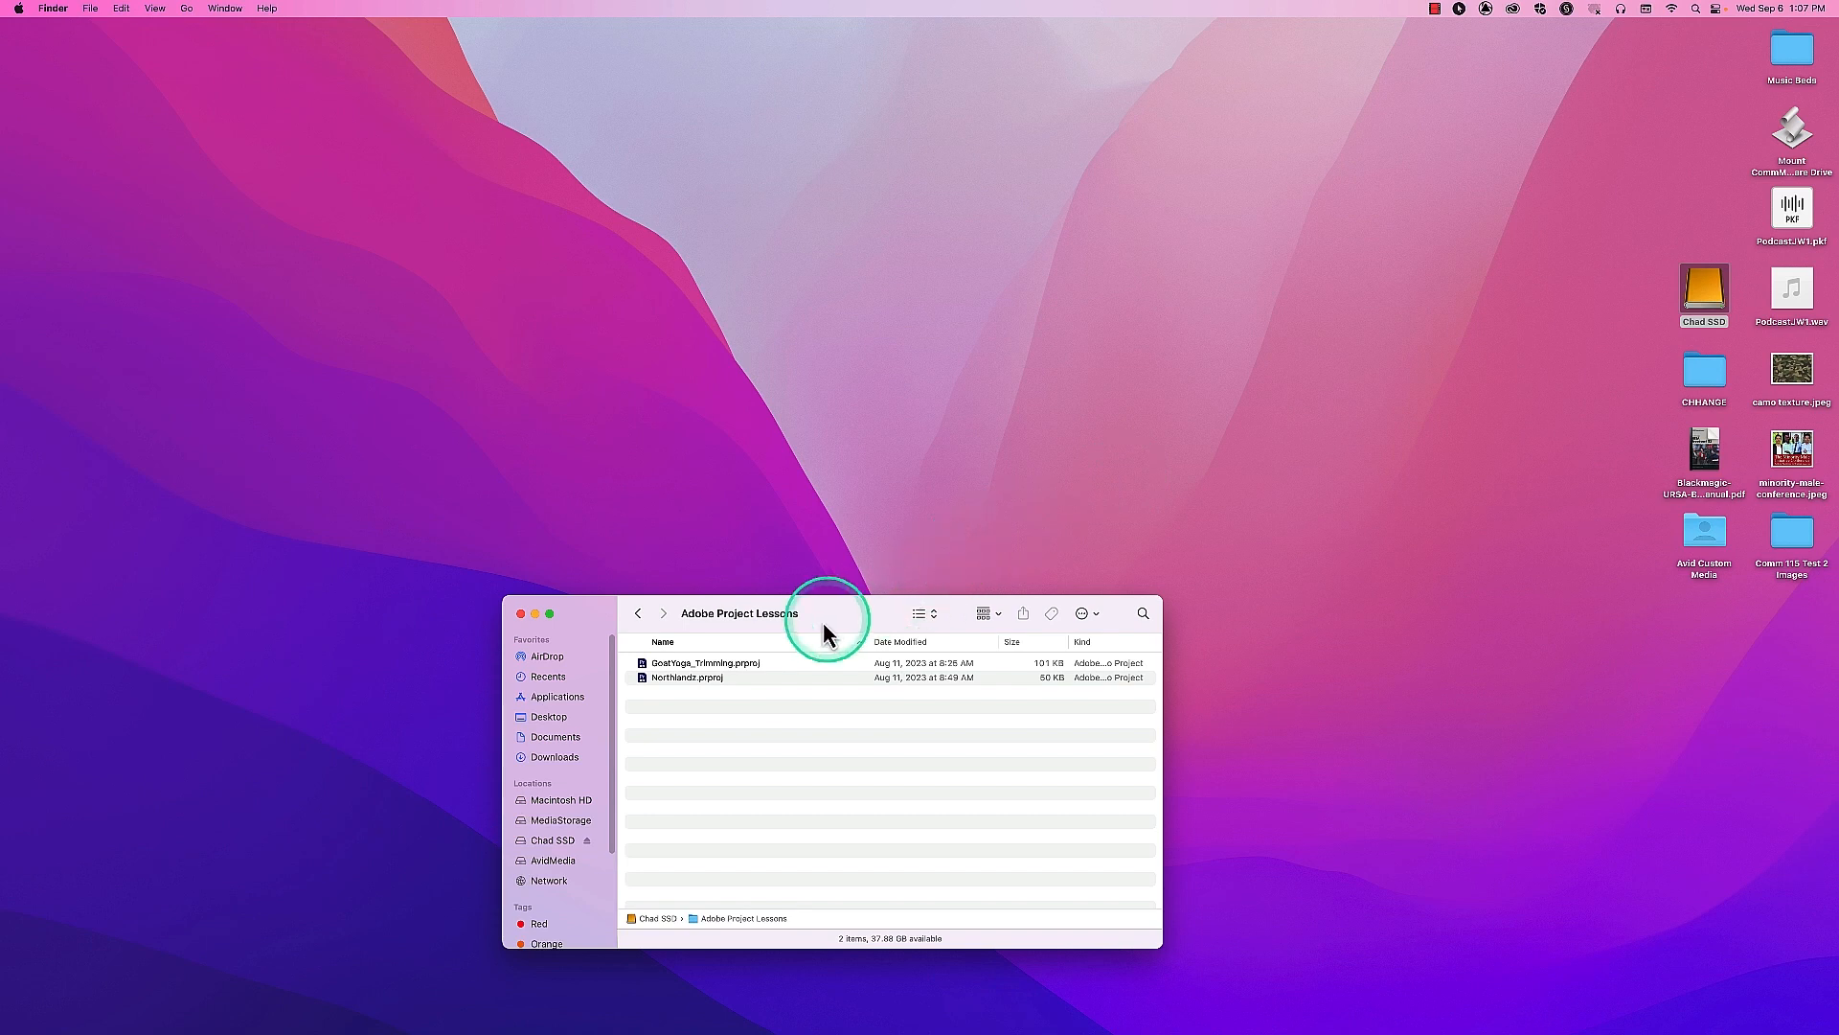
Step: Open GoatYoga_Trimming.prproj from the Adobe Project Lessons folder in Premiere Pro and move the Link Media dialog higher
left_click_drag(842, 618, 945, 403)
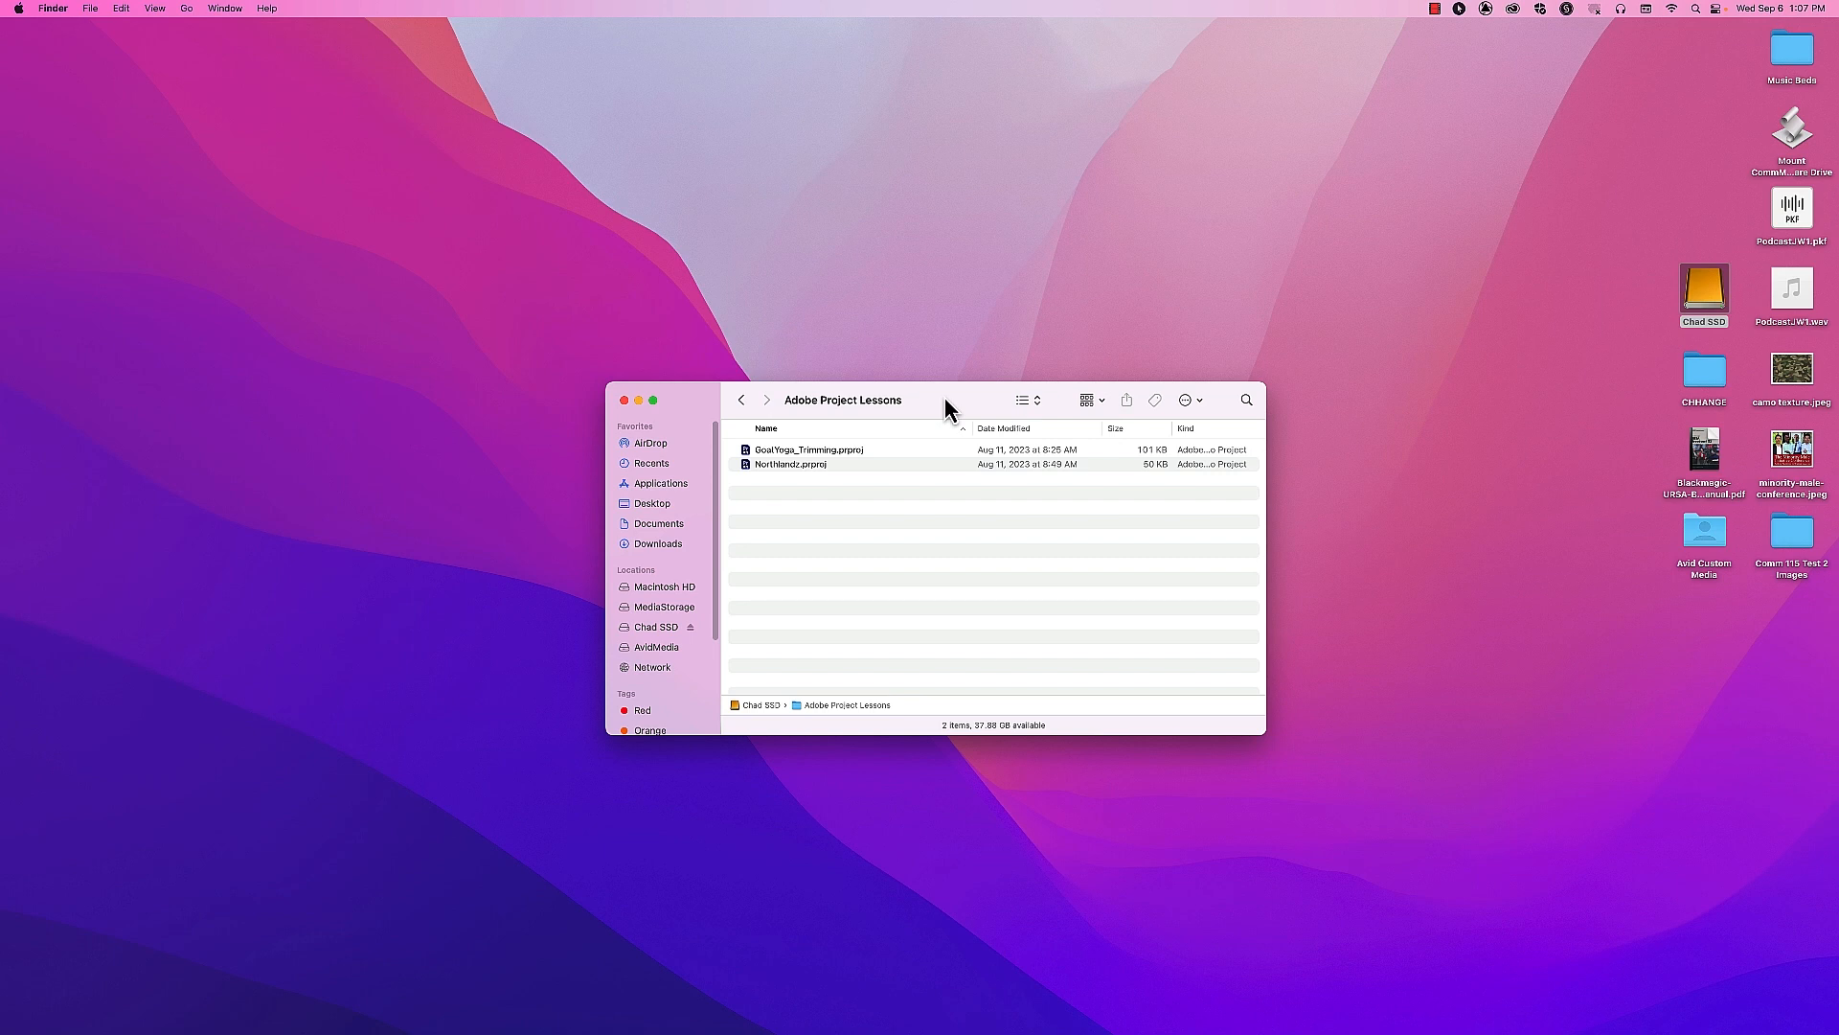
mouse_move(944, 396)
left_mouse_down()
mouse_move(979, 366)
mouse_move(952, 392)
left_mouse_up()
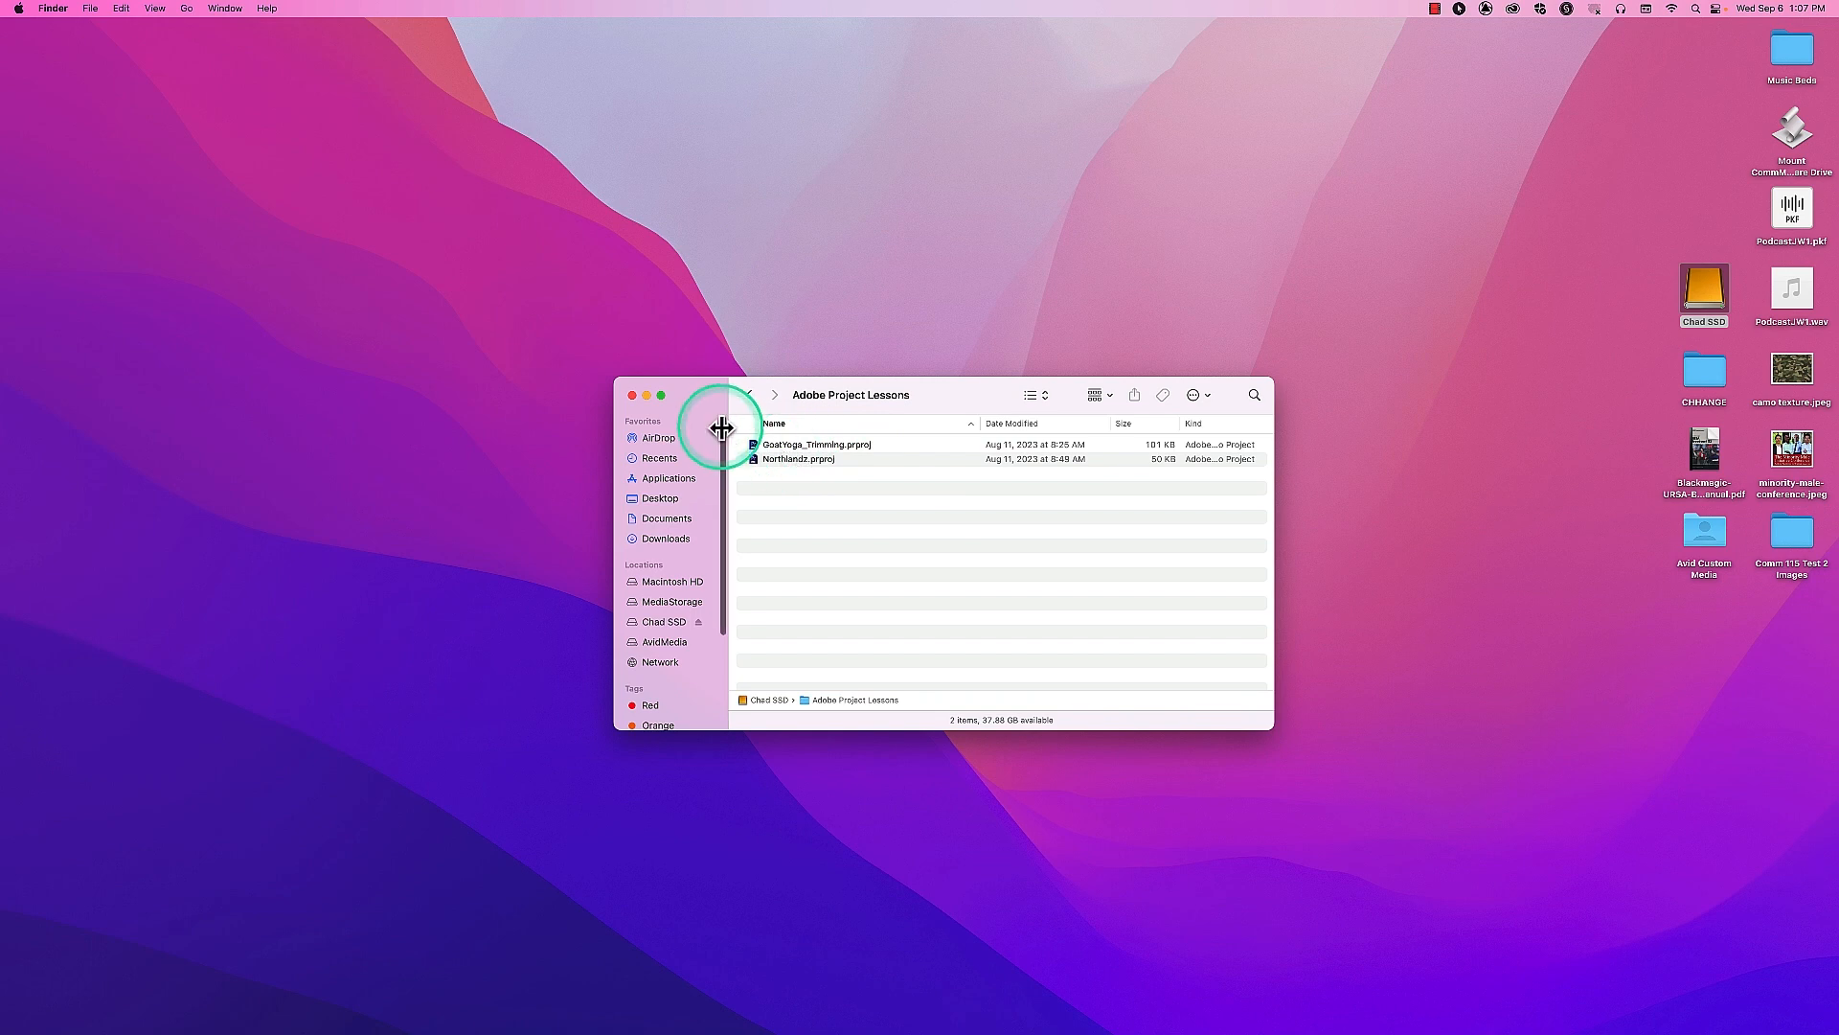
mouse_move(872, 1030)
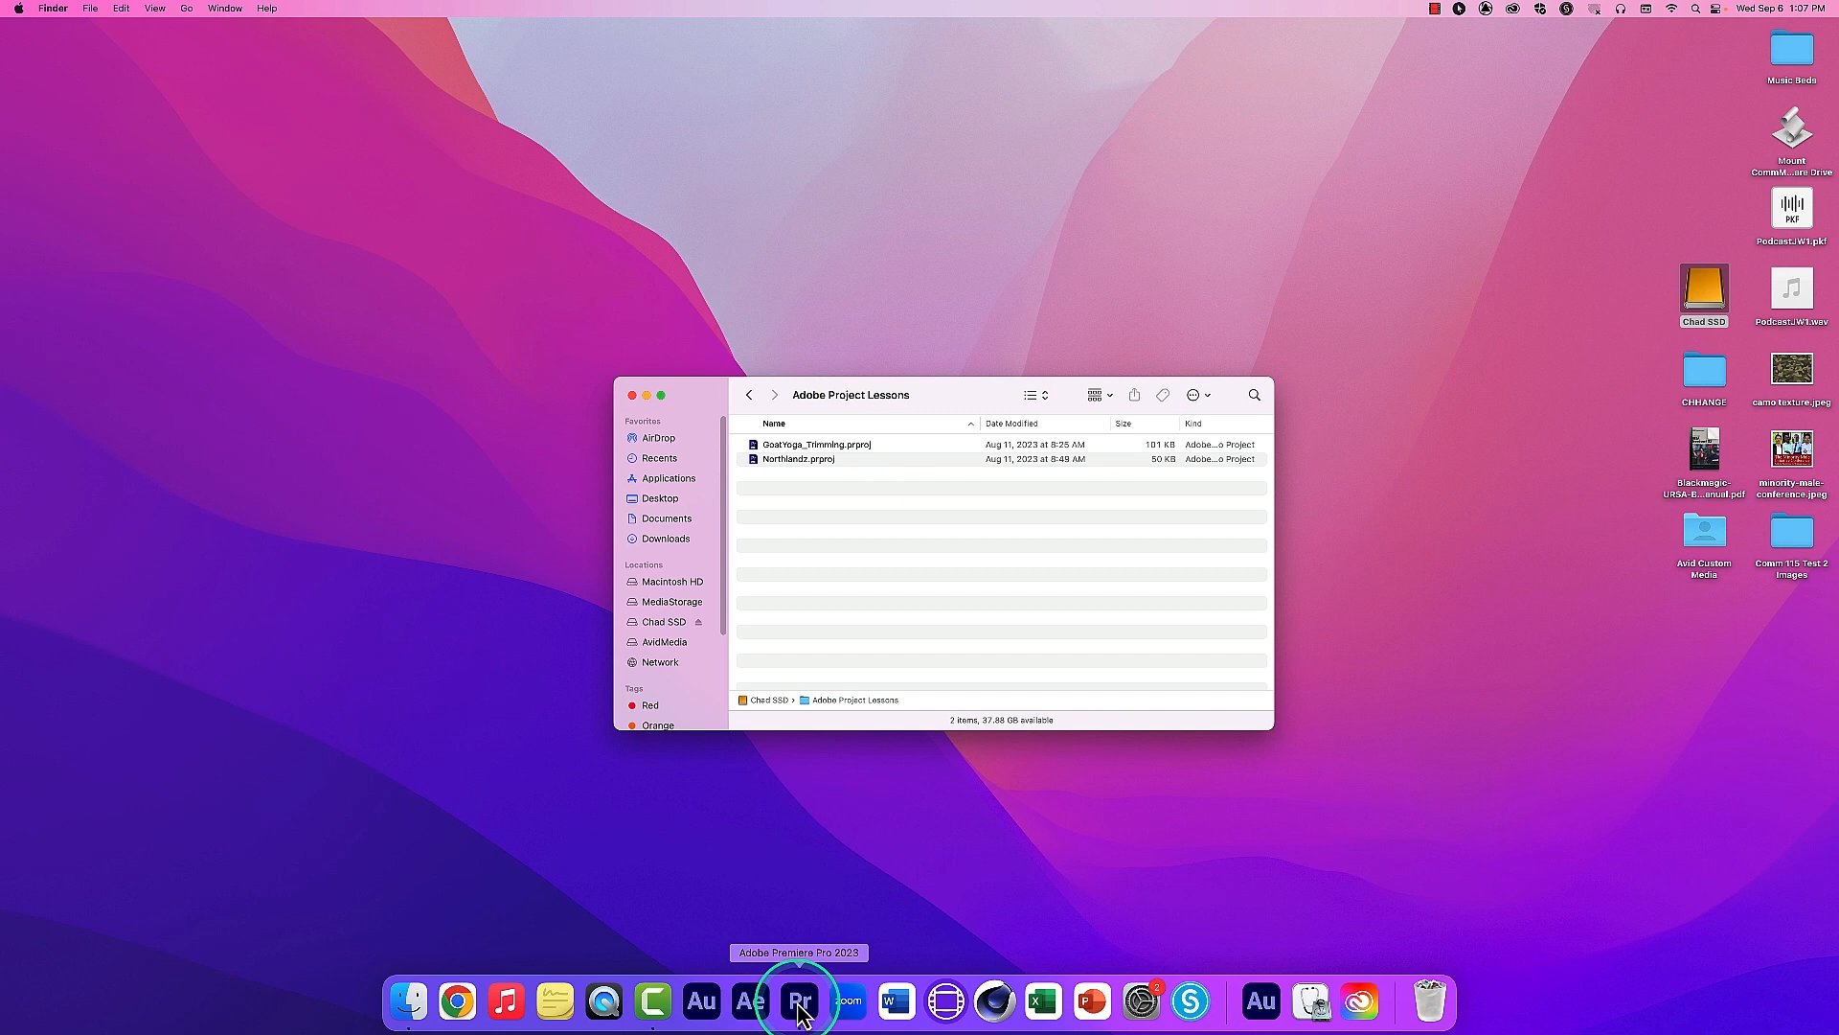
double_click(753, 445)
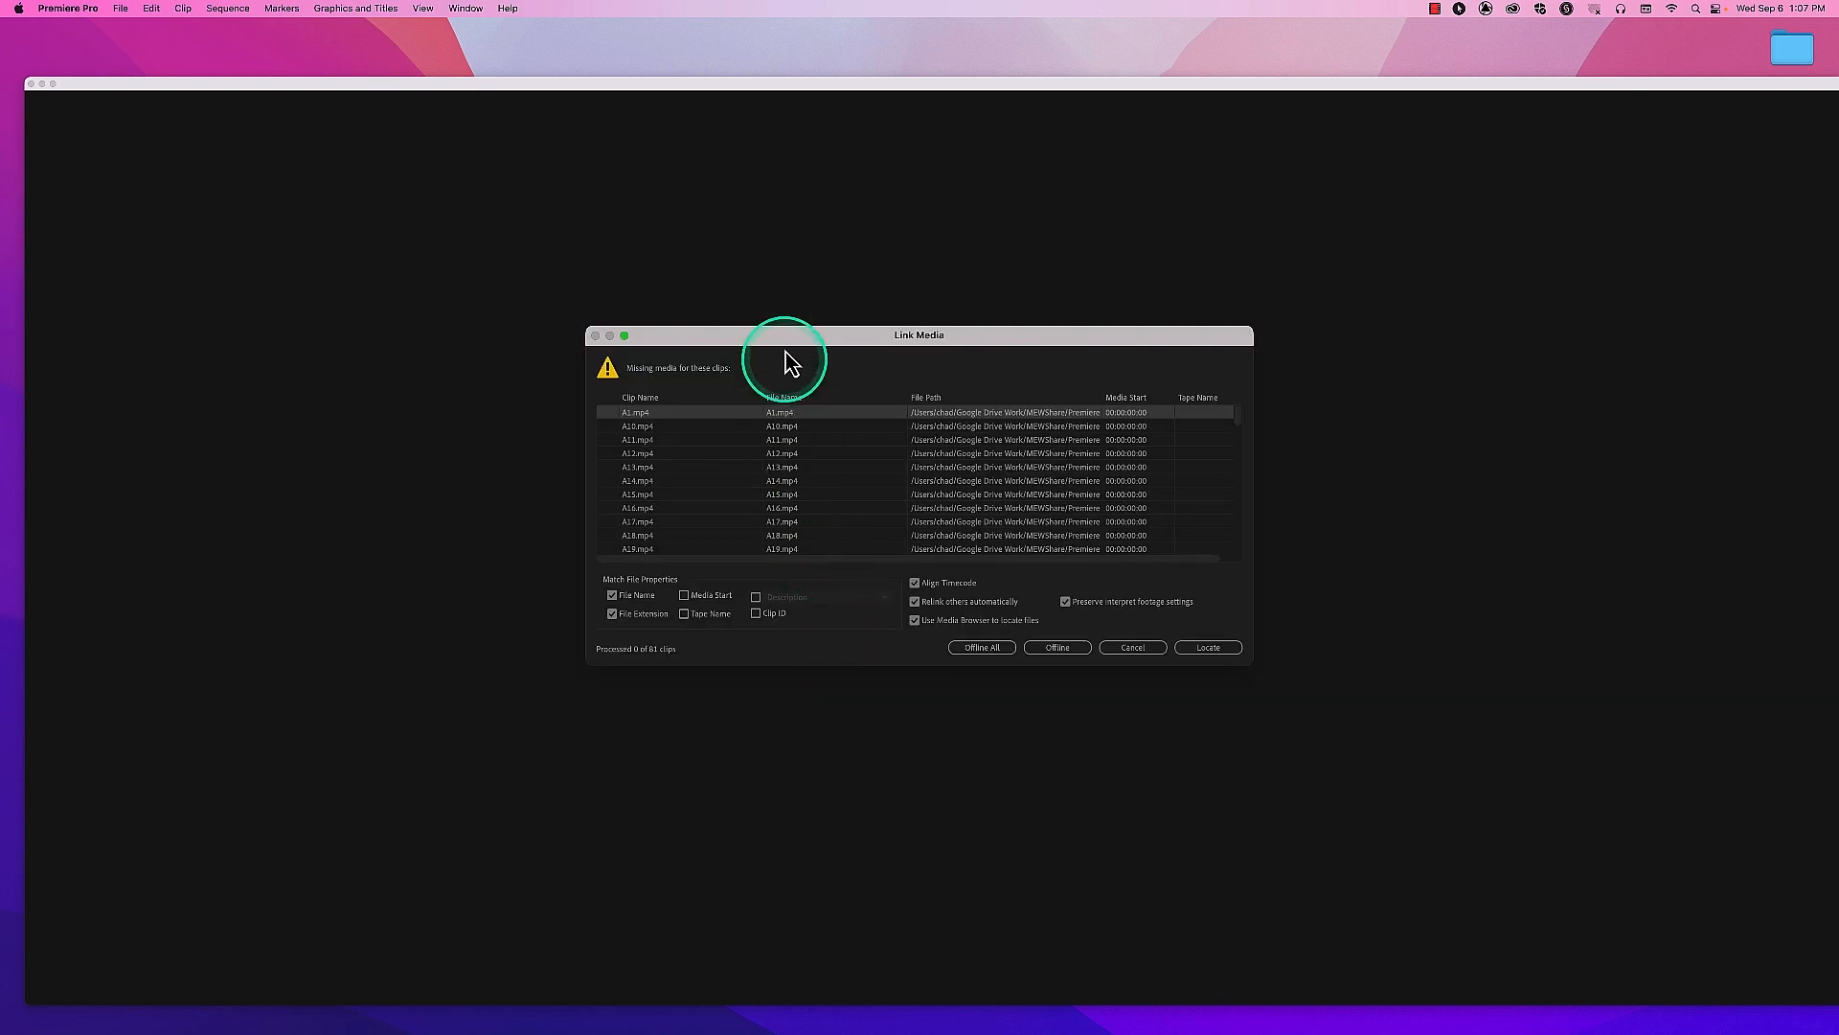
left_click_drag(792, 341, 778, 275)
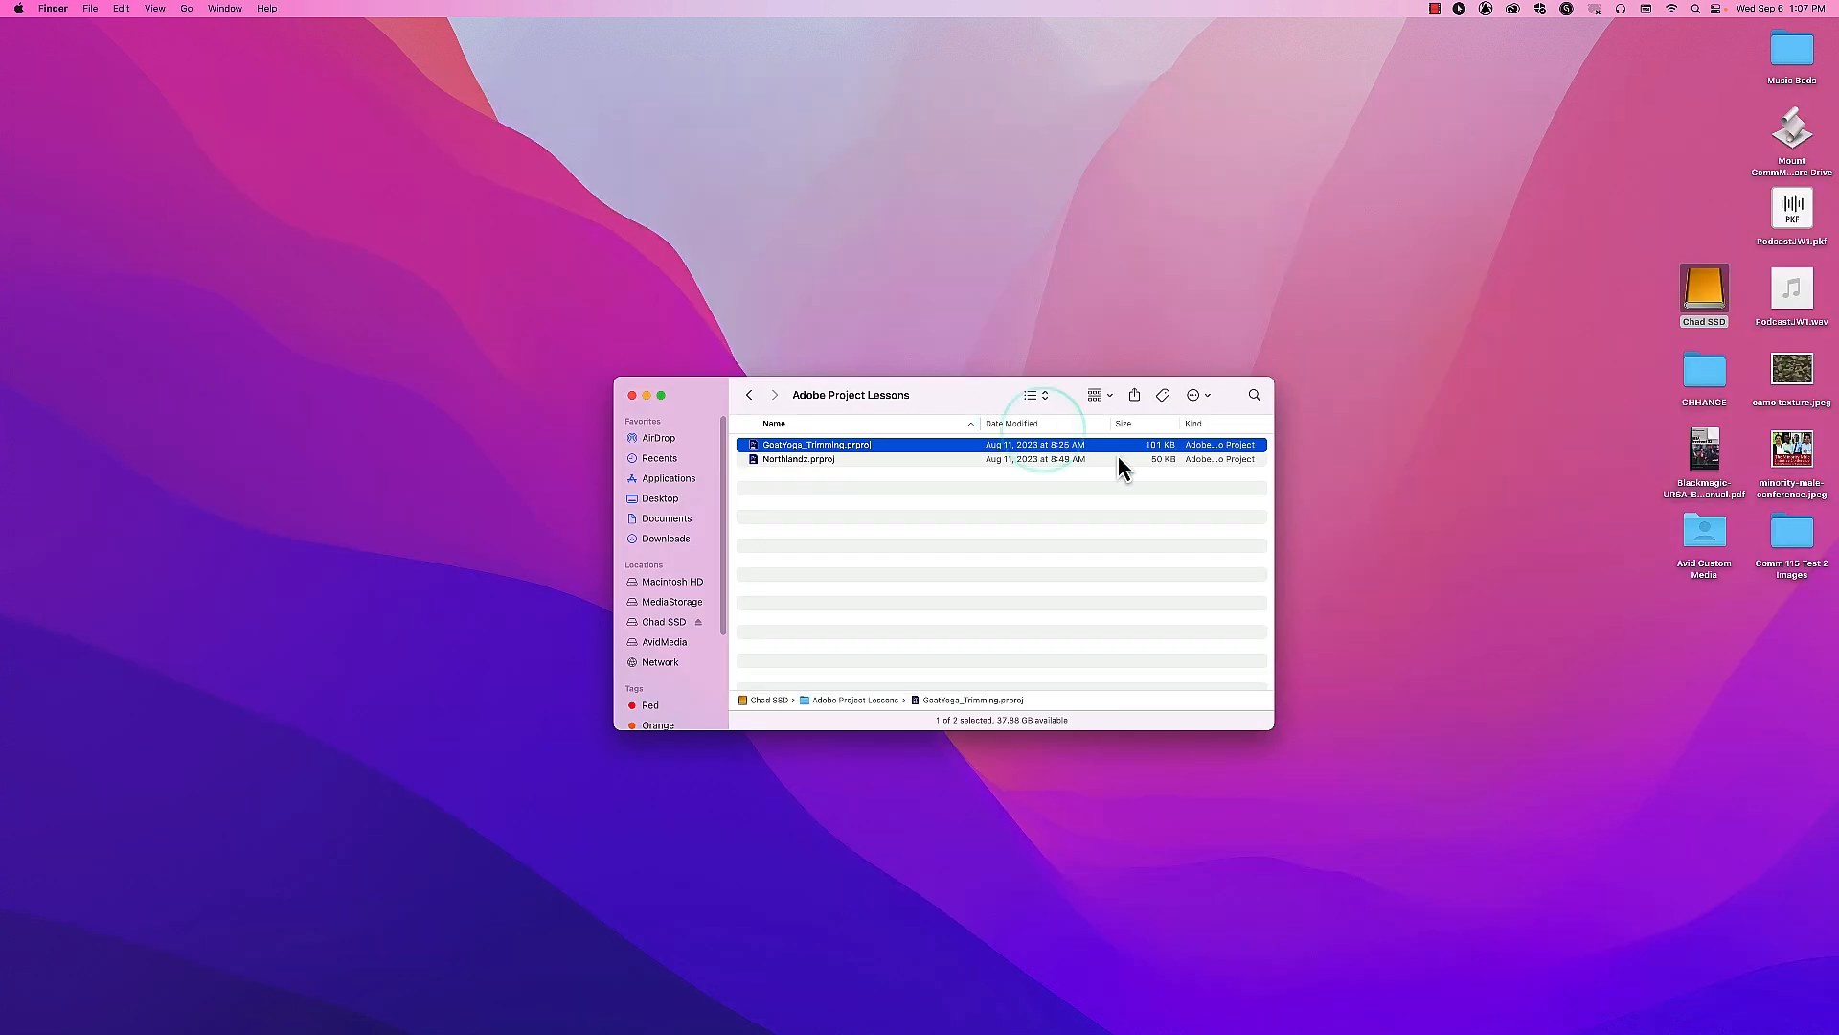
Step: Browse the external SSD in Finder to the Adobe Media Files folder and select the GoatMedia folder
left_click(1705, 292)
double_click(1705, 297)
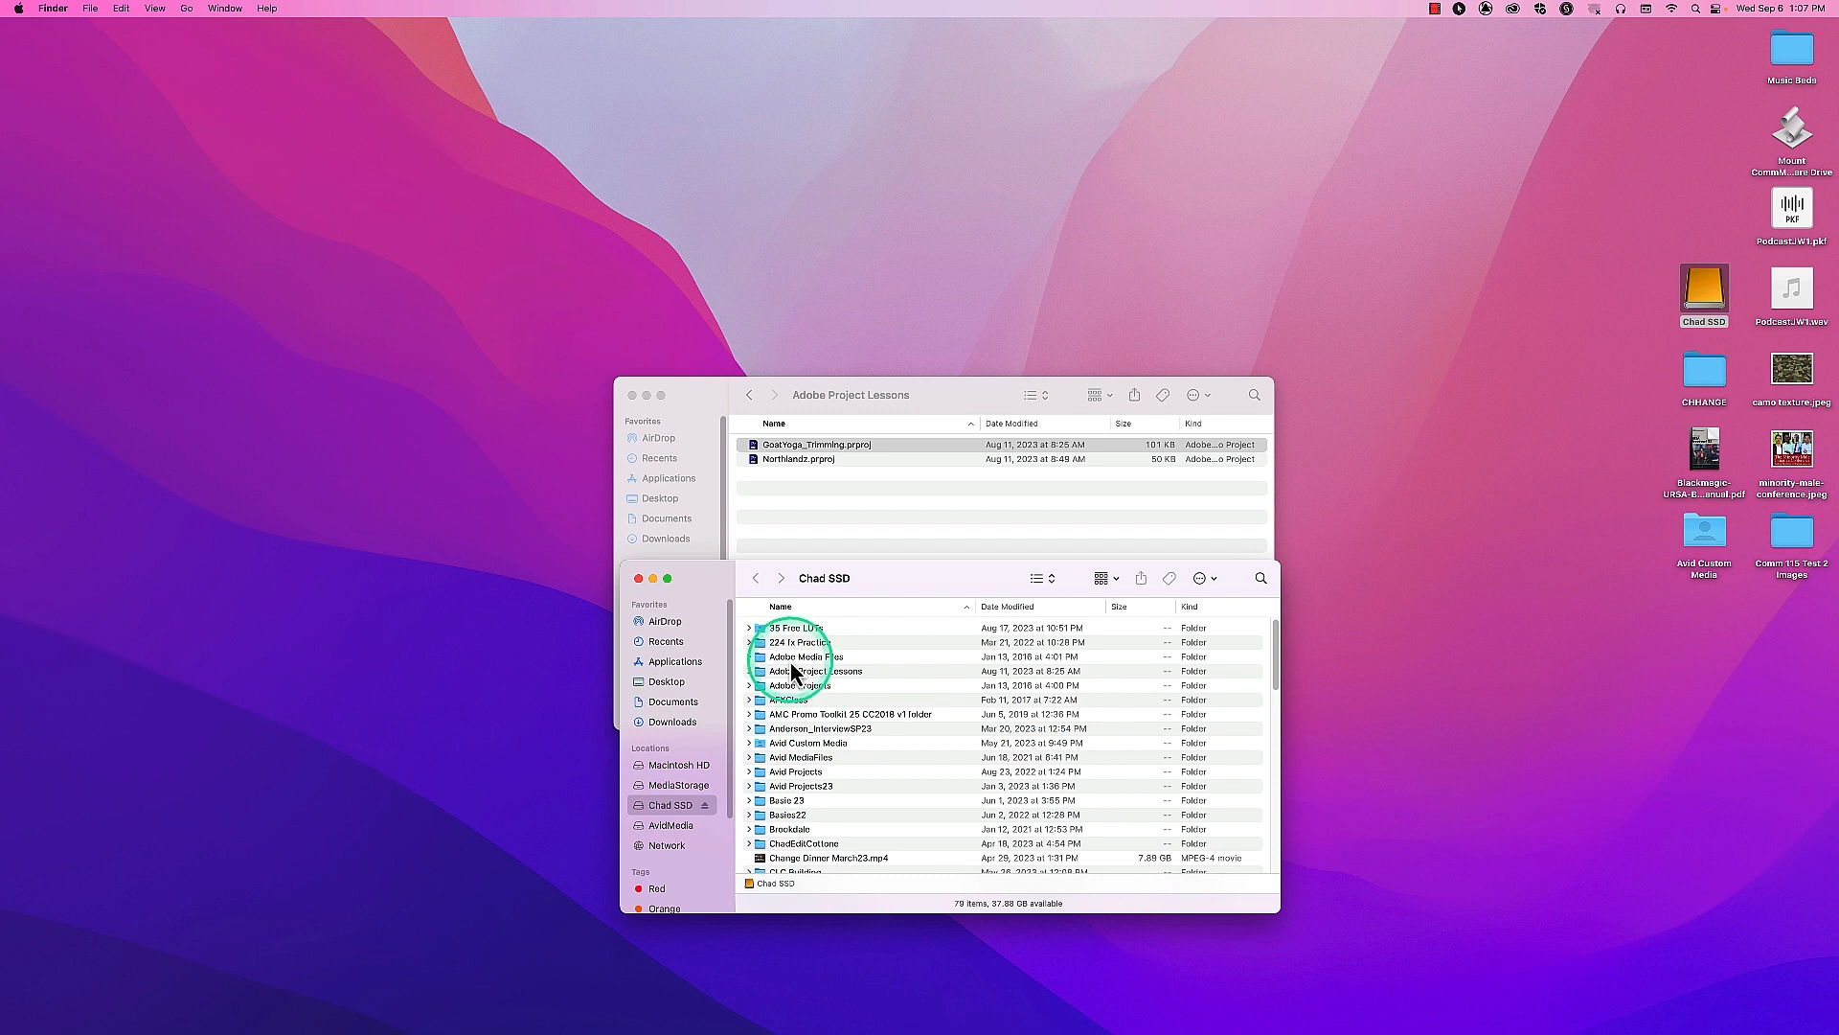
double_click(795, 657)
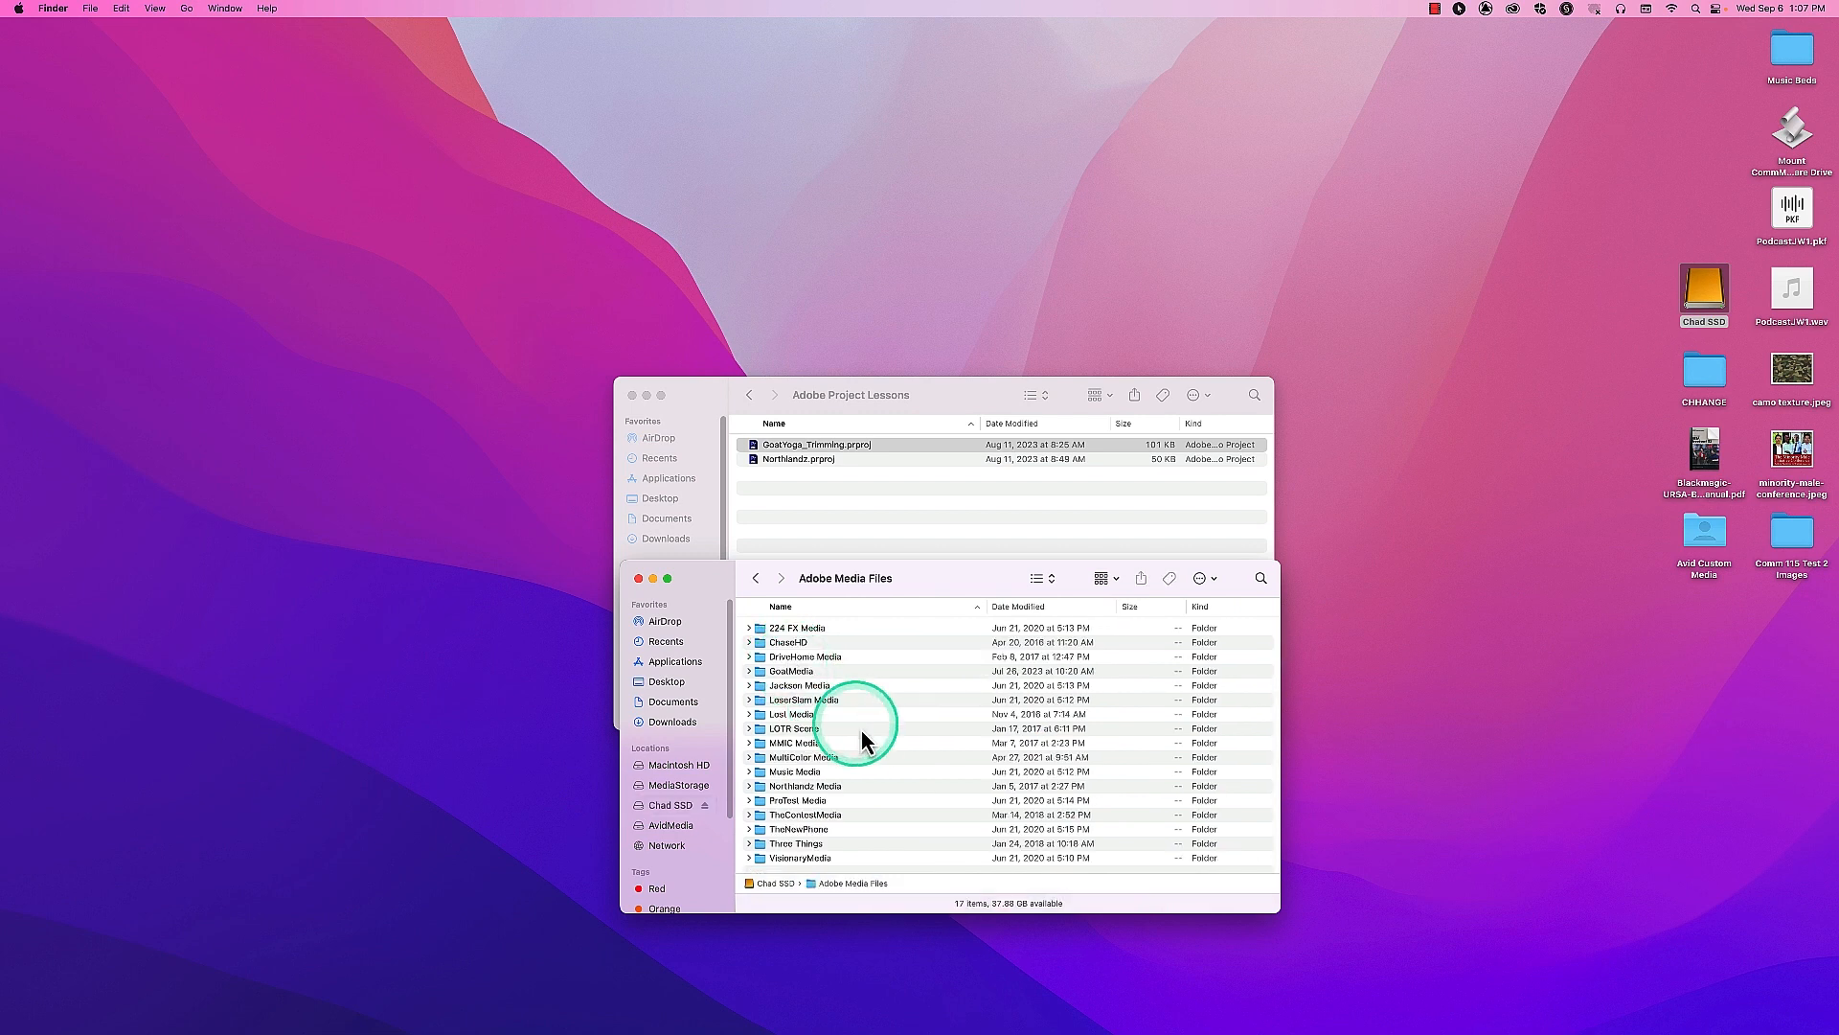
left_click(793, 673)
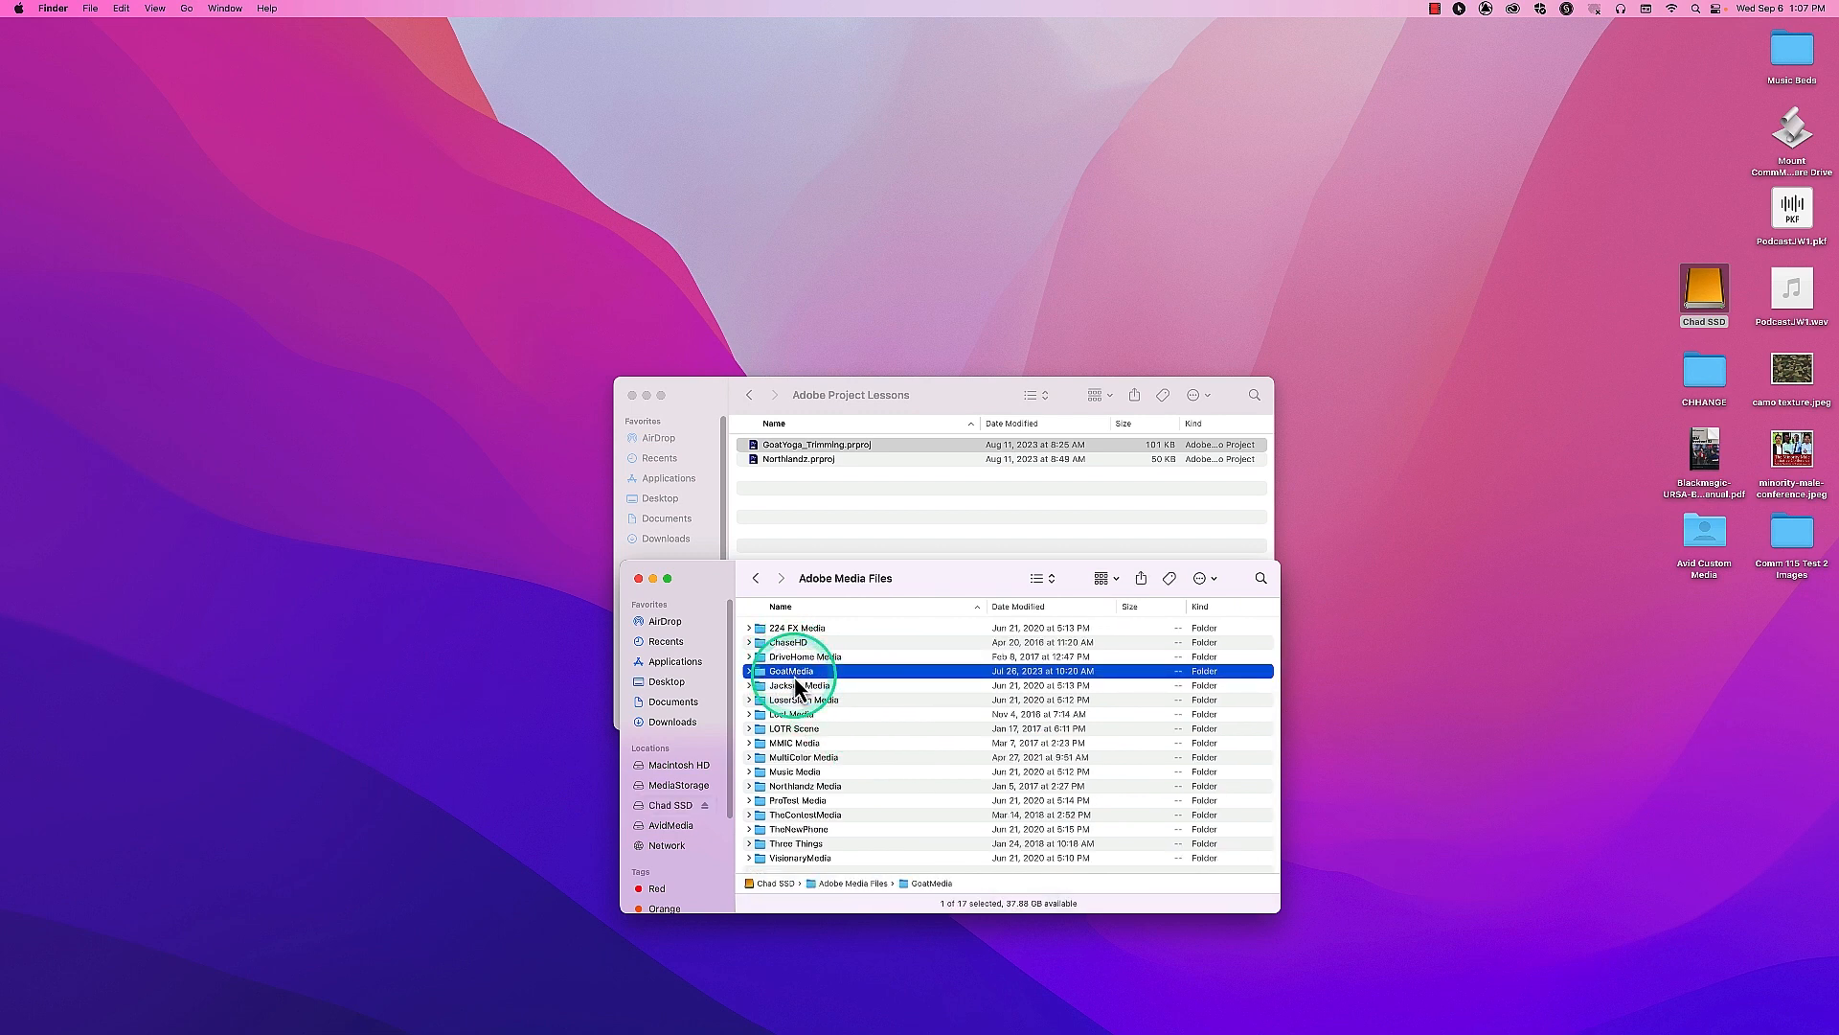
mouse_move(946, 1006)
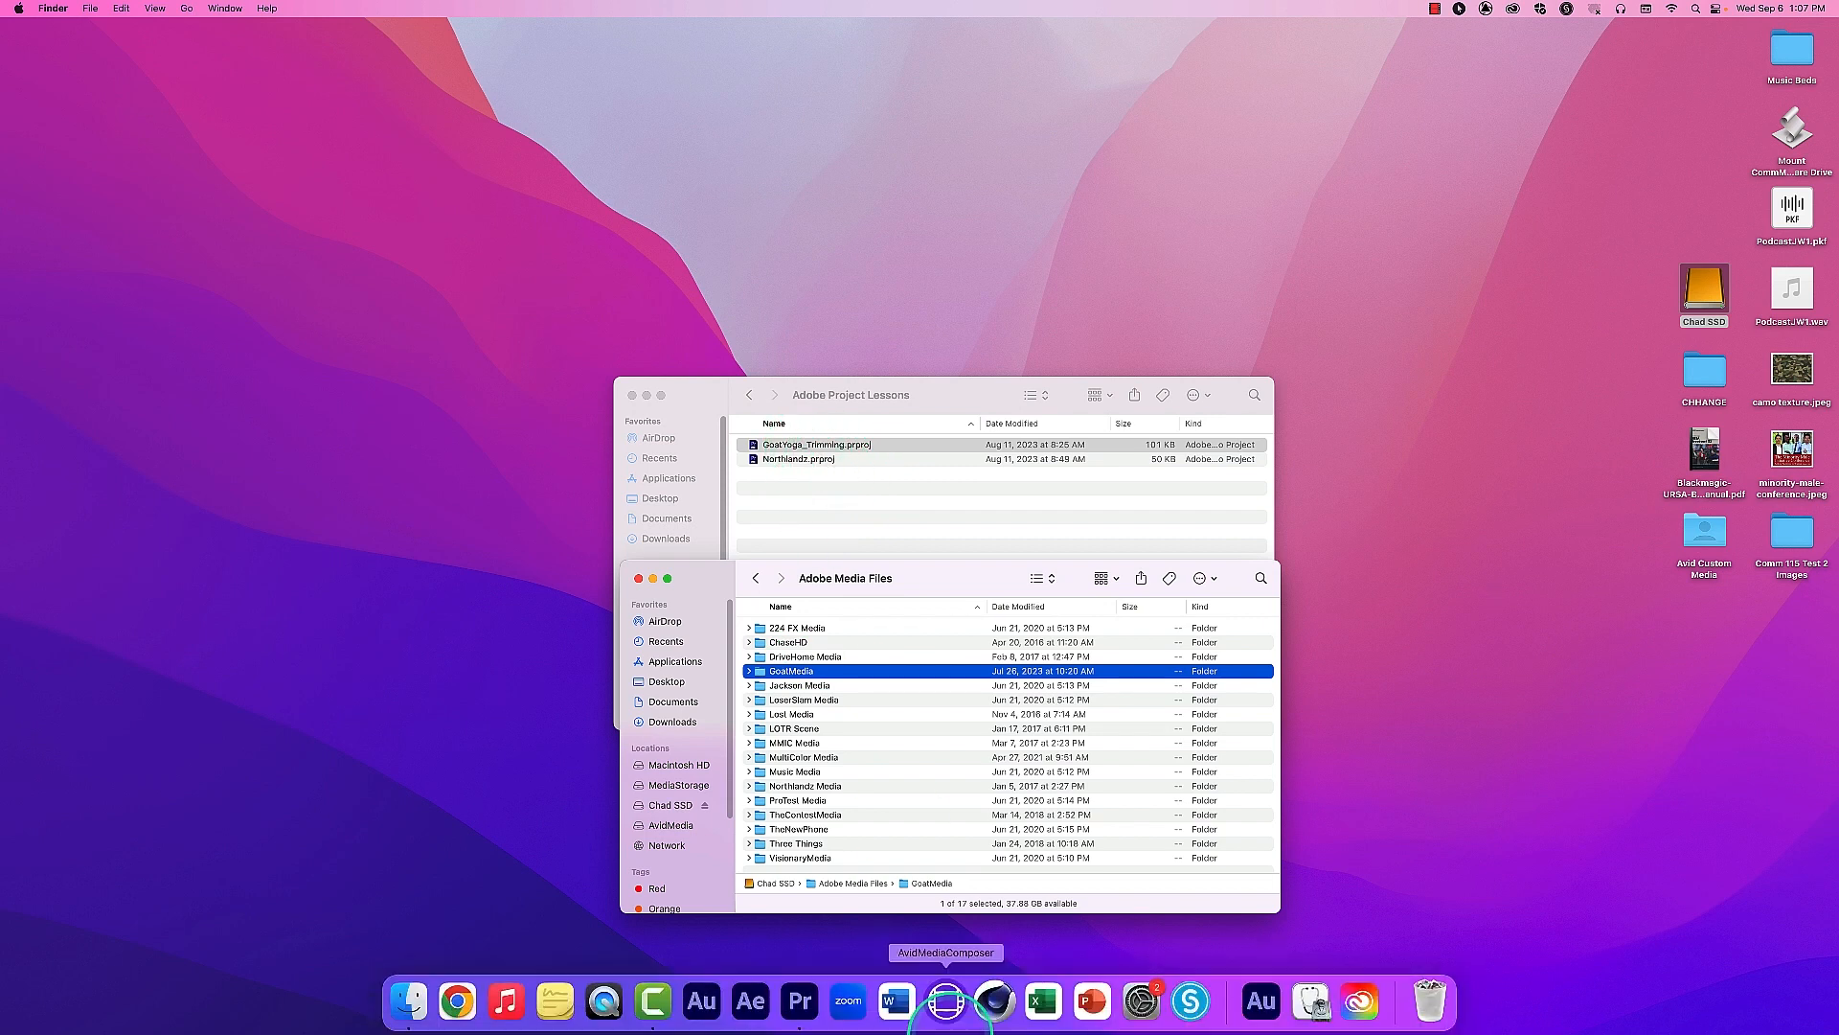
Step: Switch to Premiere Pro and try relinking the missing clips by locating A1.mp4 in GoatMedia's BRoll folder, cancelling with two clips still unlinked
left_click(800, 1006)
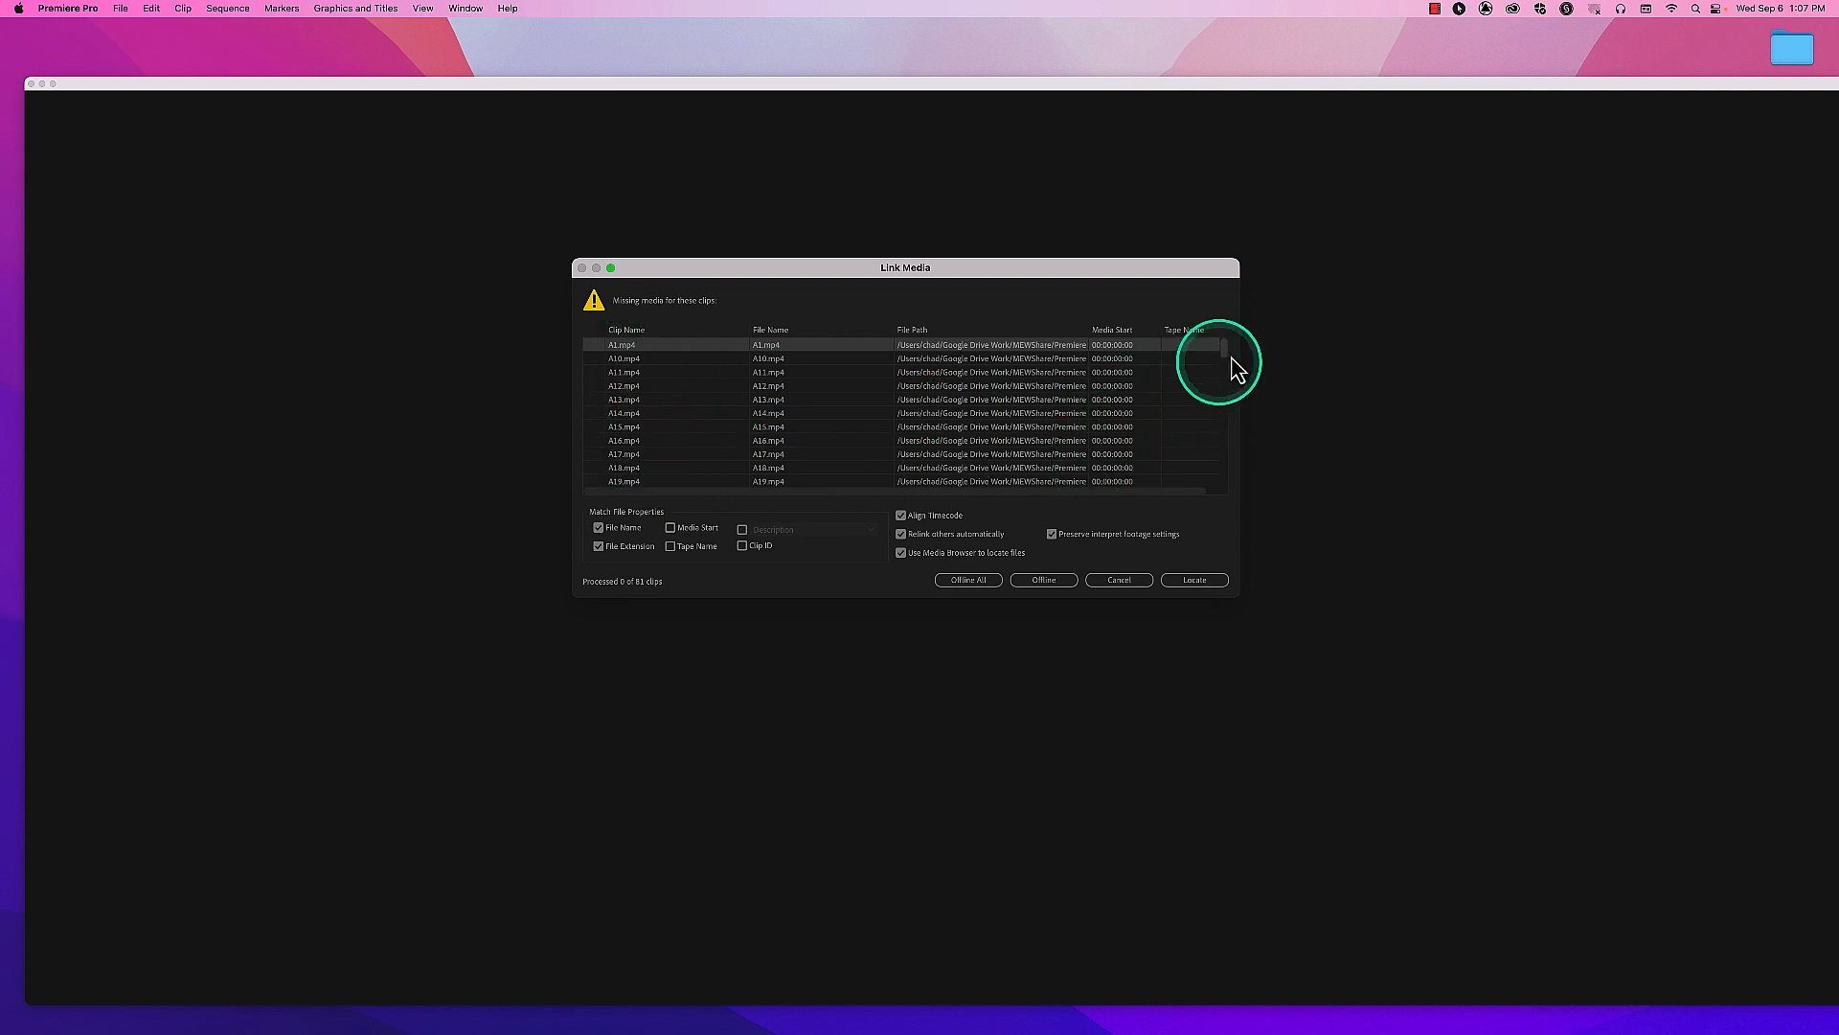
mouse_move(1226, 352)
left_mouse_down()
mouse_move(1226, 473)
mouse_move(1224, 345)
left_mouse_up()
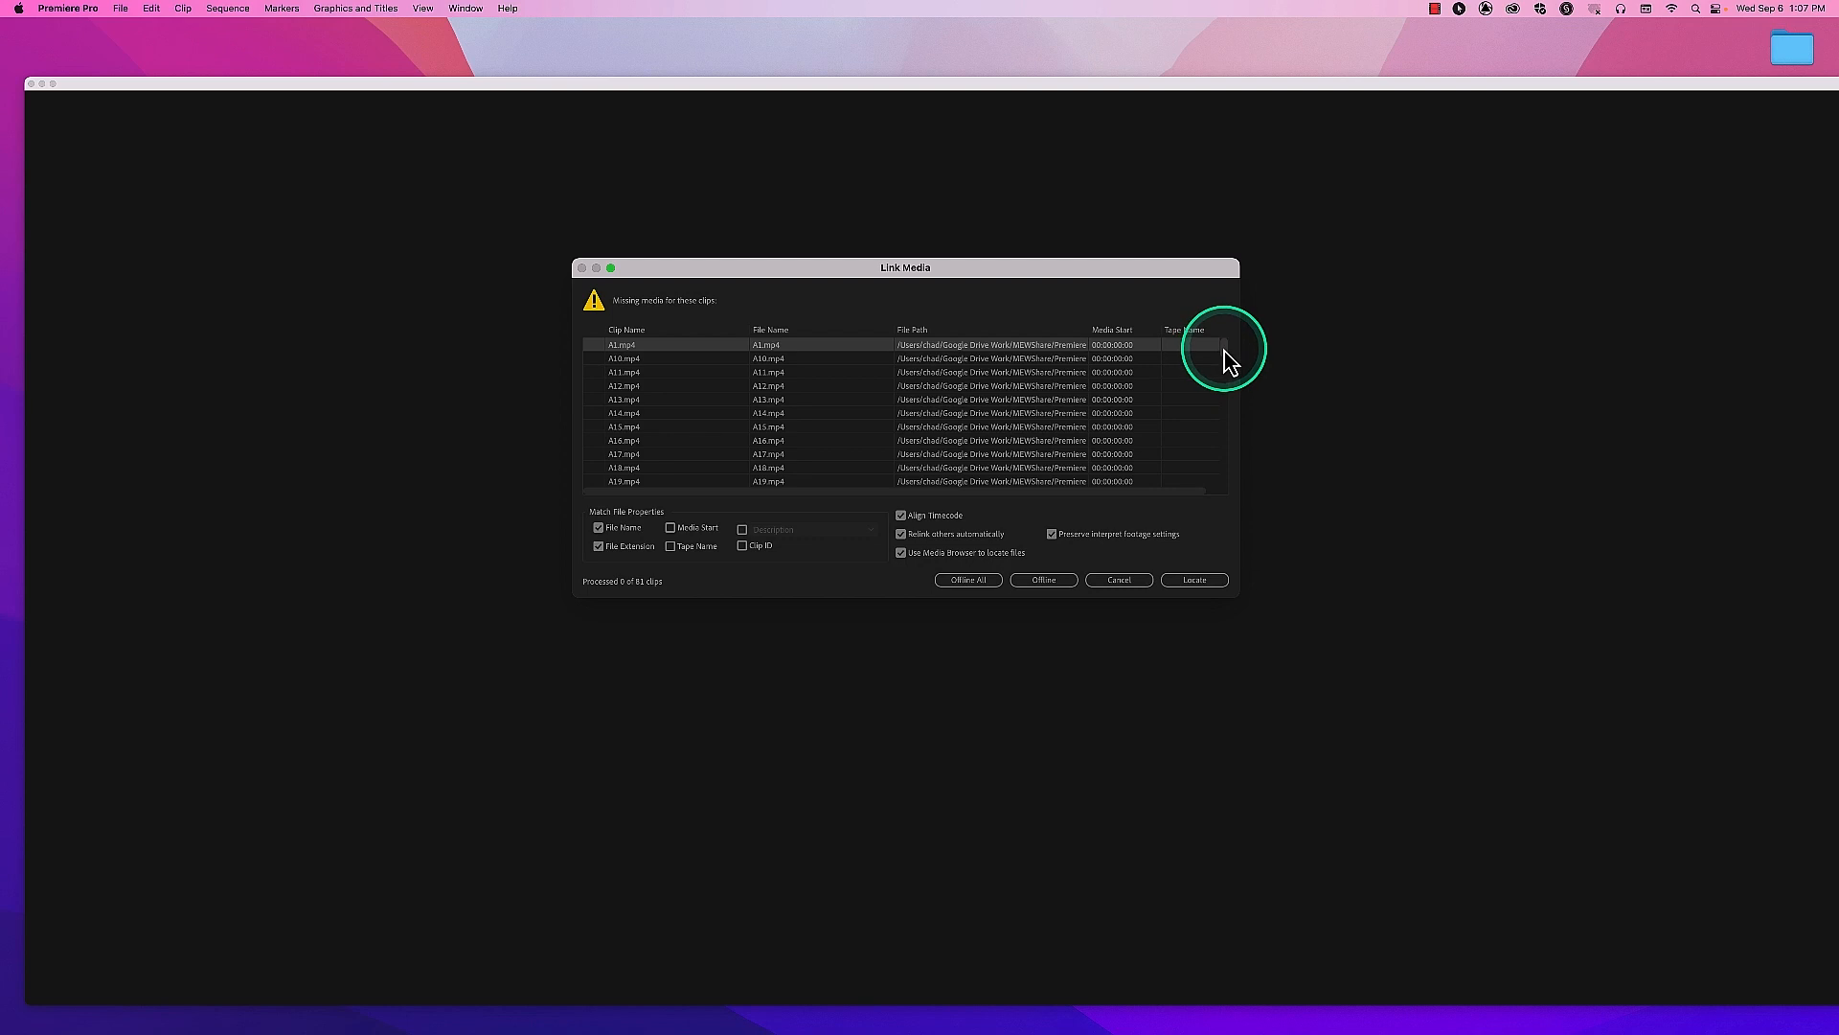
left_click(1197, 580)
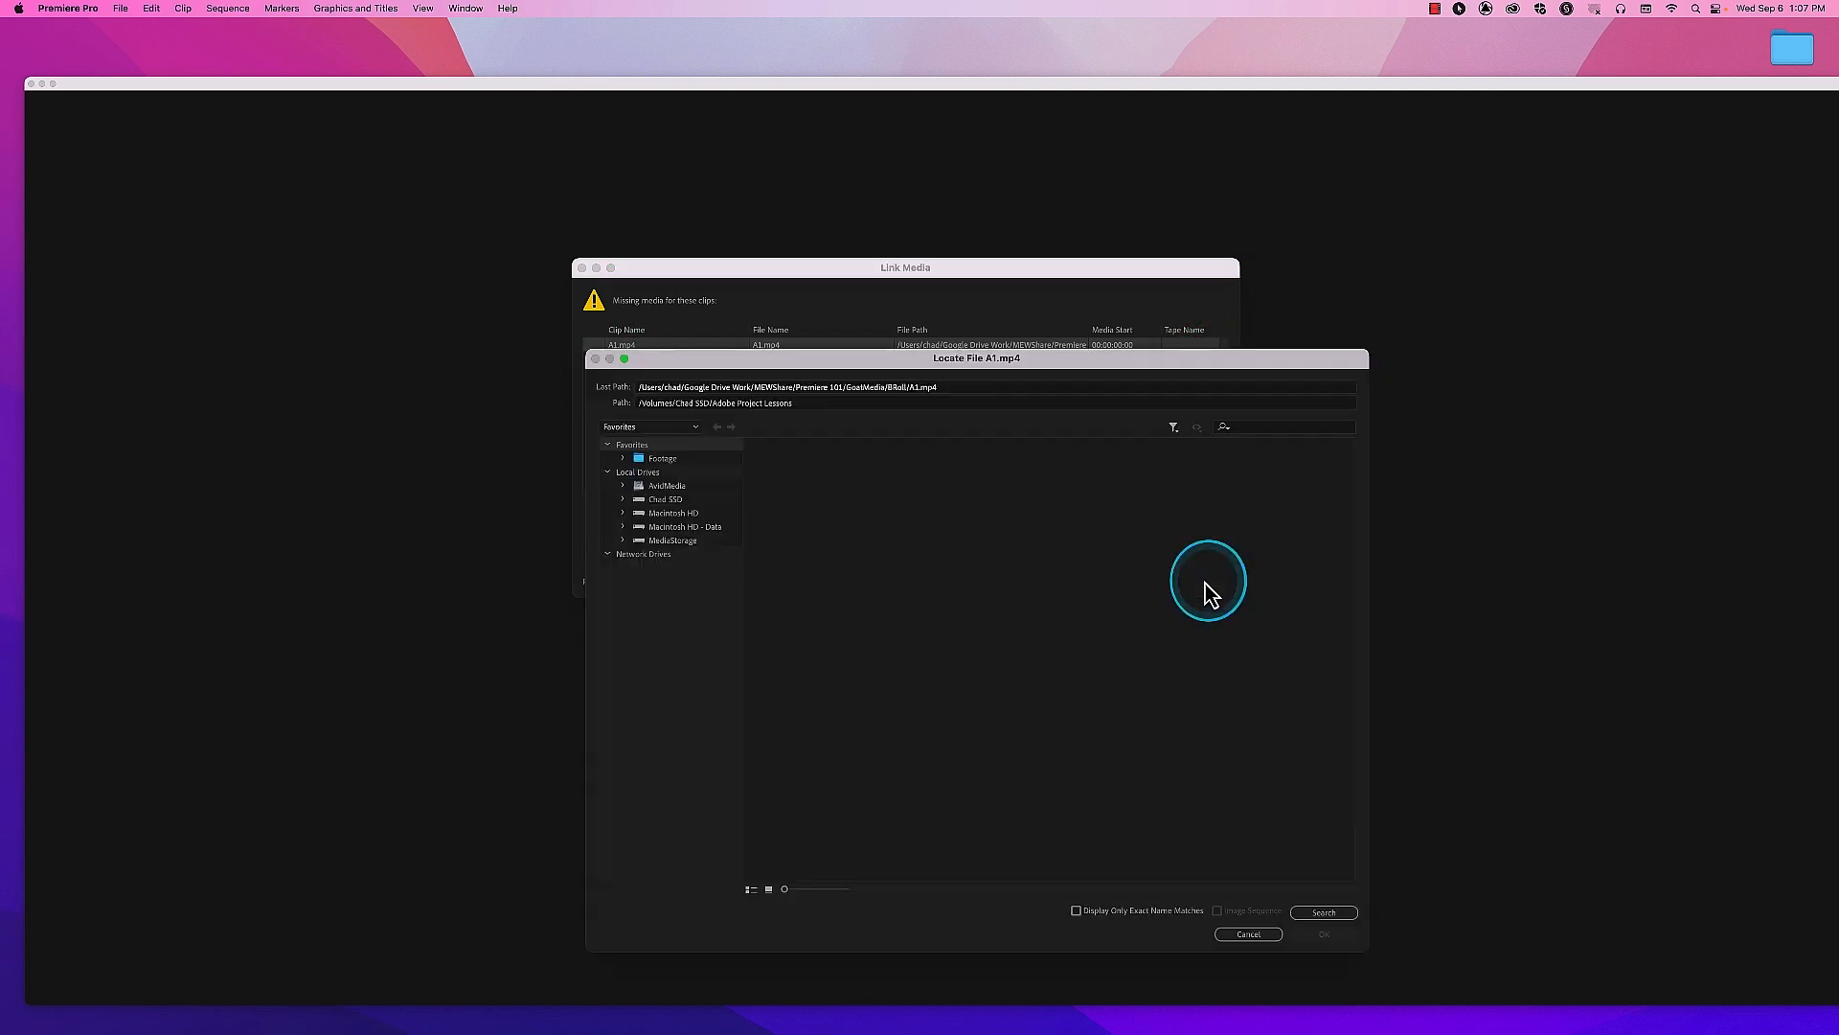
left_click(698, 540)
double_click(1180, 483)
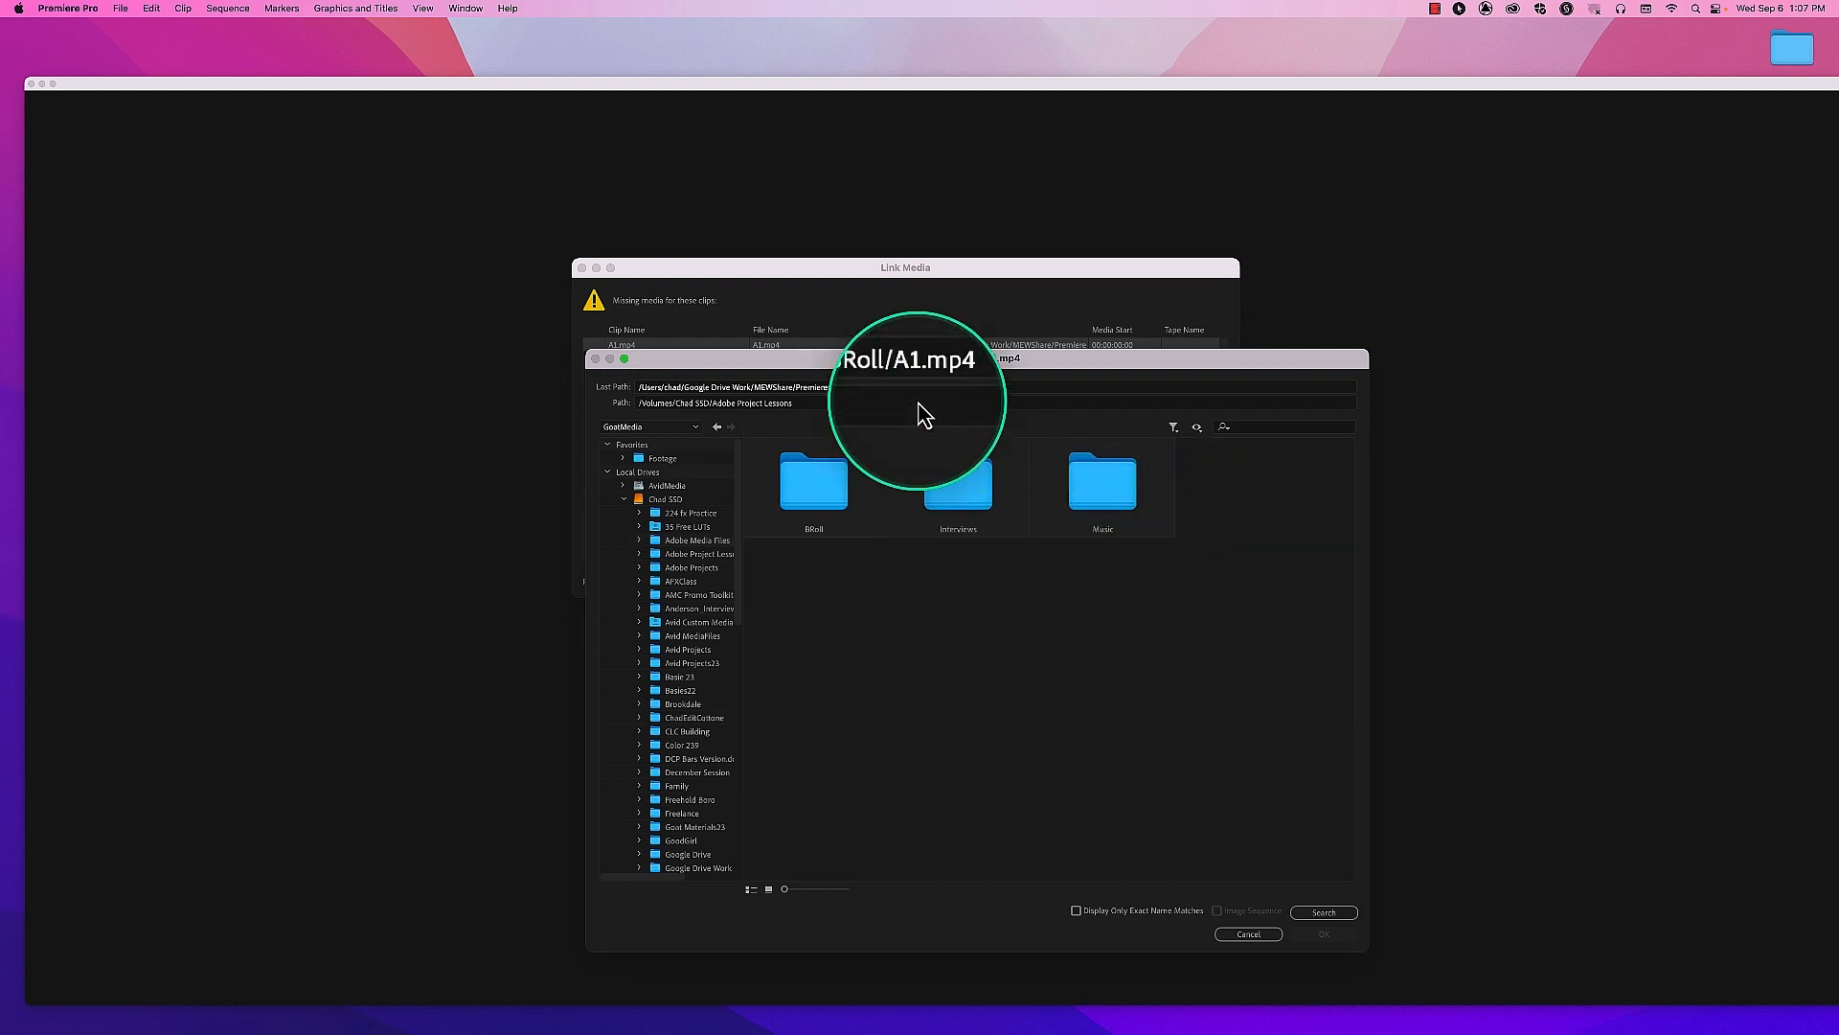
double_click(830, 480)
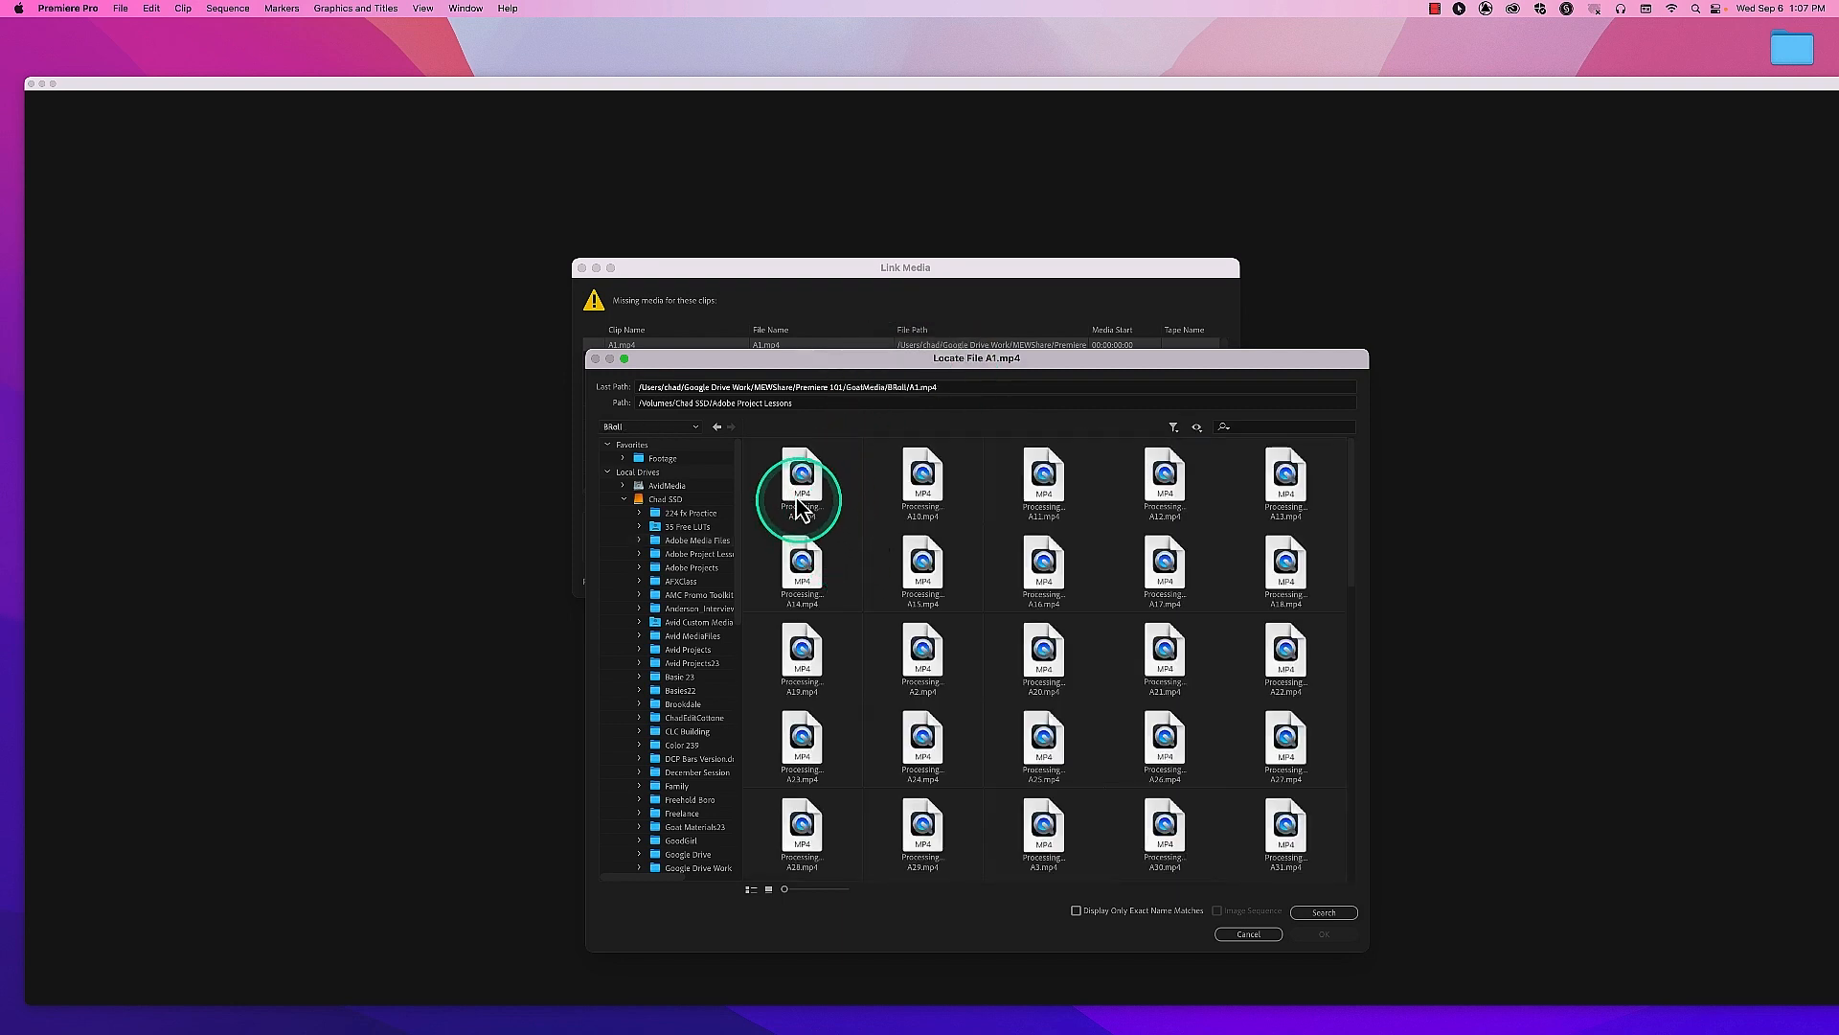
left_click(804, 484)
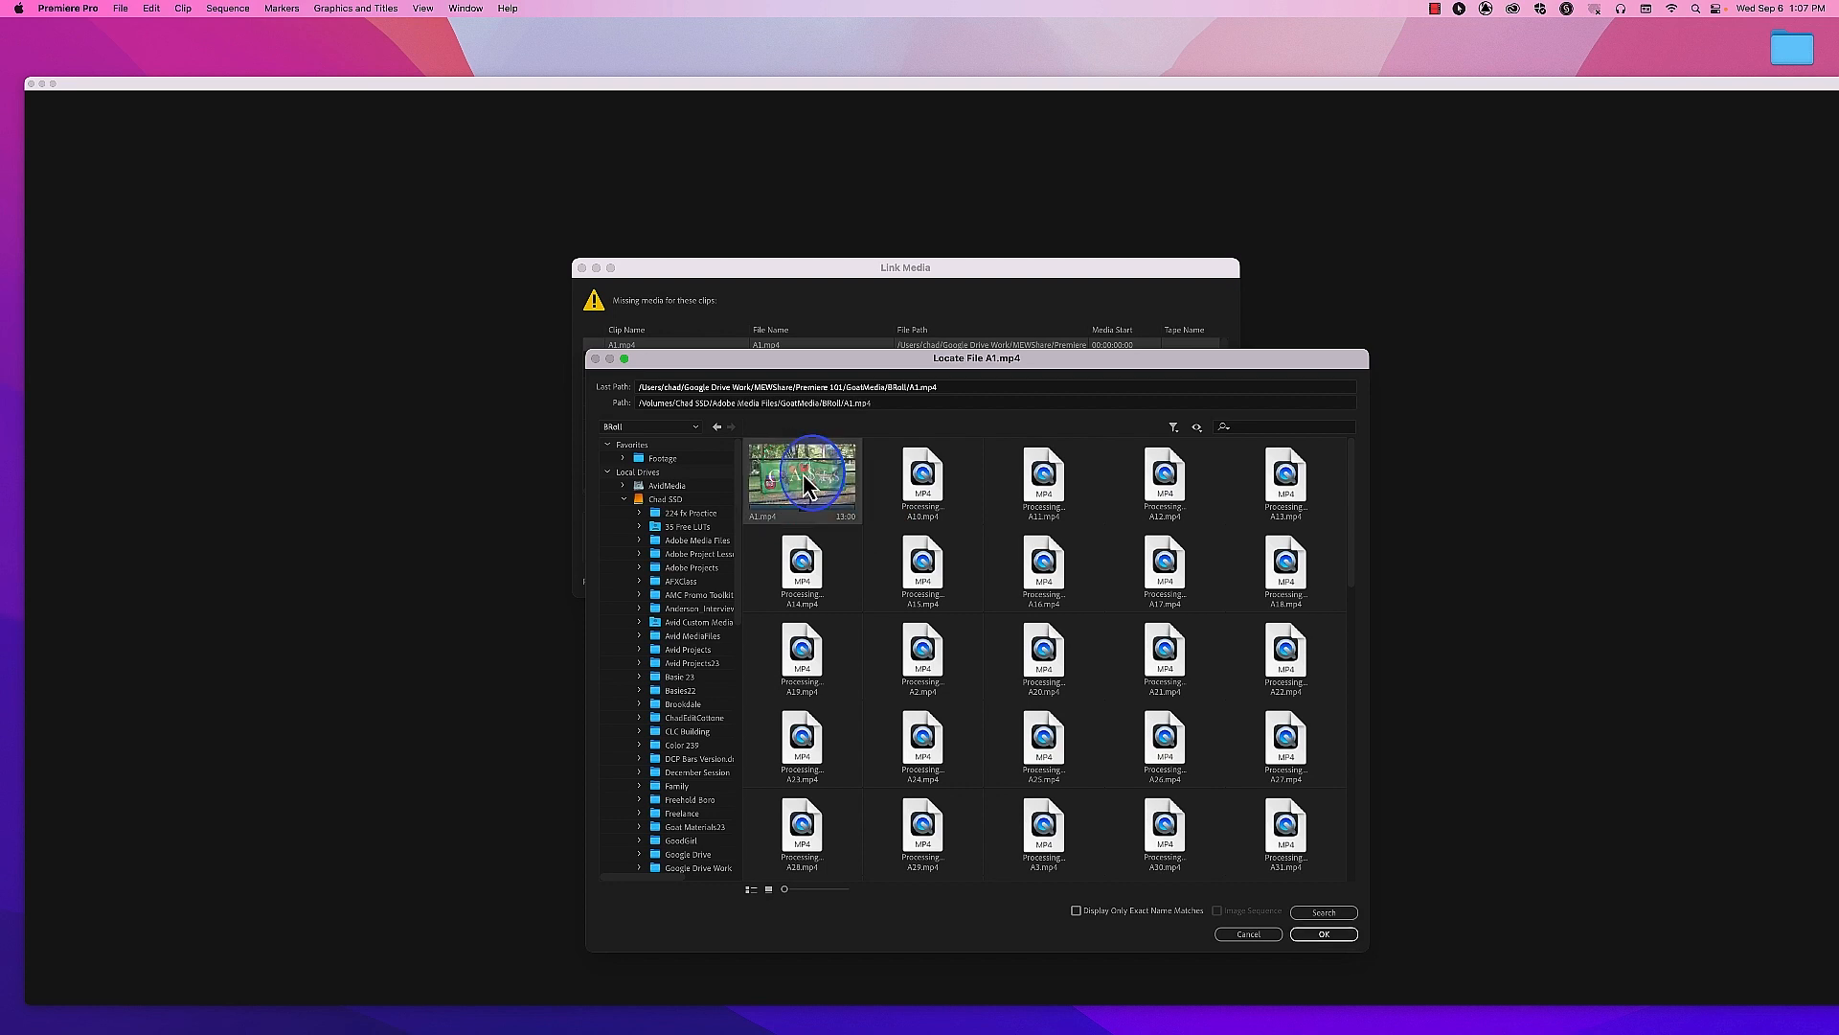
left_click(1324, 934)
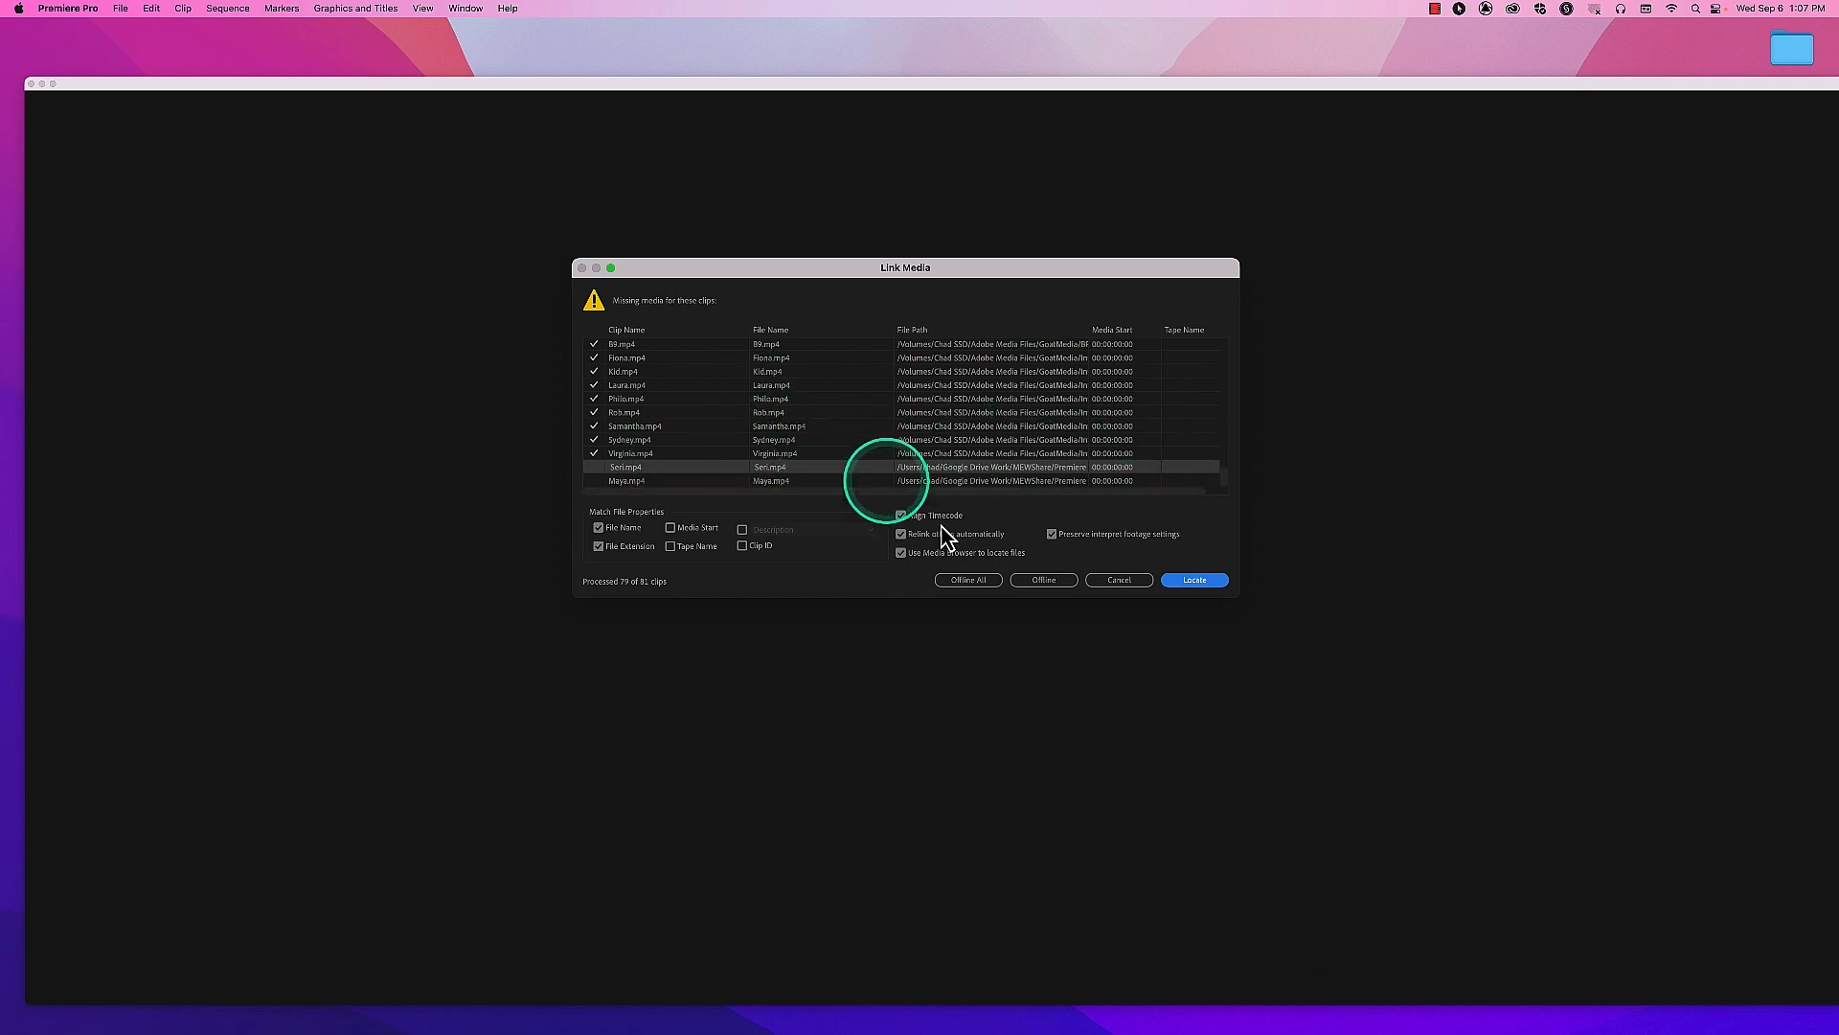
left_click(1128, 584)
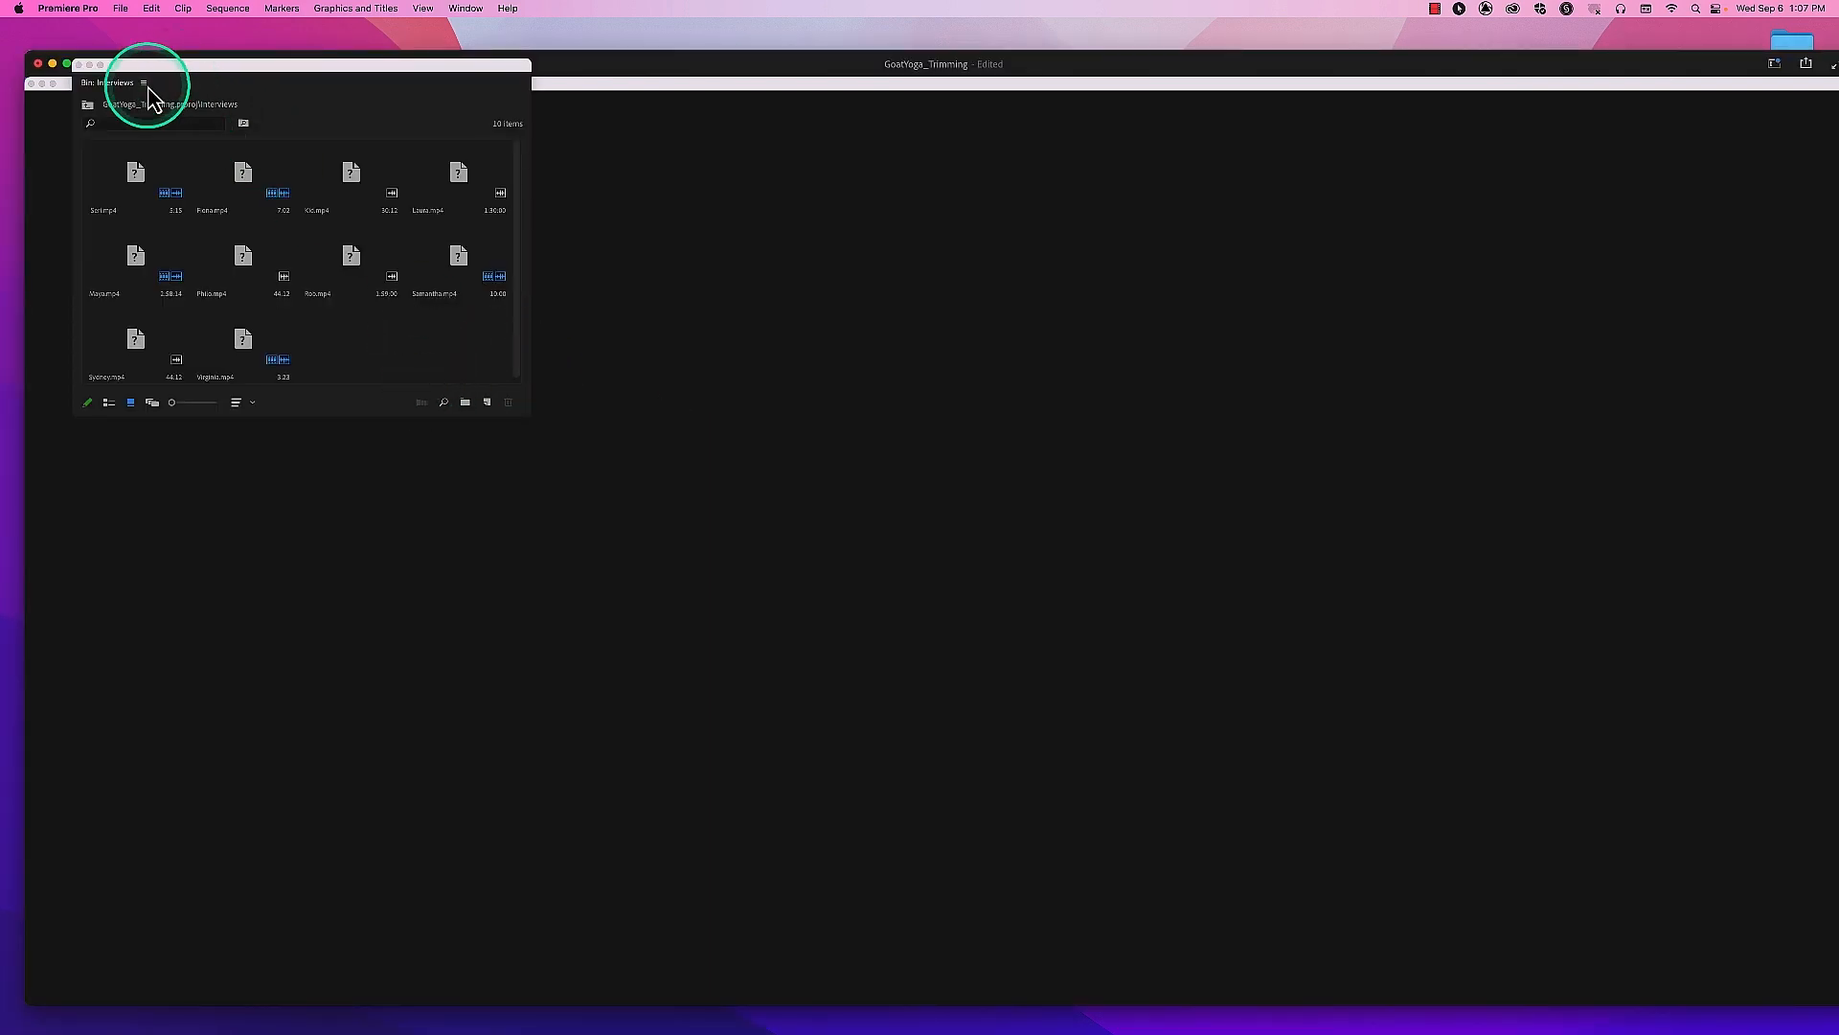
Step: Close the floating Interviews bin and examine the BRoll bin and the Untrimmed sequence for offline media
left_click(78, 64)
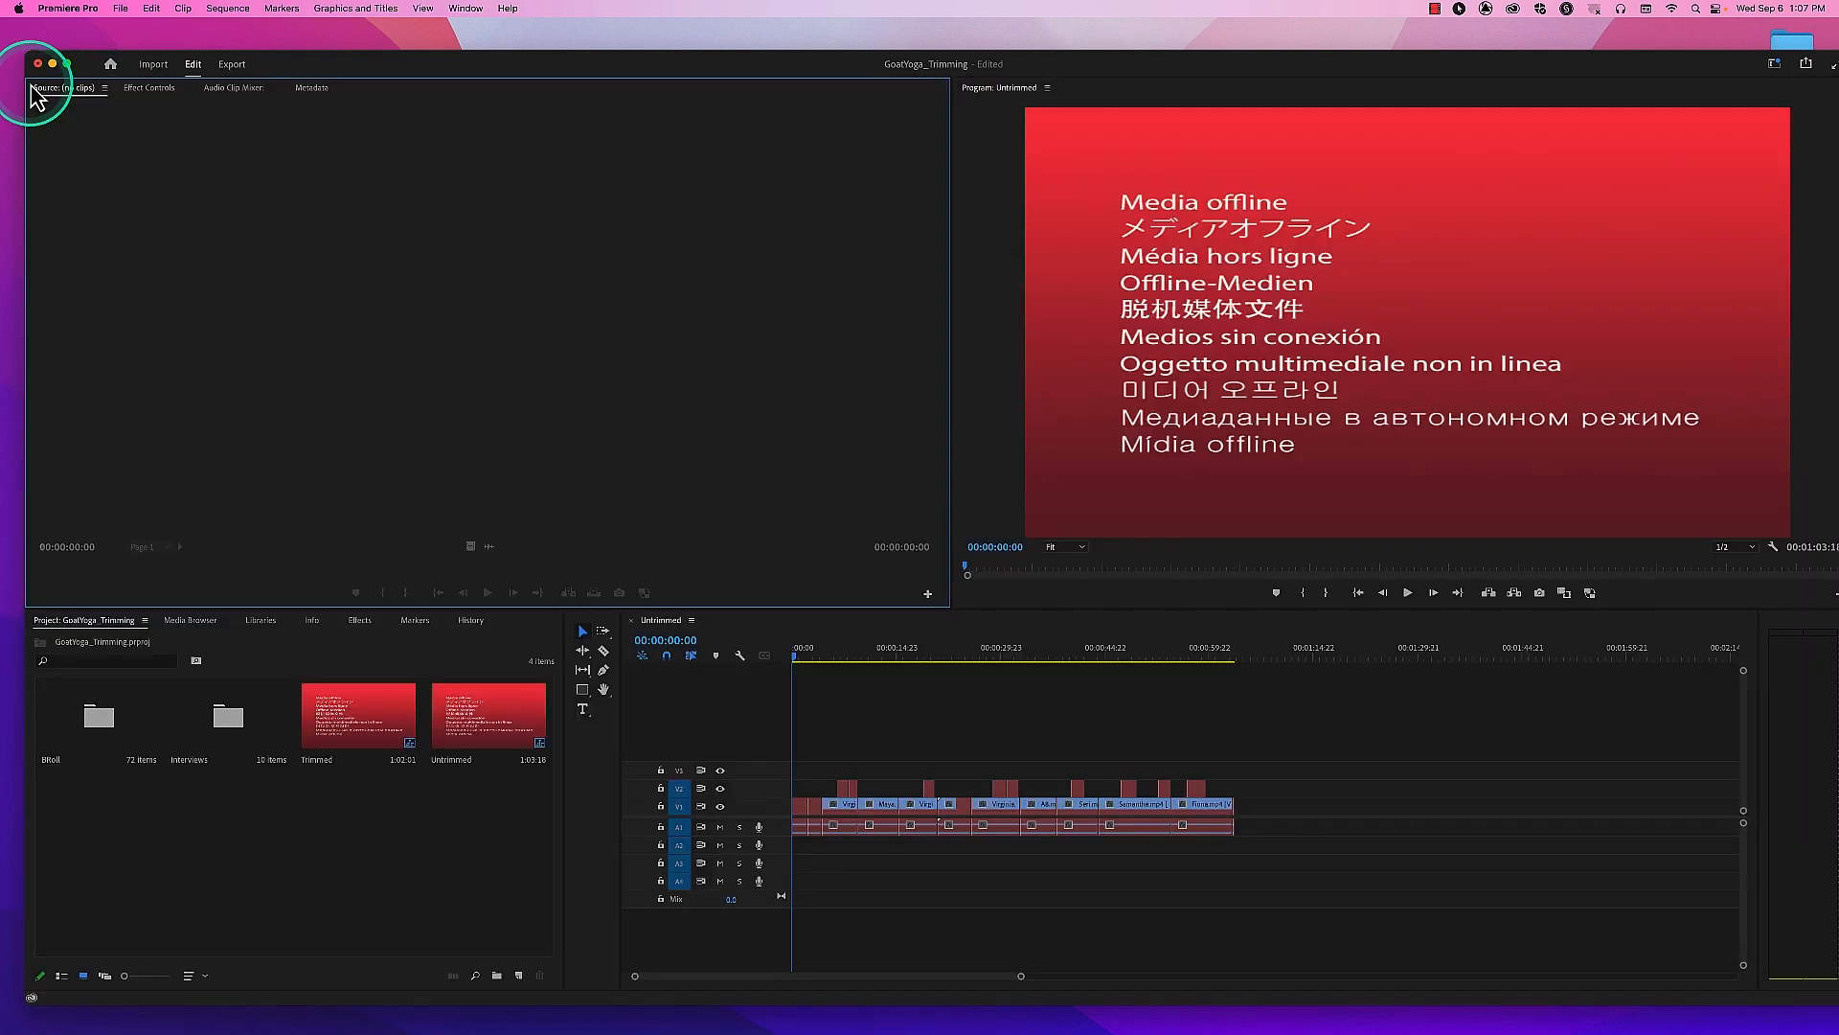
left_click_drag(867, 655, 761, 670)
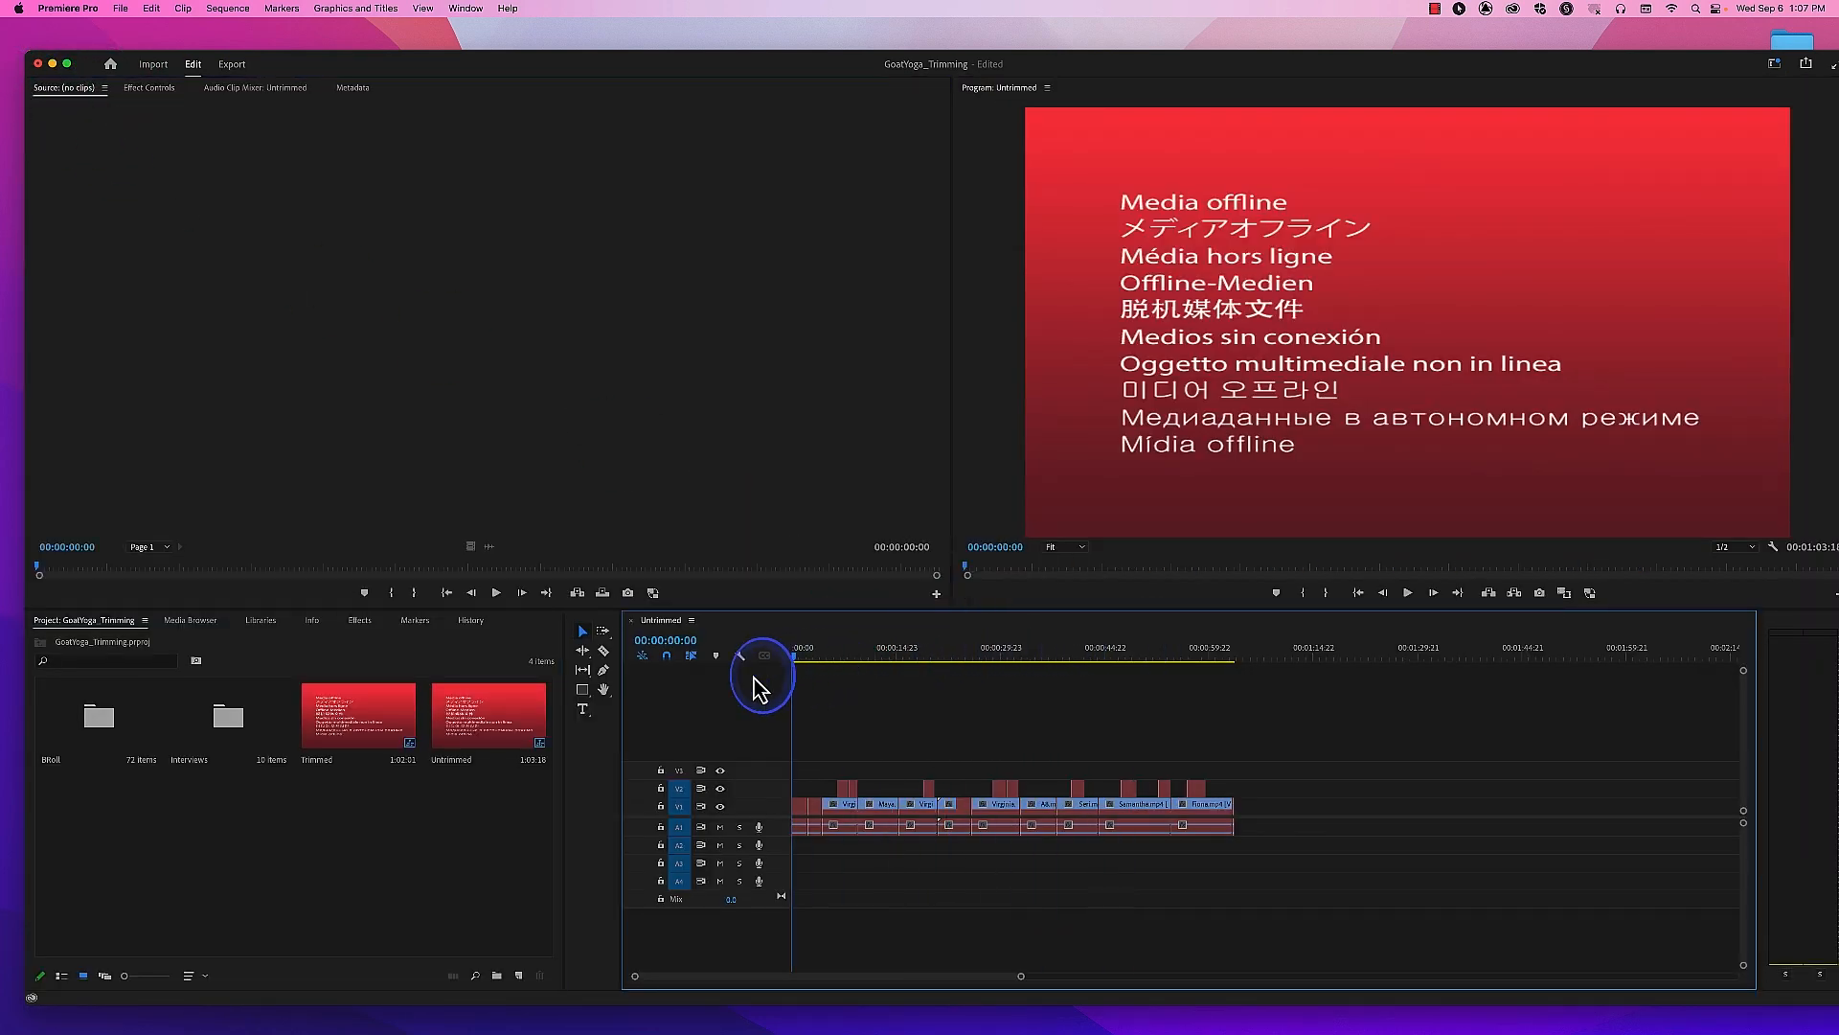
double_click(118, 741)
left_click_drag(528, 414, 586, 501)
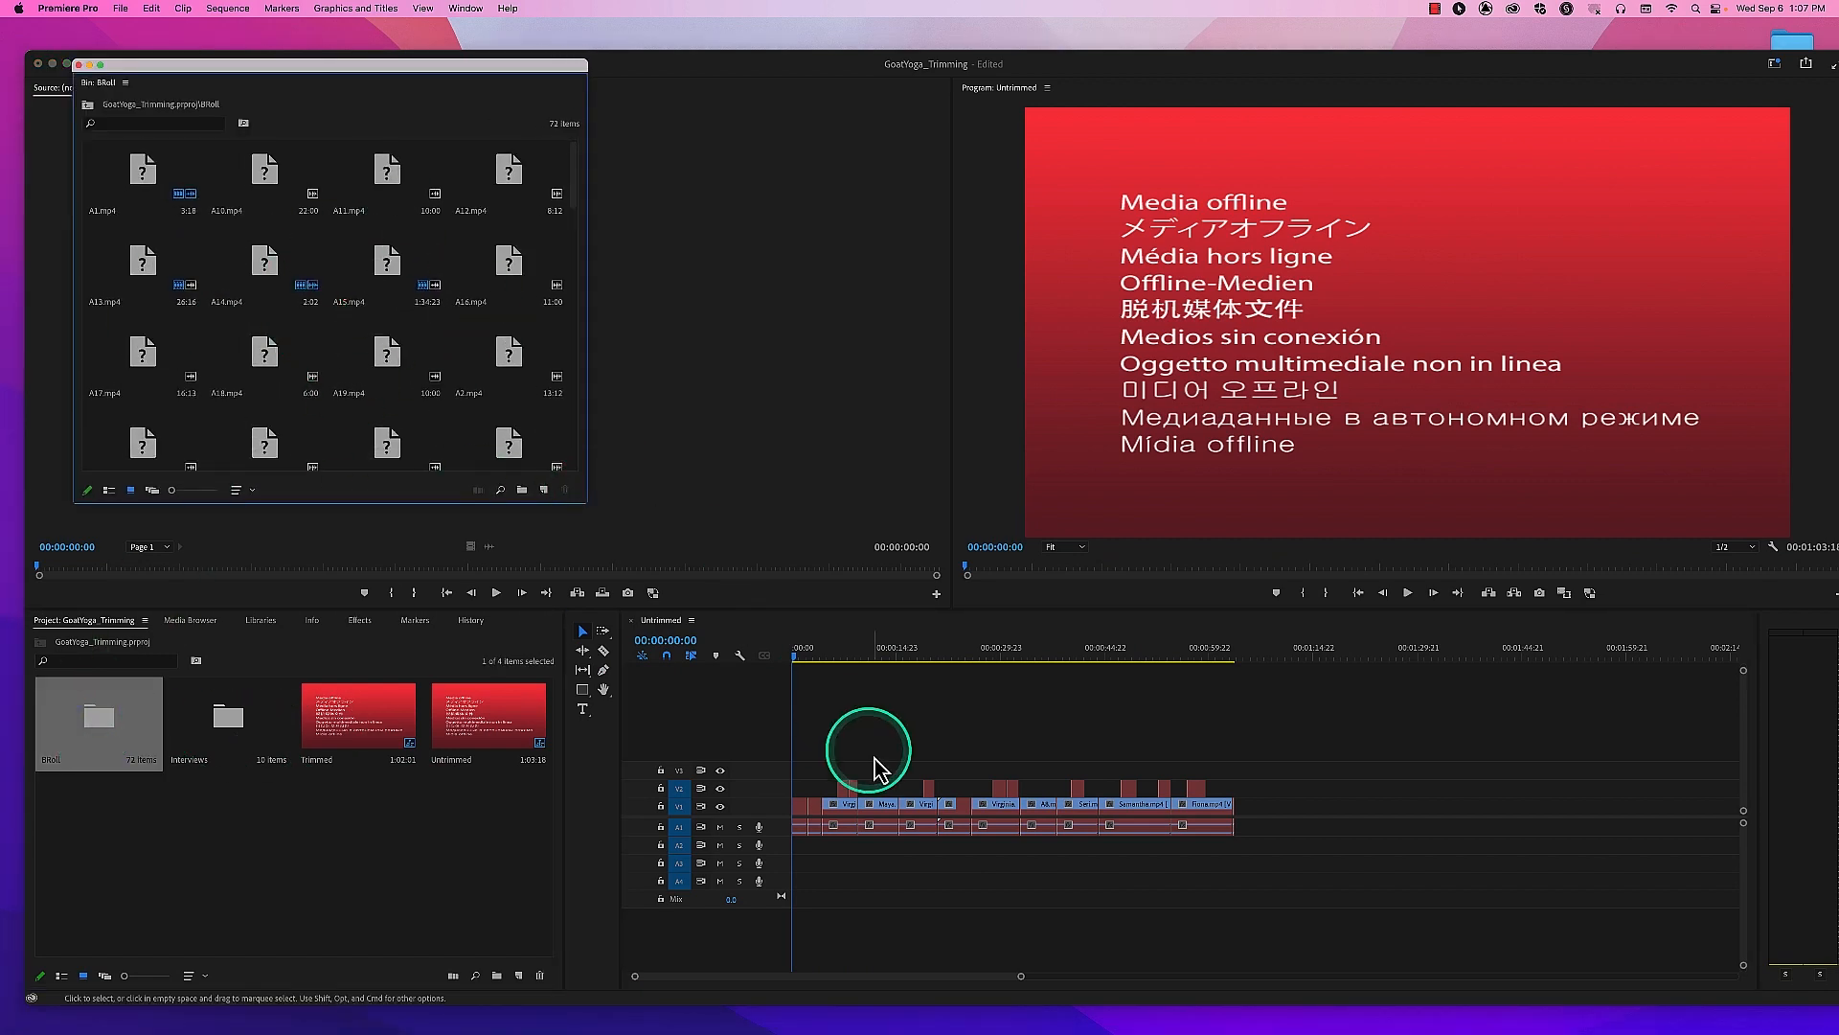
left_click(923, 657)
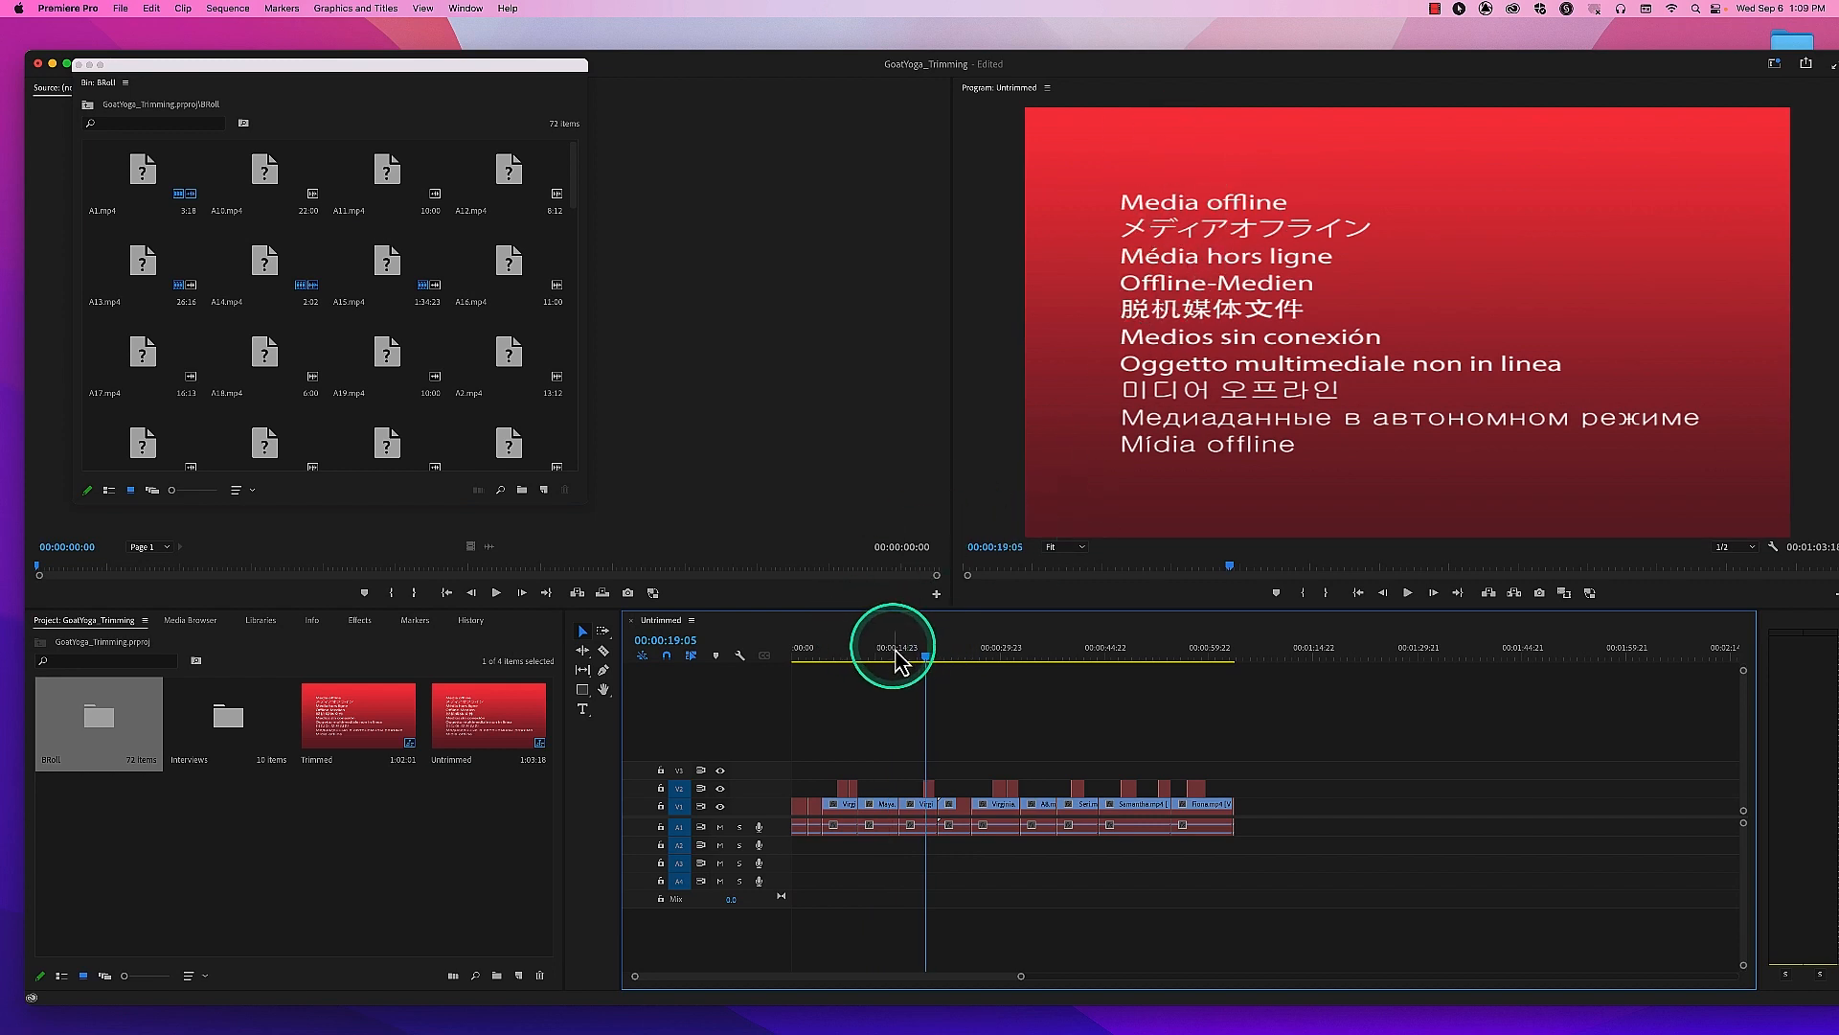
left_click_drag(891, 651, 792, 657)
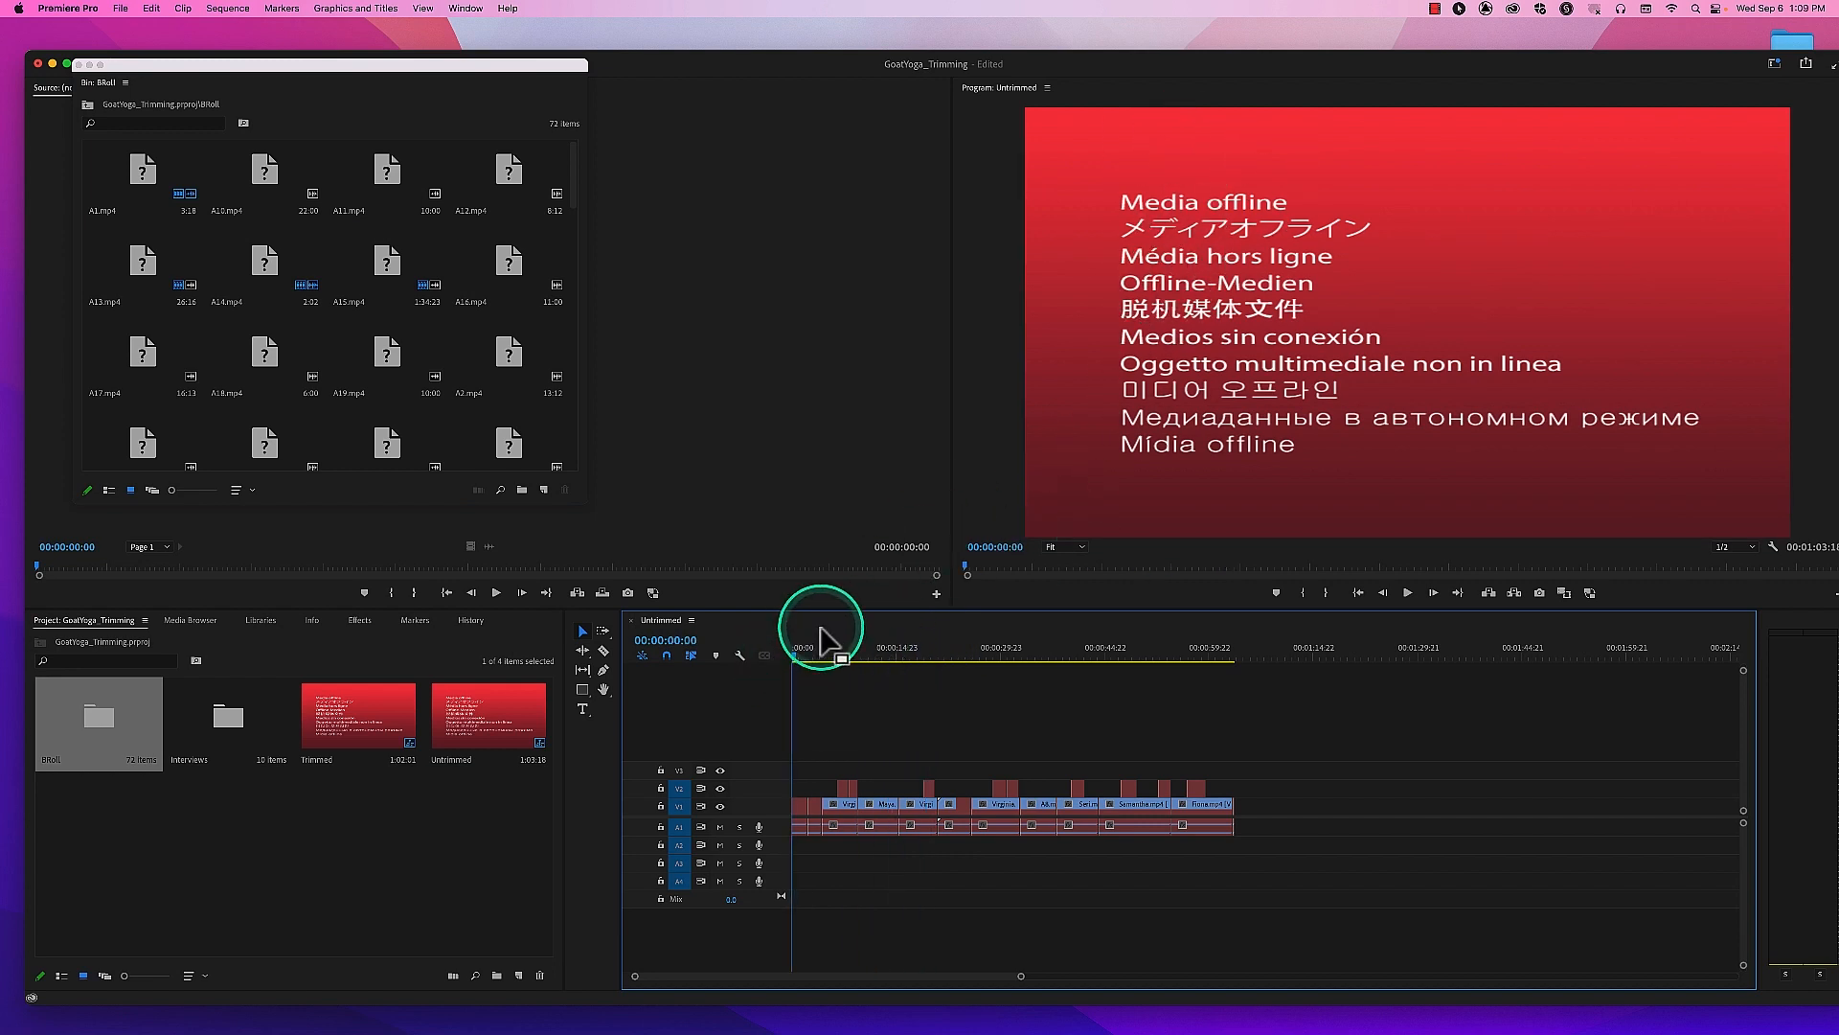
Step: Quit Premiere Pro without saving the changes to GoatYoga_Trimming.prproj
key("super+q")
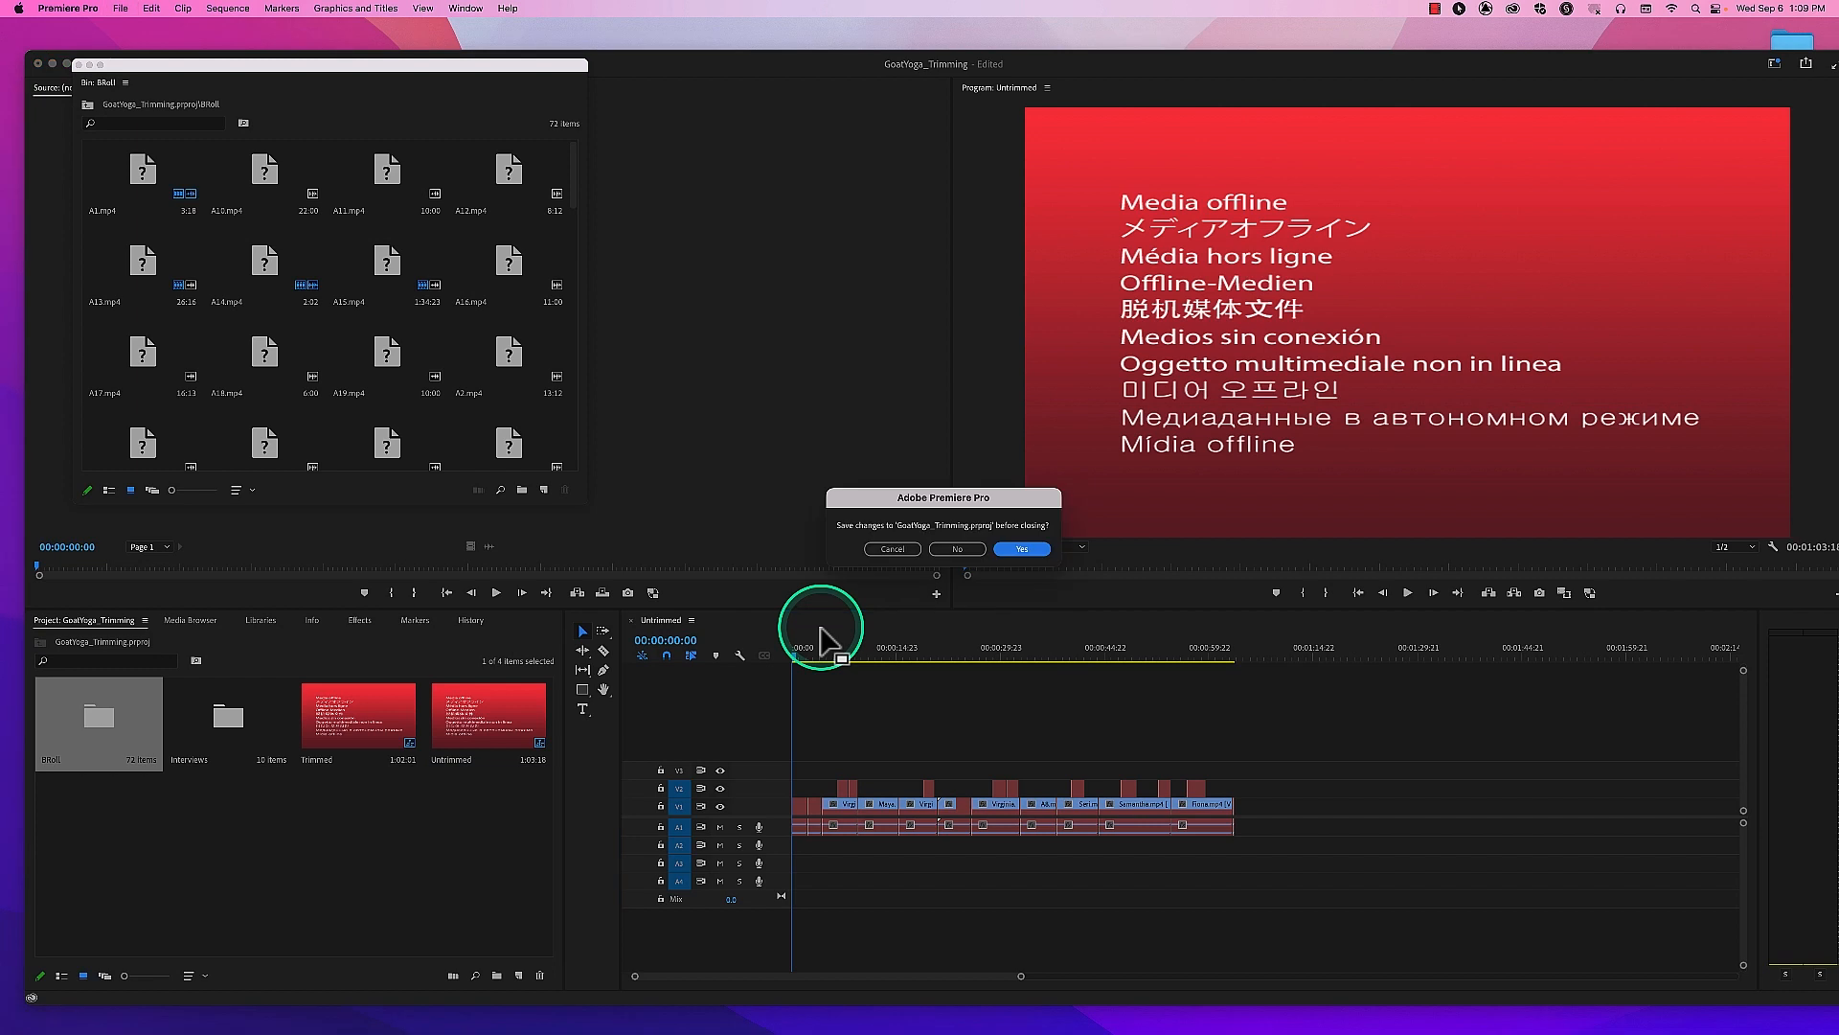
left_click(958, 548)
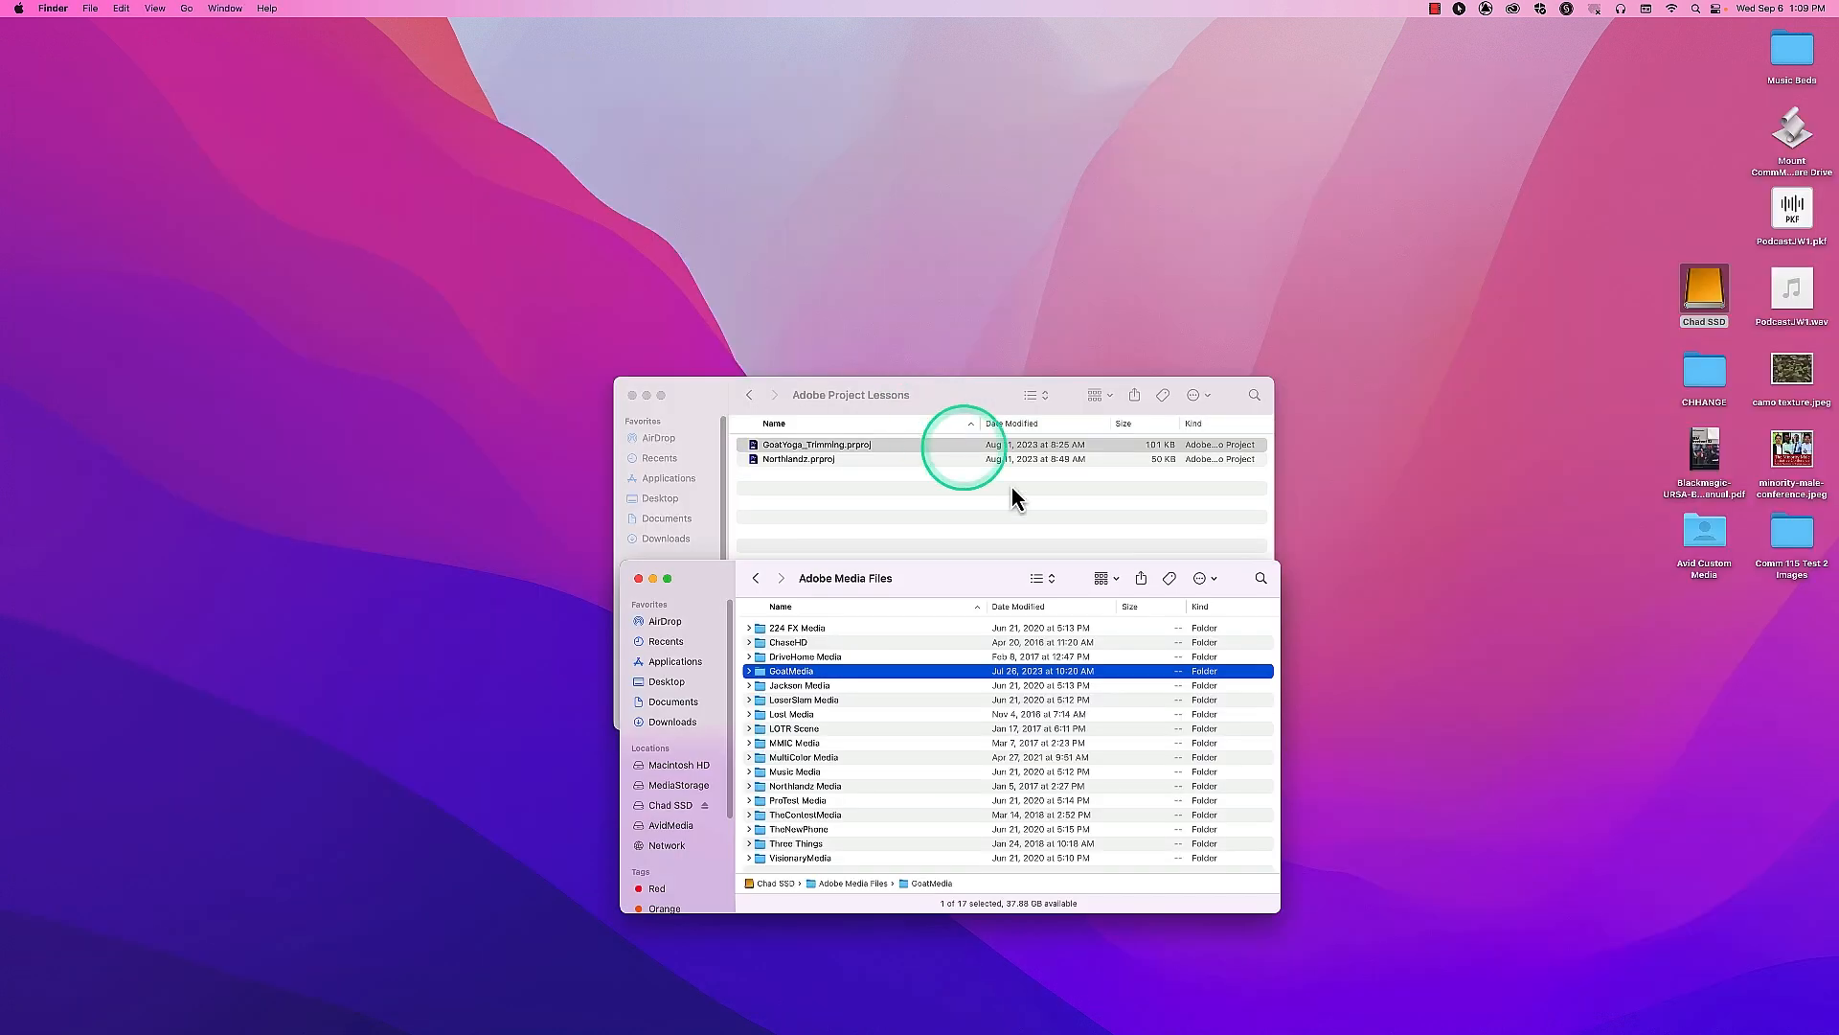
Step: Arrange the Adobe Project Lessons and Adobe Media Files windows so they do not overlap, and open the GoatMedia folder
left_click(877, 673)
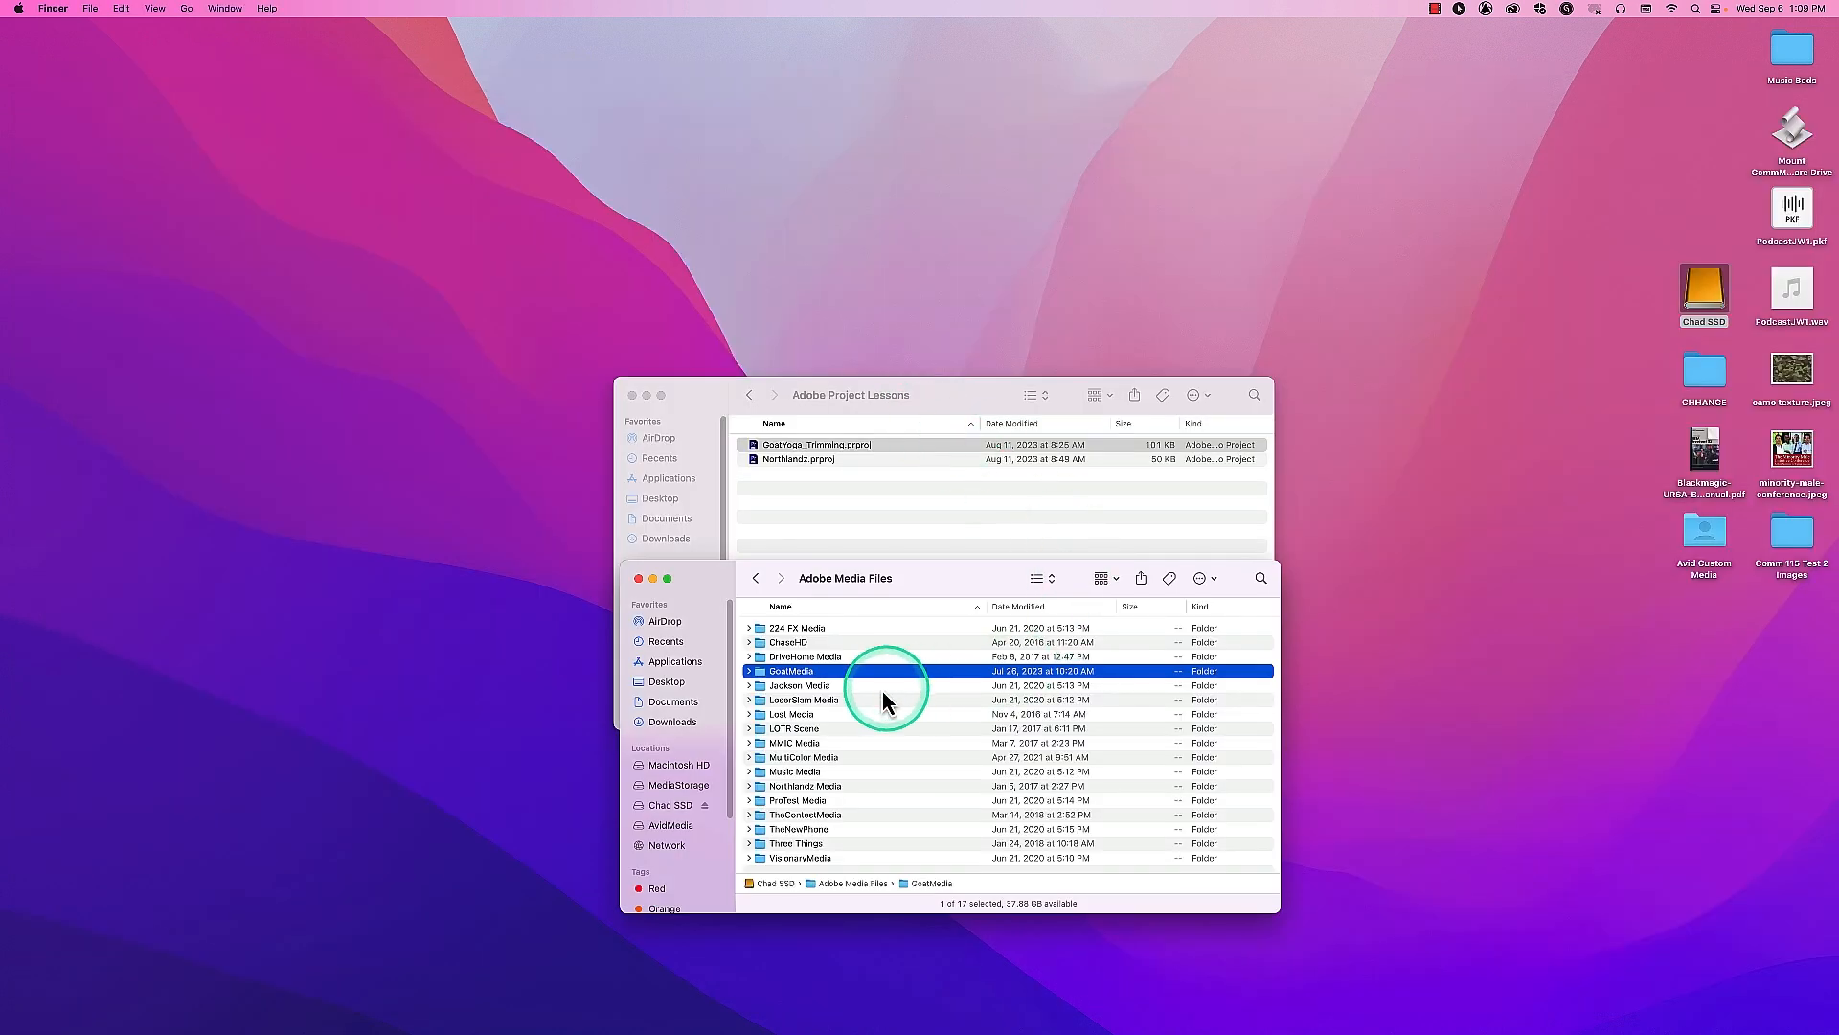
left_click(815, 444)
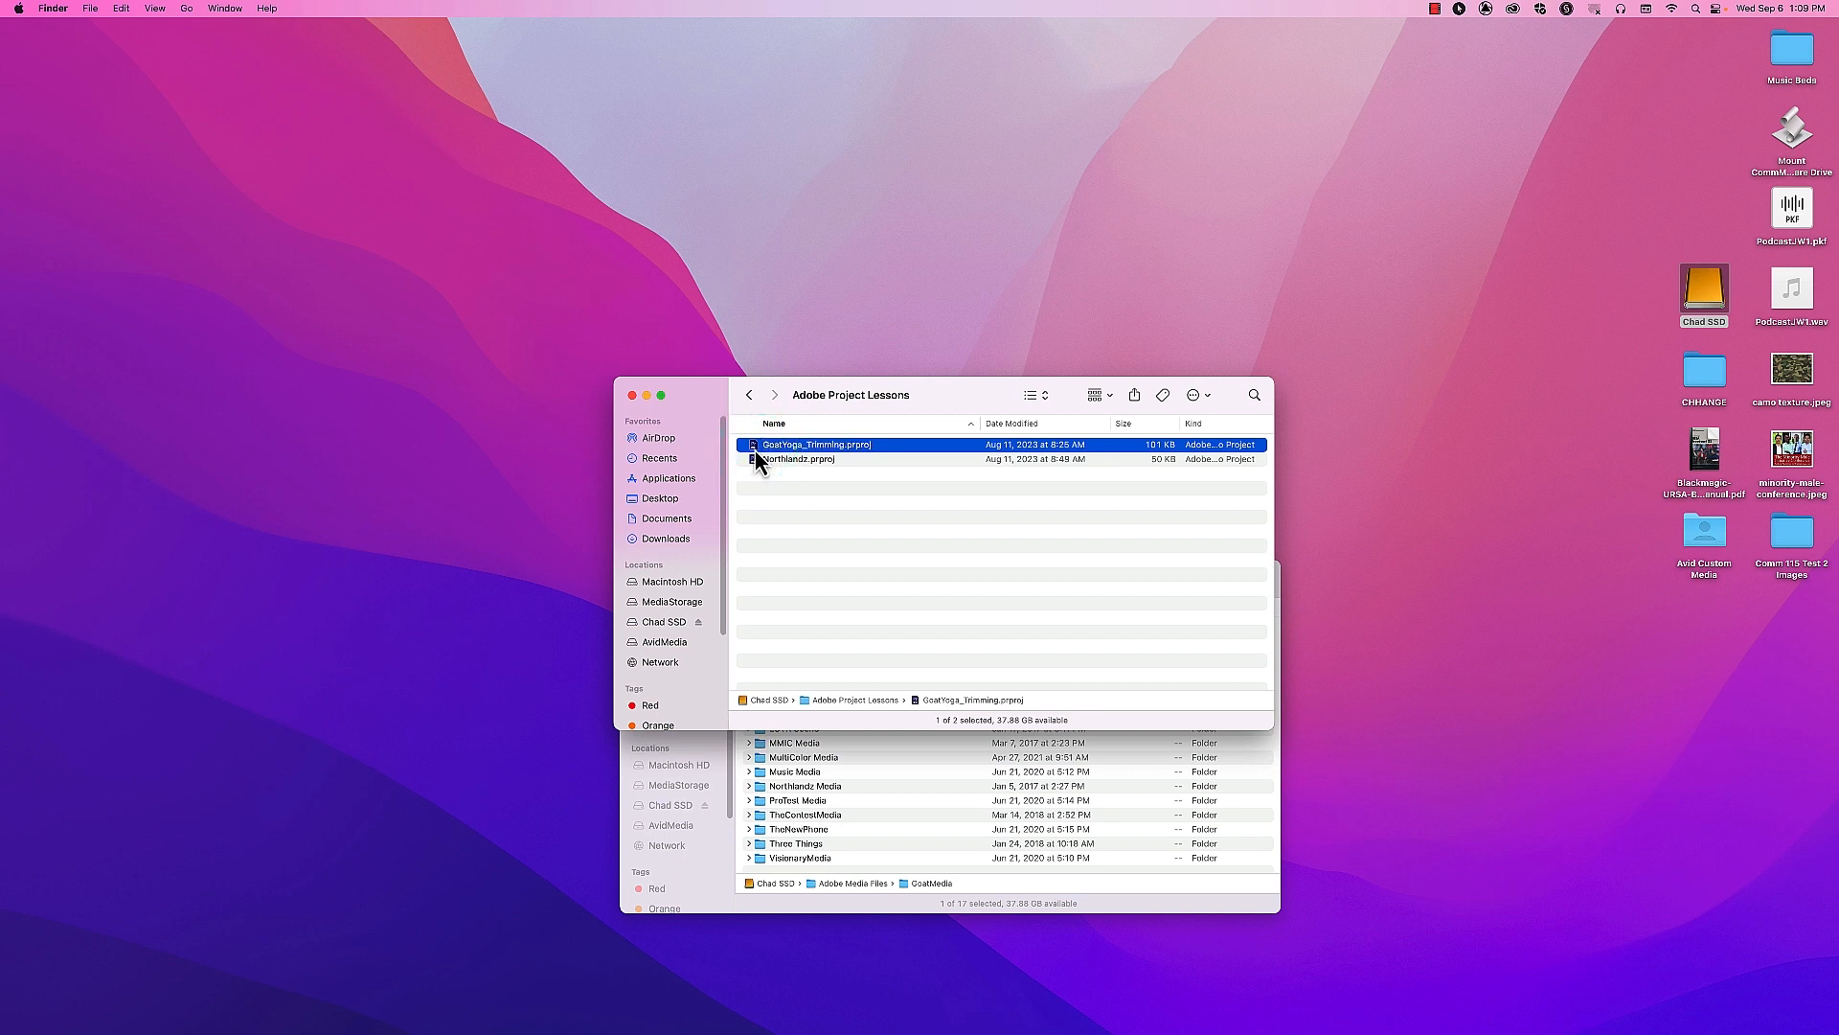
left_click(831, 554)
left_click_drag(722, 397, 825, 181)
left_click_drag(962, 594, 863, 592)
left_click(662, 674)
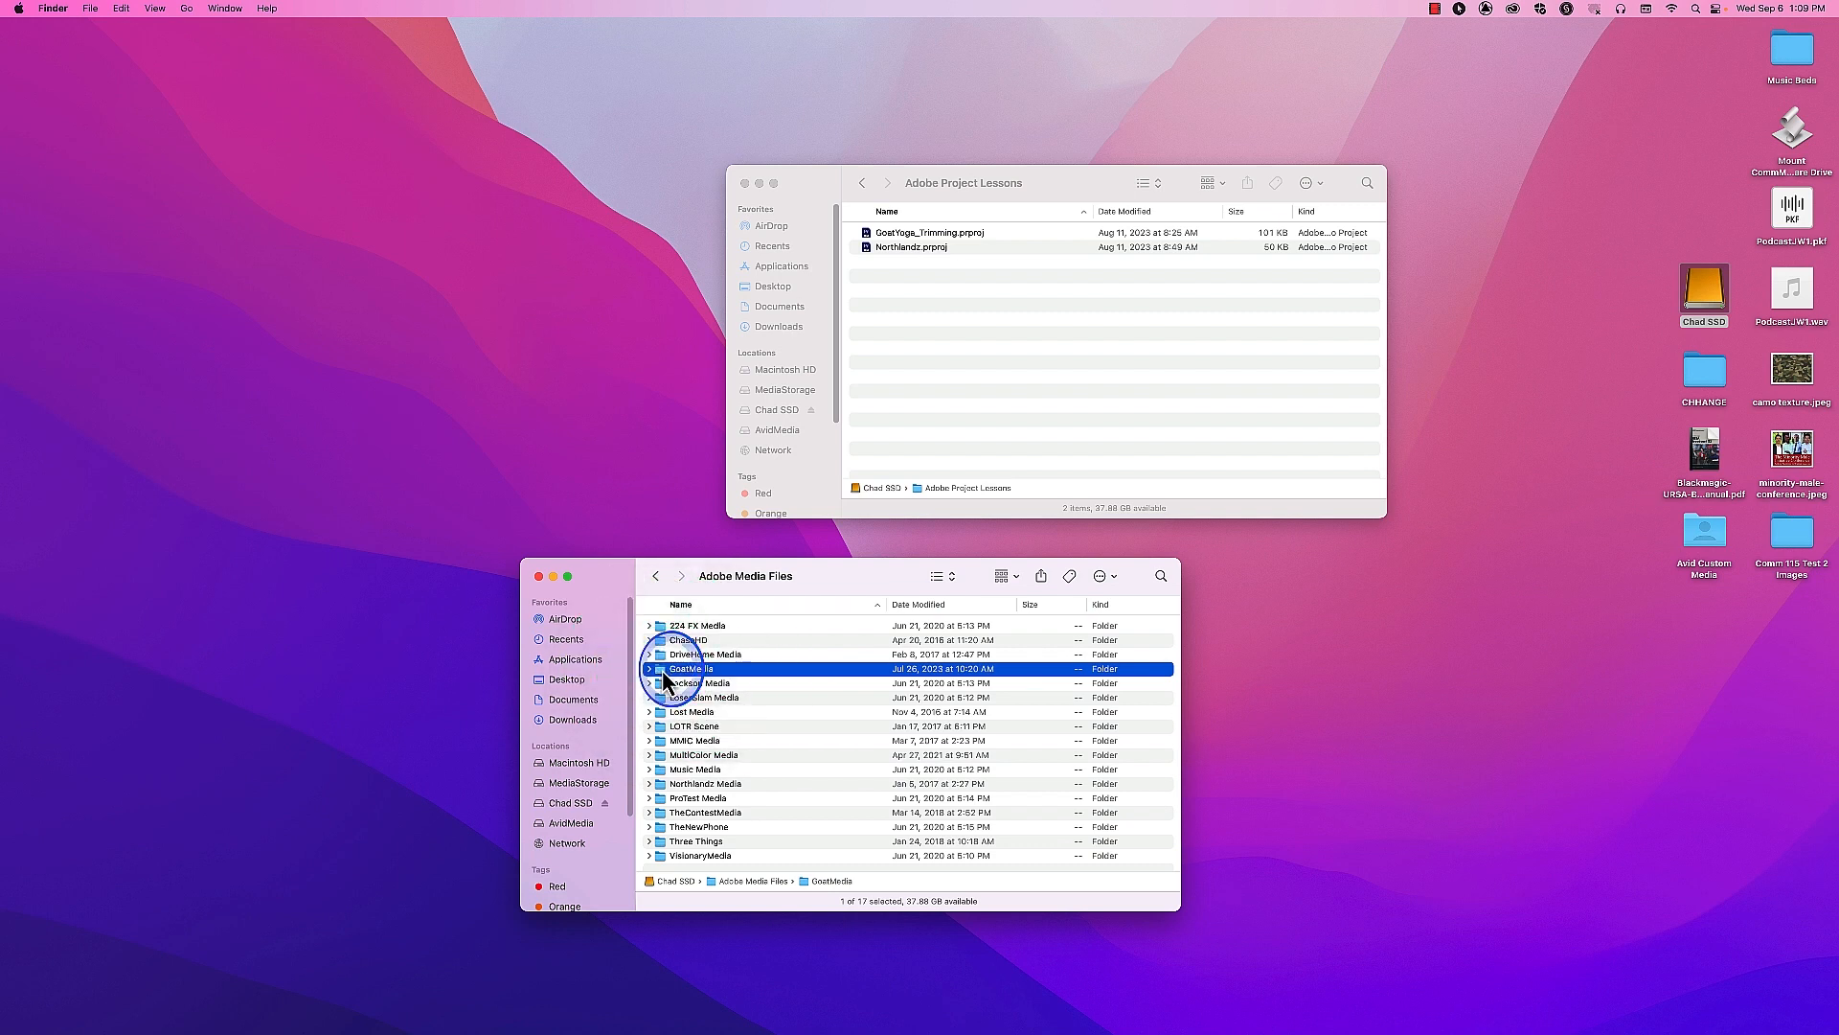
double_click(663, 670)
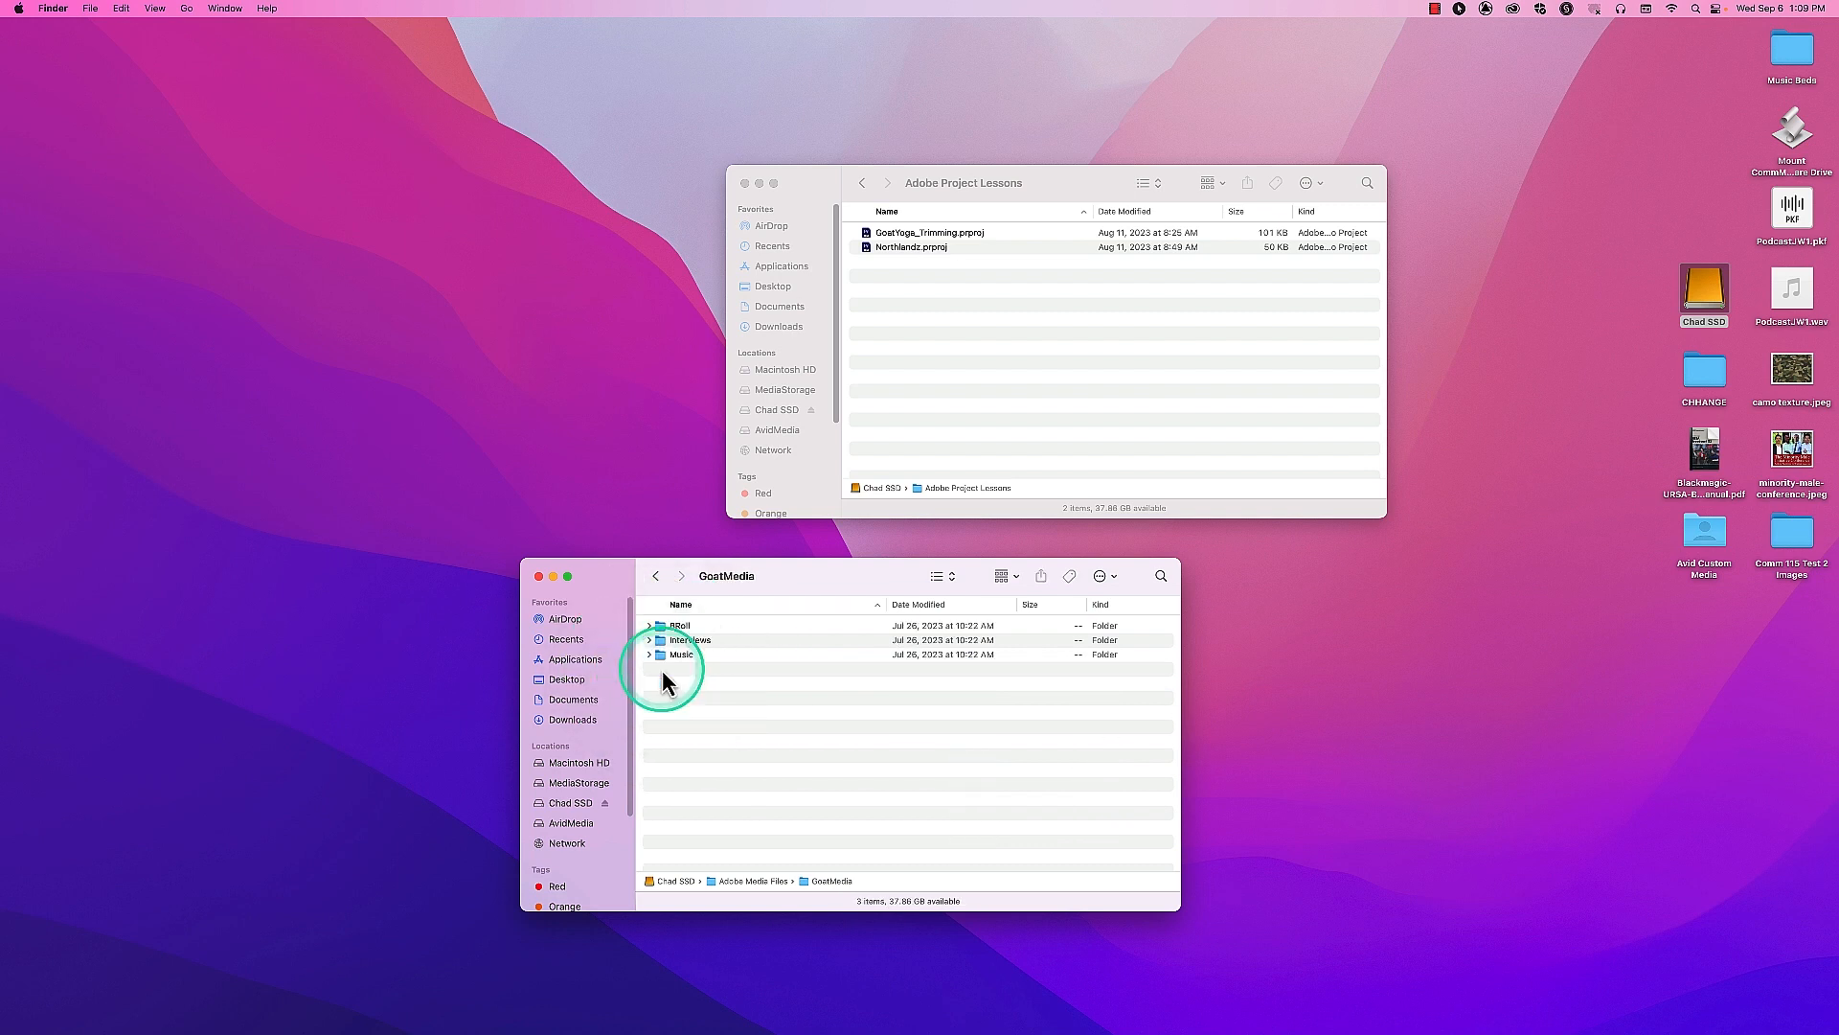
Step: Copy GoatYoga_Trimming.prproj from the Adobe Project Lessons folder into the GoatMedia folder
left_click(868, 239)
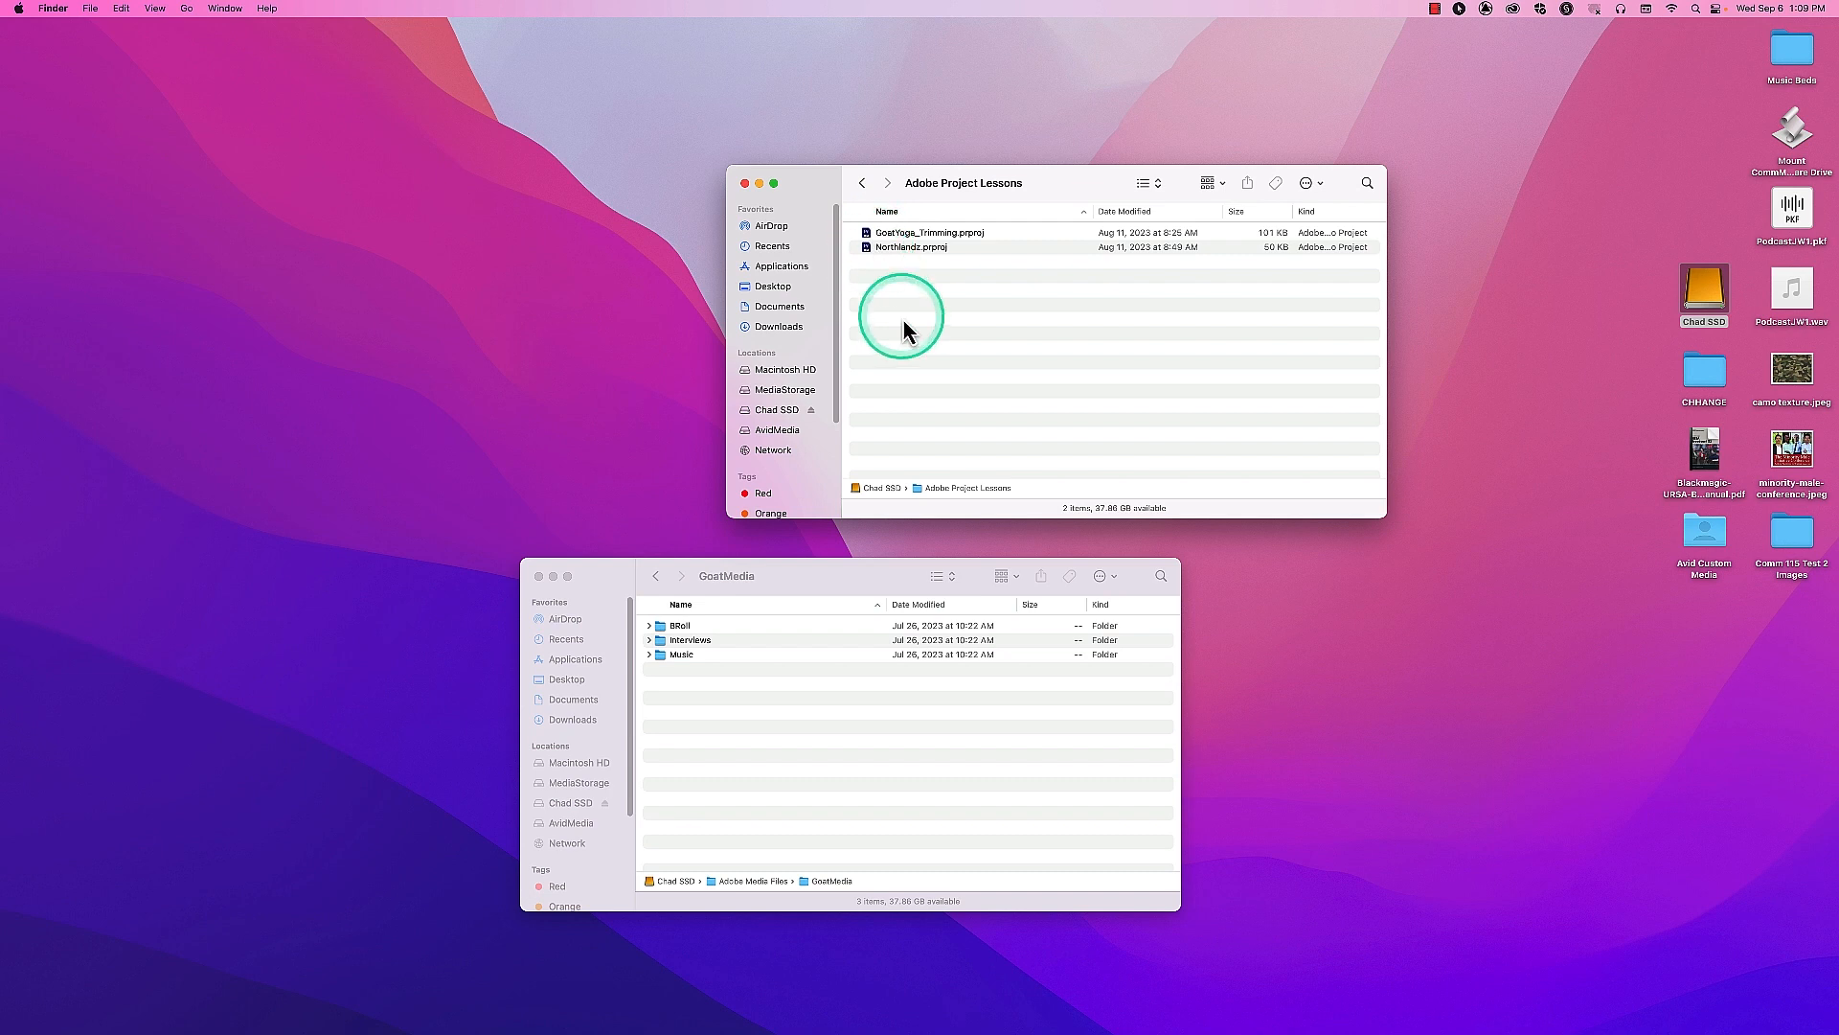
left_click(873, 232)
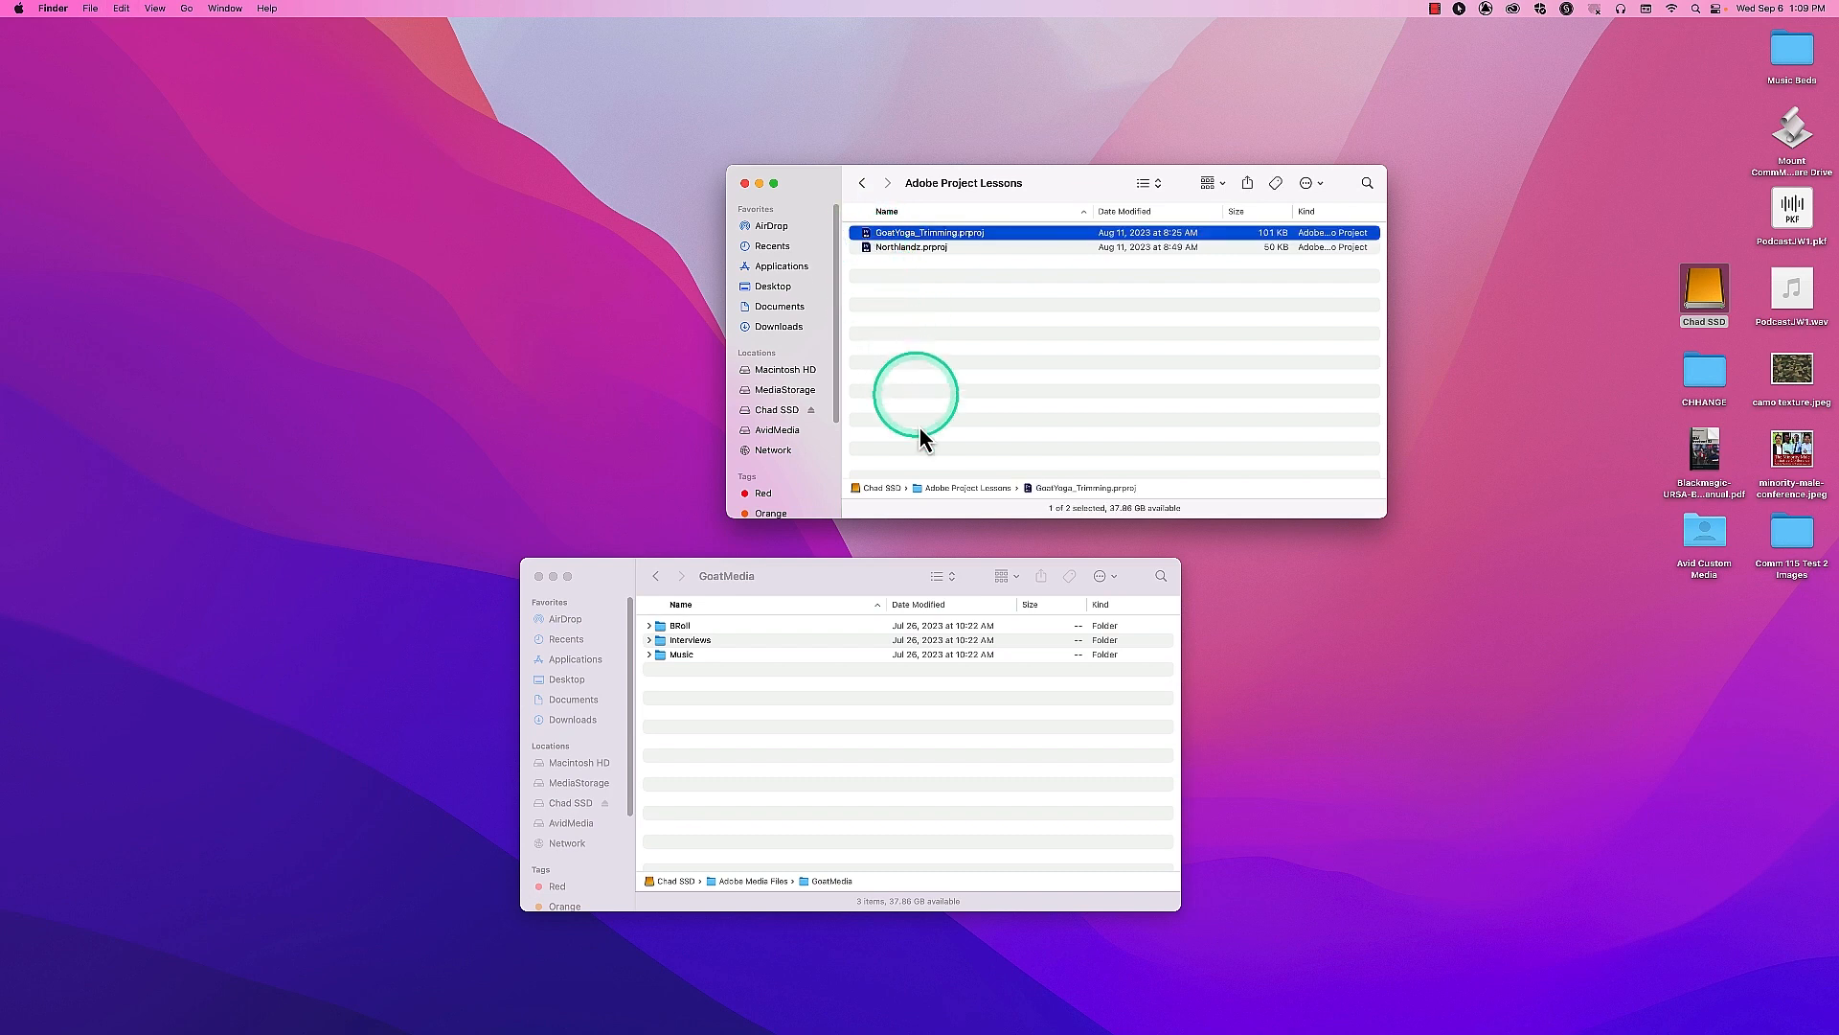
left_click(757, 728)
key("super+v")
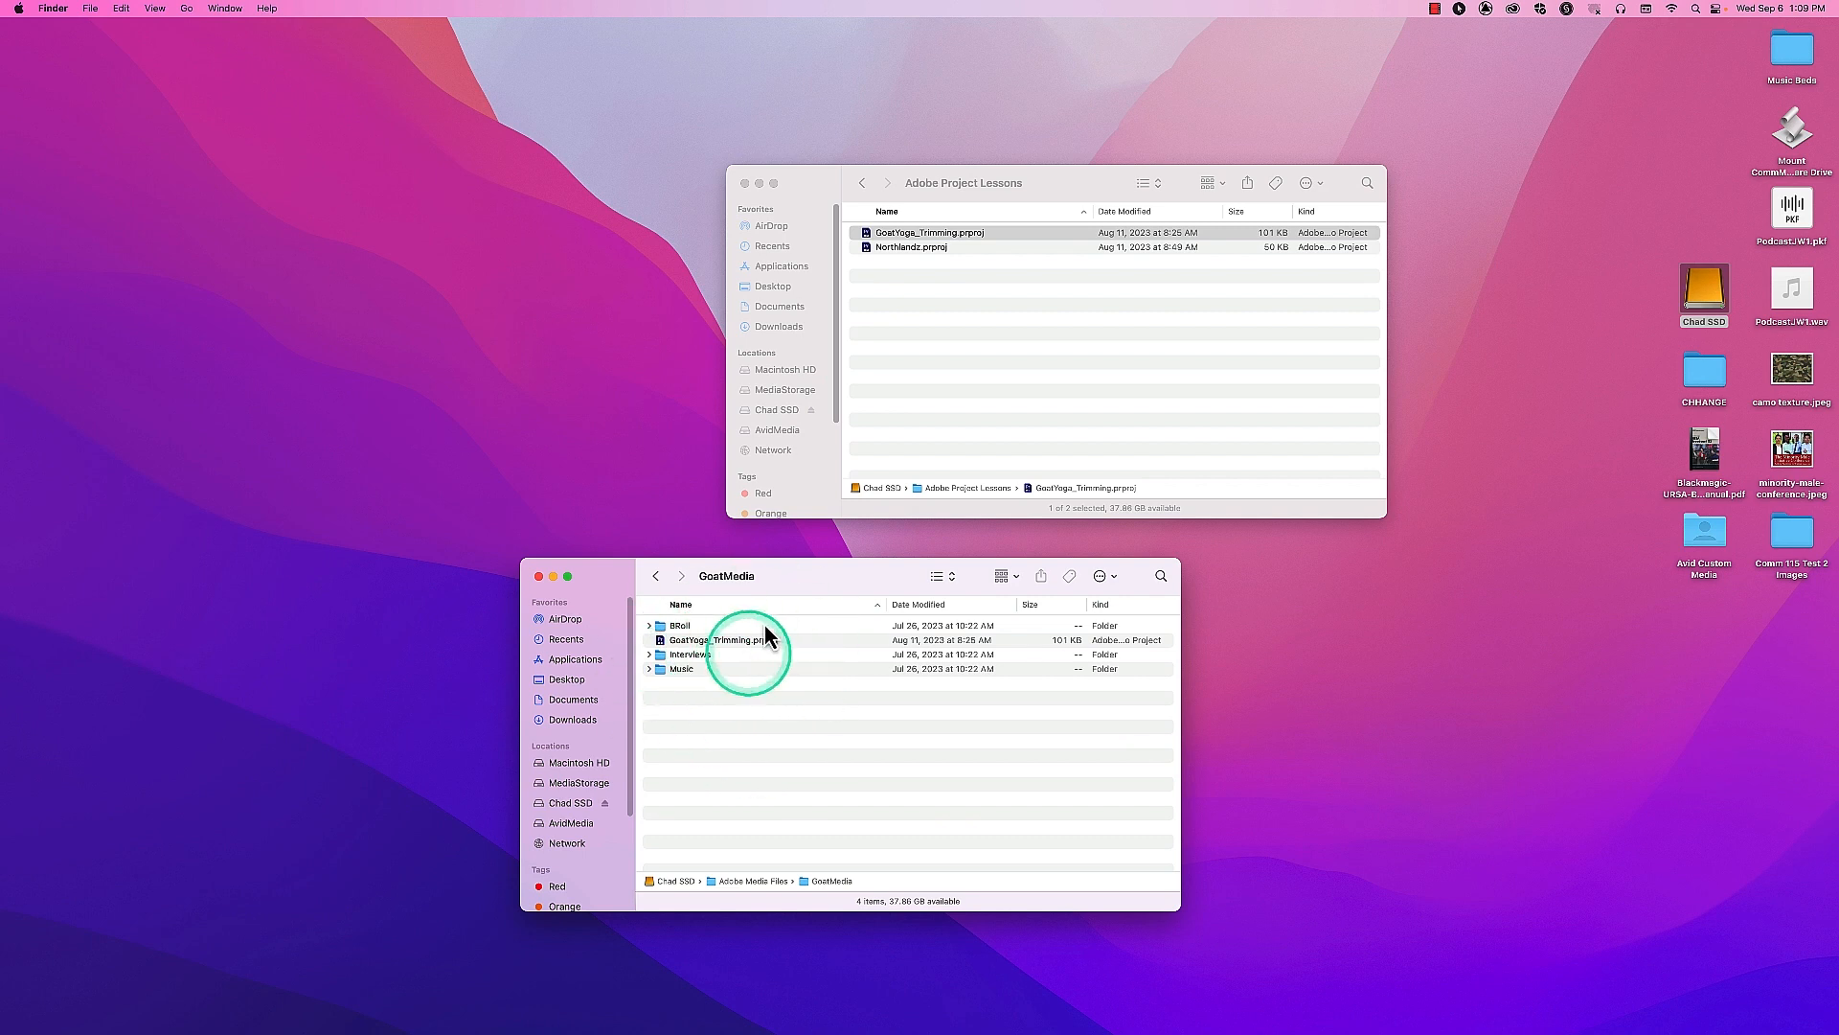
Step: Select the copied GoatYoga_Trimming.prproj in the GoatMedia folder and close the Adobe Project Lessons window
left_click(866, 240)
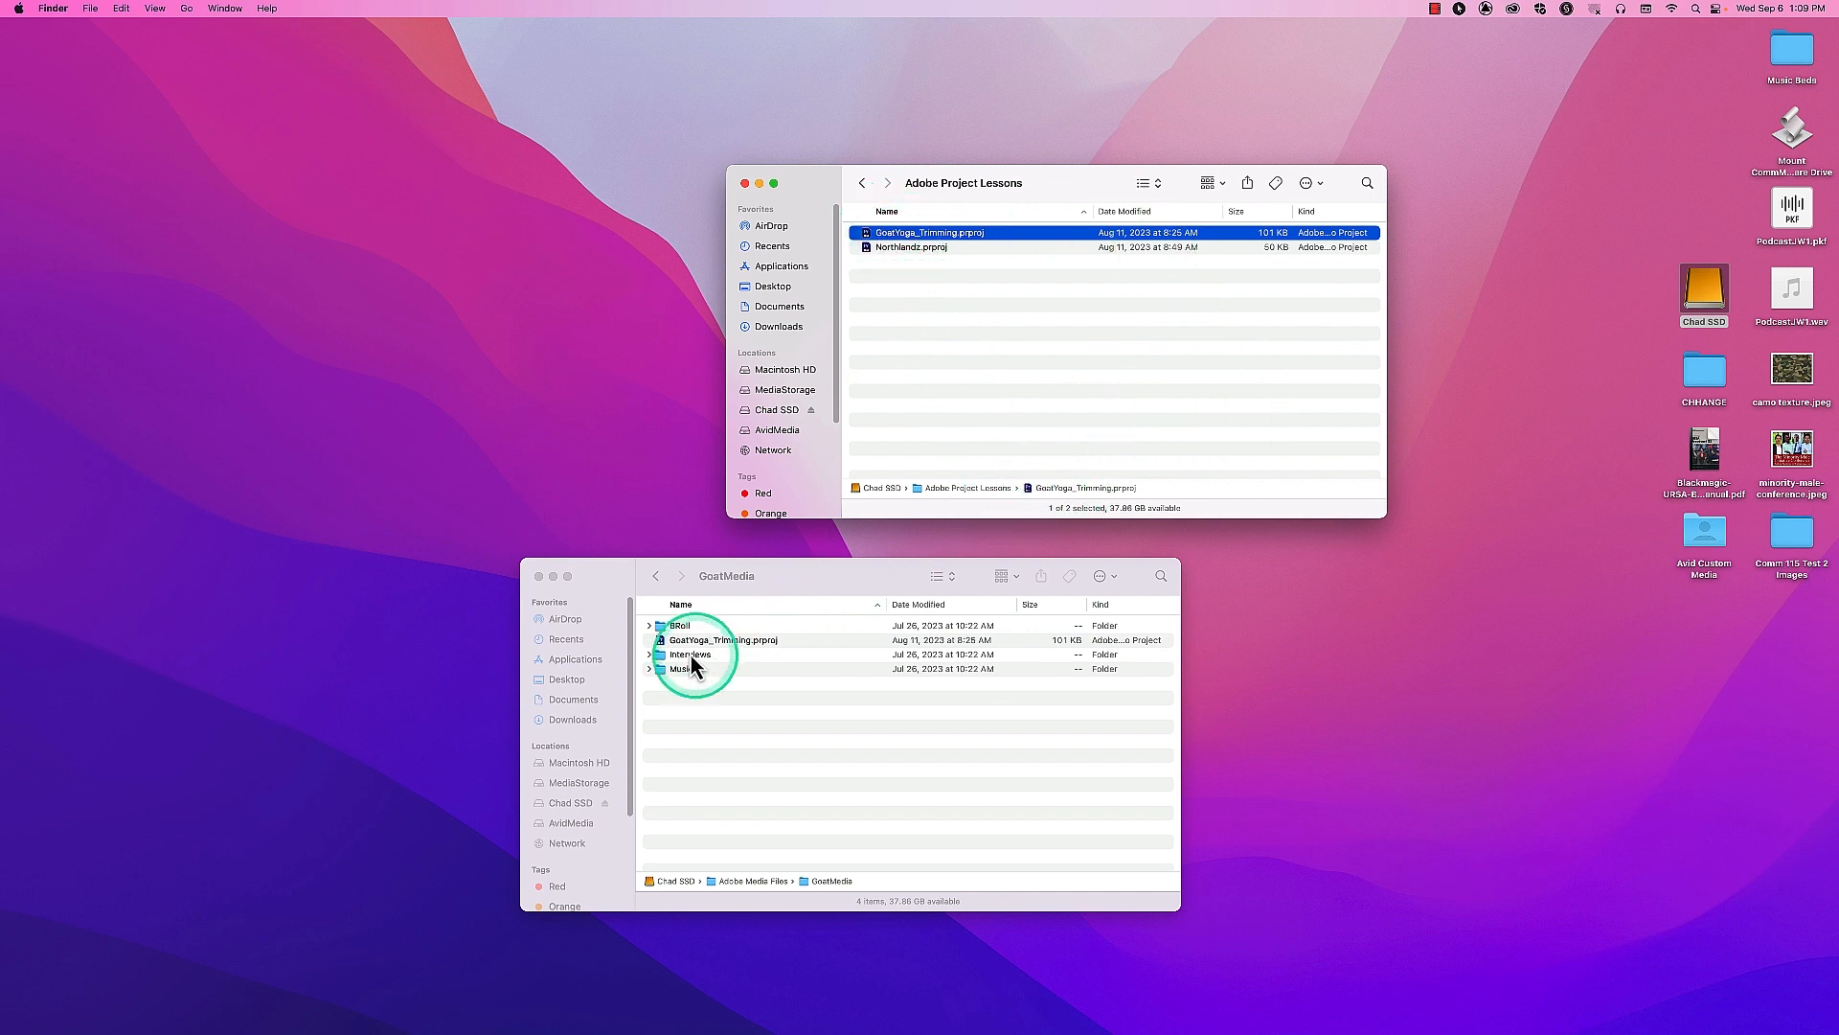
left_click(660, 654)
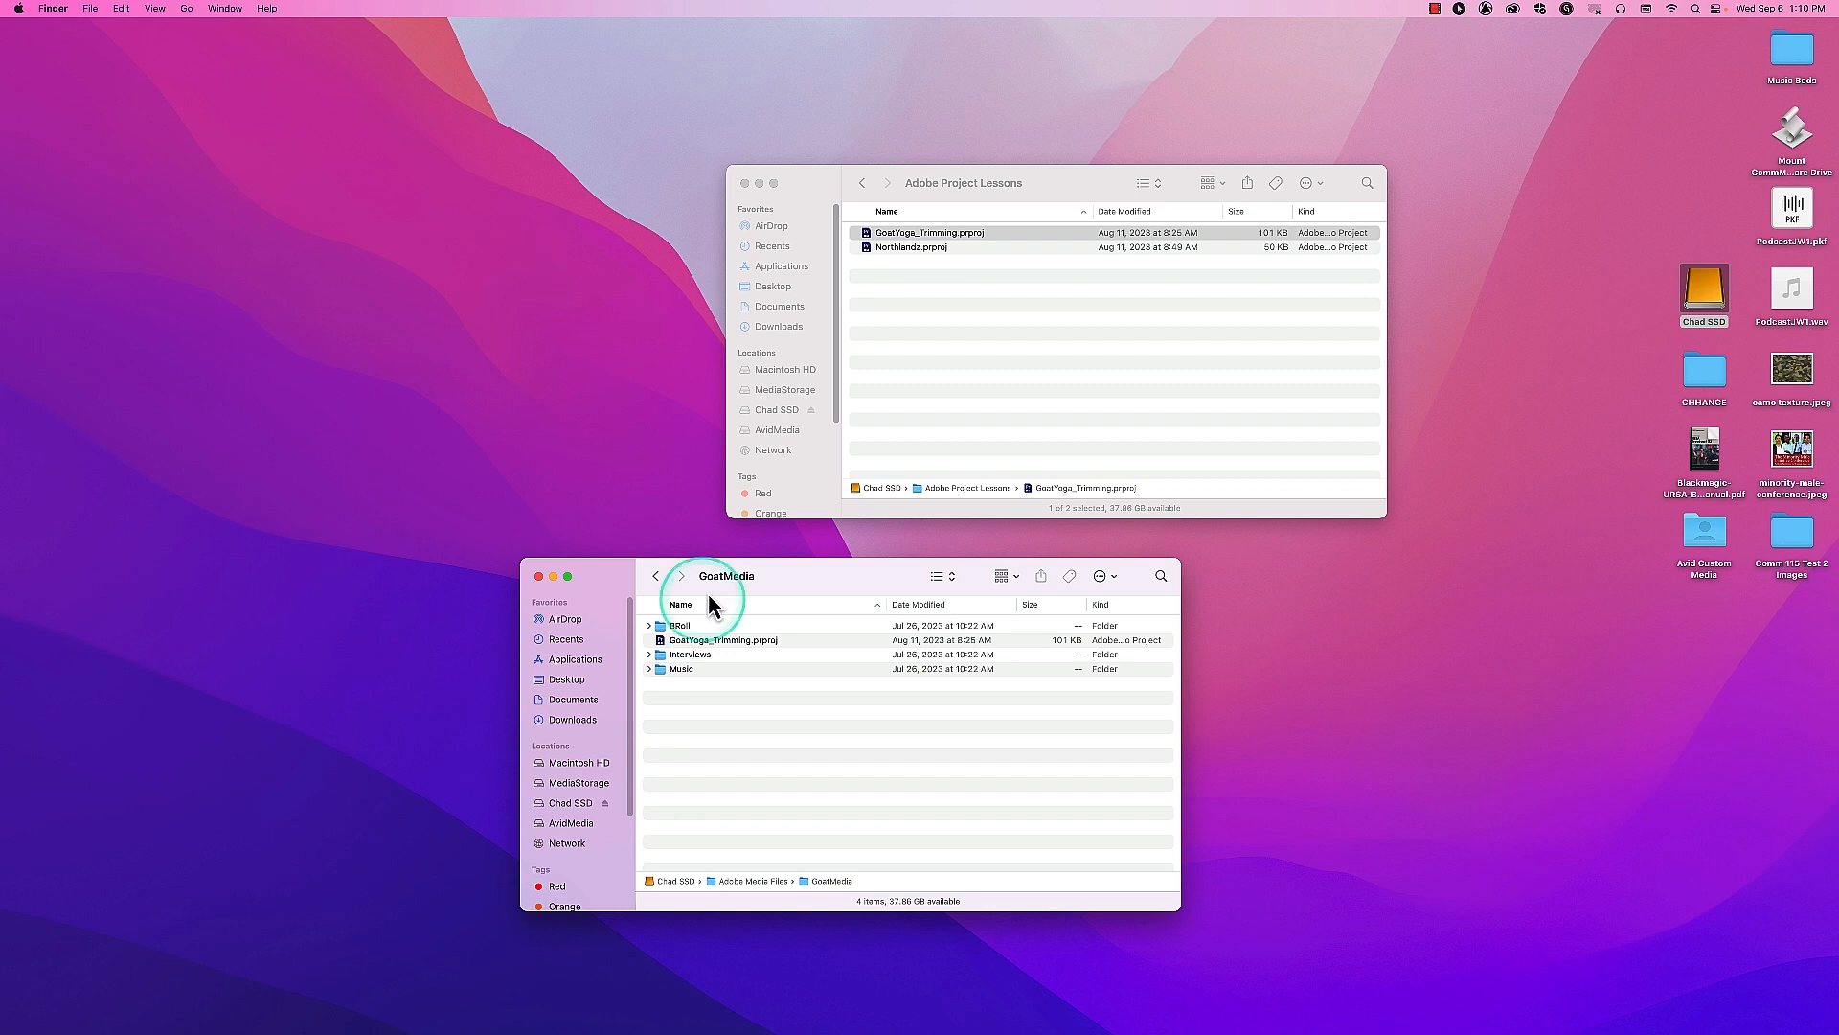
left_click(664, 640)
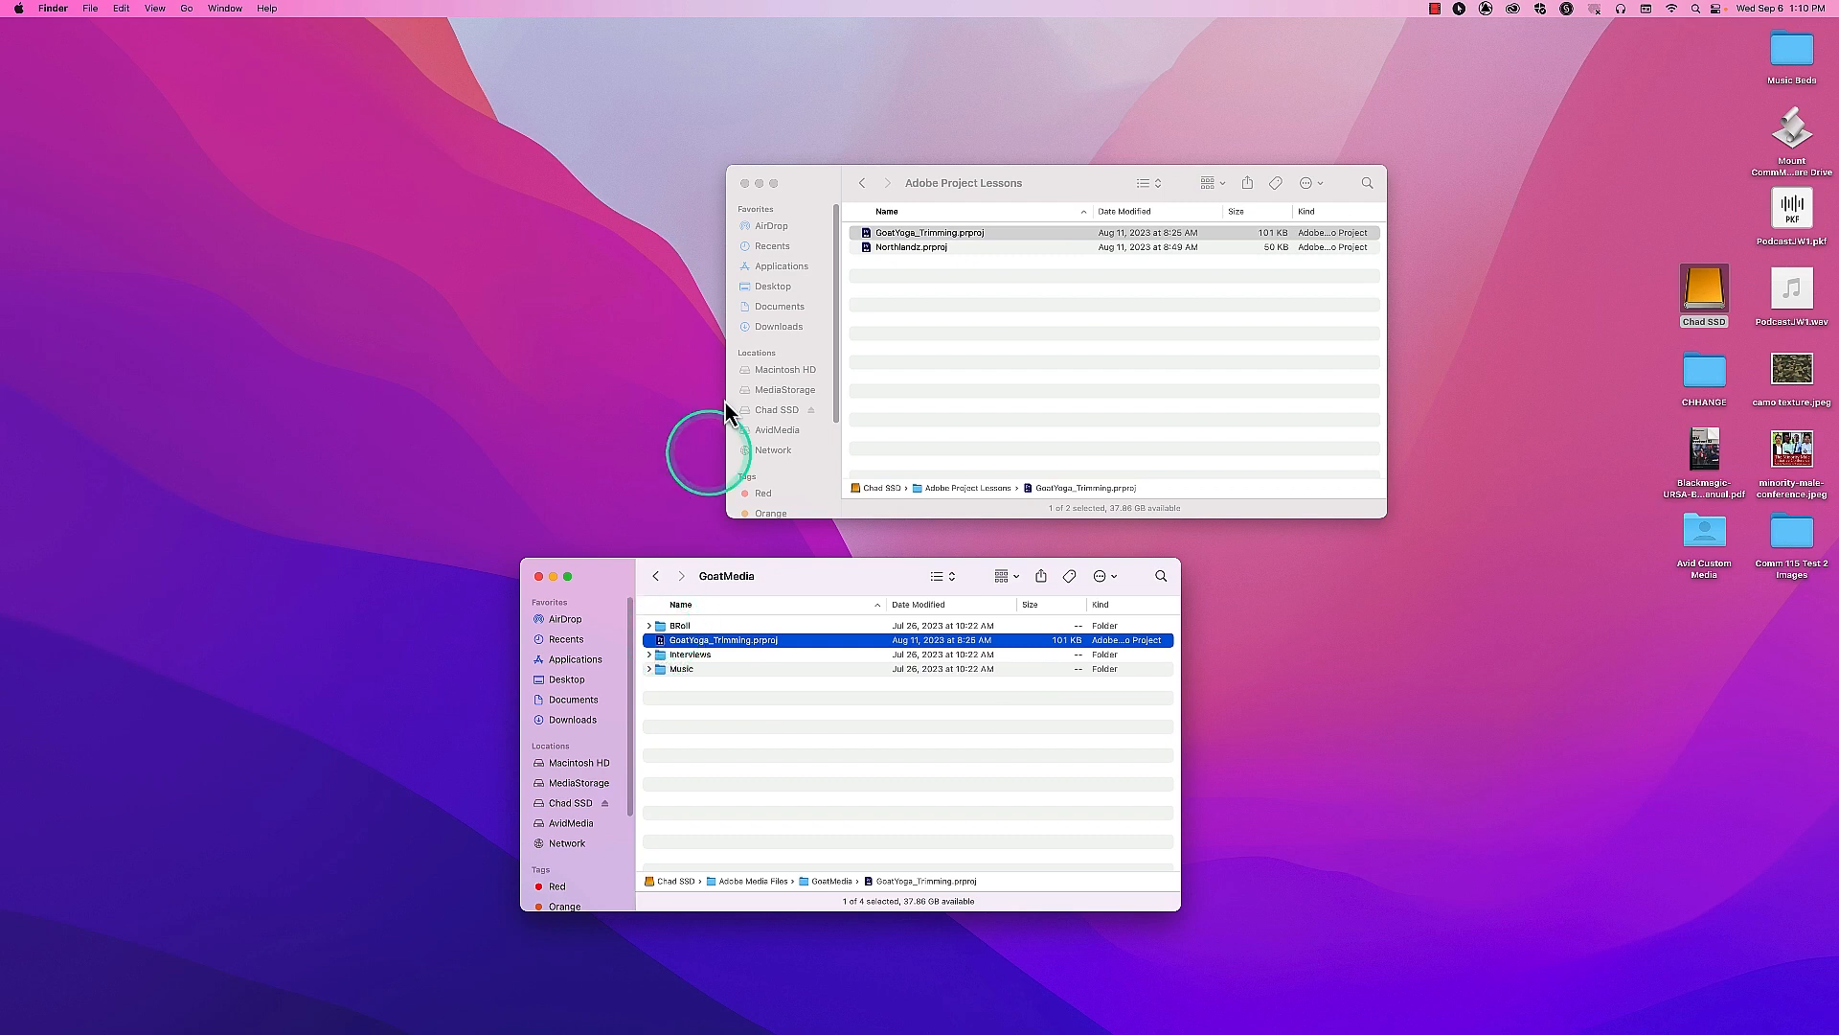
left_click(746, 183)
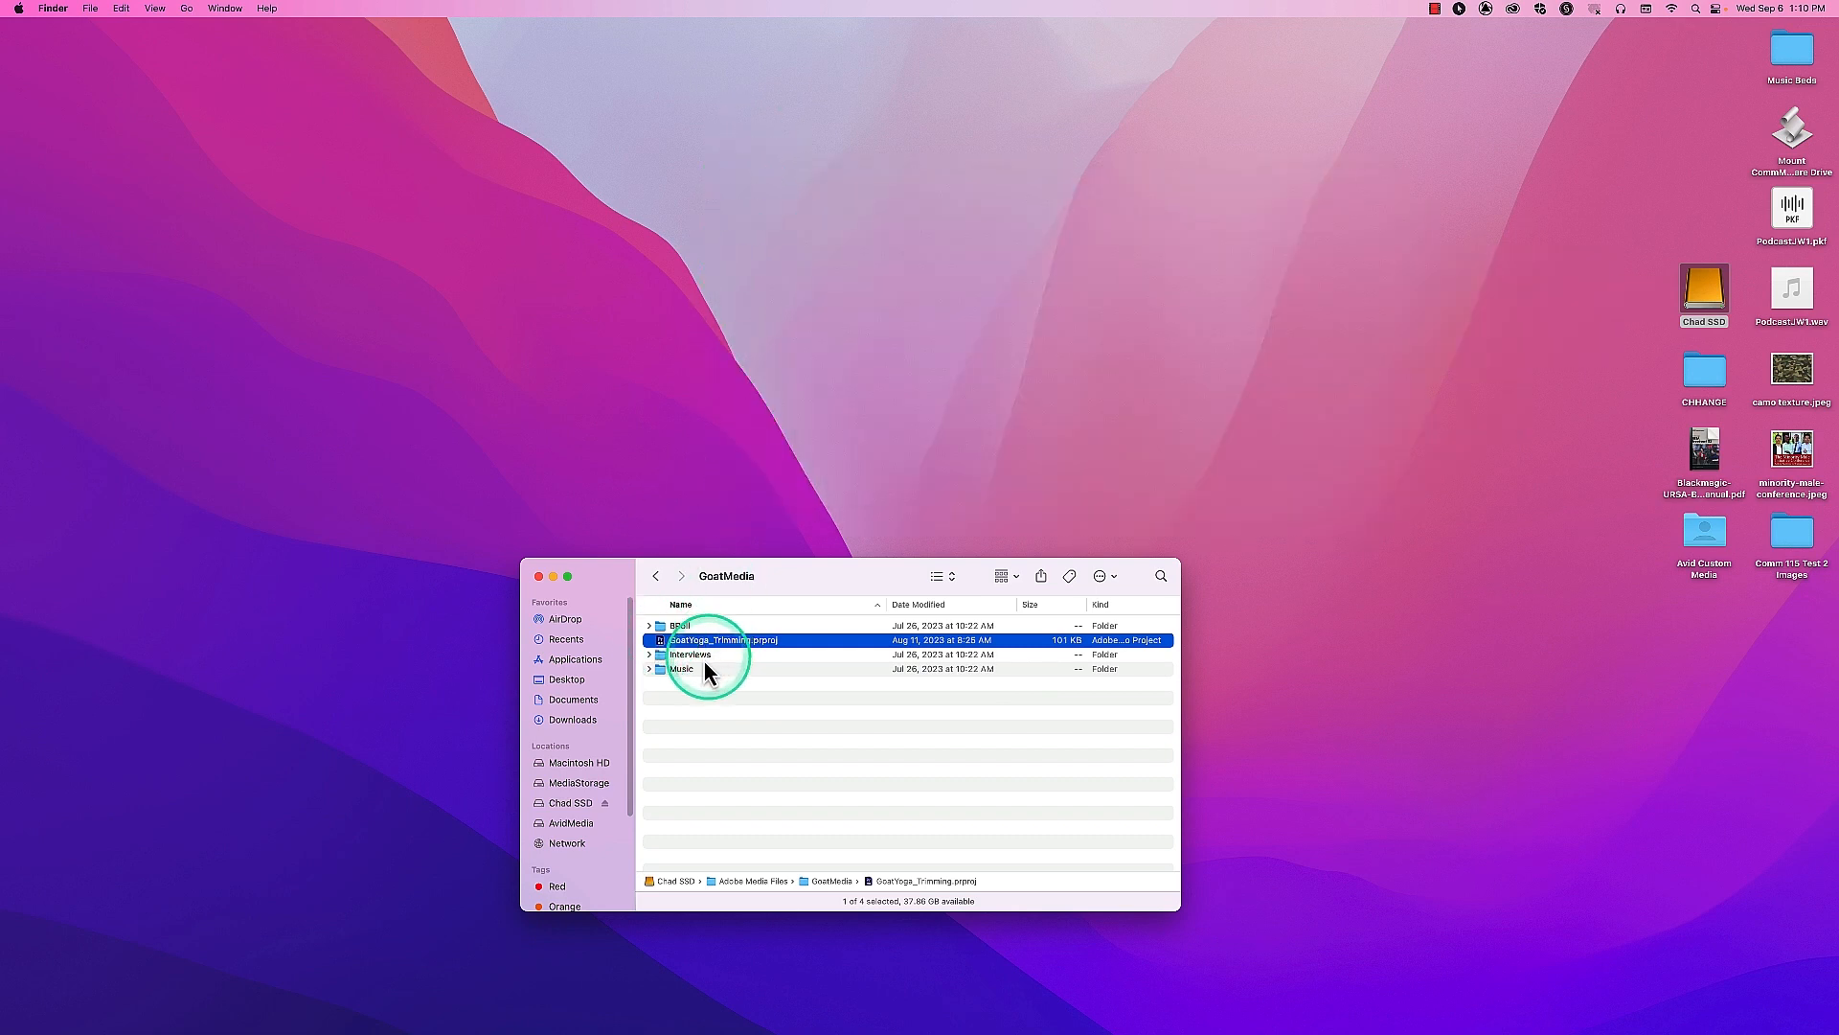
Step: Open GoatYoga_Trimming.prproj from the GoatMedia folder and relink the missing Seri.mp4 to Seri.mp4 in GoatMedia's Interviews folder
double_click(659, 641)
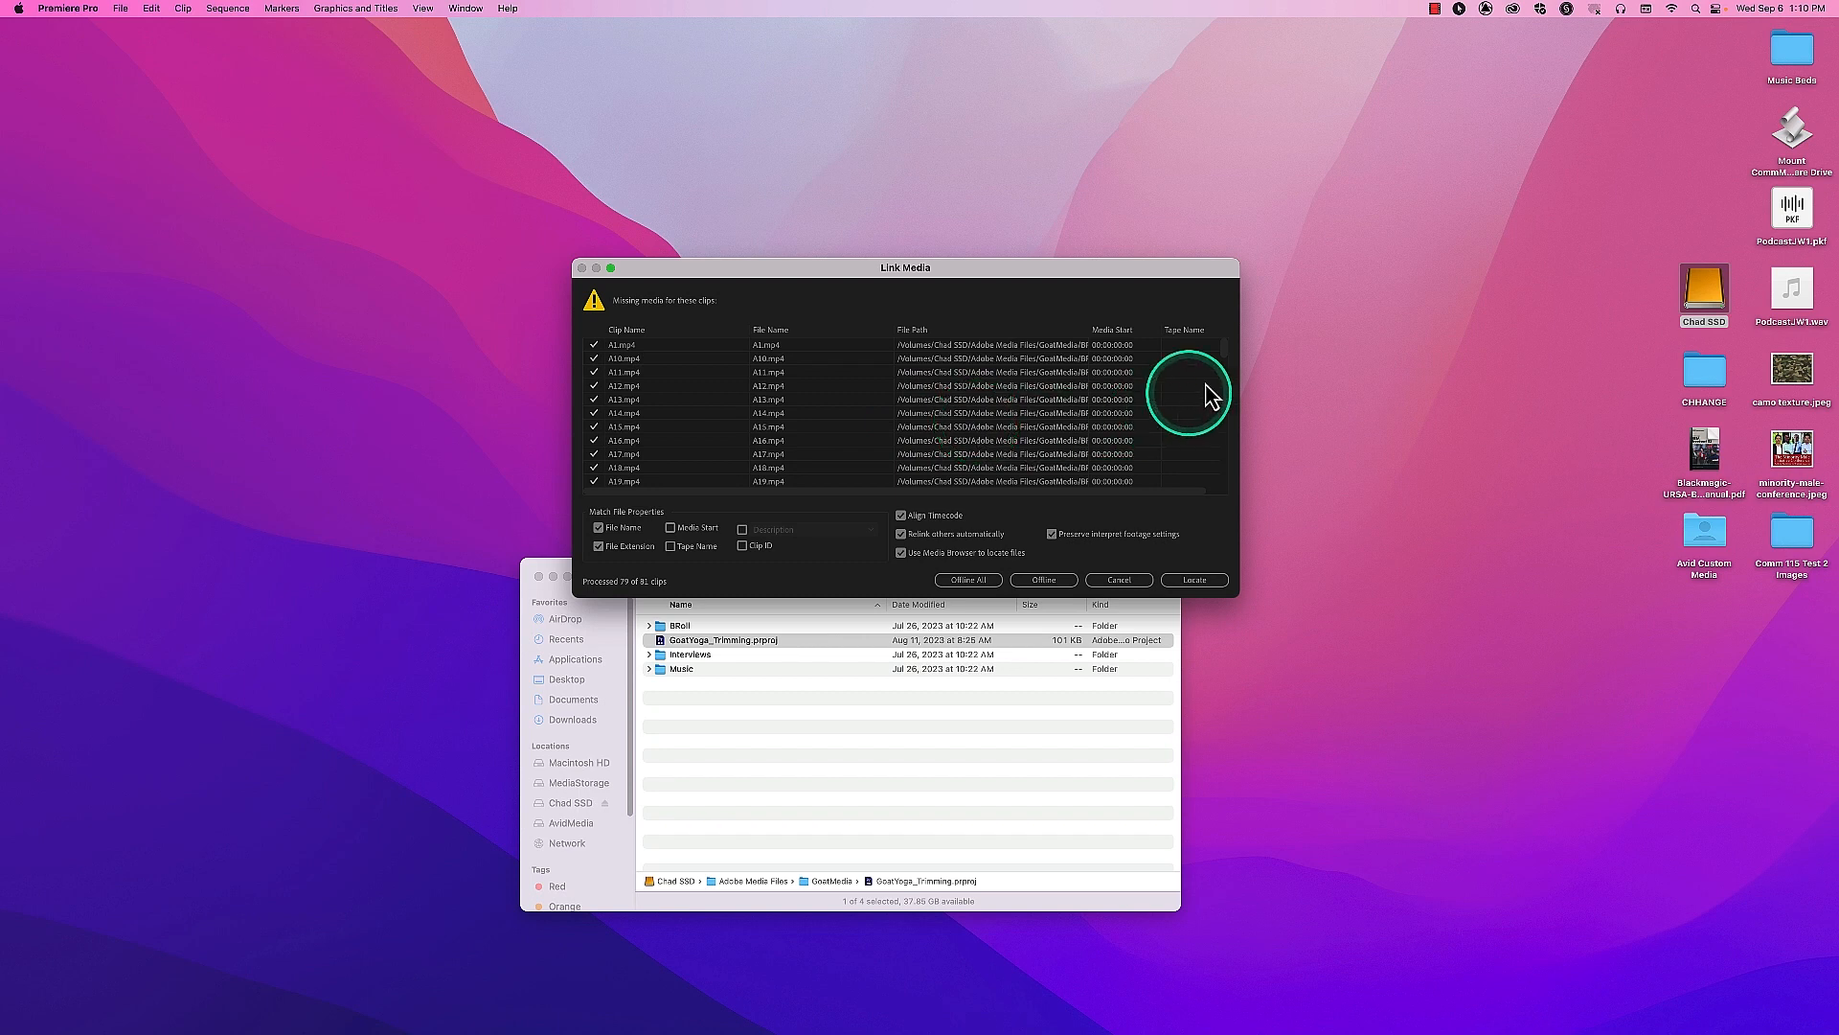
left_click_drag(1228, 352, 1230, 490)
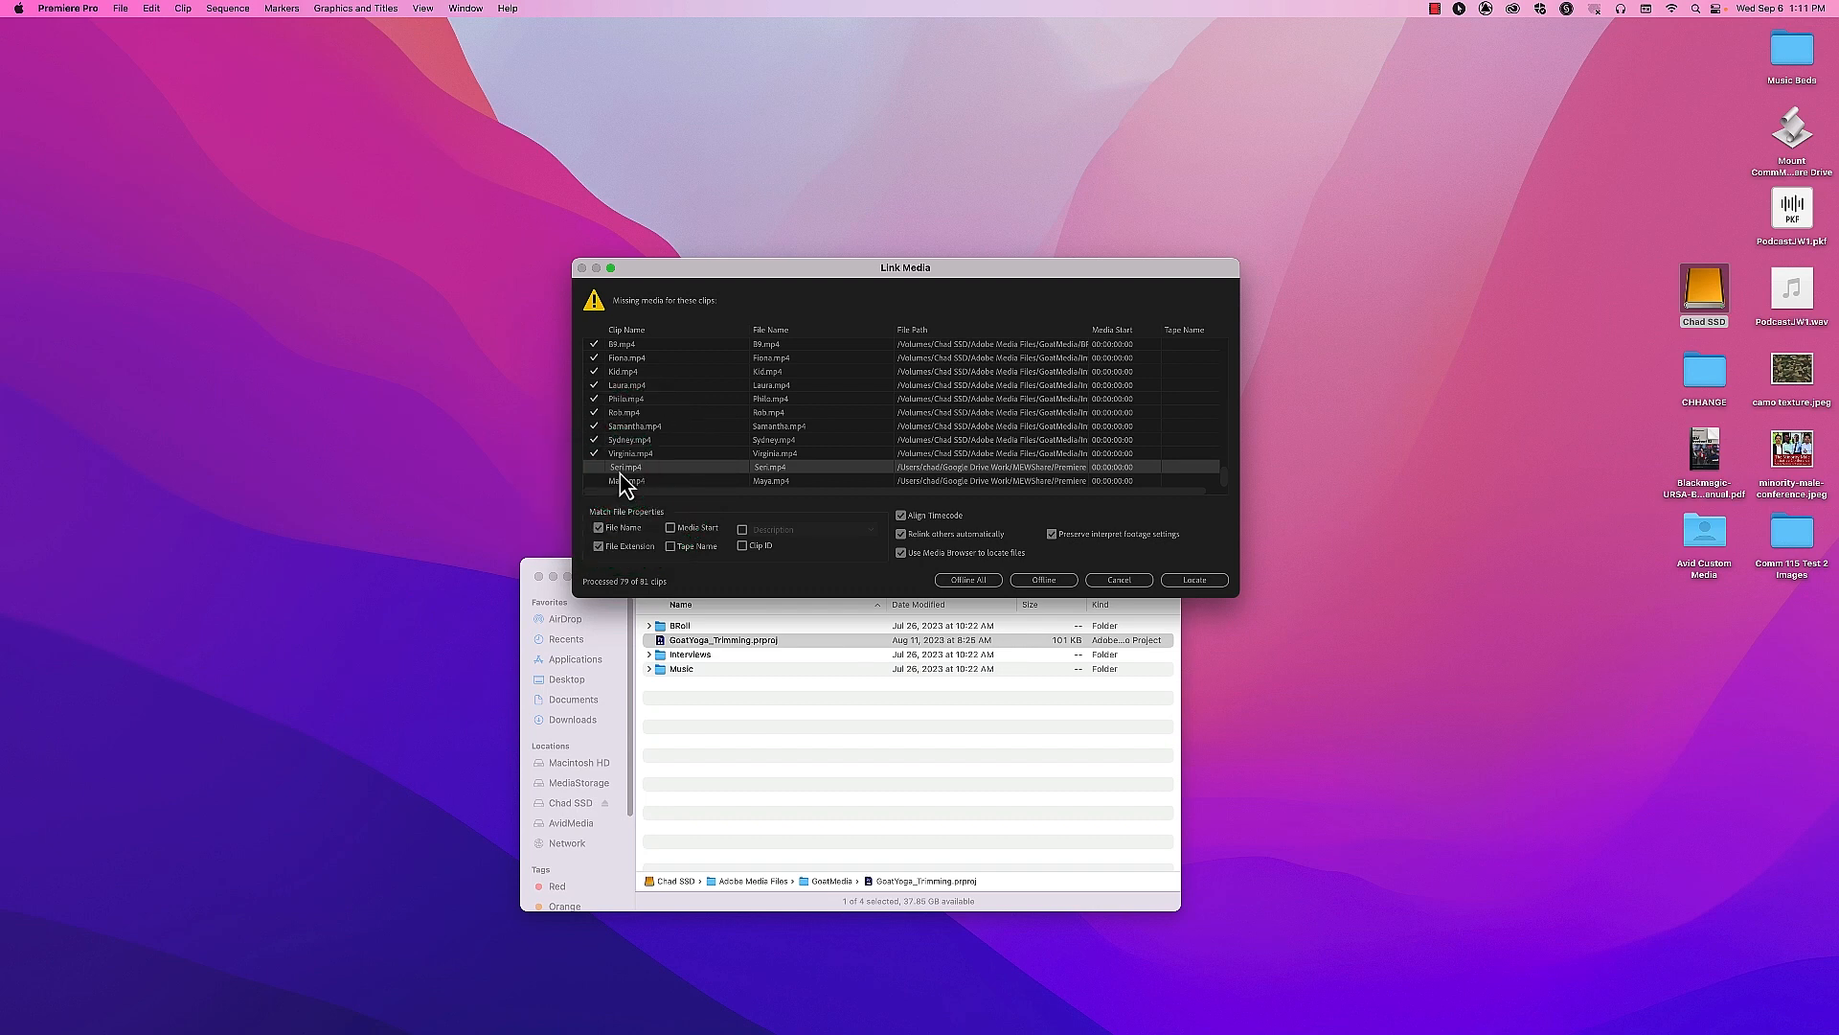
left_click(1193, 580)
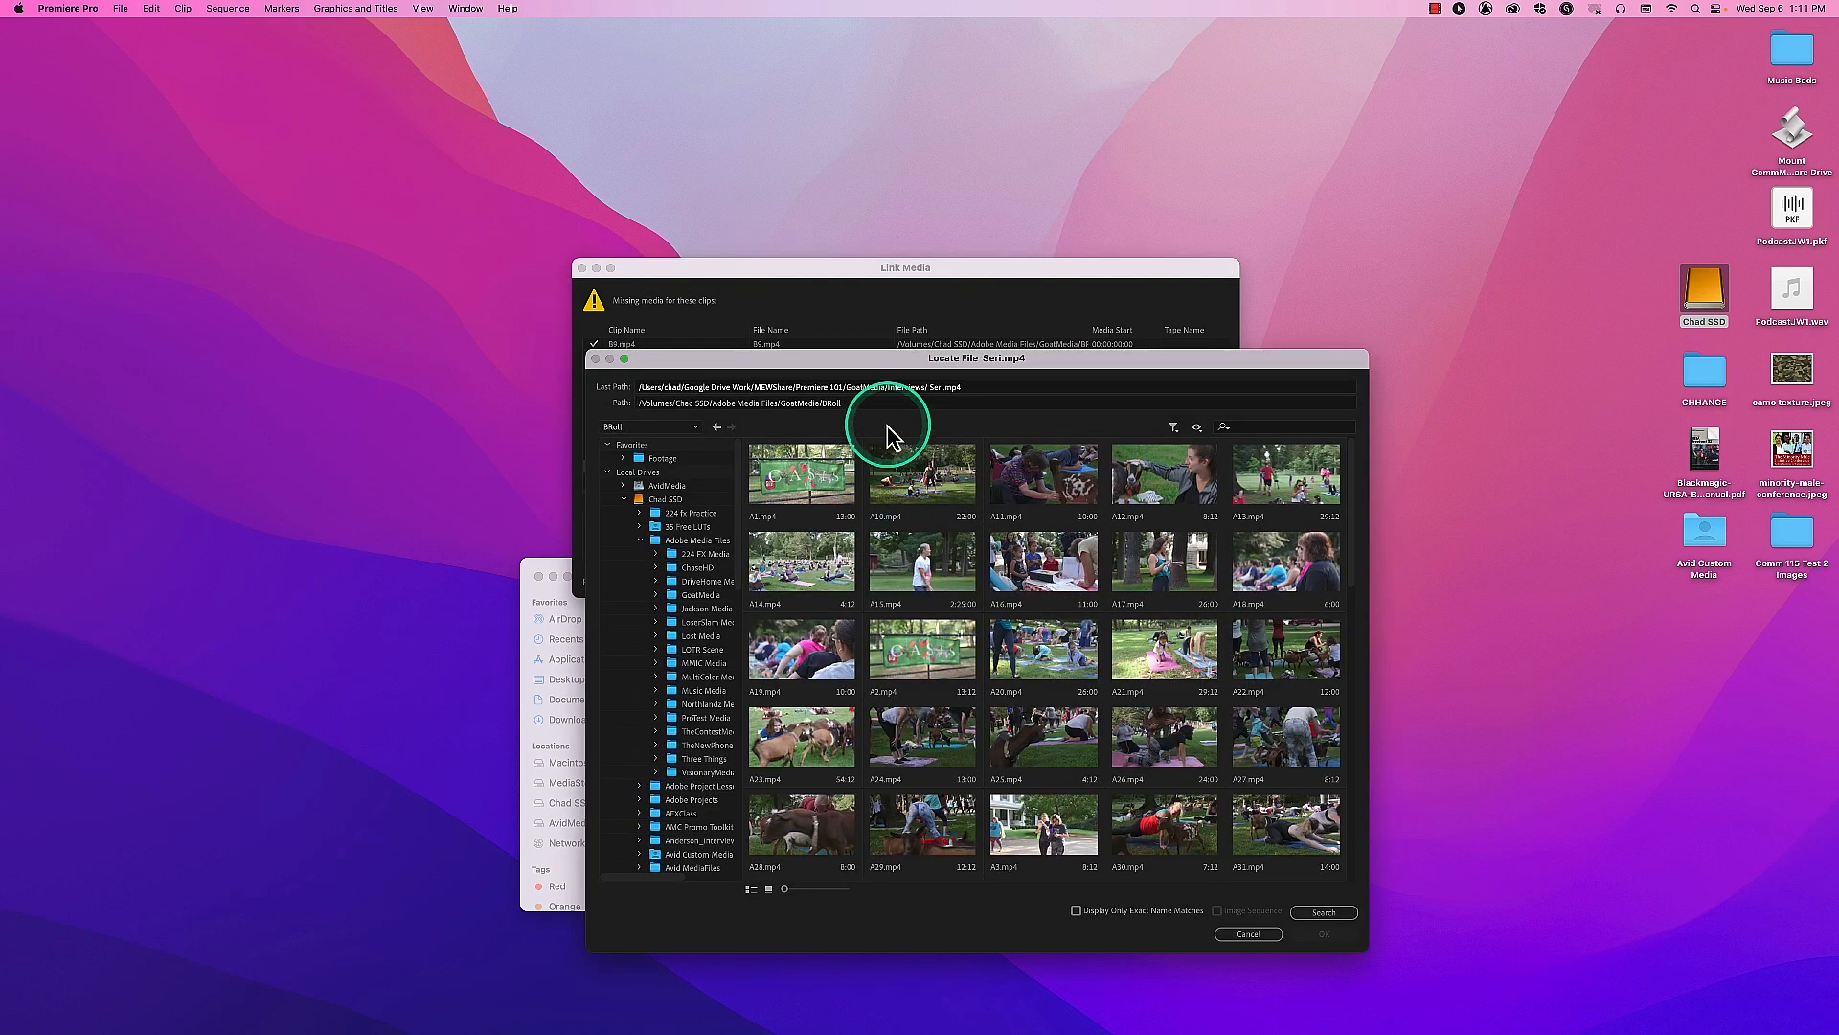
left_click(740, 595)
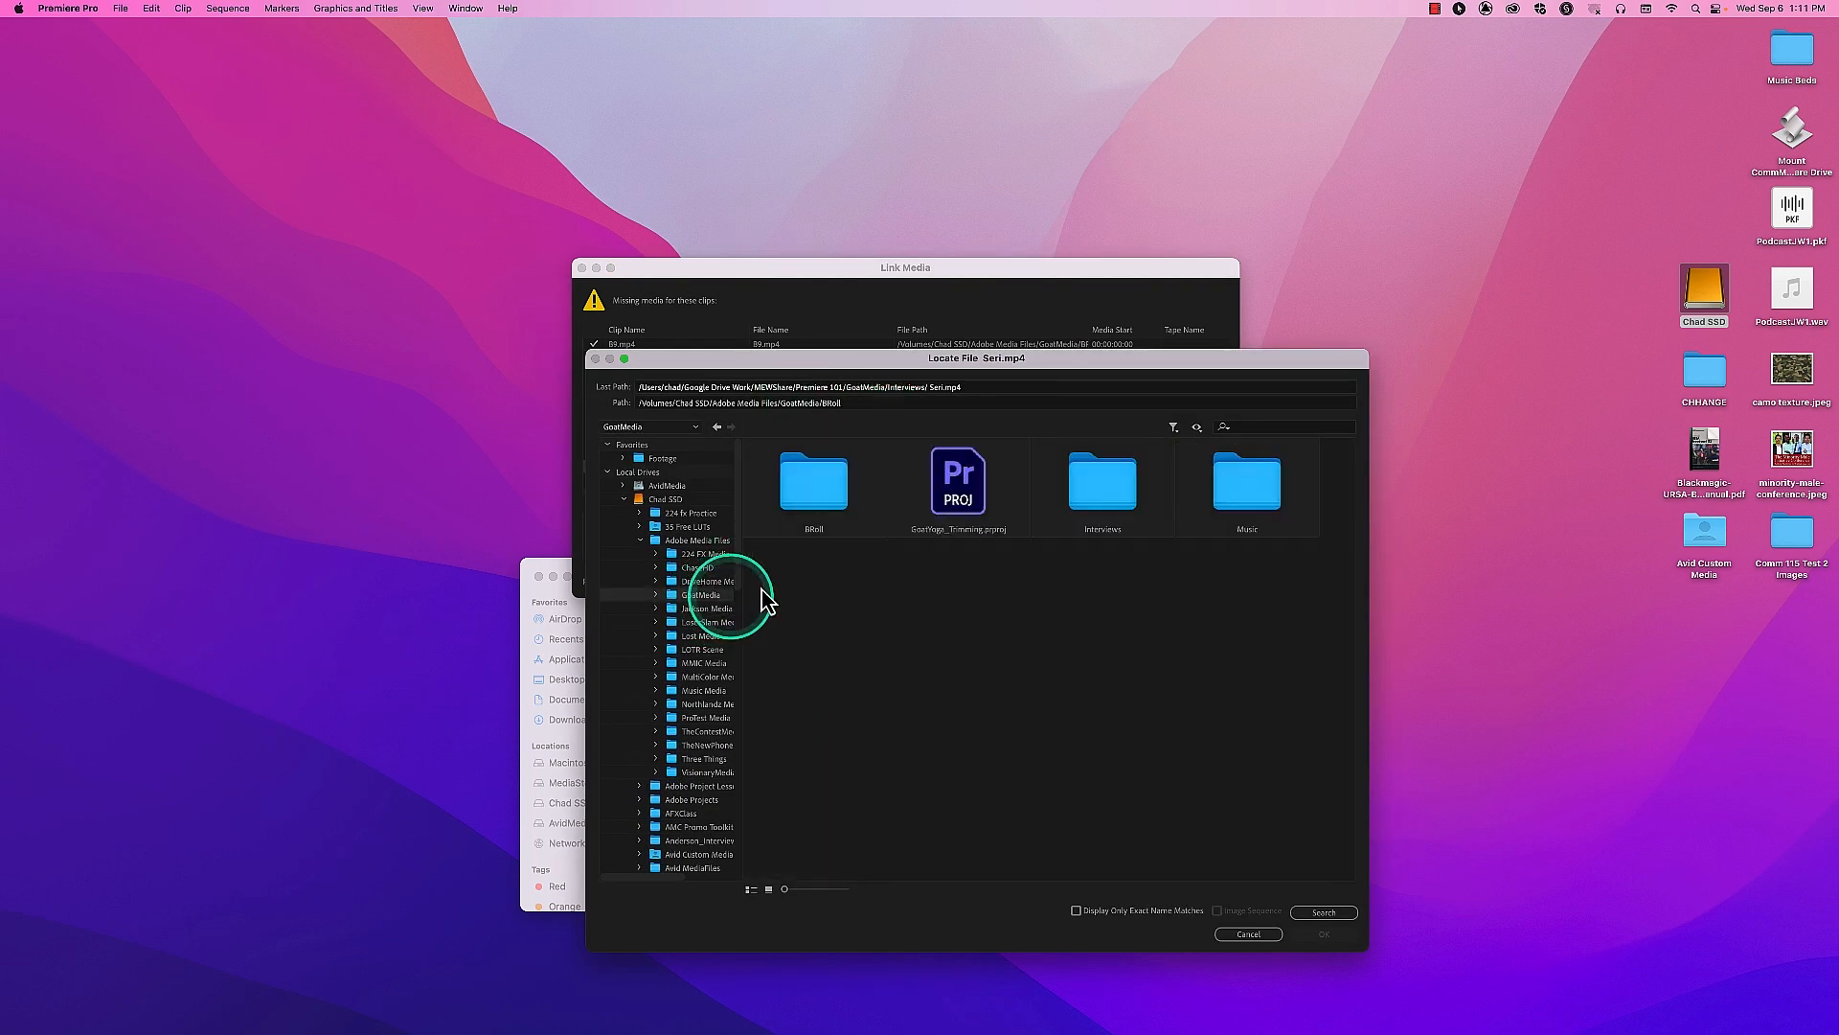
double_click(1116, 505)
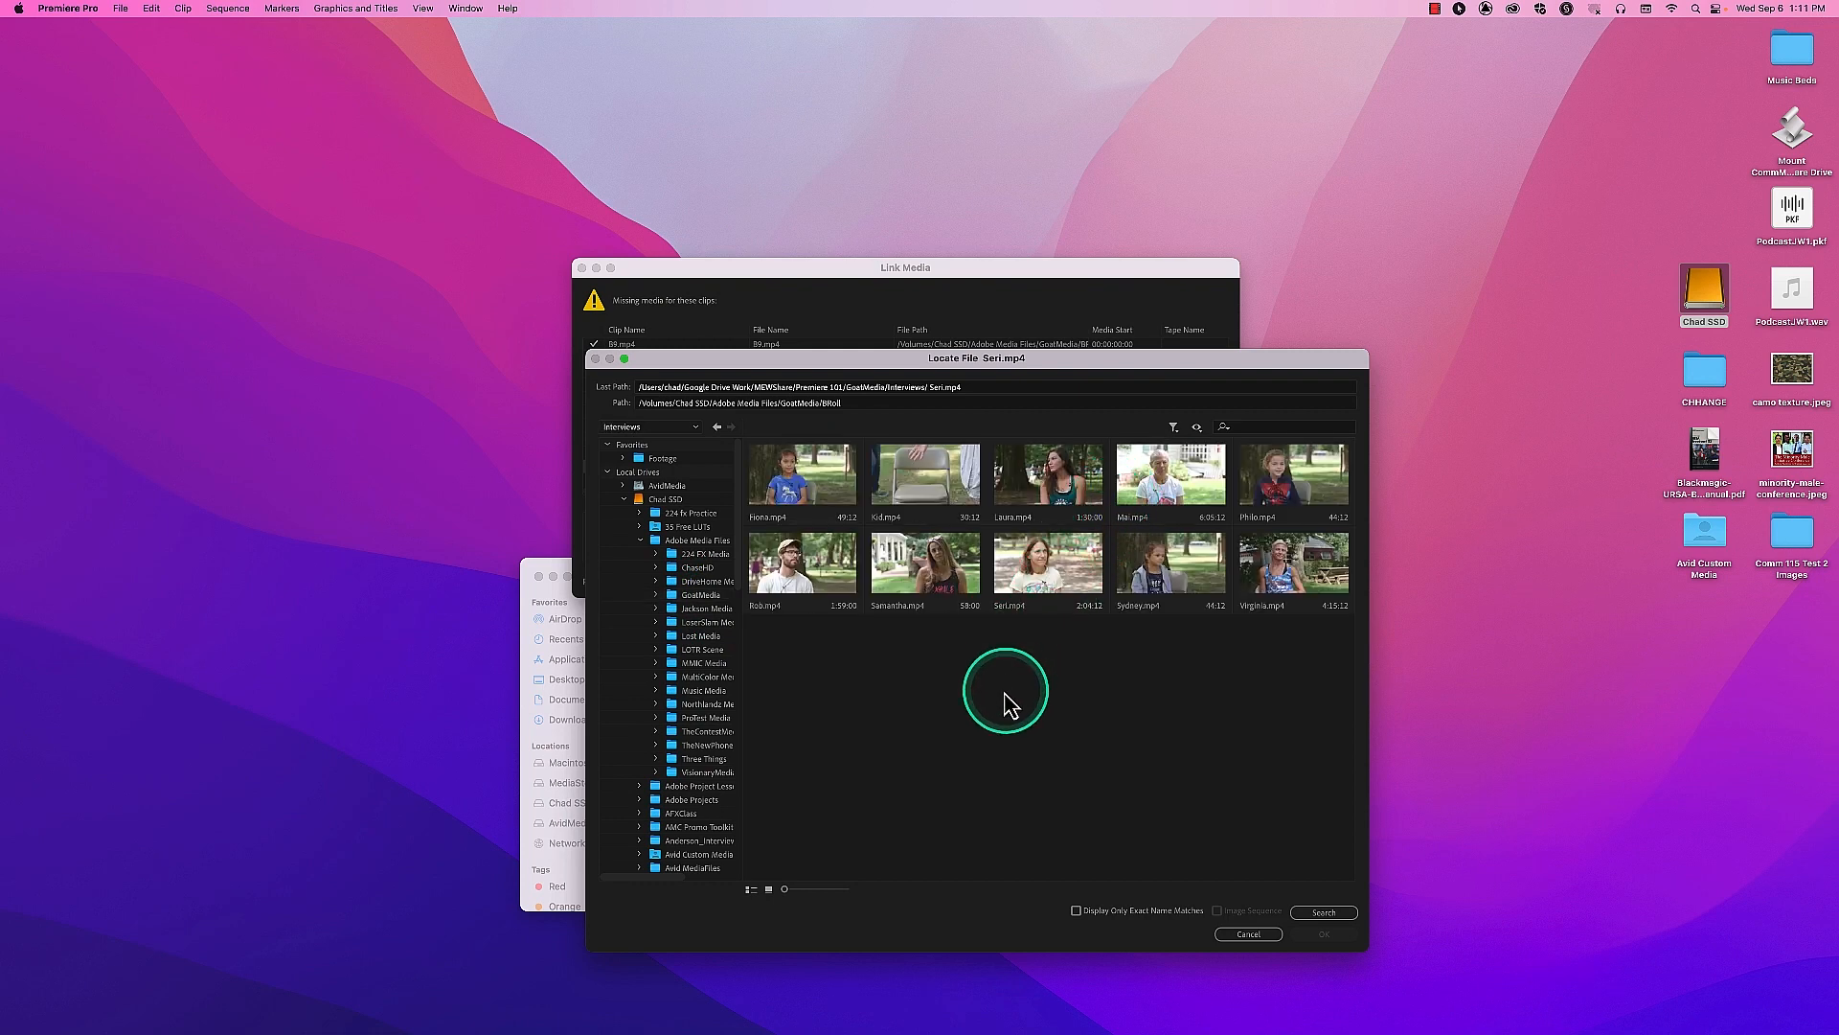
left_click(1001, 623)
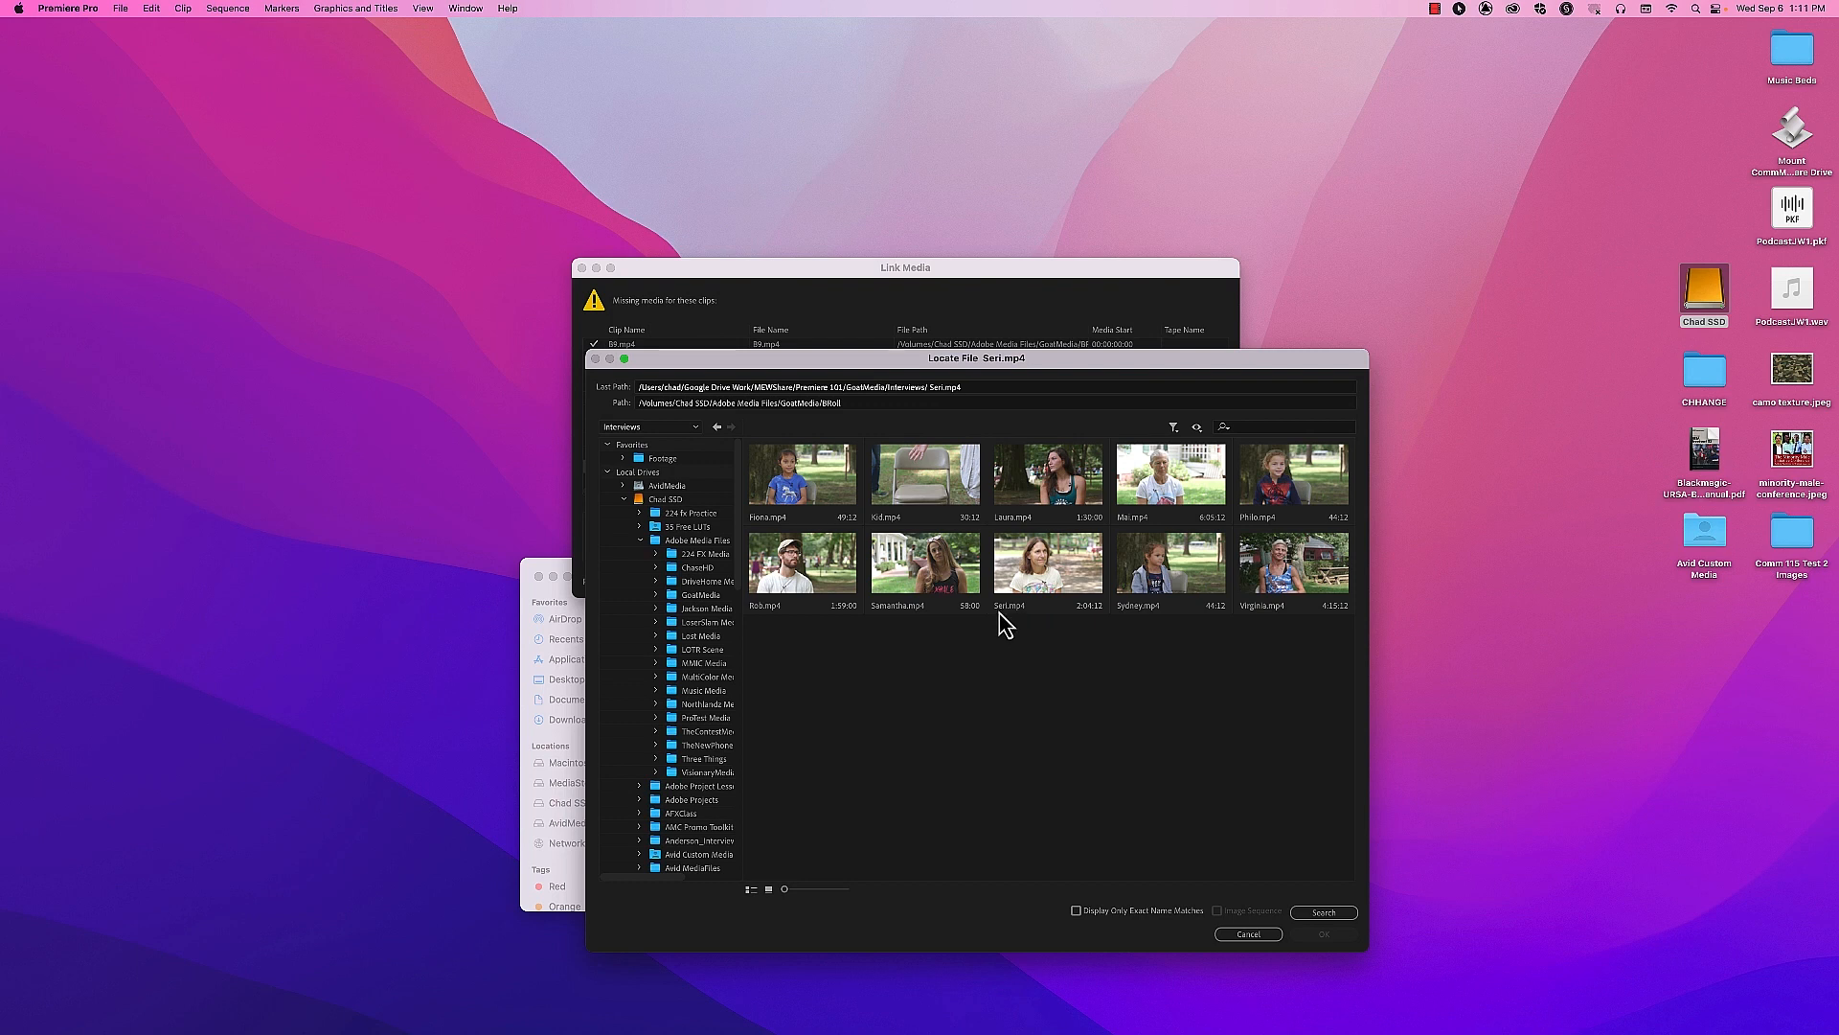
left_click(1020, 574)
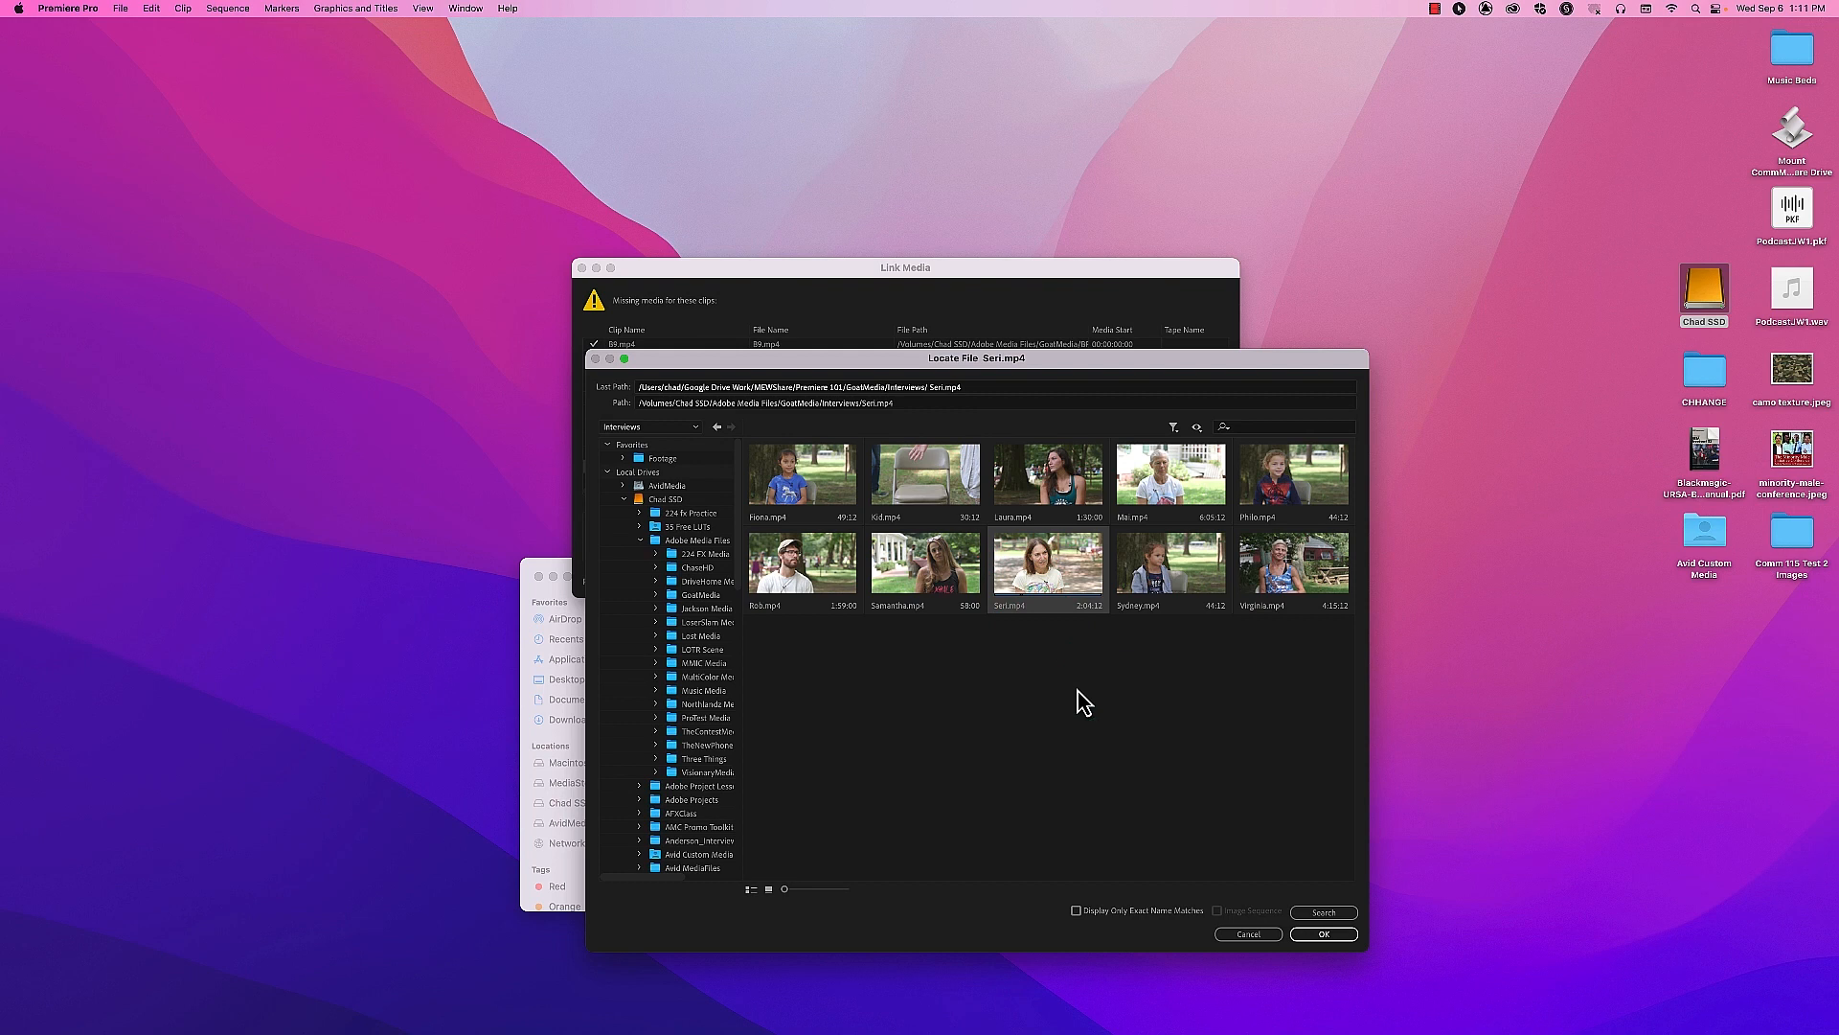
left_click(1318, 935)
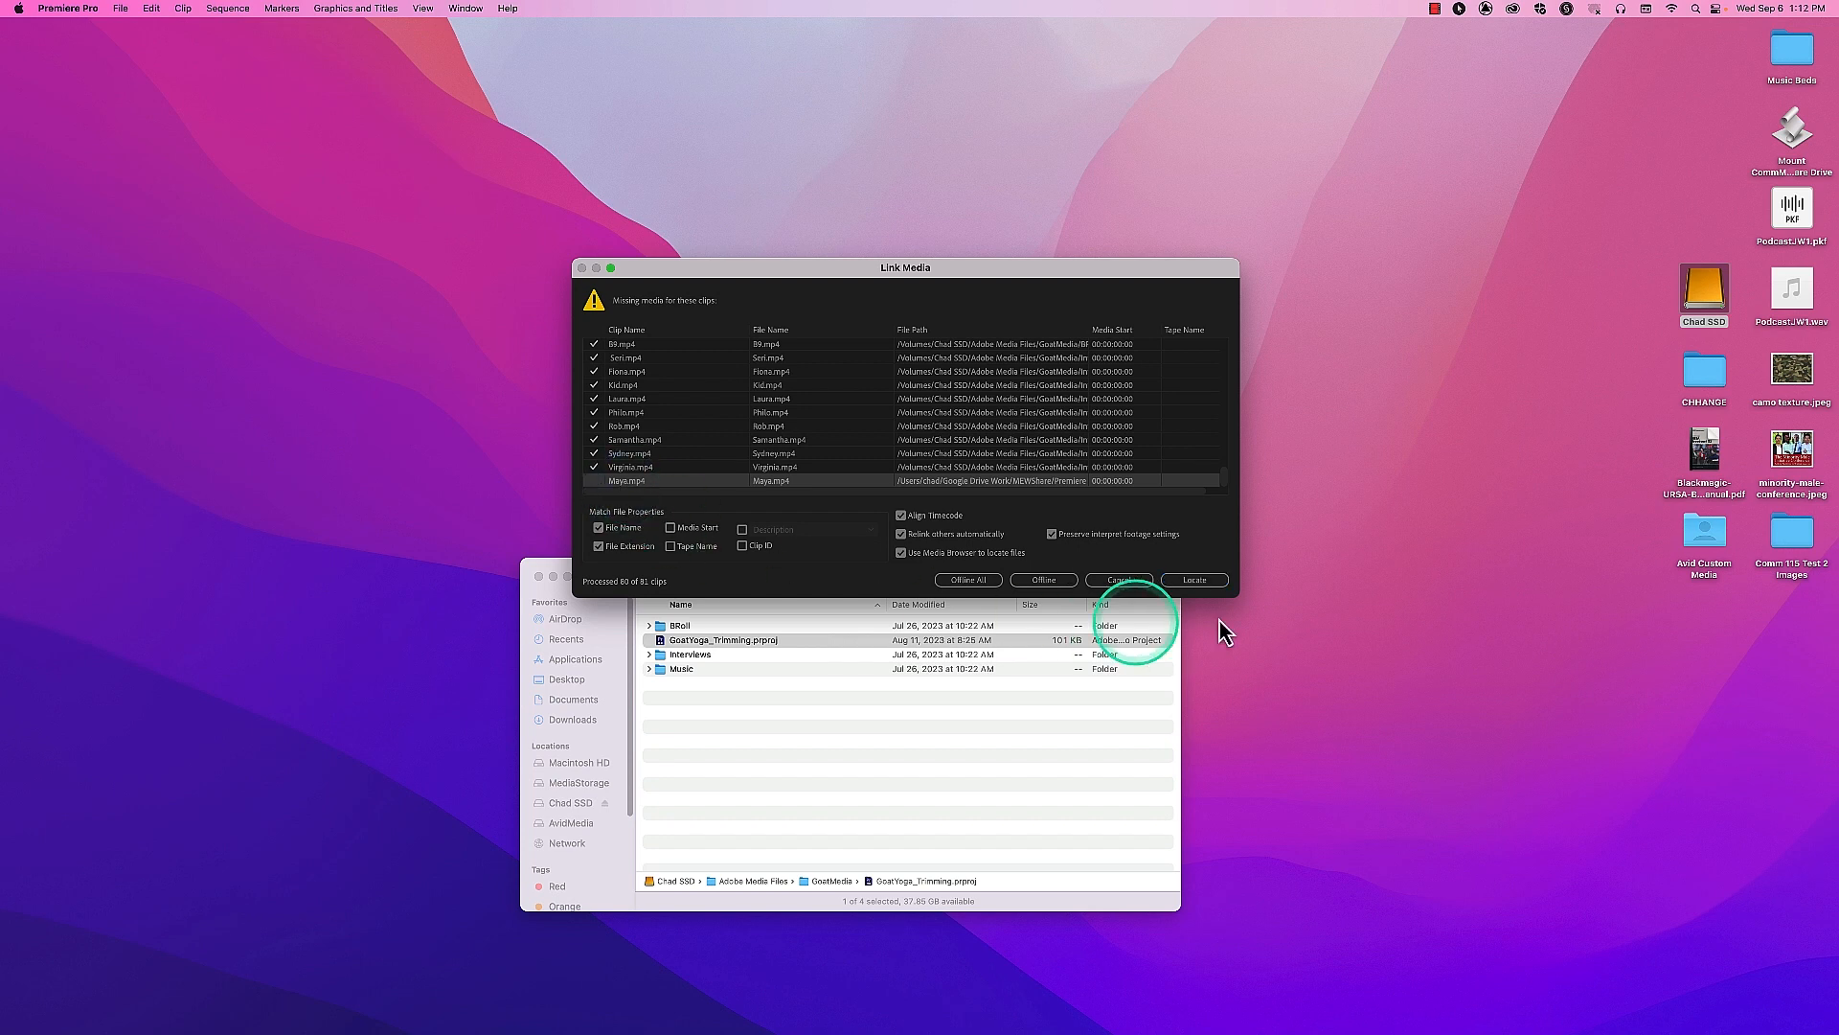
Step: Relink the missing Maya.mp4 clip to Mai.mp4 in the Interviews folder
left_click(1206, 581)
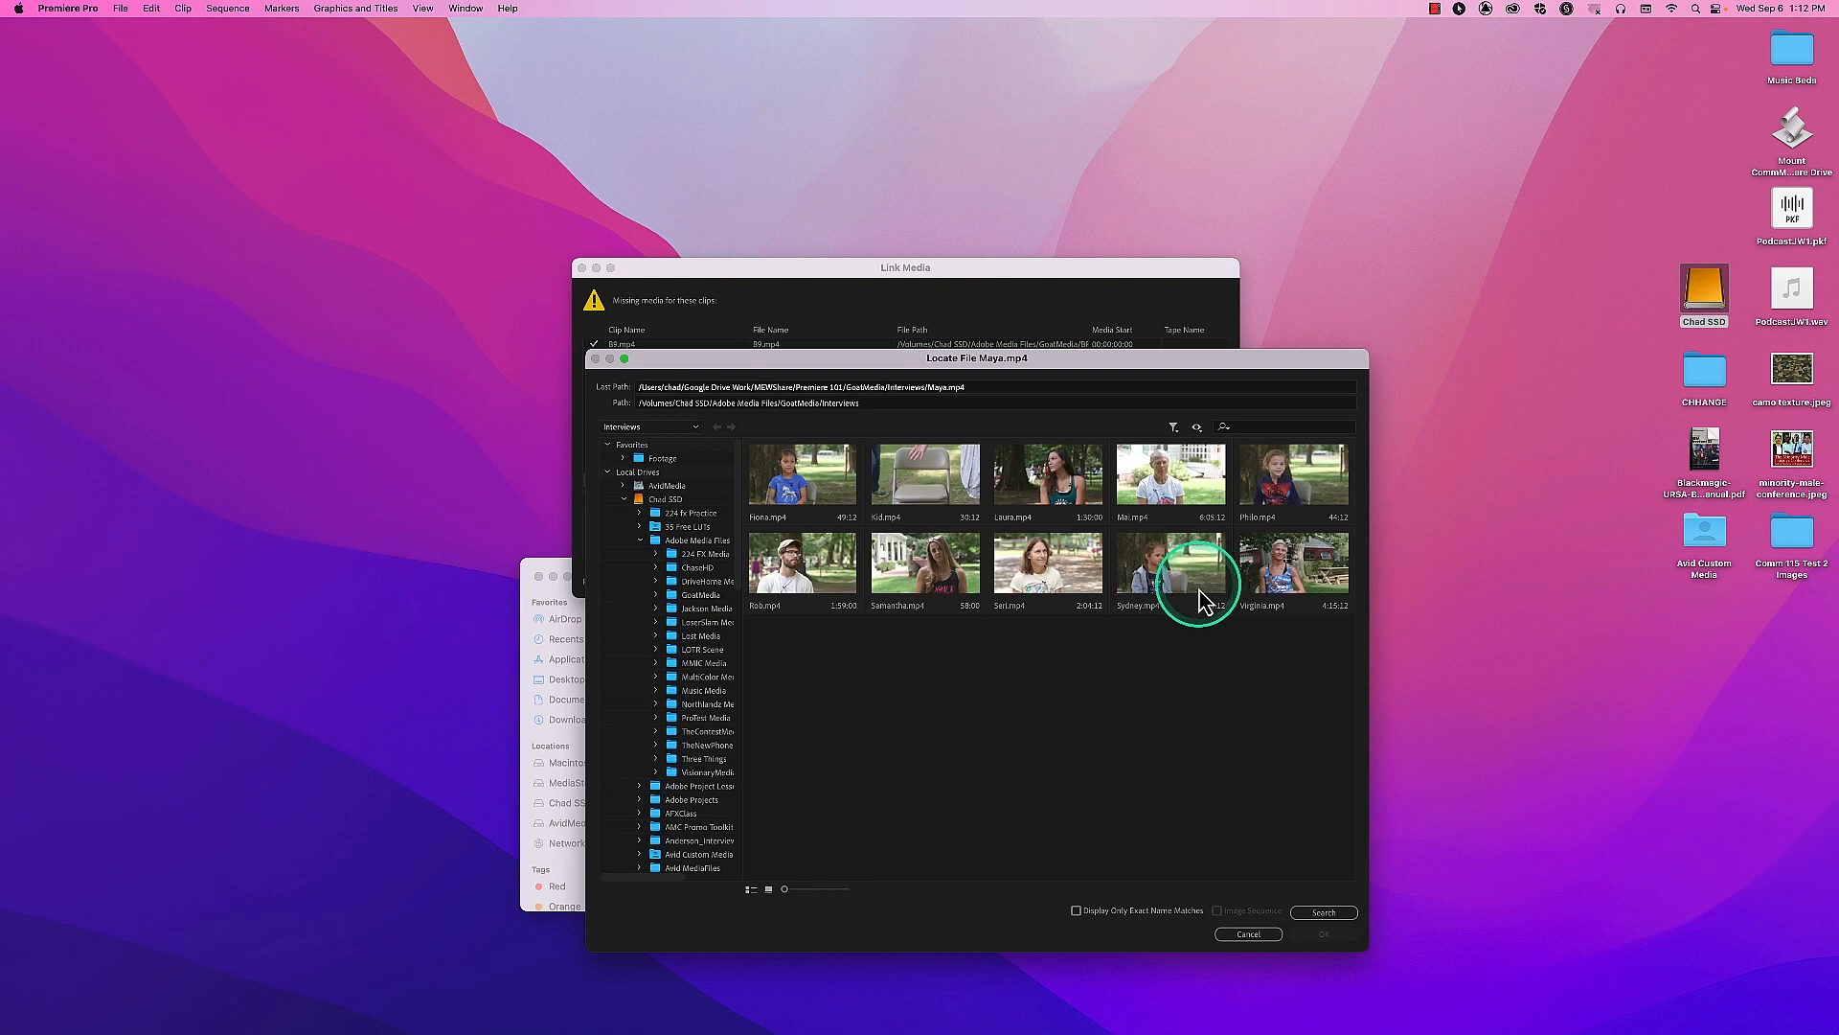
left_click(1171, 474)
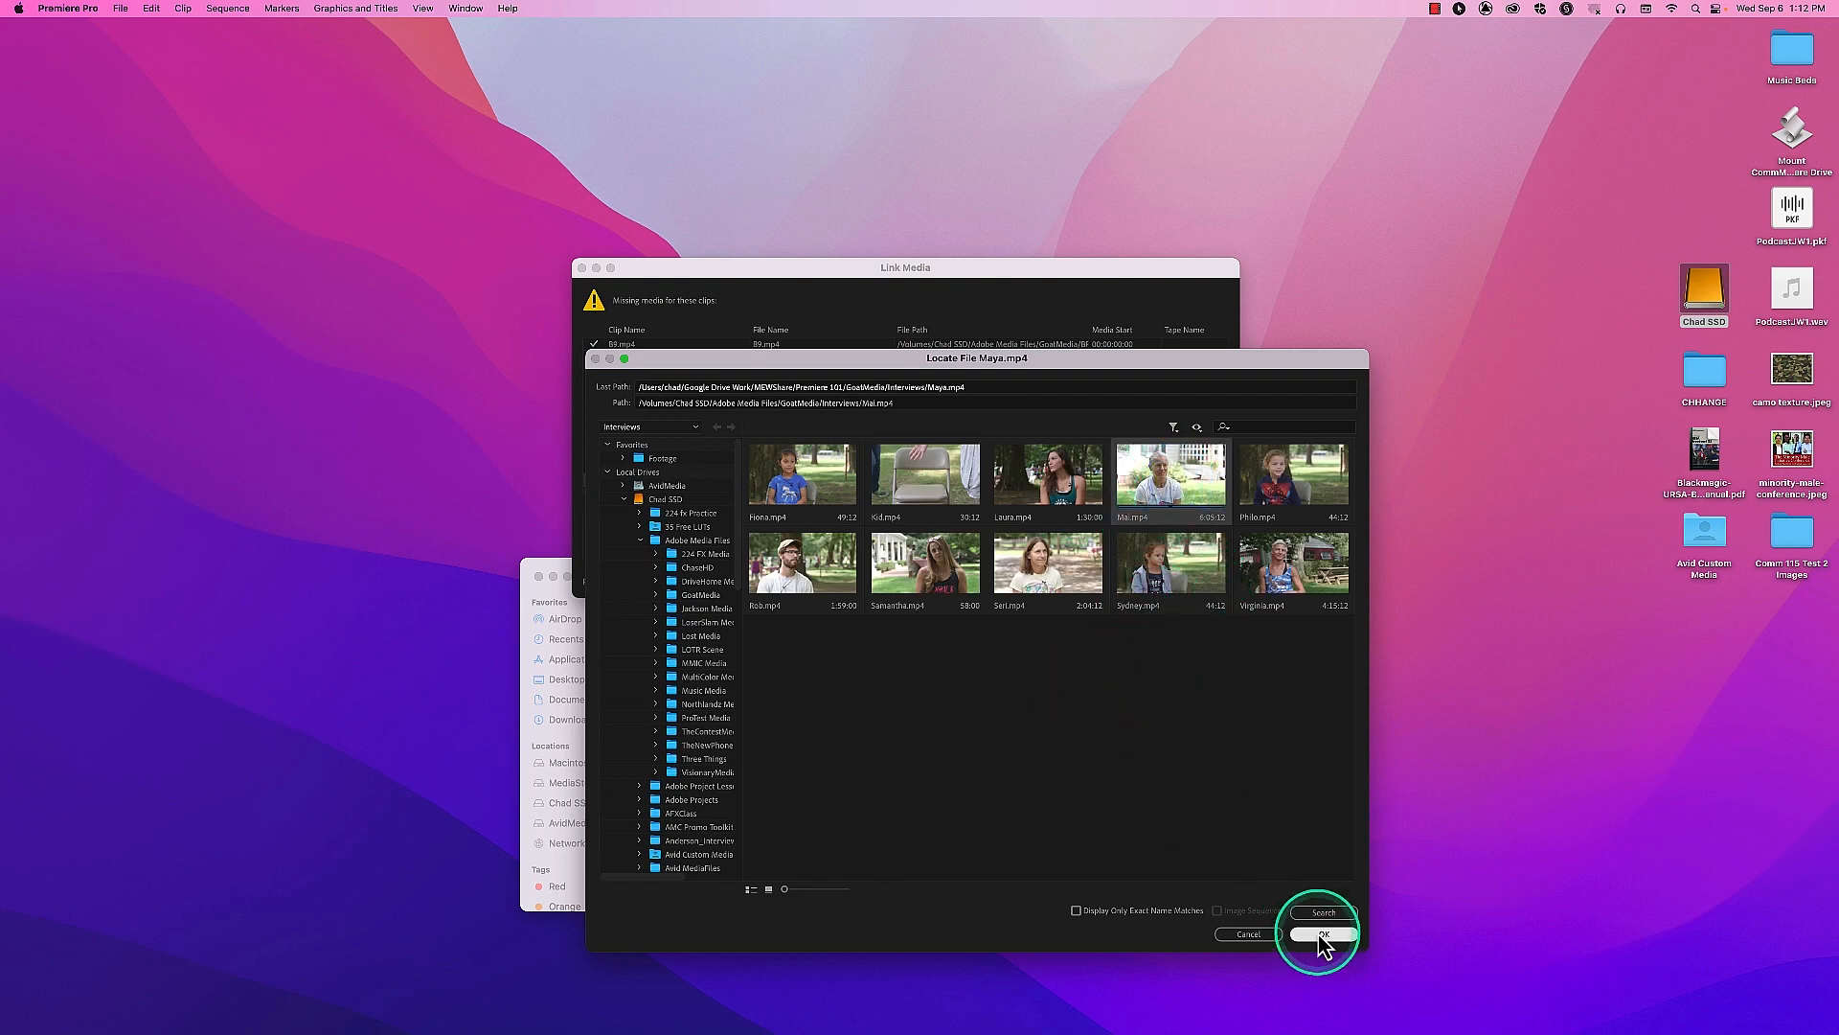
left_click(1324, 935)
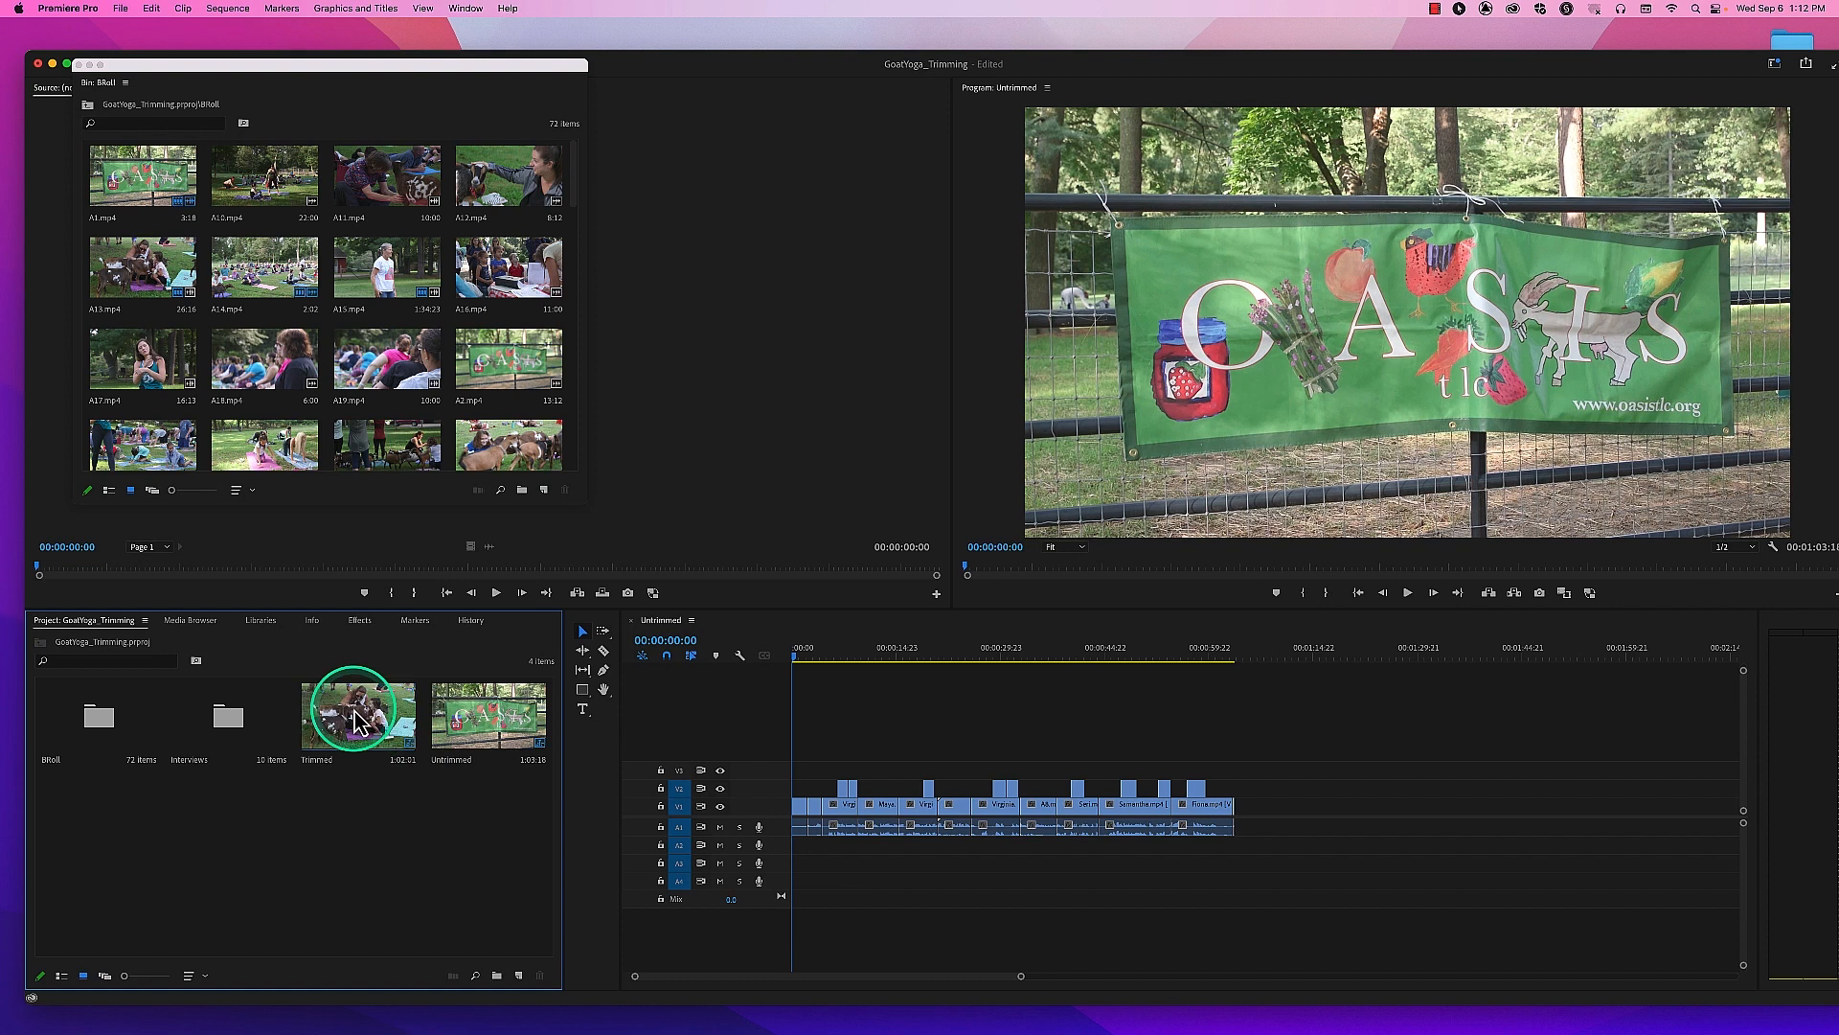
Step: Open the Trimmed sequence, fit it to the timeline width and play it from the start
double_click(381, 728)
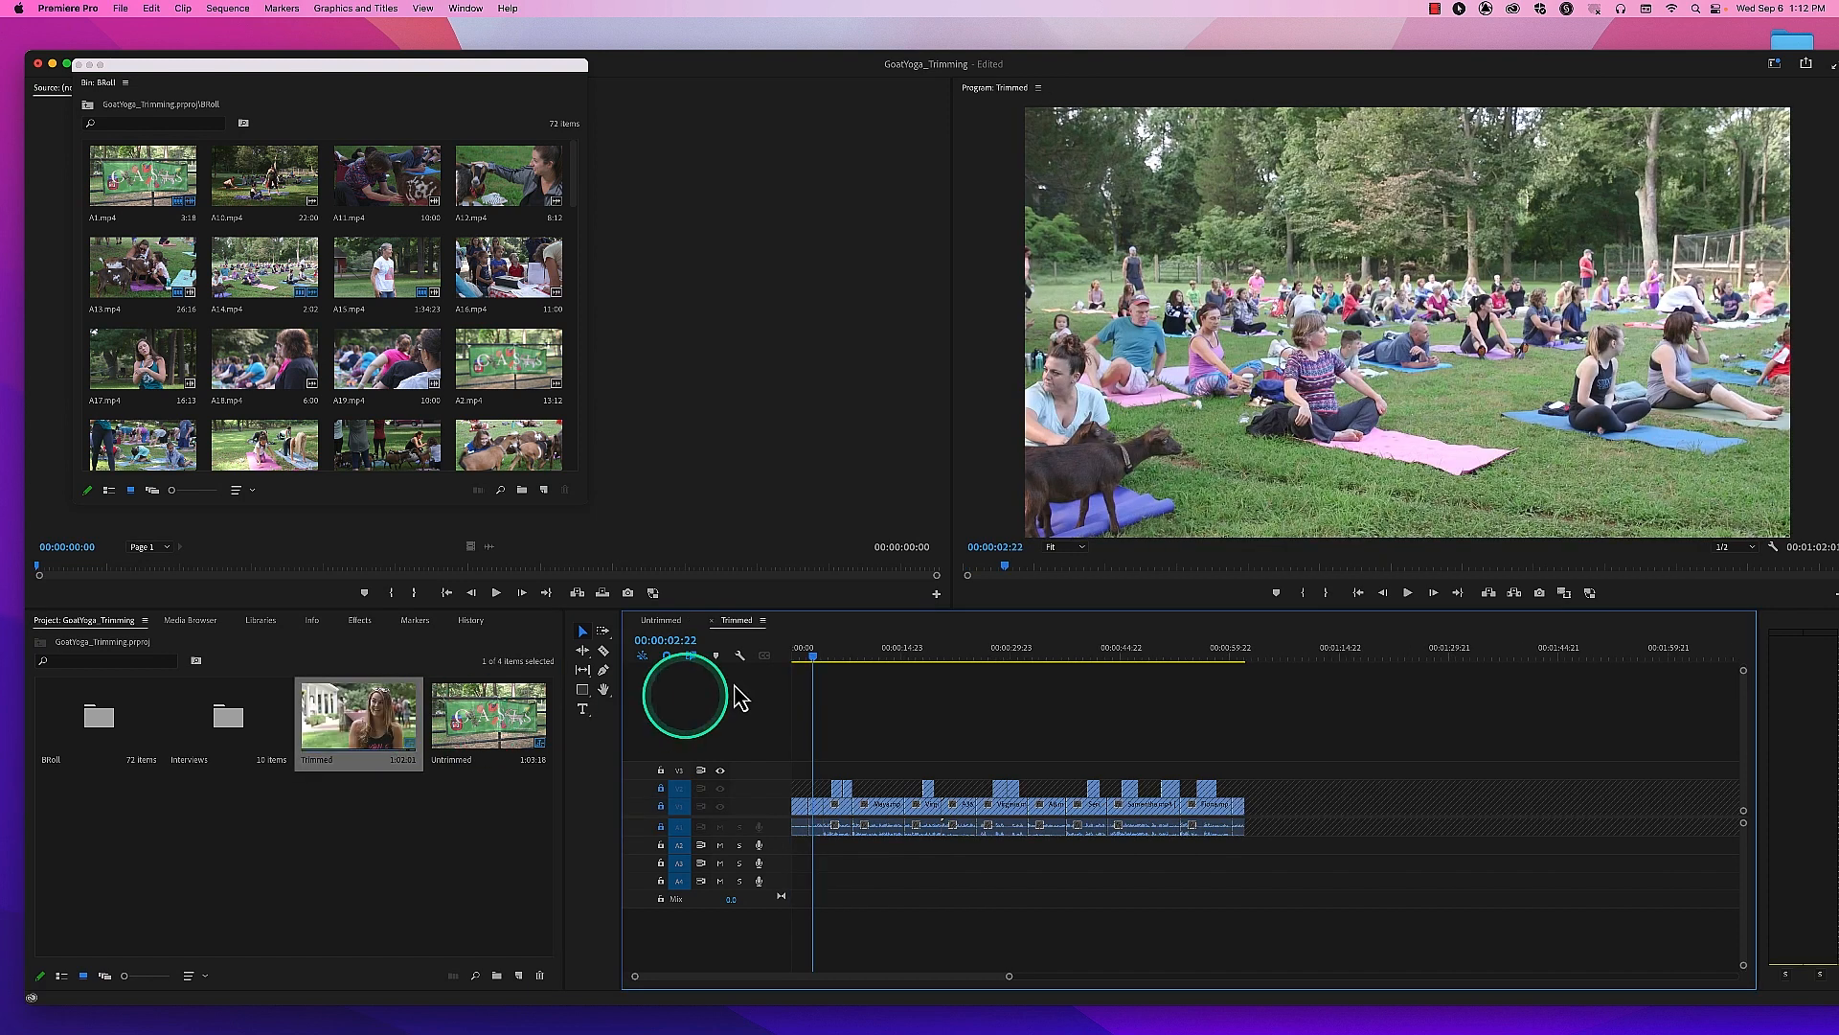
left_click_drag(838, 657, 804, 657)
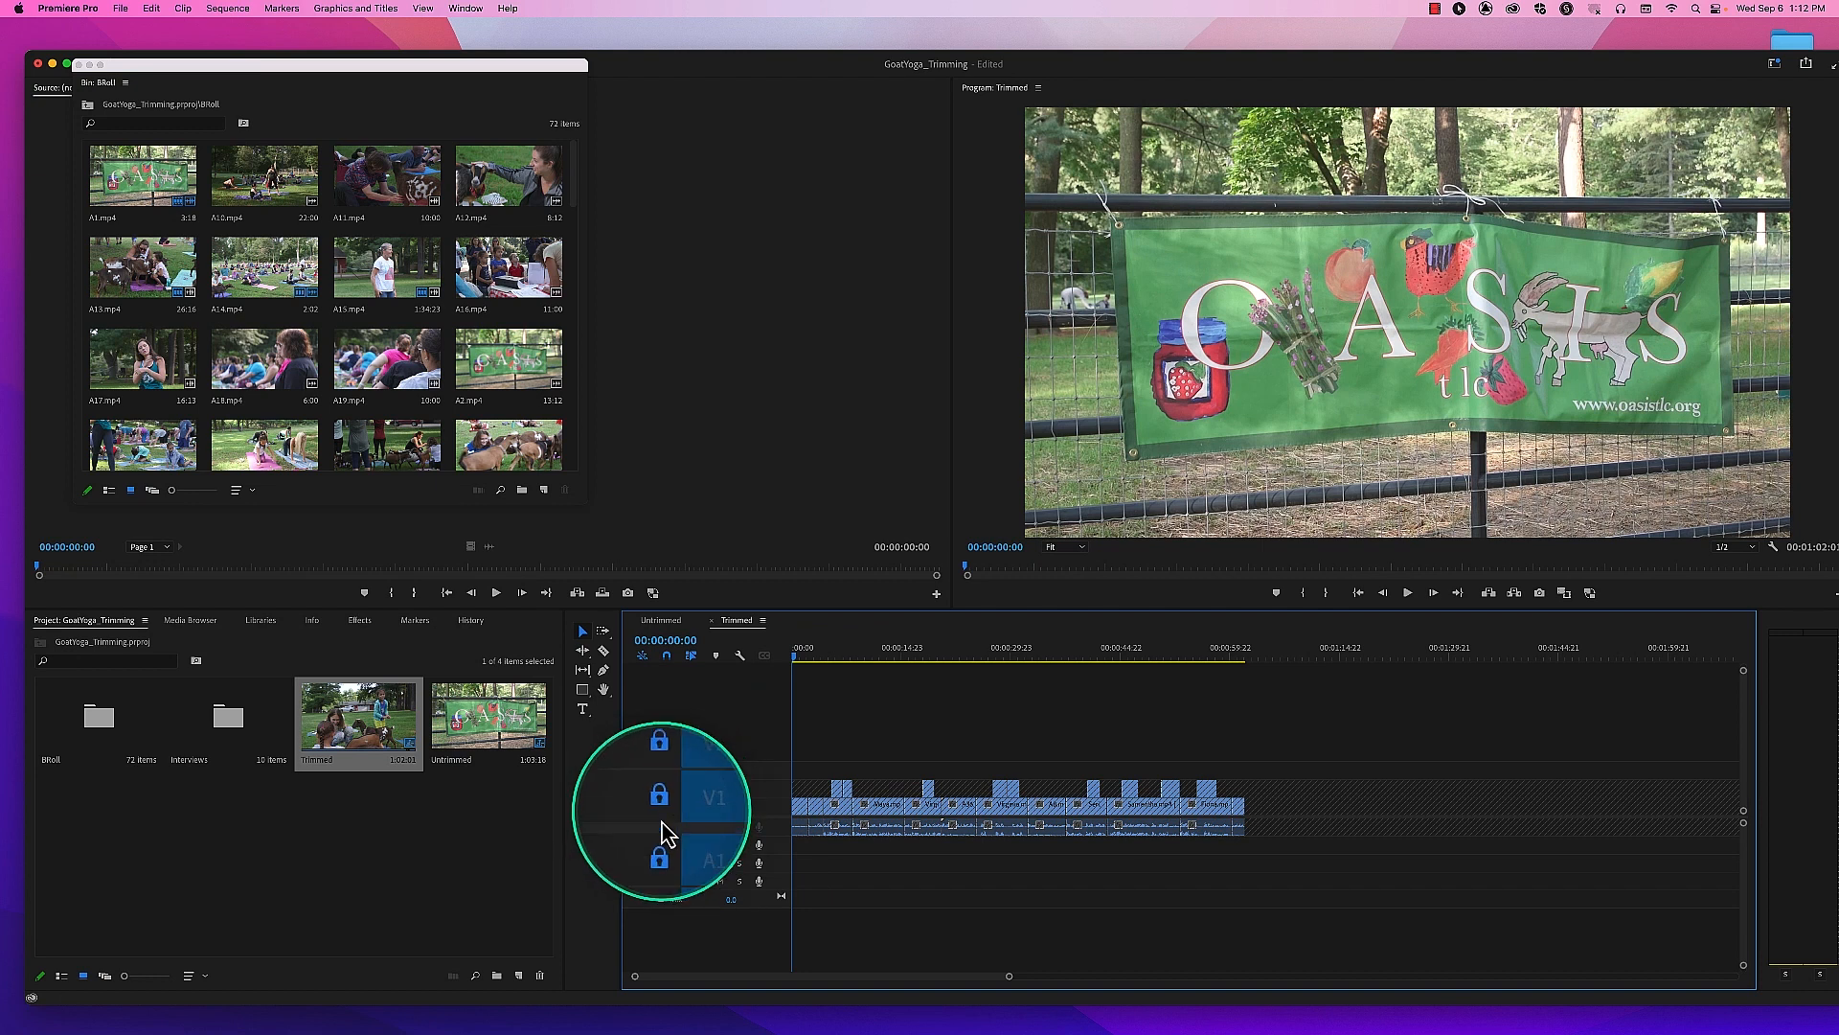
left_click_drag(814, 657, 772, 654)
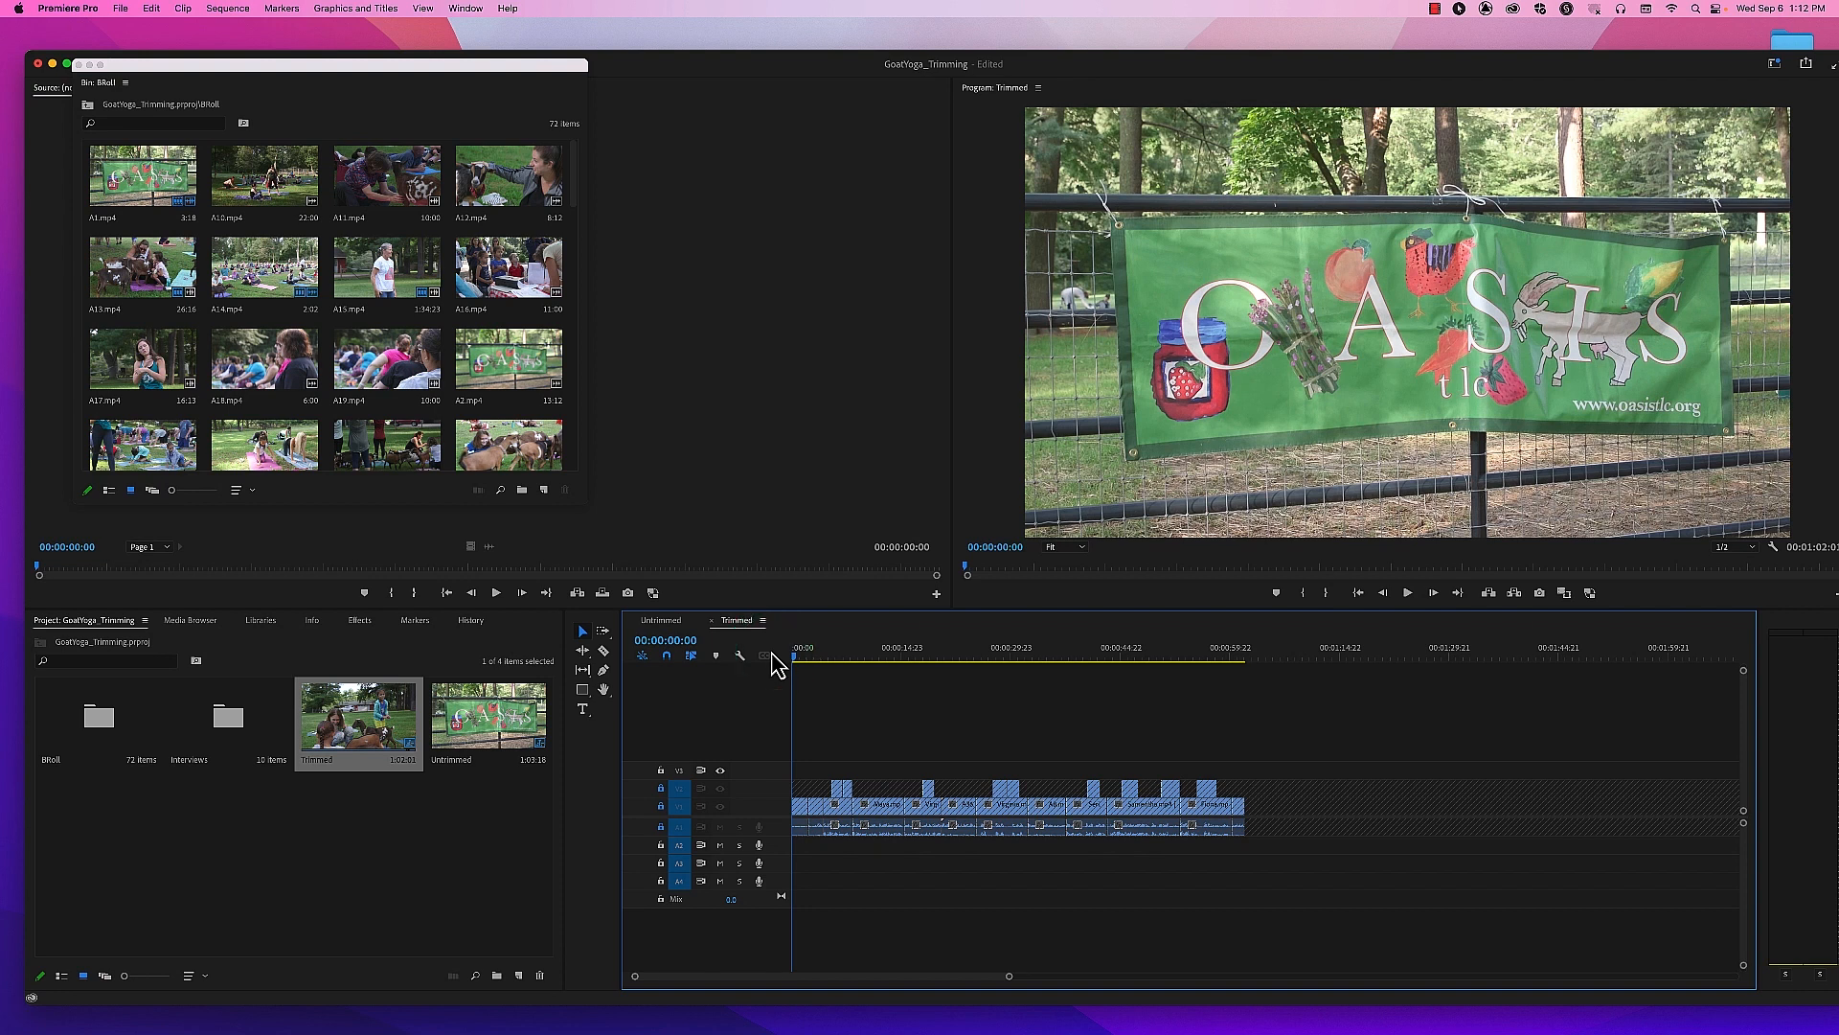
key("backslash")
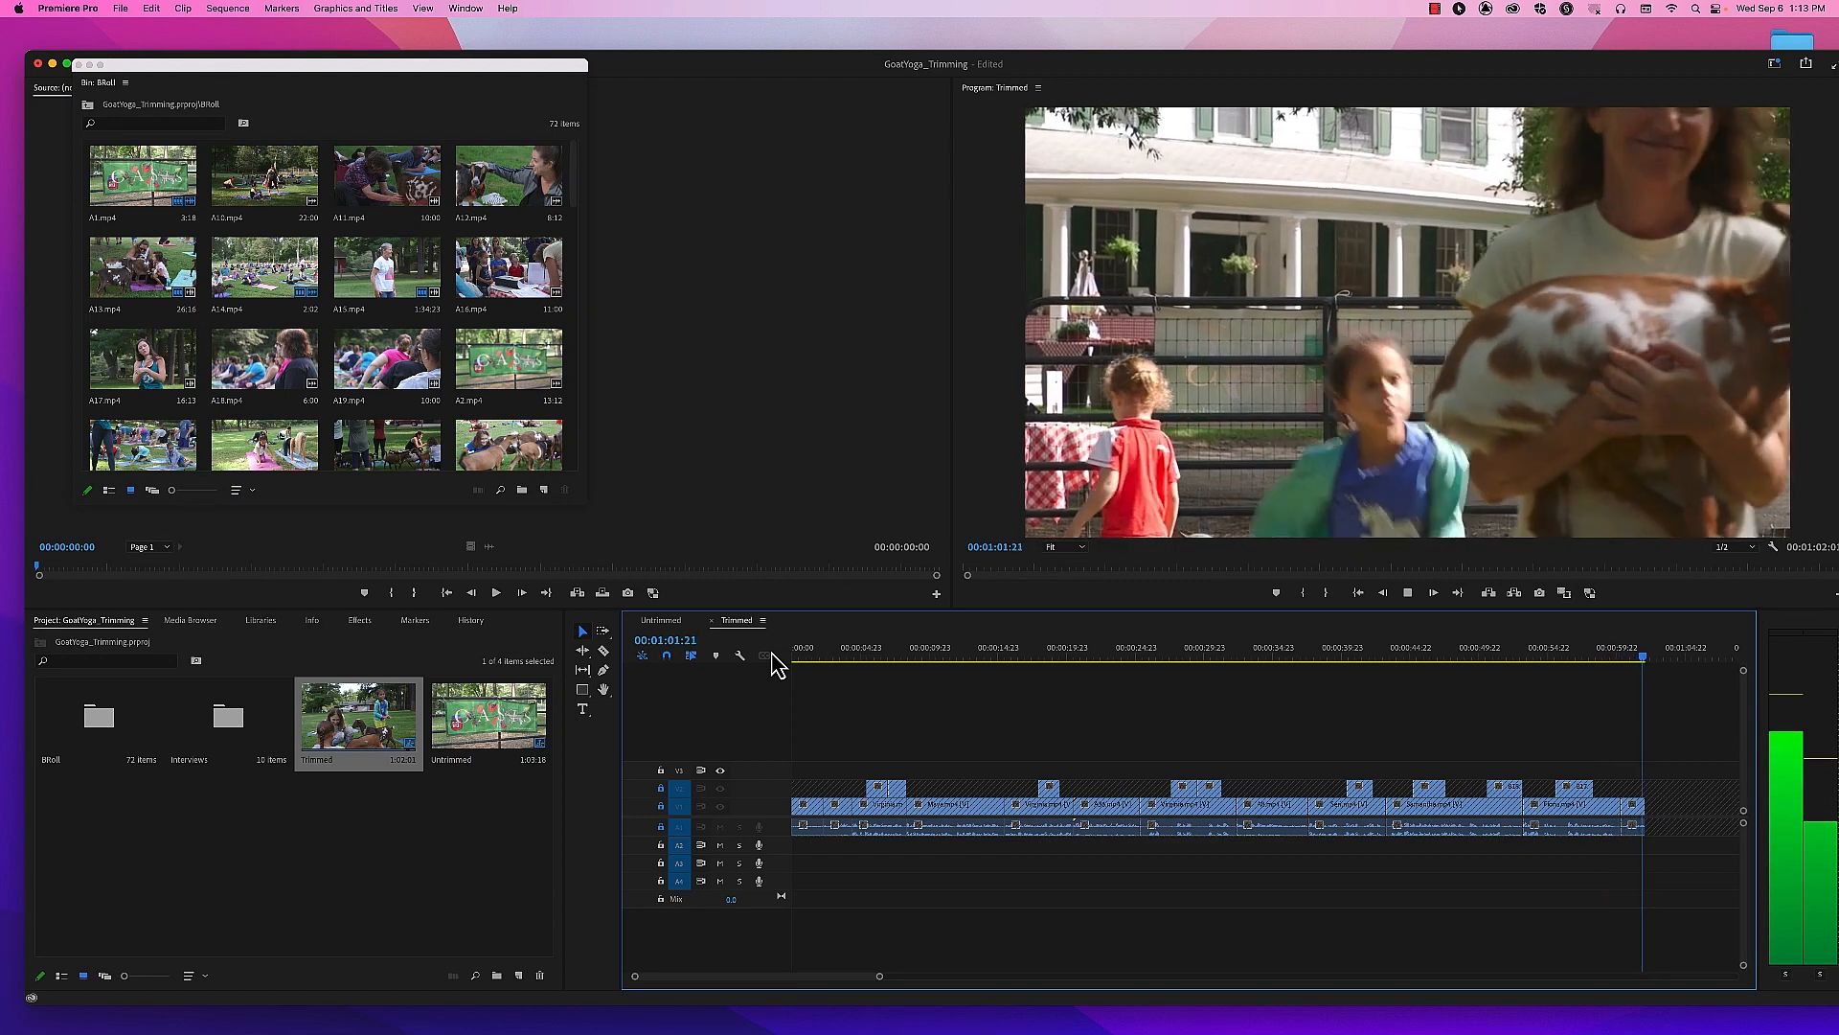
key("space")
Step: Switch to the Untrimmed sequence, fit it to the timeline width and play it from the start
left_click(492, 720)
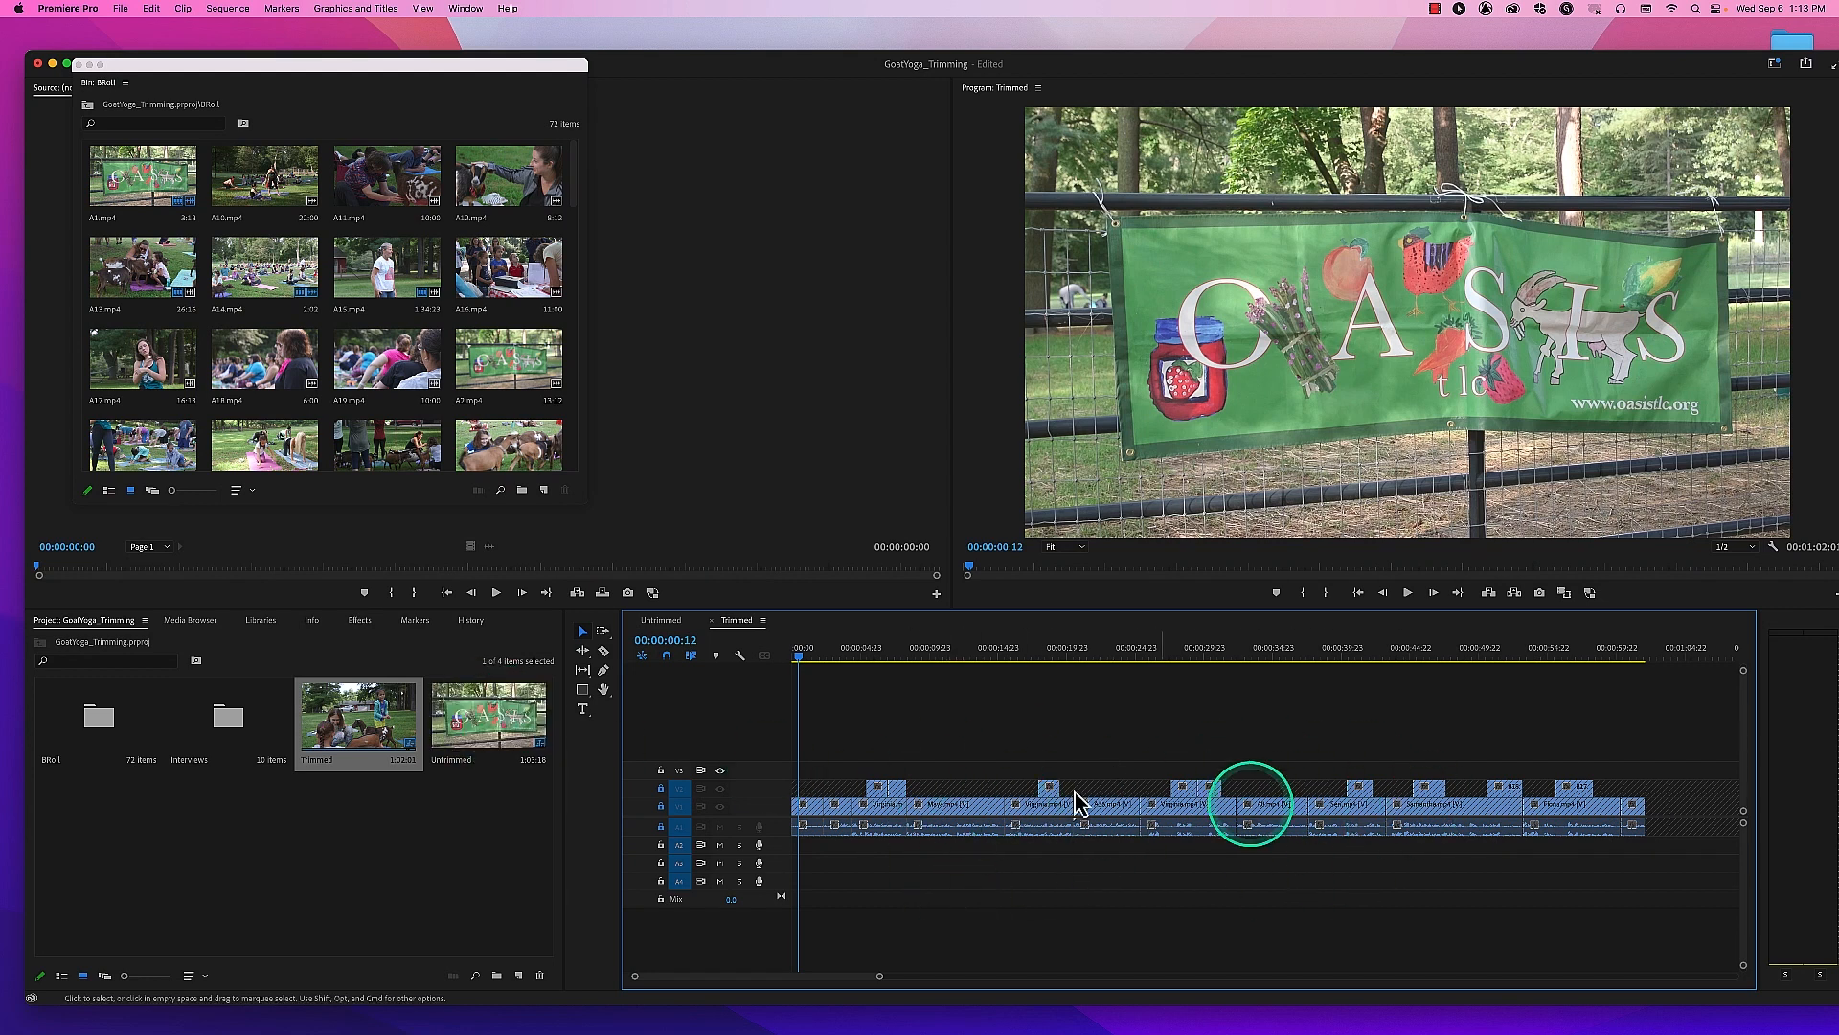
left_click(671, 623)
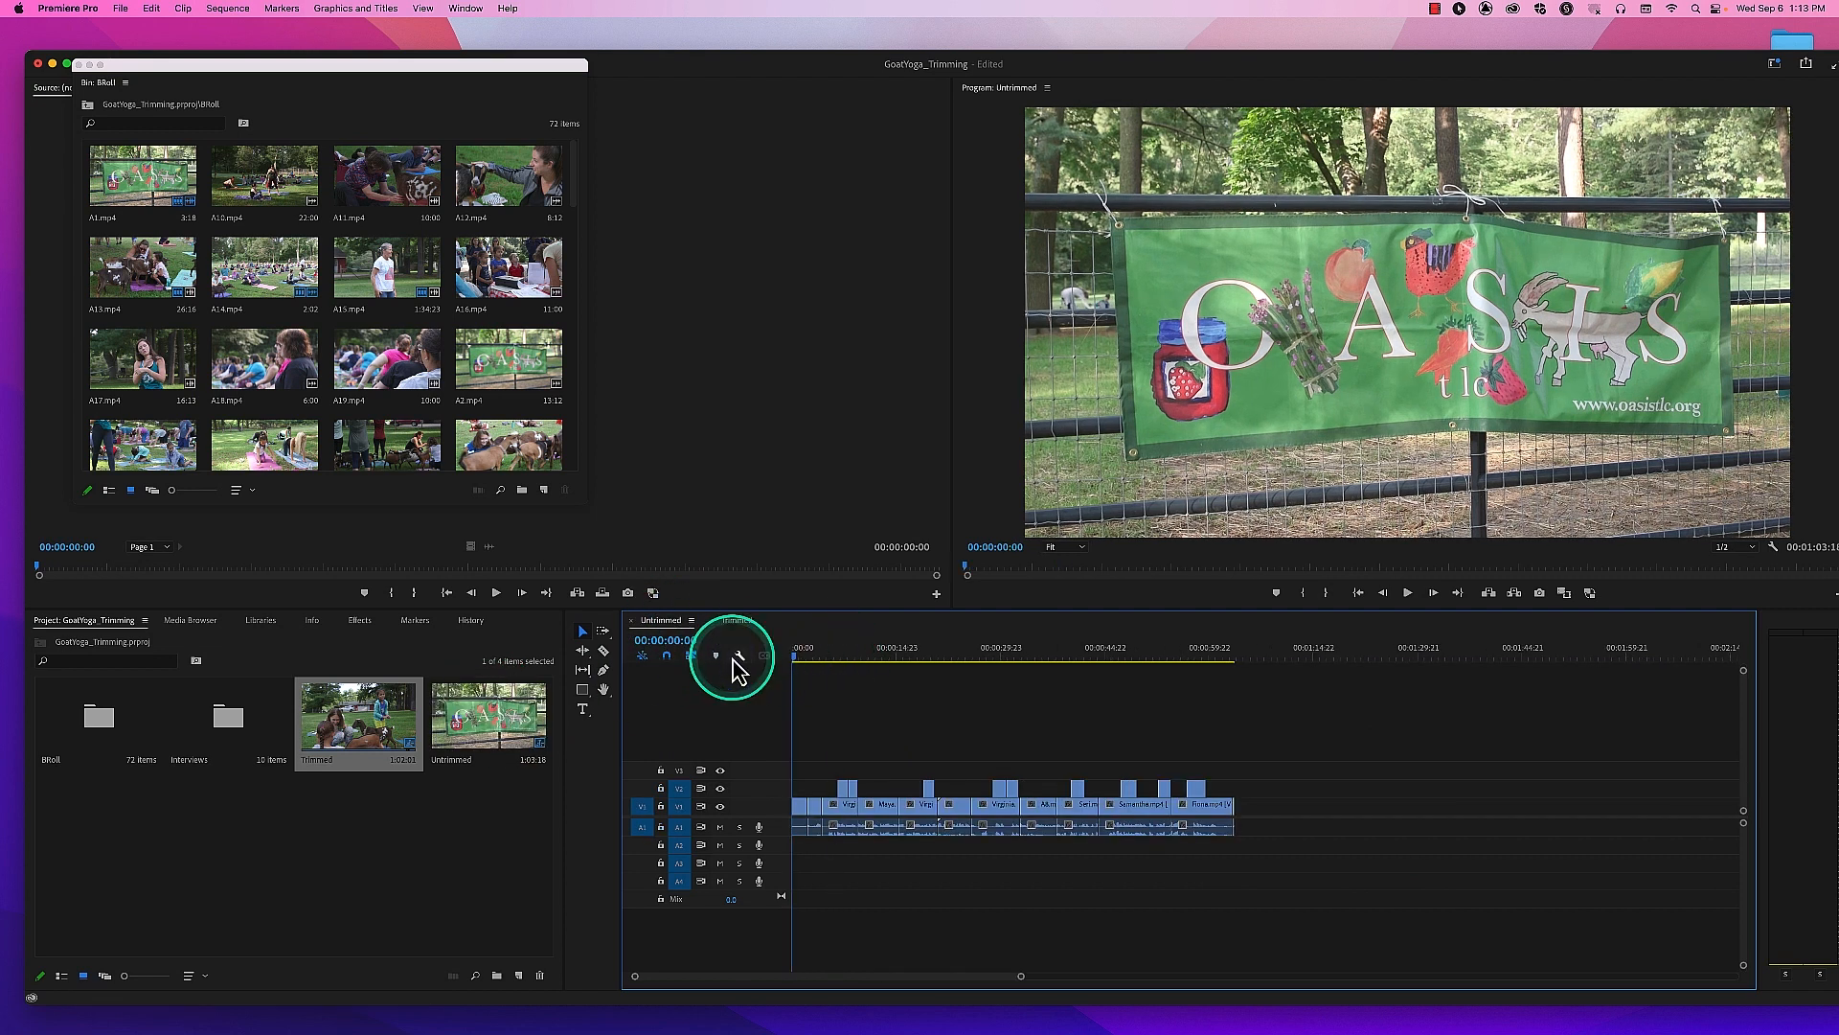
key("backslash")
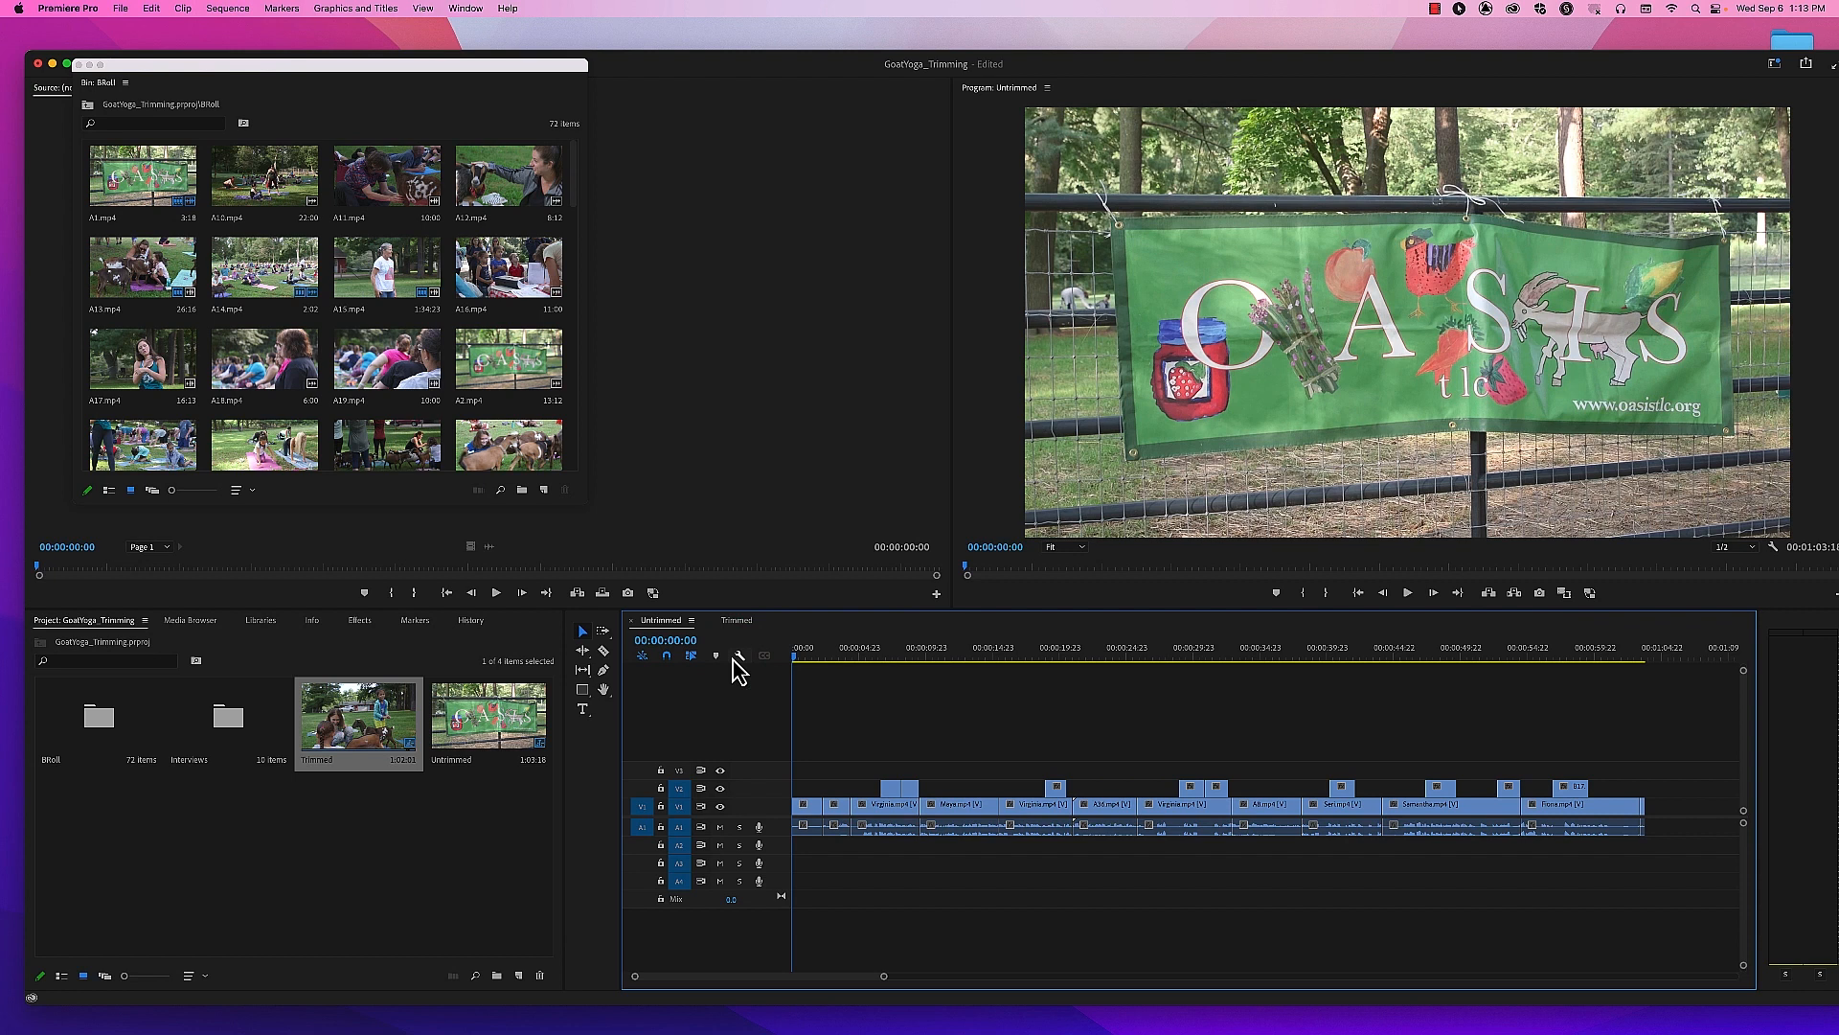
key("space")
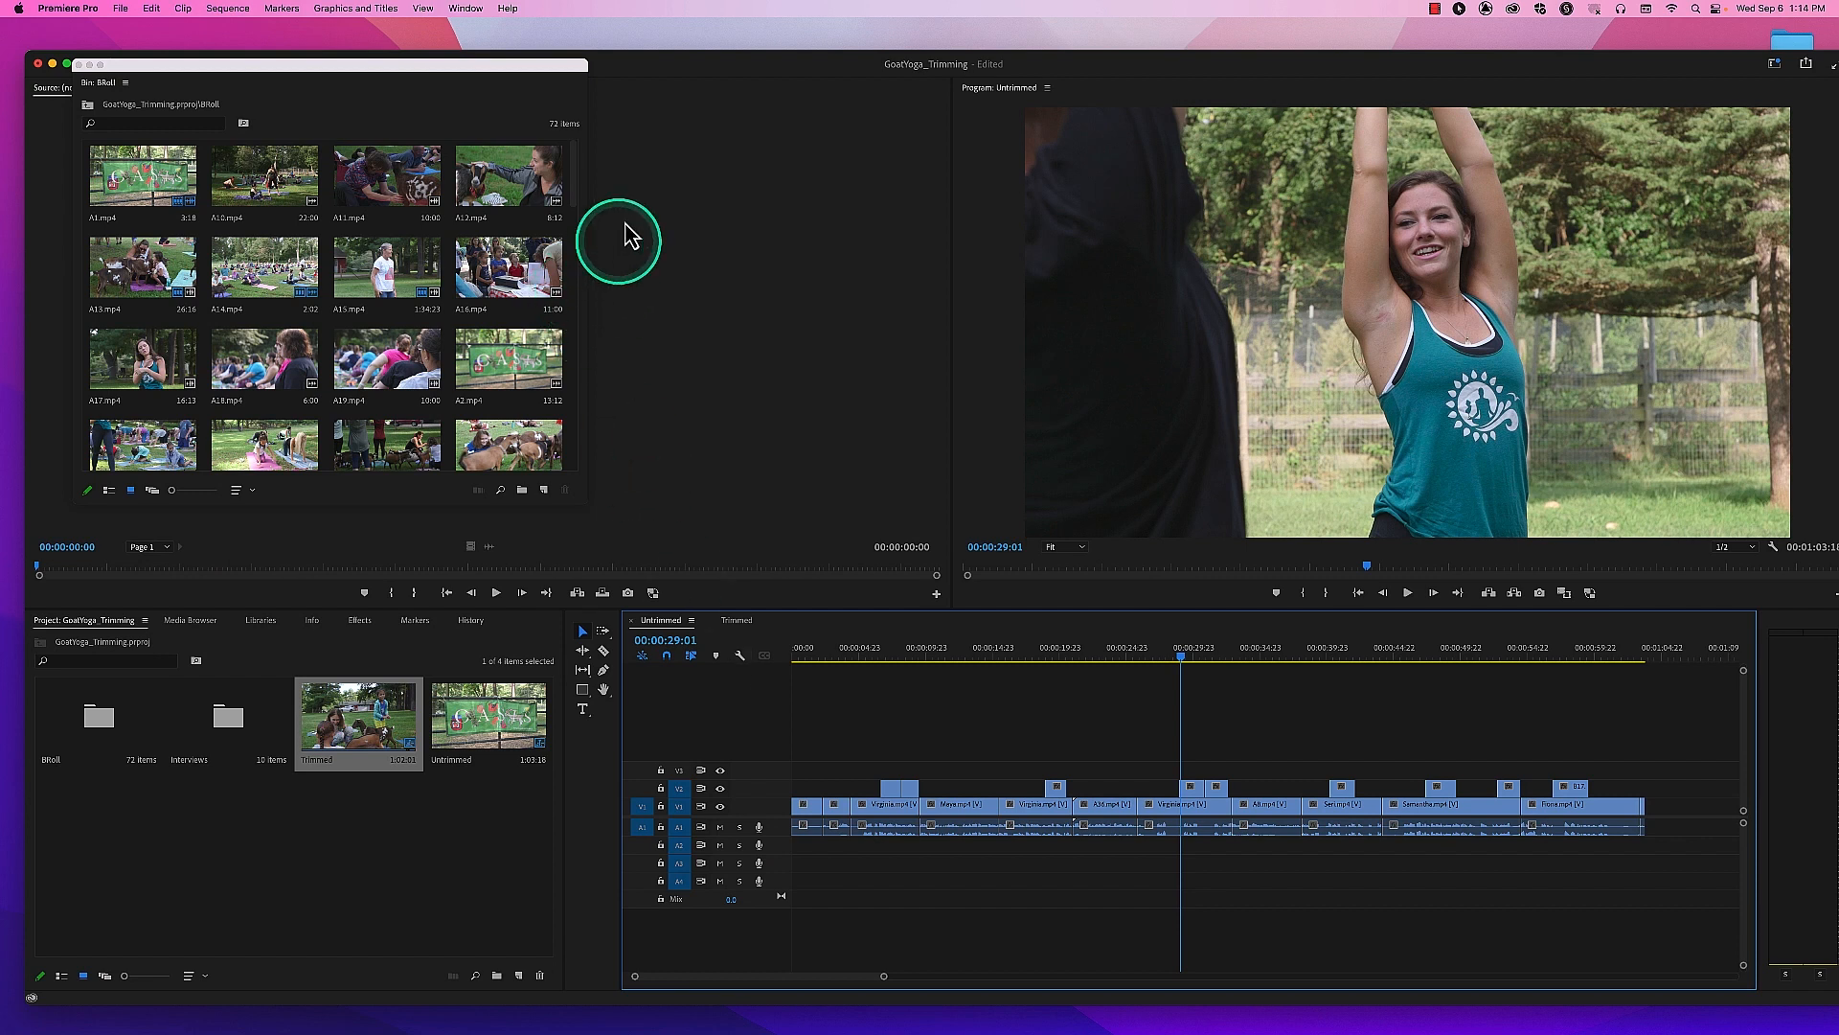
Step: Check in the Trim preferences that the Selection tool may choose Roll and Ripple trims without a modifier key, and accept the settings
left_click(69, 9)
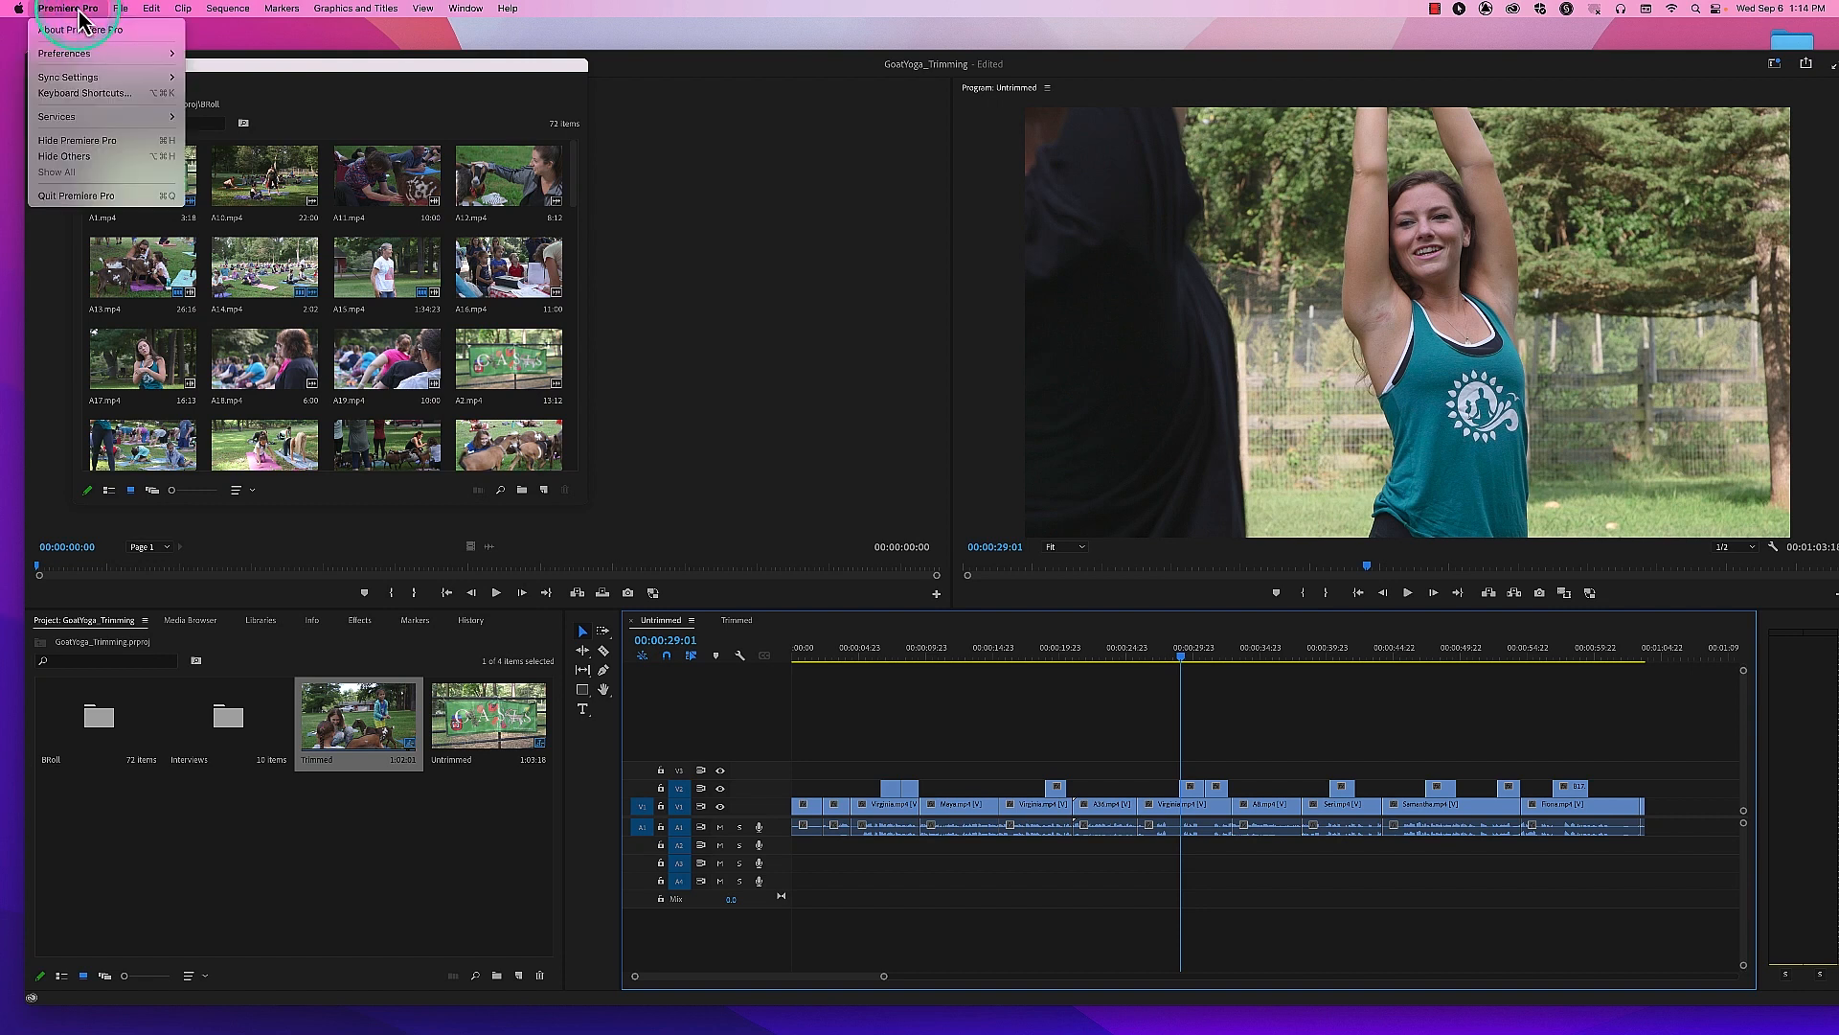
mouse_move(87, 56)
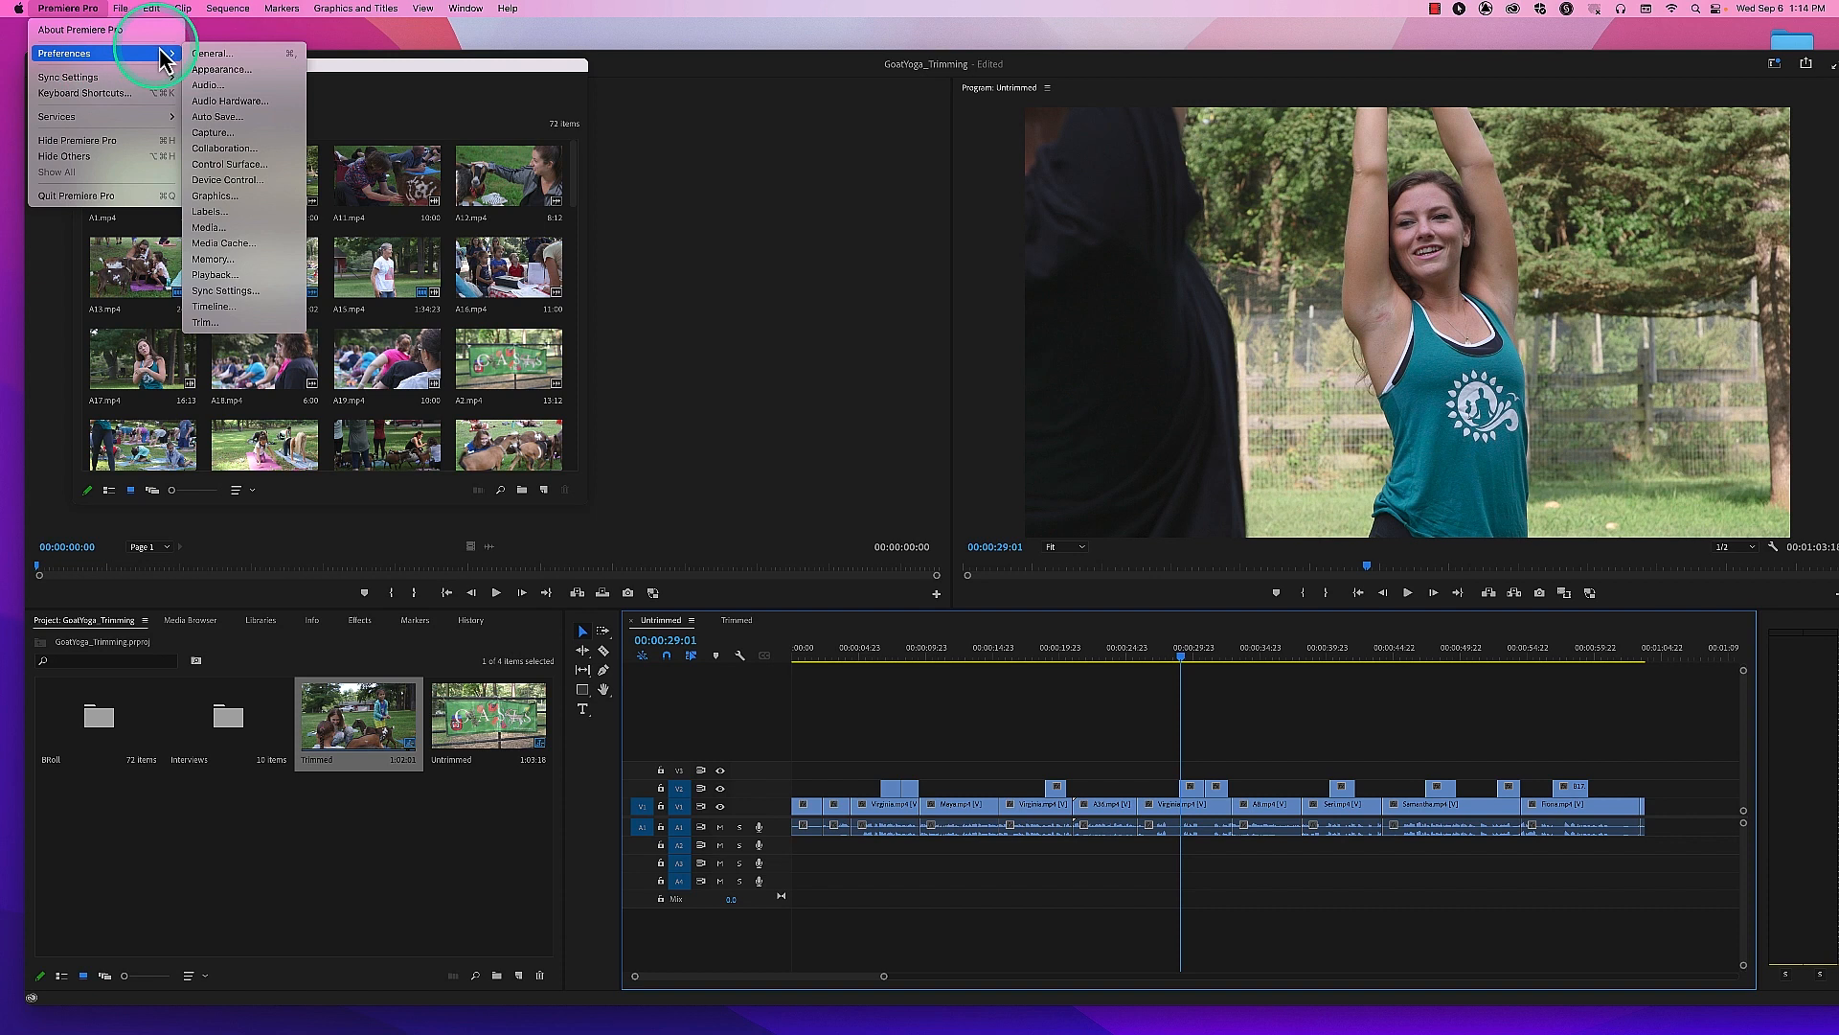
left_click(205, 323)
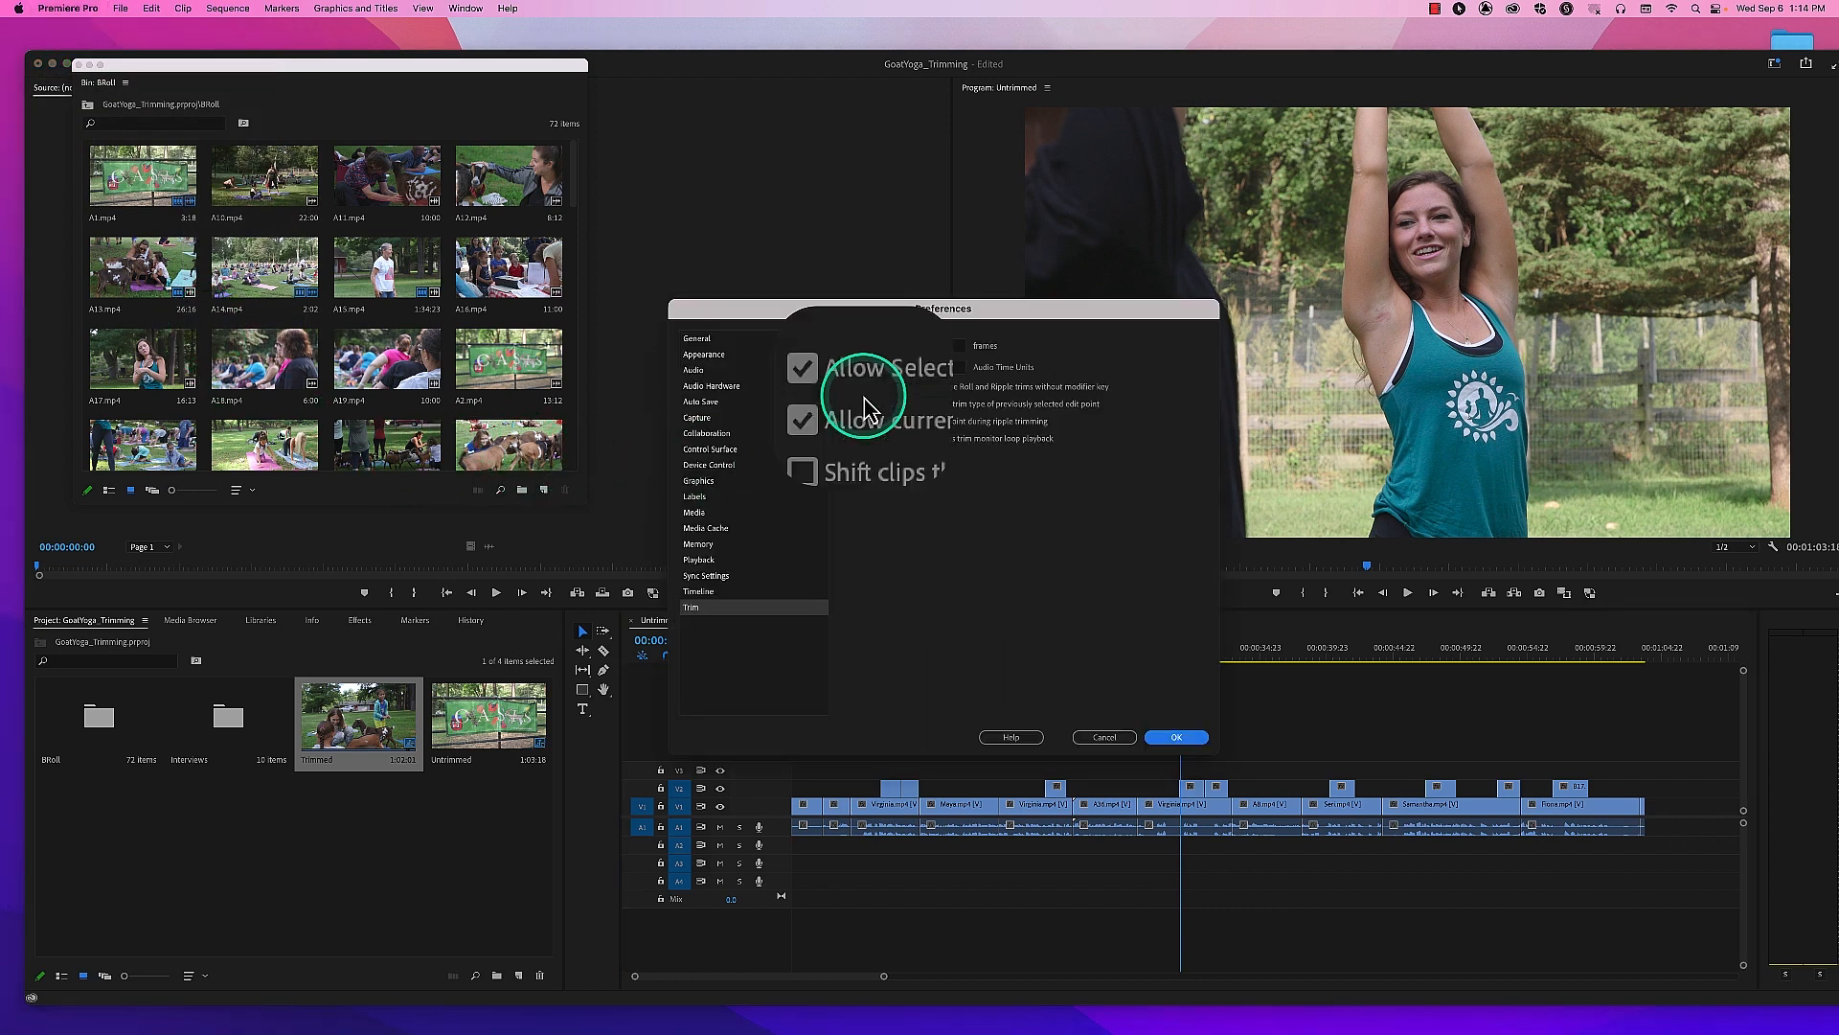
key("ctrl")
key("ctrl")
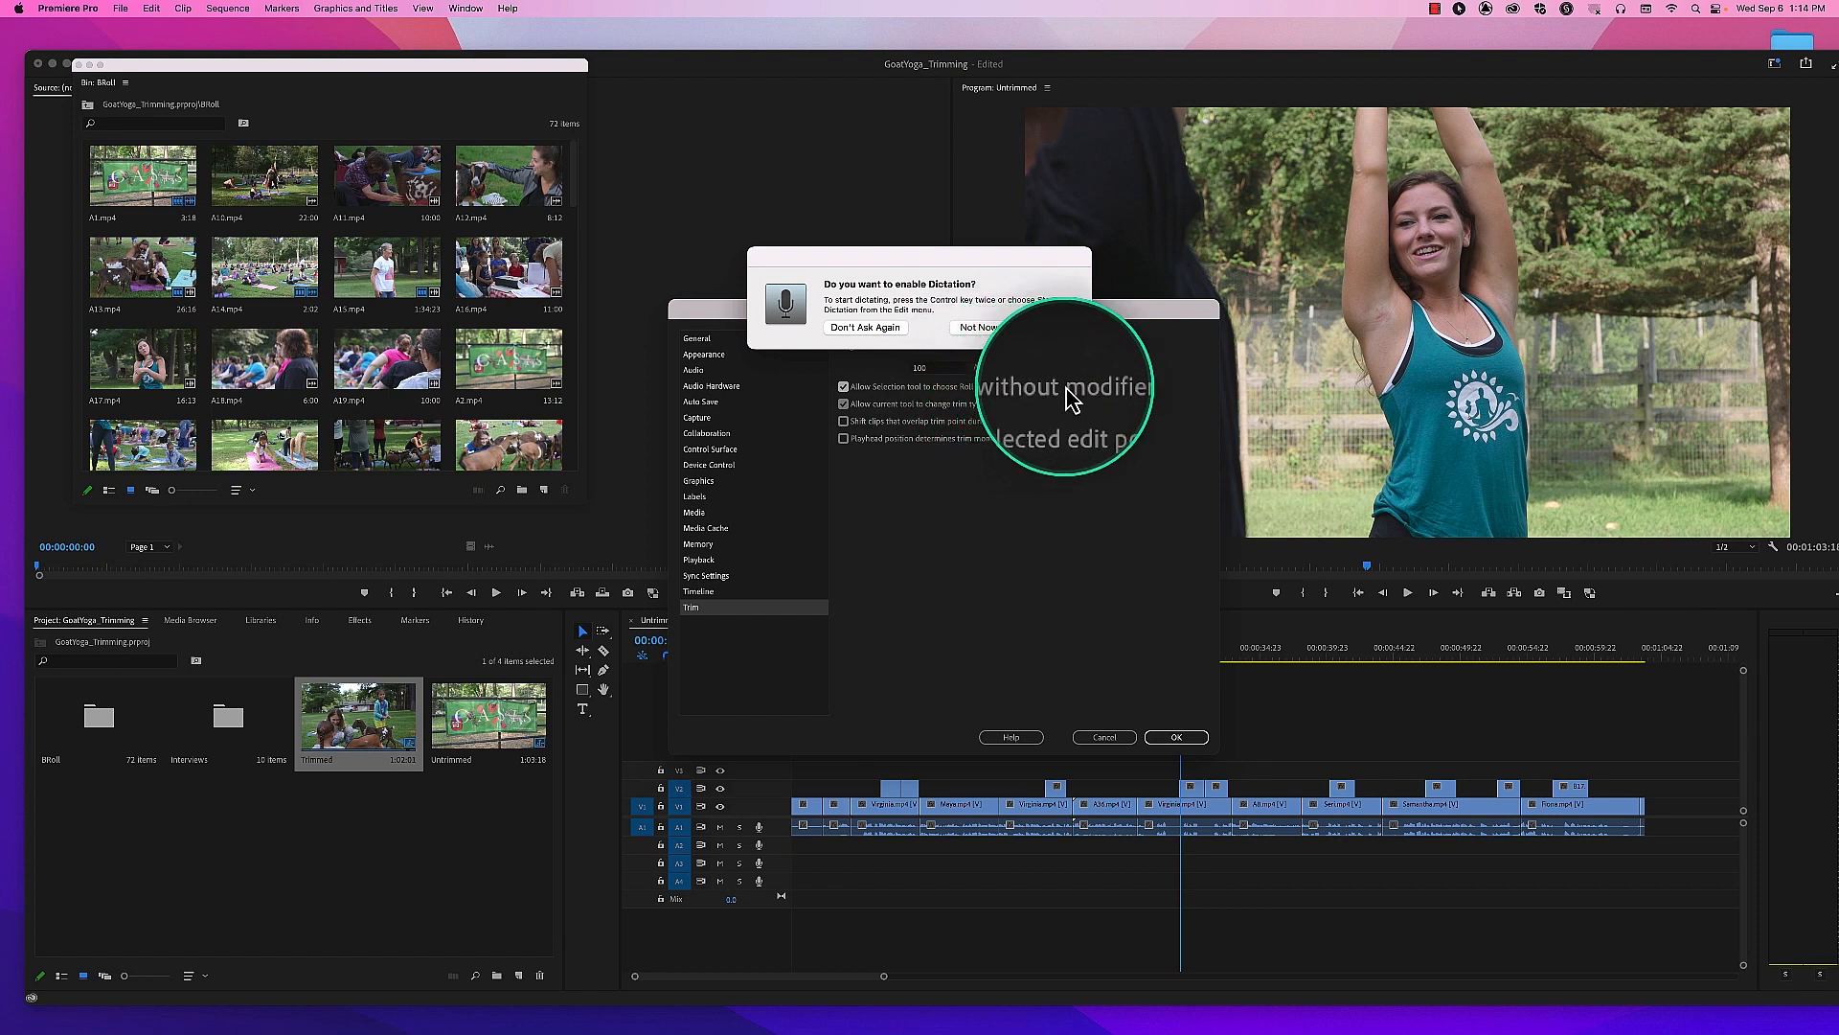
left_click(979, 328)
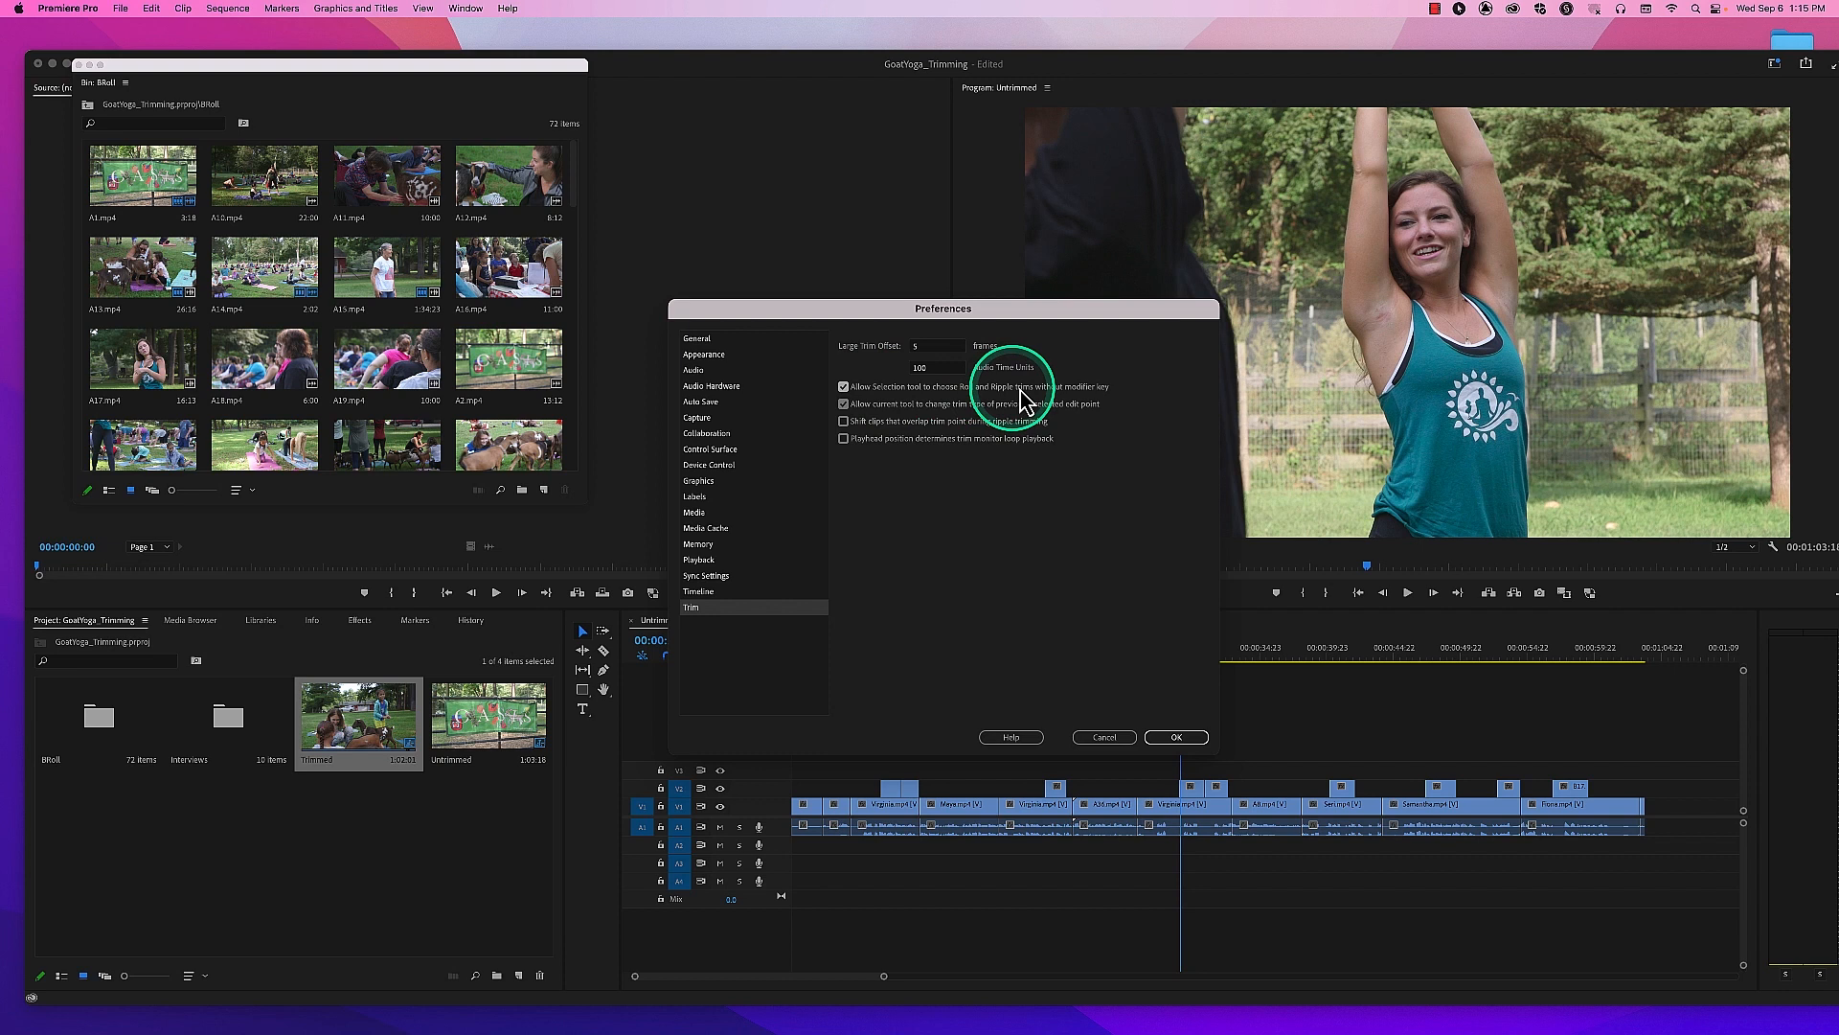
key("ctrl")
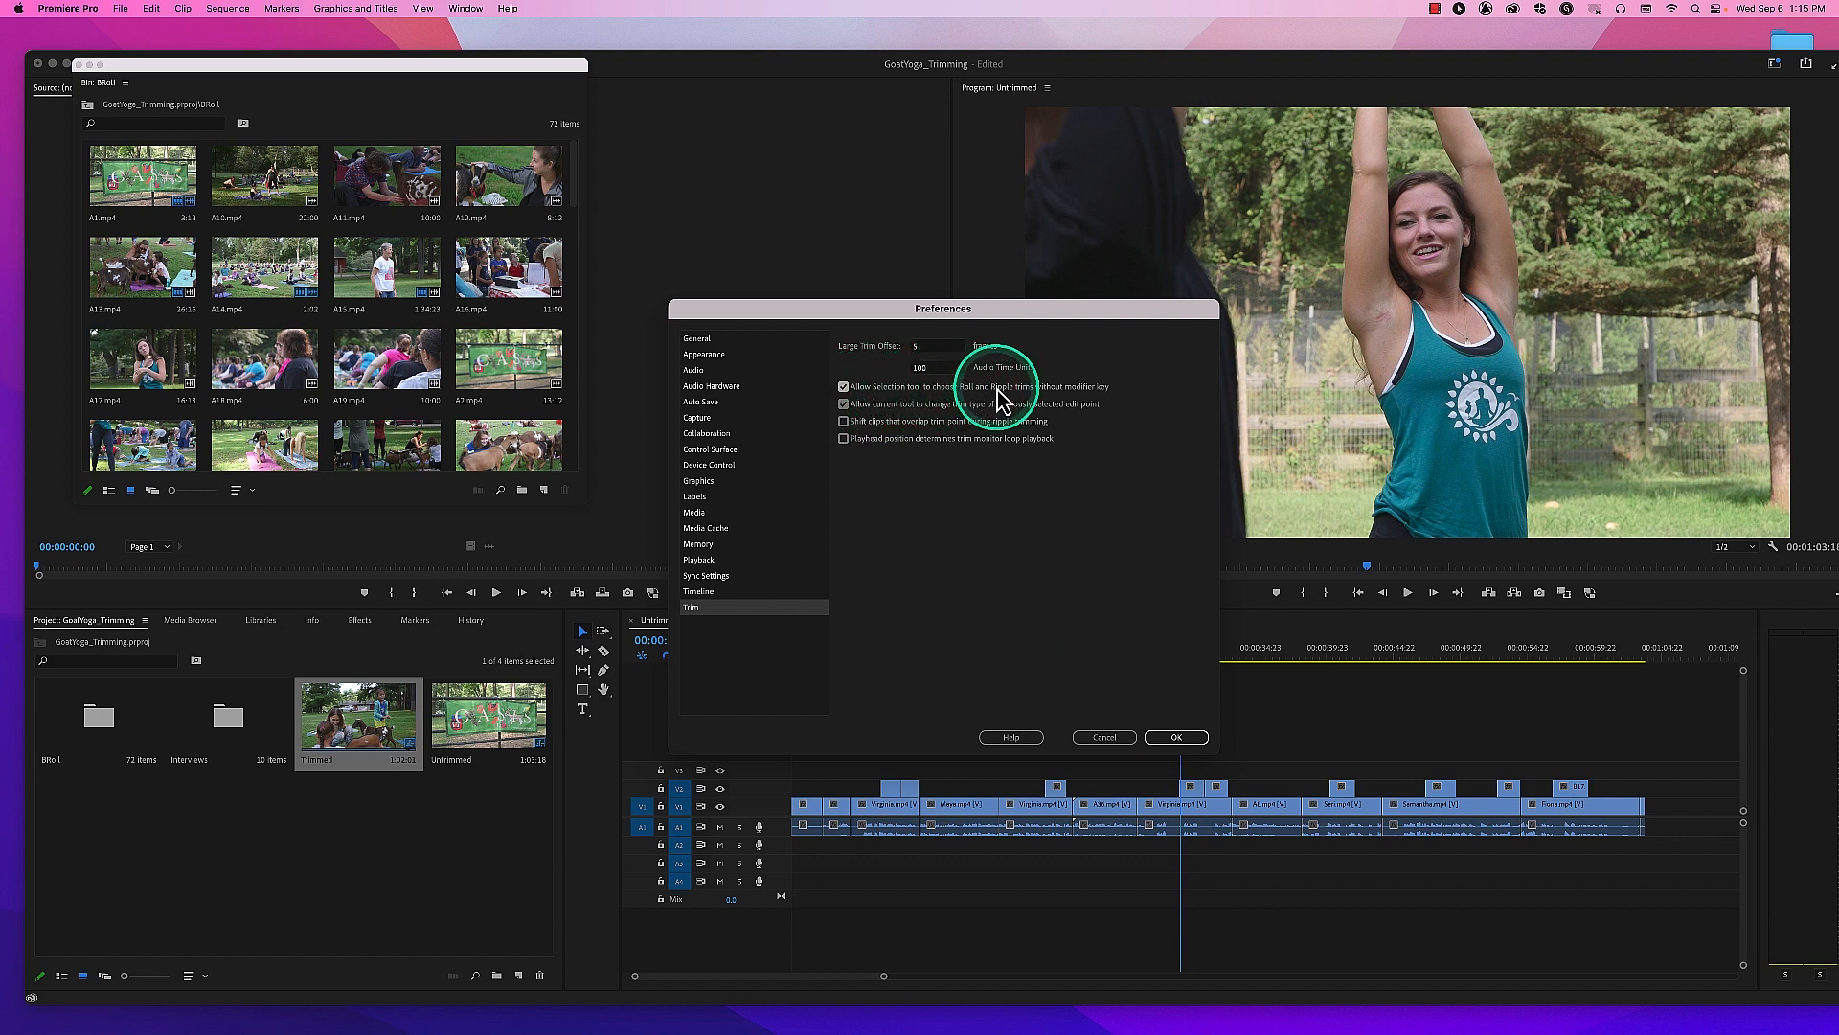
left_click(1177, 737)
Step: Return the Untrimmed sequence's playhead to the start and move it to 00:00:05:04
left_click_drag(829, 646, 791, 649)
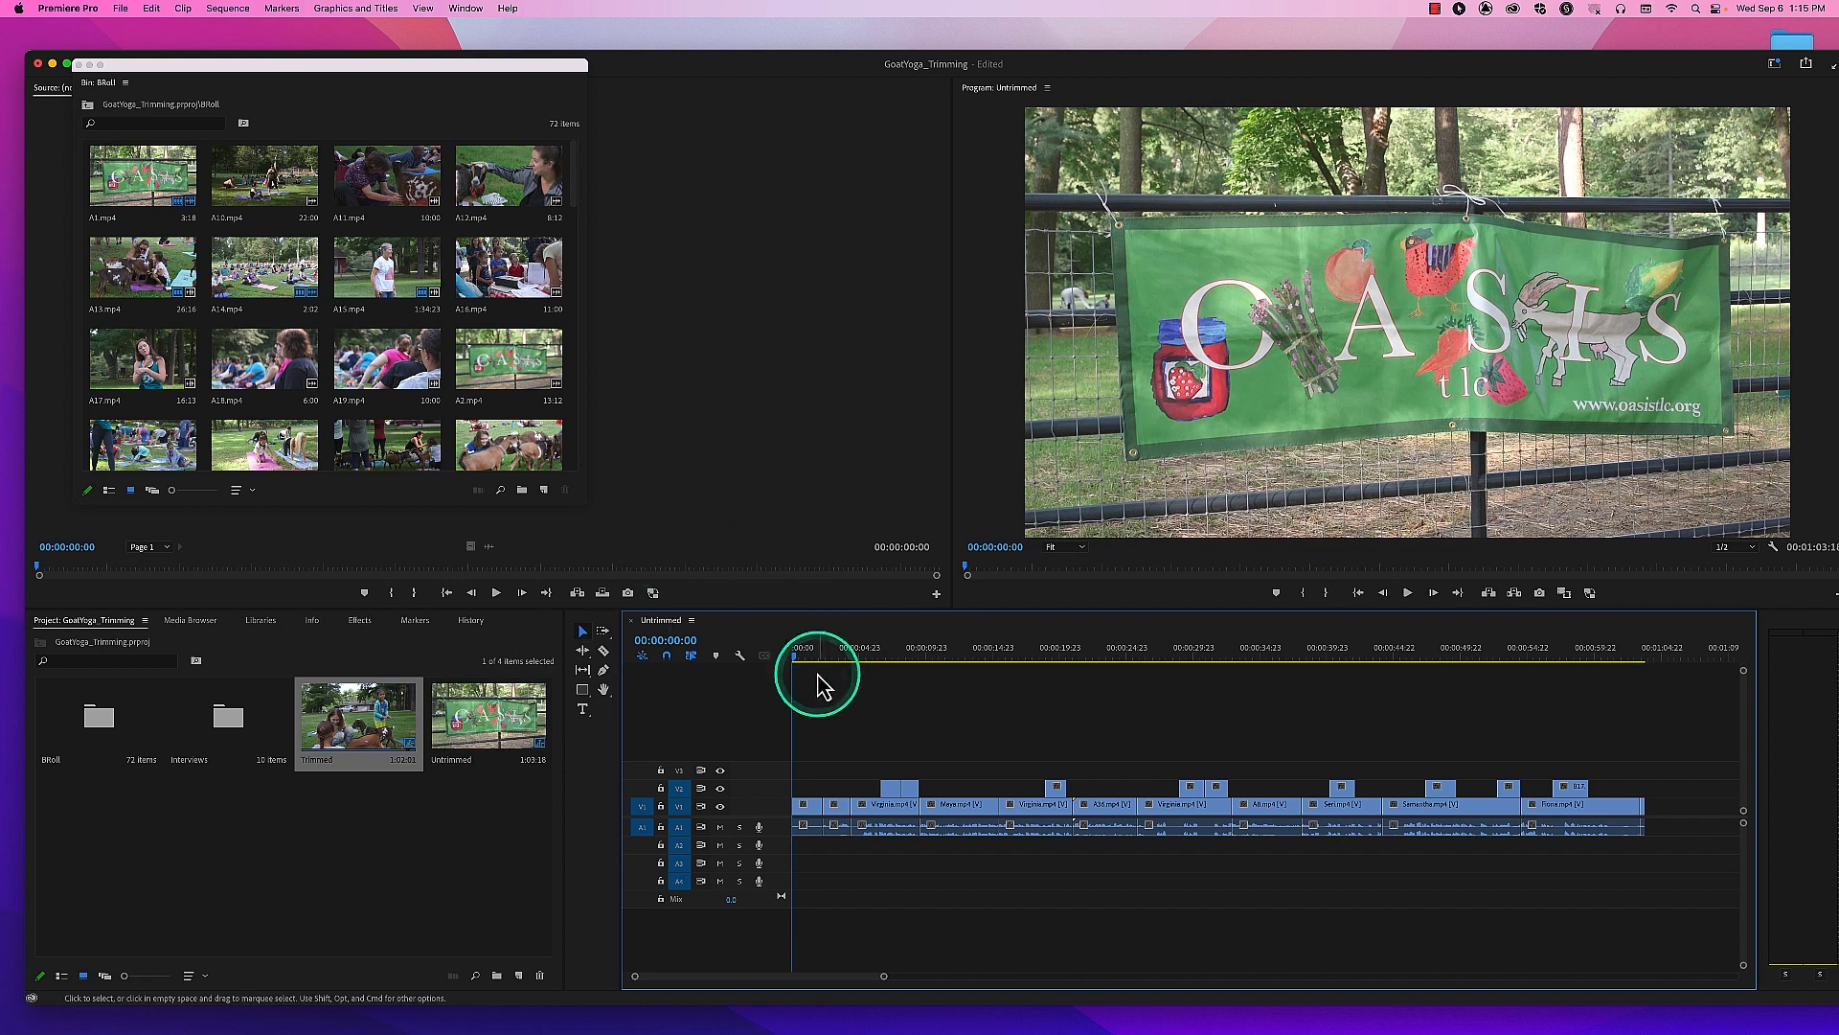
left_click(789, 657)
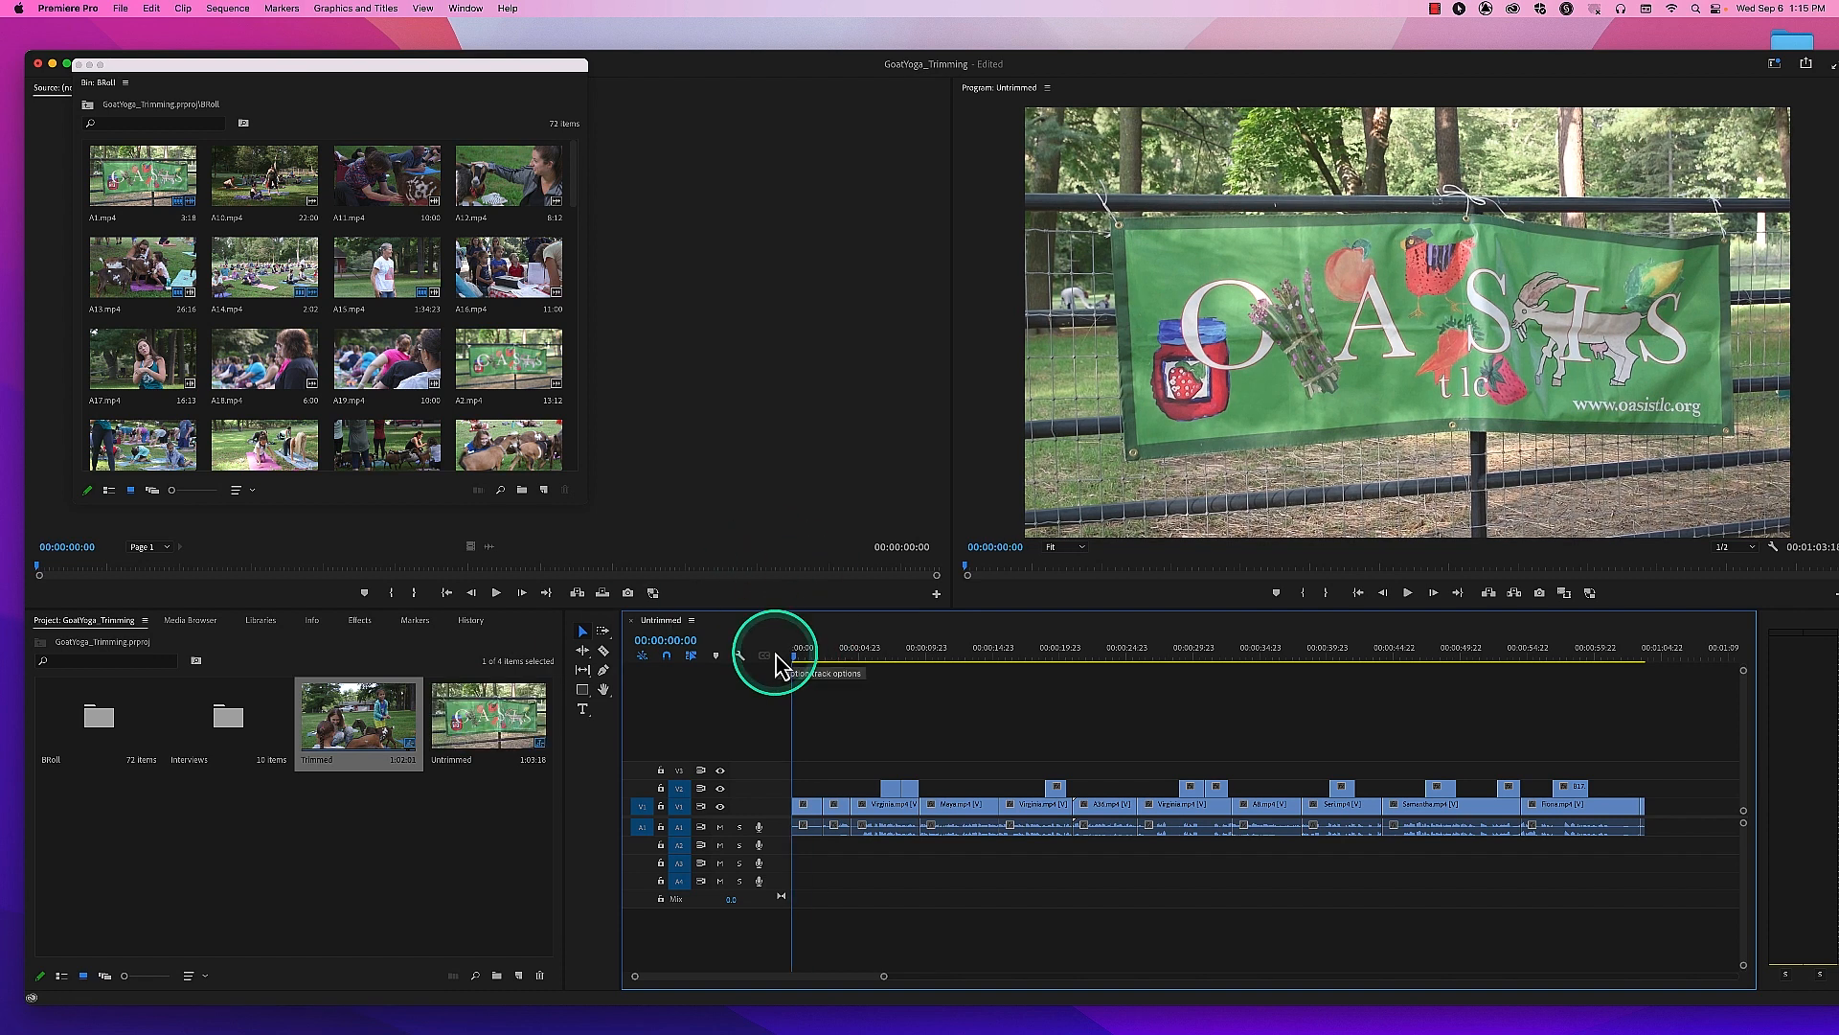
left_click(793, 656)
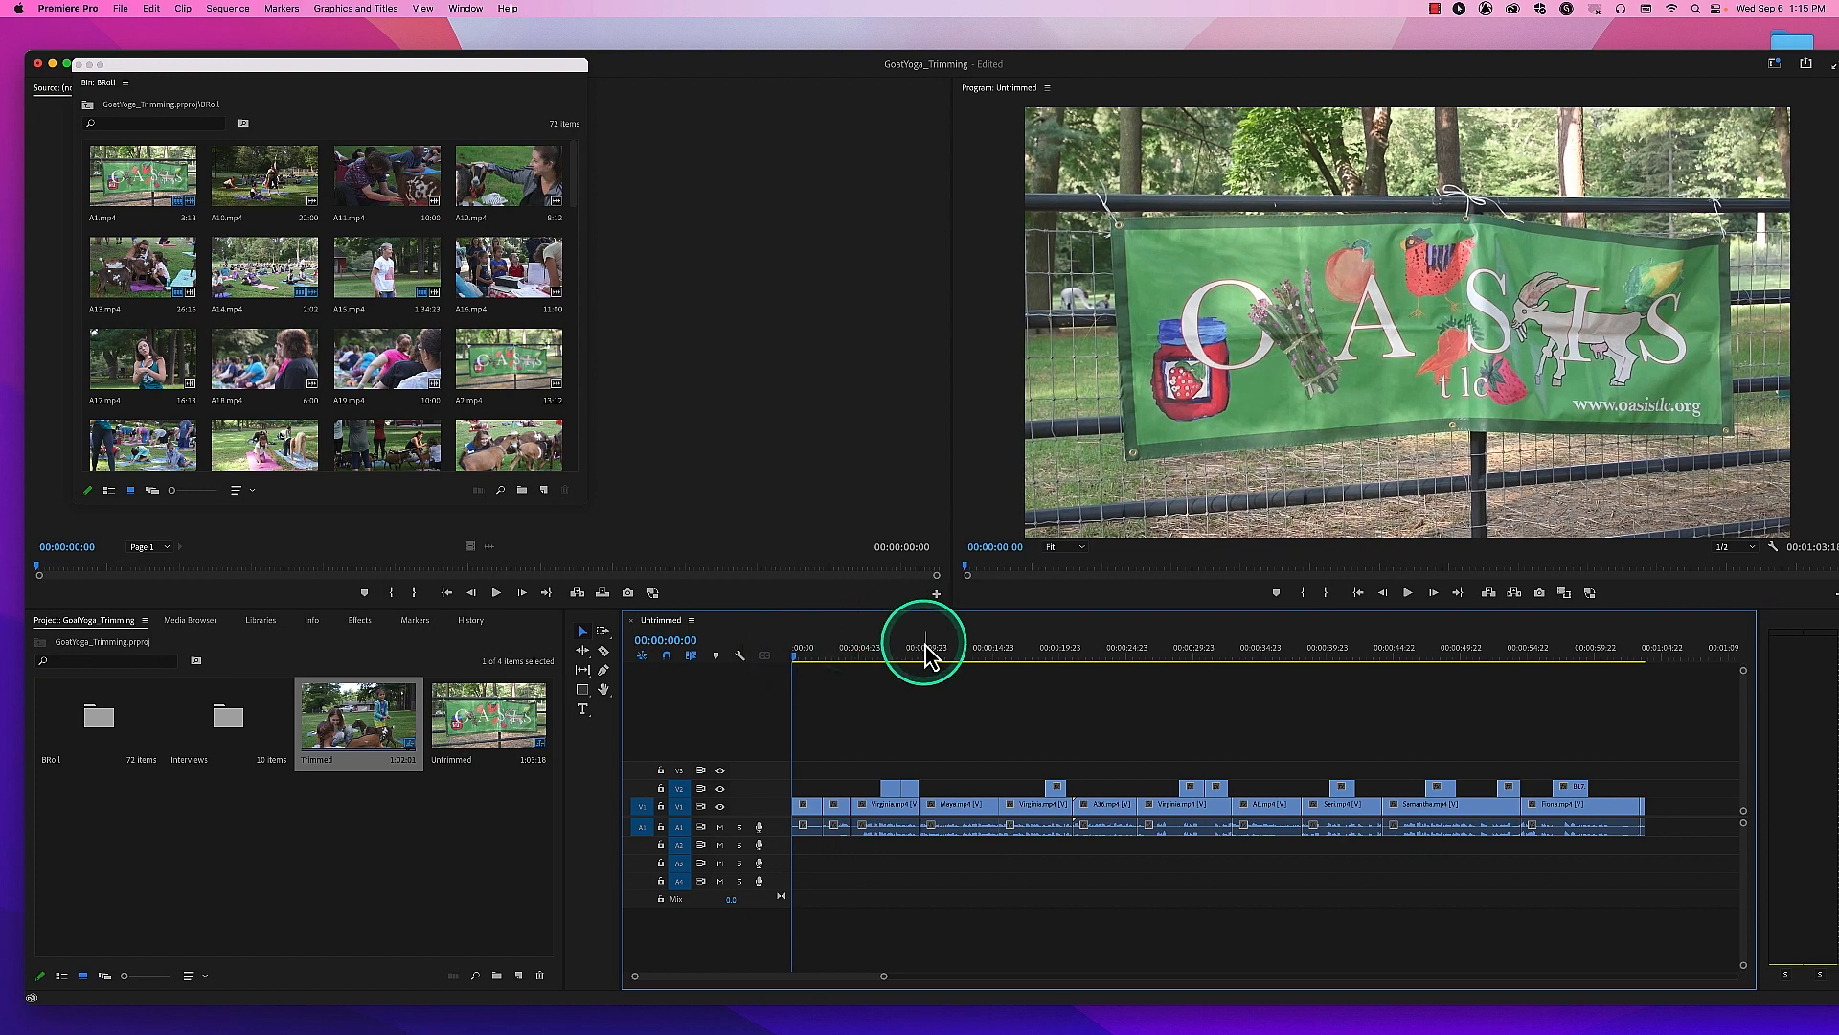
left_click(877, 656)
left_click_drag(868, 657, 854, 652)
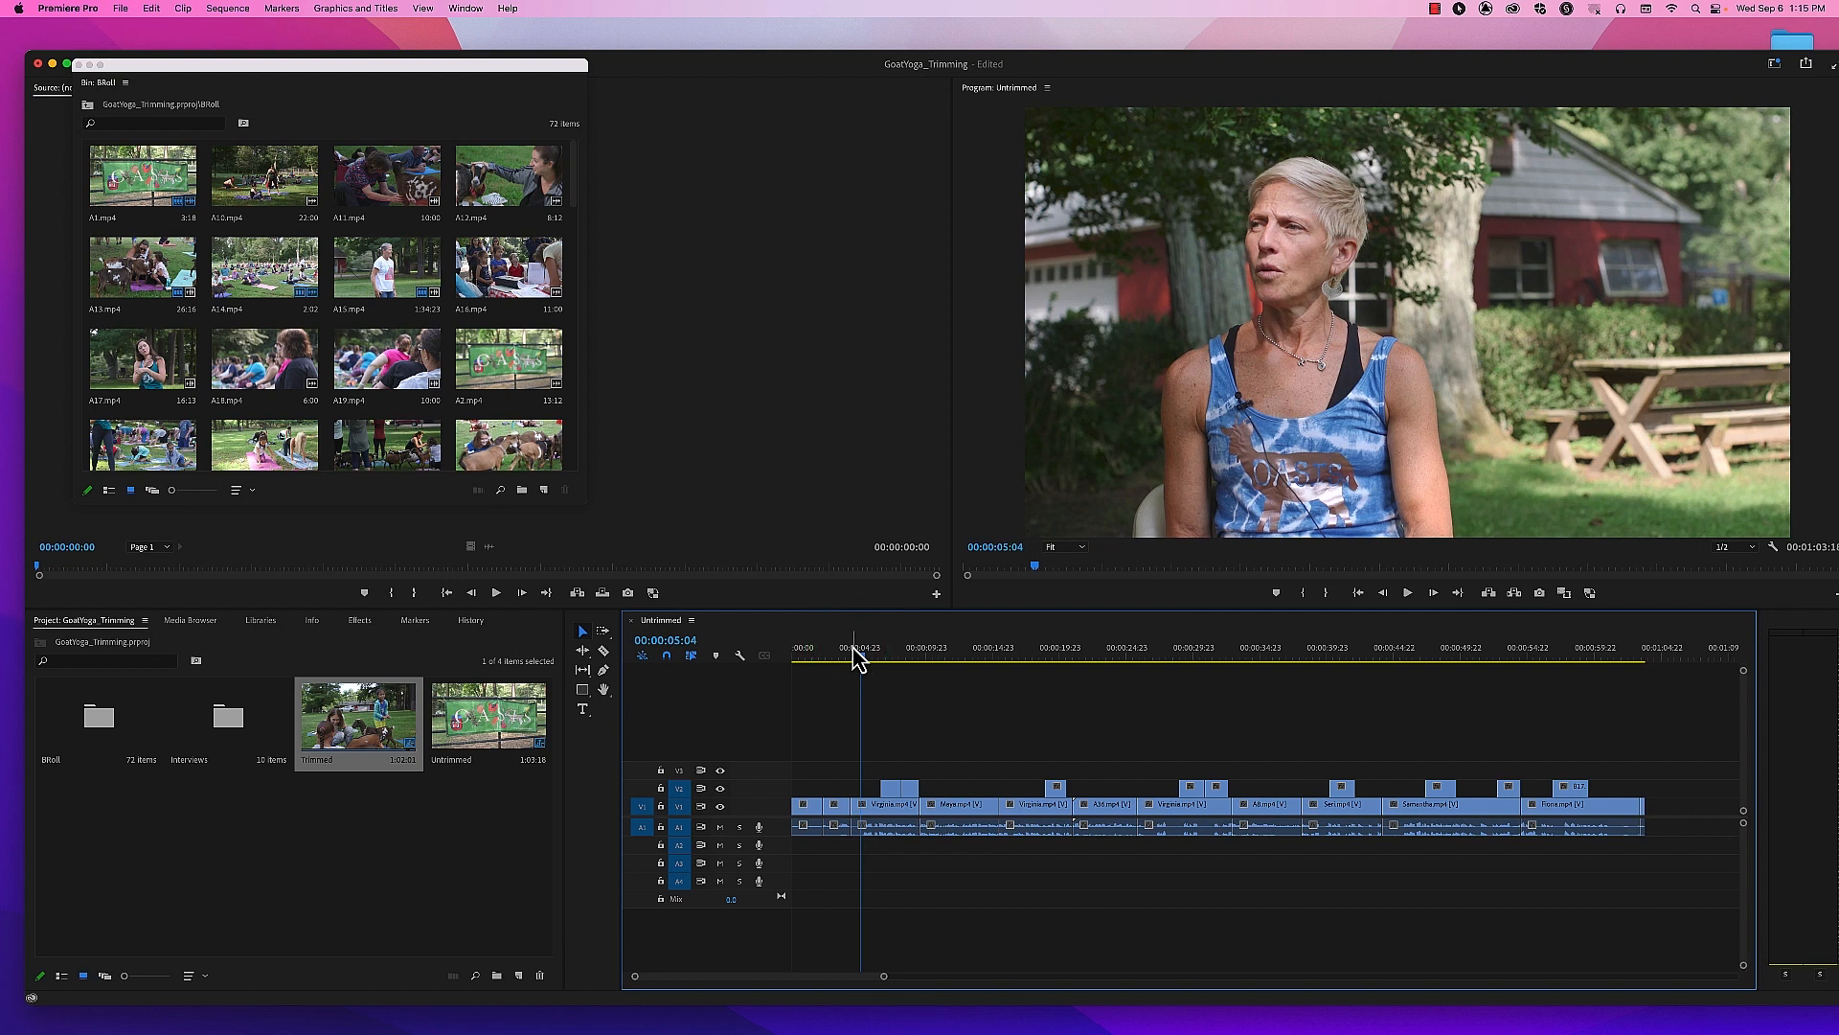
key("equal")
key("equal")
key("minus")
key("minus")
key("minus")
key("equal")
Step: Increase the height of all video tracks by six increments and reduce it by four
key("super+equal")
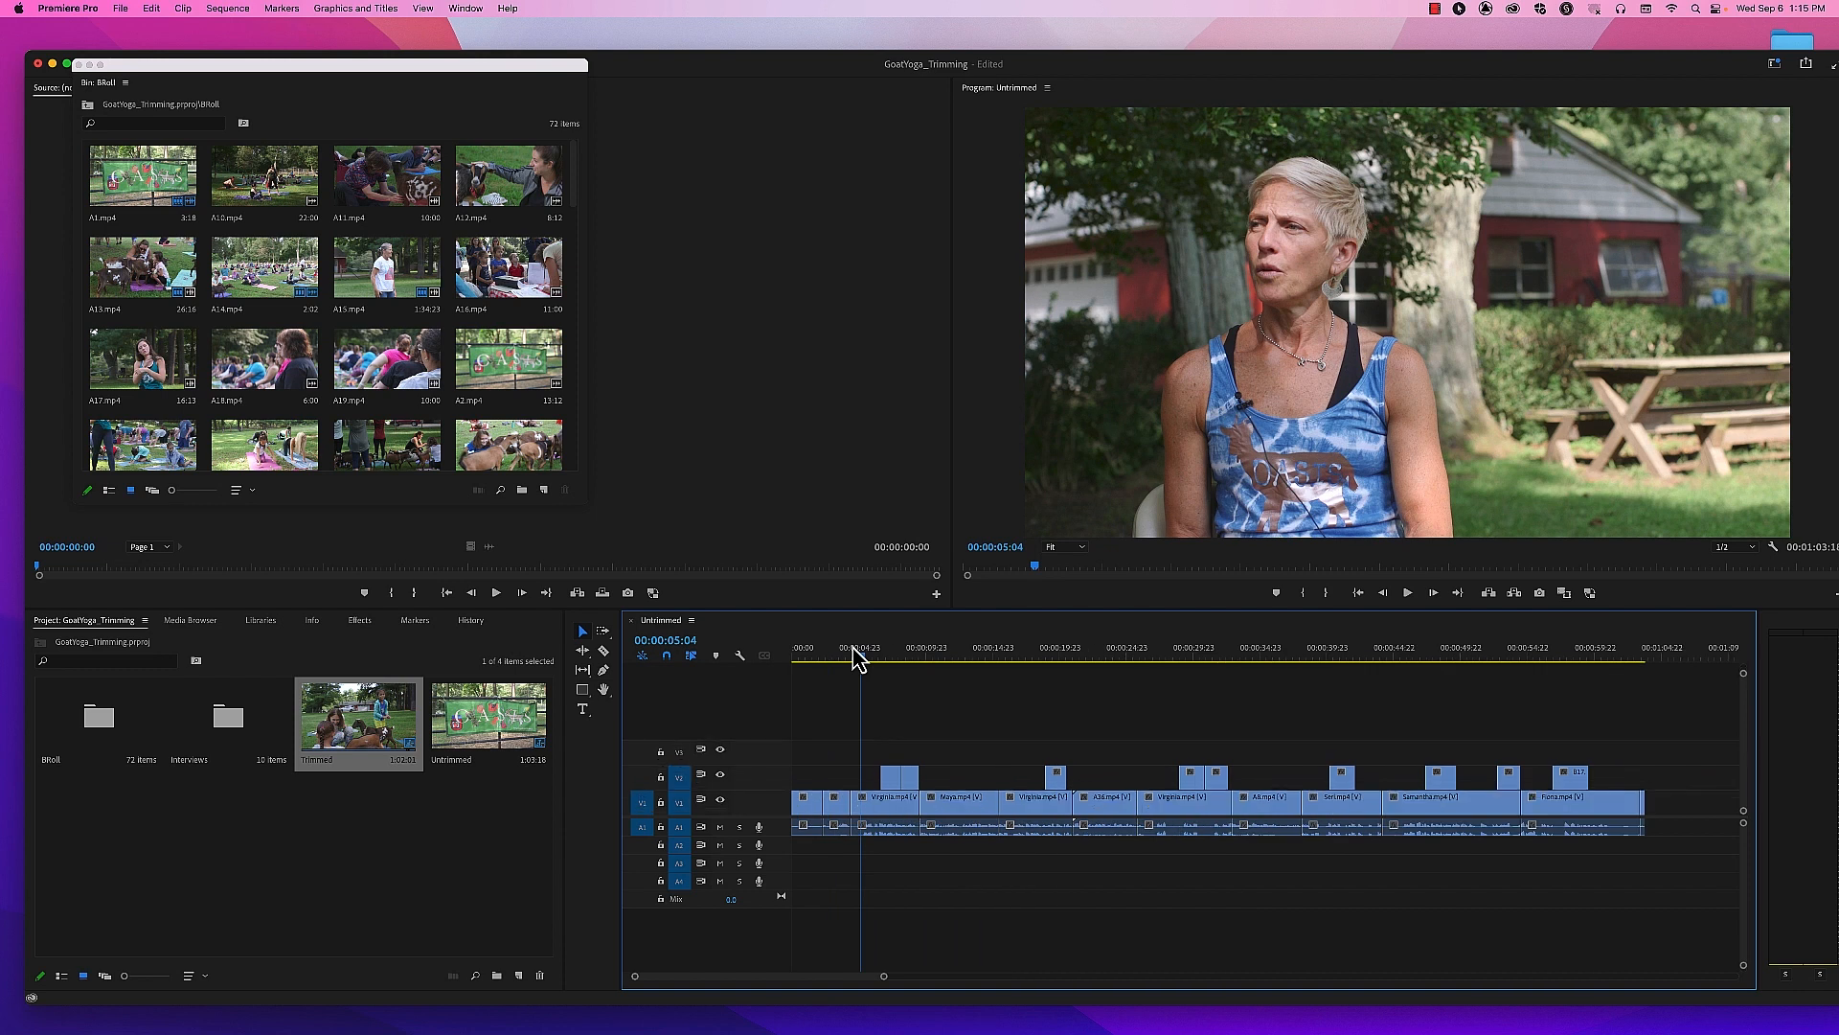
key("super+equal")
key("super+equal")
key("super+equal")
key("super+equal")
key("super+equal")
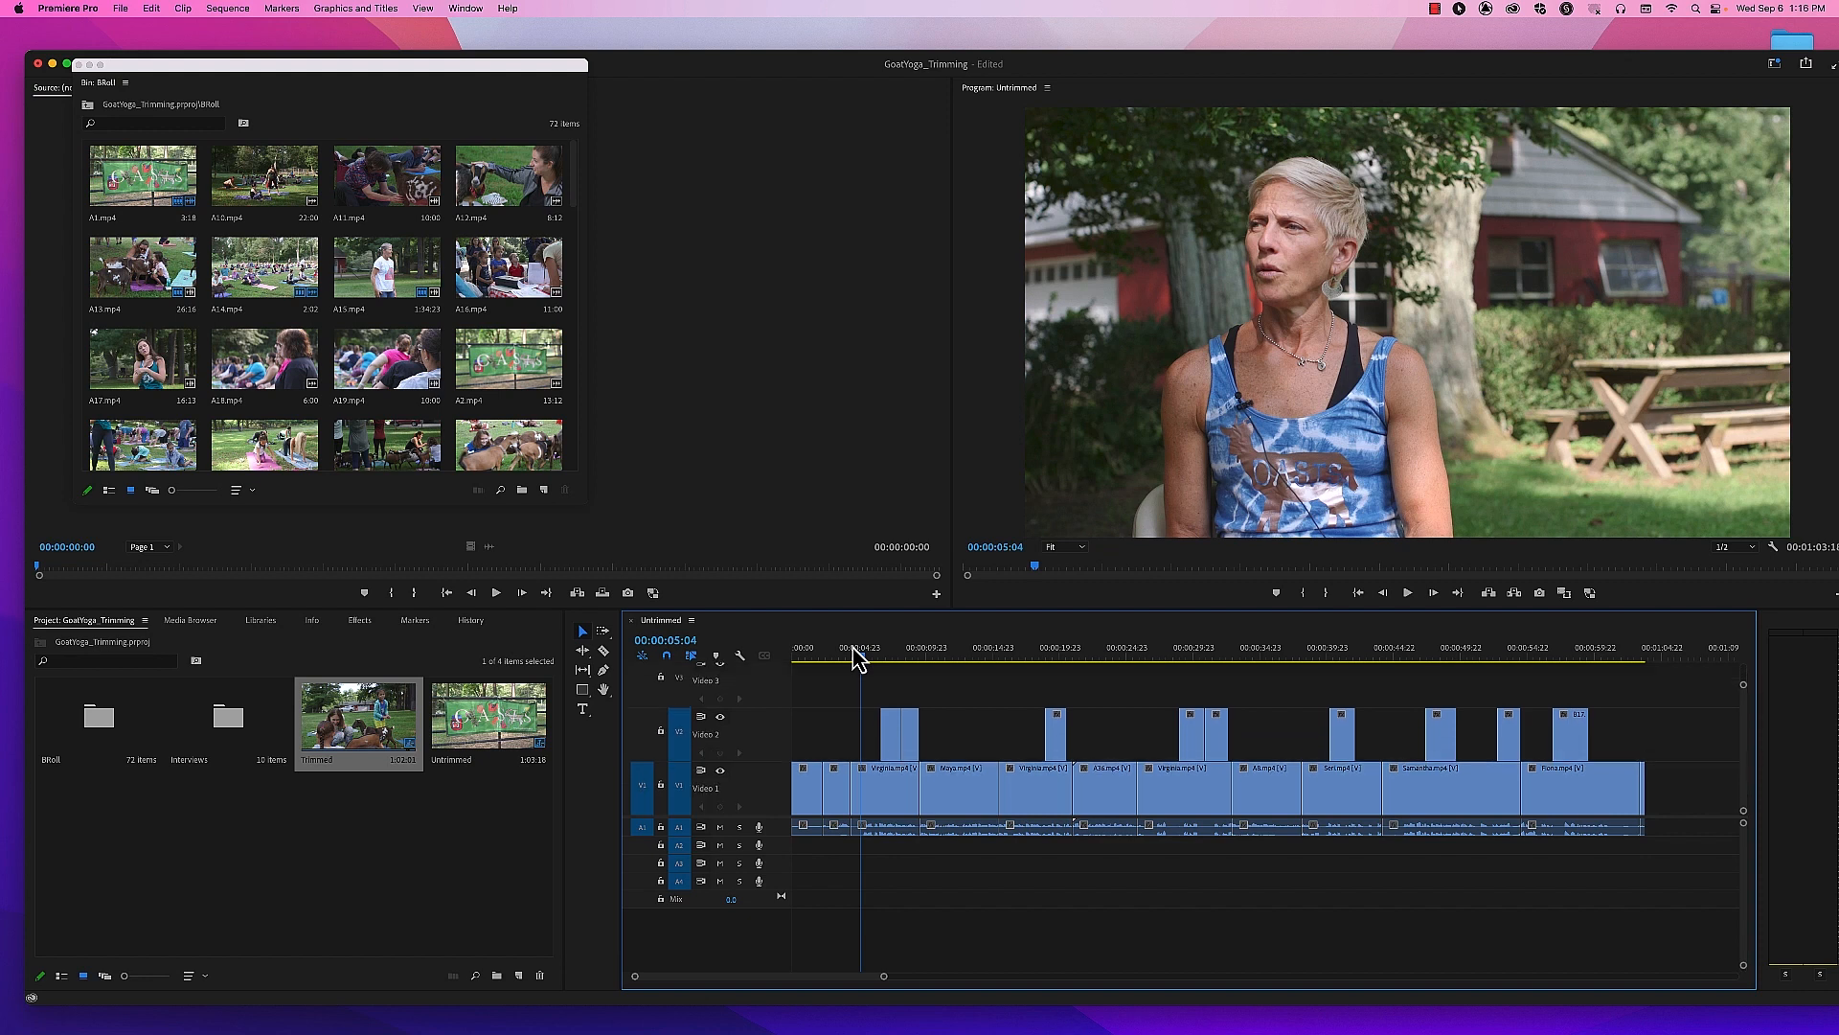
key("super+minus")
key("super+minus")
key("super+minus")
key("super+minus")
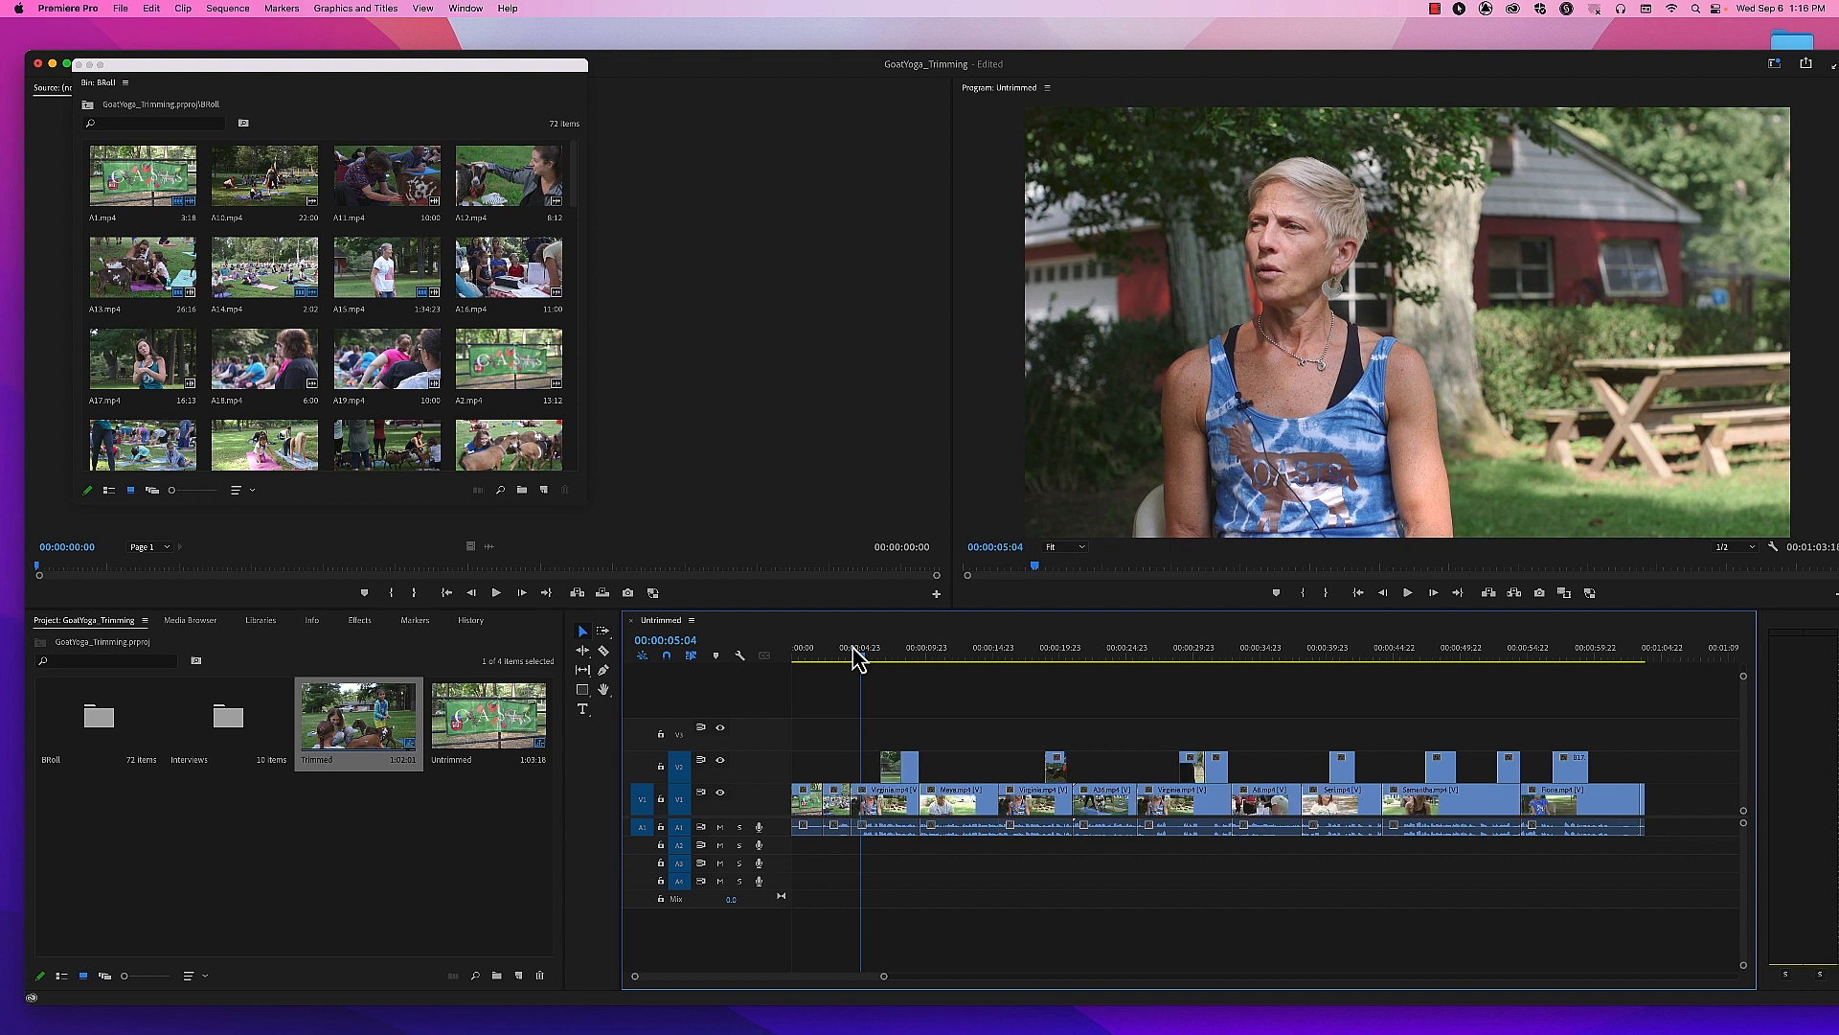
Step: Increase the height of all audio tracks by four increments and reduce the video tracks' height by one
key("alt+super+equal")
key("alt+super+equal")
key("alt+super+equal")
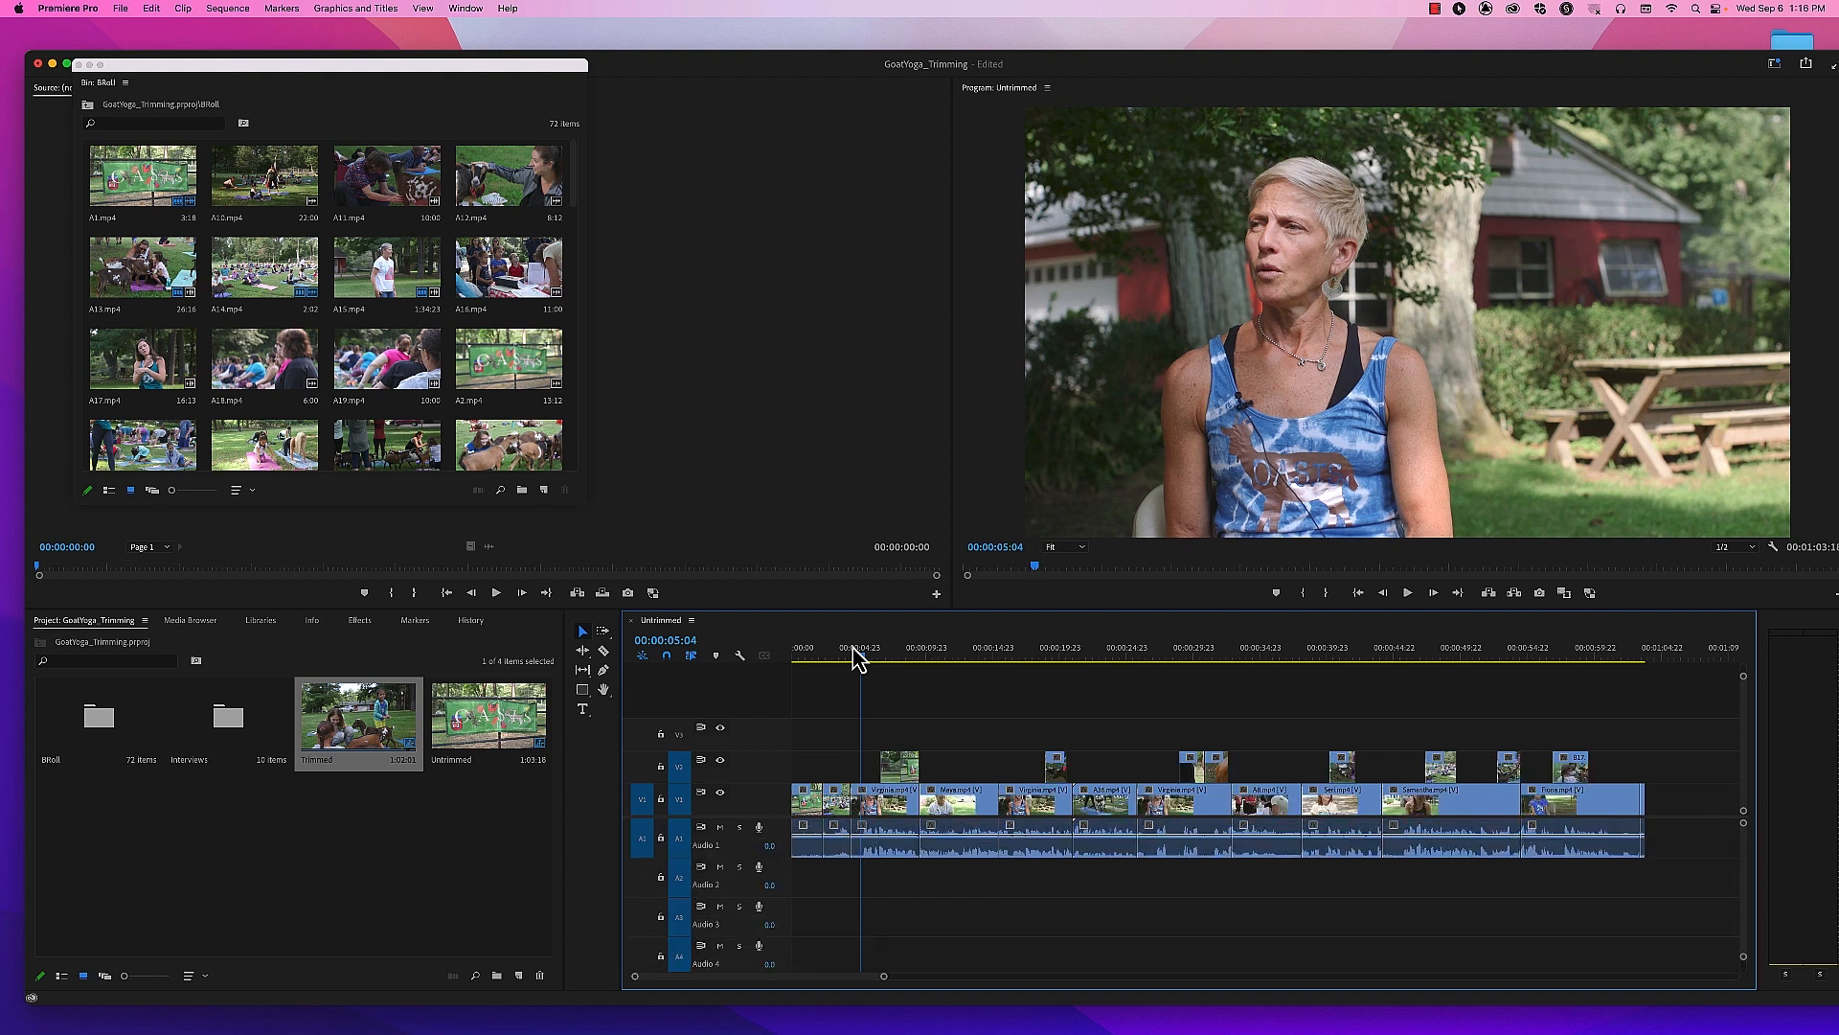
key("alt+super+equal")
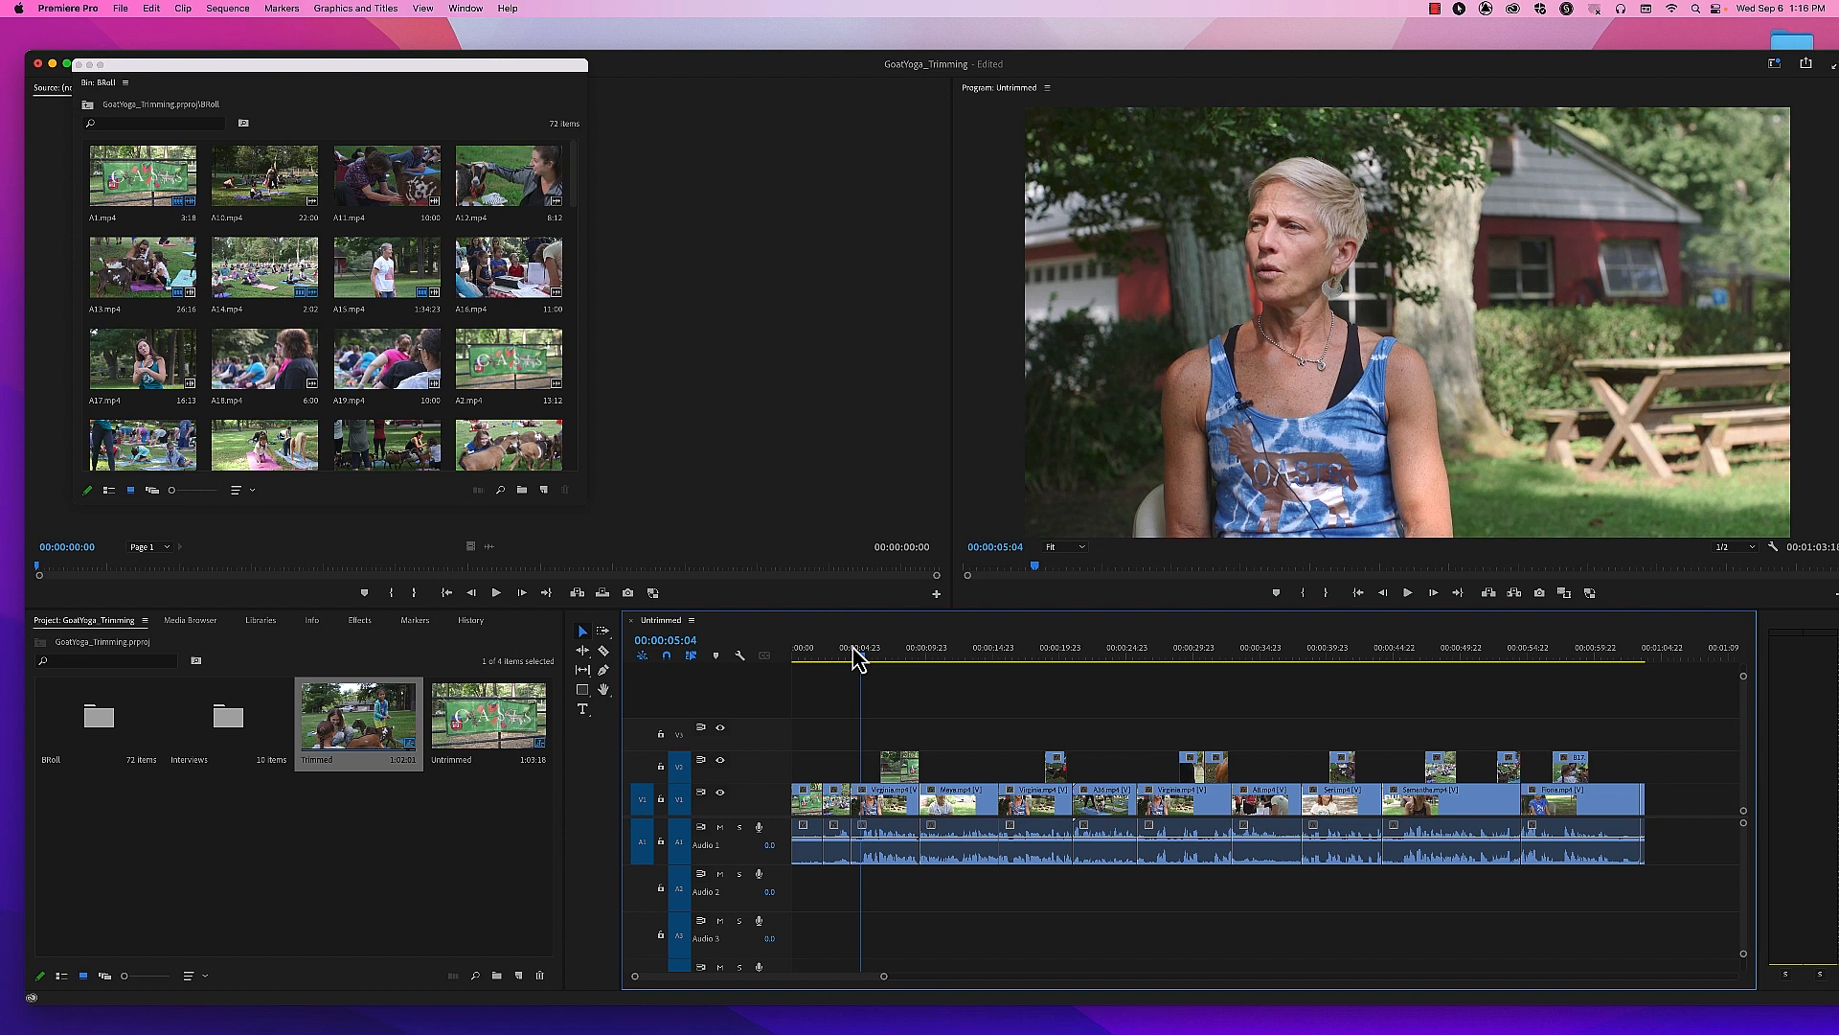
key("super+minus")
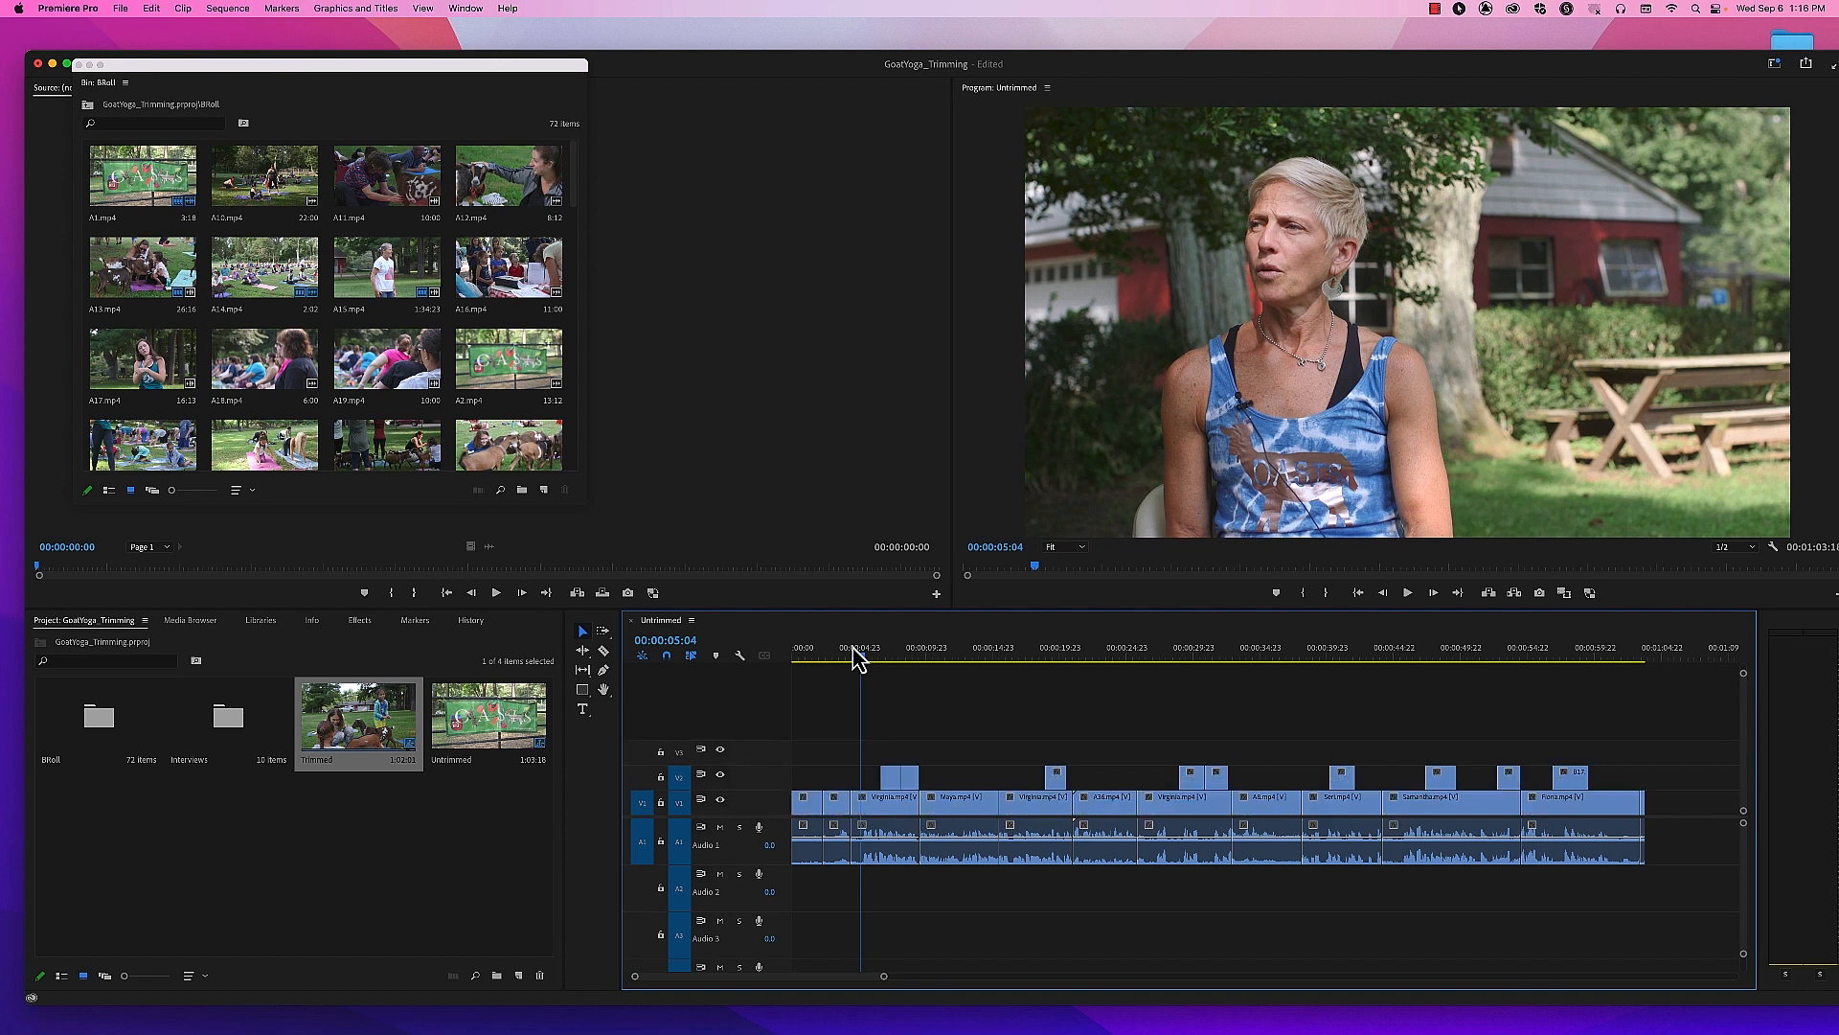
Step: Raise and lower the video tracks' height by one increment, and the audio tracks' height by six increments each way
key("super+equal")
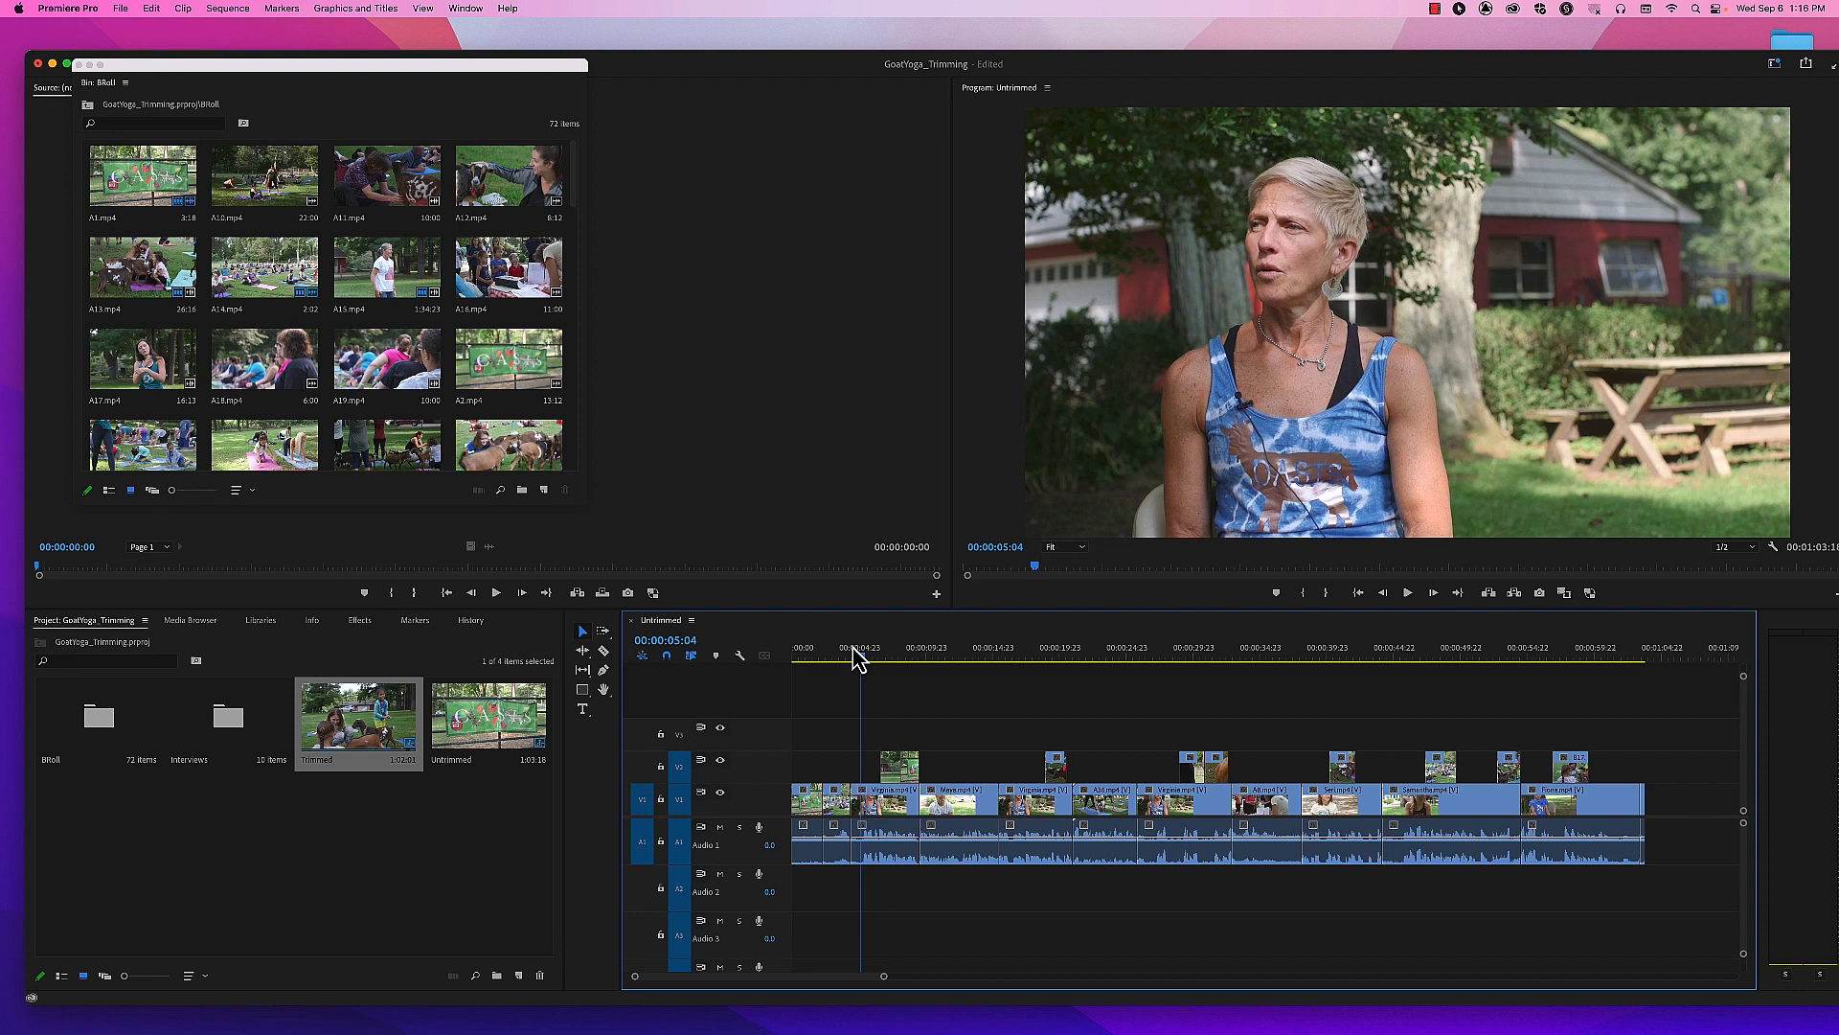
key("super+minus")
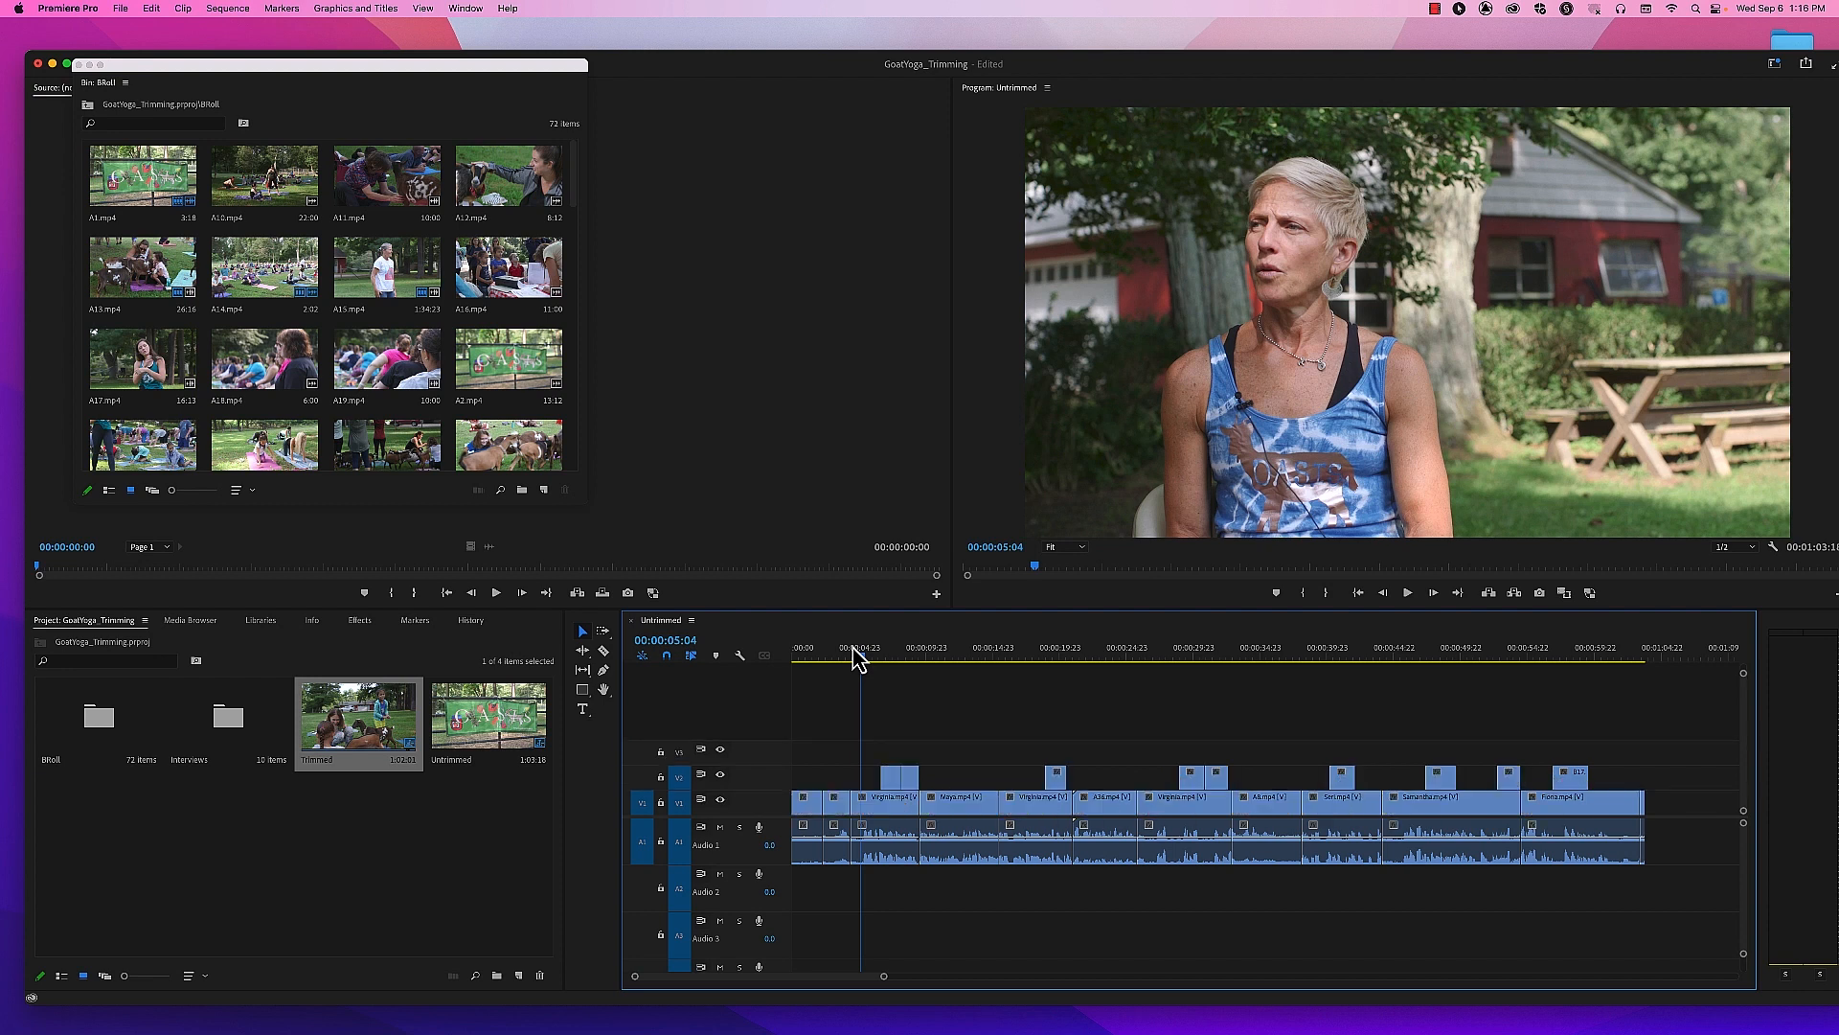
key("alt+equal")
key("alt+equal")
key("alt+equal")
key("alt+equal")
key("alt+equal")
key("alt+equal")
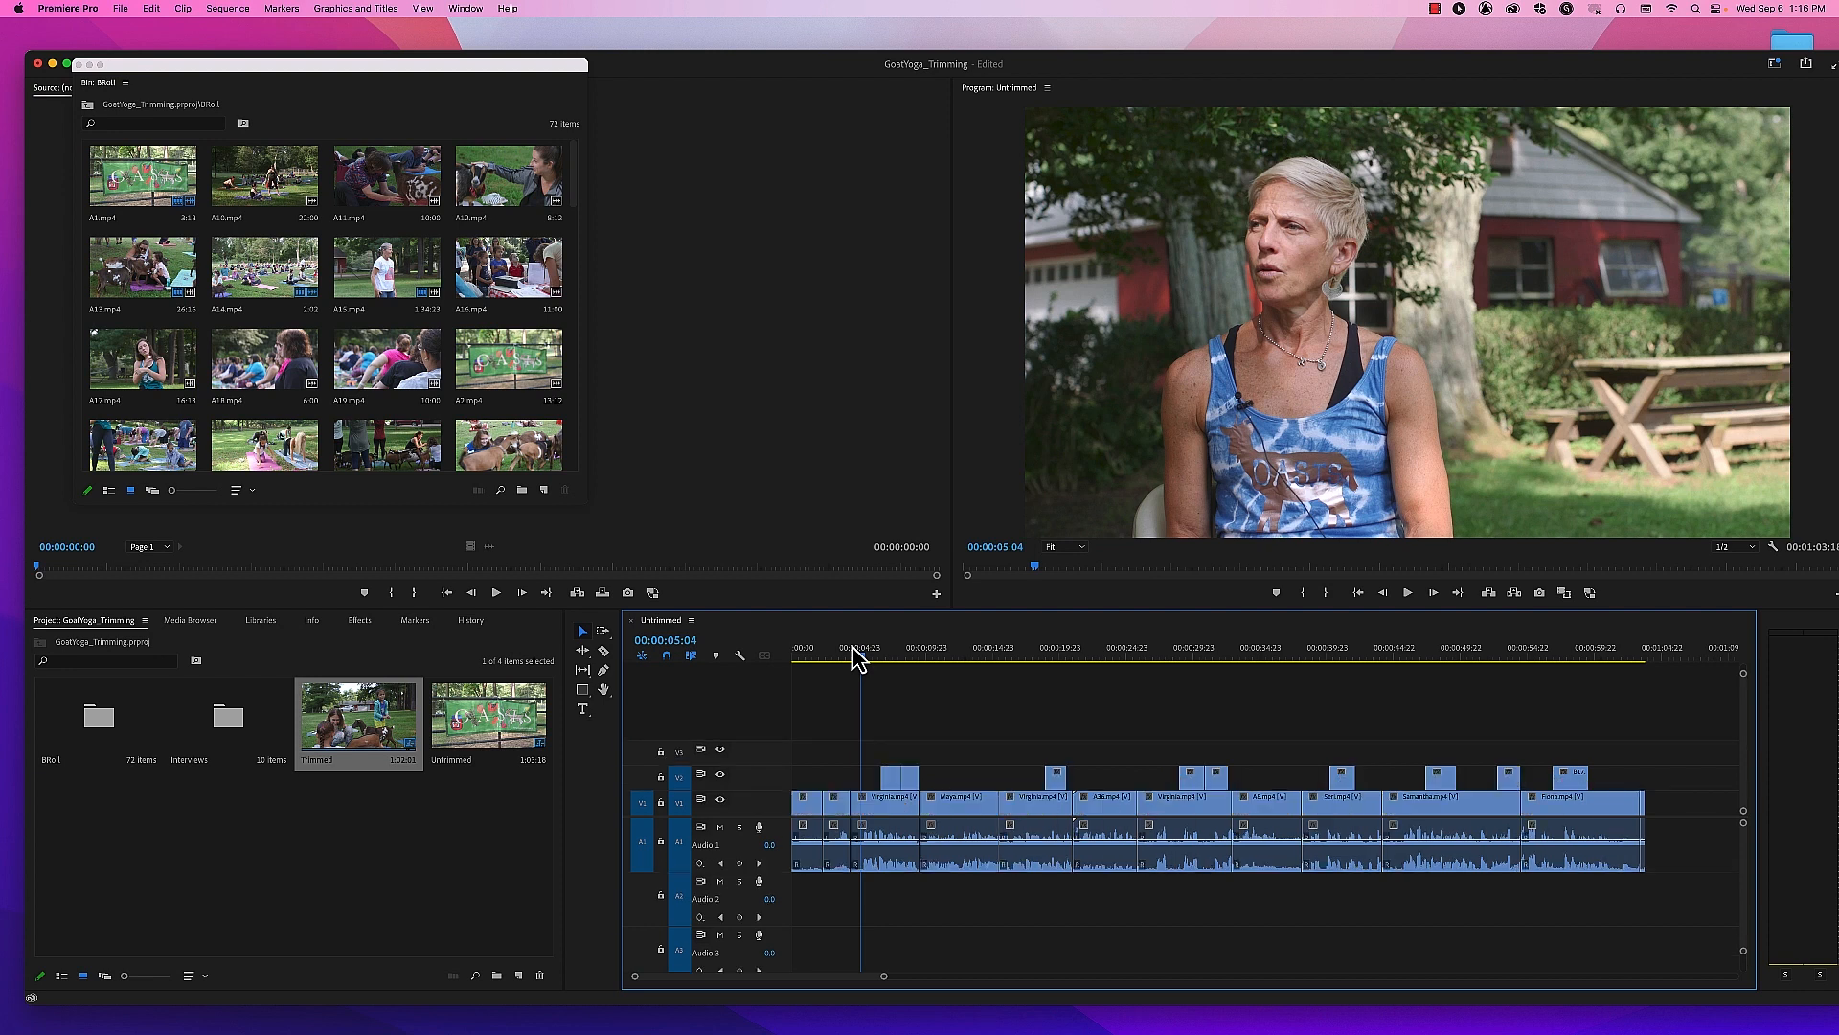
key("alt+minus")
key("alt+minus")
key("alt+minus")
key("alt+minus")
key("alt+minus")
key("alt+minus")
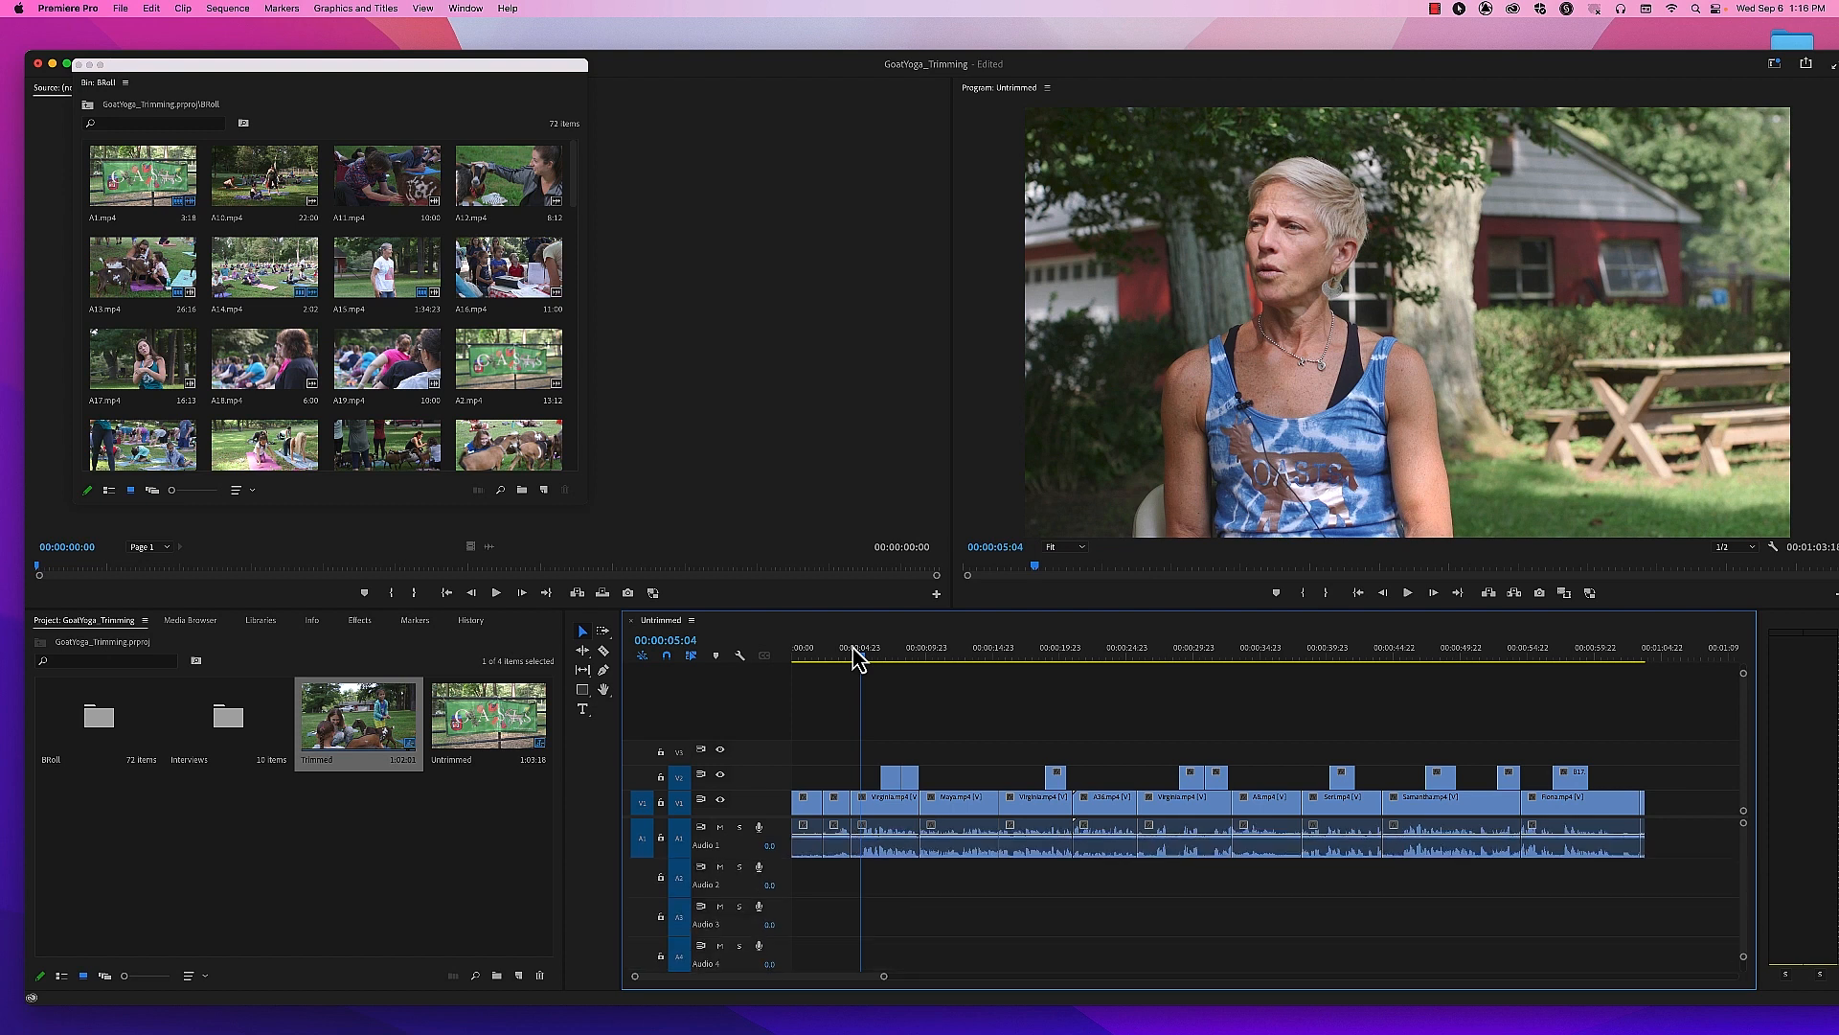
Step: Zoom the timeline in by four increments and return the playhead to the start of the Untrimmed sequence
key("equal")
key("equal")
key("equal")
key("equal")
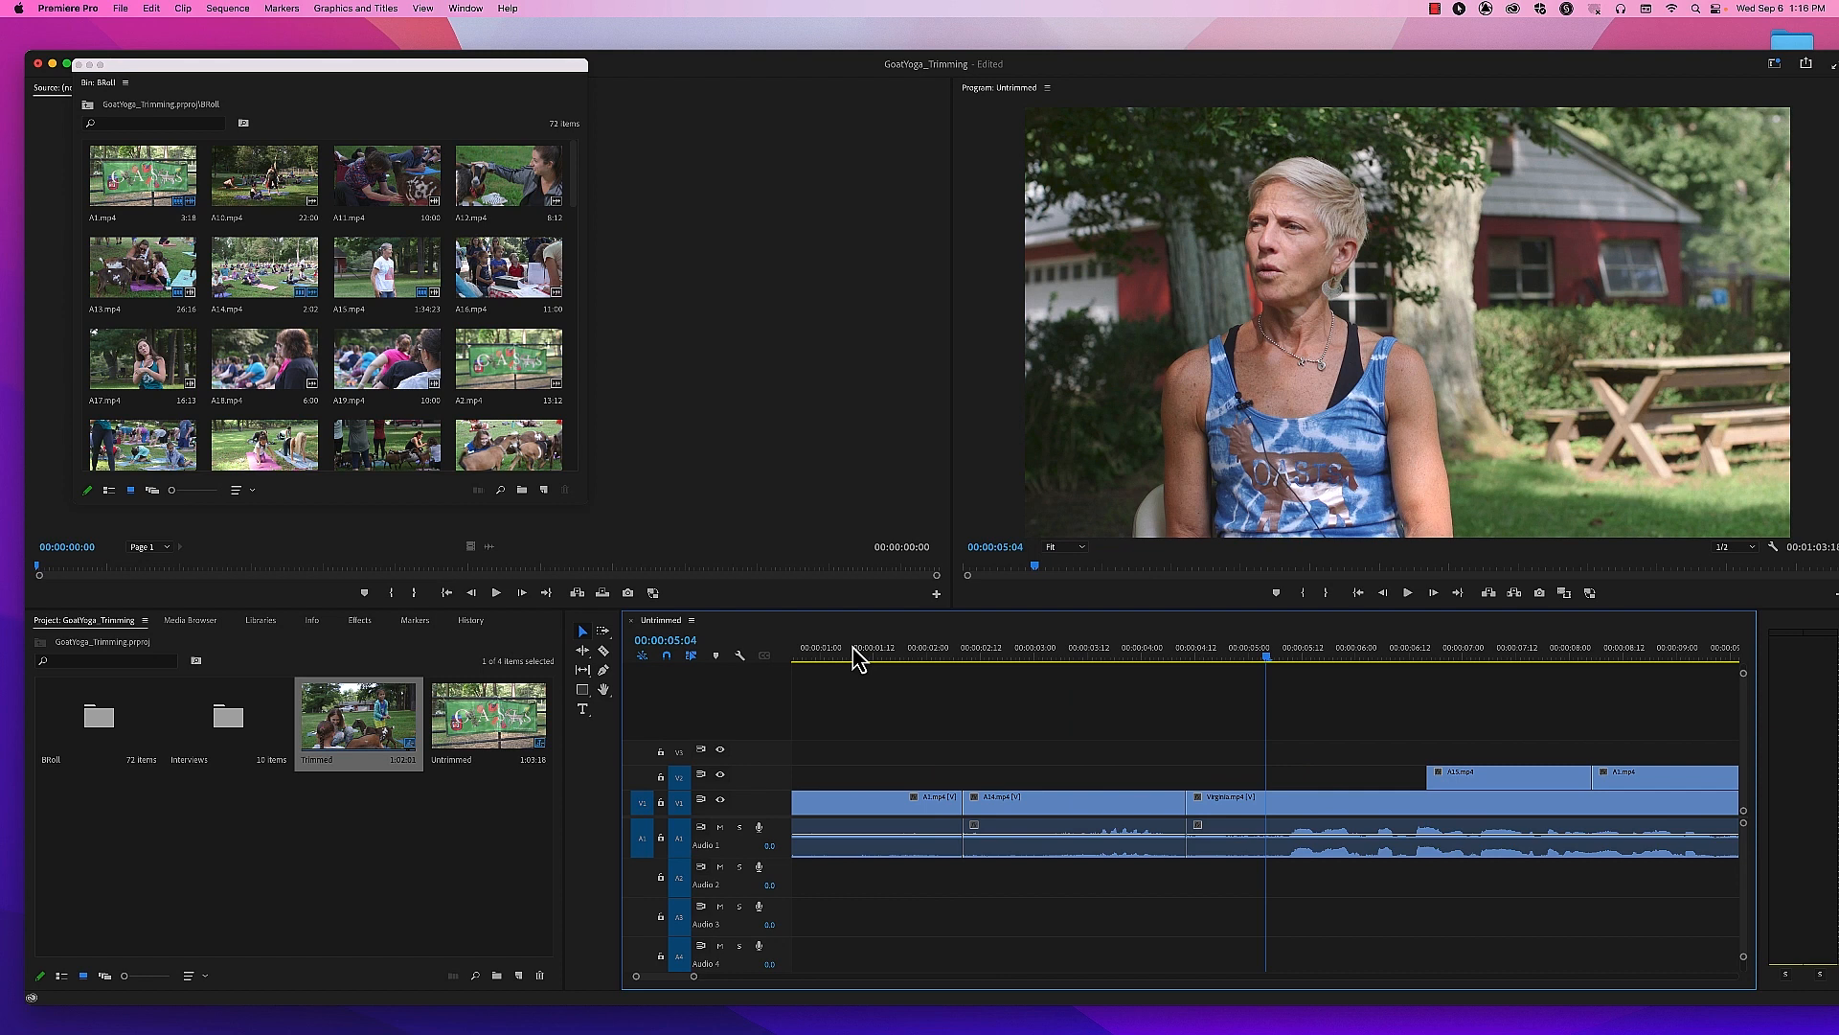
left_click_drag(942, 657, 748, 661)
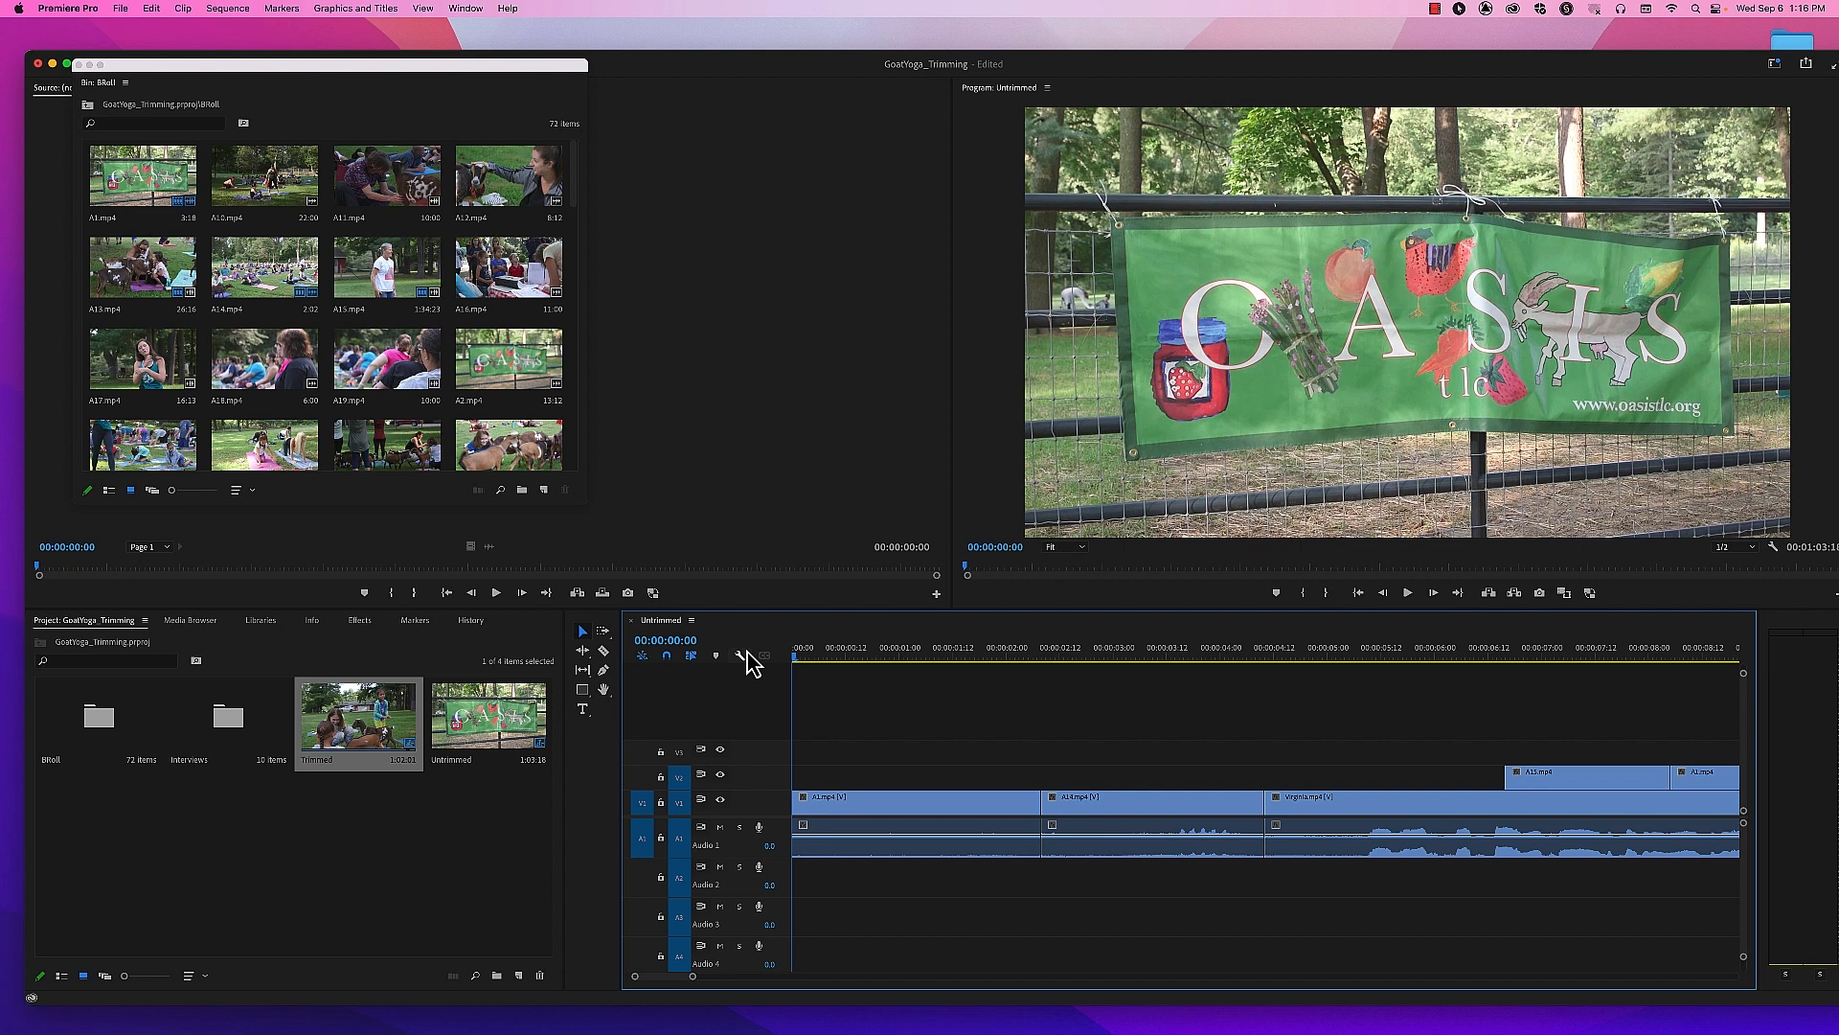
Step: Increase the audio tracks' height by two increments and reduce it again, and do the same by one increment for the video tracks
key("alt+=")
key("alt+=")
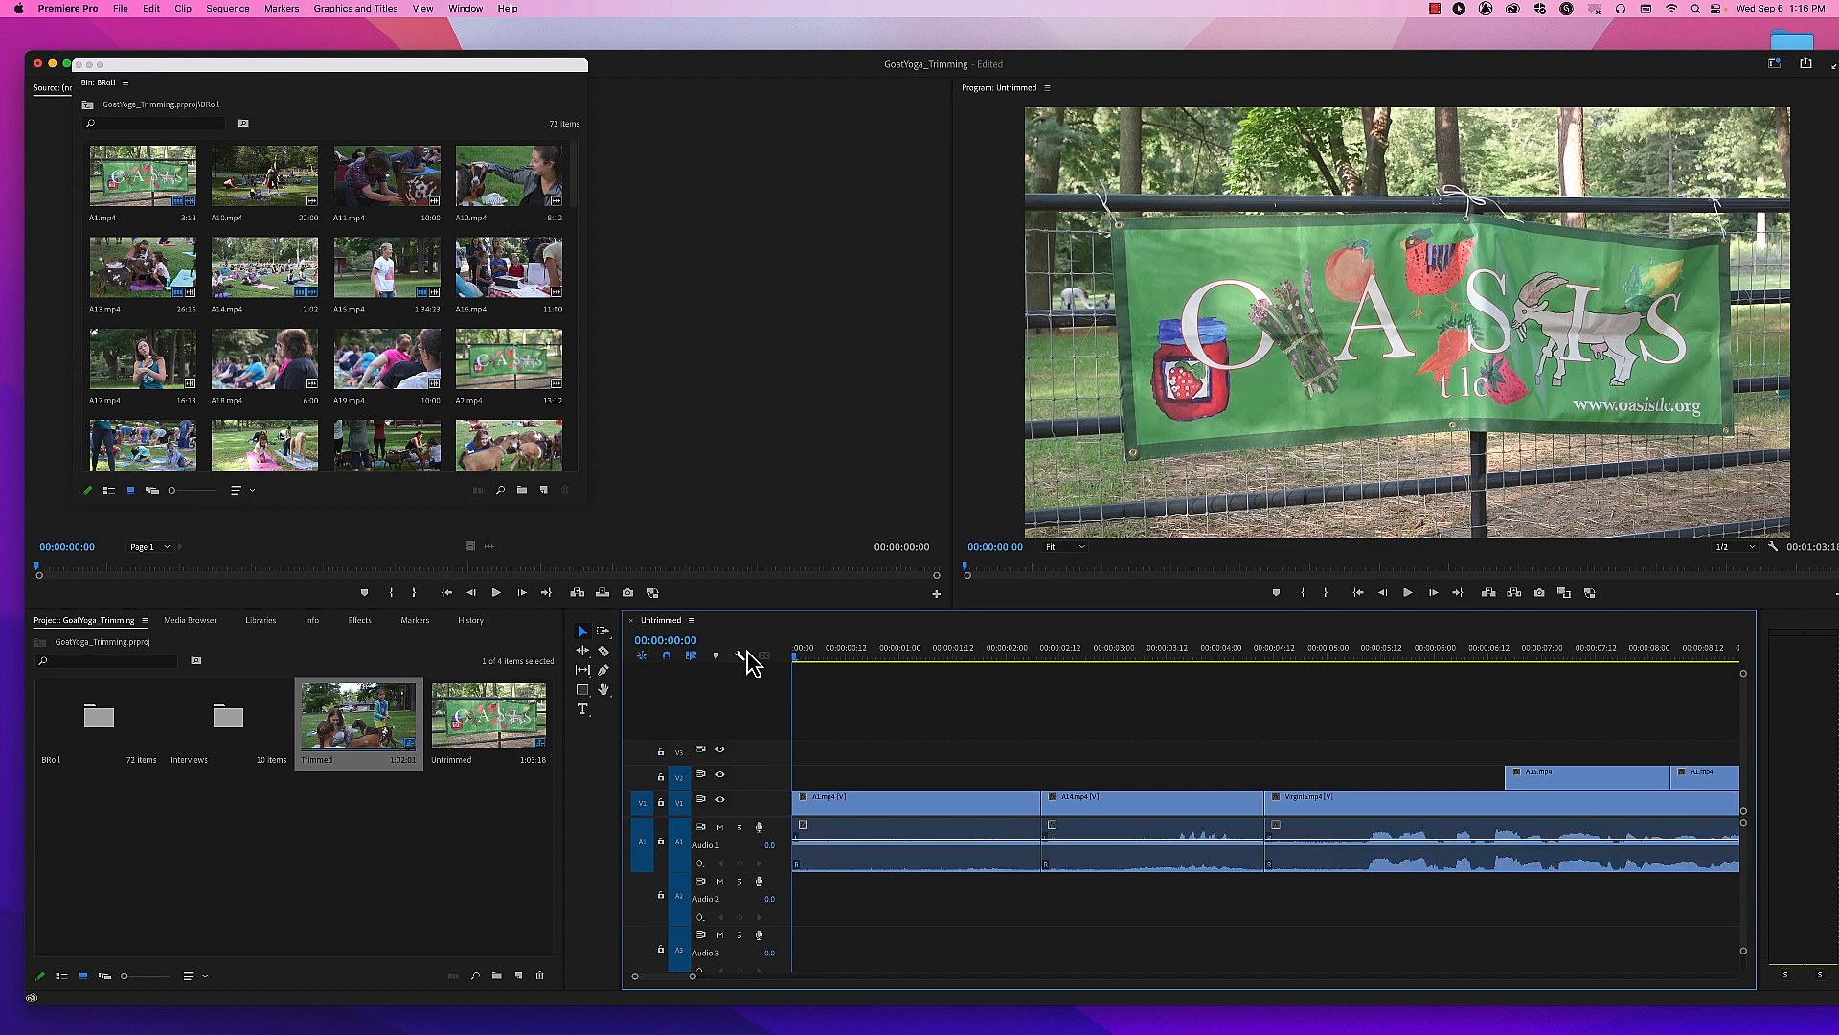
key("alt+minus")
key("alt+minus")
key("super+=")
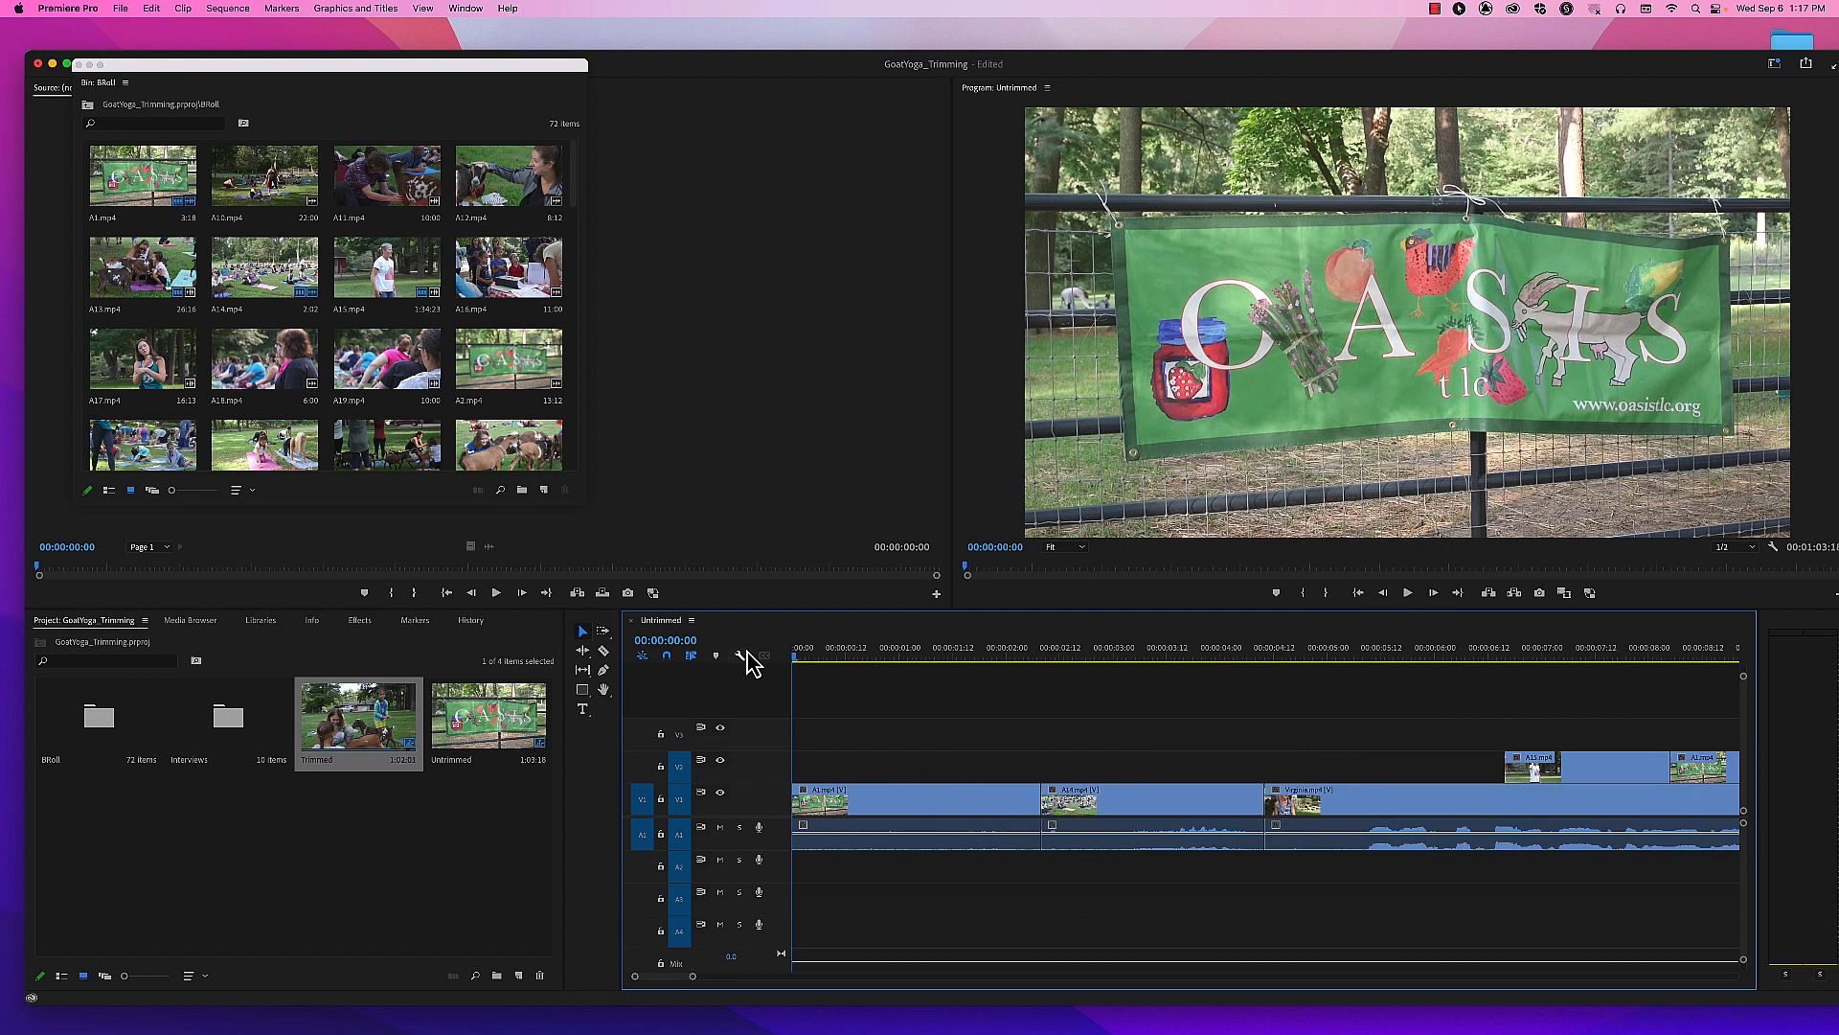
key("minus")
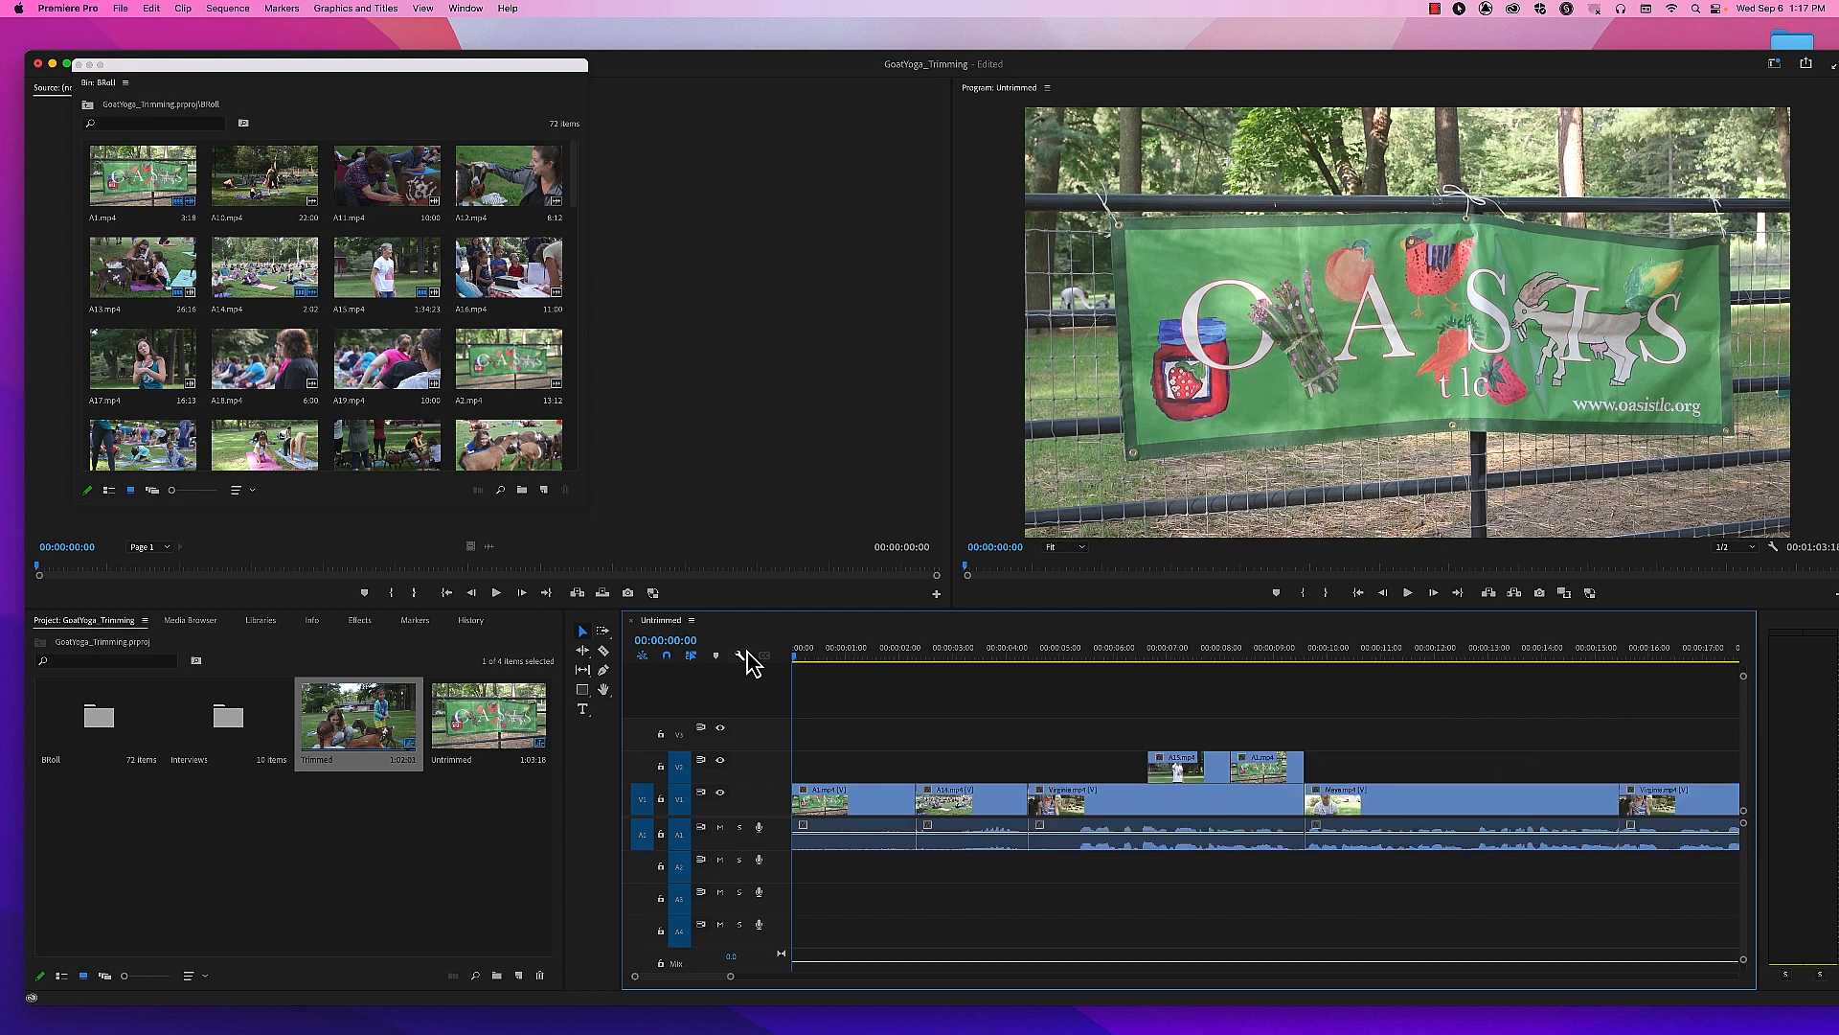
key("super+minus")
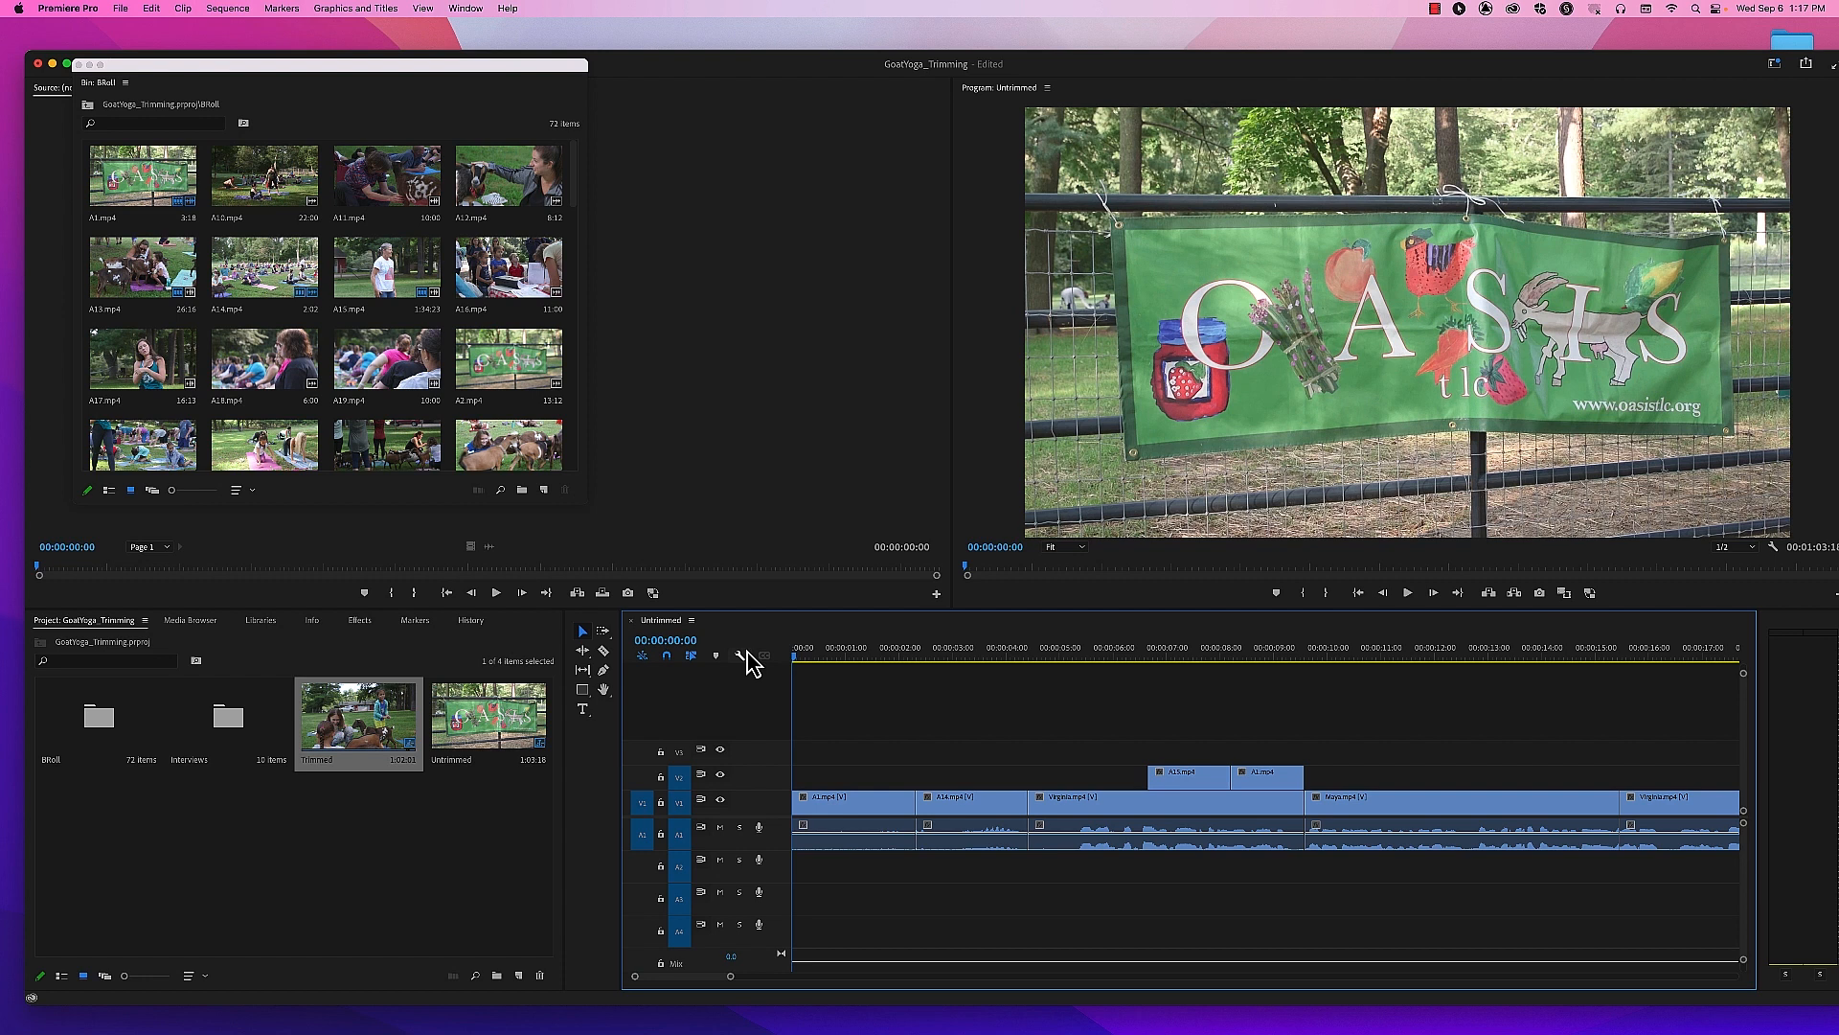
Step: Move the playhead to 00:00:07:12 and widen the Project panel until the editing tools form a single column
left_click_drag(896, 661, 790, 654)
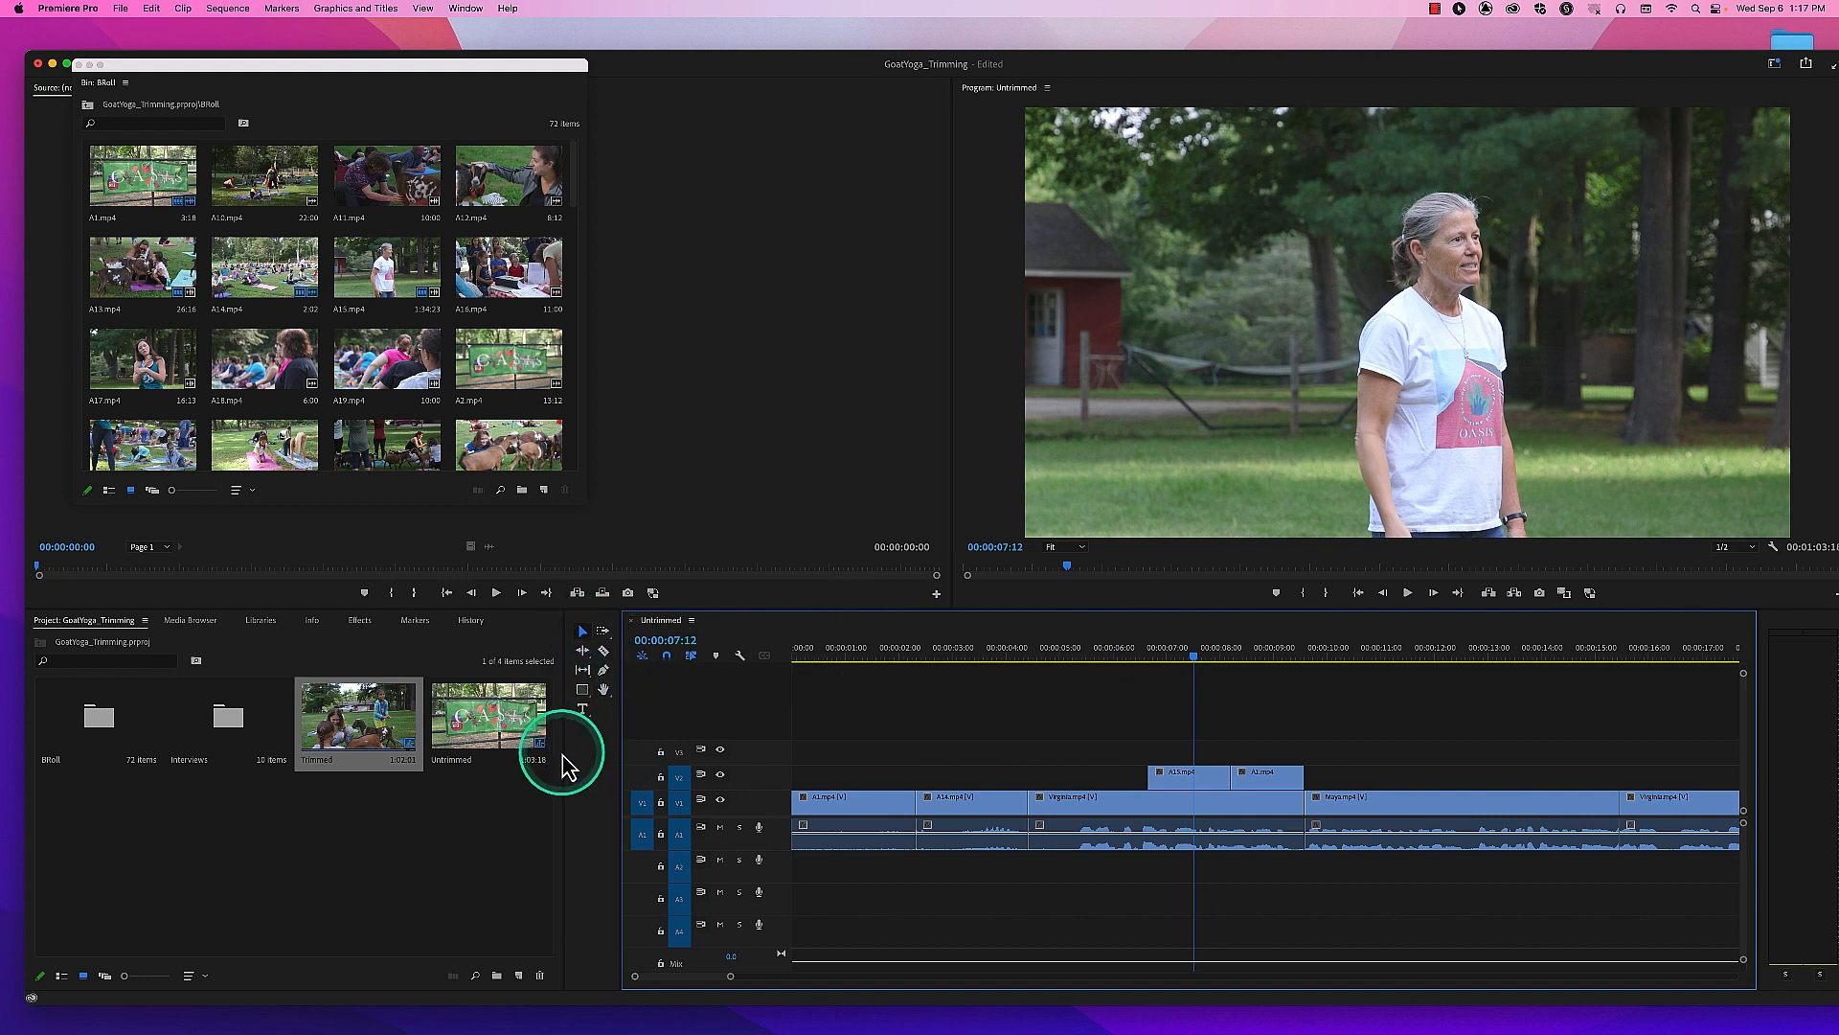
left_click_drag(563, 752, 613, 767)
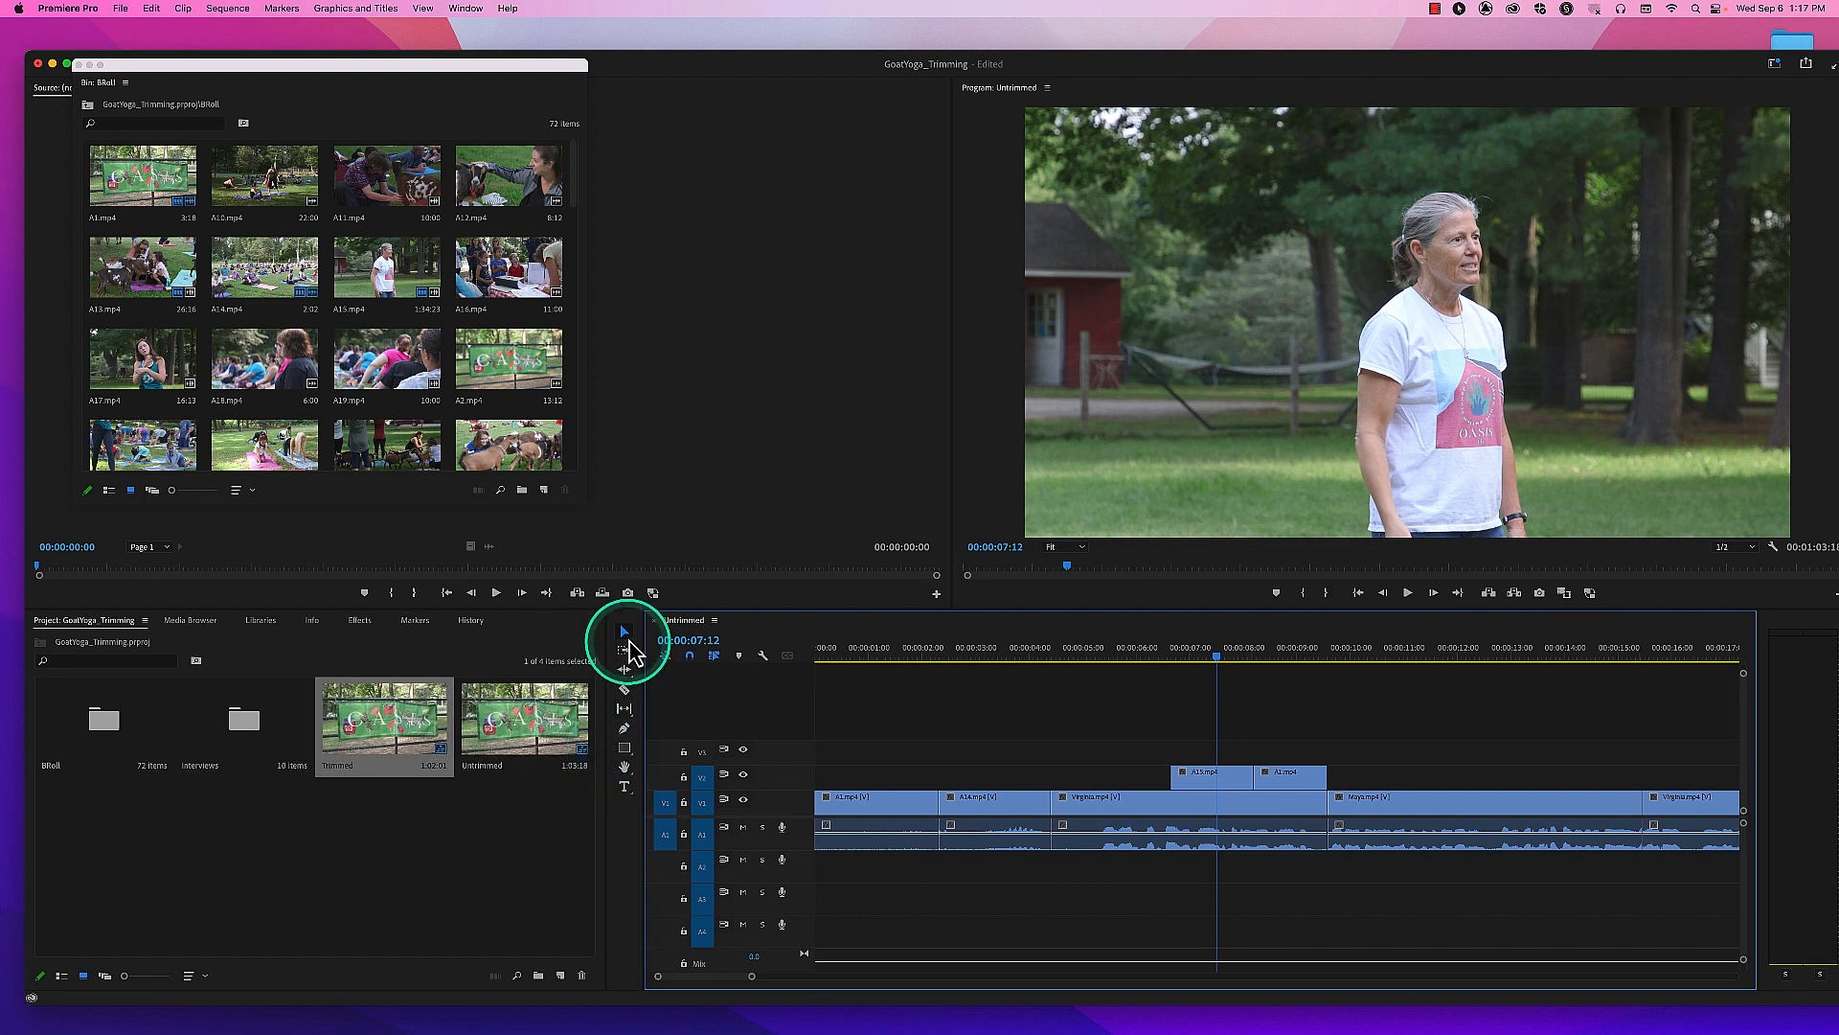
Step: With the Selection tool, select the start of the first Virginia.mp4 clip as a ripple trim edit point
left_click(628, 649)
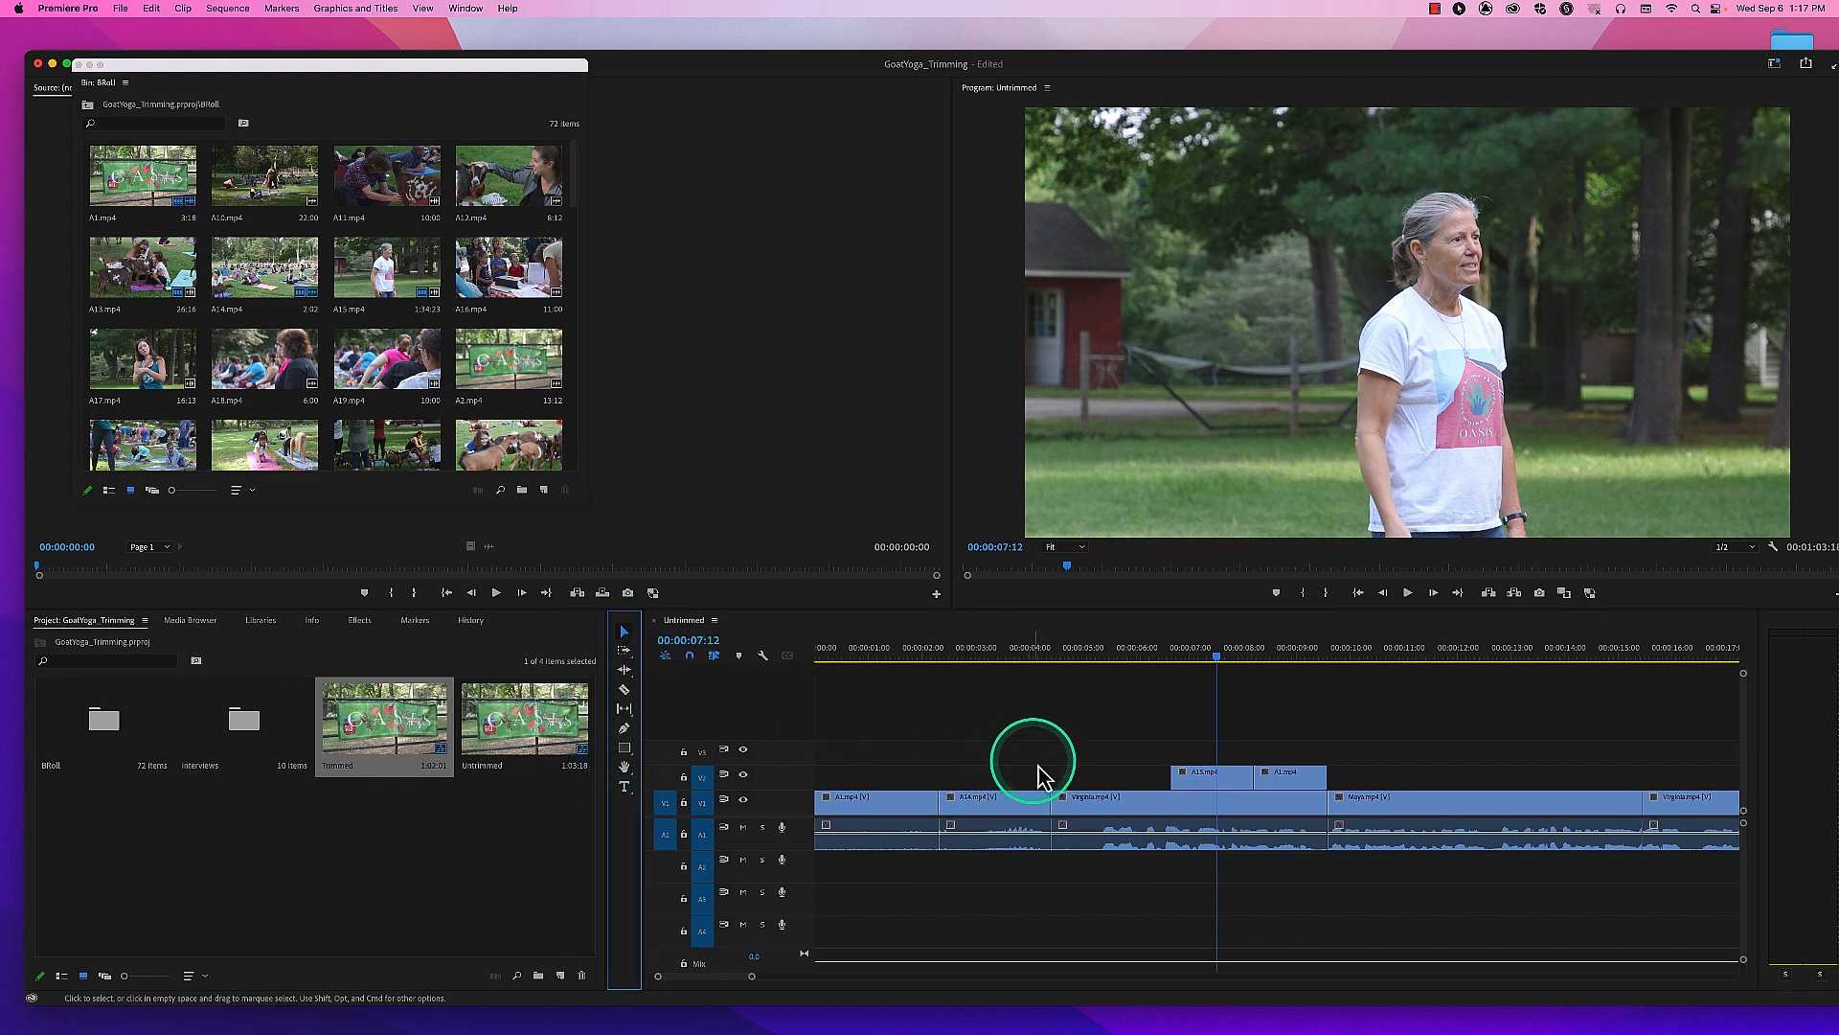
left_click(1160, 811)
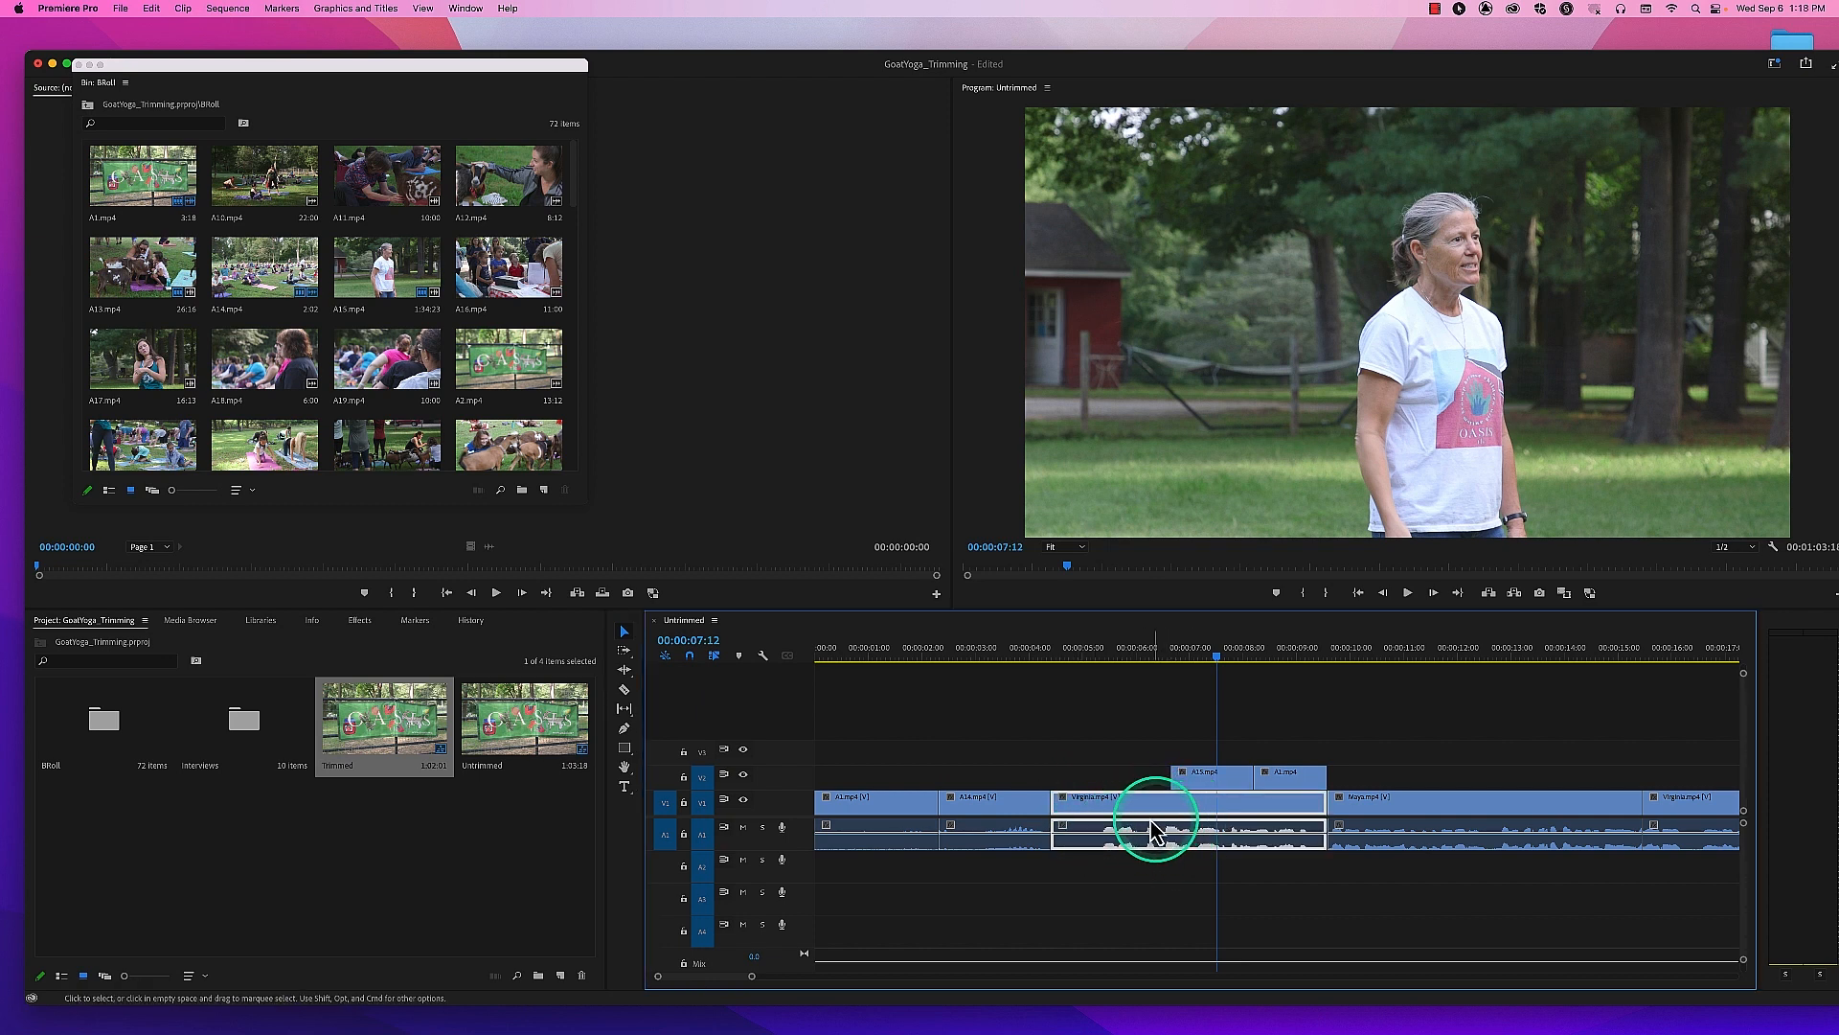
left_click(1110, 738)
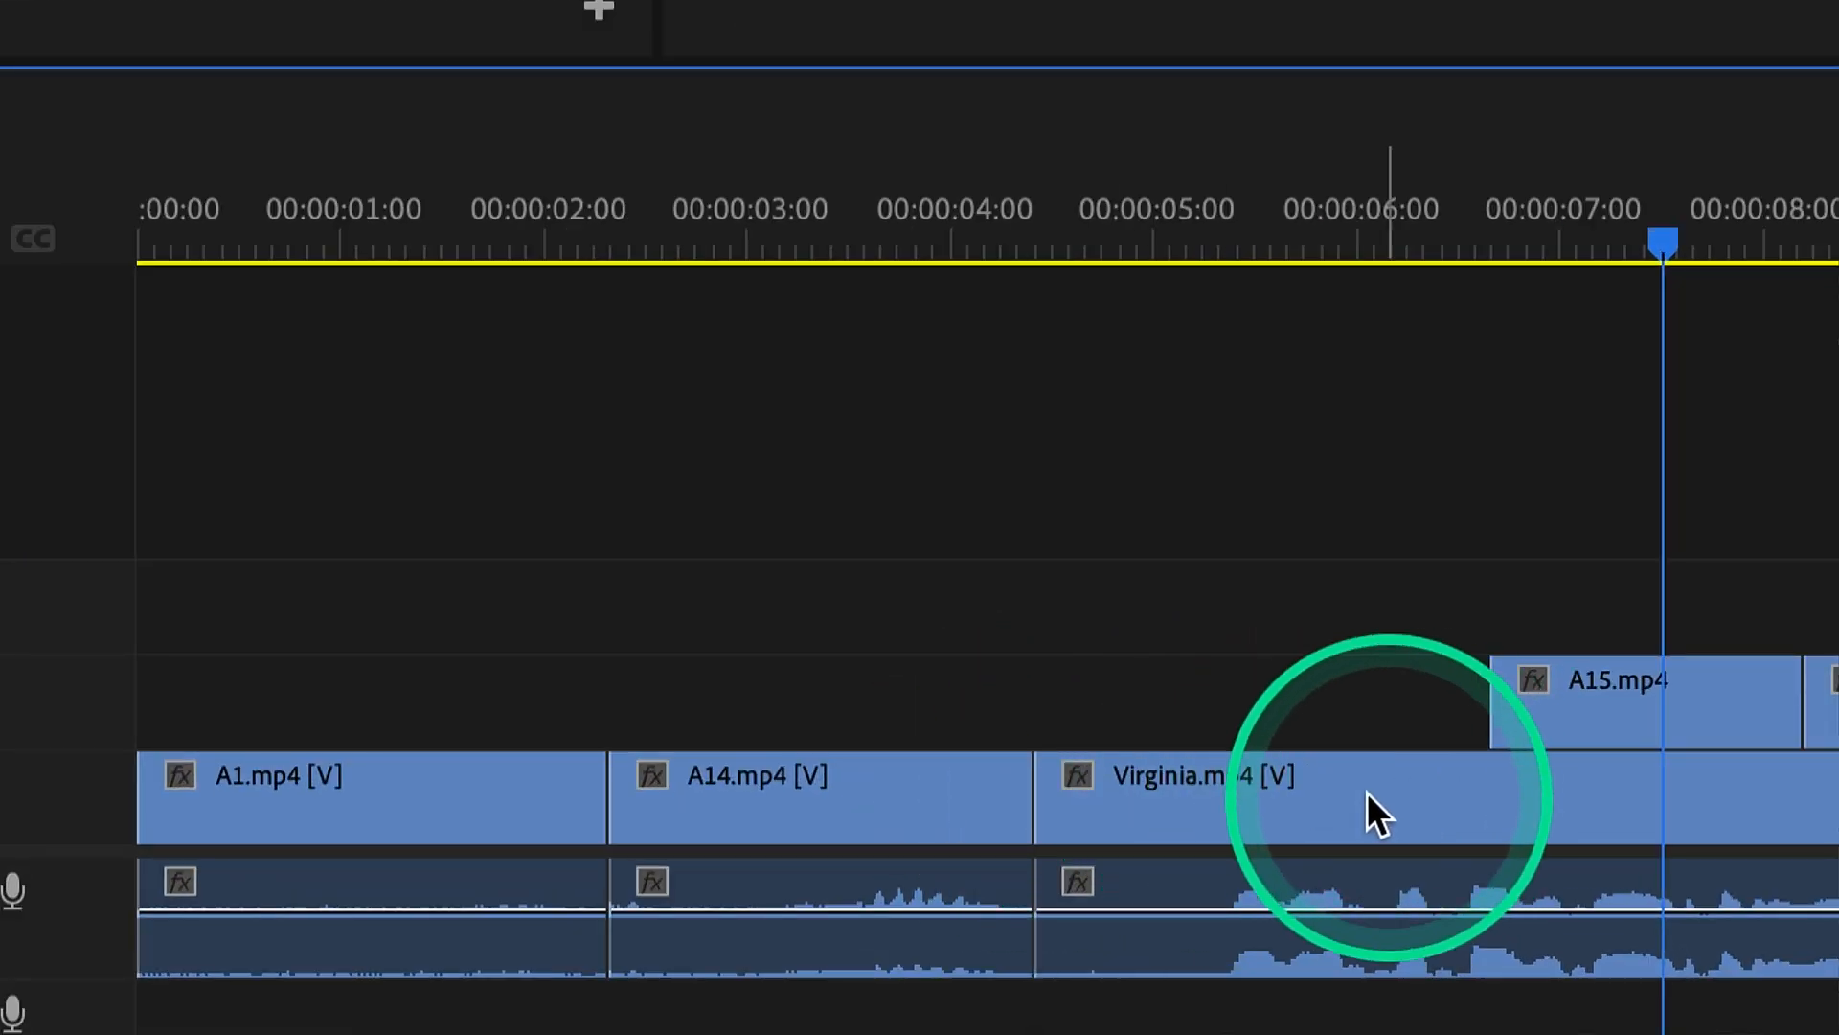
left_click(1062, 797)
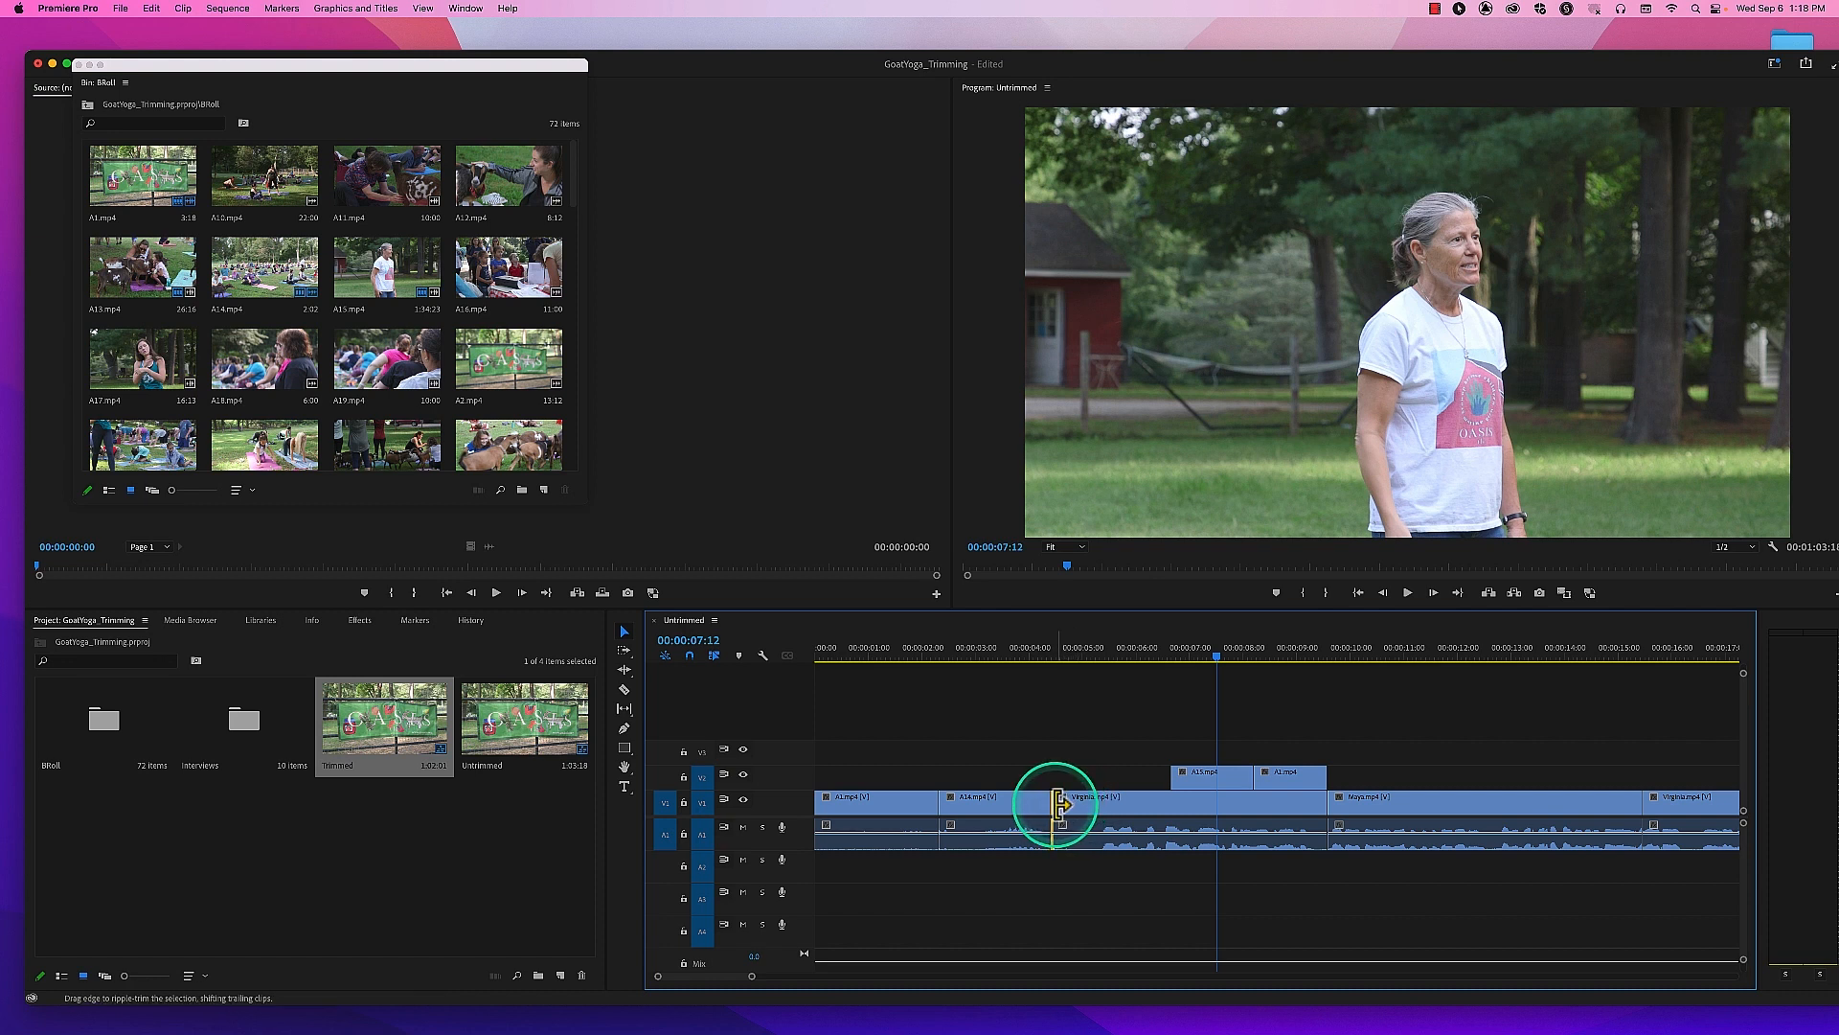
Step: Play the cut from A14.mp4 into Virginia.mp4 and ripple-trim about 20 frames off the start of the Virginia.mp4 clip
left_click_drag(1035, 647, 978, 663)
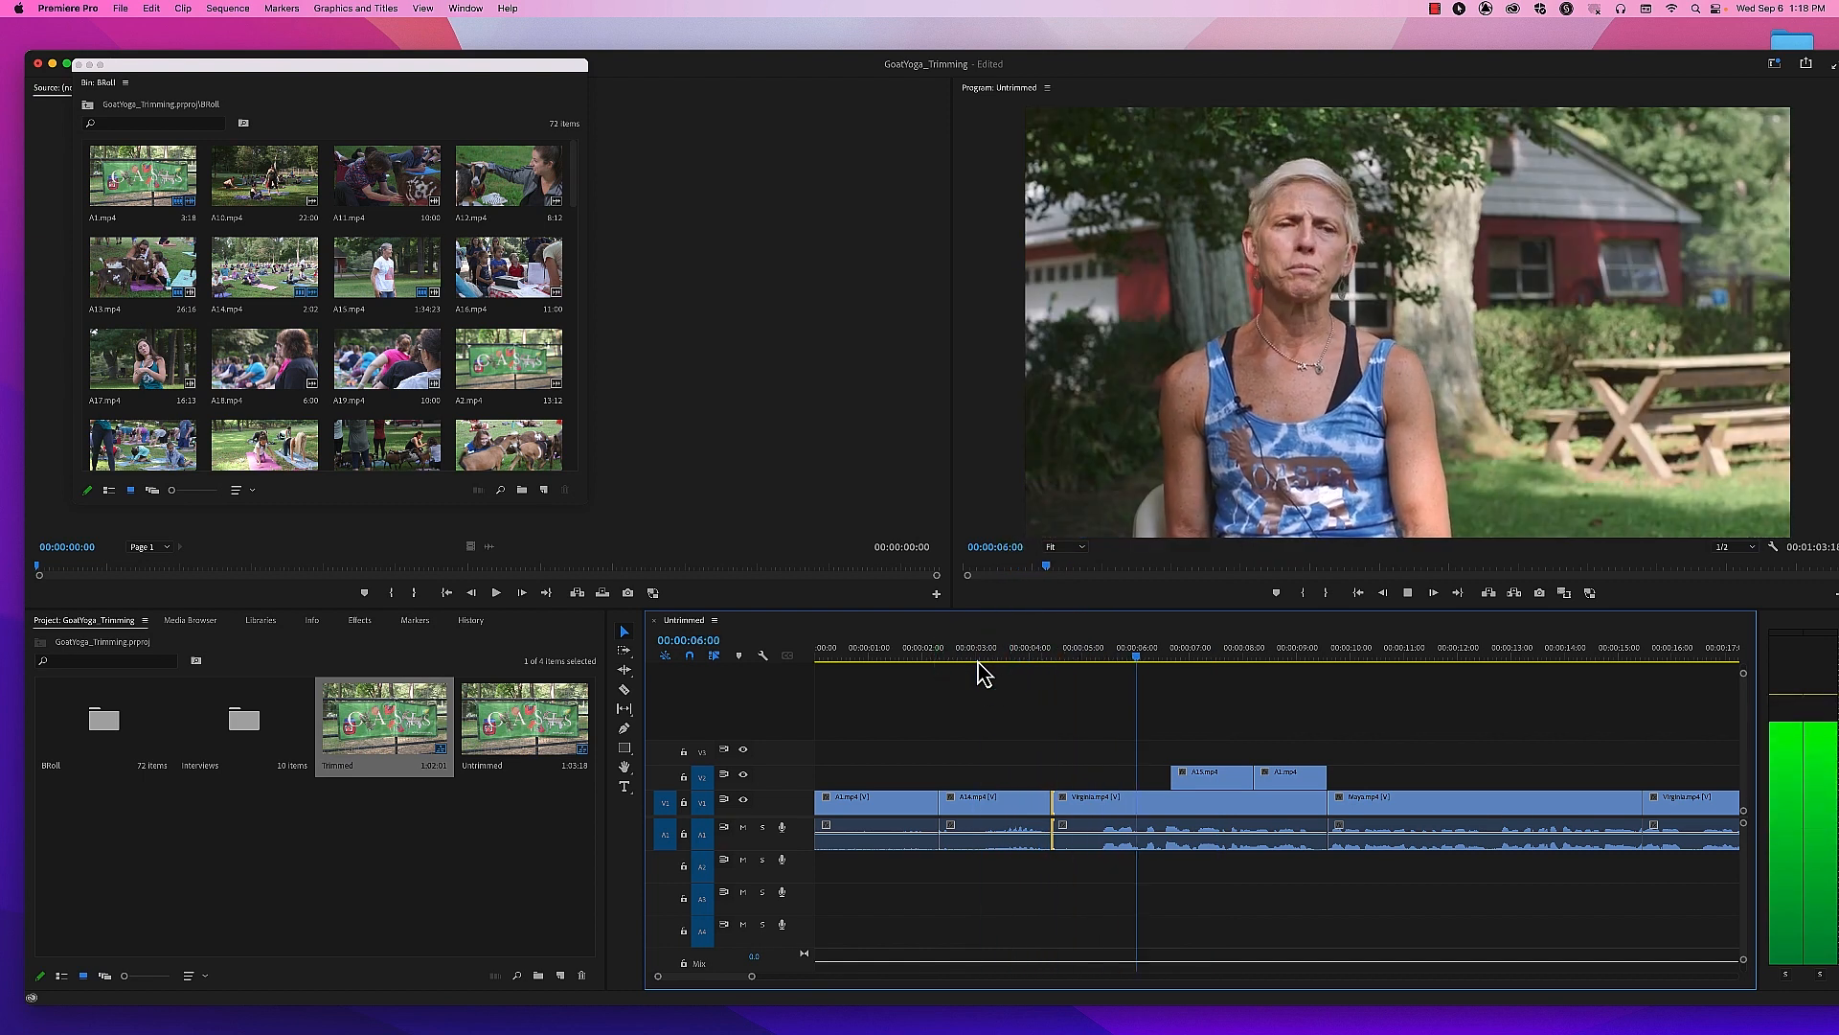
left_click(982, 657)
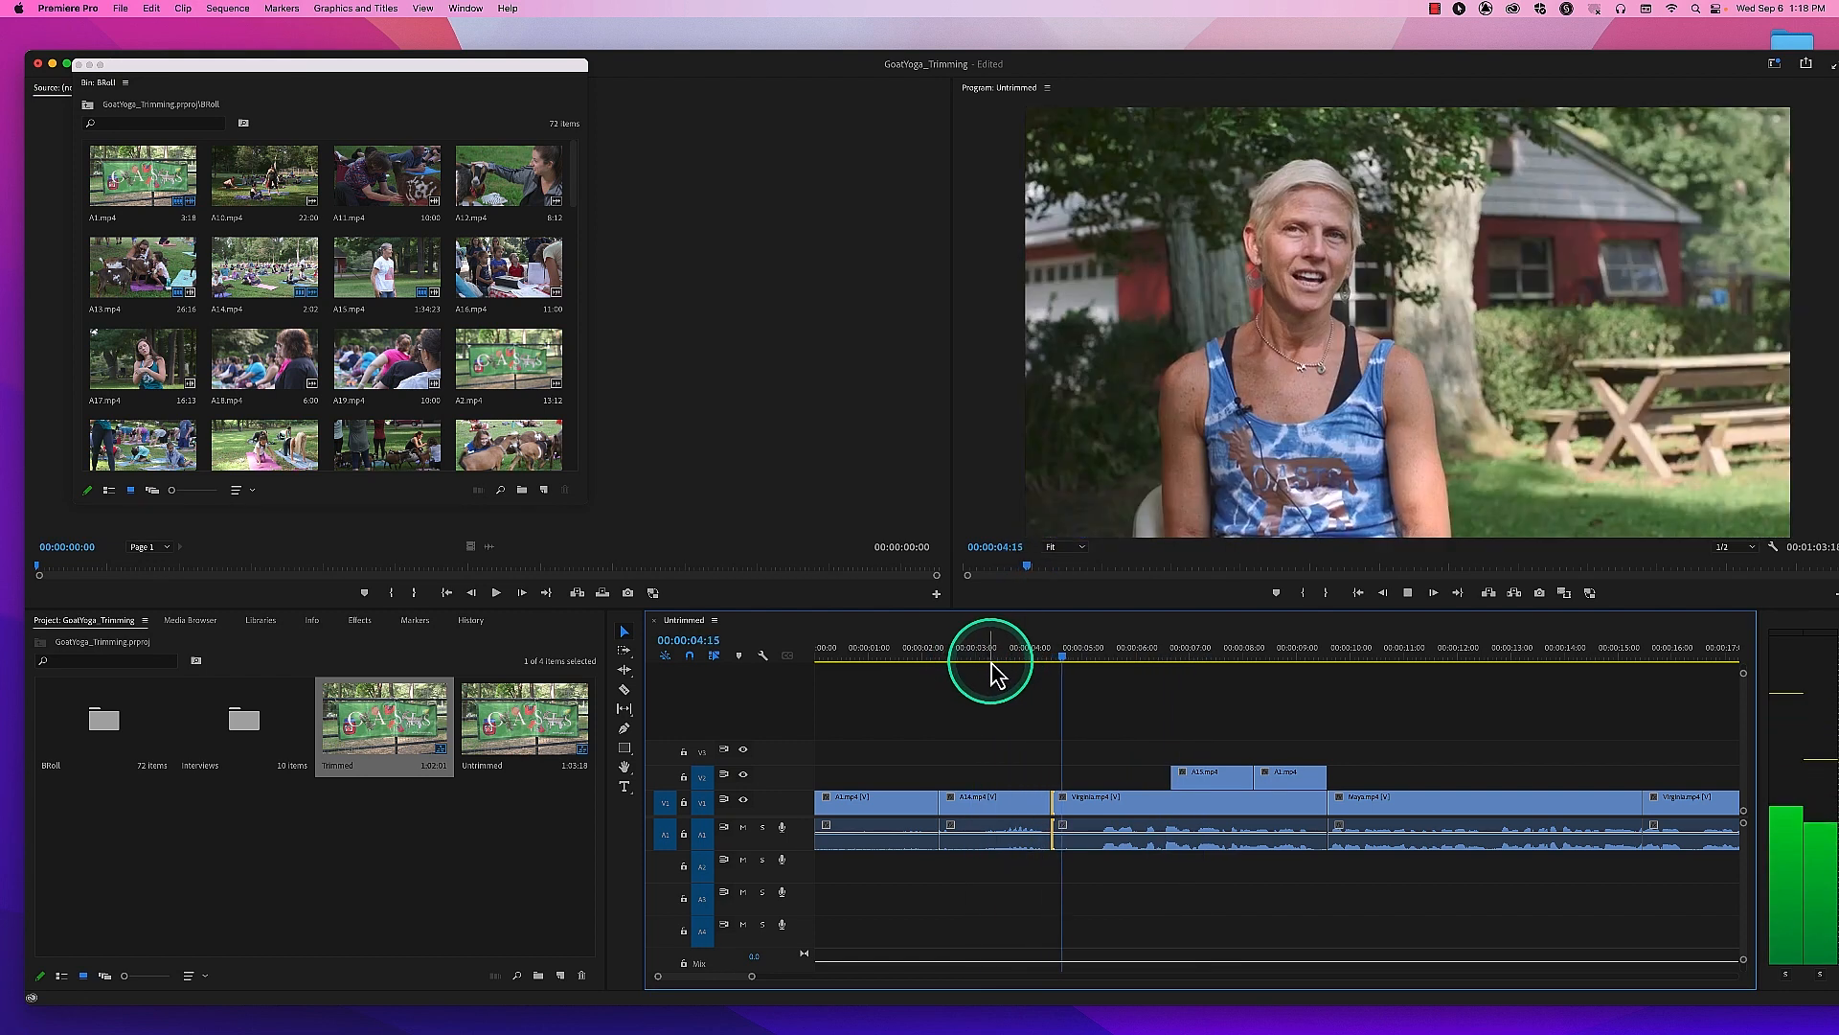
key("space")
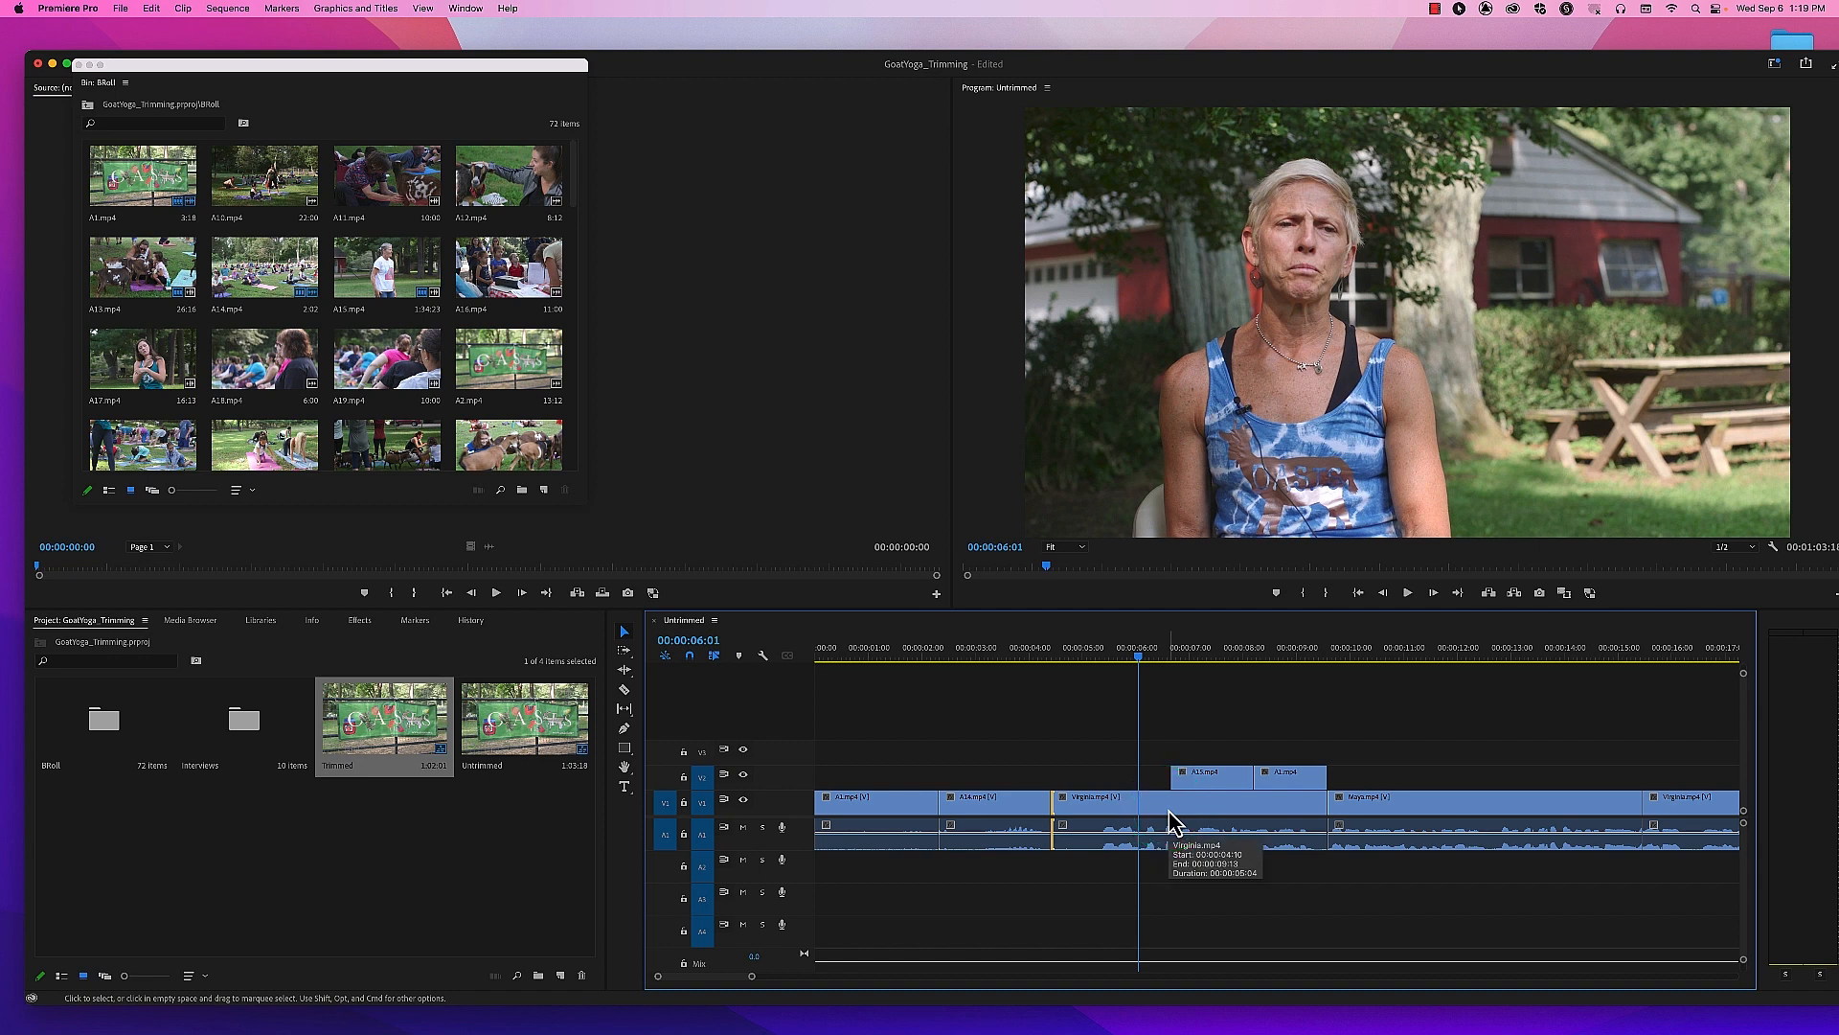
left_click_drag(1062, 805, 1110, 805)
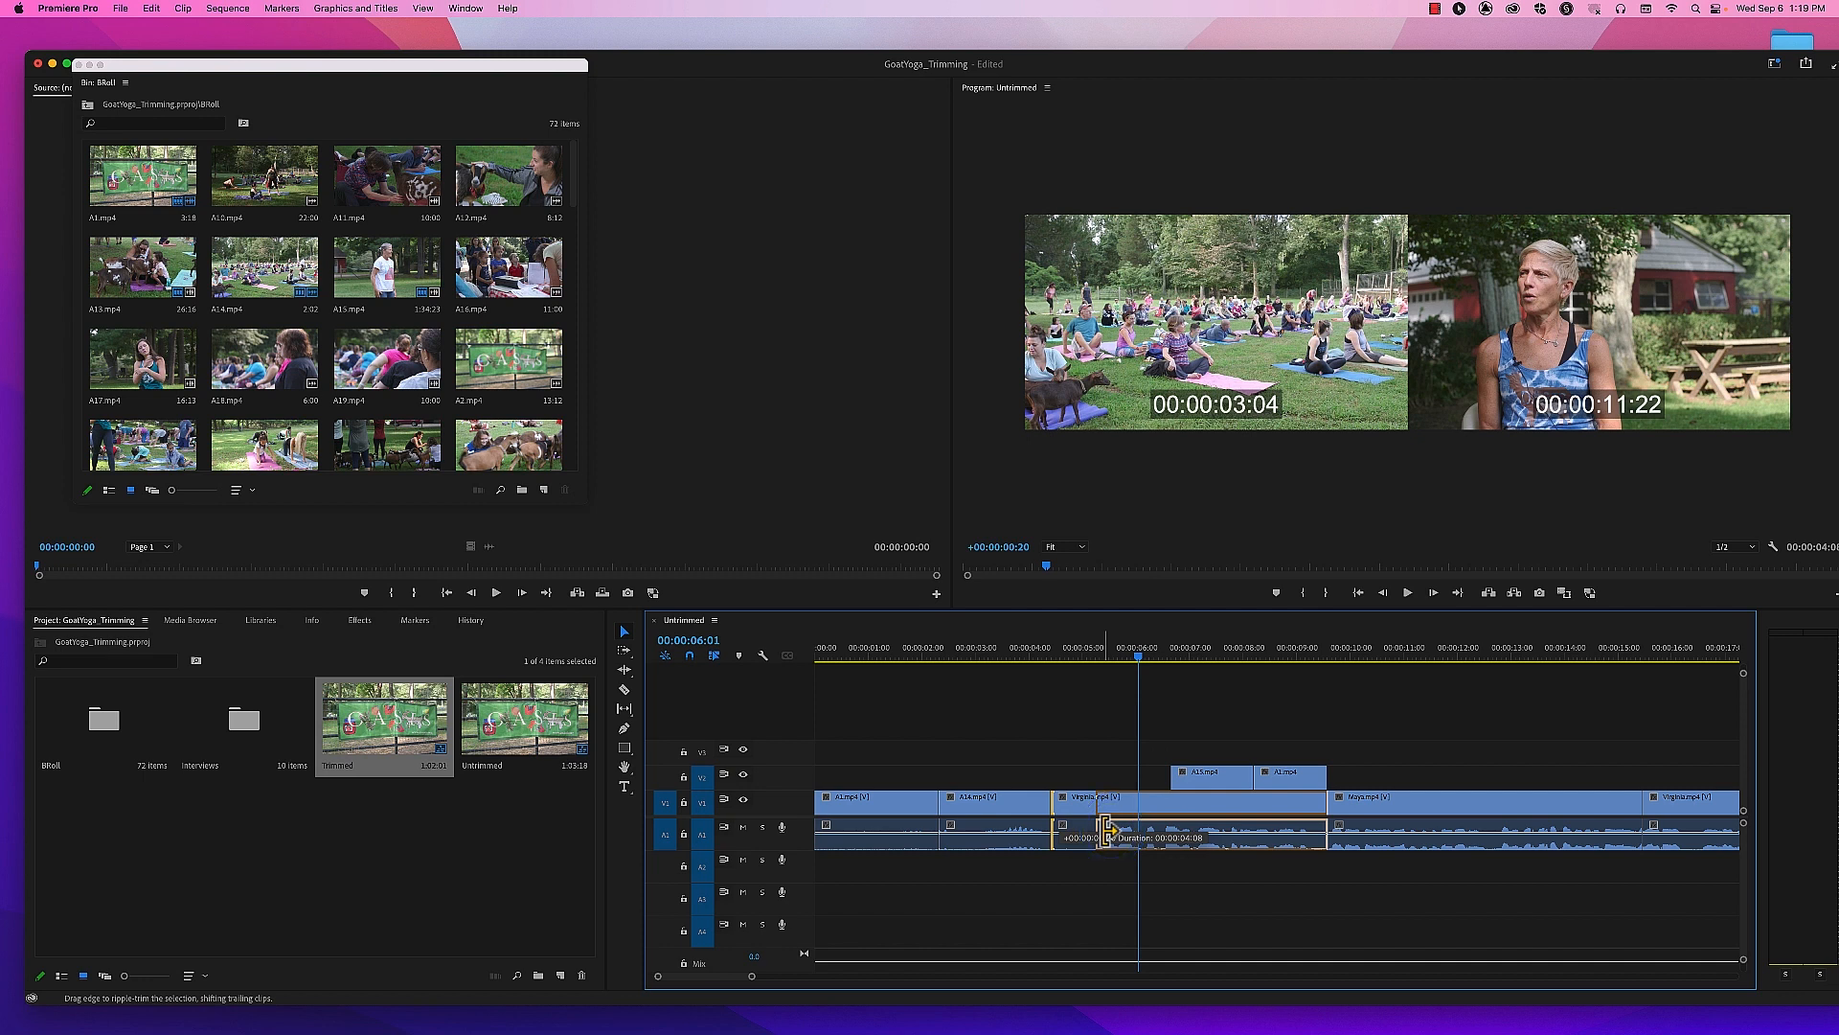
left_click_drag(1108, 831, 1102, 832)
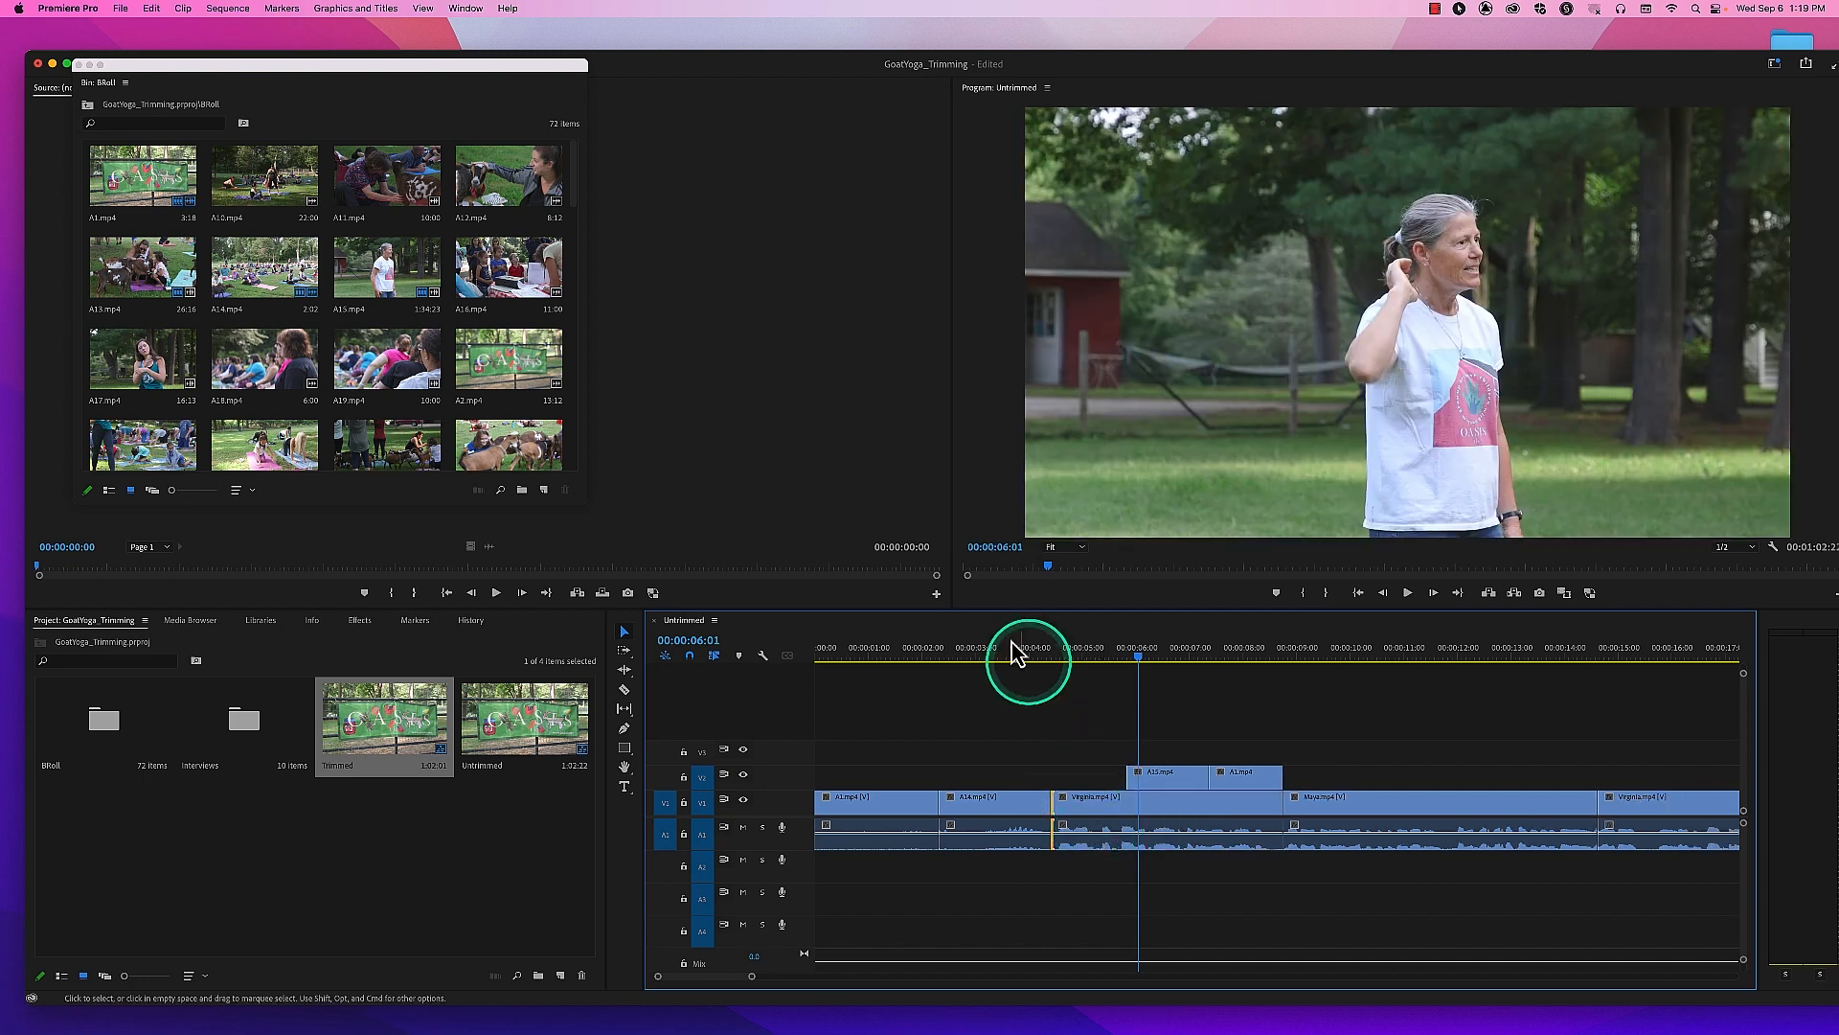
Step: Play the sequence twice from about 00:00:02:06 to review the shortened start of the Virginia.mp4 clip
left_click_drag(1018, 663, 938, 670)
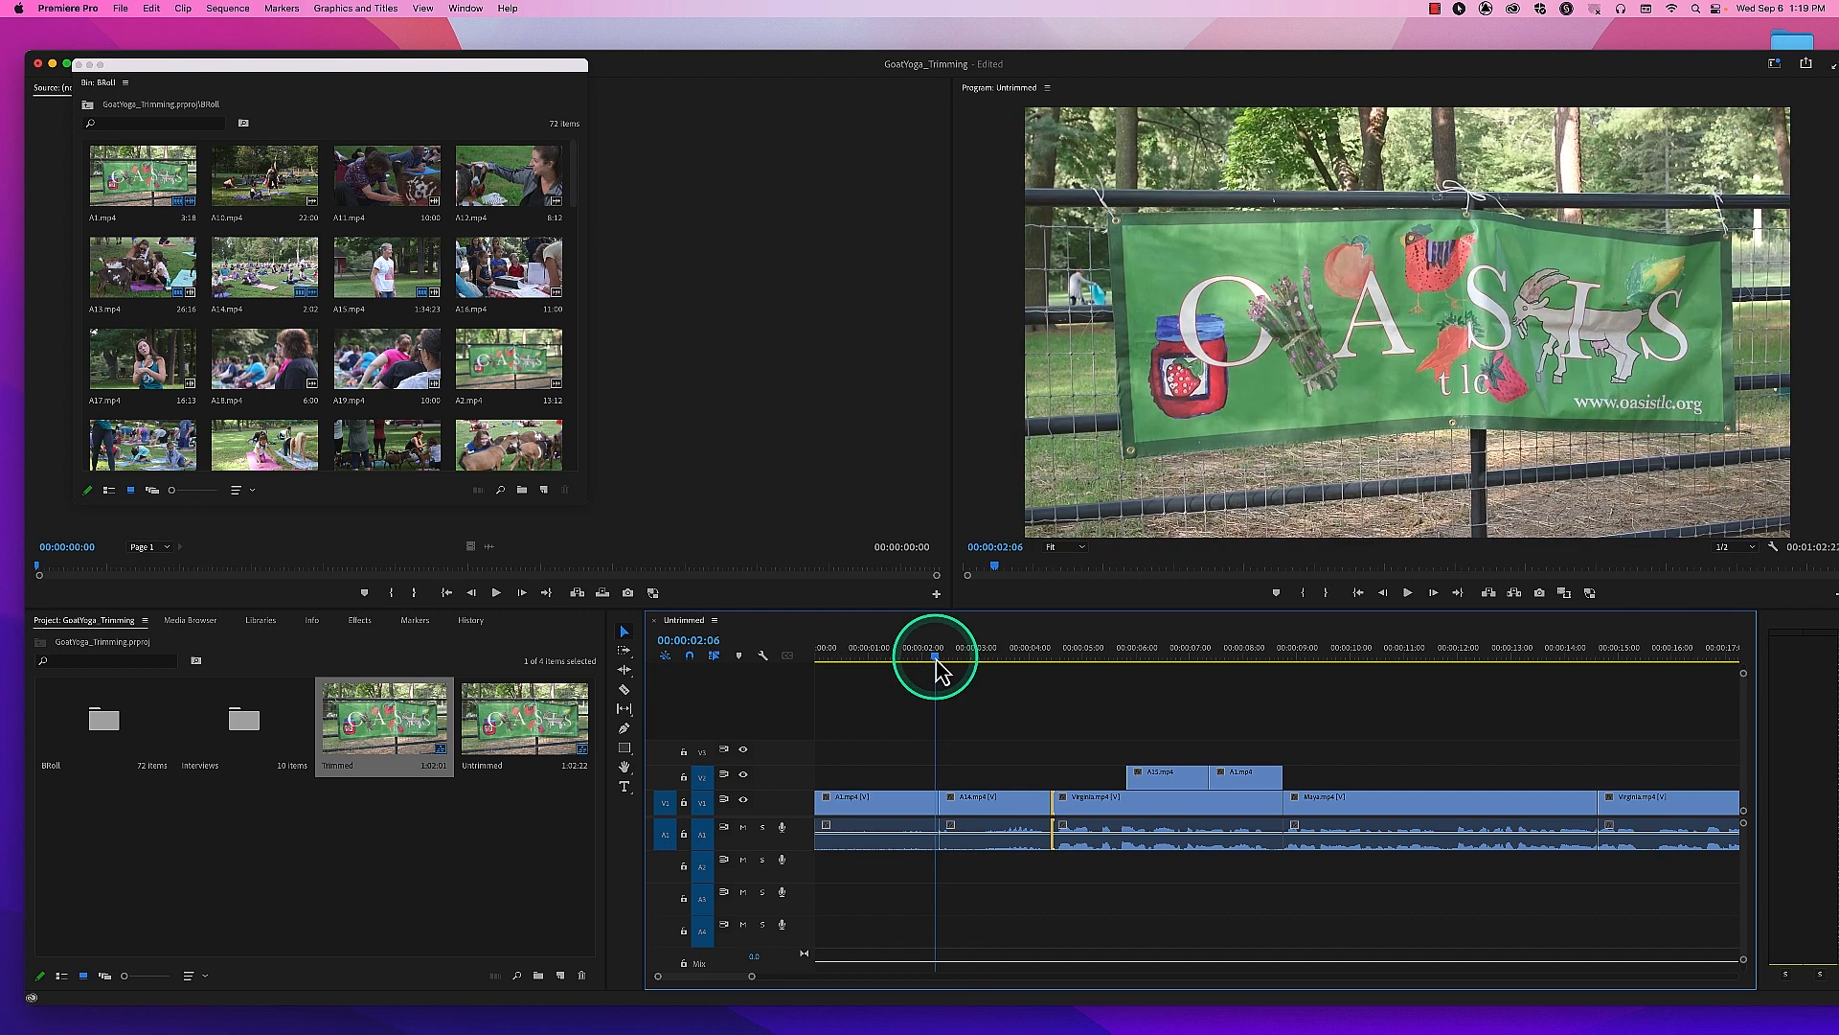
key("space")
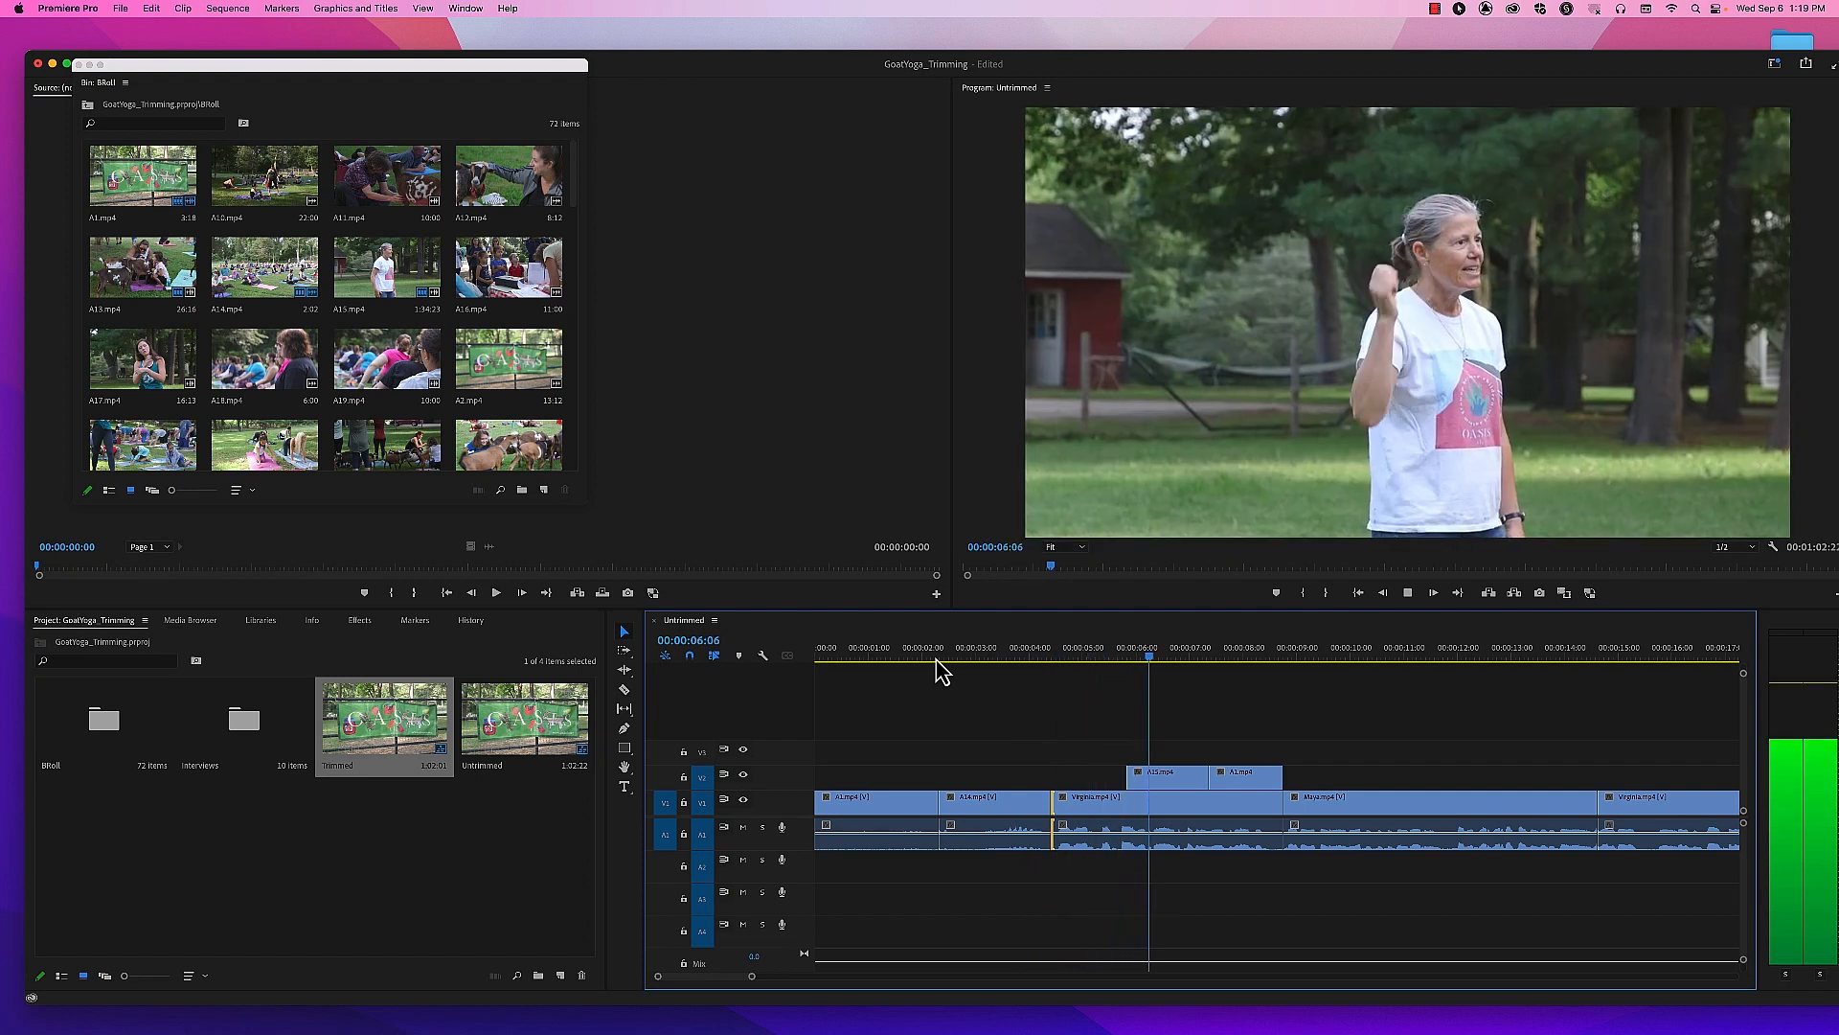
key("space")
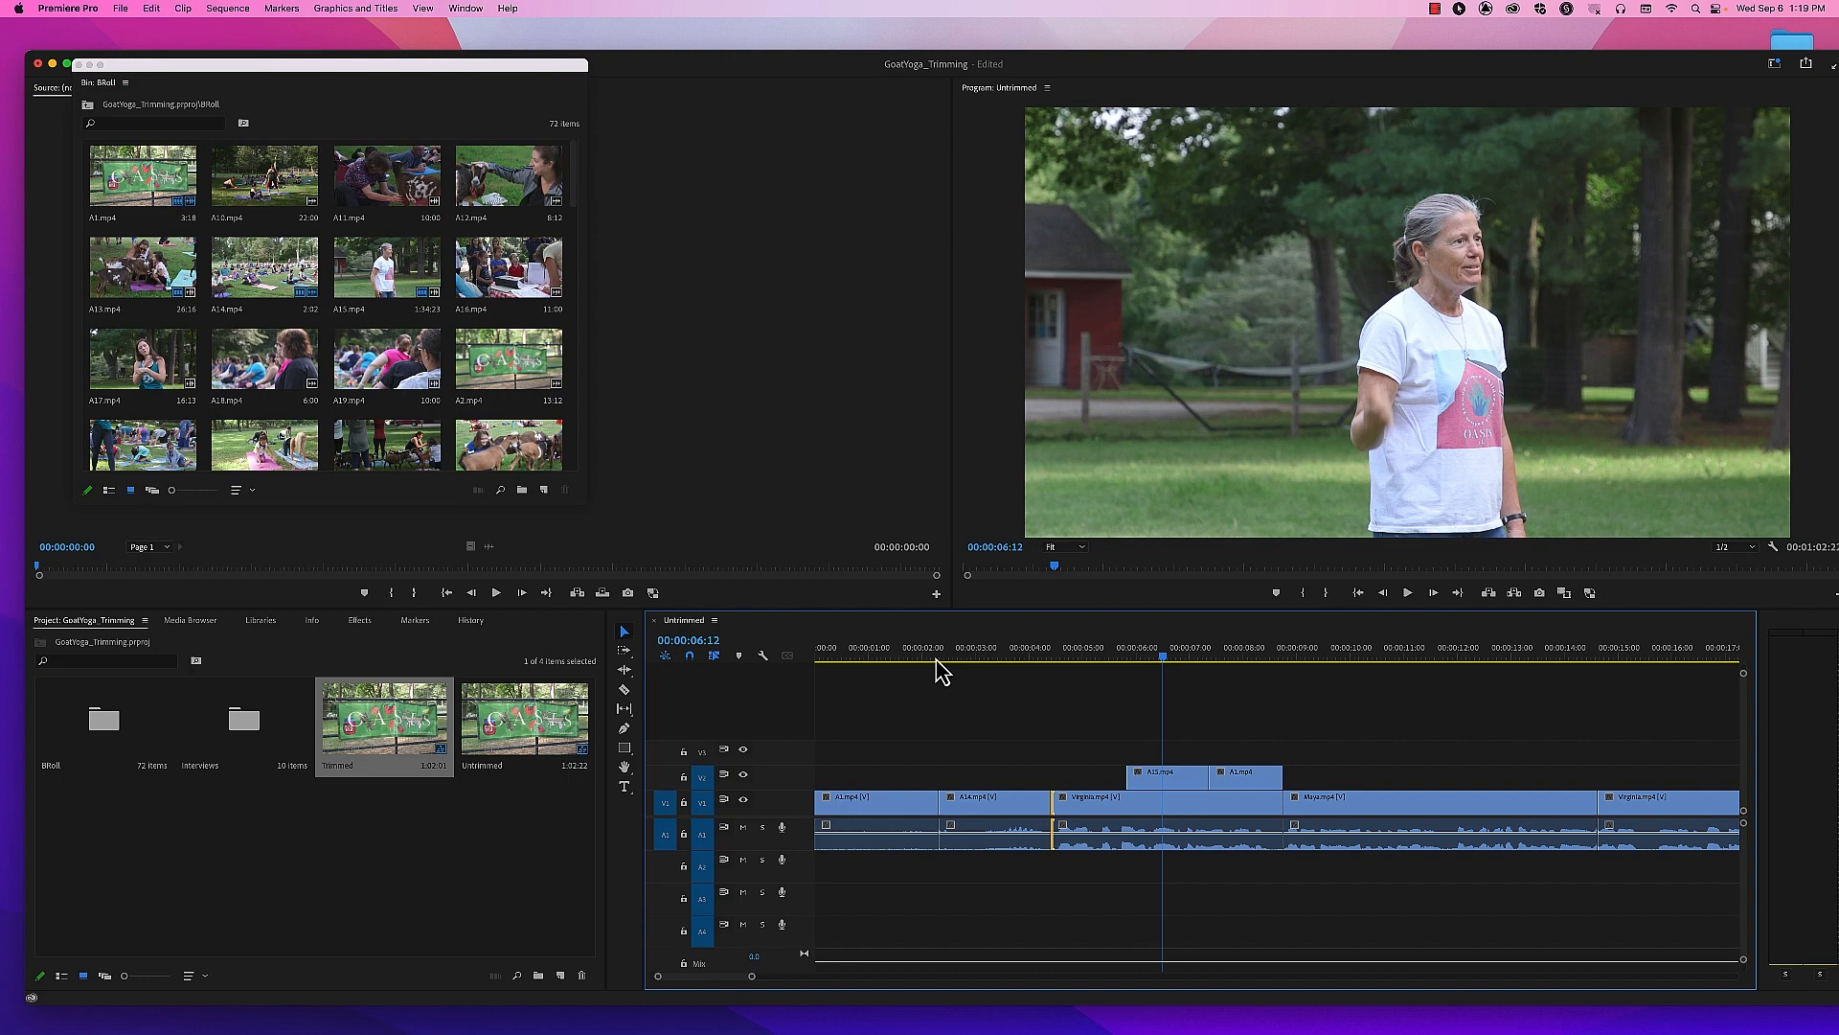
left_click(934, 659)
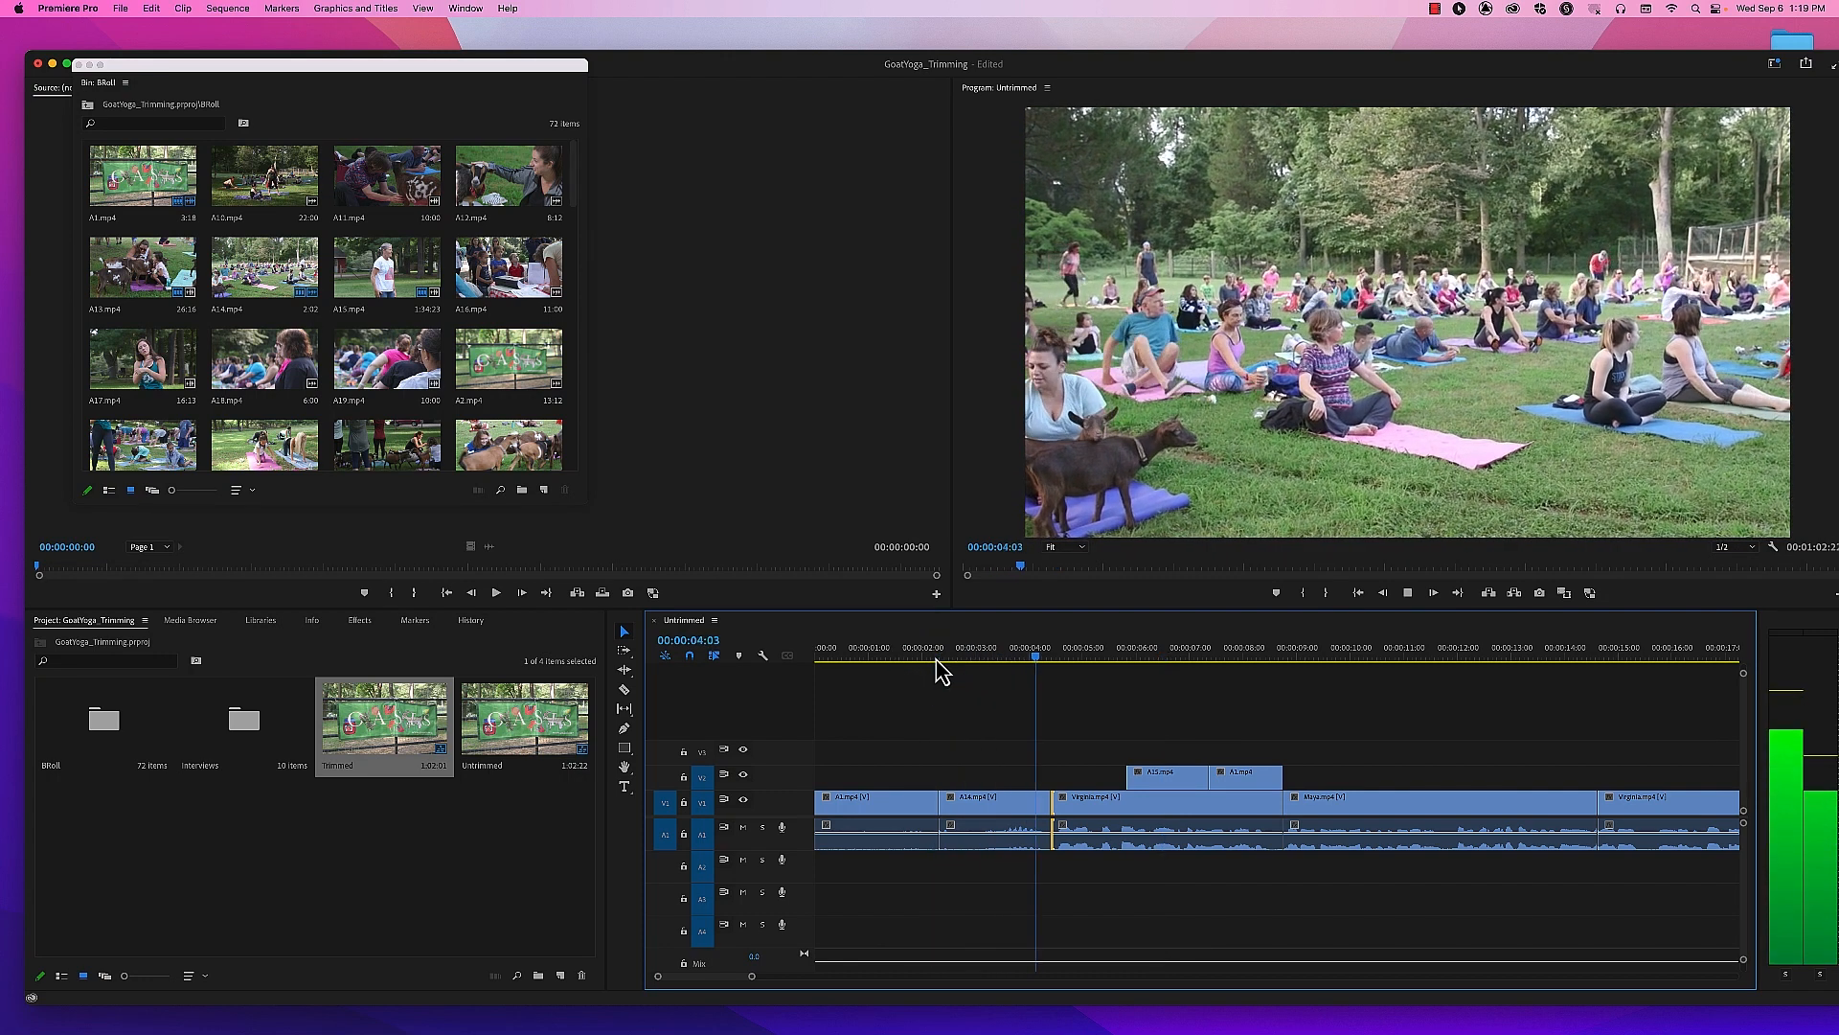
key("space")
Step: Replay the cut from about 00:00:03:12 and ripple-trim about 10 more frames off the start of the first Virginia.mp4 clip
left_click(951, 714)
left_click(1004, 657)
left_click(1061, 803)
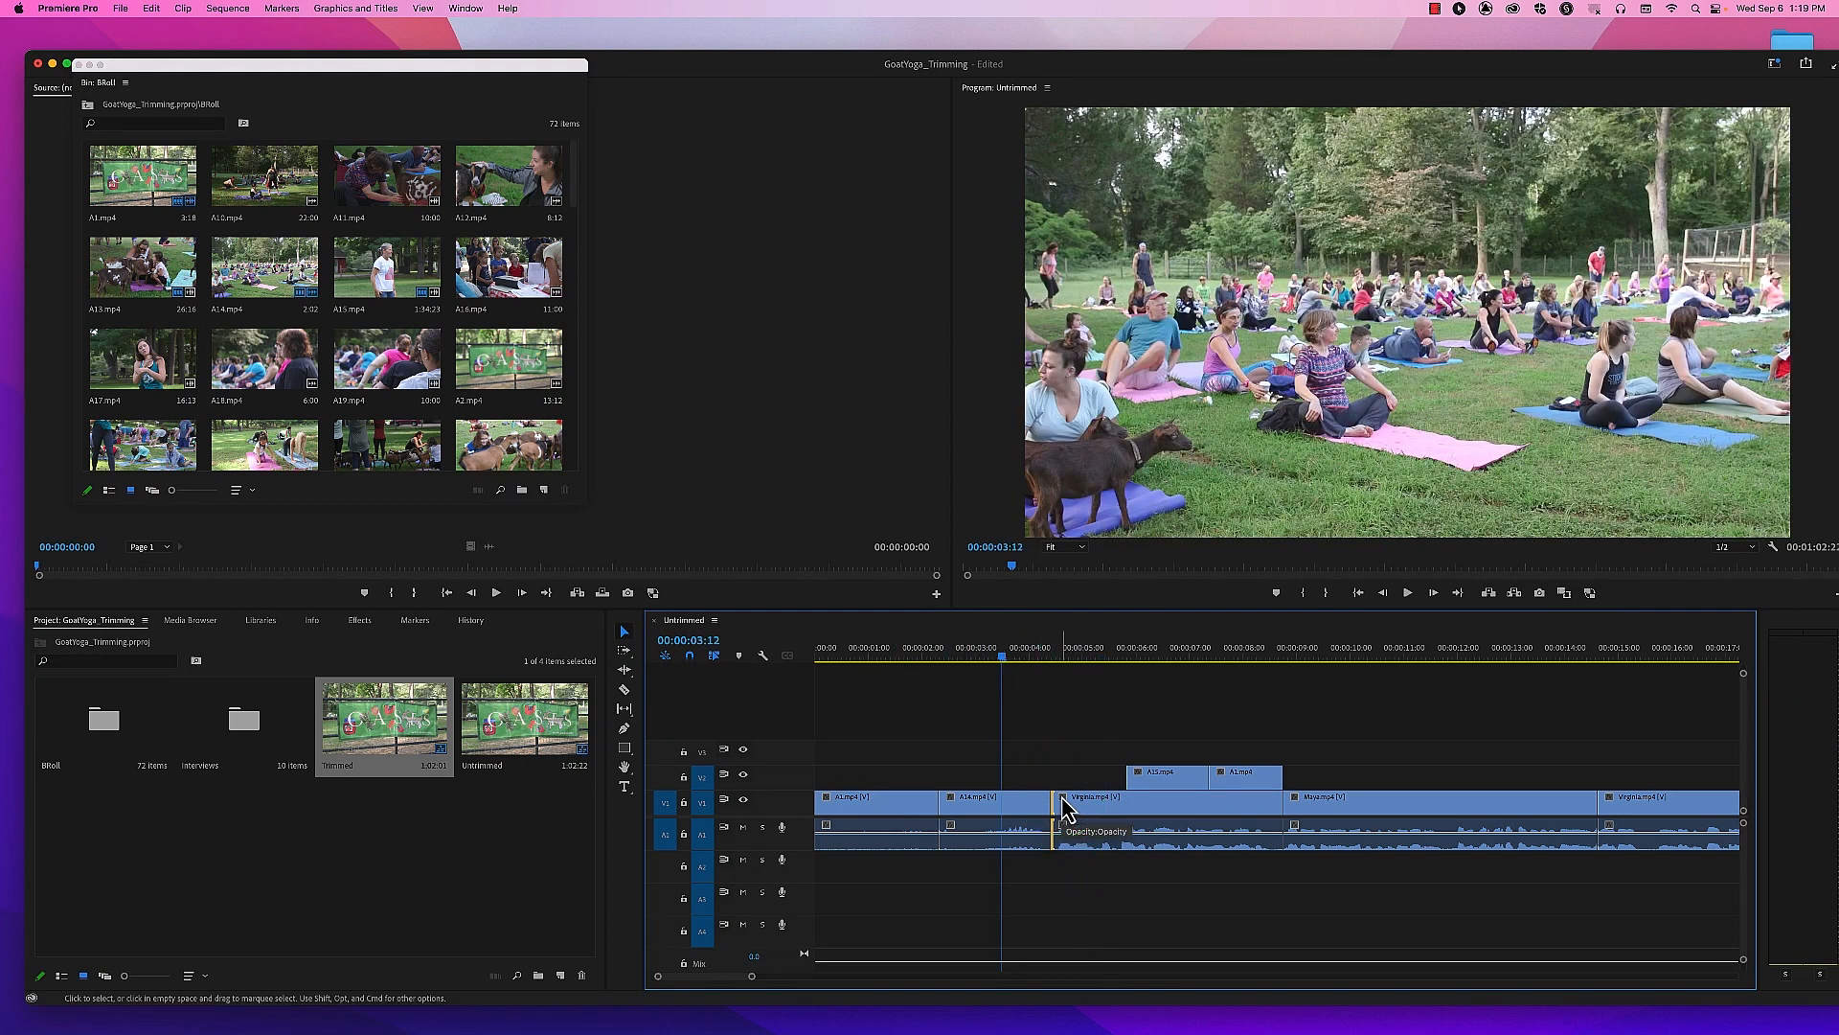
key("=")
key("=")
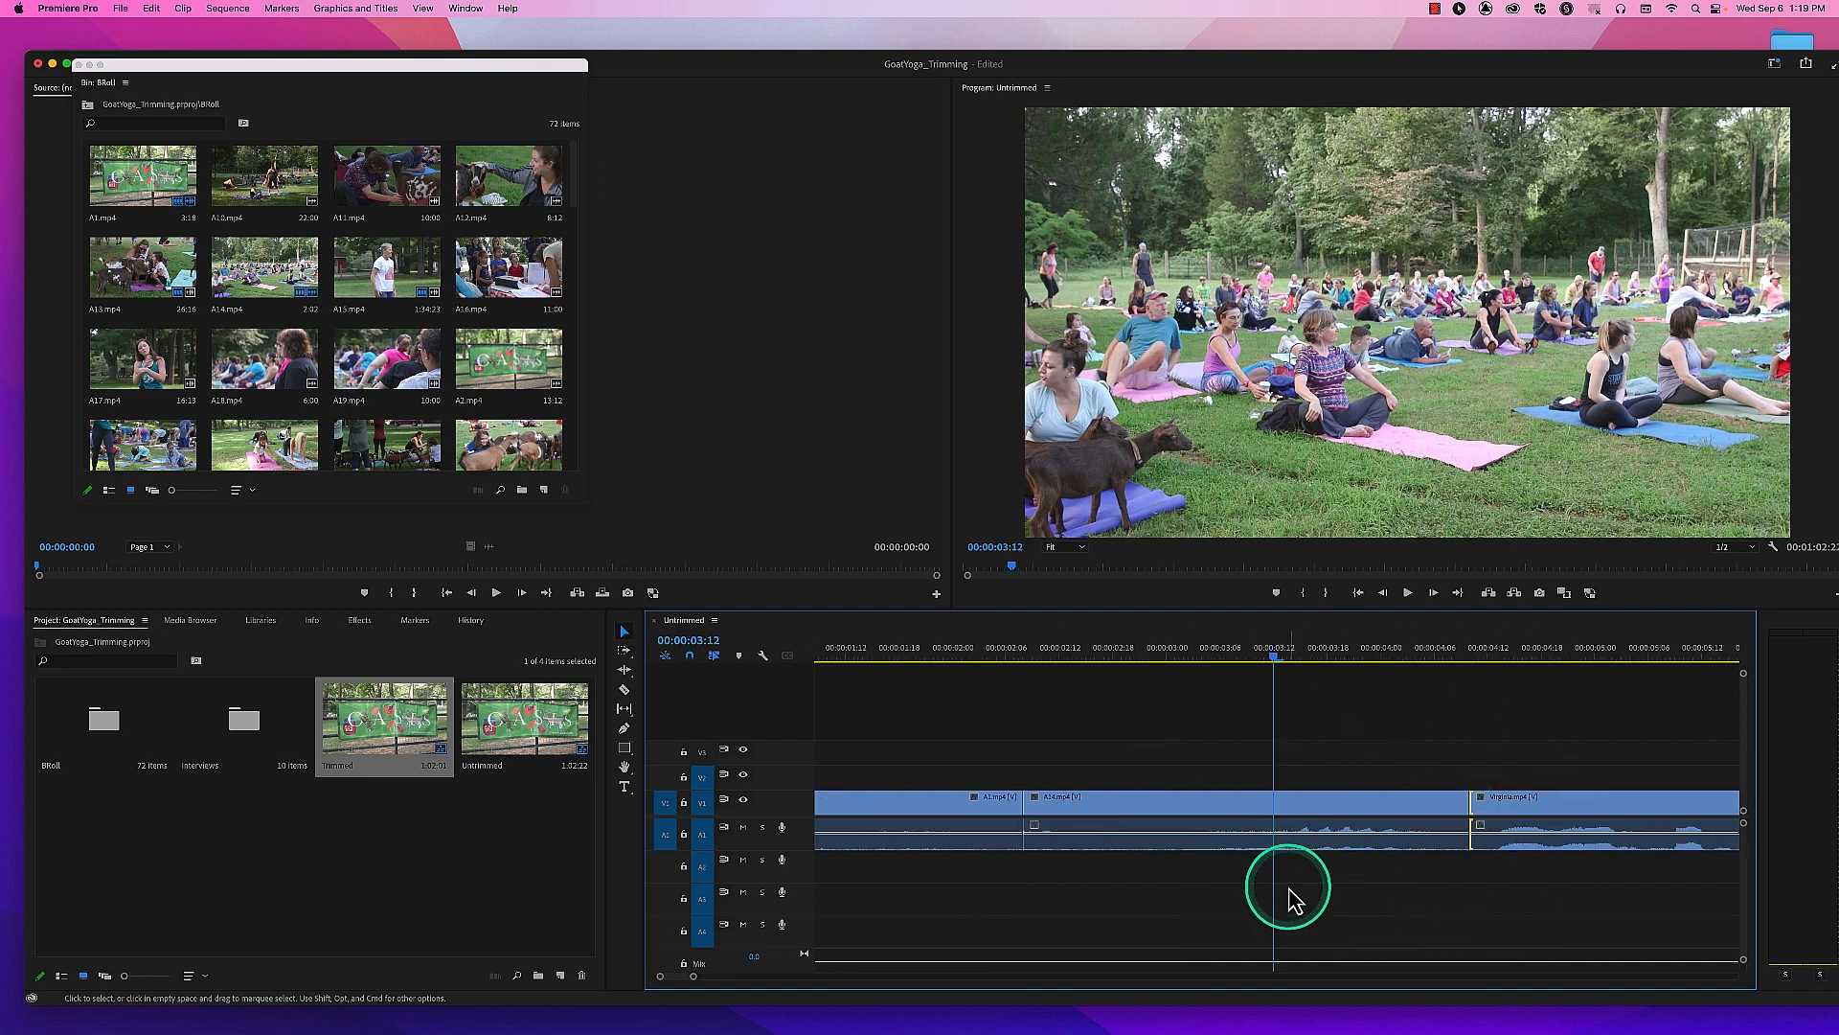
left_click(1293, 657)
key("space")
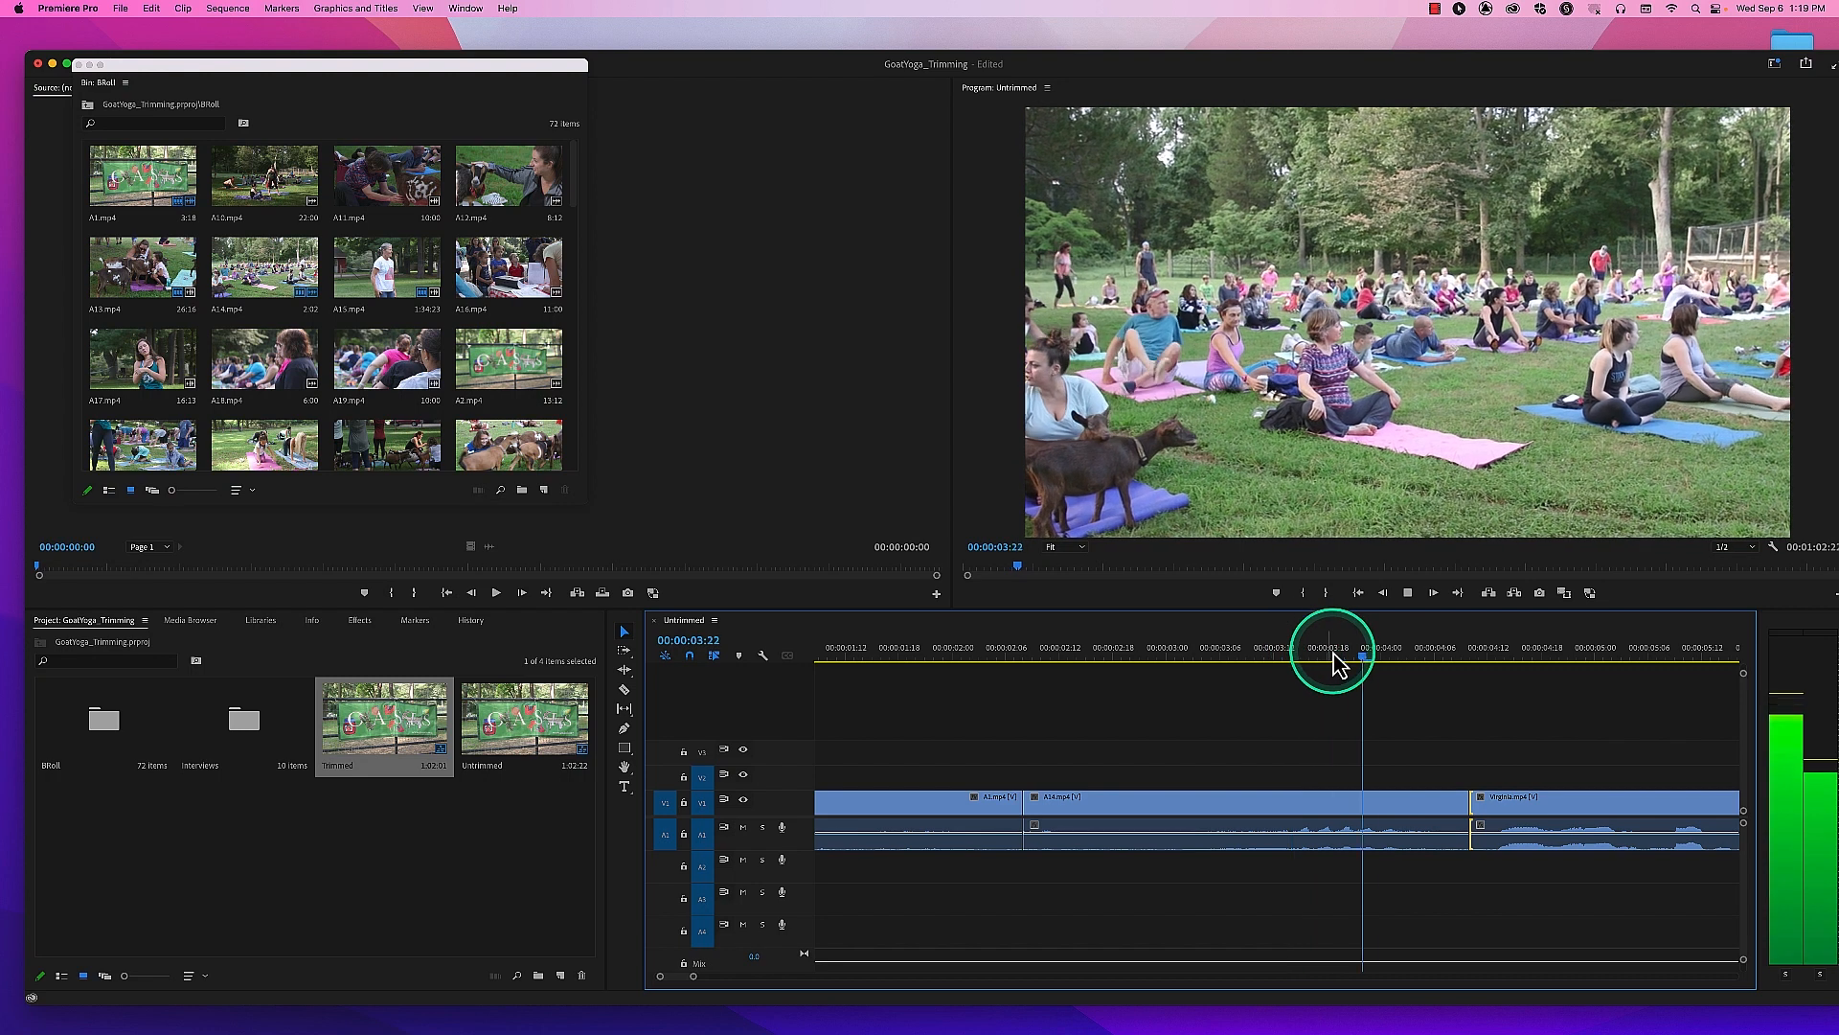
key("space")
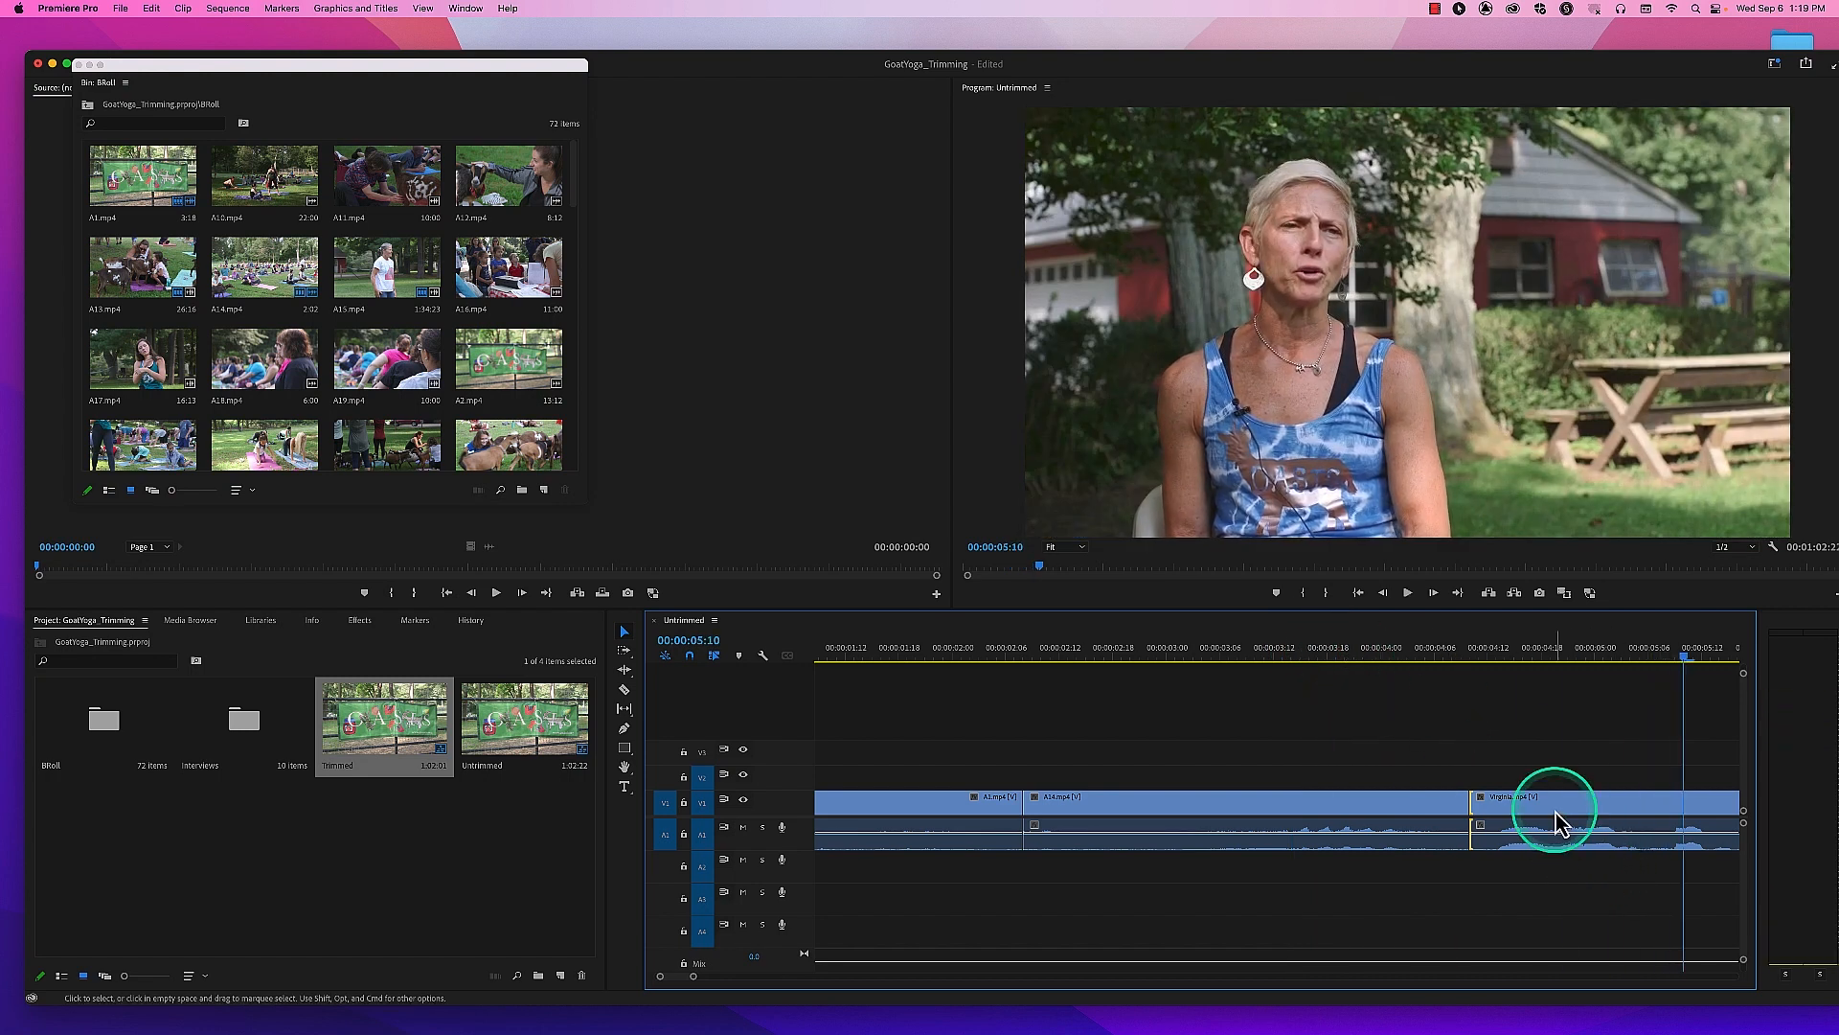
left_click_drag(1478, 803, 1562, 841)
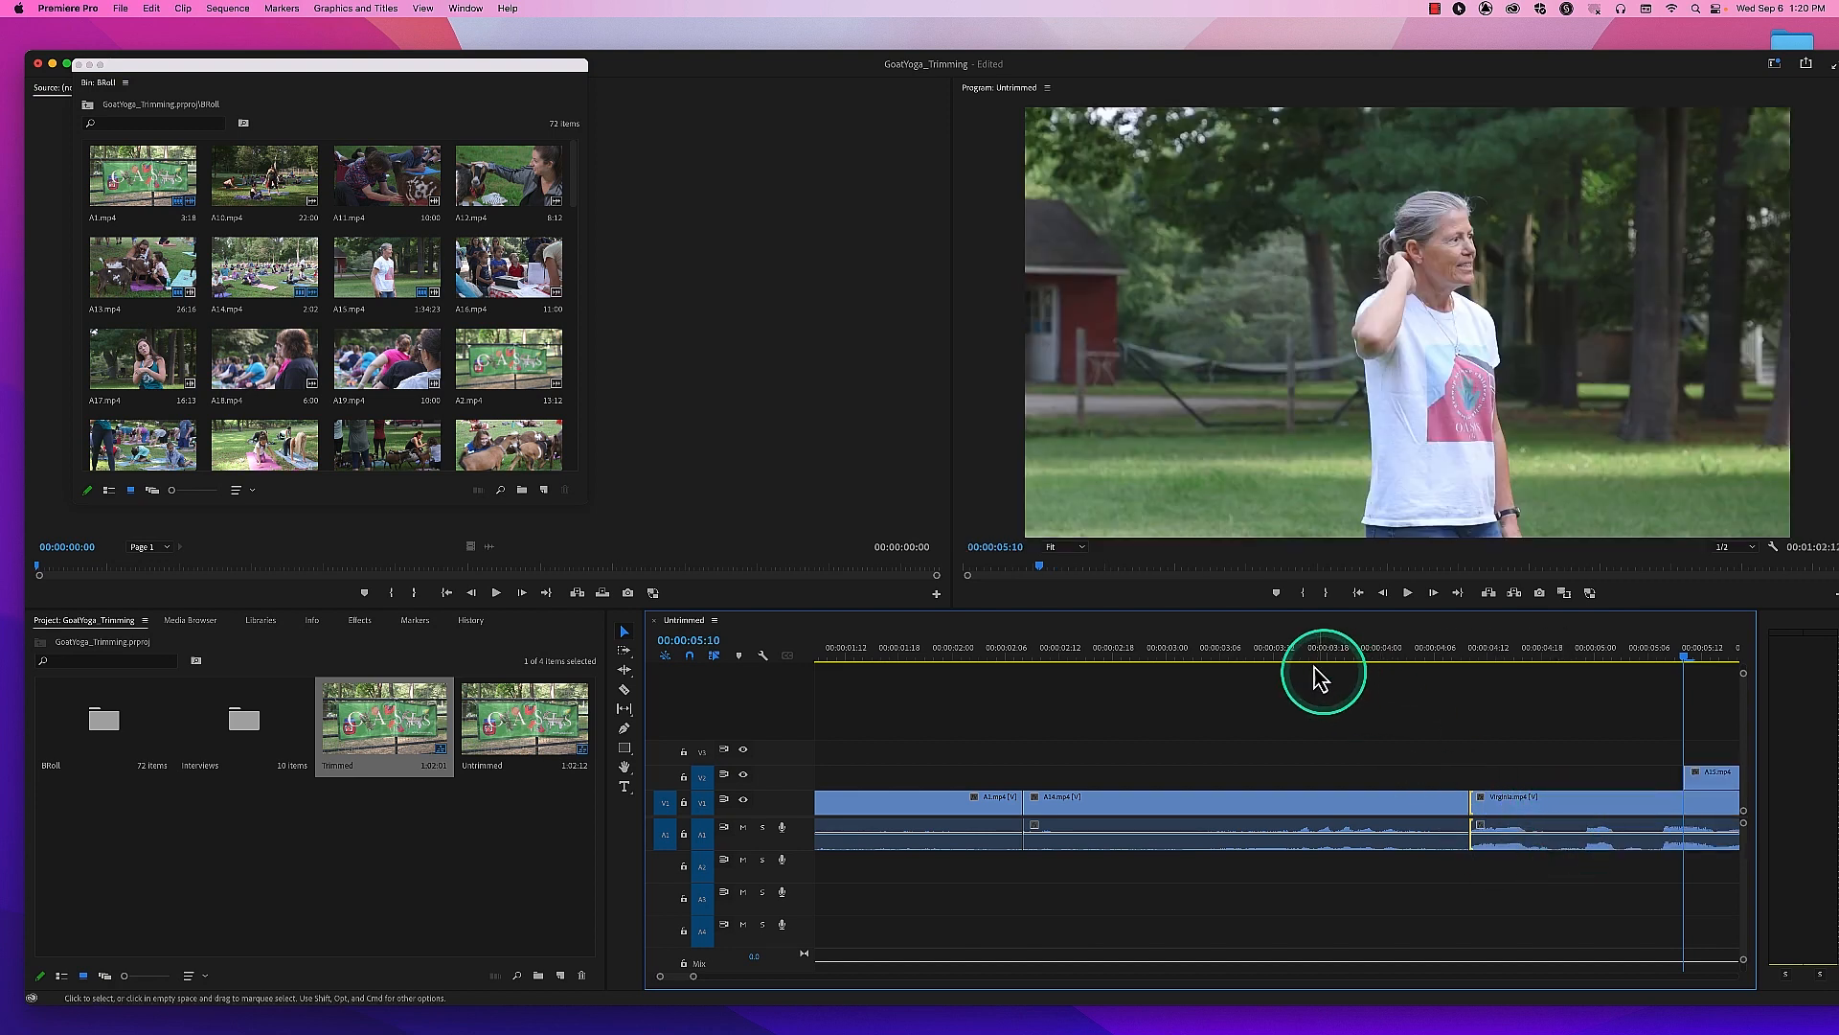
Step: Play the sequence twice from about 00:00:03:04 to check the retrimmed cut between A14.mp4 and Virginia.mp4
left_click_drag(1299, 659, 1205, 643)
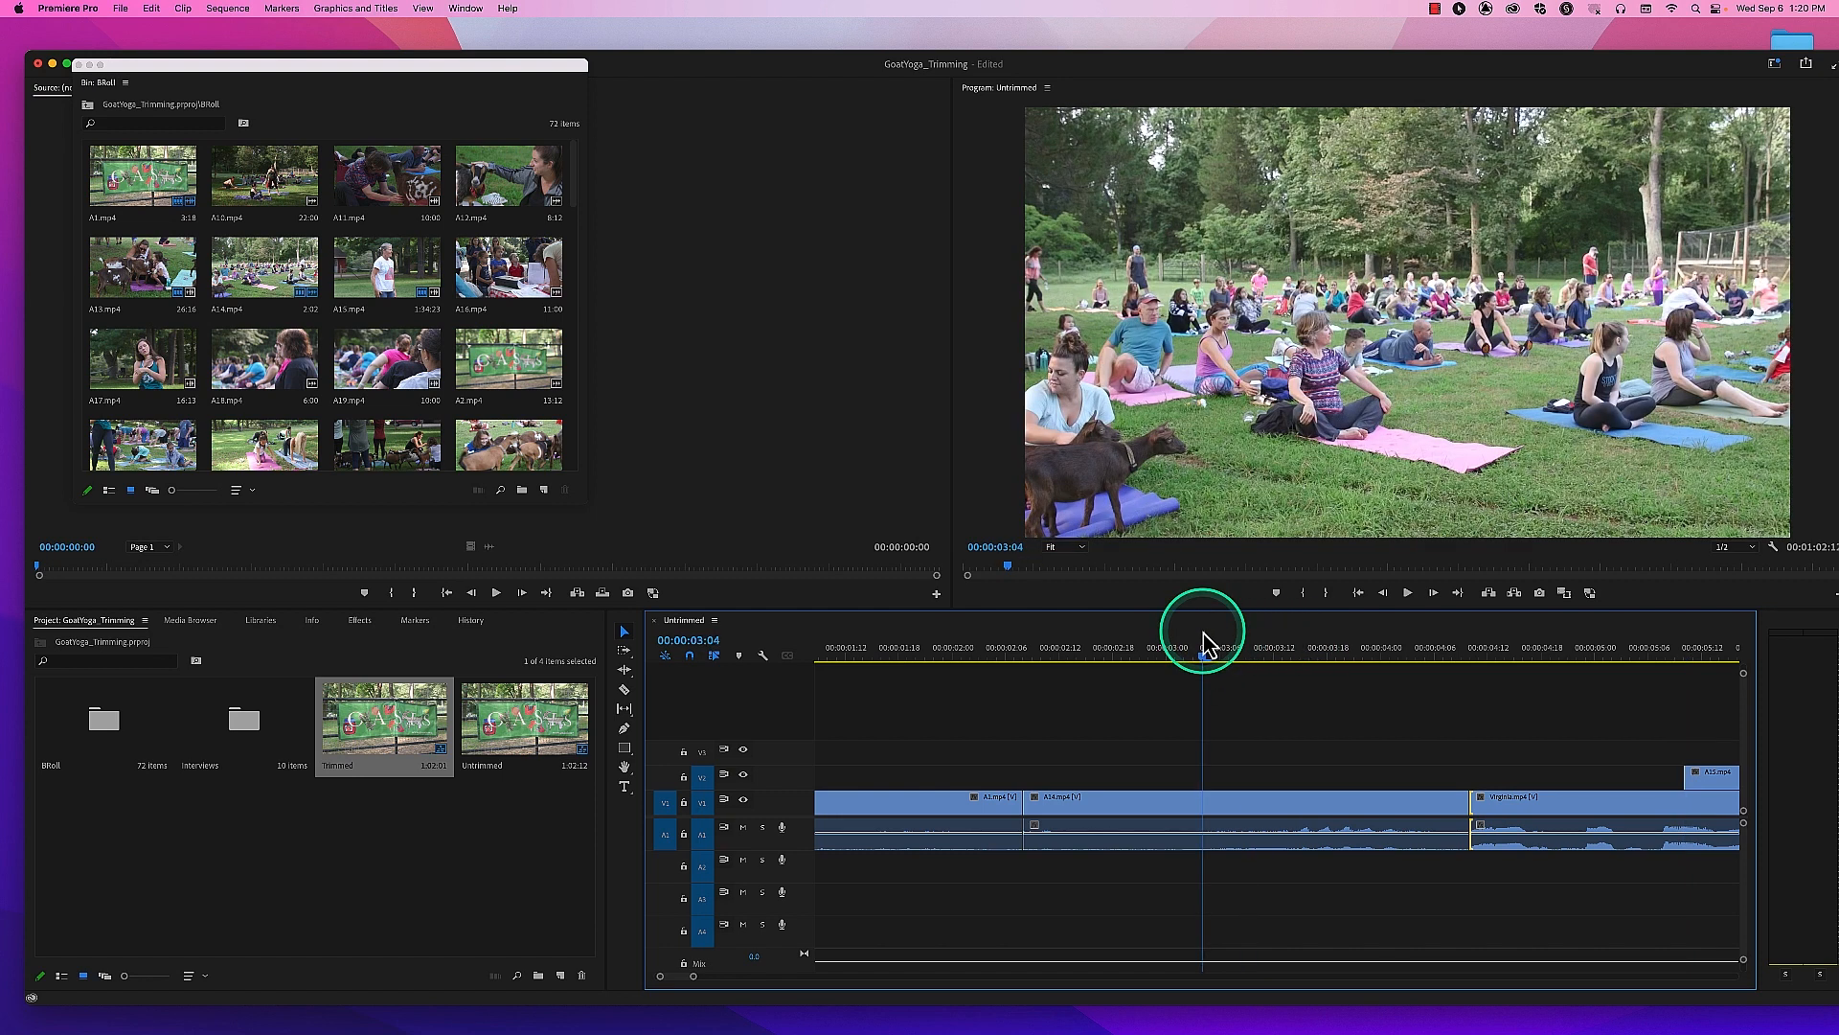
key("space")
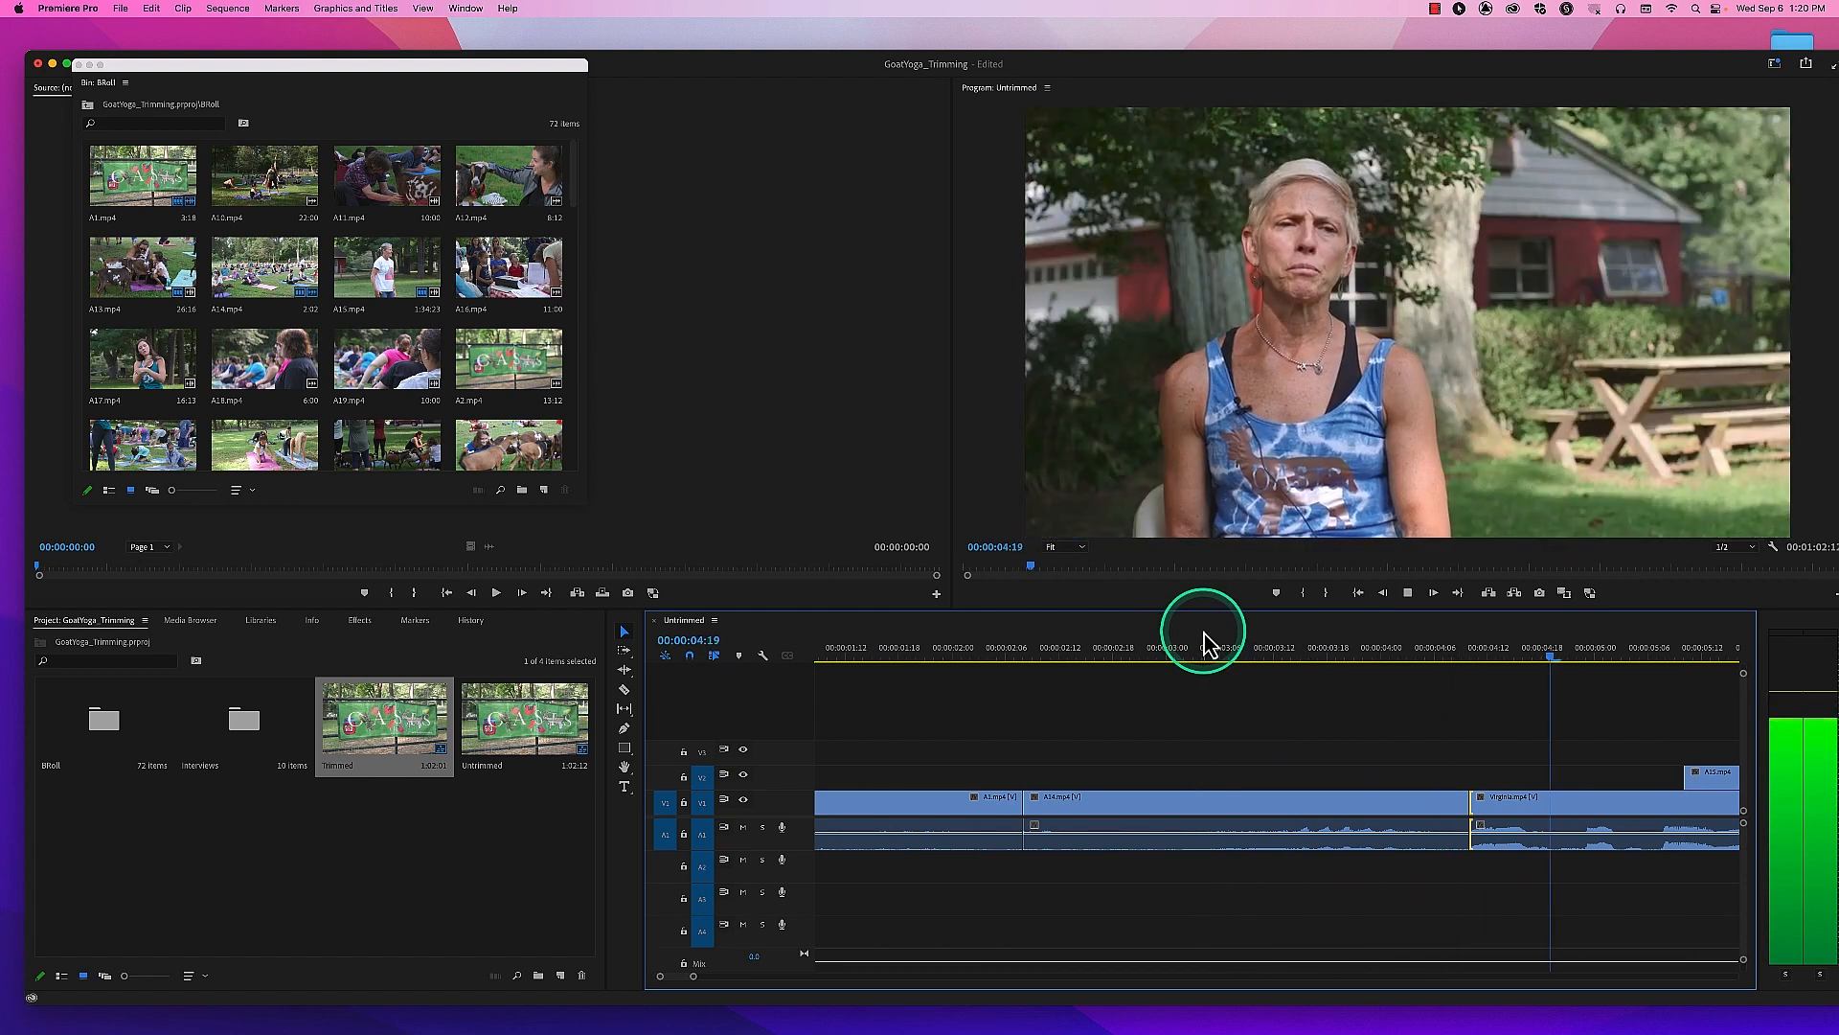
key("space")
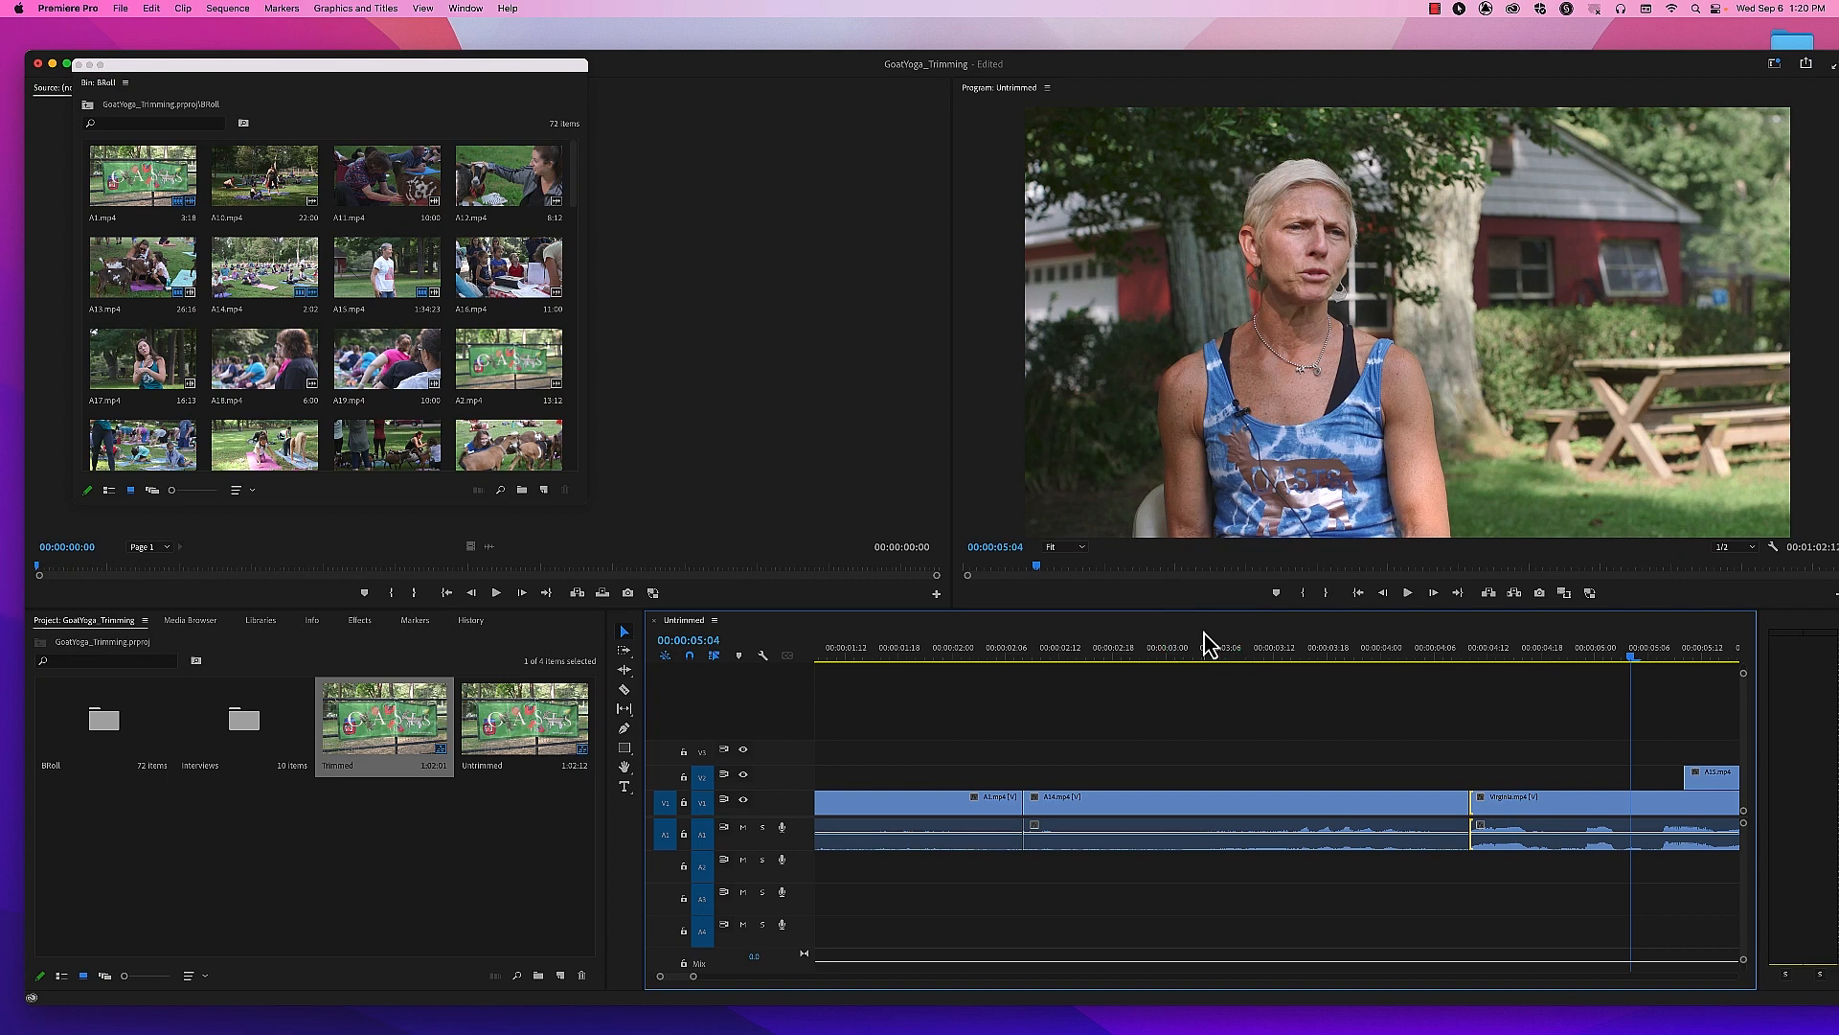
left_click(1204, 644)
key("space")
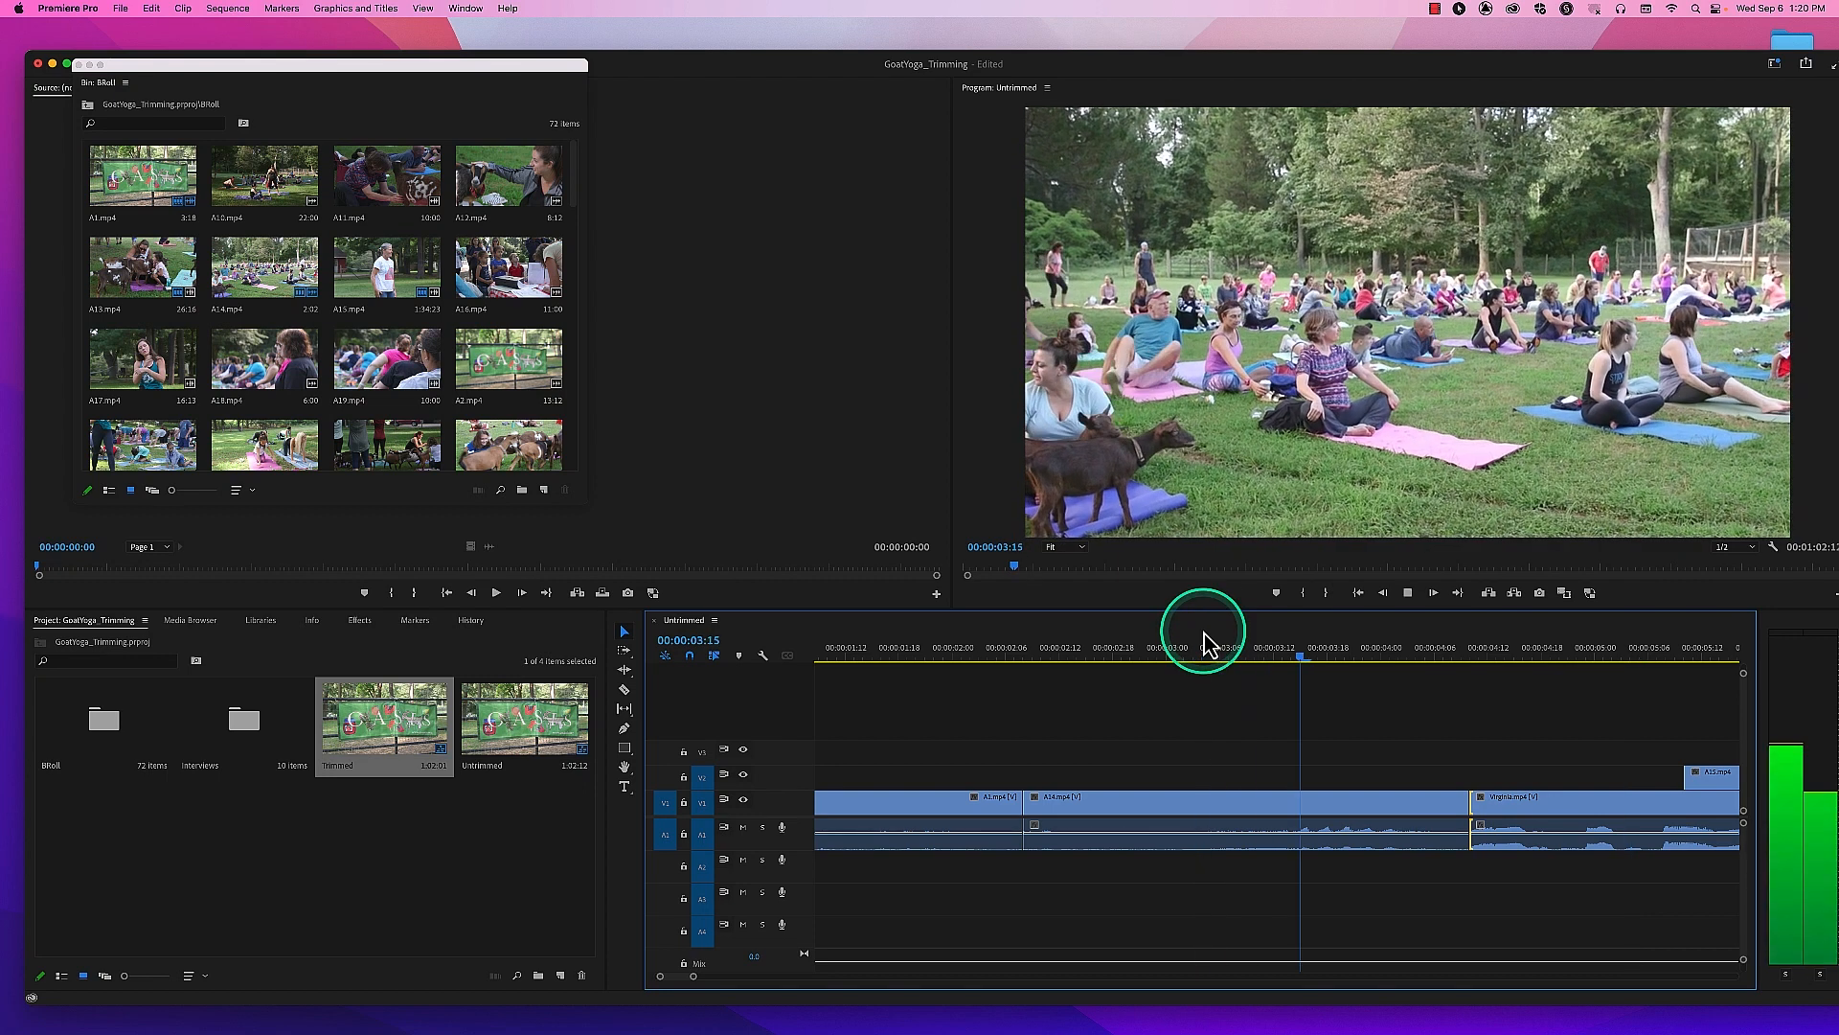
key("space")
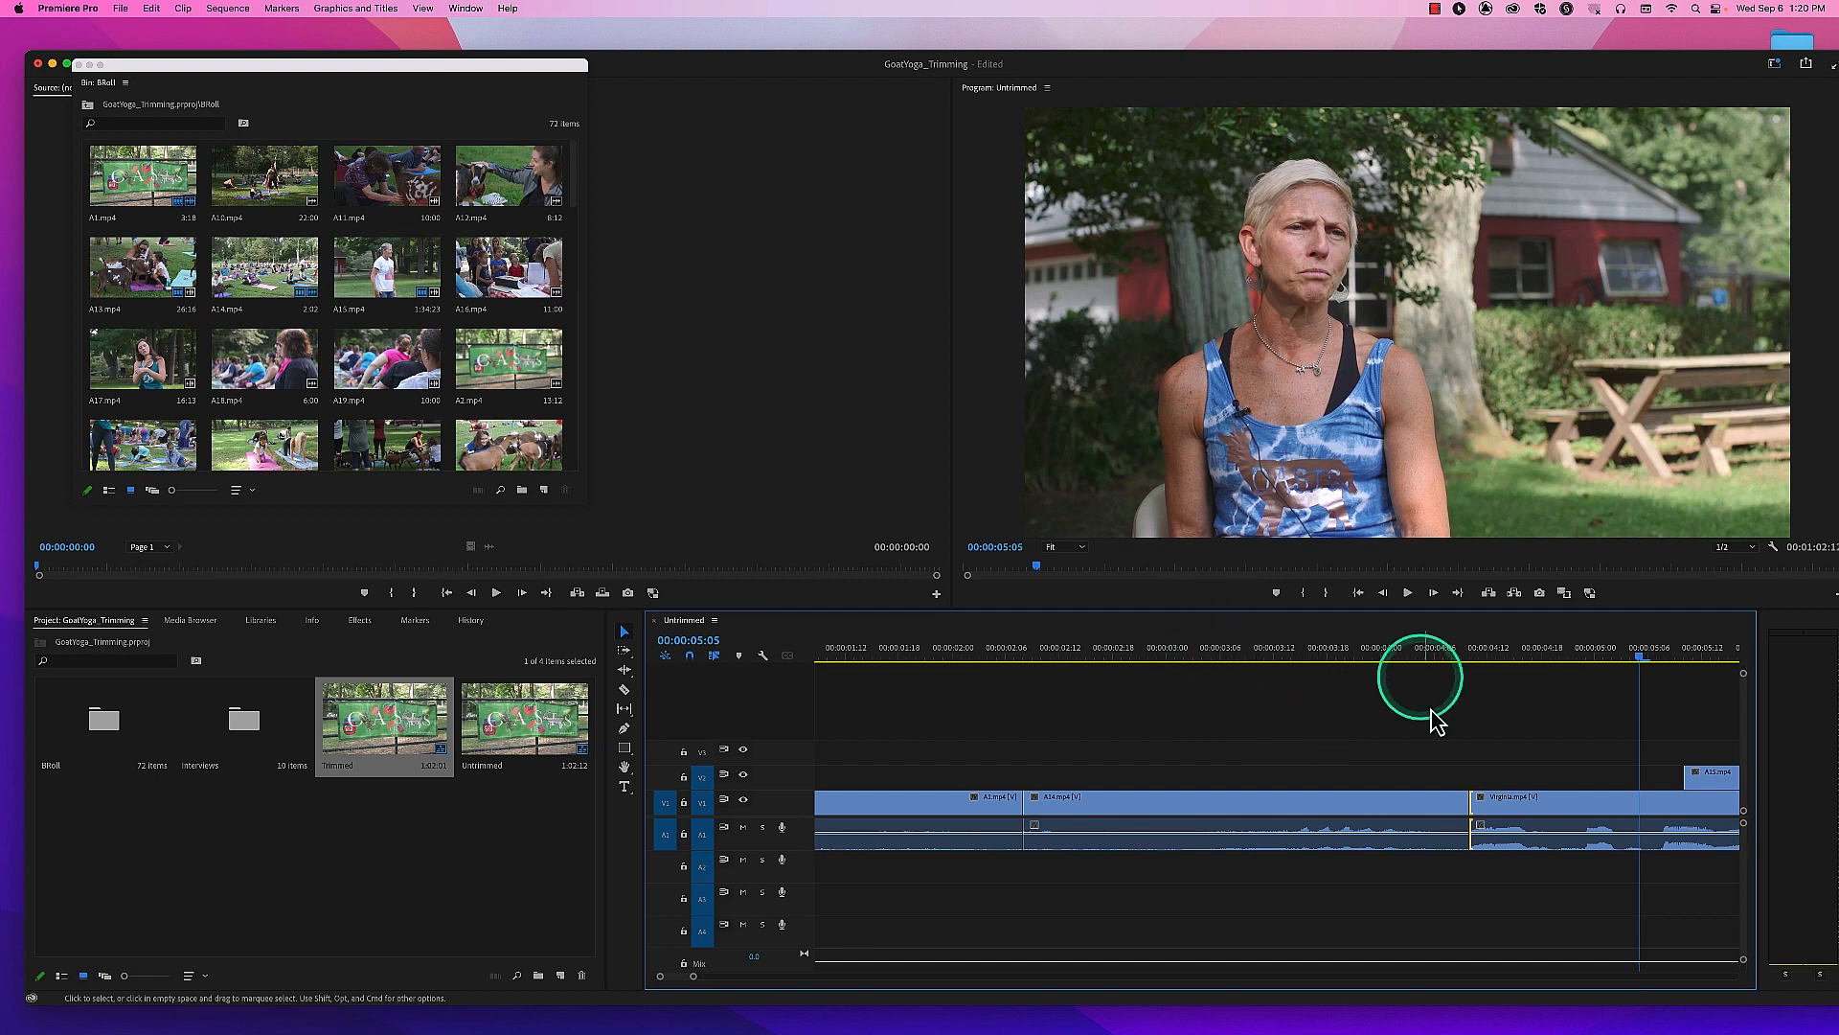
Step: Ripple-trim one frame off the start of the first Virginia.mp4 clip and play the cut from about 00:00:03:10
left_click_drag(1478, 804, 1482, 803)
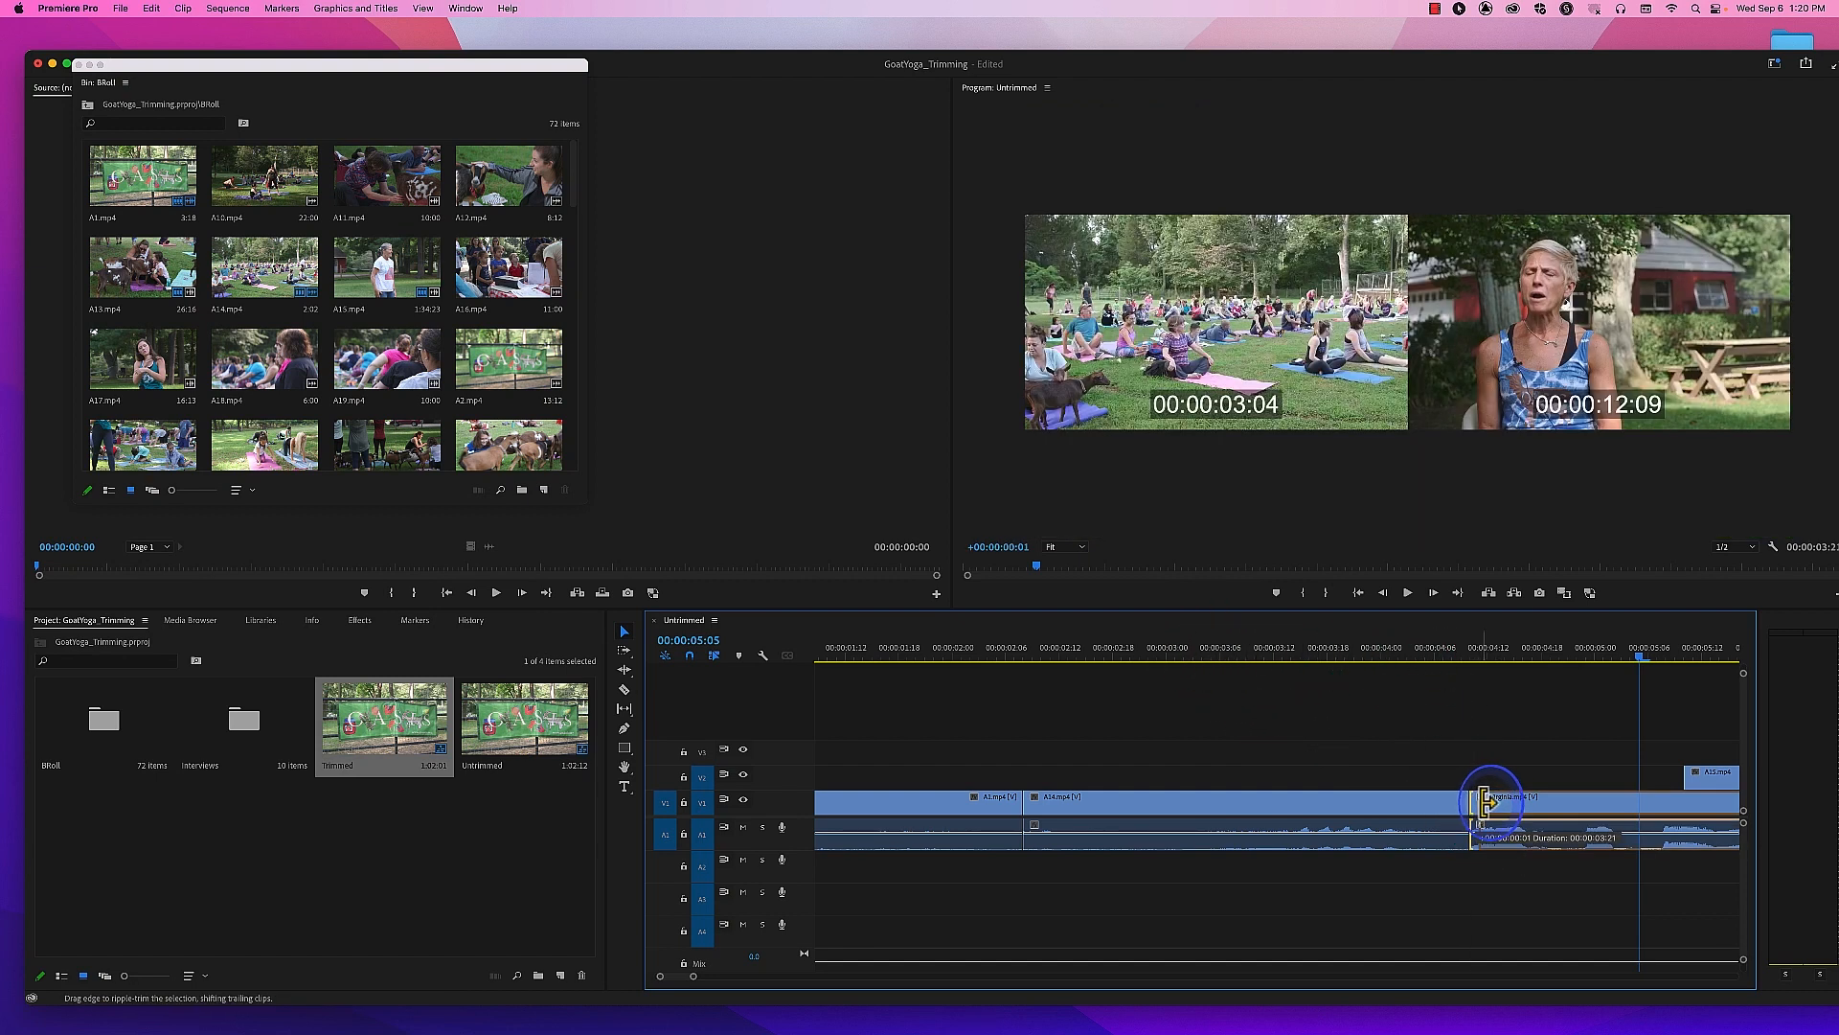
left_click_drag(1485, 802, 1471, 802)
left_click_drag(1264, 650, 1256, 661)
key("space")
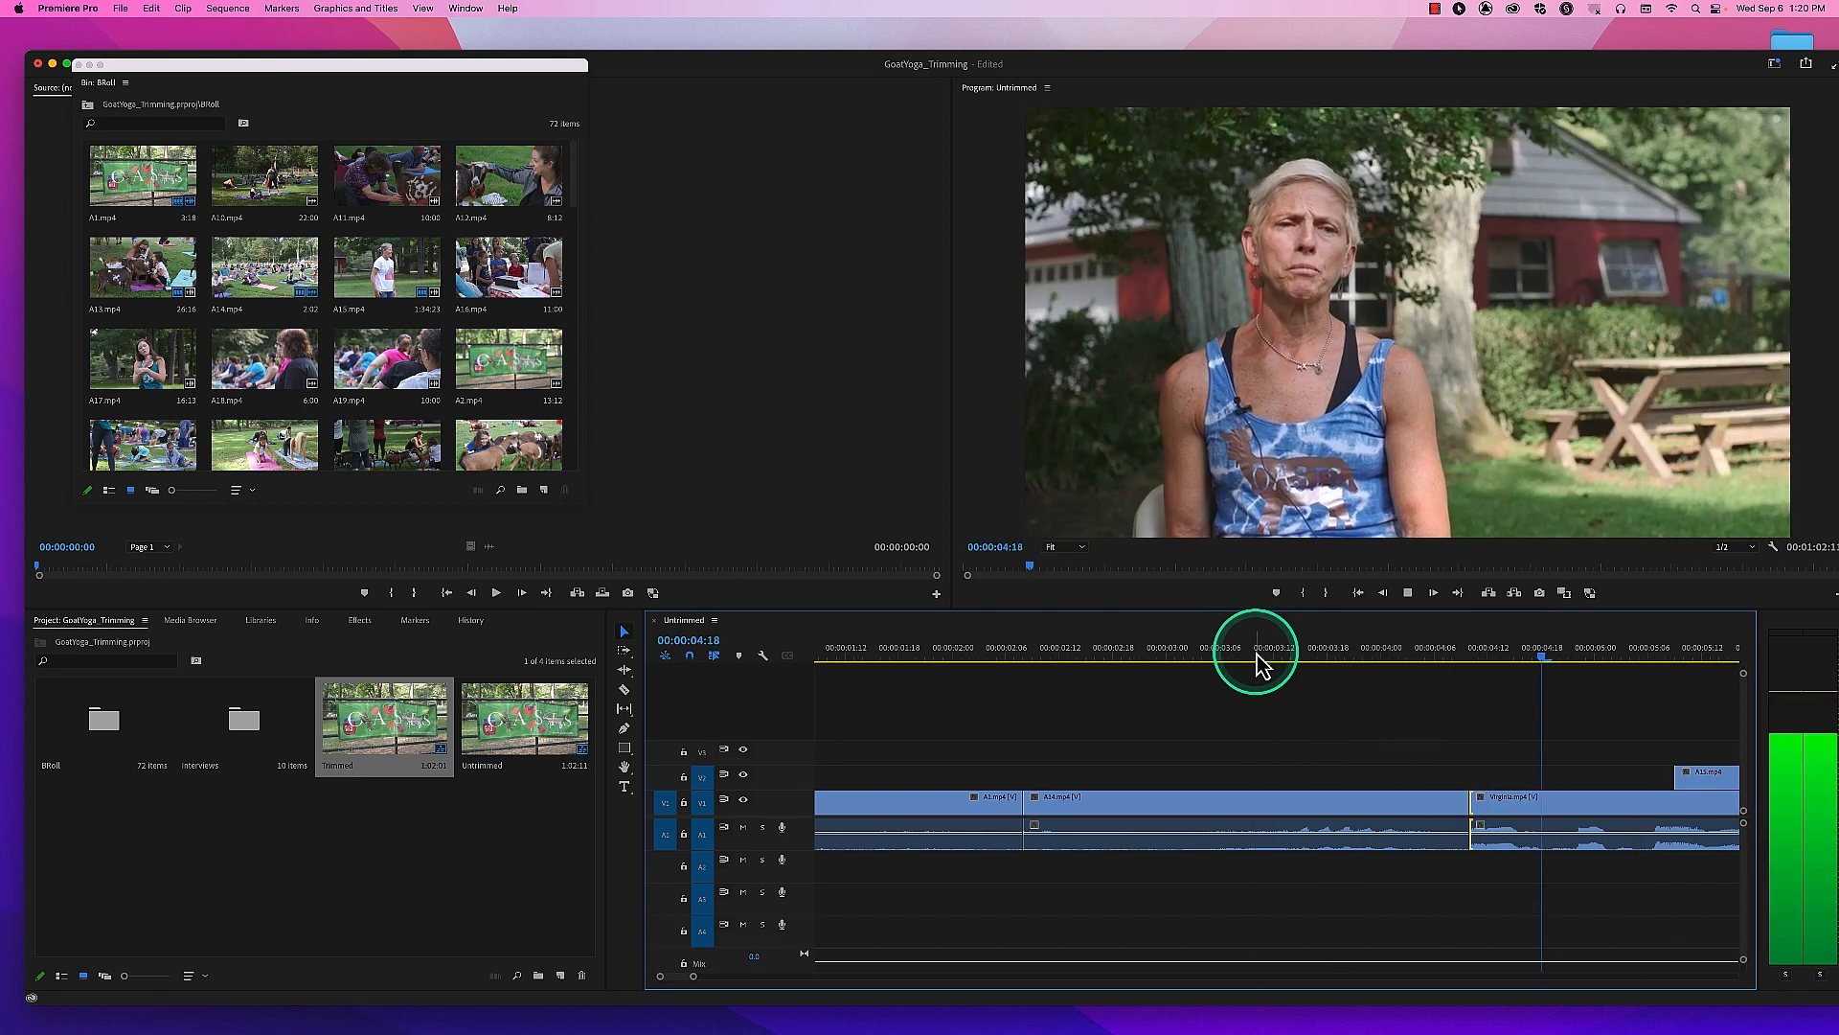
key("space")
Step: Replay the cut from A14.mp4 into Virginia.mp4 three times, starting from about 00:00:03:00, 00:00:03:06 and 00:00:03:08
left_click_drag(1255, 661, 1173, 668)
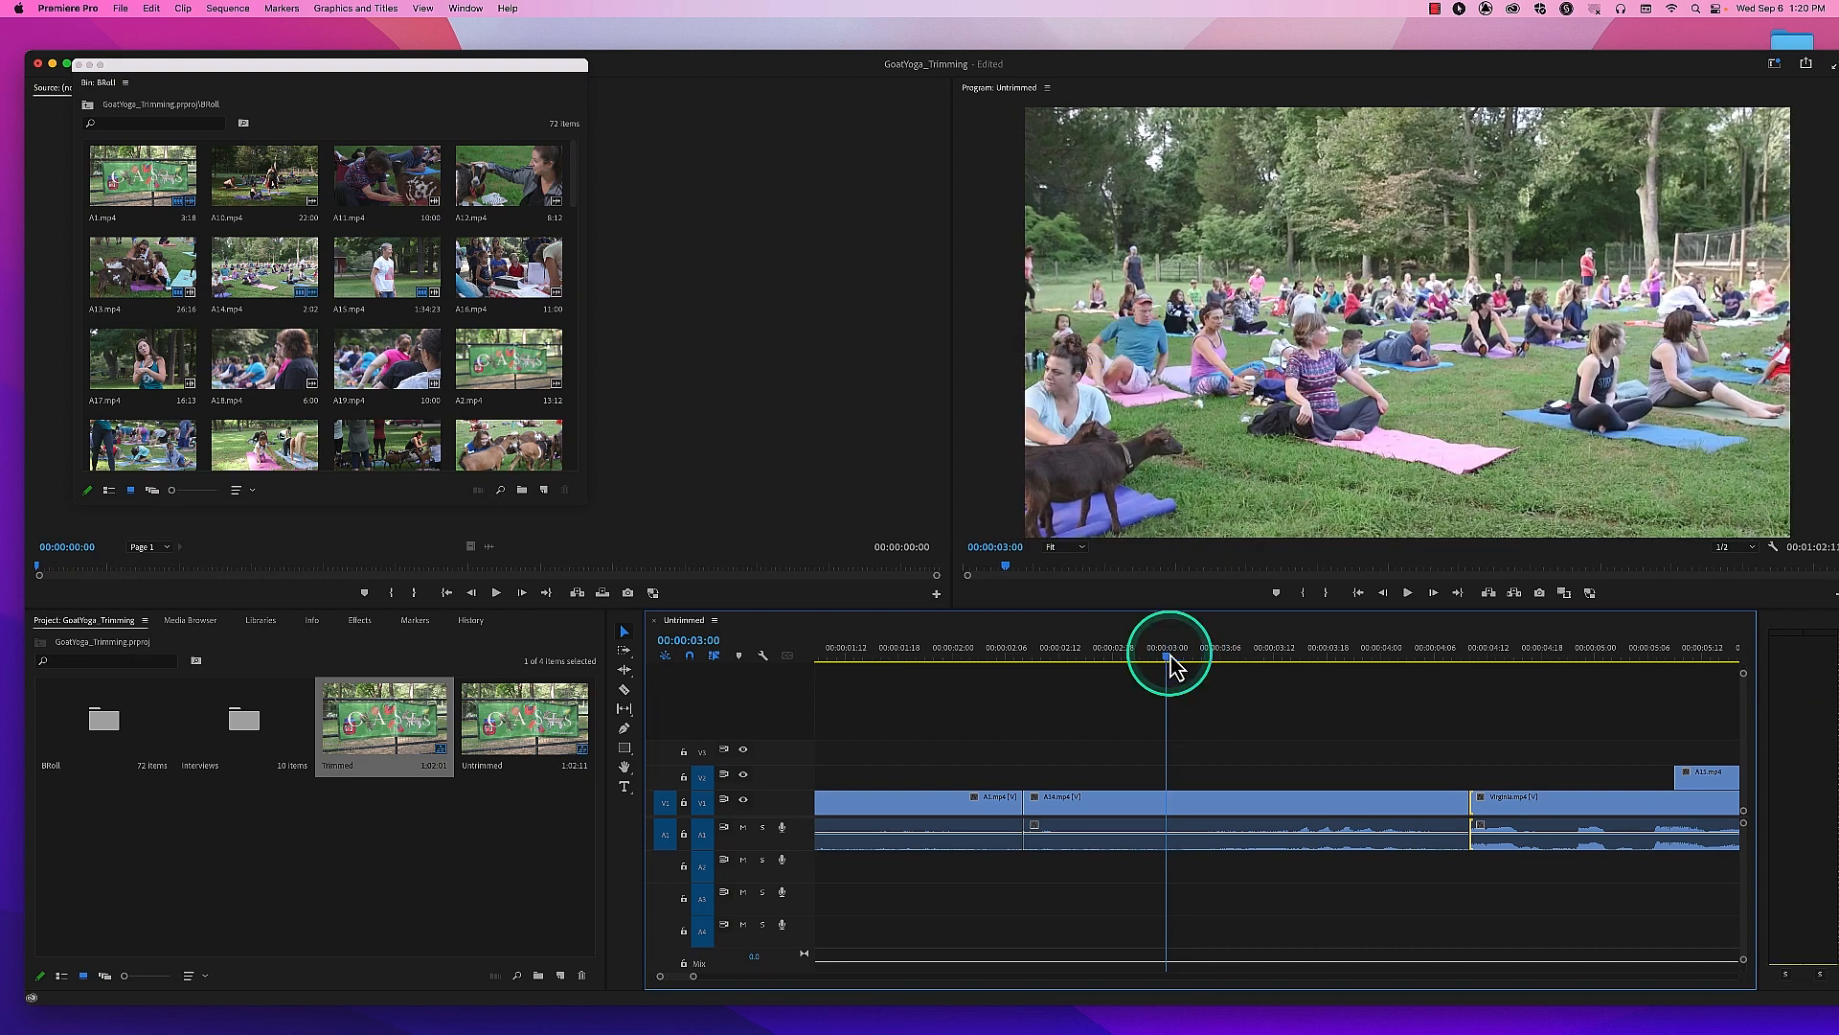
key("space")
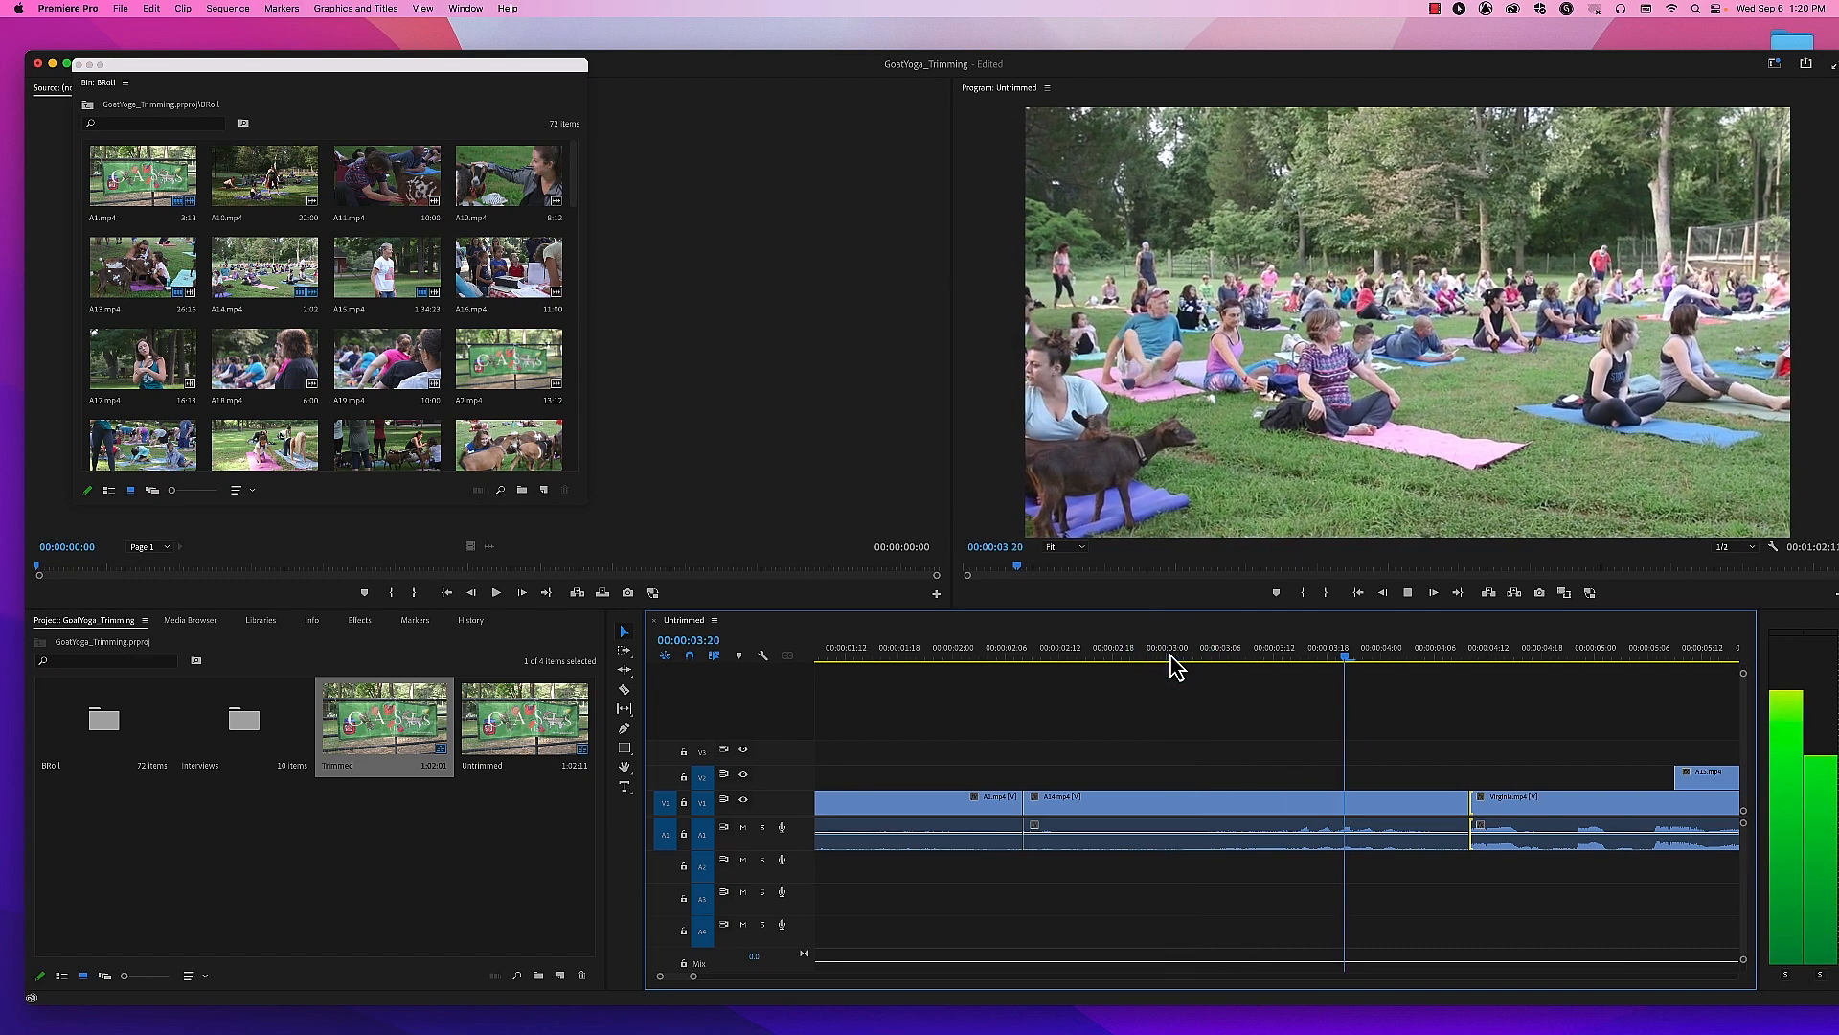
key("space")
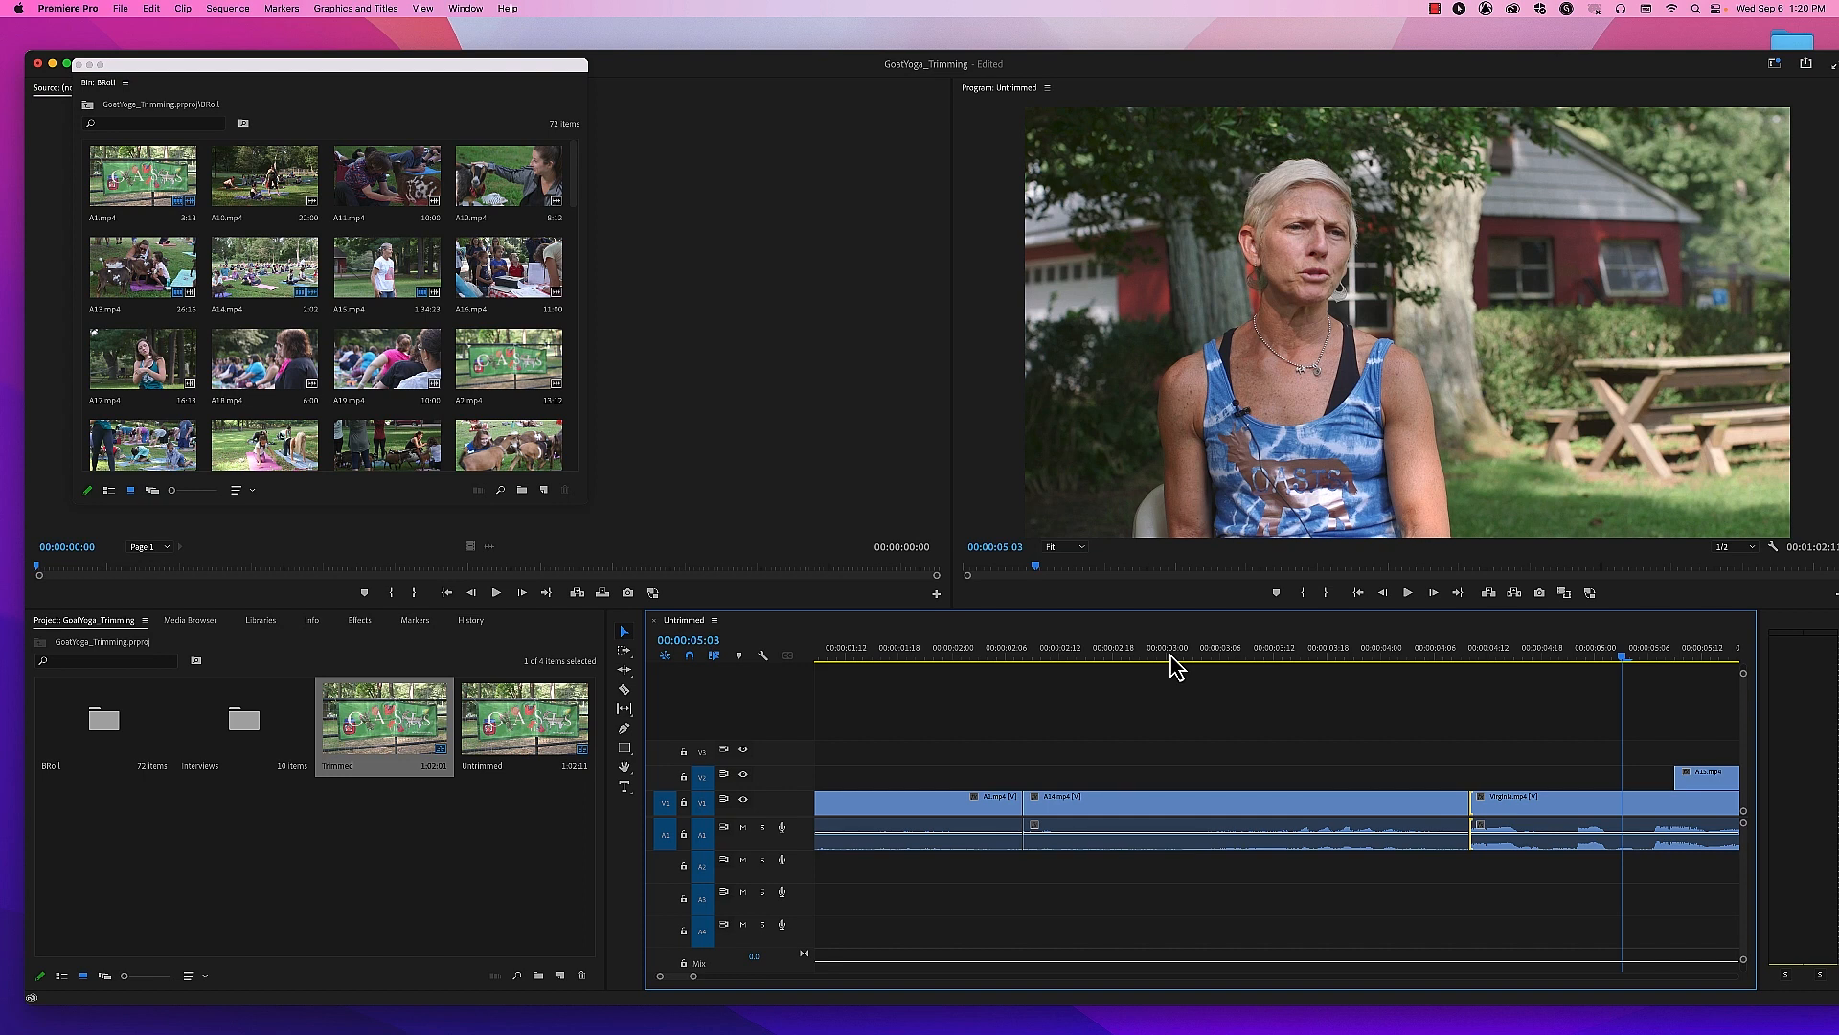
left_click_drag(1278, 652, 1223, 653)
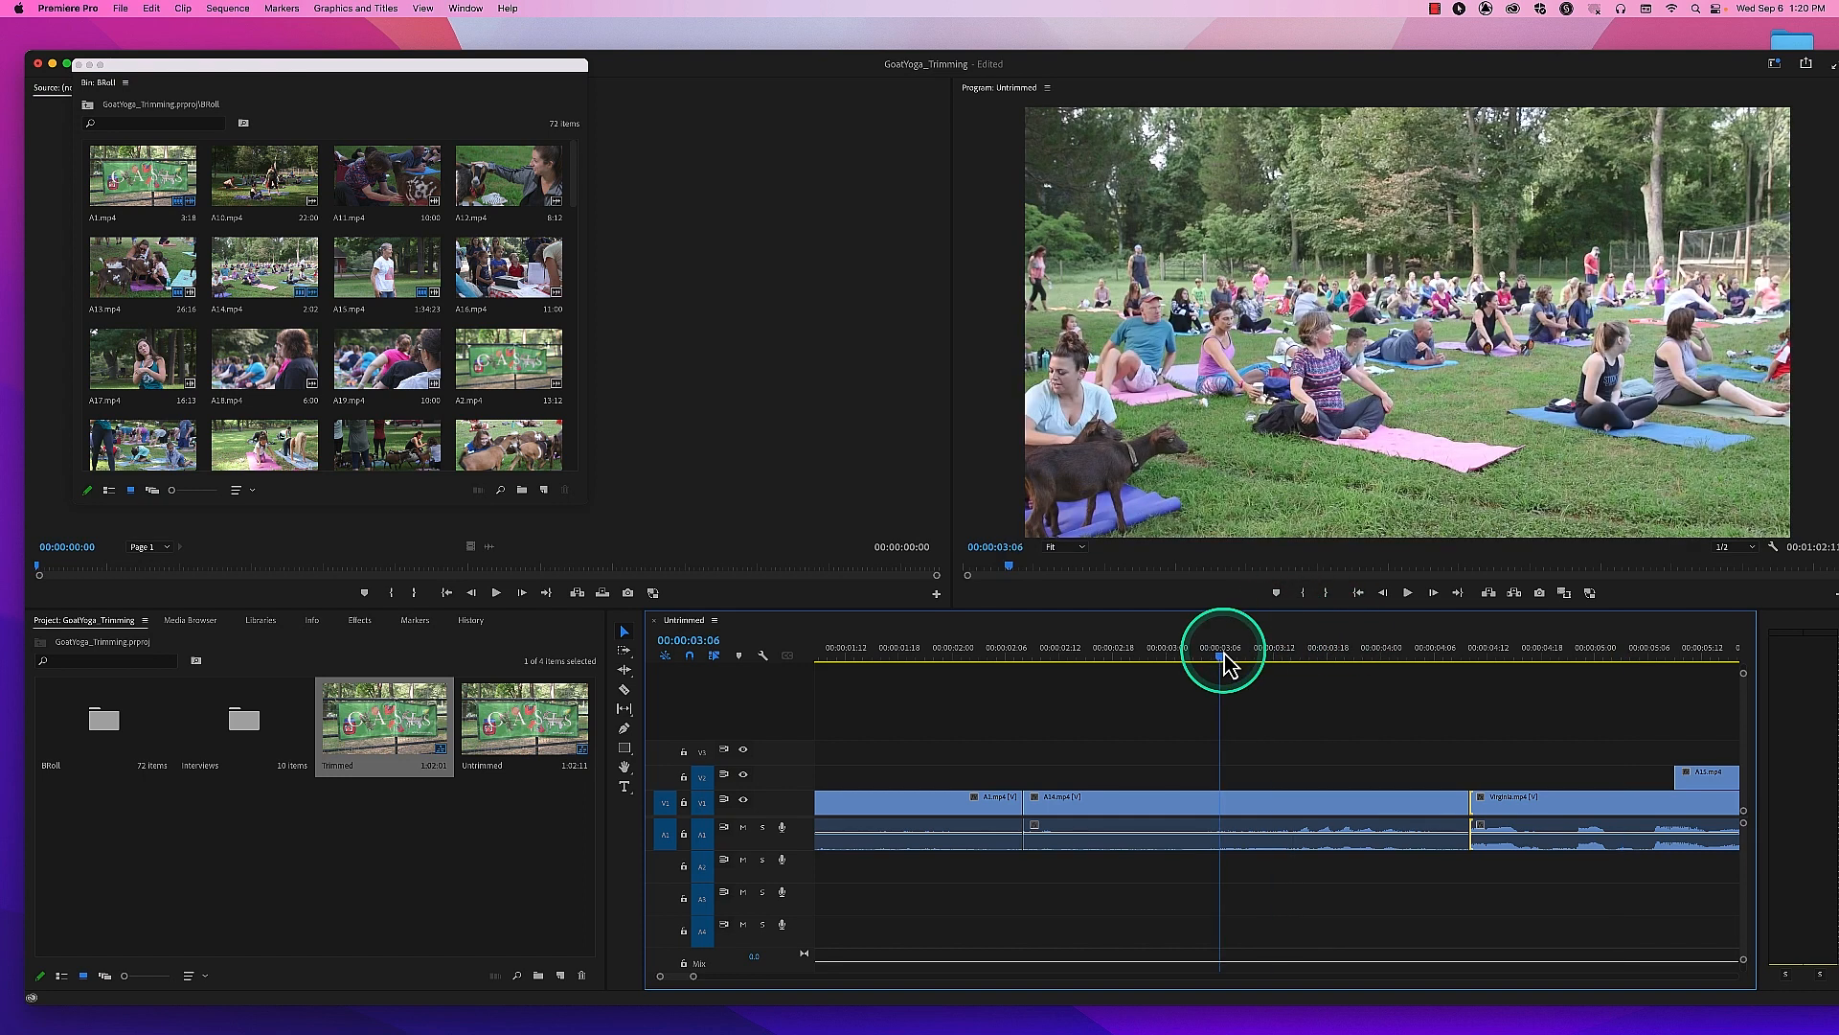
key("space")
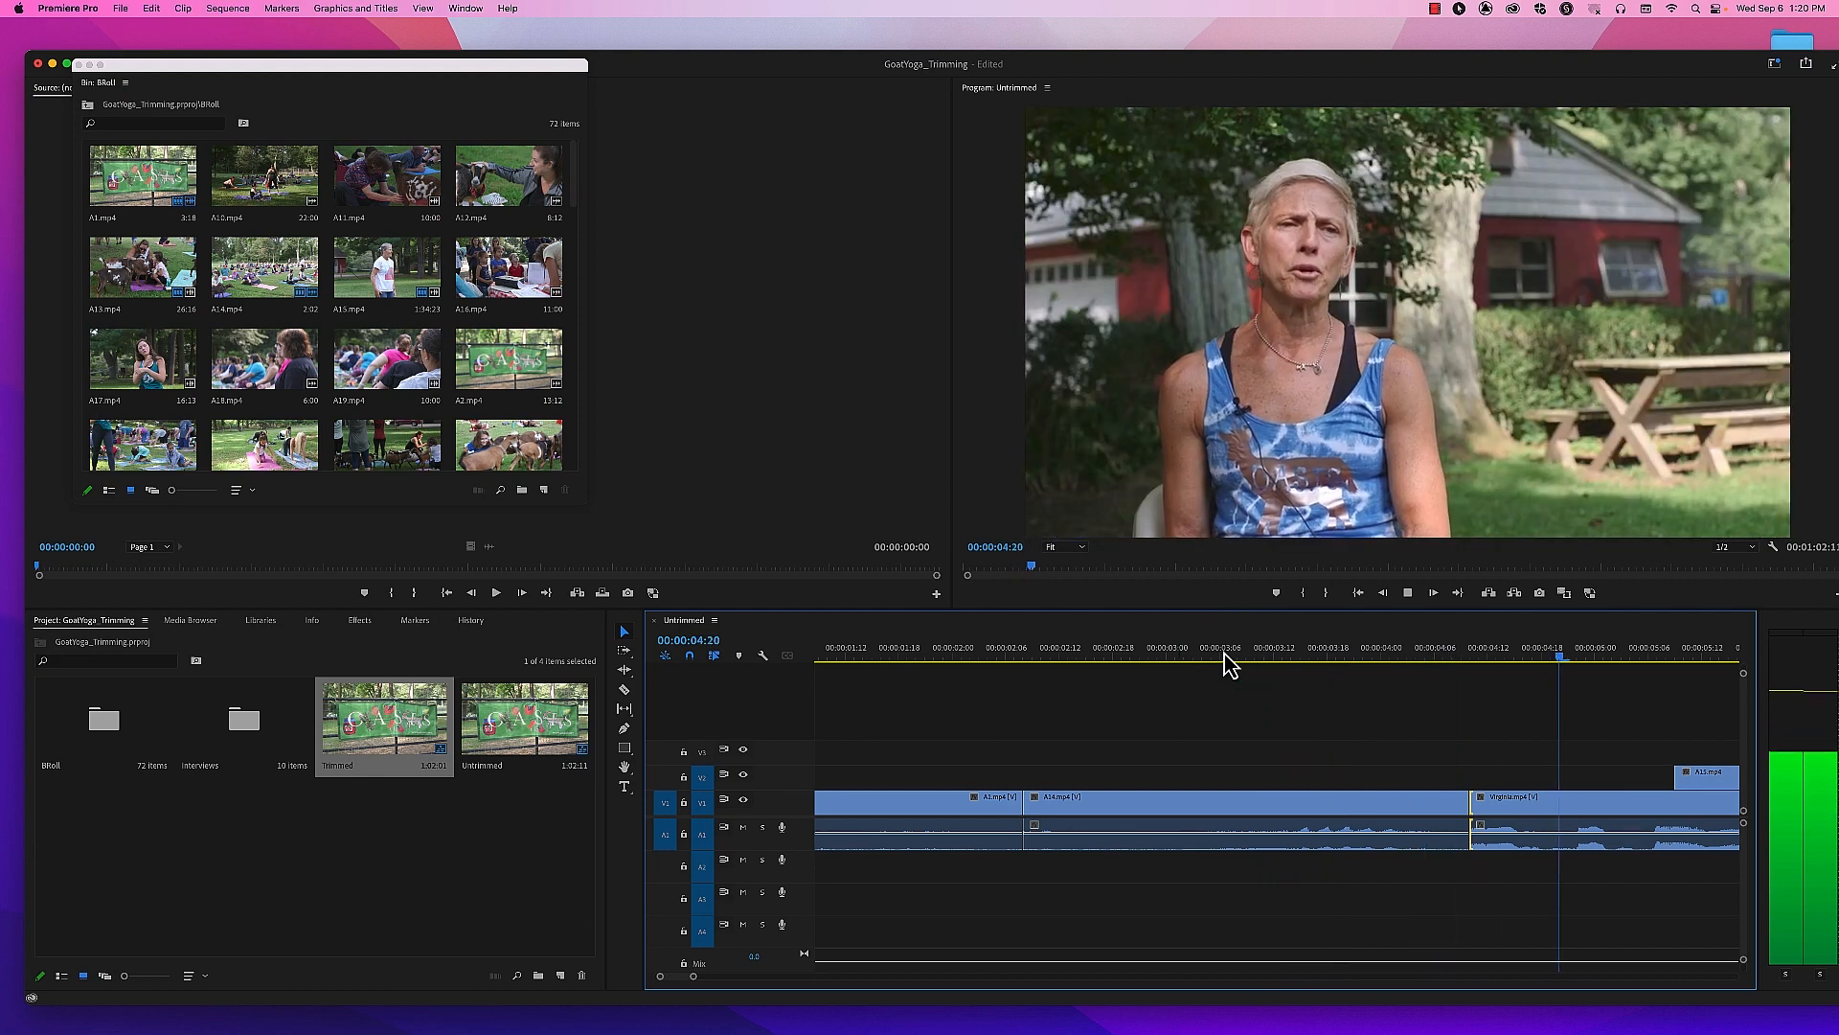
key("space")
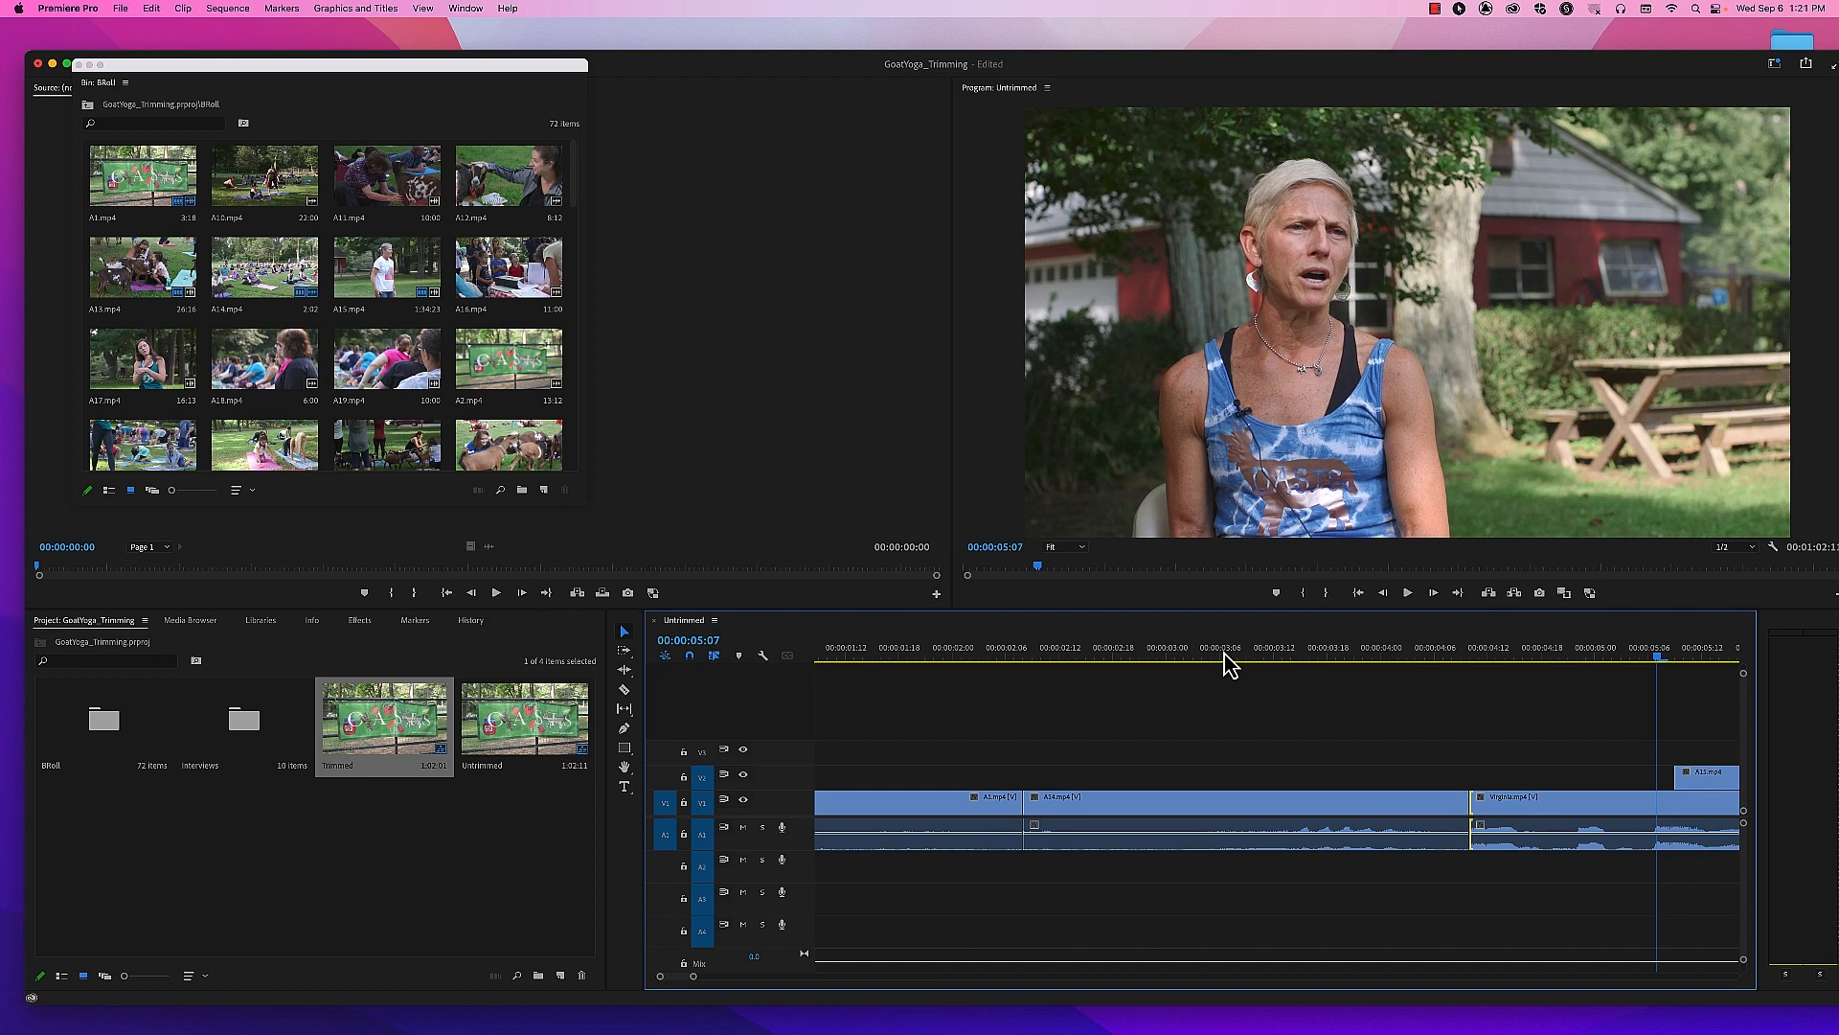
left_click(1293, 725)
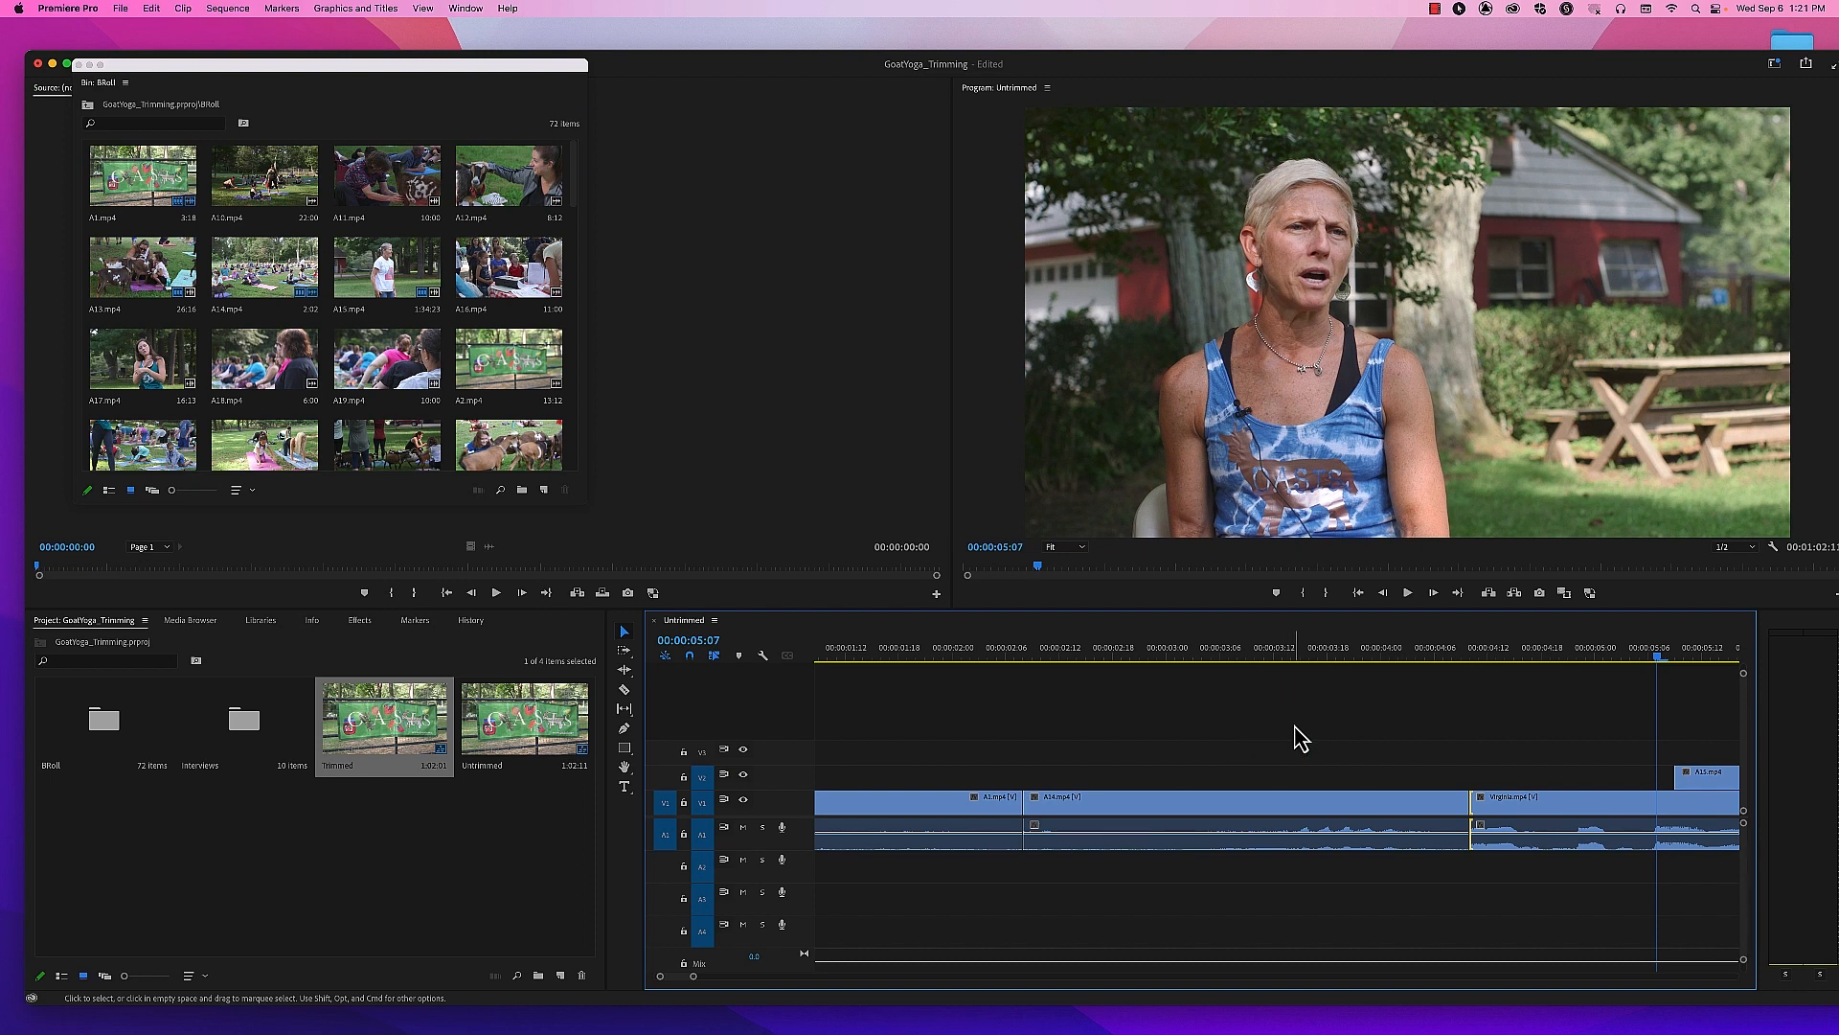
left_click(1236, 659)
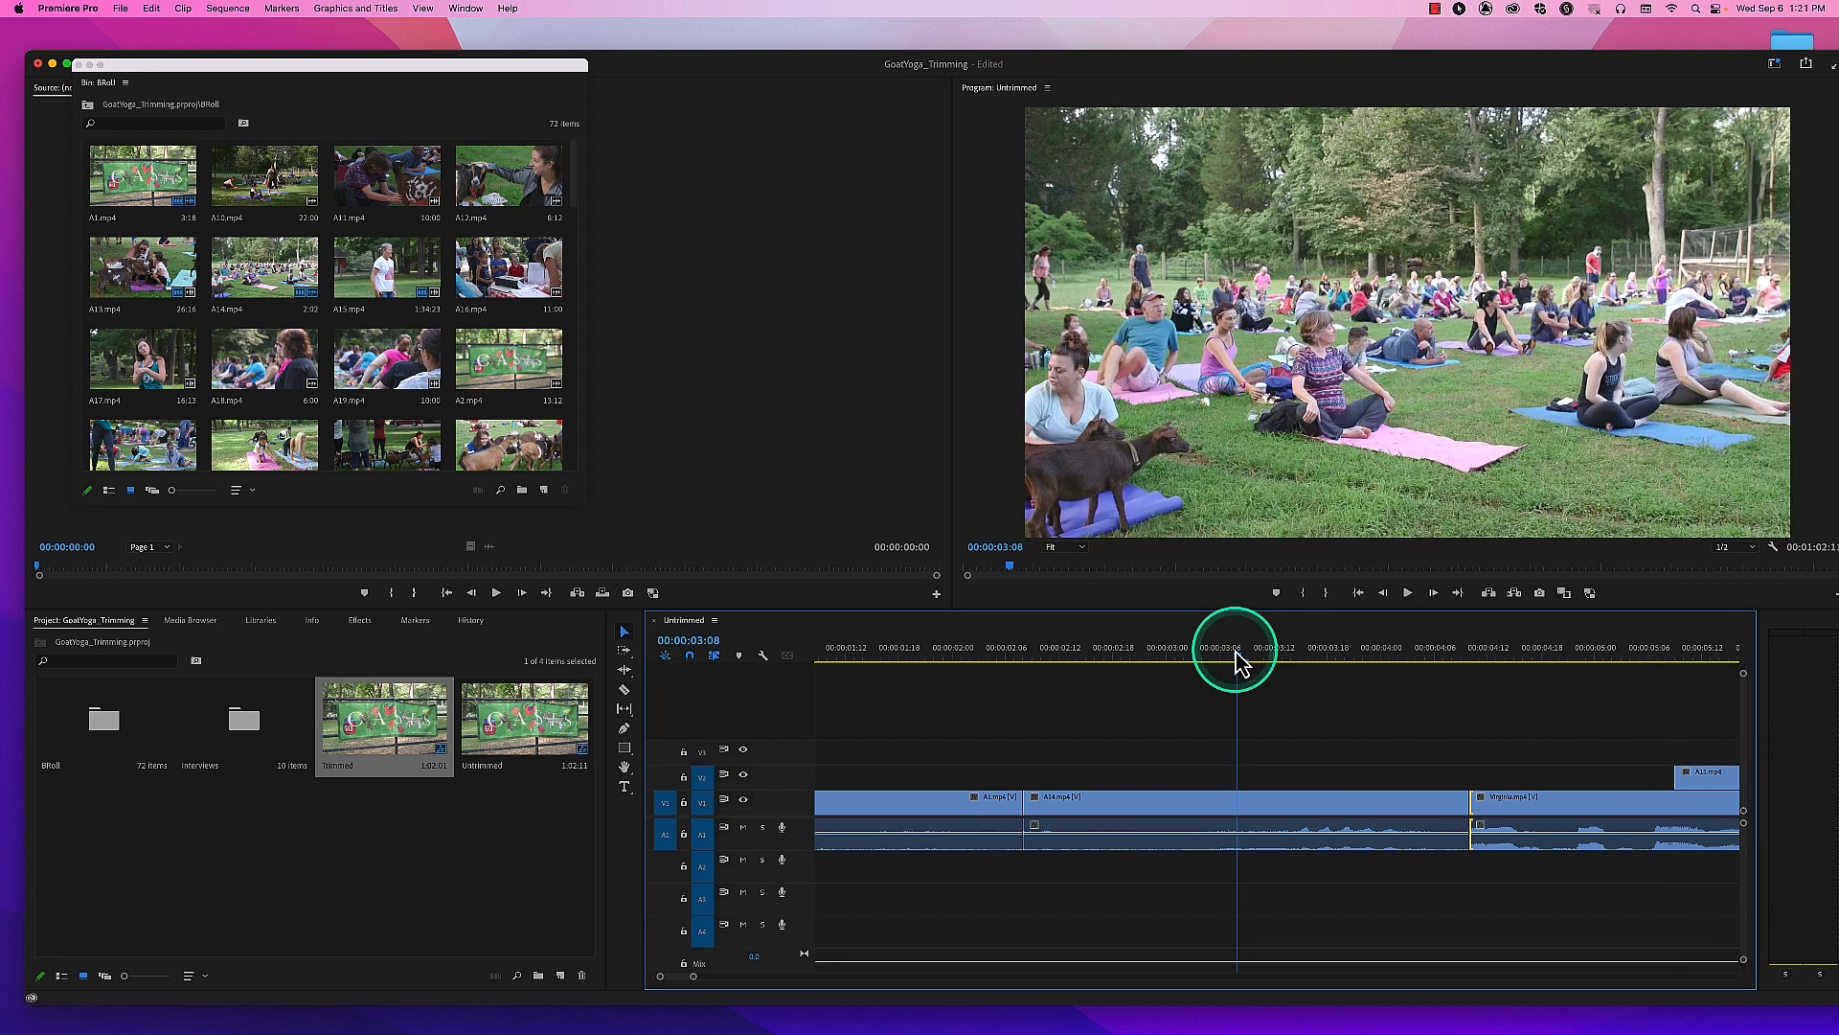
key("space")
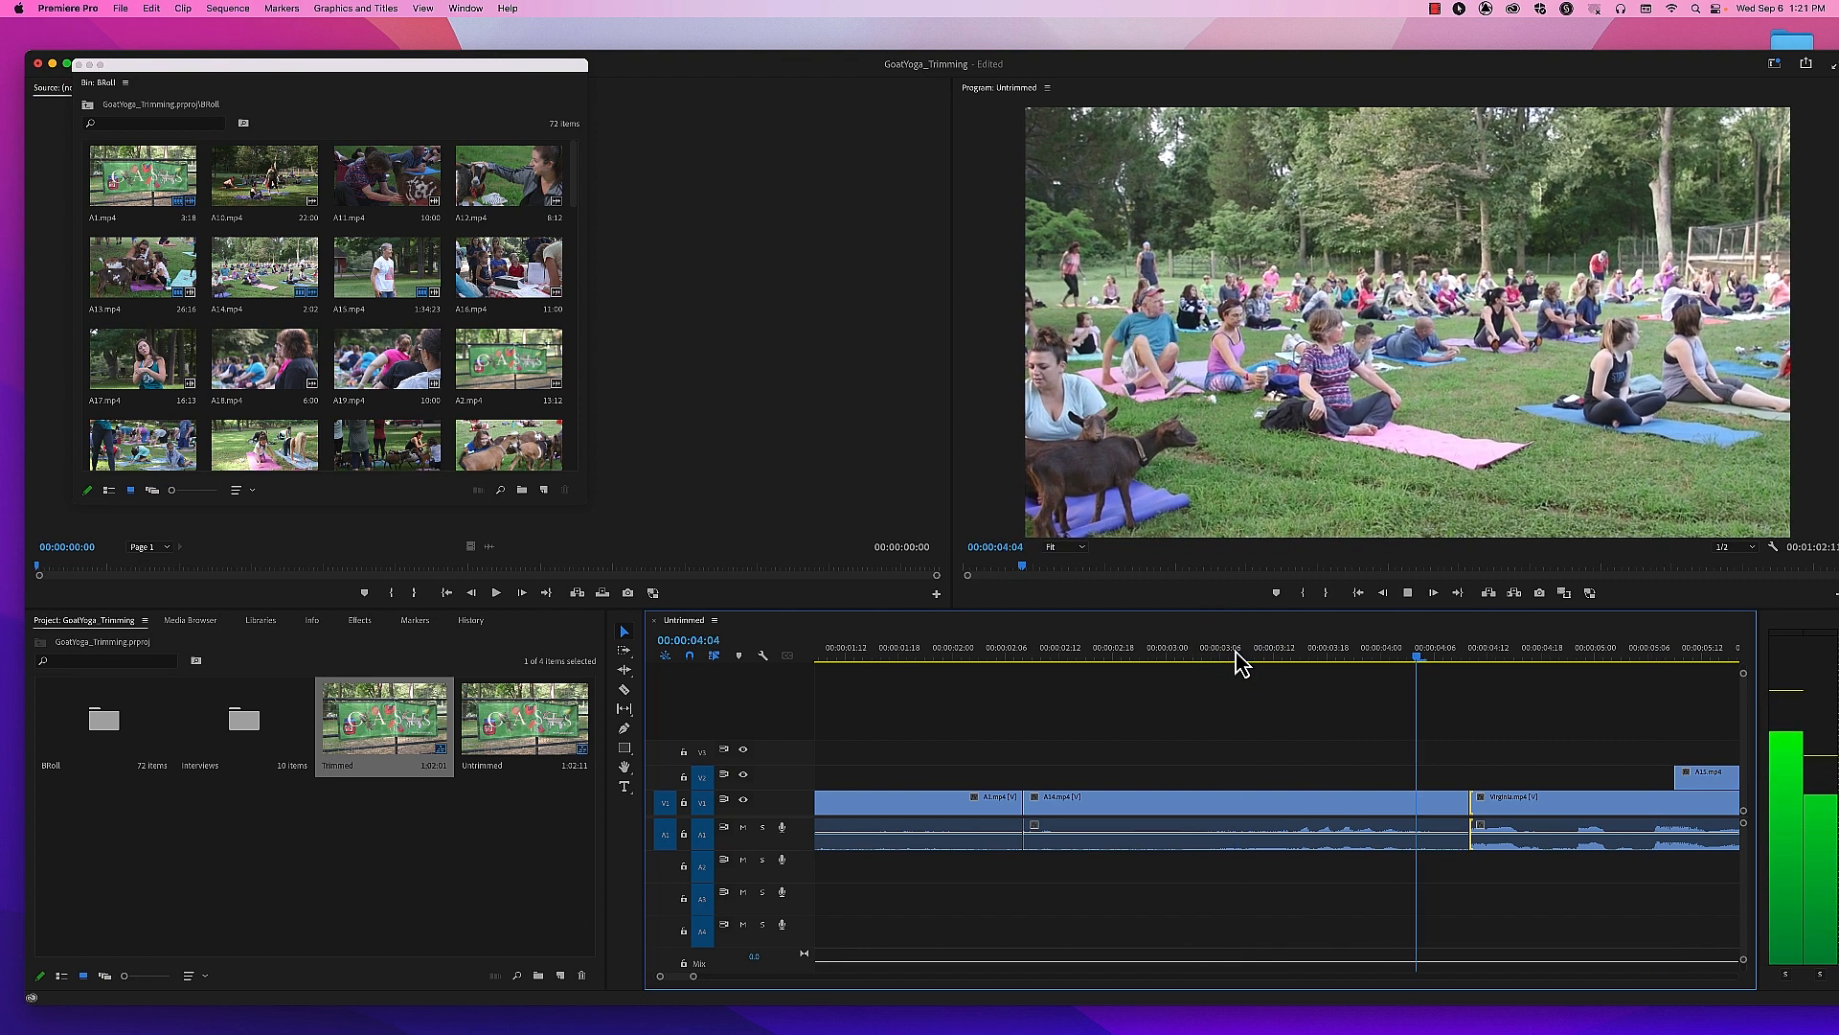
key("space")
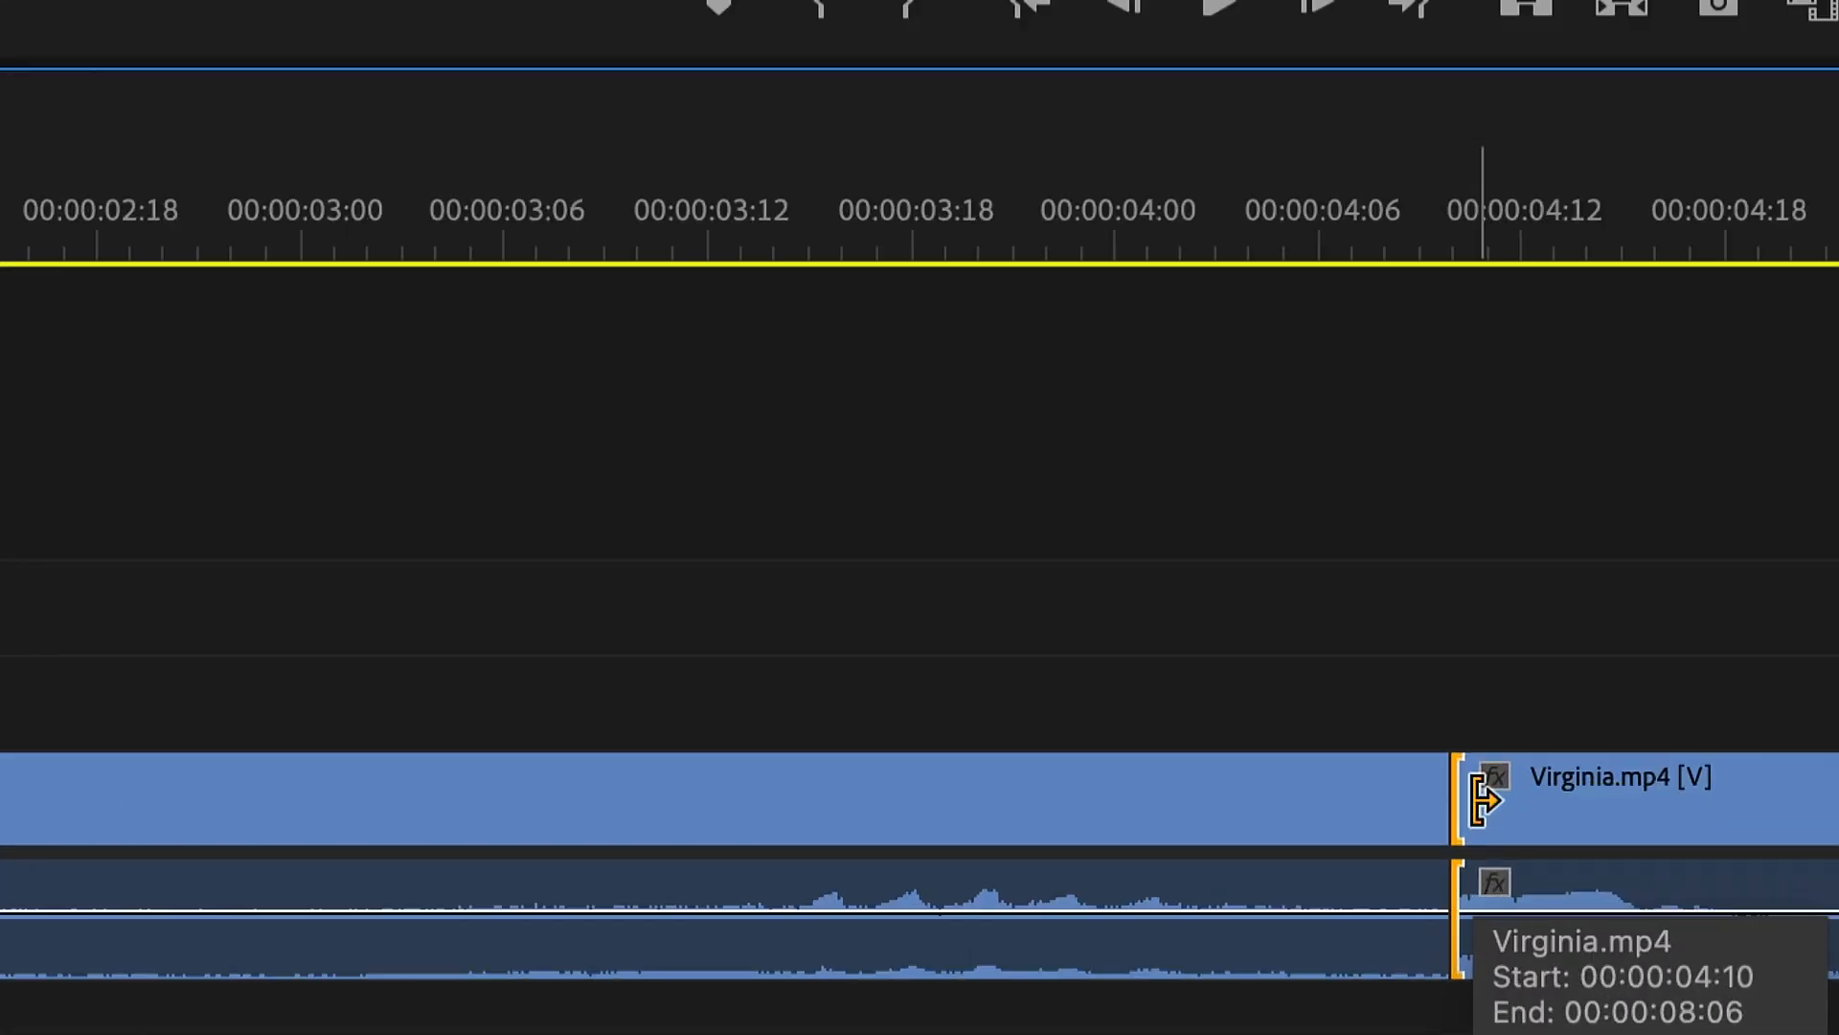
Step: Ripple-extend the start of the first Virginia.mp4 clip by about 12 frames and play the cut from about 00:00:02:14
left_click(1475, 781)
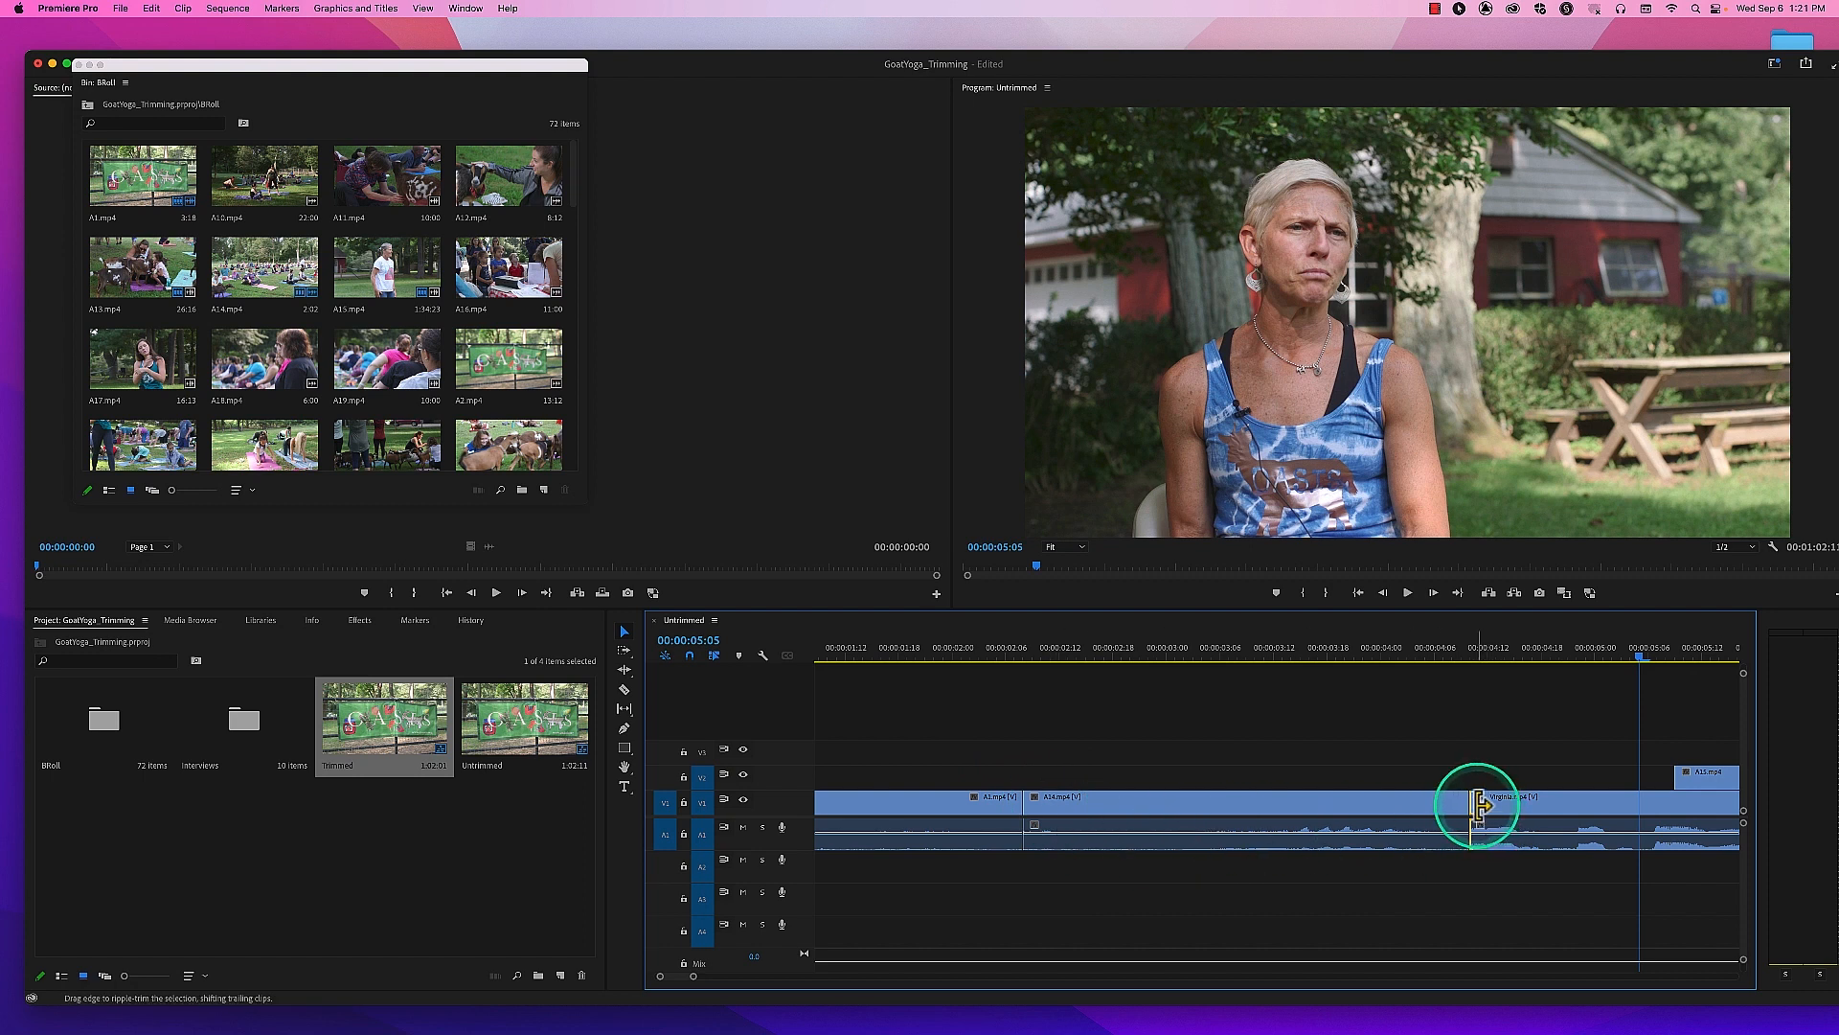
left_click_drag(1478, 805, 1378, 811)
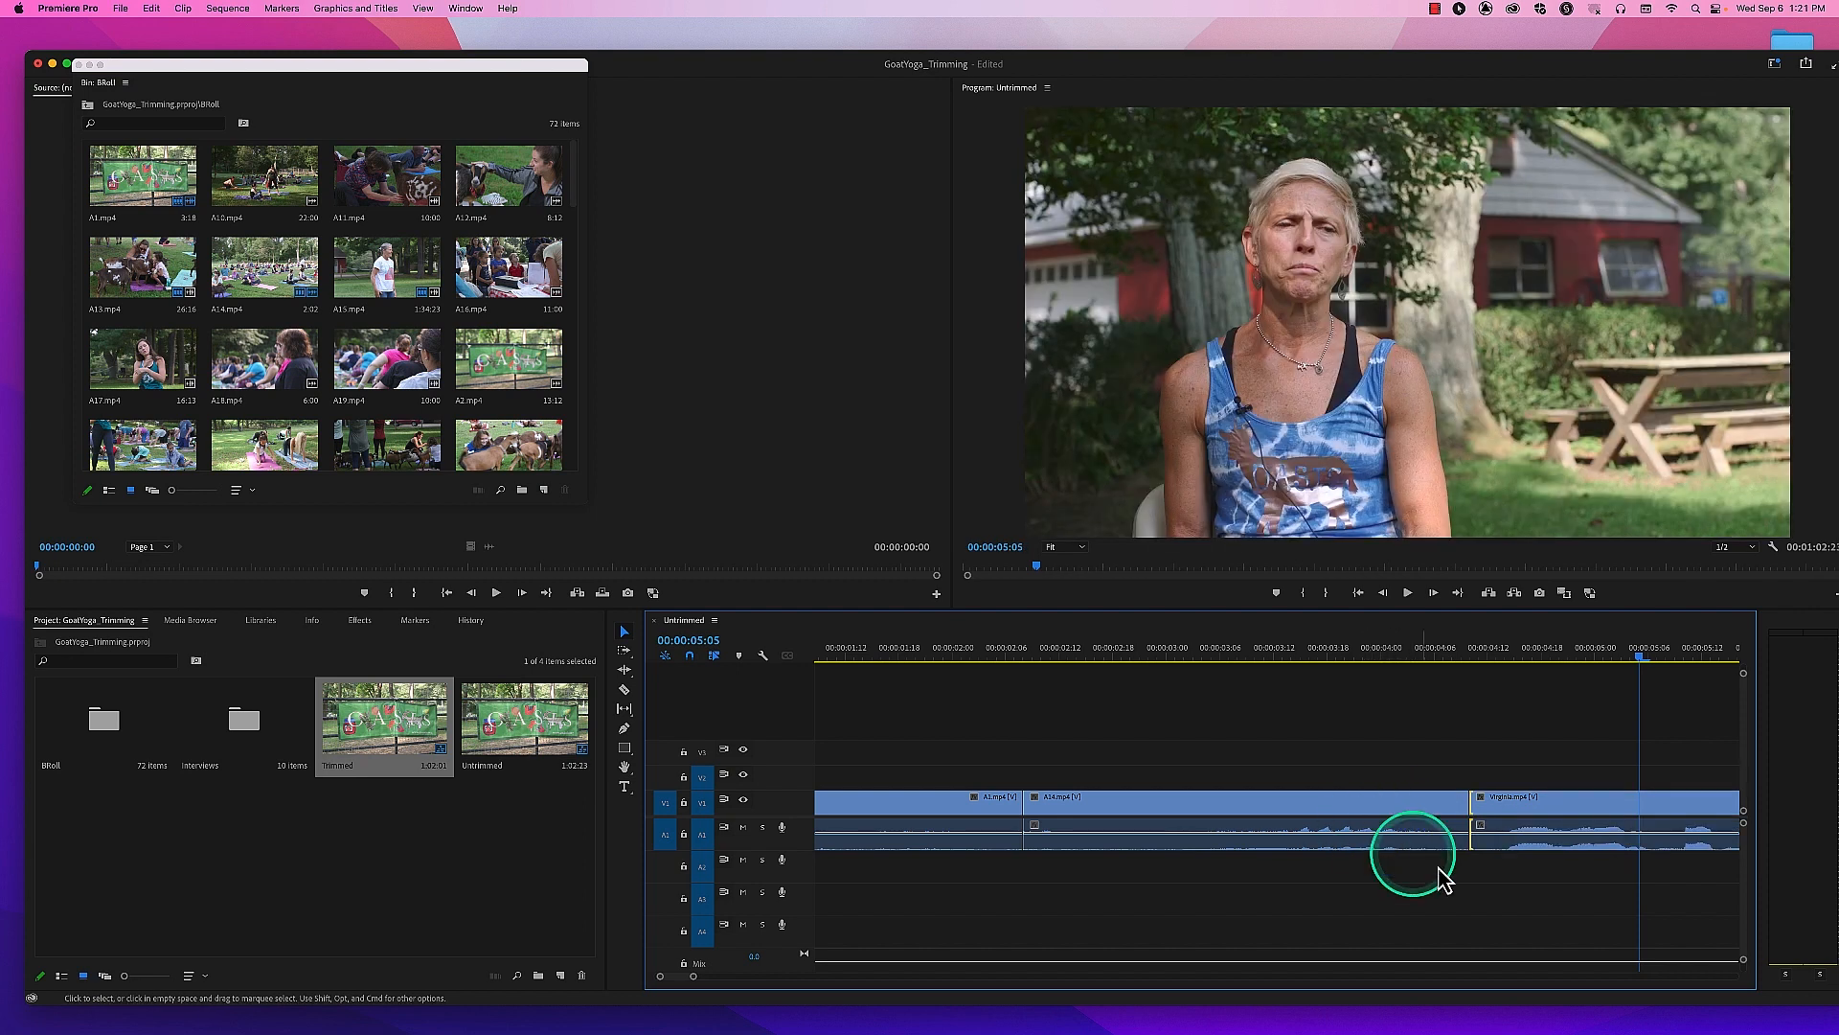
left_click(1119, 657)
left_click_drag(1114, 657, 1082, 657)
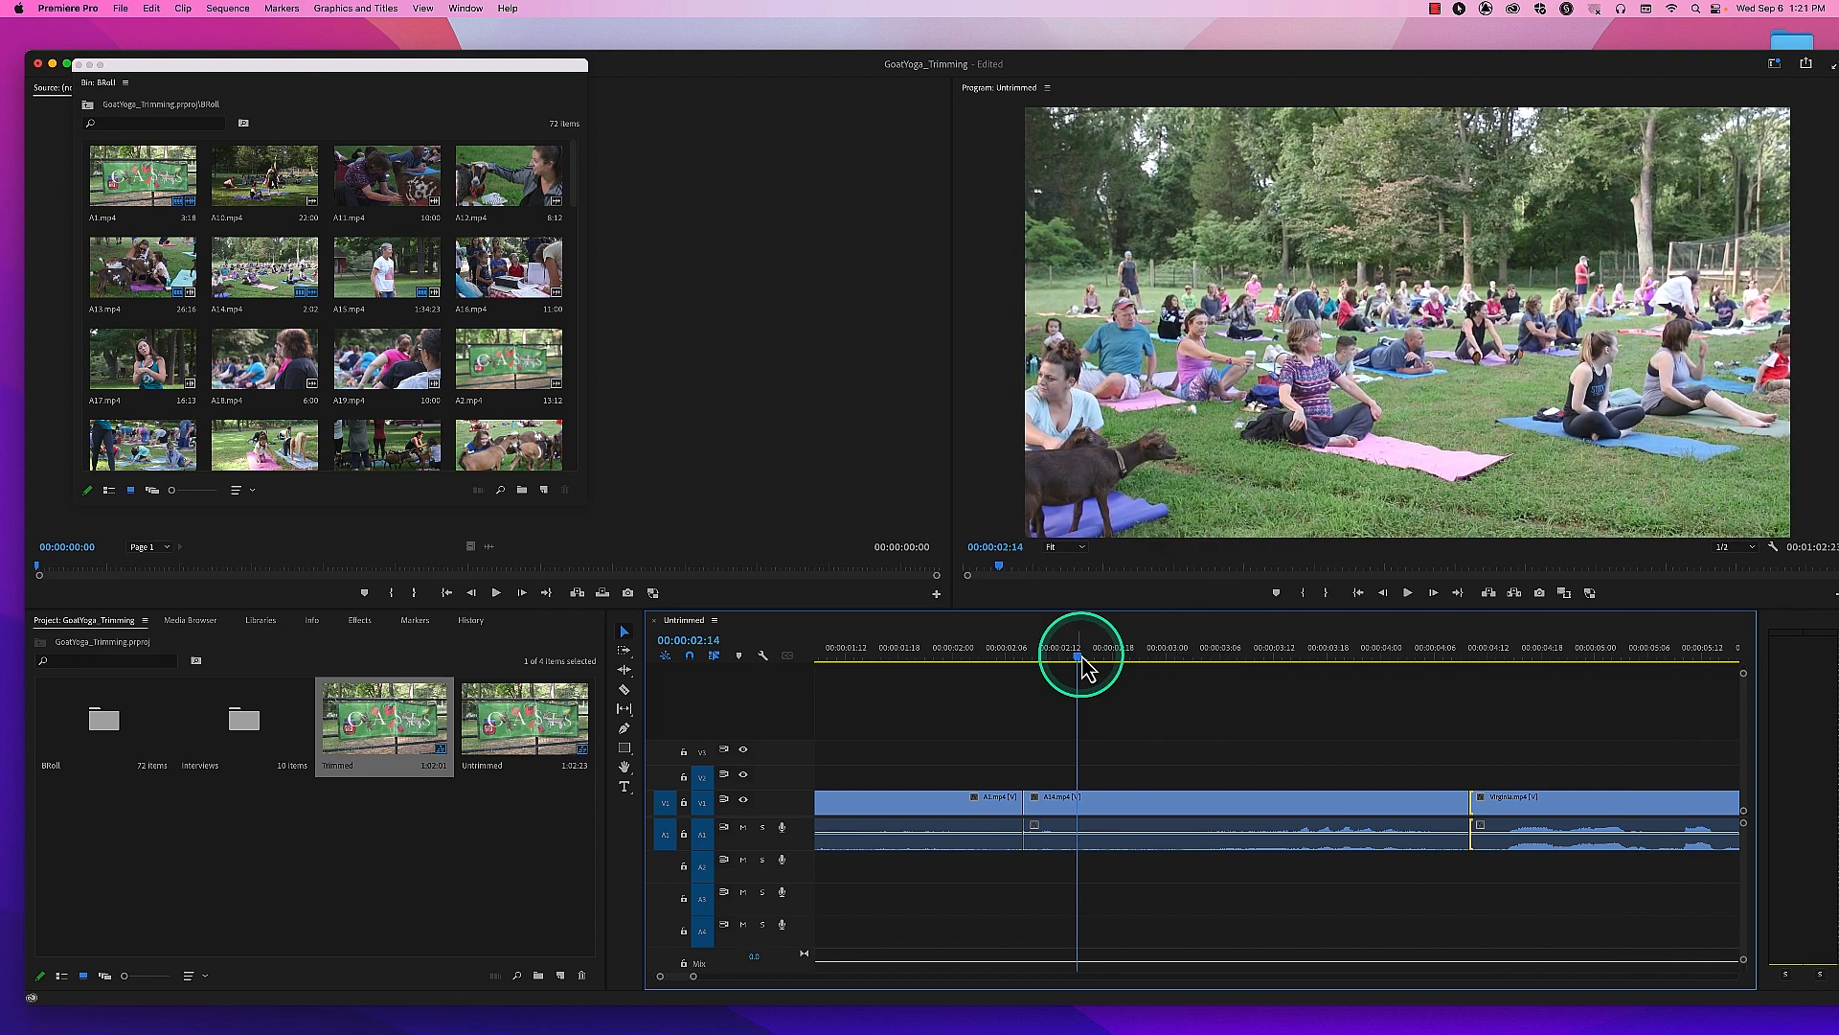
key("space")
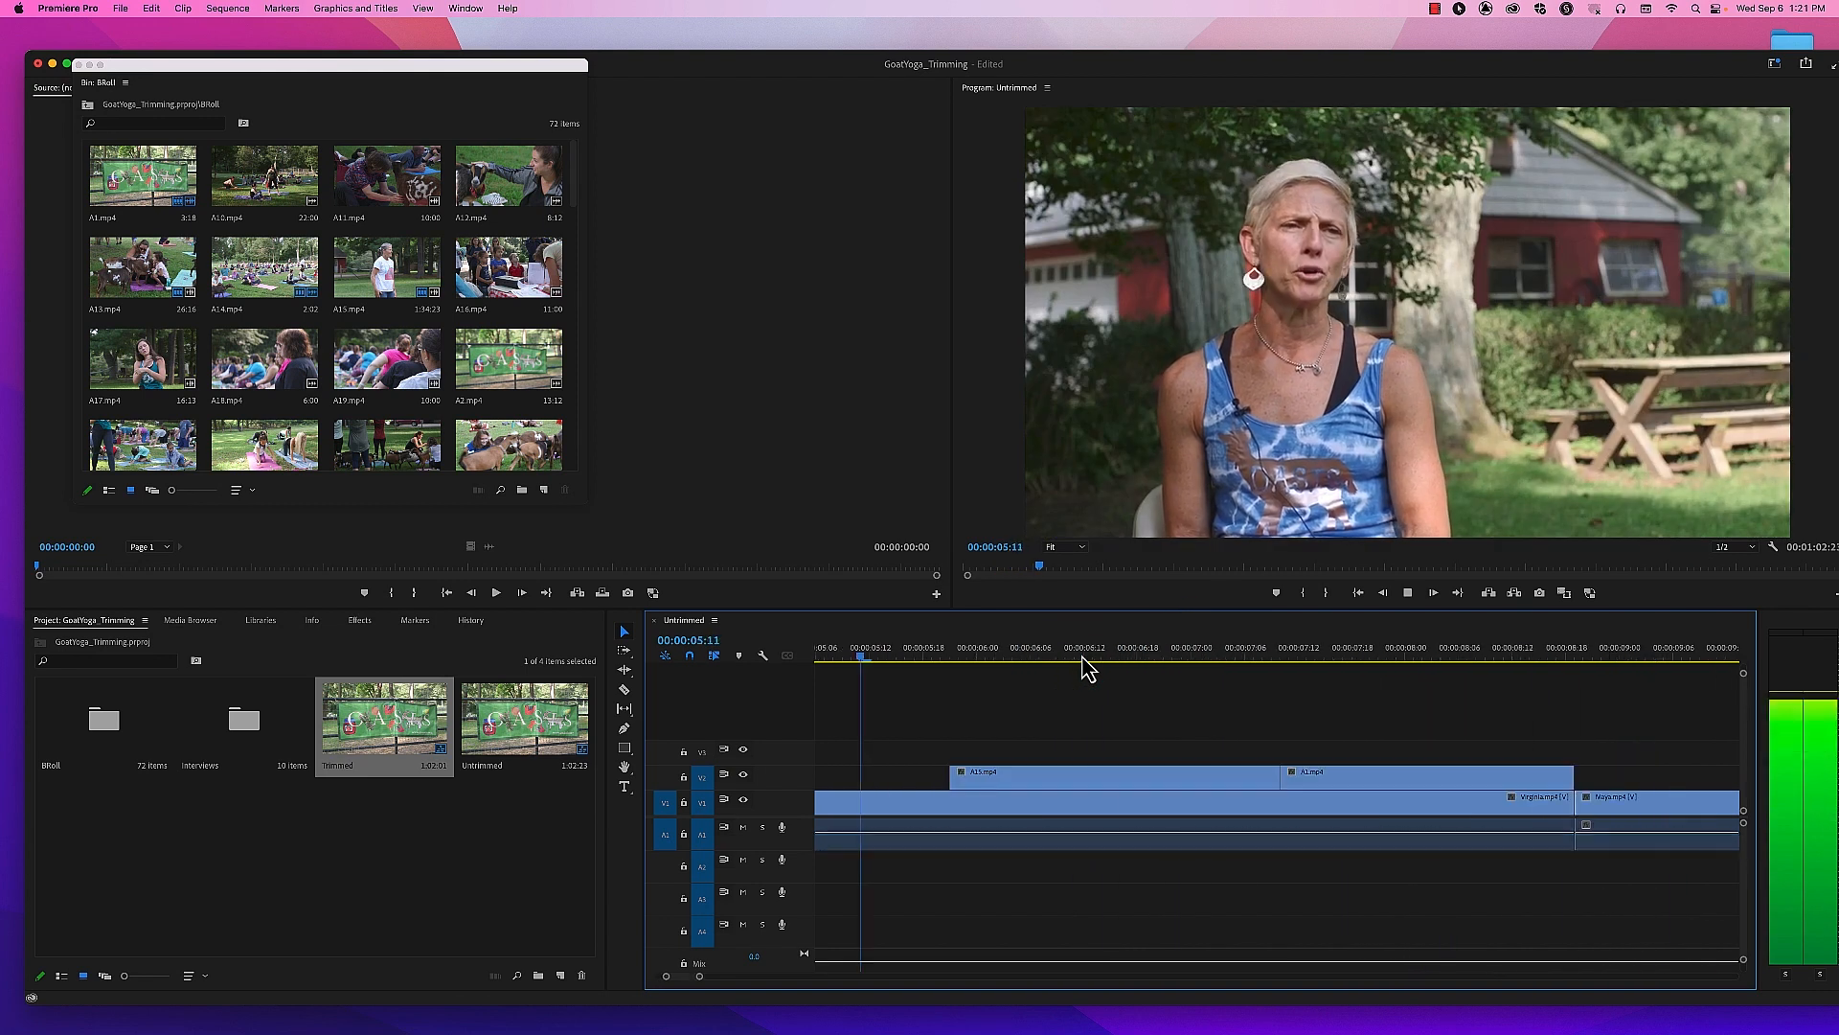
left_click(1210, 766)
Step: Ripple-extend the start of the first Virginia.mp4 clip by about 6 more frames and play the cut from about 00:00:03:10
left_click(975, 953)
left_click_drag(698, 977, 712, 977)
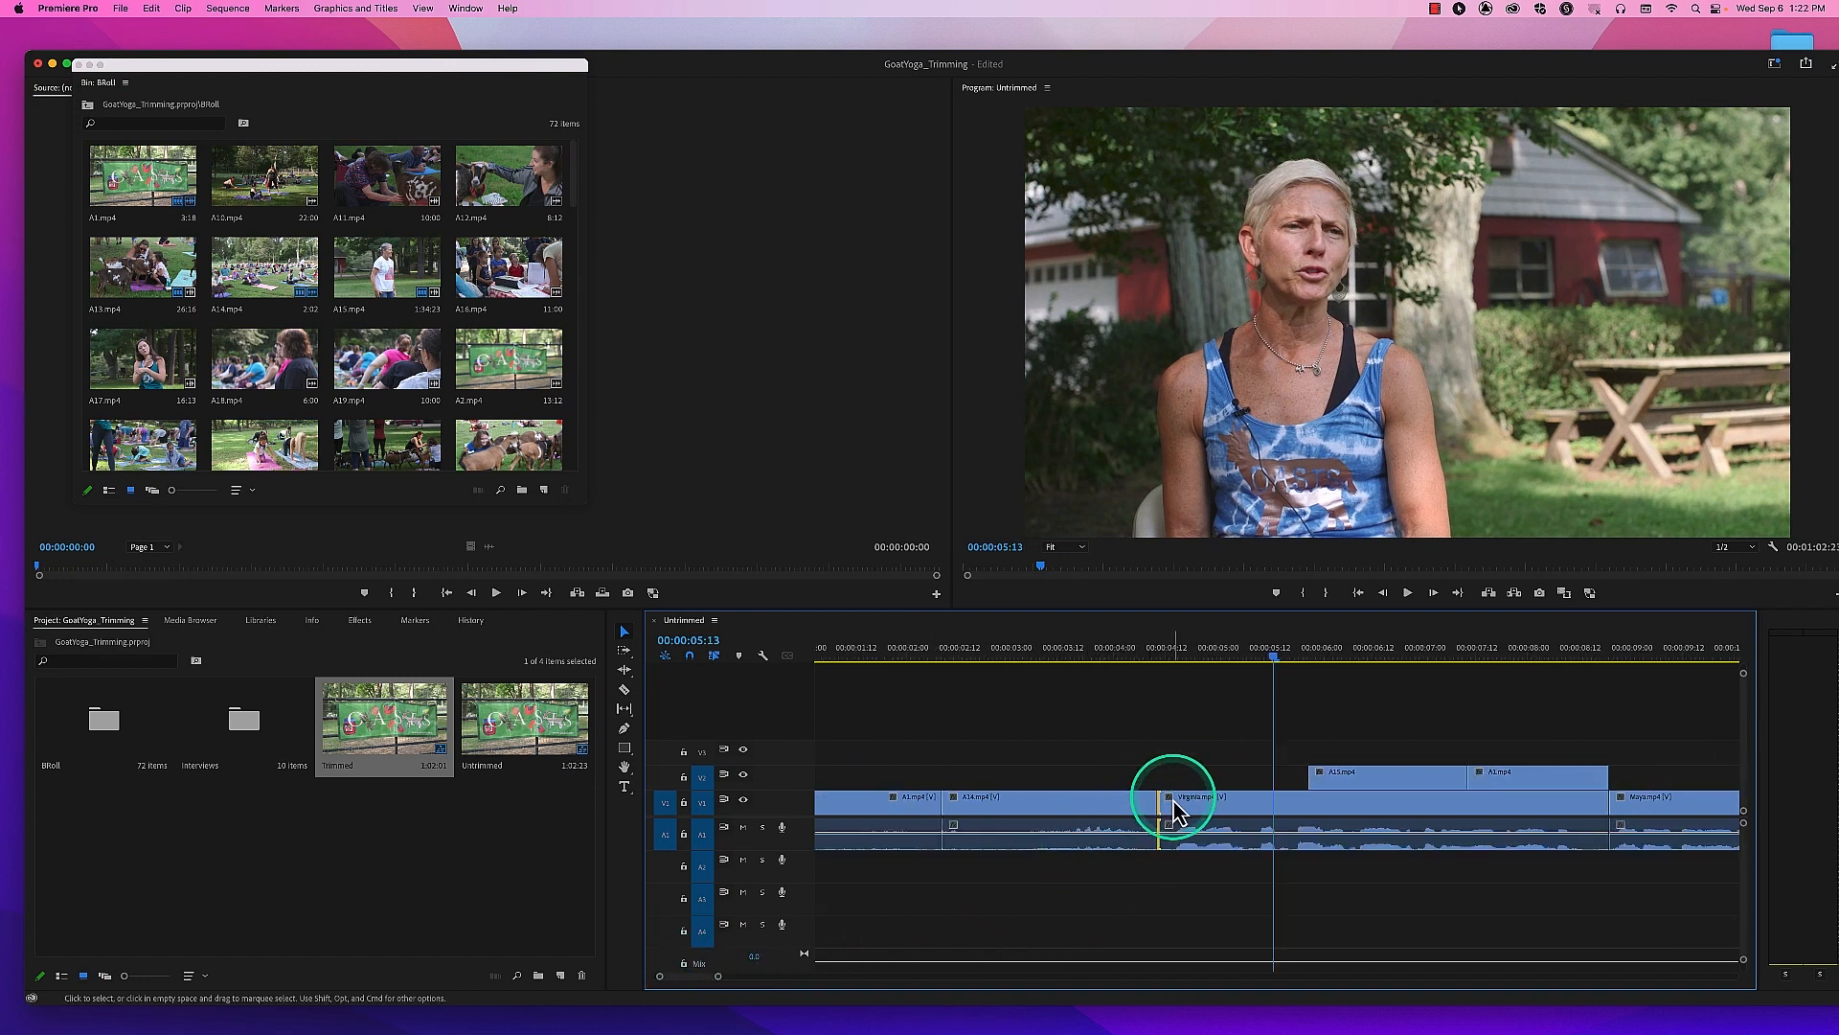
left_click_drag(1166, 802, 1141, 802)
left_click(1079, 651)
left_click_drag(1074, 652, 1057, 654)
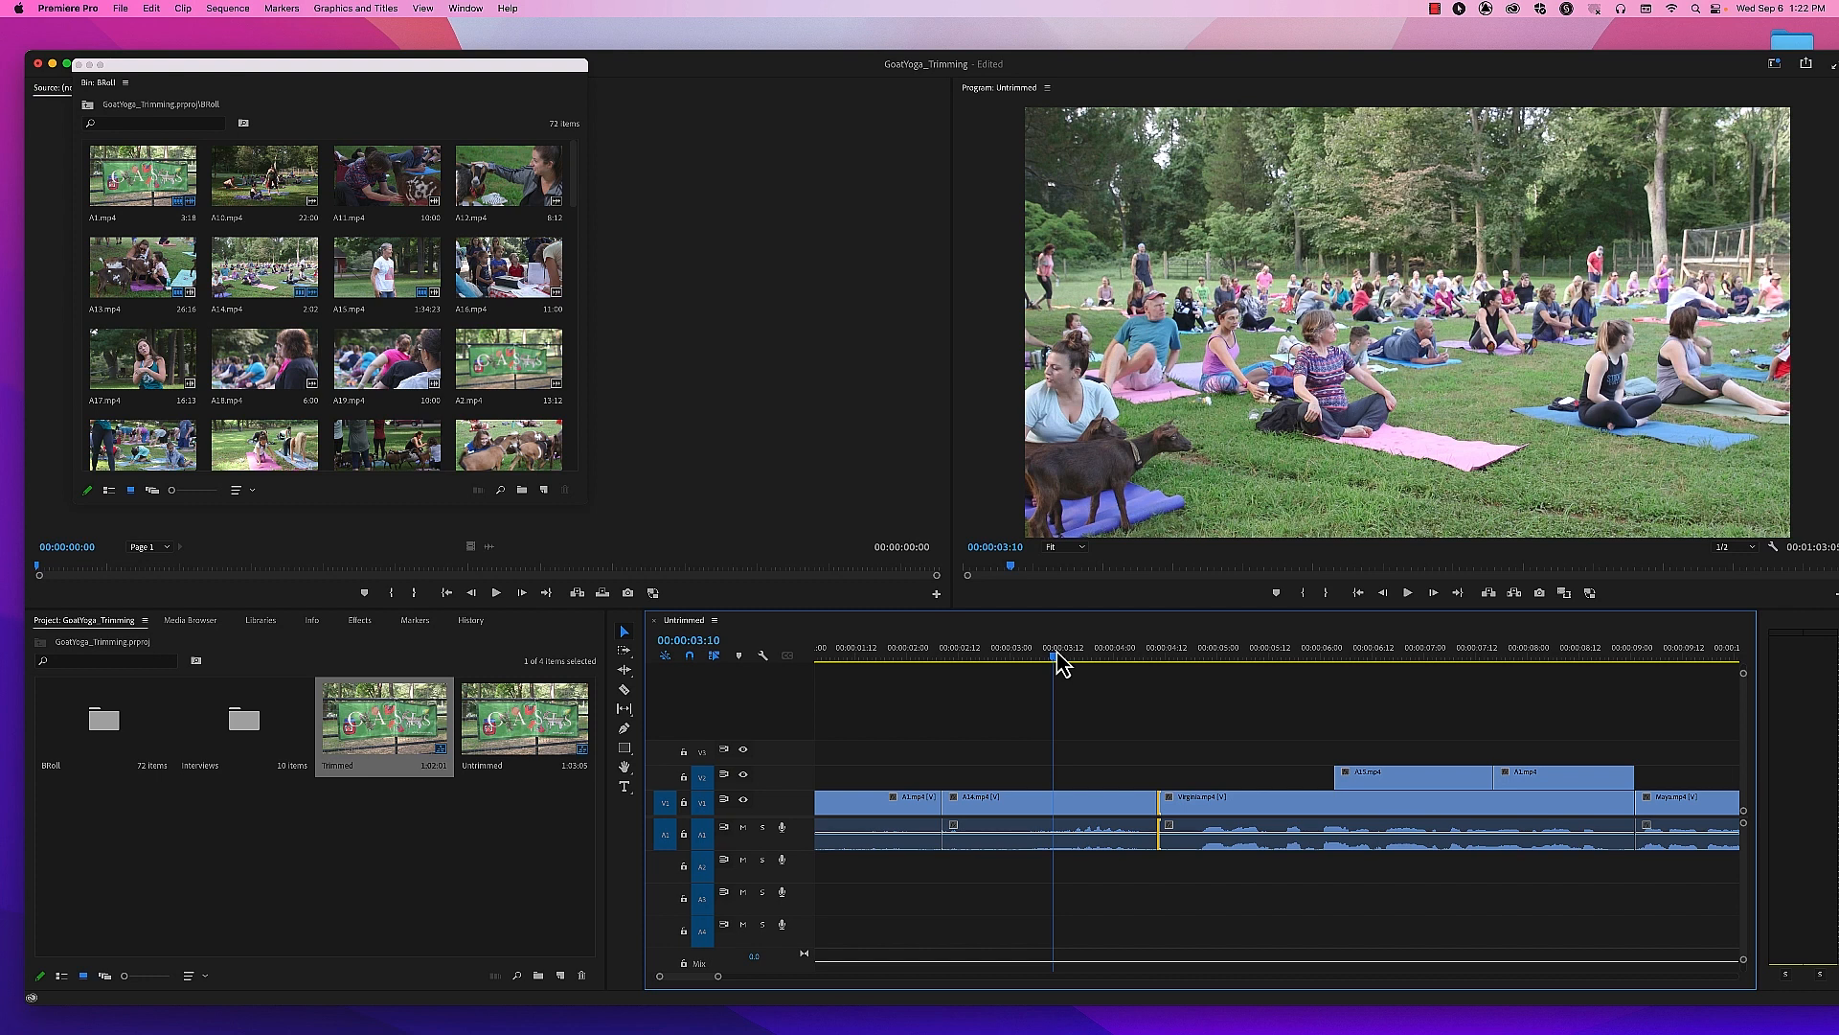
key("space")
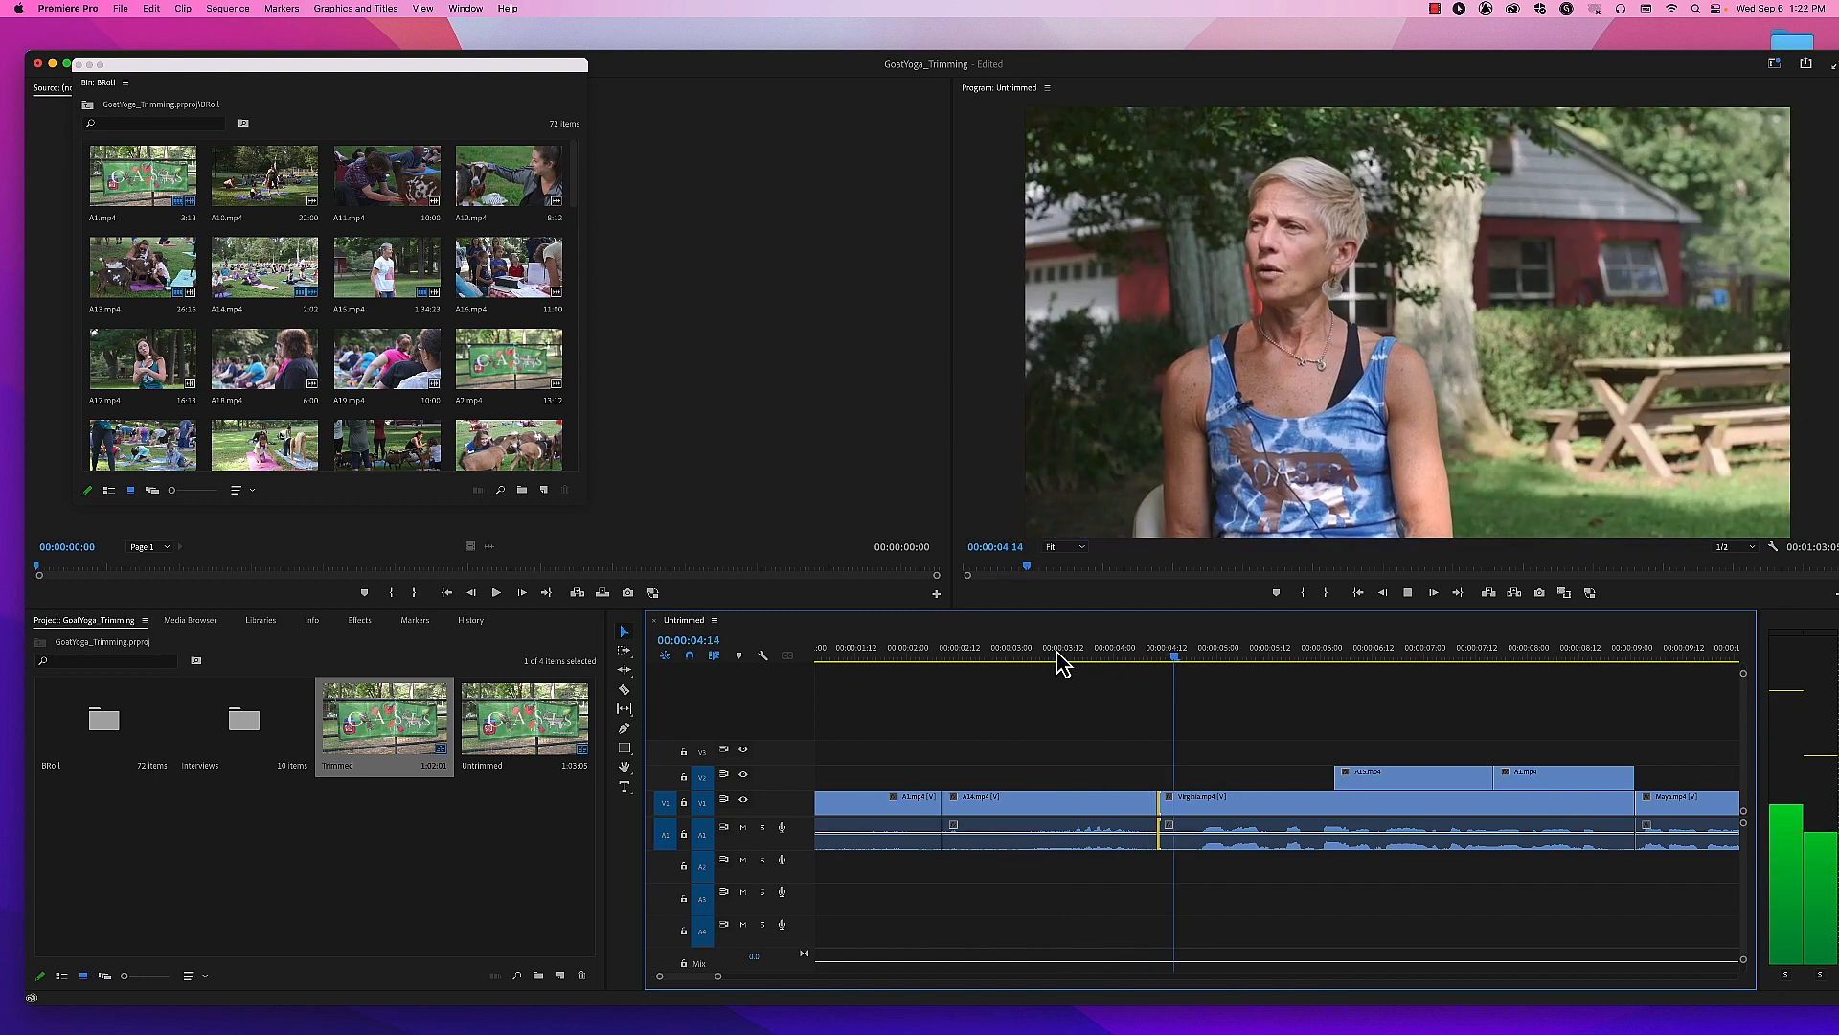
key("space")
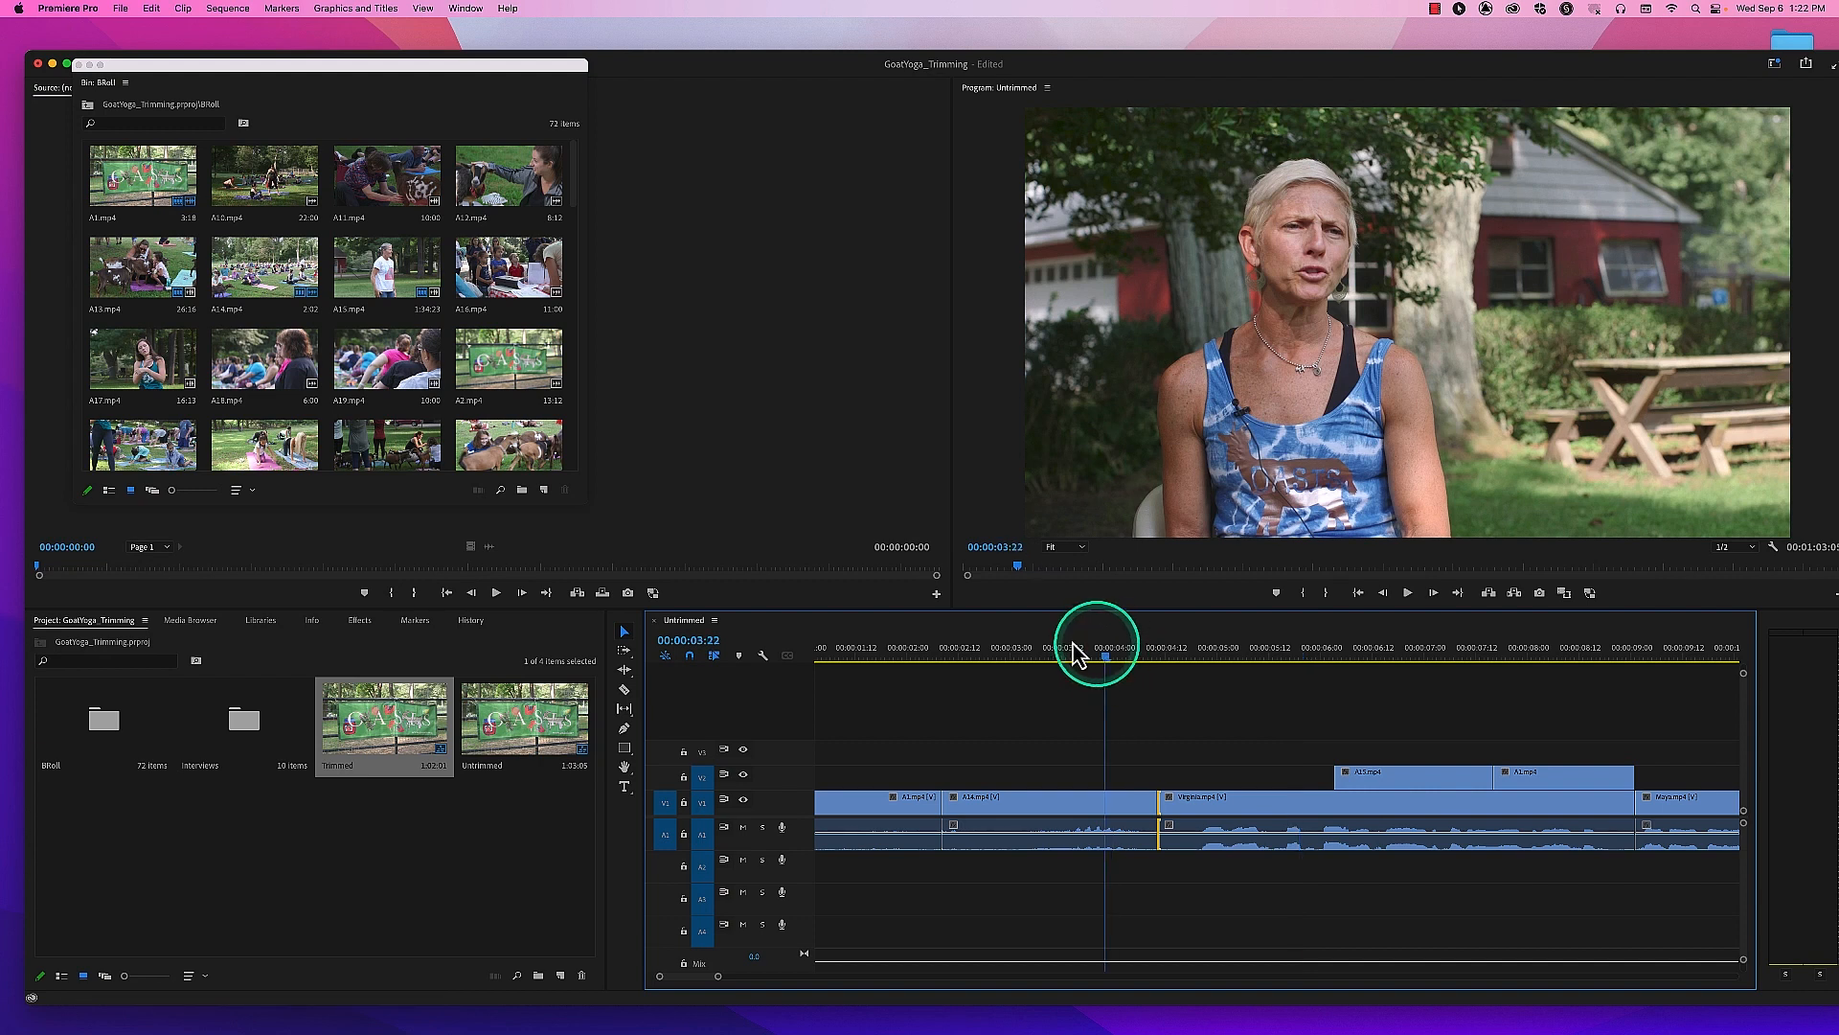
Step: Play the sequence twice from about 00:00:02:15 to review the extended start of the Virginia.mp4 clip
left_click_drag(1088, 648, 977, 656)
key("space")
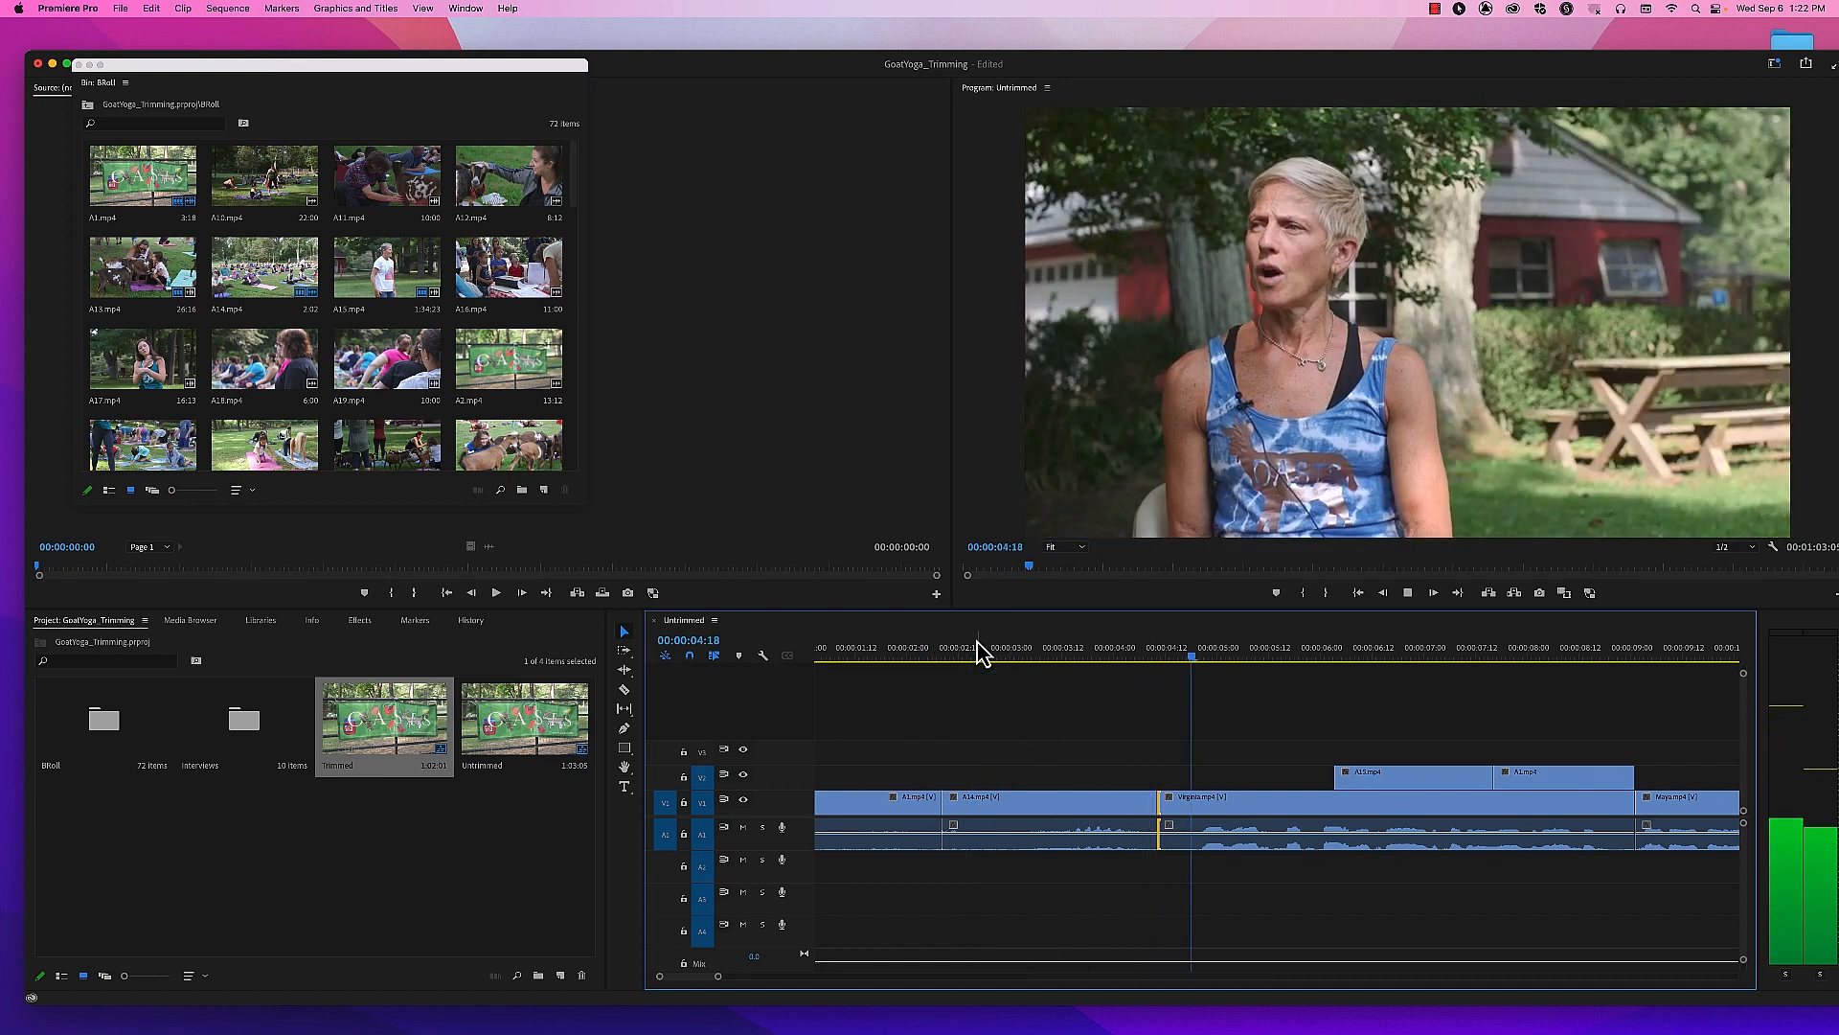
left_click(972, 640)
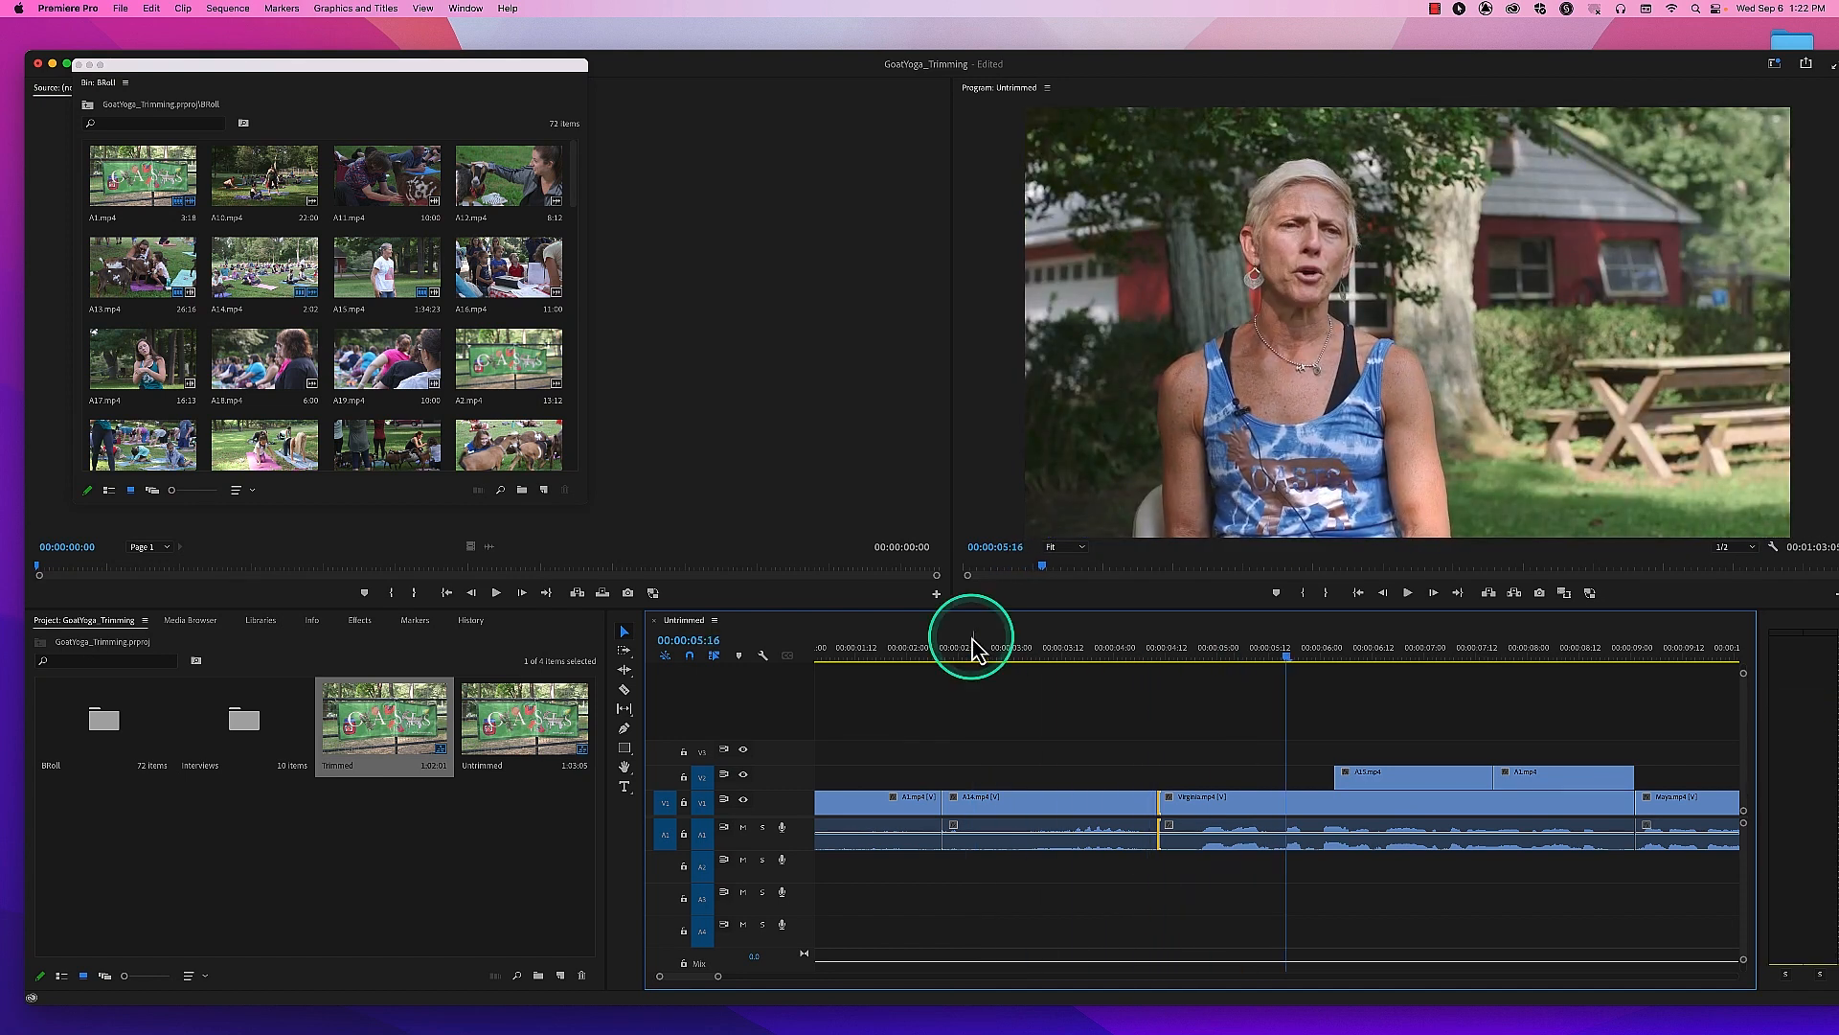
left_click(975, 654)
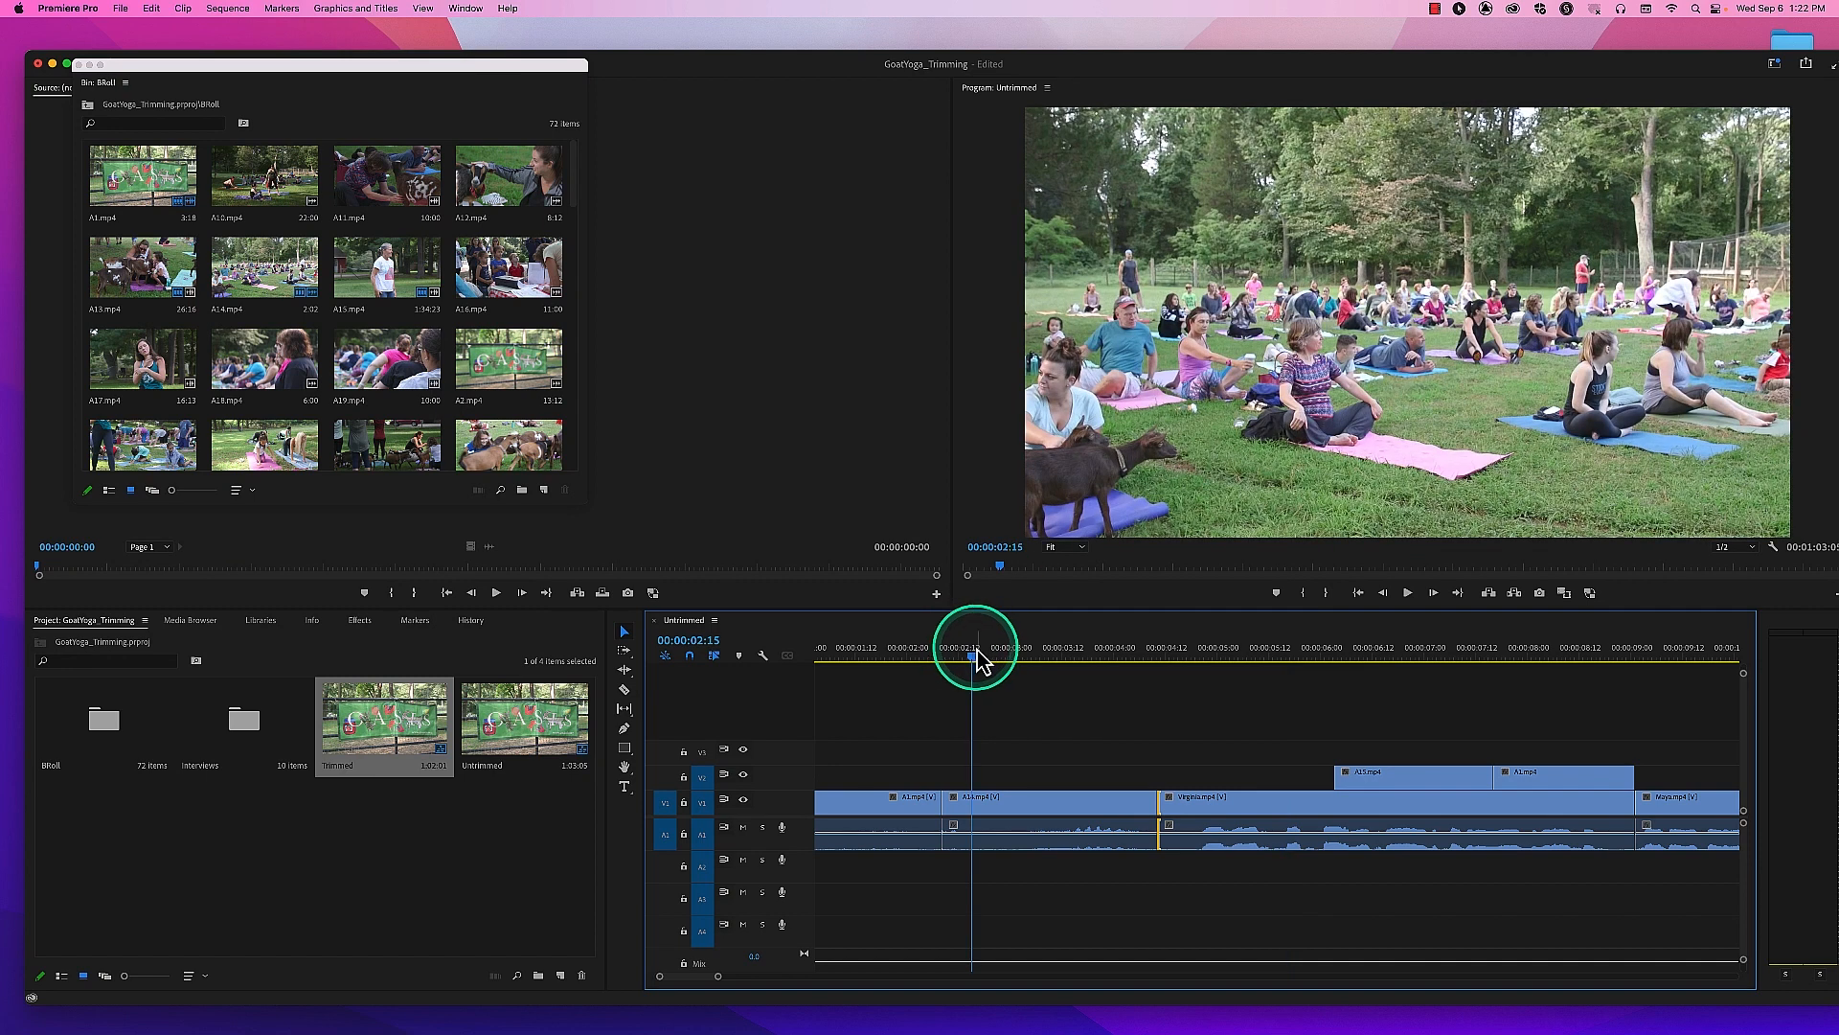
key("space")
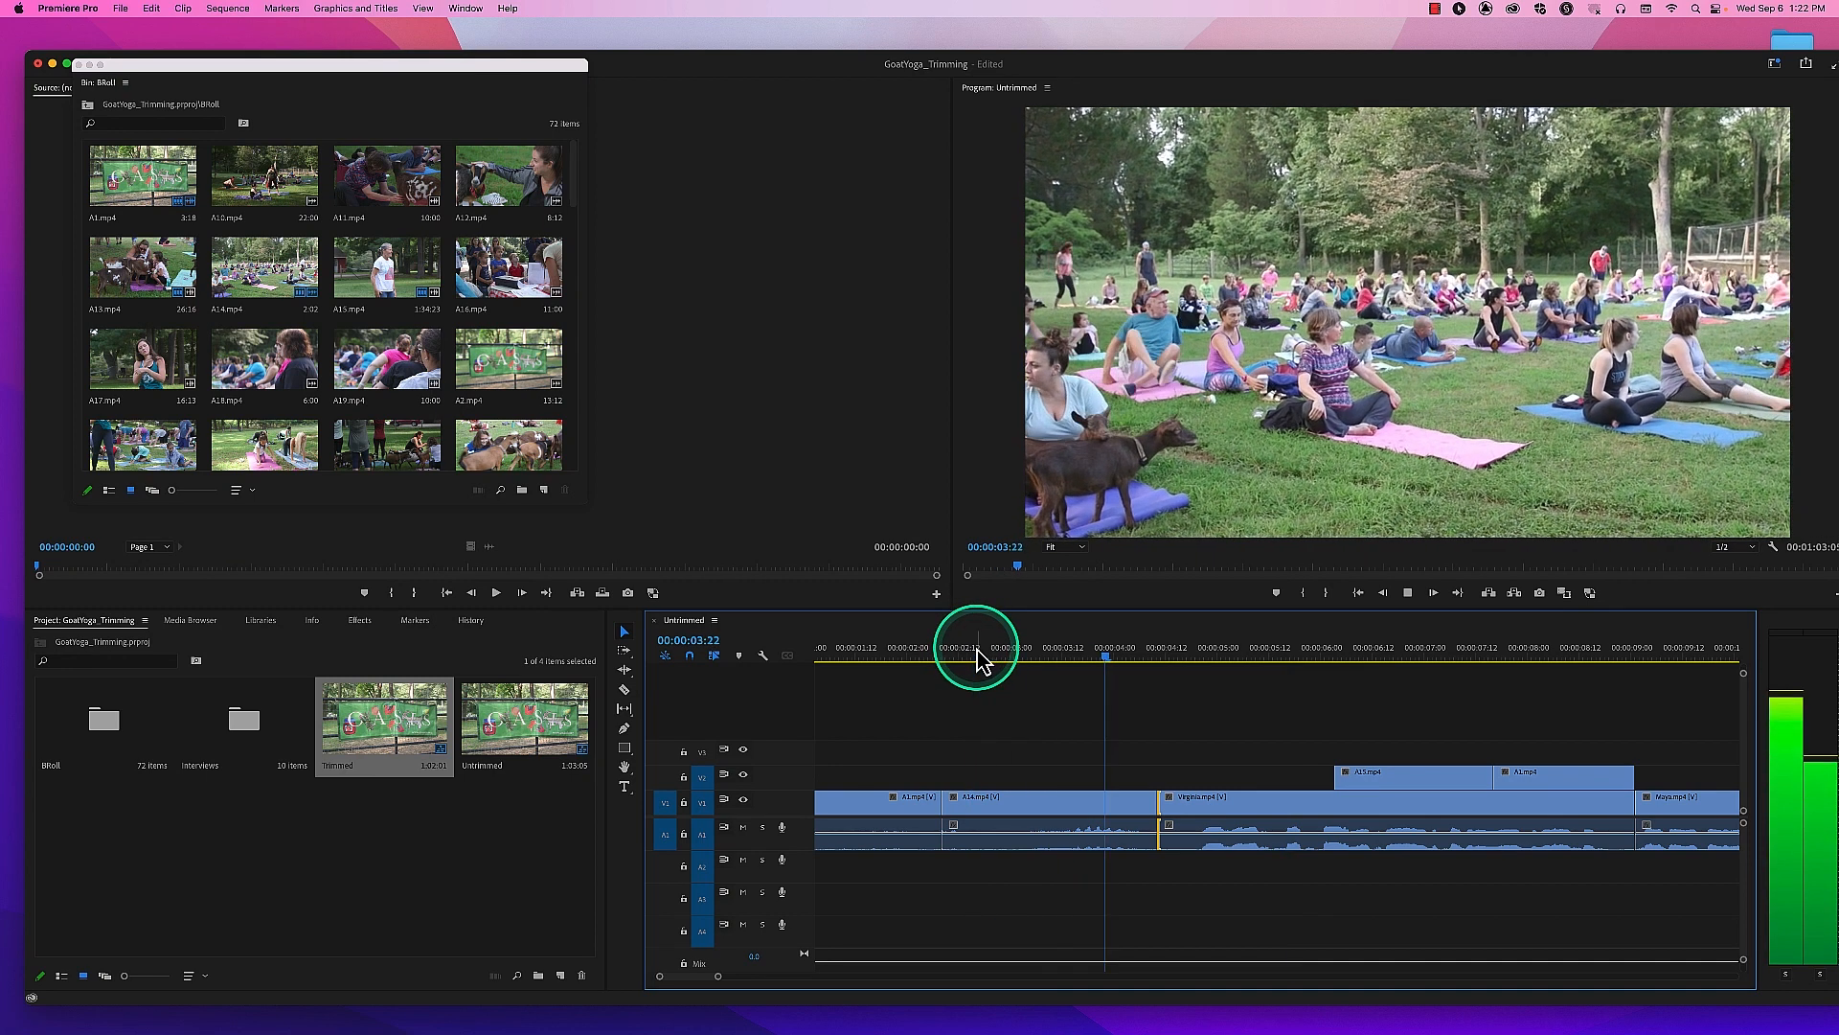
key("space")
Step: Try a cut with about 18 frames ripple-trimmed off the start of Virginia.mp4, play it, and restore those frames
left_click(1164, 802)
left_click_drag(1164, 803, 1245, 804)
left_click(989, 651)
key("space")
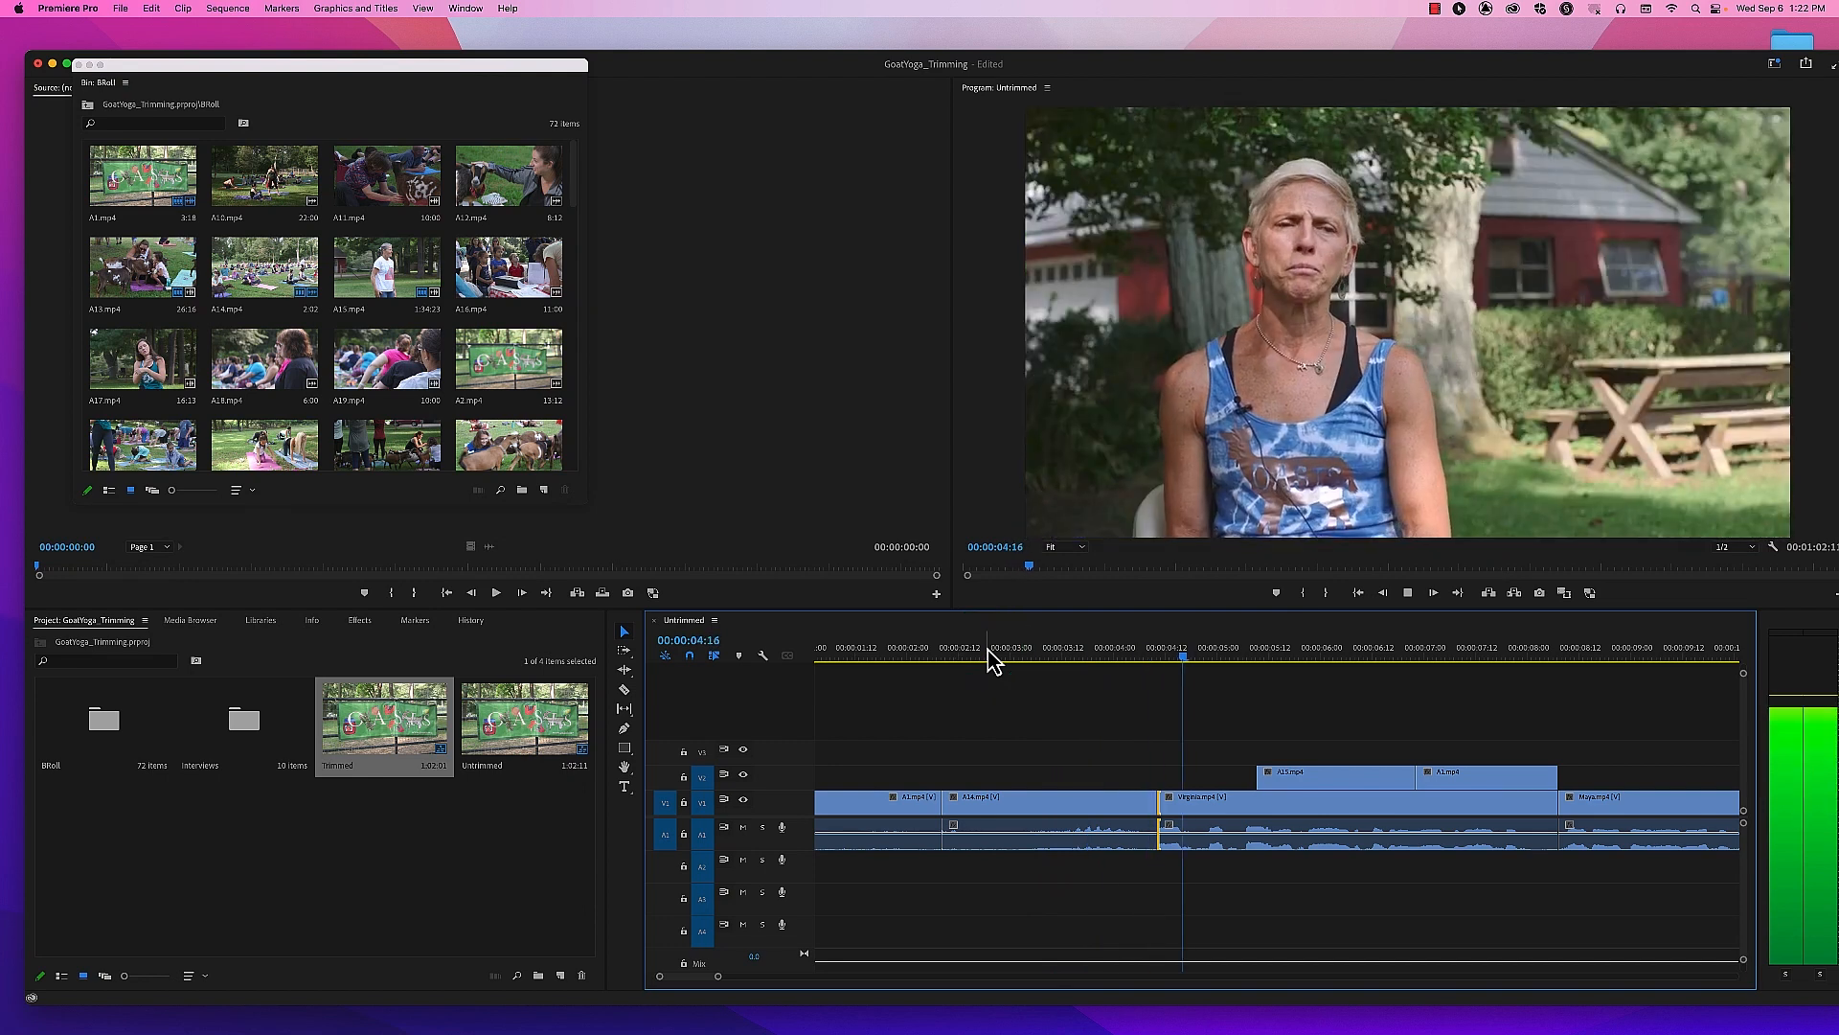
key("space")
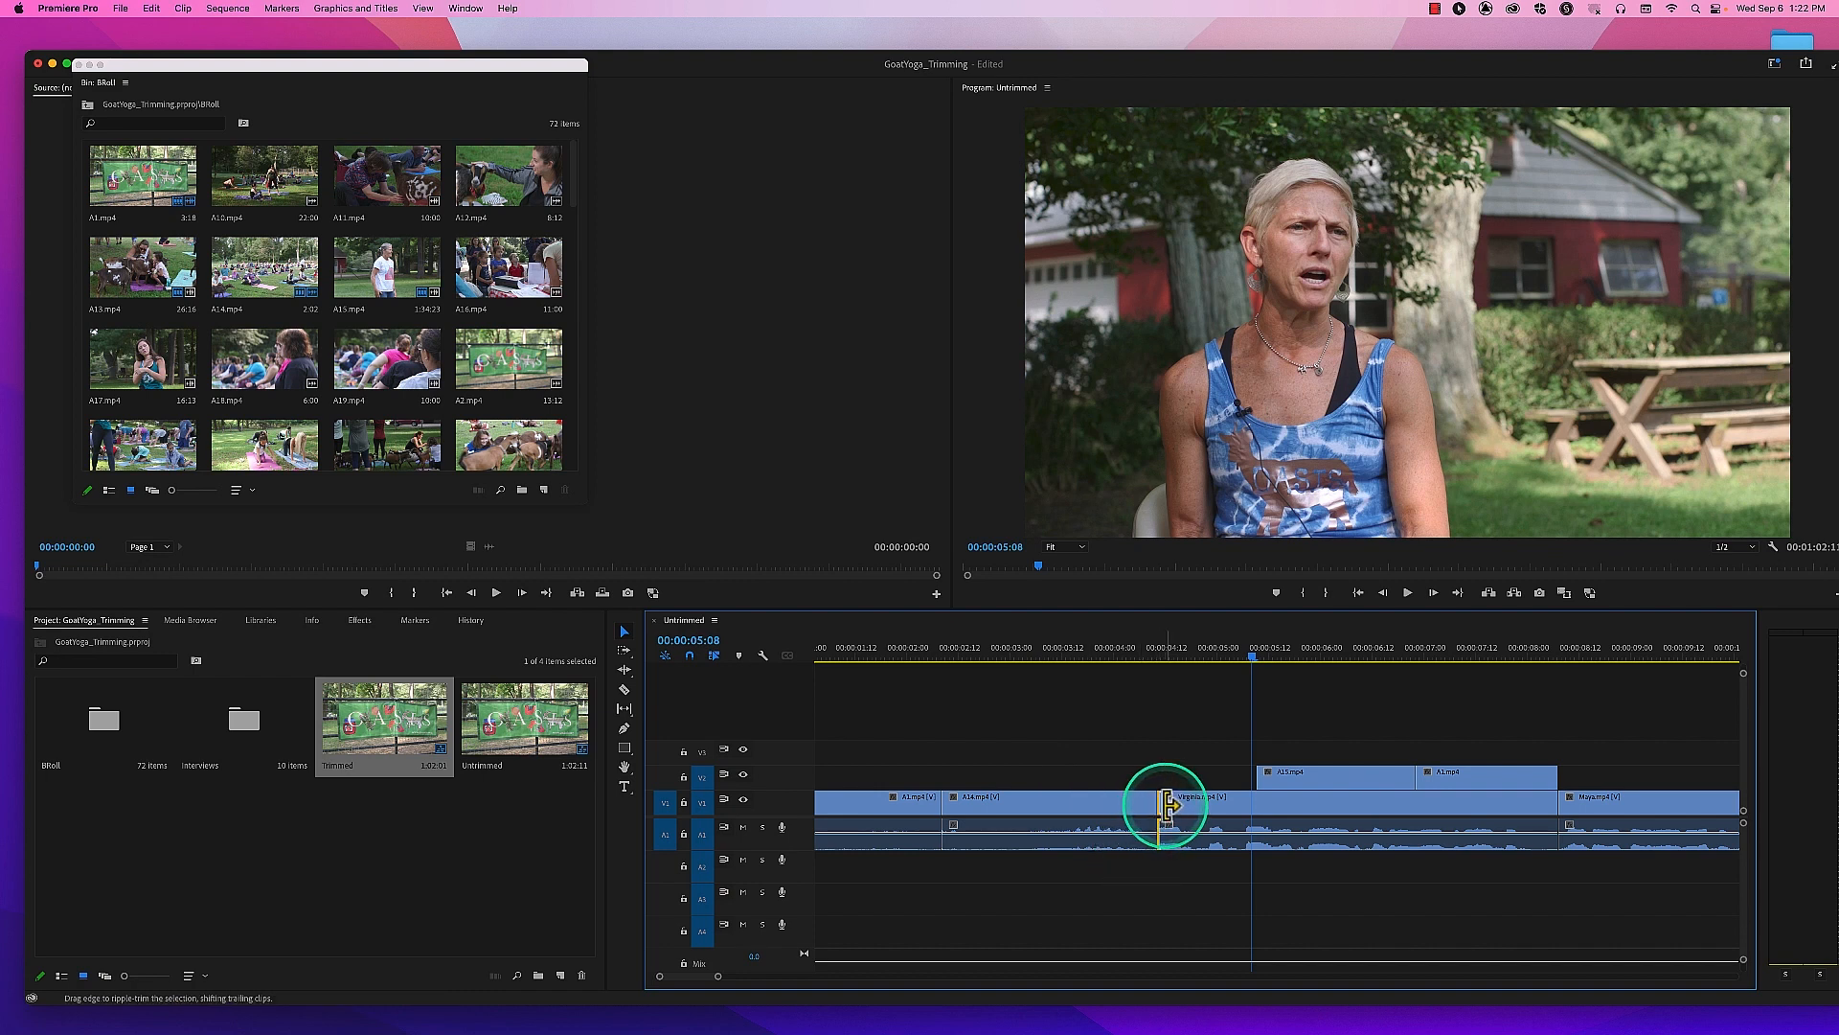
left_click_drag(1165, 805, 1089, 805)
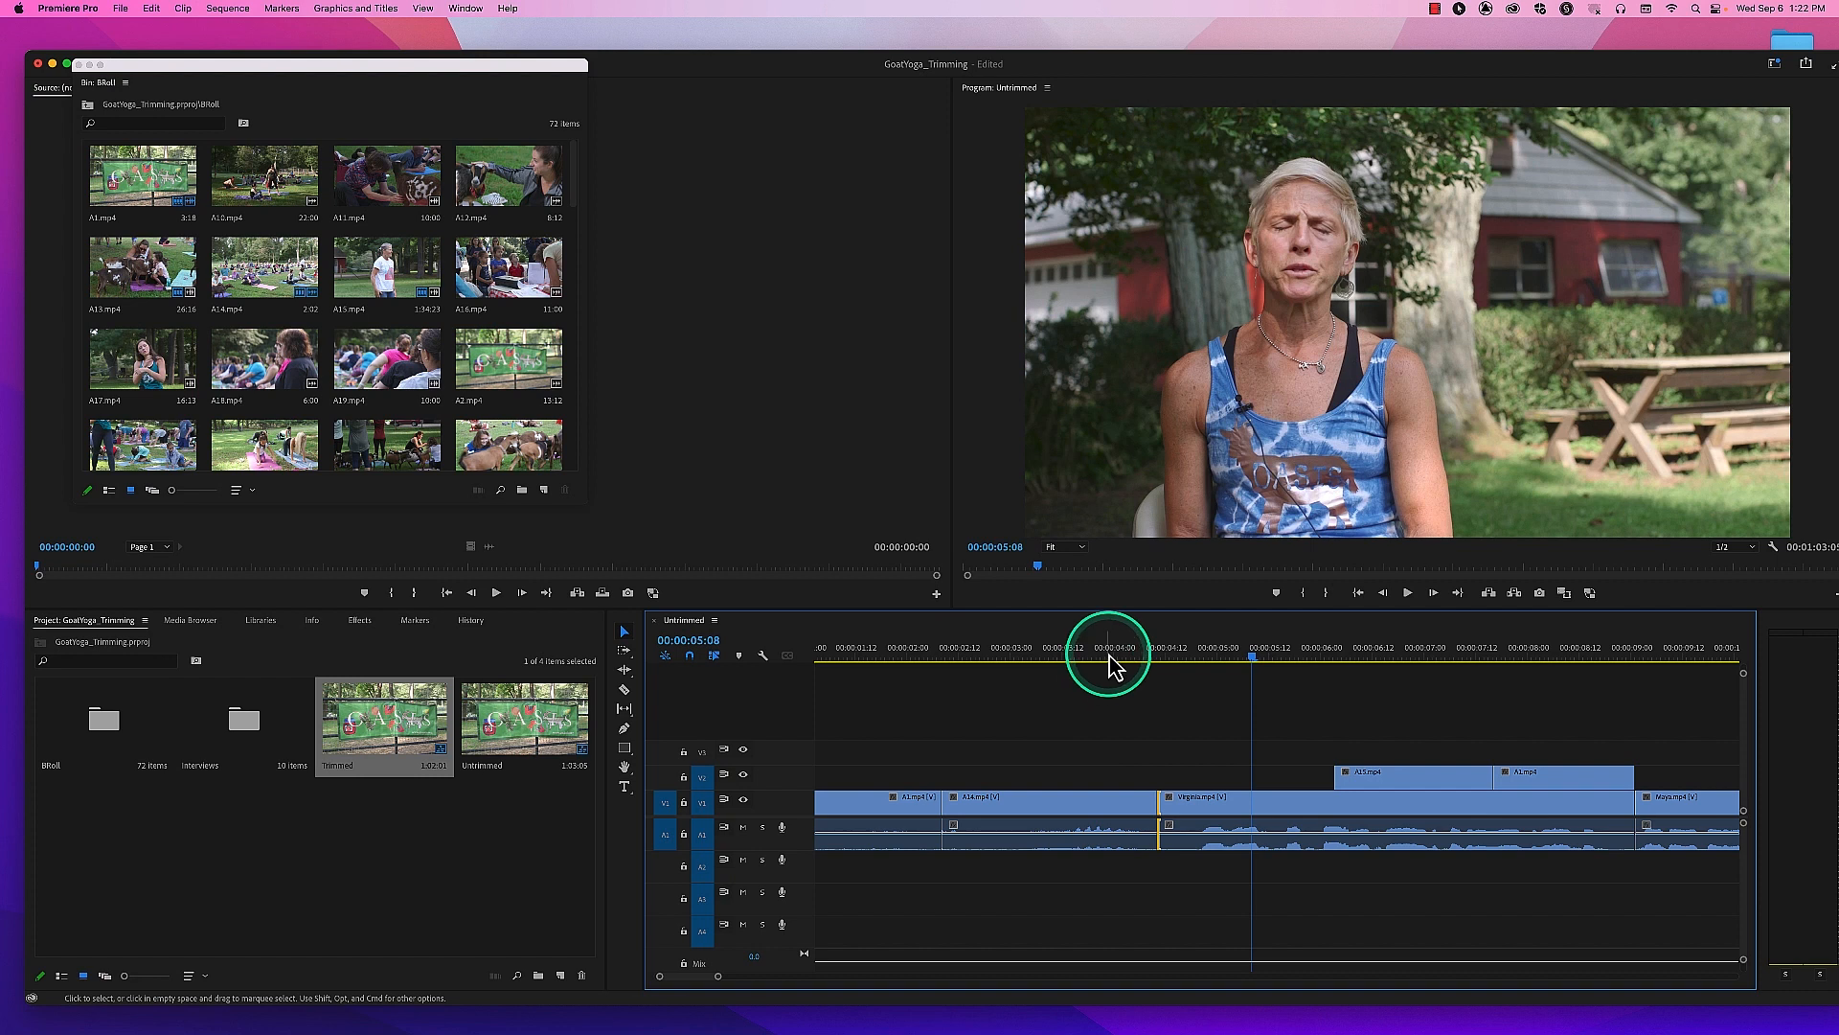
Step: Play the sequence from about 00:00:02:19, and again from about 00:00:08:00, to review the cut from Virginia.mp4 into Maya.mp4
left_click(991, 659)
key("space")
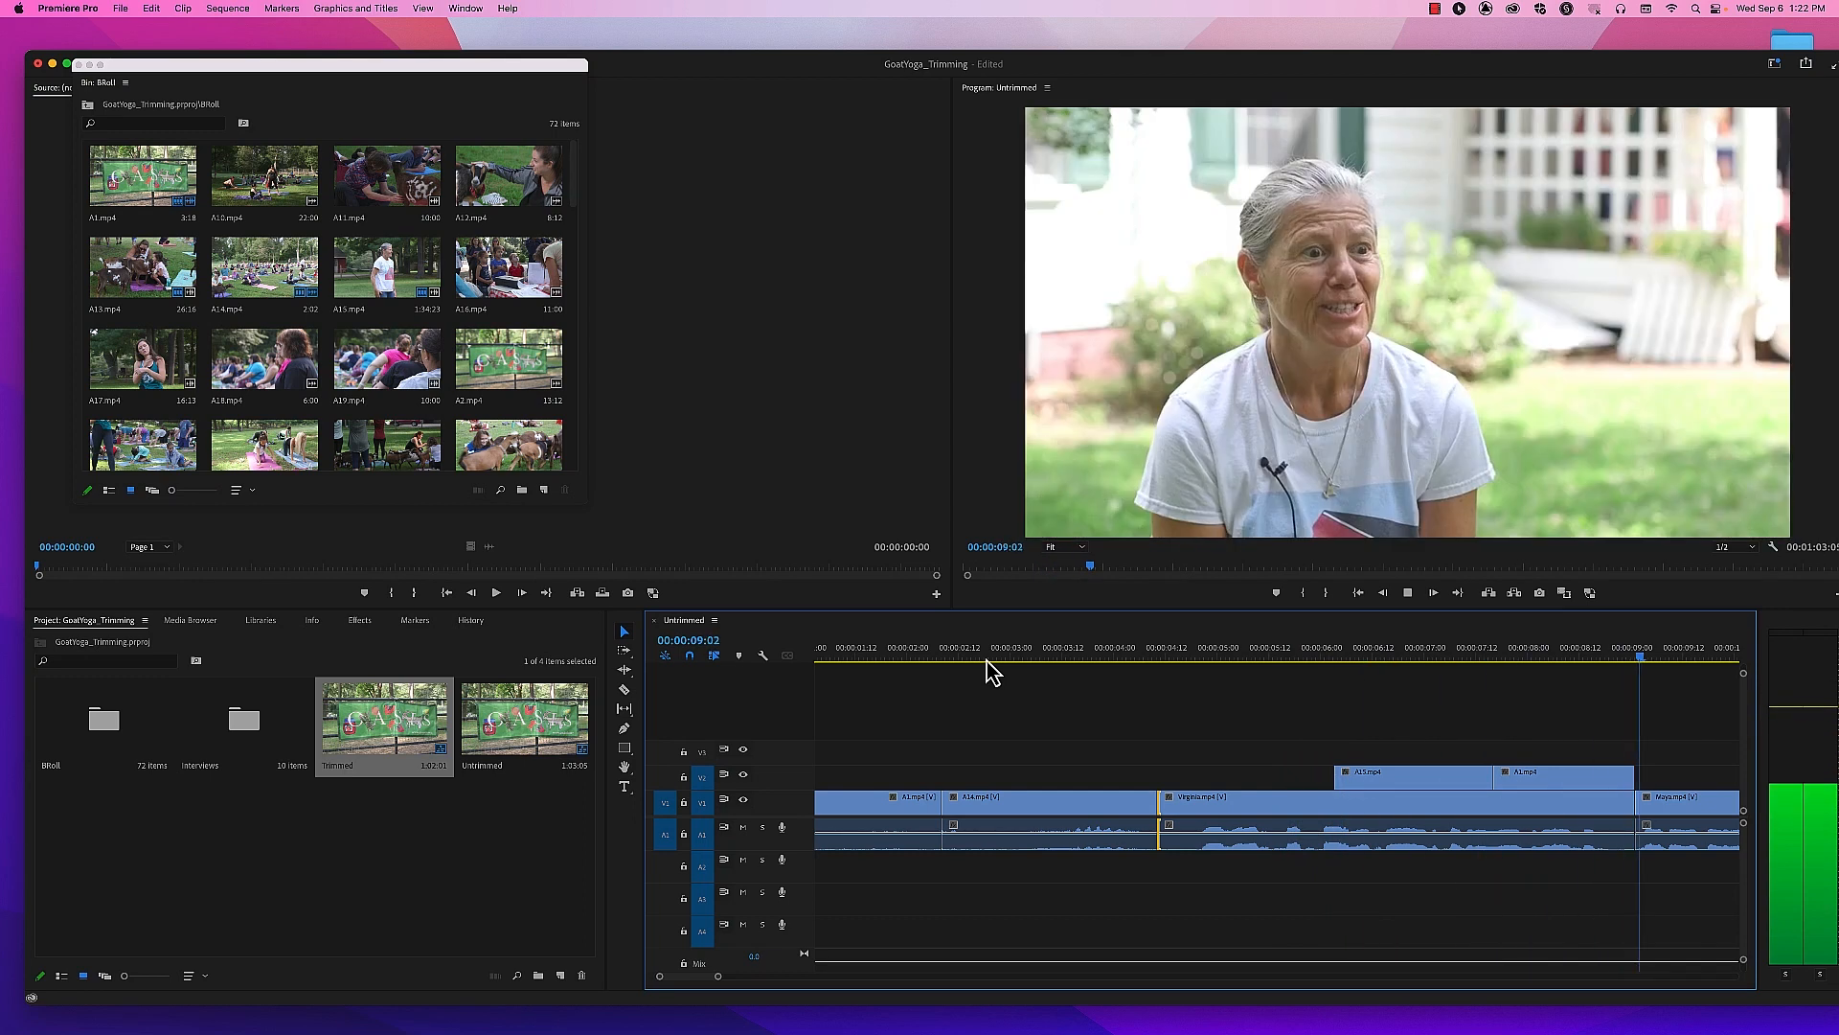
key("space")
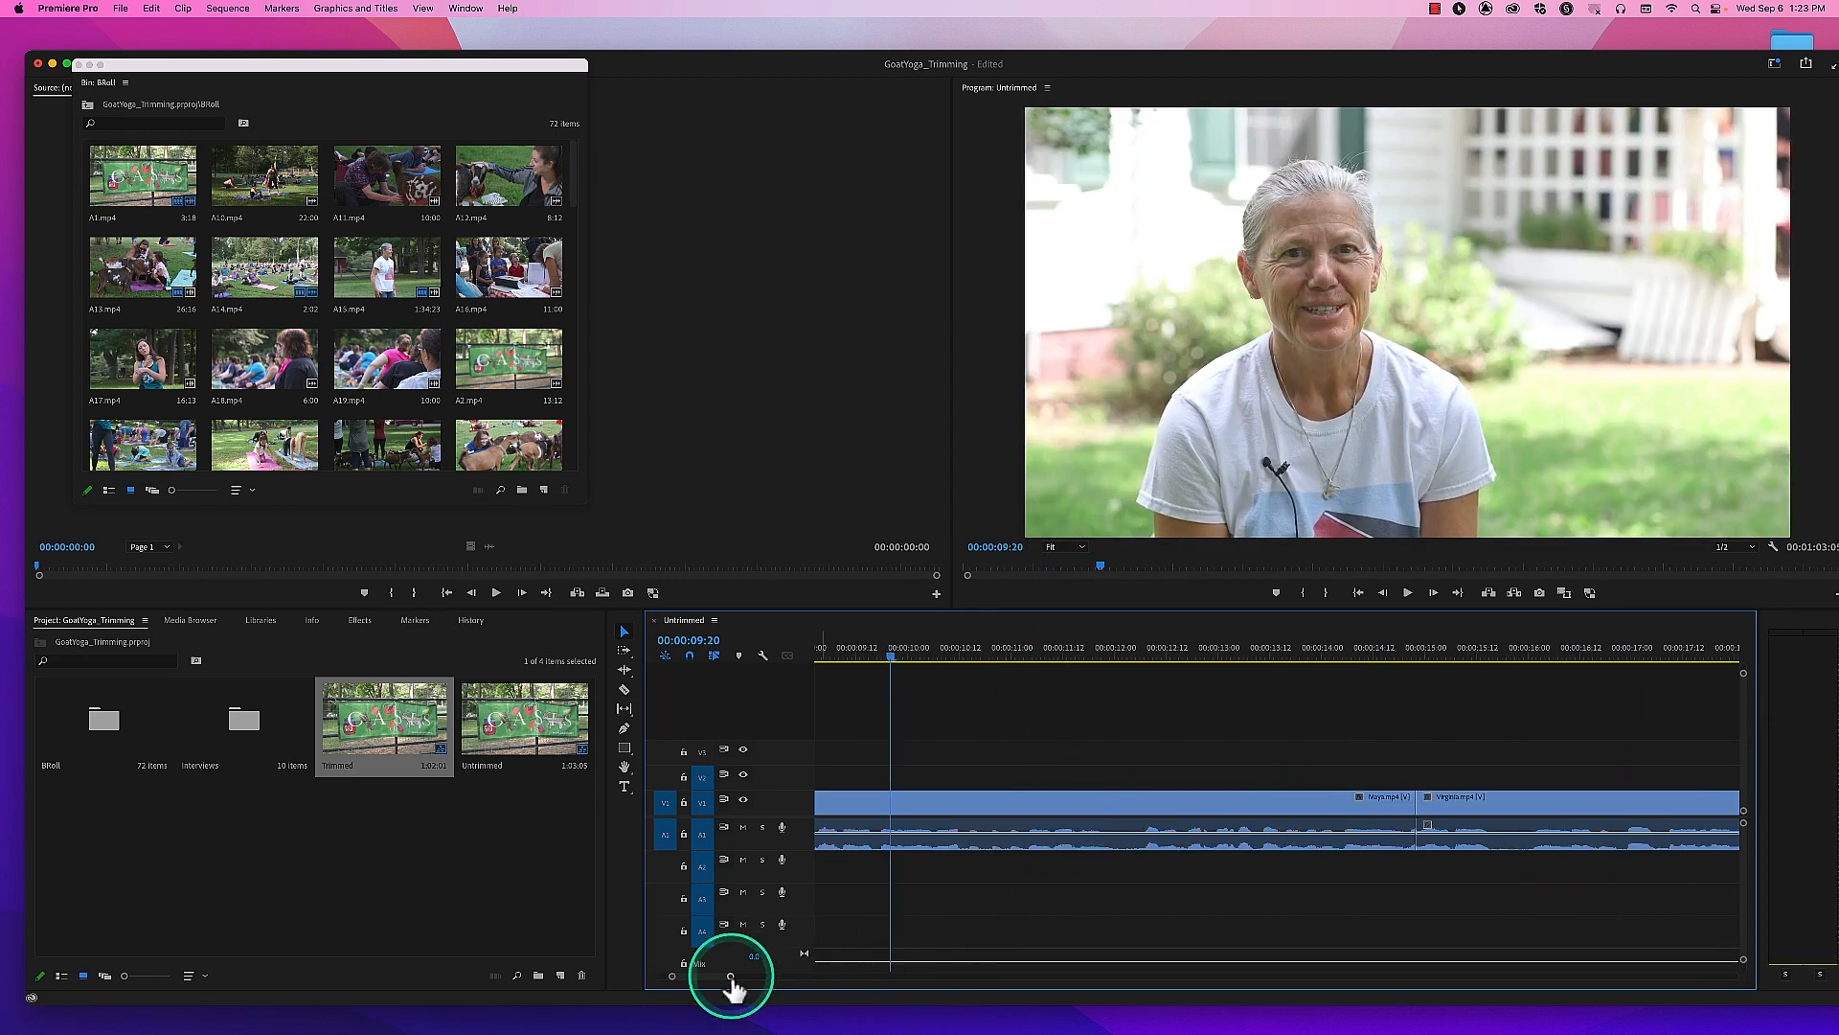
left_click_drag(731, 977, 749, 977)
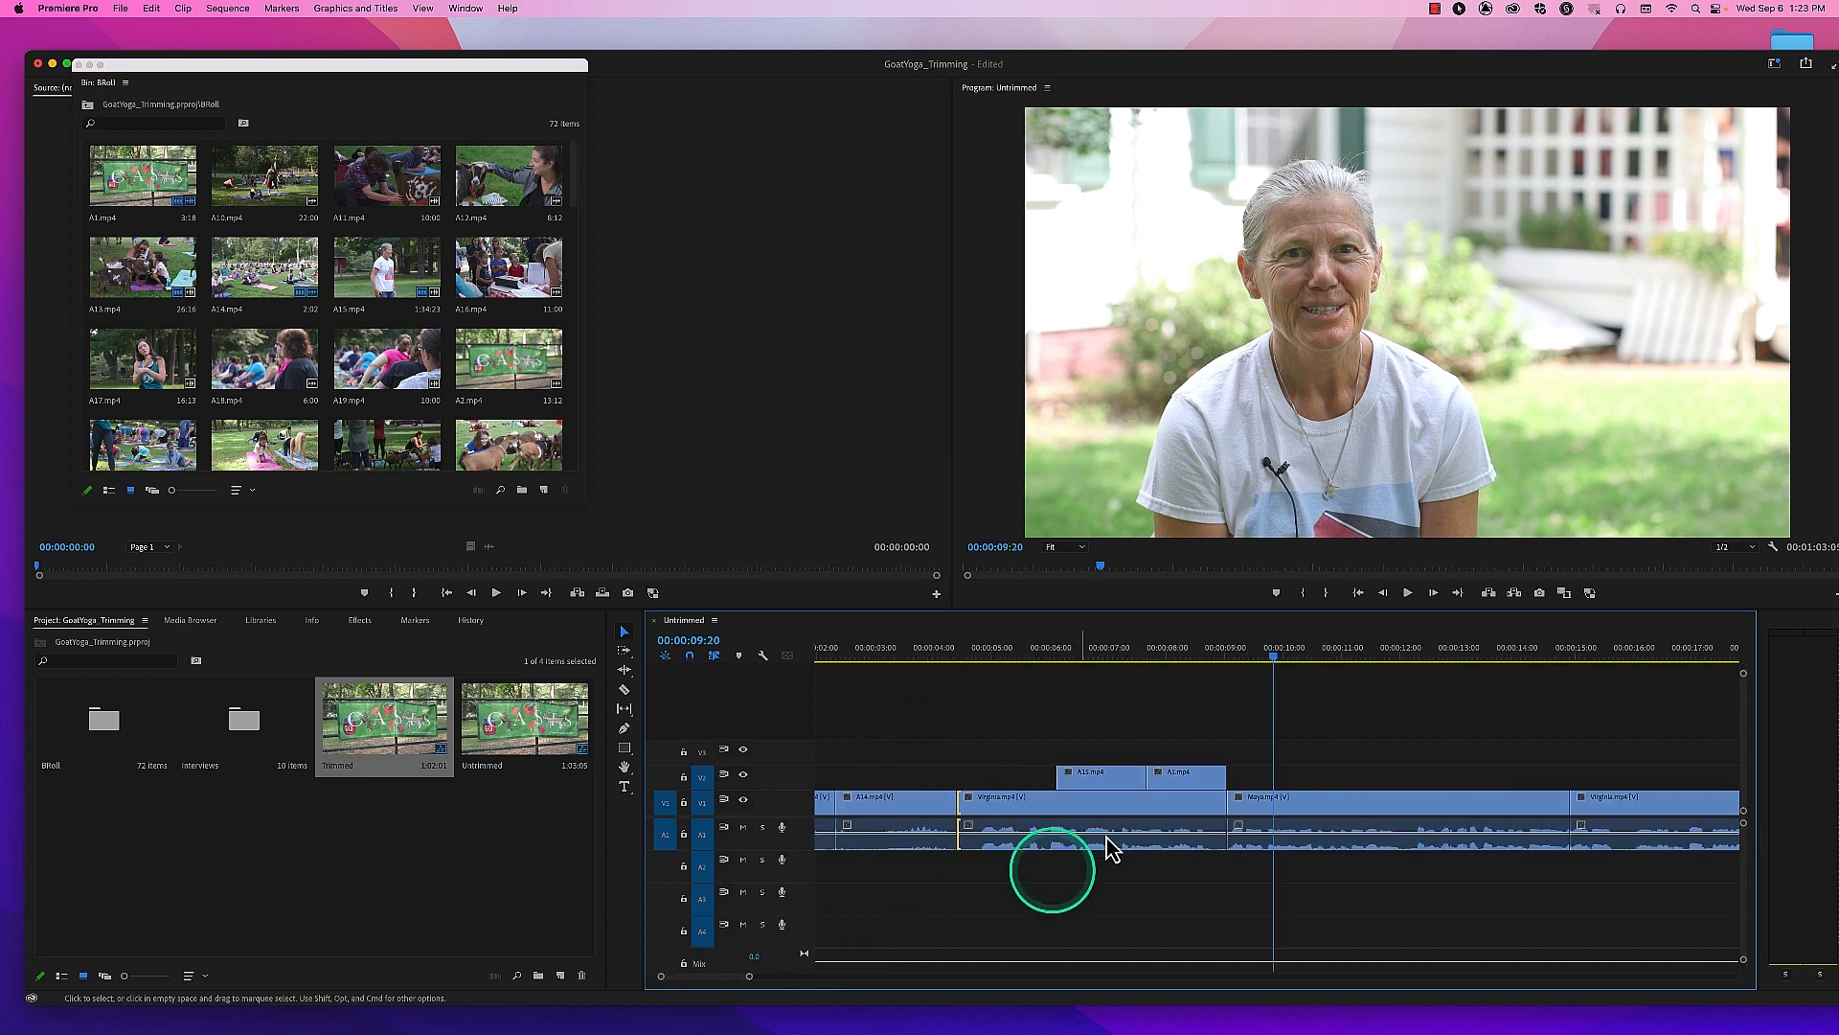
left_click_drag(1209, 659, 1171, 671)
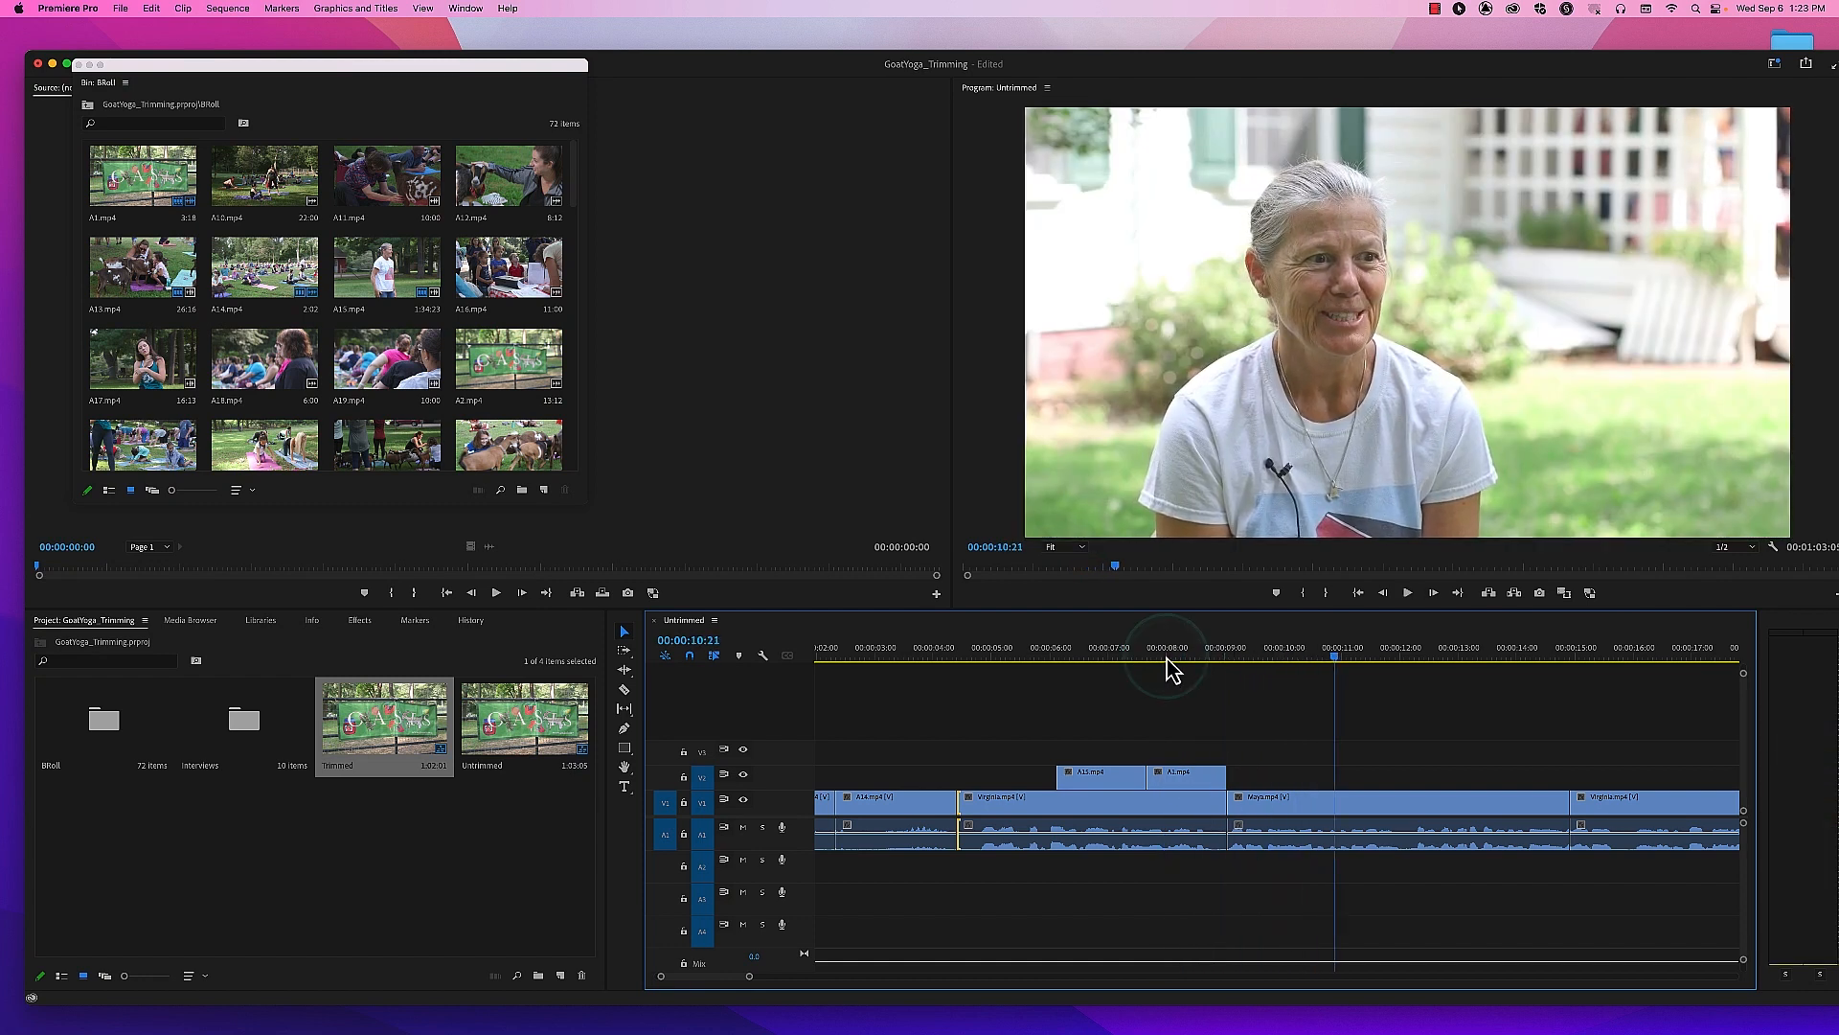
left_click(1167, 659)
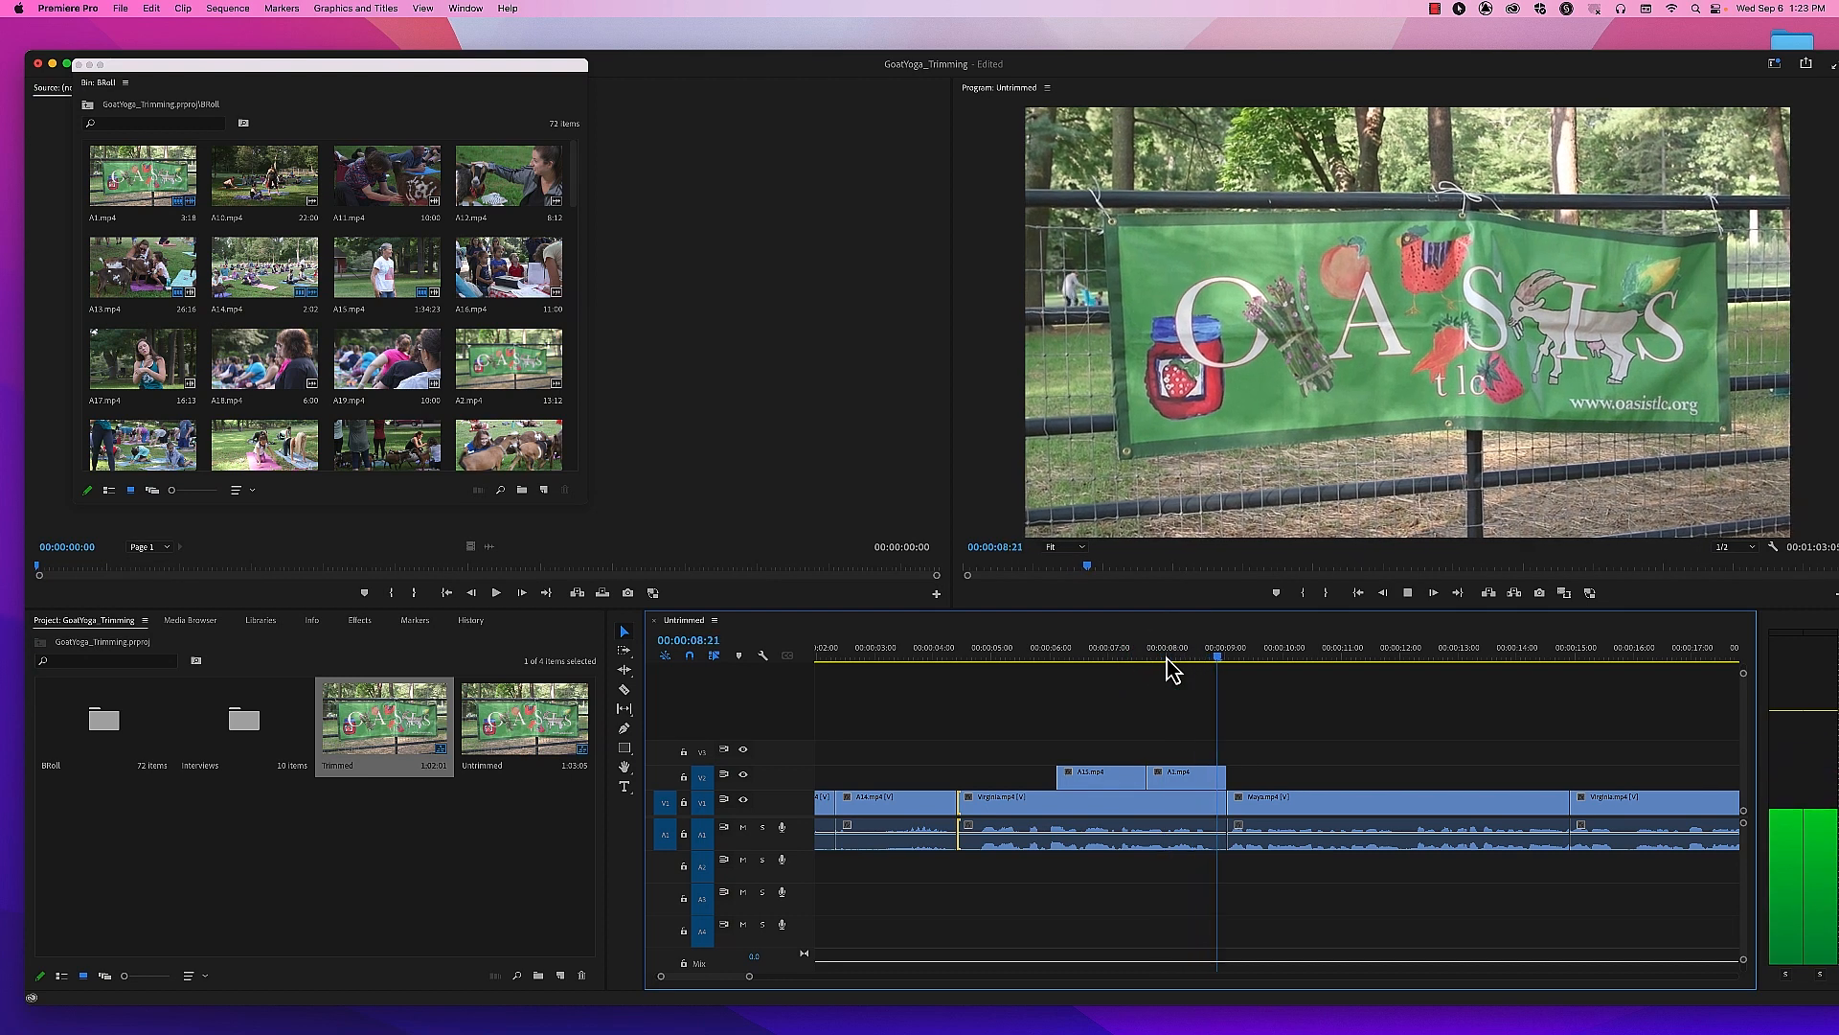
key("space")
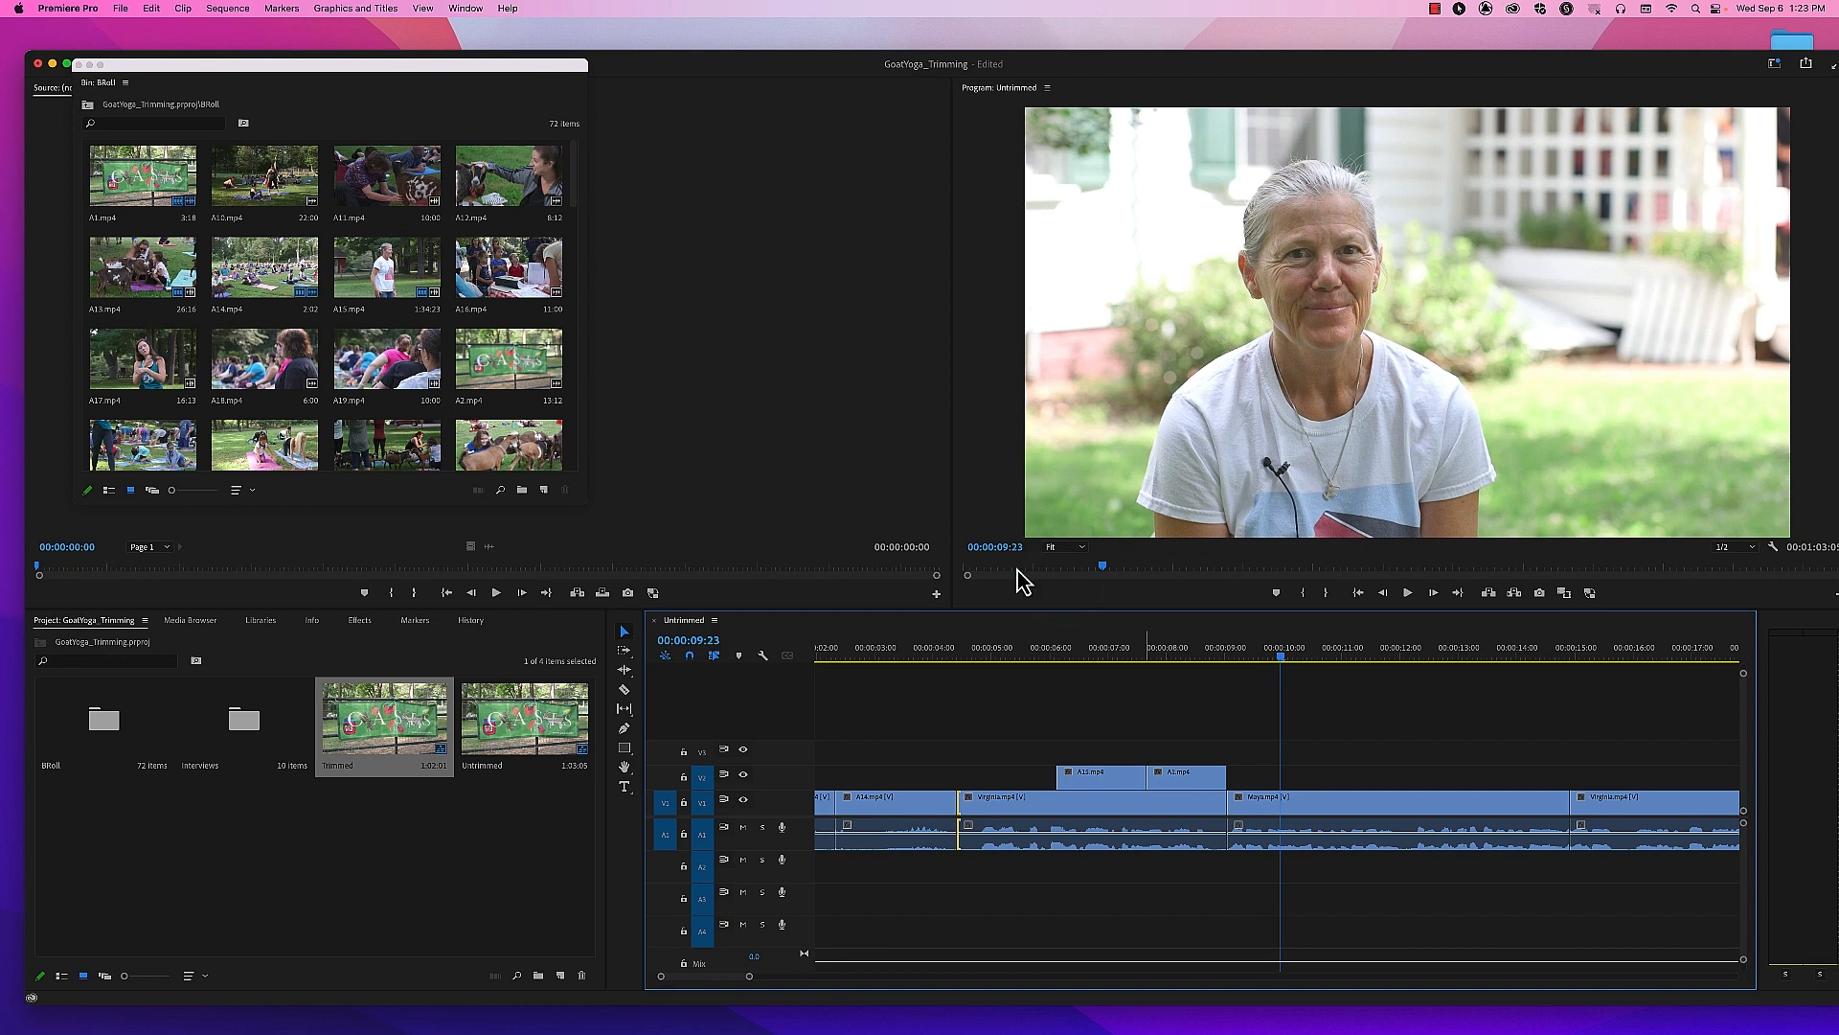
Step: Open the Interviews bin to view its clips and close its window
double_click(244, 718)
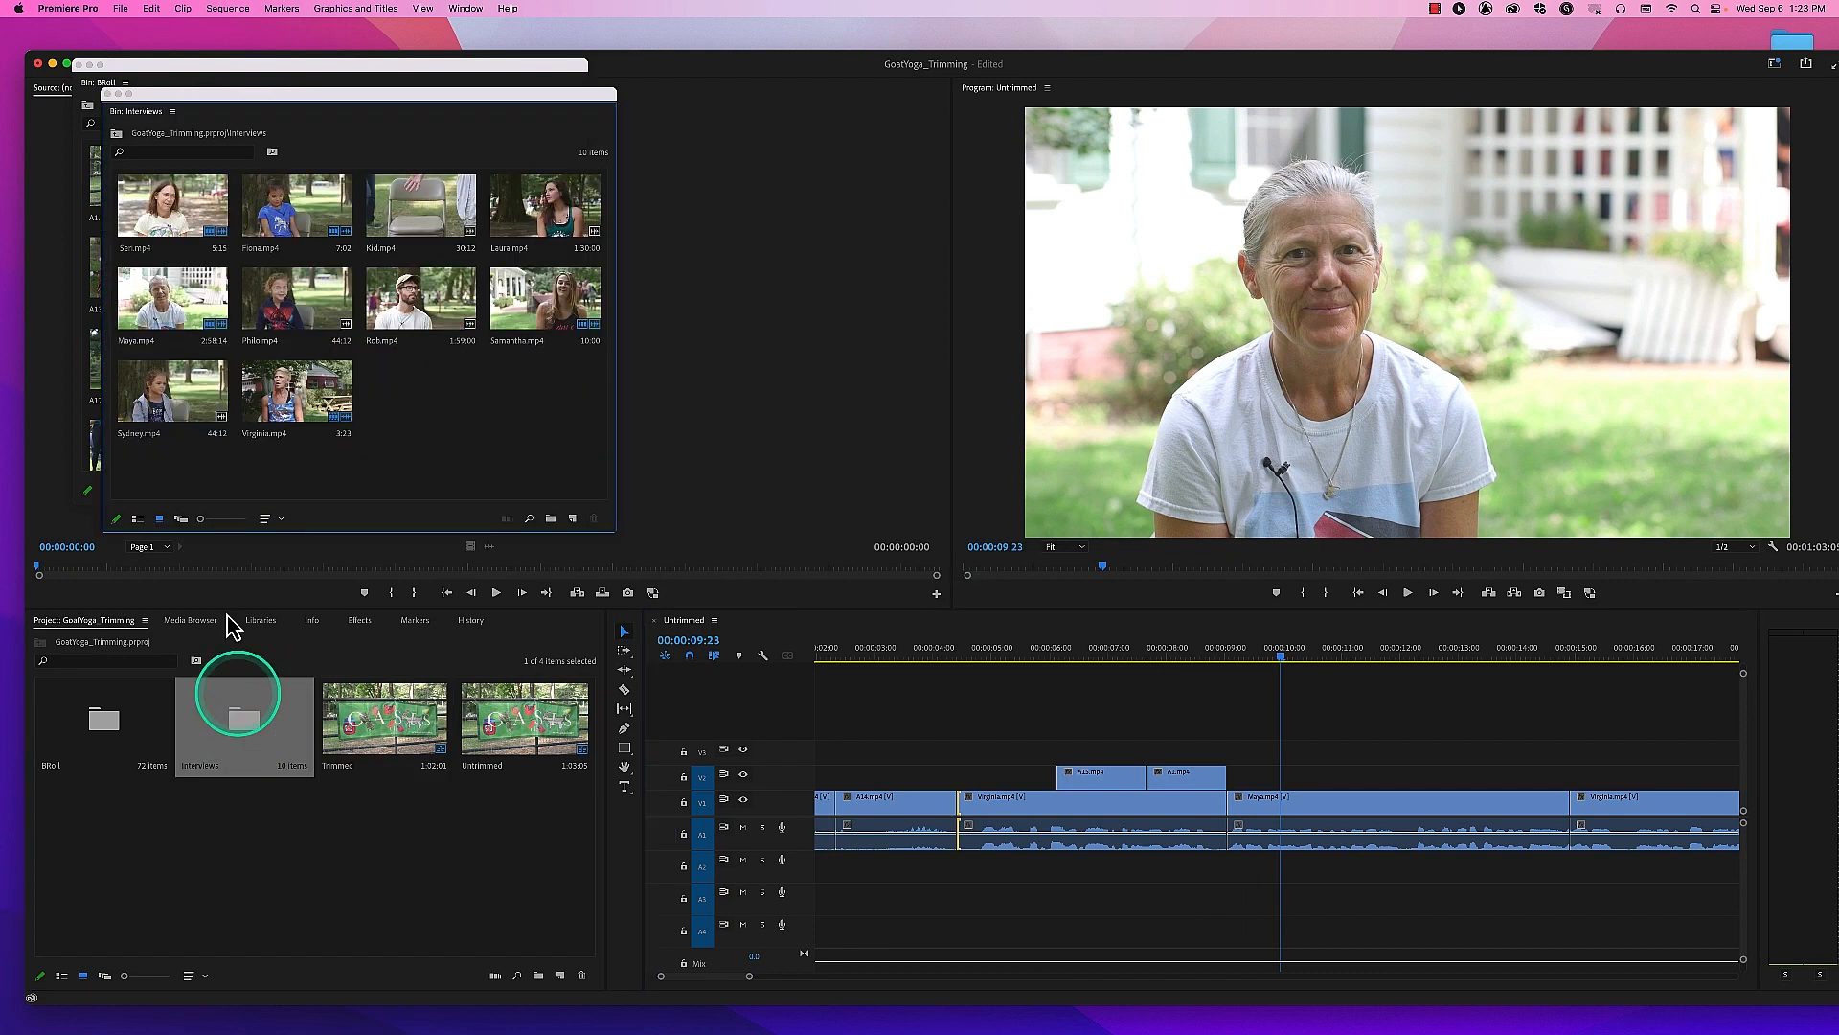
left_click(108, 93)
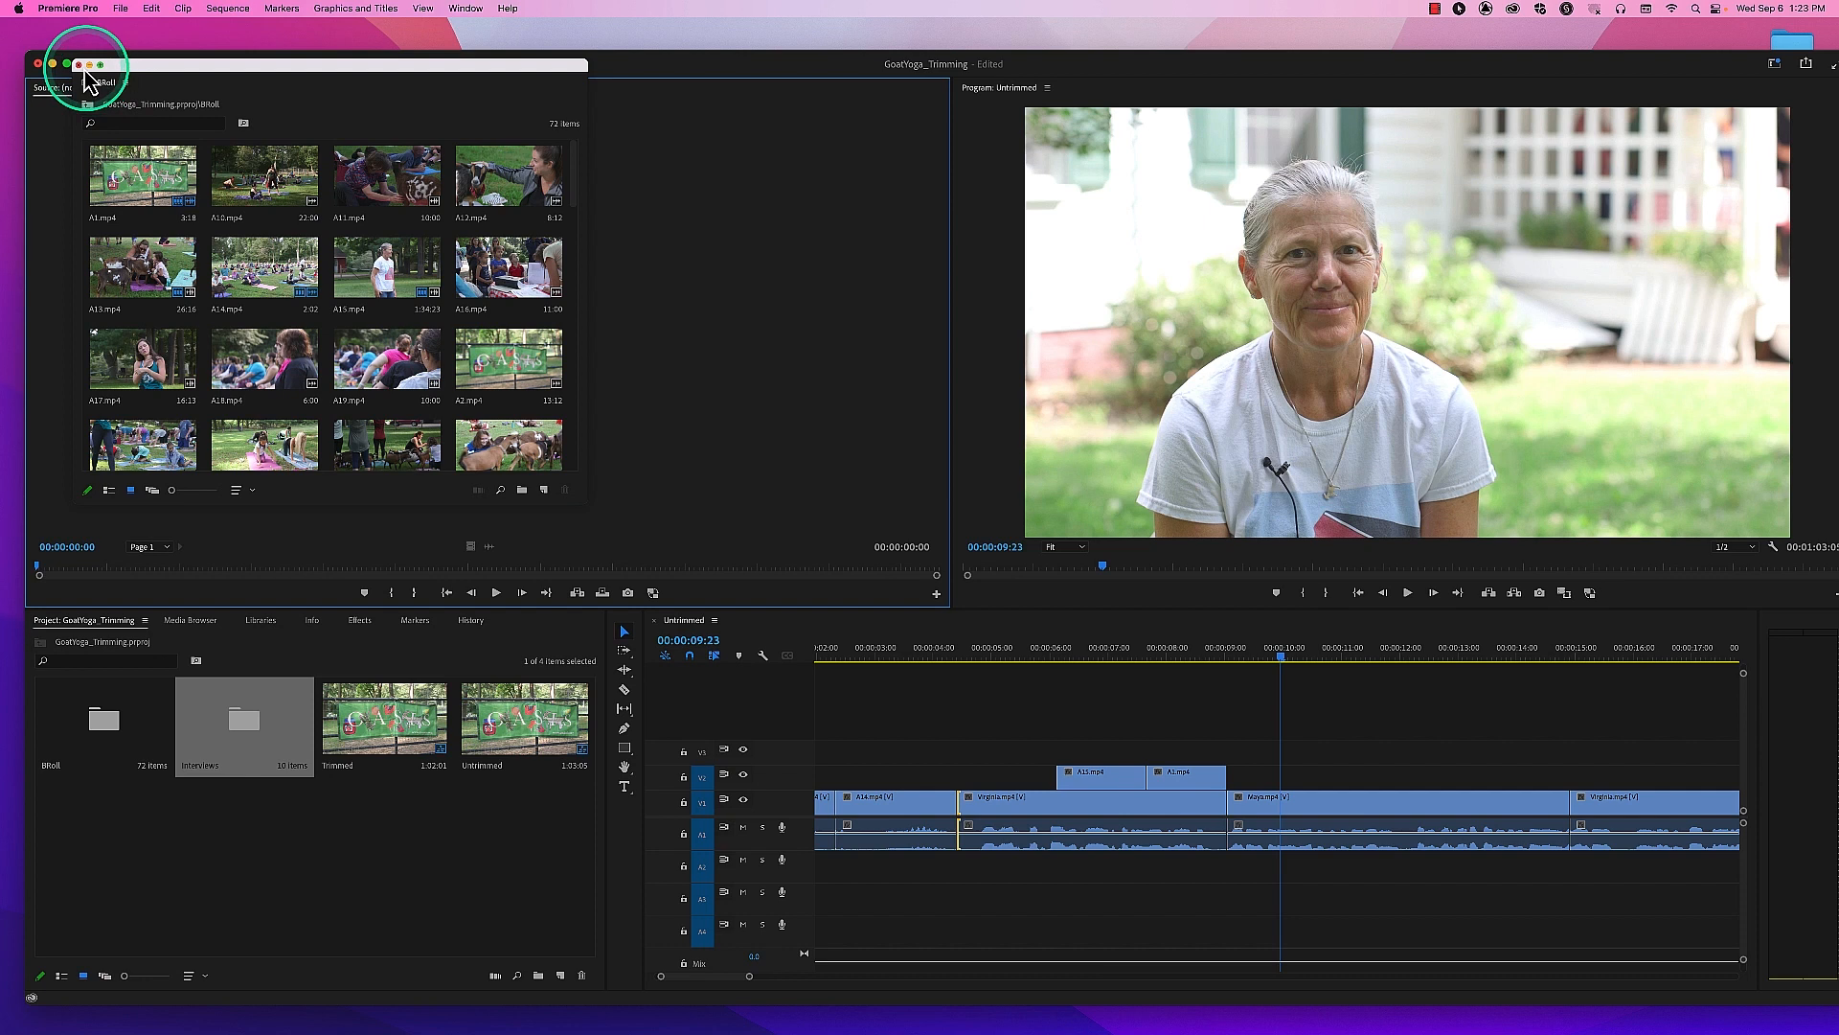
Step: Load Maya.mp4 from the Interviews bin into the Source Monitor and move the bin's window clear of the monitor
left_click(79, 65)
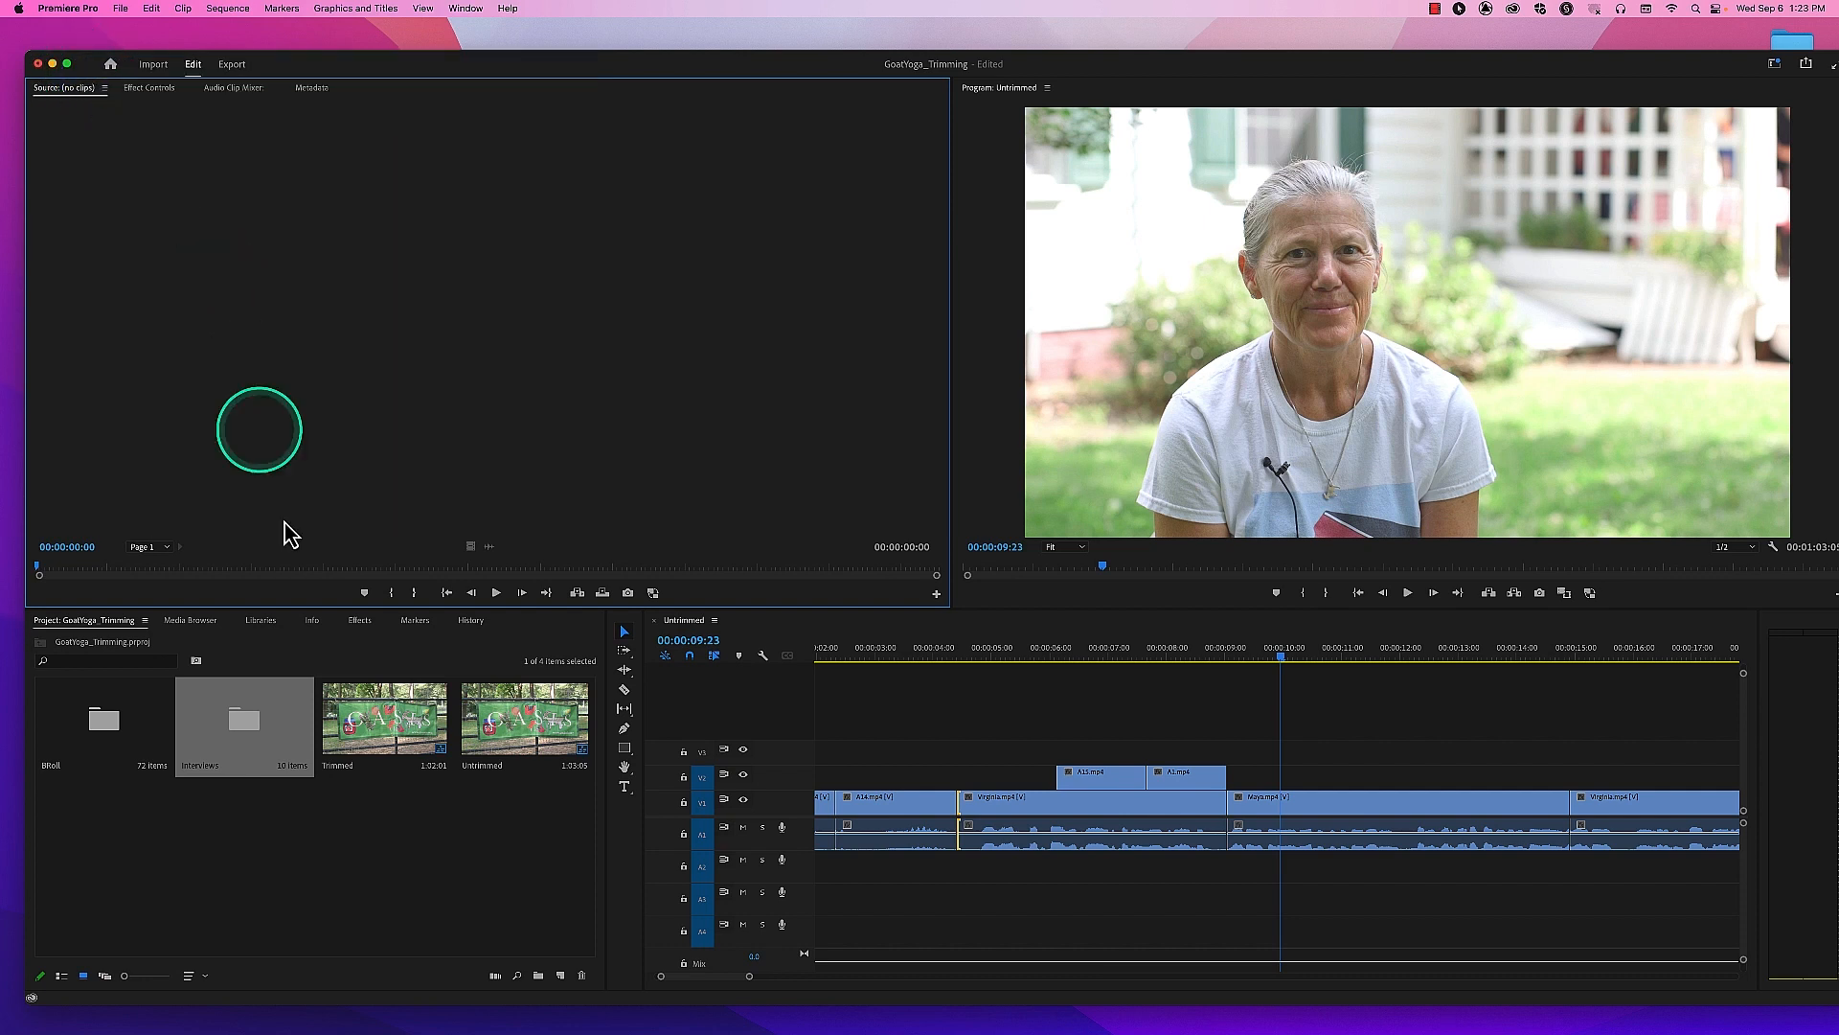
double_click(255, 744)
double_click(135, 253)
left_click_drag(144, 273, 273, 628)
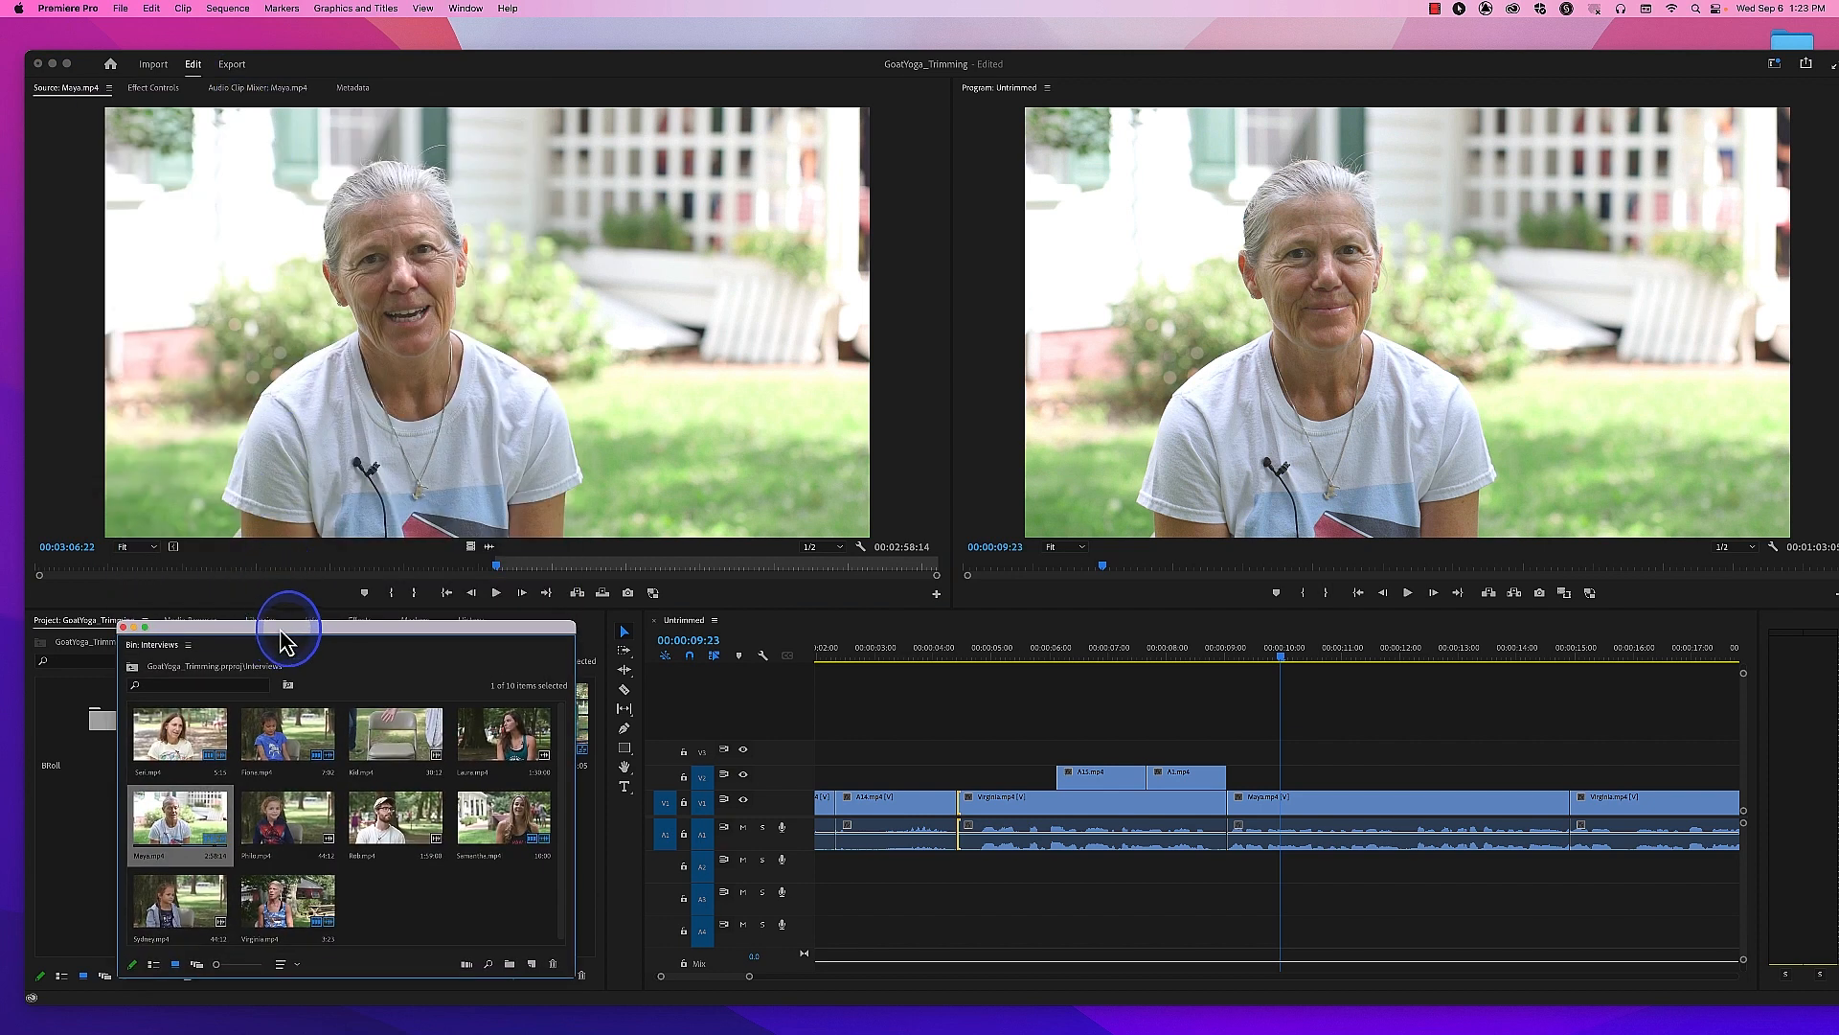
Step: Play Maya.mp4 briefly in the Source Monitor and scrub it back to about 00:02:47:15
left_click(485, 438)
left_click(498, 595)
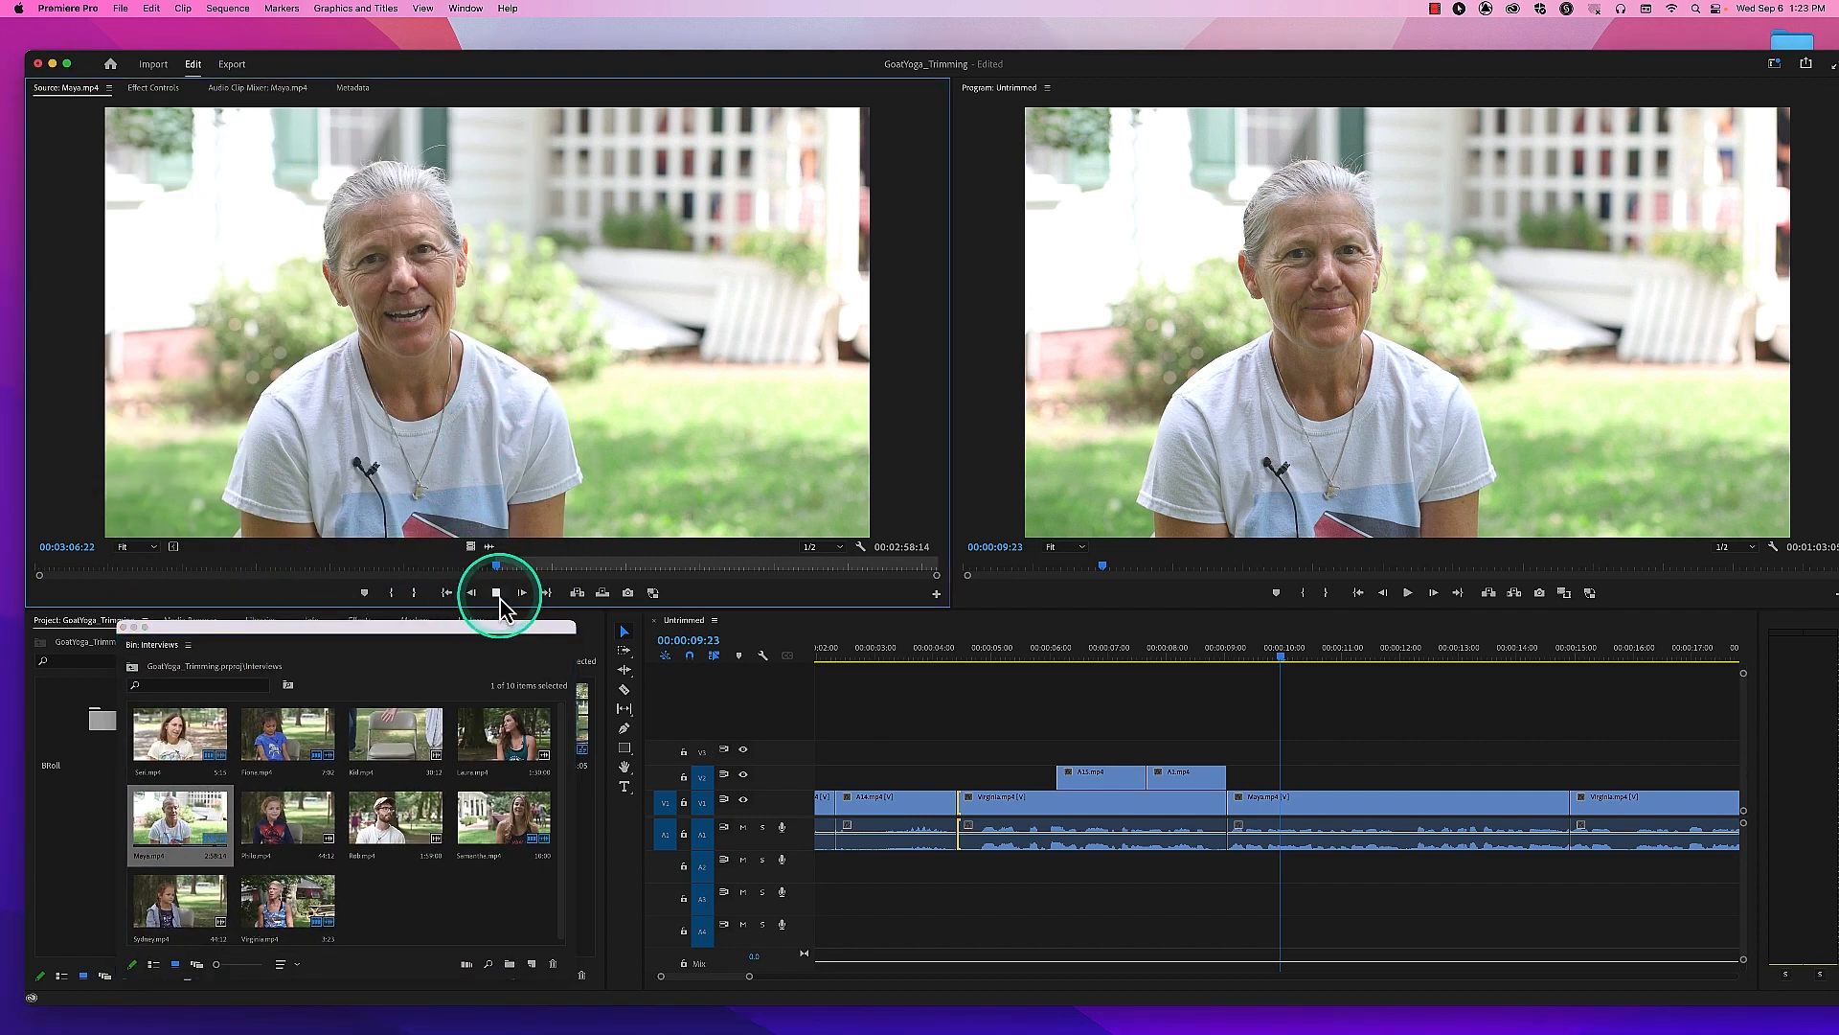
left_click(499, 595)
left_click_drag(500, 566, 456, 573)
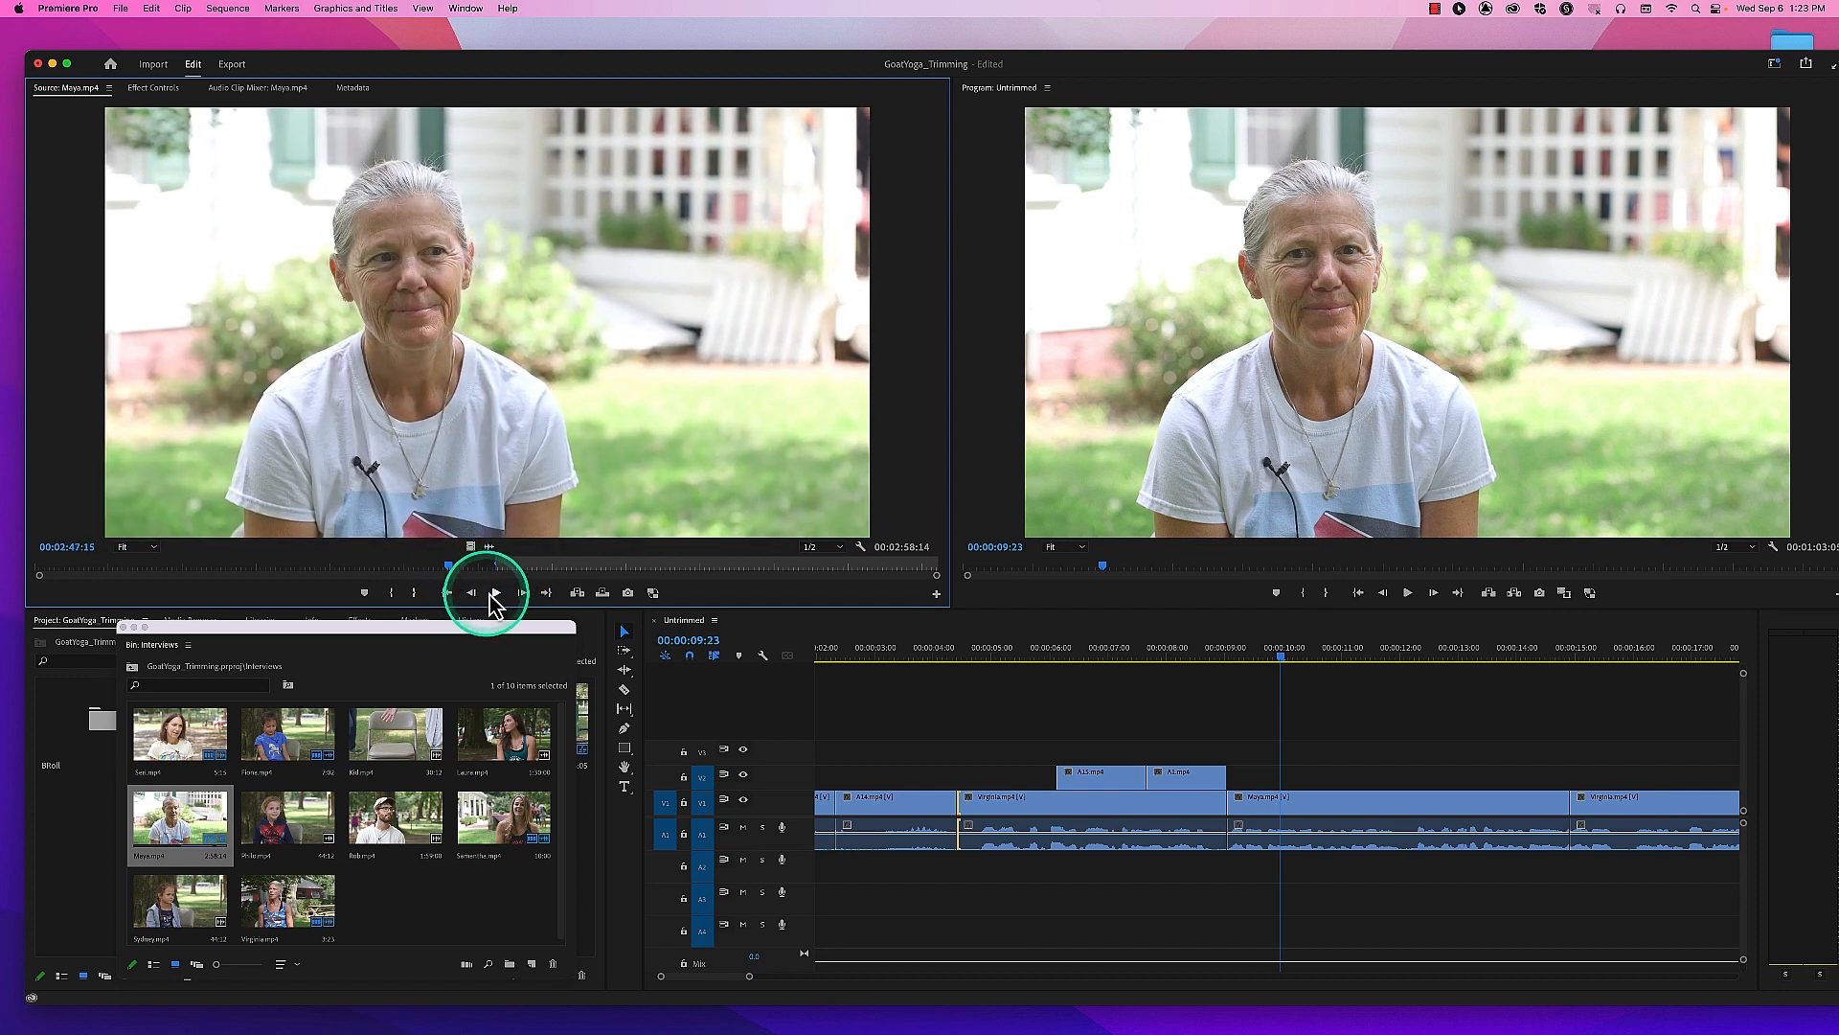
Step: Place the sequence playhead at the start of Maya.mp4, at 00:00:09:02, and match that frame in the Source Monitor
left_click_drag(1275, 662, 1236, 667)
left_click_drag(1236, 667, 1233, 668)
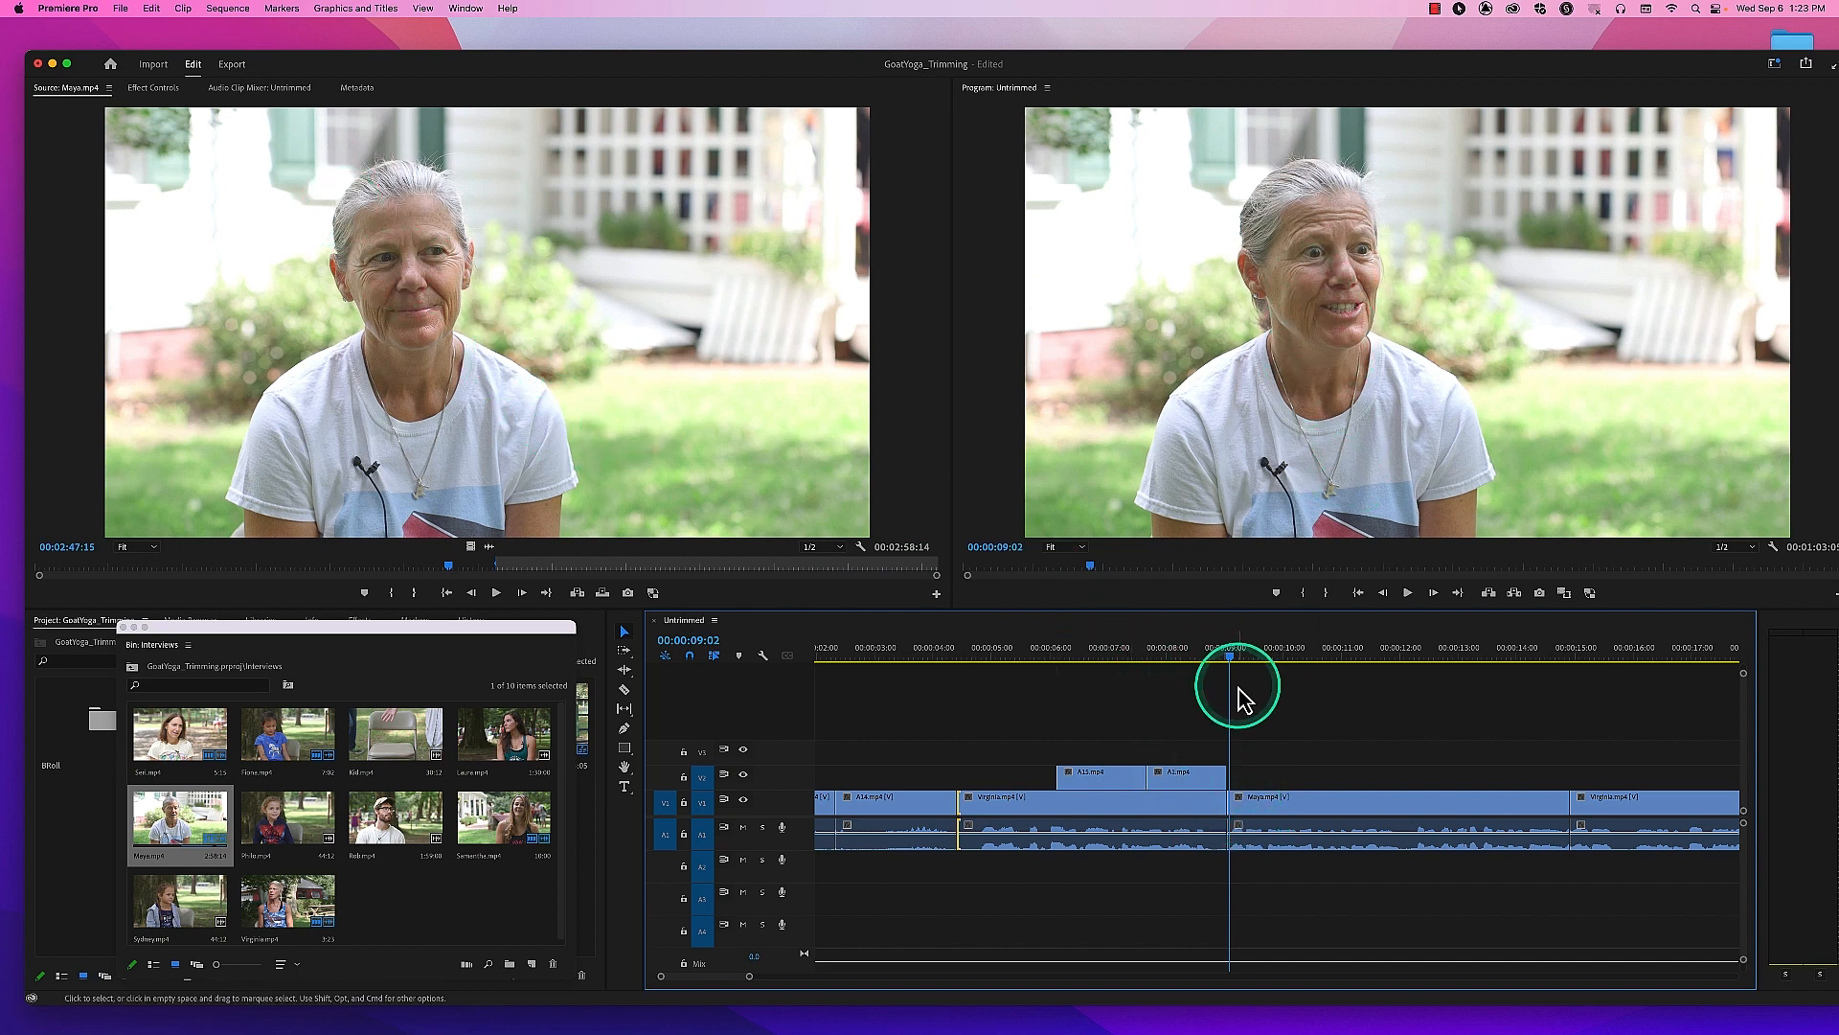
key("f")
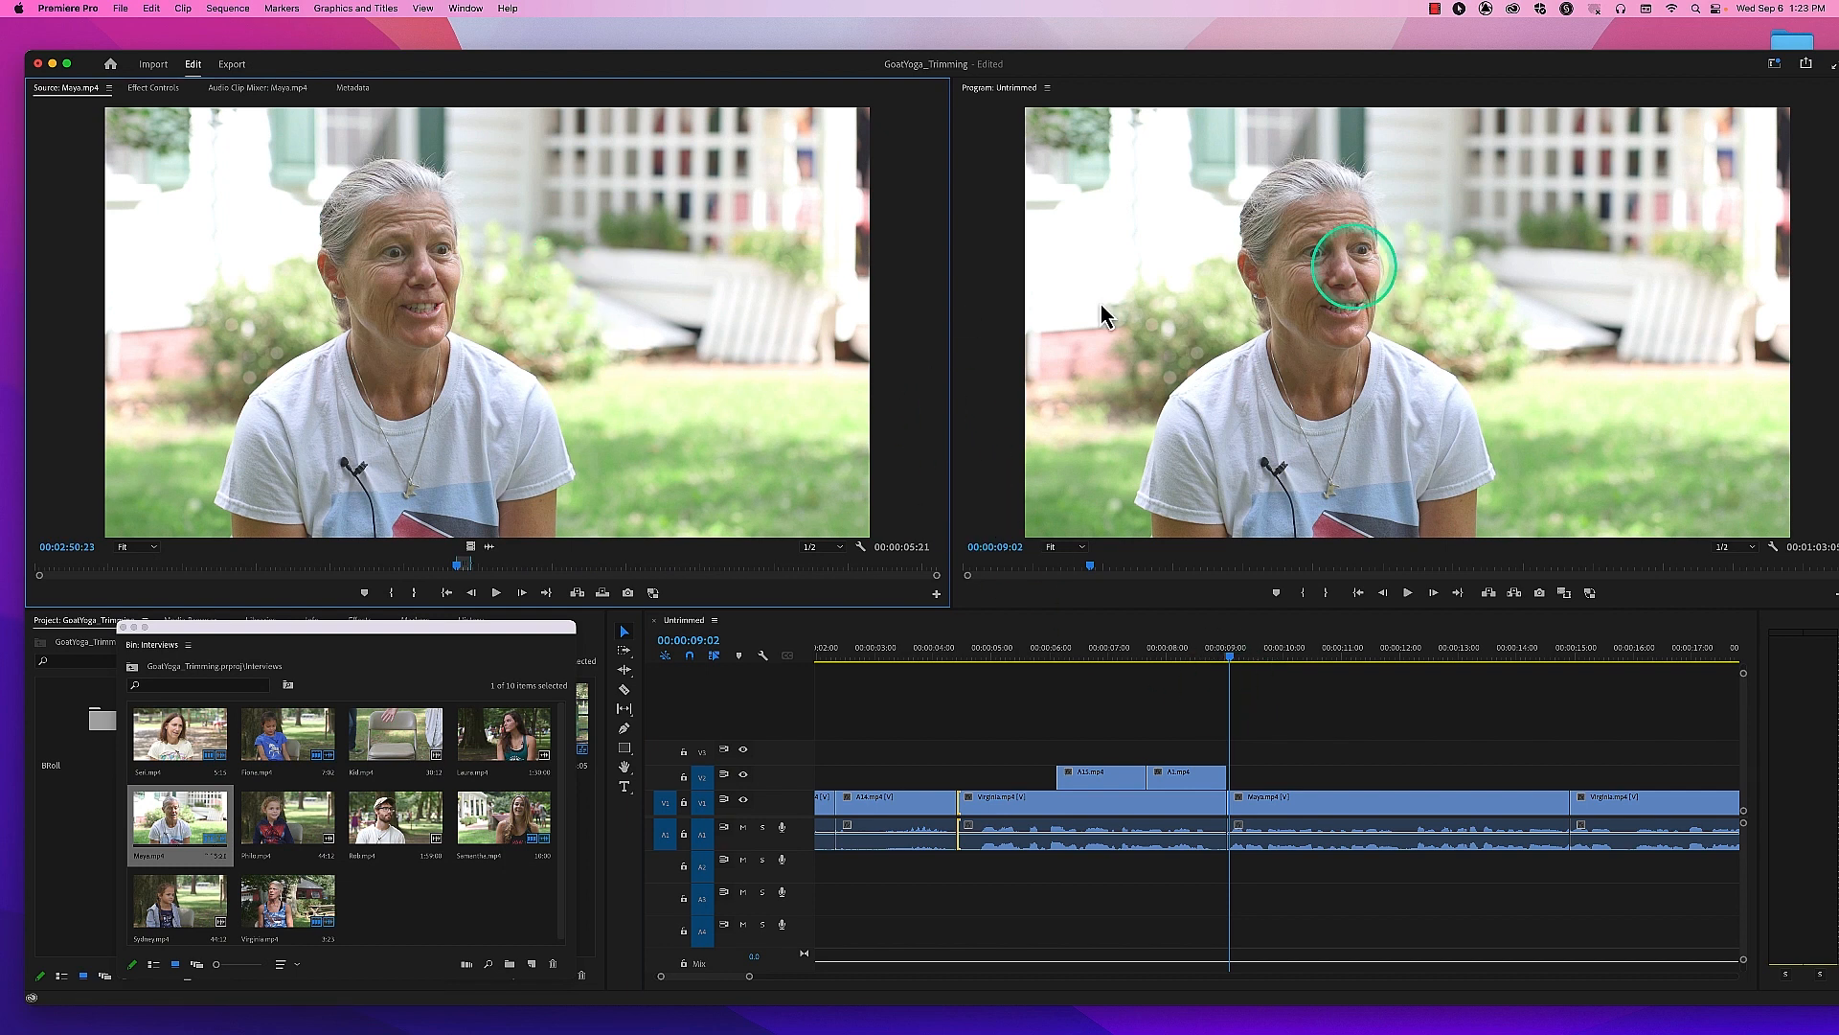
Step: Play the Maya.mp4 source back and forth around 00:02:51:00, then scrub to about 00:02:44:03 to examine the material before the cut
left_click(497, 592)
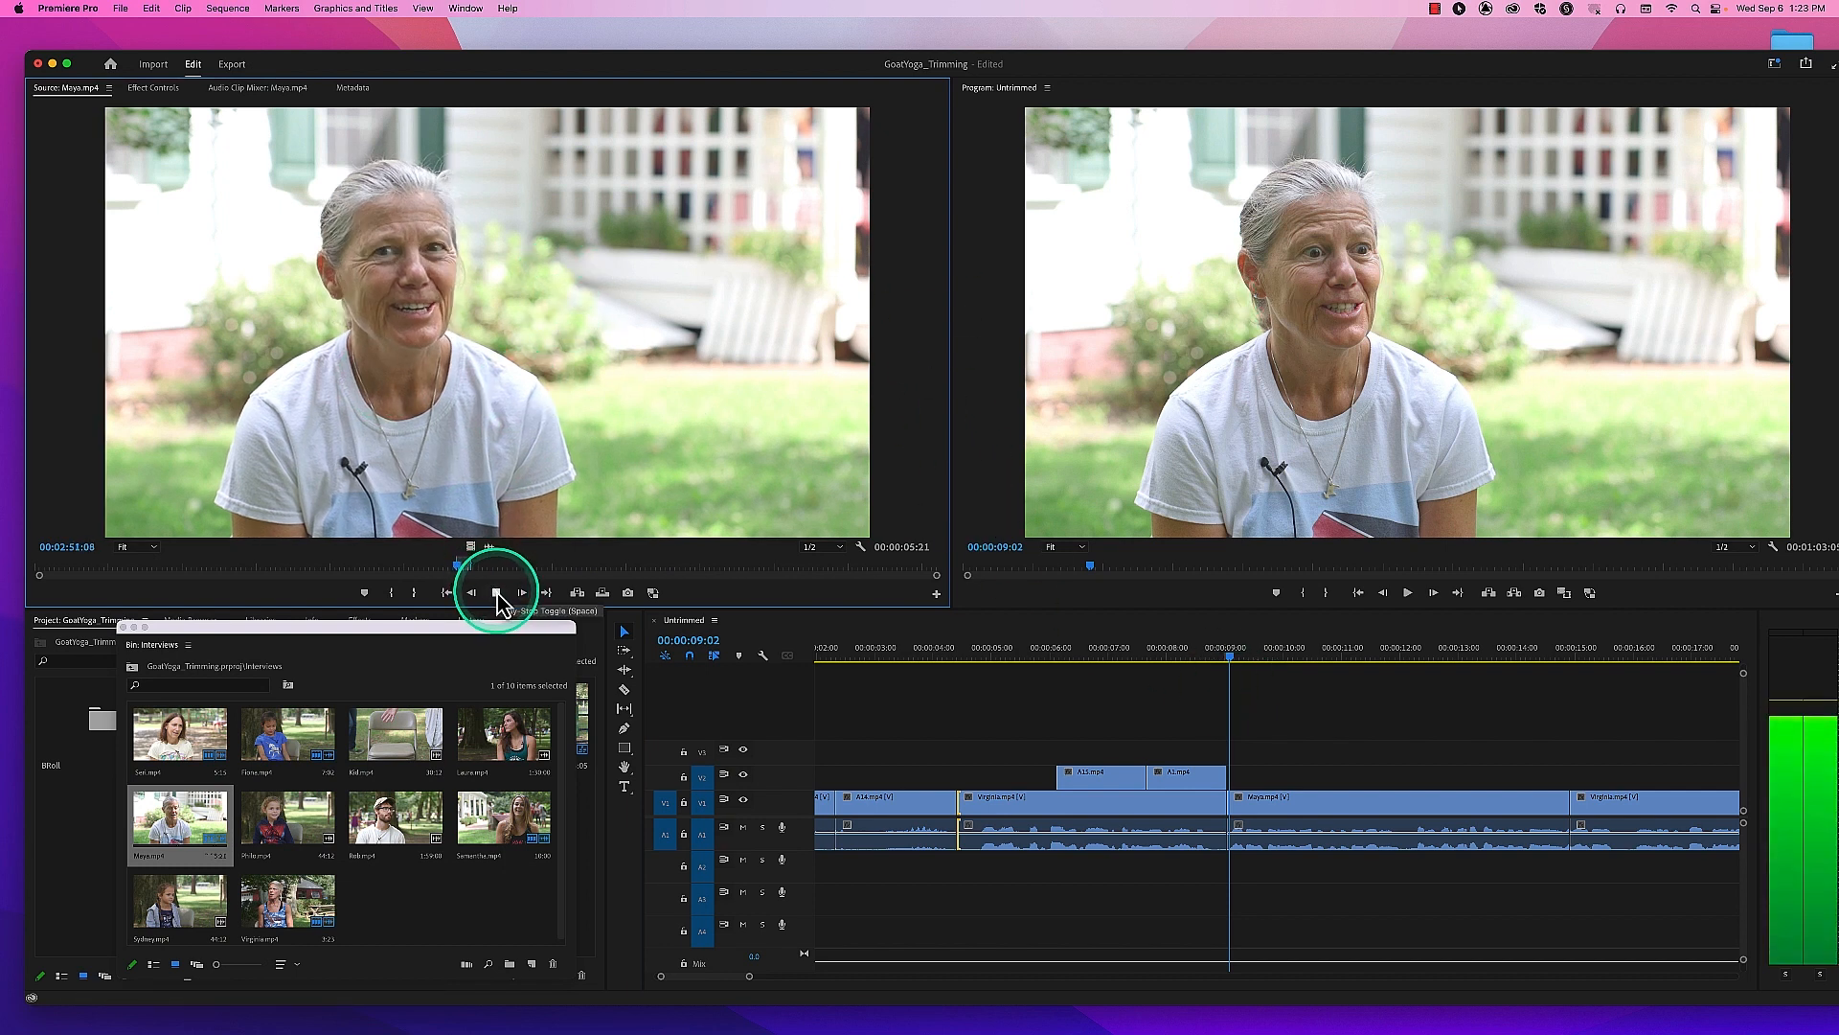
left_click(497, 594)
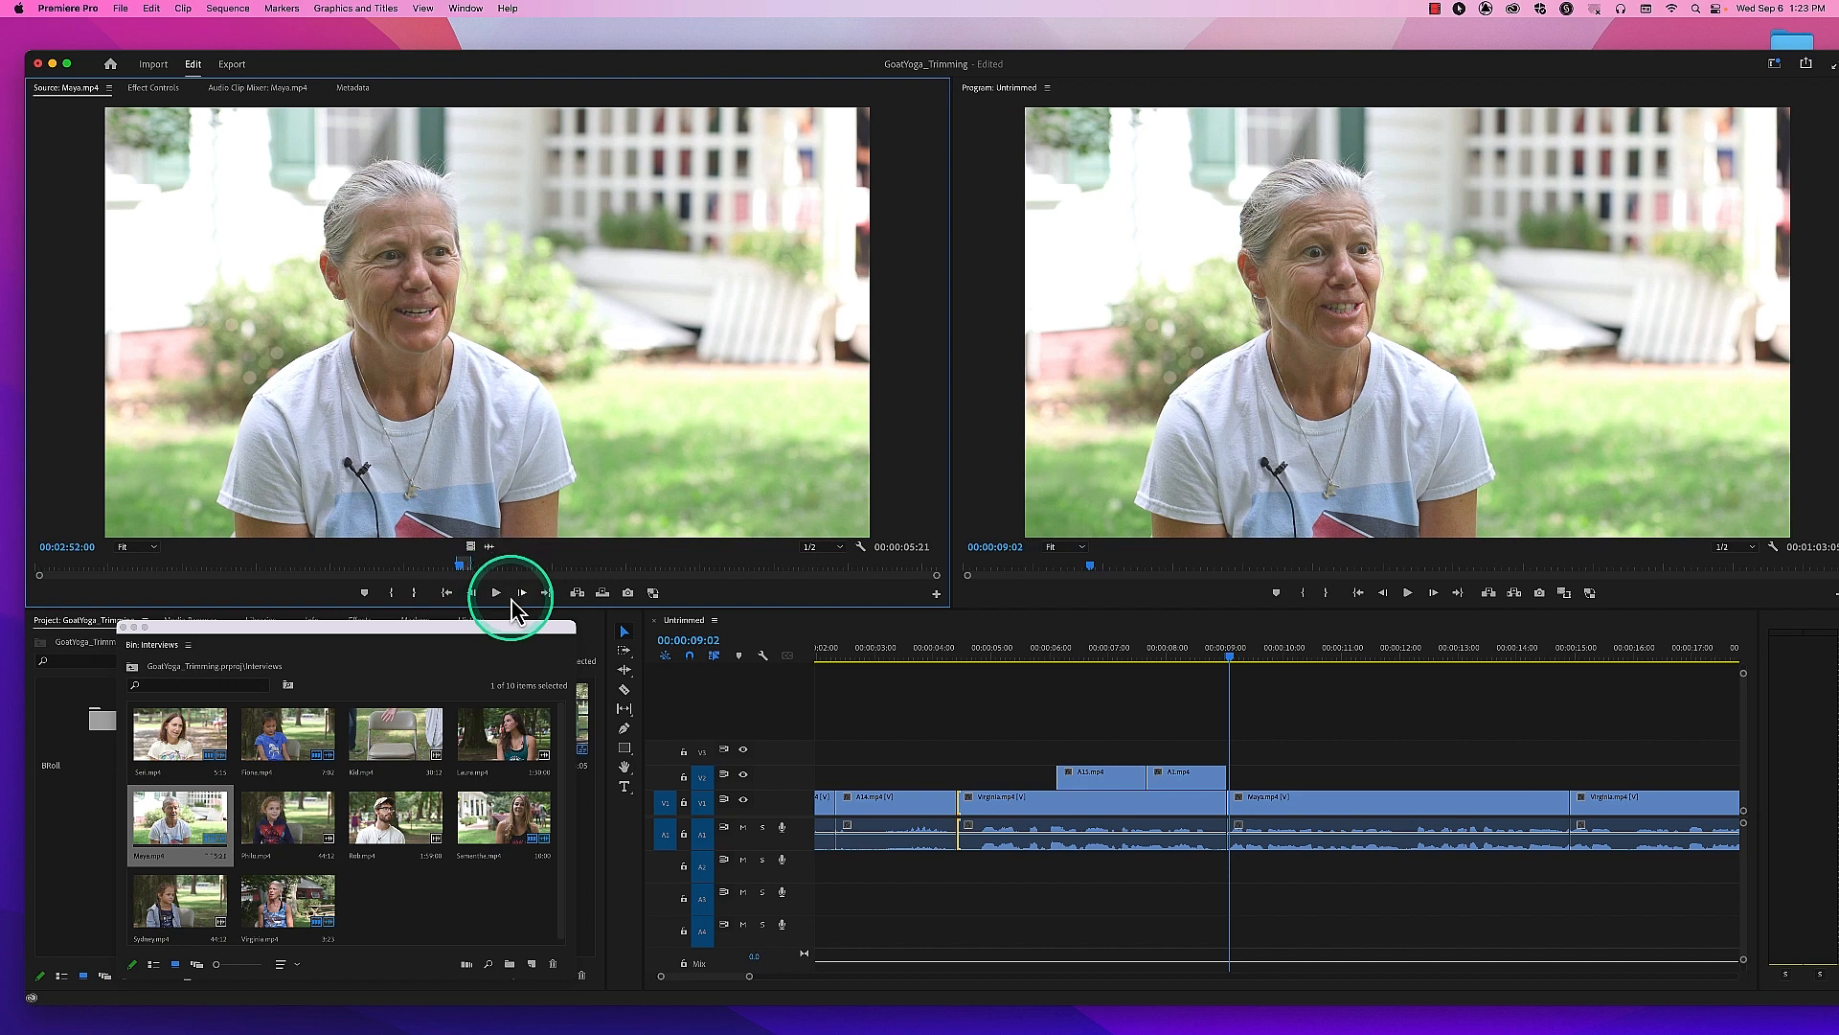
left_click(505, 592)
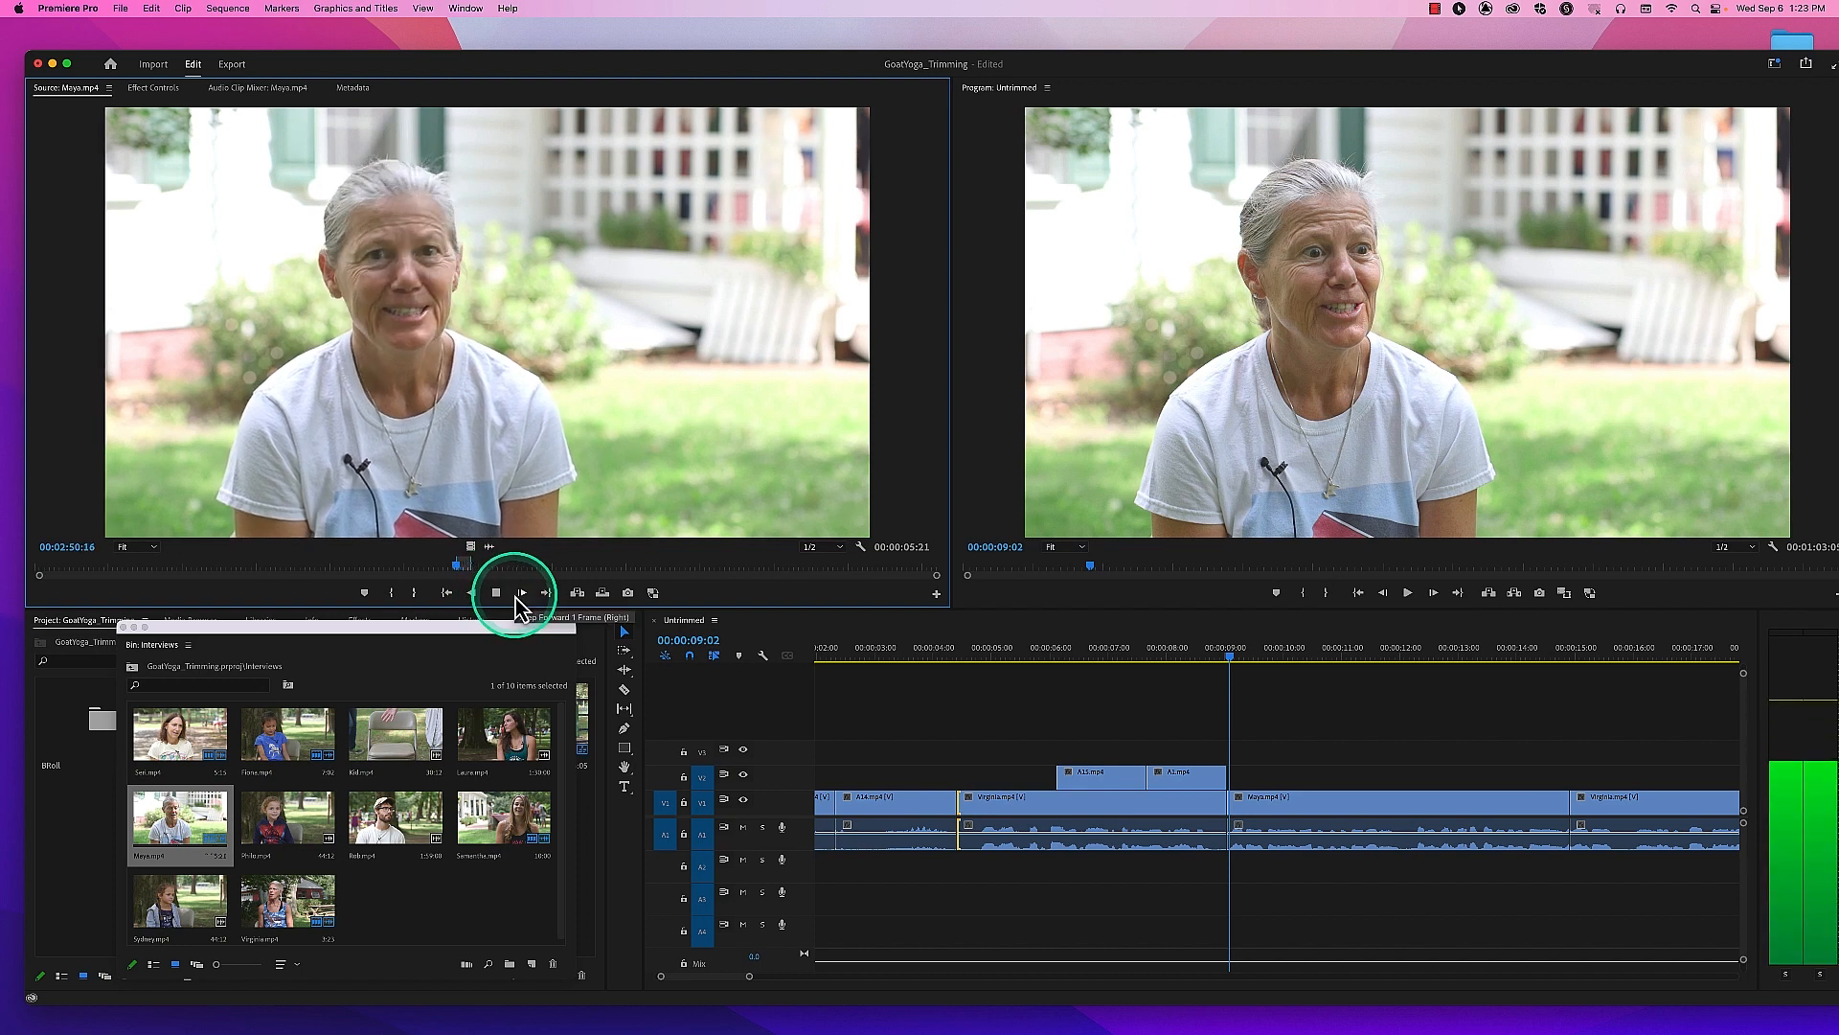
key("k")
key("l")
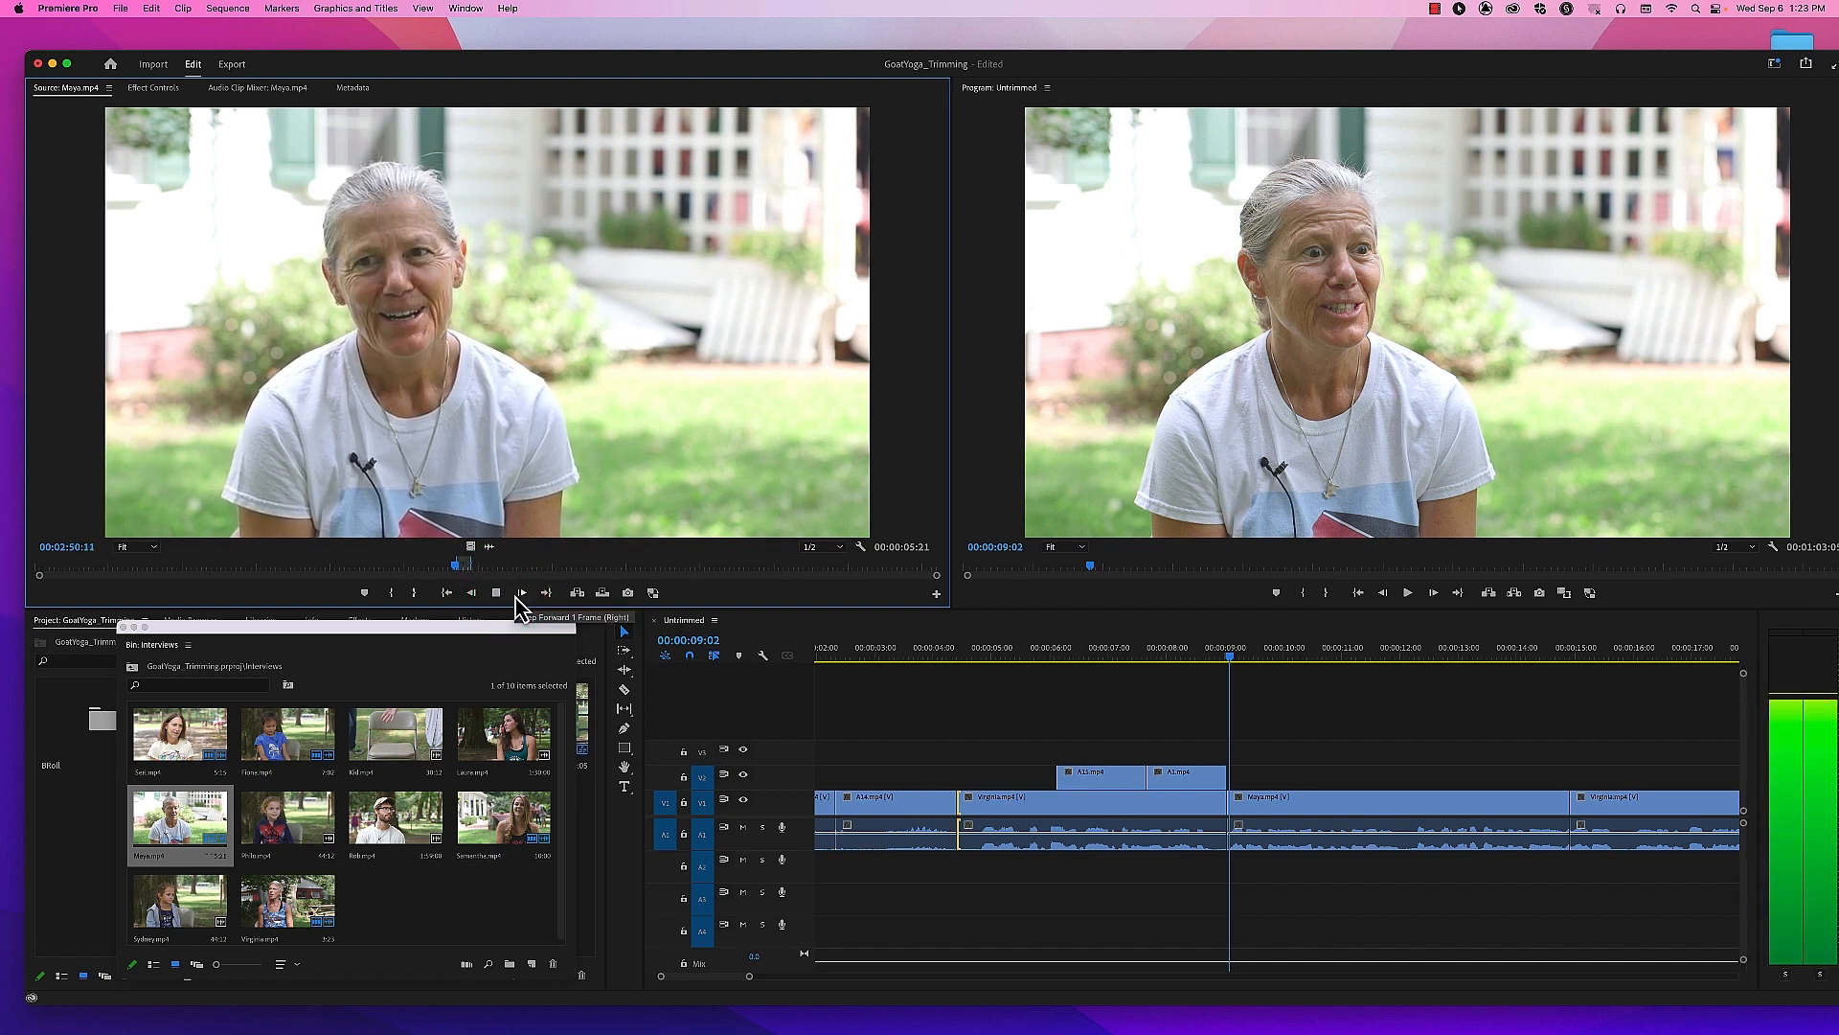
key("j")
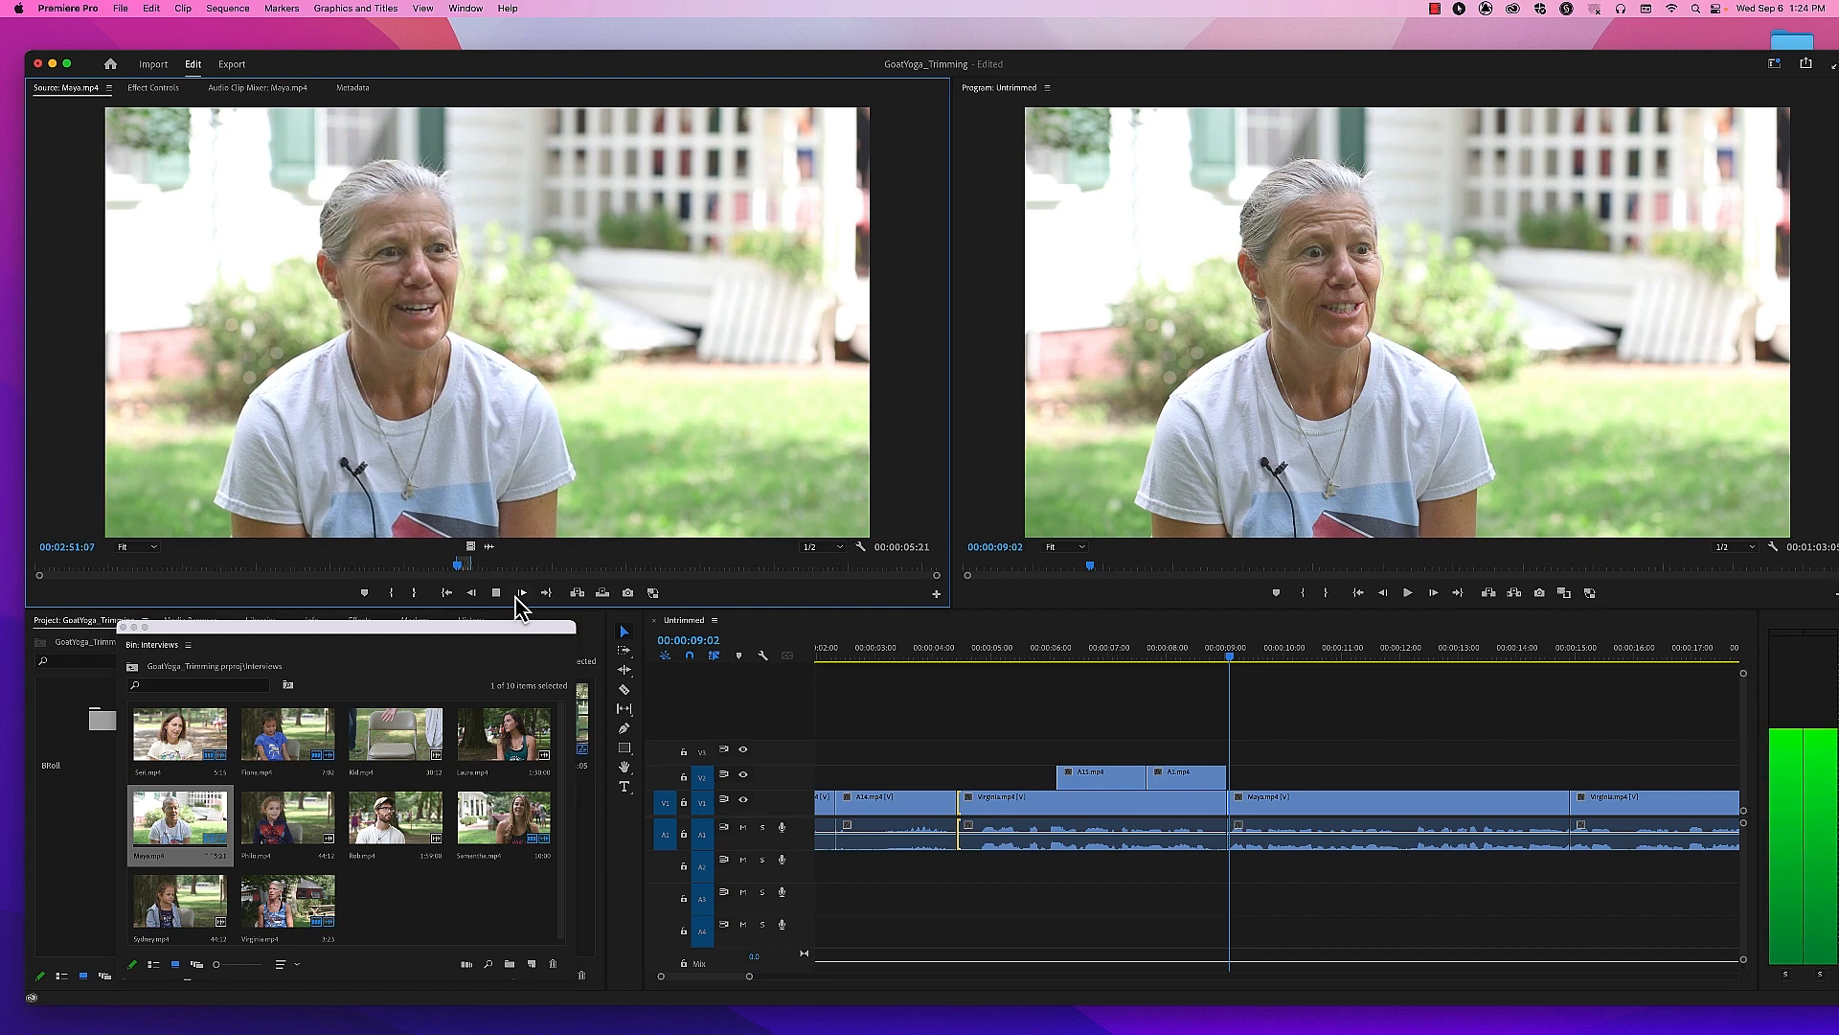
key("k")
key("l")
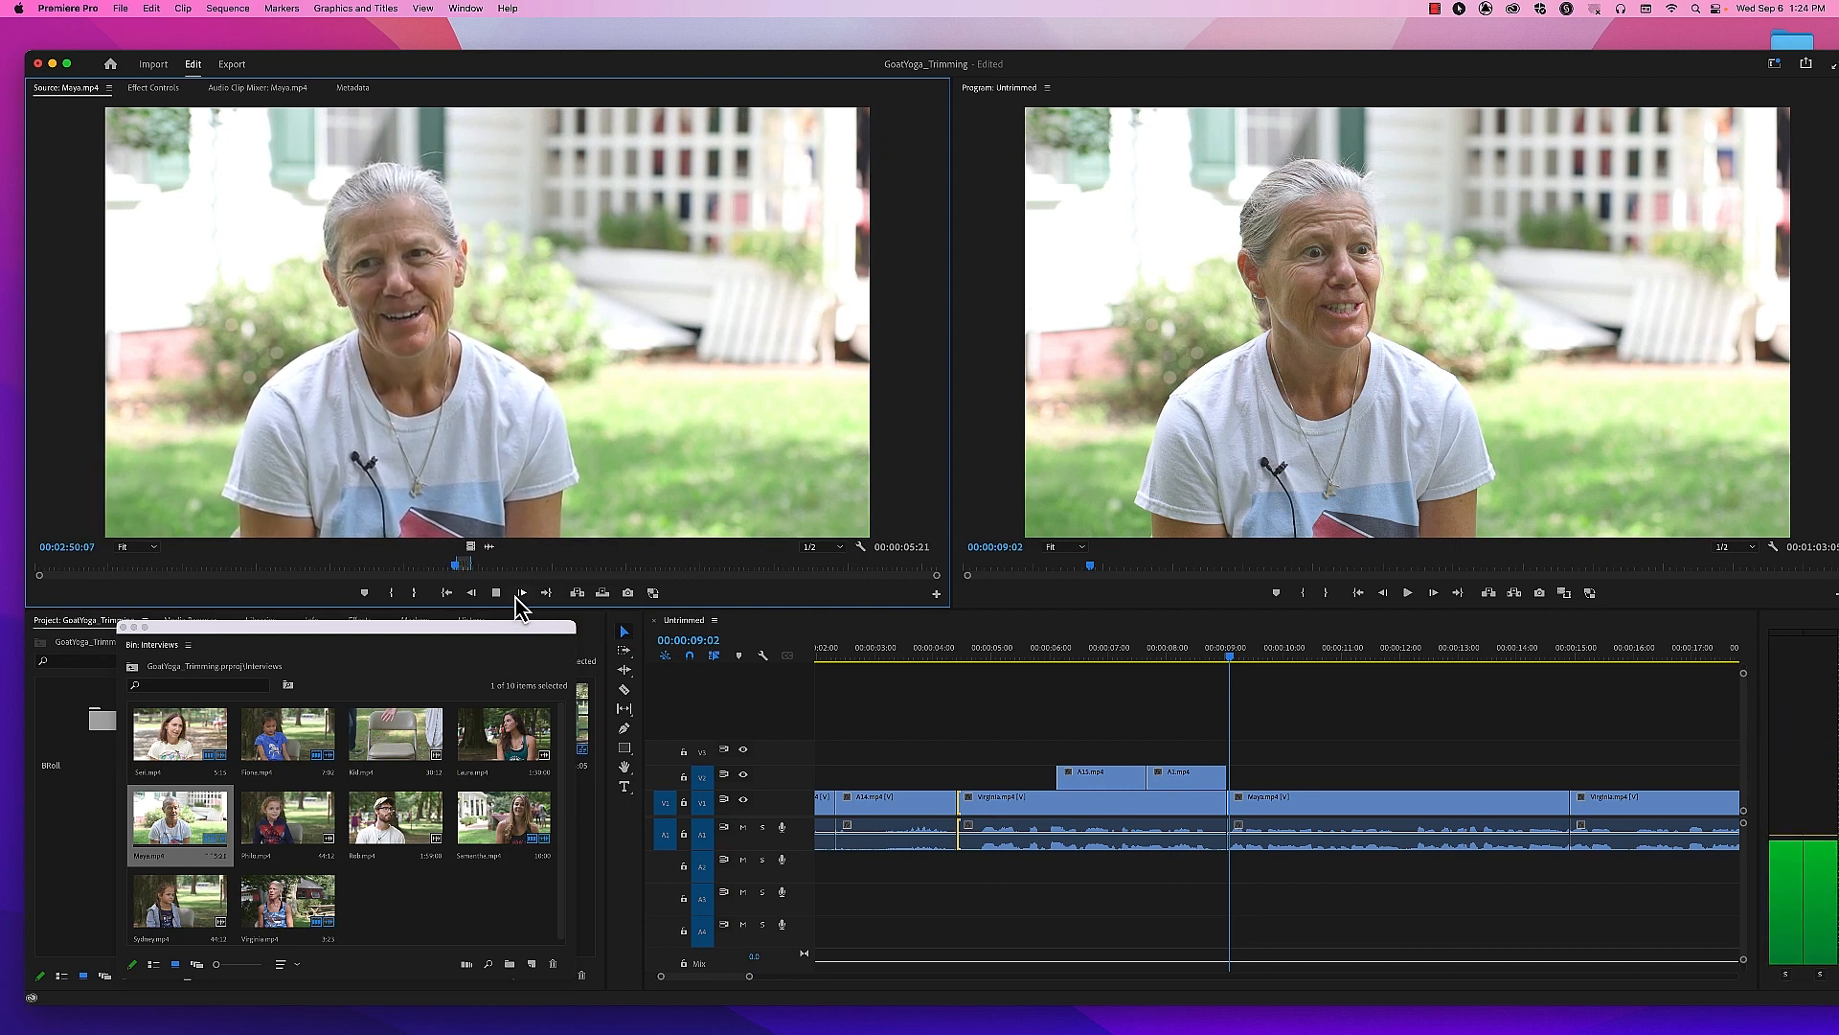
left_click(529, 596)
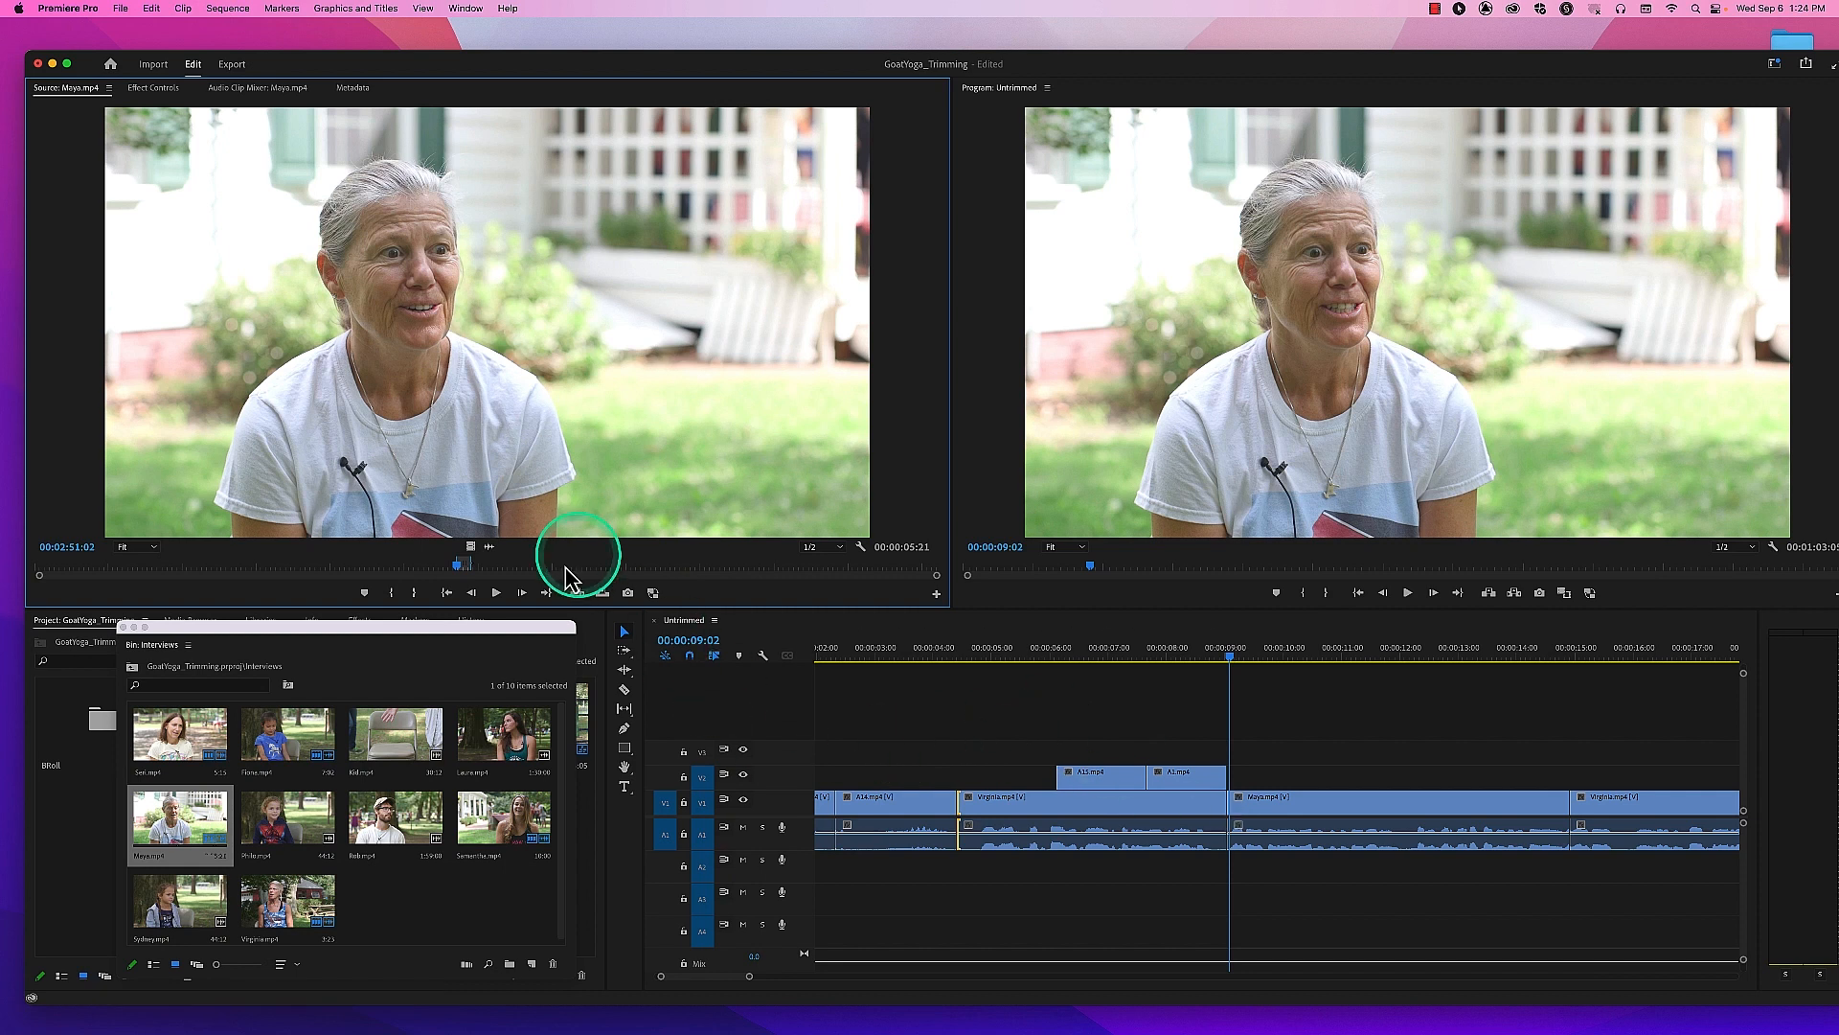
left_click_drag(456, 567, 439, 566)
Step: Select the start edit of Maya.mp4 in the sequence for a ripple trim, and rename the Maya.mp4 clip in the Interviews bin
left_click(816, 708)
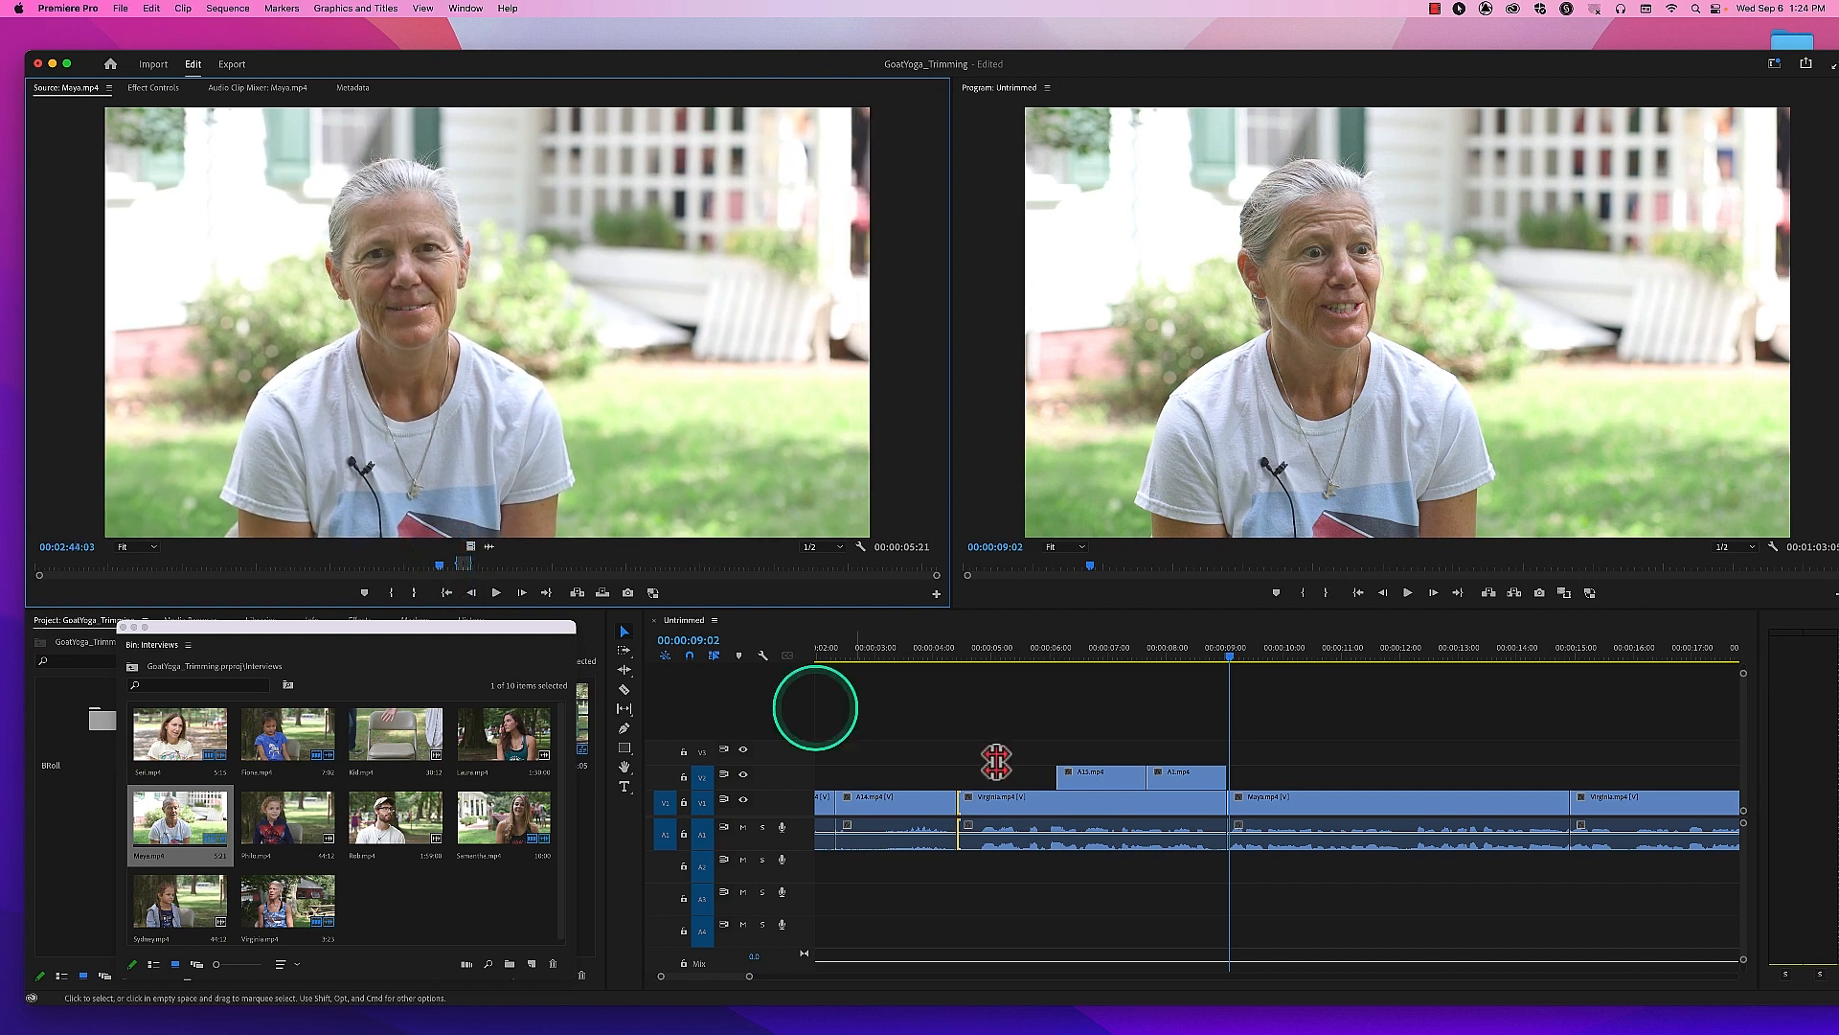
left_click(1236, 797)
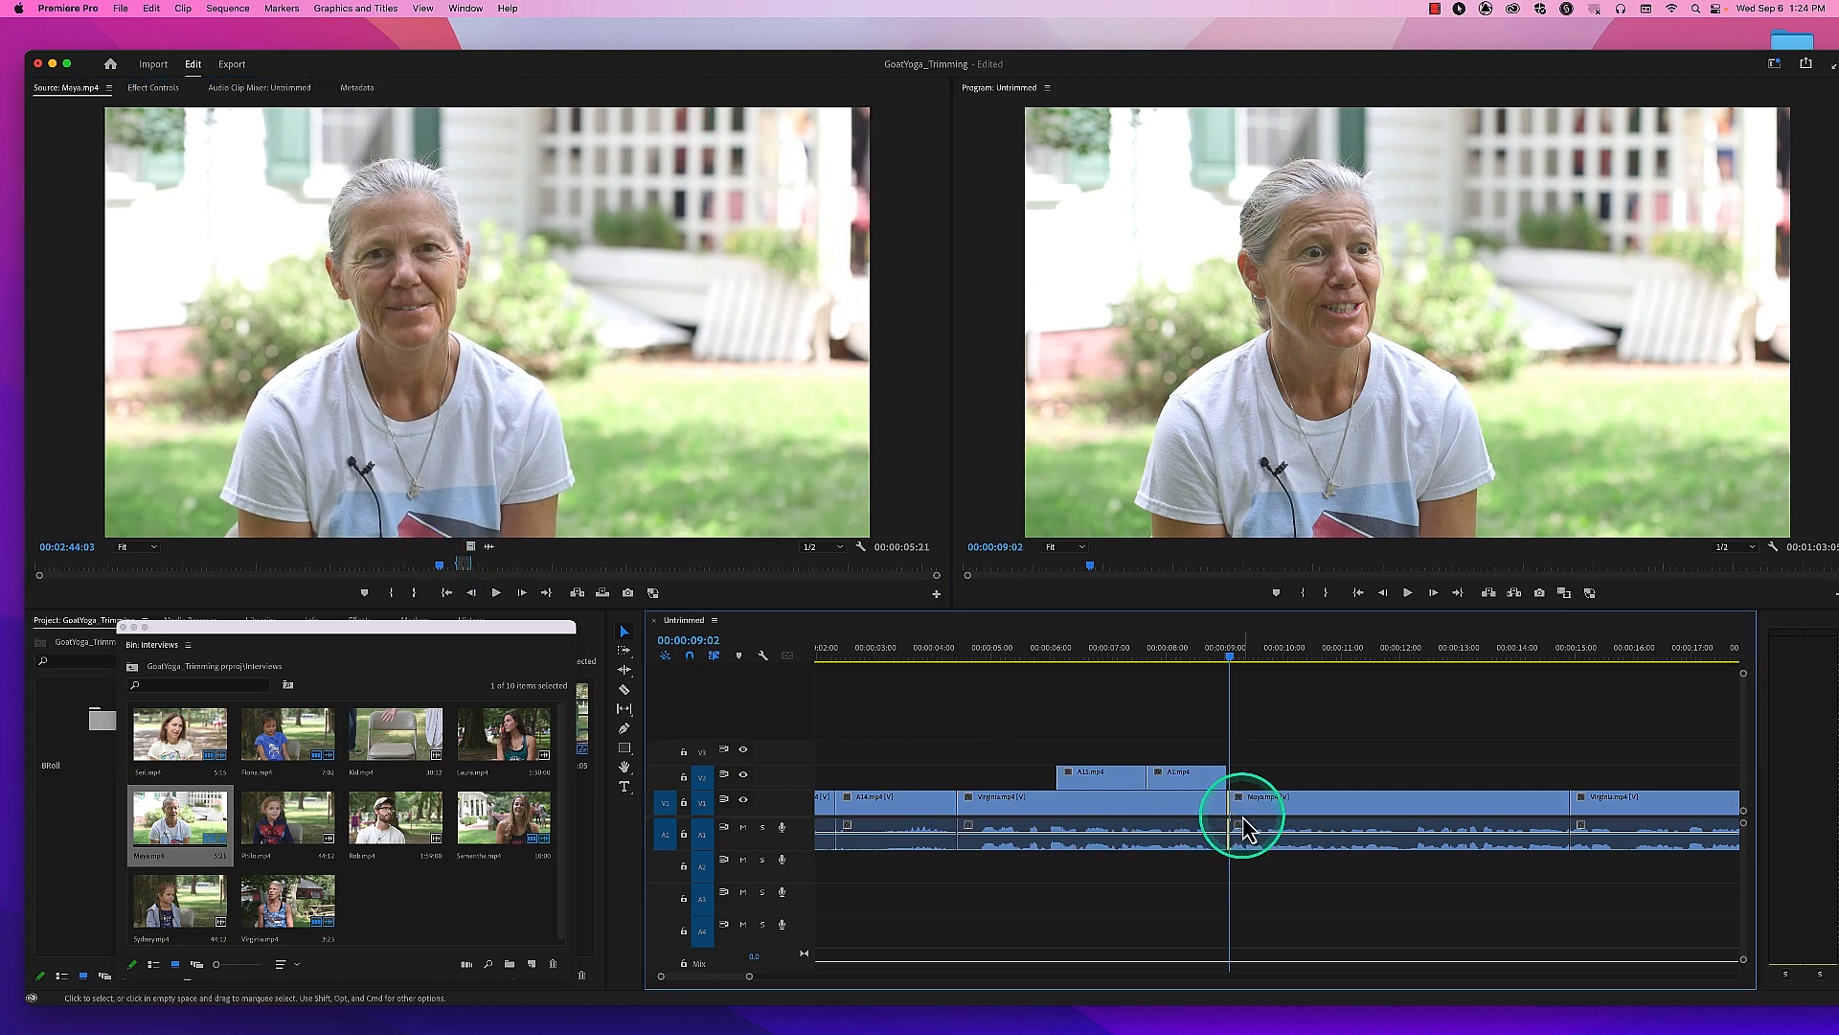
left_click(146, 856)
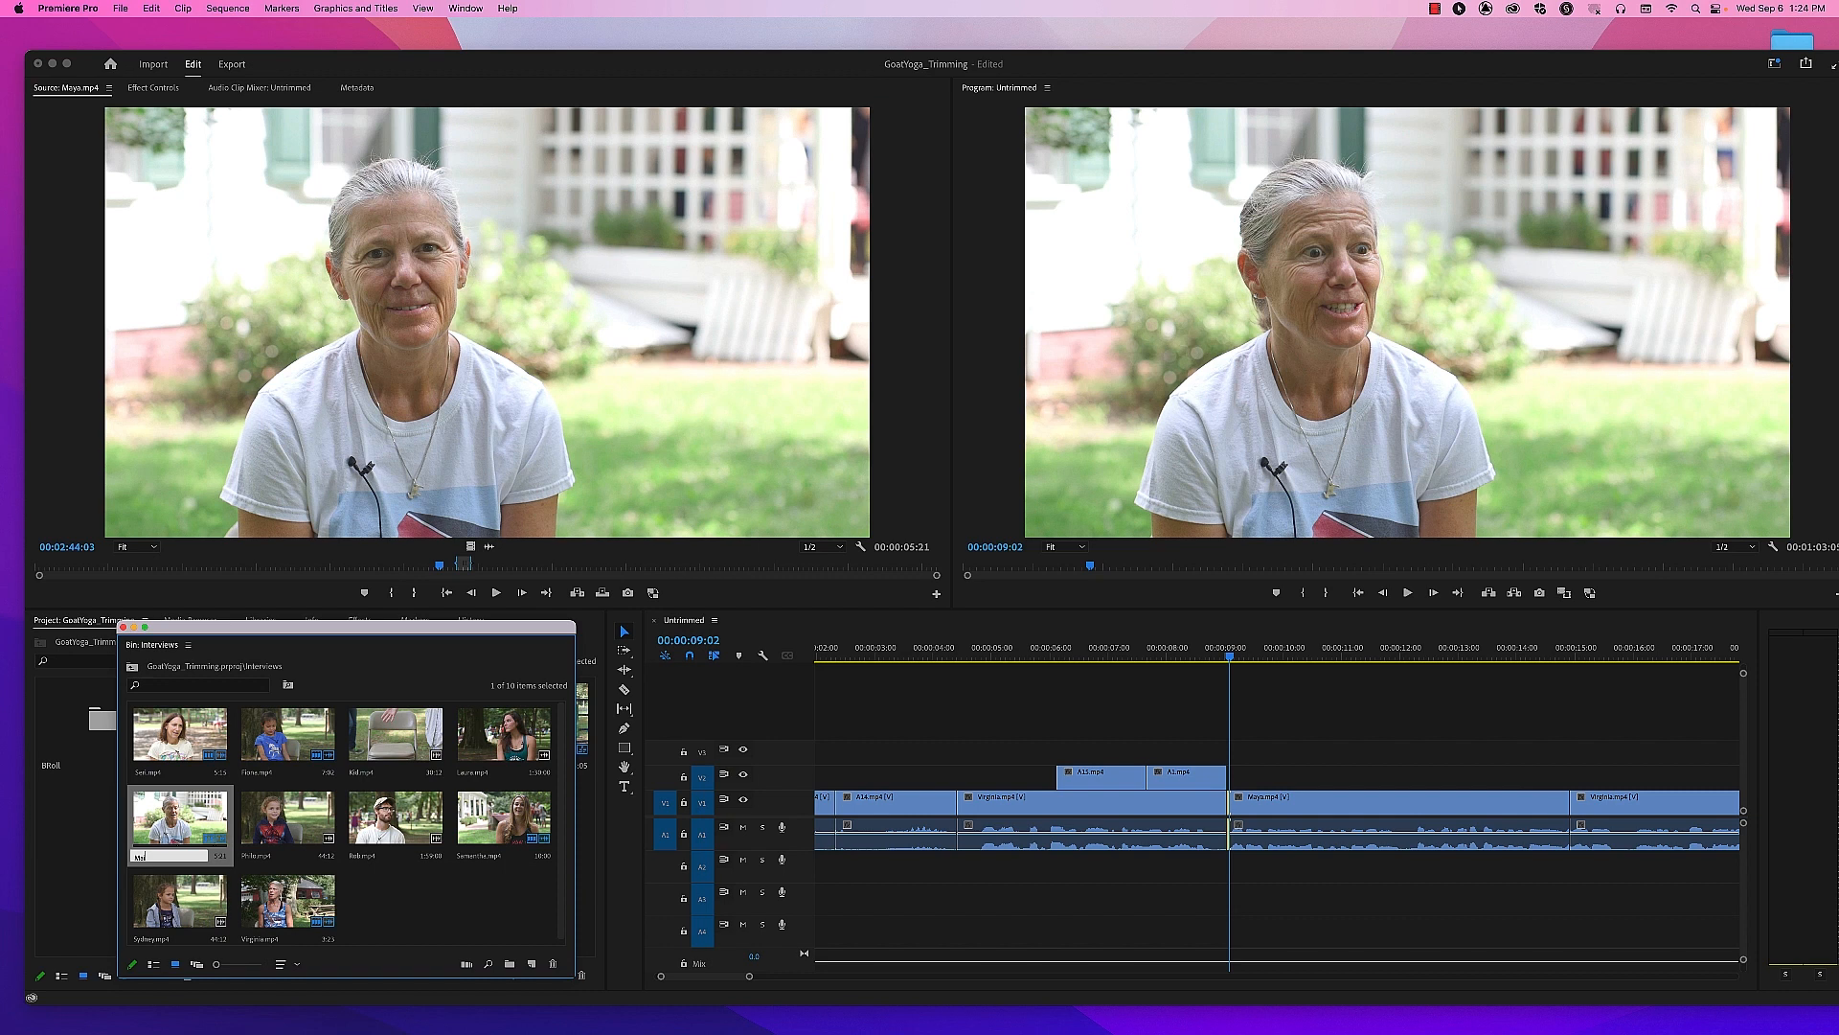
key("Tab")
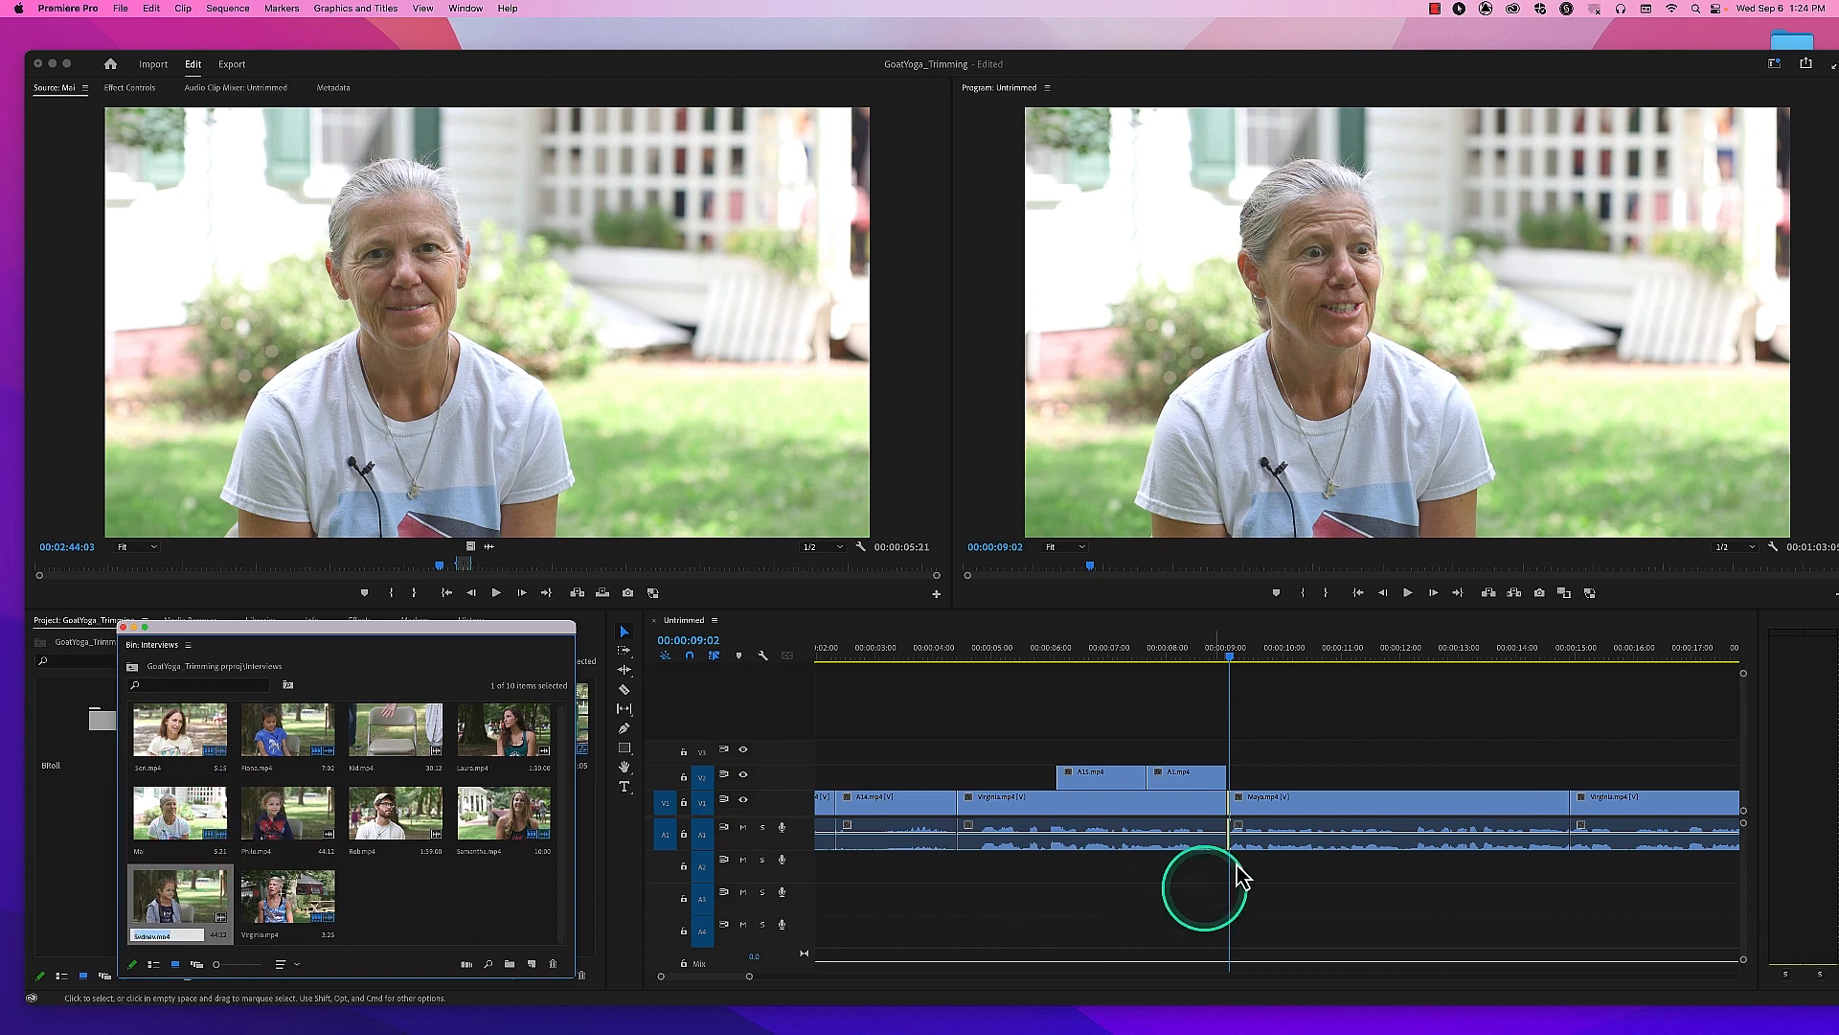
Step: Ripple-extend the start of the first Maya.mp4 clip by about 12 frames and play the cut from 00:00:08:06
left_click(1236, 802)
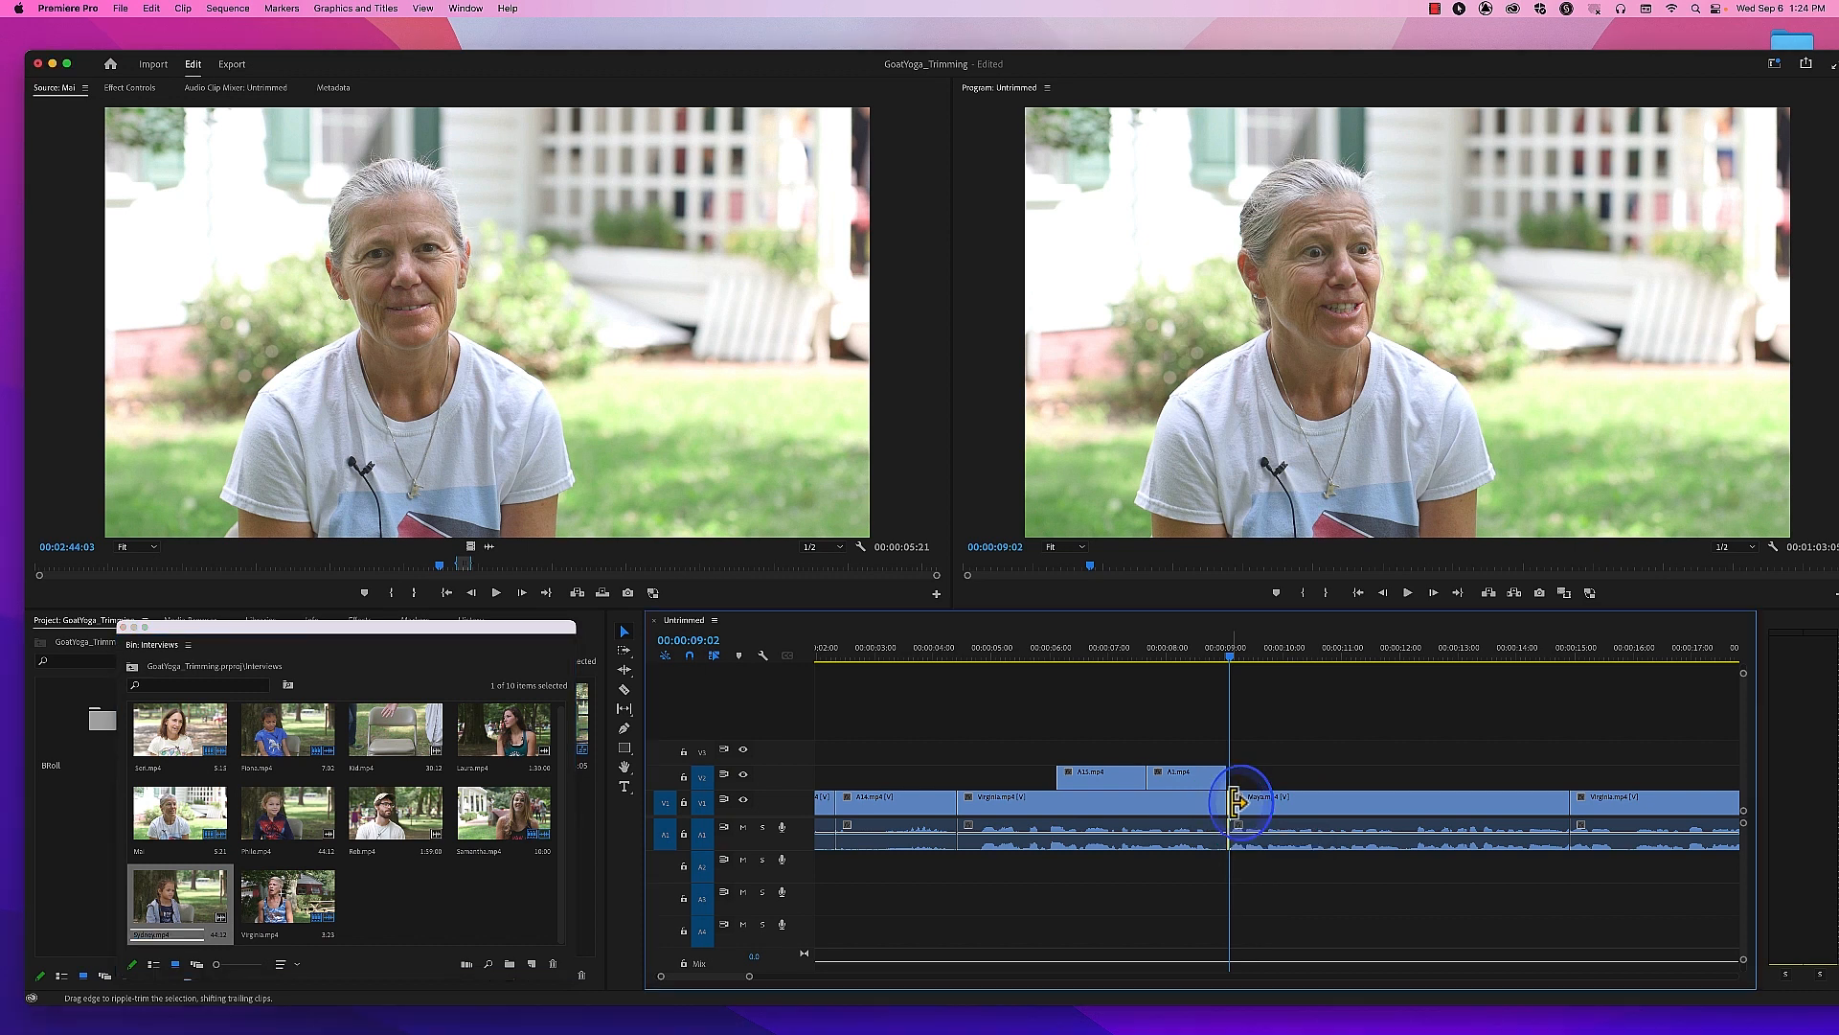
left_click_drag(1236, 802, 1198, 803)
left_click(1186, 661)
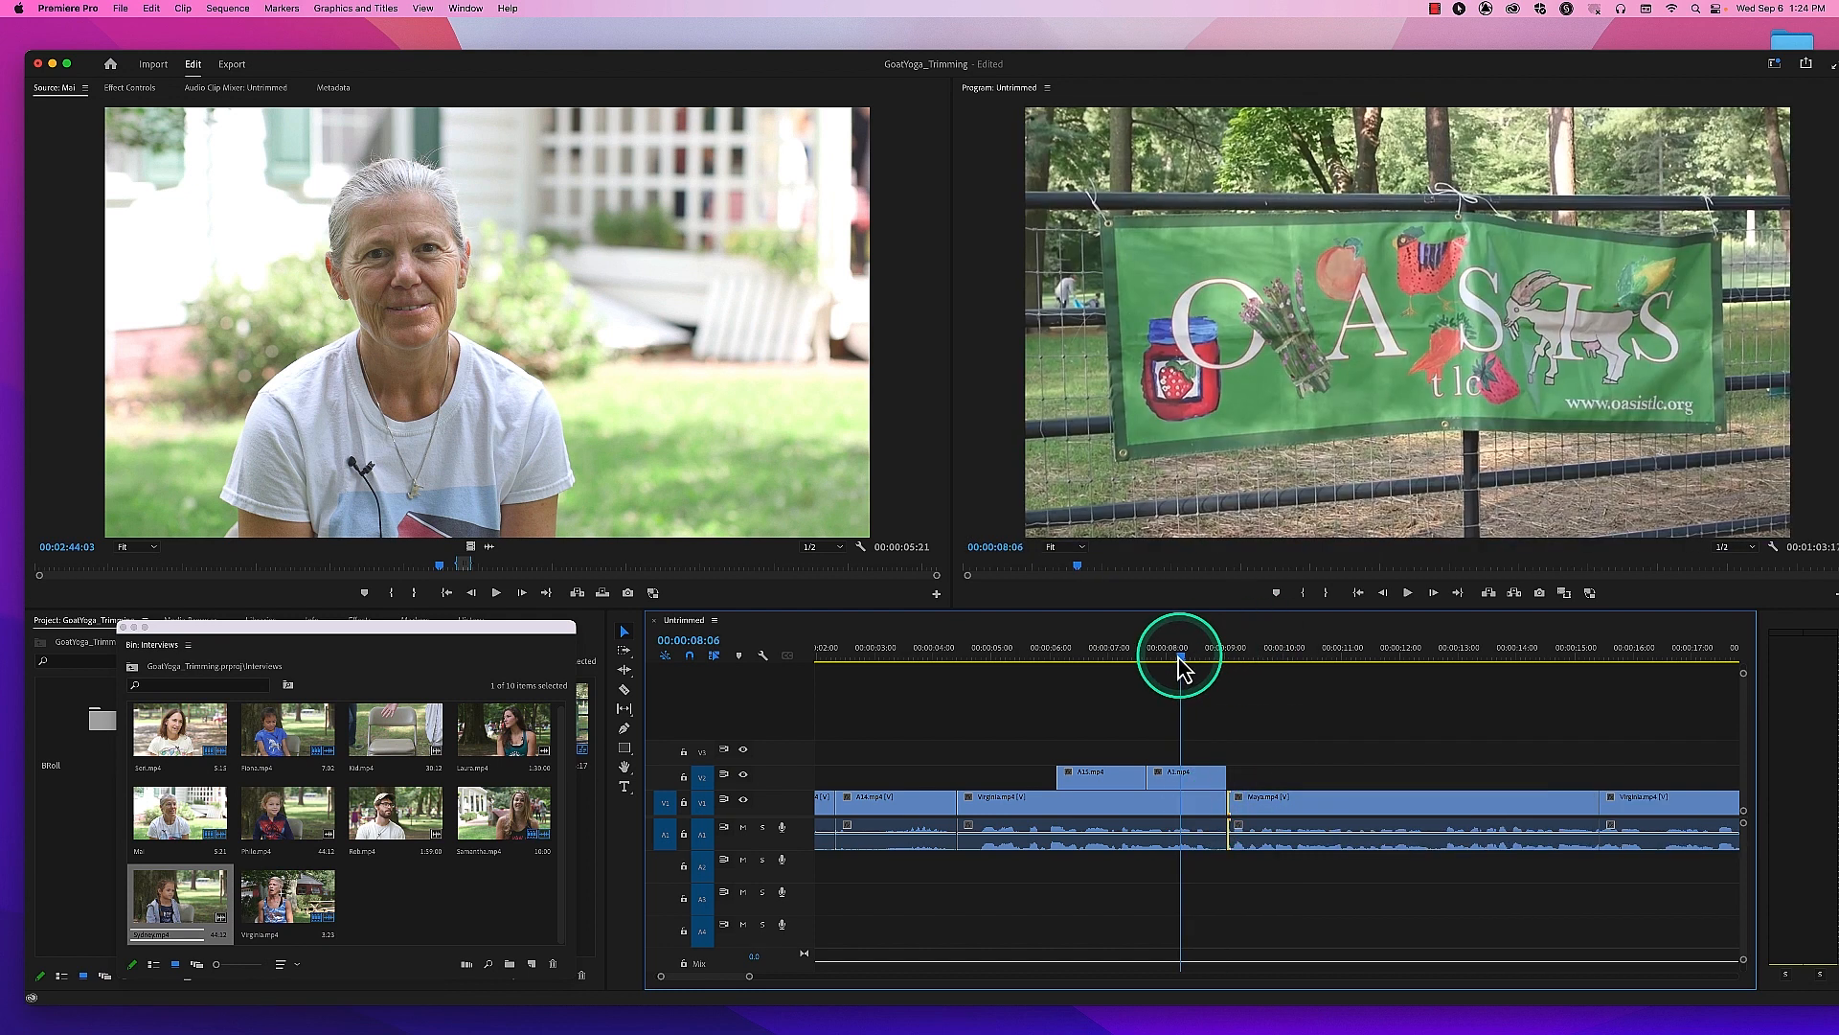
key("space")
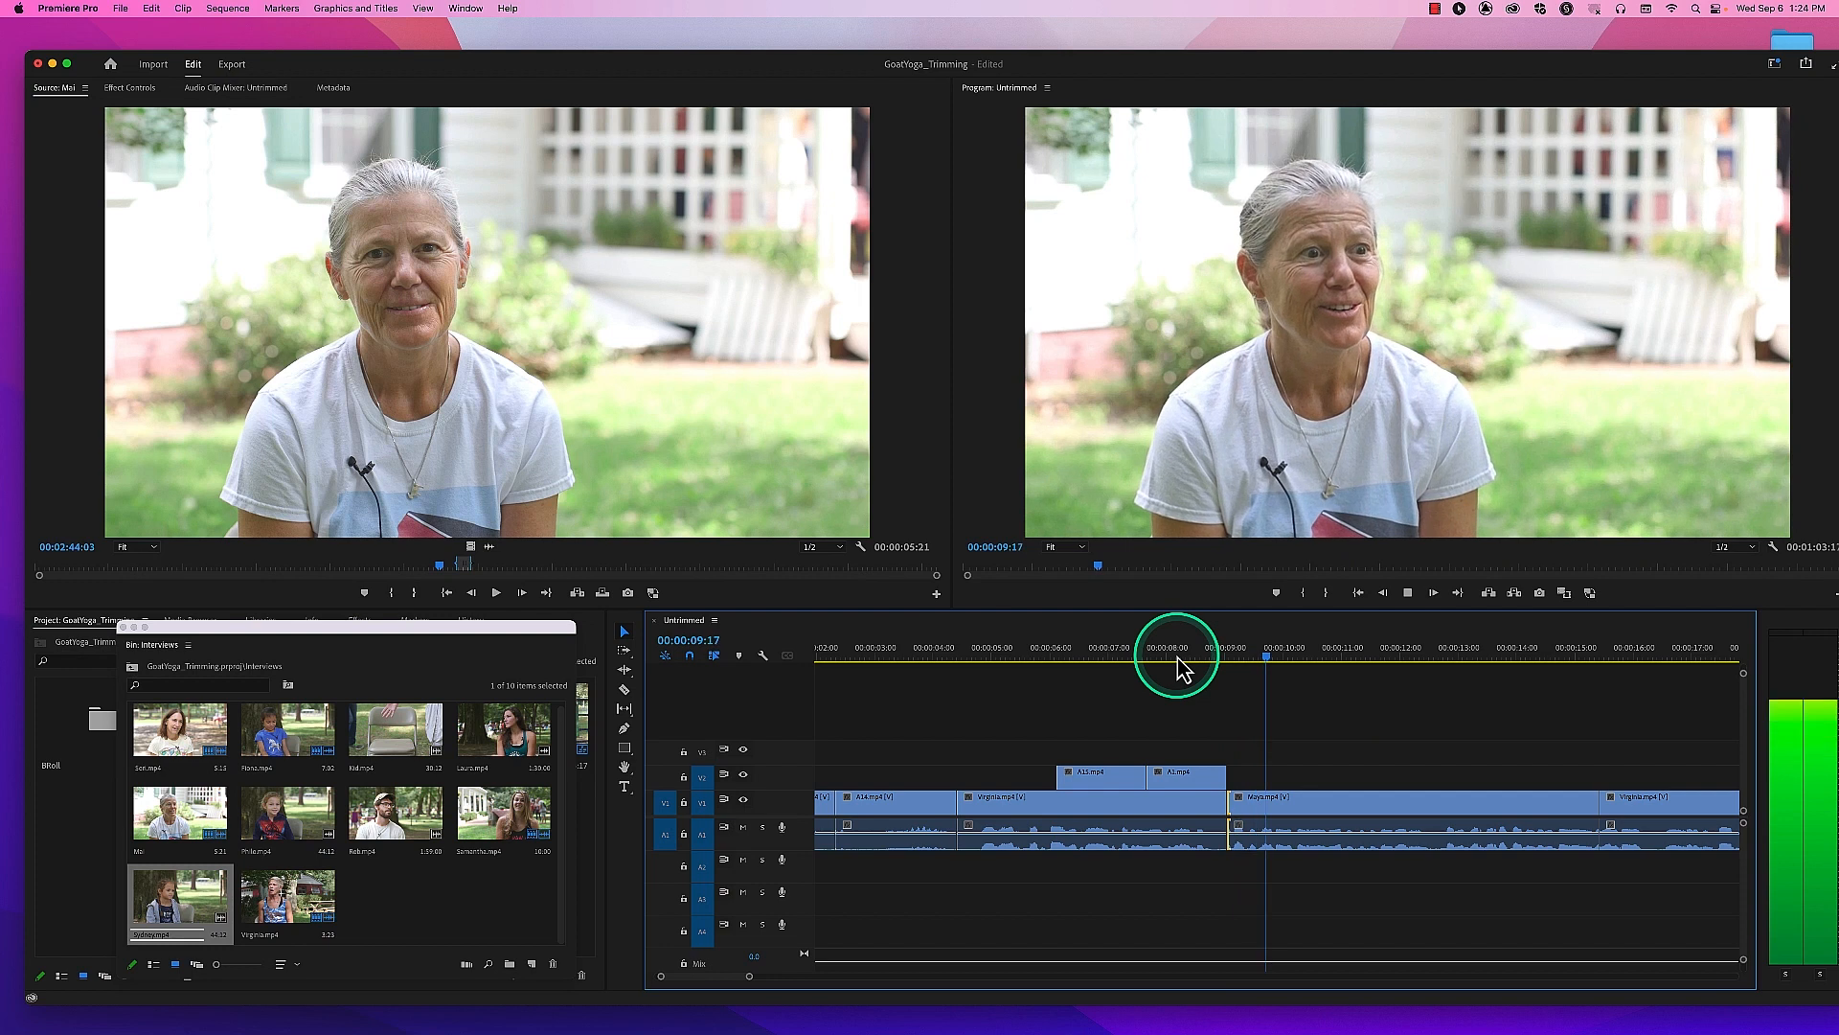
key("space")
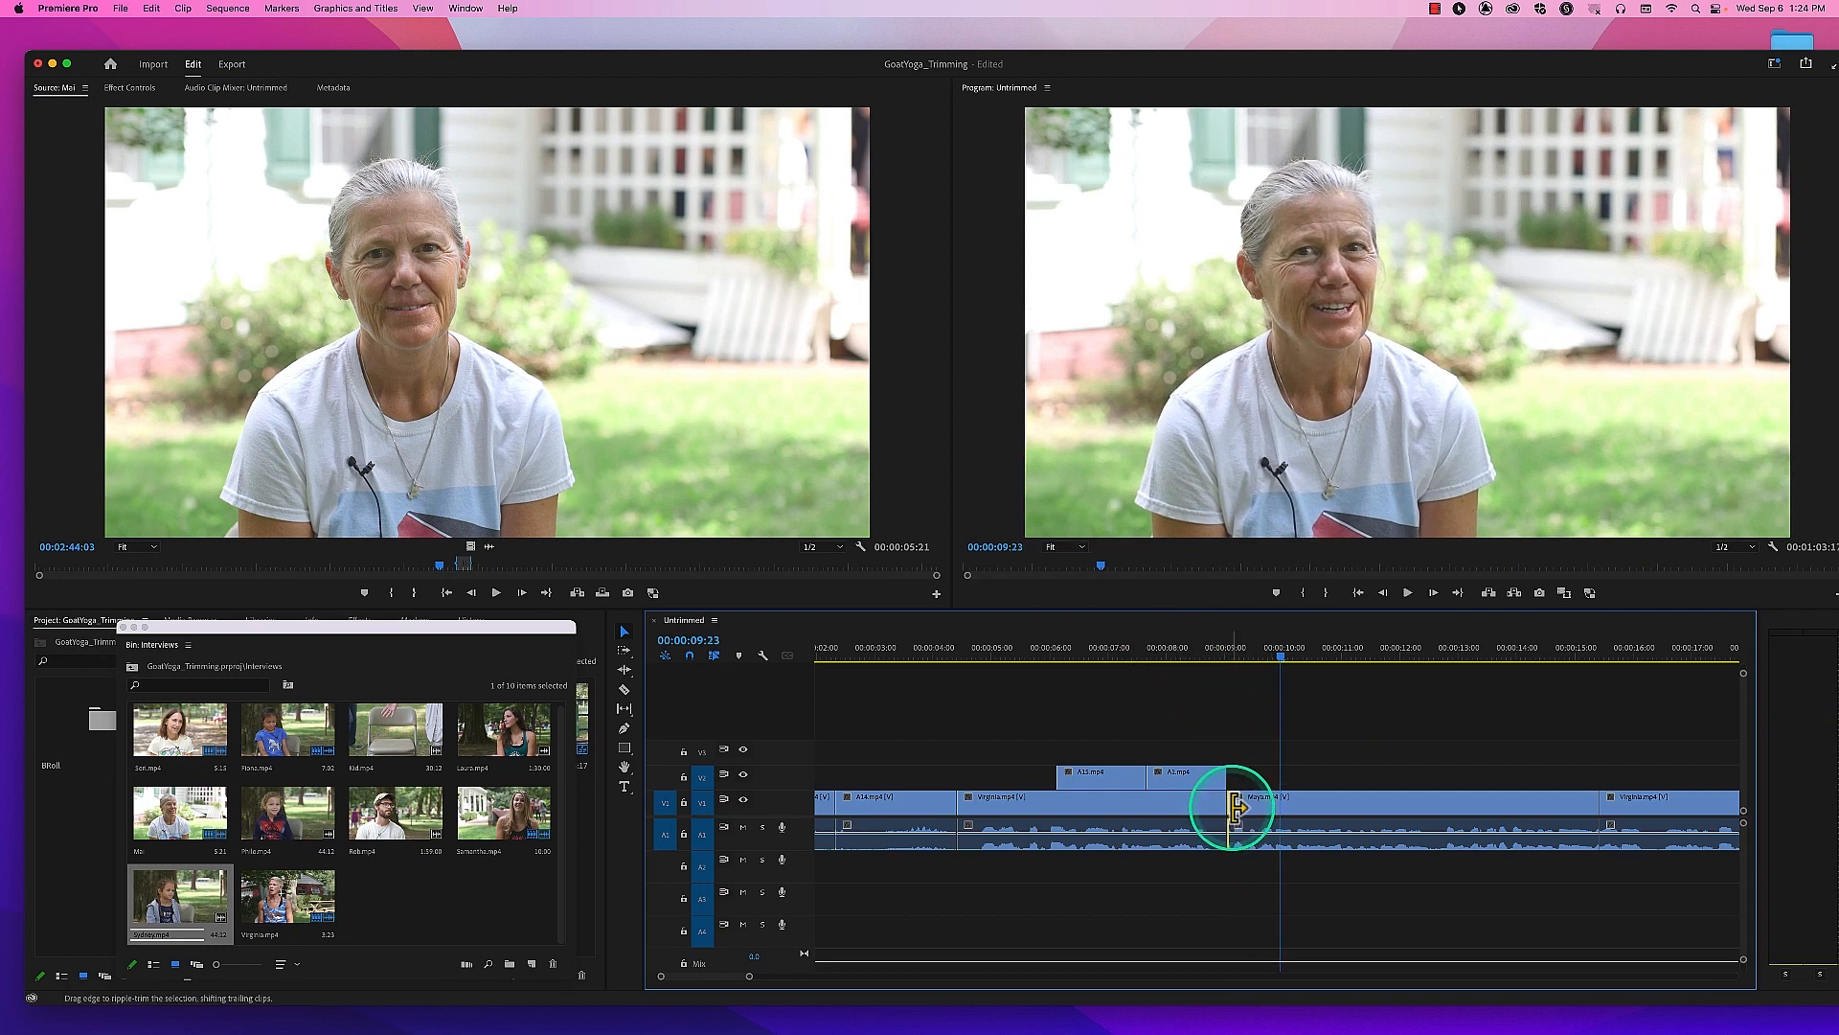
Step: Ripple-extend the start of Maya.mp4 by about 7 more frames and play the cut twice from about 00:00:08:00
left_click_drag(1236, 810, 1216, 795)
left_click_drag(1209, 655, 1161, 665)
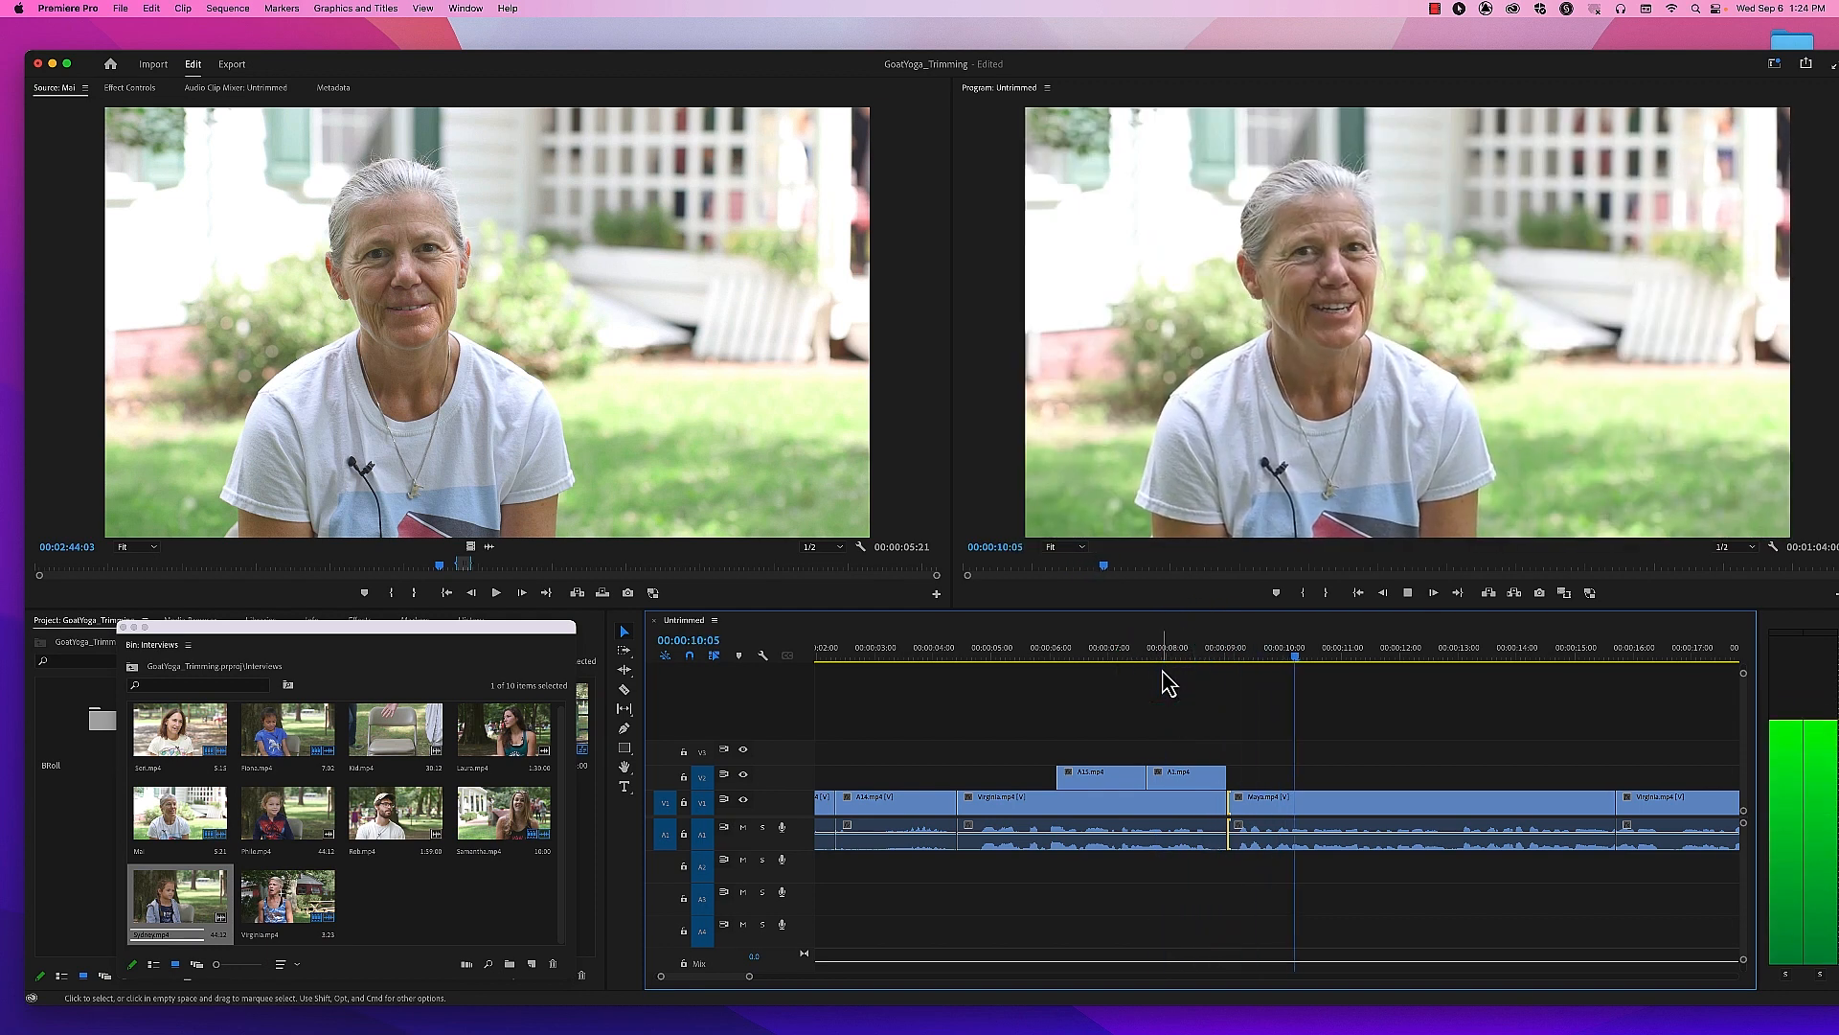
left_click(1182, 657)
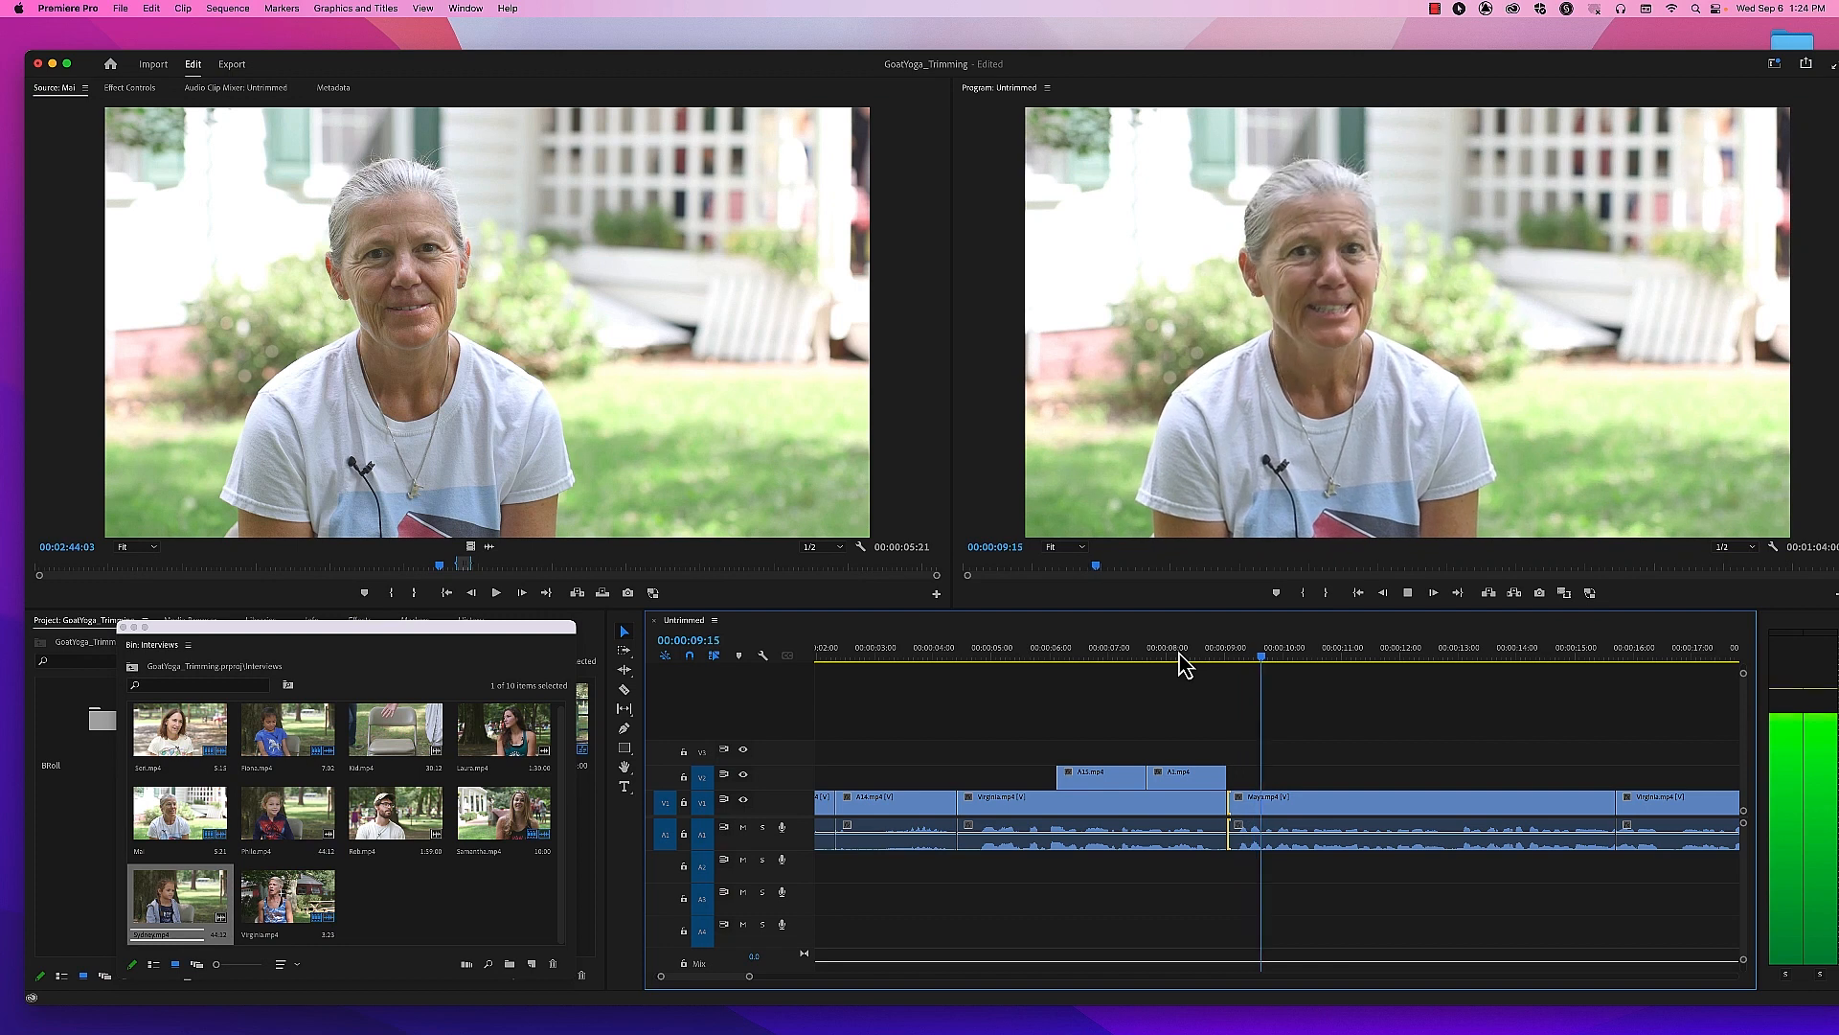
key("space")
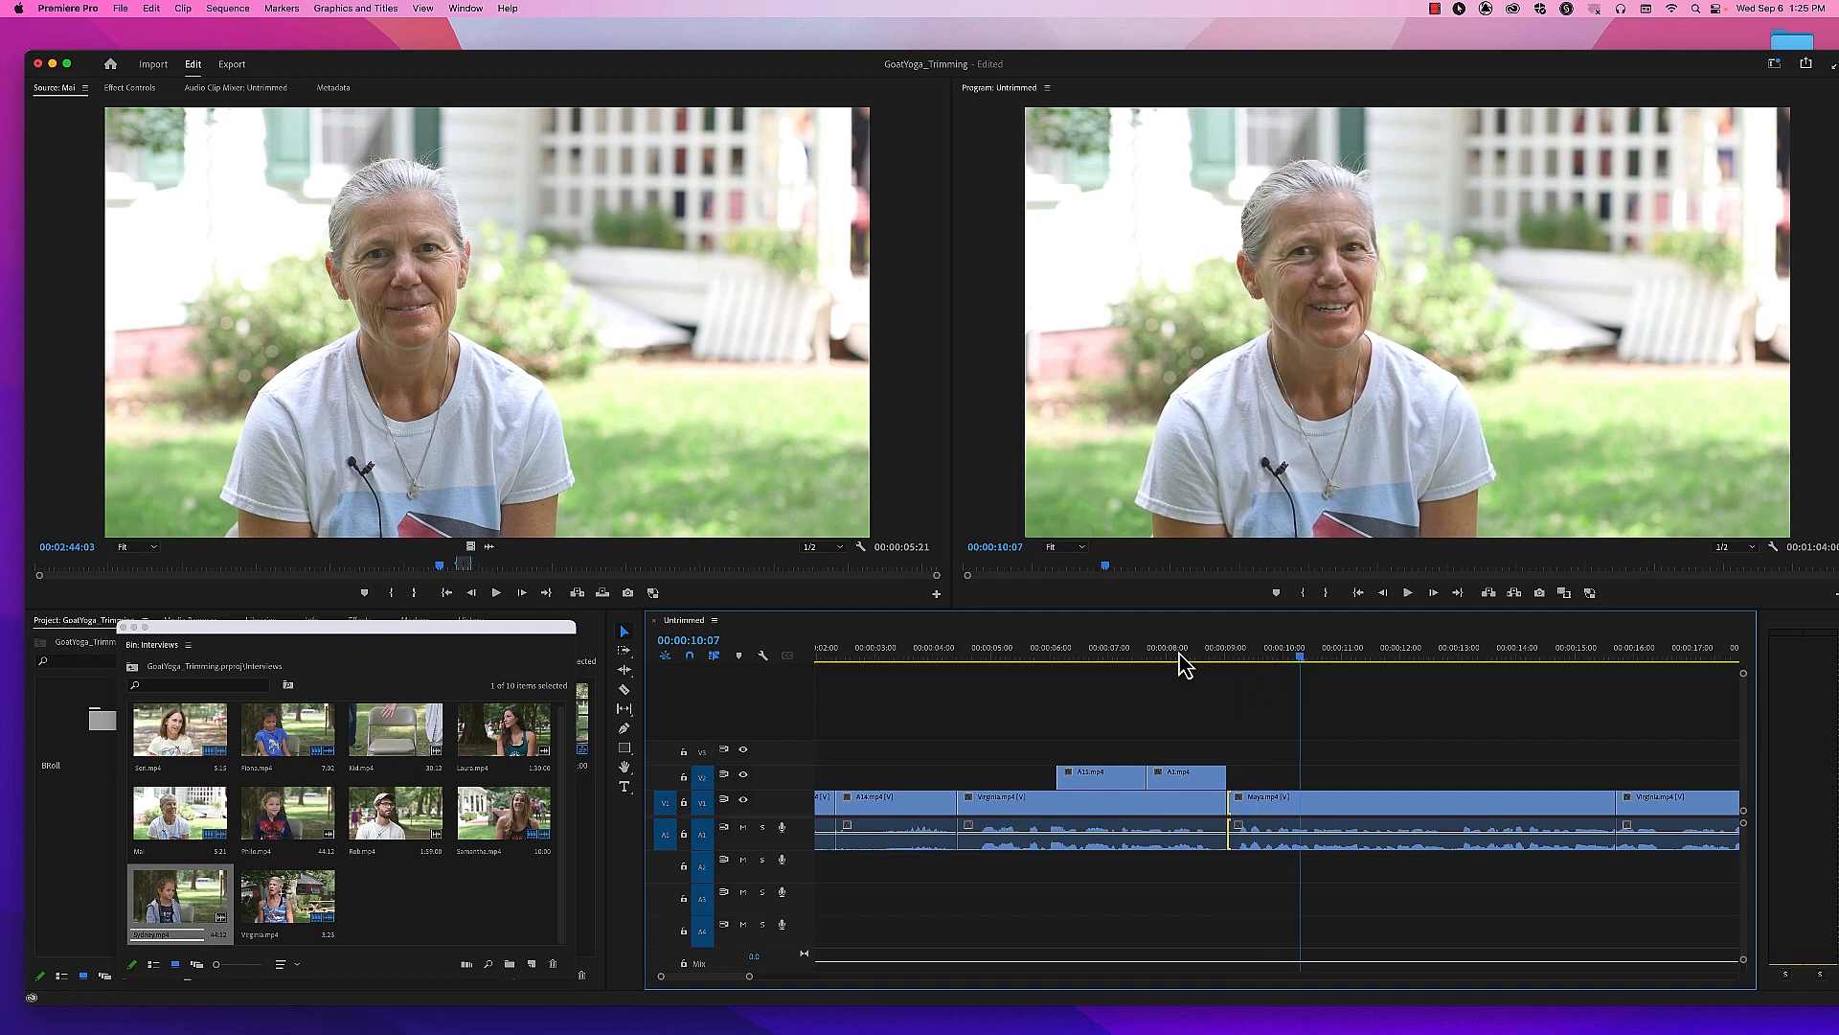
Step: Examine the cut into Maya.mp4 up close in the timeline and play it from about 00:00:09:01
left_click(1251, 657)
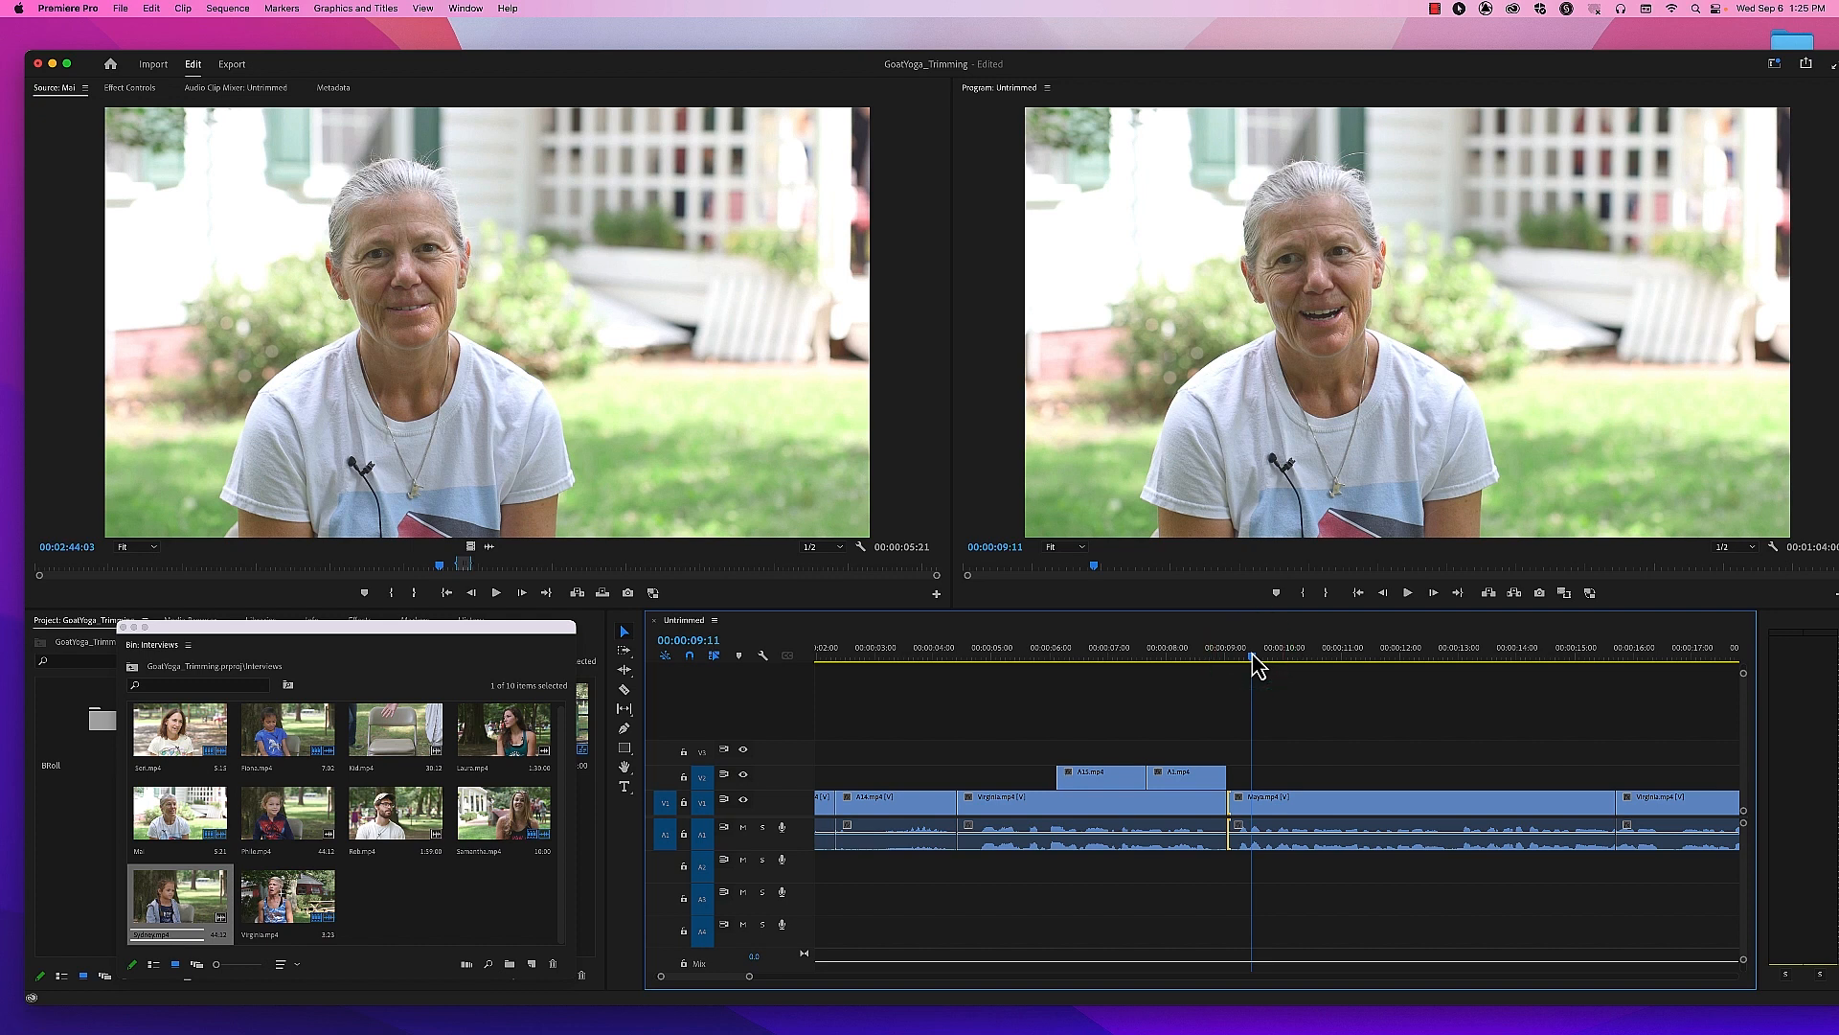
key("=")
key("=")
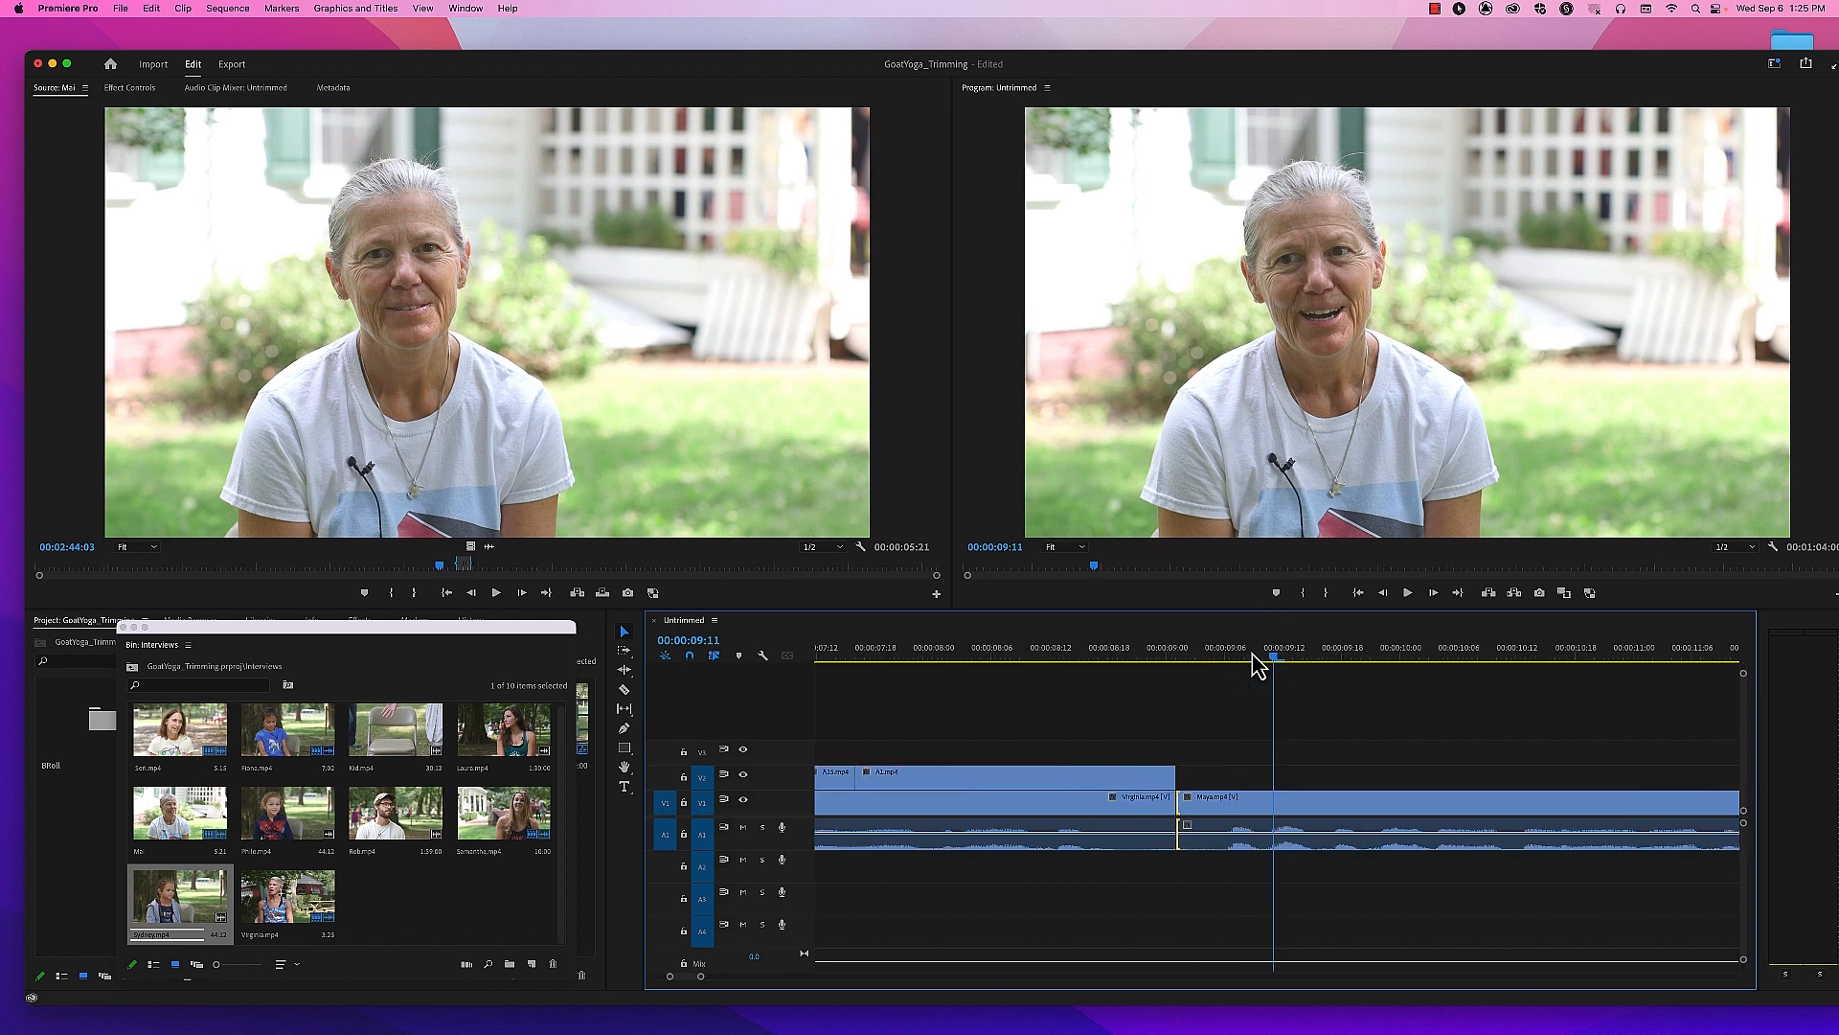
left_click(1214, 655)
left_click_drag(1198, 649, 1186, 649)
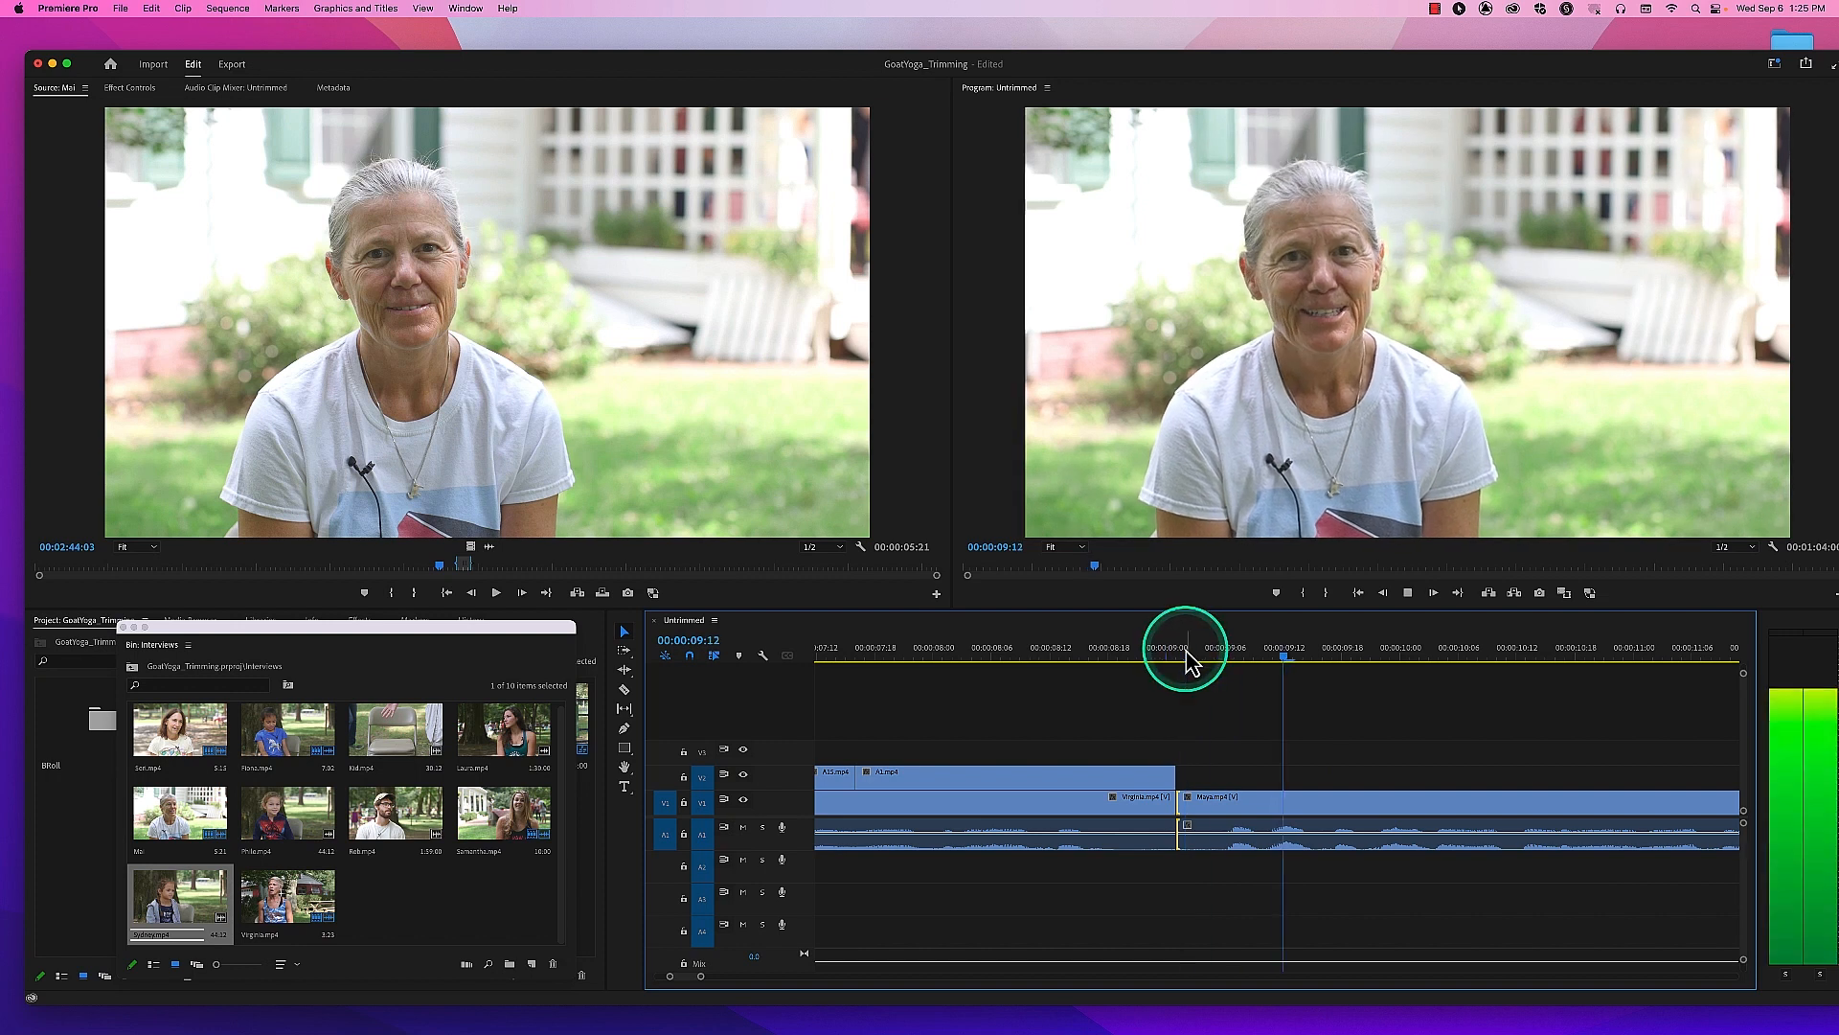
key("space")
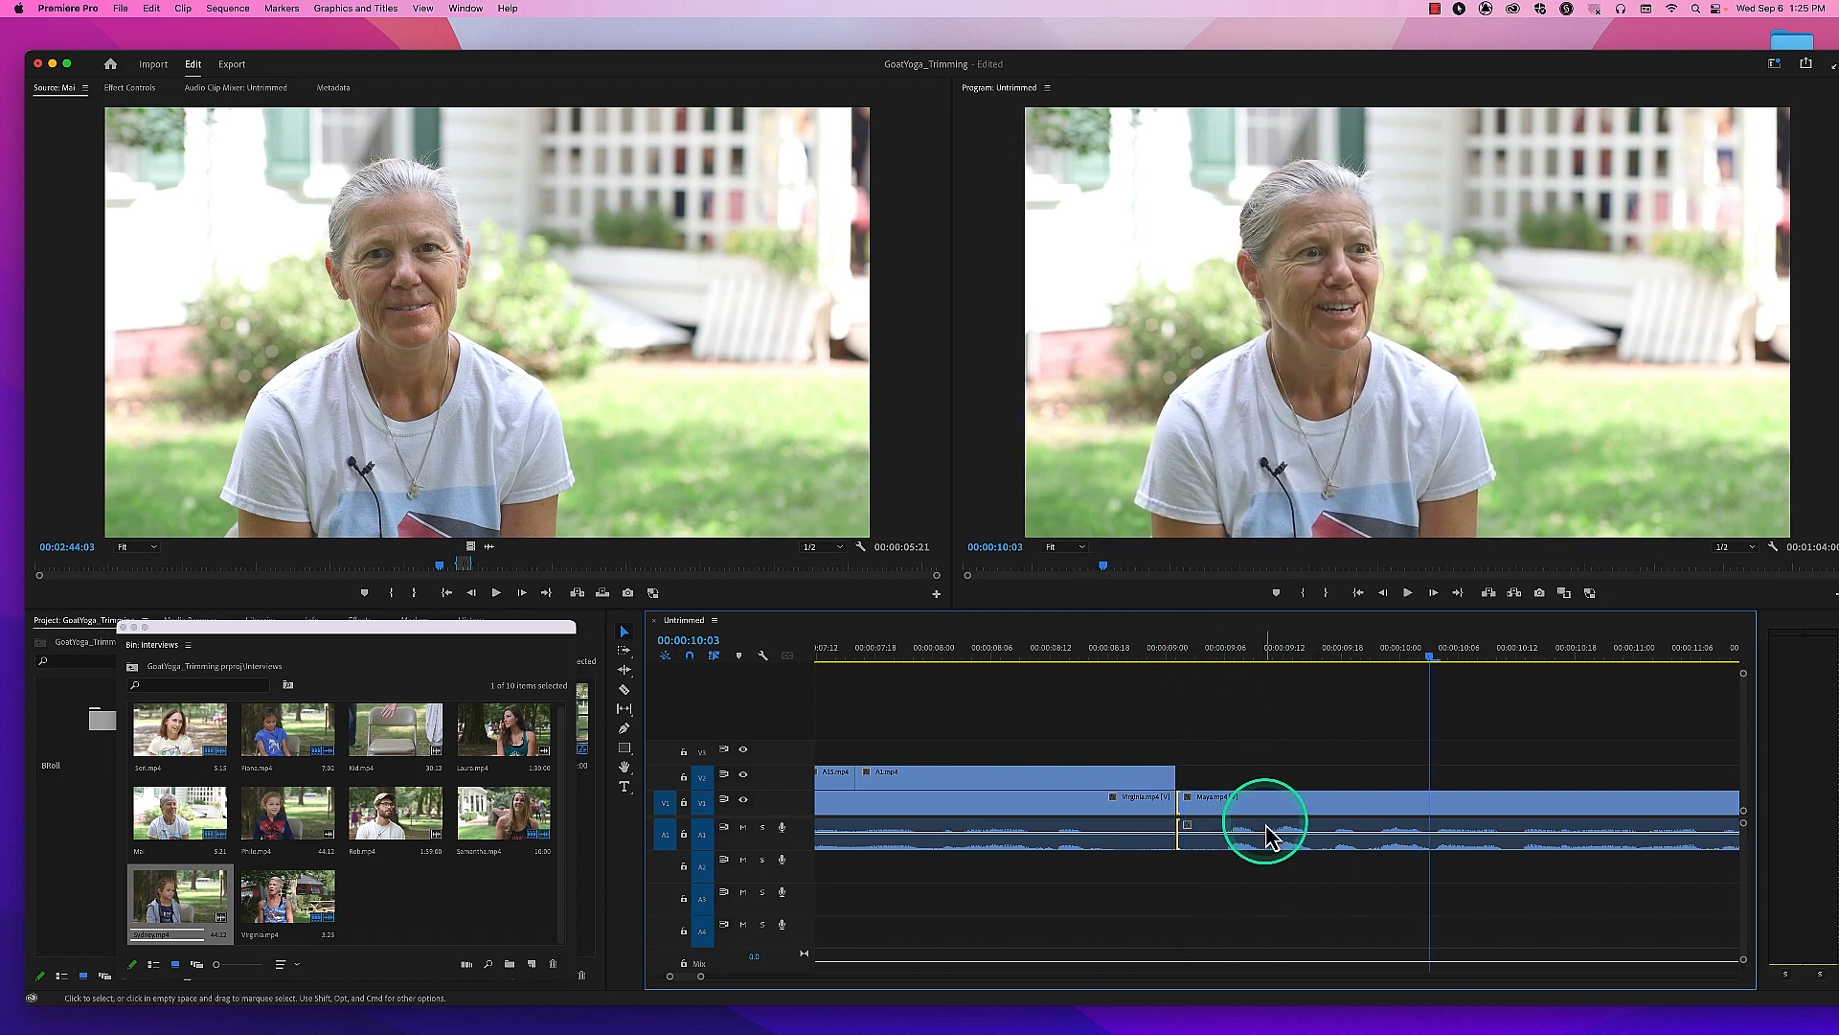
Step: Ripple-trim about 6 frames off the start of Maya.mp4 and play the cut from about 00:00:08:02
left_click(1185, 809)
left_click_drag(1186, 810, 1247, 808)
left_click_drag(1120, 660, 951, 657)
key("space")
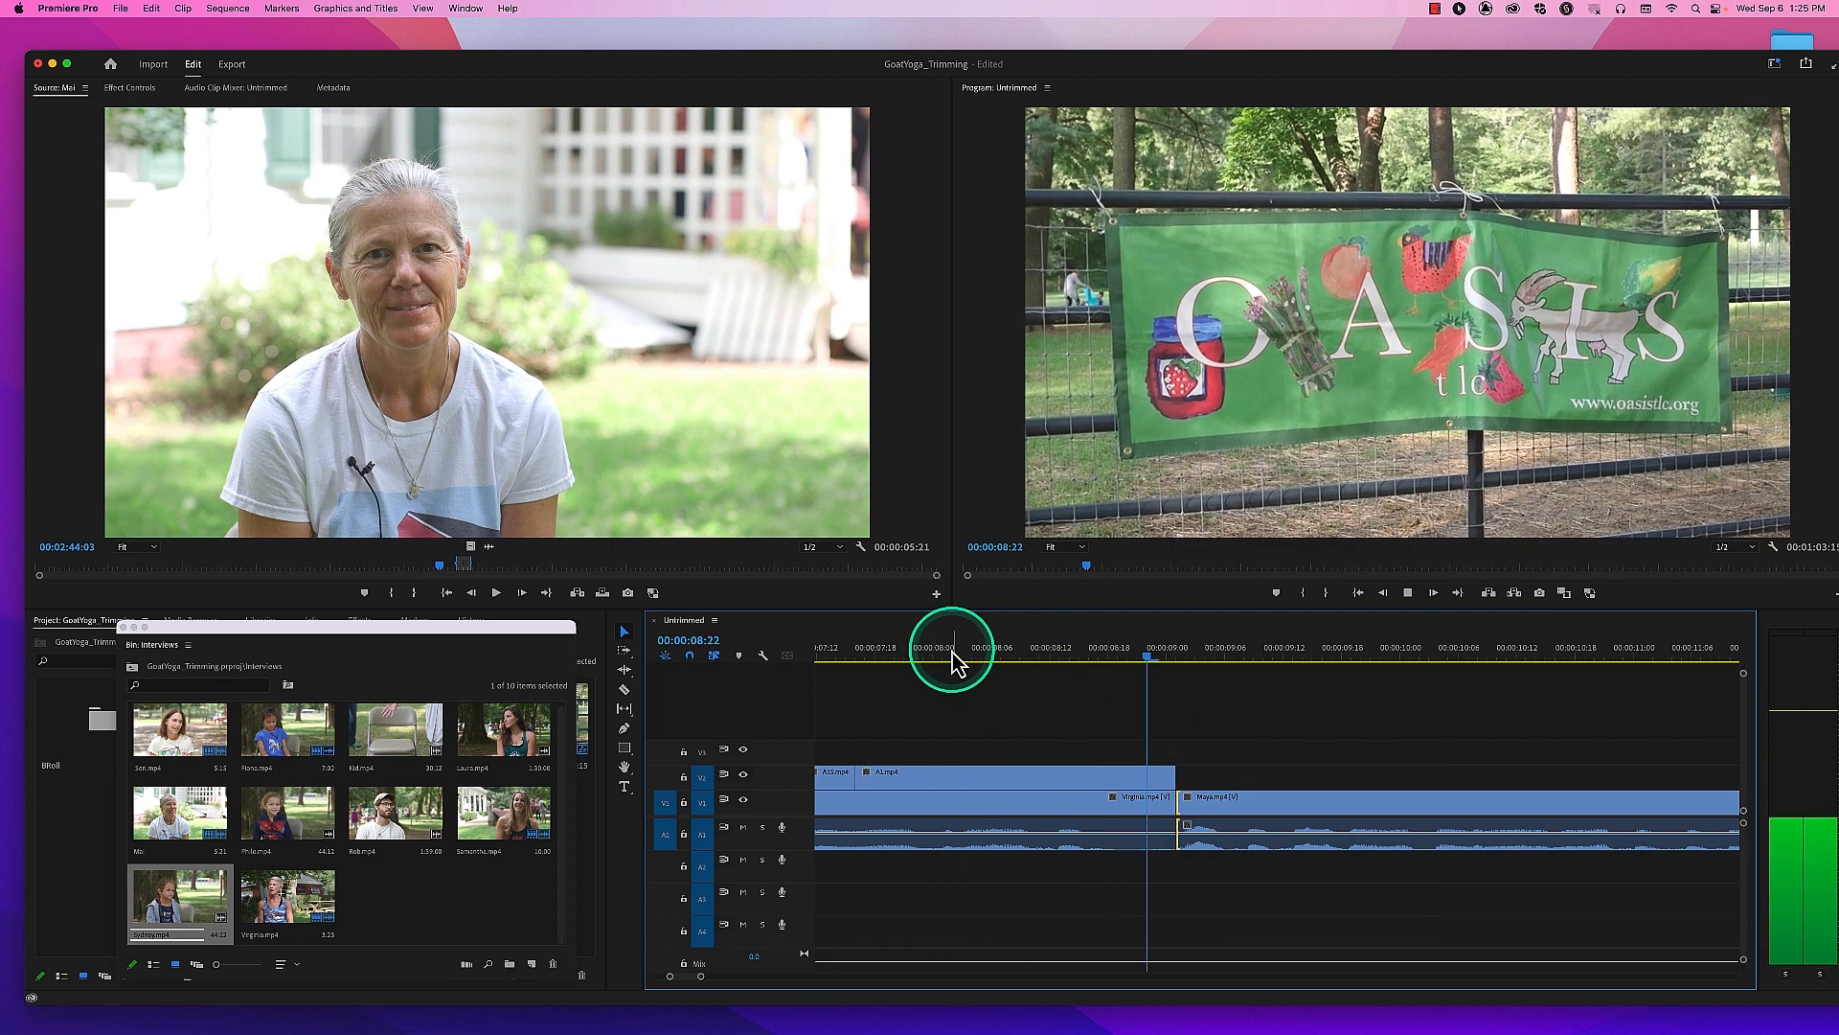
left_click(982, 927)
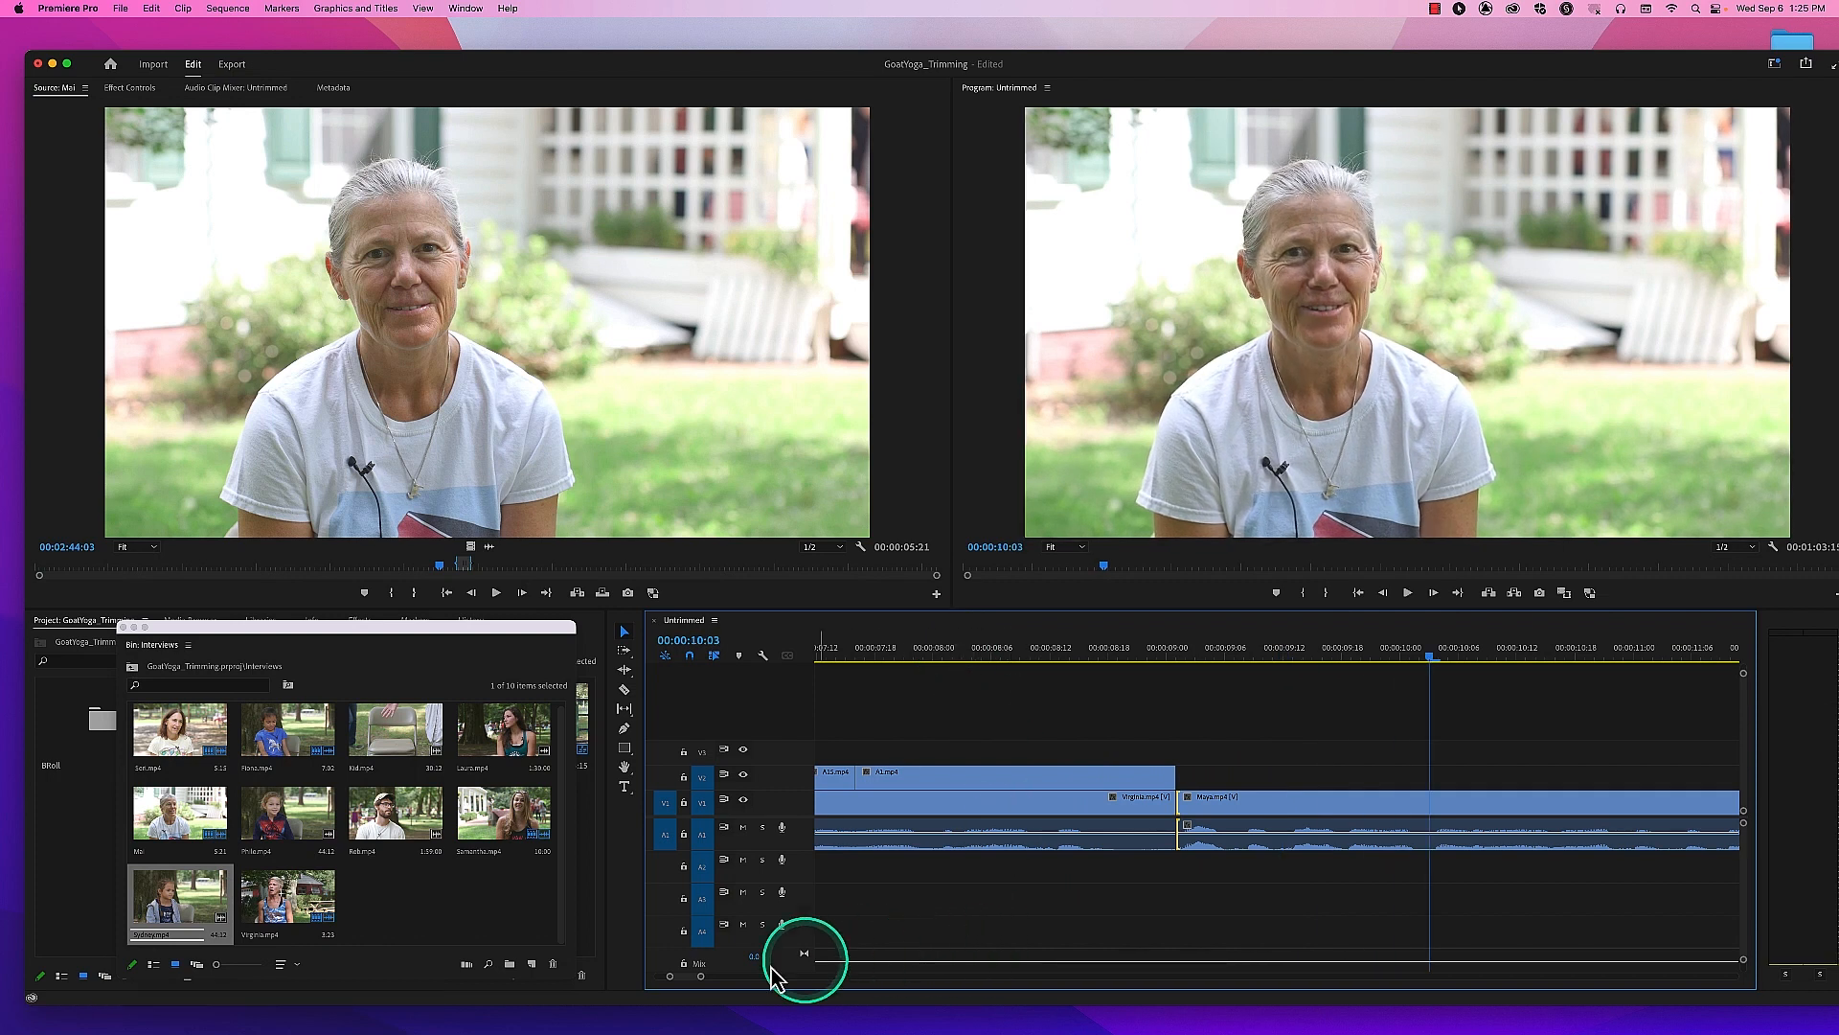
Step: Play the sequence from 00:00:08:01 to review the adjusted cut from Virginia.mp4 into Maya.mp4
left_click_drag(703, 982, 727, 977)
left_click(1126, 660)
left_click_drag(1126, 661, 1071, 659)
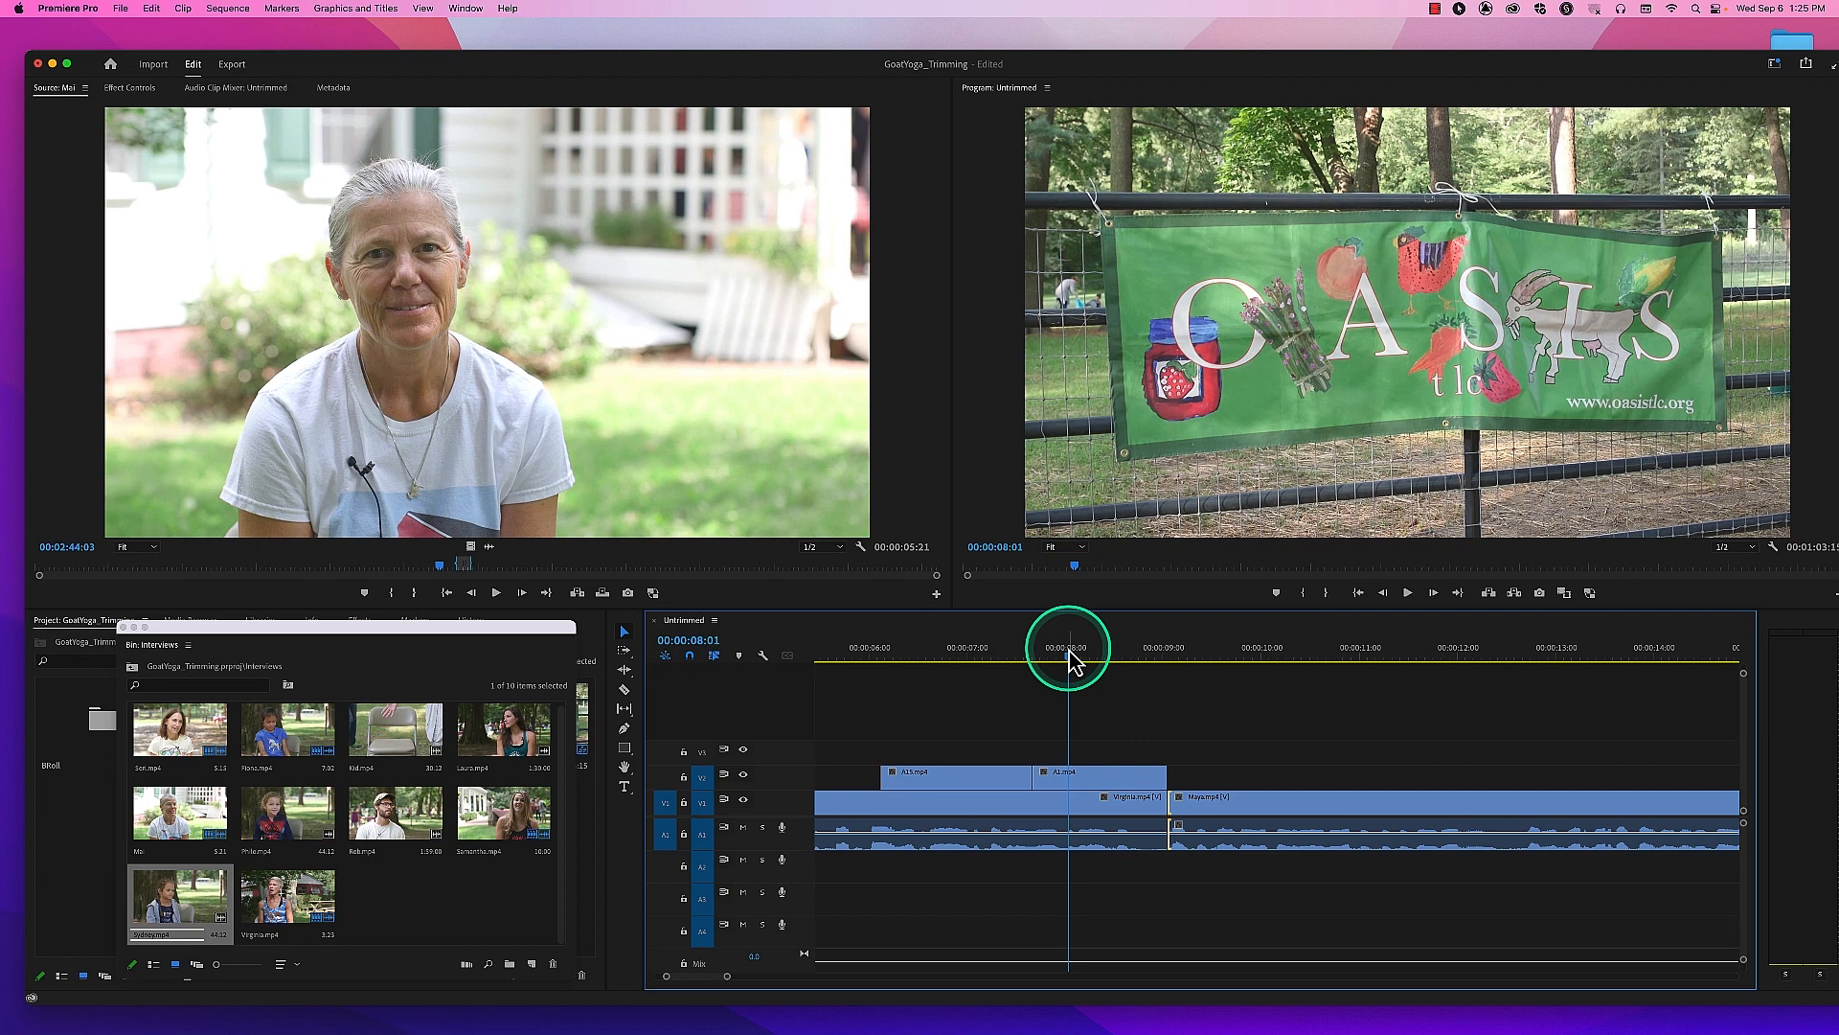
key("space")
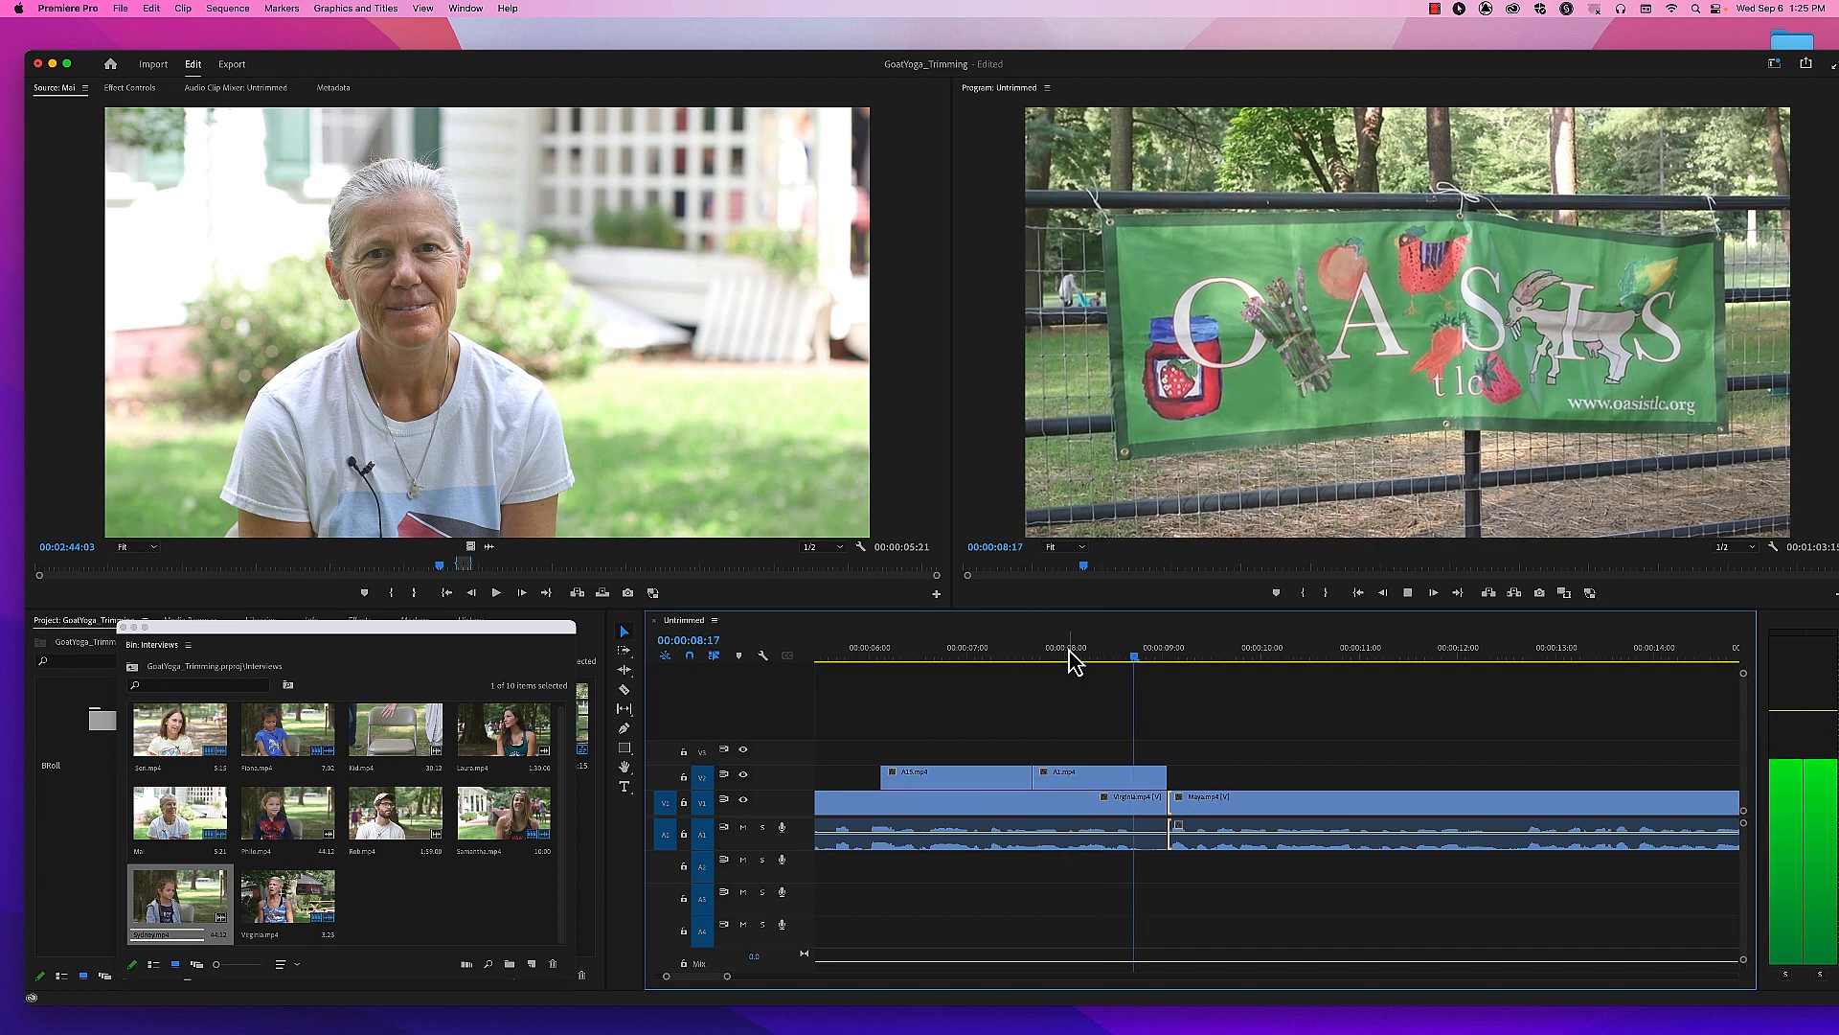
key("space")
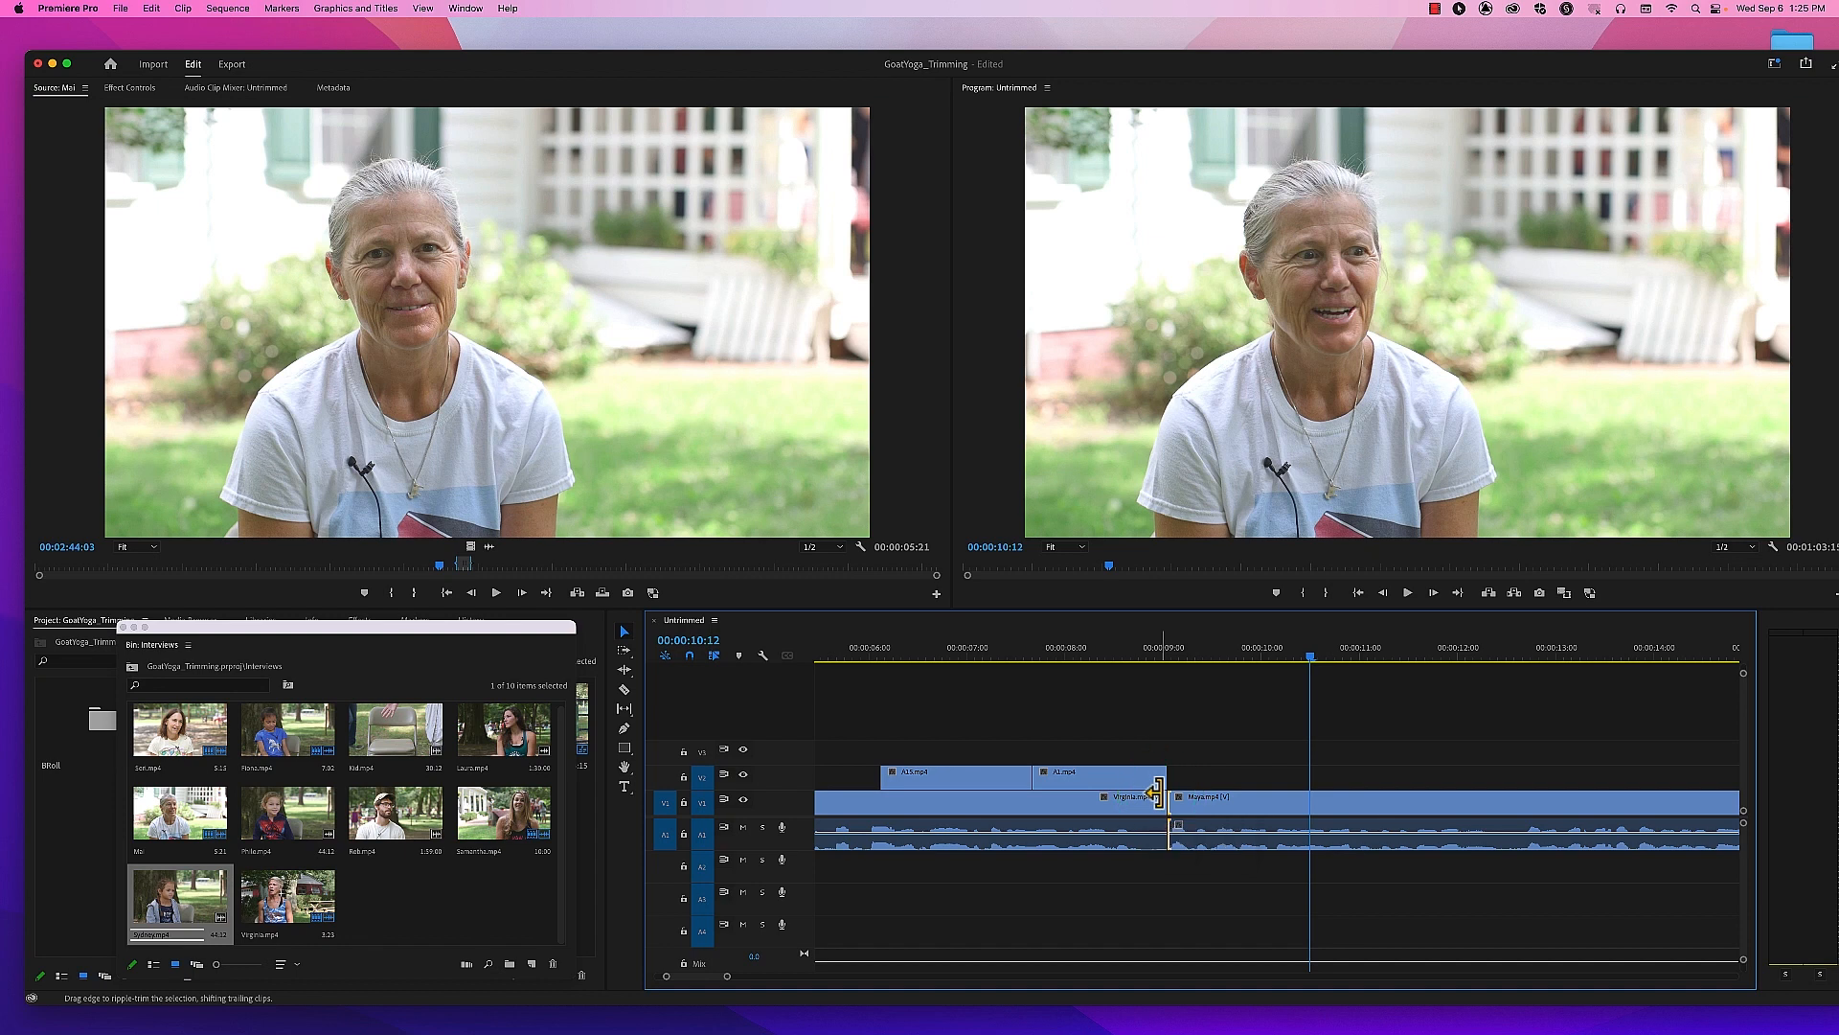
Step: Play Maya.mp4 from about 00:00:12:20 to review its cut into the following Virginia.mp4
left_click_drag(728, 985, 760, 977)
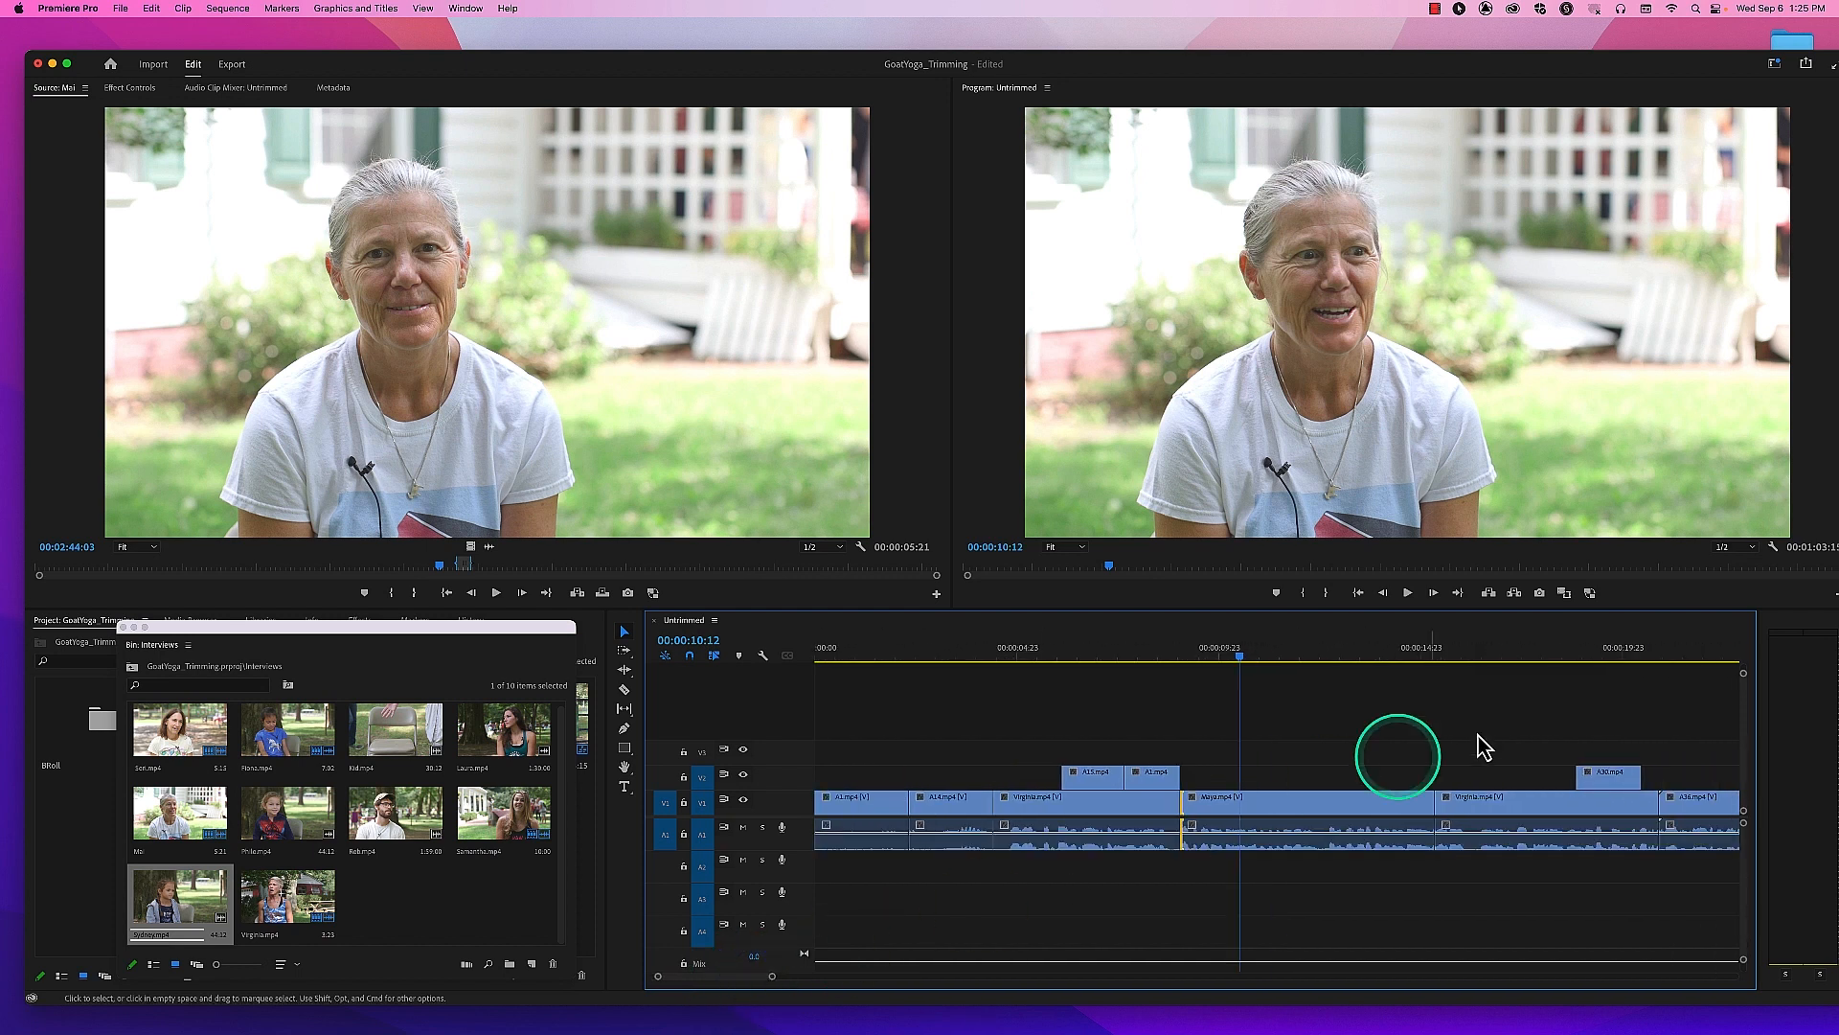
left_click(1334, 658)
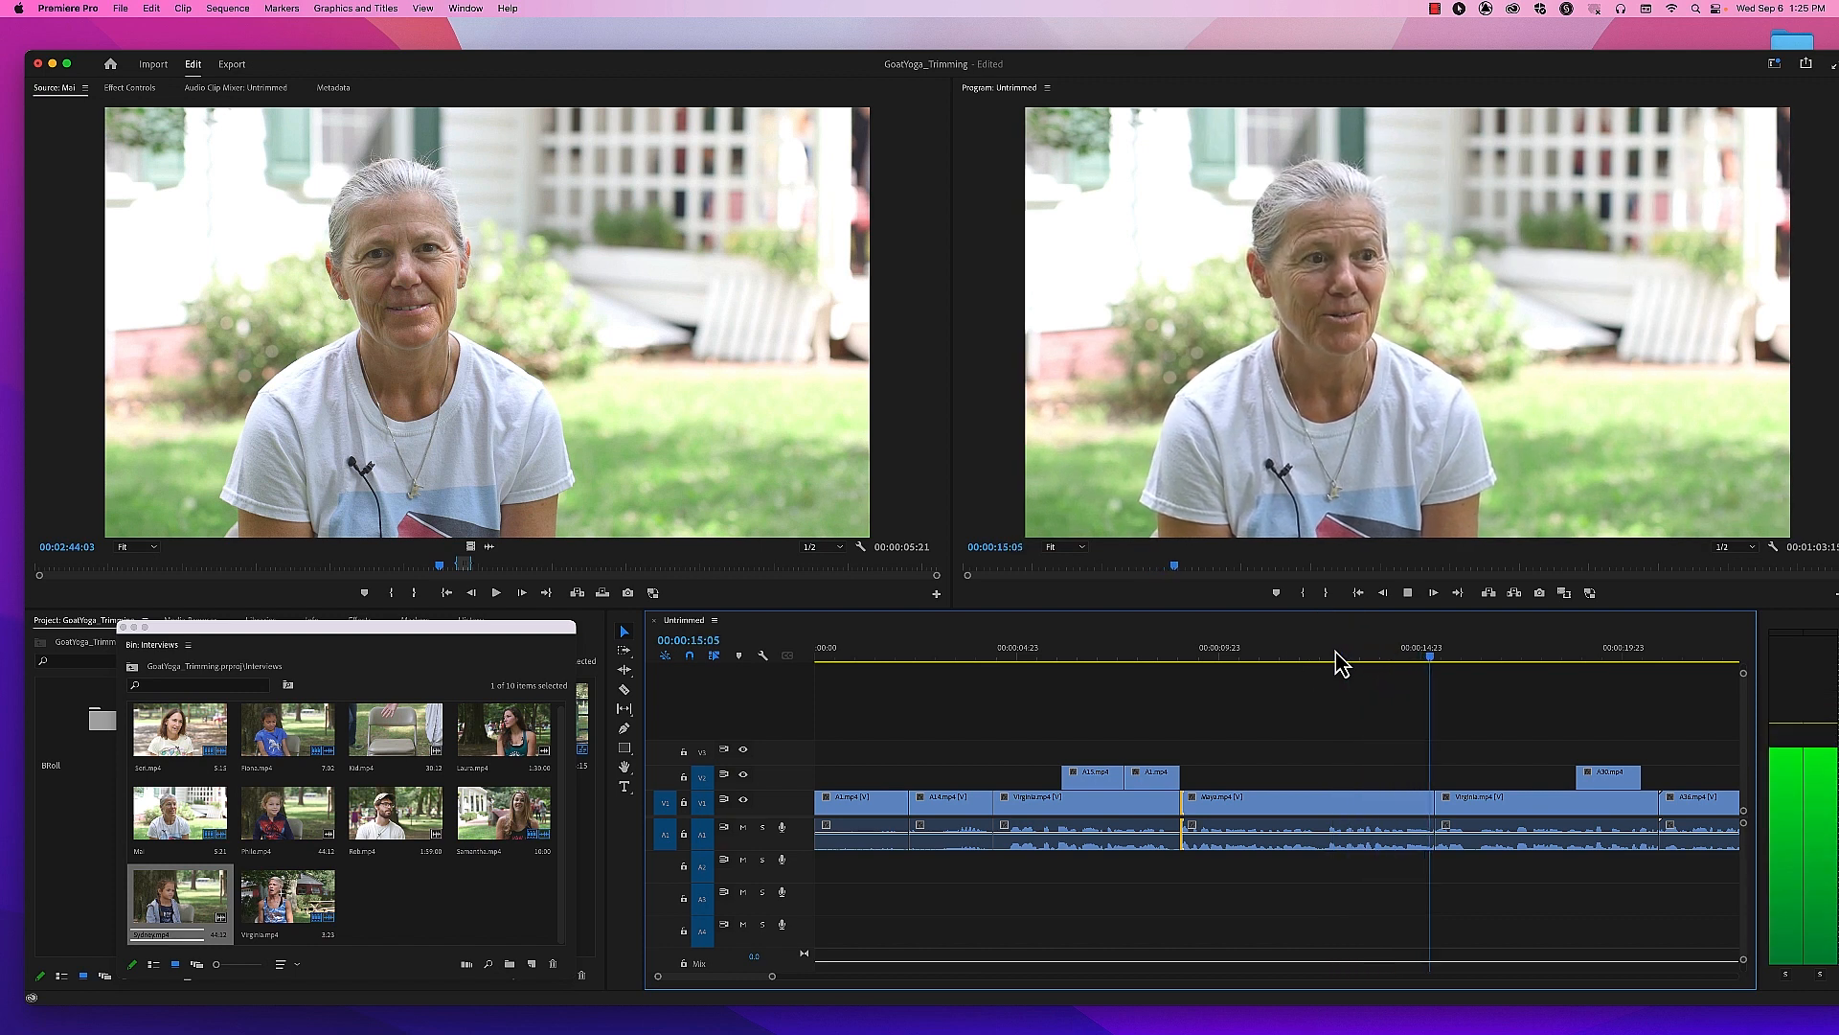
key("space")
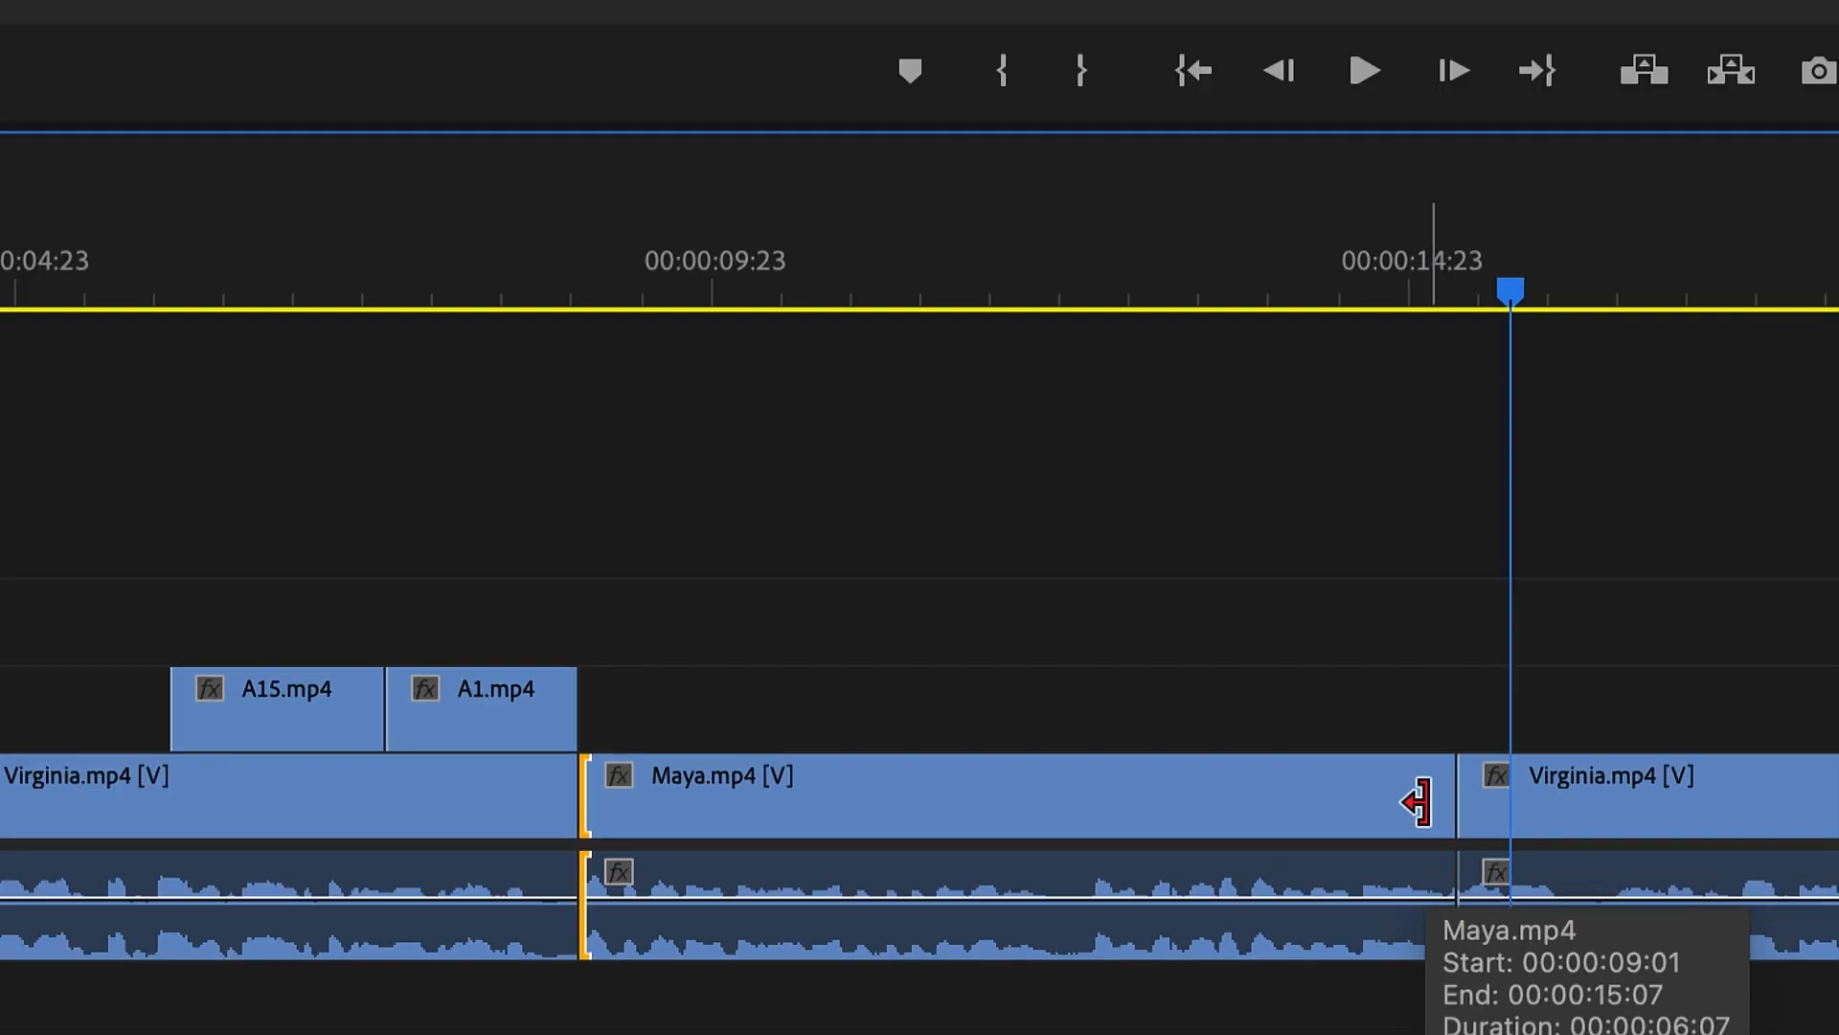
Step: Ripple-extend the end of Maya.mp4 by 16 frames to 00:00:15:23 and play the cut from about 00:00:12:02
left_click(1438, 803, "super")
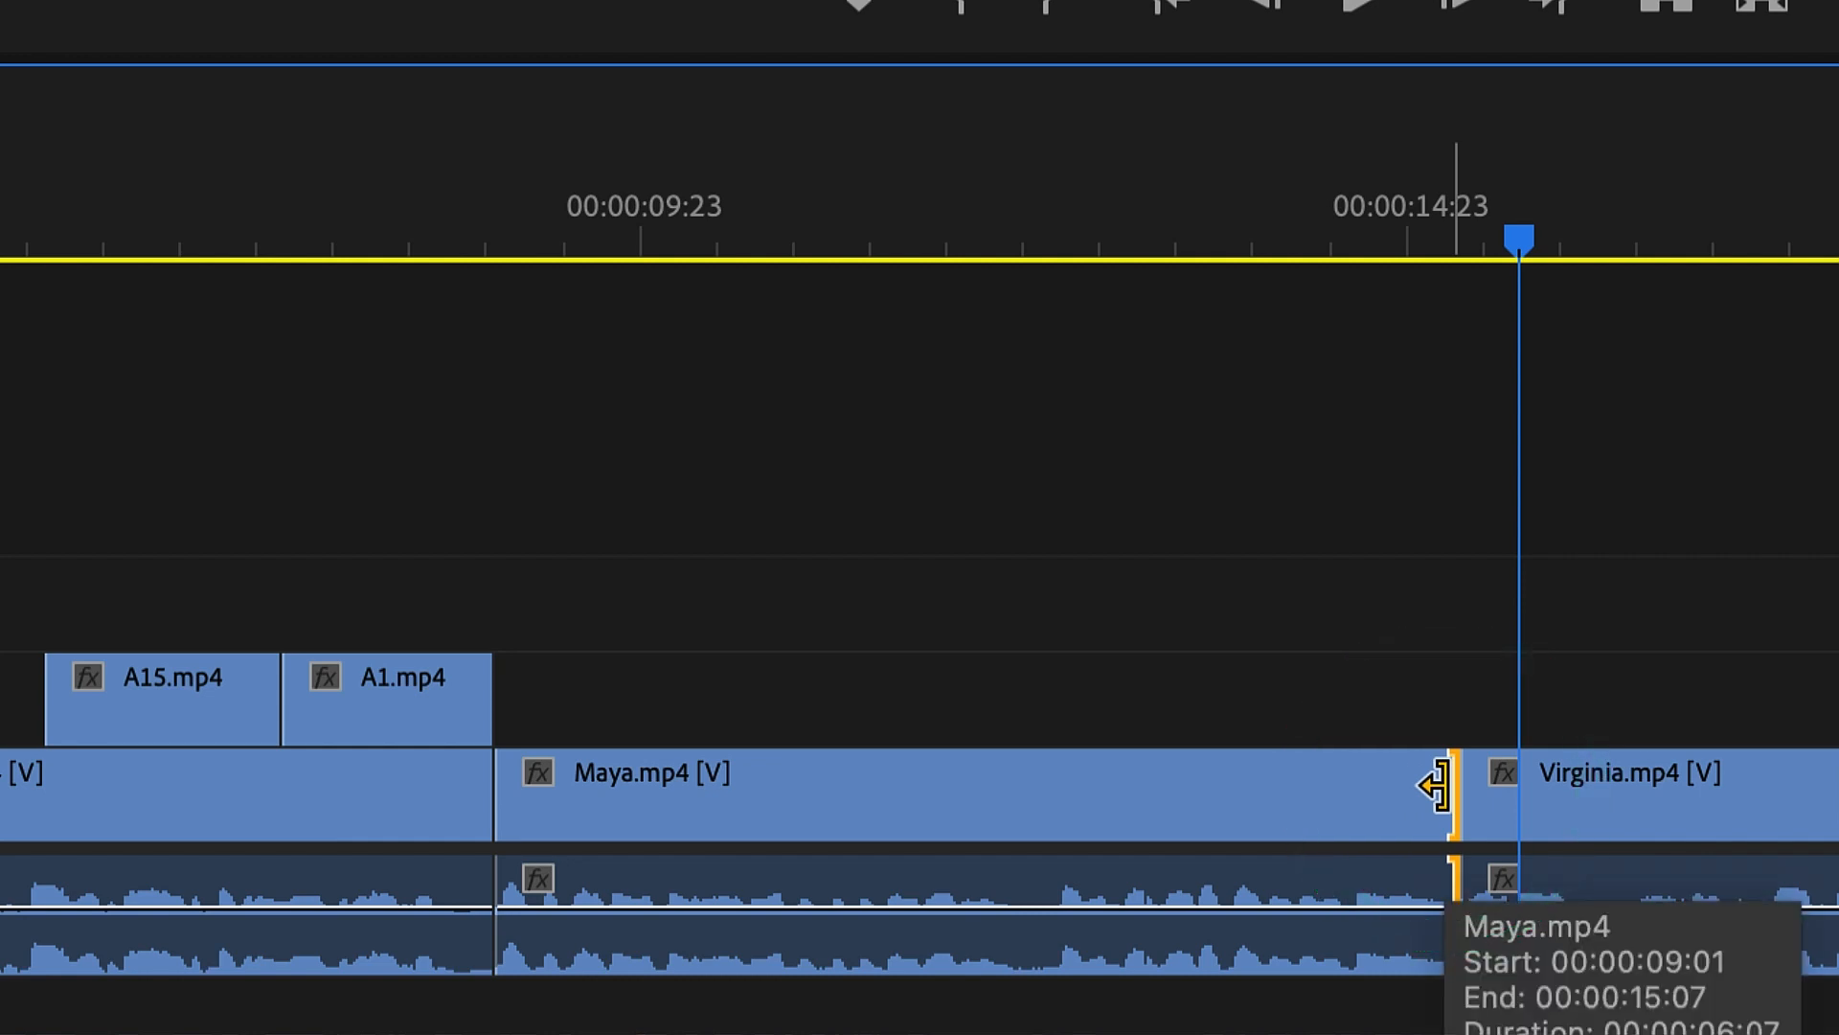
left_click_drag(1437, 785, 1558, 800)
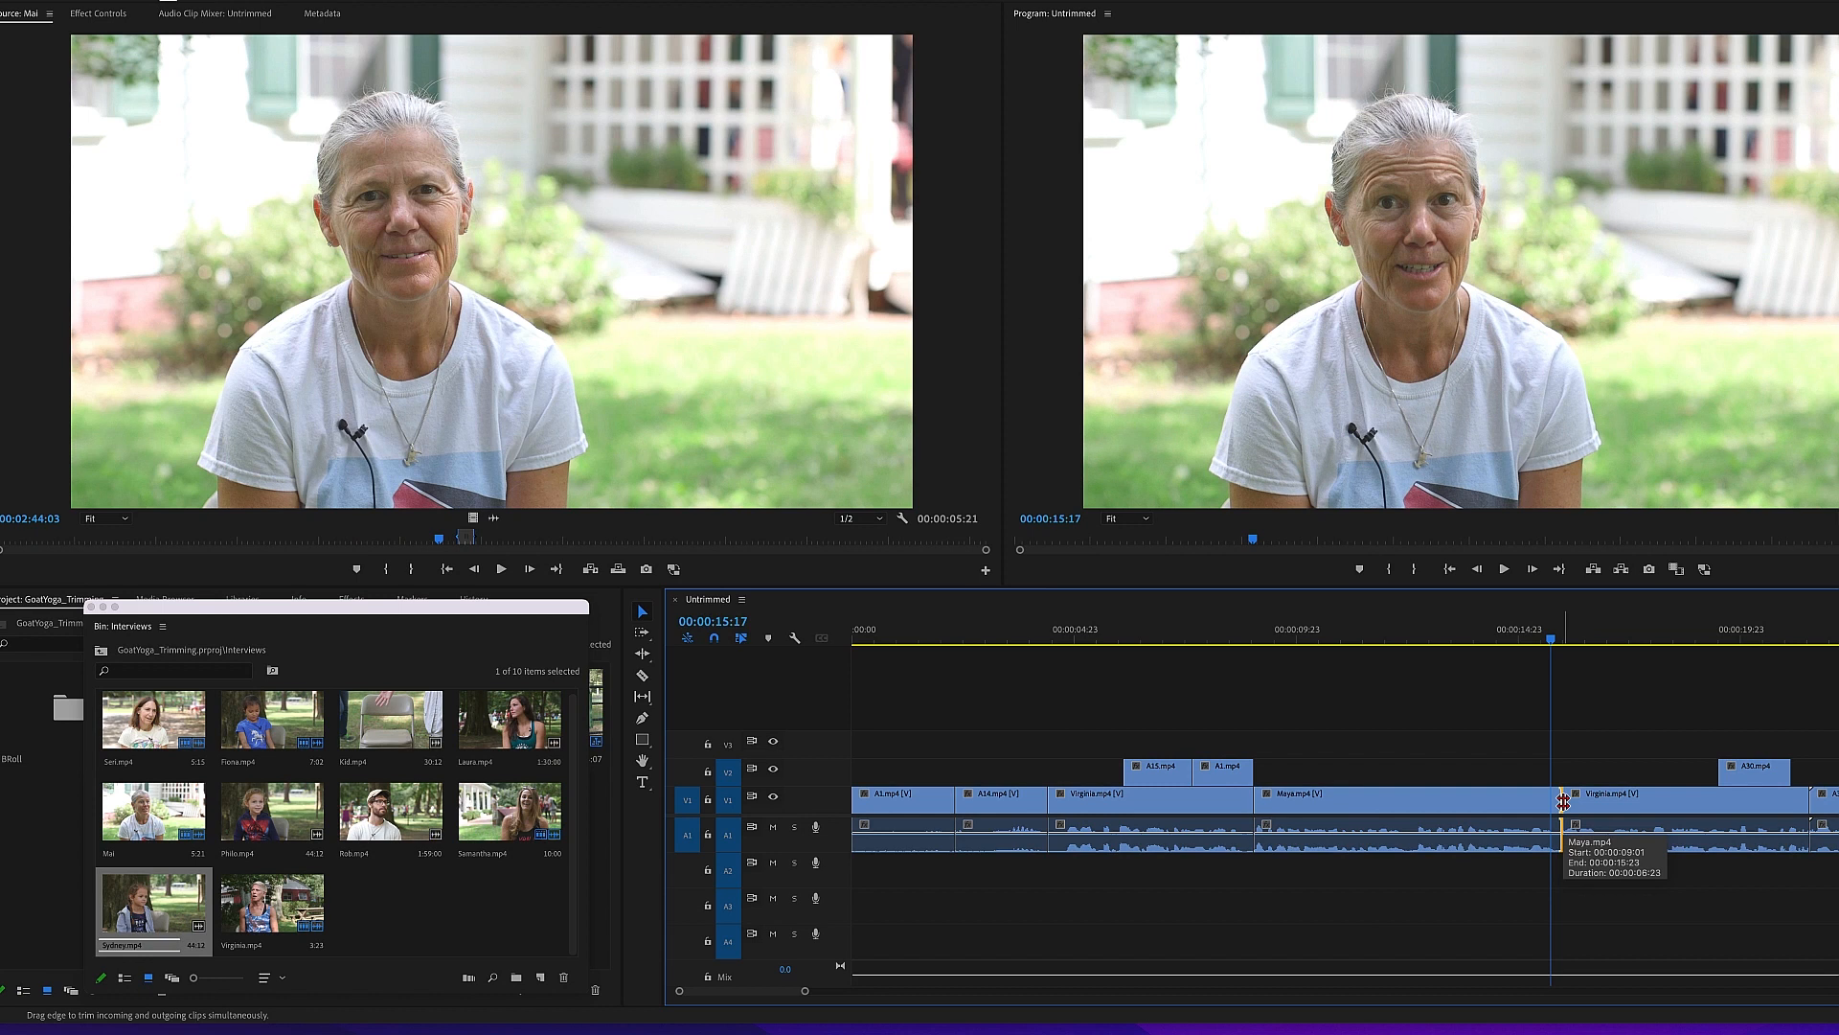
left_click(1388, 632)
key("space")
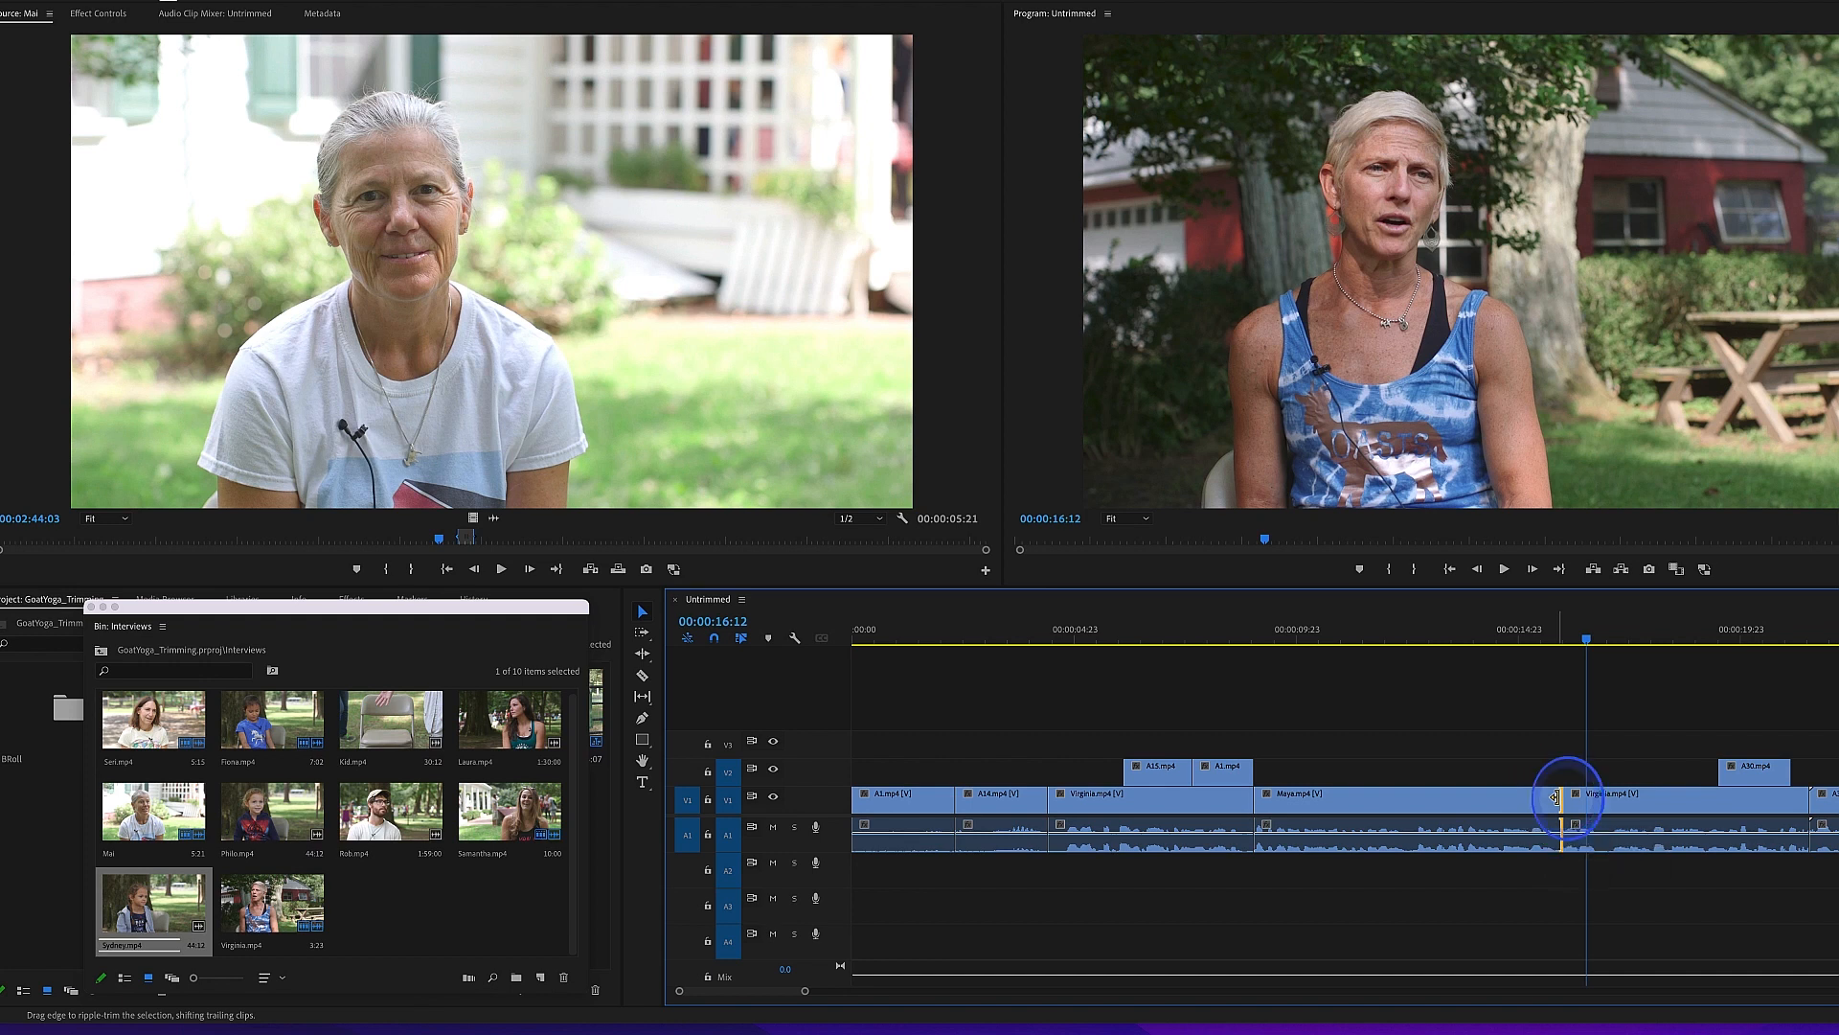
Step: Ripple-trim about 3.3 seconds off the end of Maya.mp4 and play the cut from about 00:00:10:00
left_click_drag(1555, 797, 1414, 812)
left_click(1279, 637)
key("space")
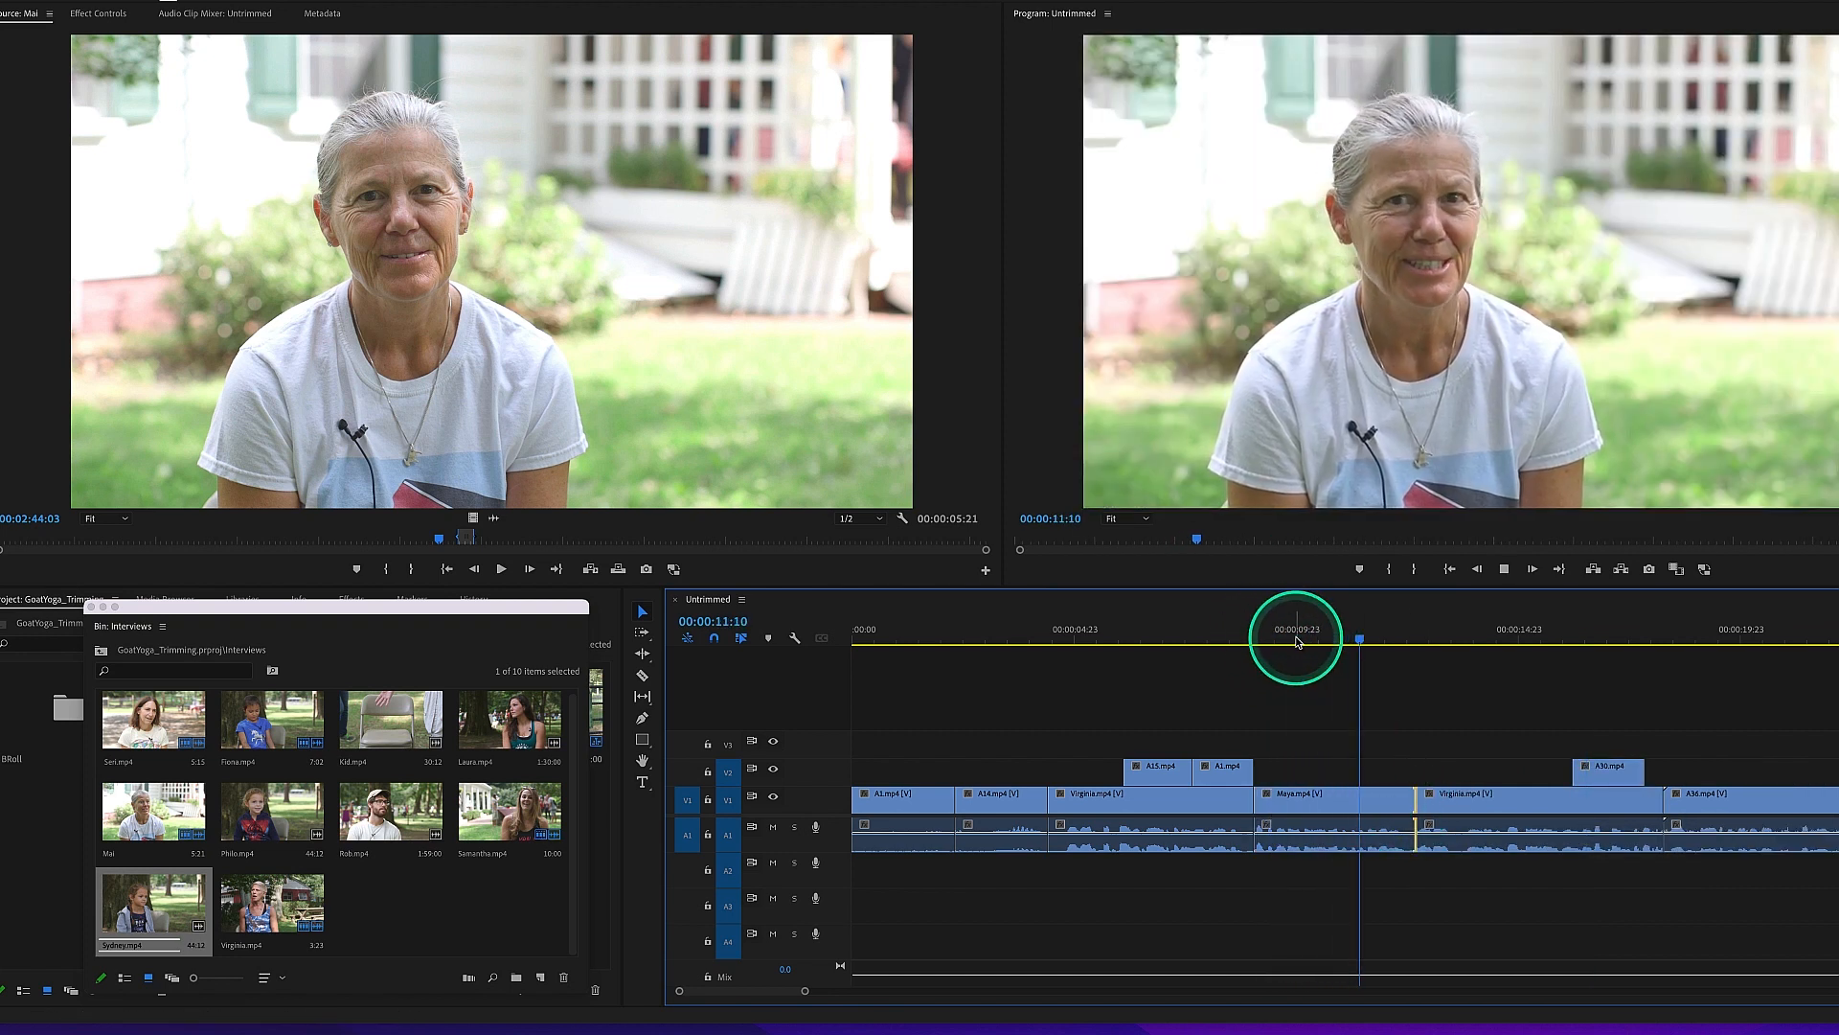
key("space")
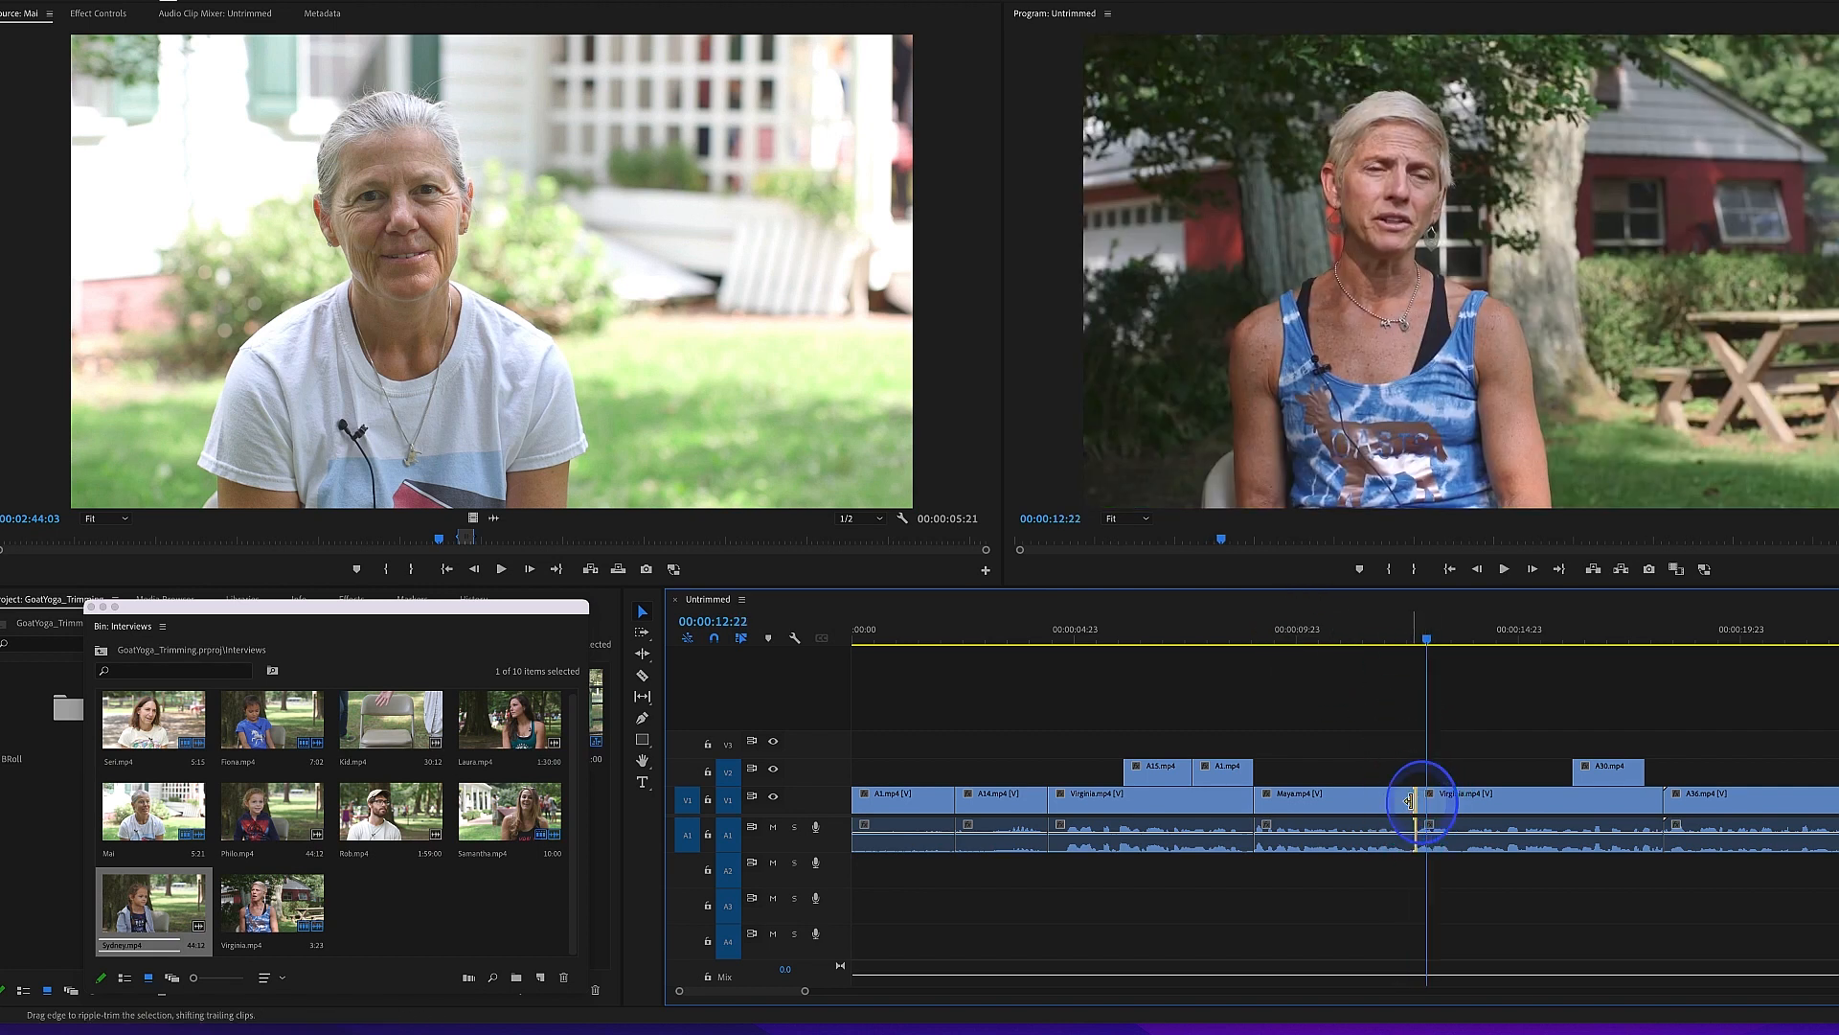
Step: Ripple-extend the end of Maya.mp4 by about 1.8 seconds and play the cut from about 00:00:11:20
left_click_drag(1414, 801, 1494, 801)
left_click(1378, 639)
key("space")
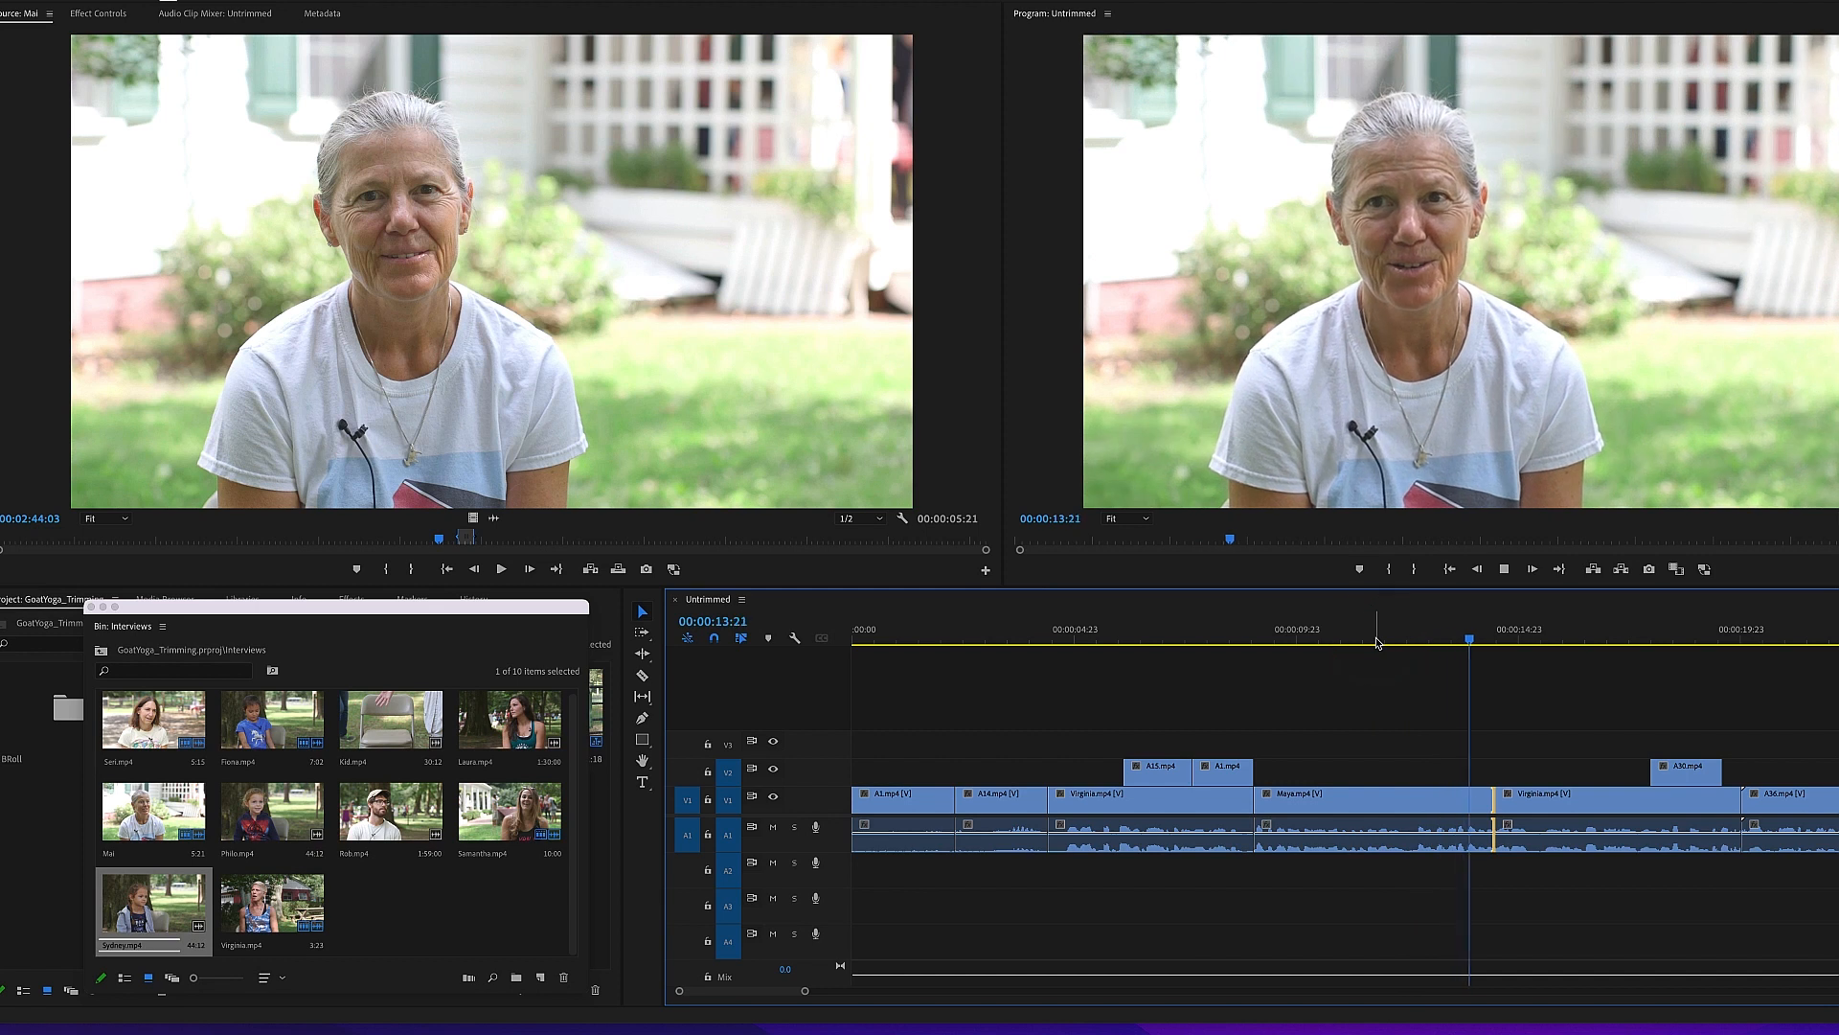
left_click(1490, 802)
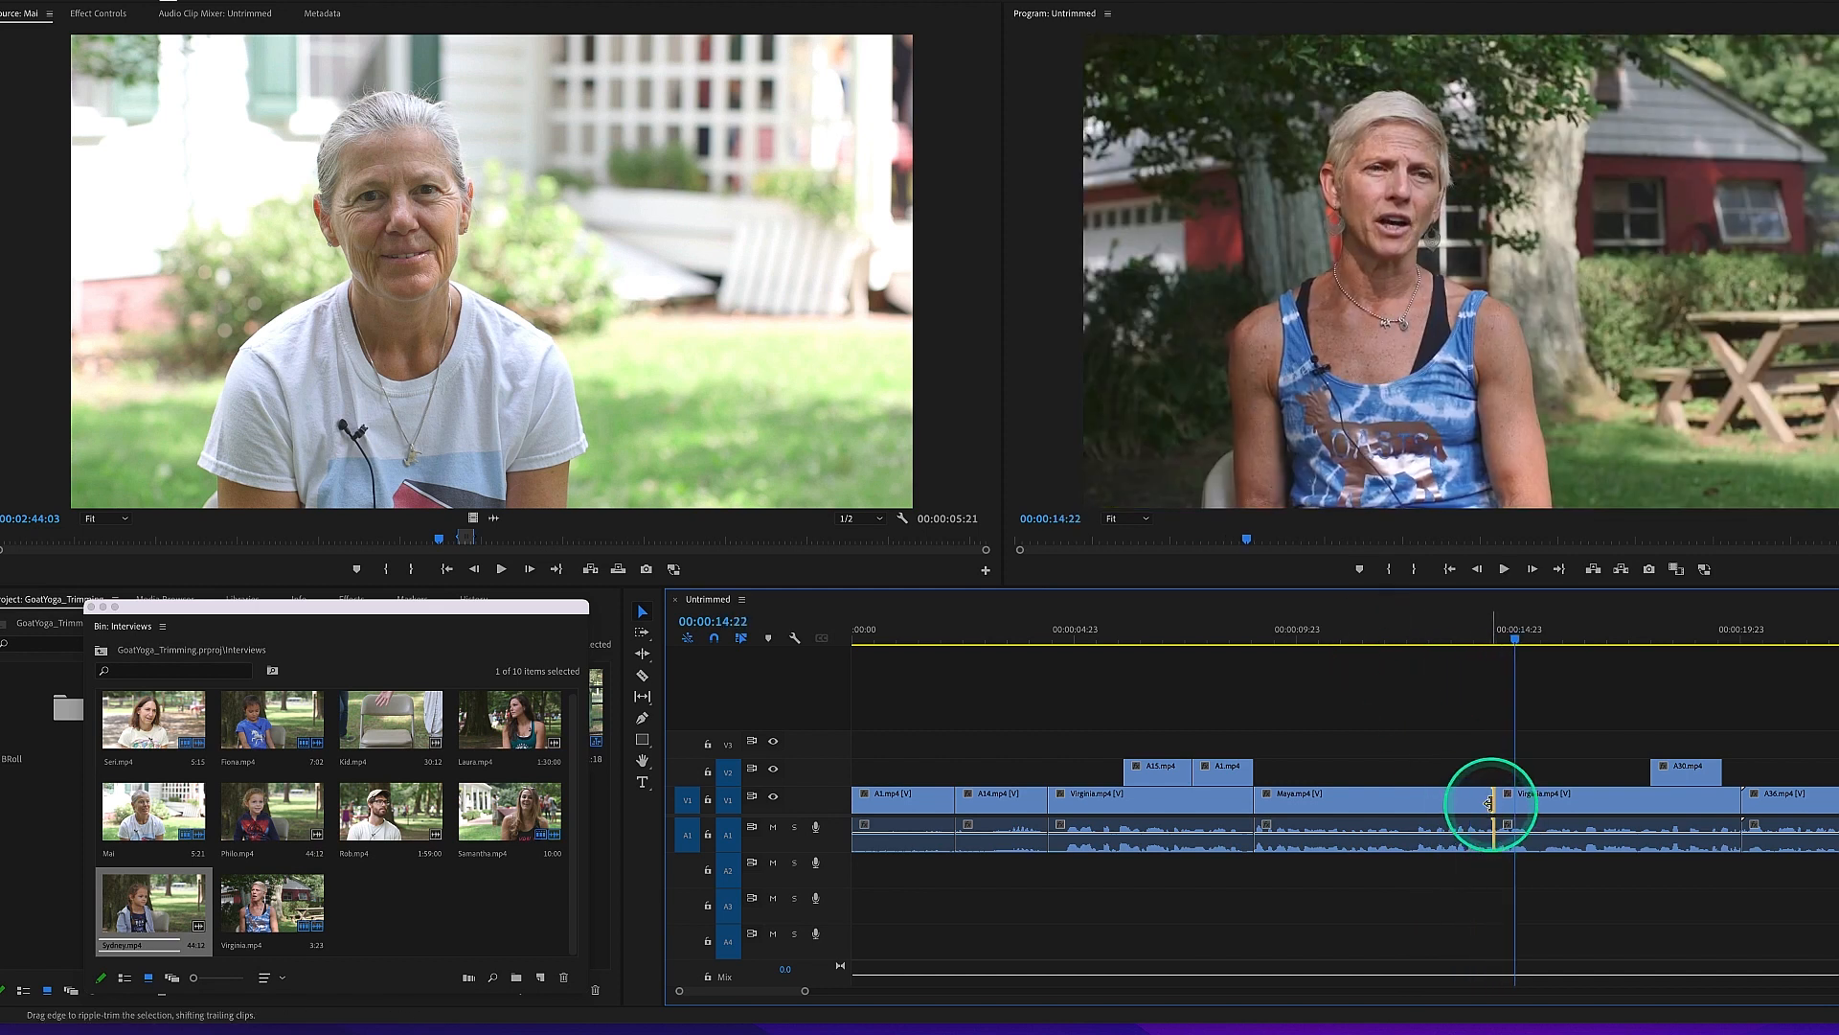
Step: Ripple-trim about 4 frames off the end of Maya.mp4 and play the cut from 00:00:11:08
left_click_drag(1486, 803, 1479, 802)
left_click(1358, 639)
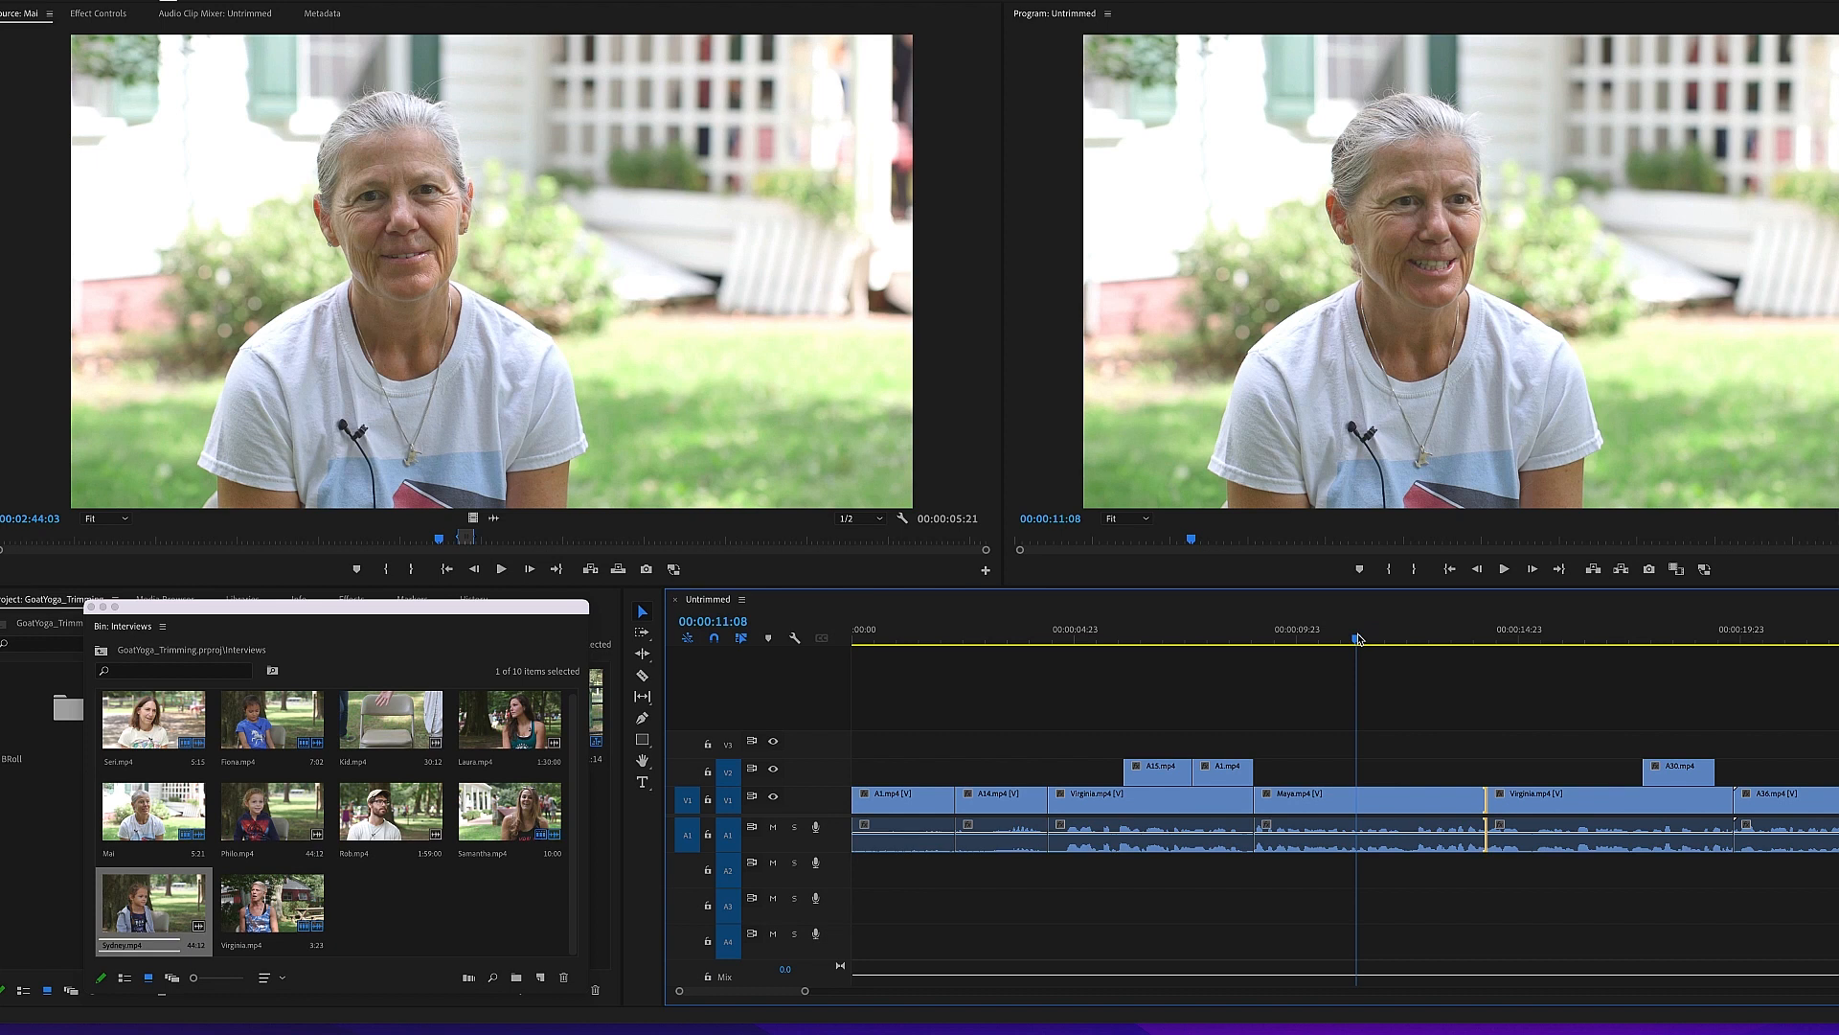
key("space")
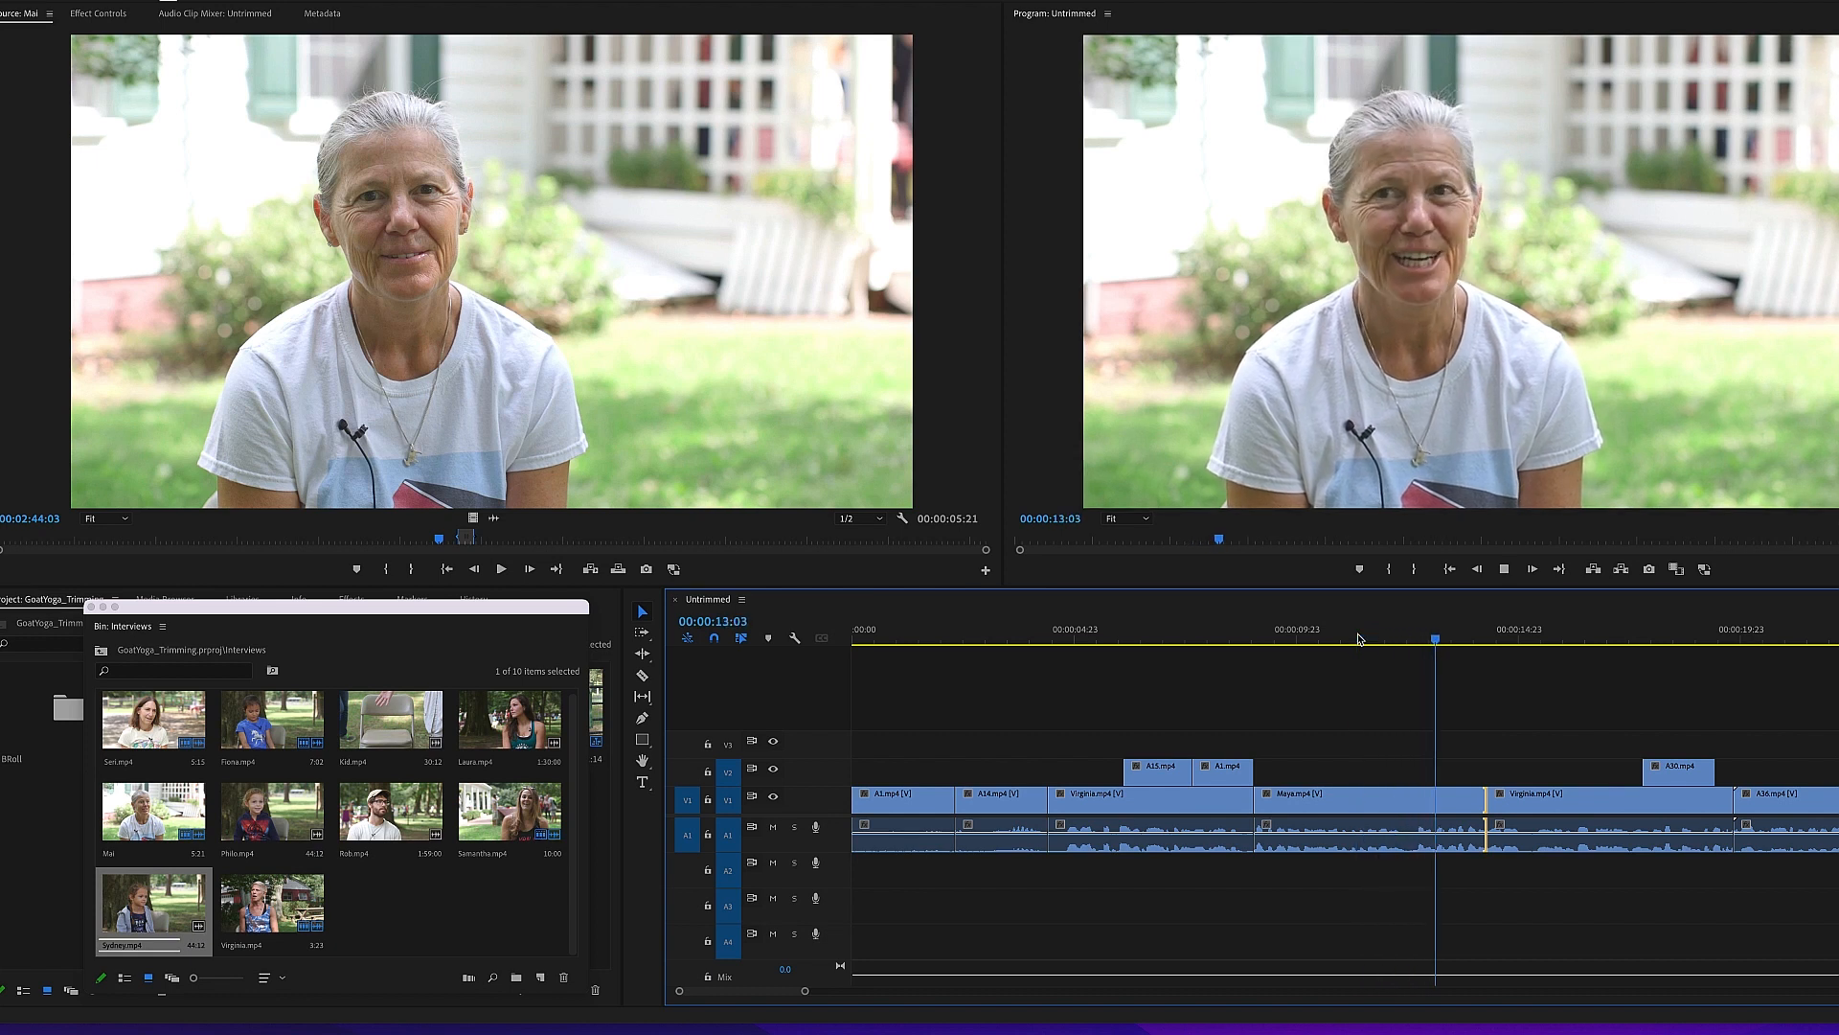
left_click(1478, 710)
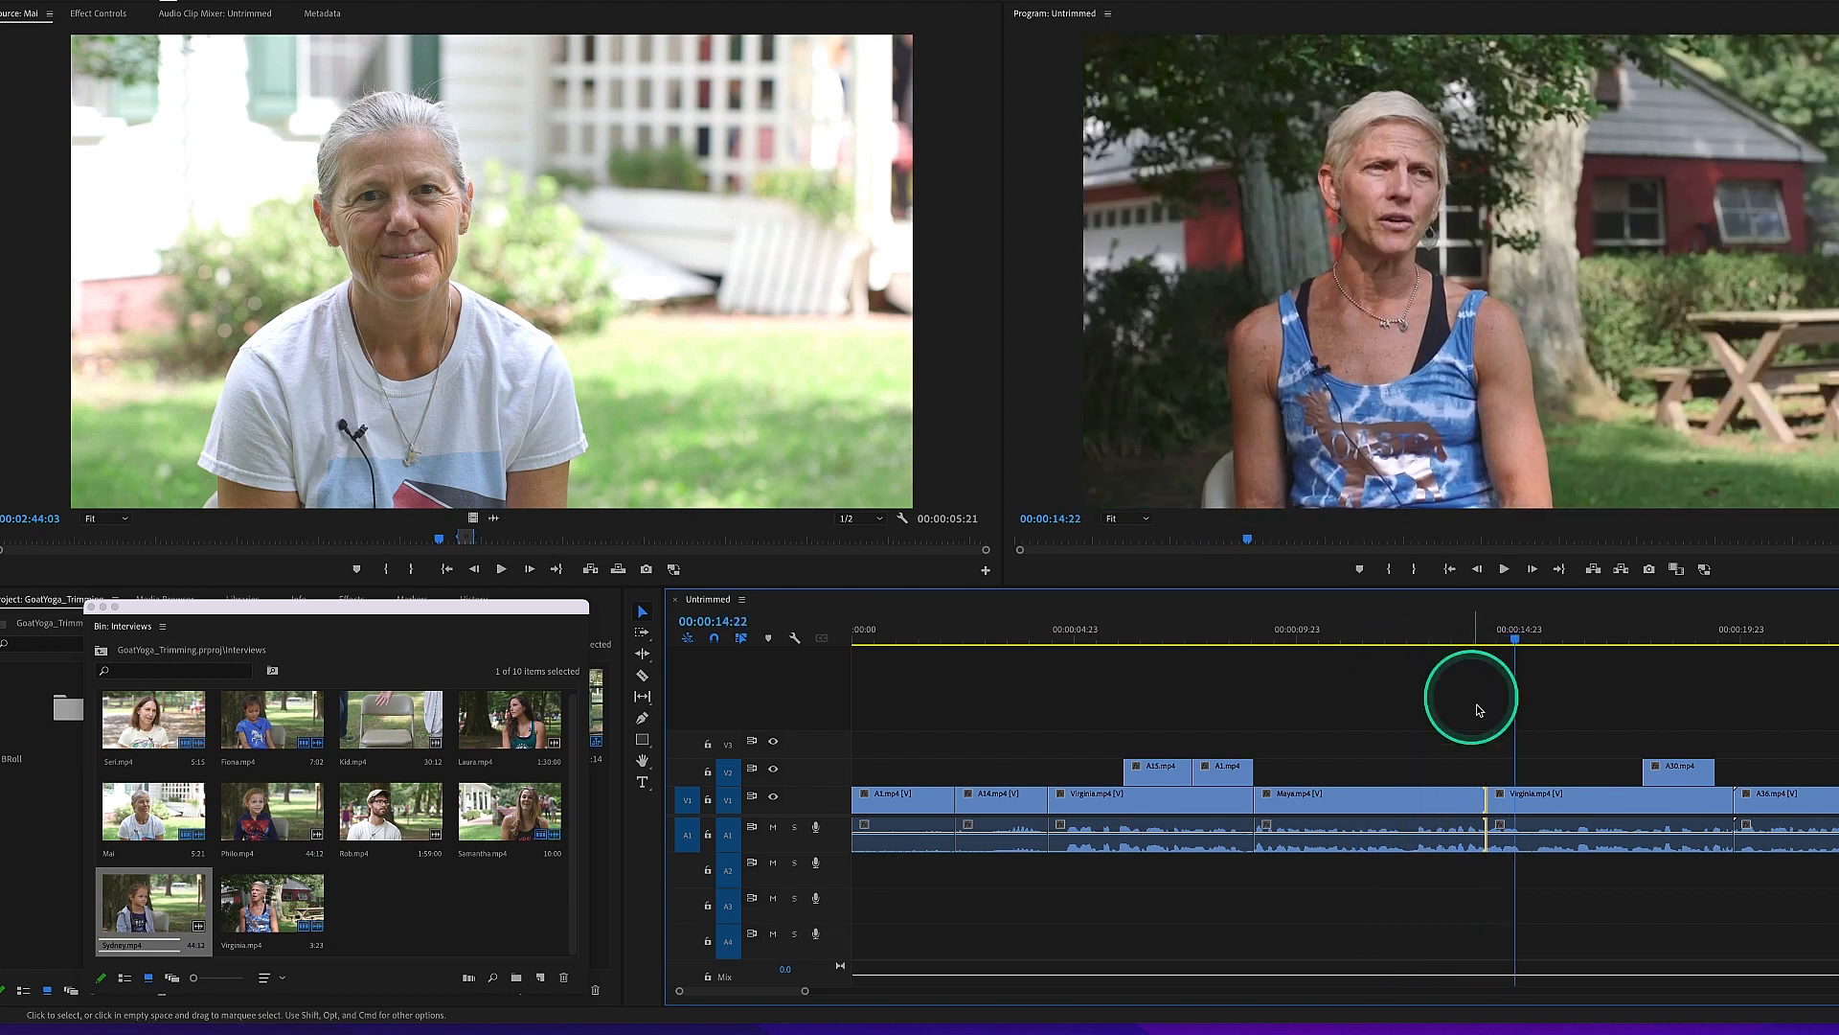
Step: Ripple-extend the end of Maya.mp4 by about 2 seconds and play the cut from about 00:00:11:19, then from about 00:00:14:02
left_click_drag(1486, 797, 1572, 814)
left_click(1376, 630)
key("space")
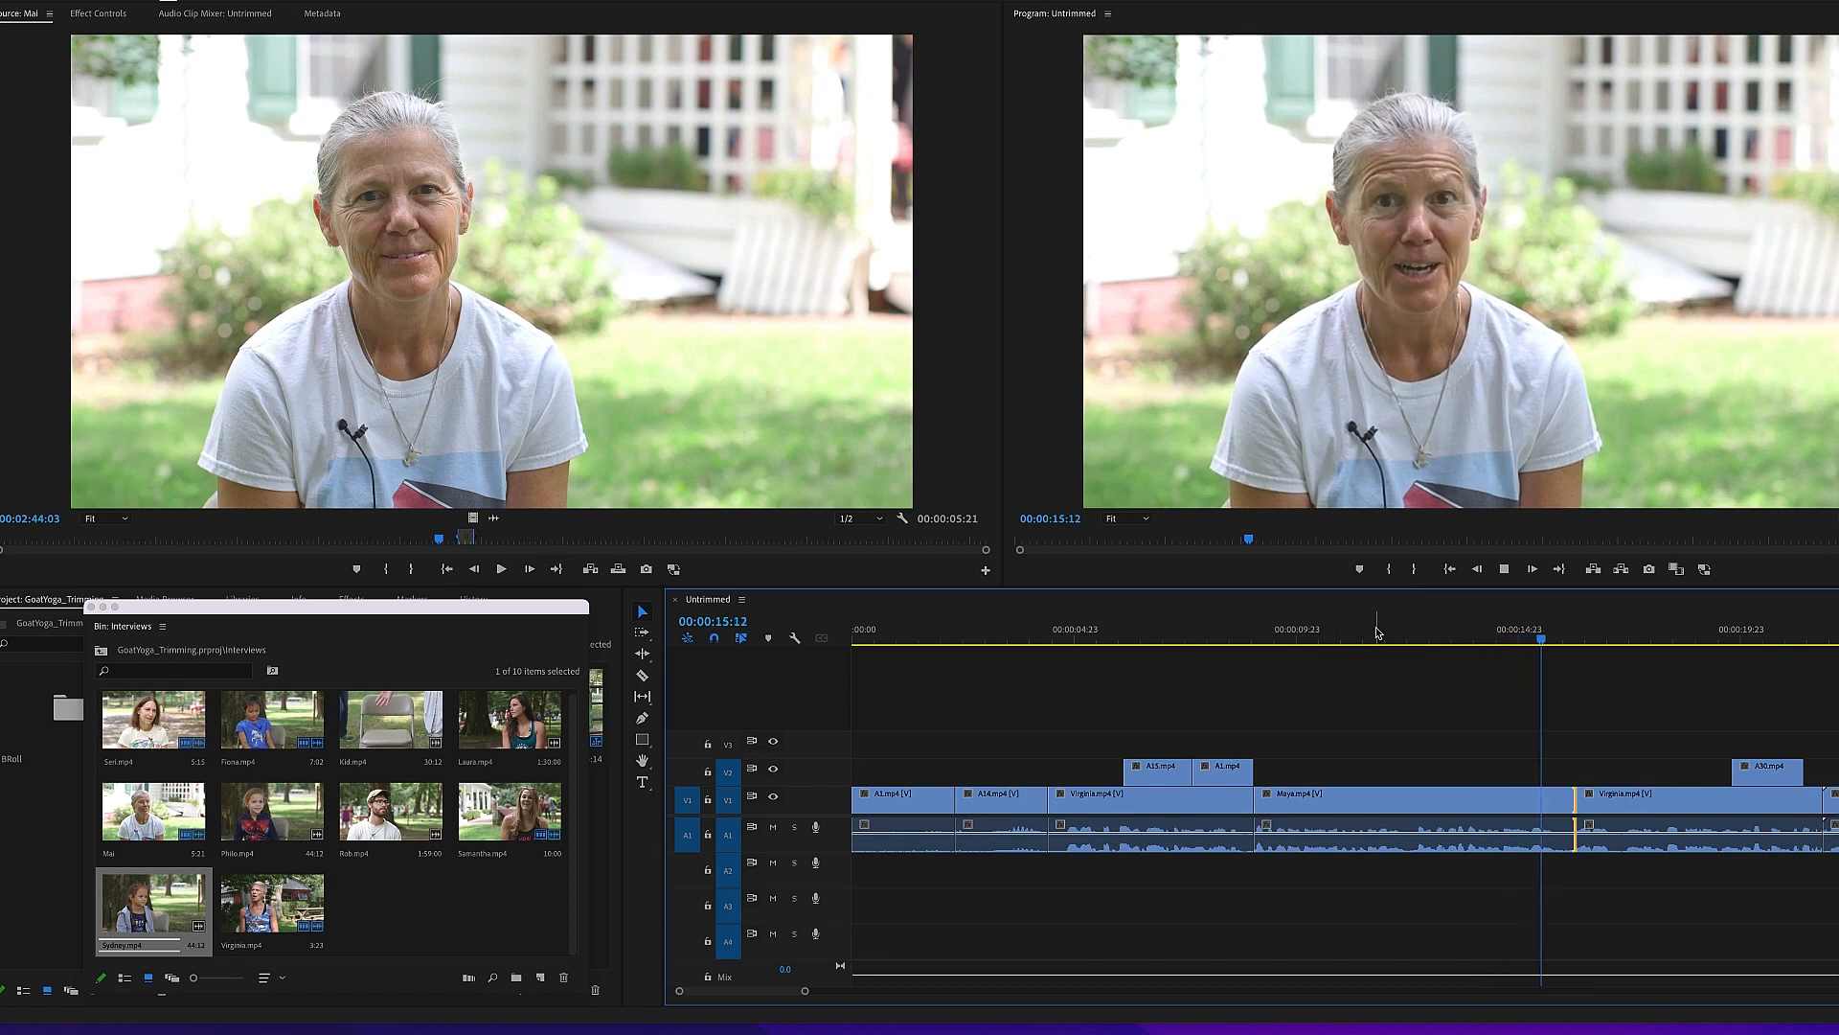
key("space")
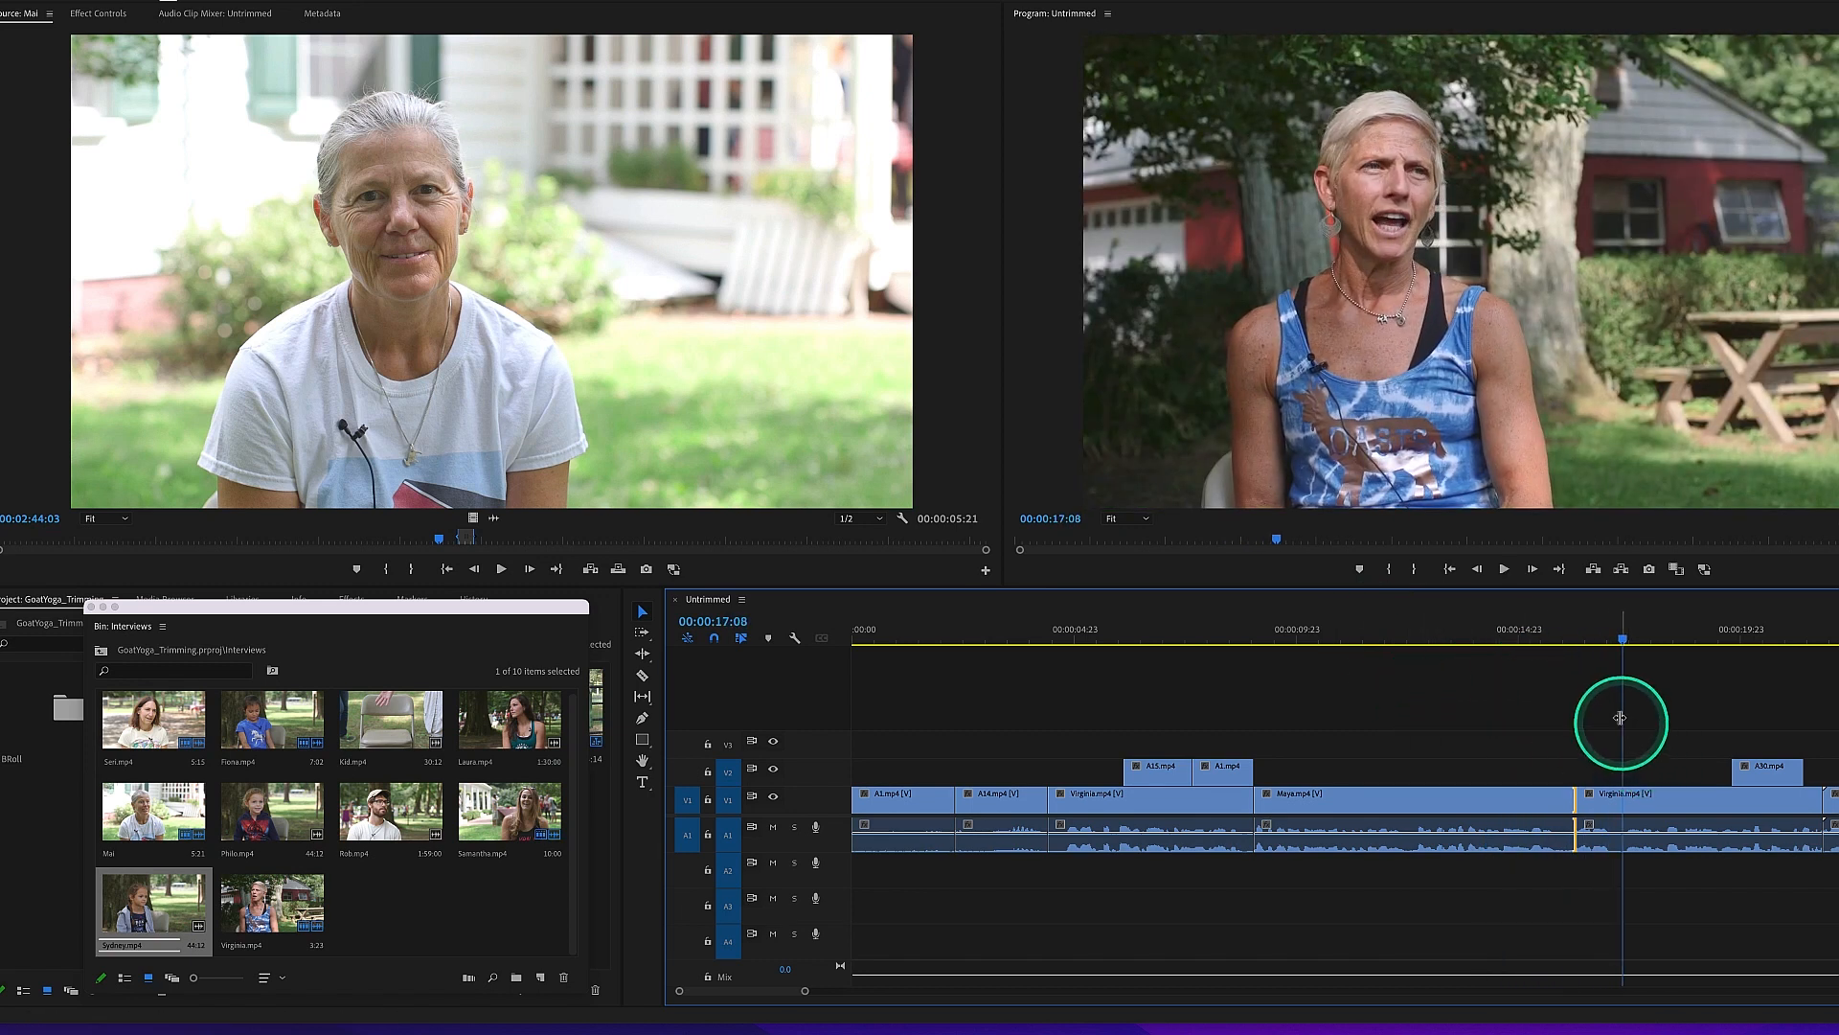
left_click(1478, 631)
key("space")
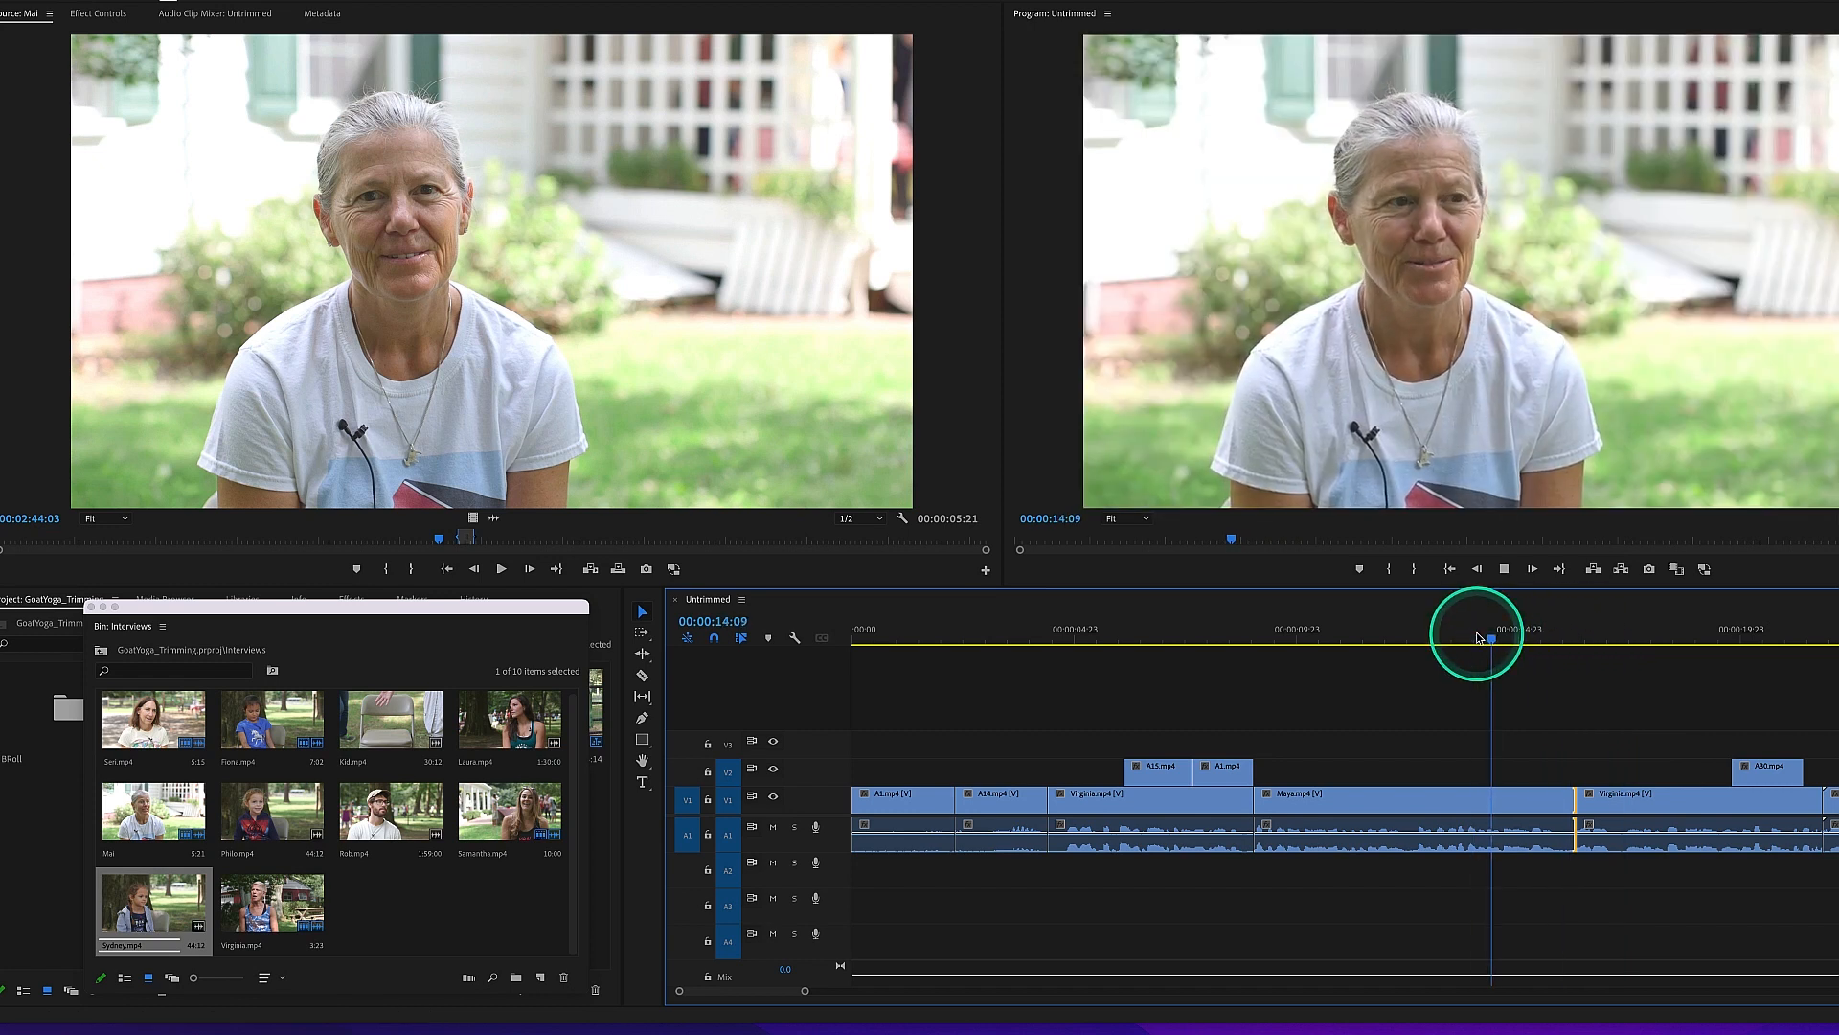
key("space")
Step: Match the second Virginia.mp4 frame at 00:00:16:09 to its source footage and play the source from slightly earlier
left_click_drag(1551, 637, 1583, 642)
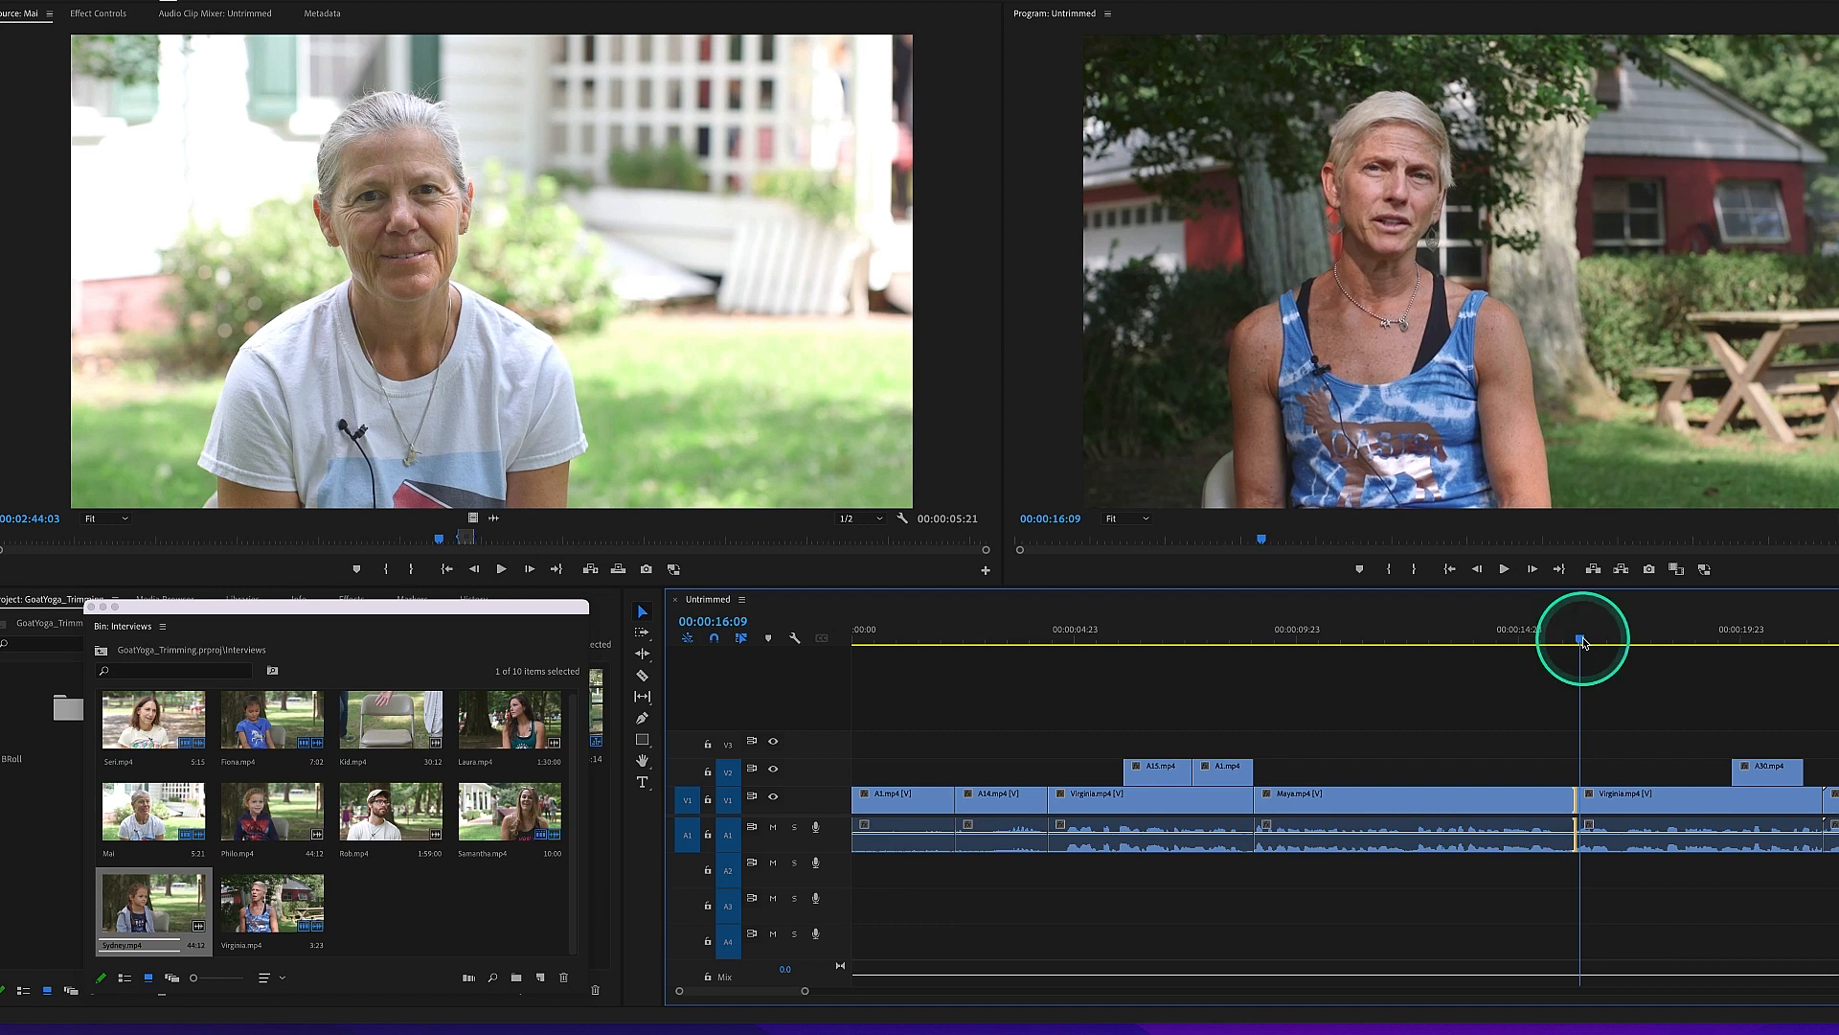
key("f")
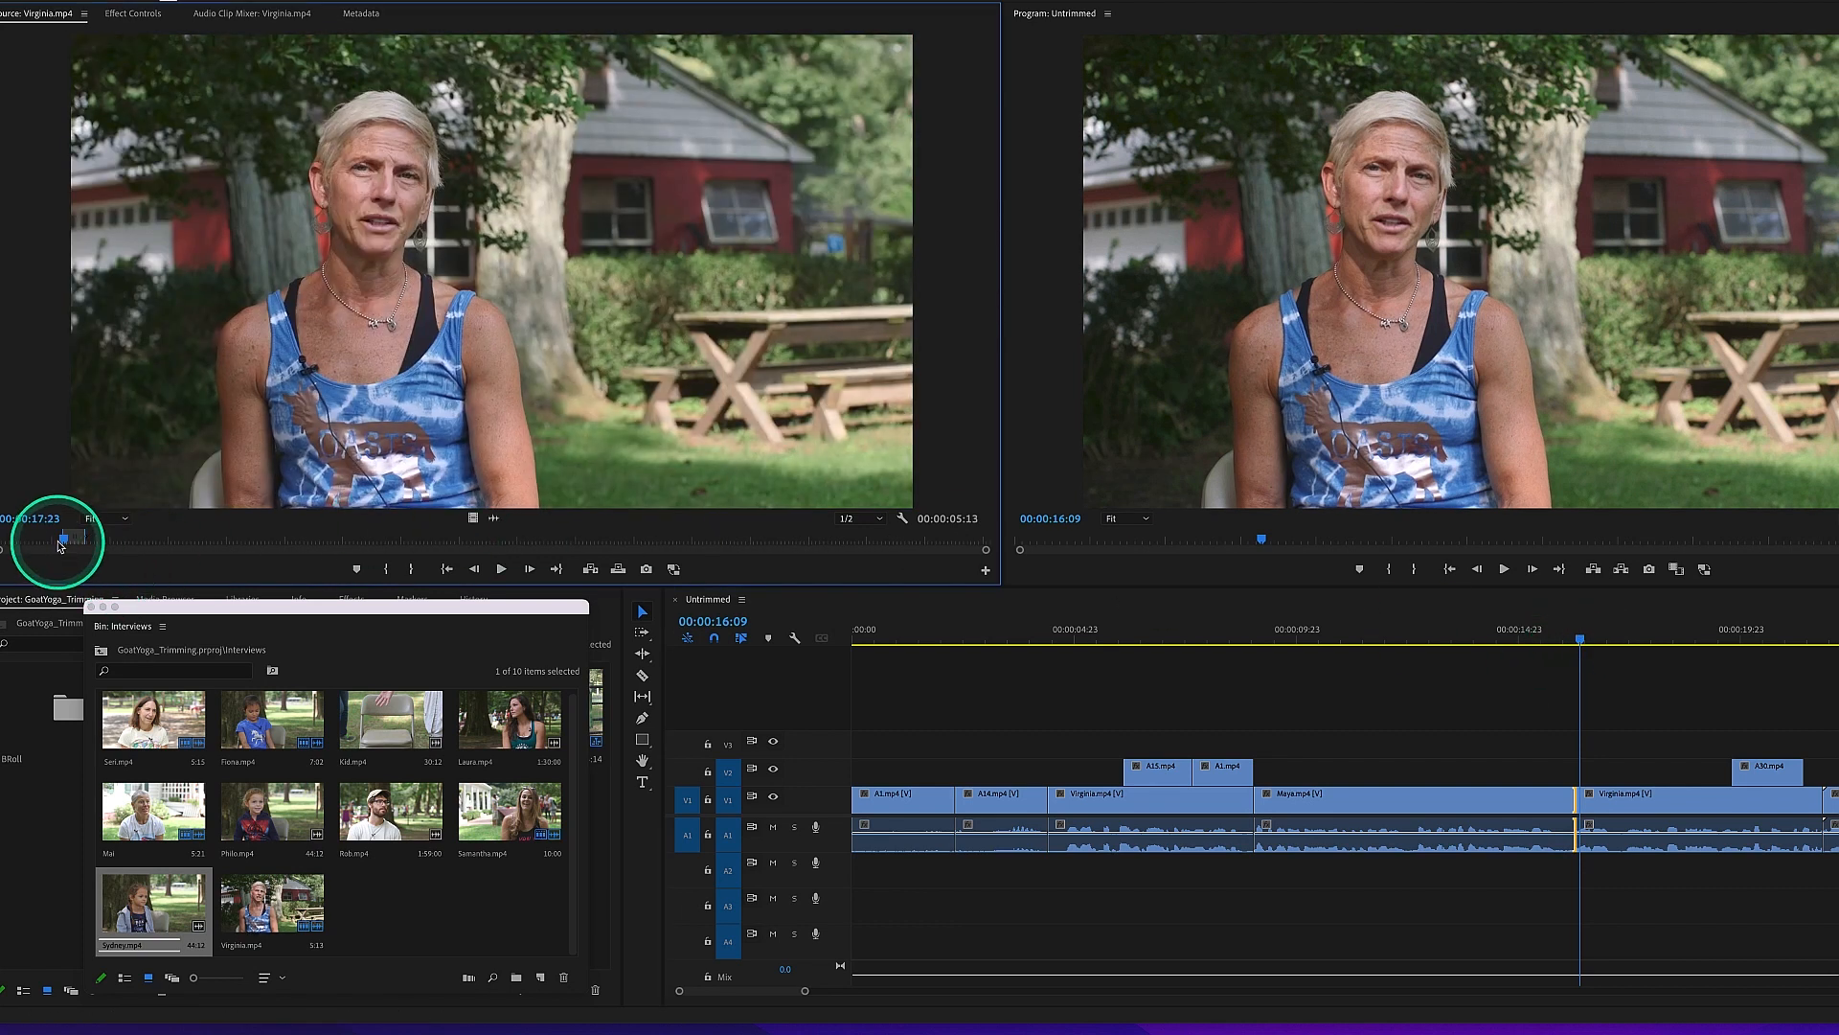
left_click_drag(65, 543, 57, 542)
key("space")
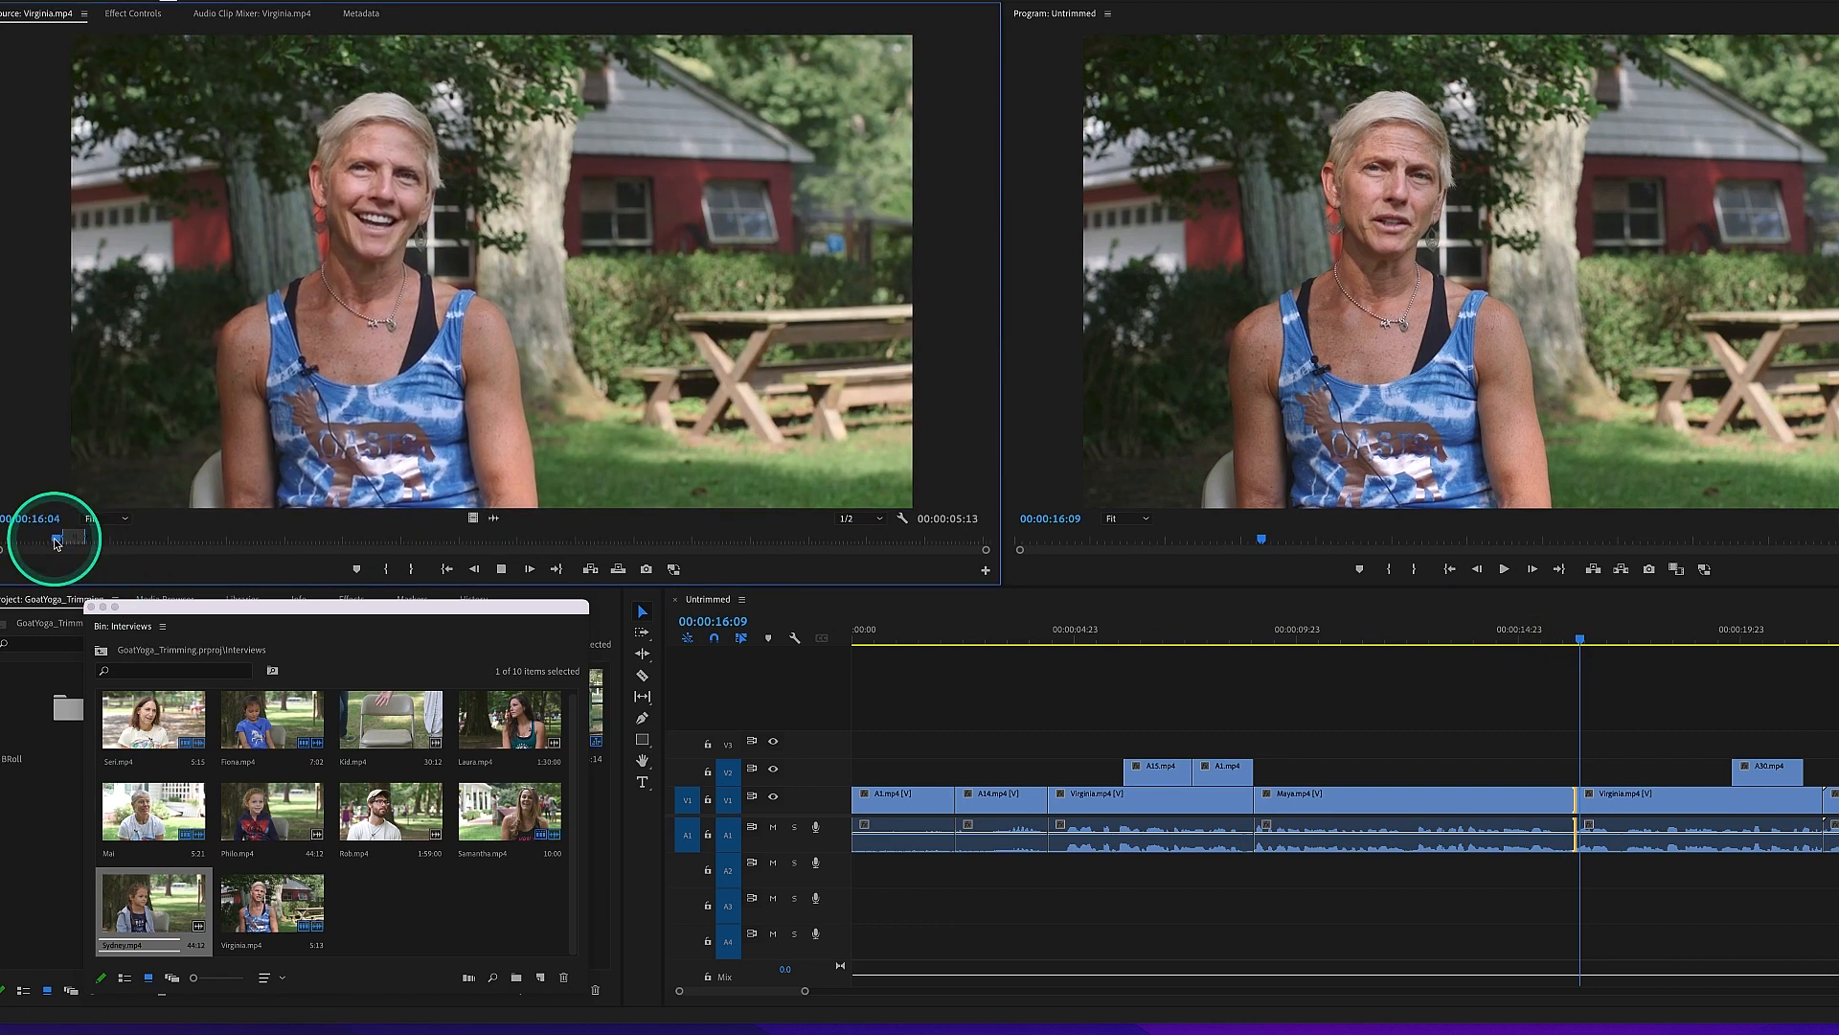
Step: Play the sequence from 00:00:07:08 to review the first Virginia.mp4 before its cut into Maya.mp4, and return the playhead to 00:00:08:14
left_click(820, 707)
left_click(1180, 632)
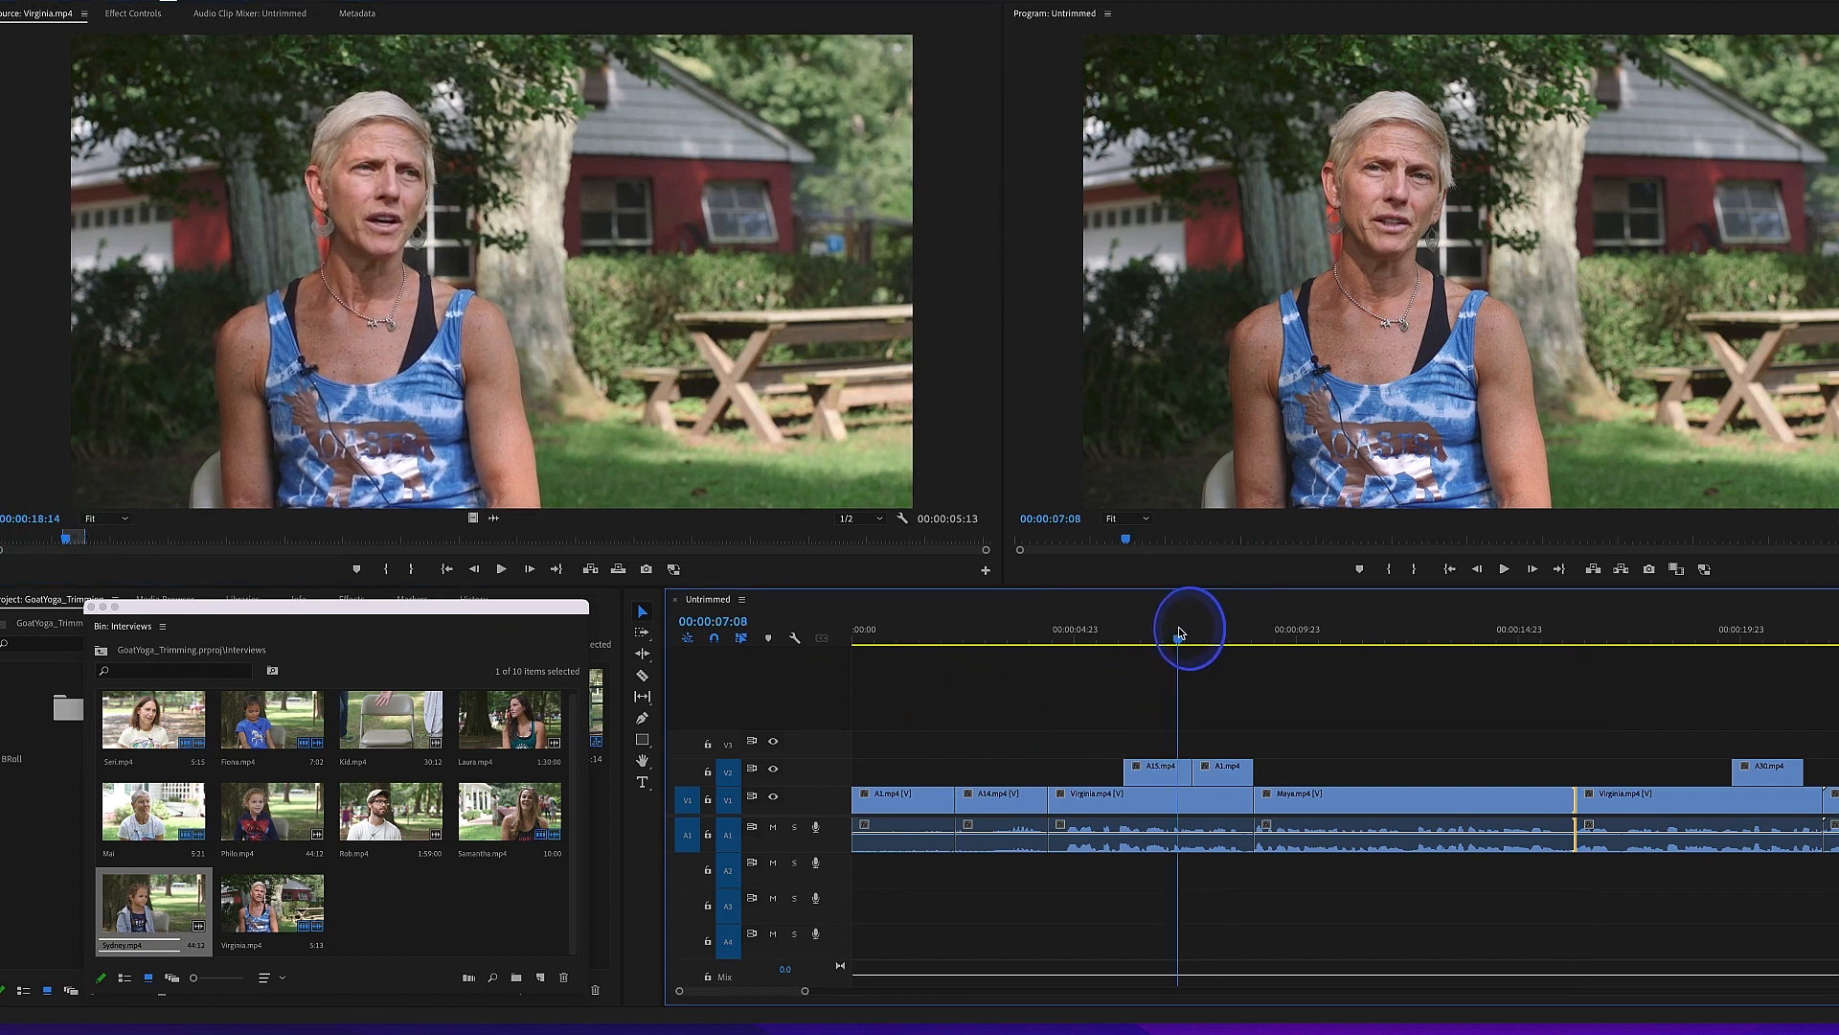
key("space")
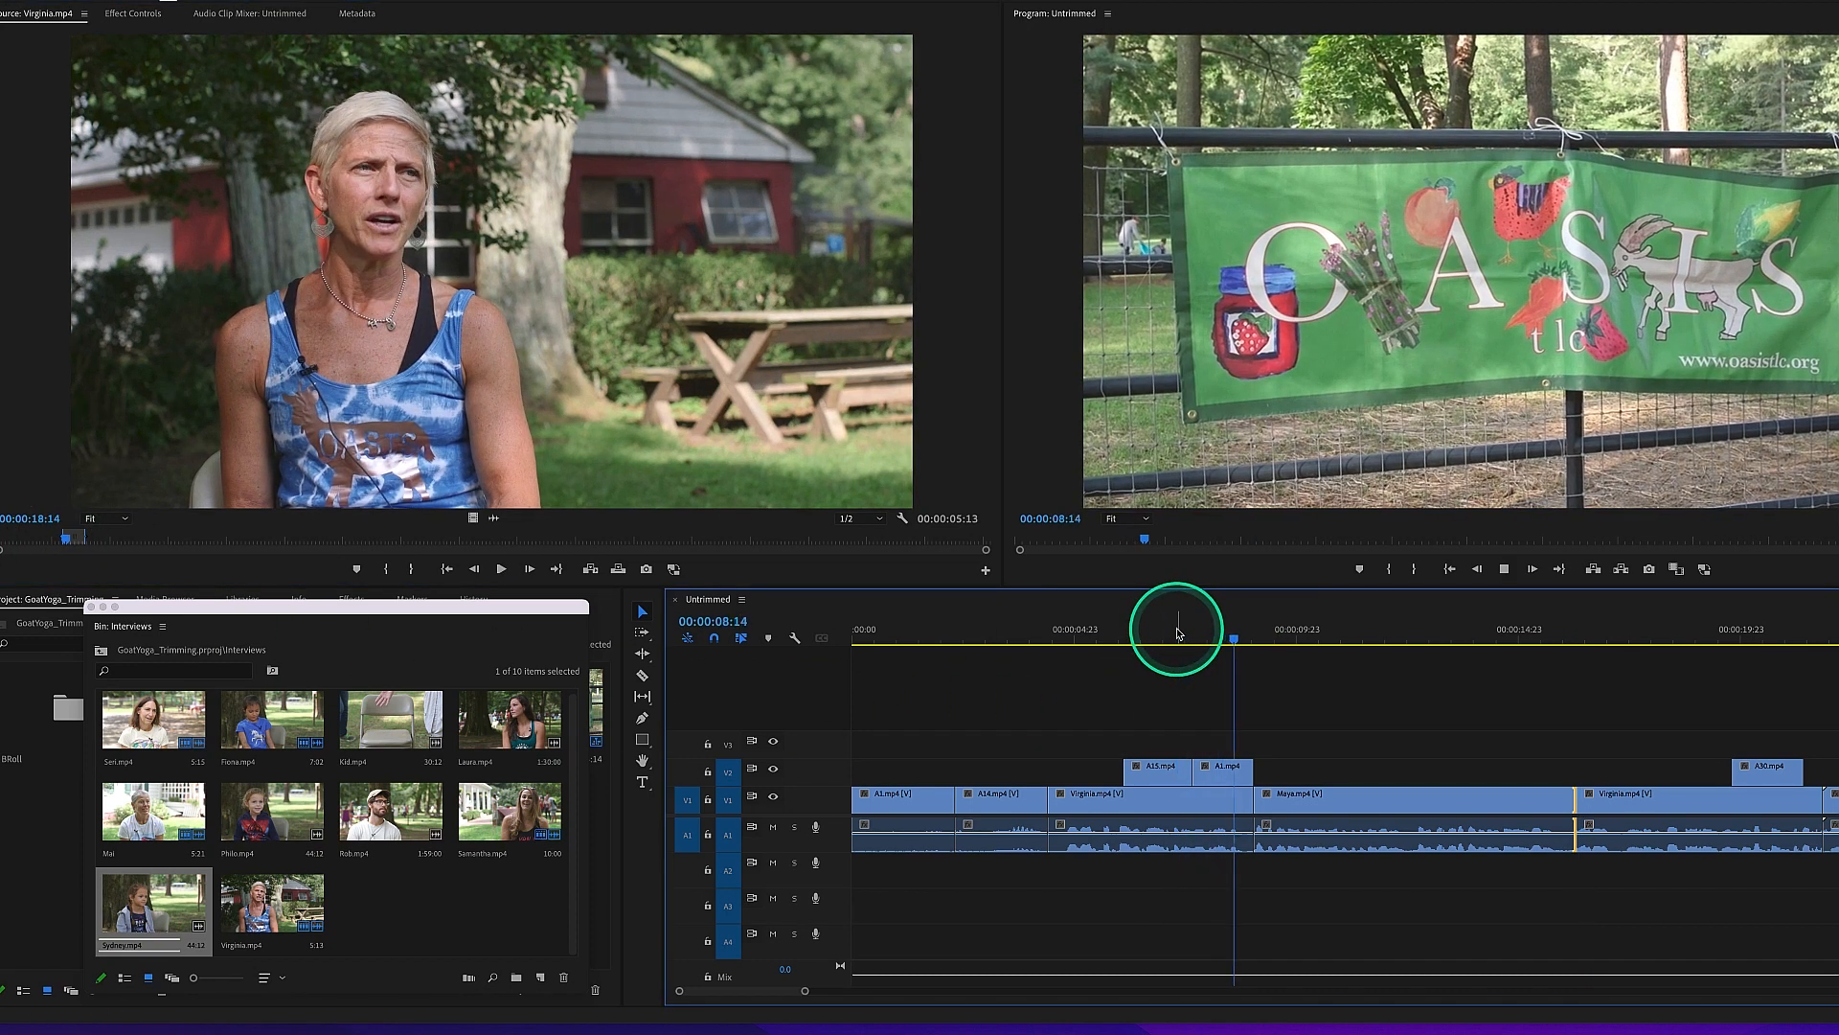
left_click_drag(1173, 632, 1142, 635)
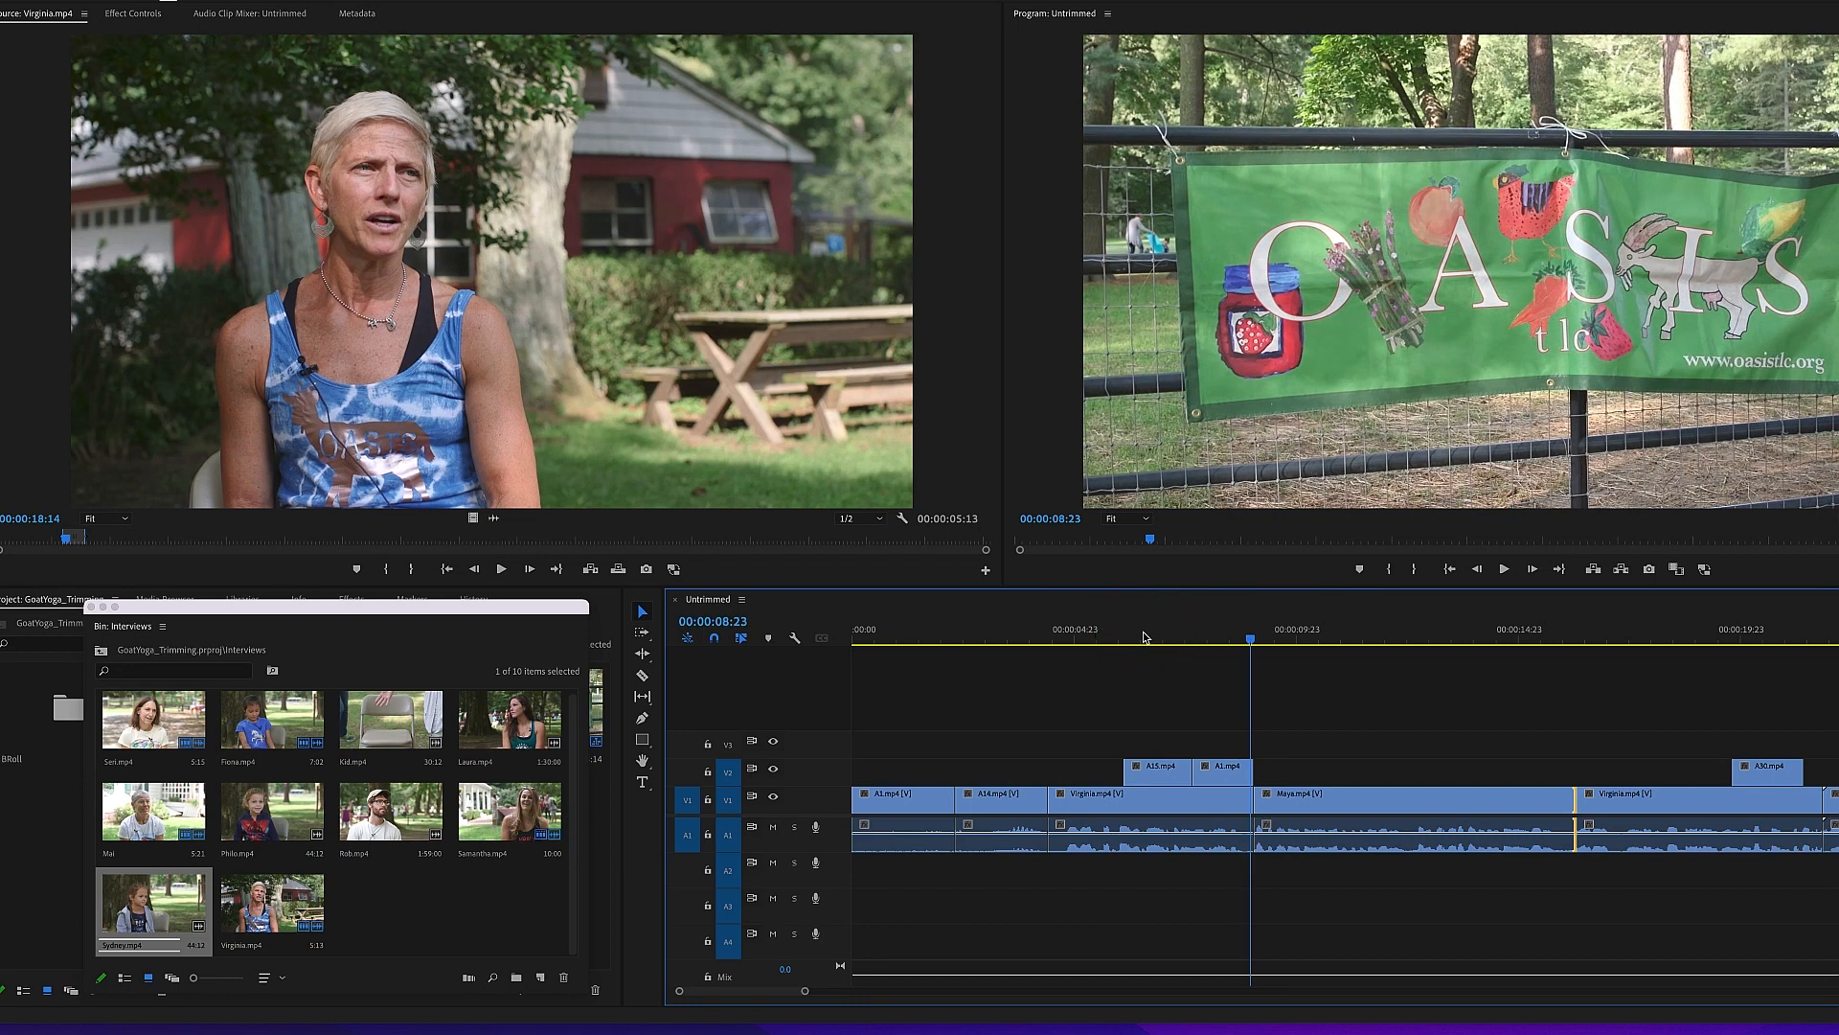
left_click_drag(1253, 638, 1234, 637)
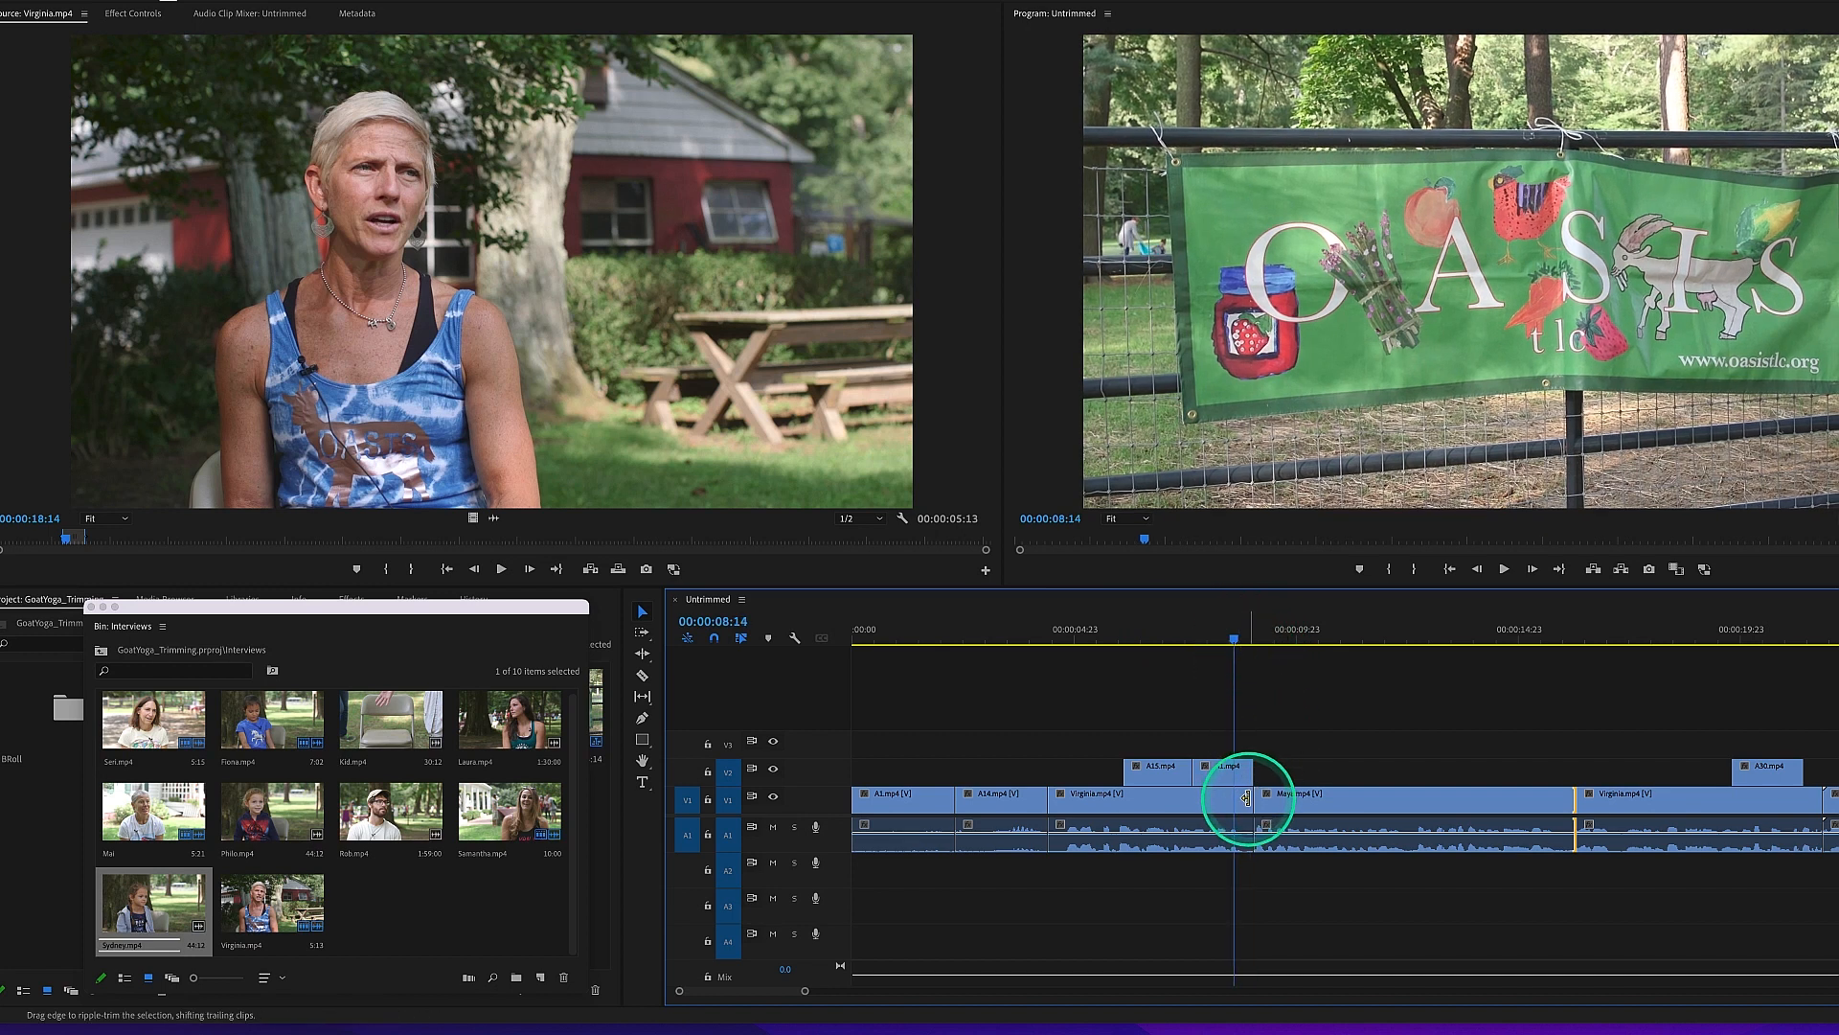
Step: Ripple-extend the end of the first Virginia.mp4 by about 1.8 seconds and play the added footage from about 00:00:07:13
left_click(1246, 798)
left_click_drag(1246, 798, 1323, 805)
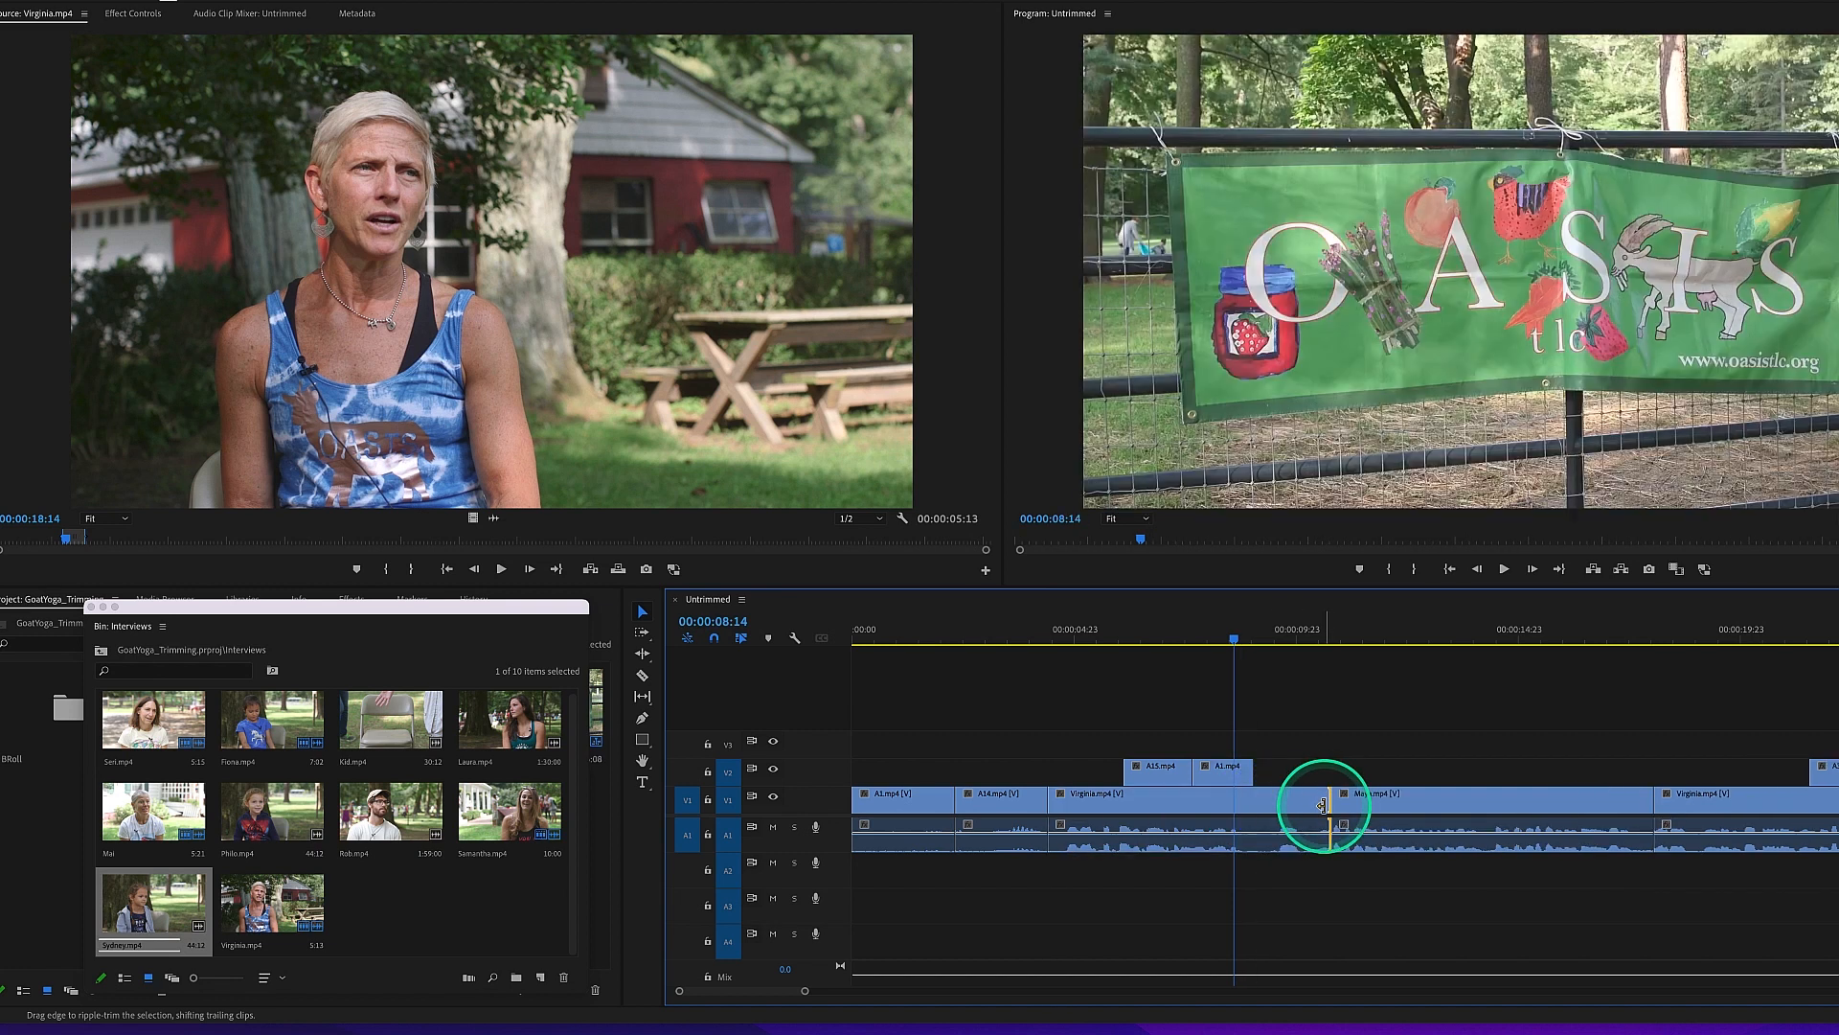
left_click_drag(1236, 640, 1185, 641)
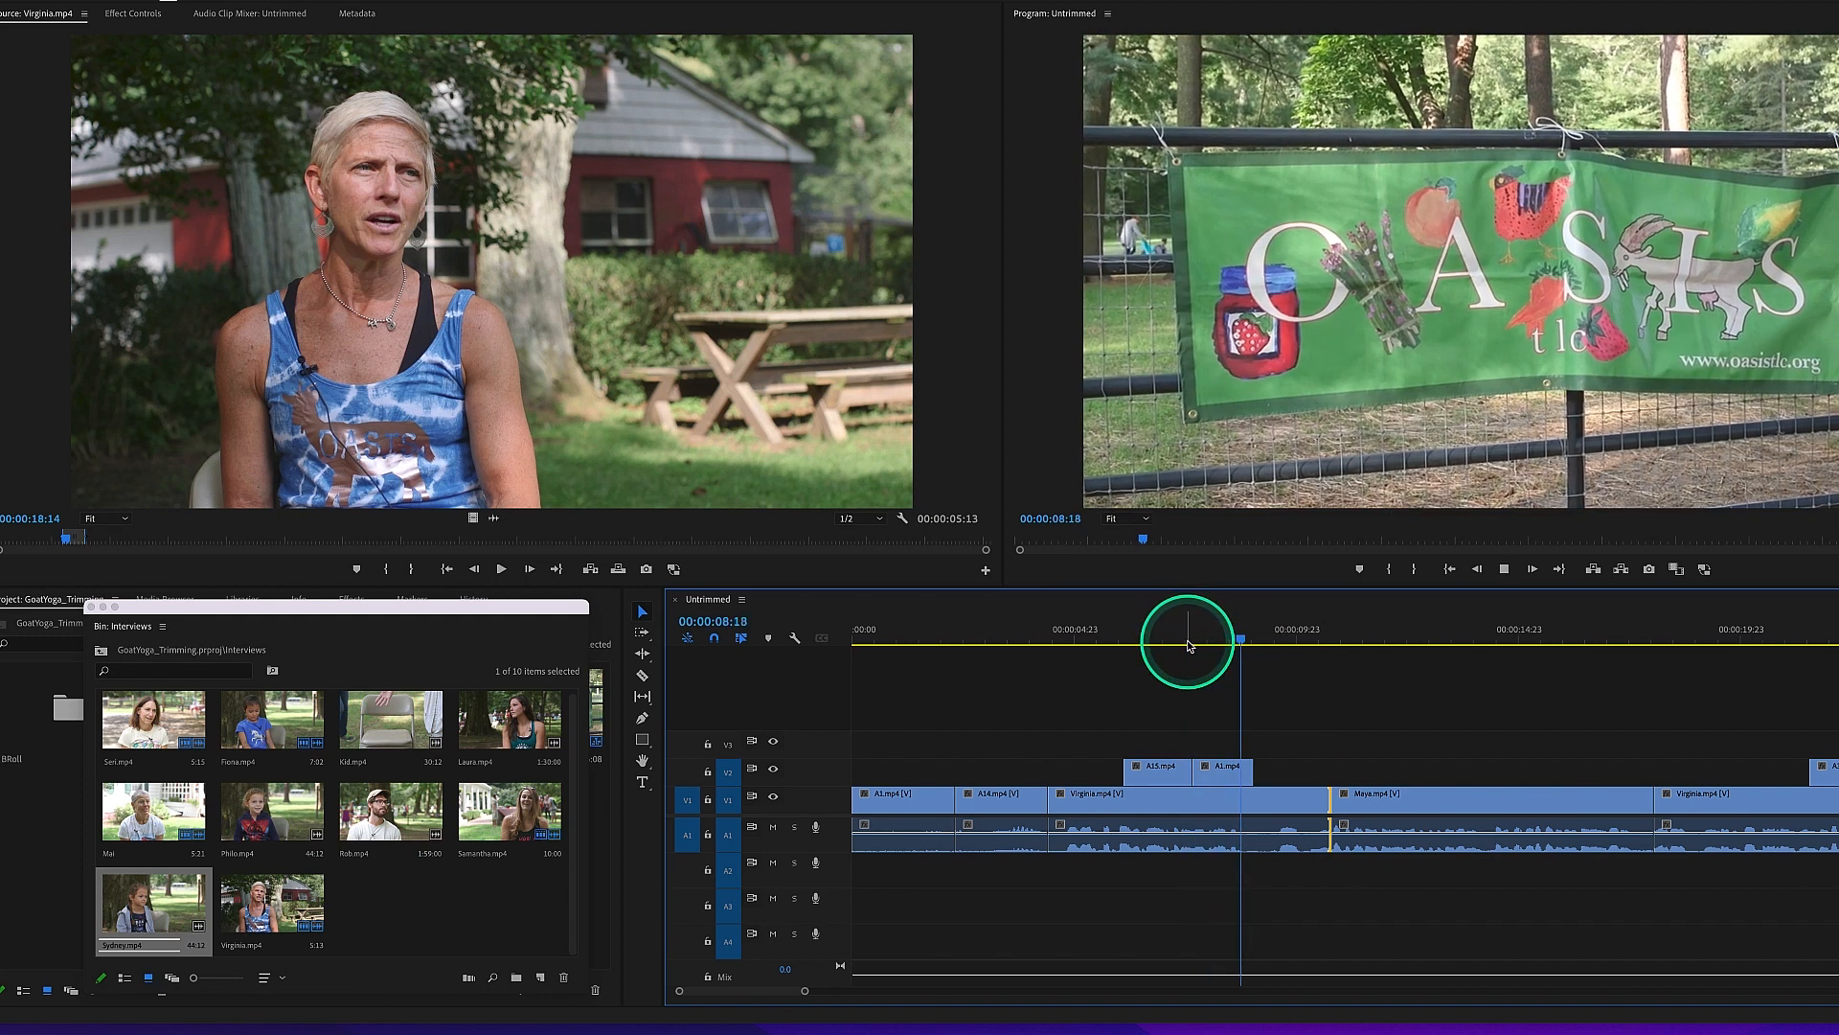
key("space")
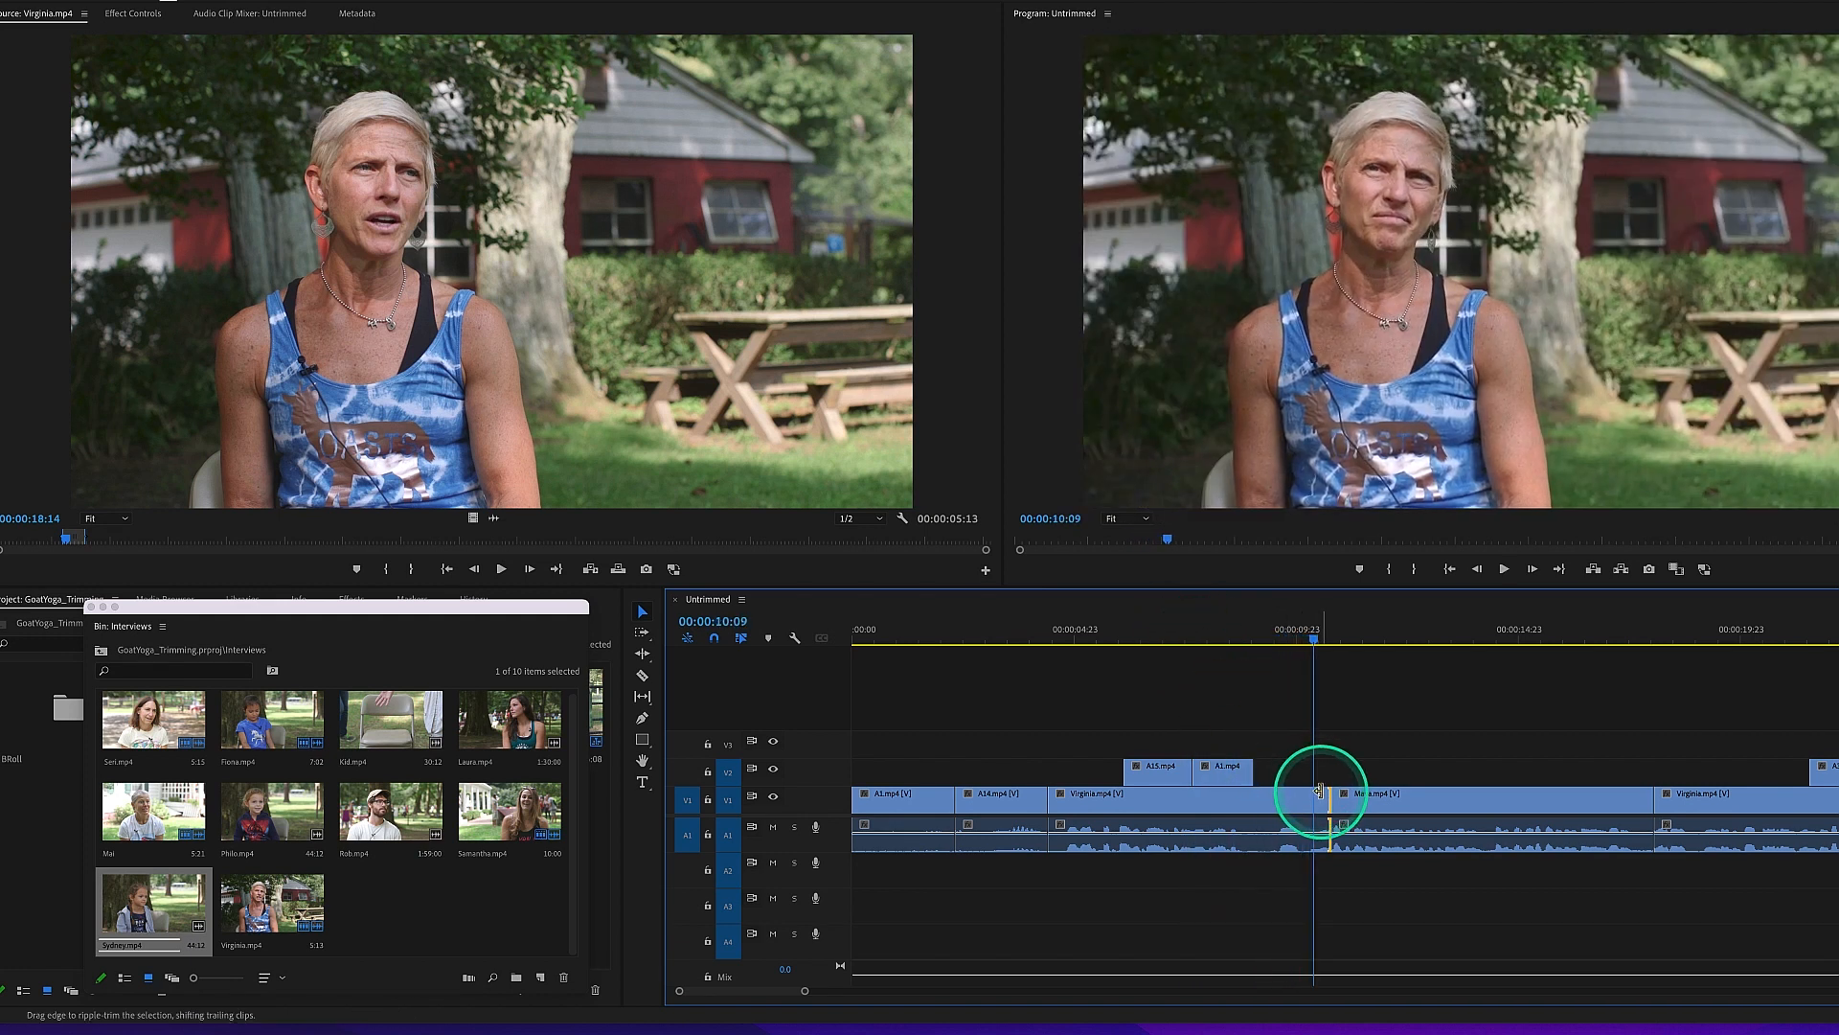
Step: Ripple-extend the end of the first Virginia.mp4 by about 1 more second and play it twice from about 00:00:08:14
left_click_drag(1324, 795, 1380, 794)
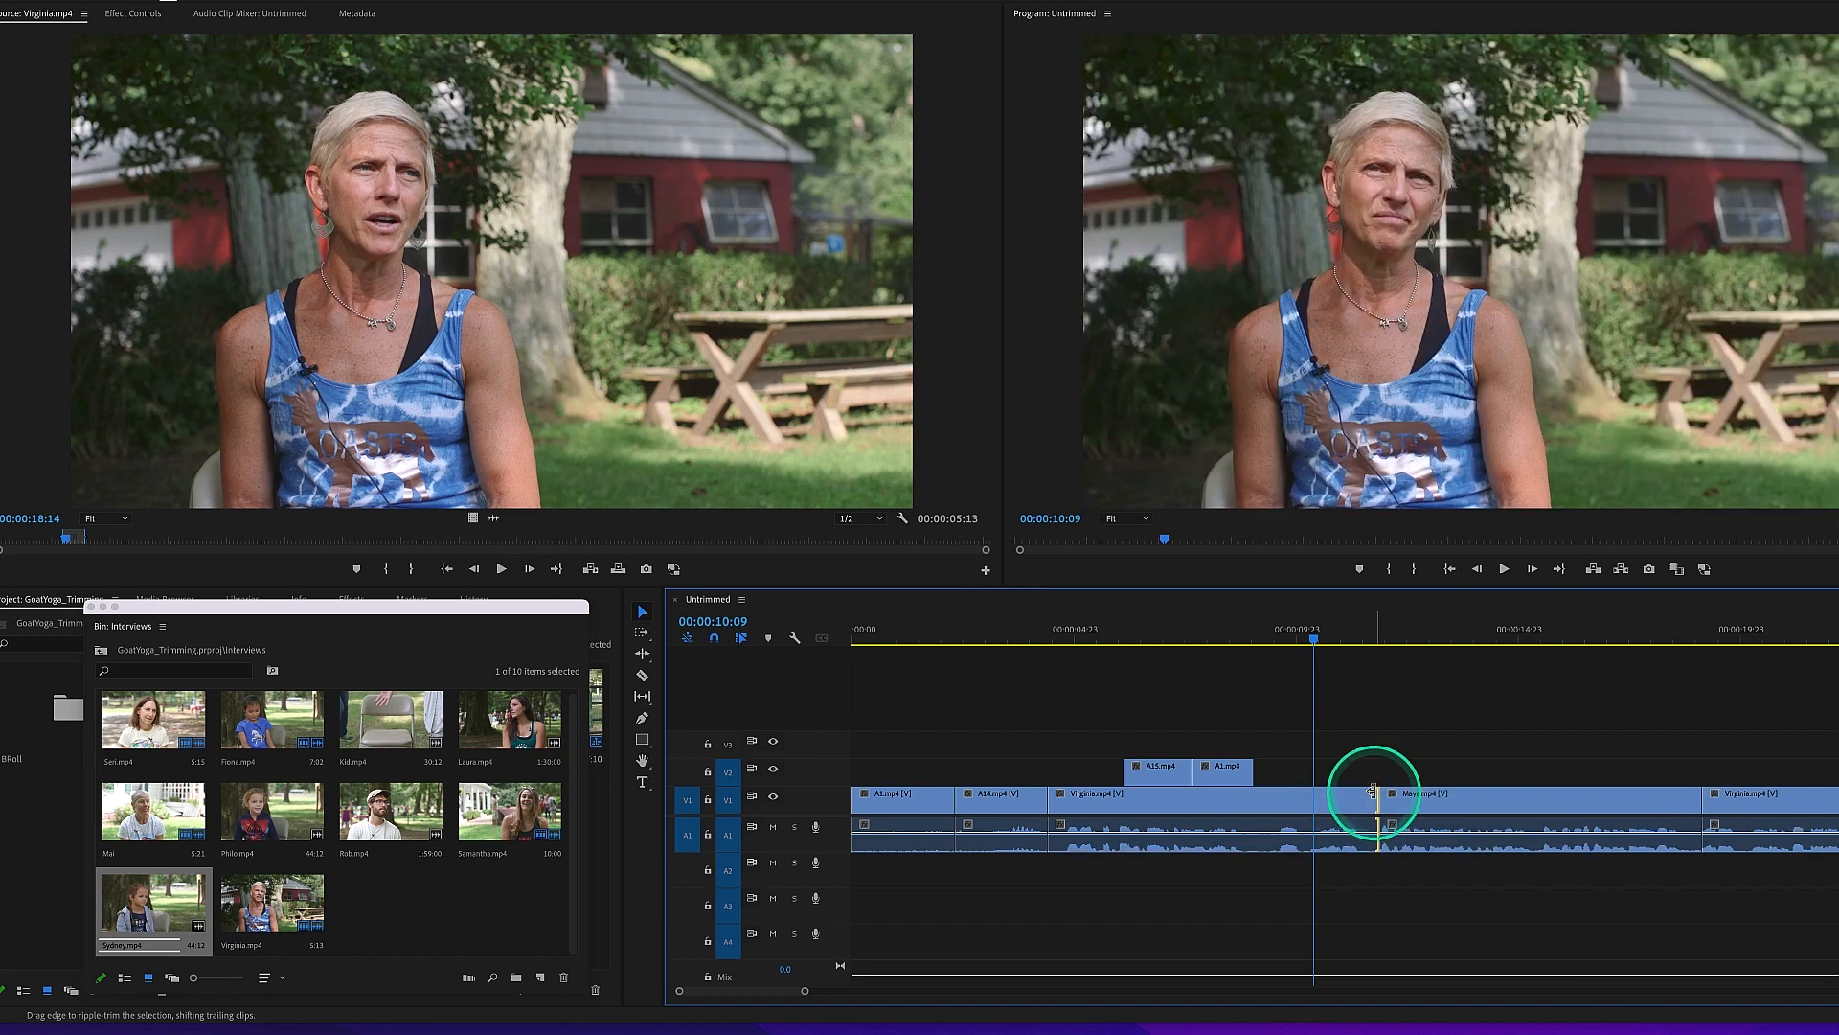
left_click_drag(1260, 638, 1234, 640)
key("space")
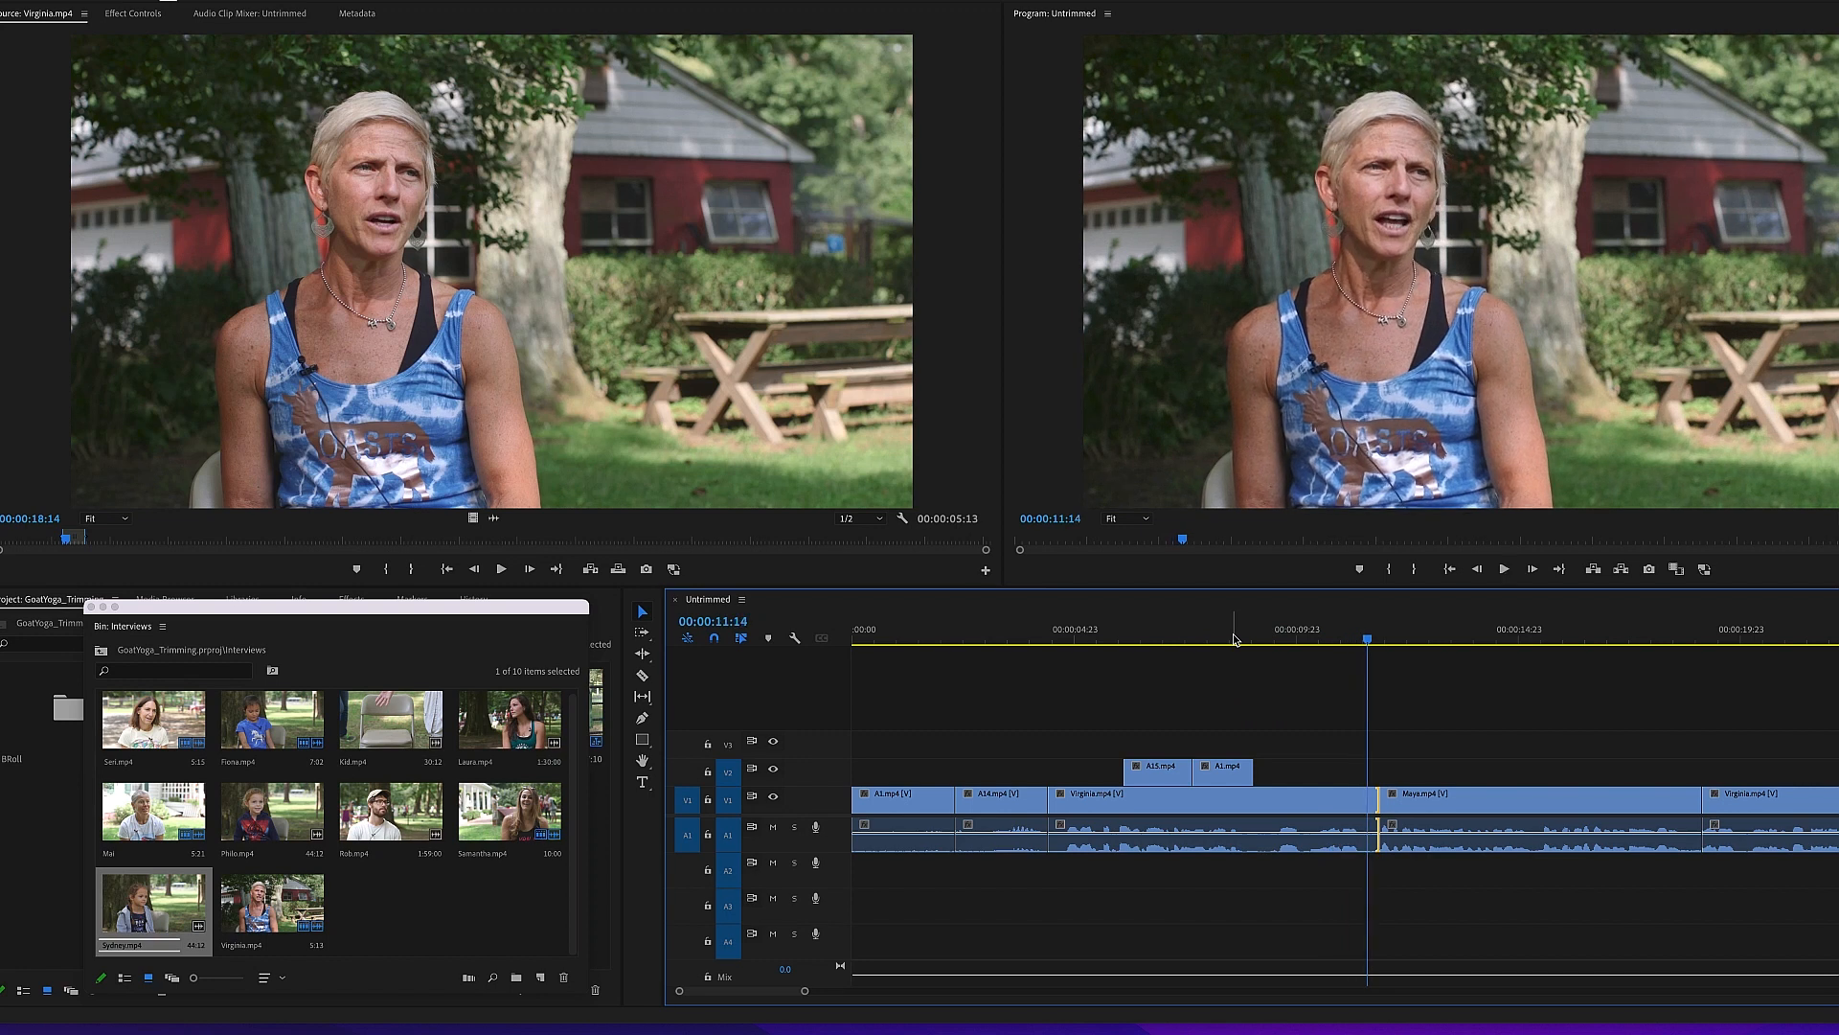
left_click_drag(1217, 636, 1240, 634)
key("space")
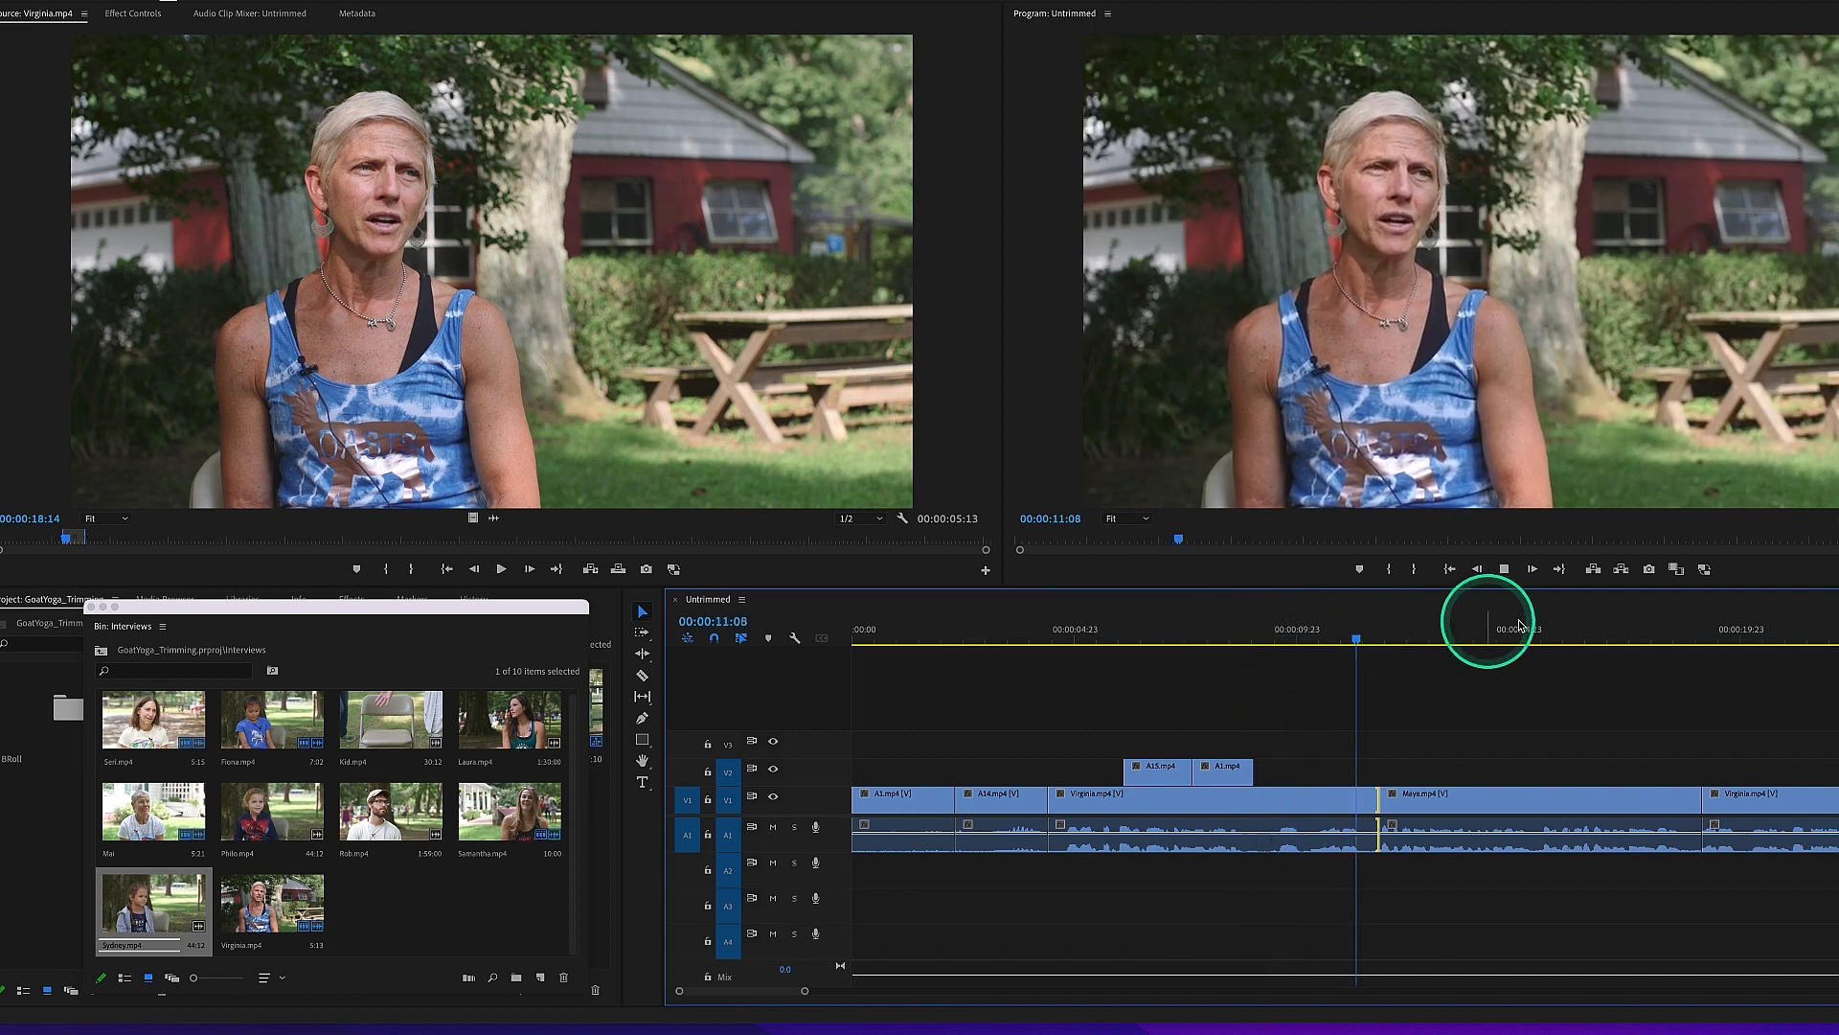
Step: Play the cut from Maya.mp4 into the second Virginia.mp4 from about 00:00:19:00
left_click(1692, 636)
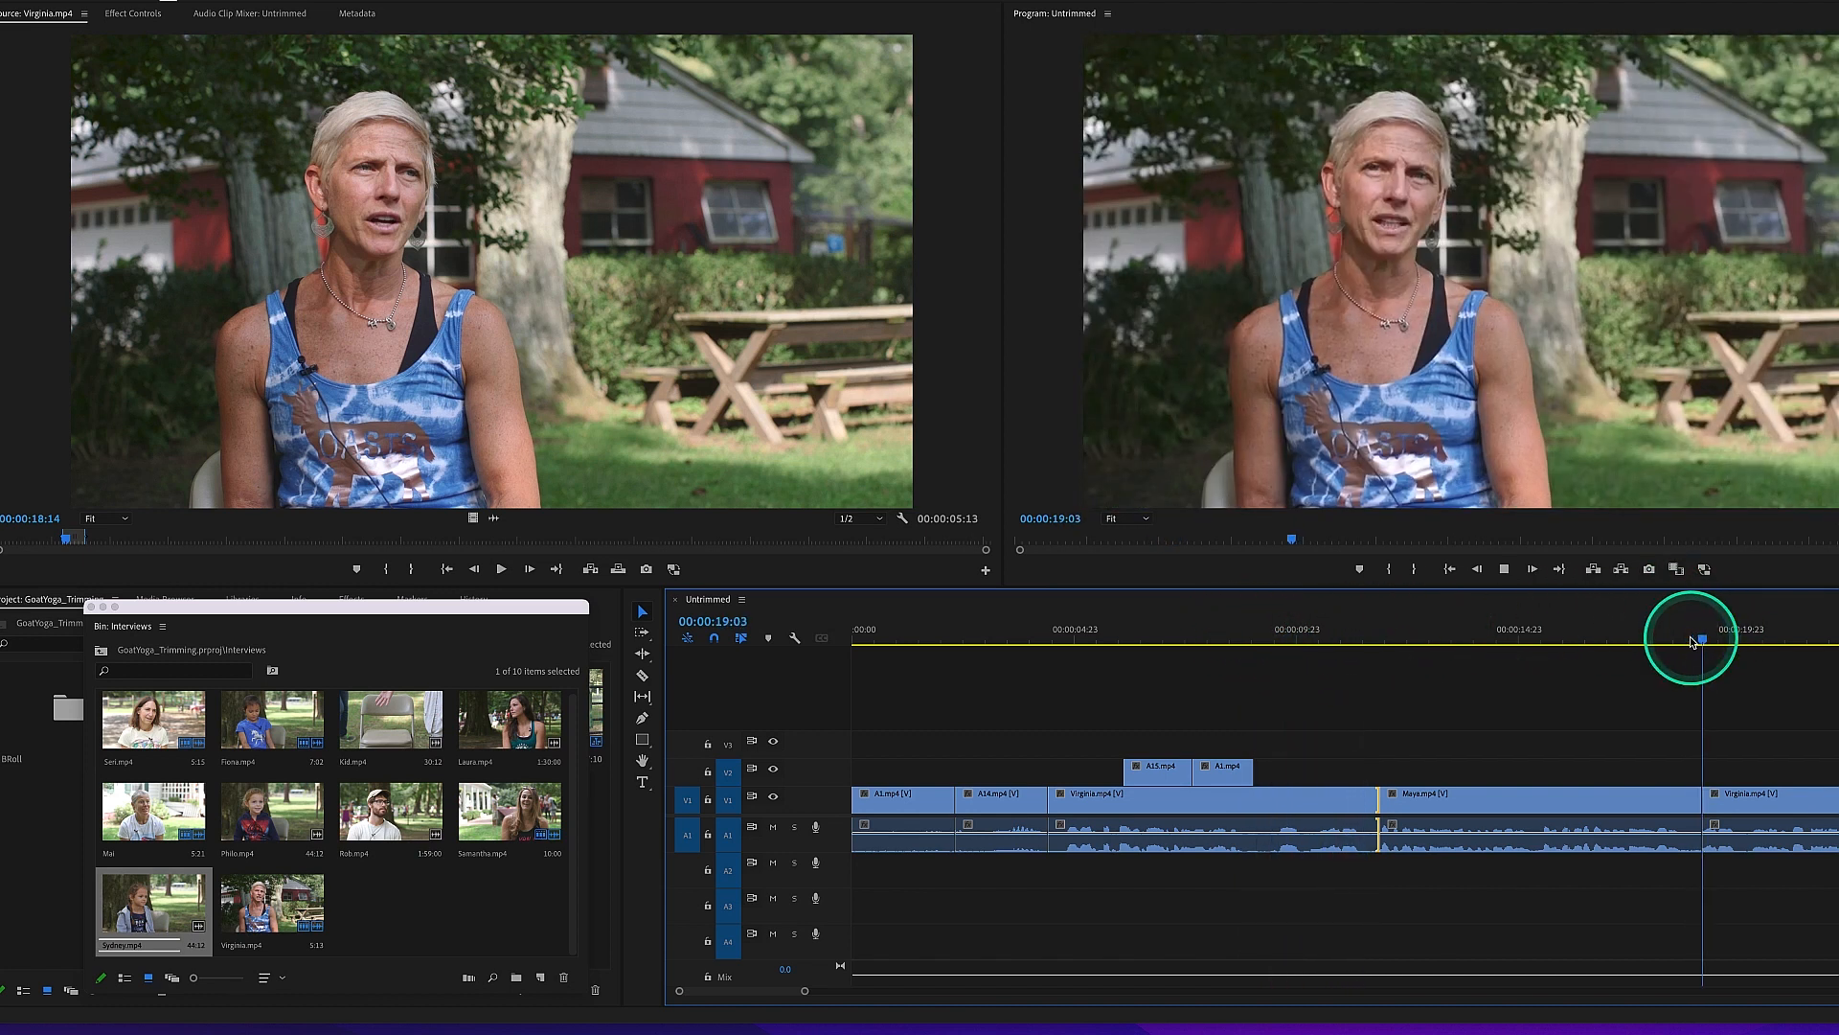
key("space")
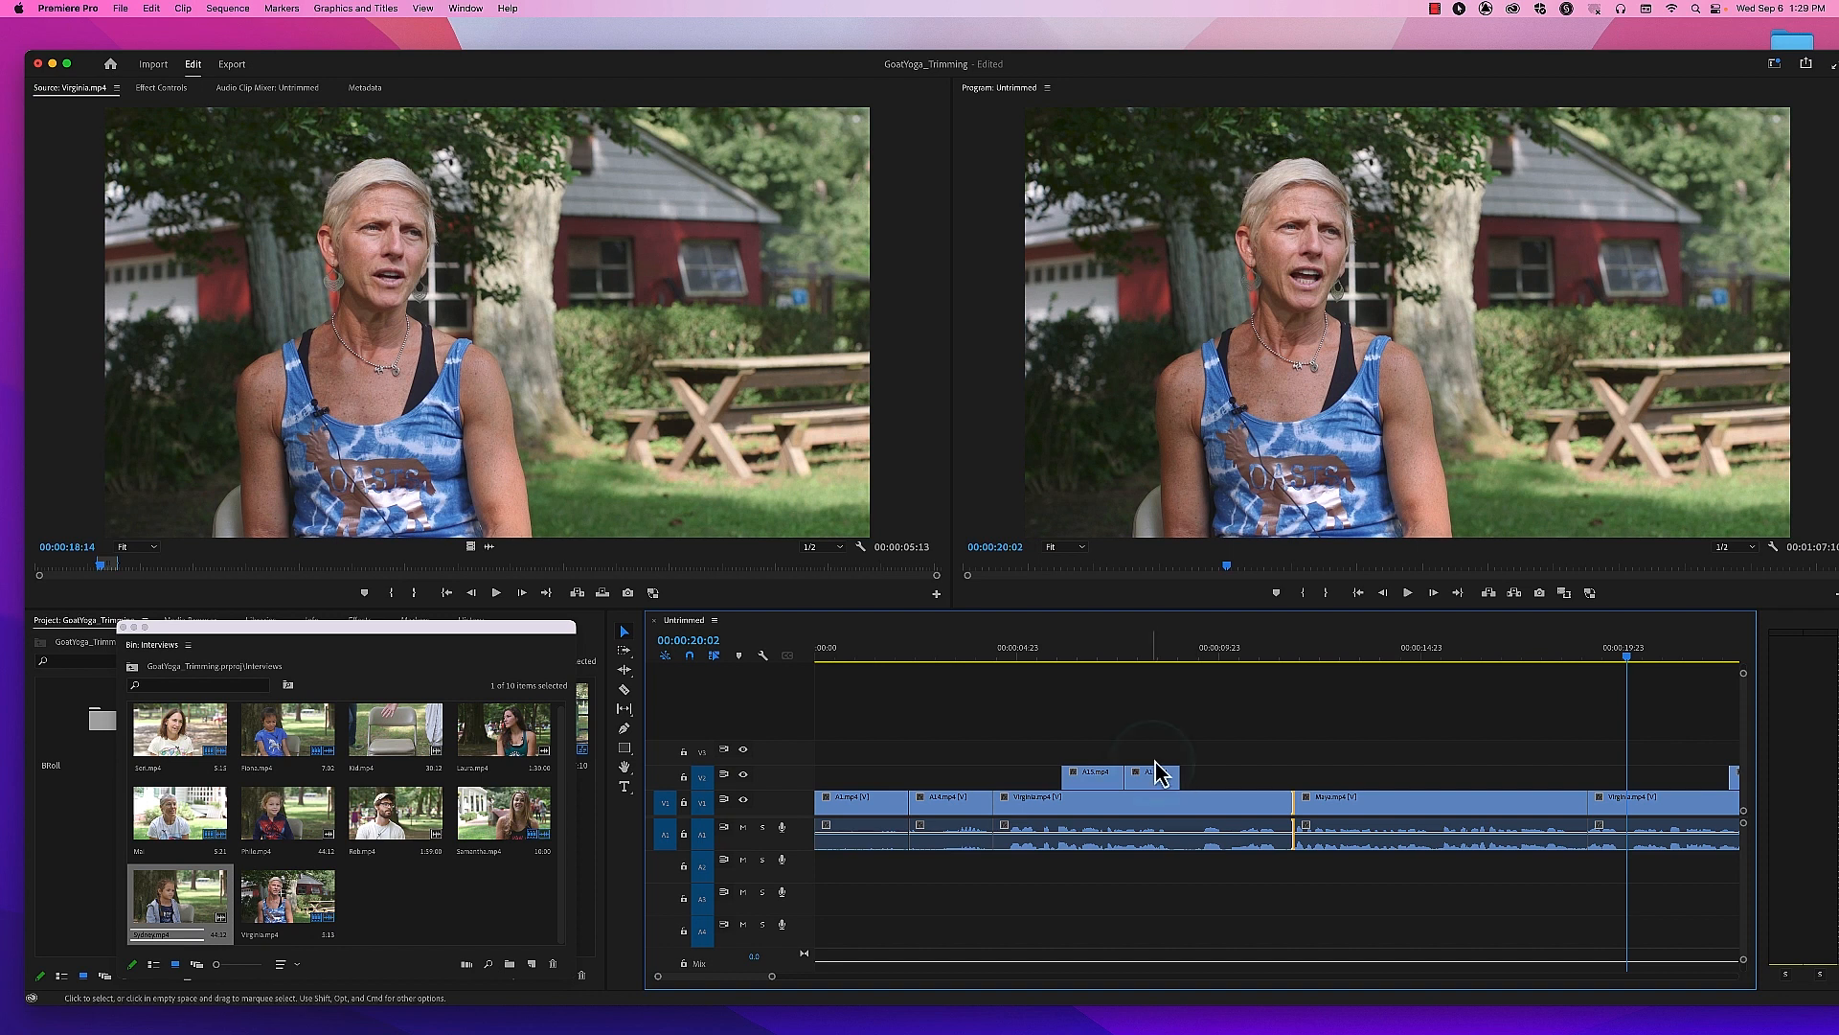
left_click(1246, 807)
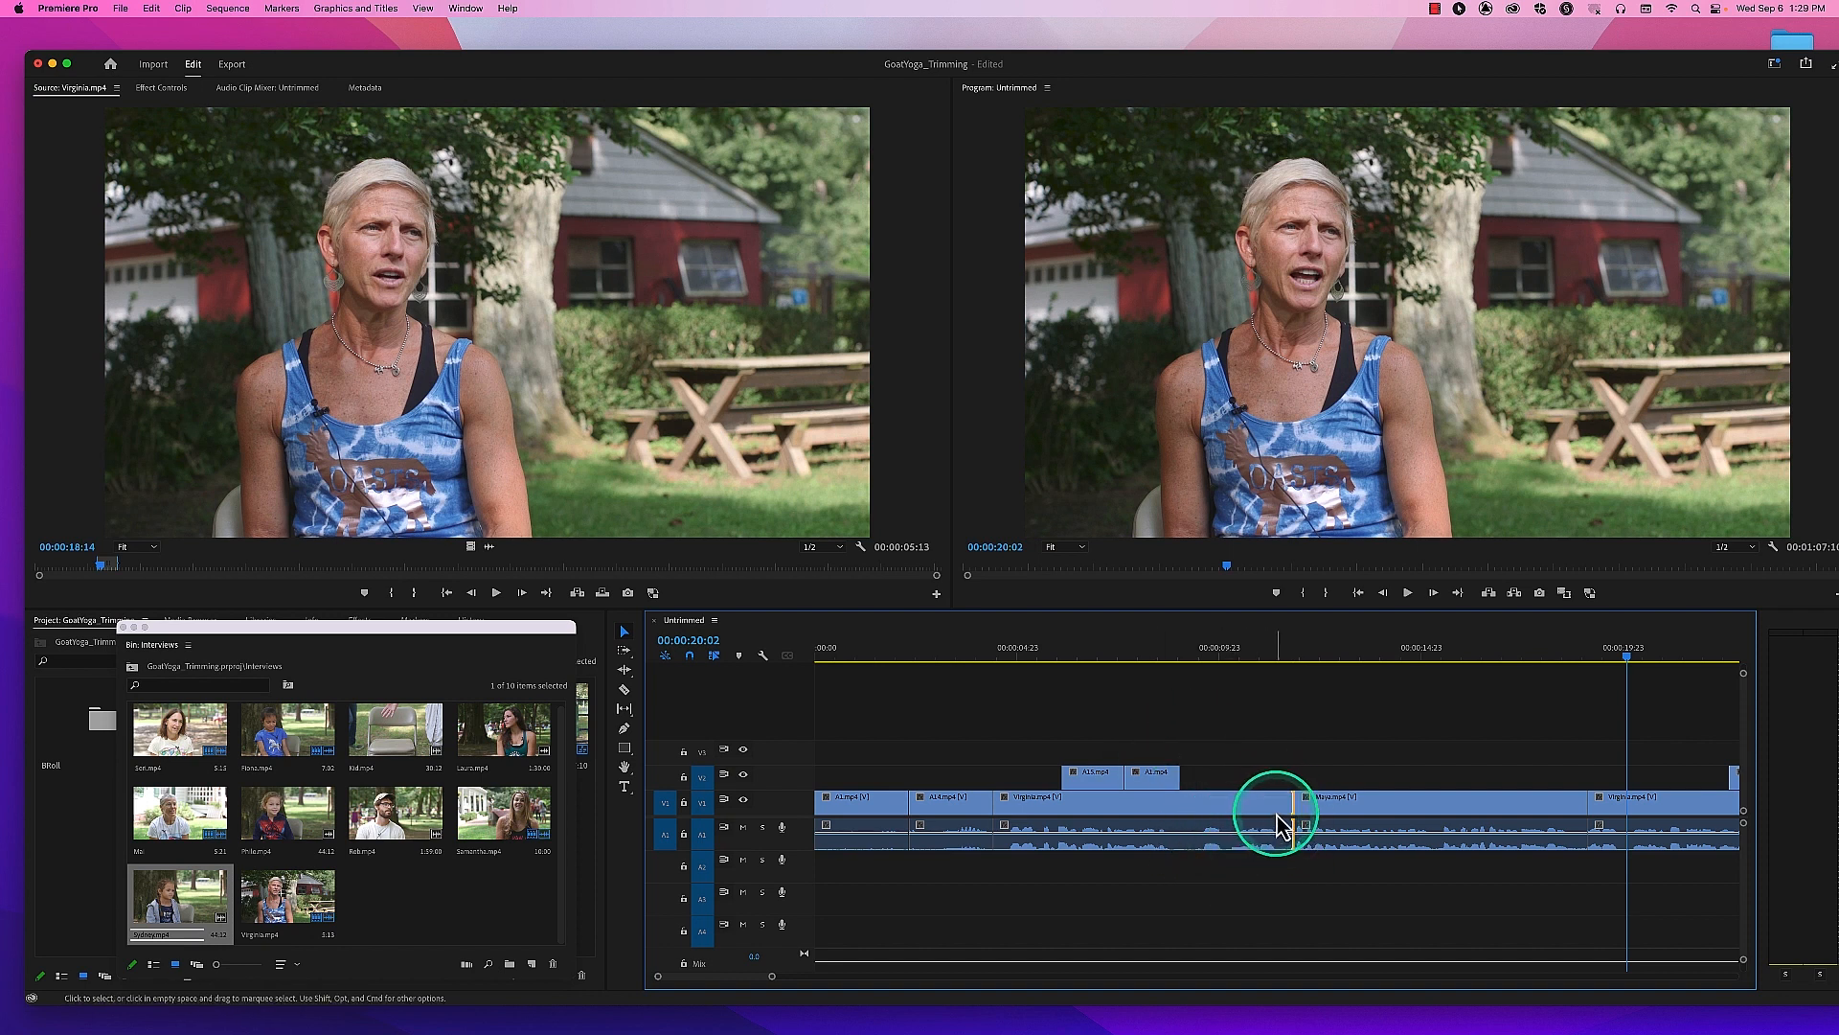
Step: Look through the sequence commands, timeline display options and Timeline preferences for the duplicate frame marker setting, leaving the preferences unchanged
left_click(226, 8)
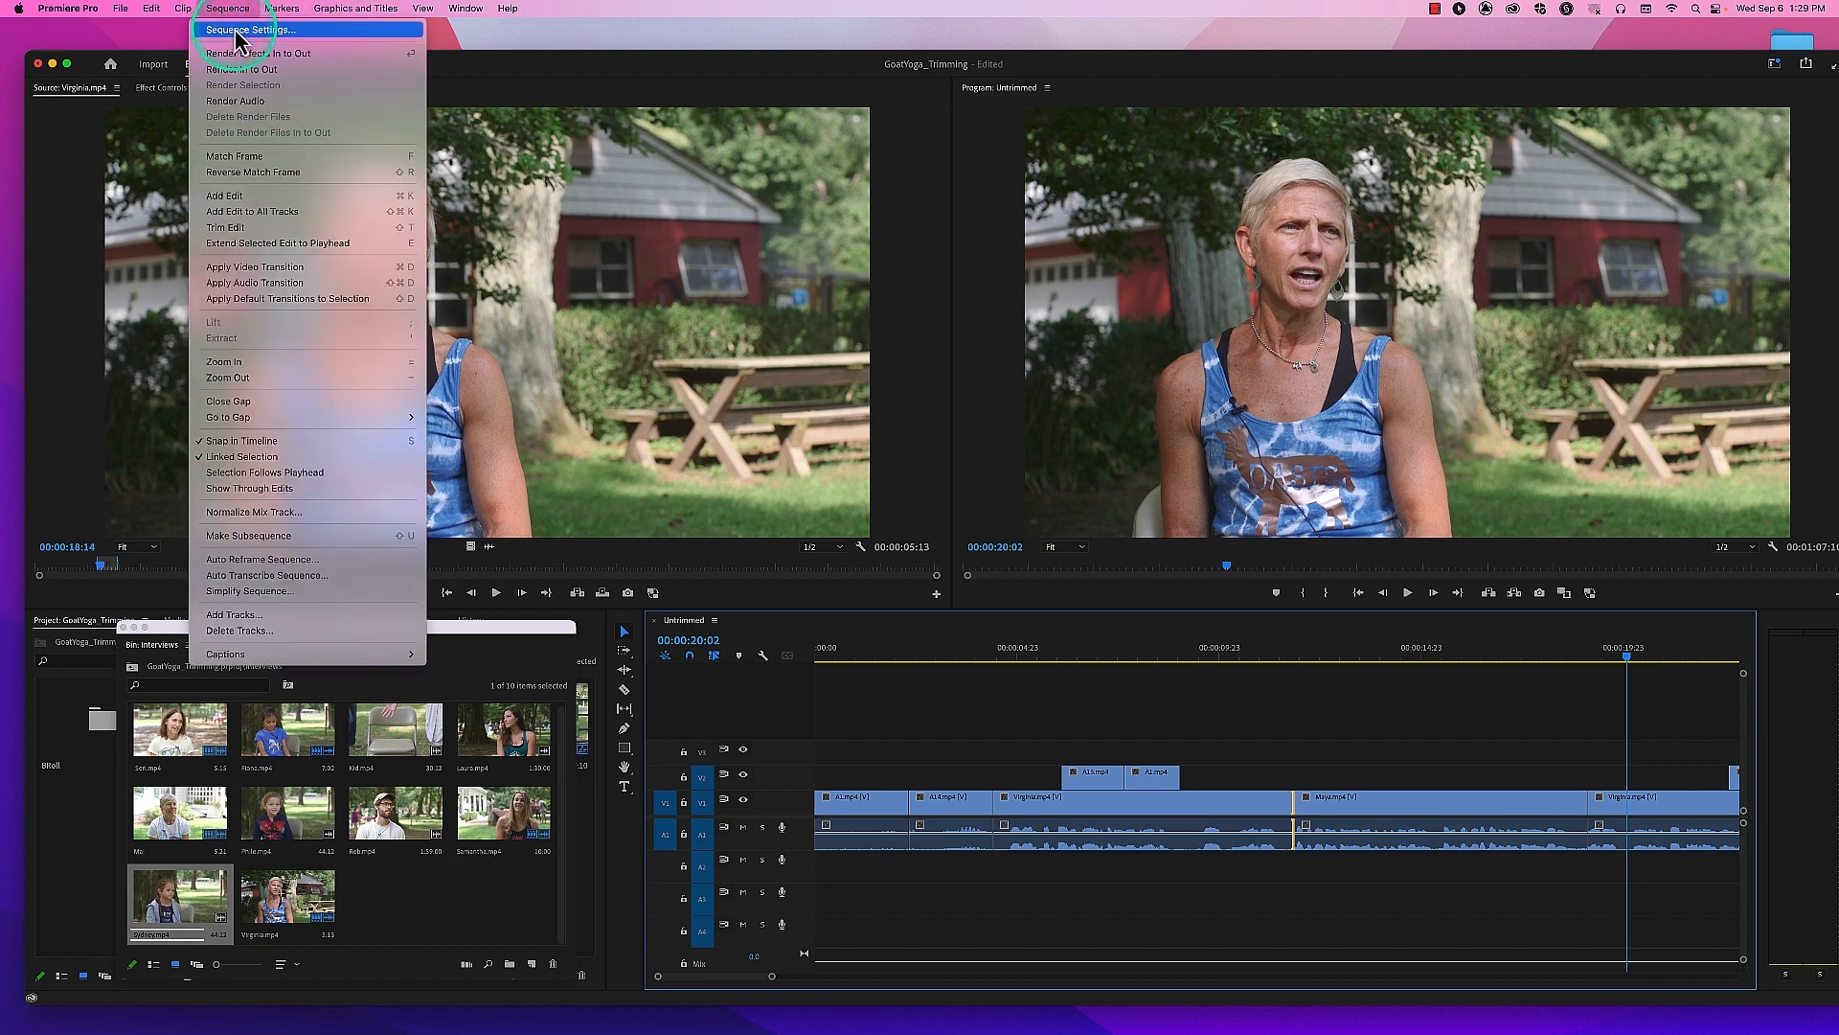
left_click(795, 642)
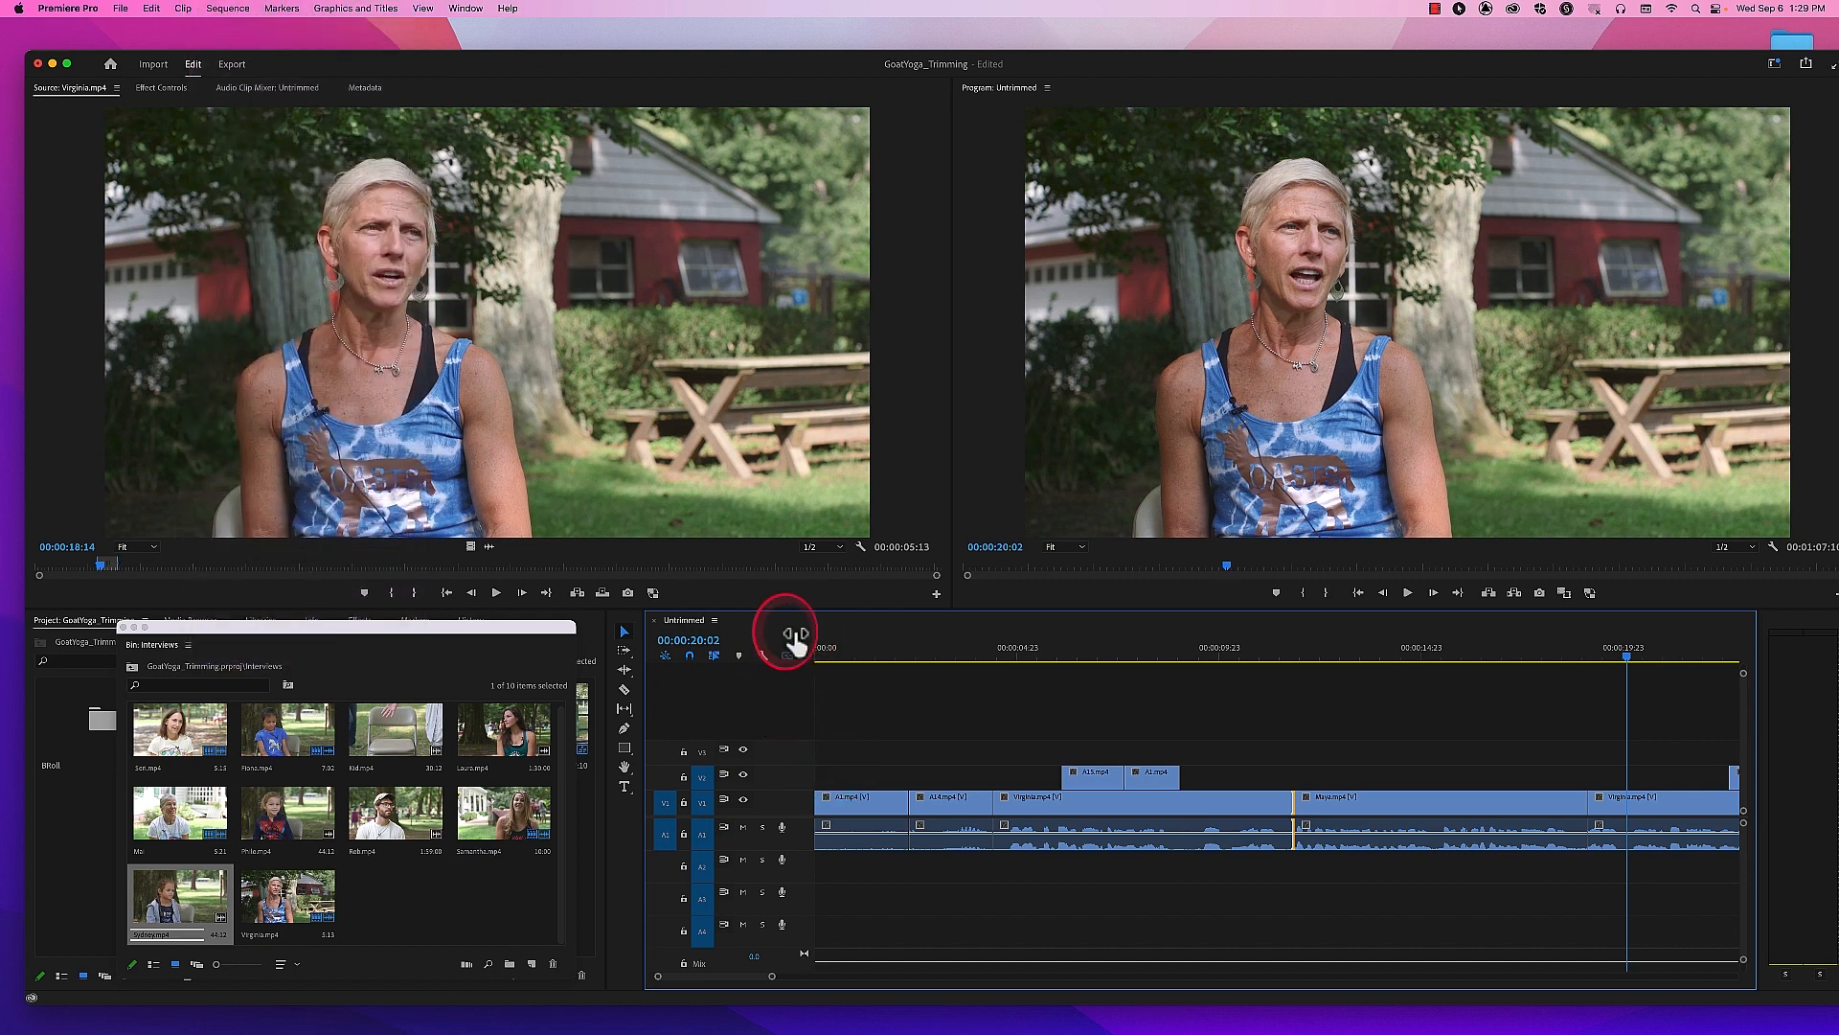
left_click(762, 656)
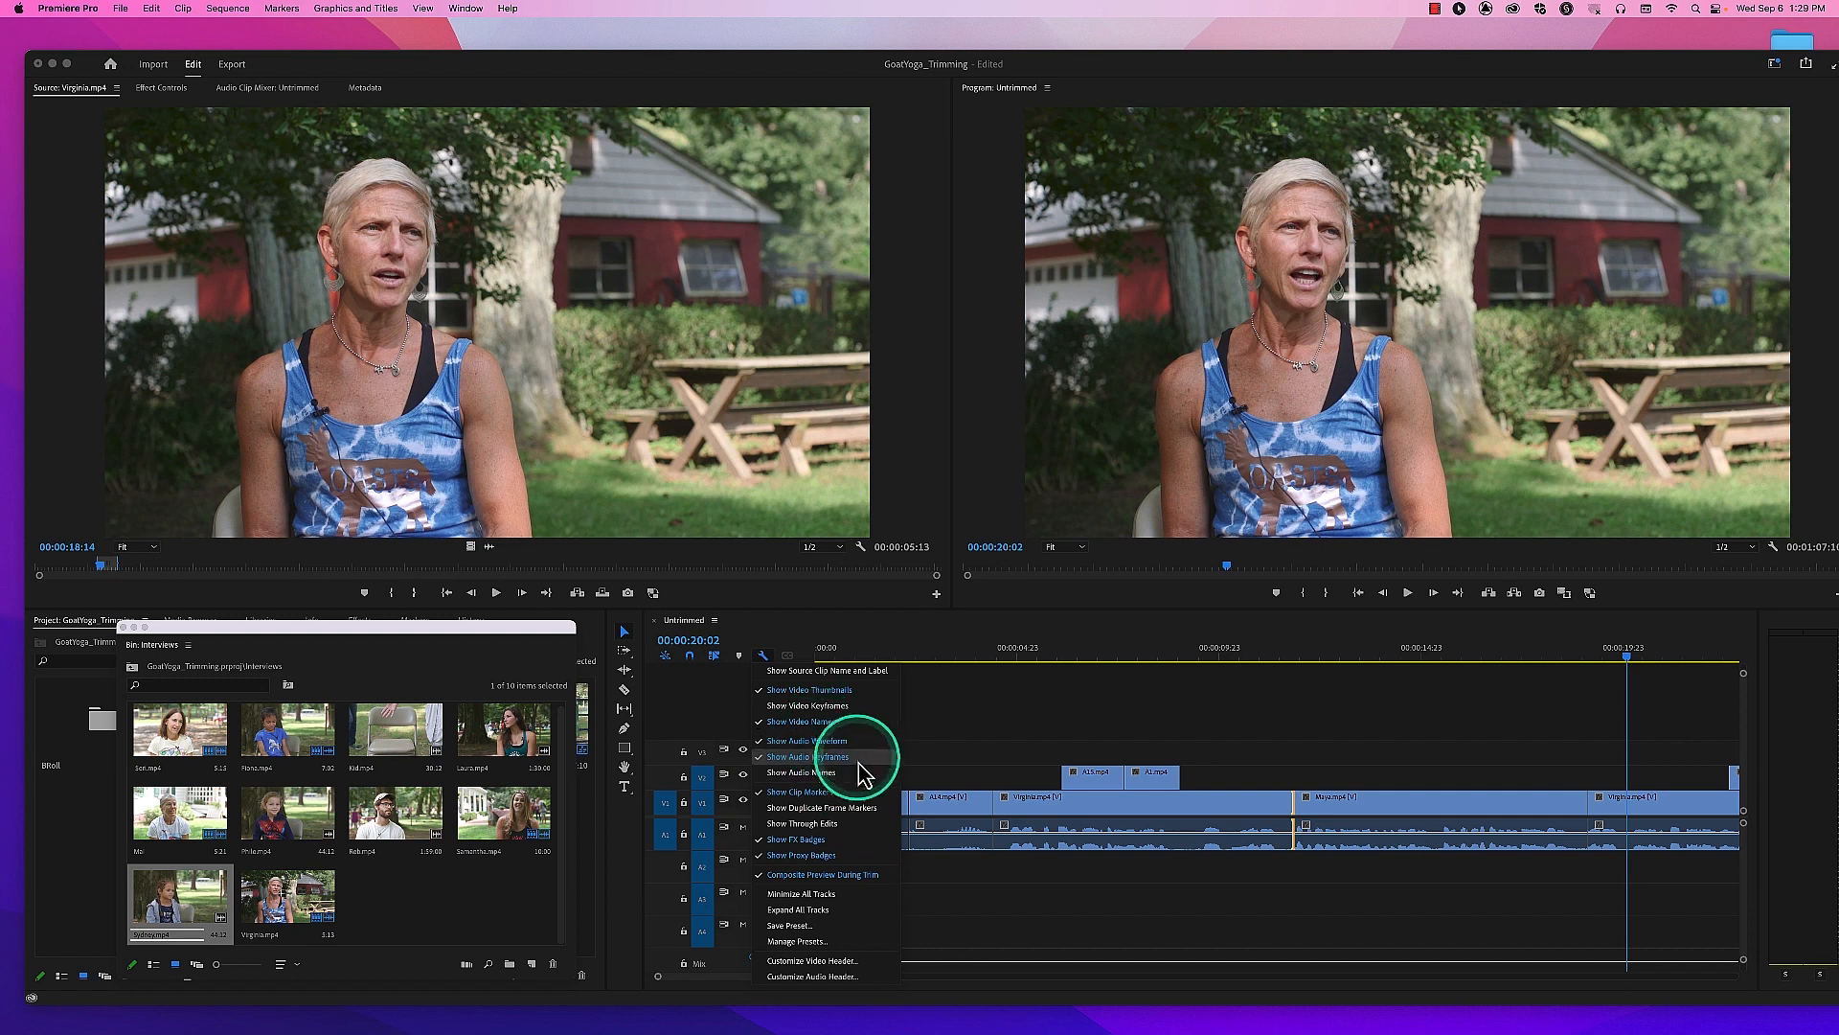
left_click(866, 814)
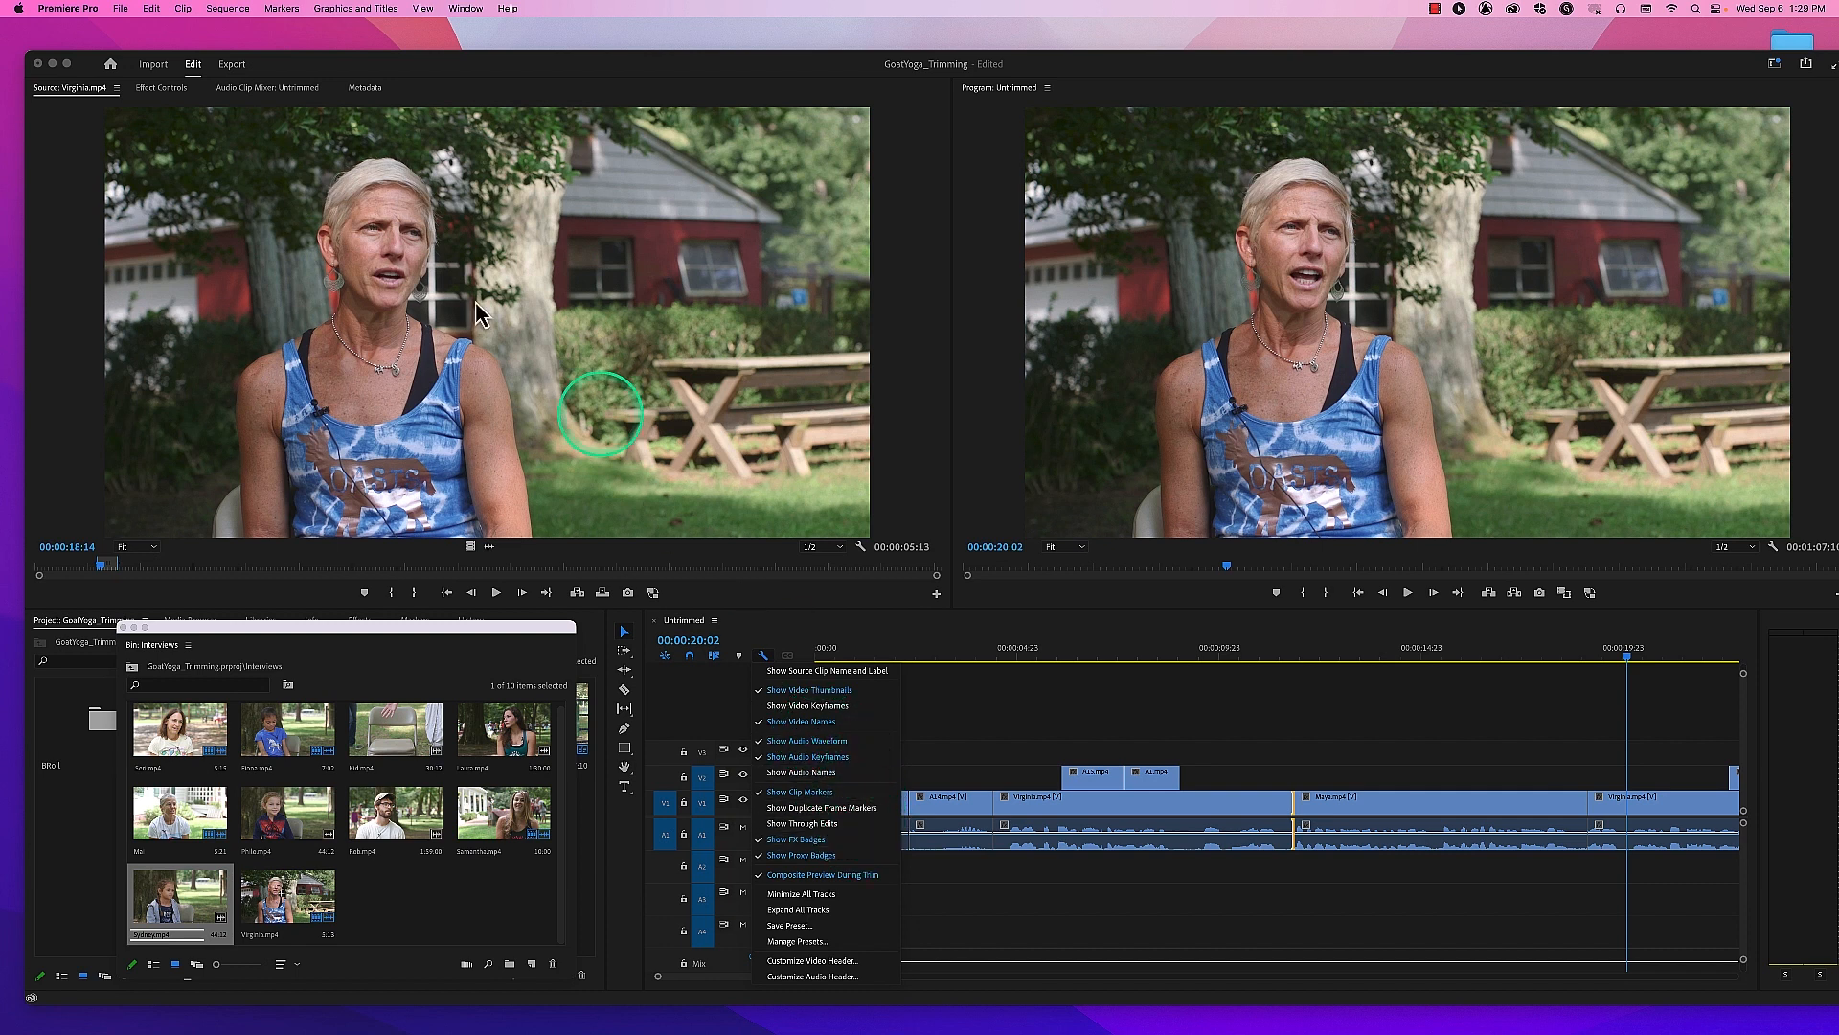
left_click(239, 11)
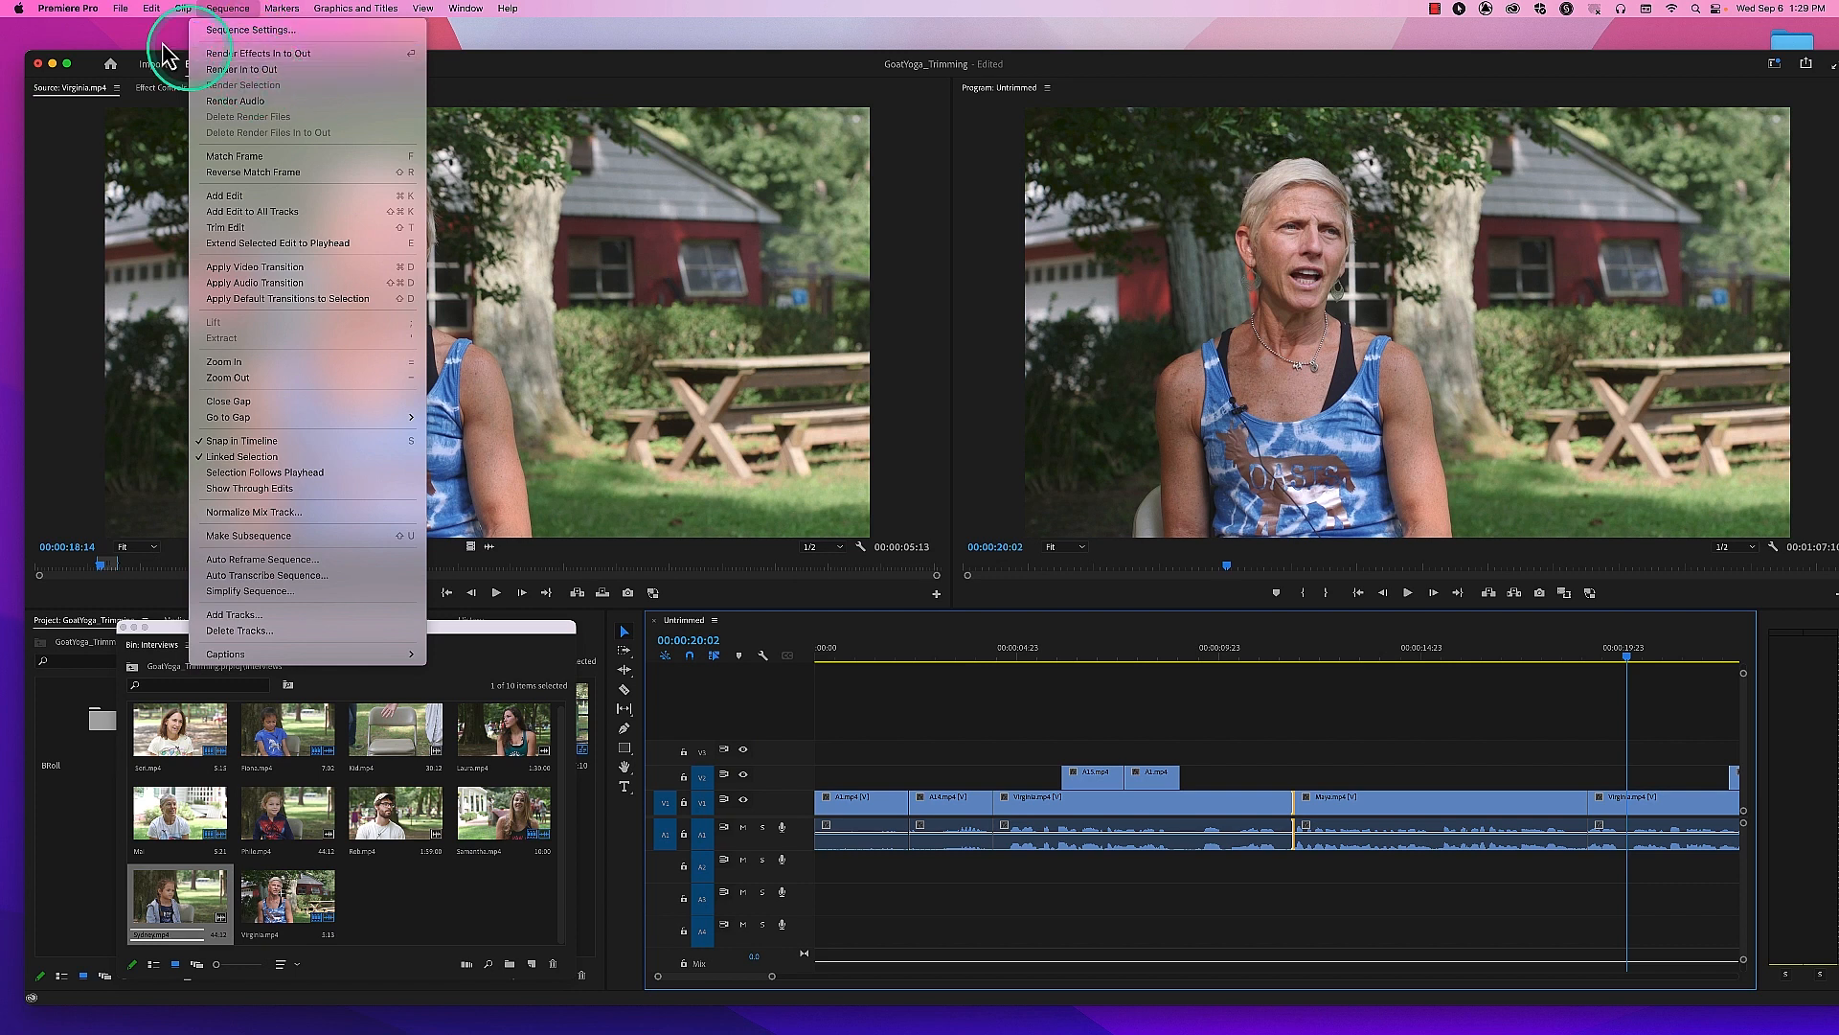
left_click(52, 9)
mouse_move(107, 56)
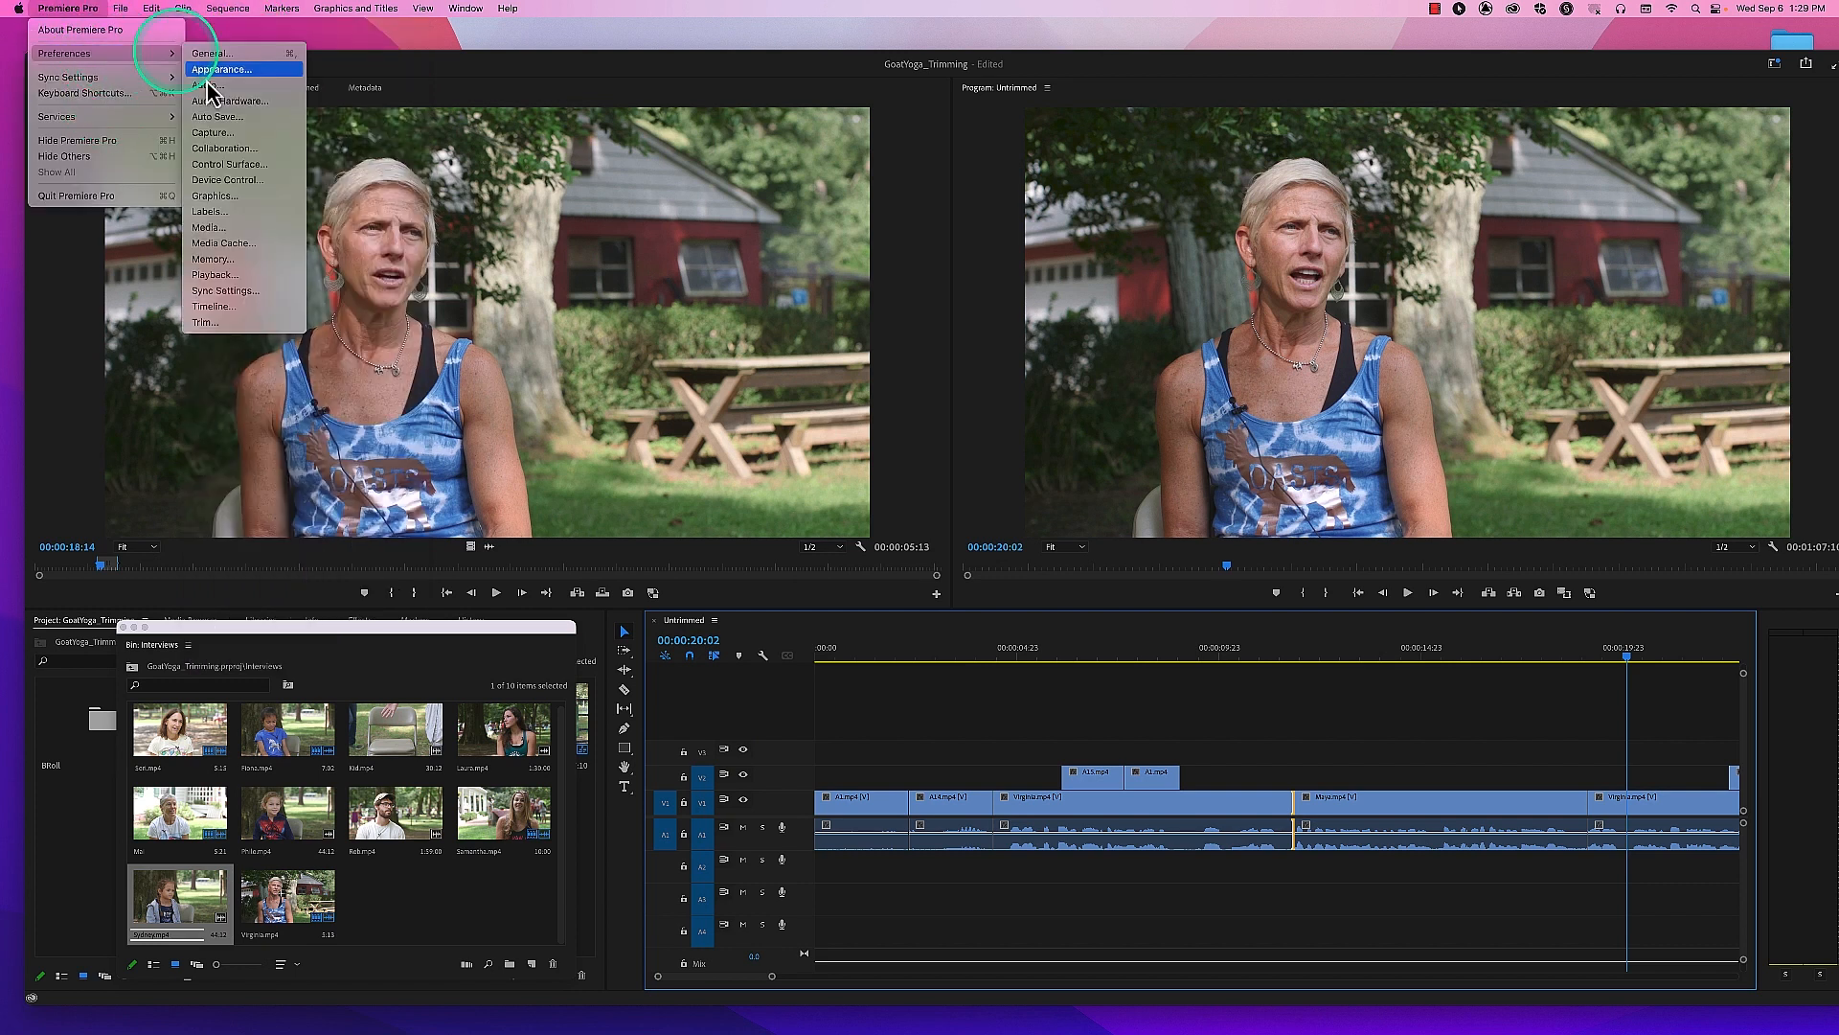
left_click(259, 312)
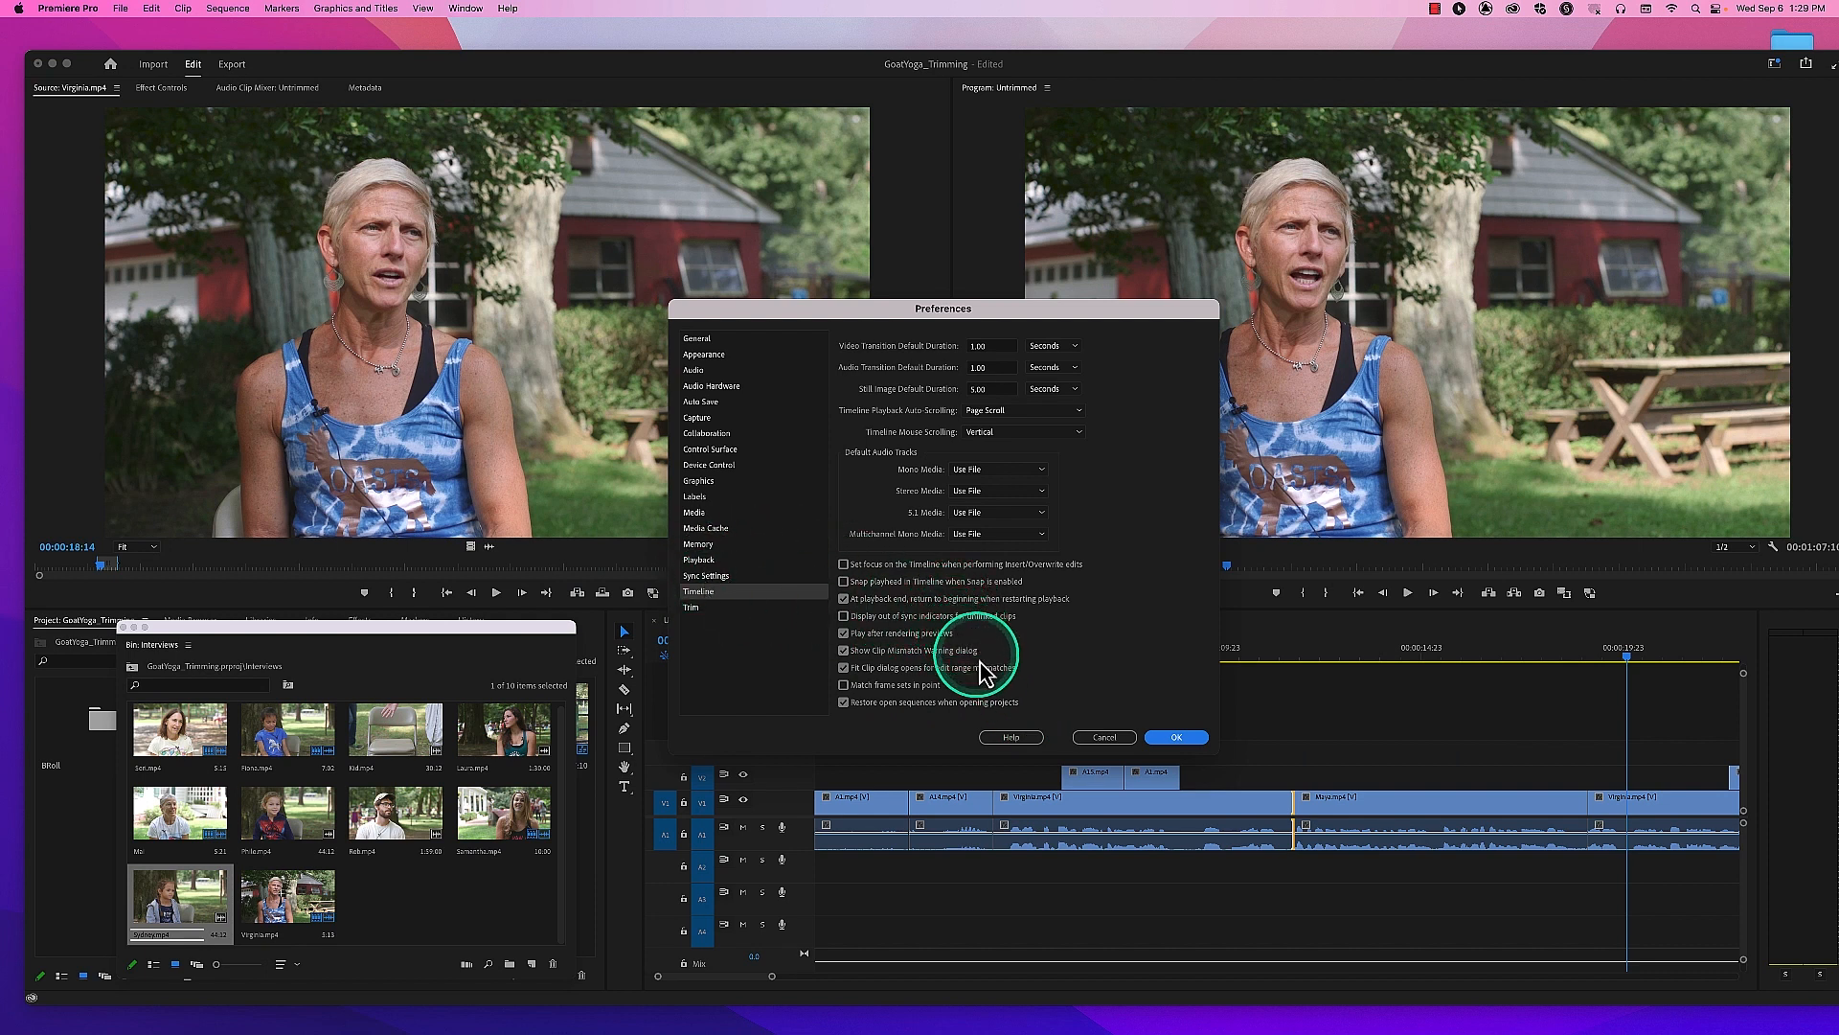
left_click(1103, 738)
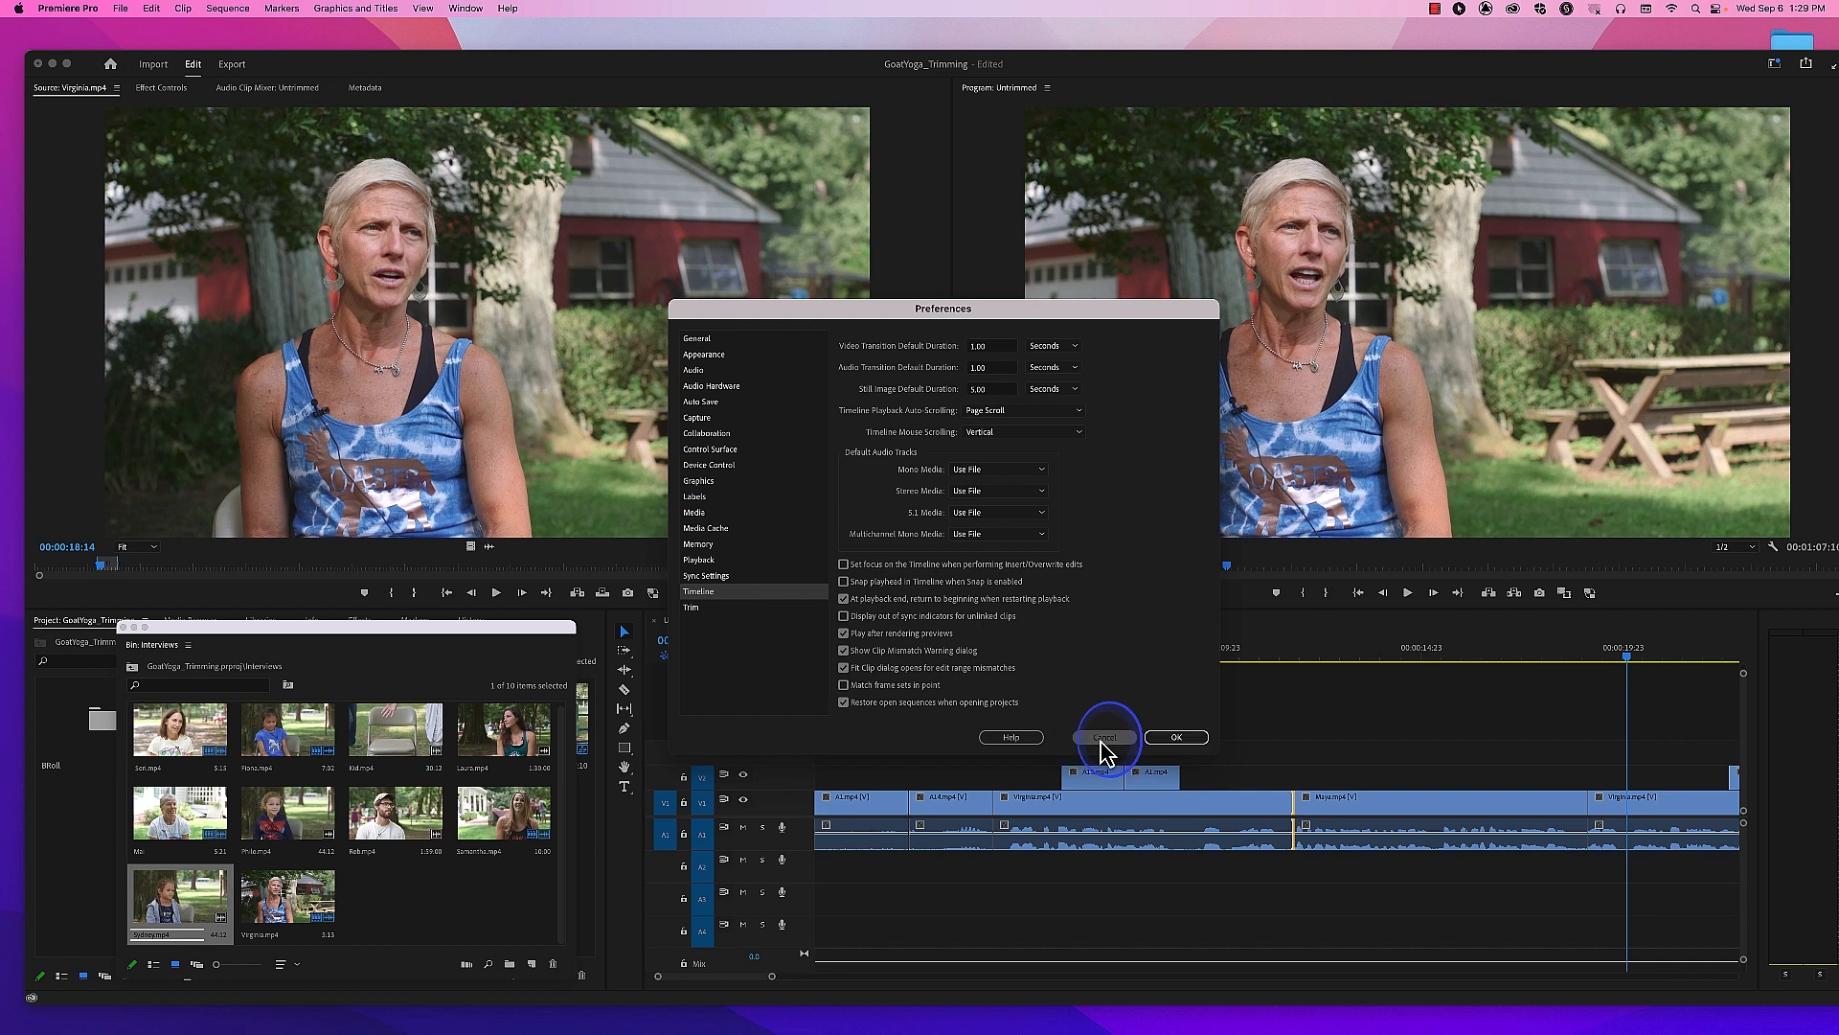
left_click(228, 12)
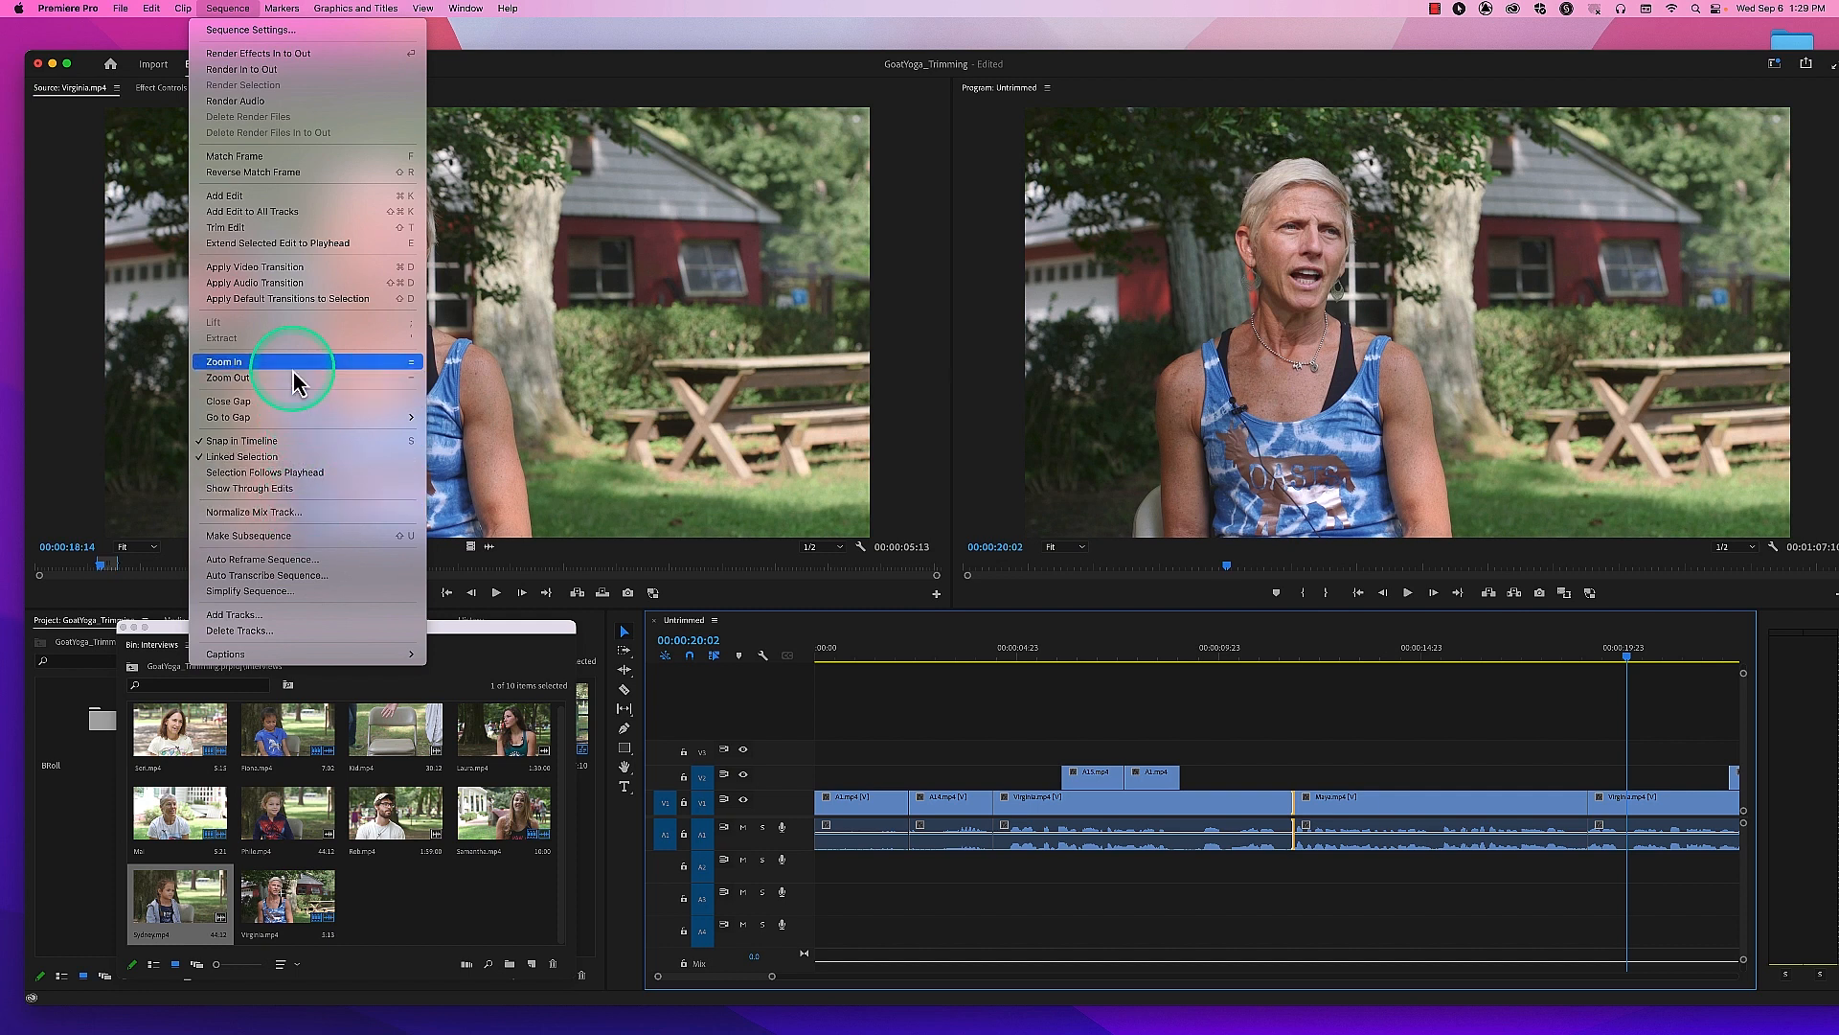
Step: Turn on Show Duplicate Frame Markers in the timeline display settings
left_click(762, 655)
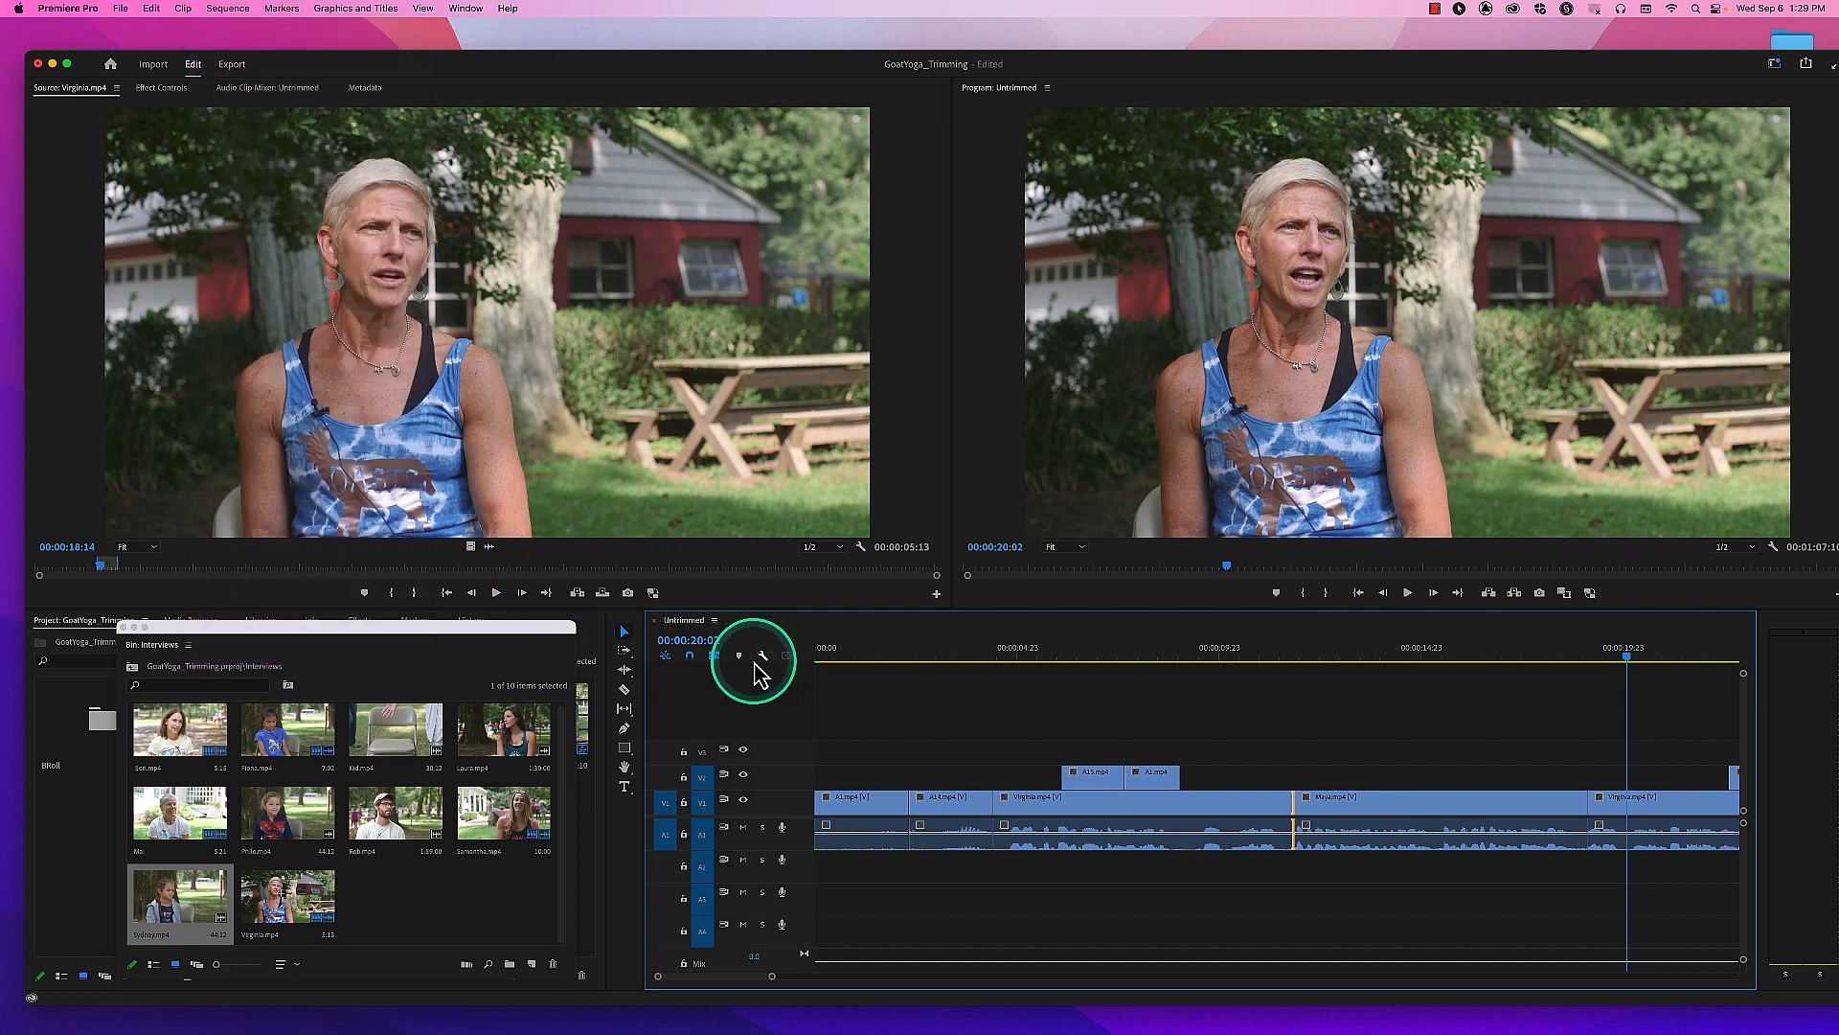
left_click(763, 655)
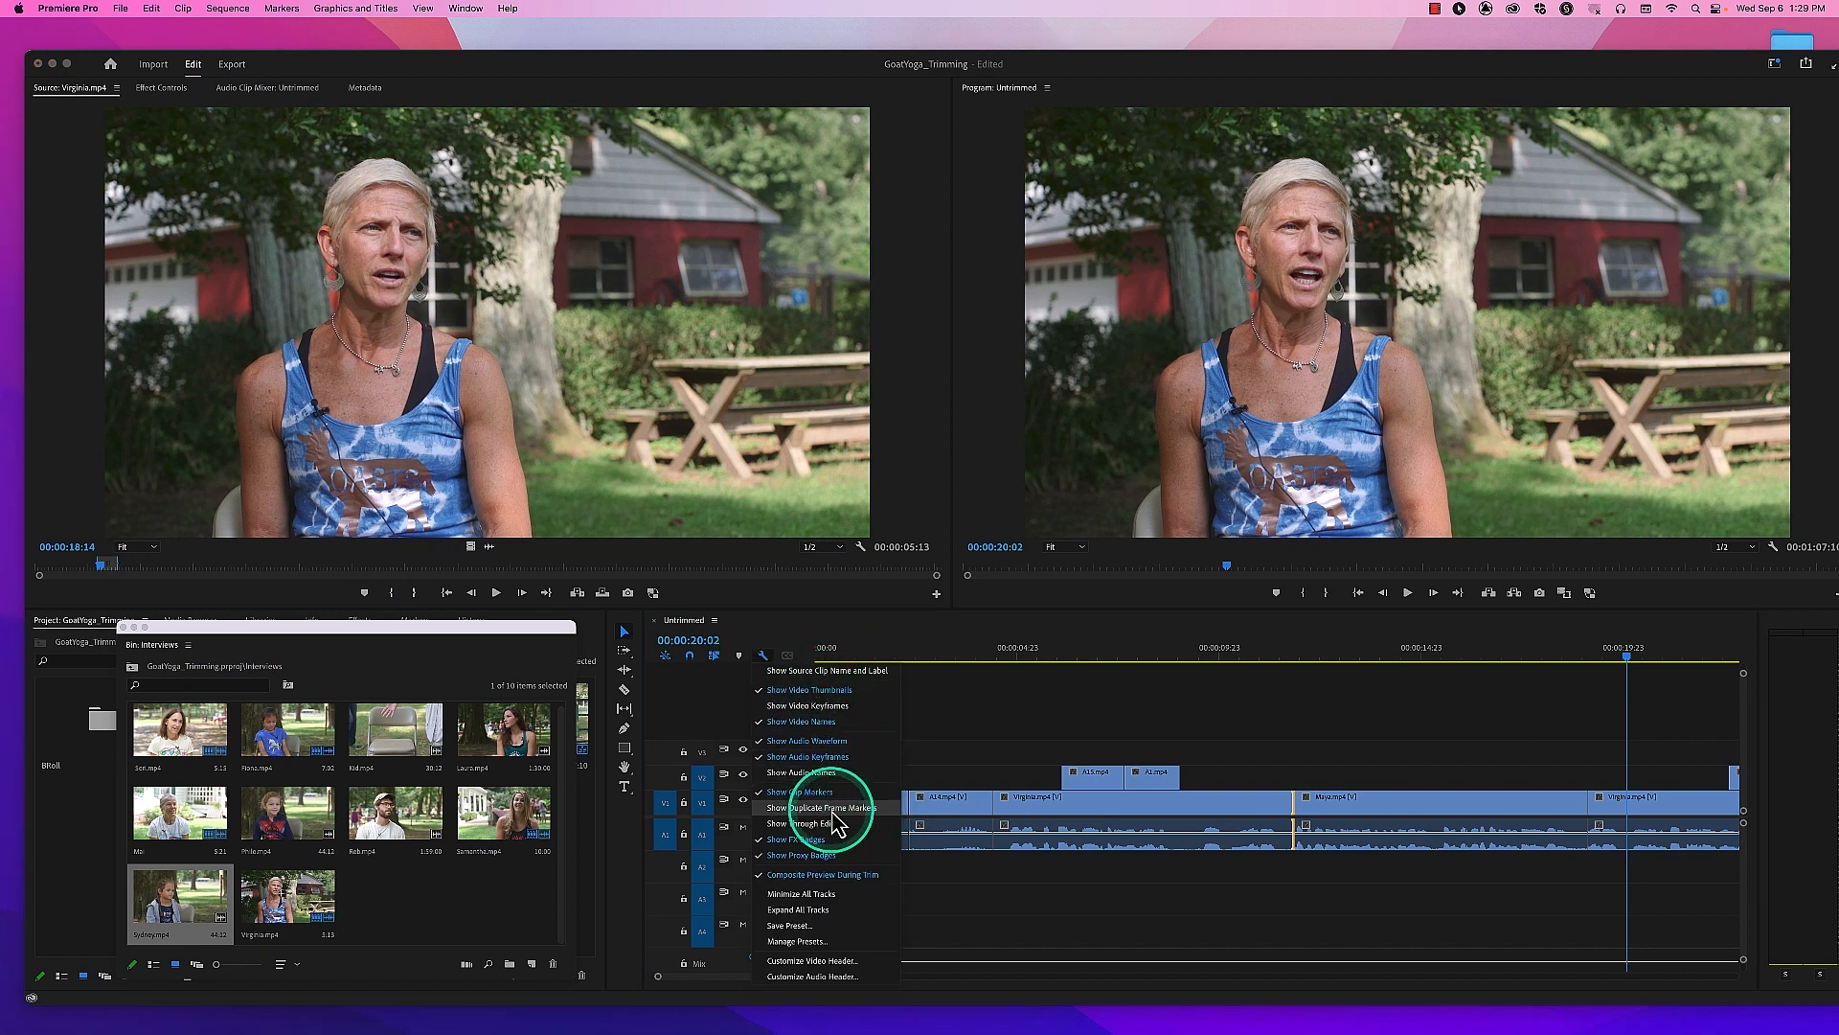
left_click(794, 816)
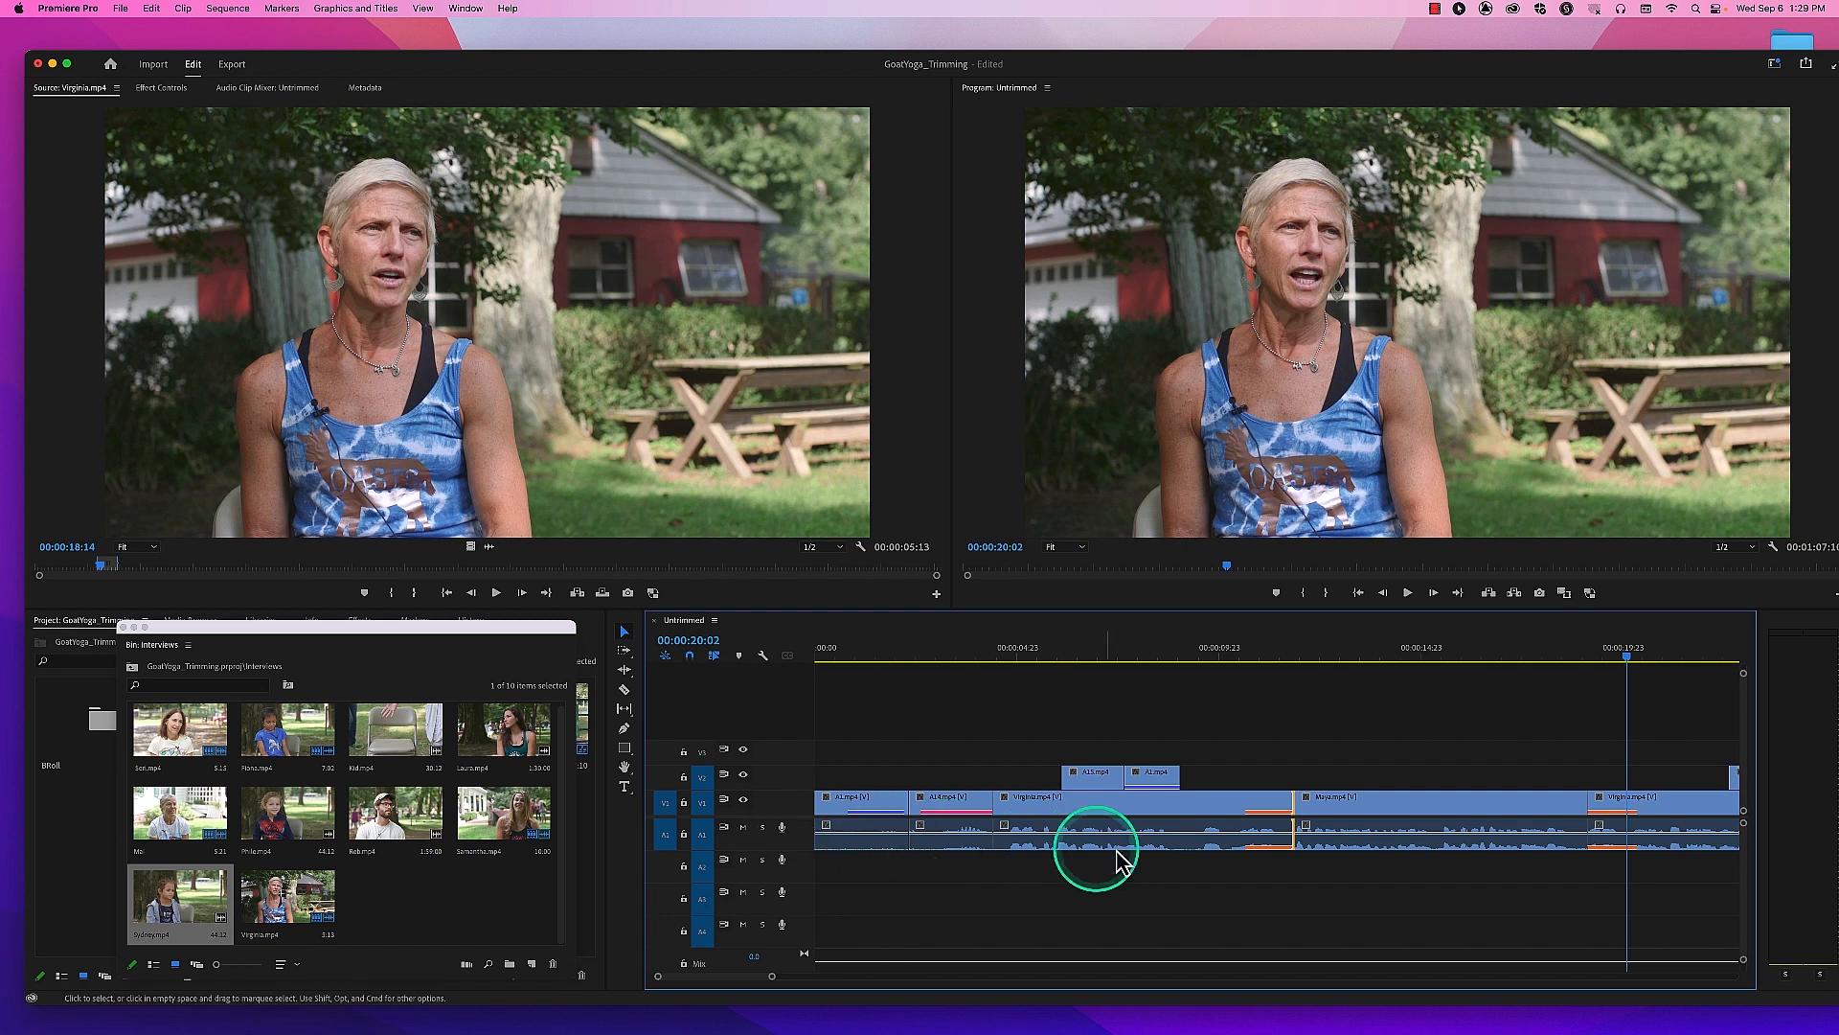
Step: Scrub the sequence to 00:00:08:11 to examine the clips with duplicate frame markers, and turn Show Duplicate Frame Markers off
left_click(760, 656)
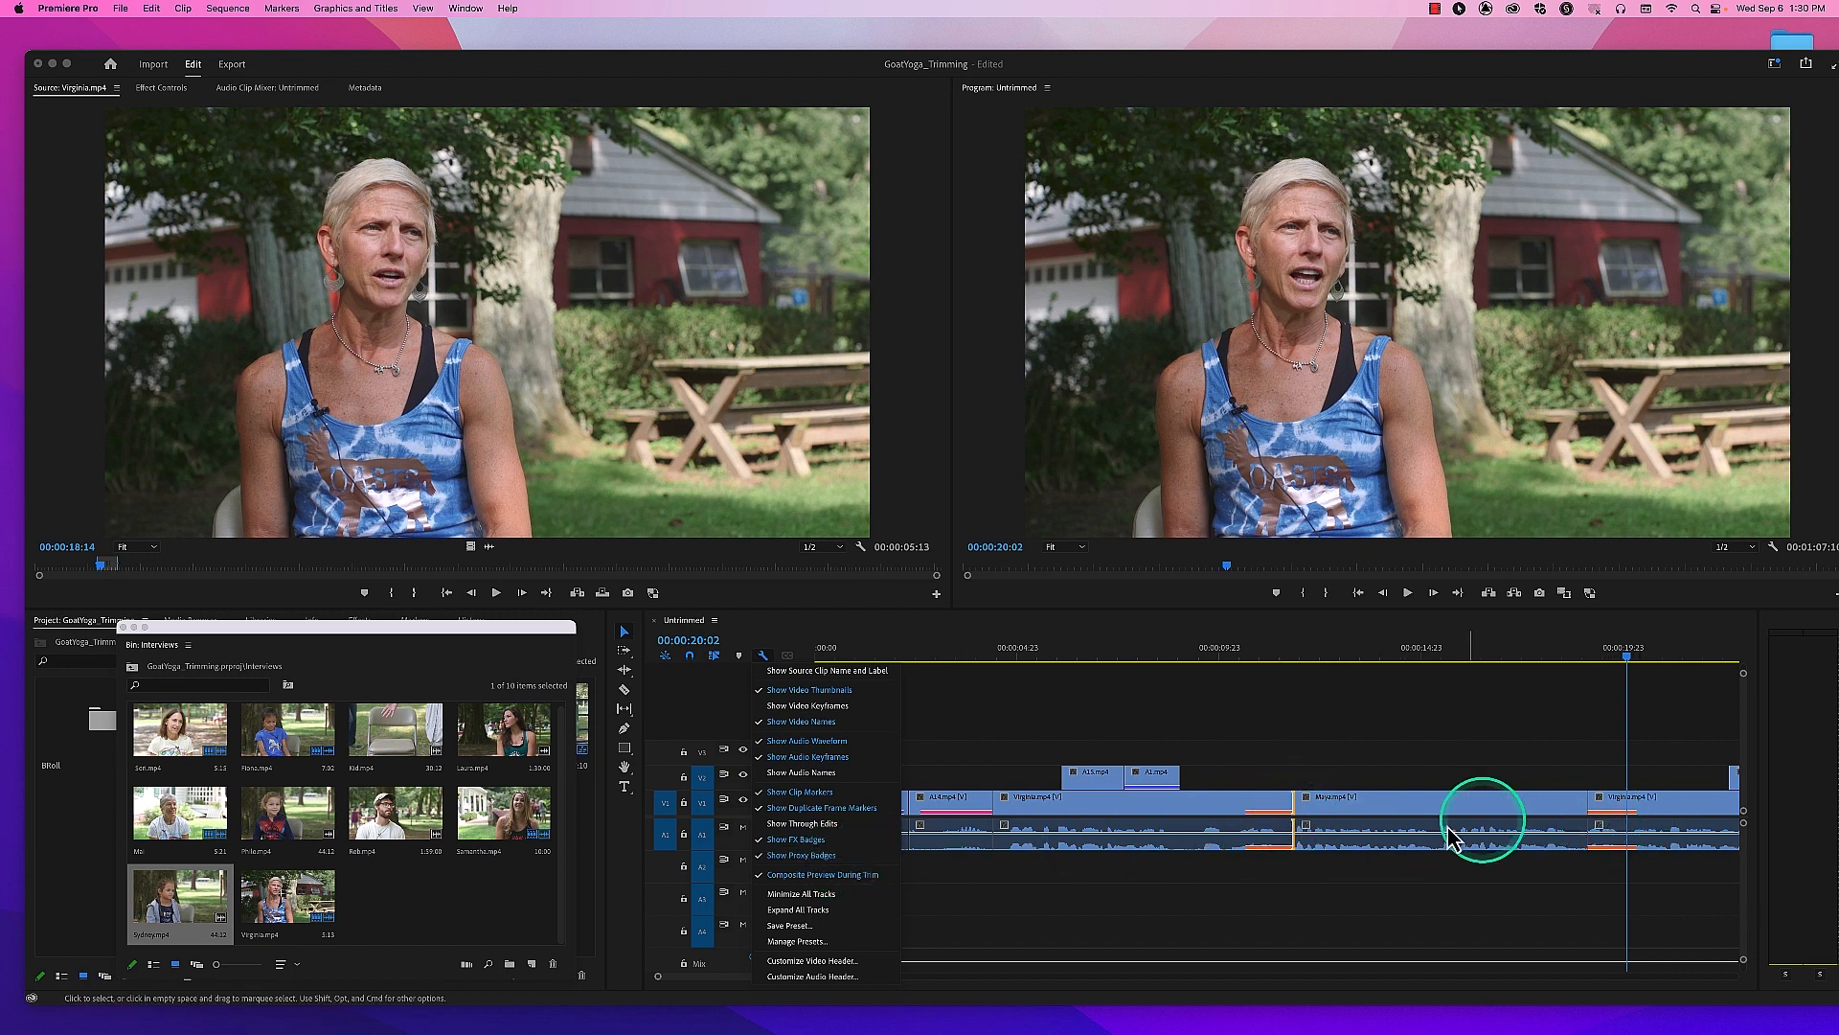
mouse_move(1283, 838)
left_mouse_down()
mouse_move(1231, 865)
mouse_move(1272, 852)
left_mouse_up()
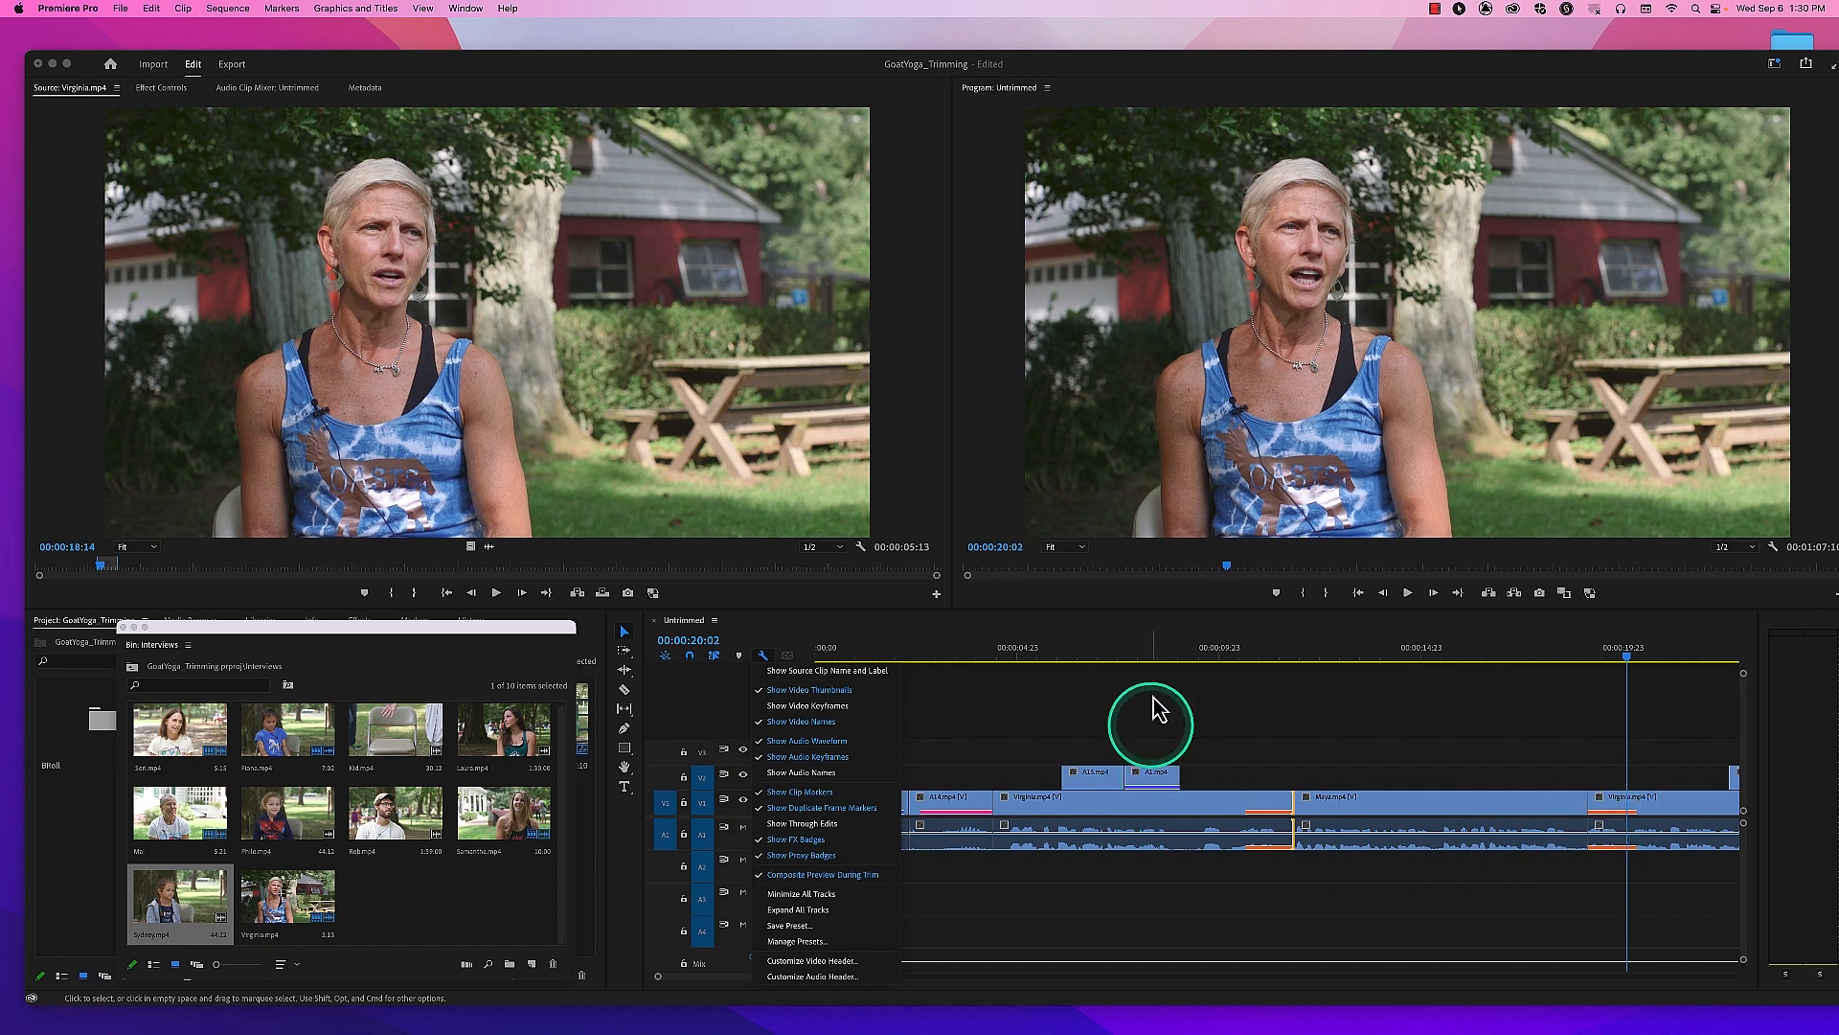
left_click(1148, 654)
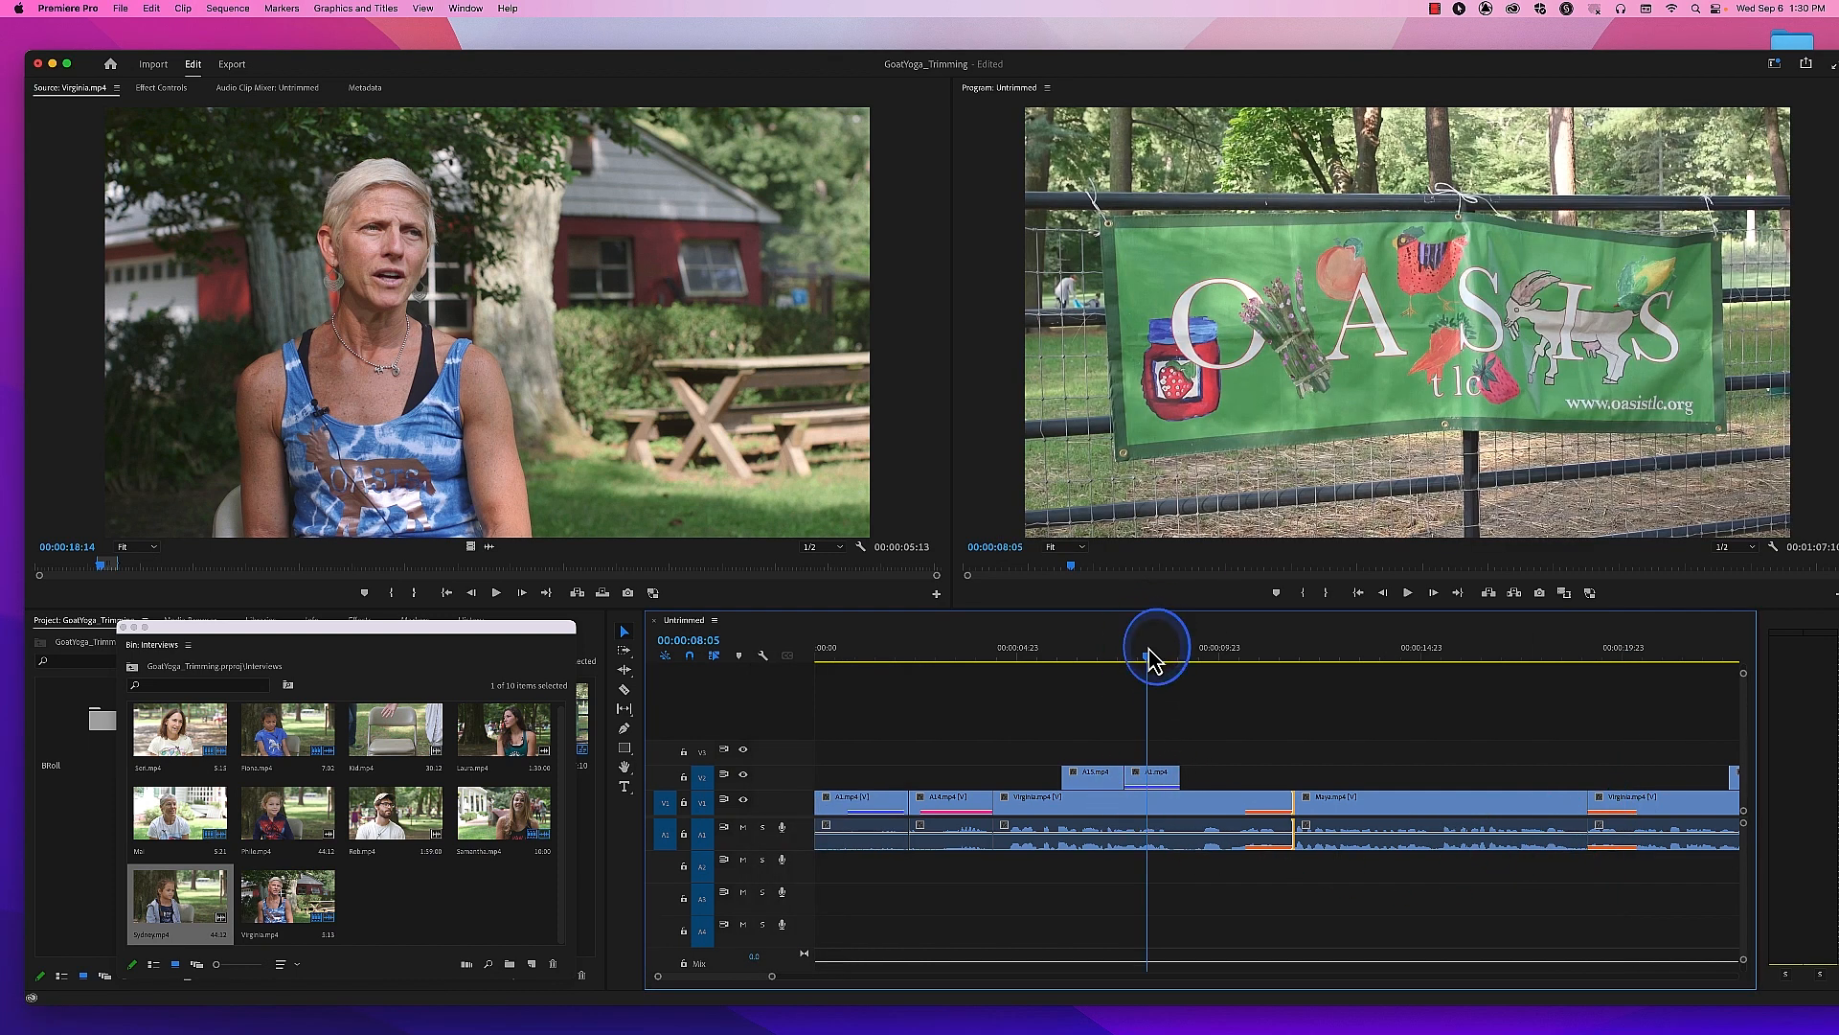
left_click(876, 657)
left_click_drag(875, 658, 1158, 656)
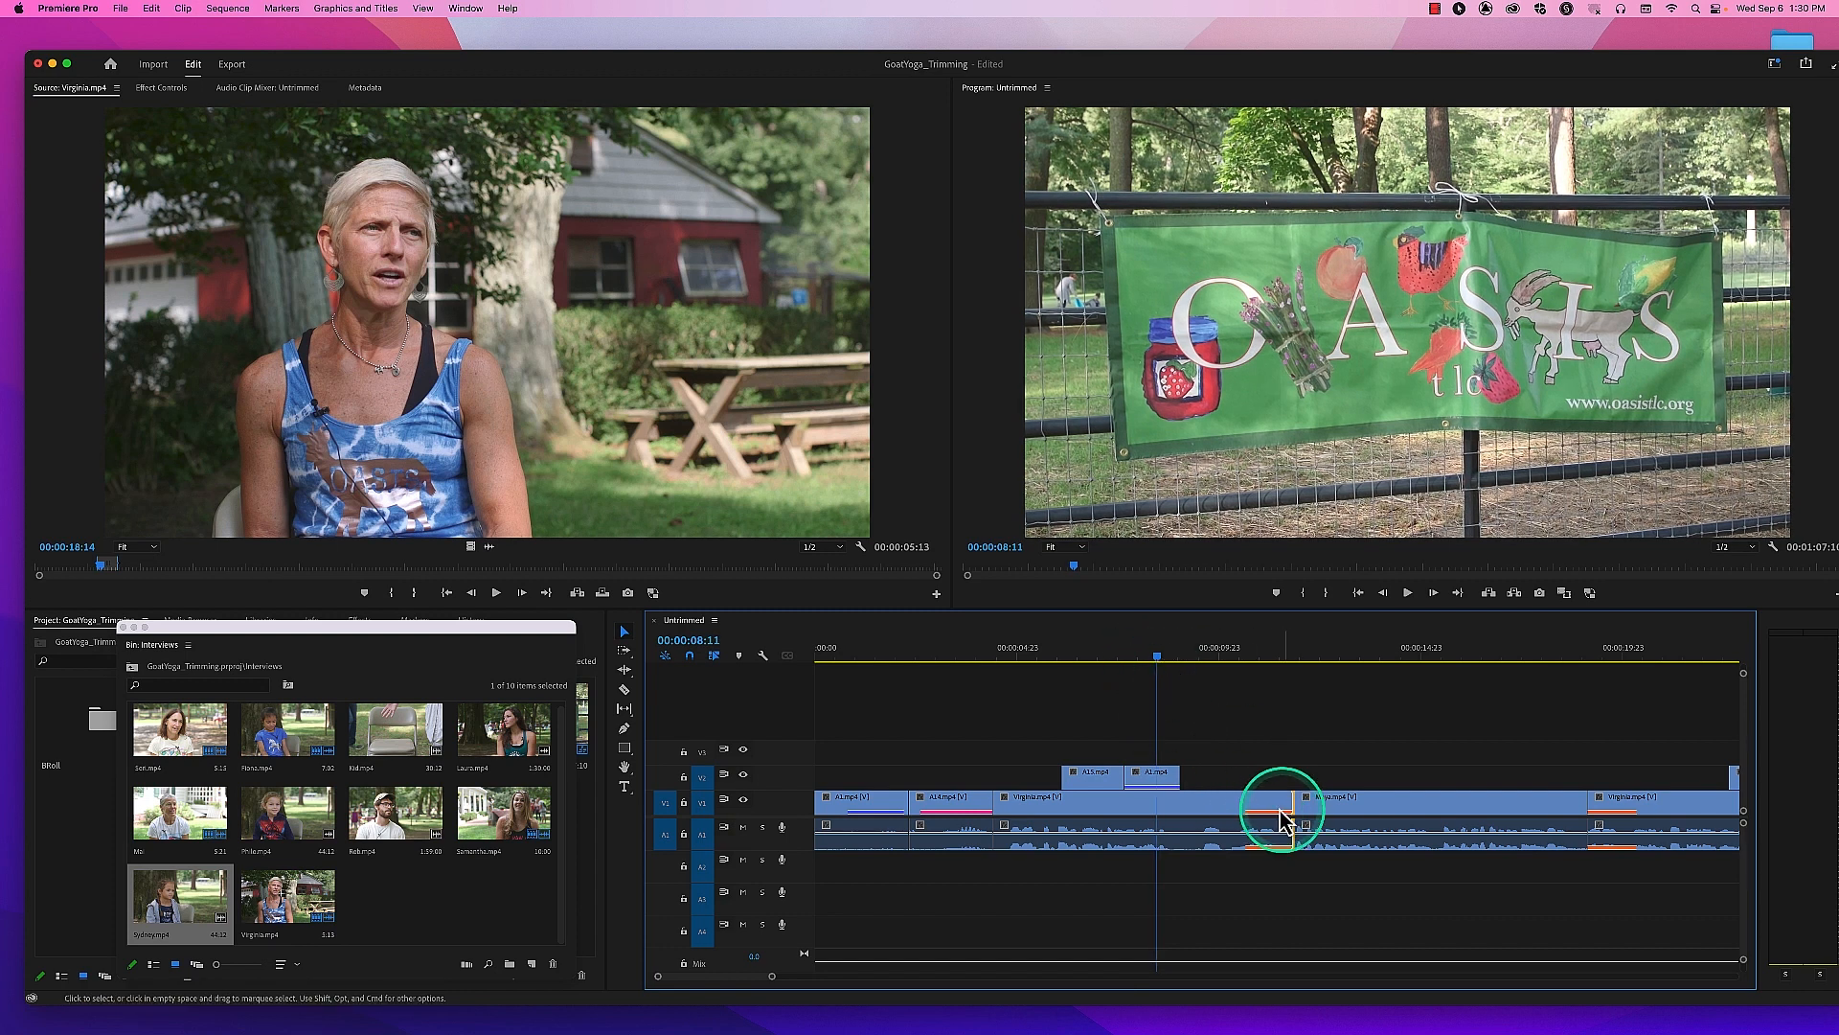
left_click(763, 657)
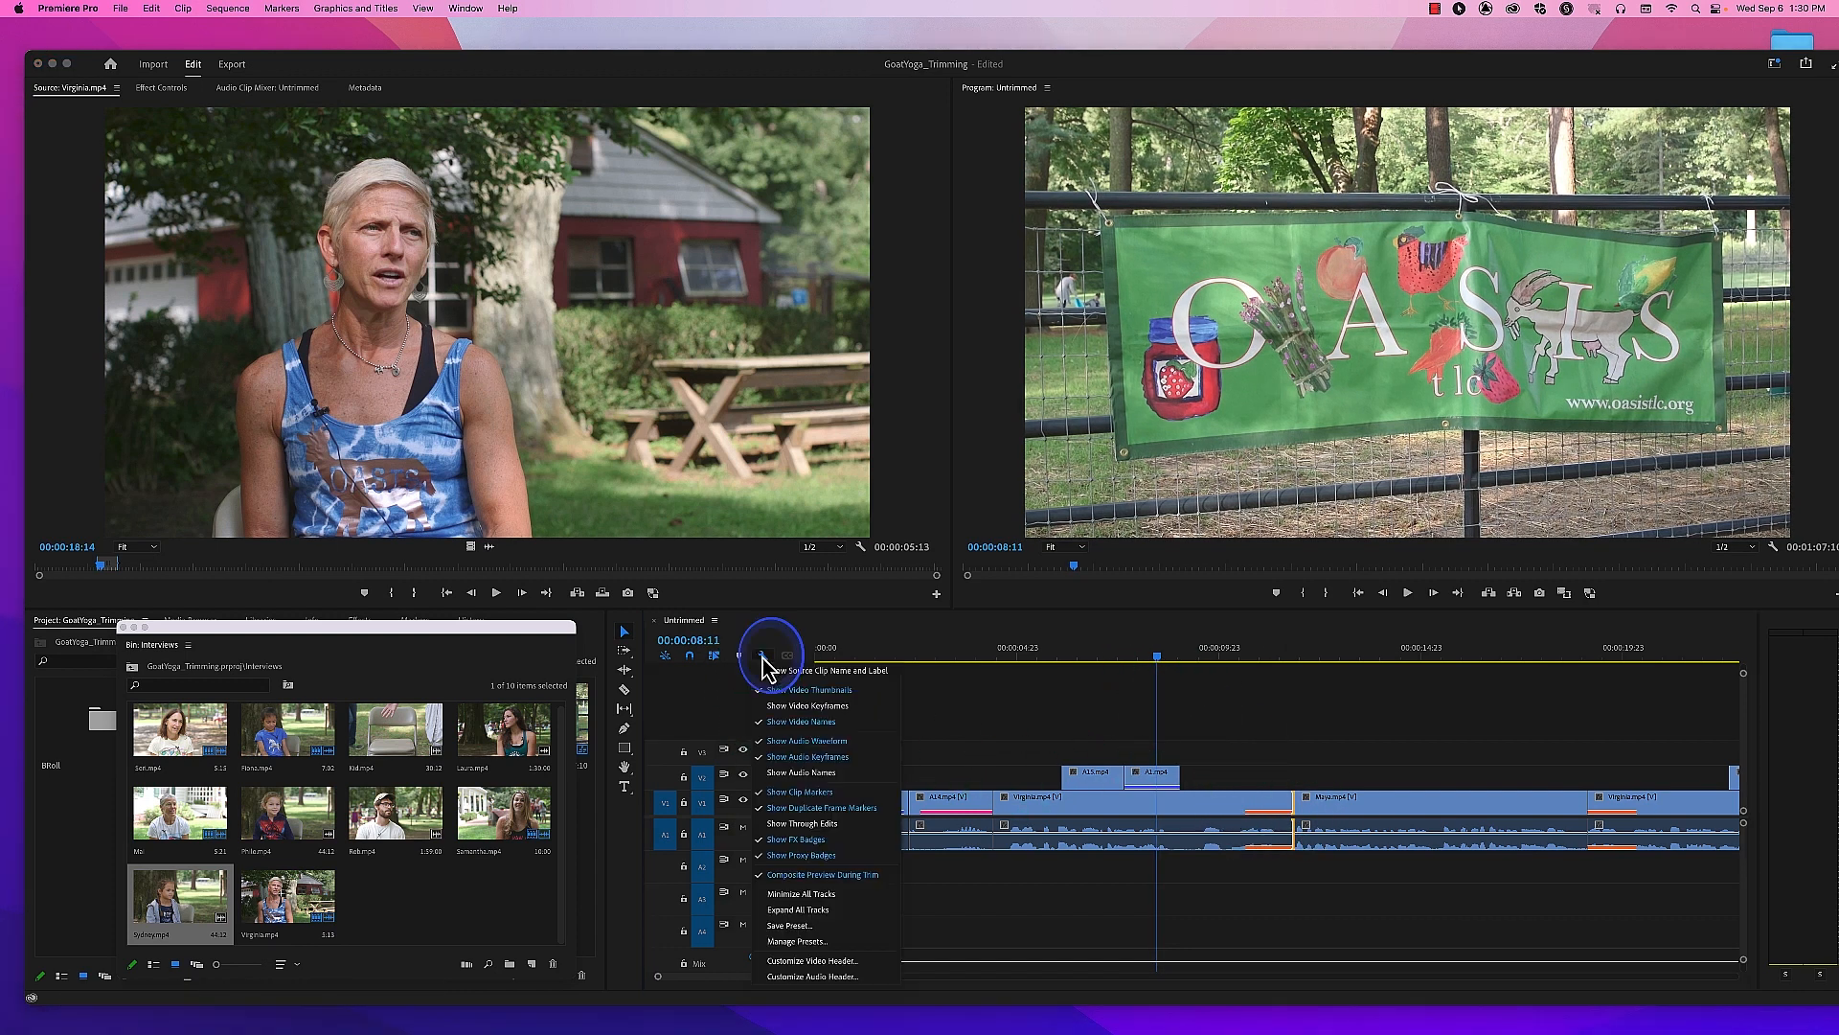
left_click(851, 809)
Step: Ripple-trim about 2.5 seconds off the end of the first Virginia.mp4 and play its cut into Maya.mp4 twice
left_click(1282, 656)
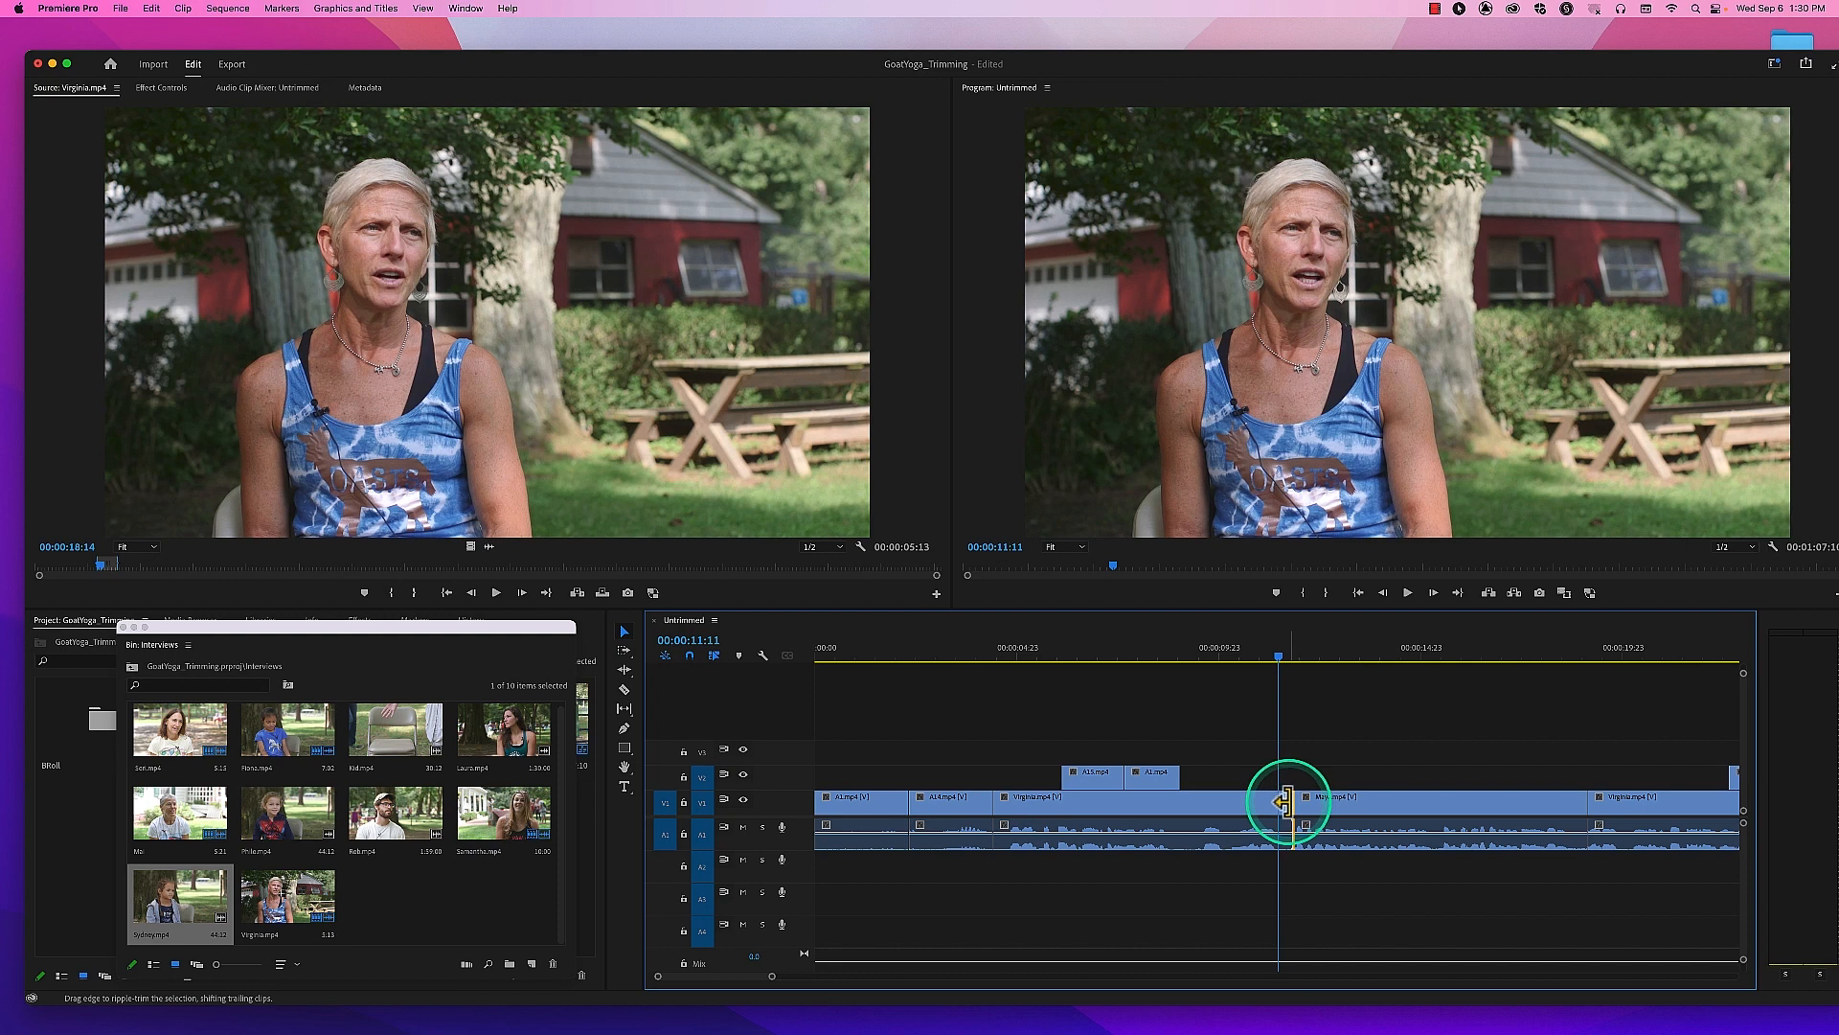
left_click_drag(1283, 801, 1180, 801)
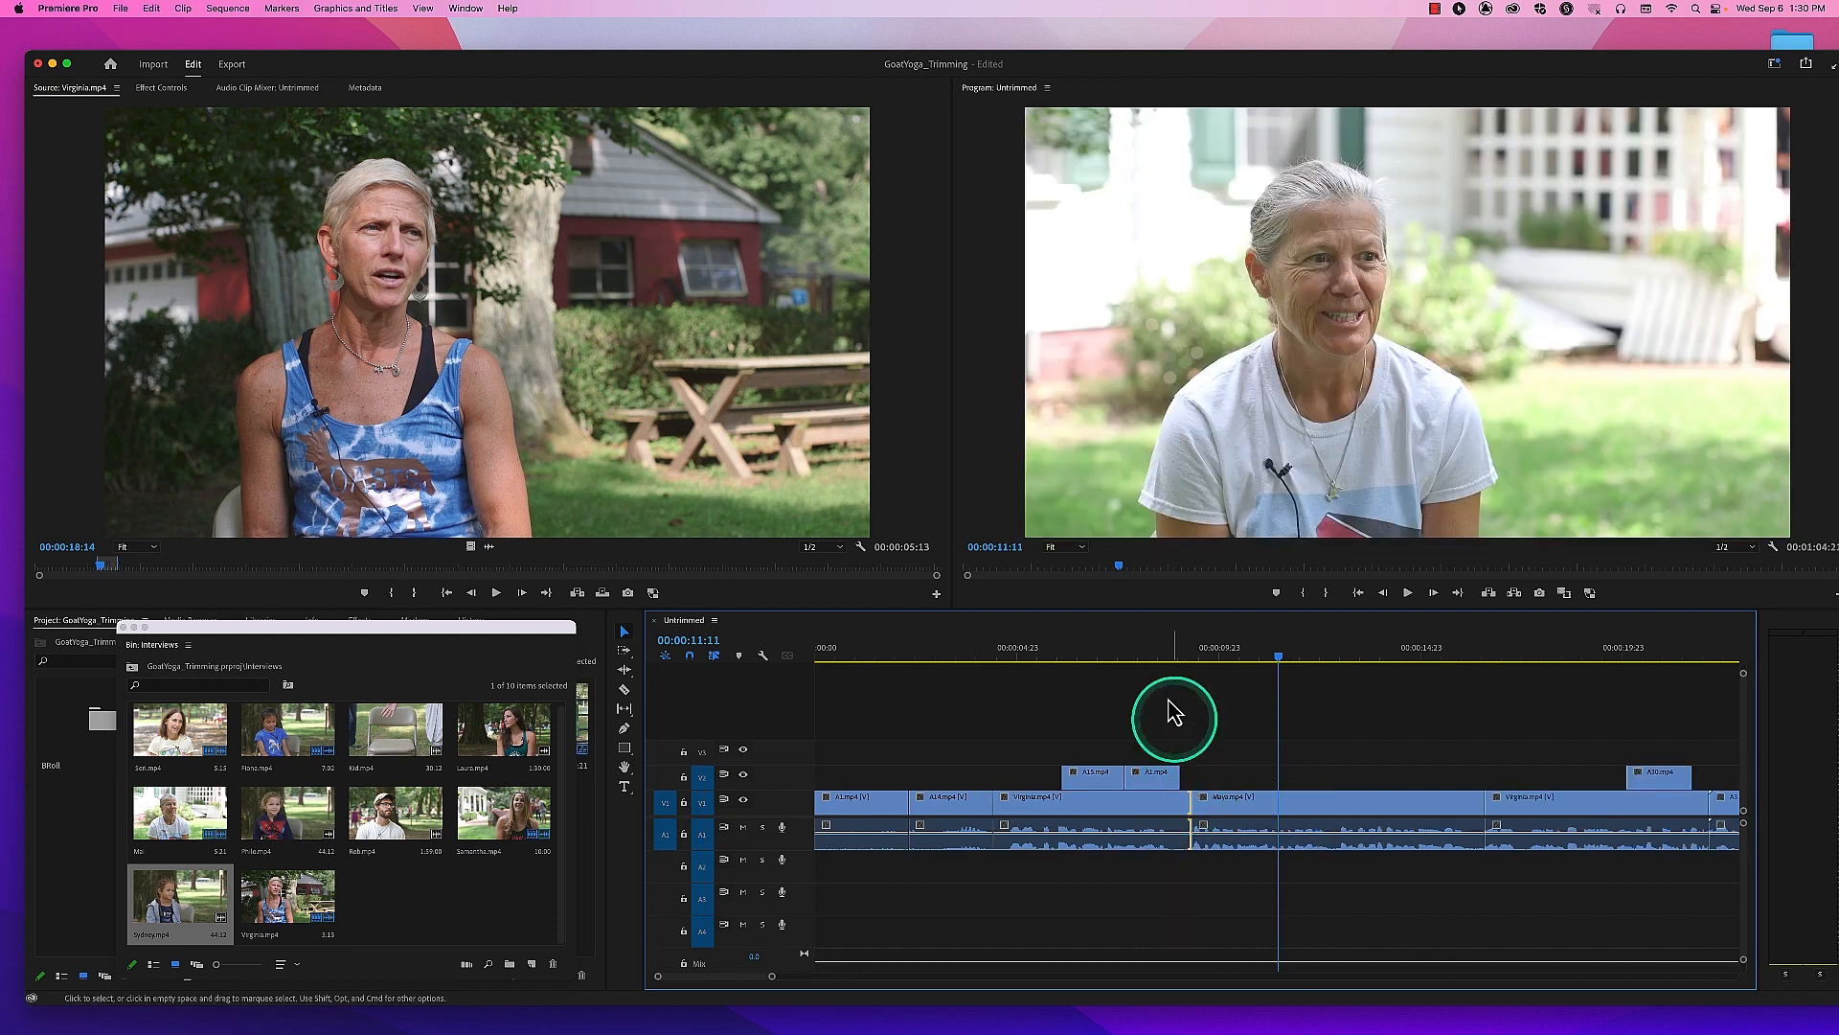
left_click(1061, 656)
key("space")
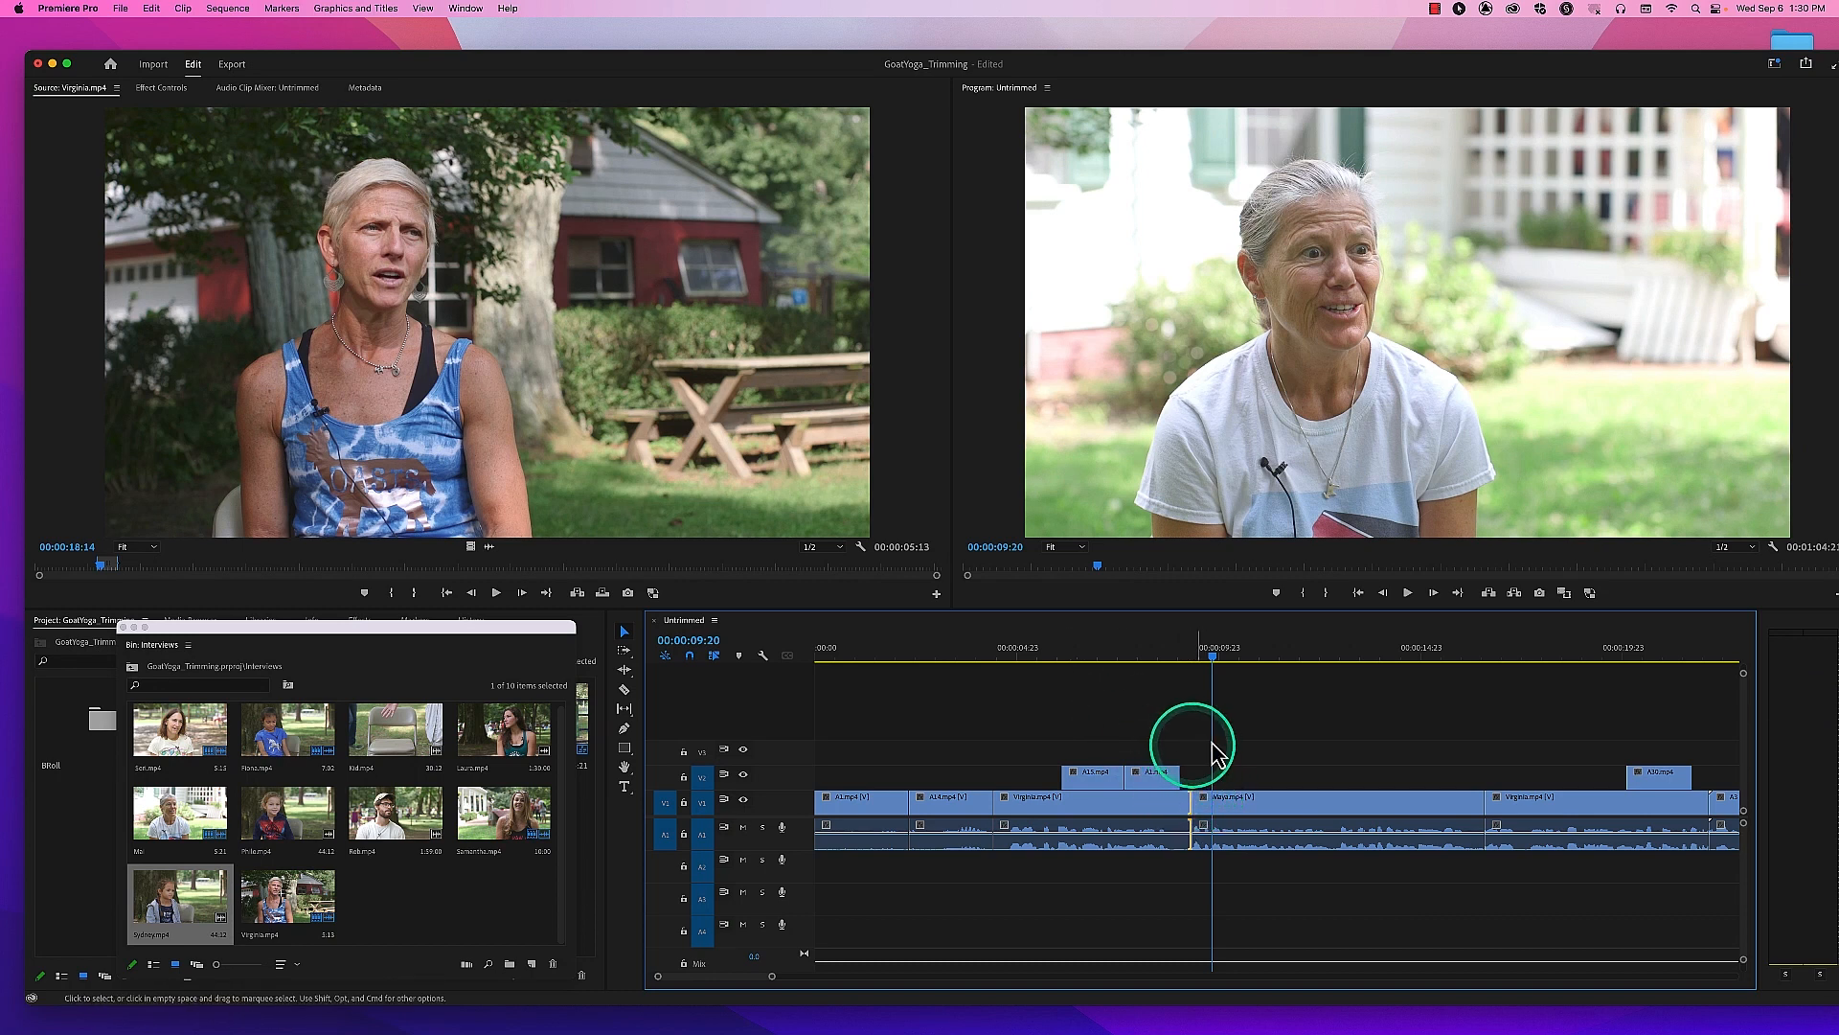
left_click(1152, 656)
mouse_move(1153, 652)
left_mouse_down()
mouse_move(1119, 649)
mouse_move(1156, 652)
left_mouse_up()
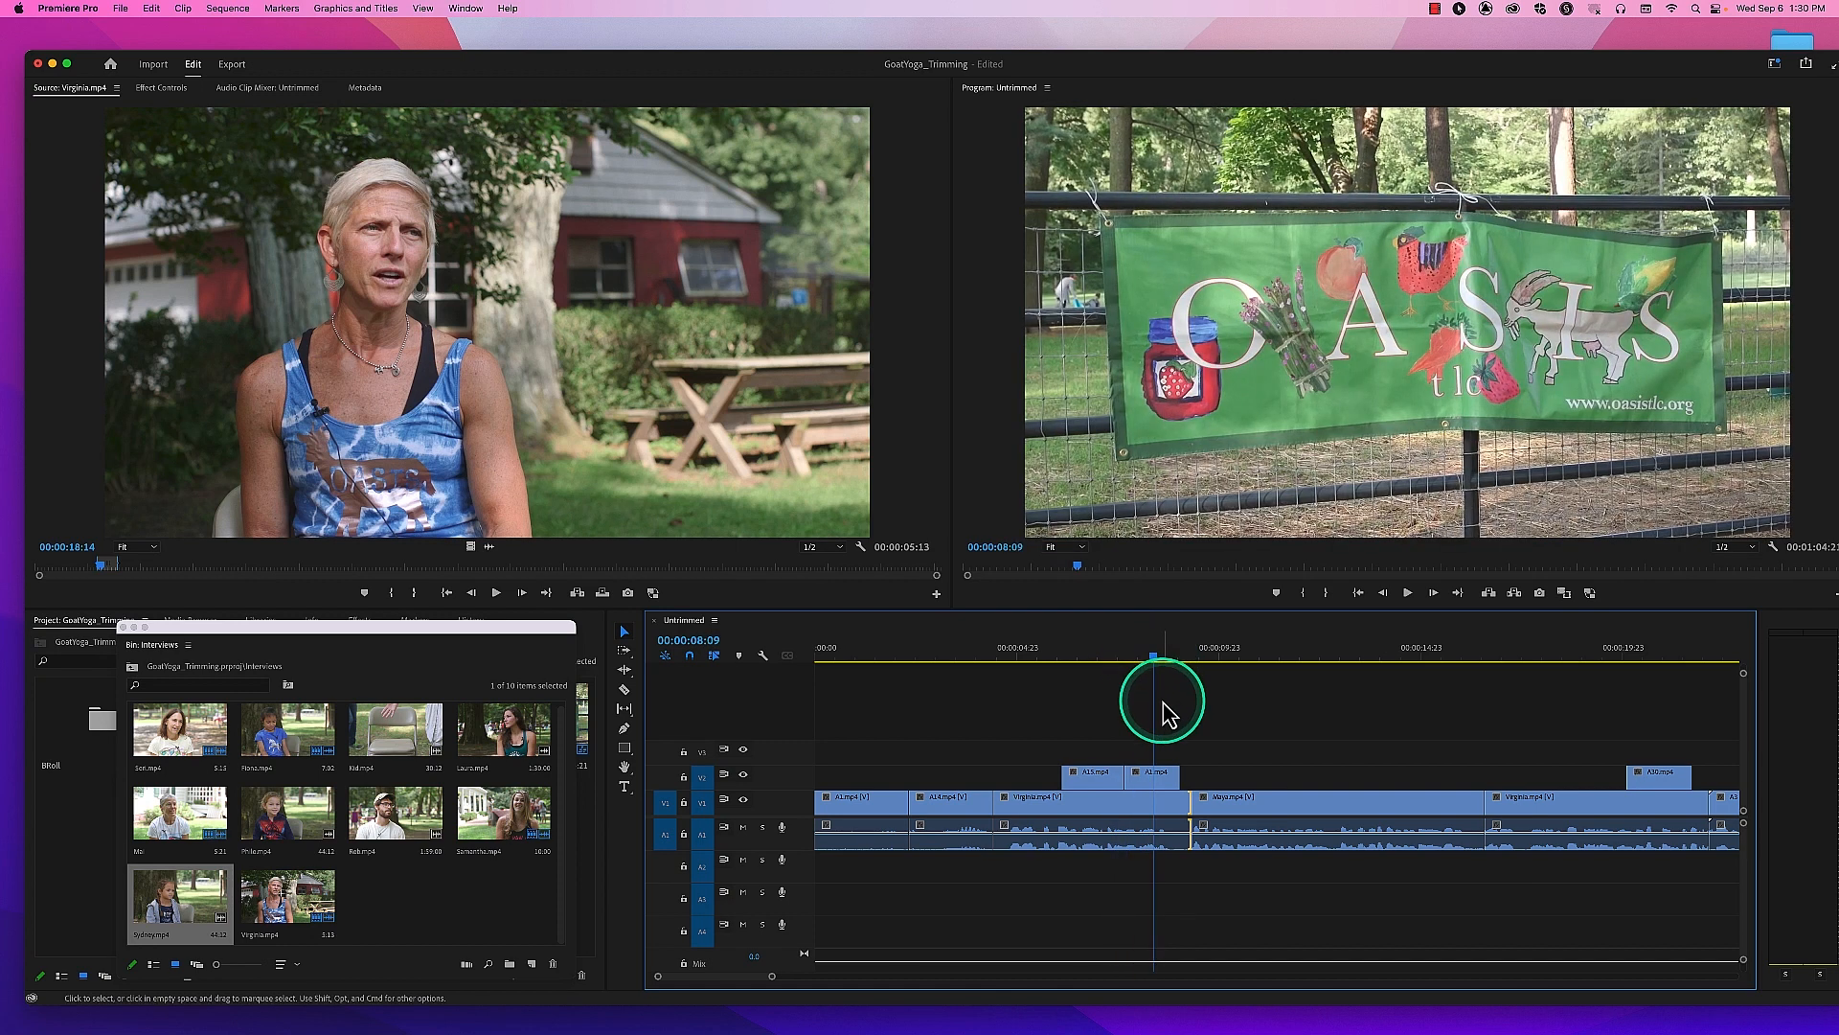
key("space")
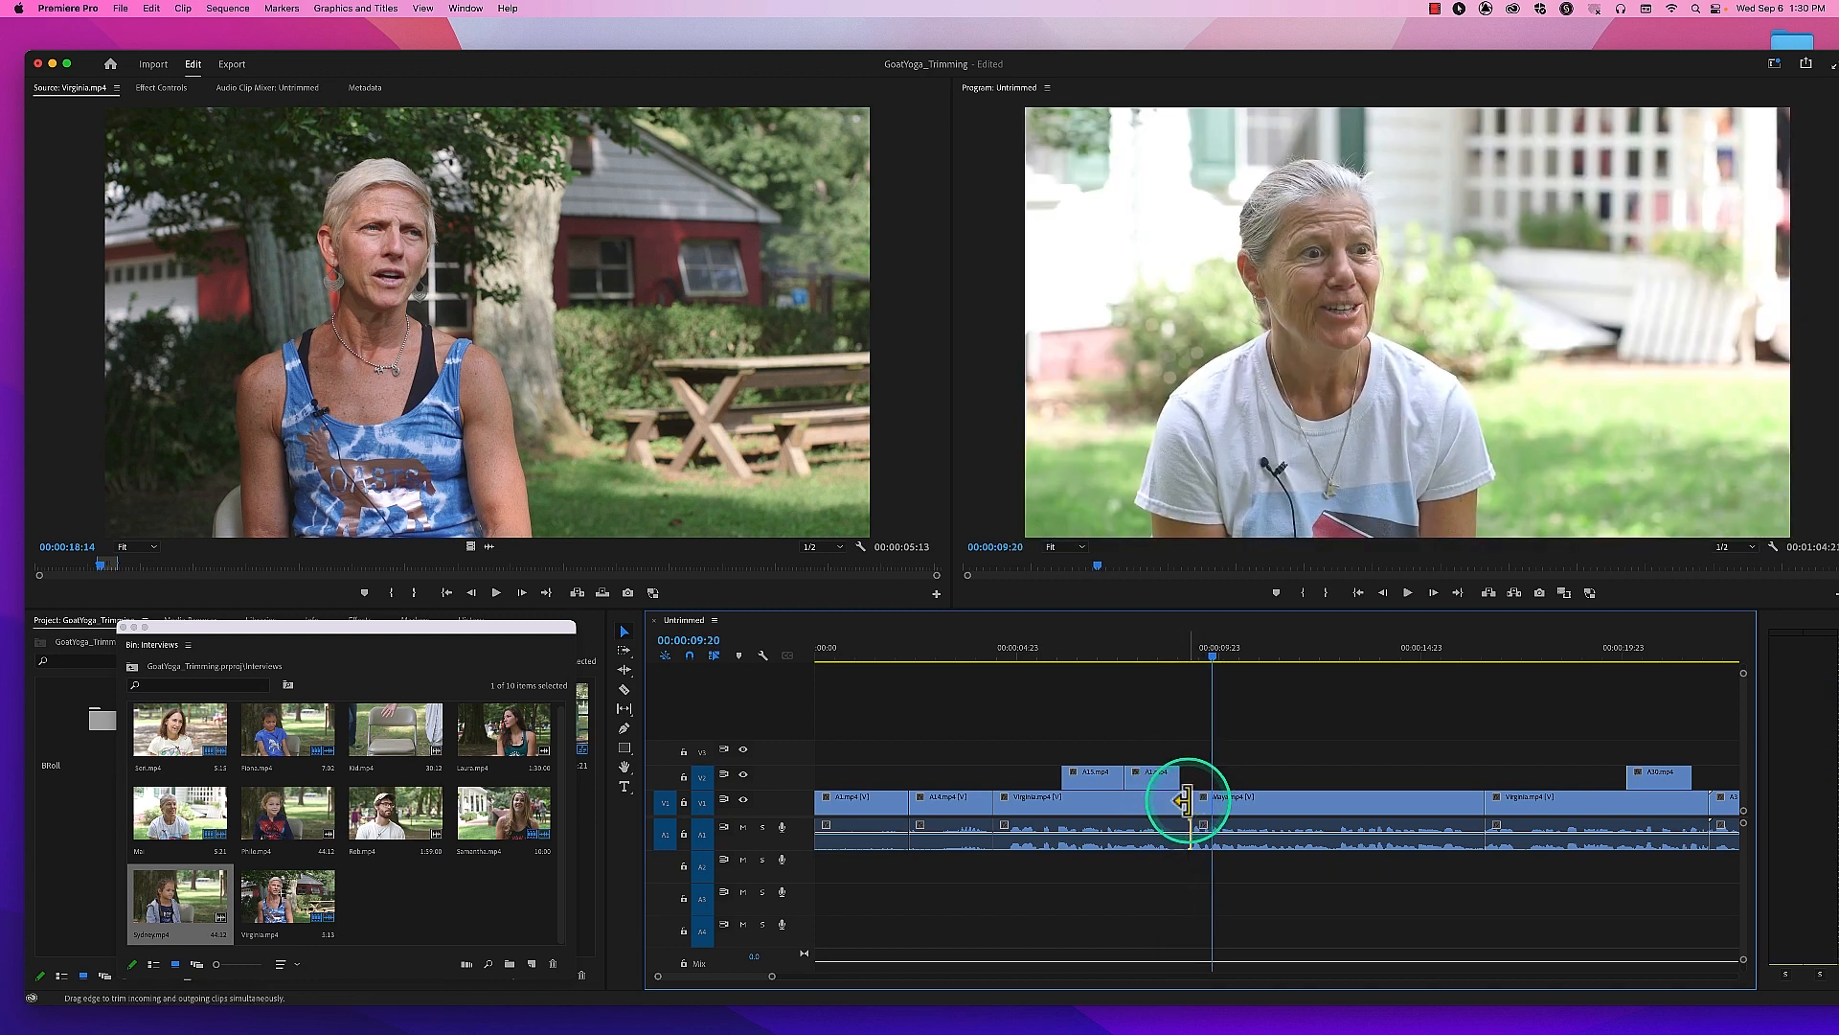
Step: Ripple-trim the end of the first Virginia.mp4 by about 0.3 seconds more and play the cut from about 00:00:07:06
left_click_drag(1187, 800, 1178, 801)
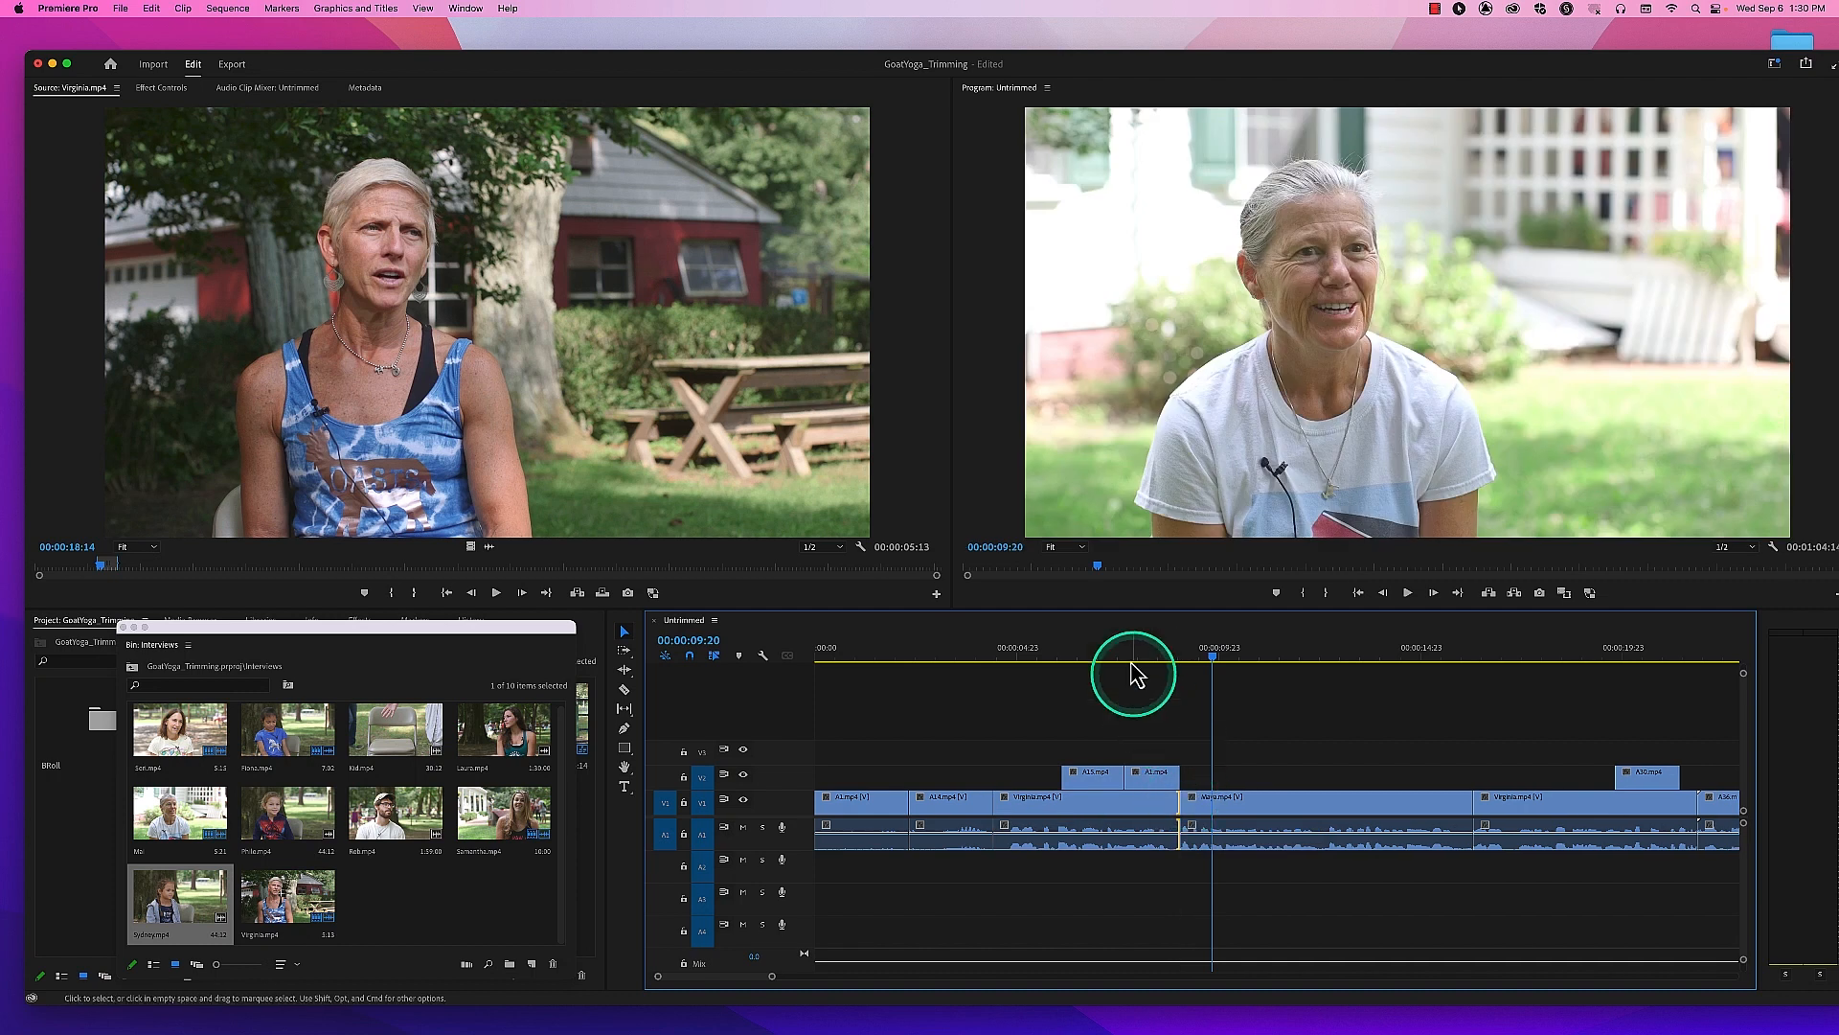
left_click(1108, 657)
key("space")
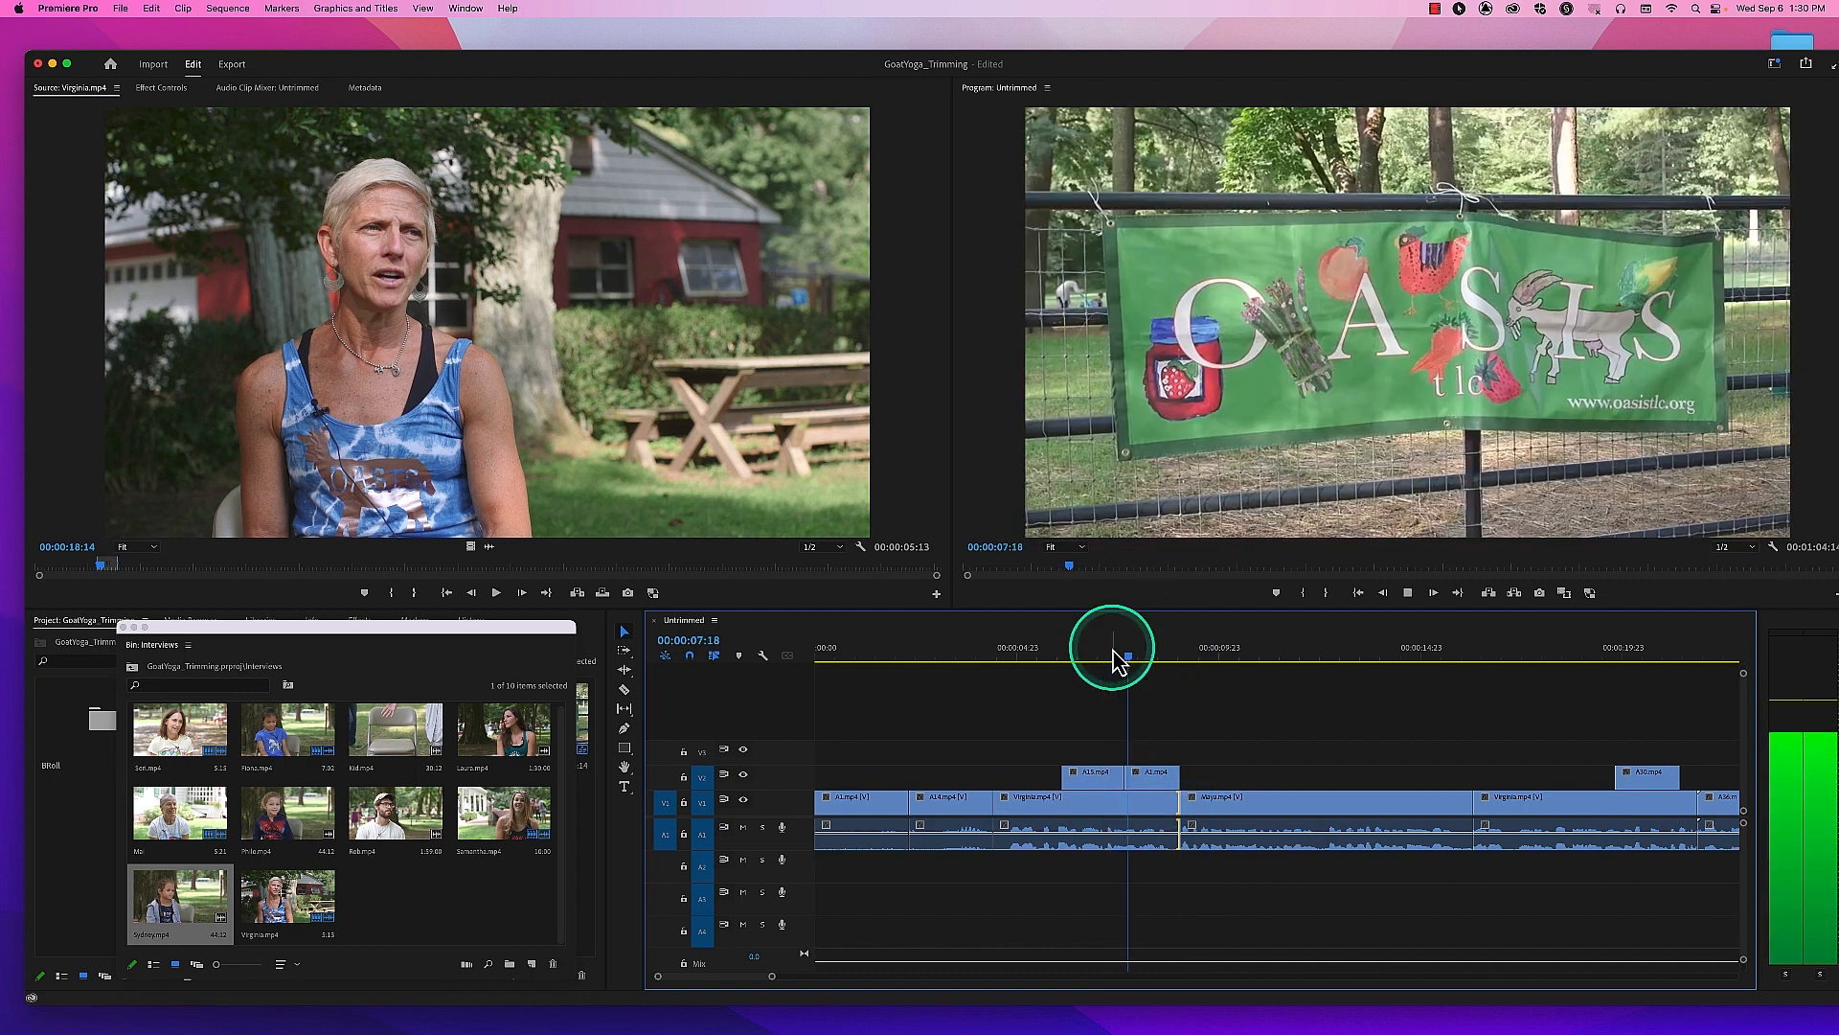
key("space")
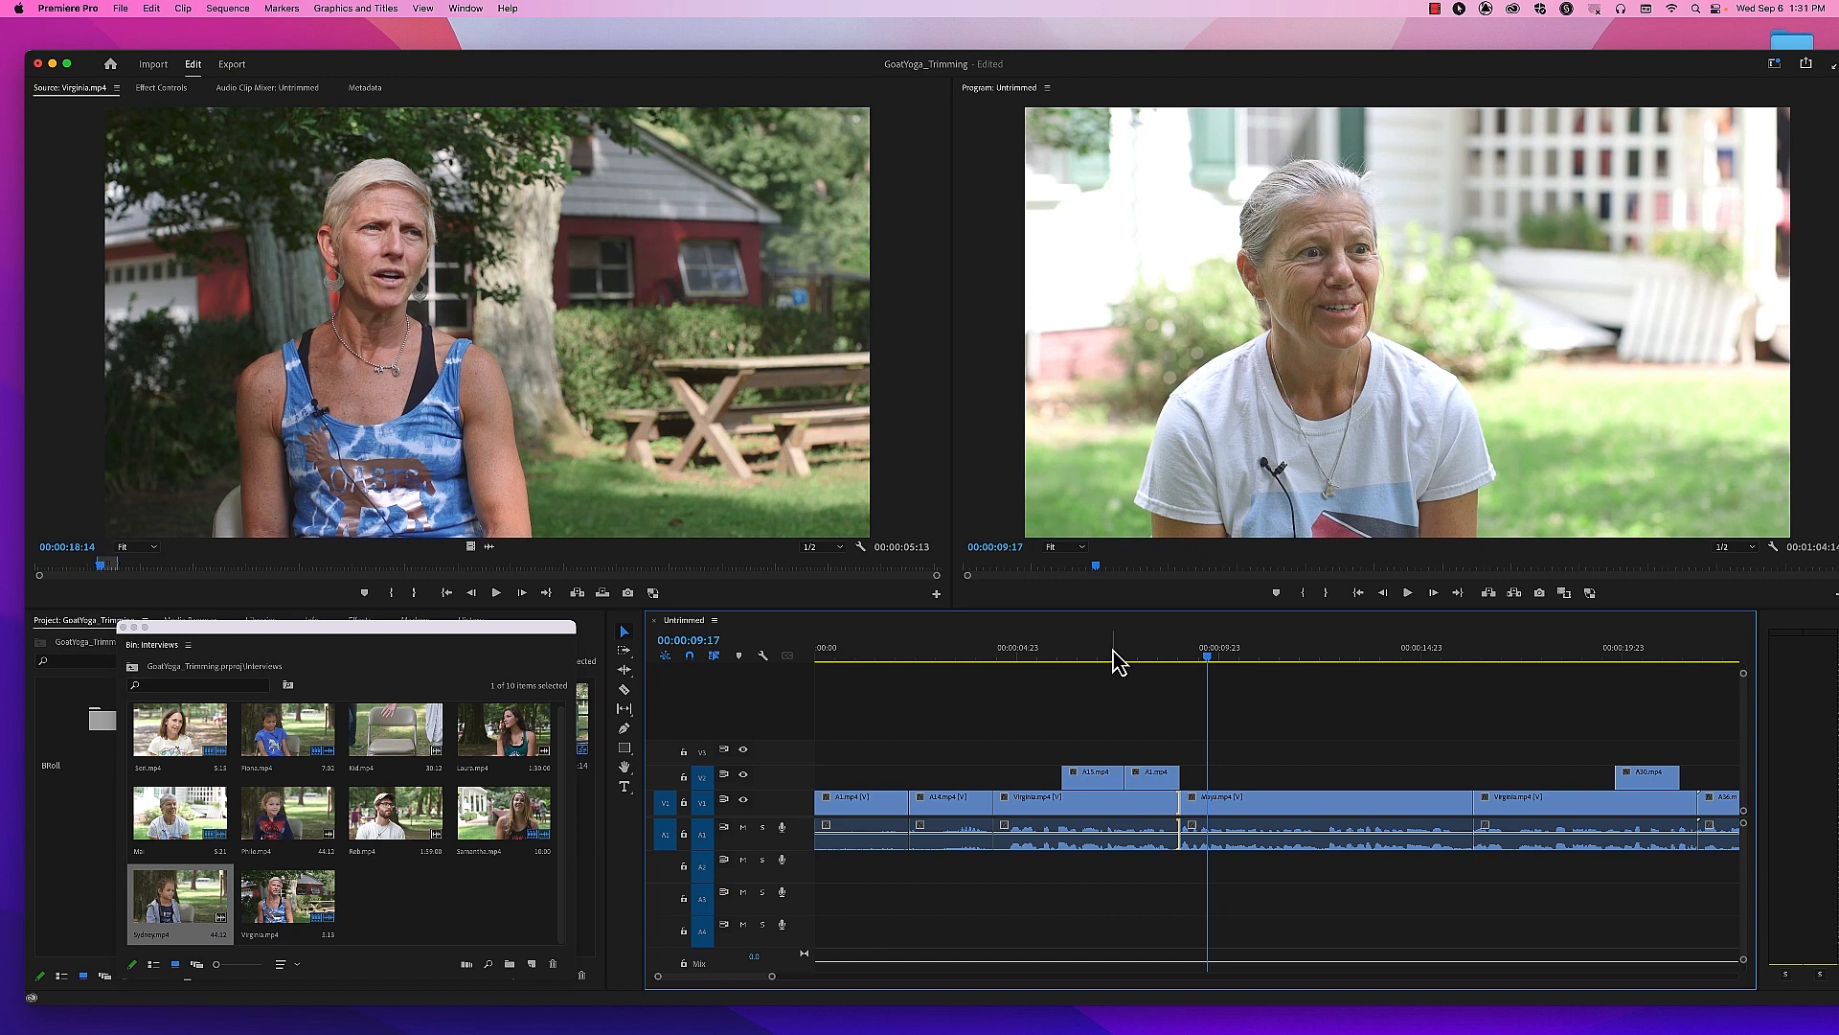
Step: Play the cut from Maya.mp4 into the second Virginia.mp4 twice to find where the Virginia.mp4 dialogue should start
left_click_drag(1469, 657, 1442, 661)
key("space")
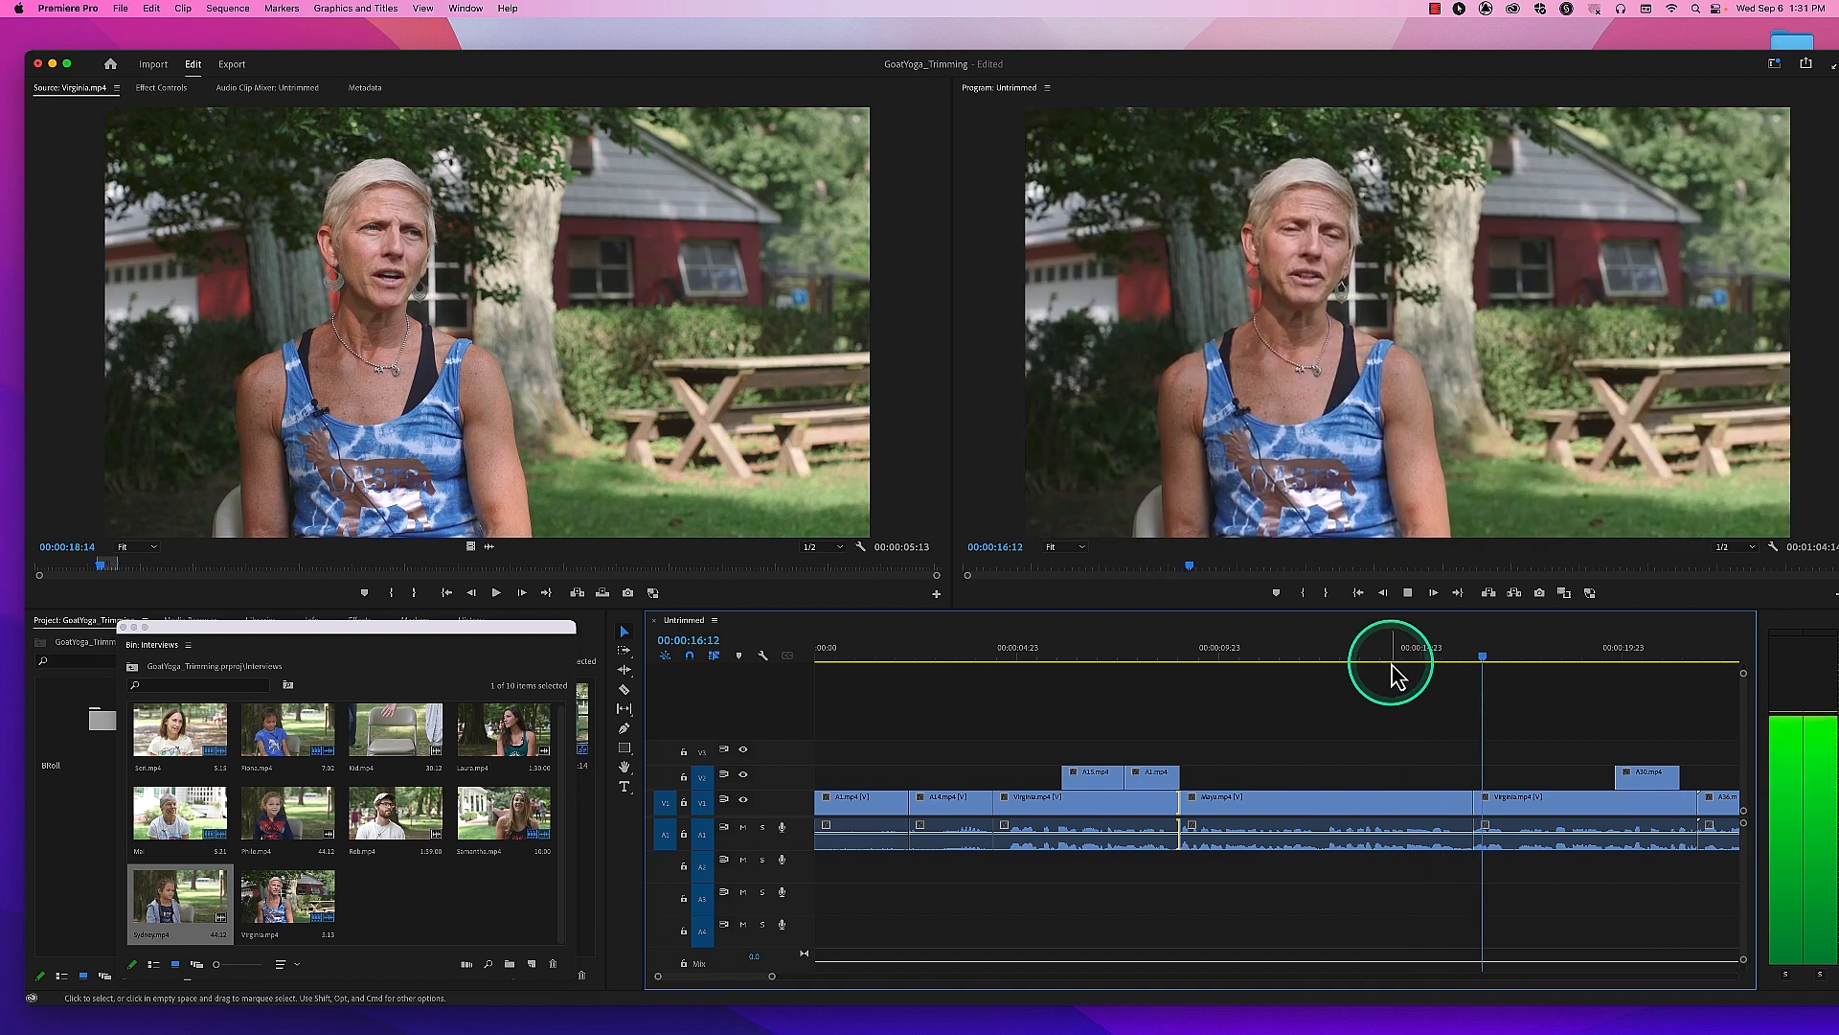
key("space")
left_click_drag(1519, 658, 1466, 671)
key("space")
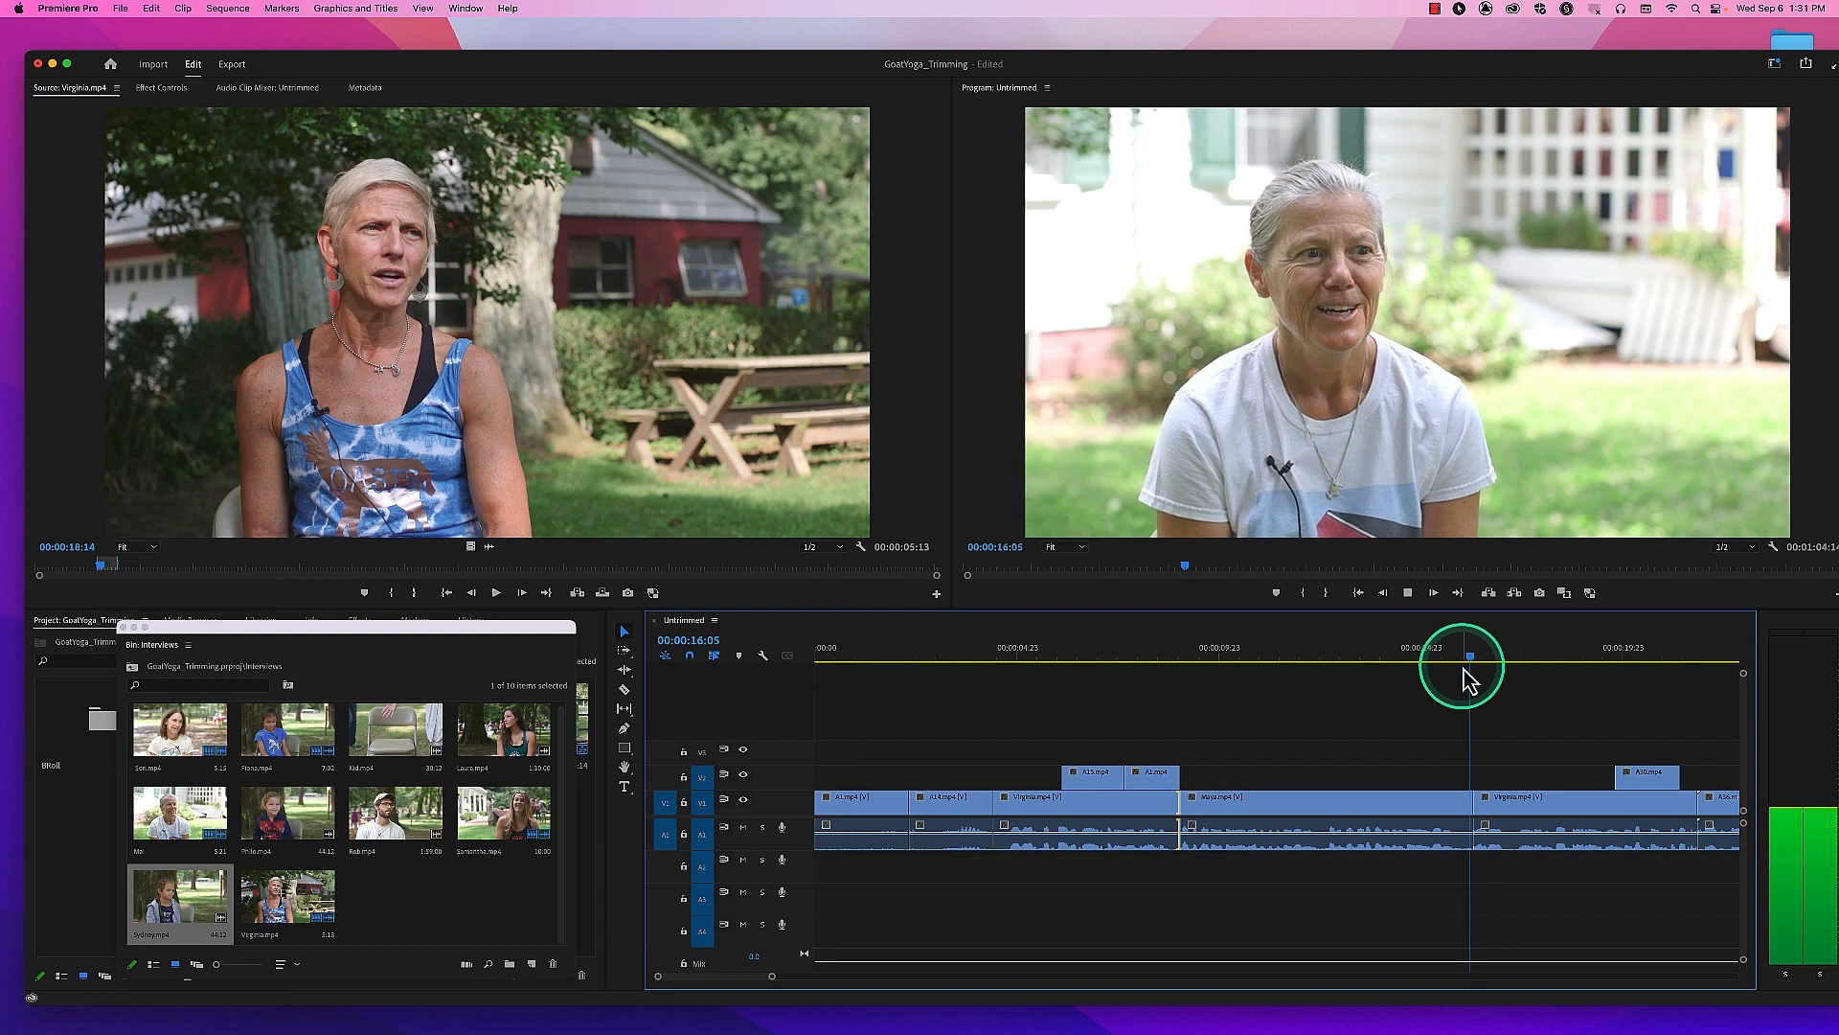
key("space")
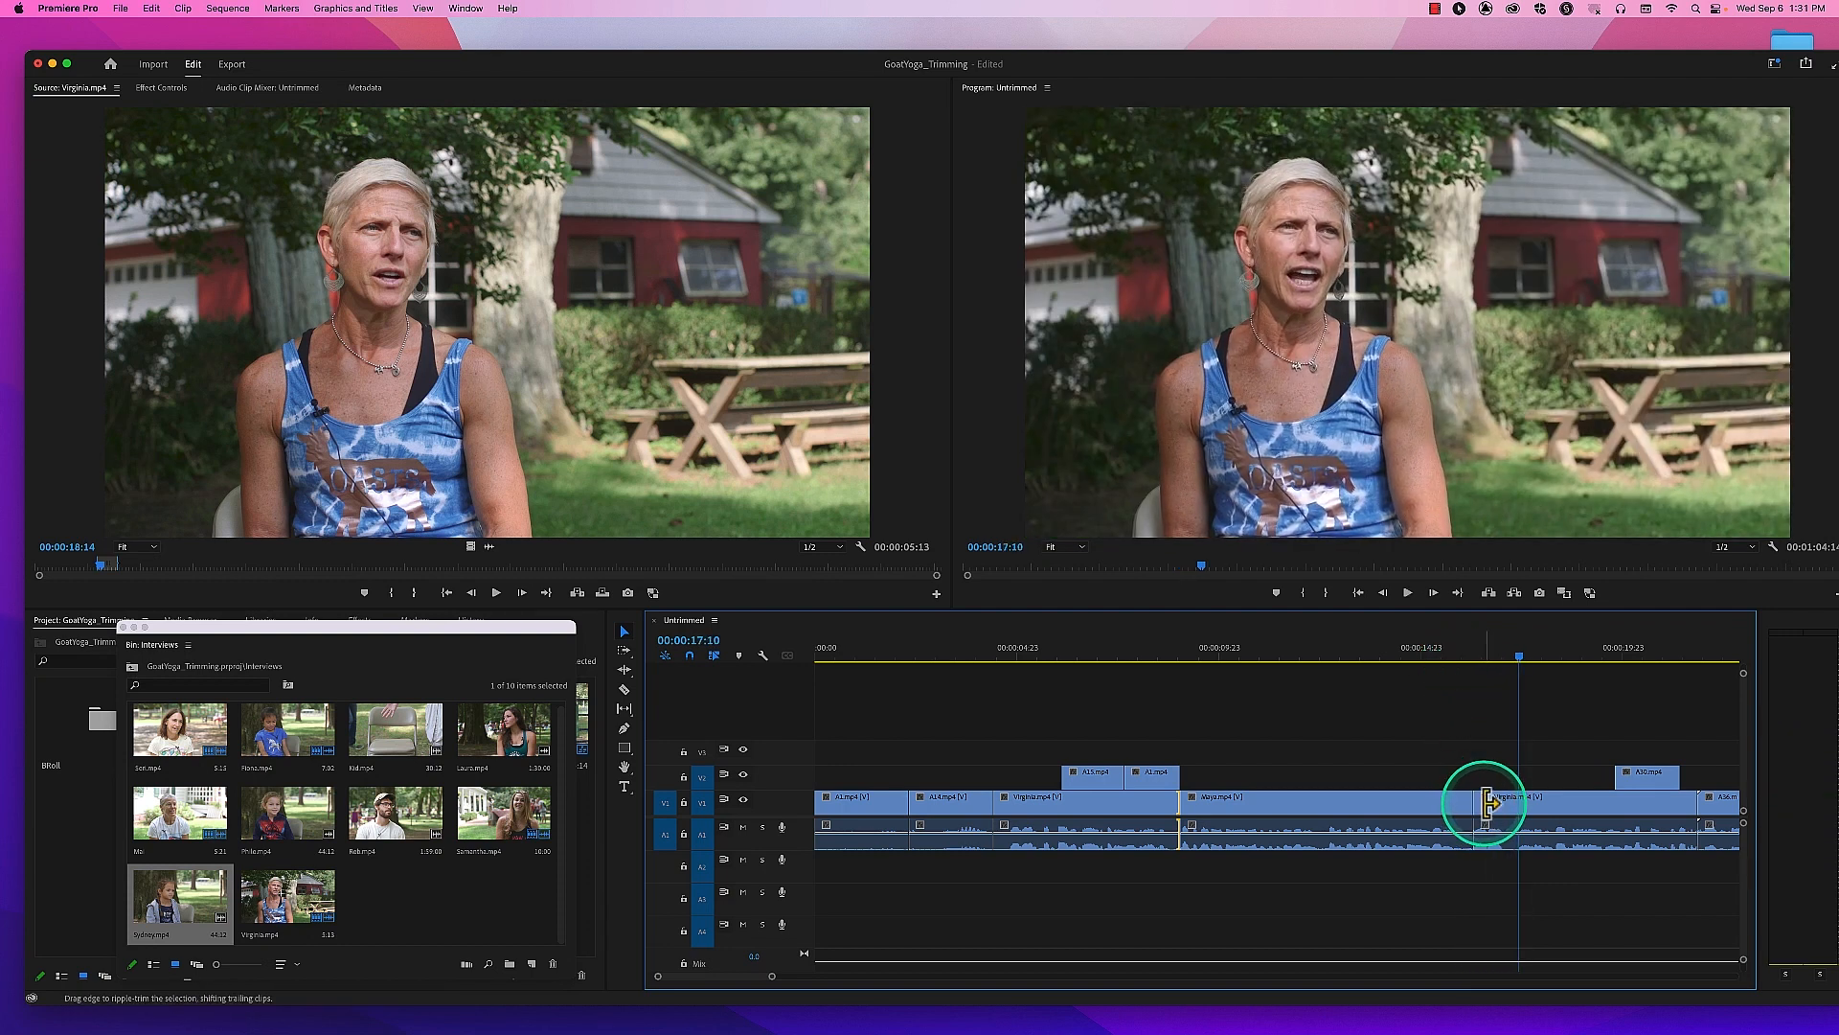
Step: Ripple-trim about 1.1 seconds off the start of the second Virginia.mp4 and play the cut twice from about 00:00:14:00
left_click_drag(1488, 802, 1523, 812)
left_click(1384, 647)
key("space")
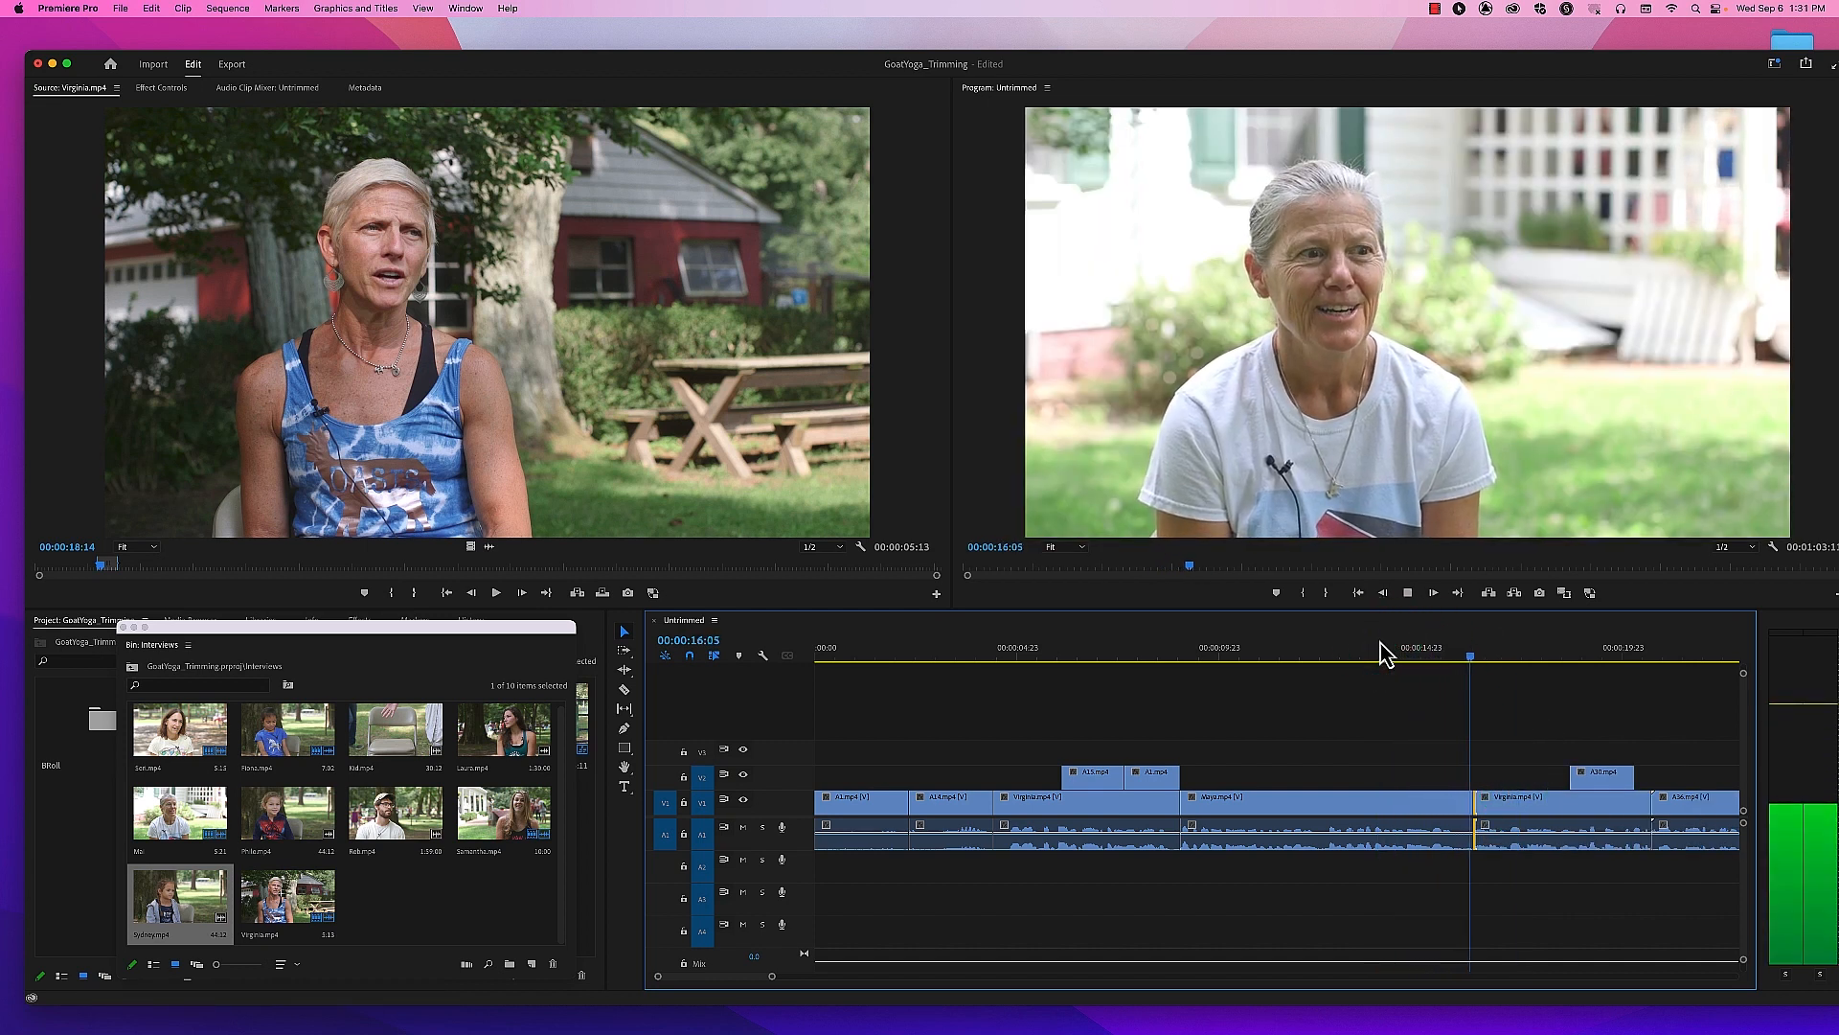
key("space")
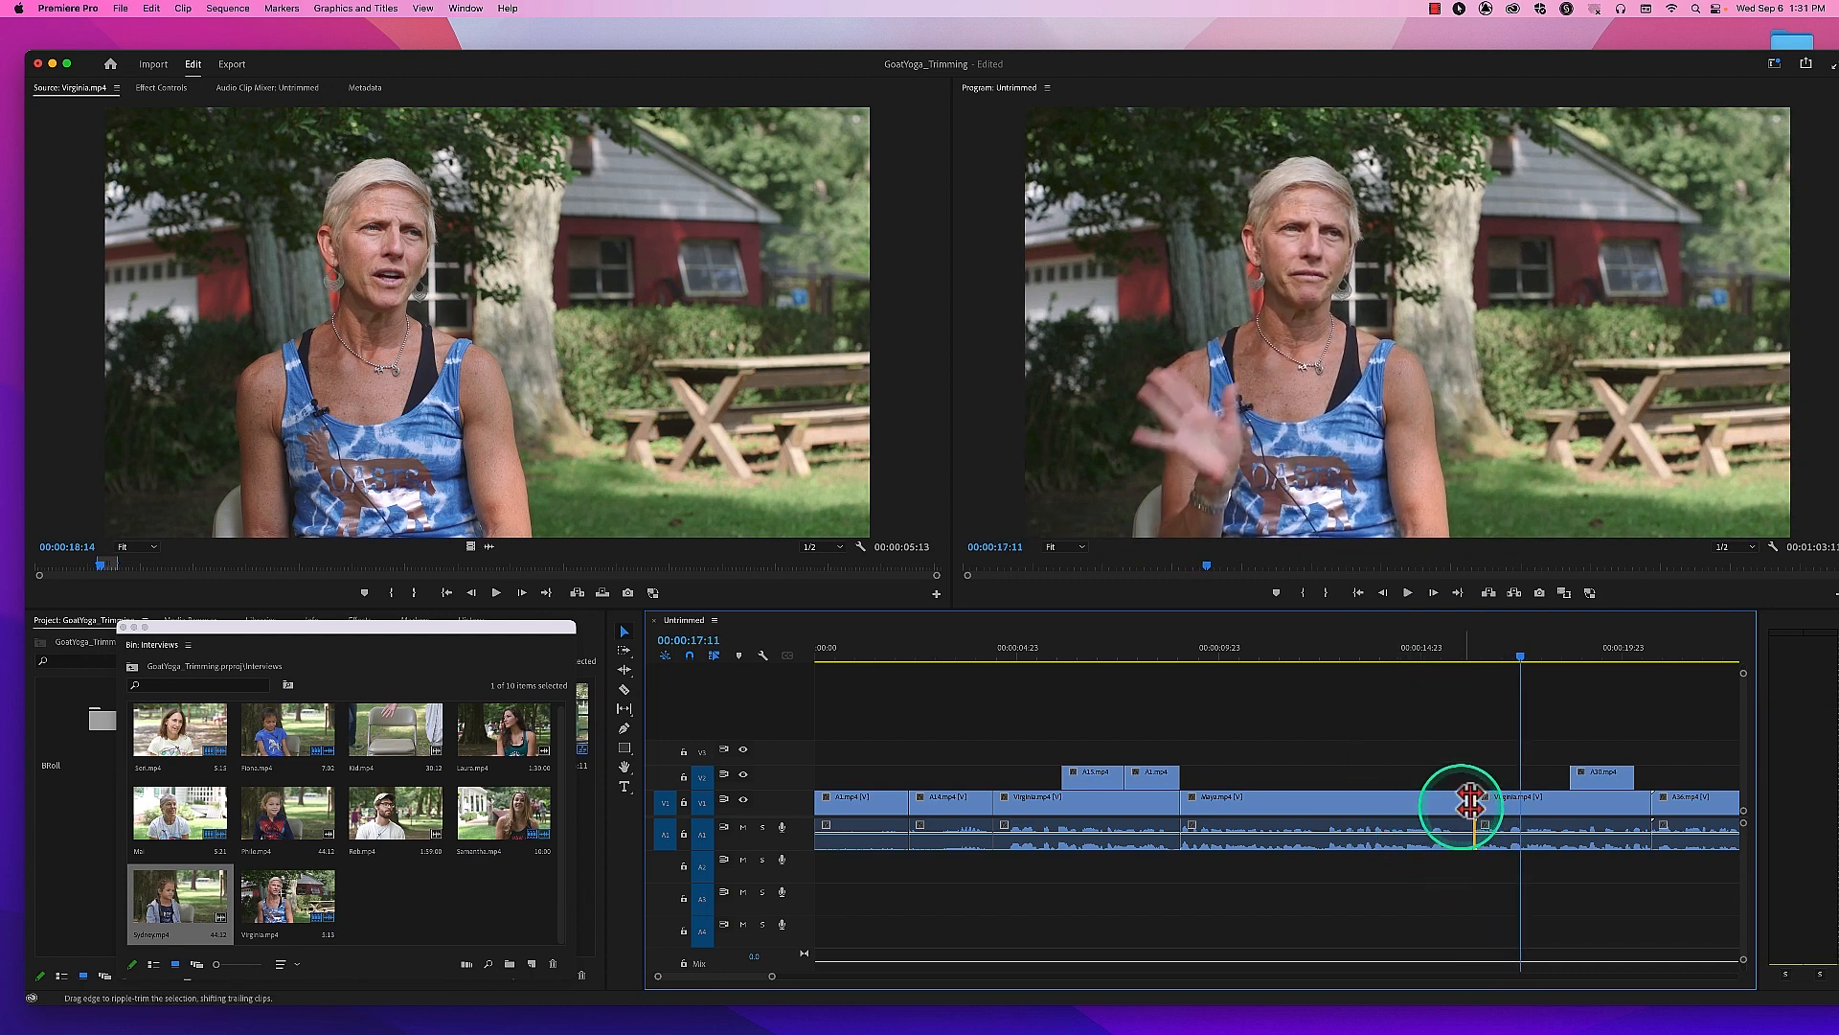
left_click(1372, 651)
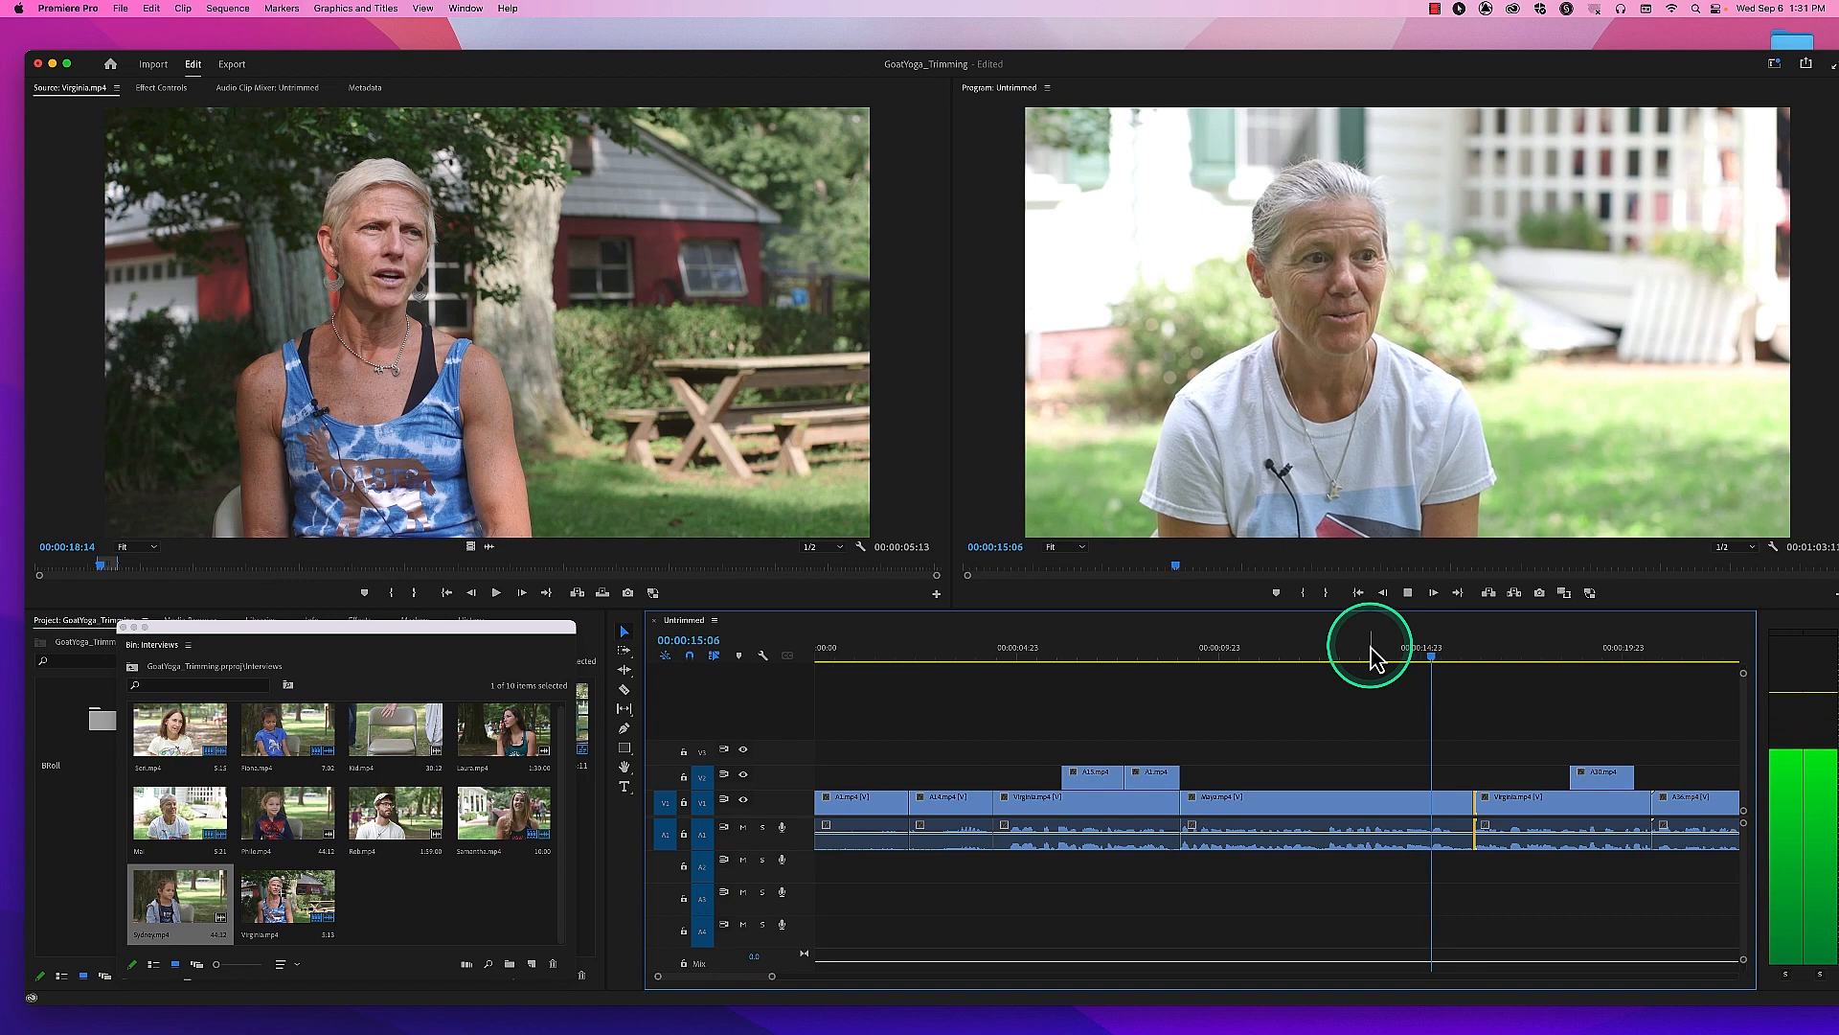
key("space")
Step: Try to ripple-trim about 0.2 seconds off the end of Maya.mp4, and play its cut into the second Virginia.mp4
left_click(1461, 802)
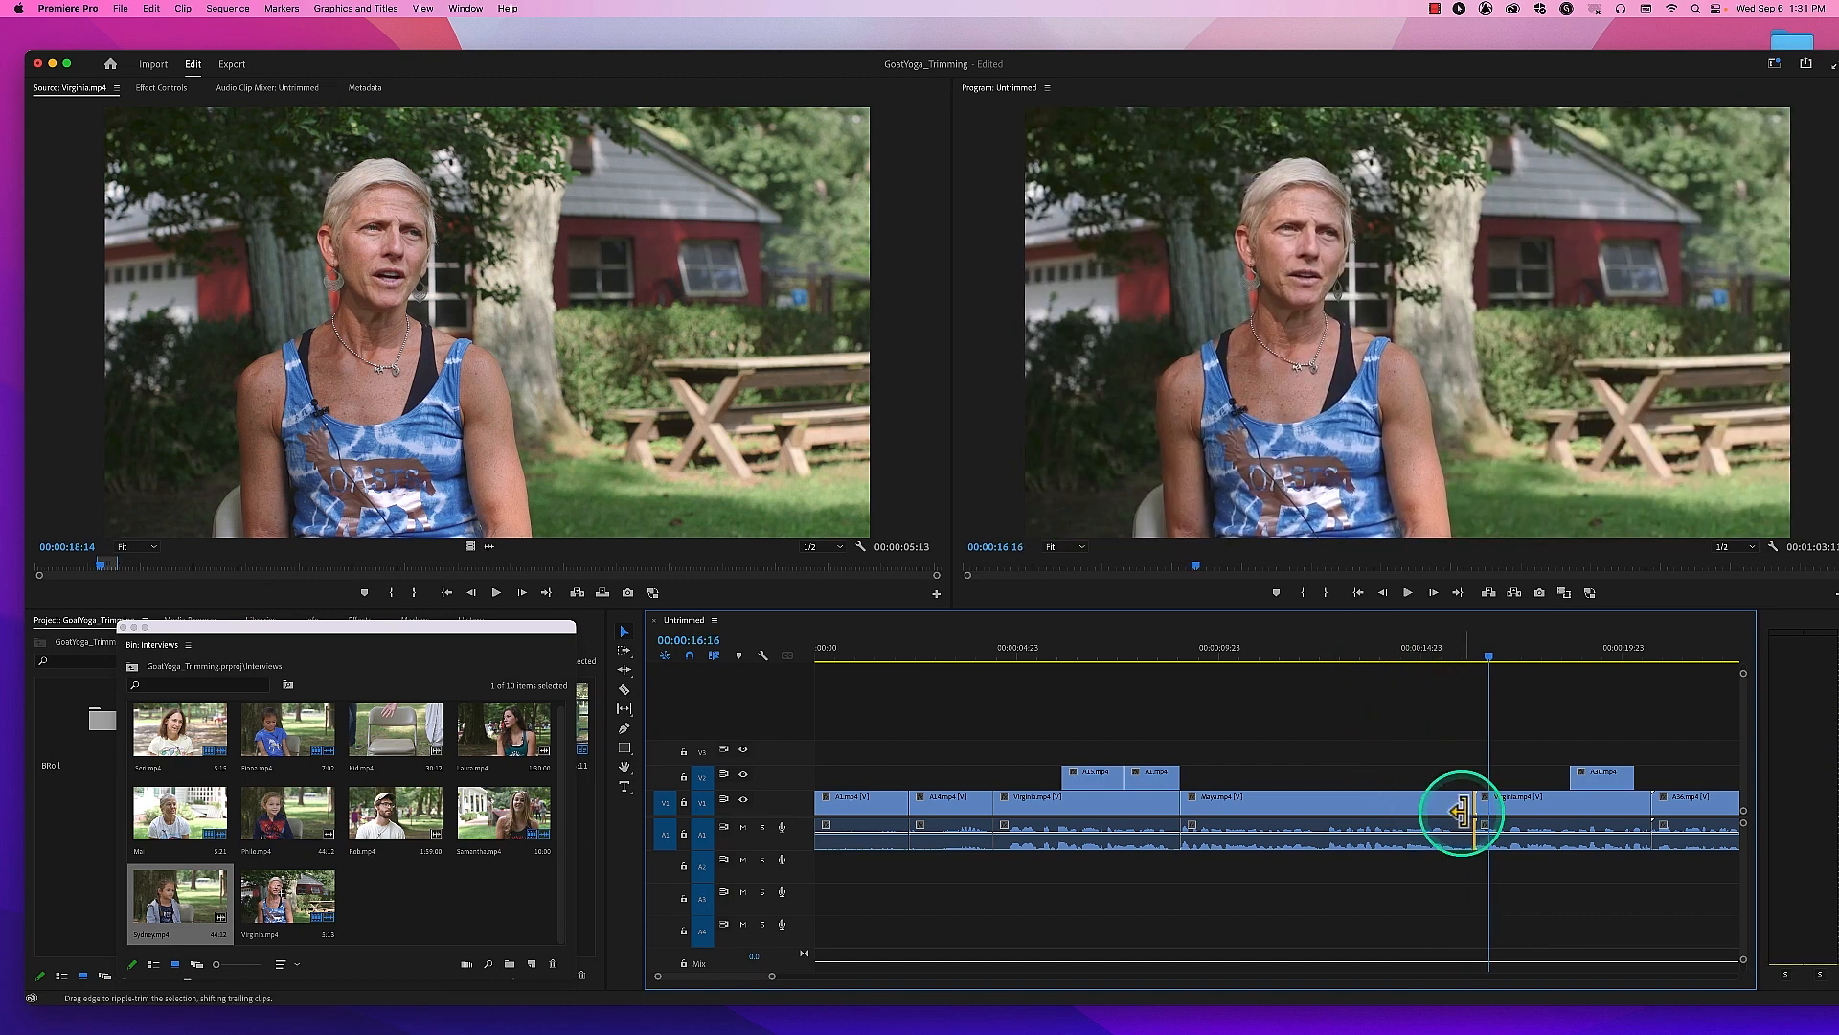
left_click_drag(1463, 803, 1451, 805)
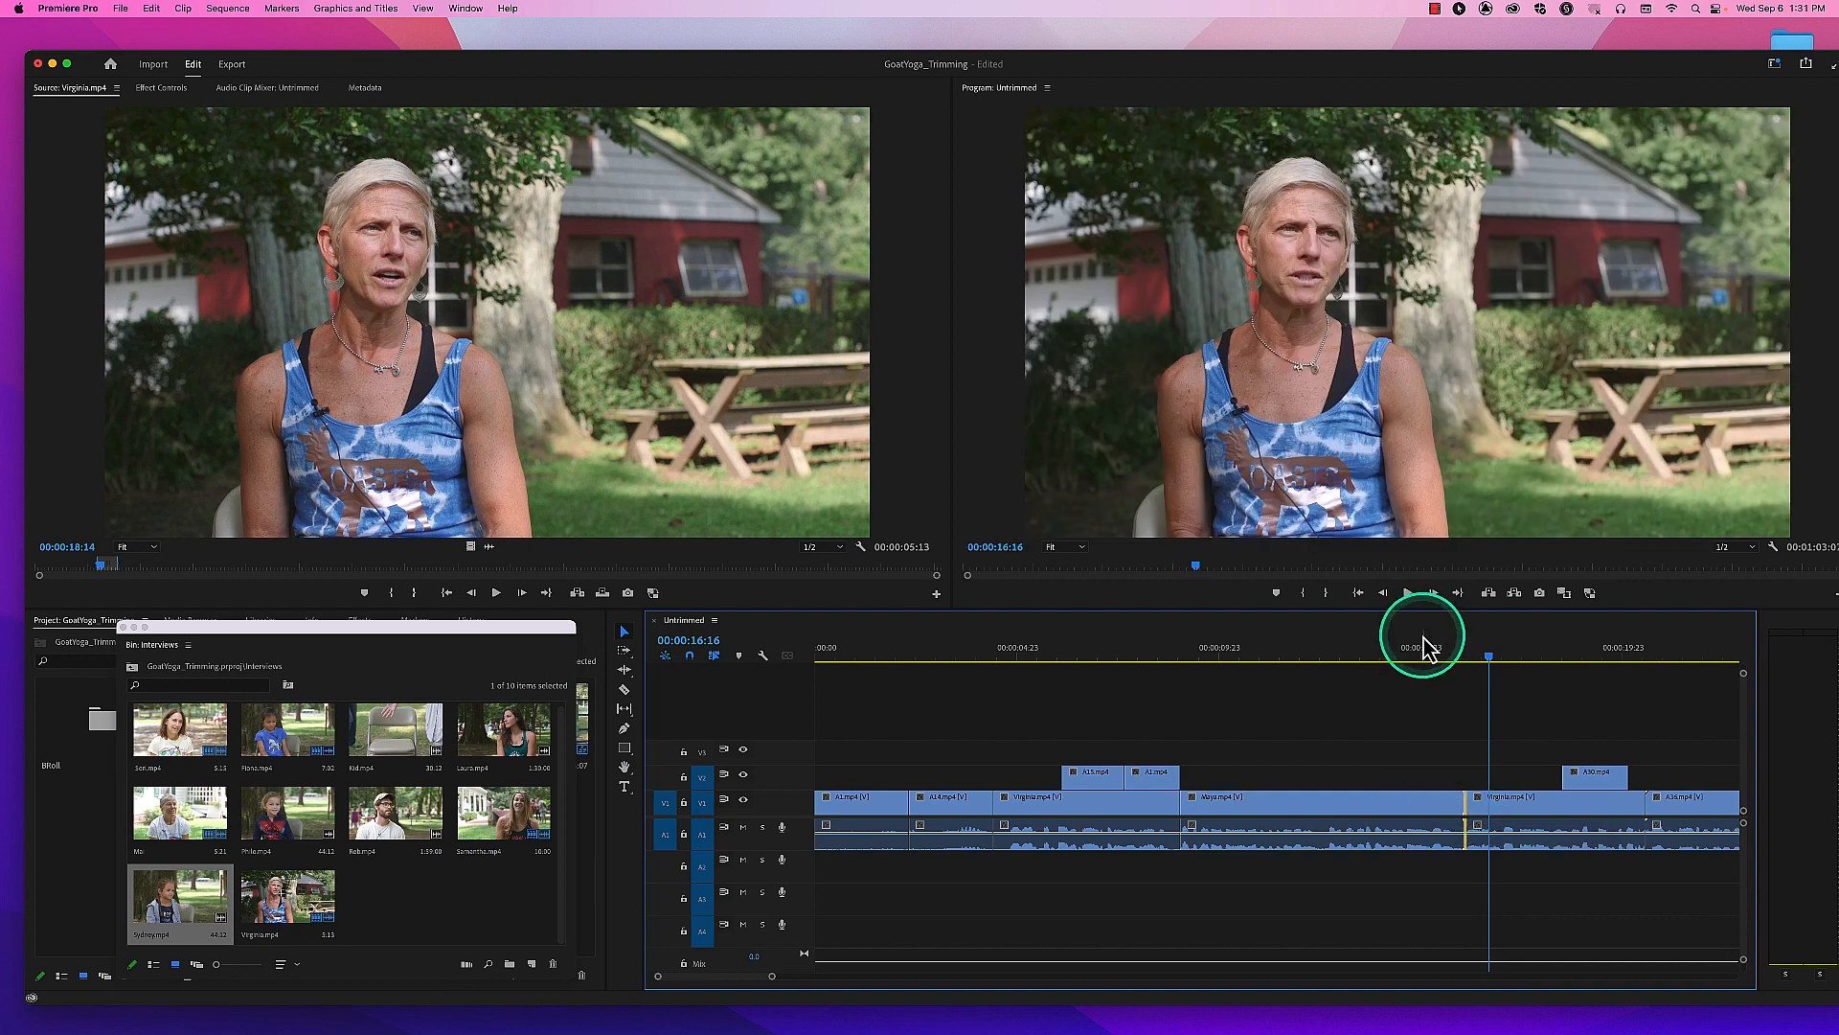
left_click(1378, 651)
key("space")
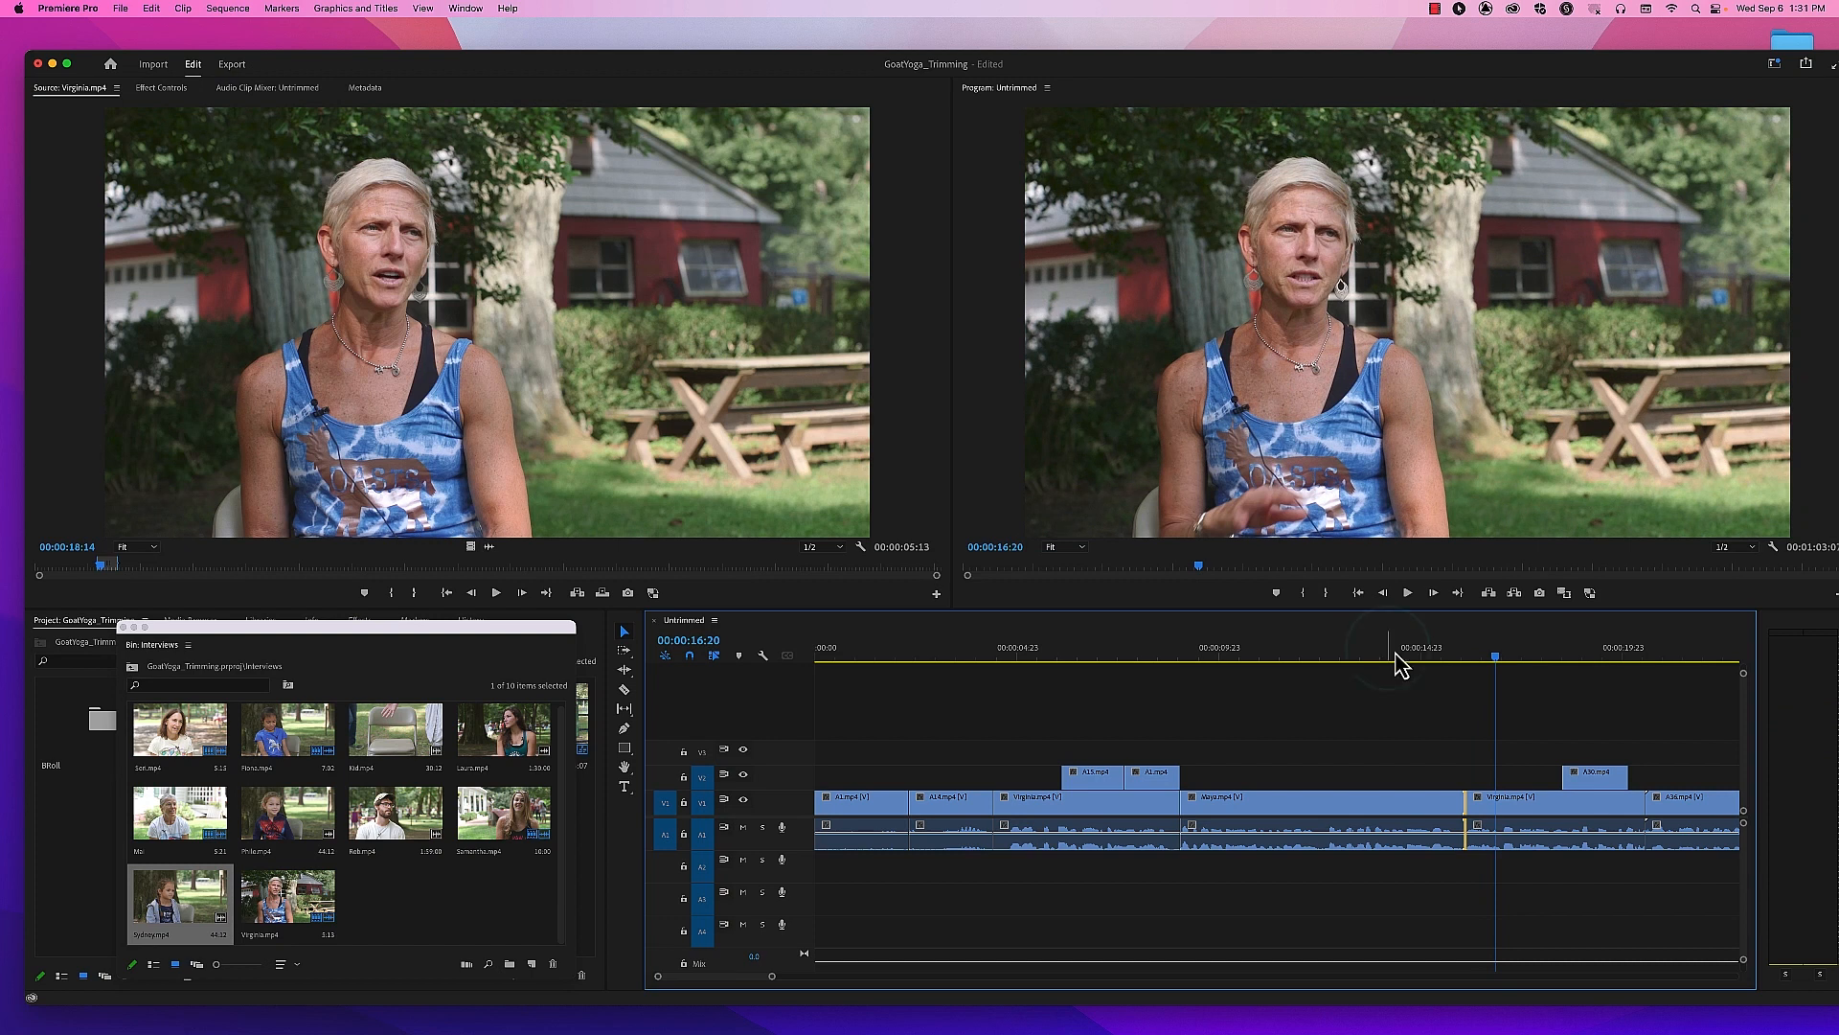
left_click(1422, 659)
left_click(1412, 821)
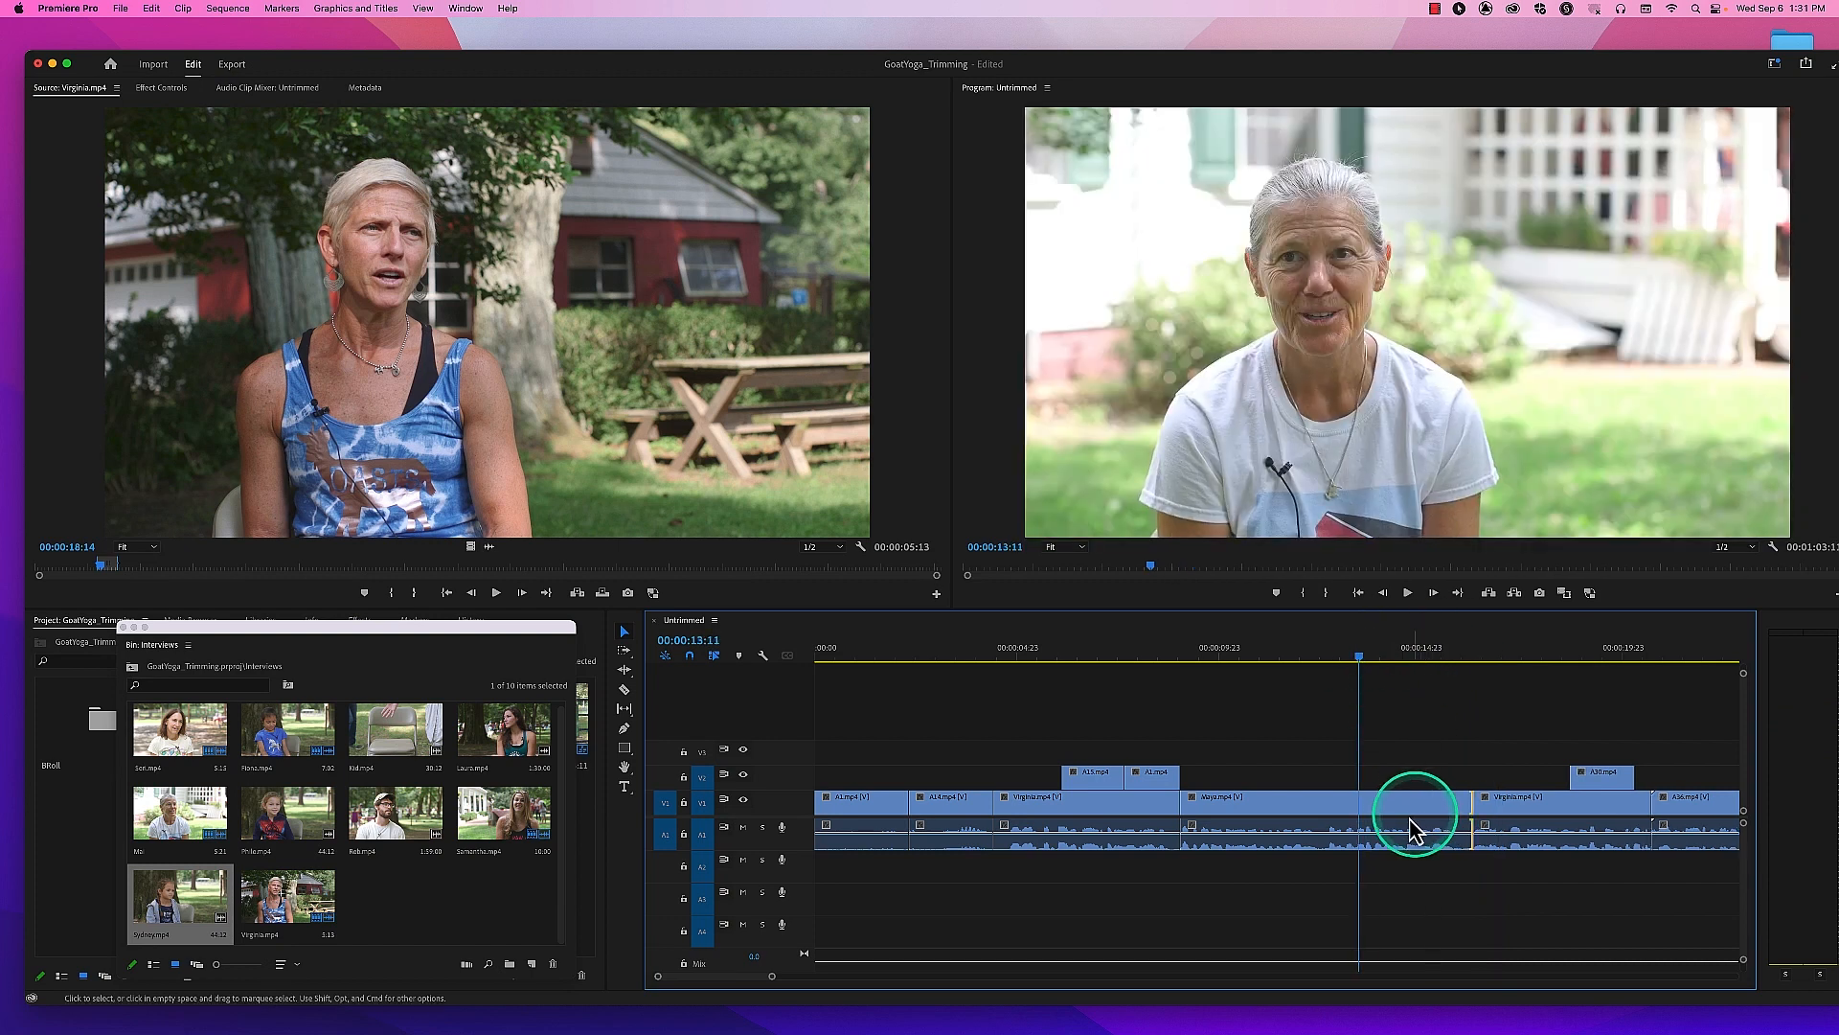
Step: Ripple-trim about 0.2 seconds off the end of Maya.mp4 and play its cut into the second Virginia.mp4 from about 00:00:14:04
key("space")
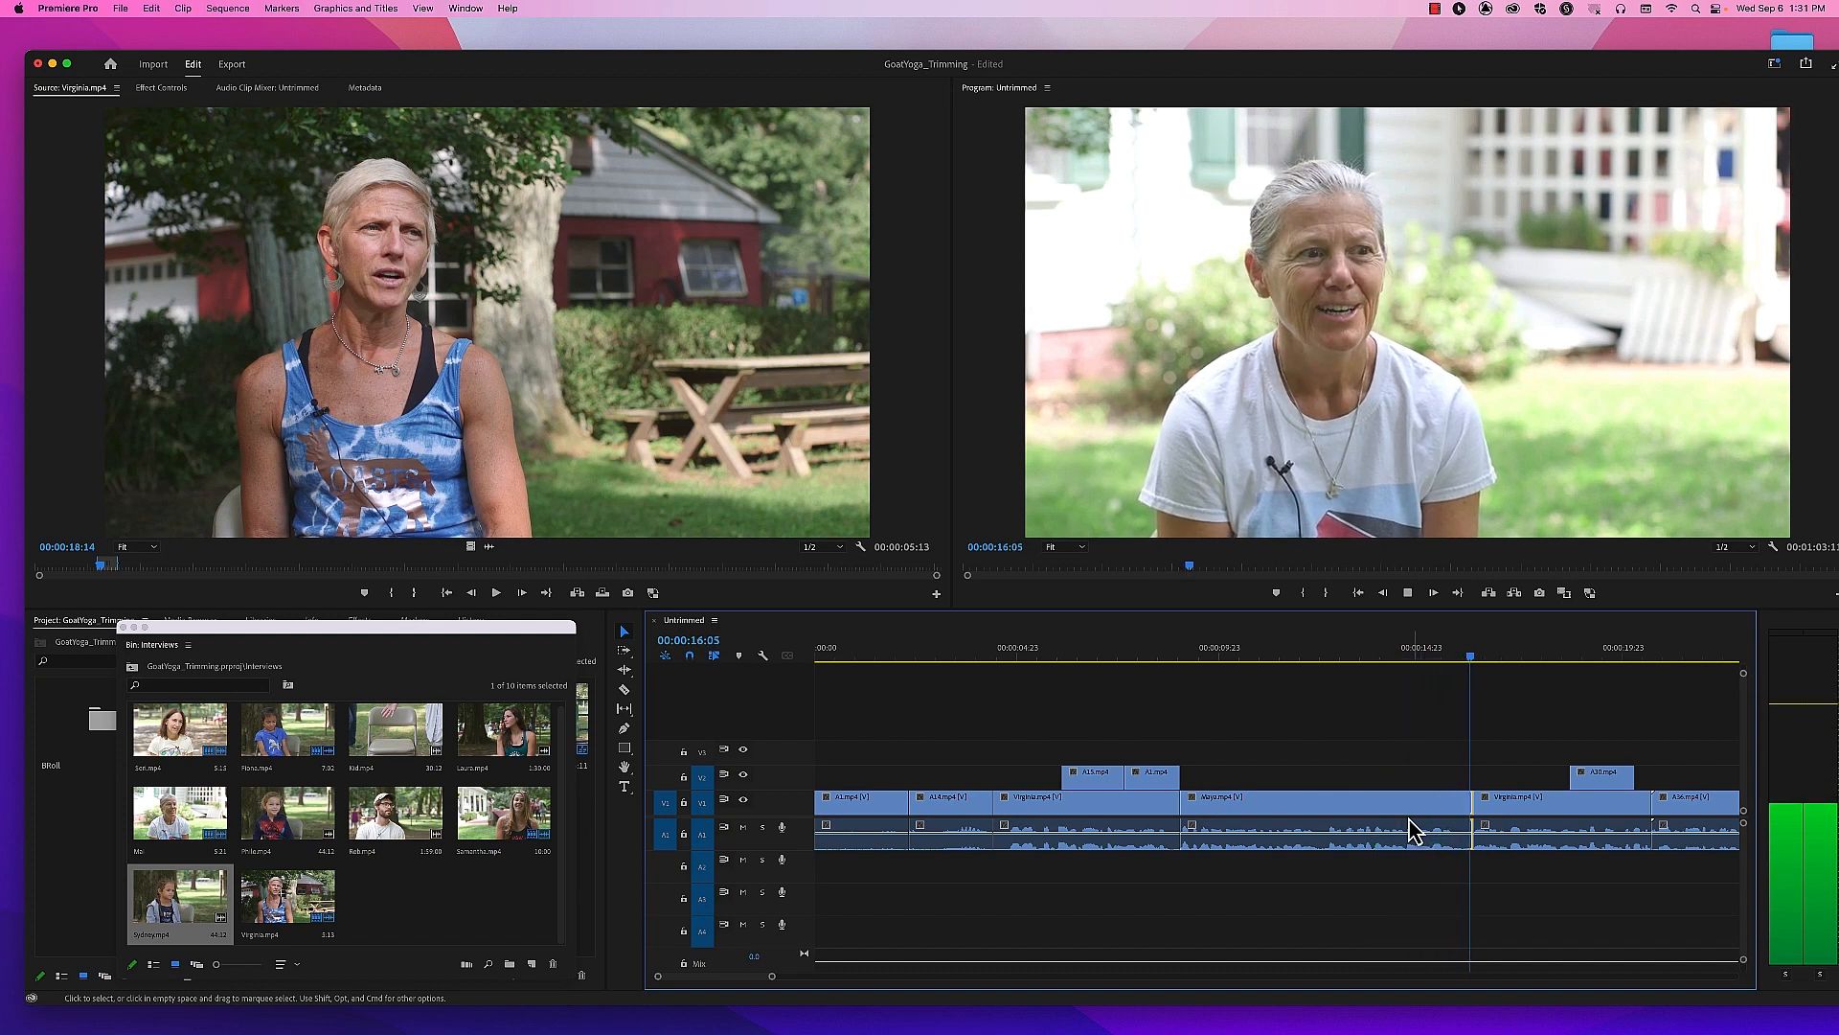
key("space")
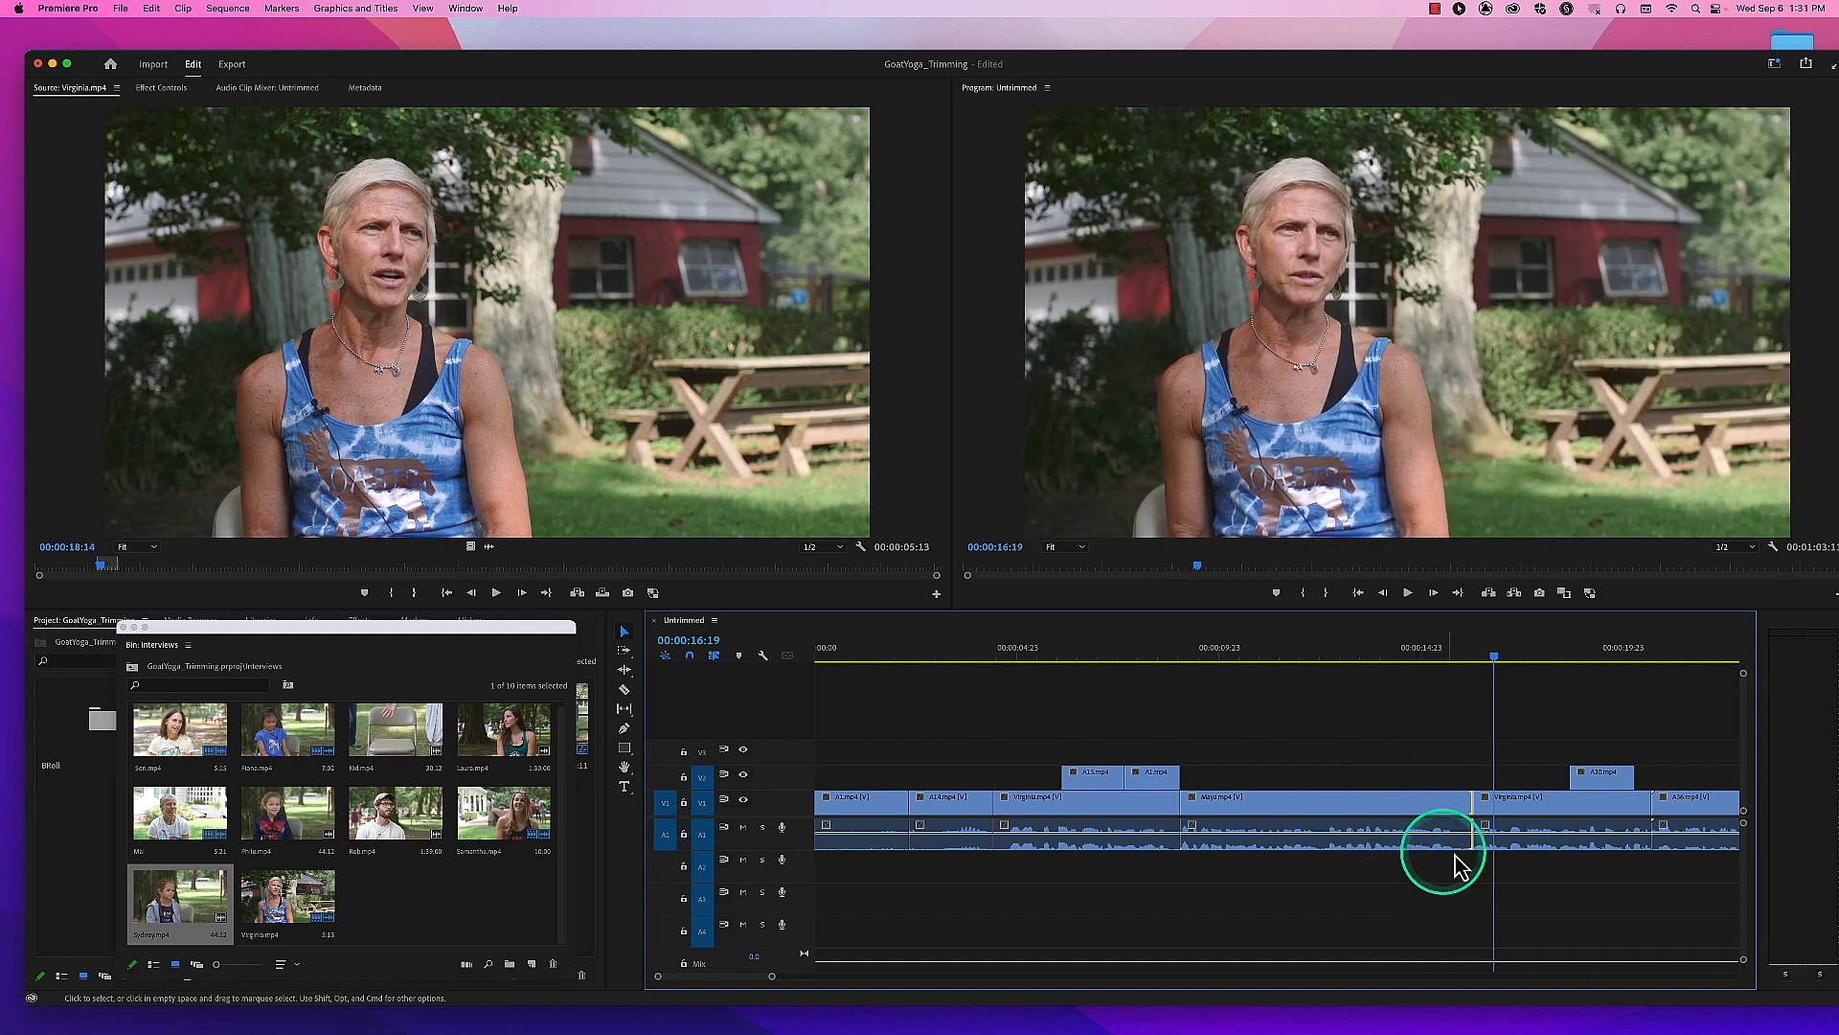
left_click_drag(1462, 808, 1453, 809)
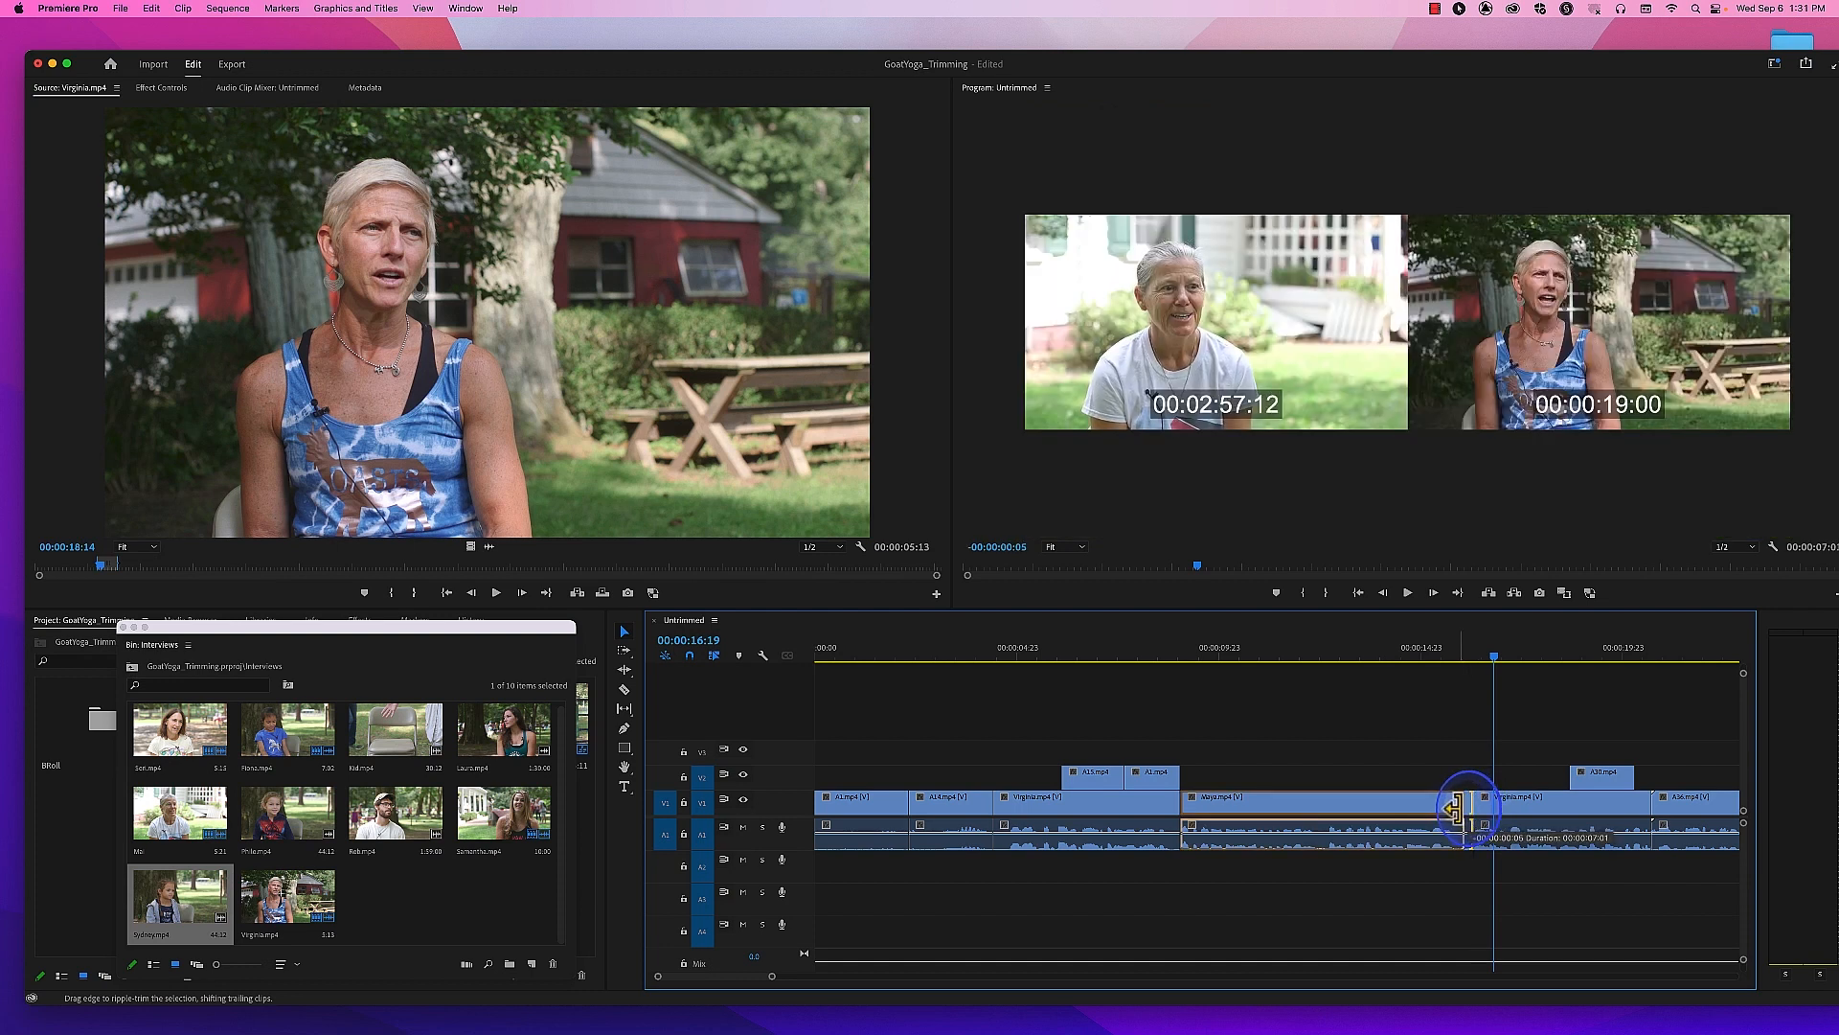
left_click_drag(1456, 810, 1458, 810)
left_click(1389, 656)
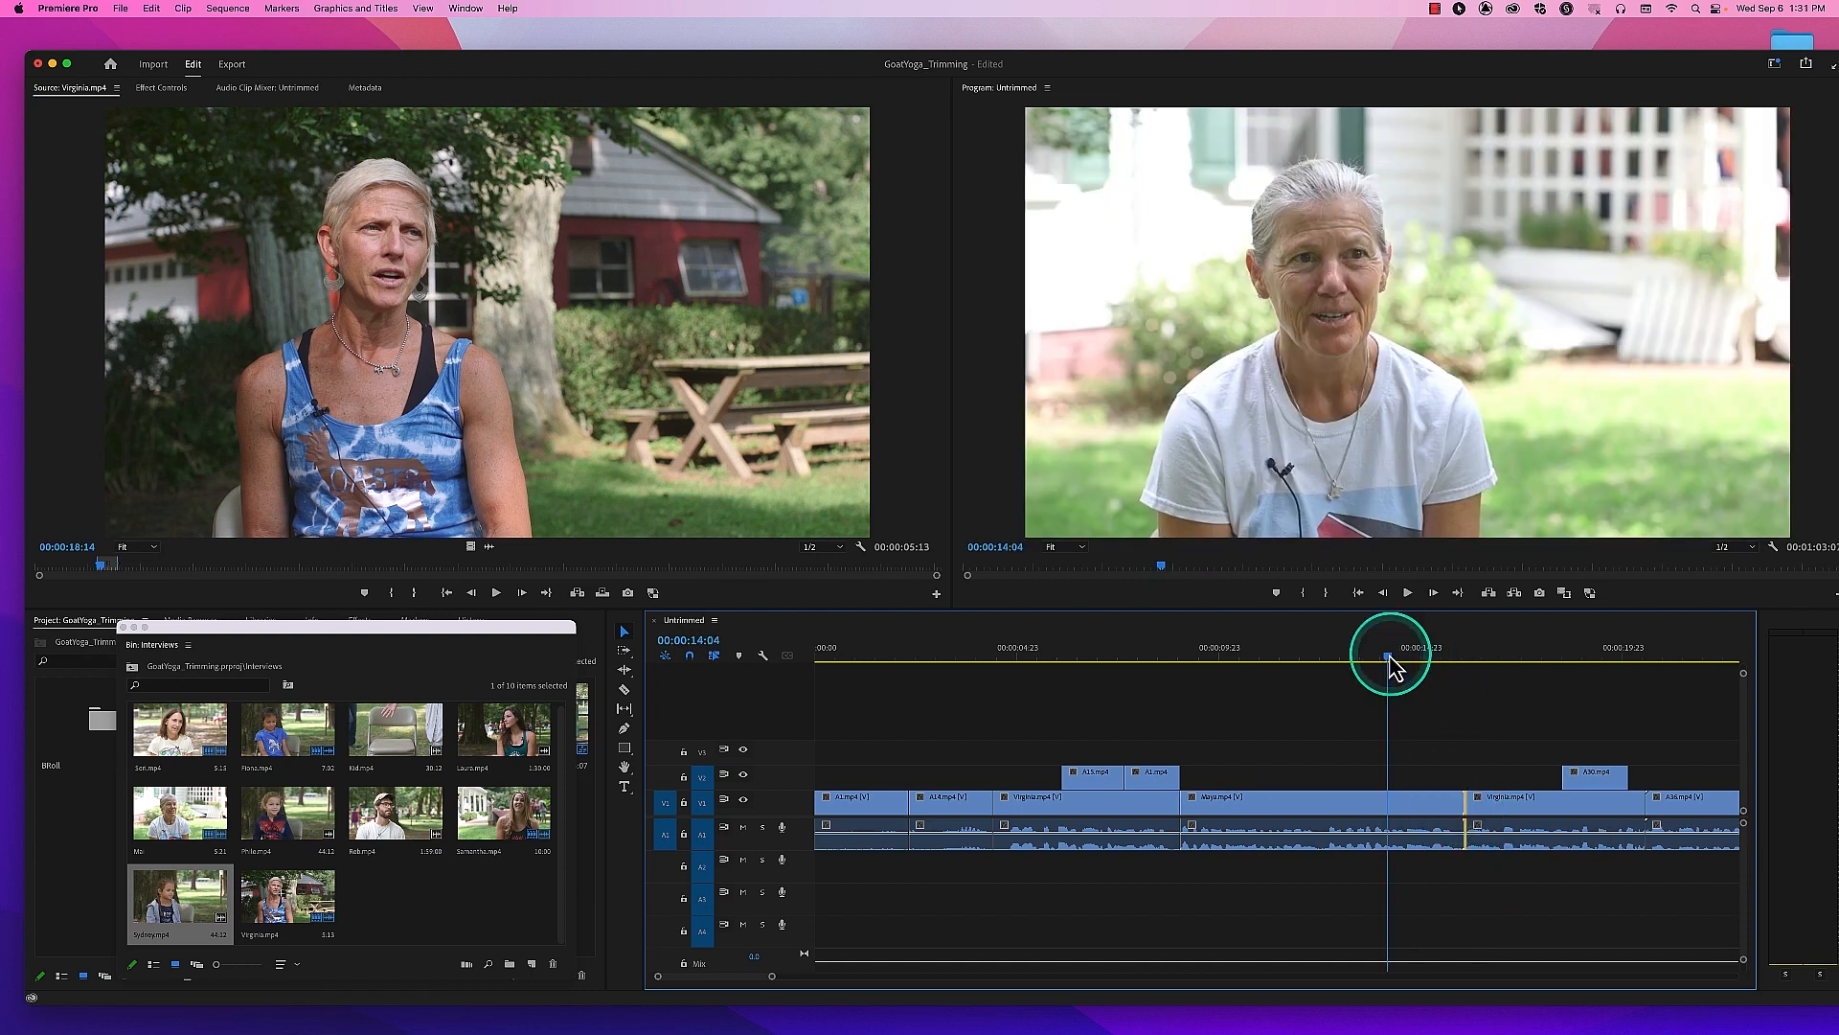
key("space")
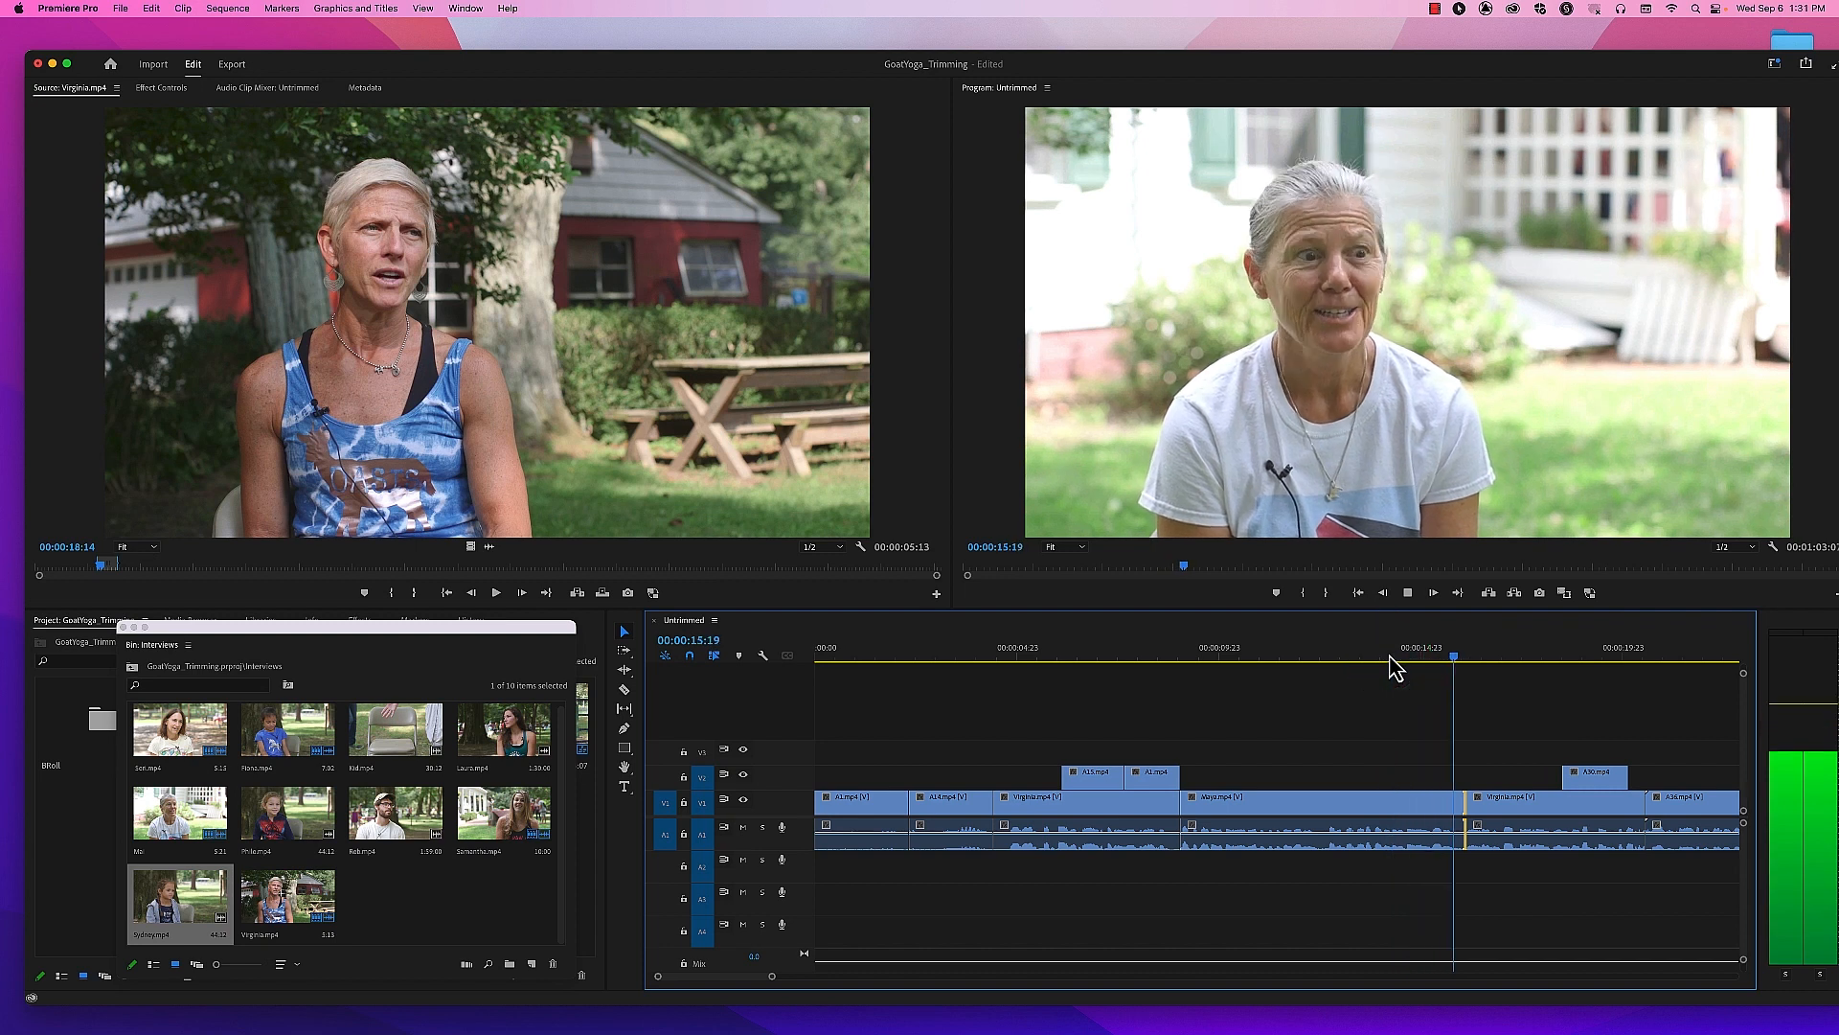
key("space")
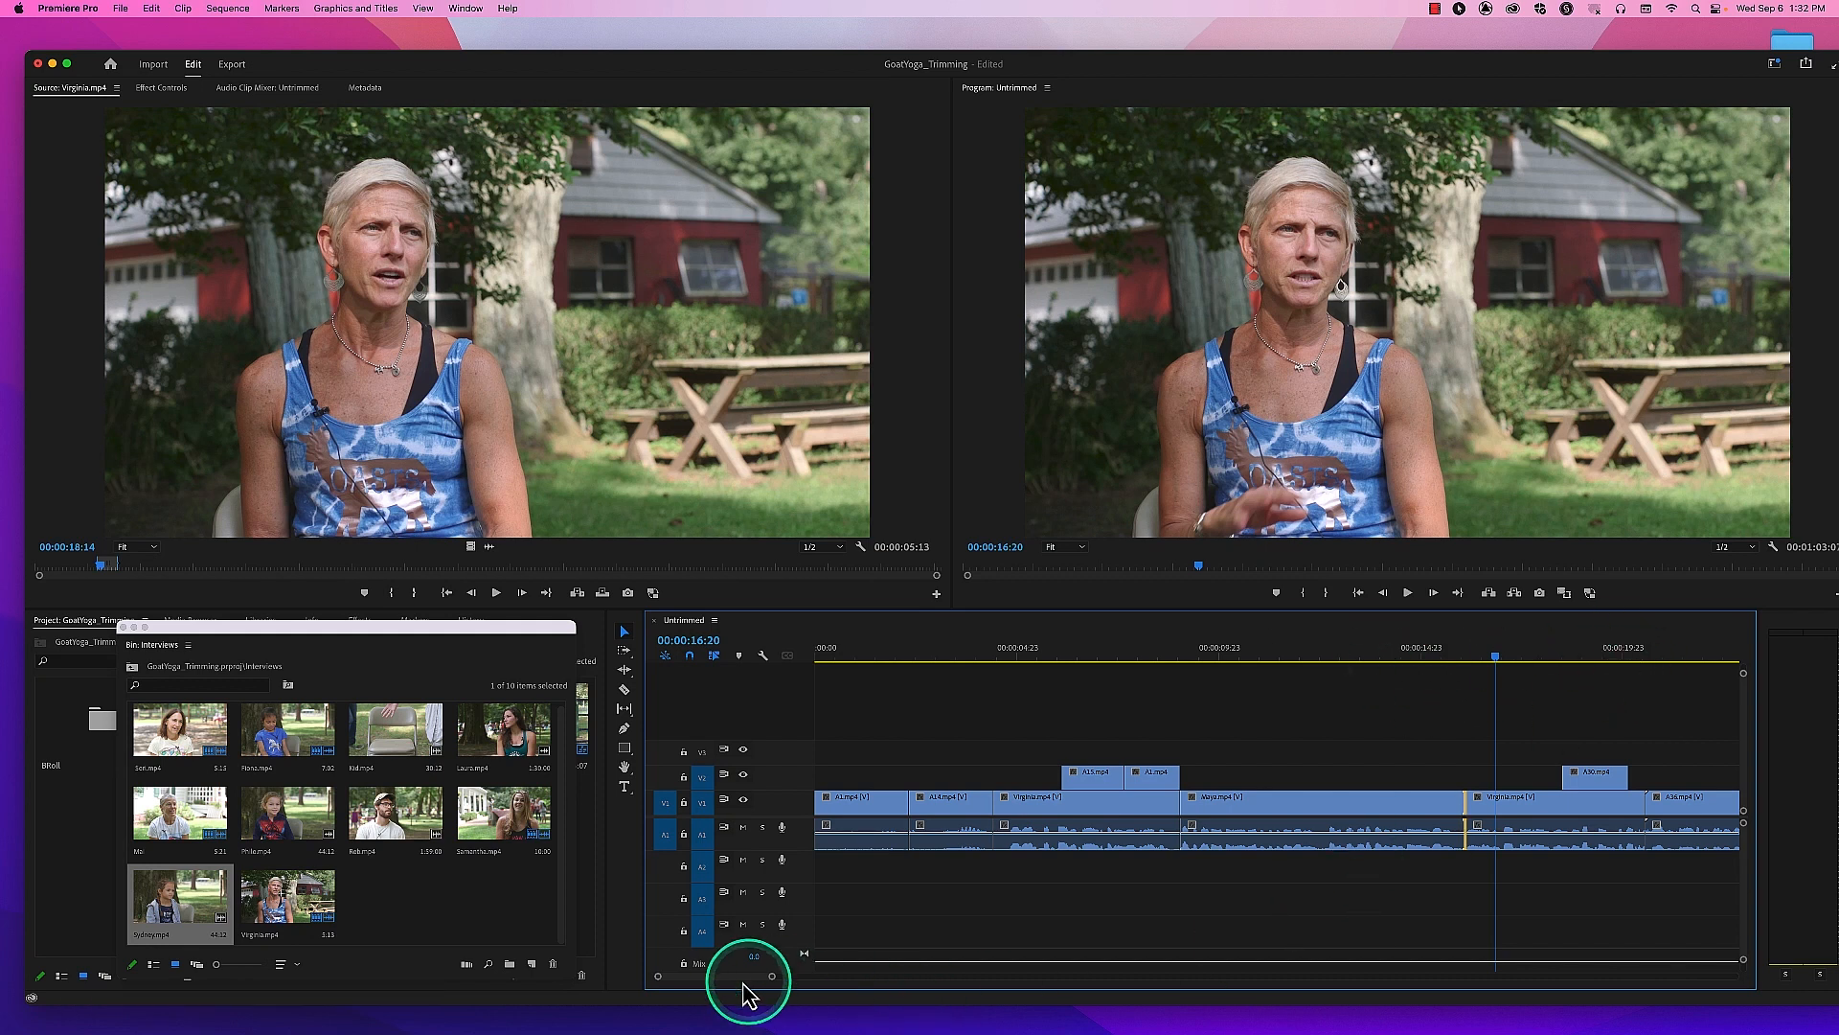
Step: Ripple-extend the end of the second Virginia.mp4 by about 0.5 seconds and play its cut into A36.mp4 from about 00:00:19:00
left_click_drag(738, 981, 752, 978)
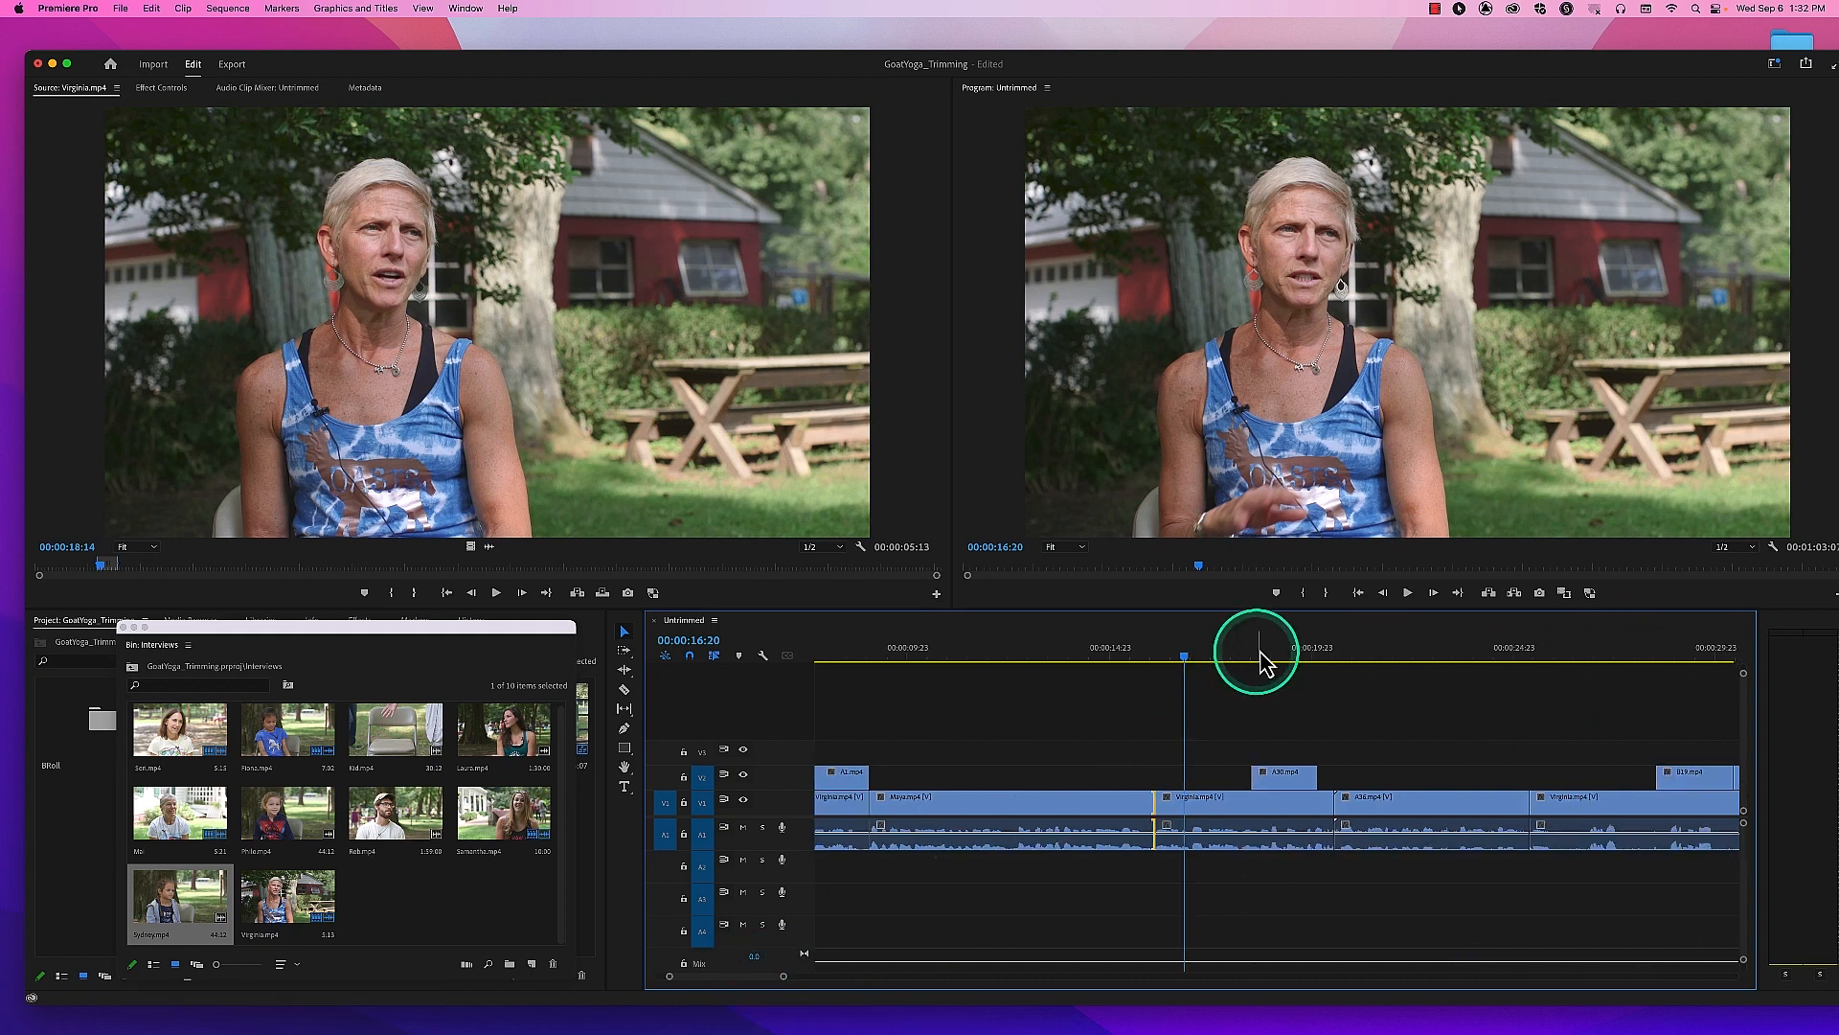
key("space")
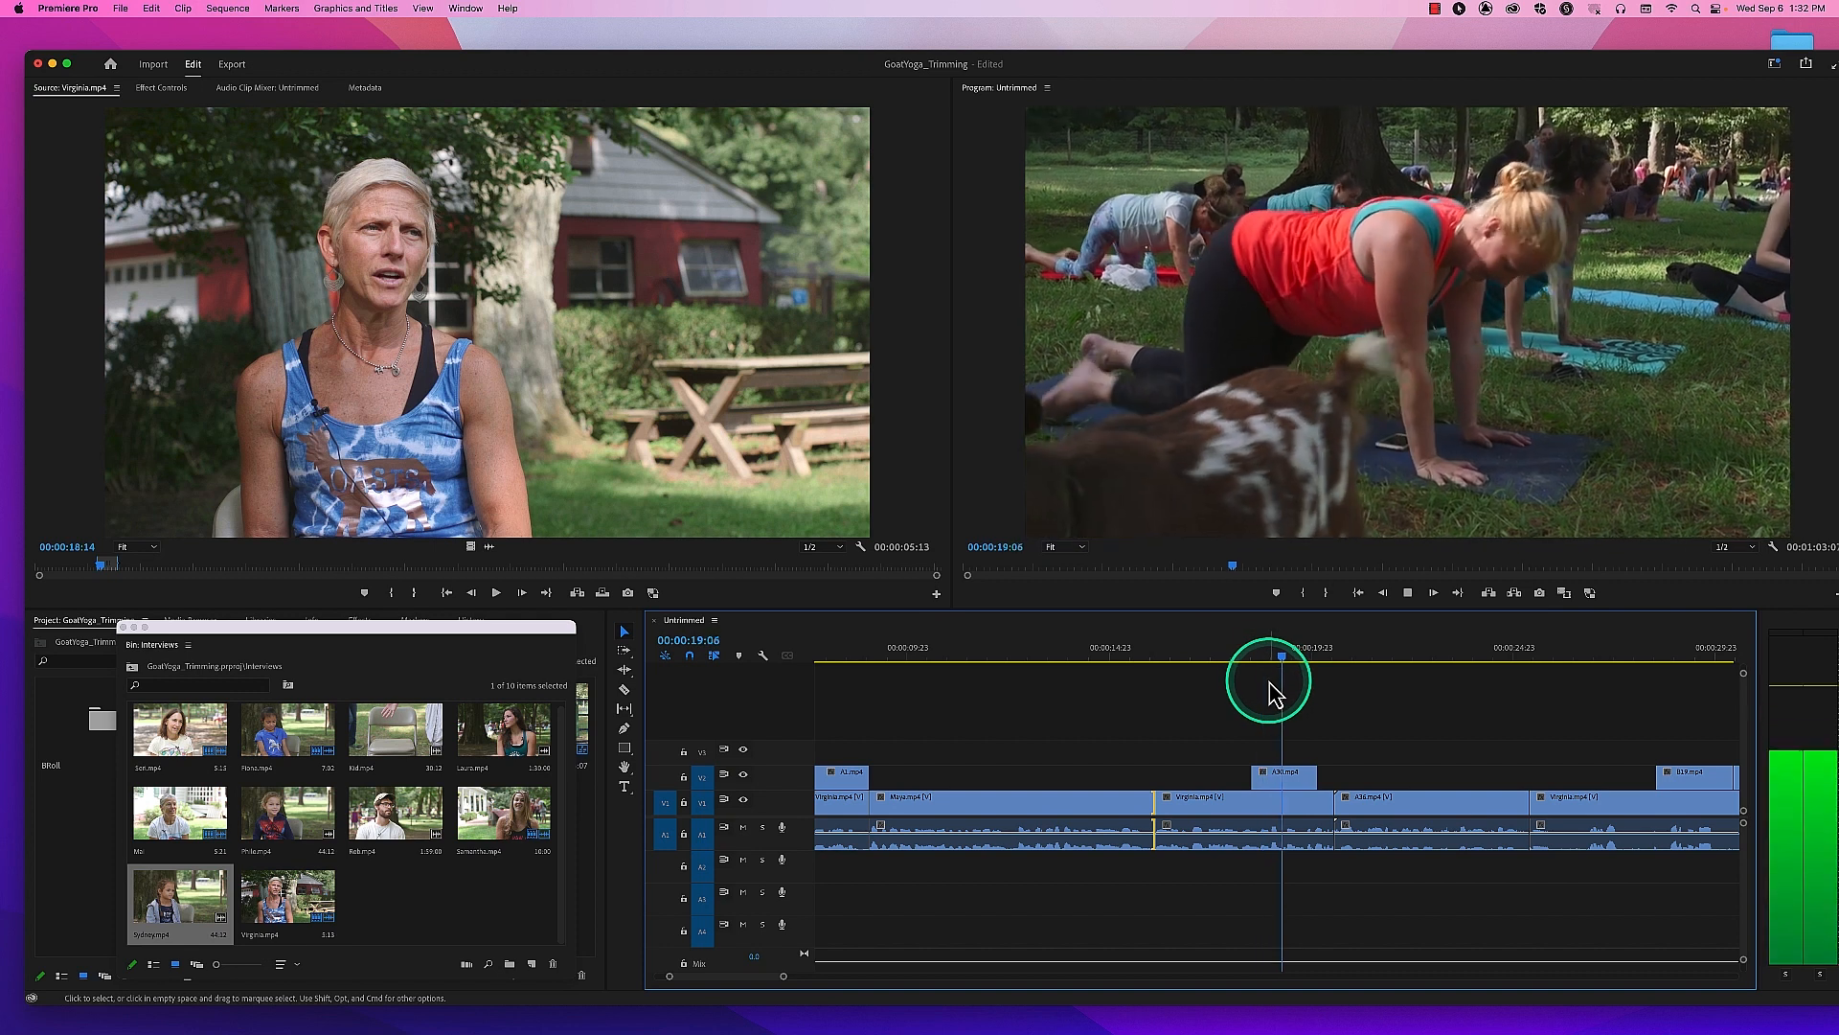
key("space")
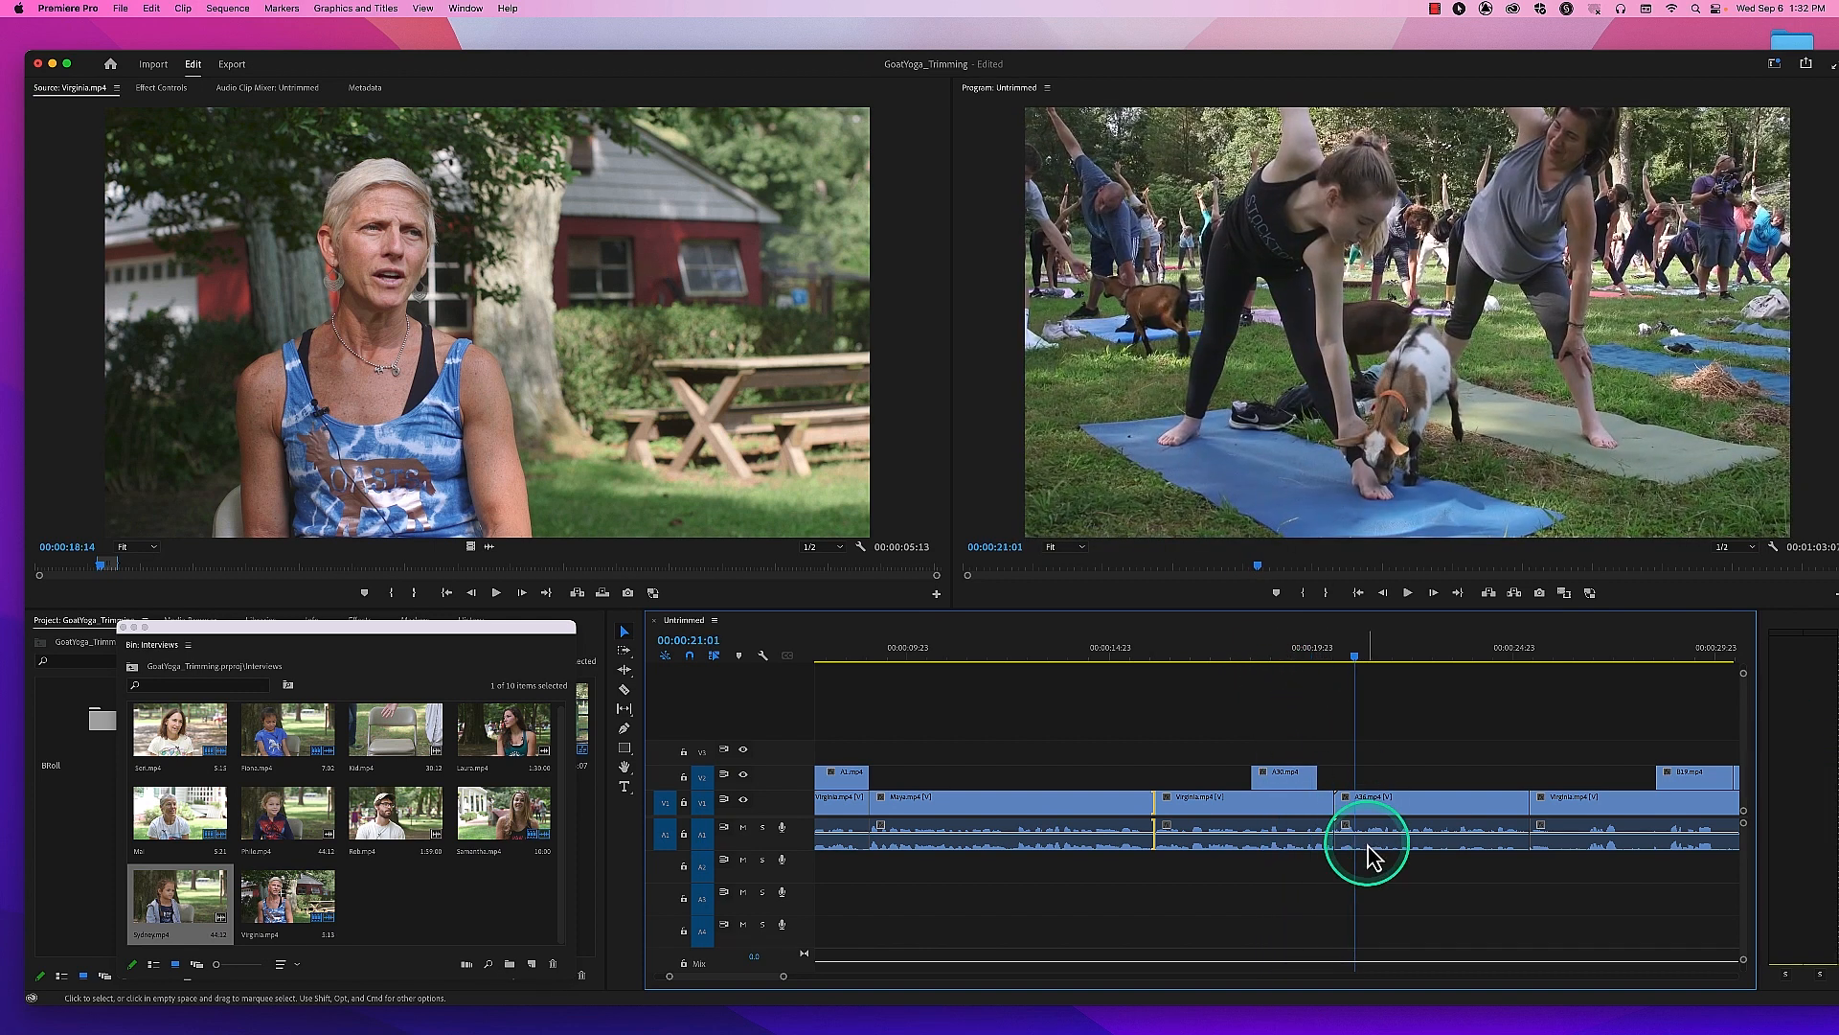
left_click_drag(1328, 805, 1352, 807)
left_click(1277, 657)
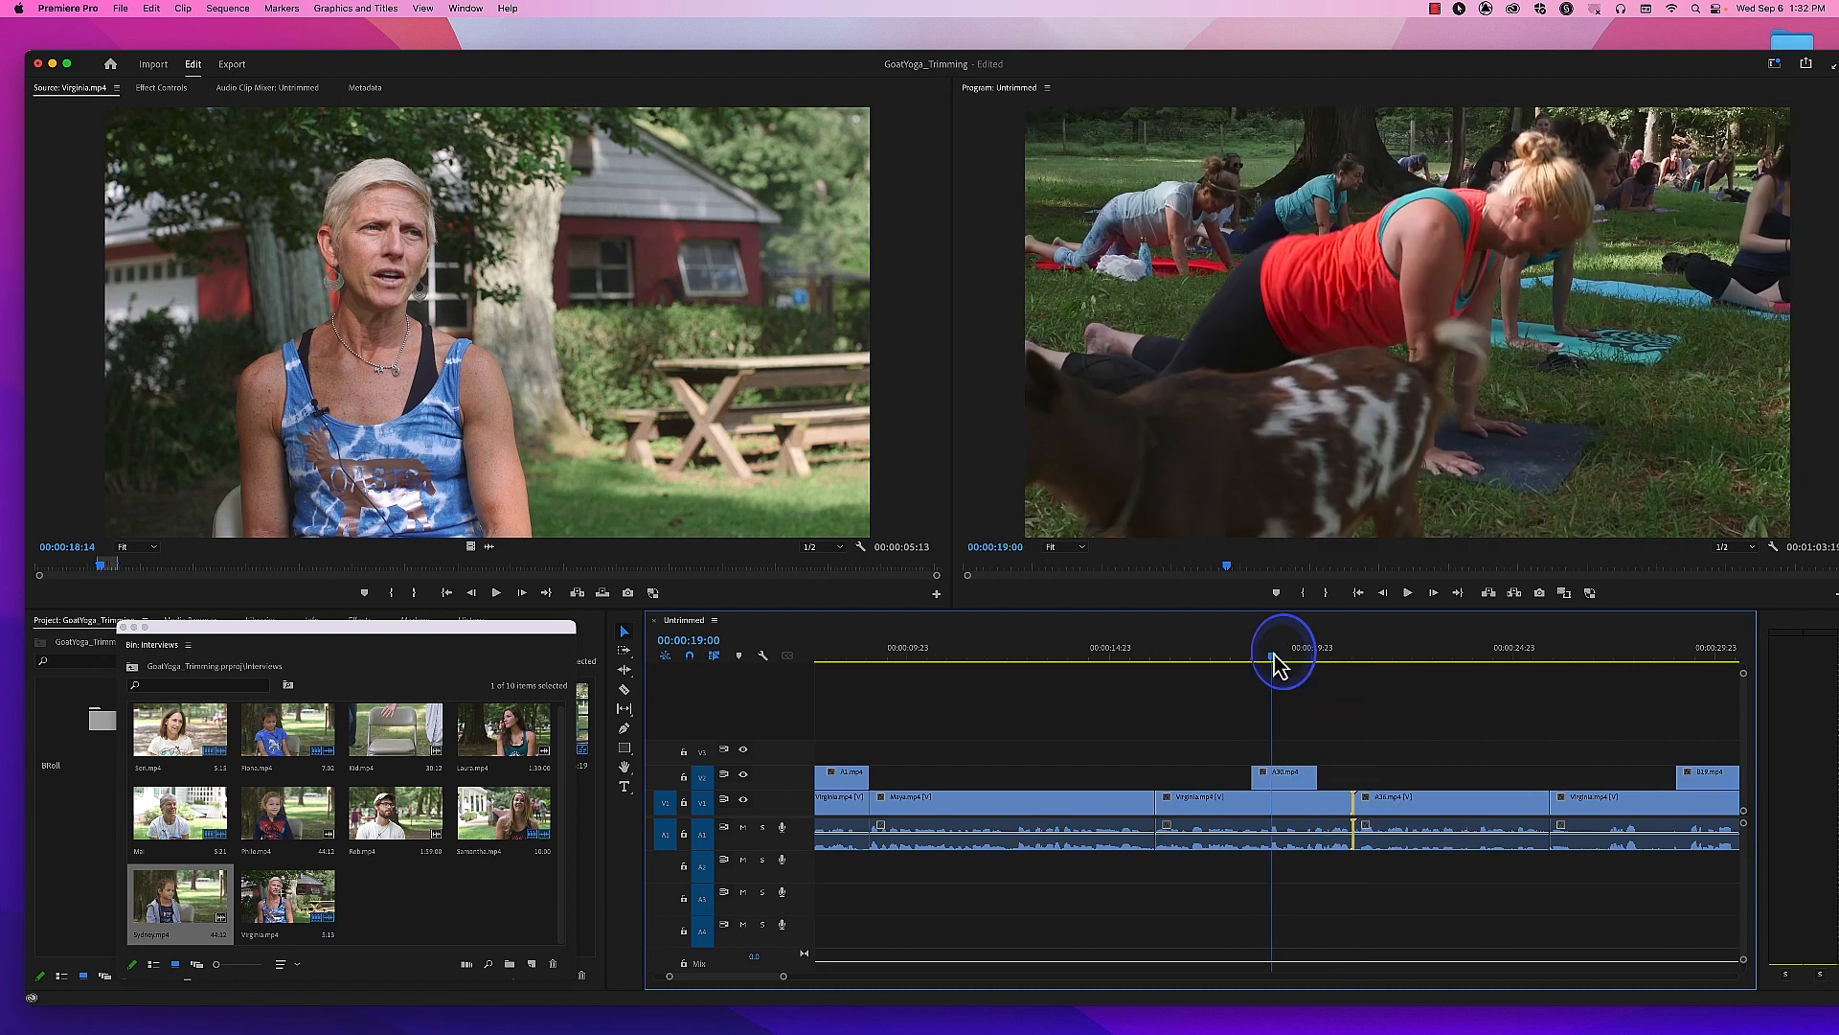
key("space")
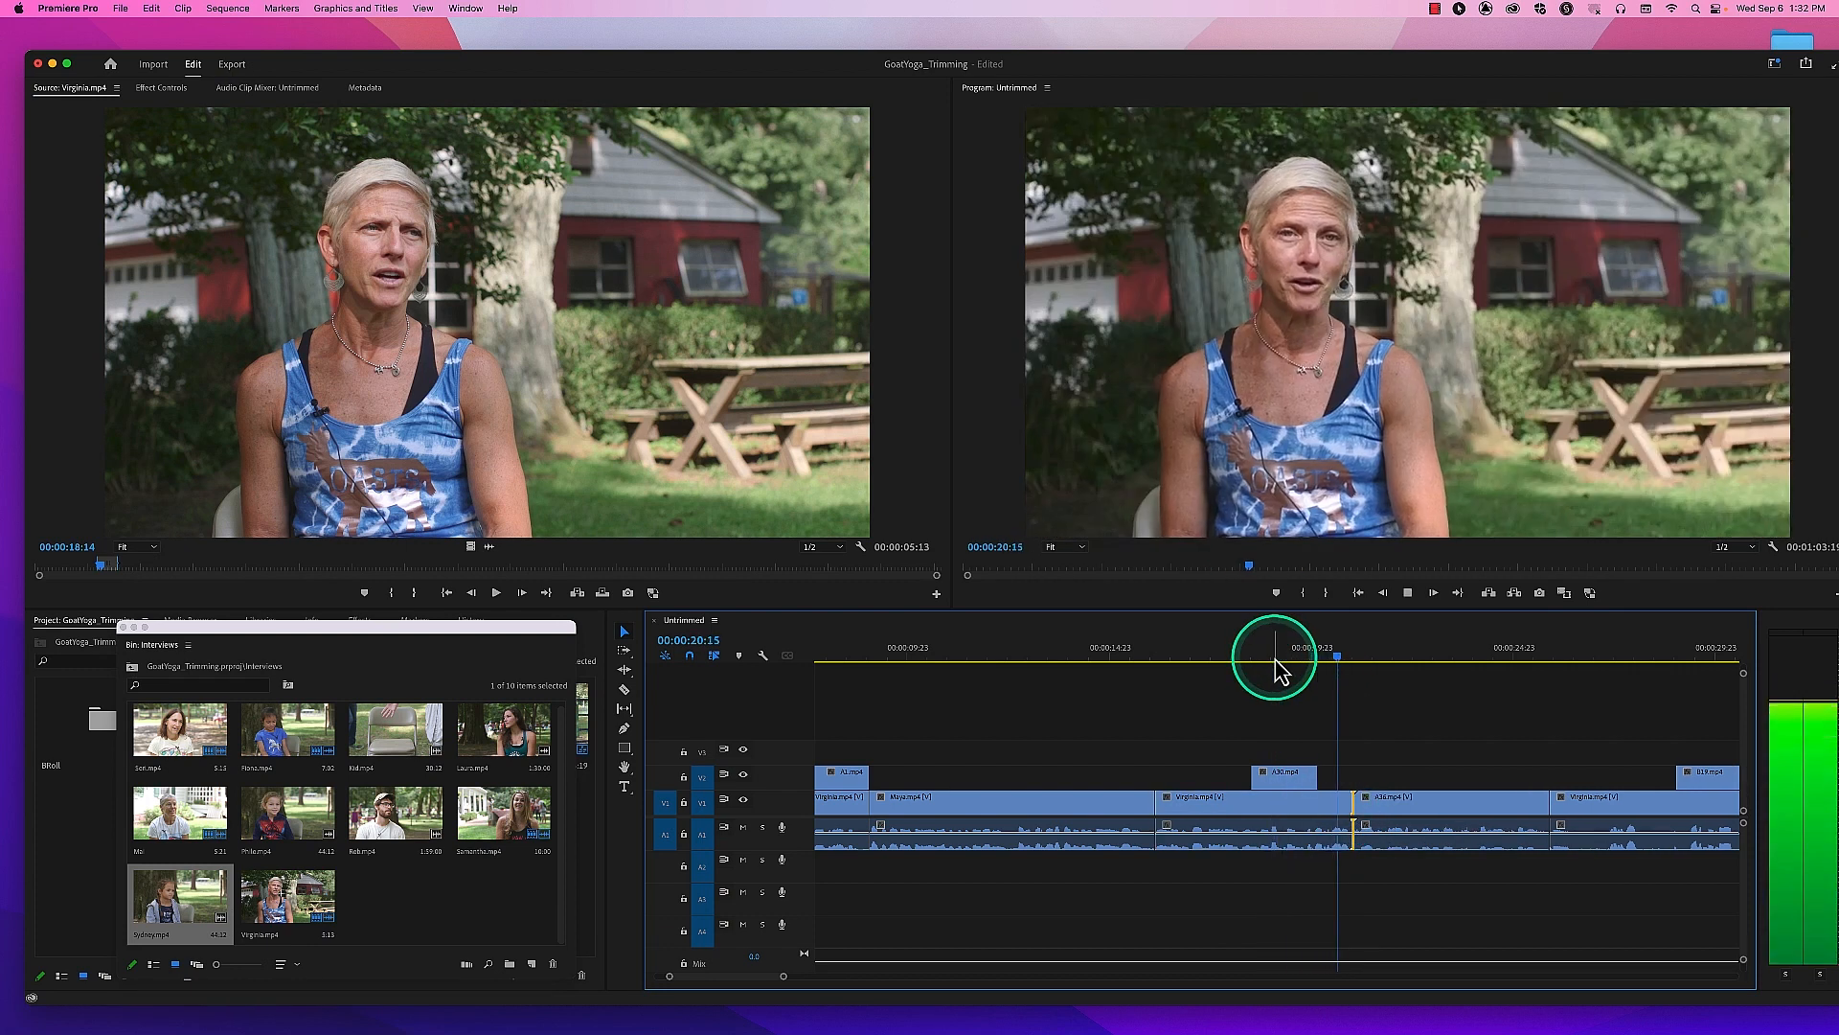
key("space")
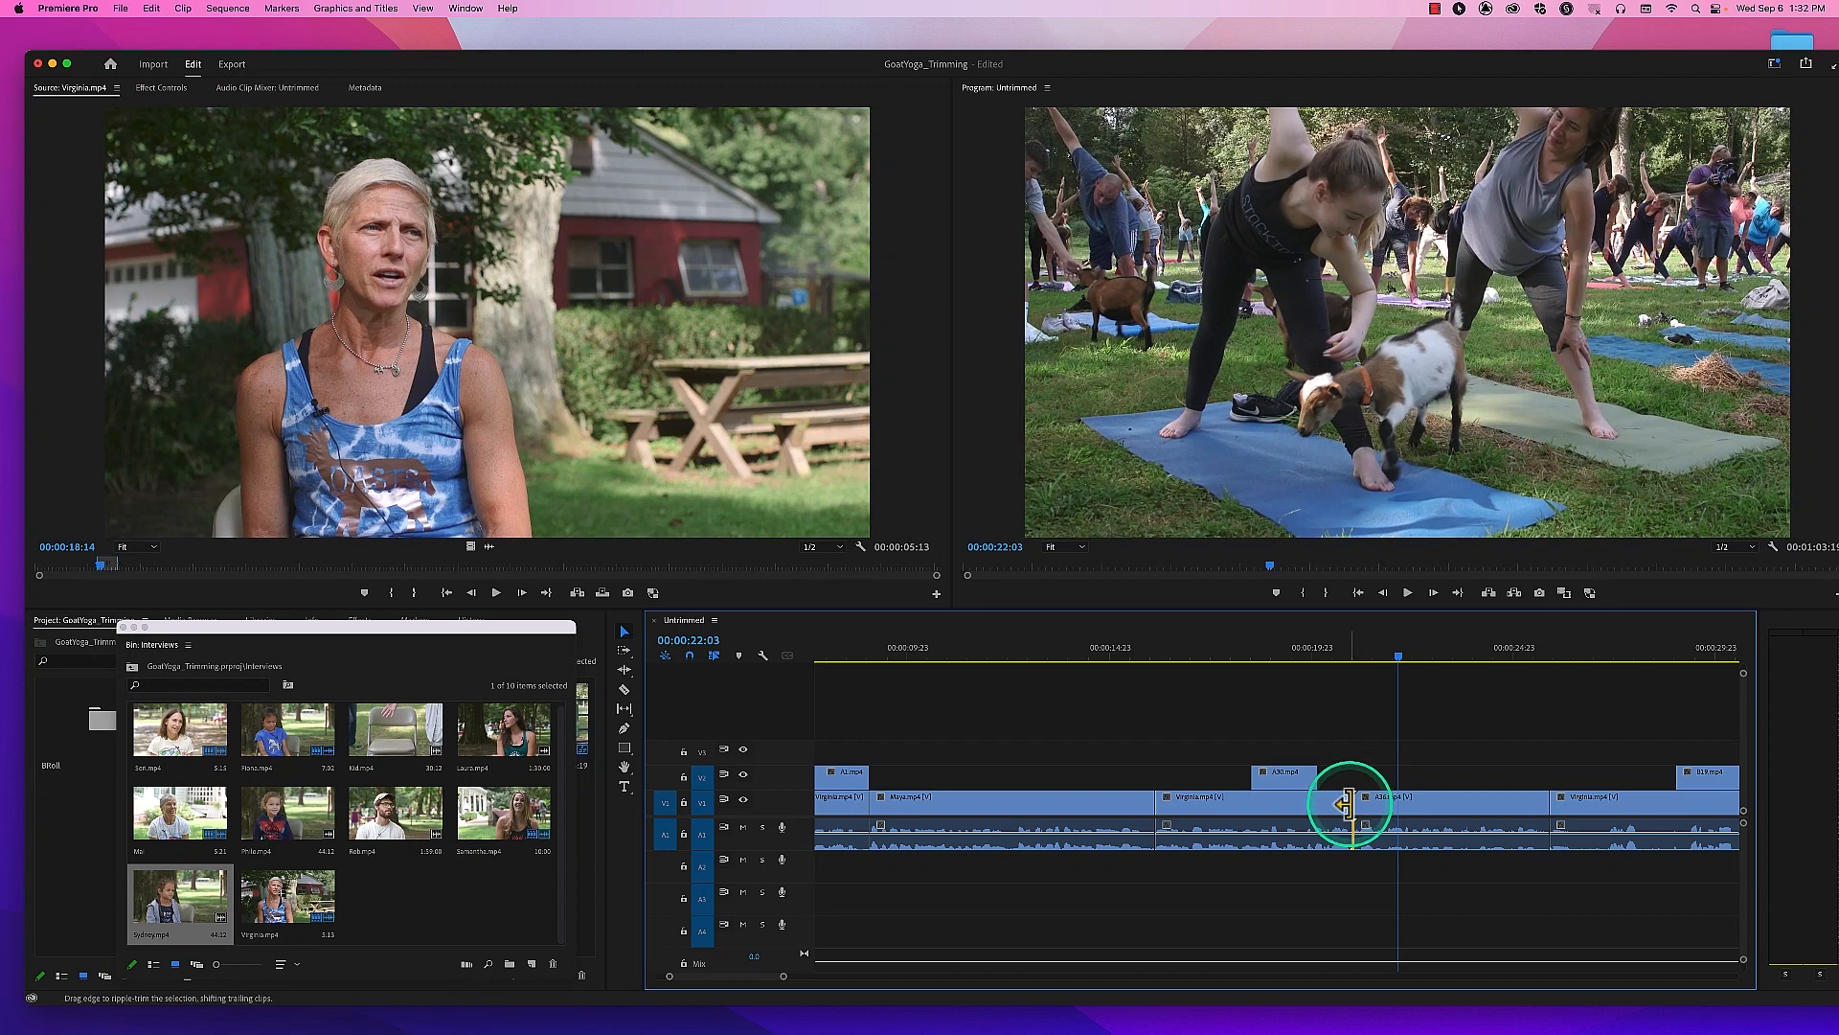
Step: Try to ripple-extend the end of the second Virginia.mp4 by about 0.2 seconds more, and play the cut into A36.mp4 twice
left_click_drag(1348, 805, 1359, 800)
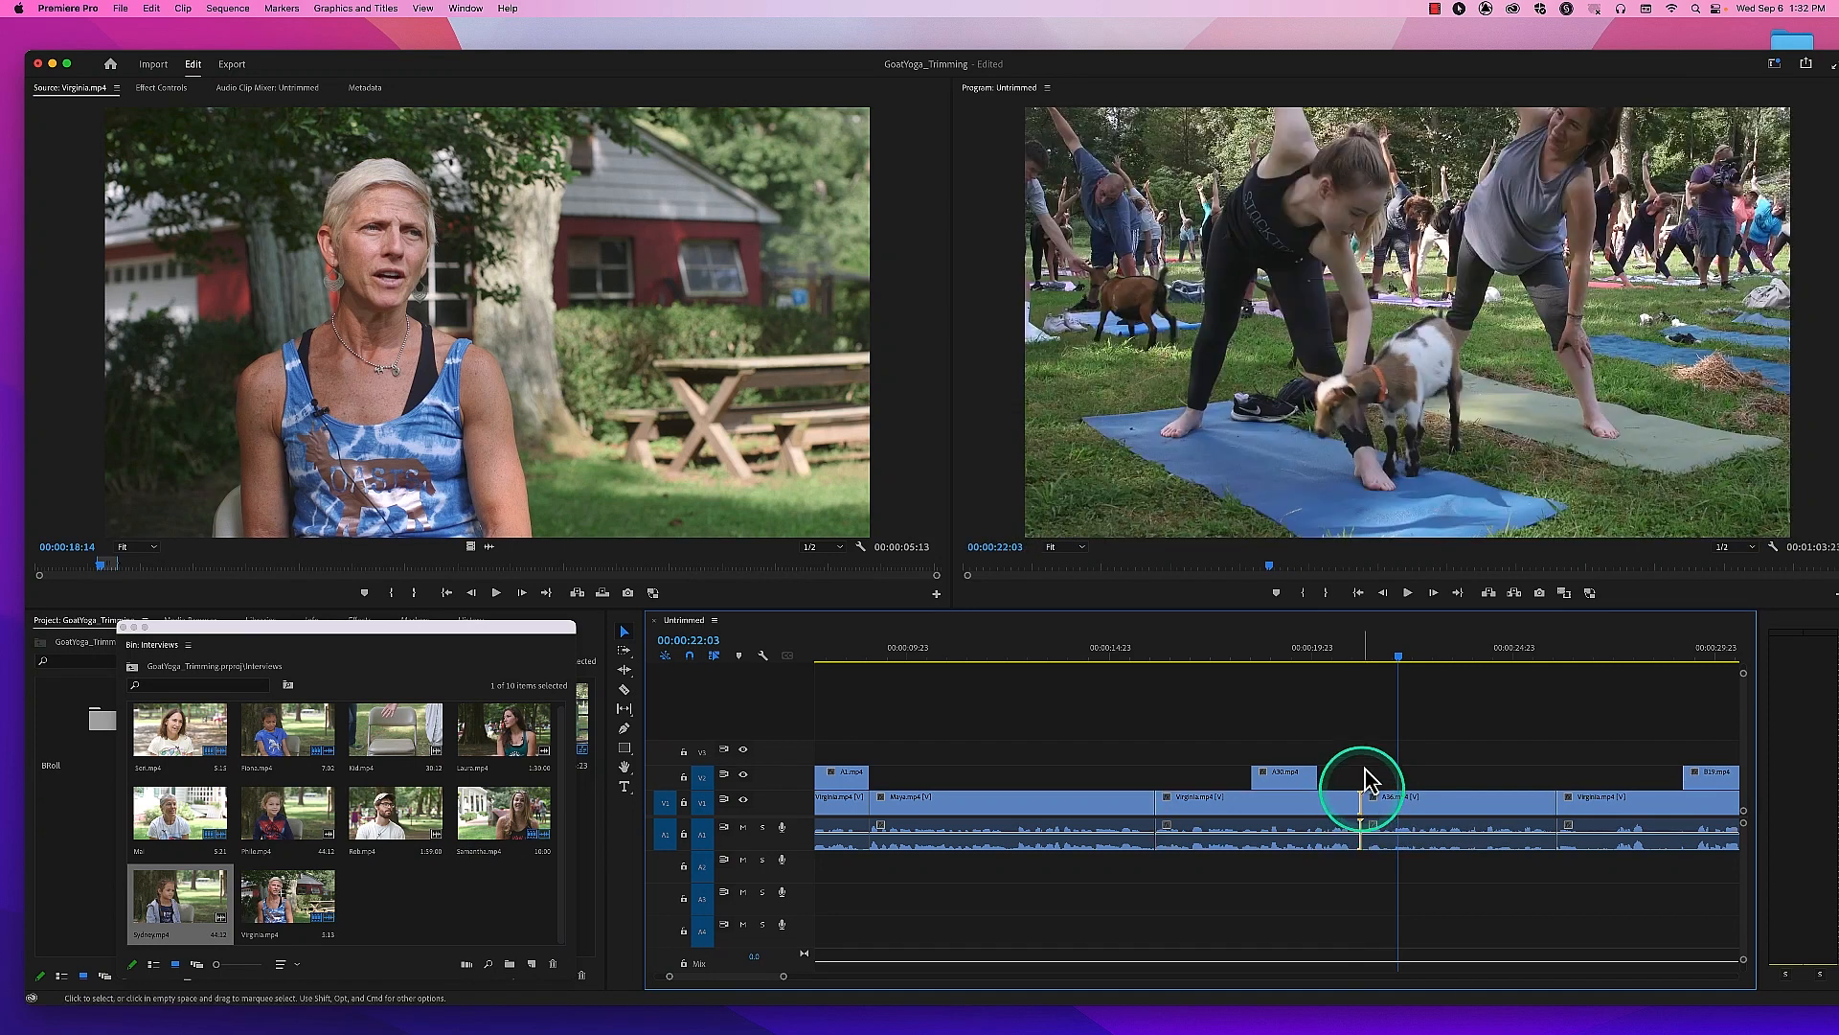
left_click(1322, 659)
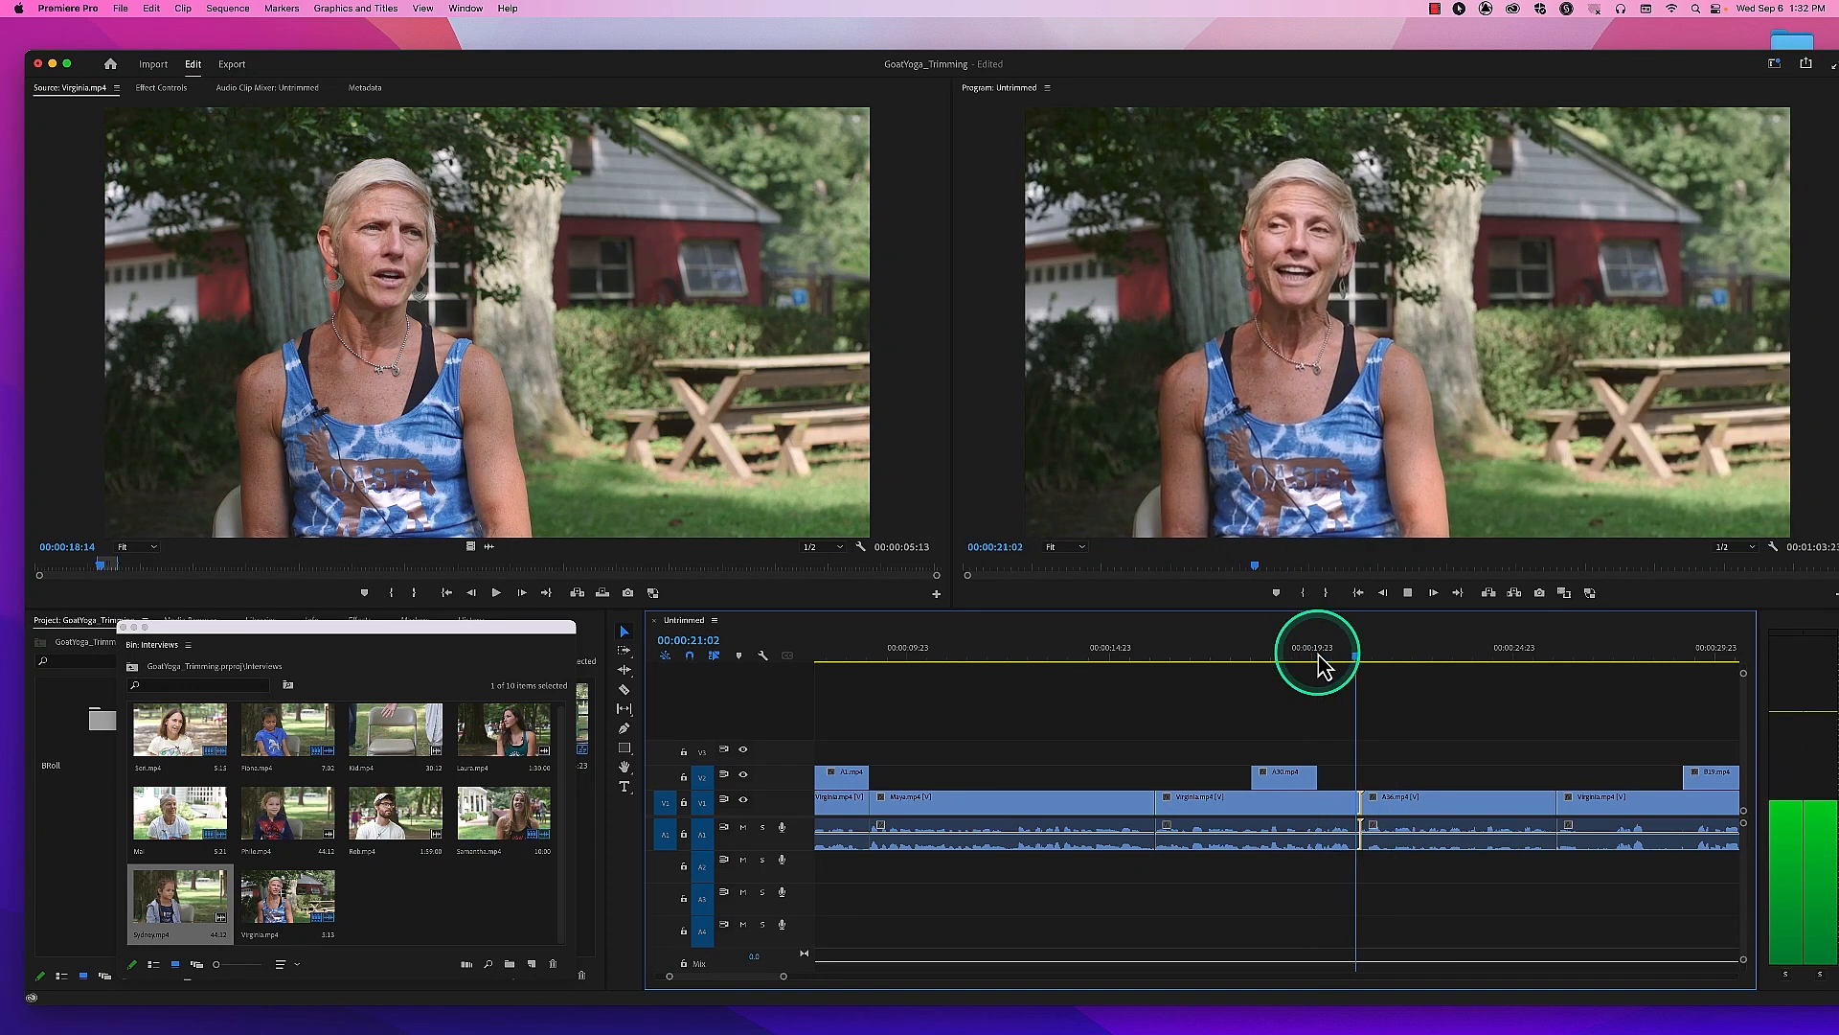
key("space")
left_click(1321, 653)
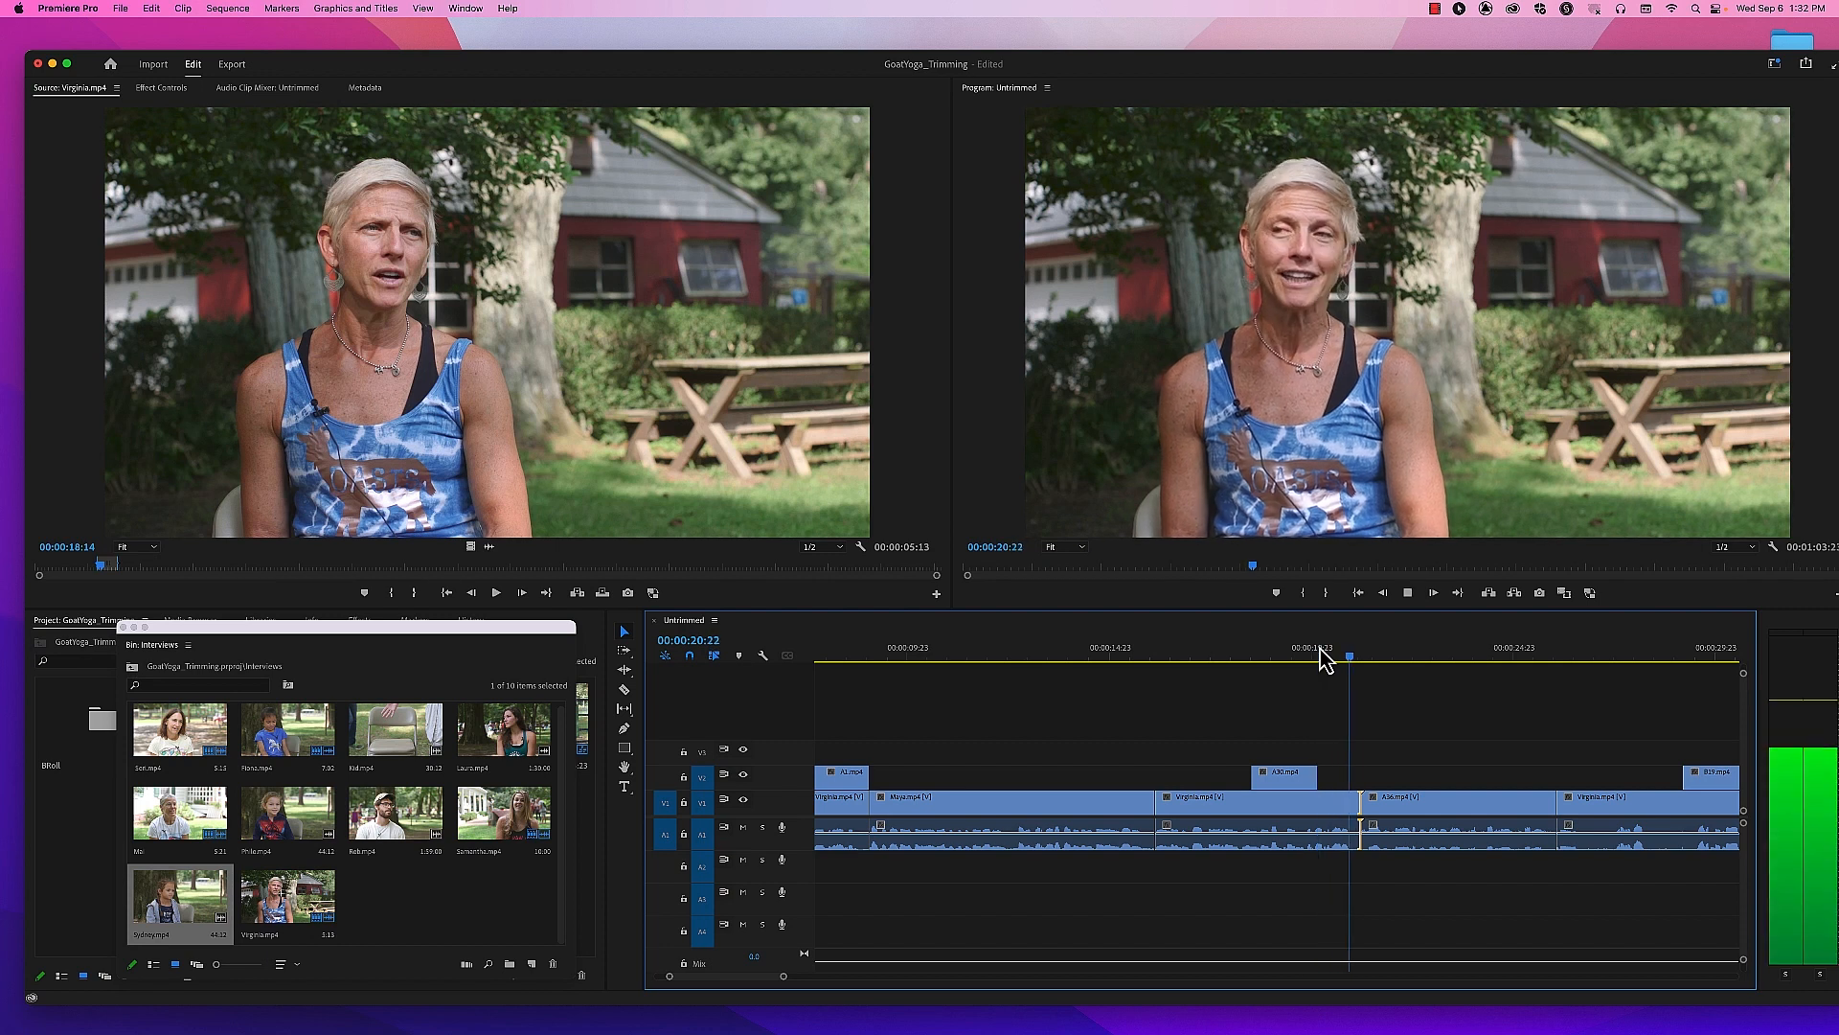
key("space")
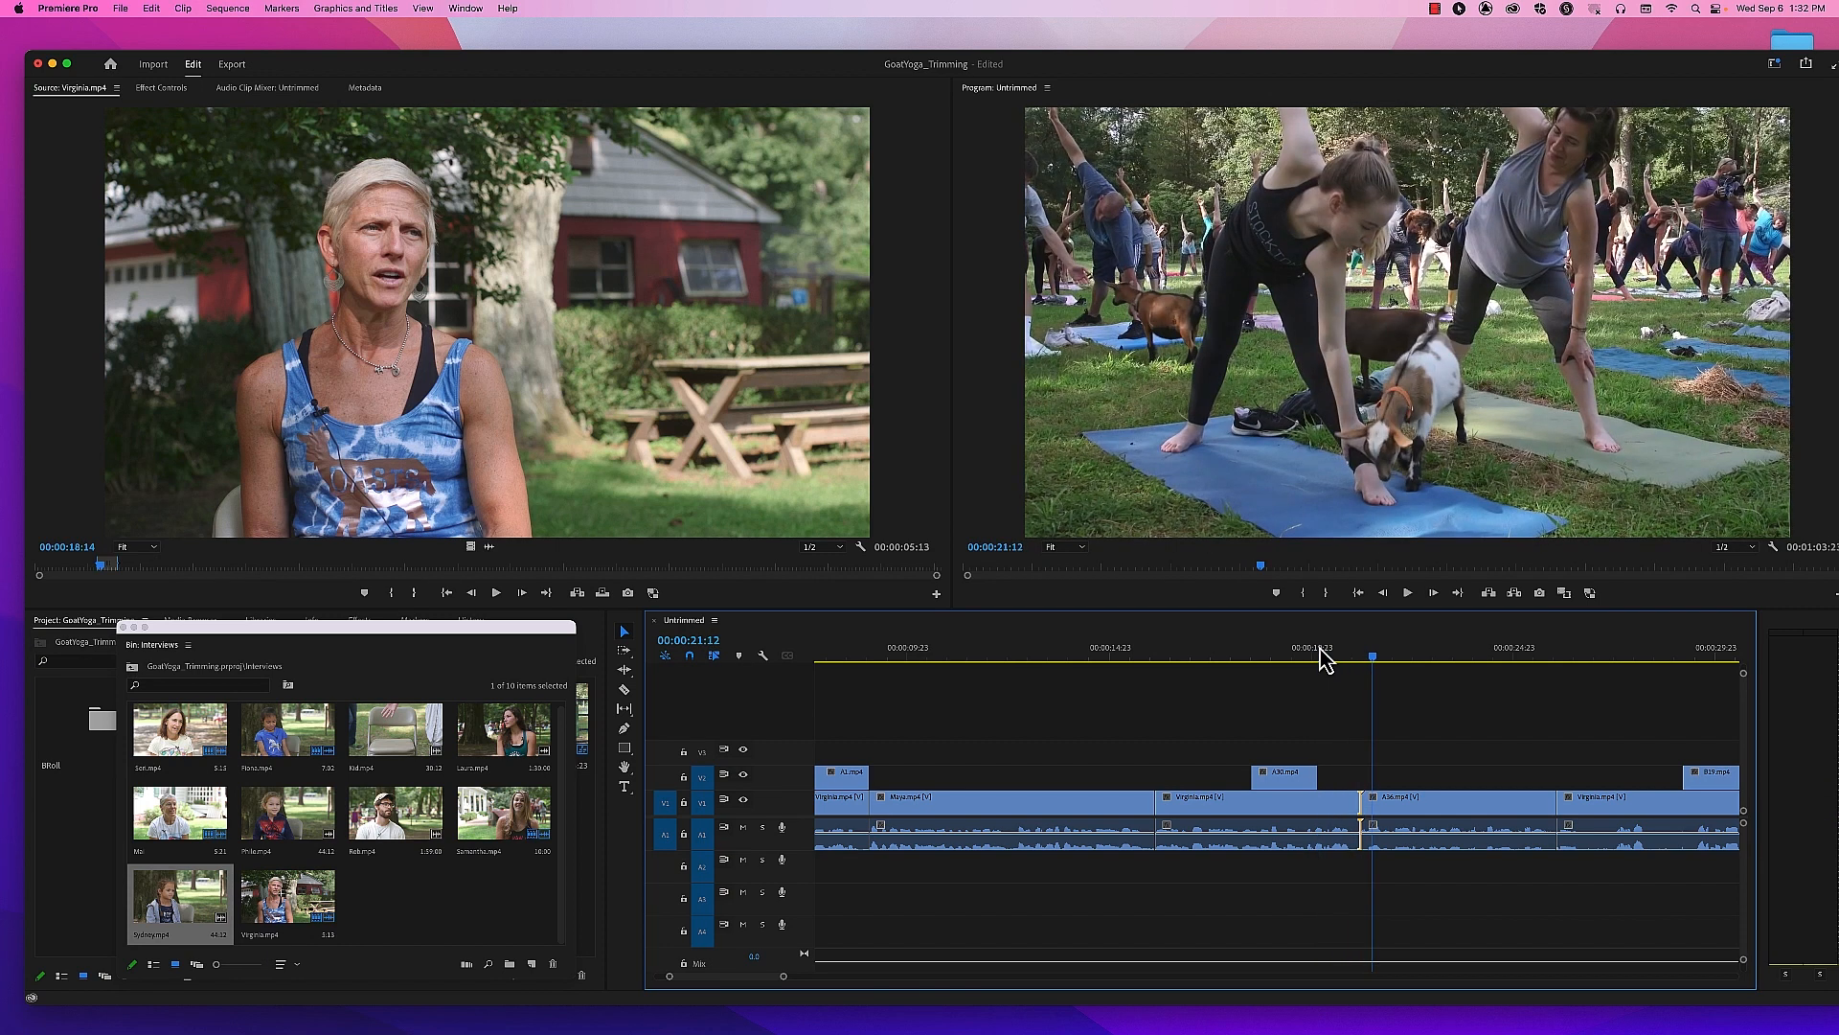
Step: Ripple-trim about 0.2 seconds off the end of the second Virginia.mp4 and play its cut into A36.mp4 twice
left_click_drag(1351, 808, 1345, 808)
left_click(1301, 650)
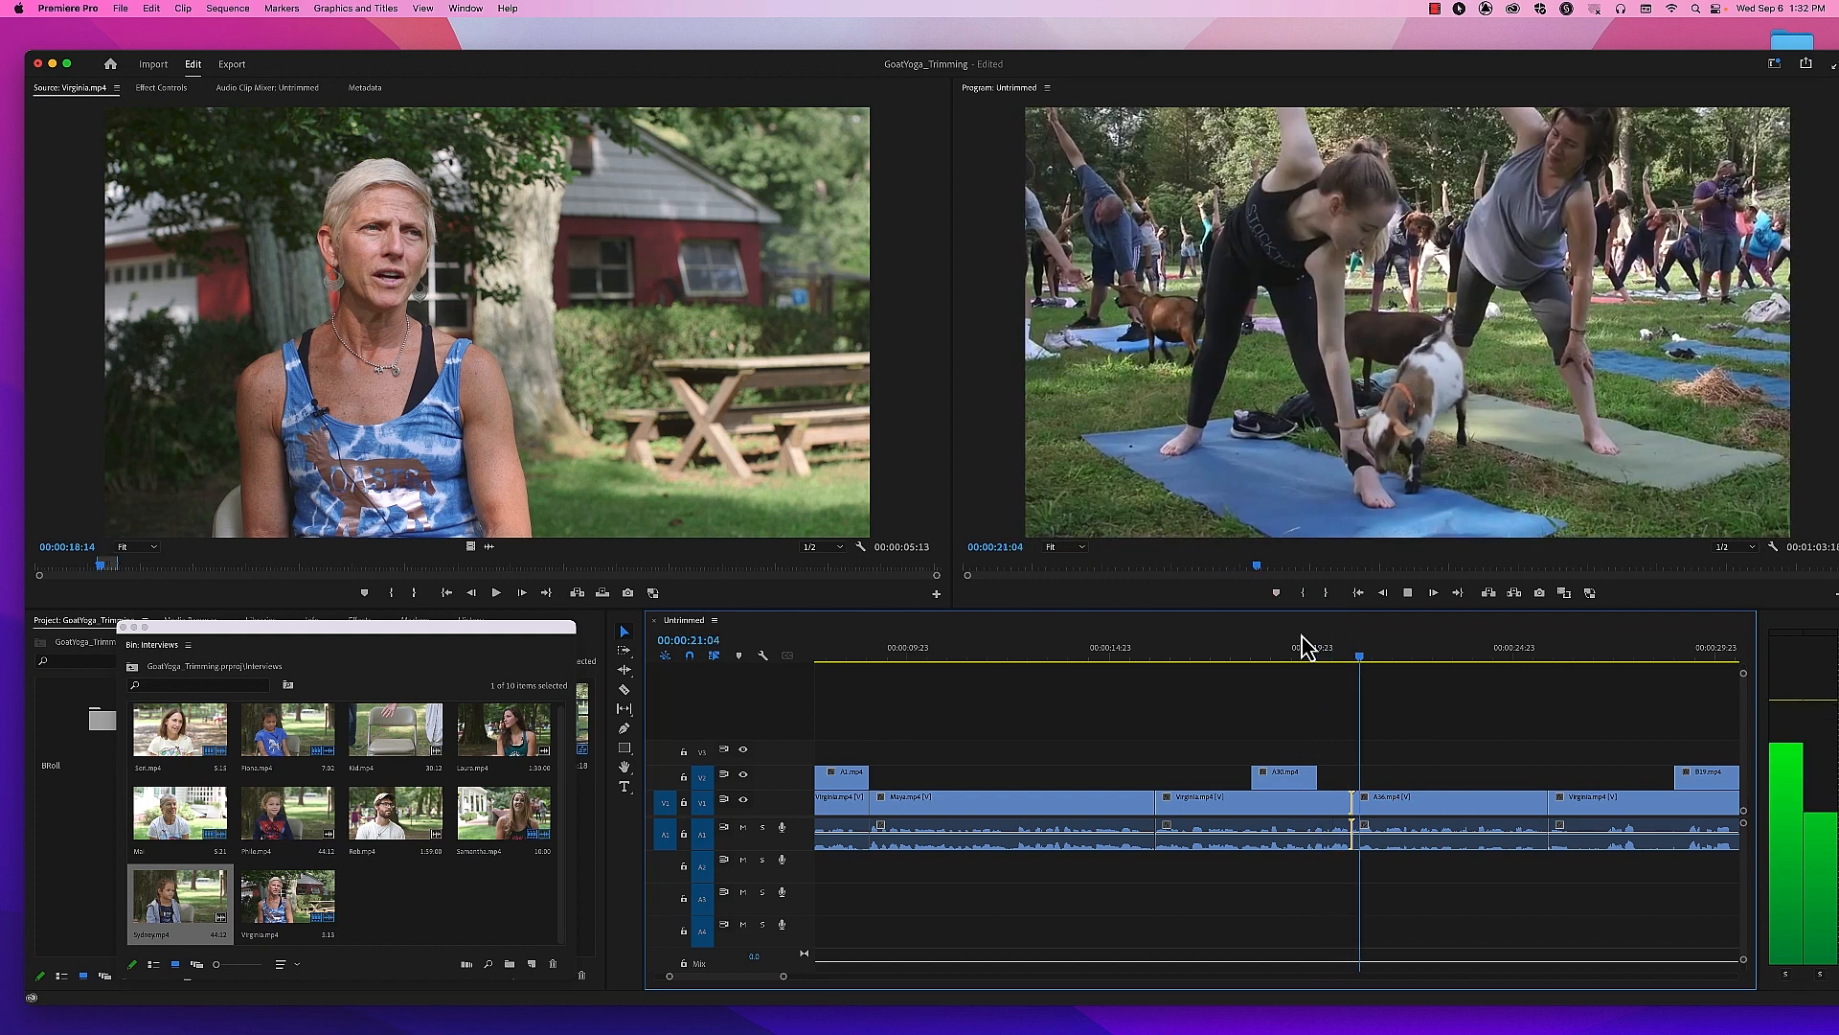
key("space")
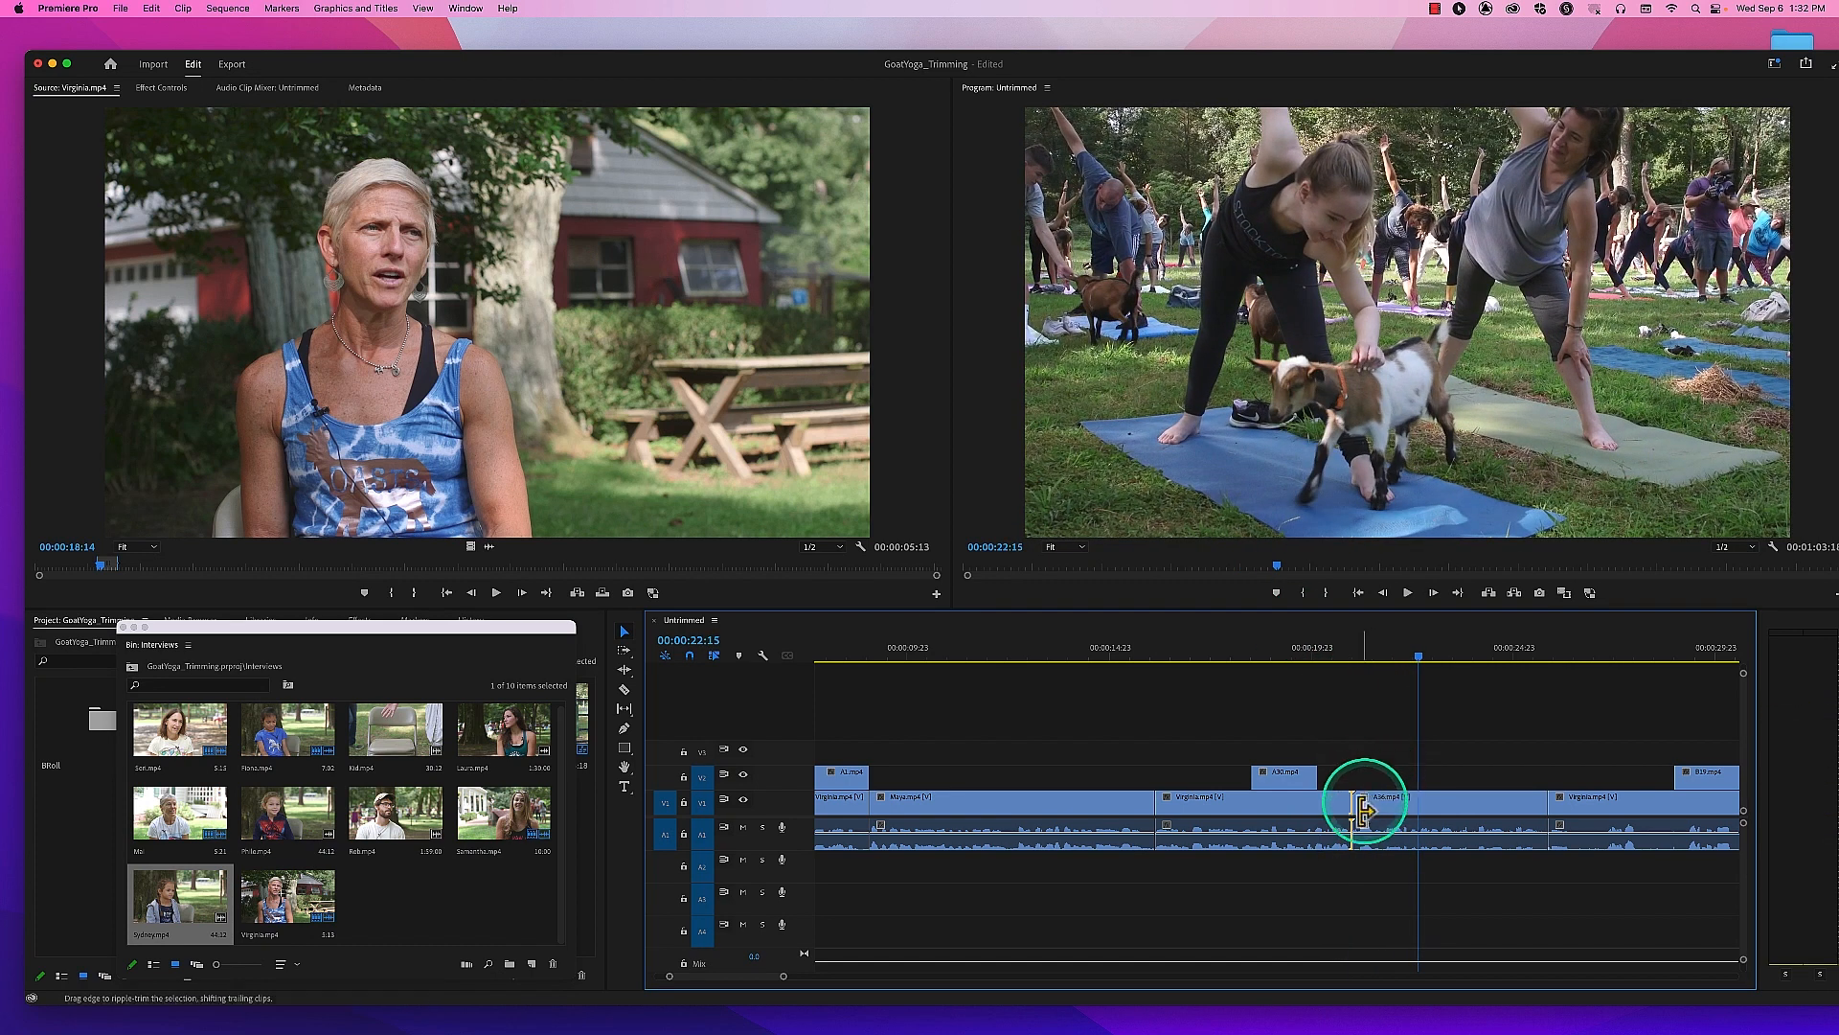
left_click(1307, 646)
key("space")
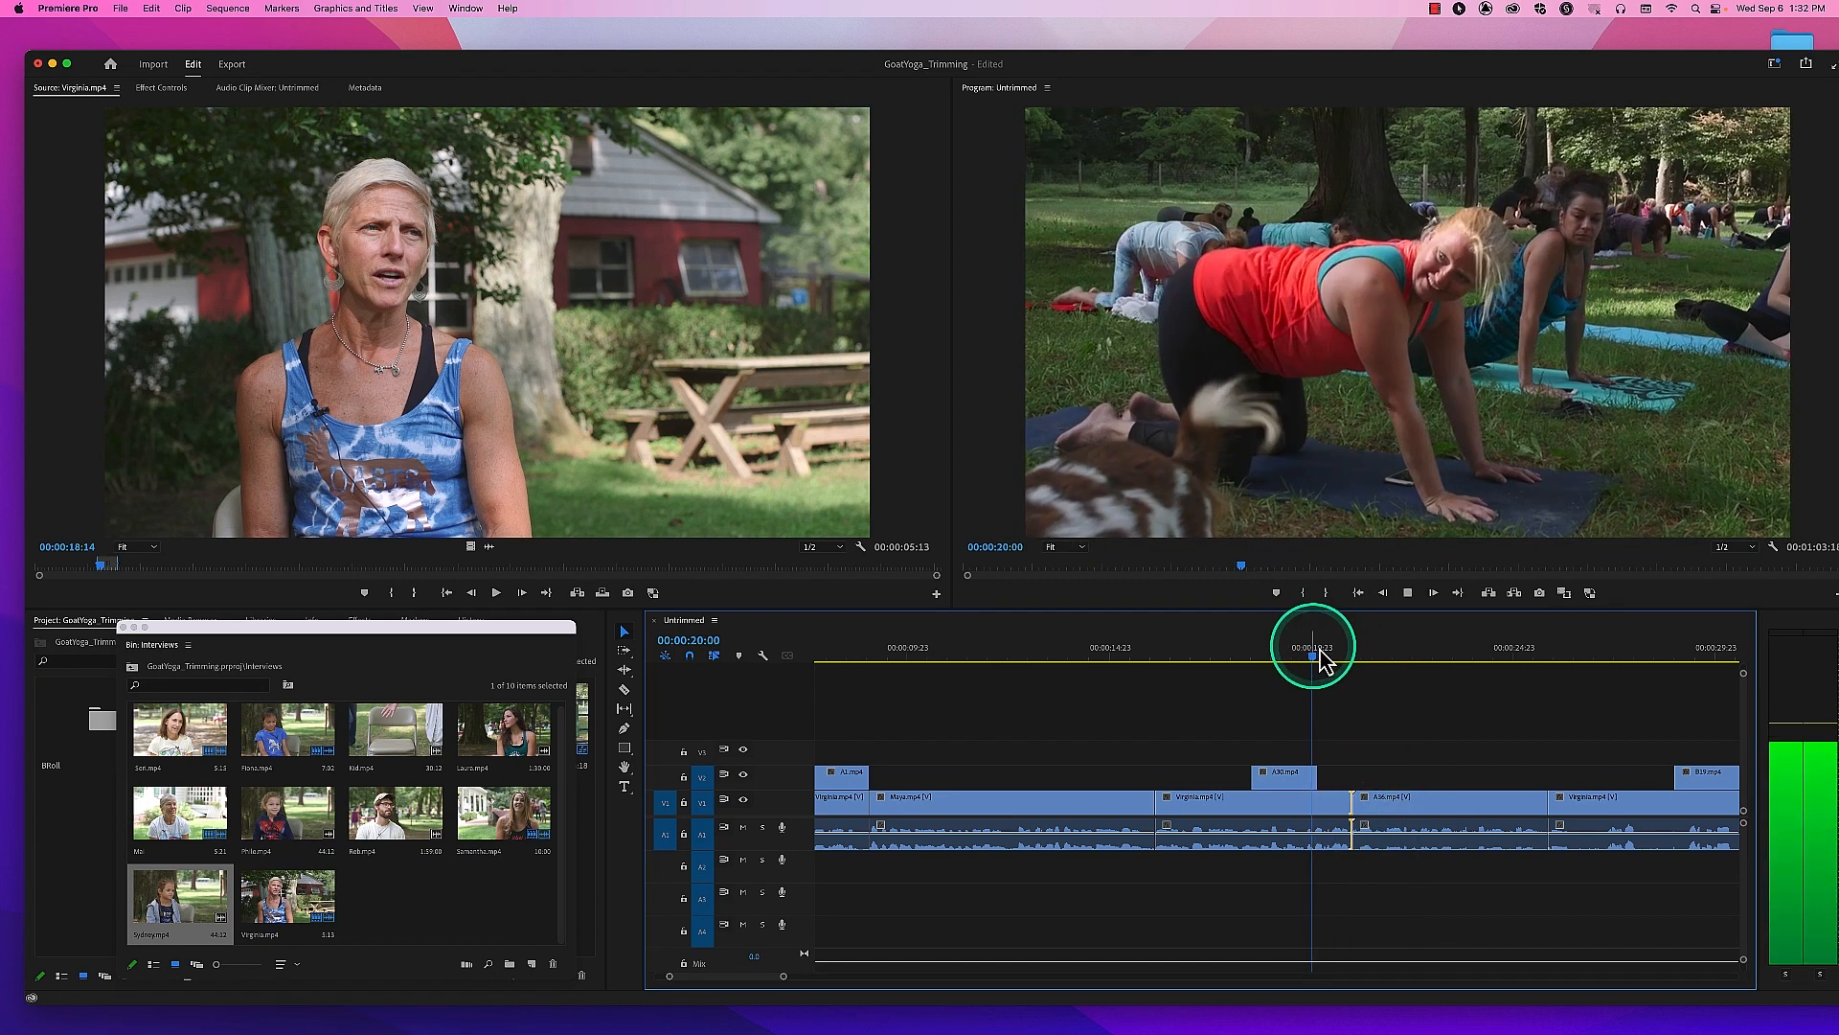
key("space")
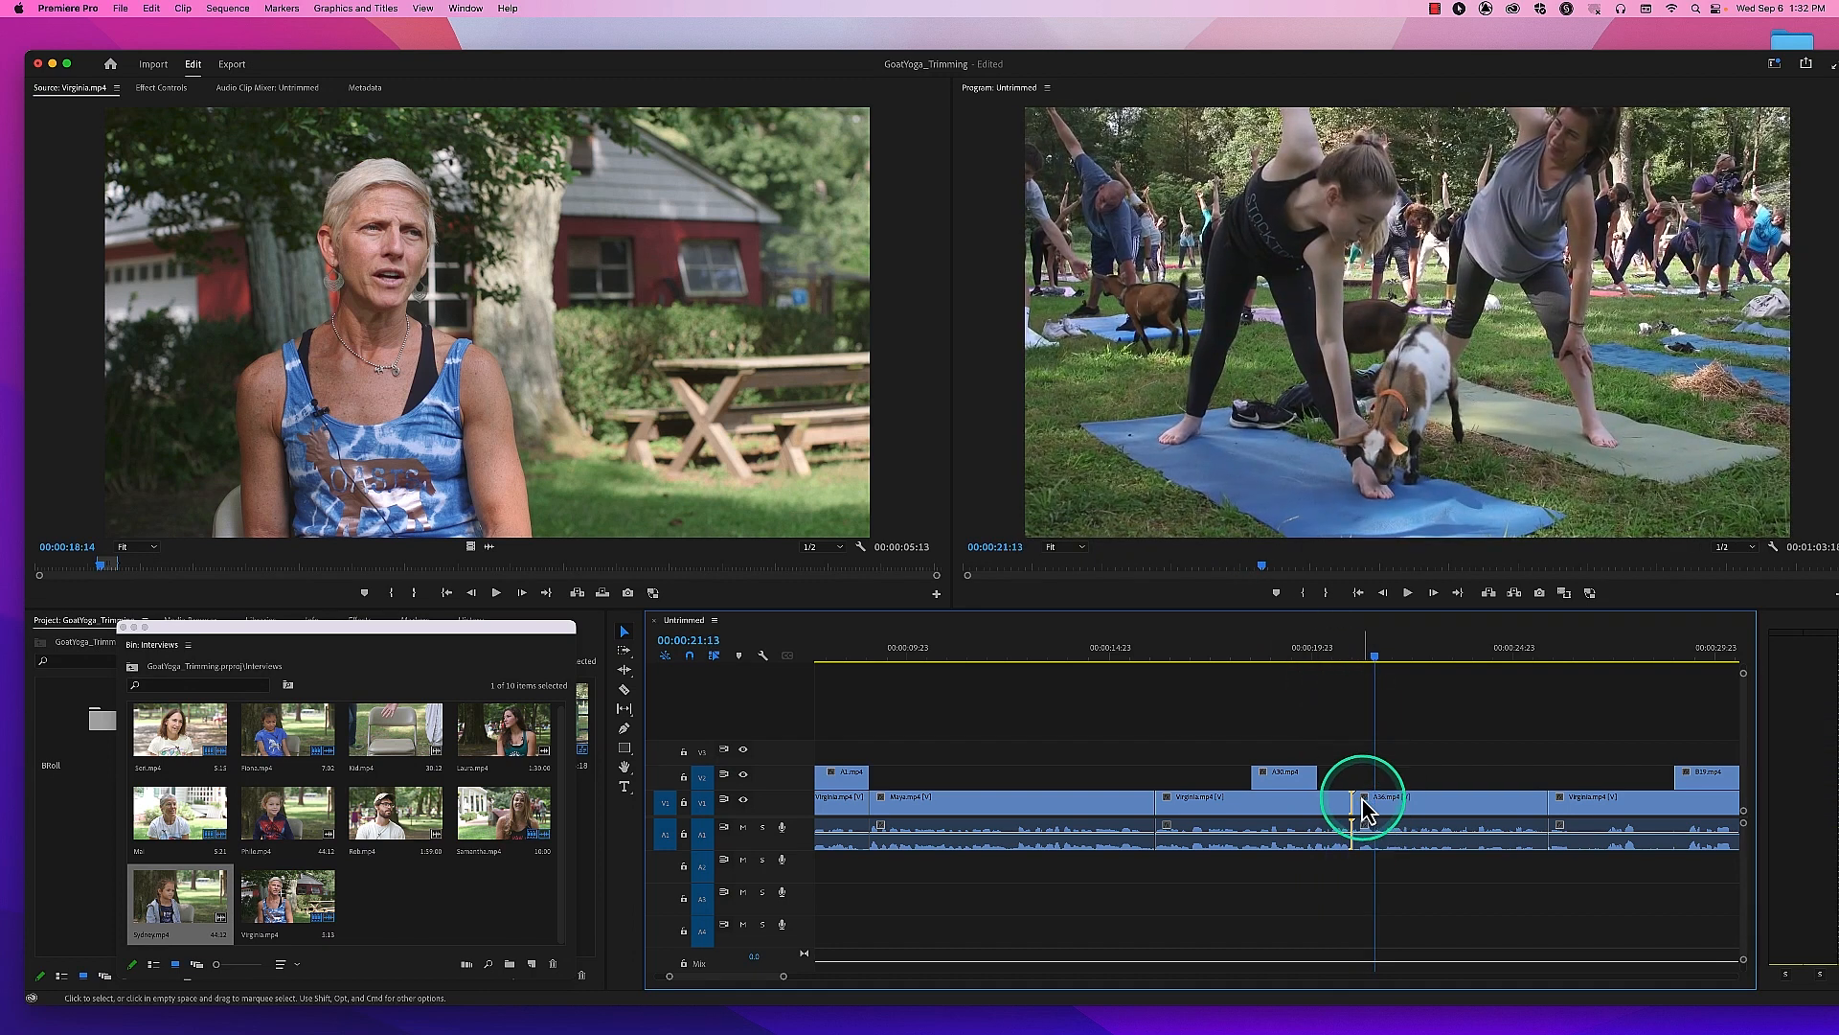
Step: Try to ripple-extend the start of A36.mp4, and match-frame it into the Source Monitor at 00:00:00:00 to check for extra media
left_click_drag(1358, 806, 1354, 805)
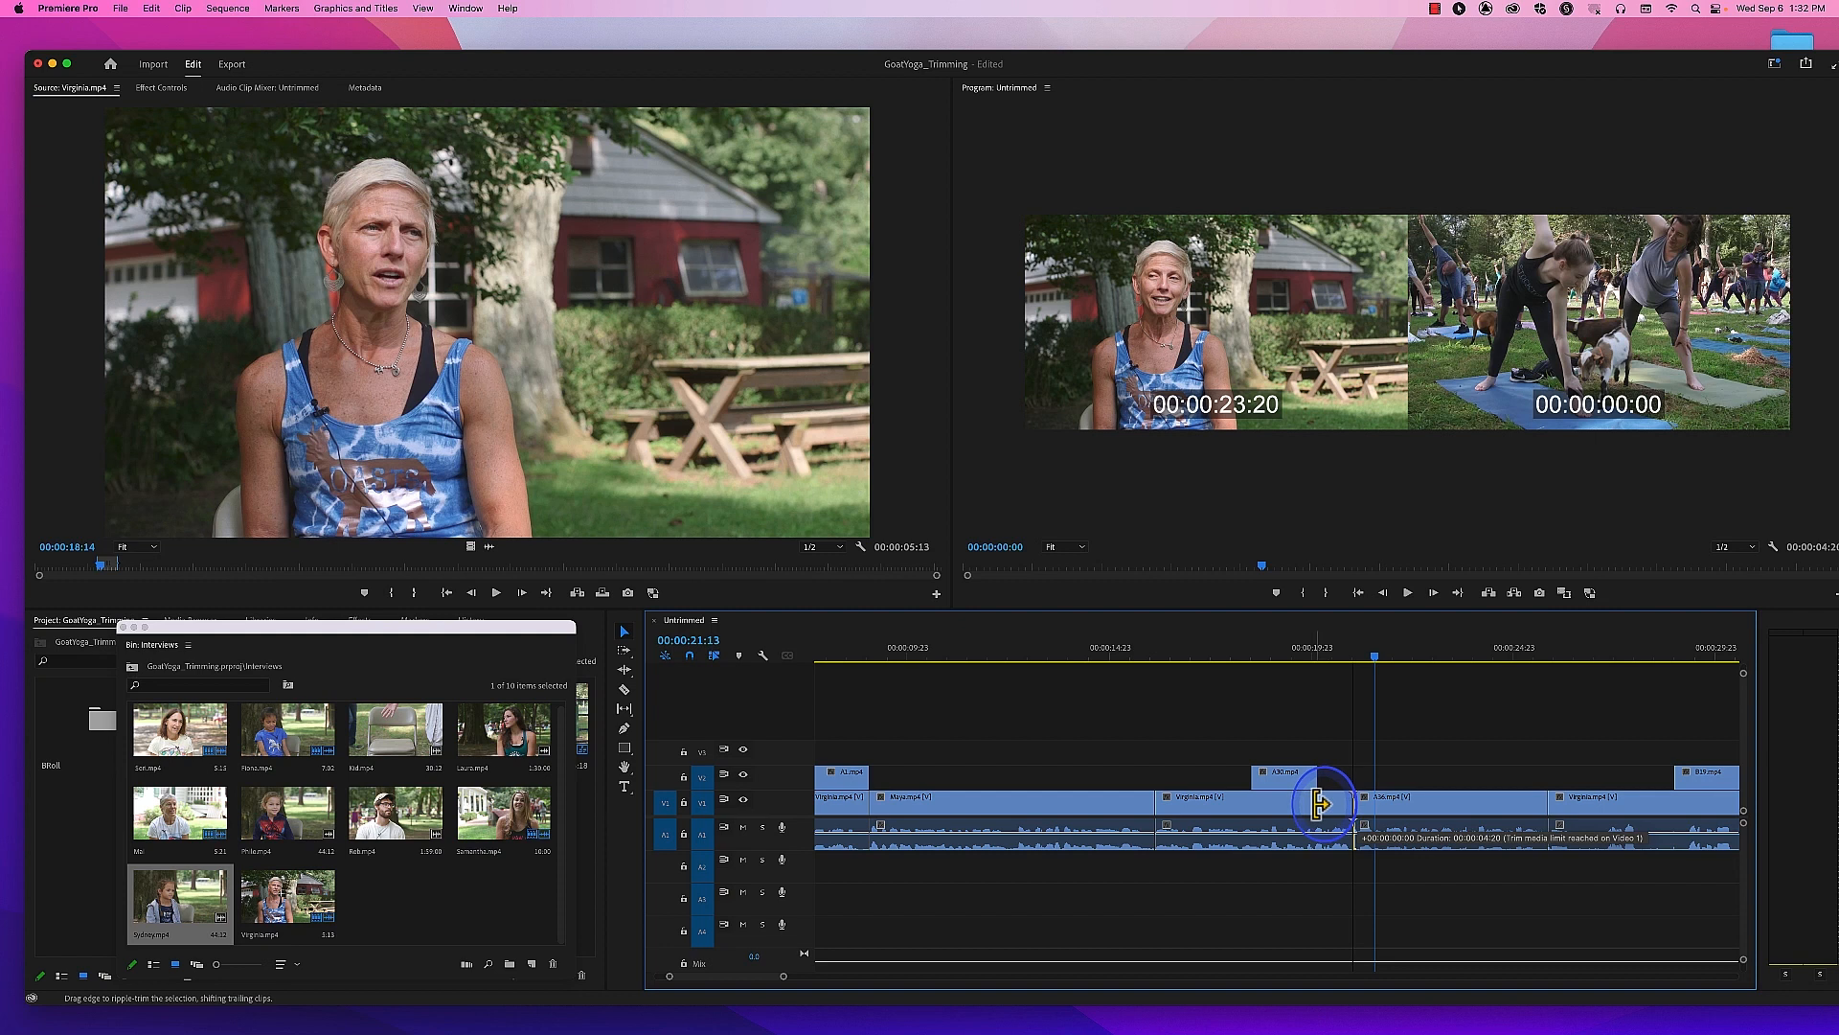
left_click_drag(1320, 817, 1394, 810)
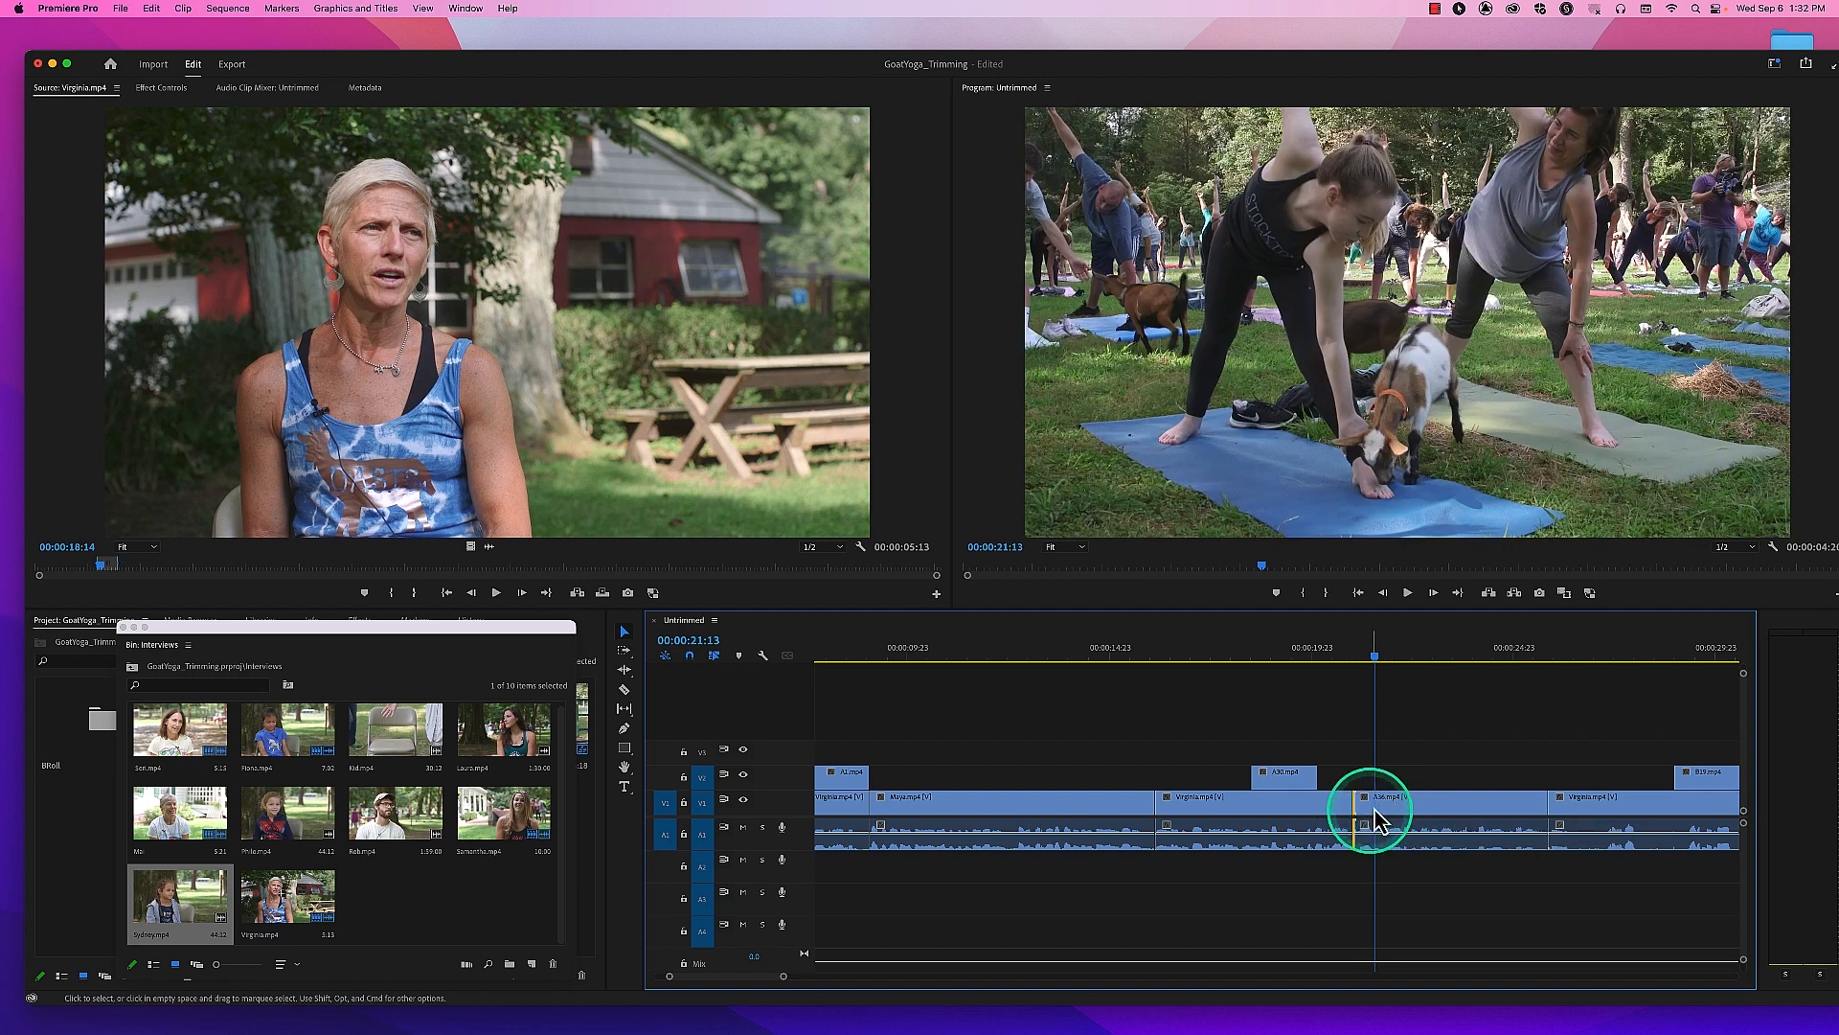
left_click(1356, 659)
key("f")
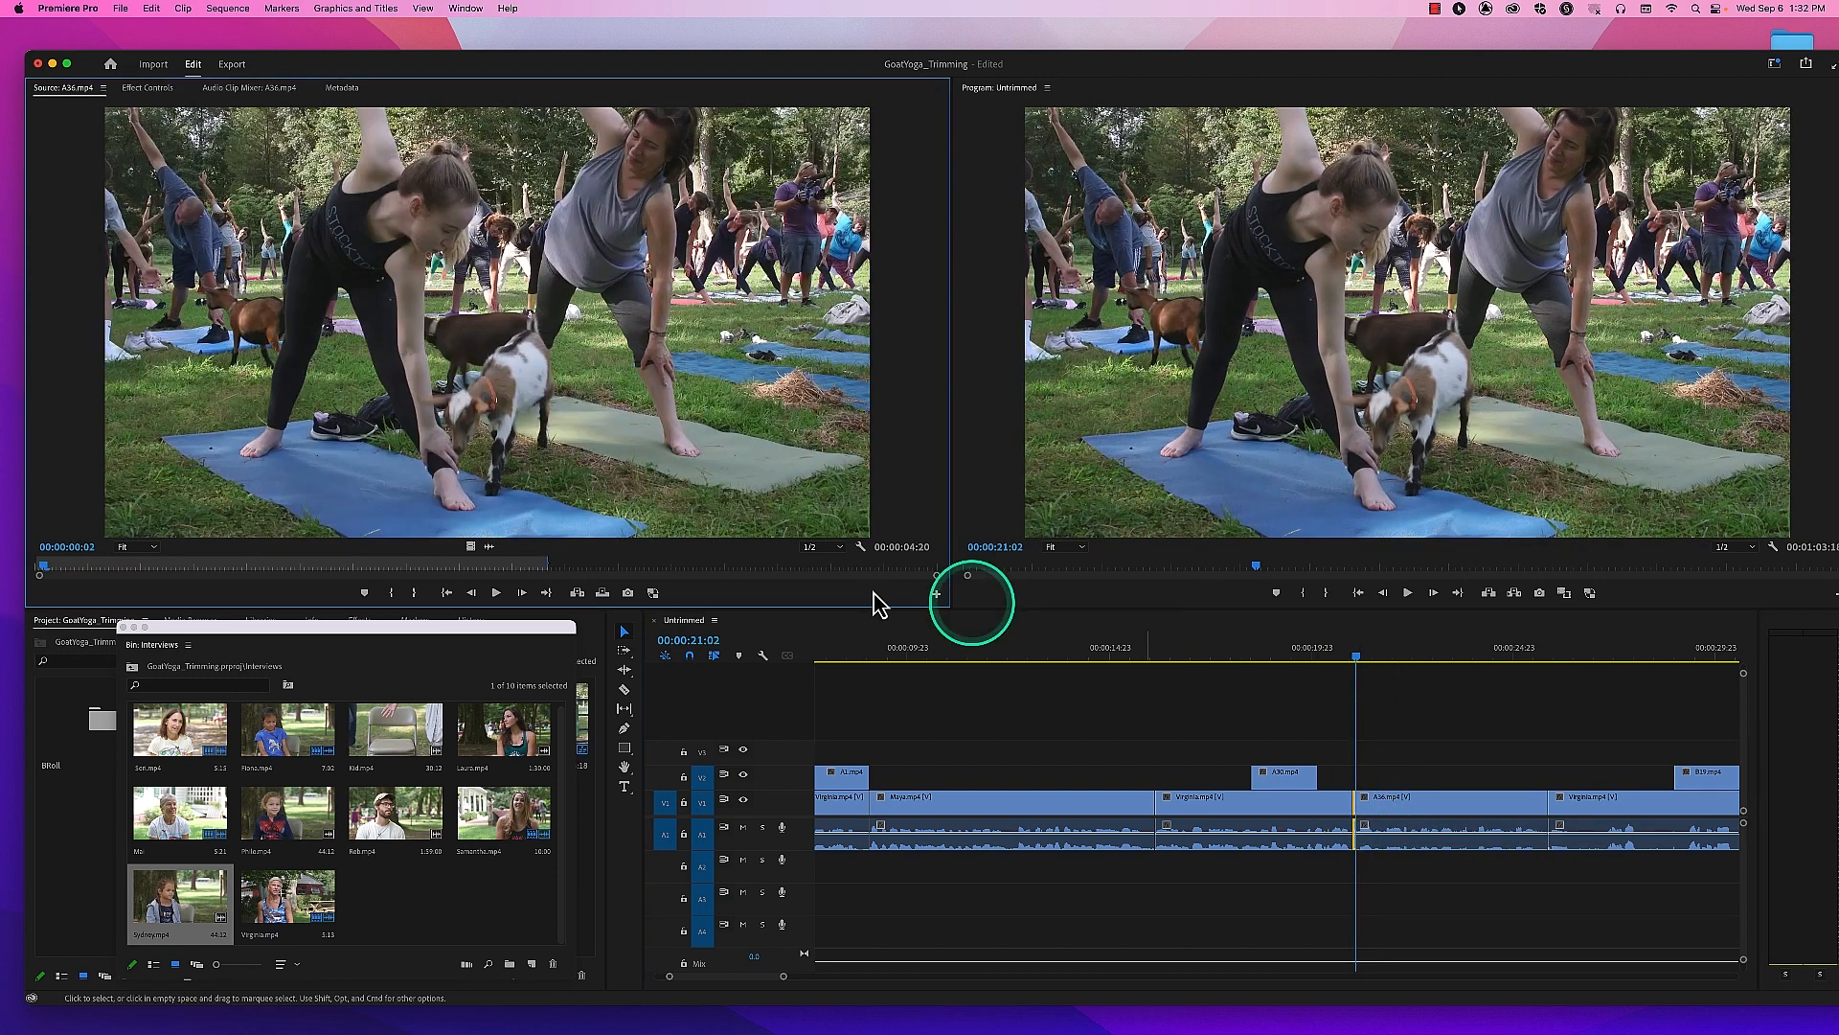
left_click_drag(43, 569, 32, 567)
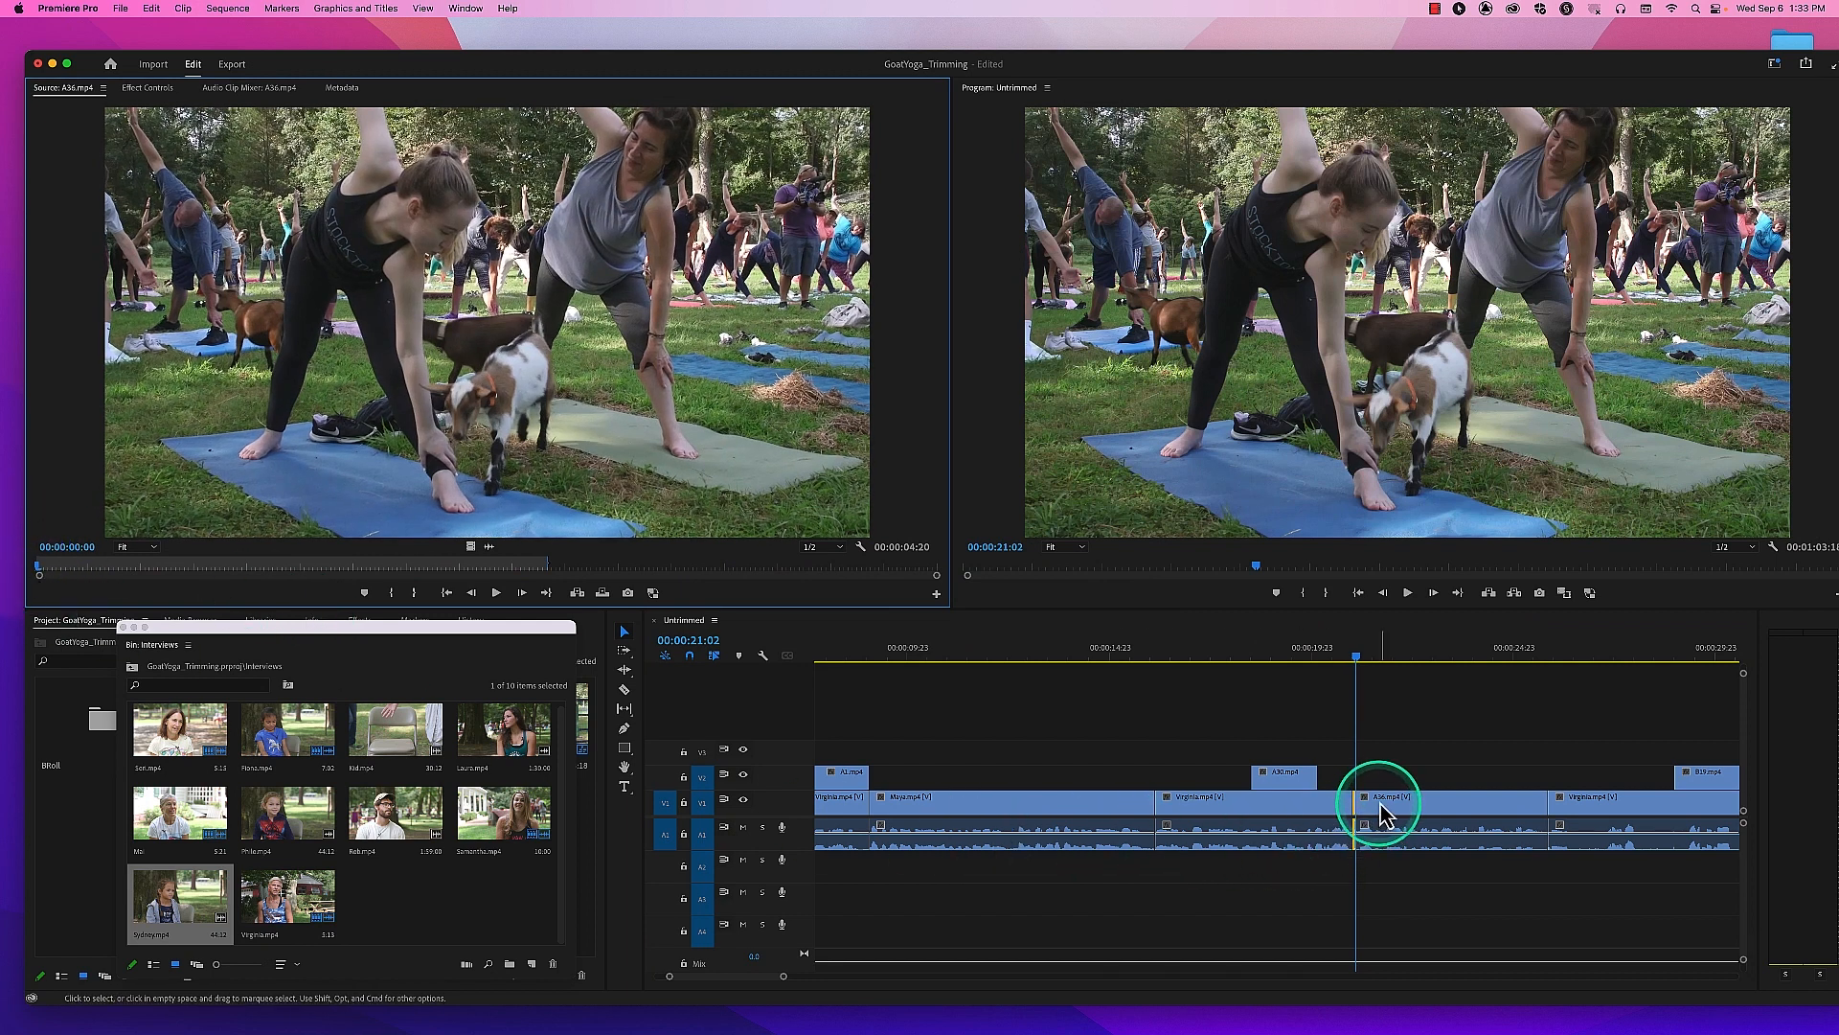
Step: Try to ripple-trim about 0.5 seconds off the start of A36.mp4, and extend it back to the clip's first frame
left_click(1317, 657)
key("space")
key("space")
mouse_move(1365, 808)
left_mouse_down()
mouse_move(1388, 808)
mouse_move(1380, 832)
left_mouse_up()
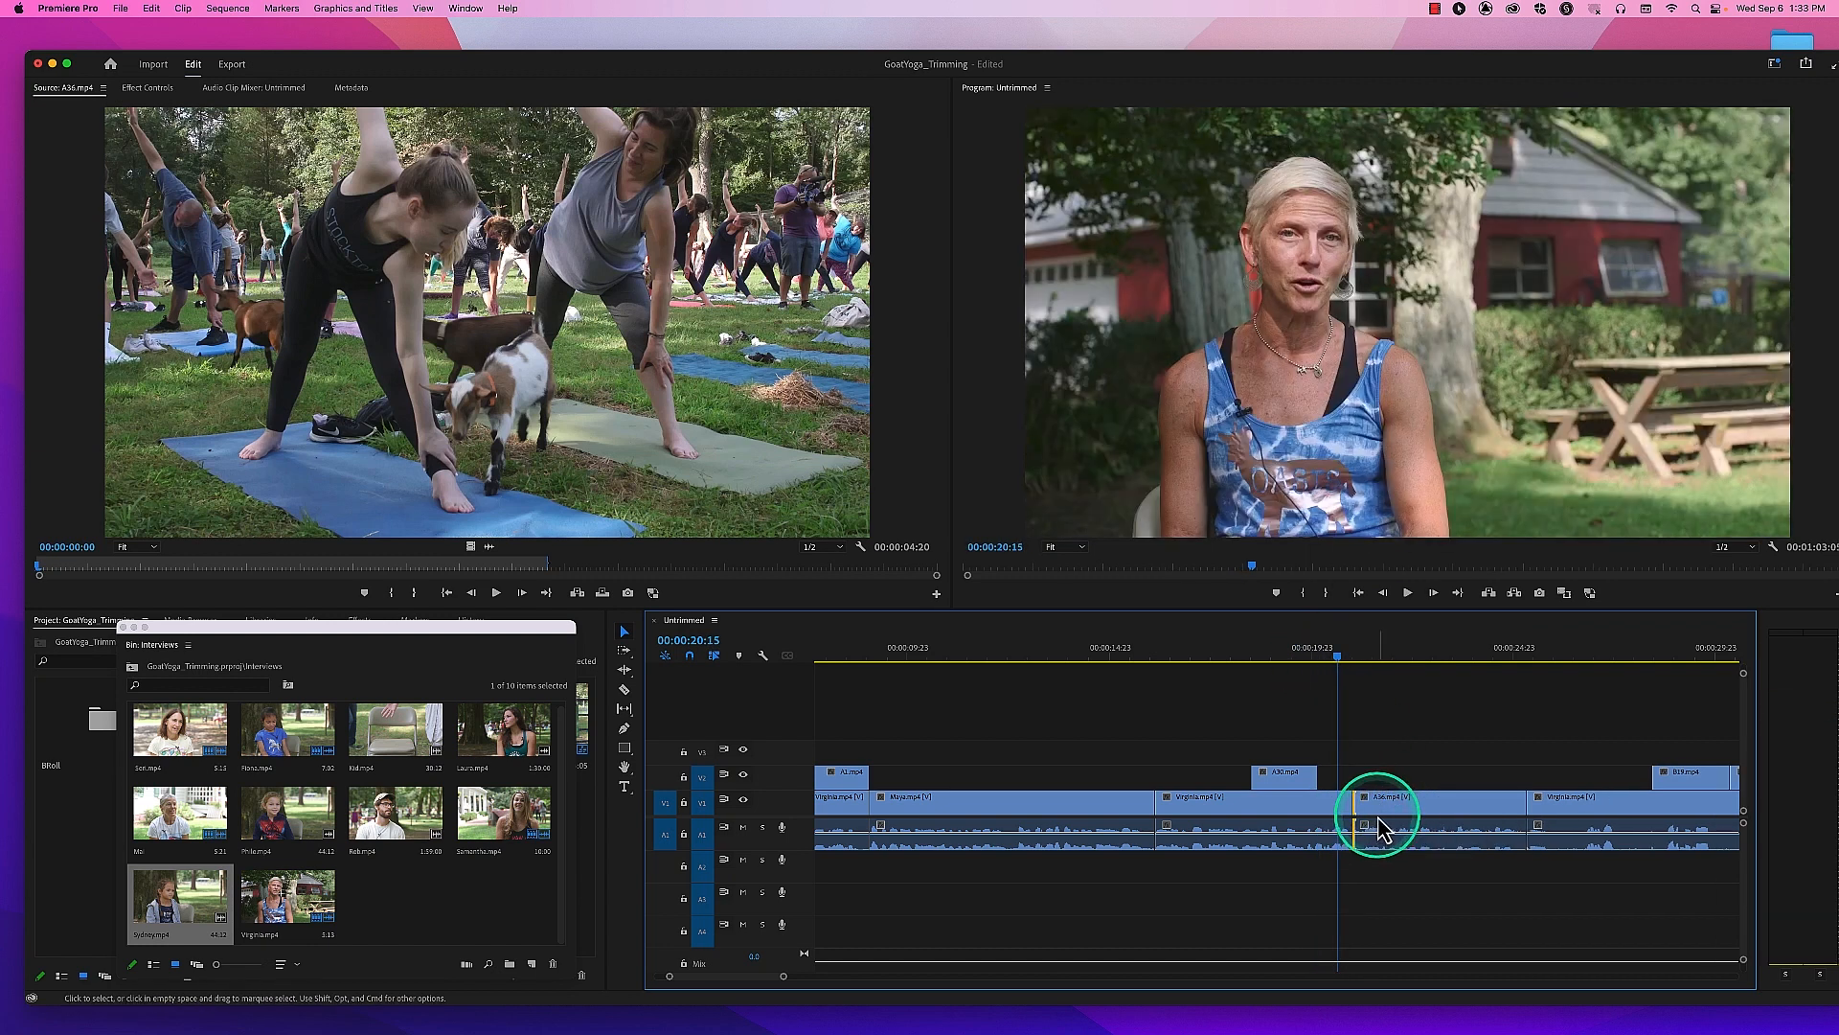
left_click_drag(1355, 808, 1161, 792)
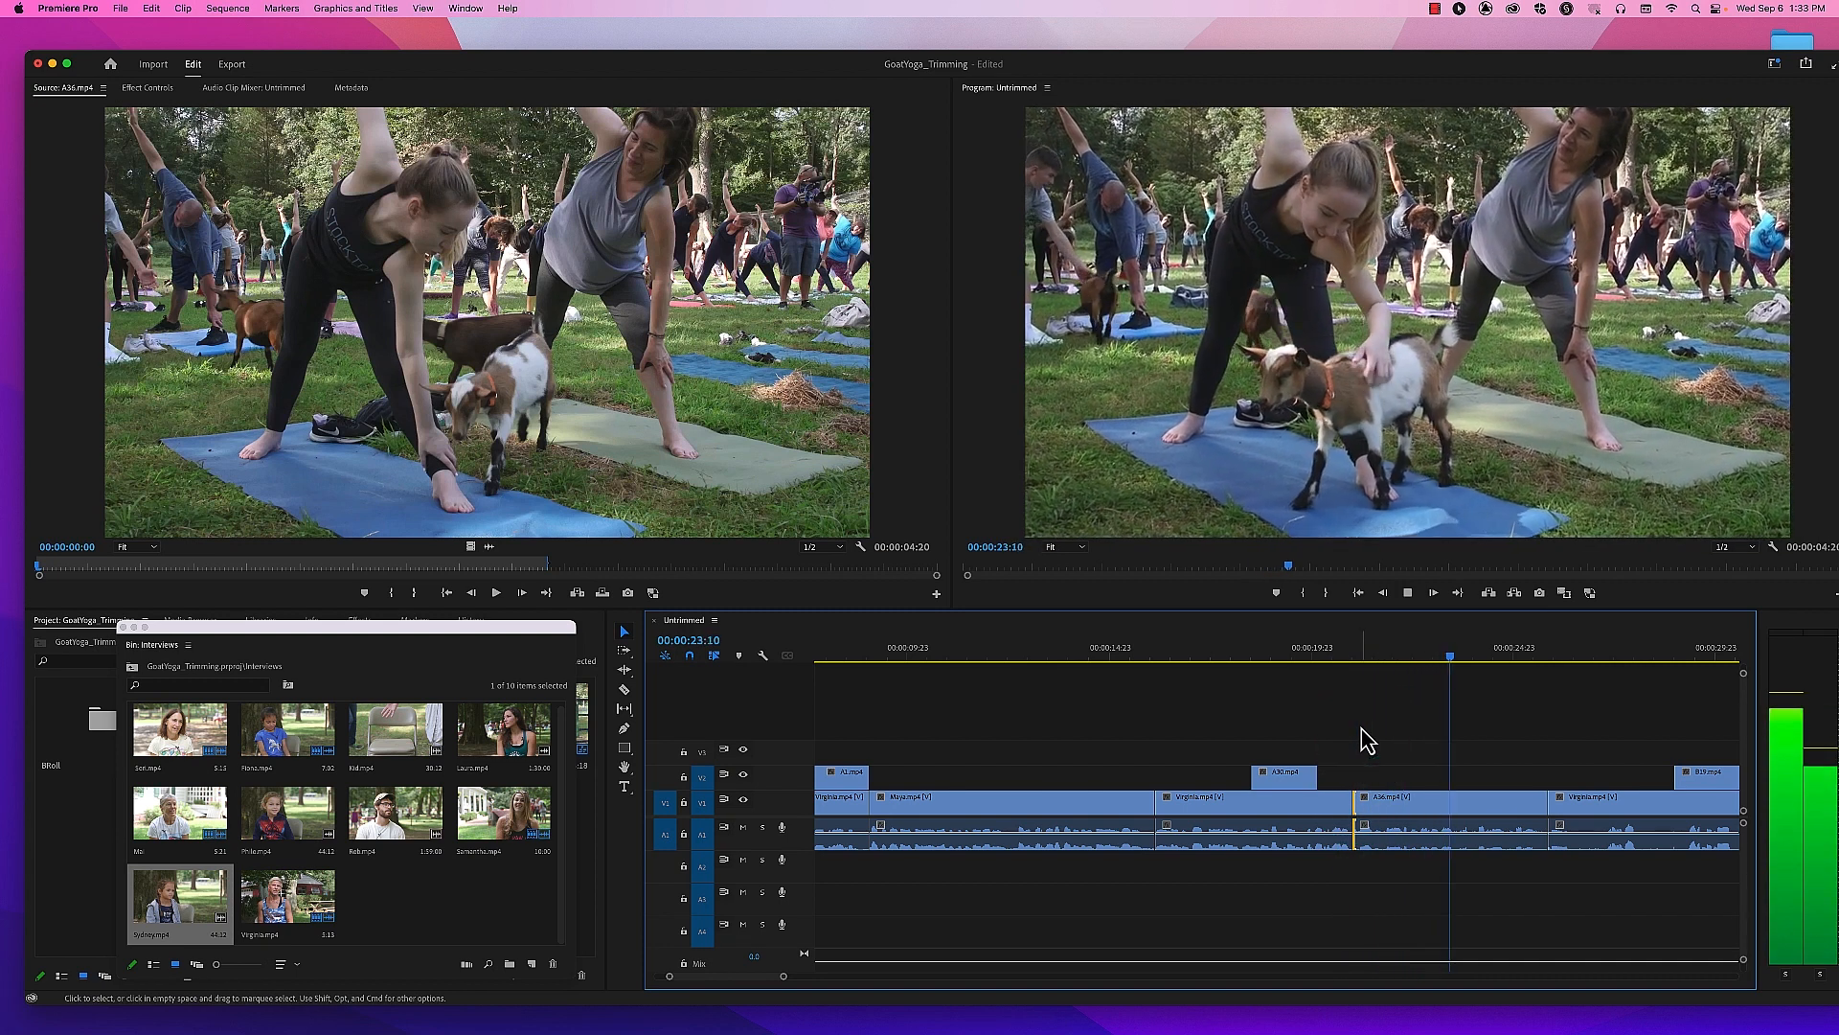
Step: Ripple-trim about 0.7 seconds off the start of A36.mp4 and play from about 00:00:19:11 through into the third Virginia.mp4
key("space")
left_click_drag(1404, 657, 1383, 661)
left_click_drag(1357, 804, 1385, 800)
left_click_drag(1314, 654, 1294, 660)
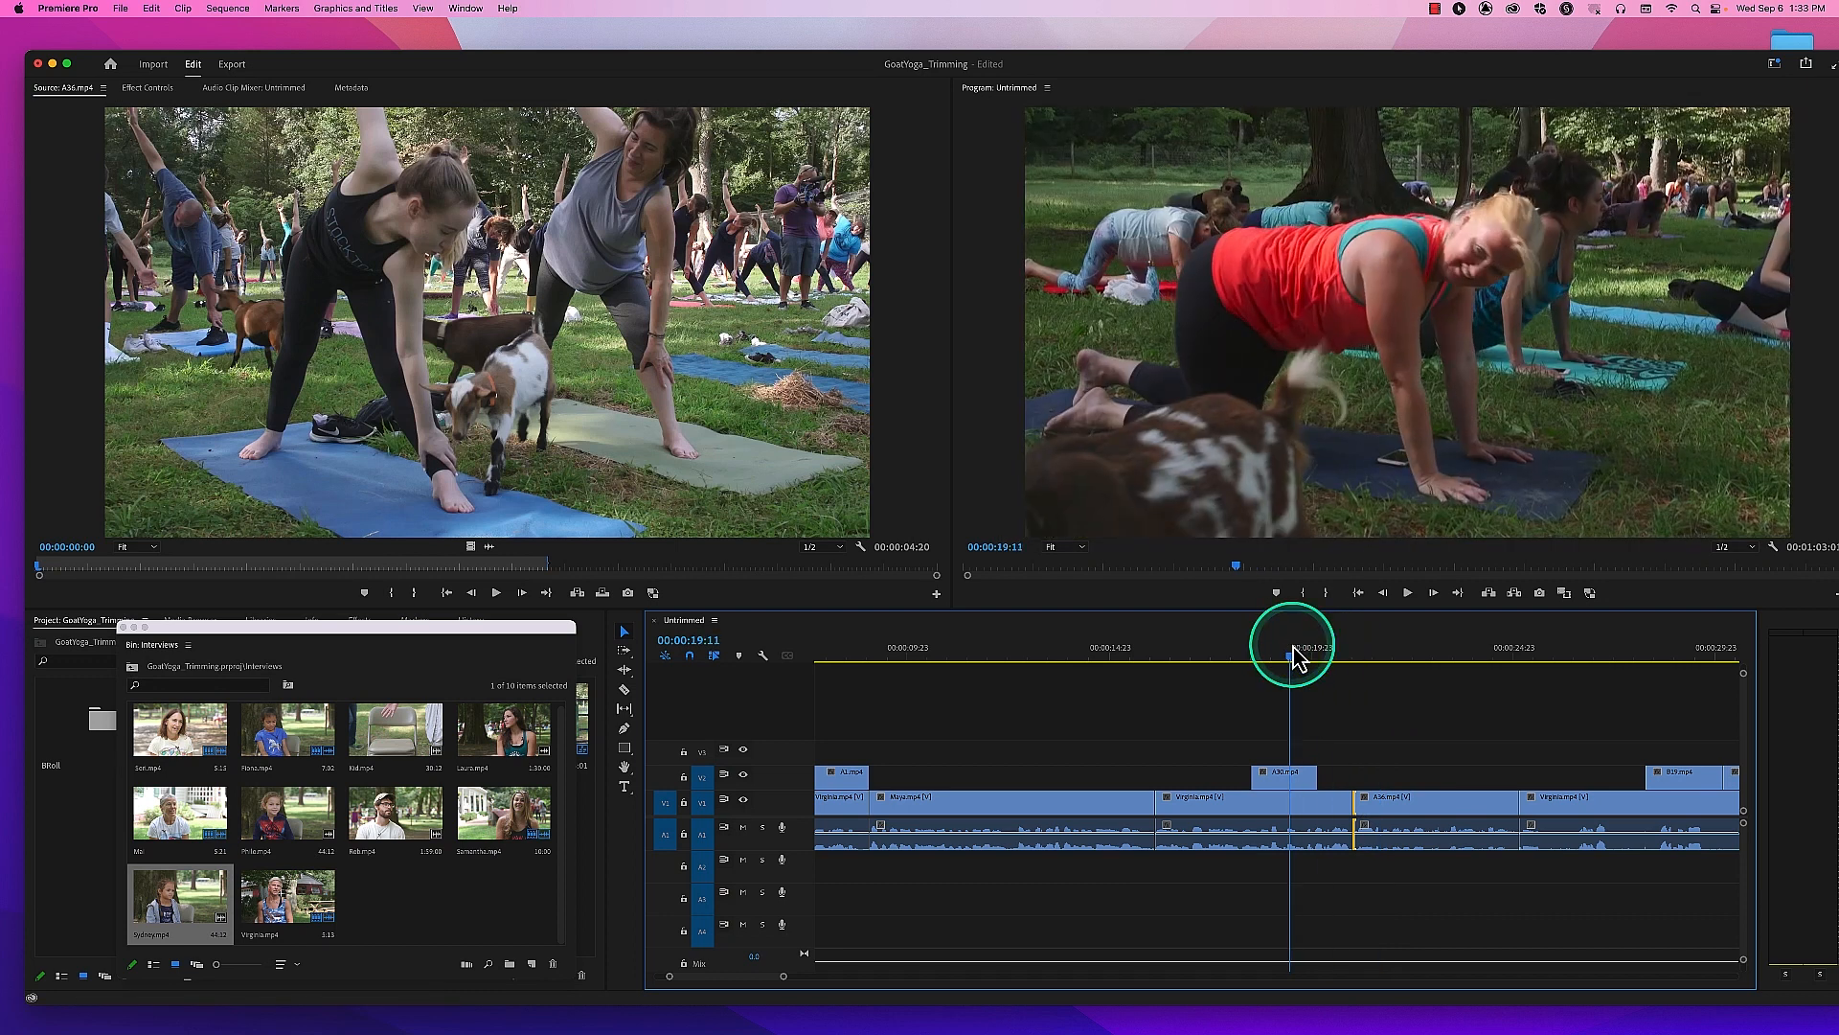
key("space")
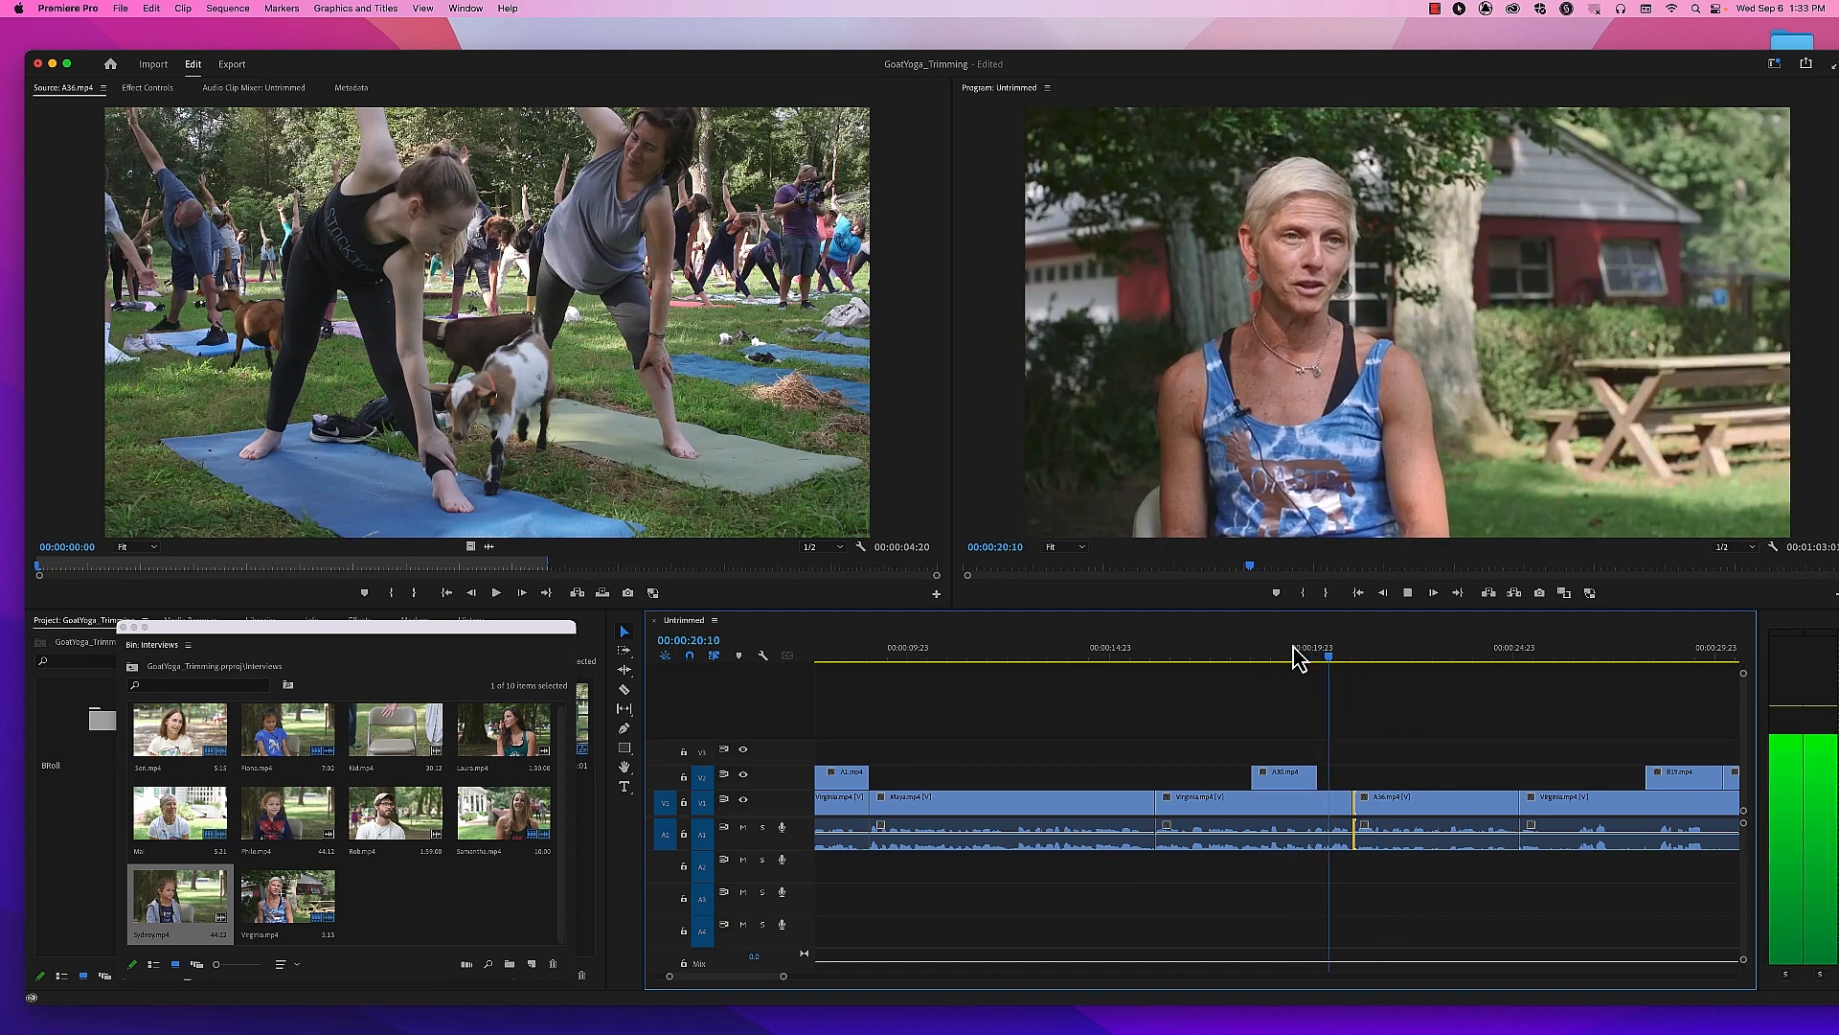
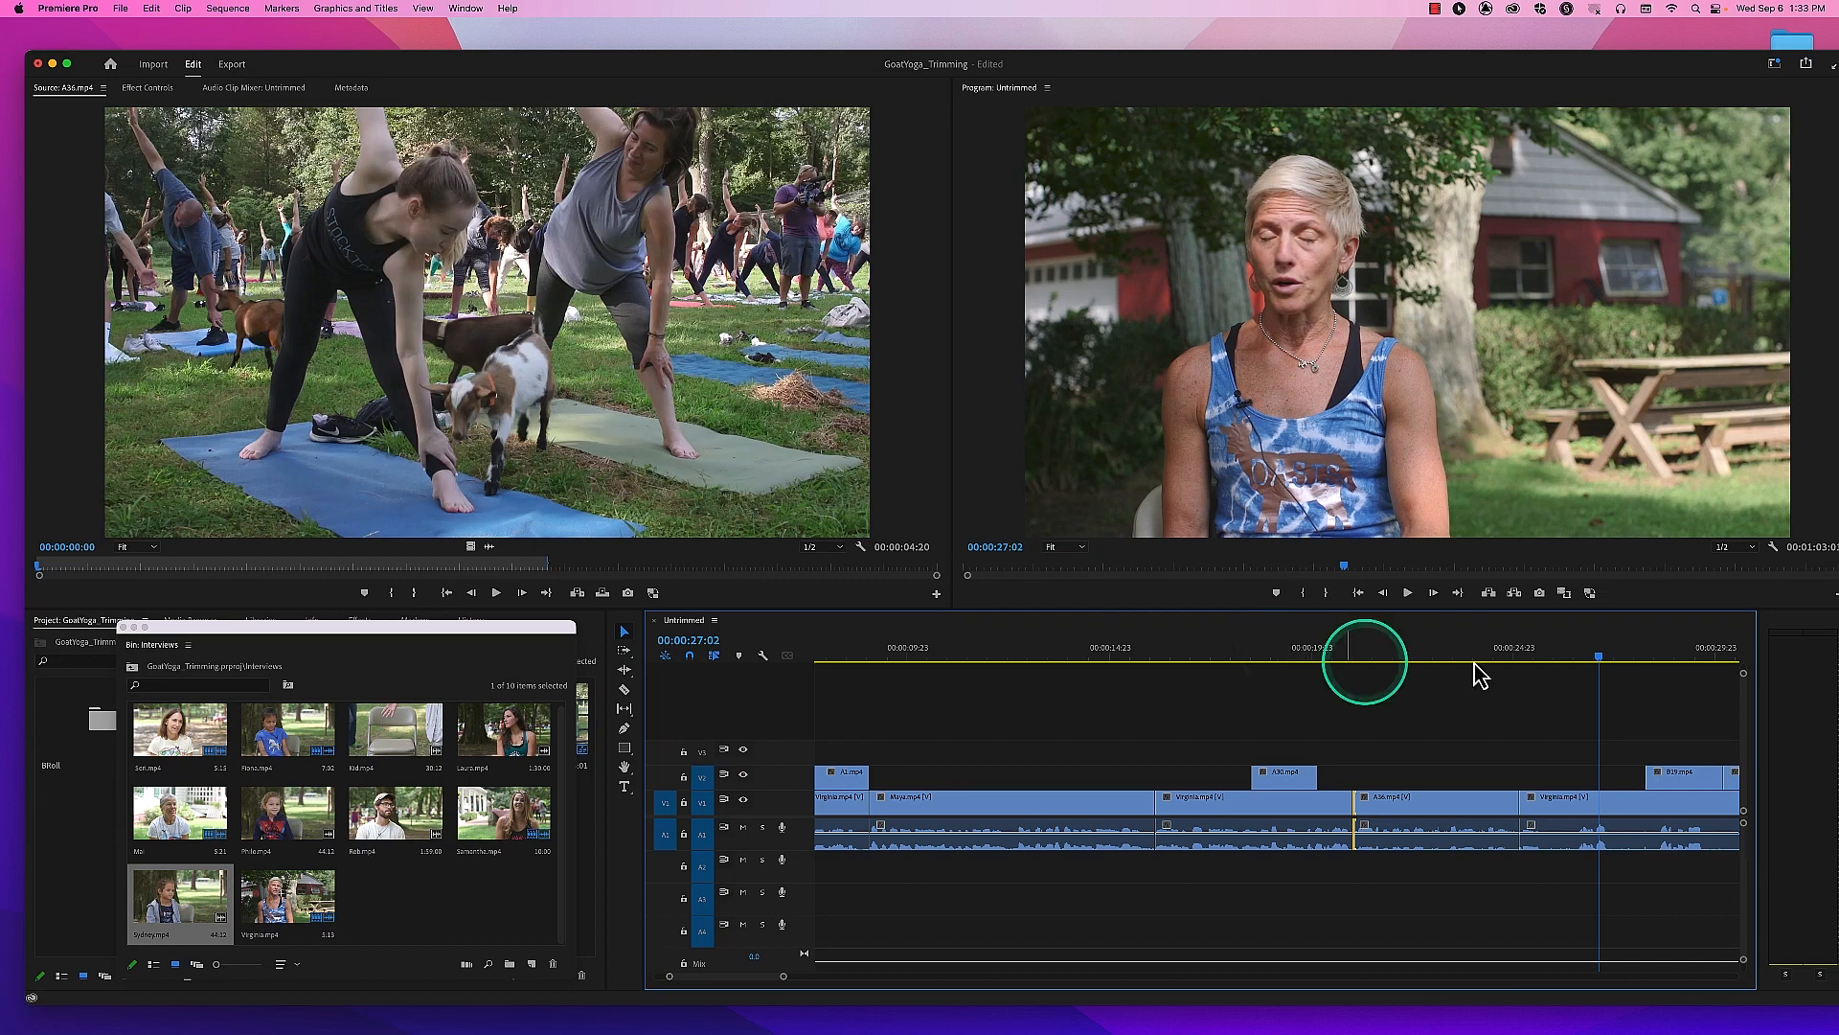
Step: Ripple-trim about 1.2 seconds off the start of the third Virginia.mp4 and play the cut from about 00:00:23:05
left_click(1503, 659)
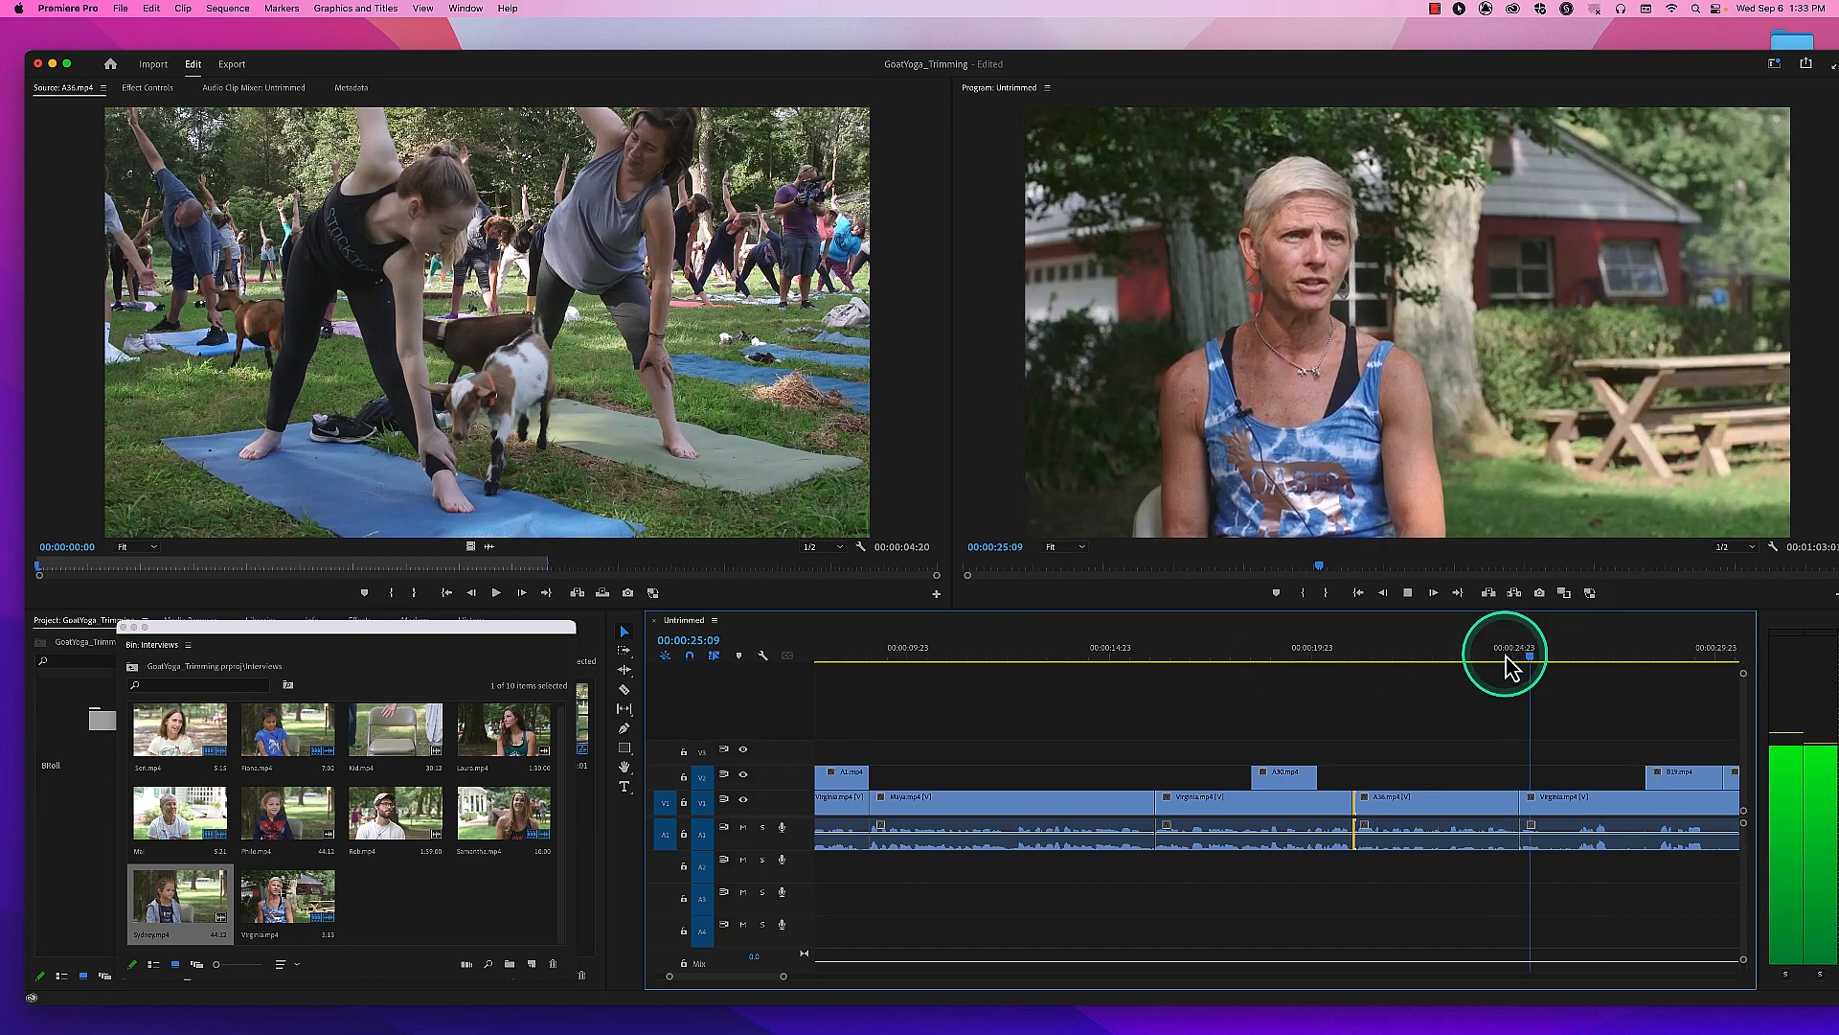
key("space")
left_click_drag(1530, 806, 1582, 802)
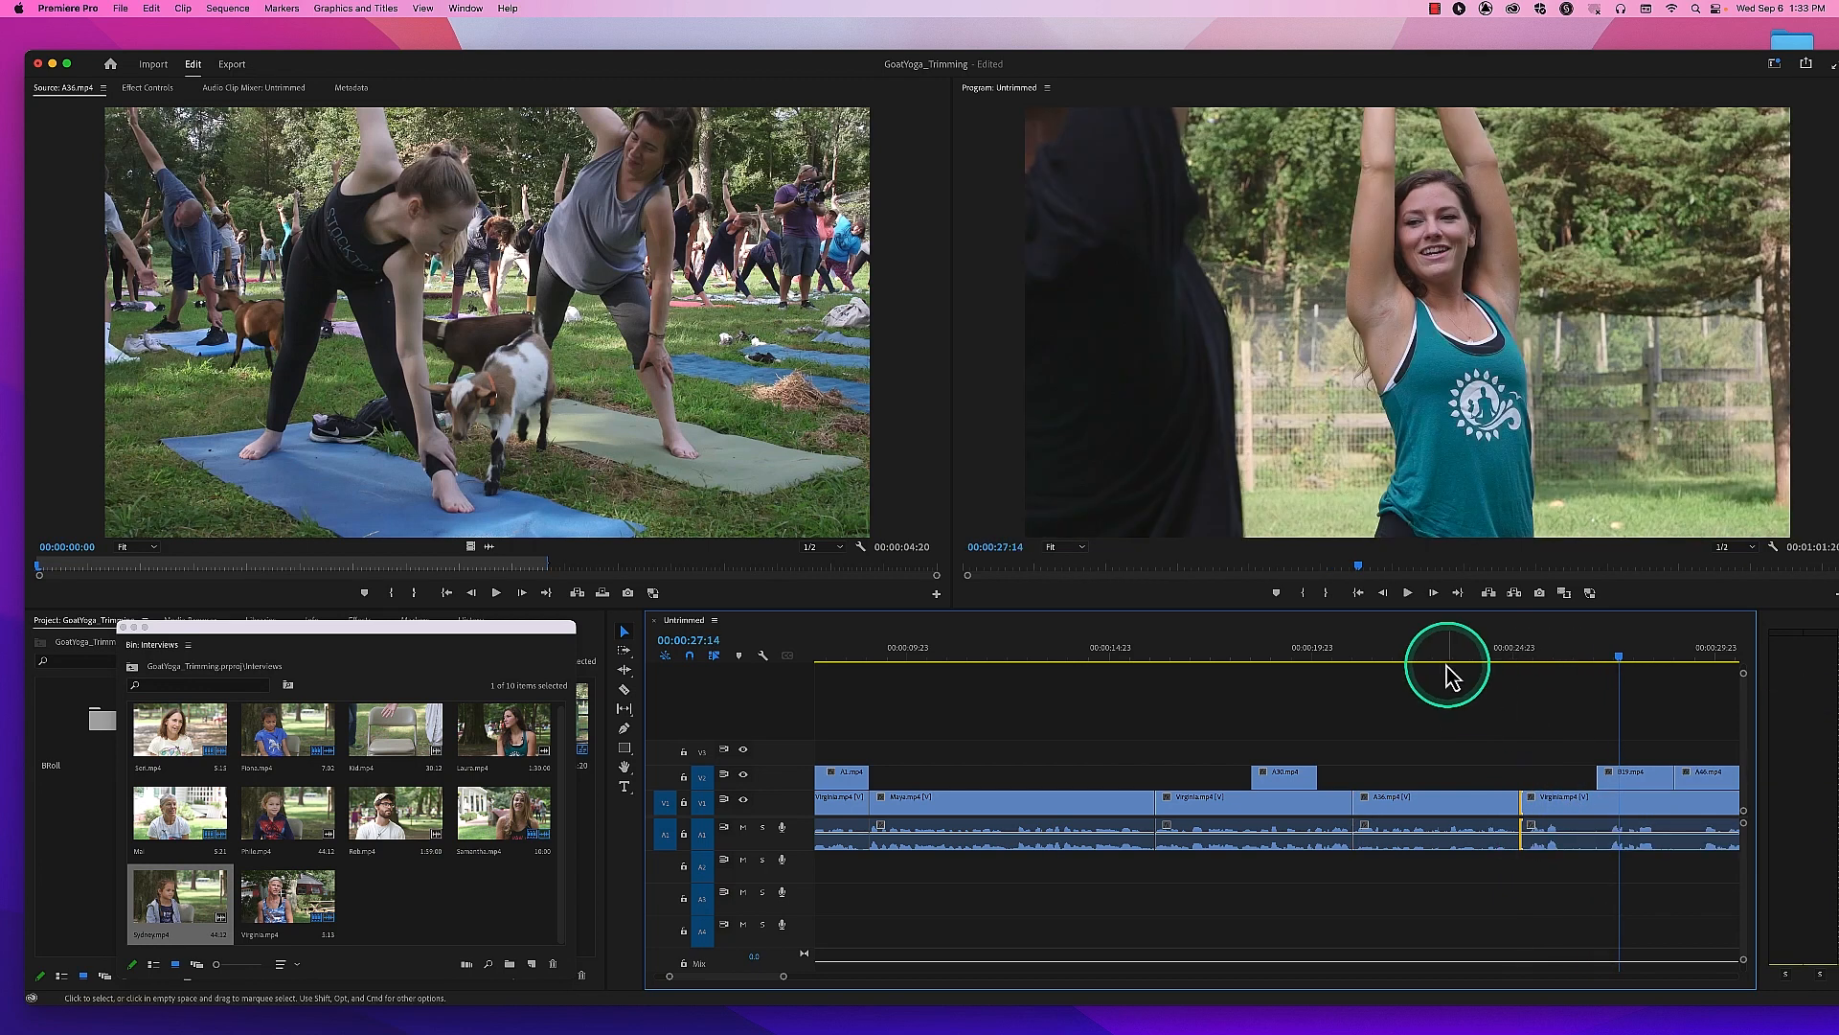
left_click(1444, 653)
key("space")
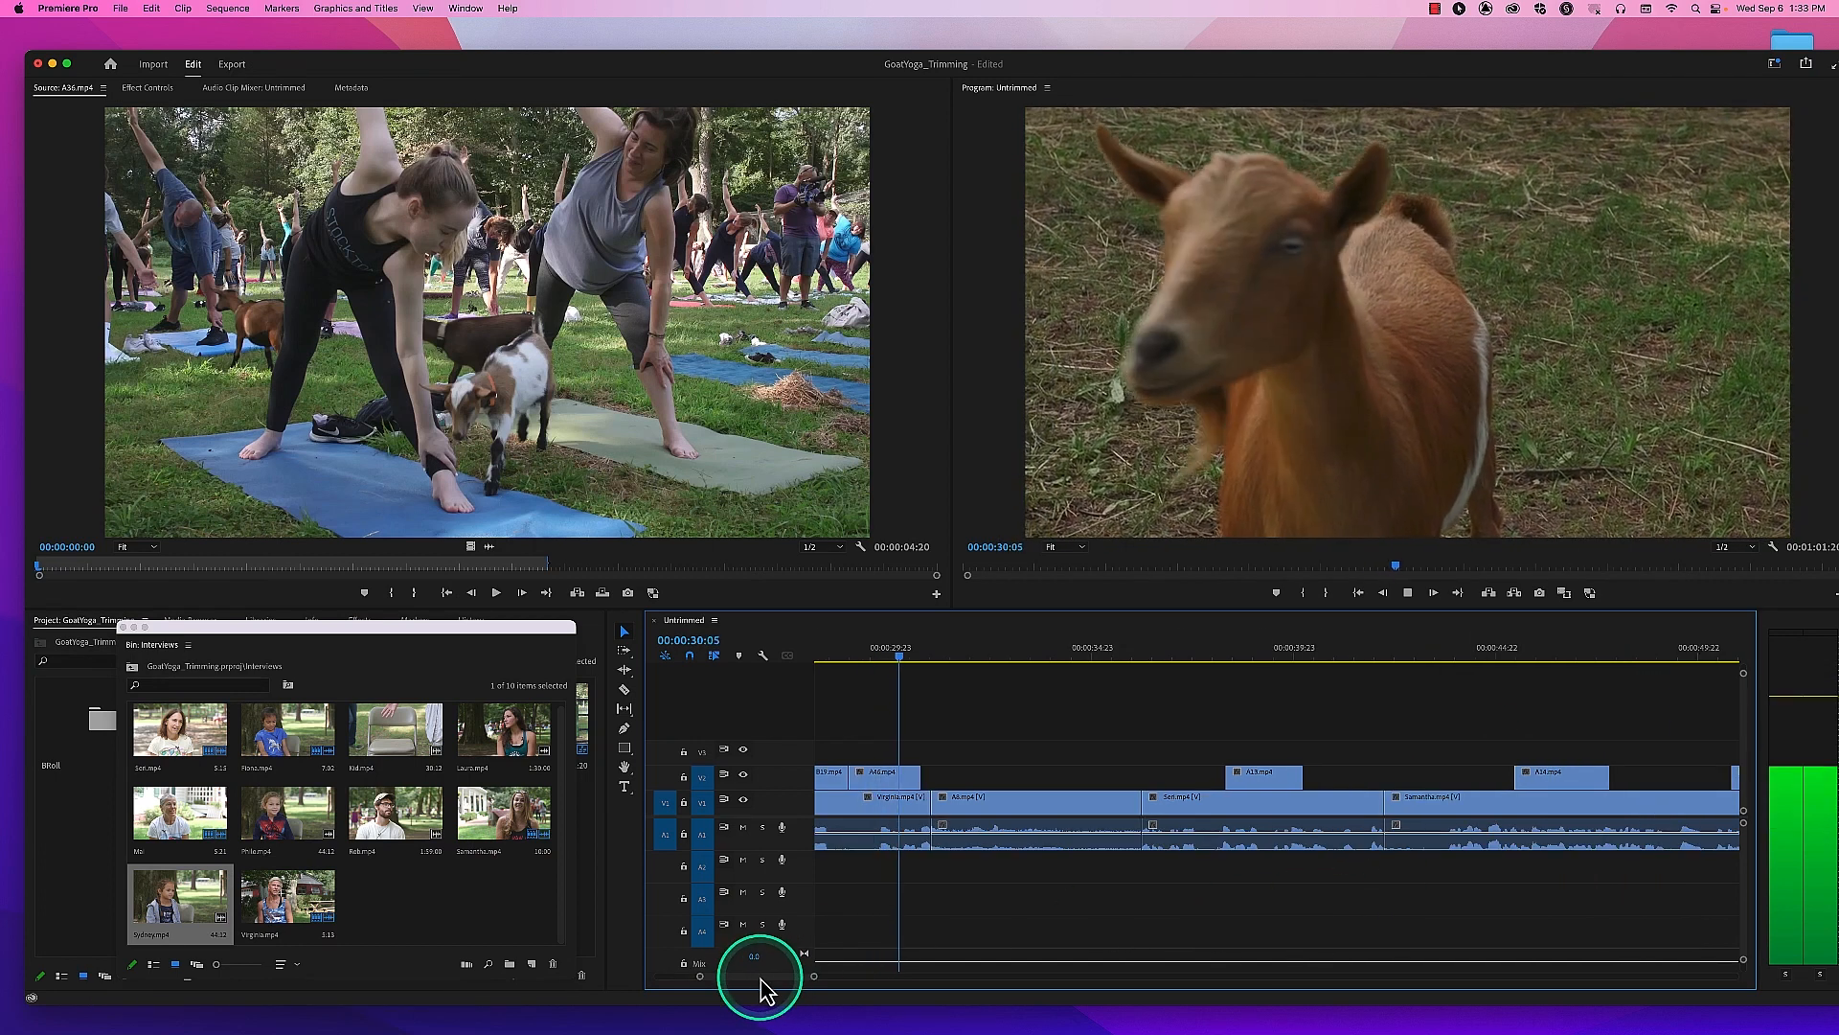
Step: Ripple-extend the end of the third Virginia.mp4 by about 0.4 seconds and play its outgoing cut from about 00:00:29:22
key("space")
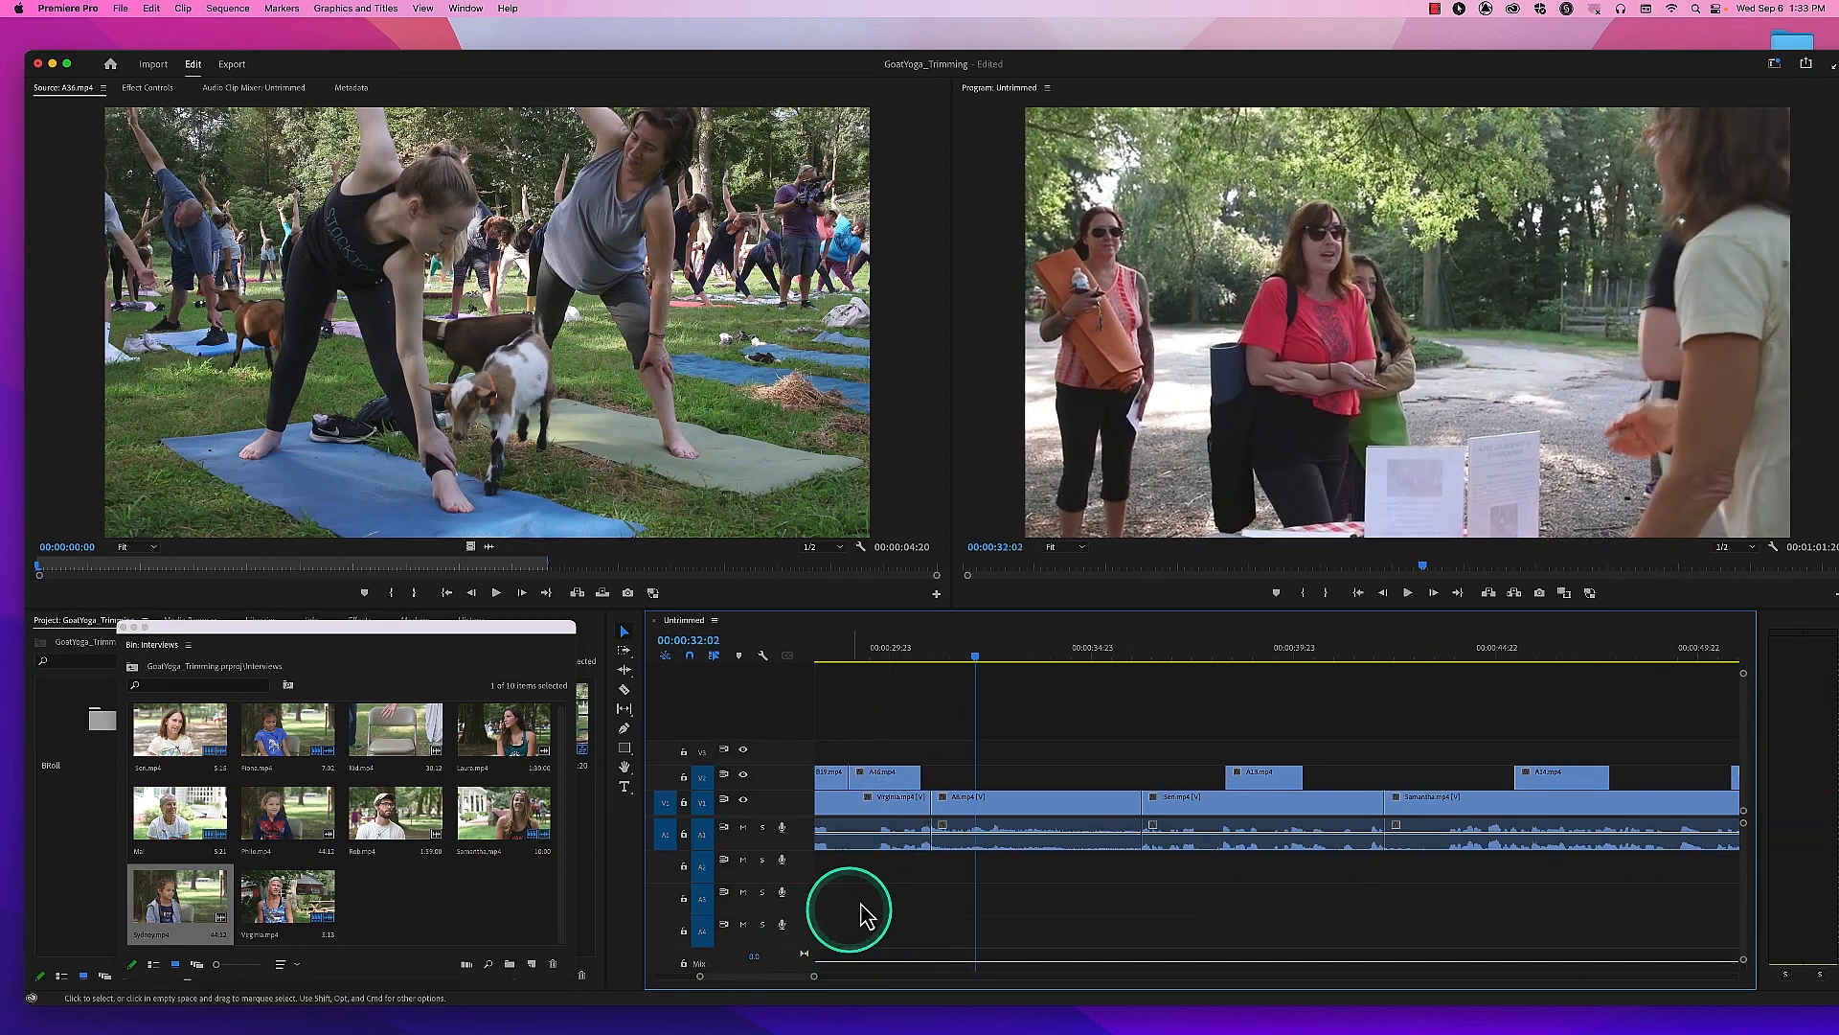
left_click_drag(926, 808, 946, 809)
left_click(890, 651)
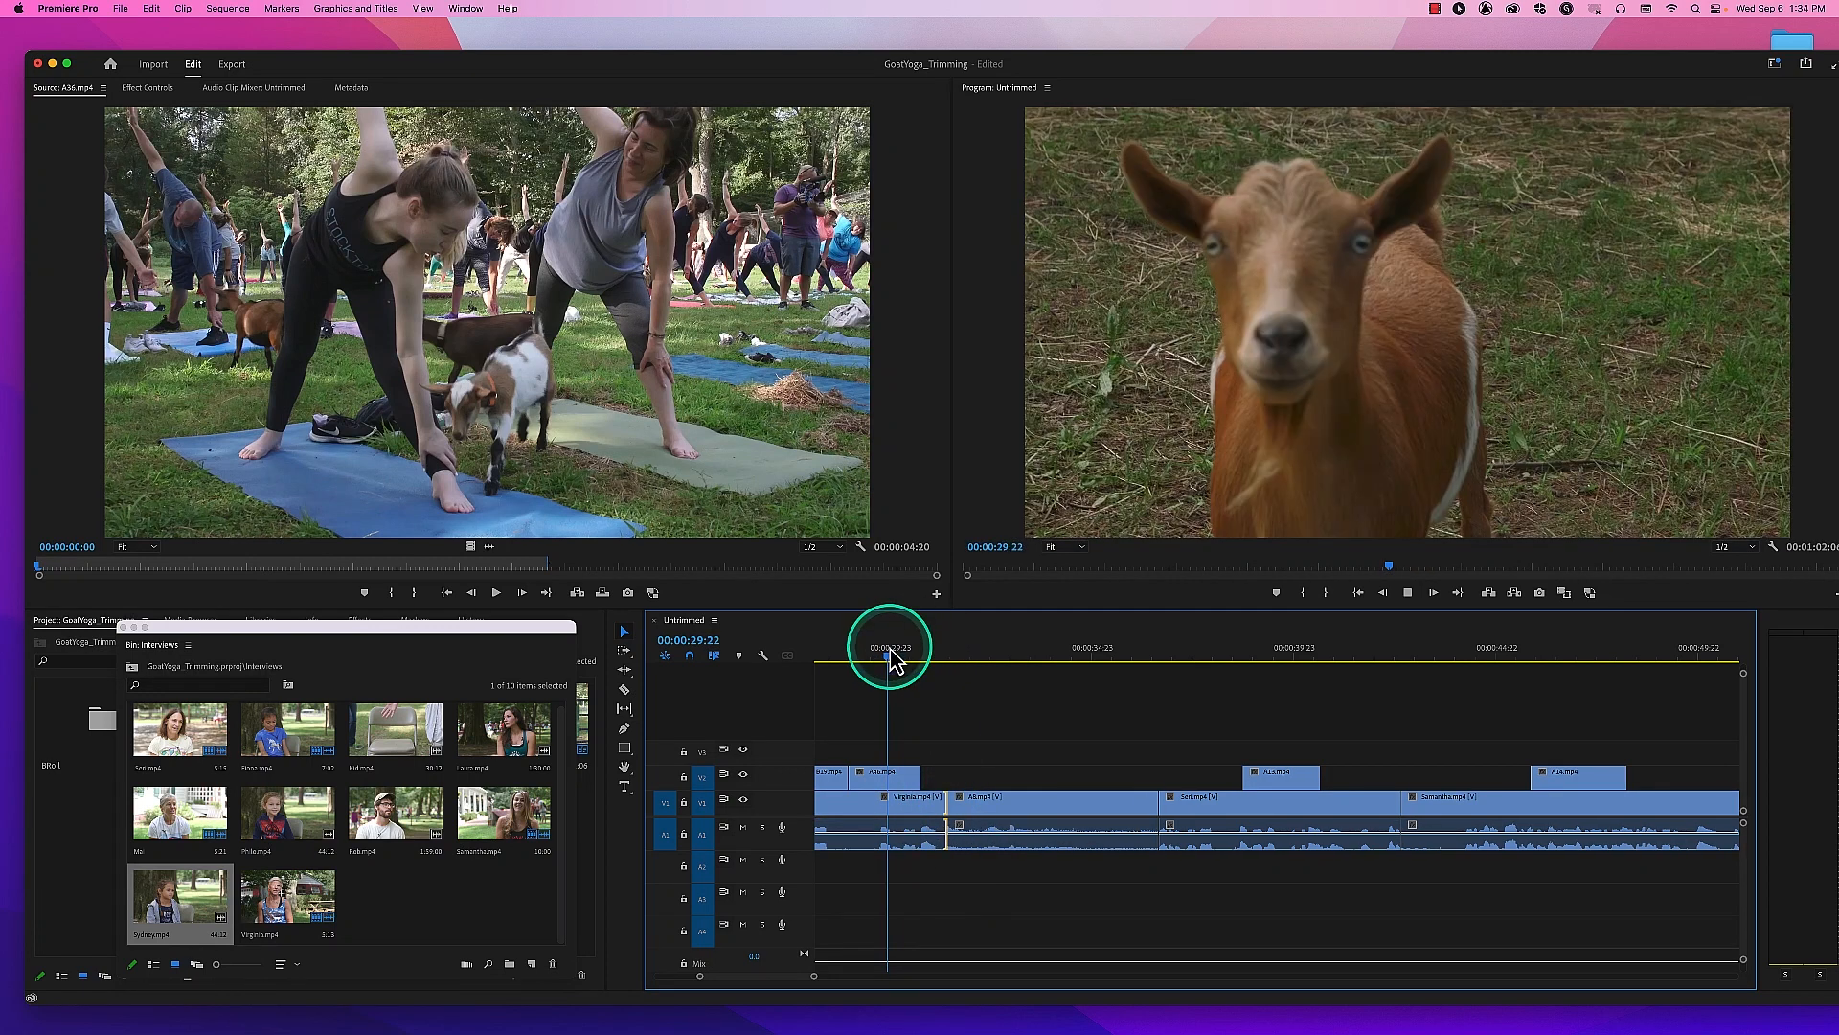
key("space")
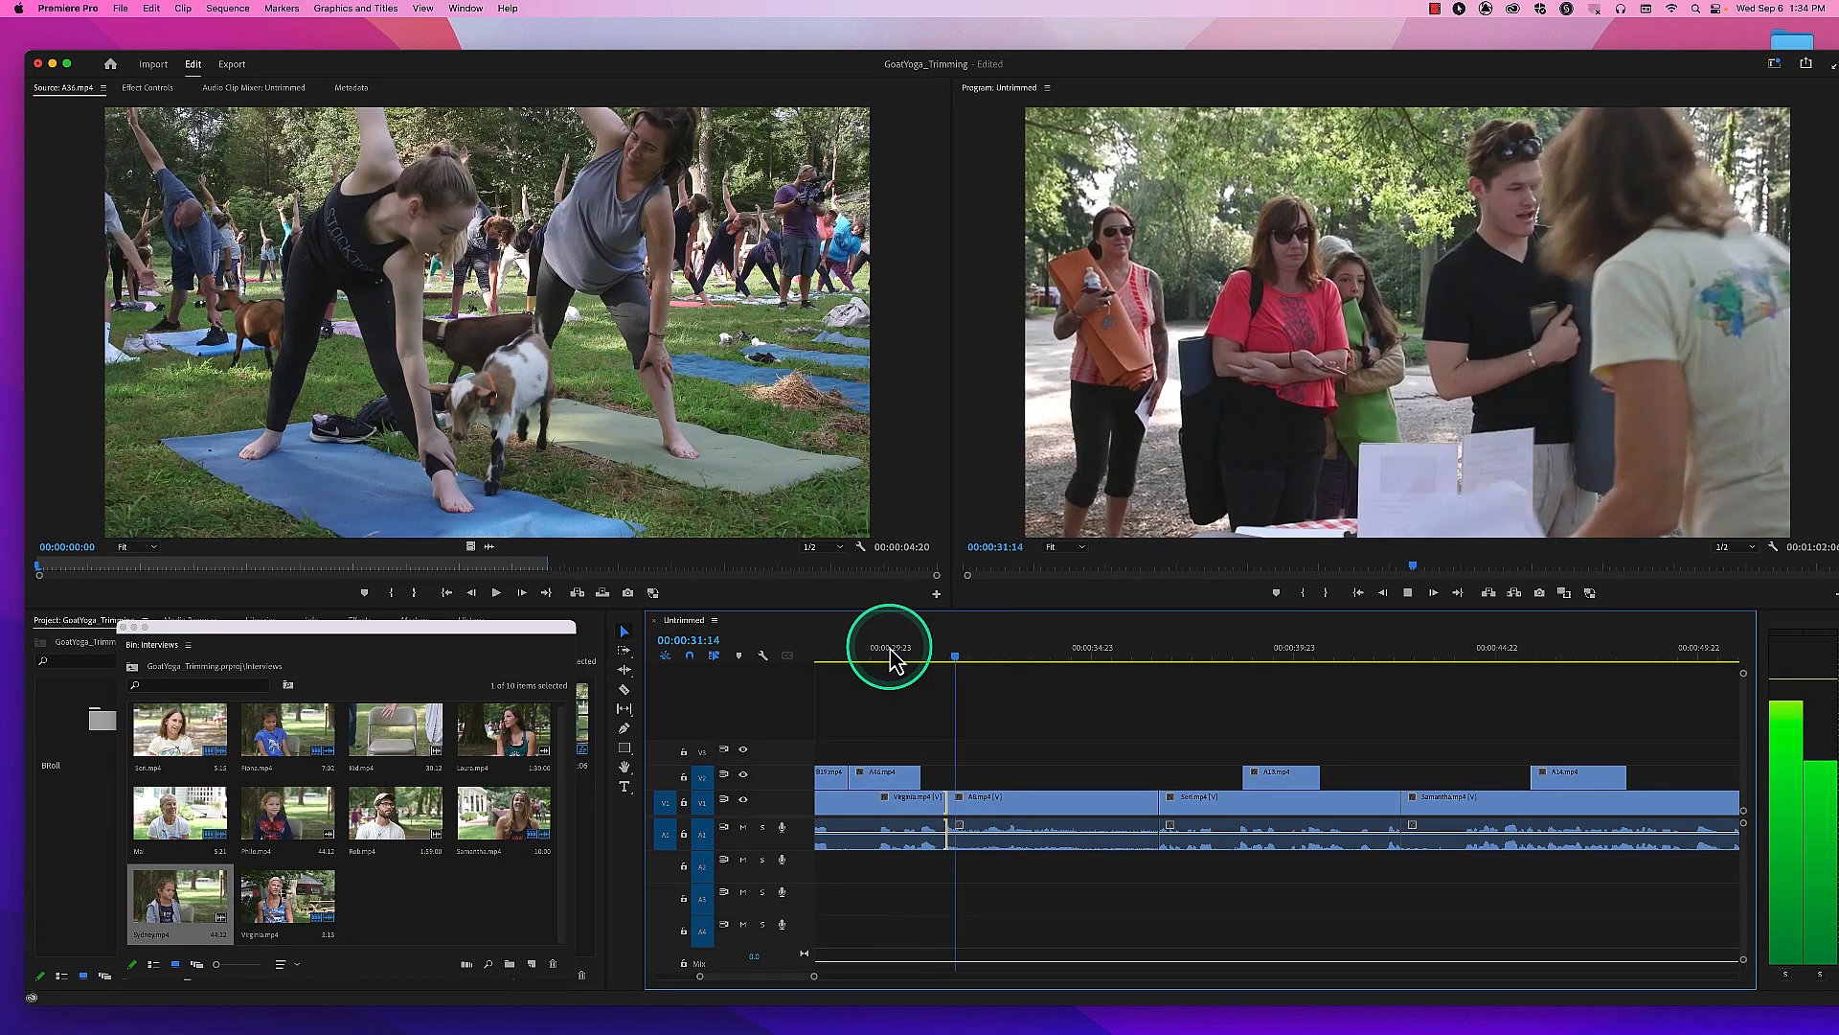
Step: Ripple-trim about 1 second off the start of A8.mp4 and play from 00:00:32:09 through the cut into the next interview clip
key("space")
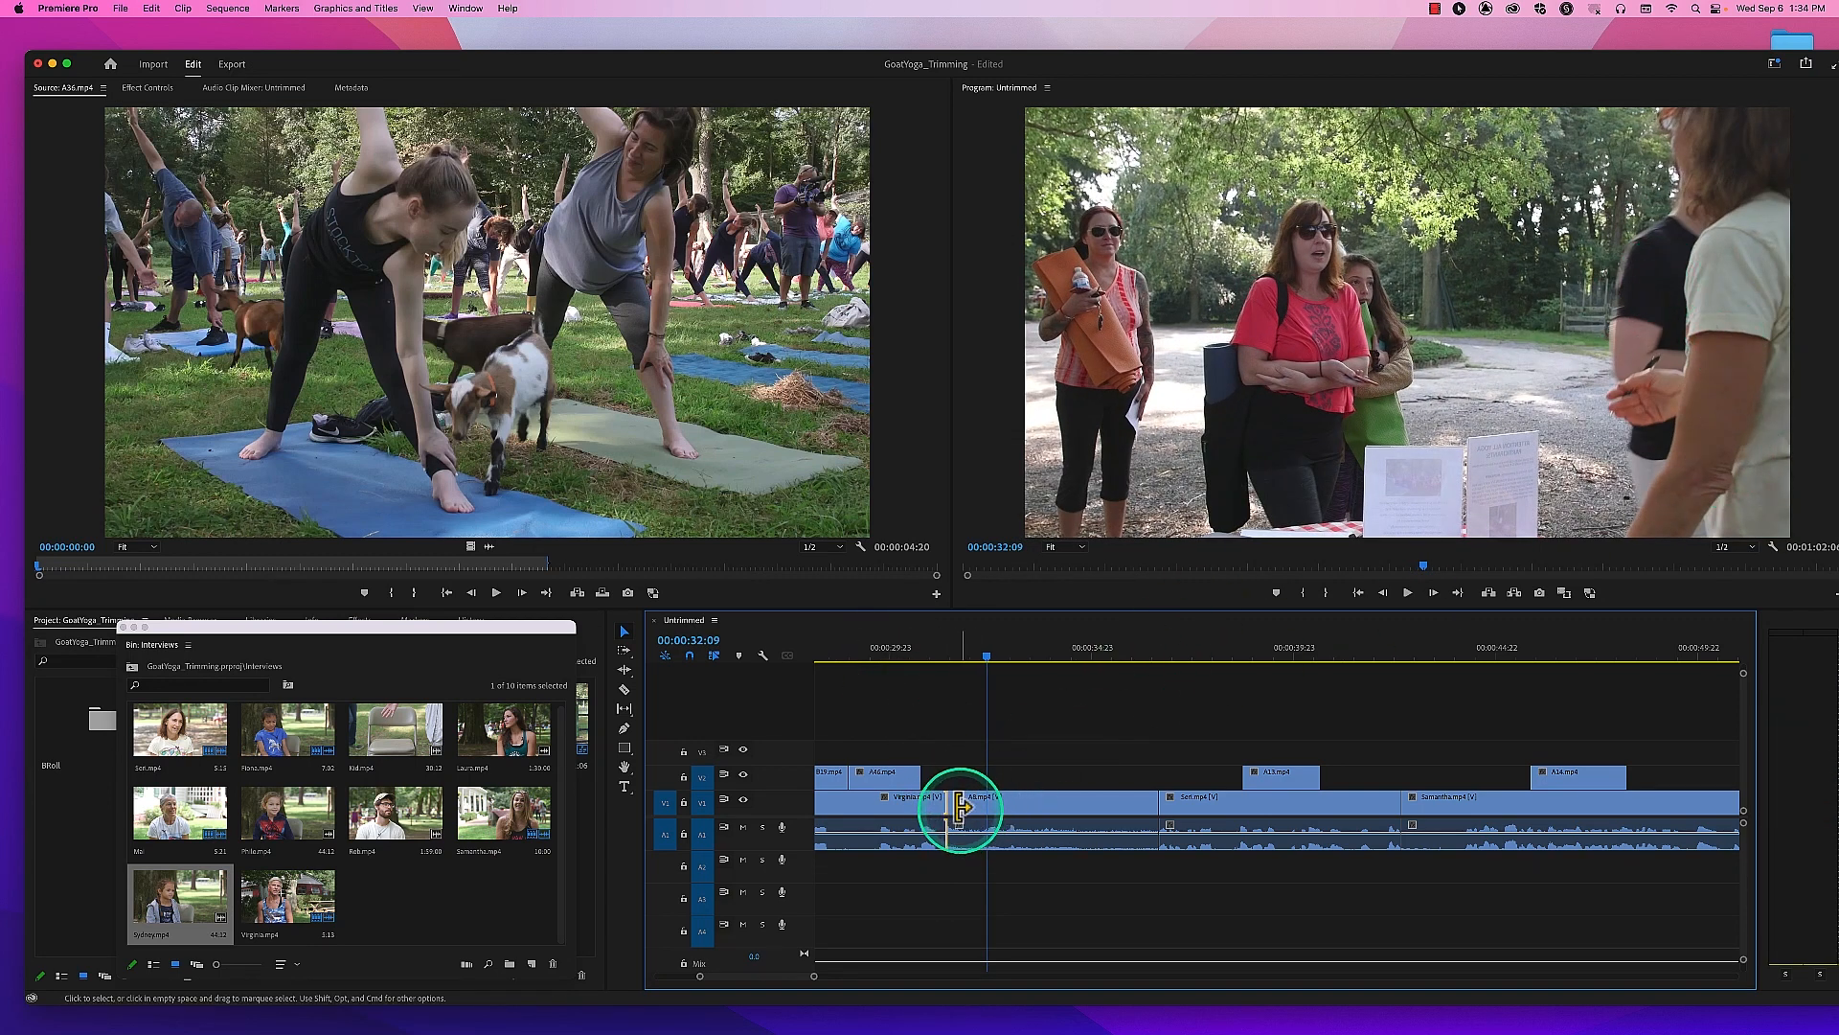
left_click_drag(956, 807, 992, 808)
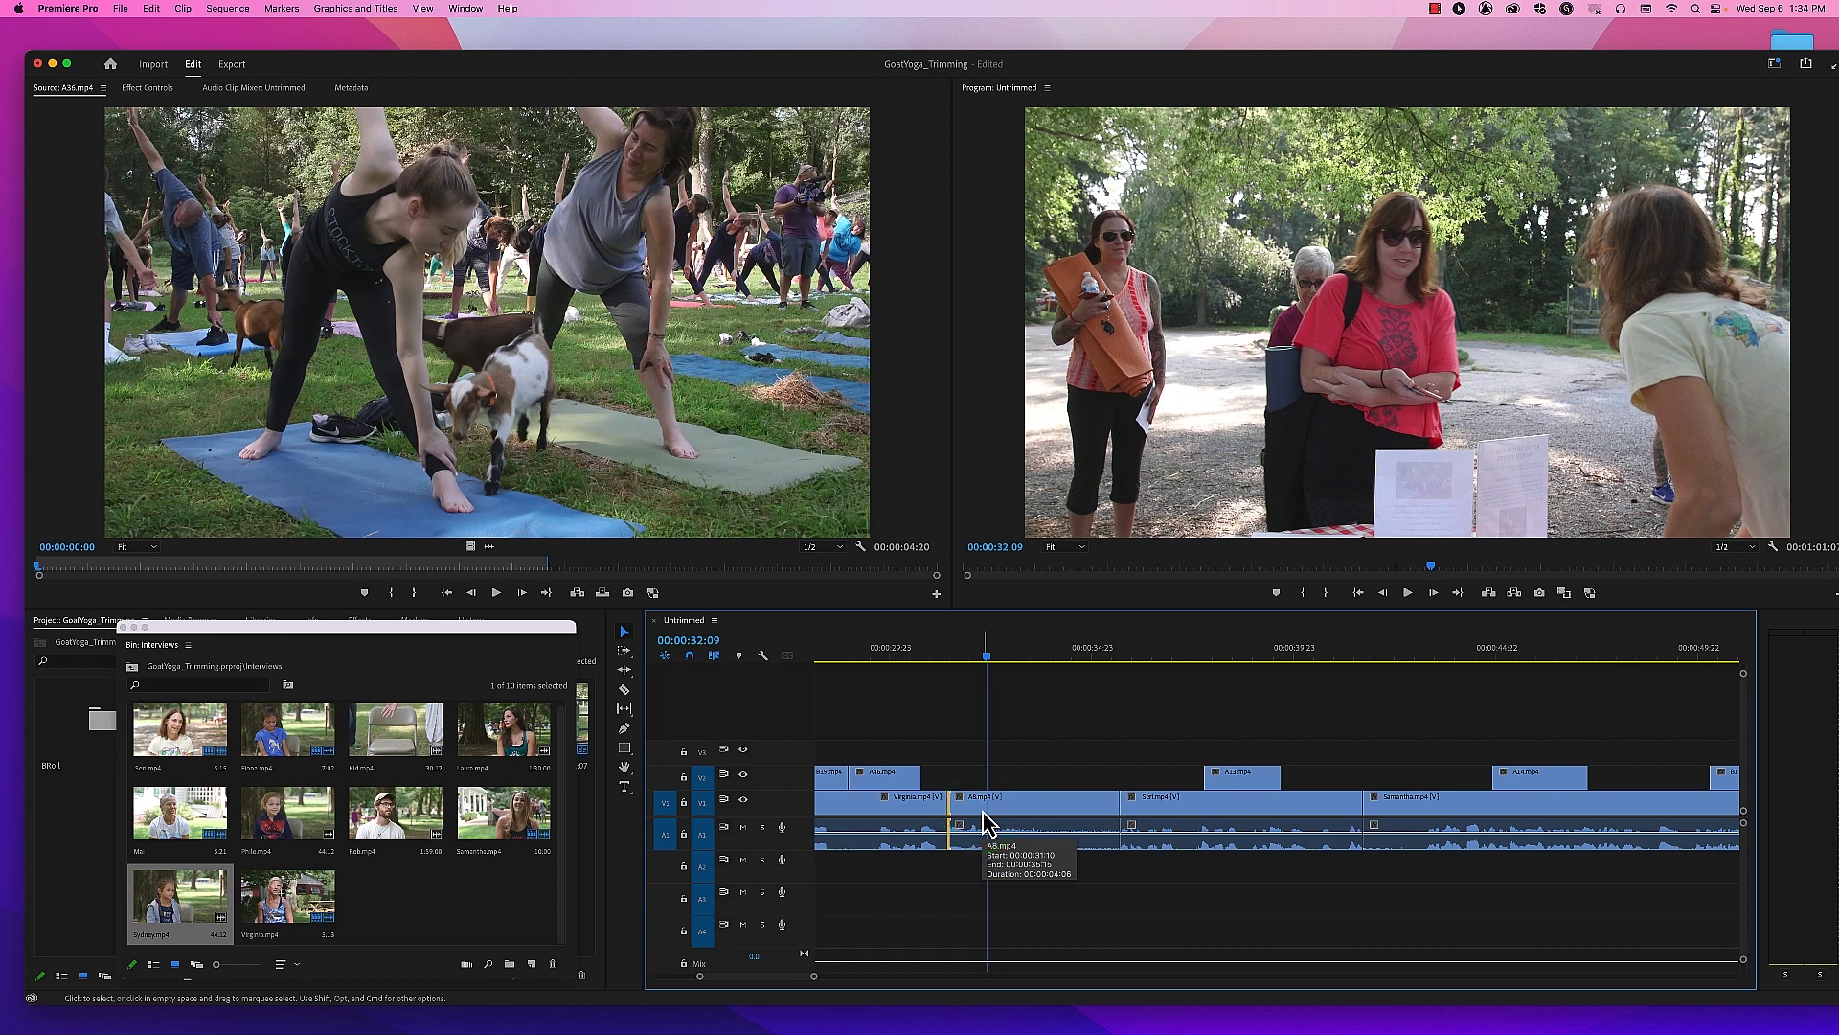
key("space")
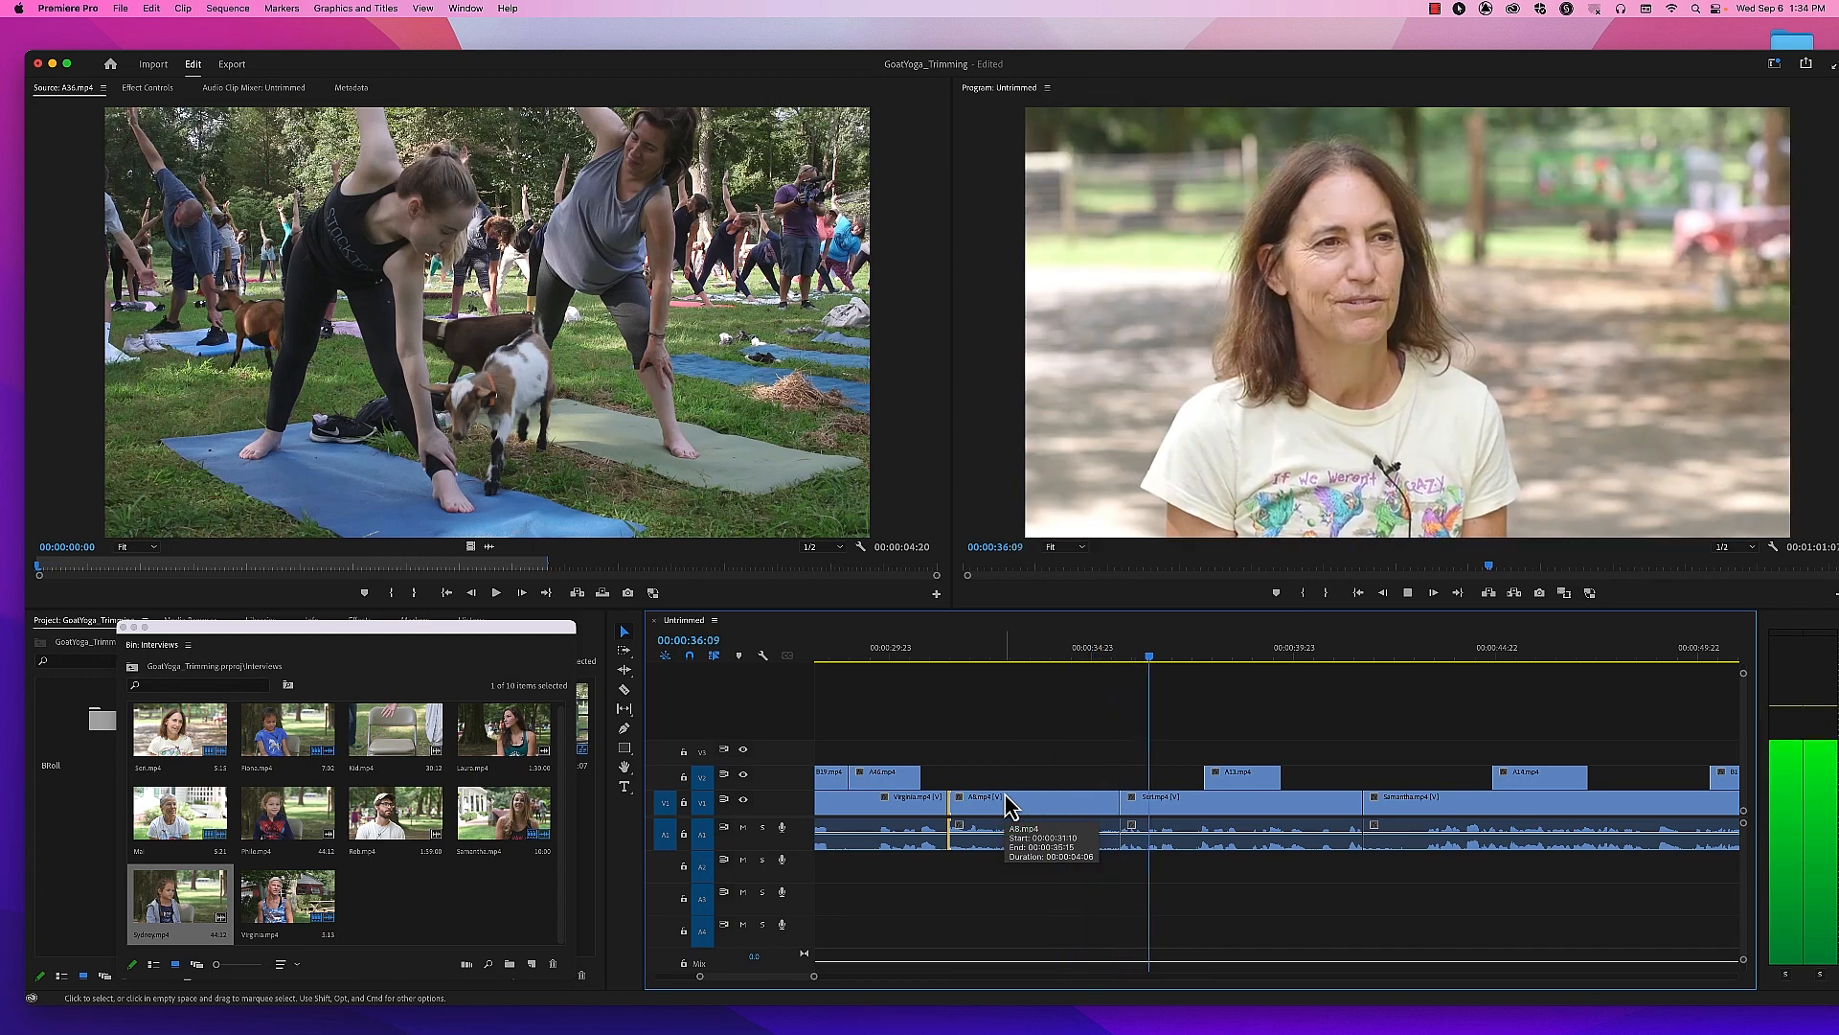
key("space")
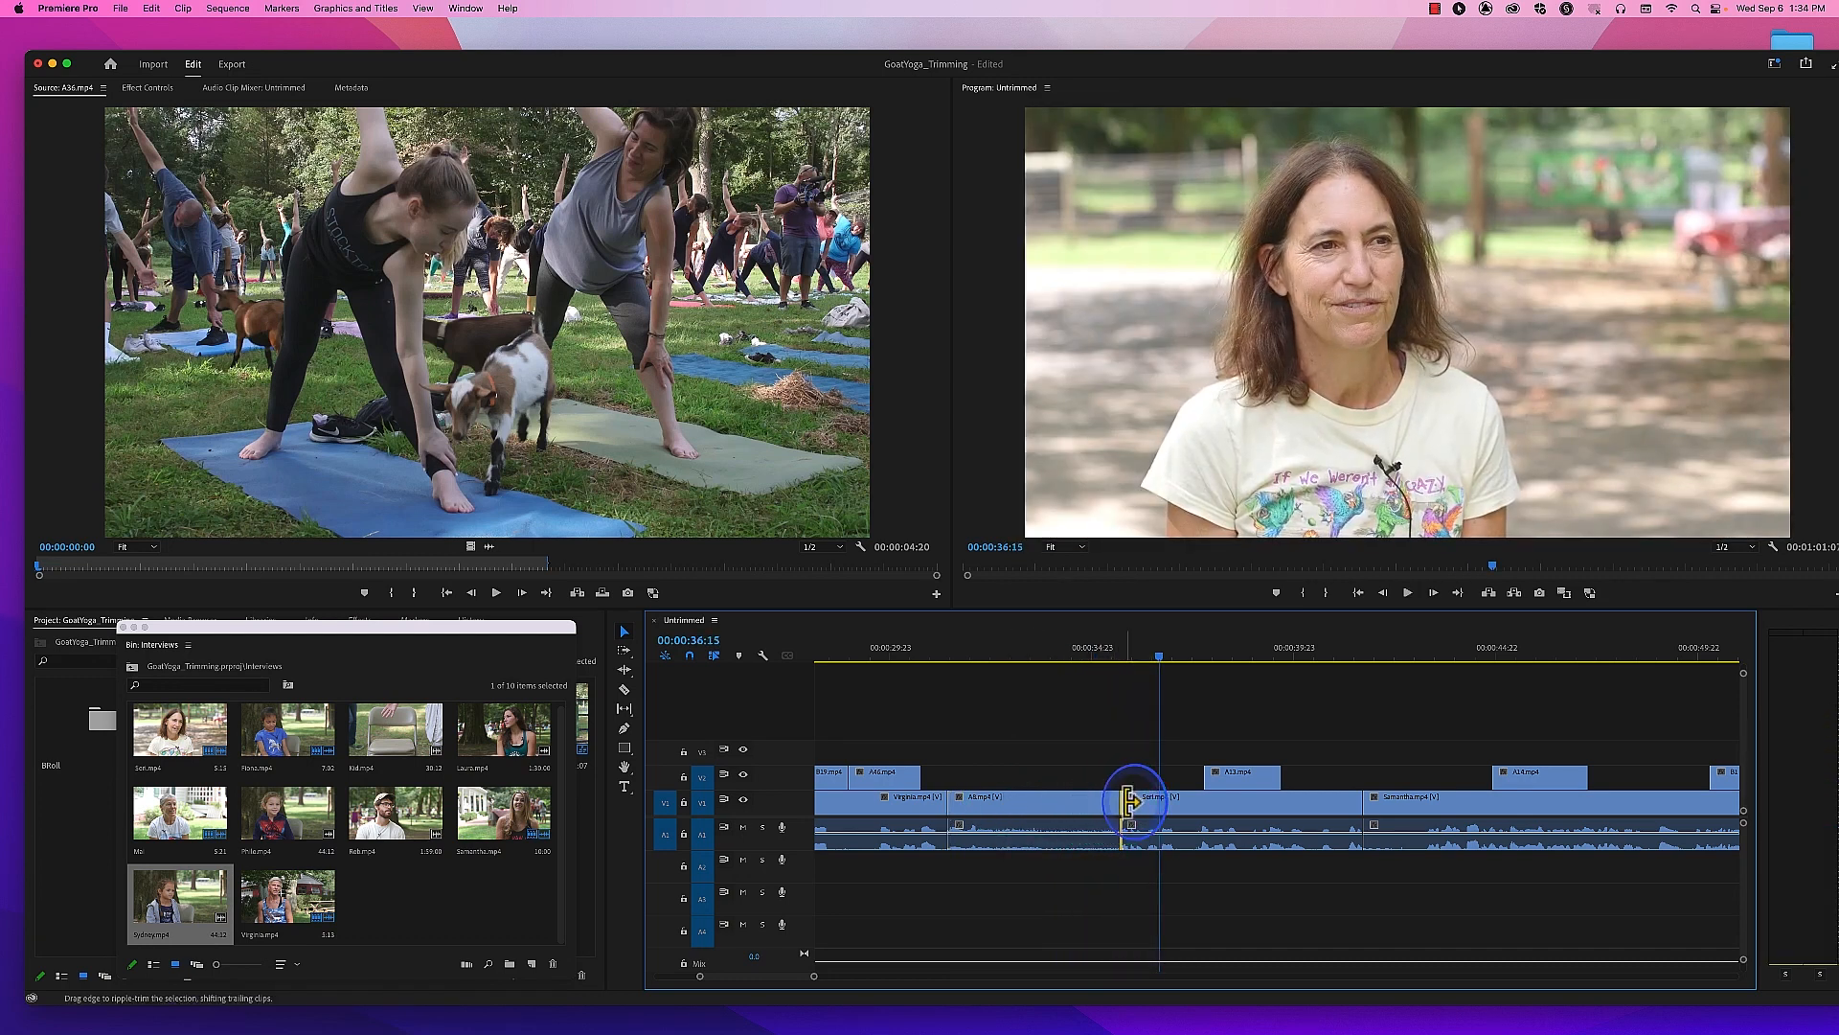
Step: Ripple-extend the start of the interview clip after A8.mp4 by about 1 second in two passes, playing the cut after each
left_click_drag(1129, 803, 1102, 803)
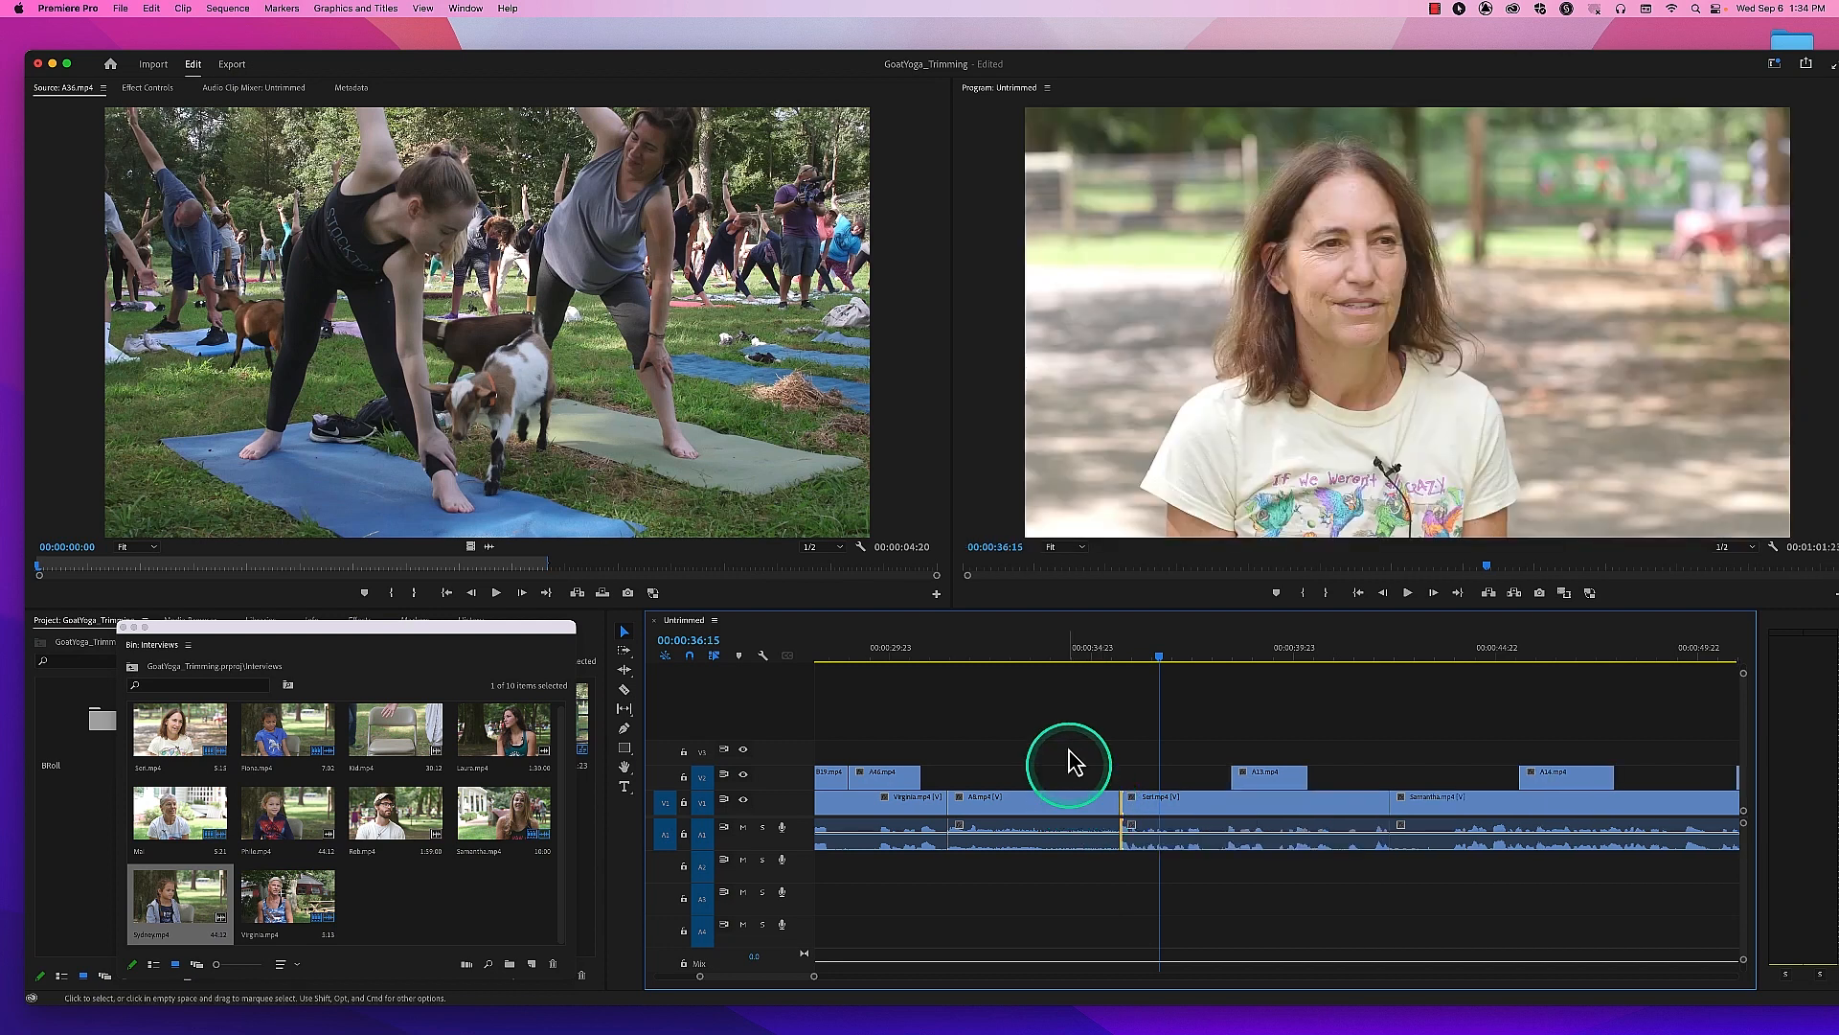
left_click(1068, 659)
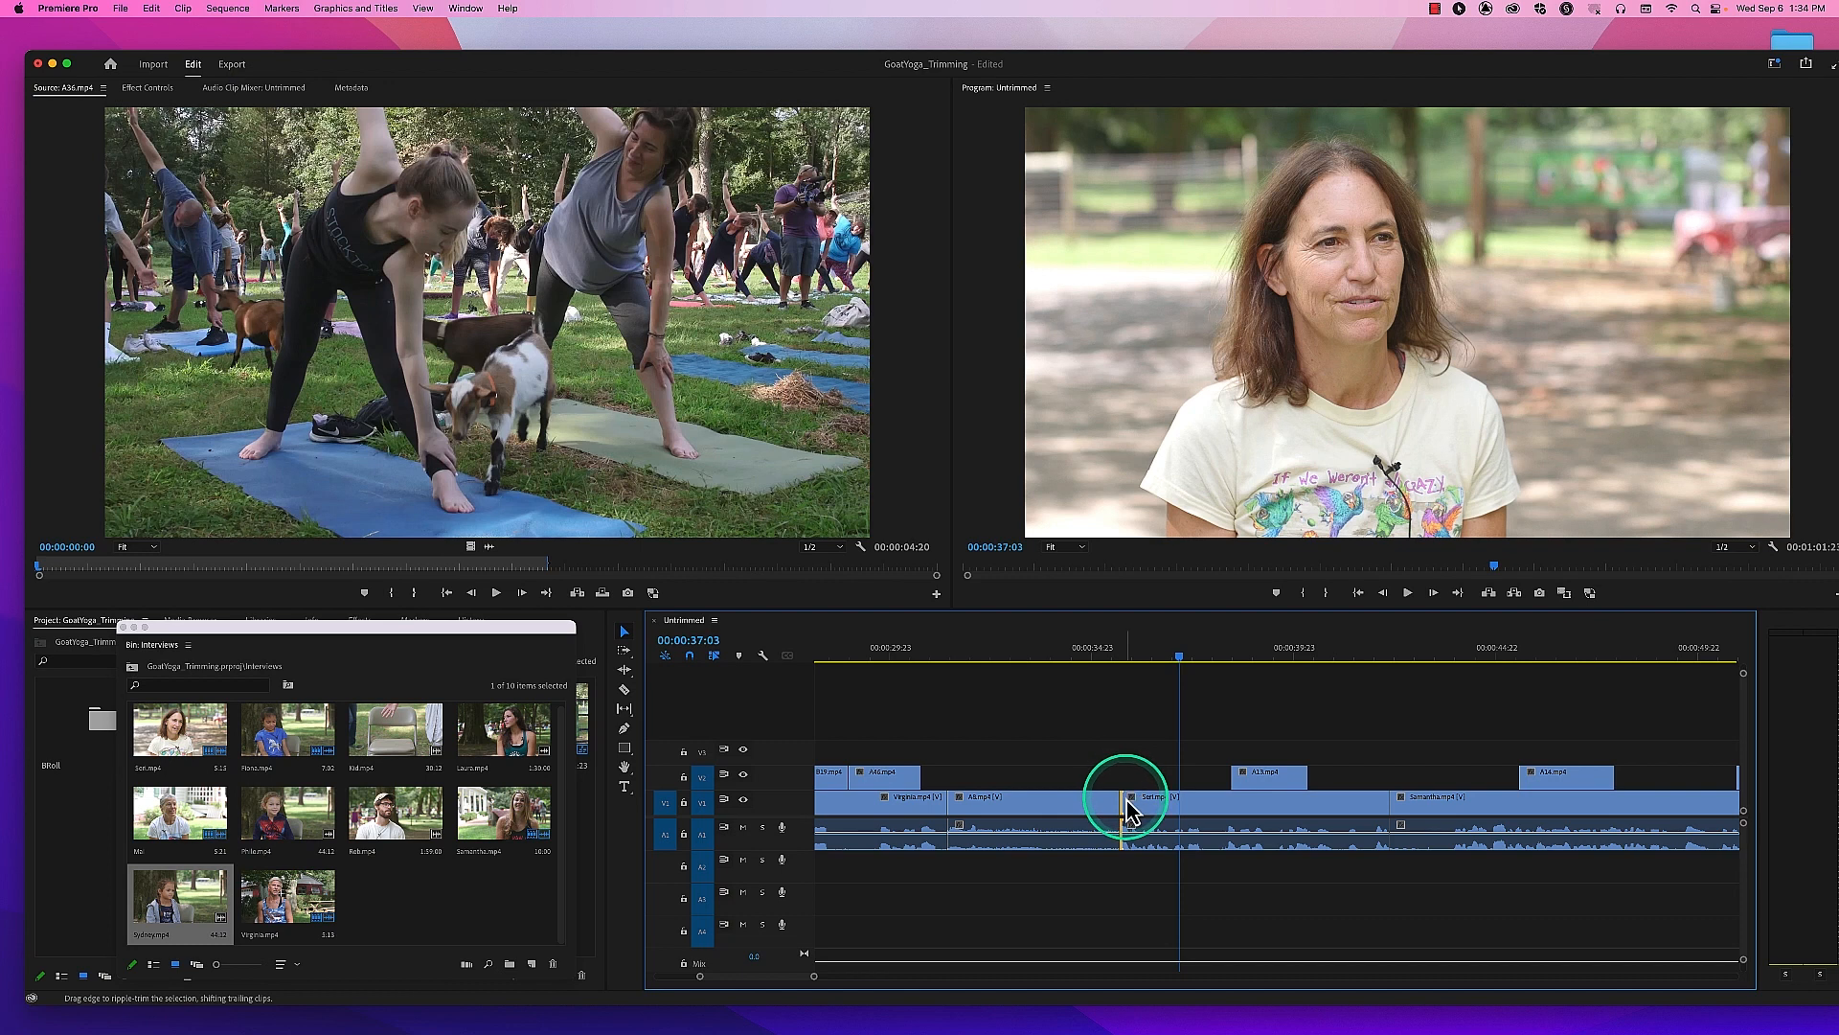
left_click_drag(1130, 797, 1118, 797)
left_click(1023, 657)
key("space")
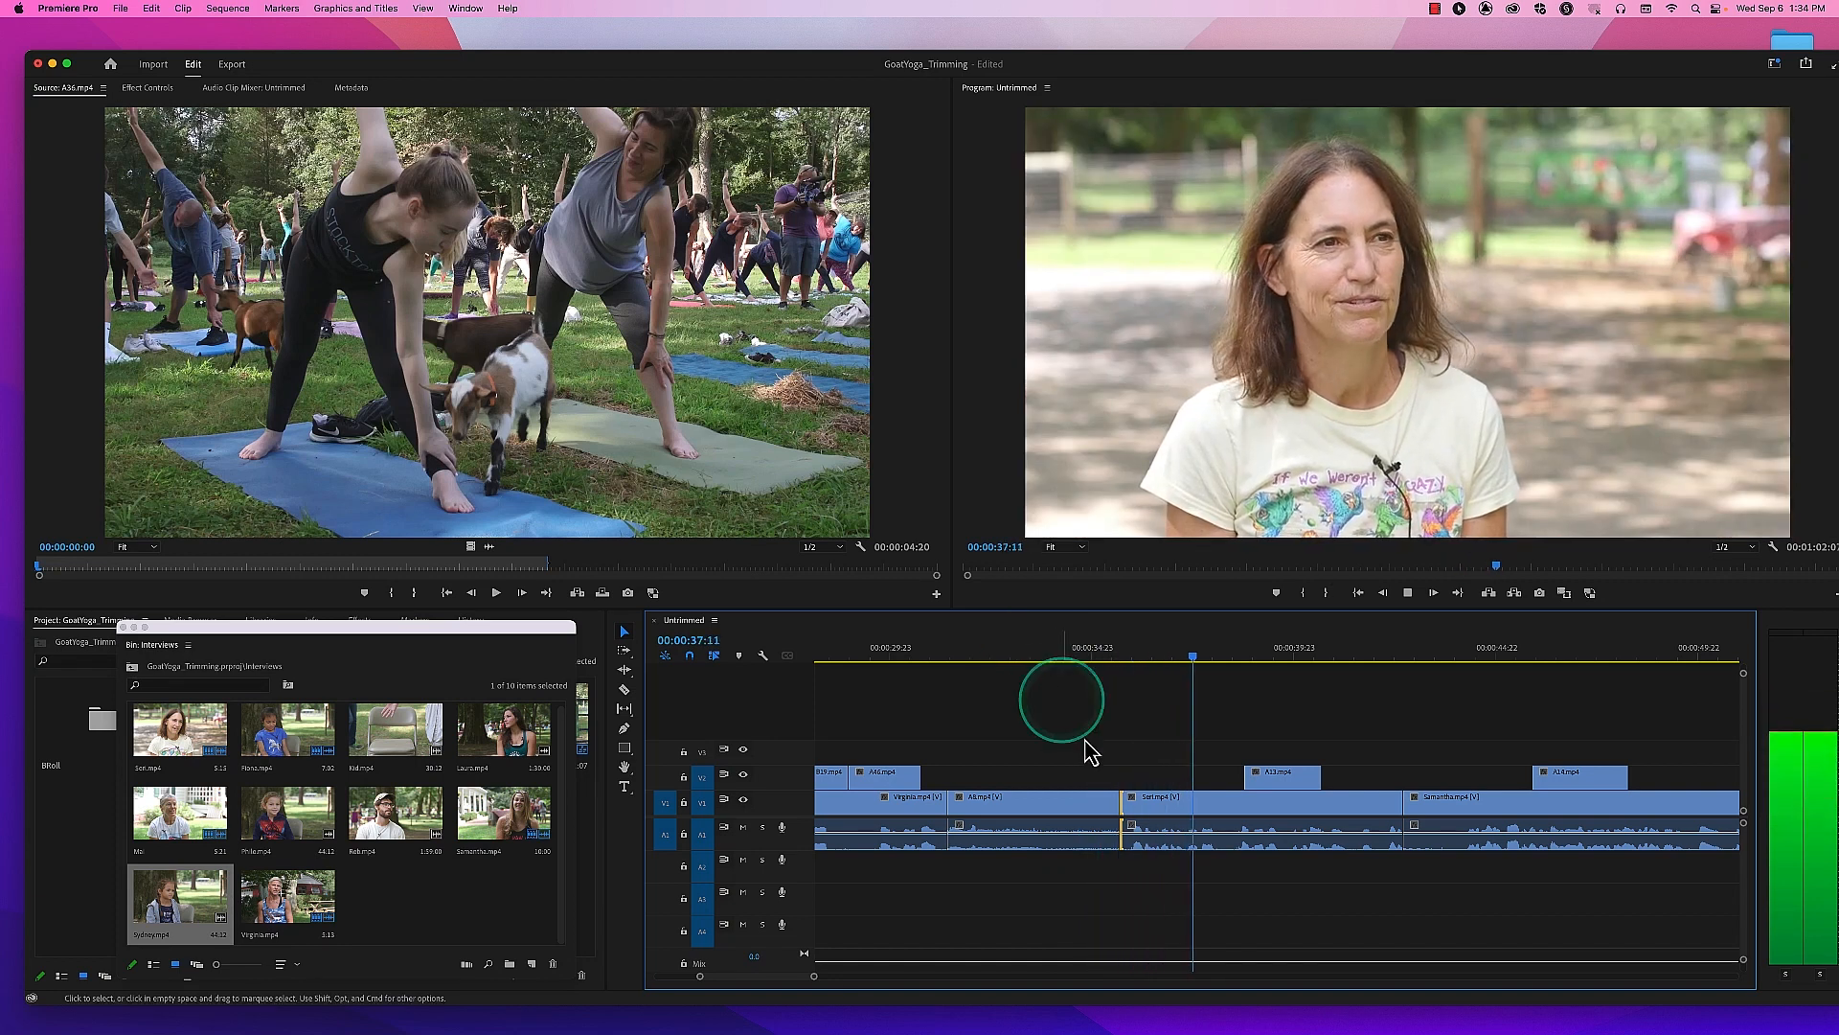
key("space")
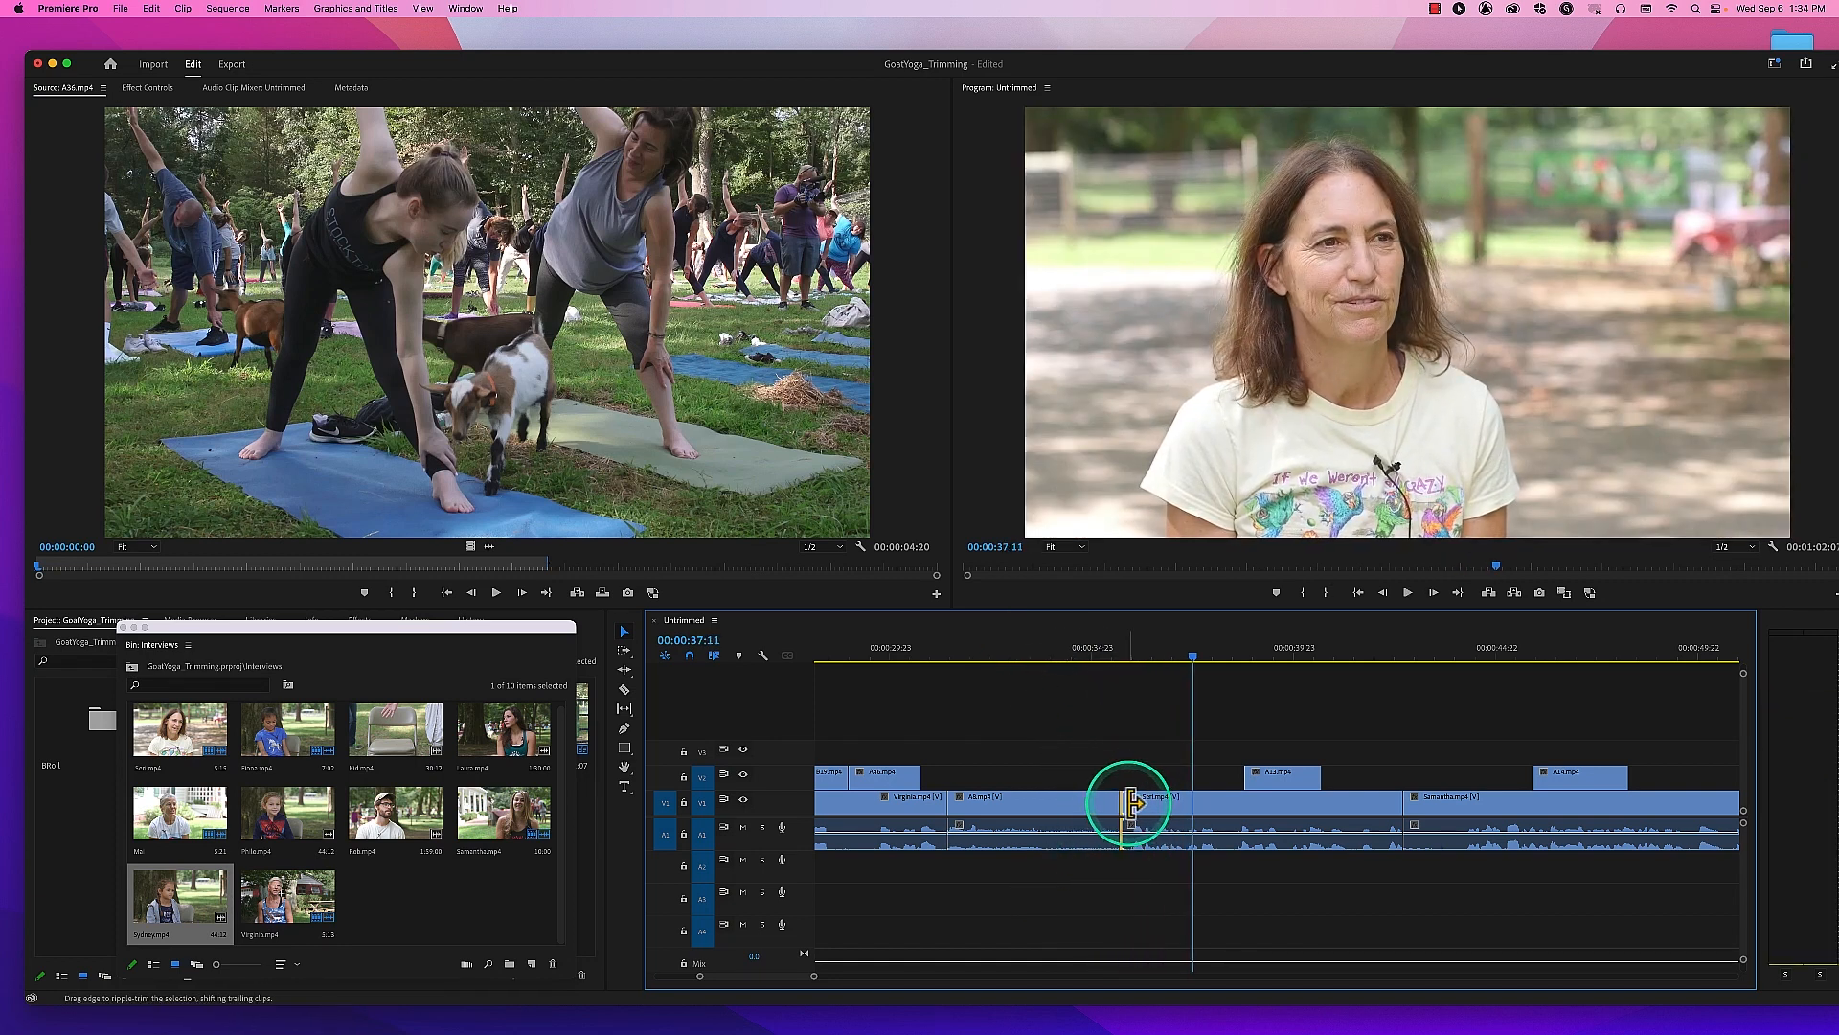
Step: Ripple-trim about 0.5 seconds off the start of the interview clip after A8.mp4 and play the cut from about 00:00:33:11
left_click_drag(1129, 802, 1153, 817)
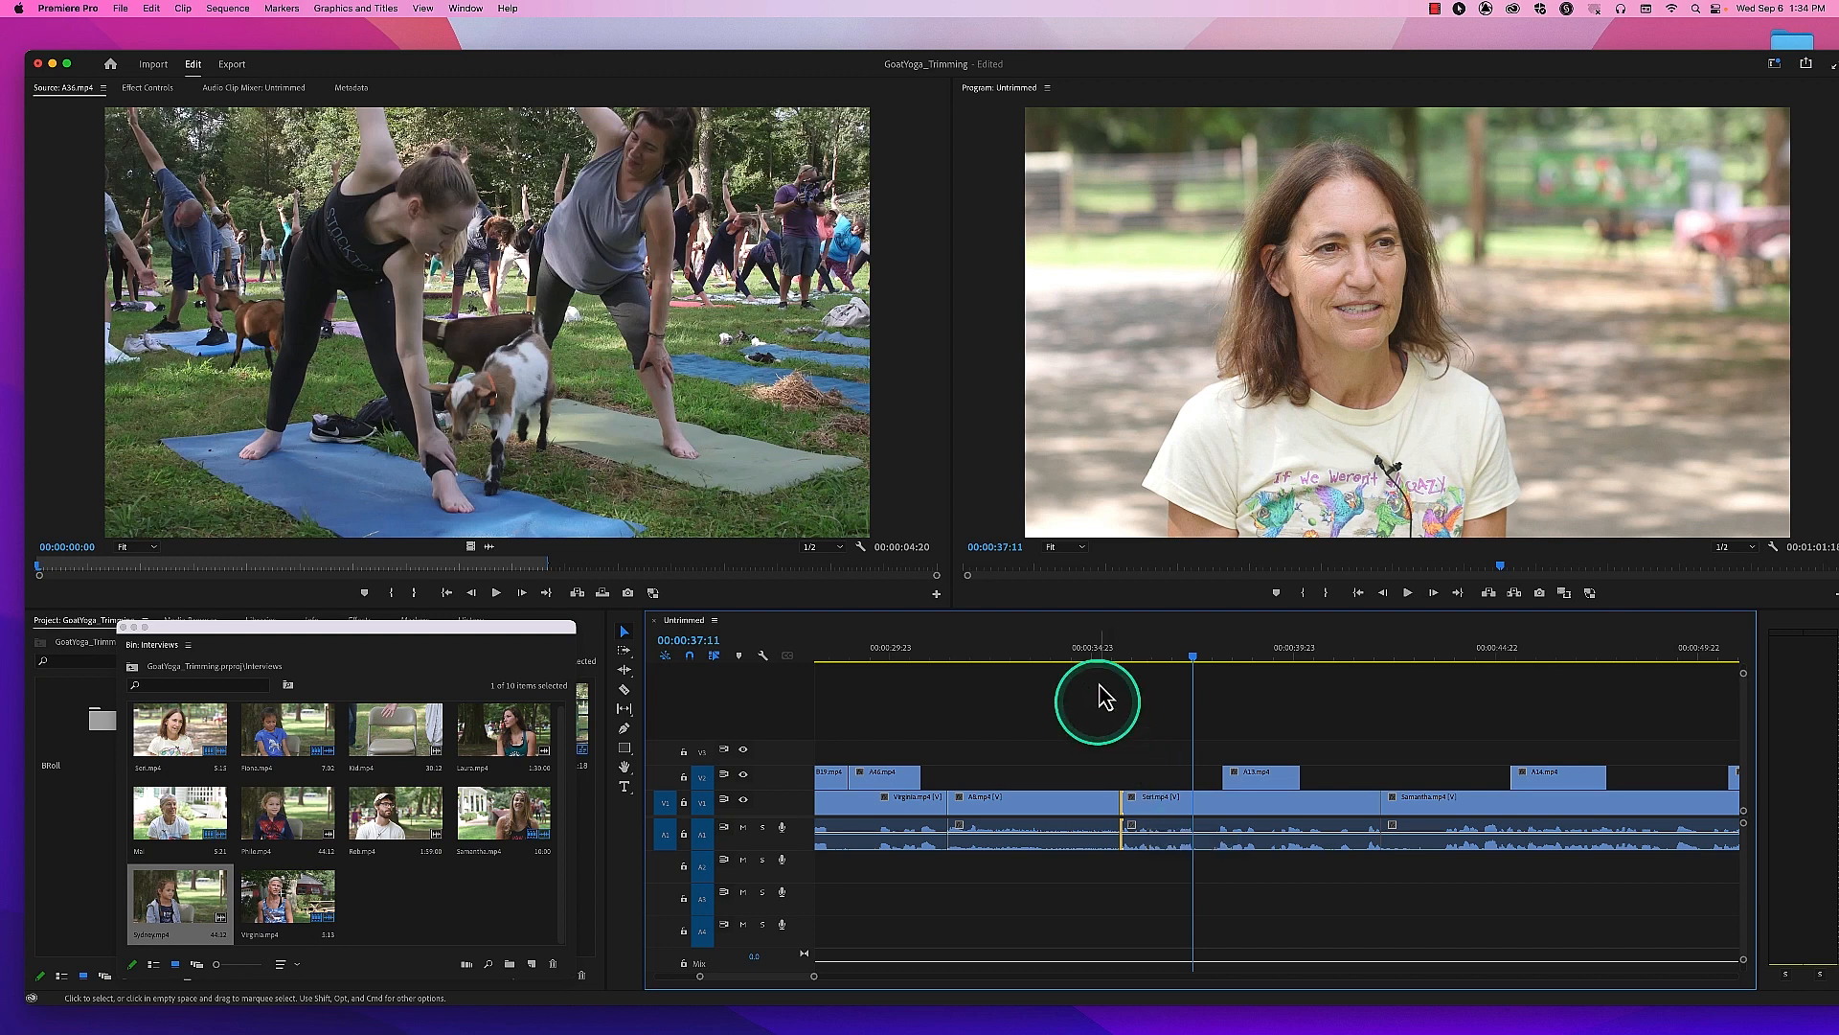
left_click(1031, 657)
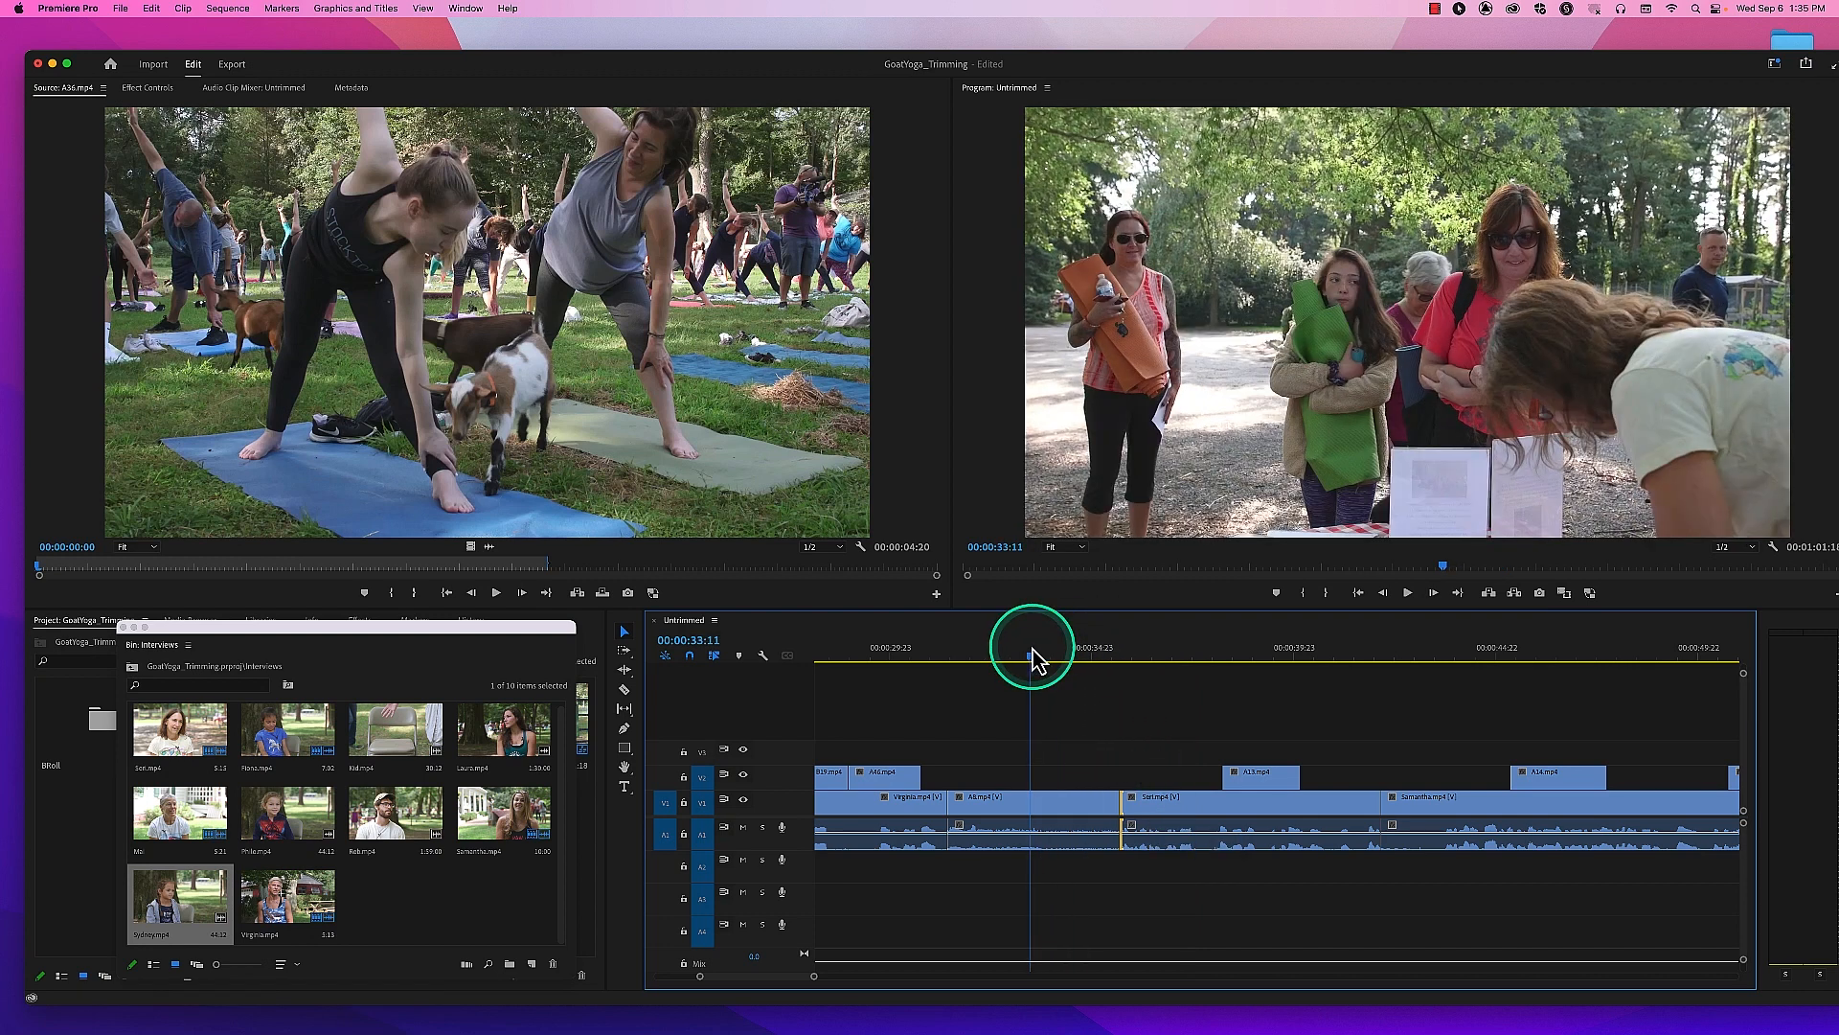
key("space")
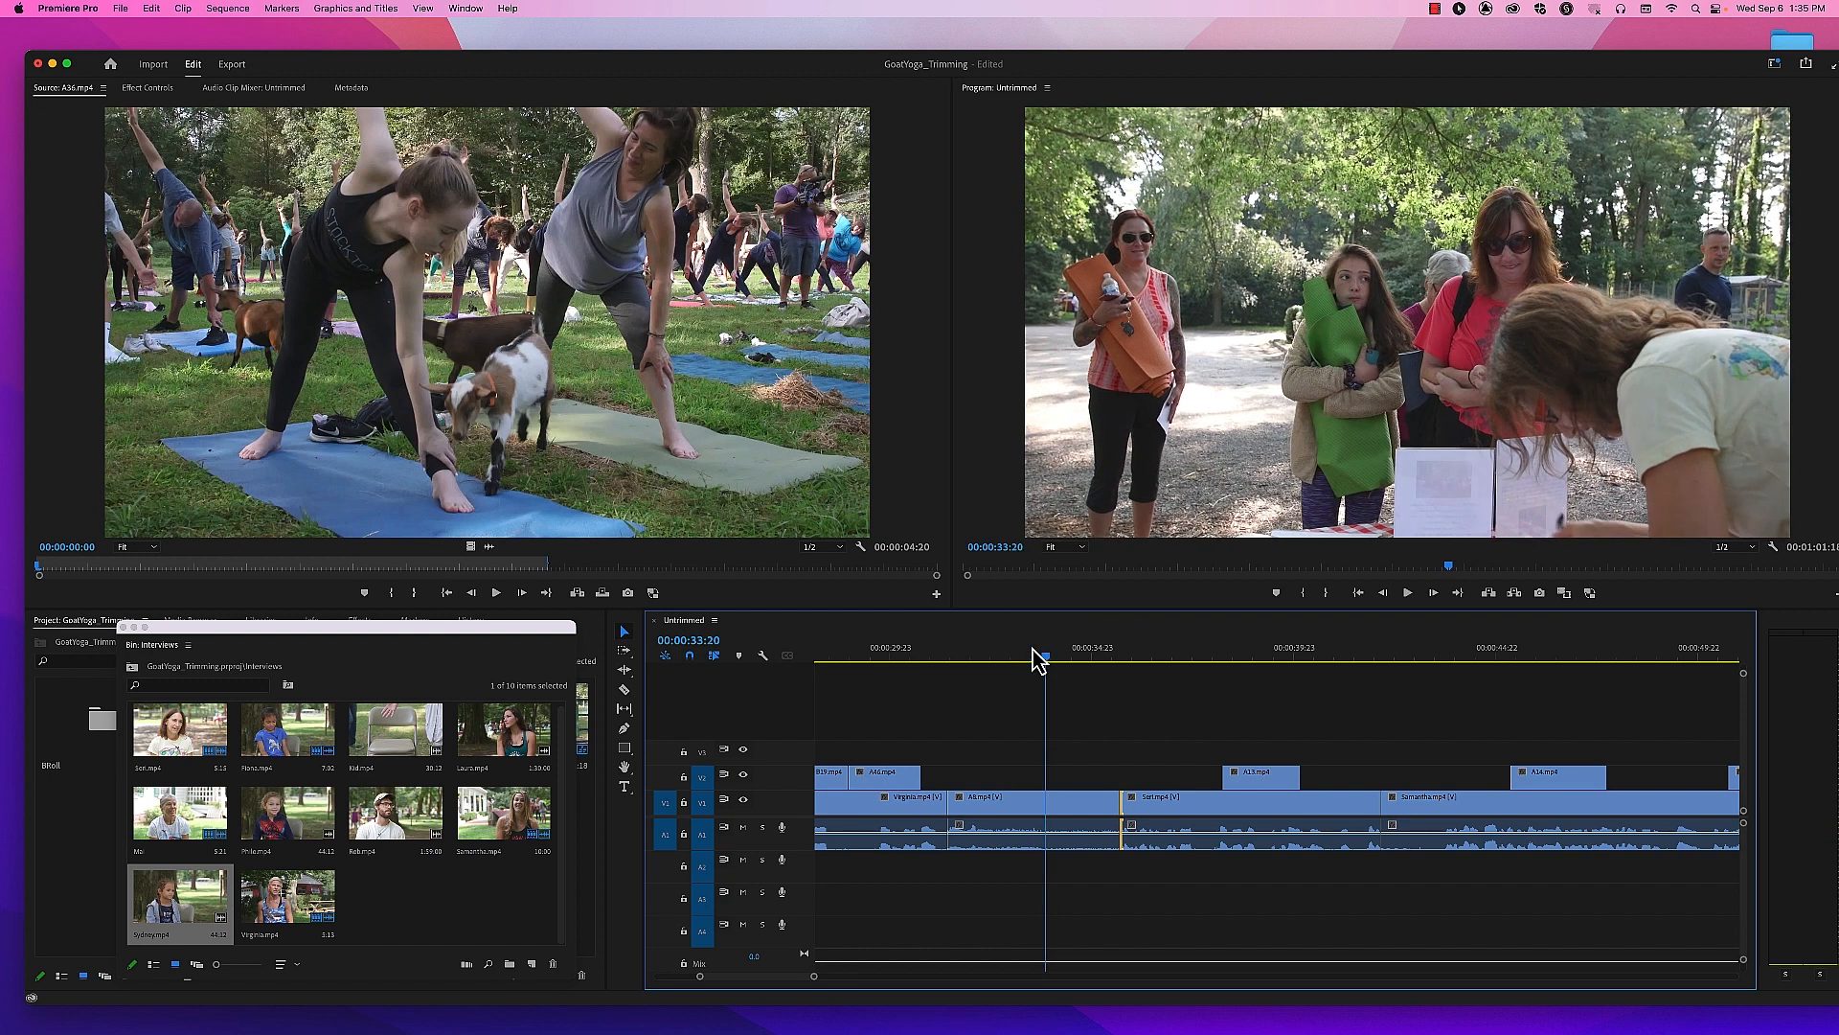
key("space")
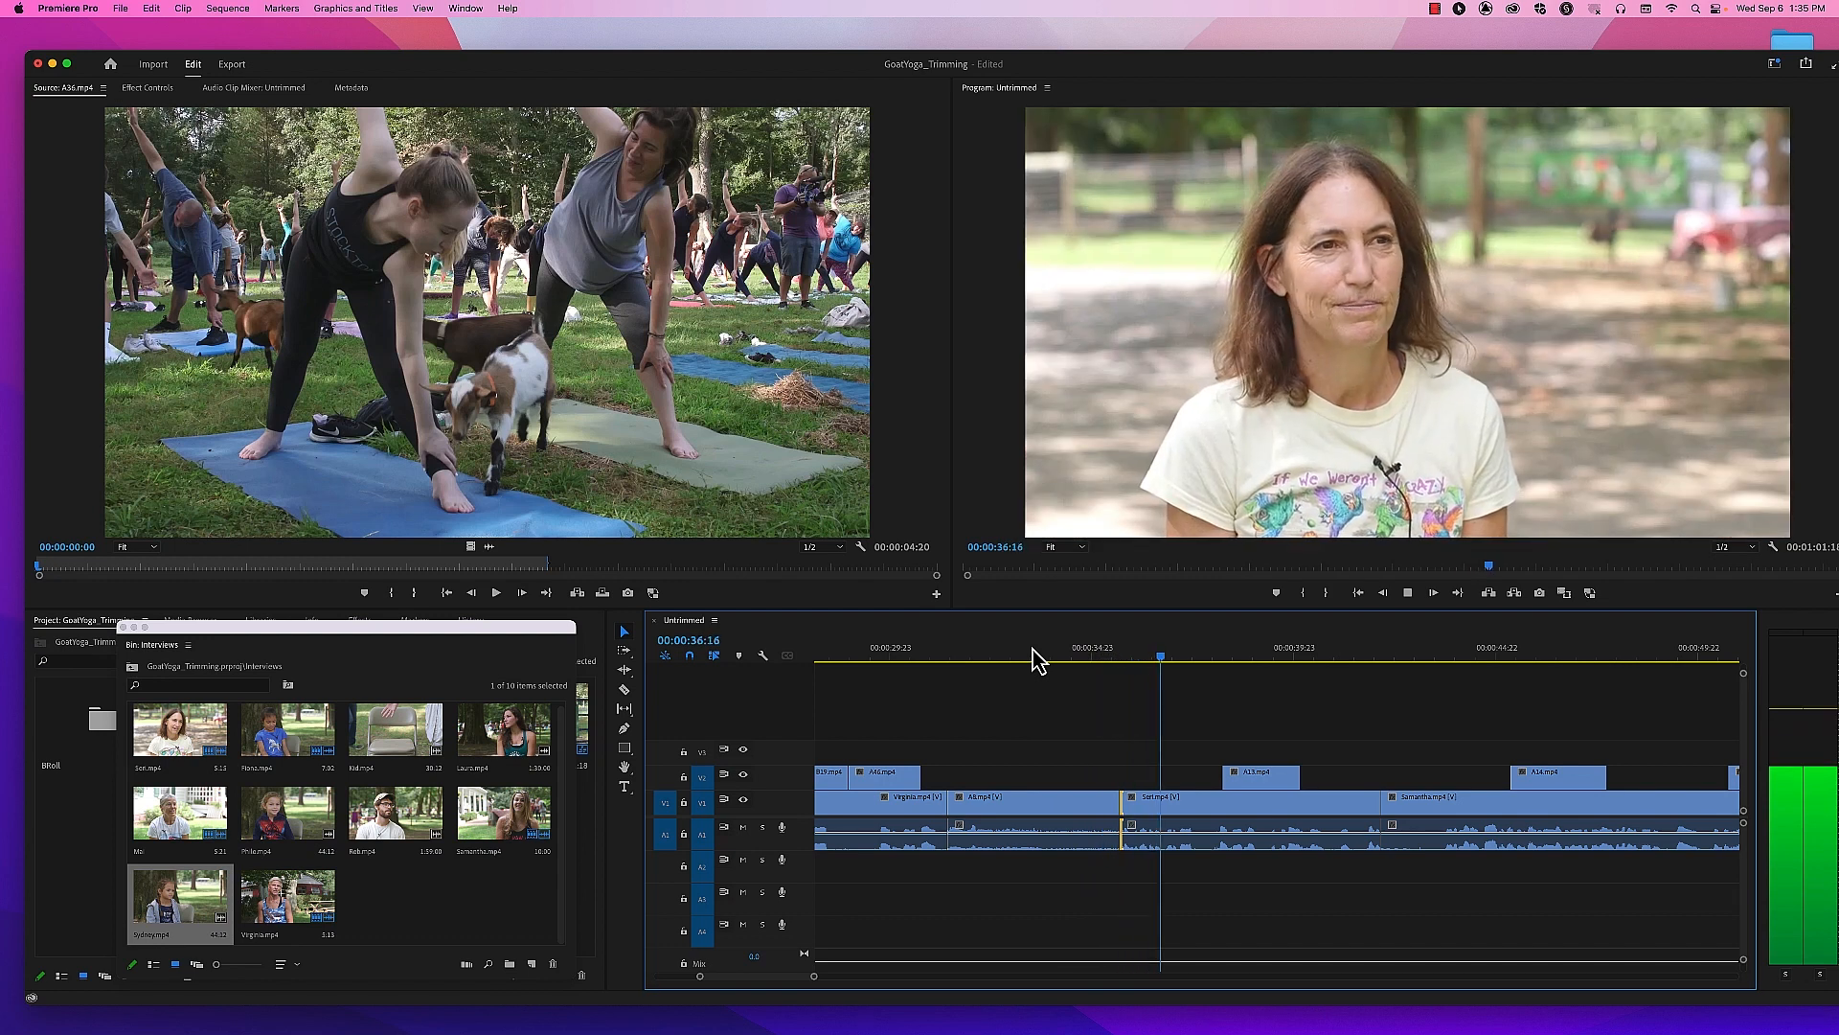
key("space")
Step: Ripple-extend the start of the interview clip after A8.mp4 by about 0.7 seconds and play its incoming cut twice
left_click(1127, 803)
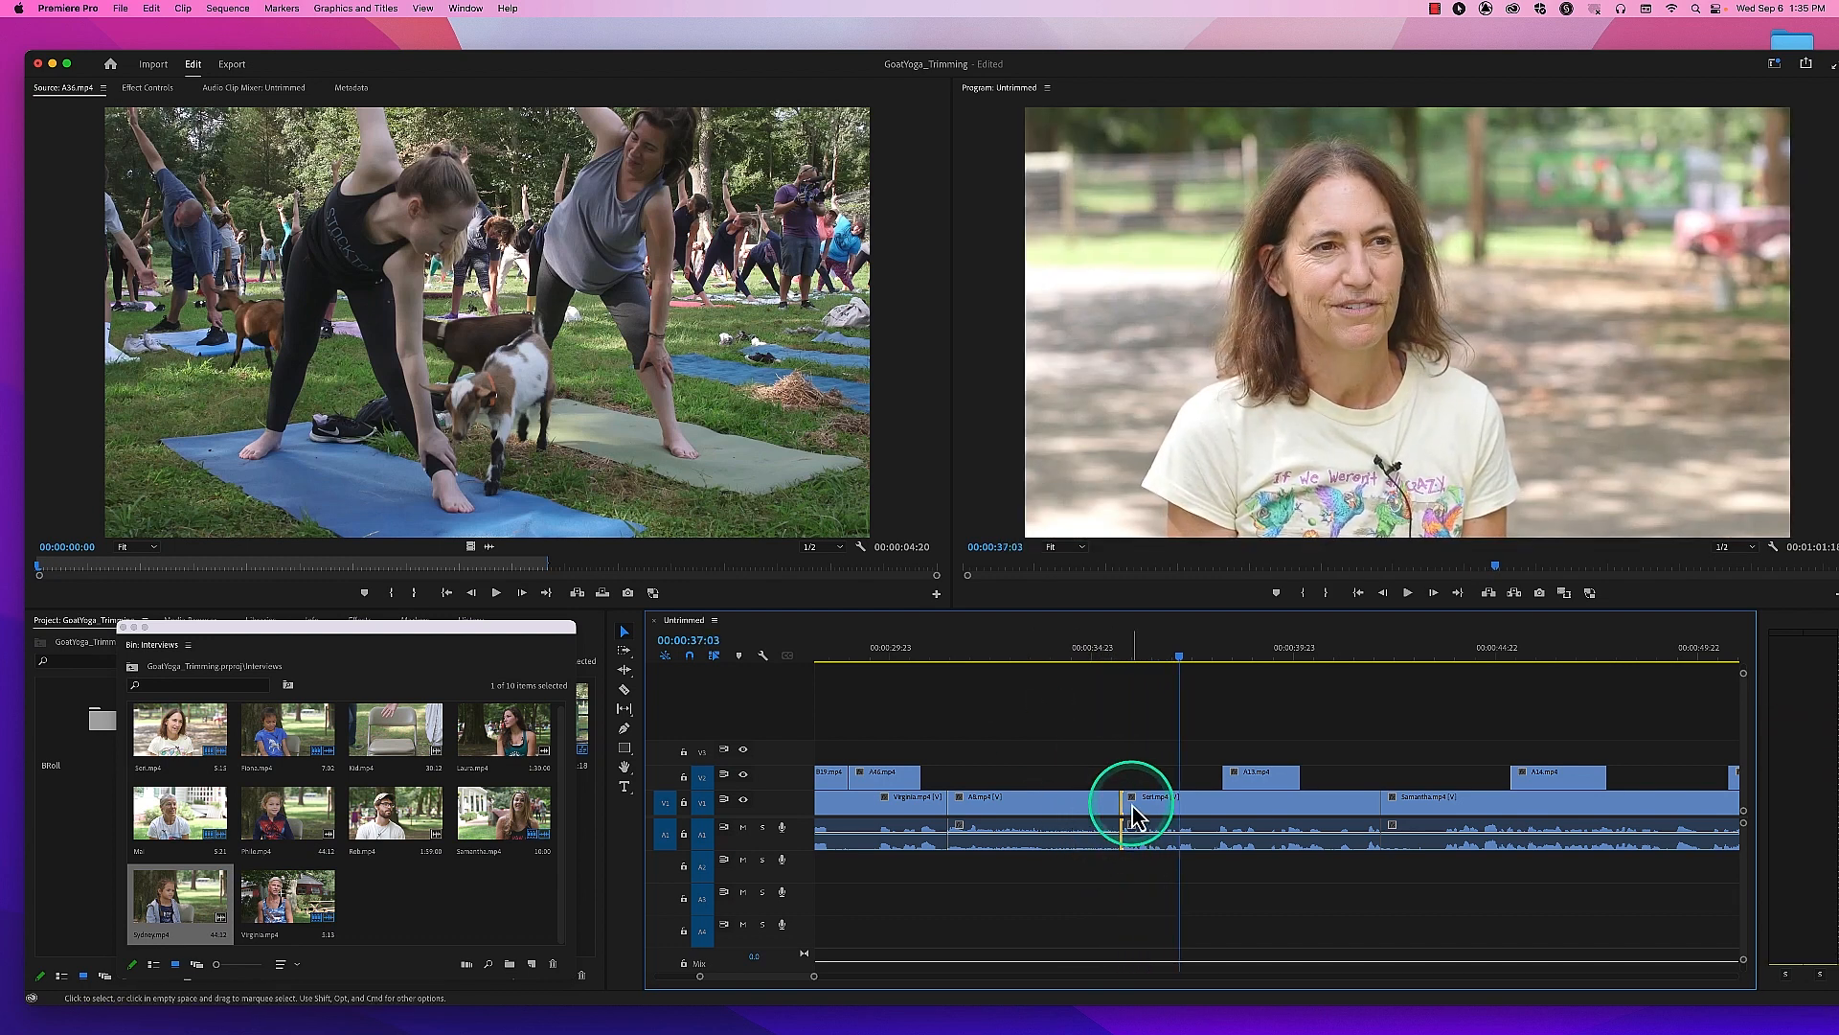
left_click_drag(1126, 803, 1108, 767)
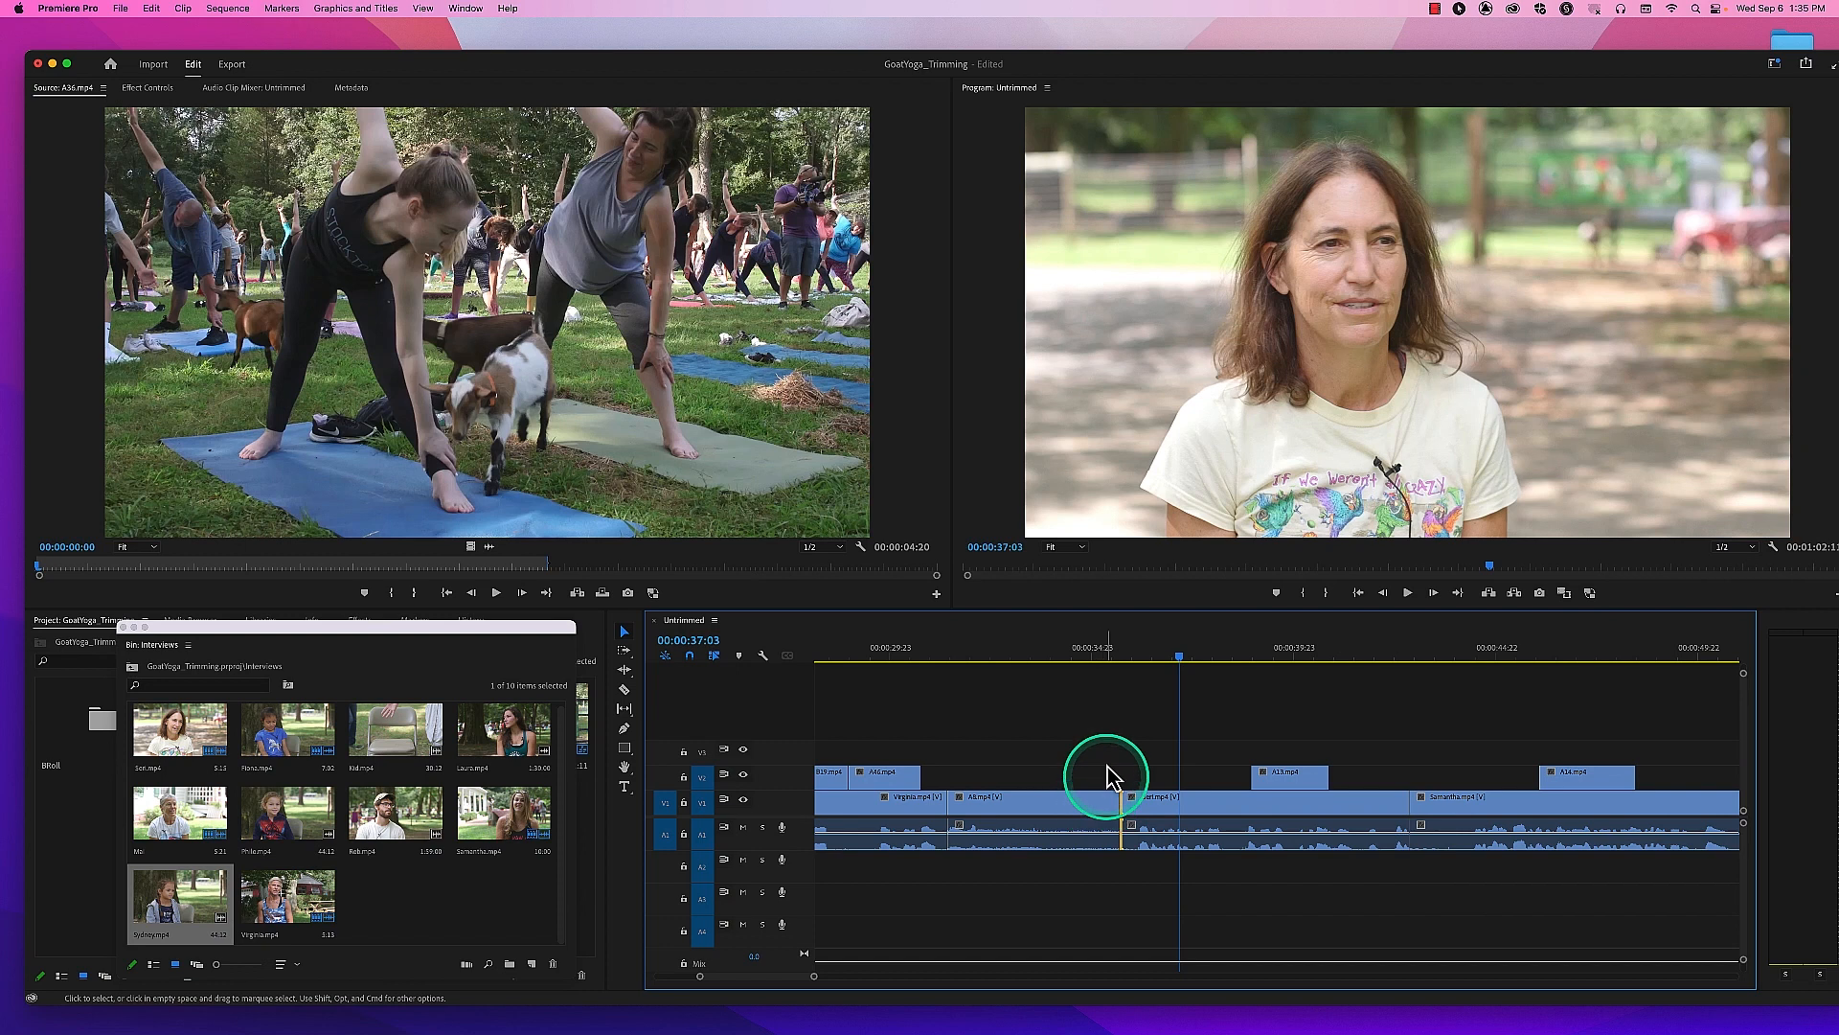
left_click(1069, 655)
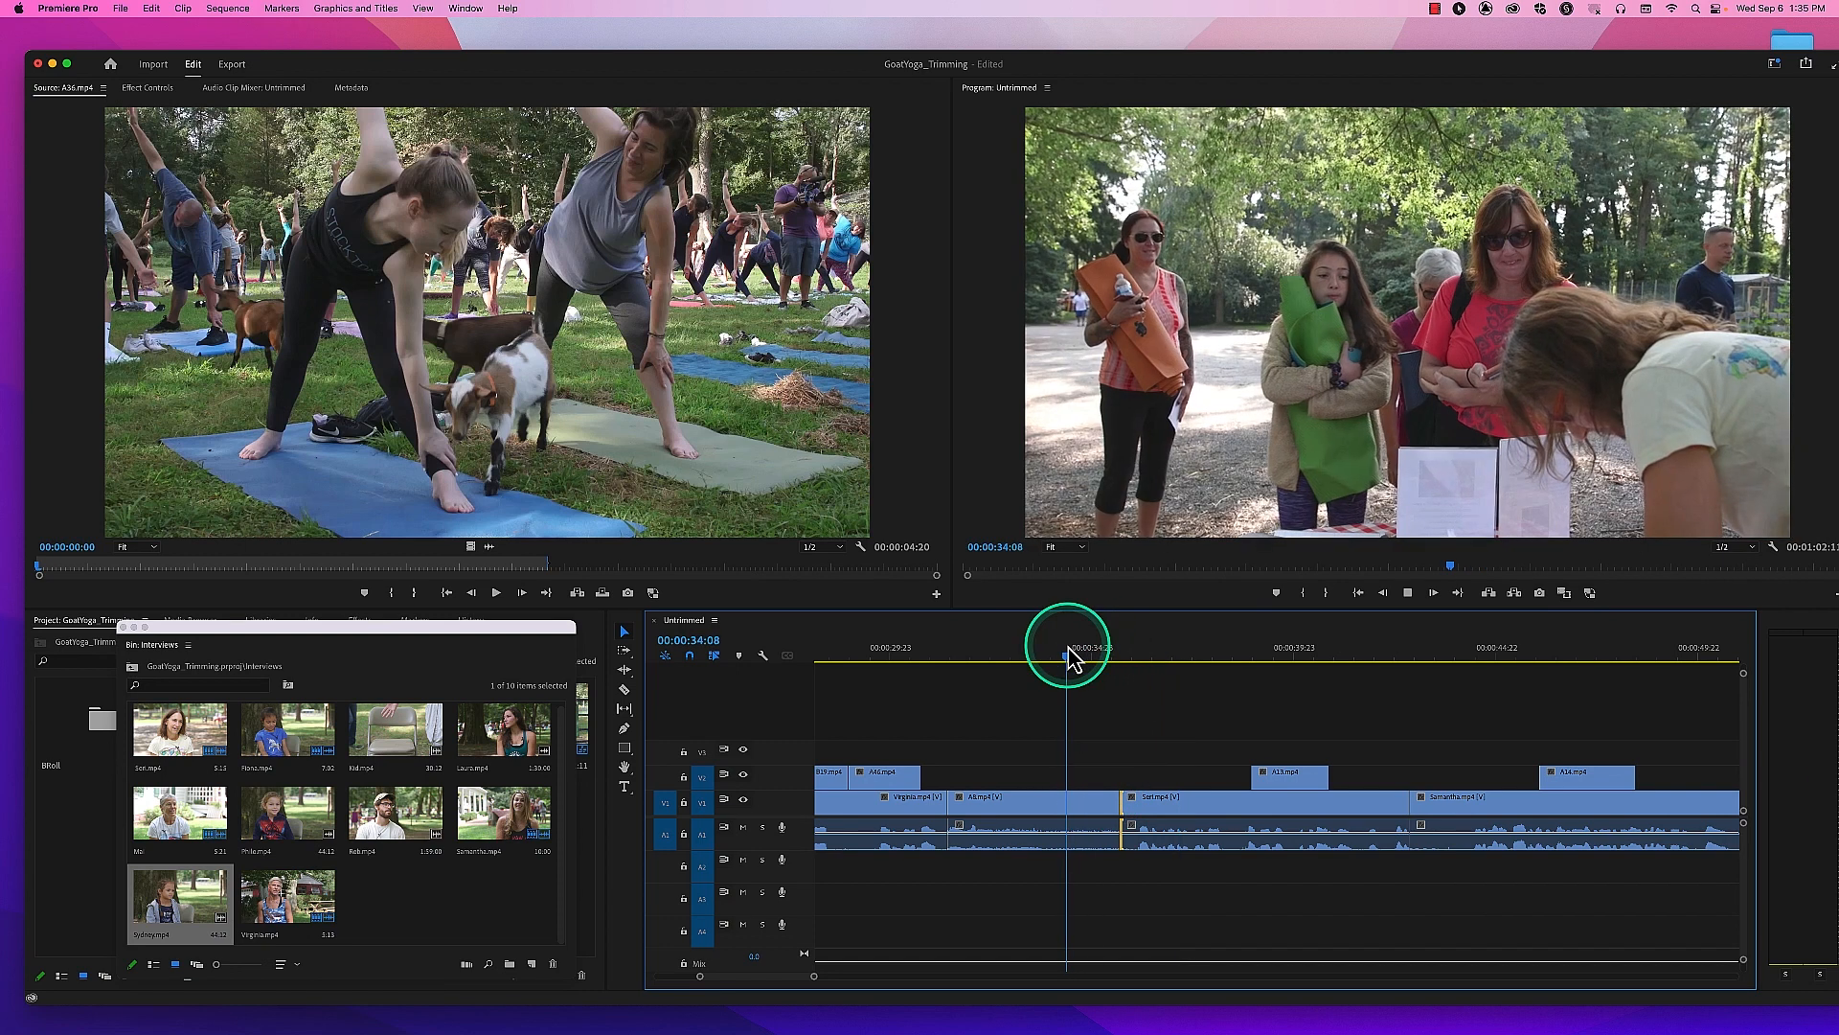
key("space")
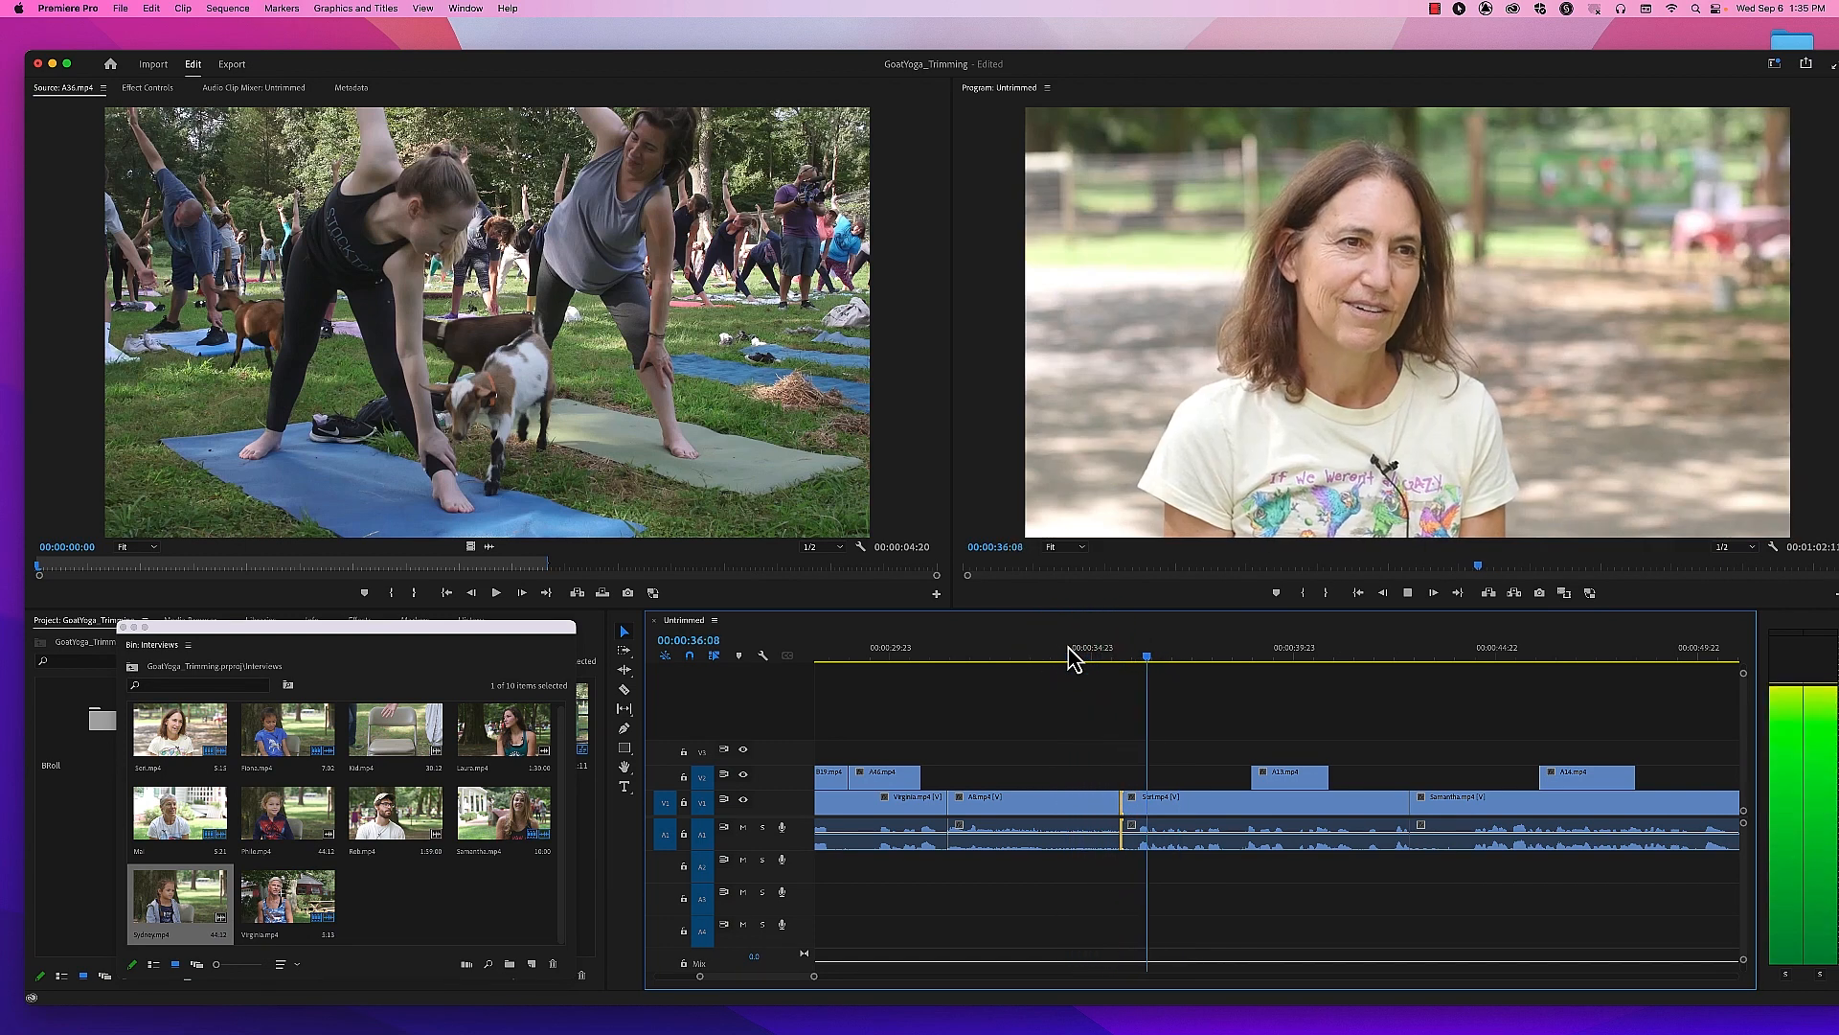
key("space")
left_click_drag(1106, 655, 1085, 655)
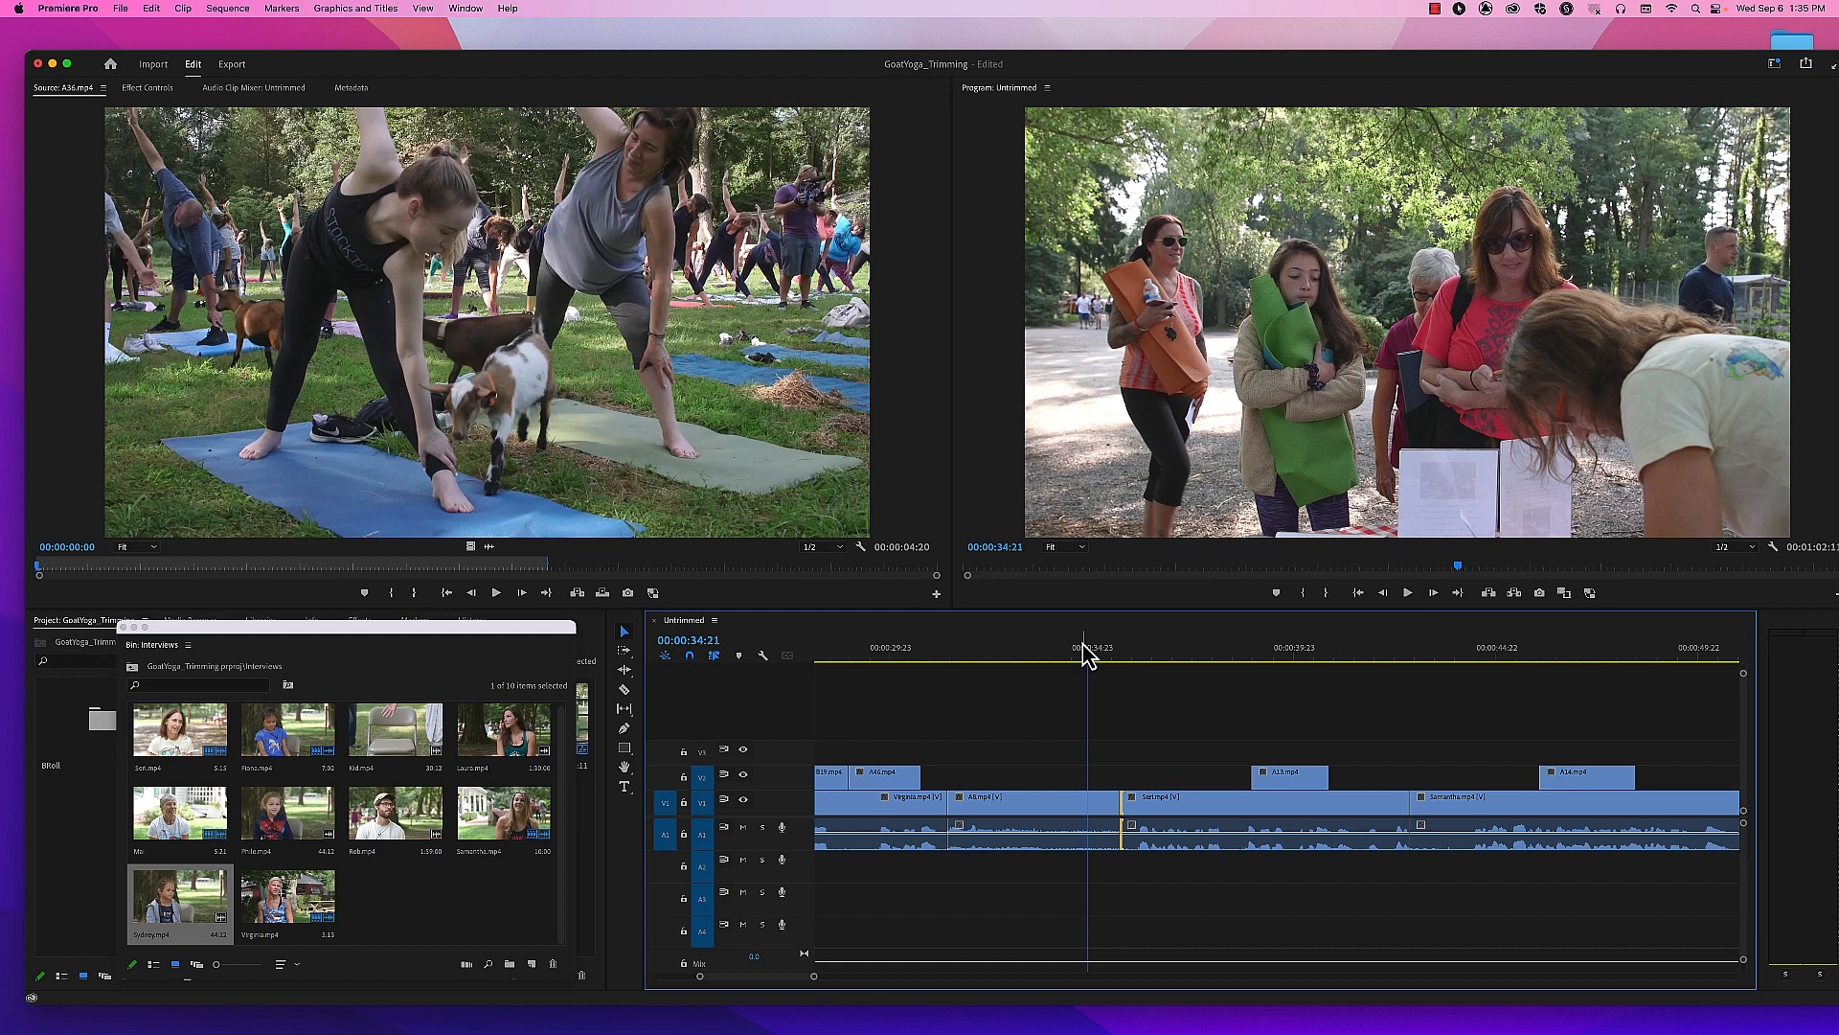
left_click(1082, 656)
key("space")
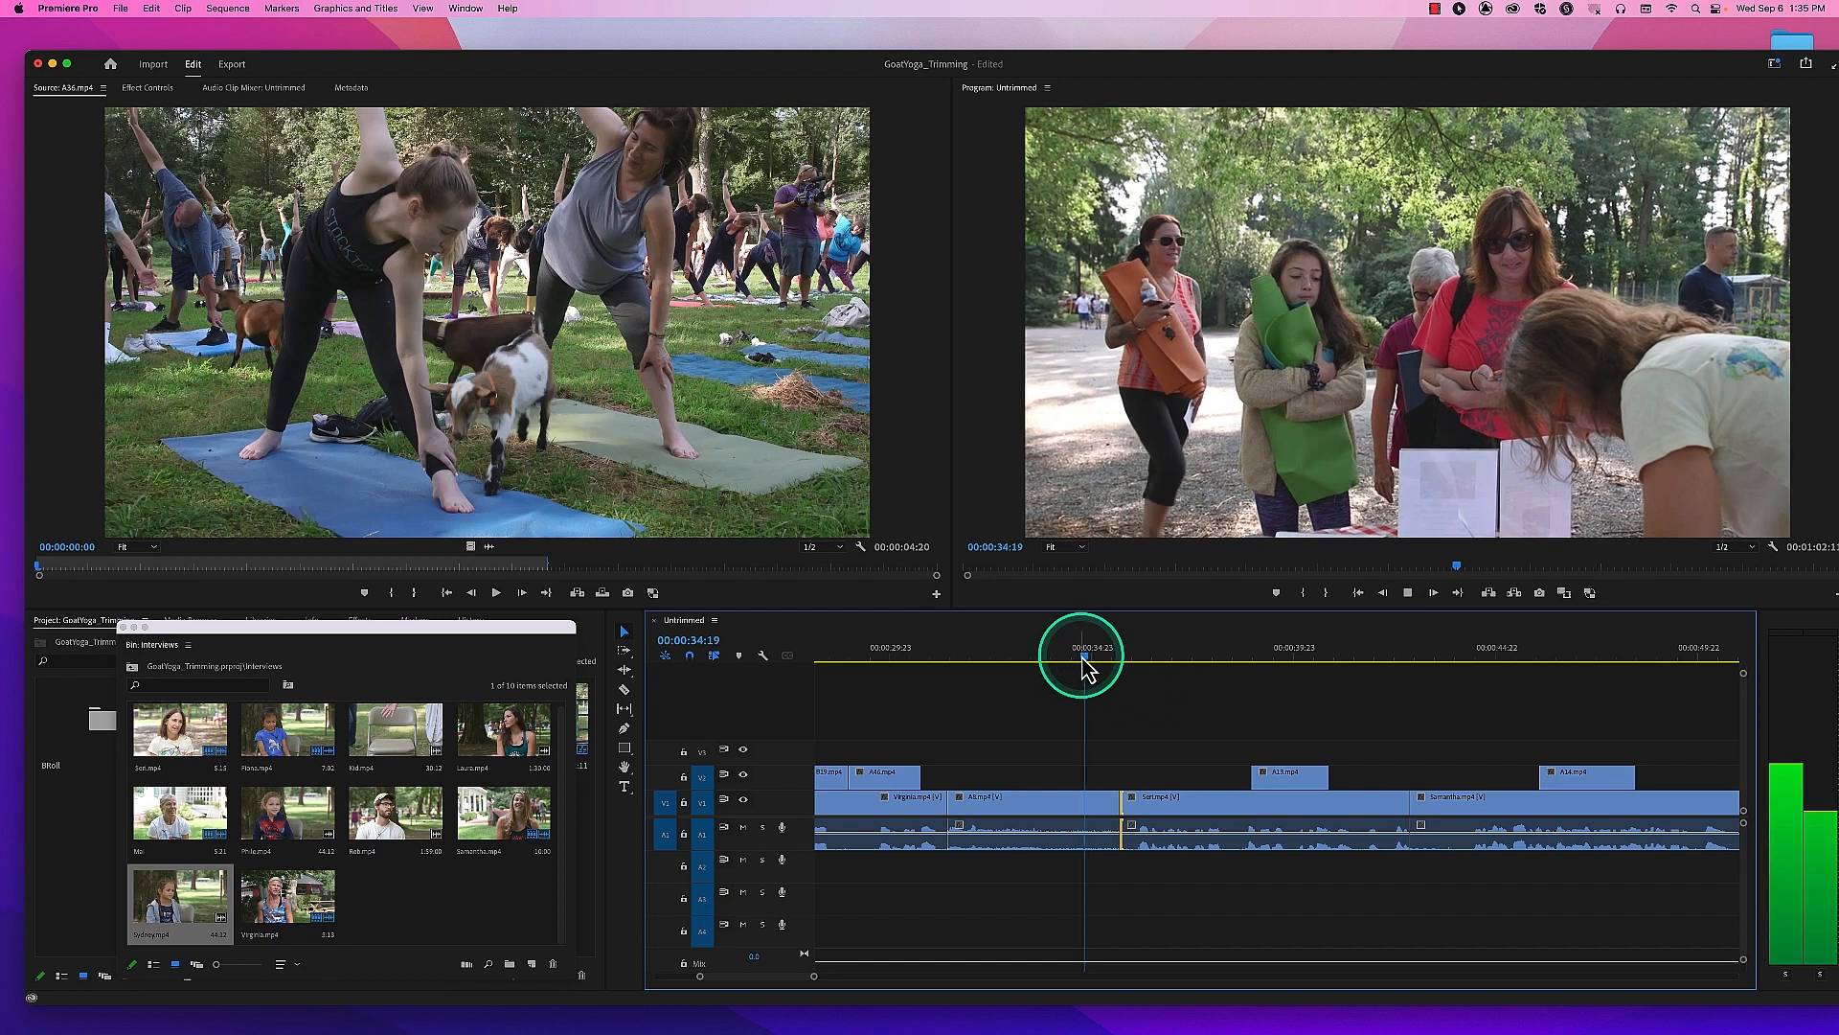
key("space")
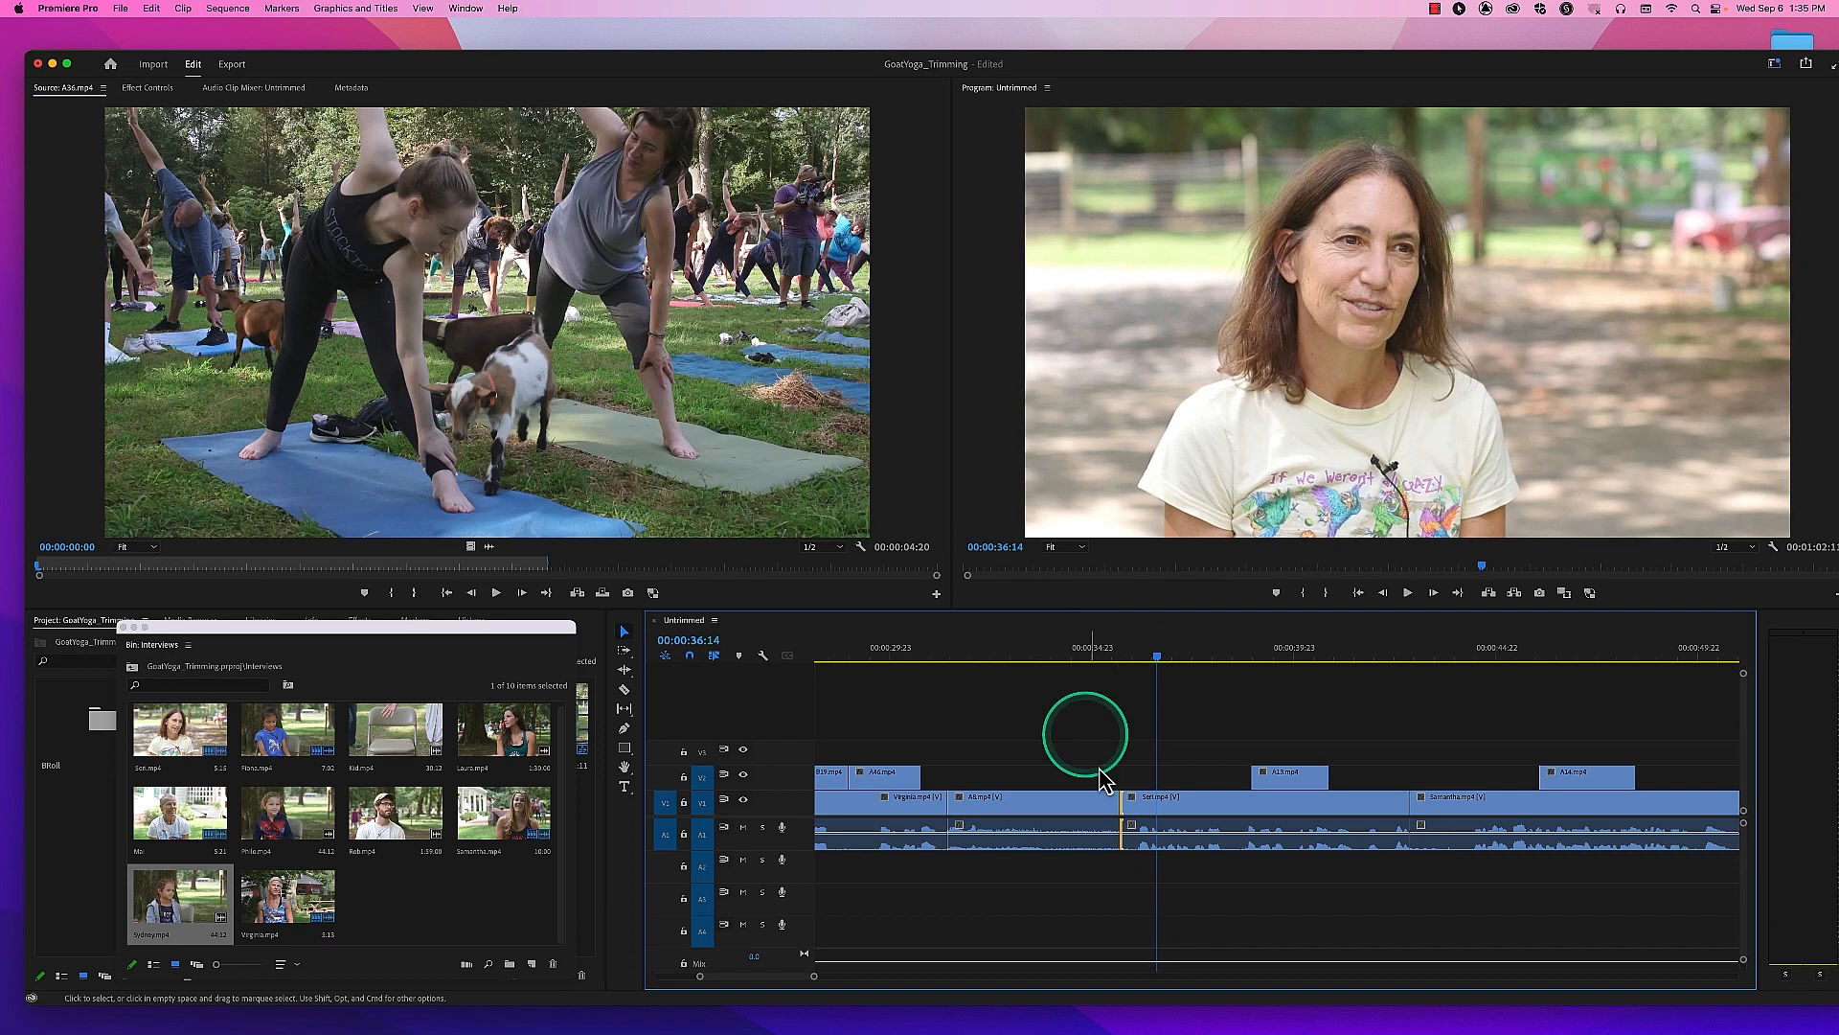
Step: Ripple-trim about 0.3 seconds off the start of the interview clip after A8.mp4 and play it through into Samantha.mp4
left_click_drag(1136, 803, 1147, 805)
left_click_drag(1091, 649, 1087, 651)
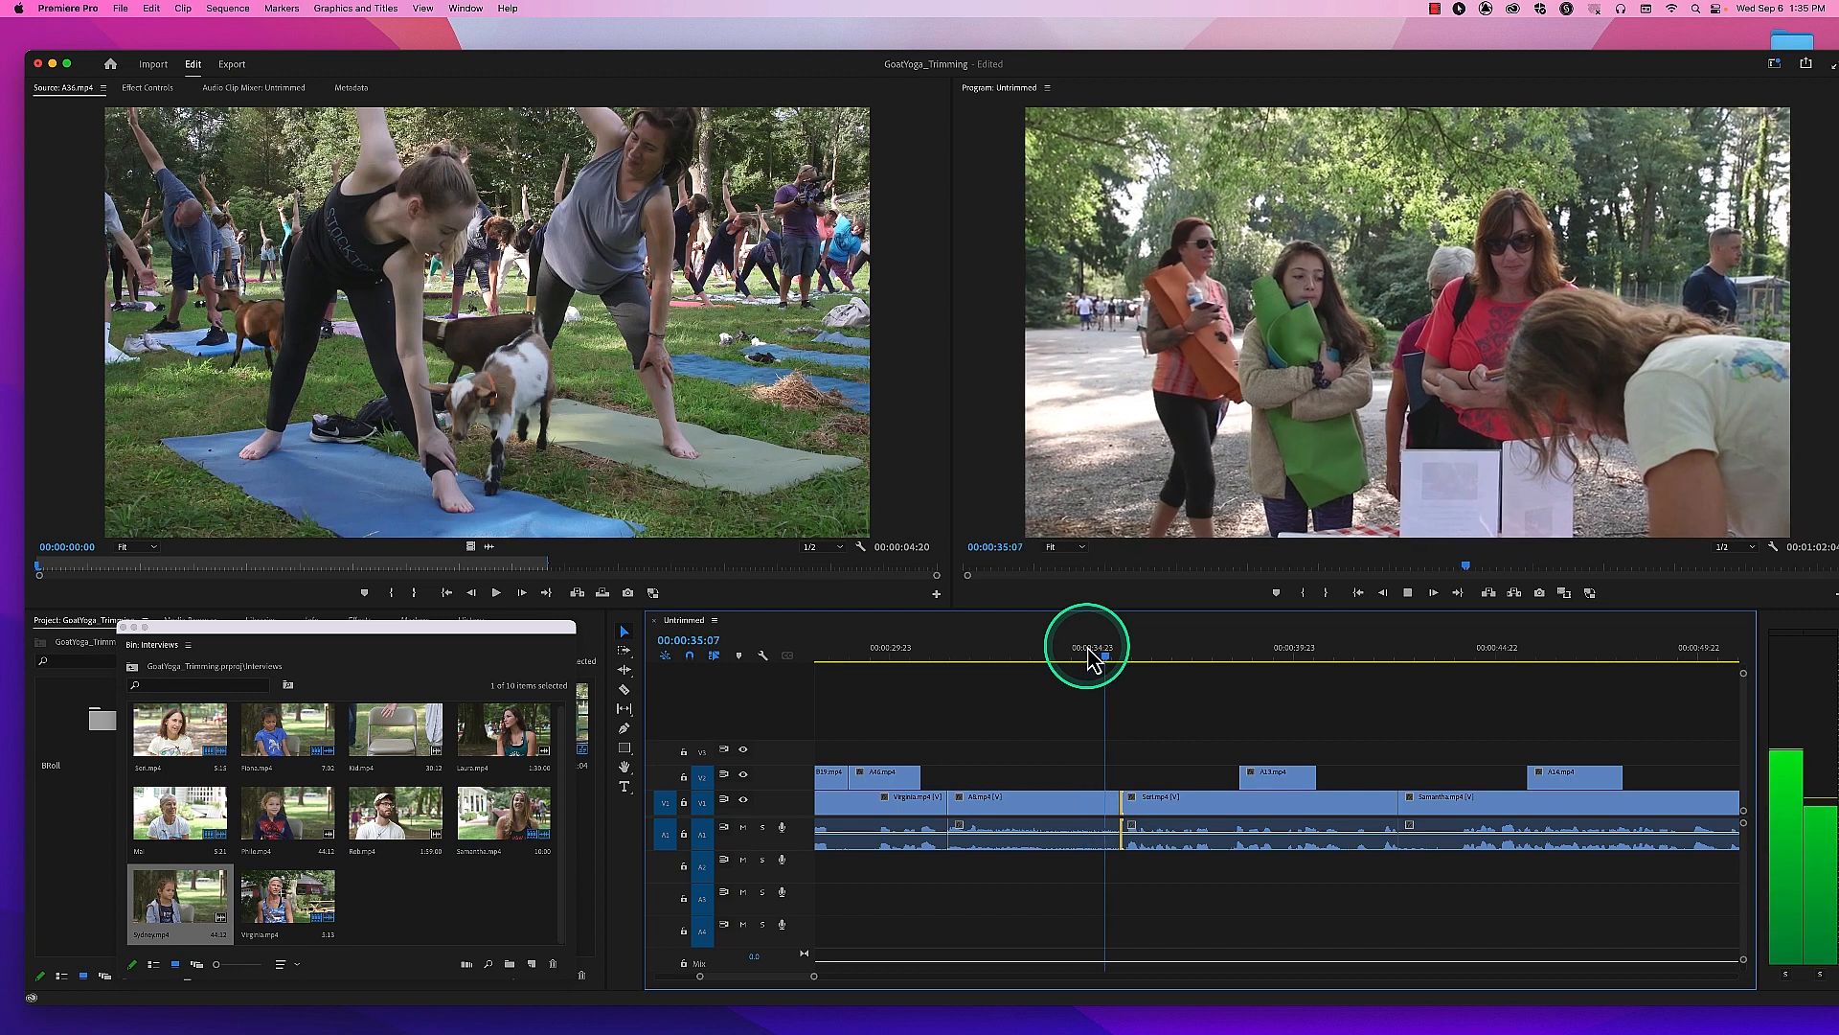
key("space")
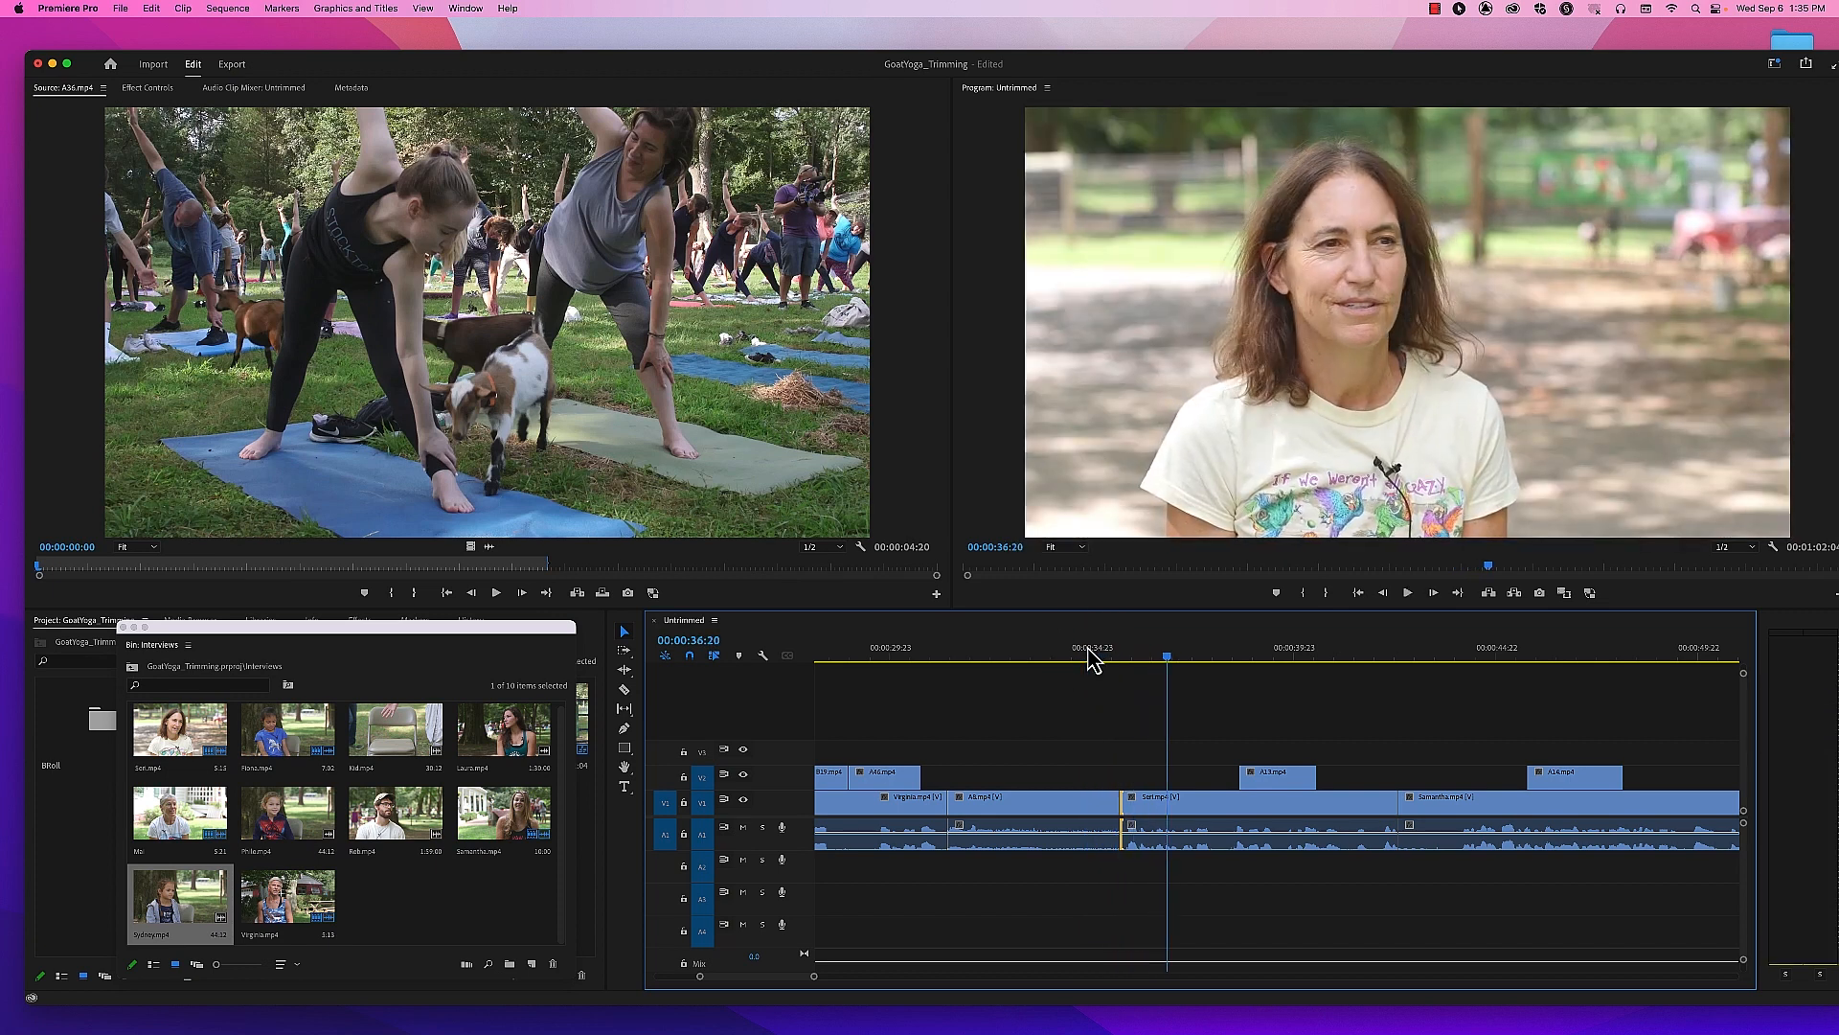
left_click(1060, 648)
key("space")
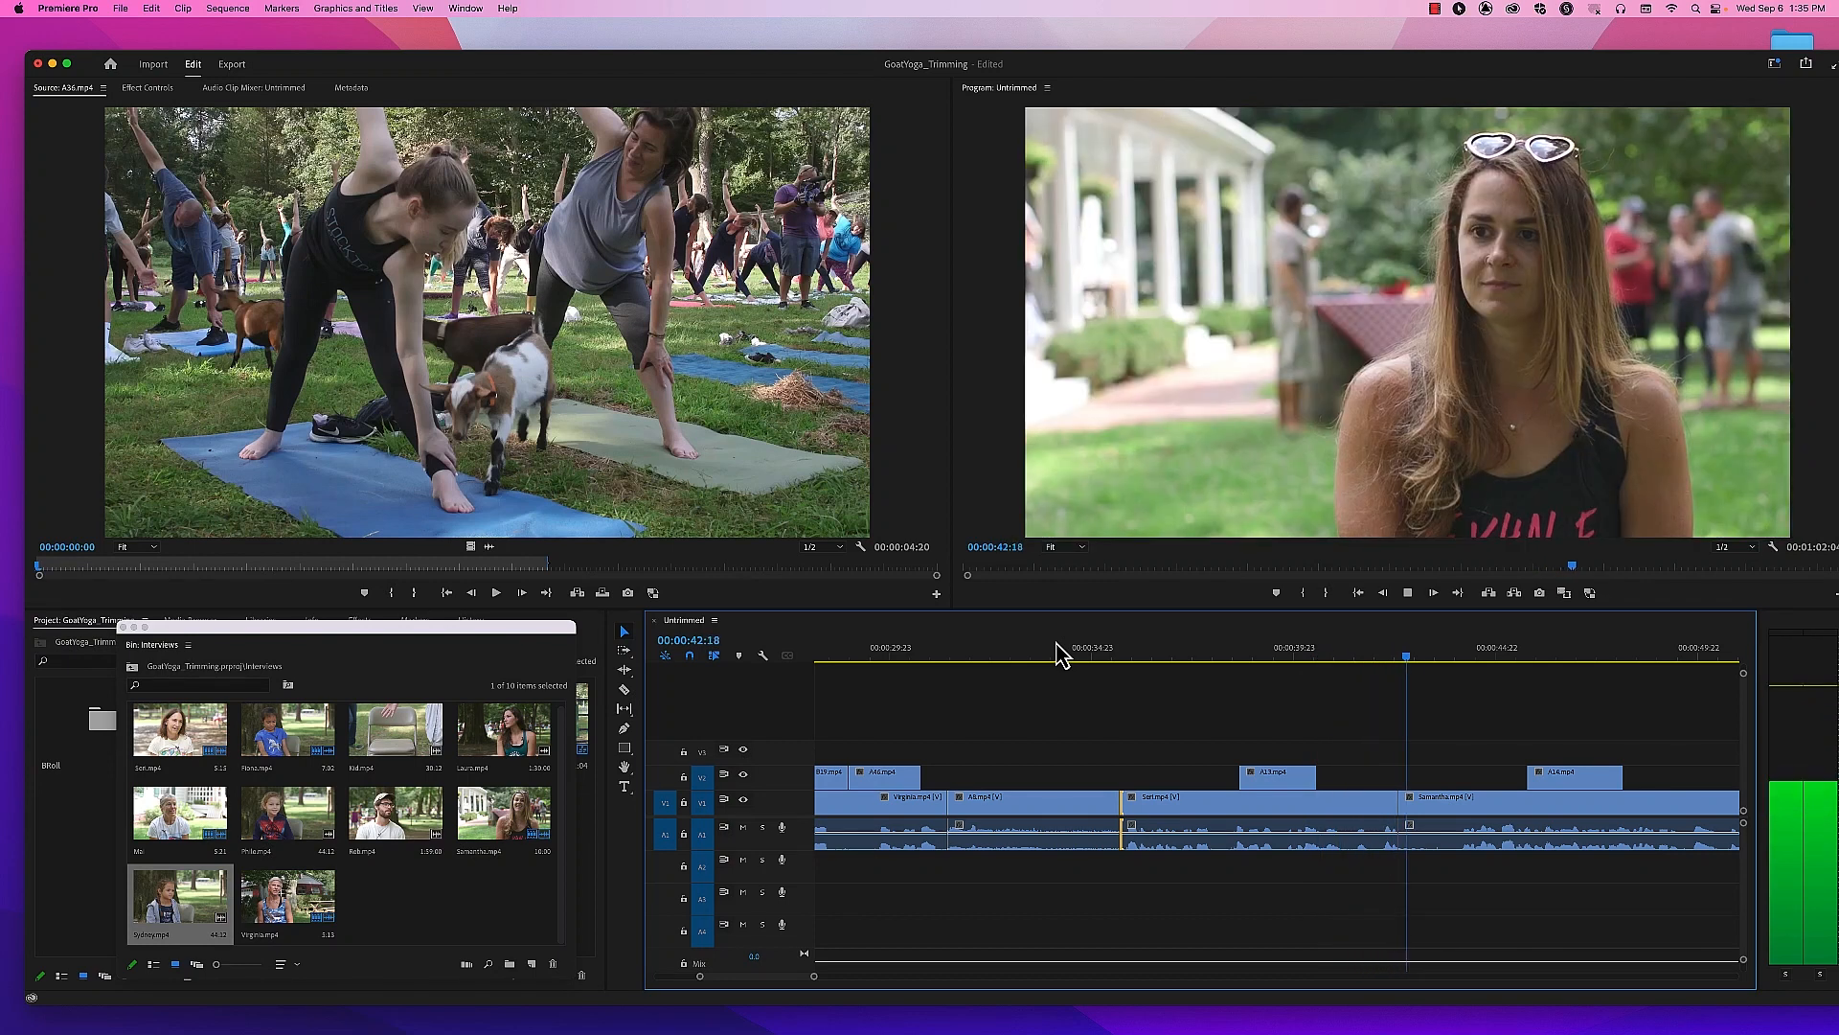
key("space")
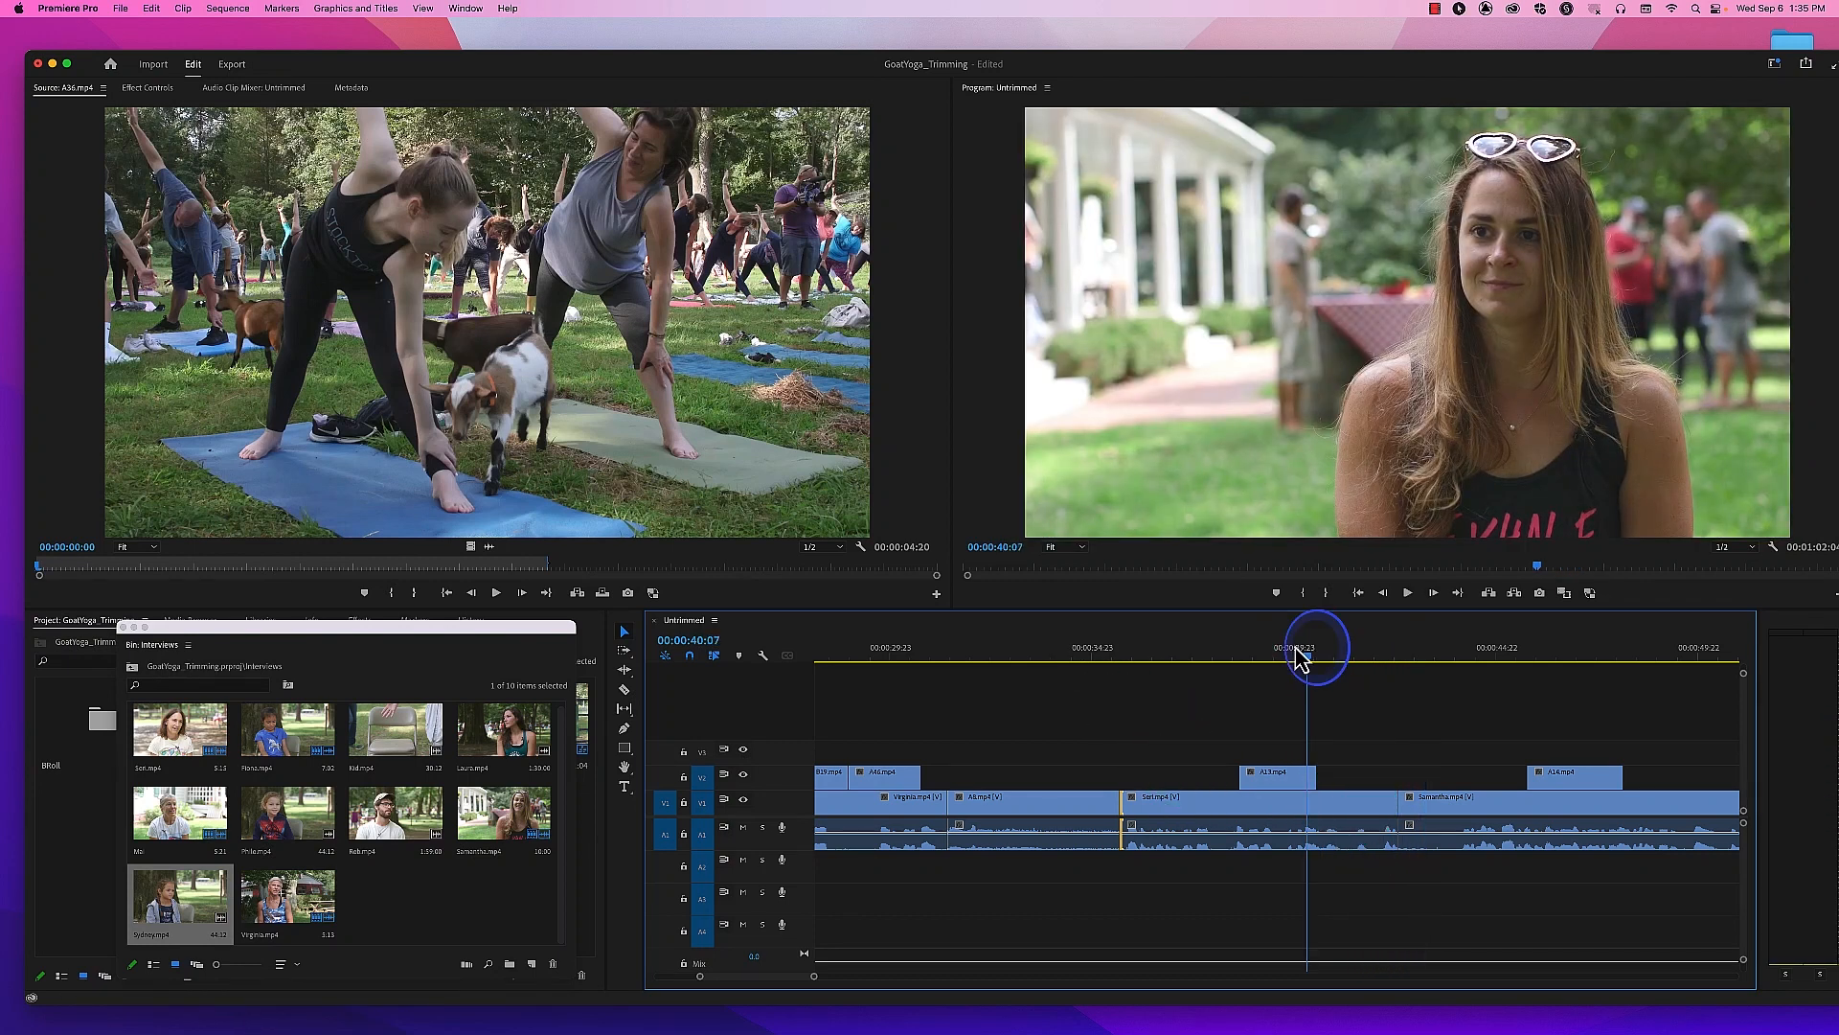
Step: Find the end of the speech before Samantha.mp4, ripple-trim the outgoing interview clip's end to about 00:00:41:04, and play the cut
left_click(1277, 655)
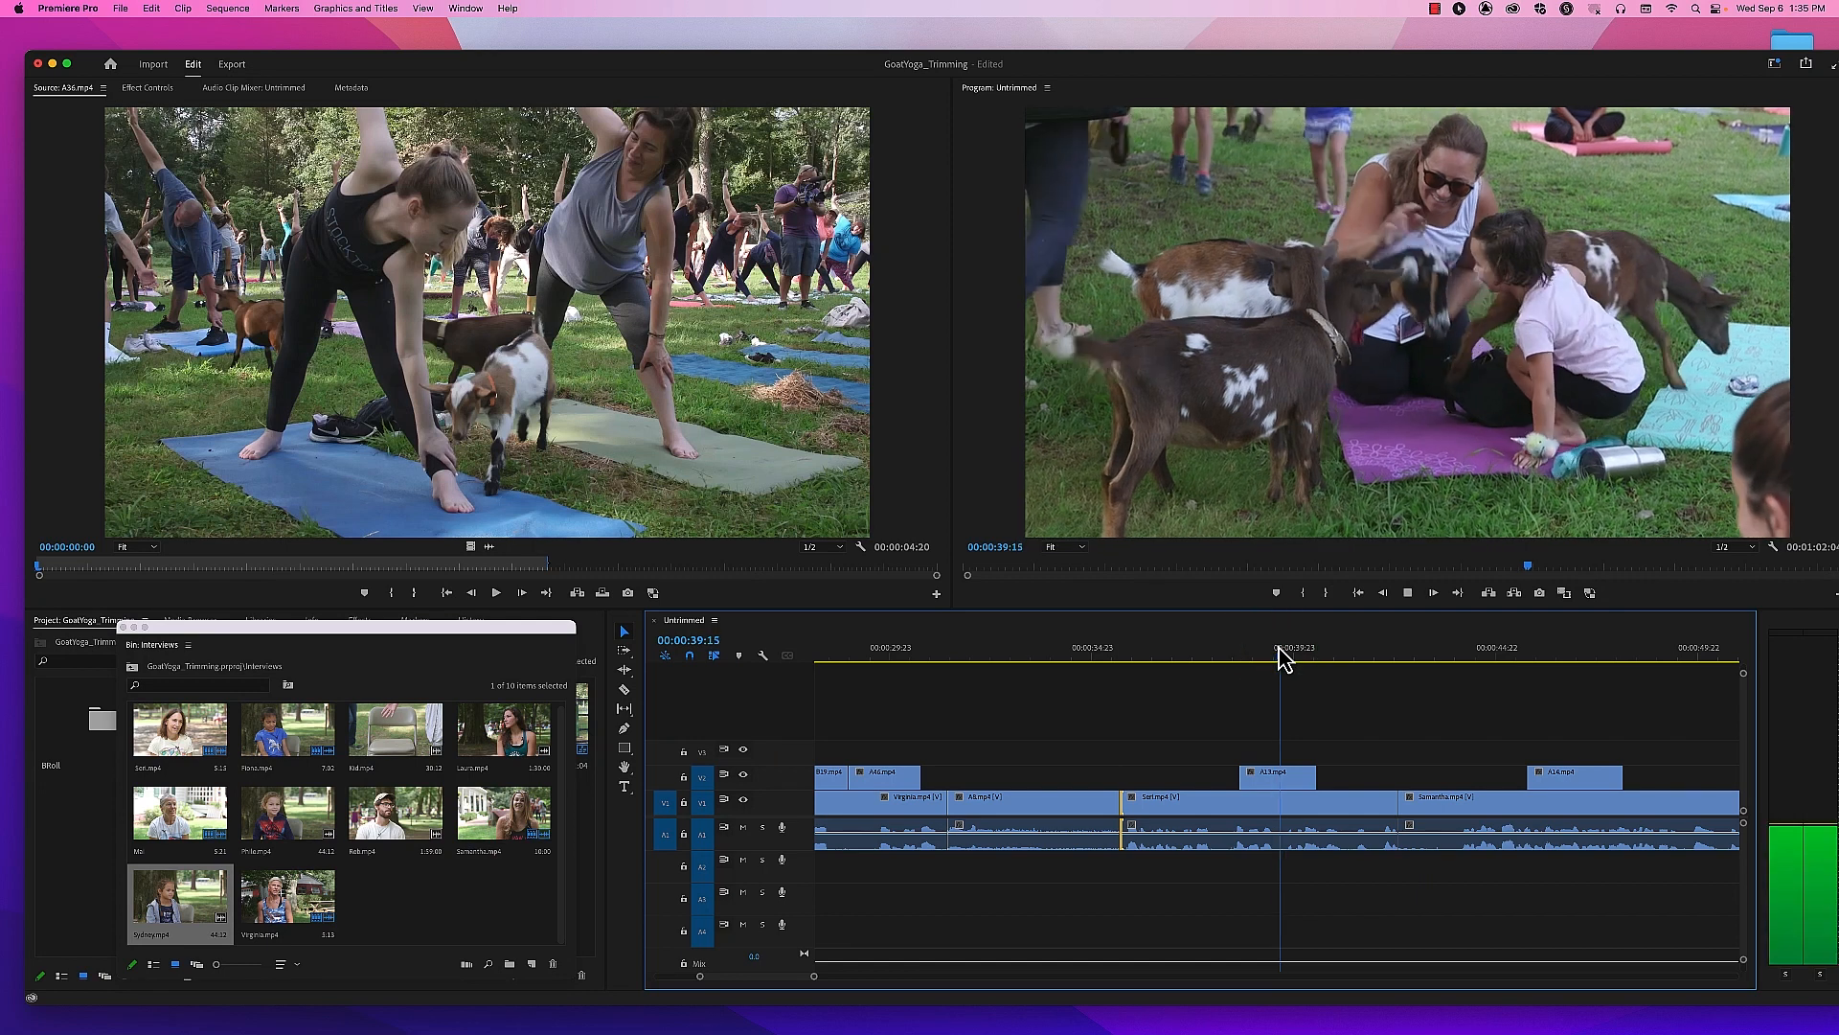
key("space")
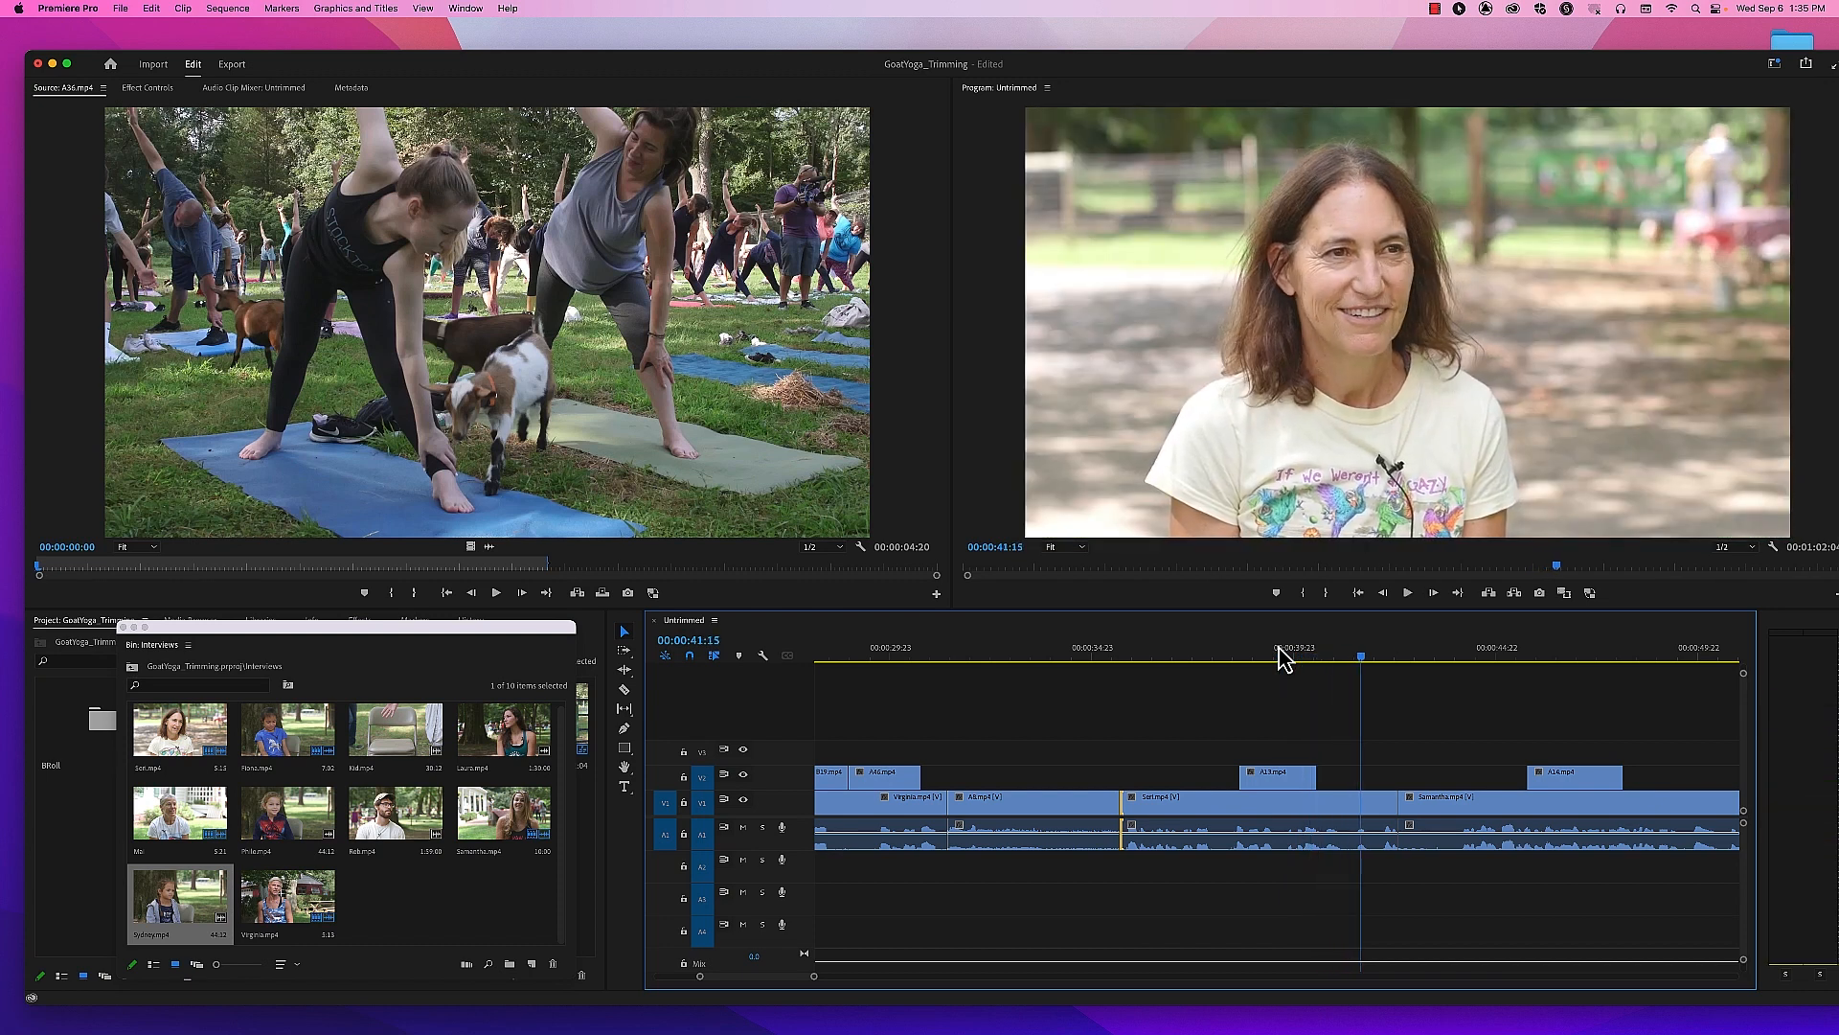
left_click(1342, 656)
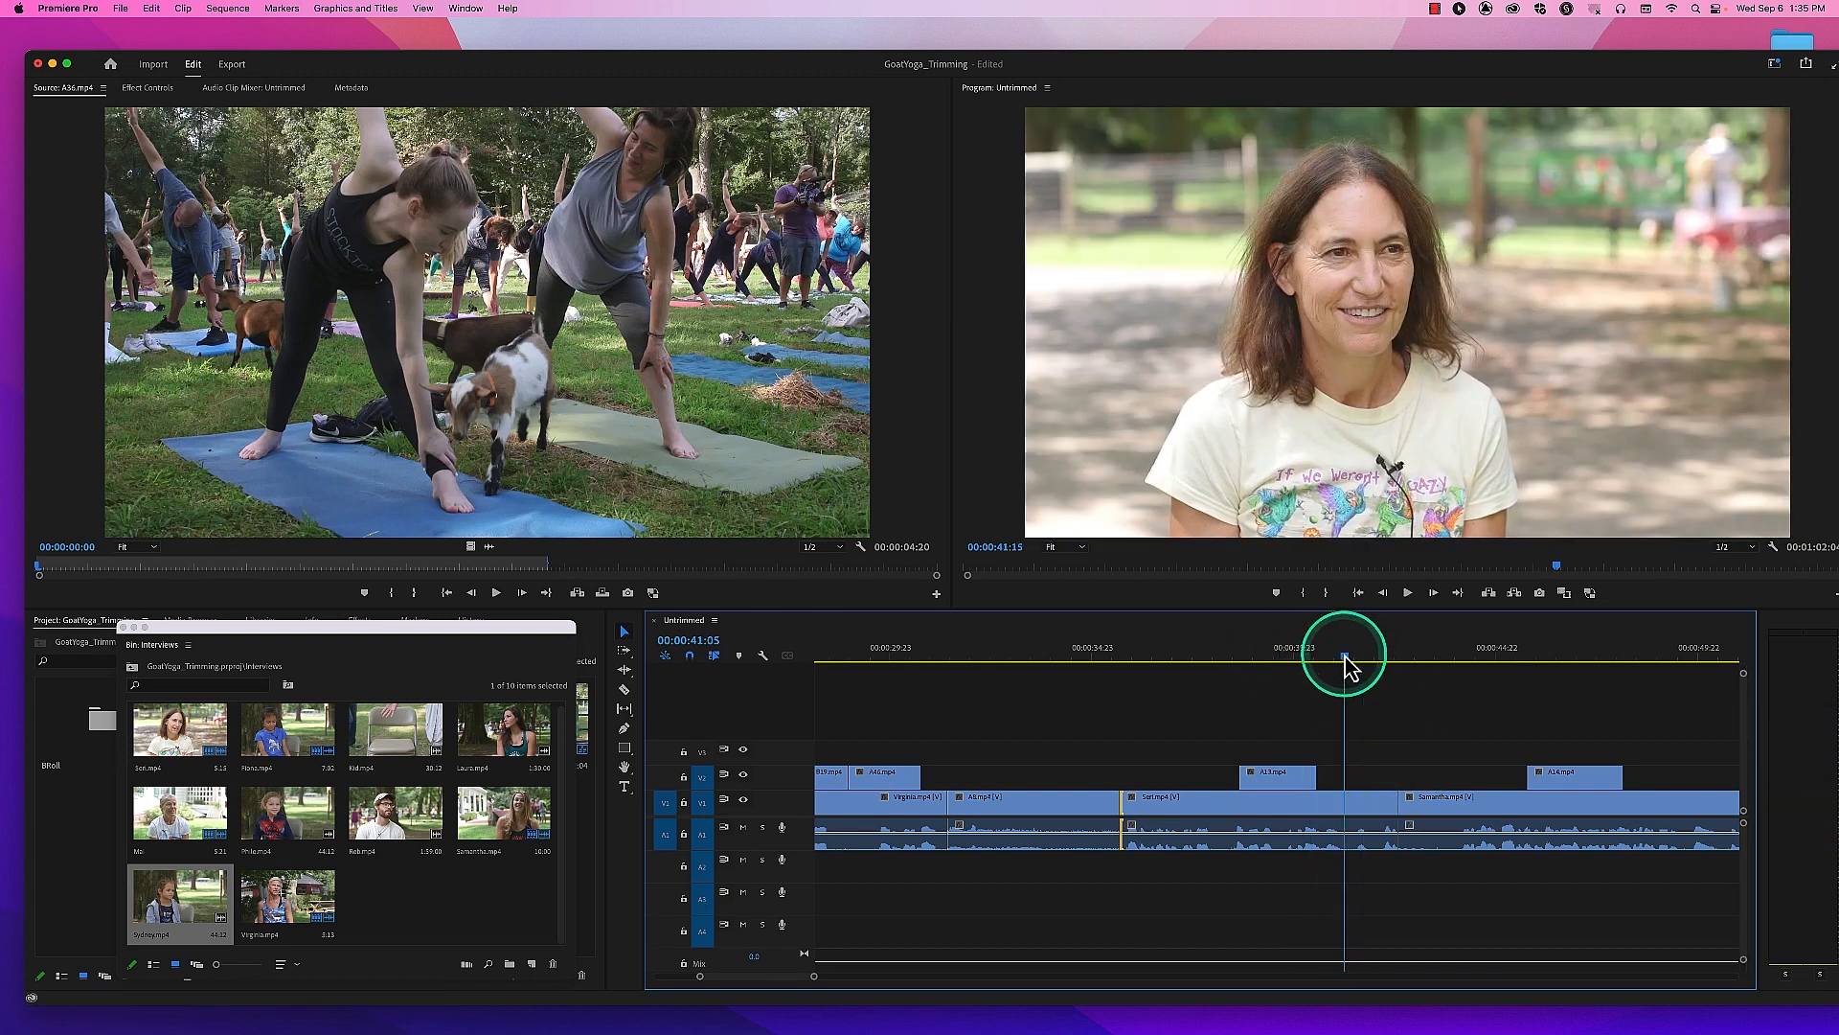
left_click_drag(1388, 807, 1342, 807)
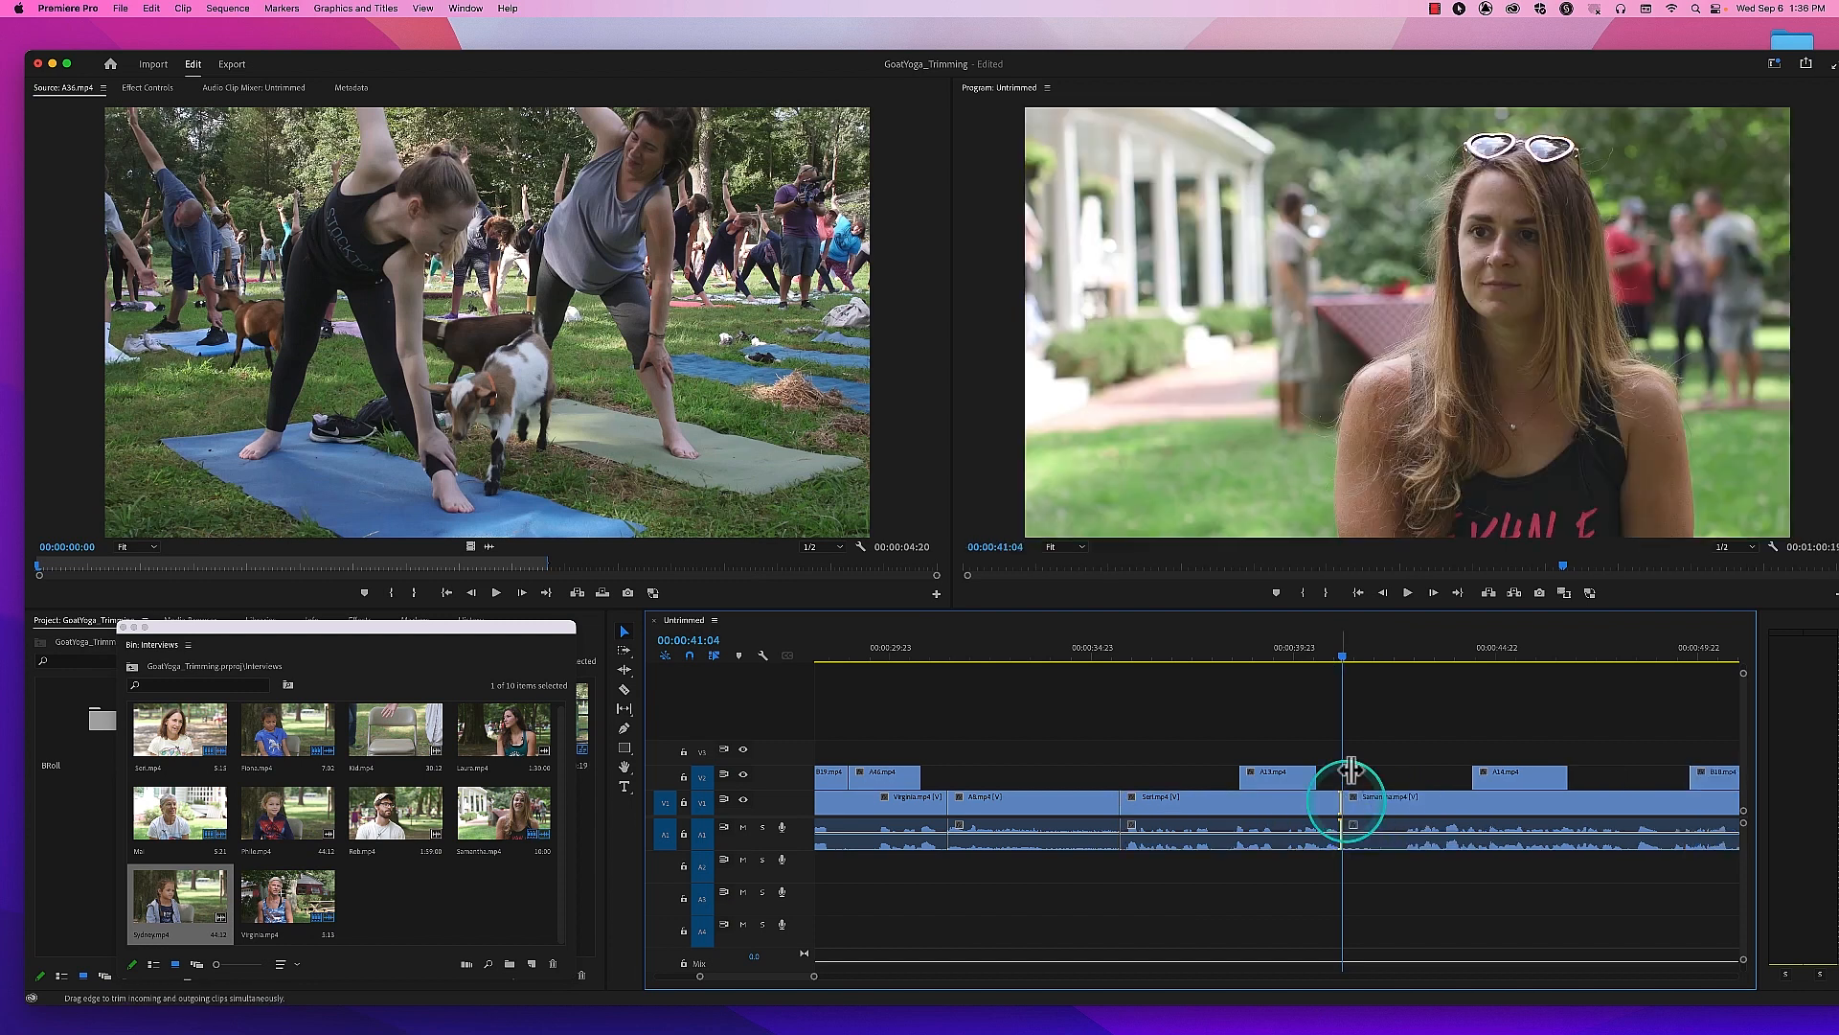
left_click(1274, 655)
key("space")
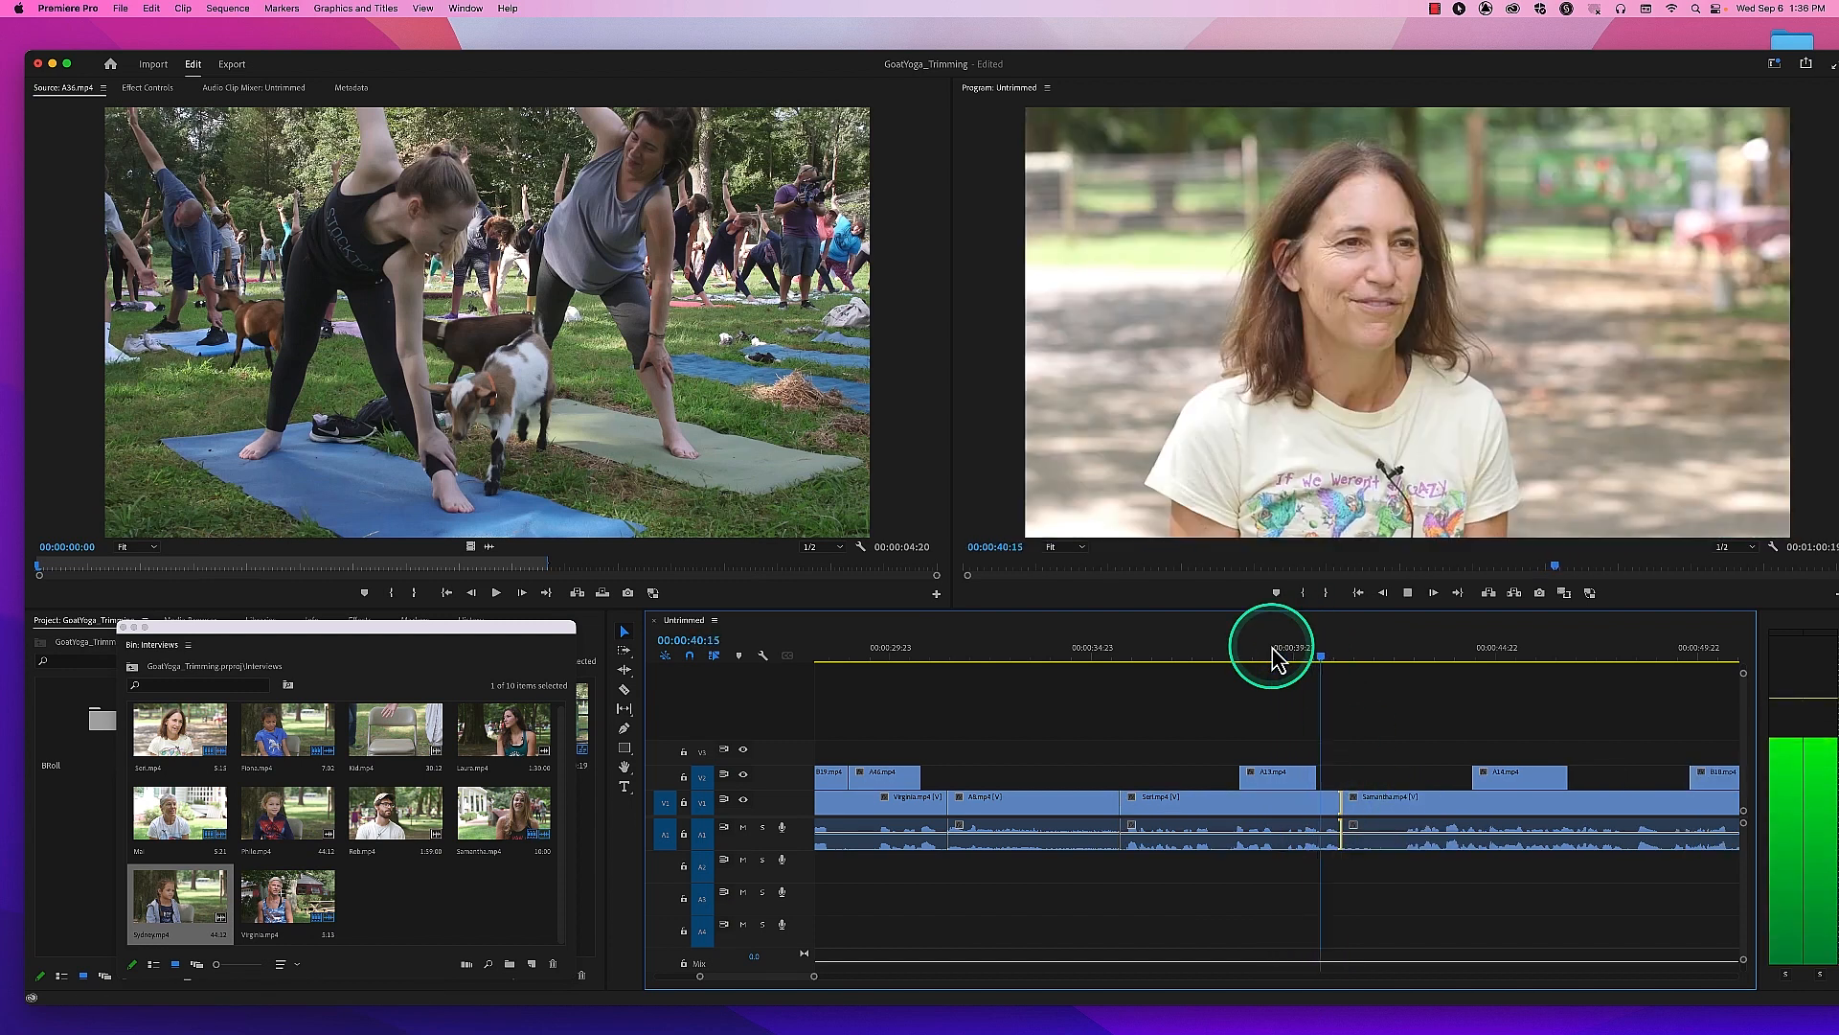
key("space")
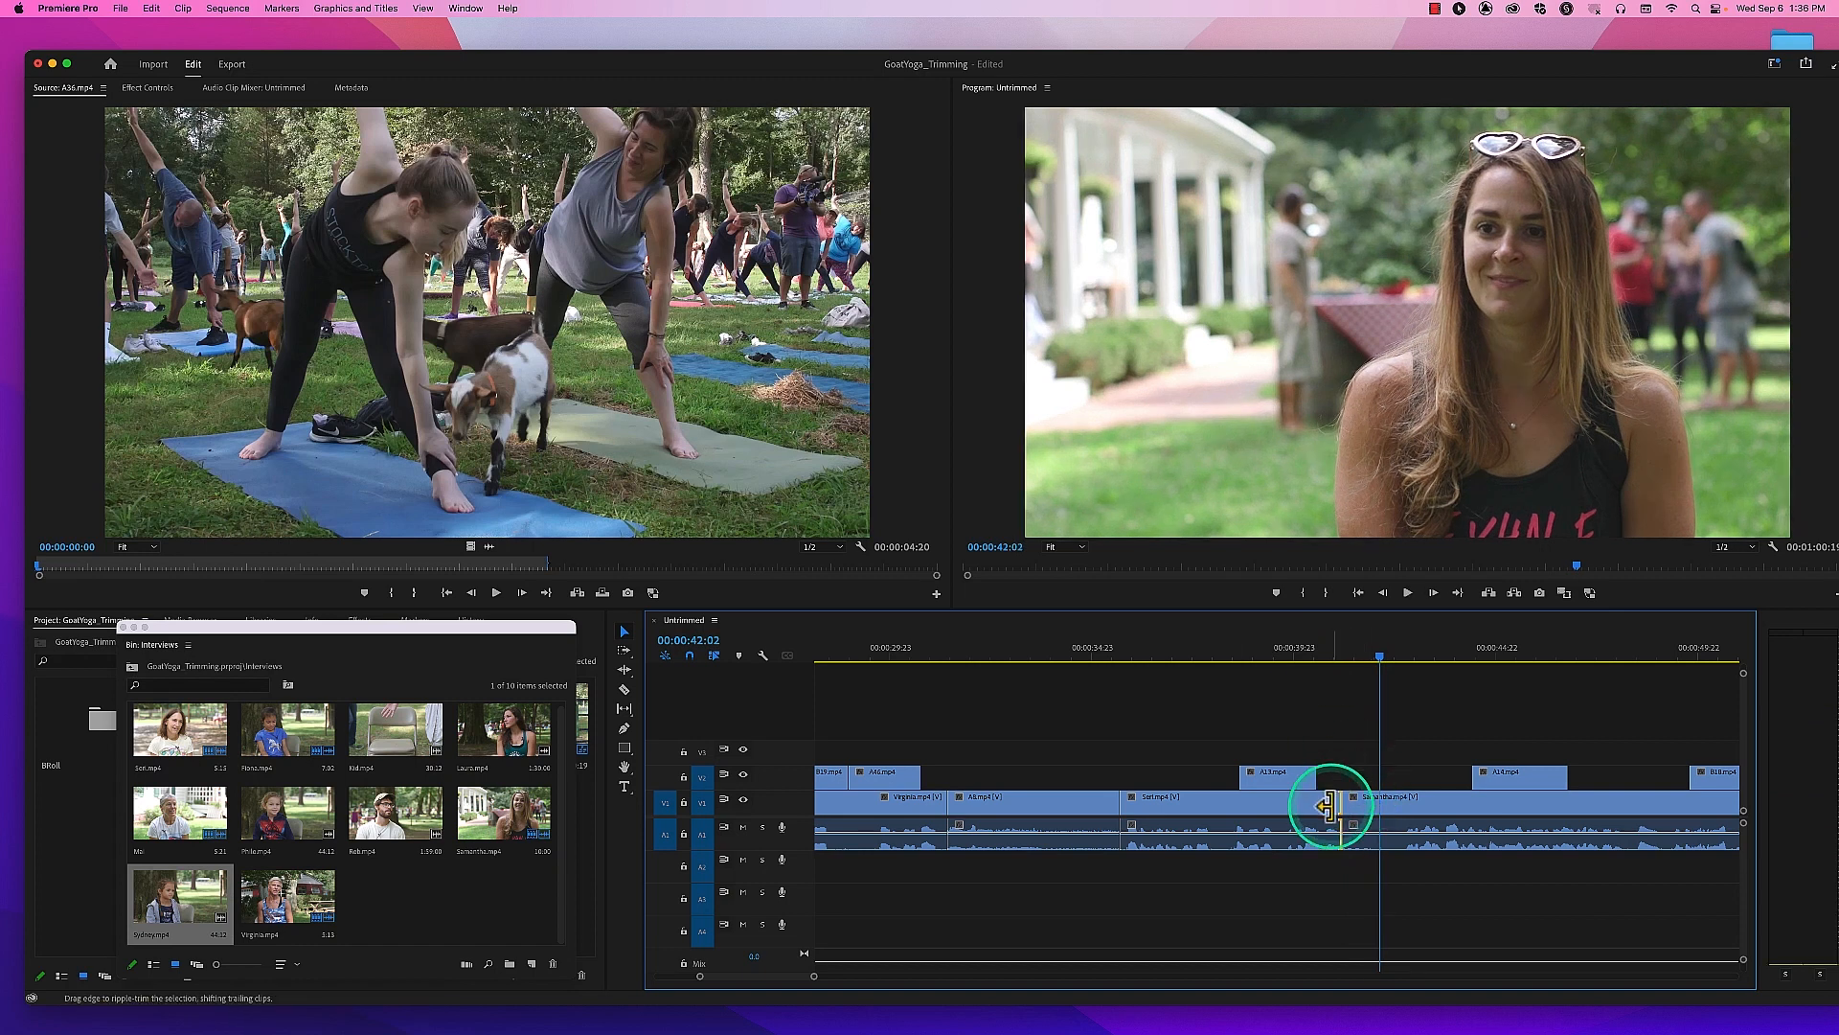
Step: Try ripple-extending the end of the interview clip before Samantha.mp4 by about 2.1 seconds, playing the added footage
left_click_drag(1334, 802, 1435, 804)
left_click(1313, 643)
key("space")
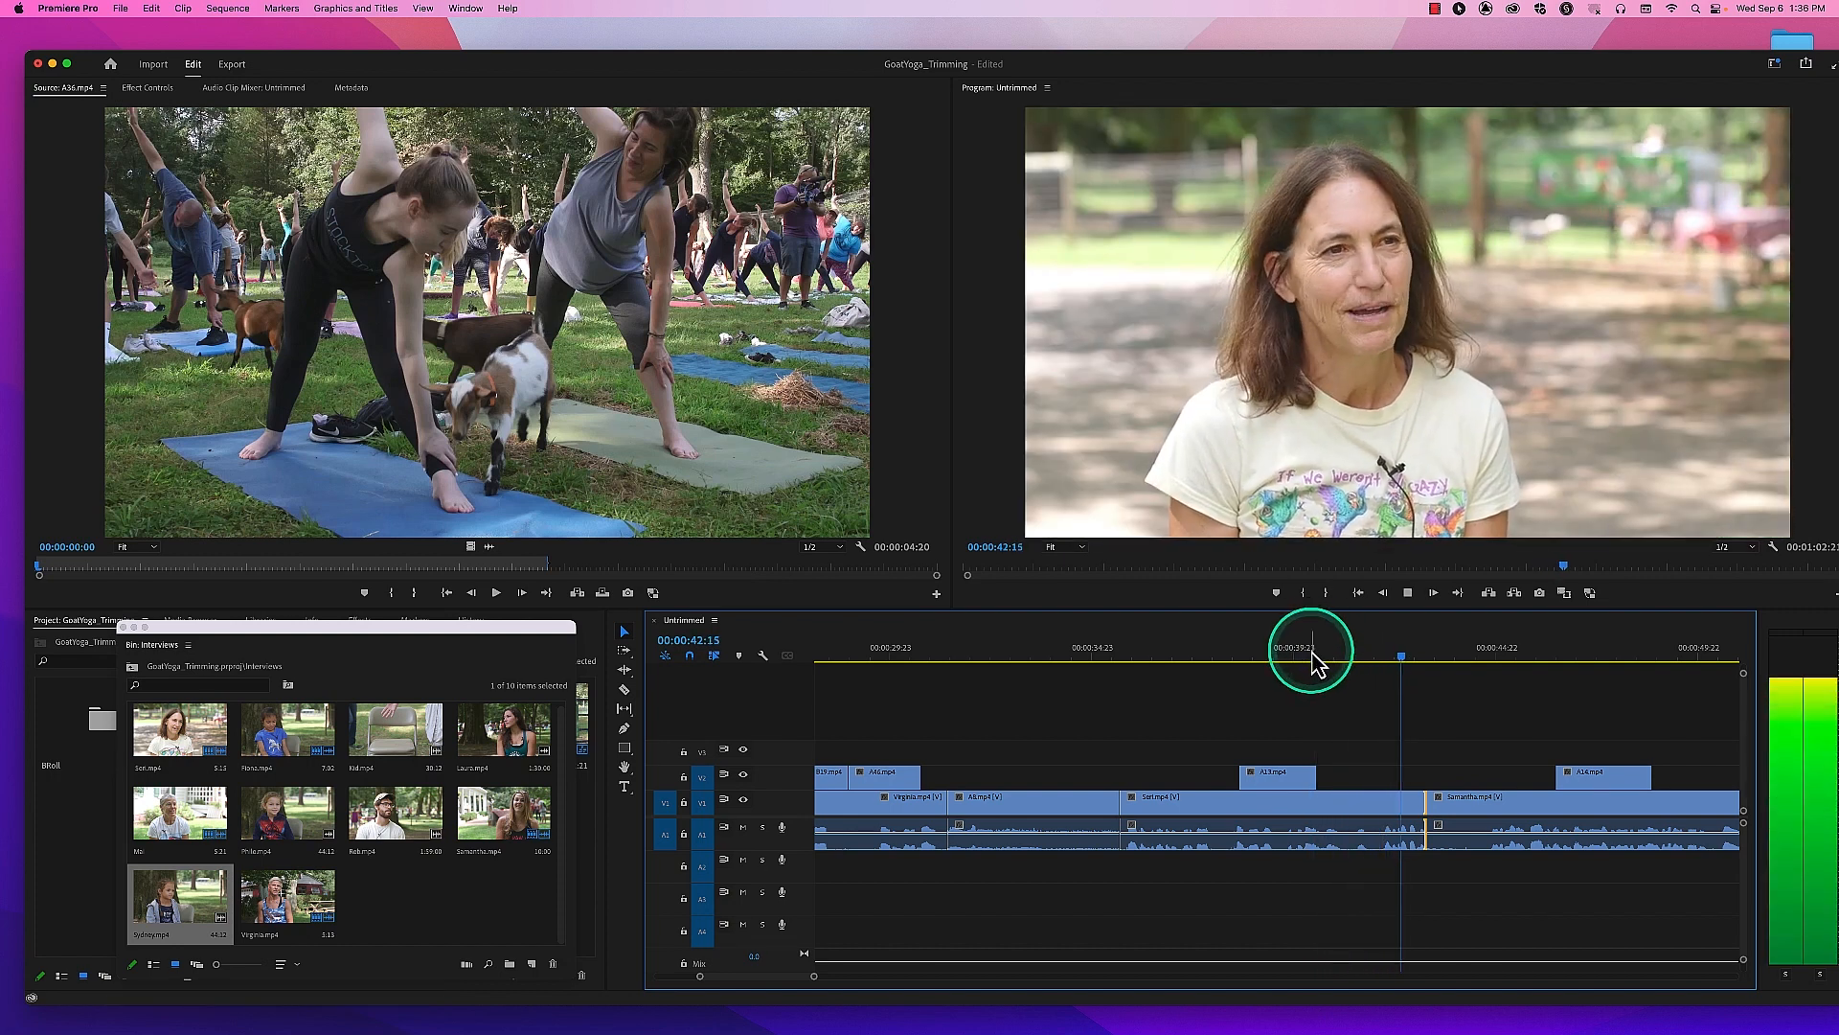
key("space")
Step: Try ripple-extending the same interview clip's end by about 1.5 more seconds and play through into Samantha.mp4
left_click_drag(1418, 811, 1487, 803)
left_click(1333, 655)
key("space")
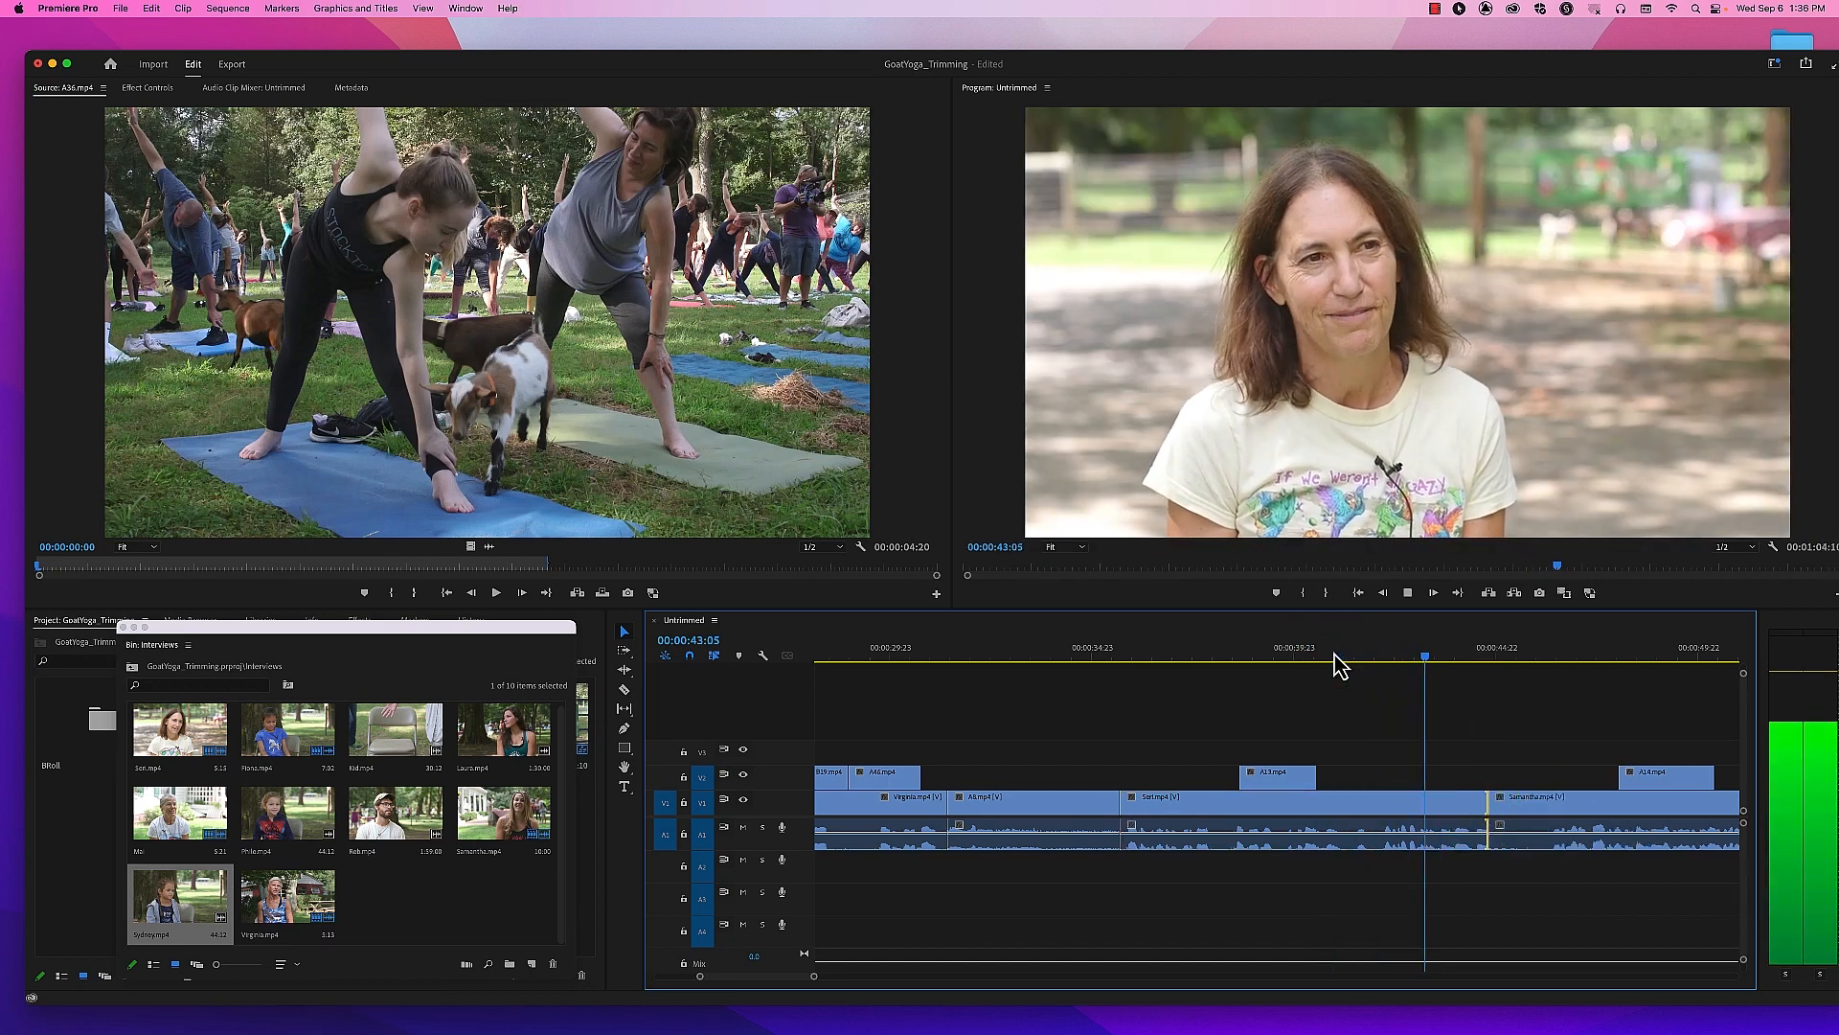
key("space")
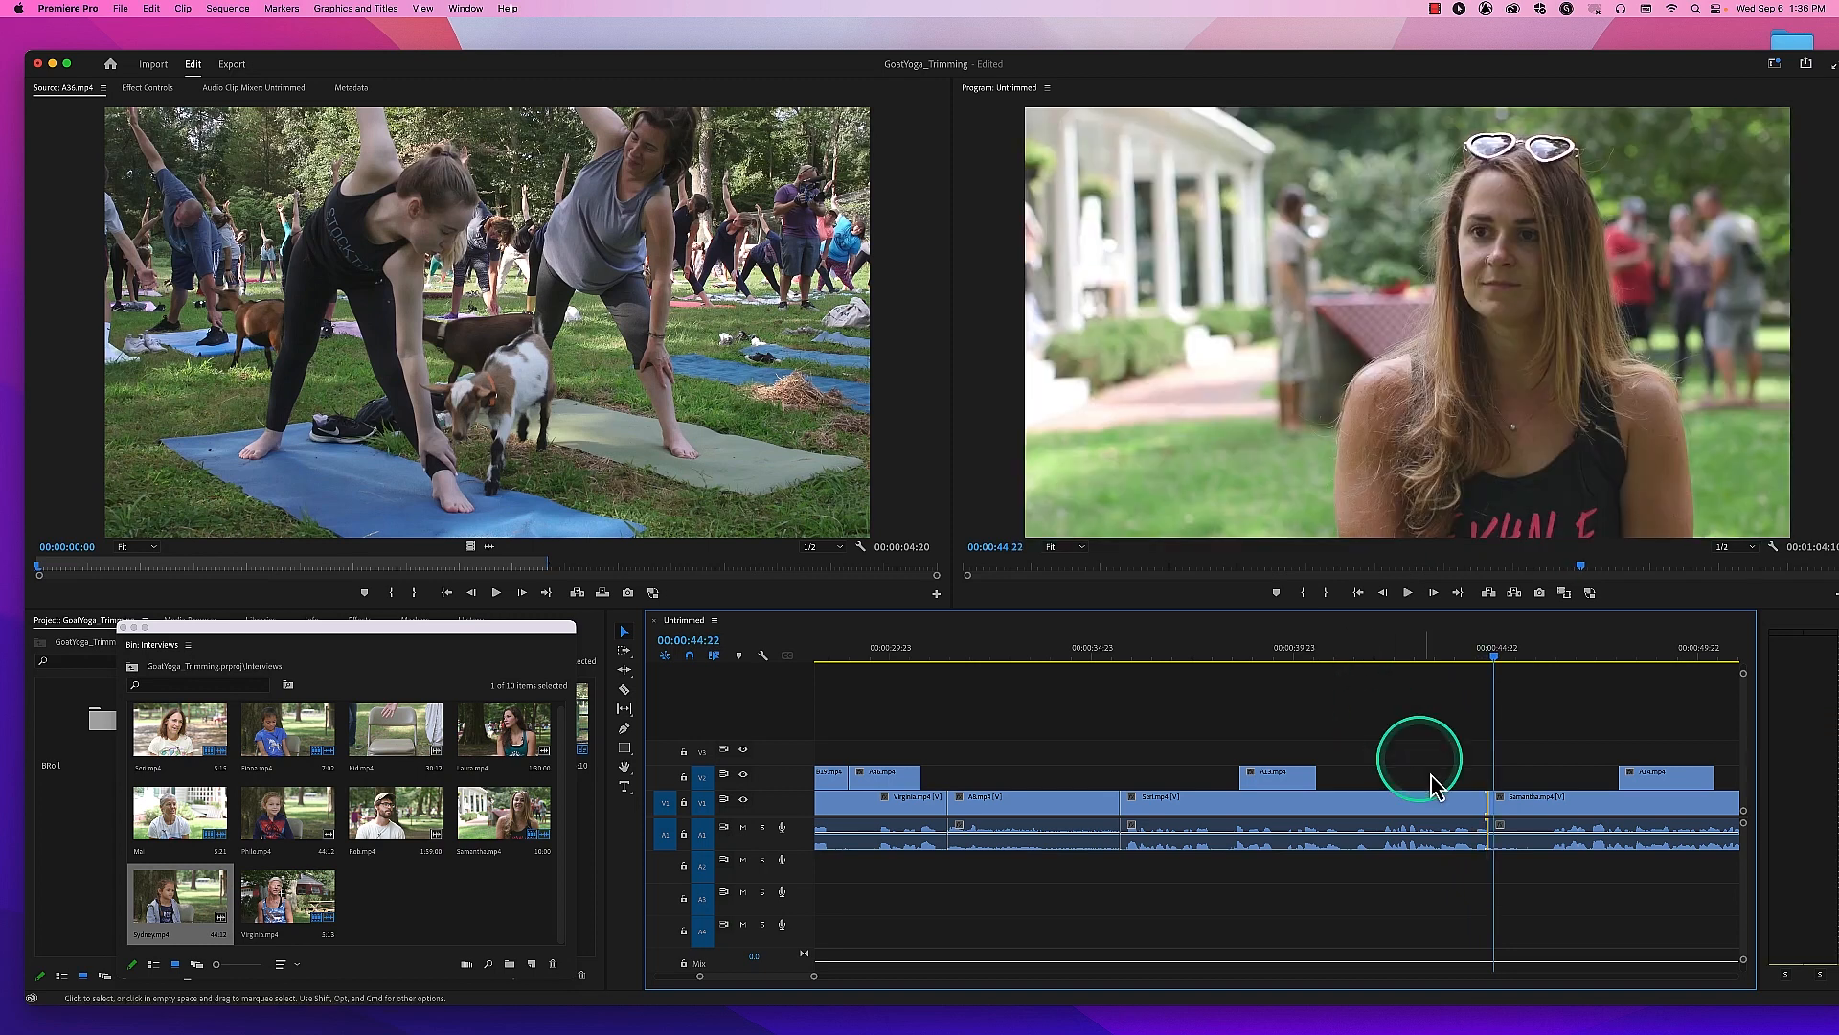
Step: Ripple-trim the end of the interview clip before Samantha.mp4 back to about 00:00:41:09 and play across the cut
left_click_drag(1480, 801, 1342, 811)
left_click(1274, 647)
key("space")
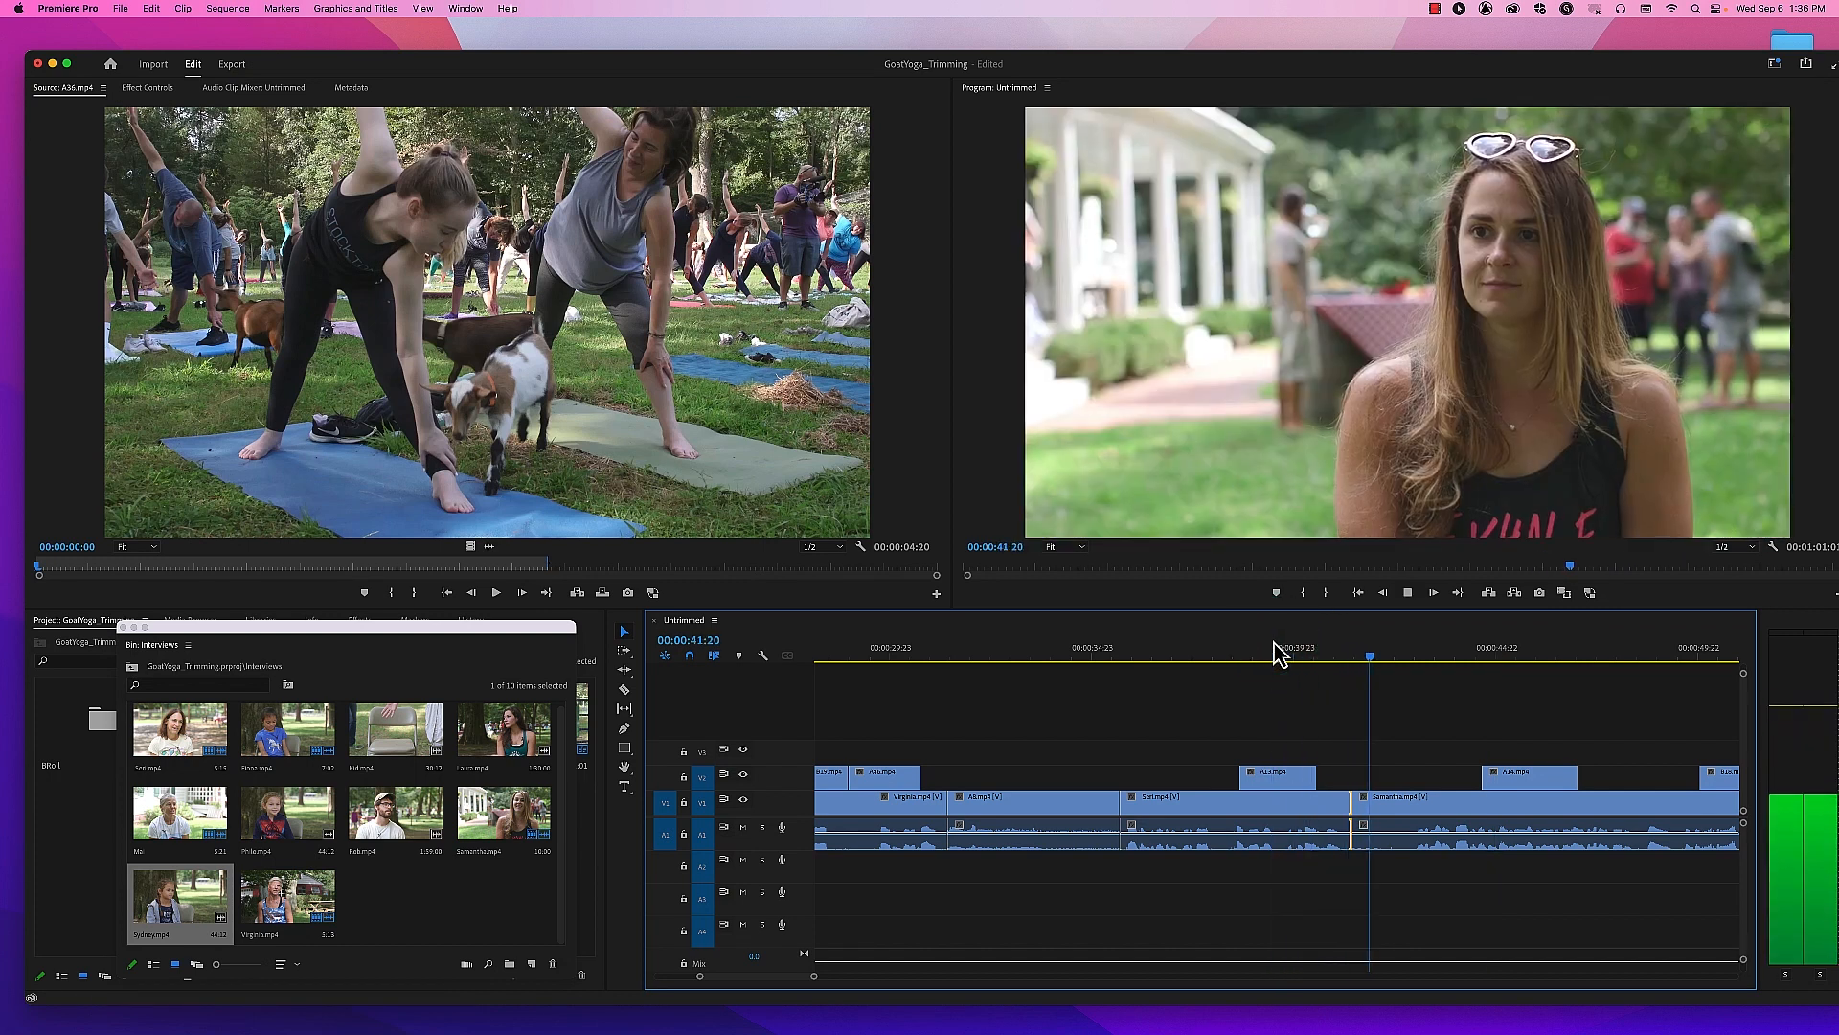
key("space")
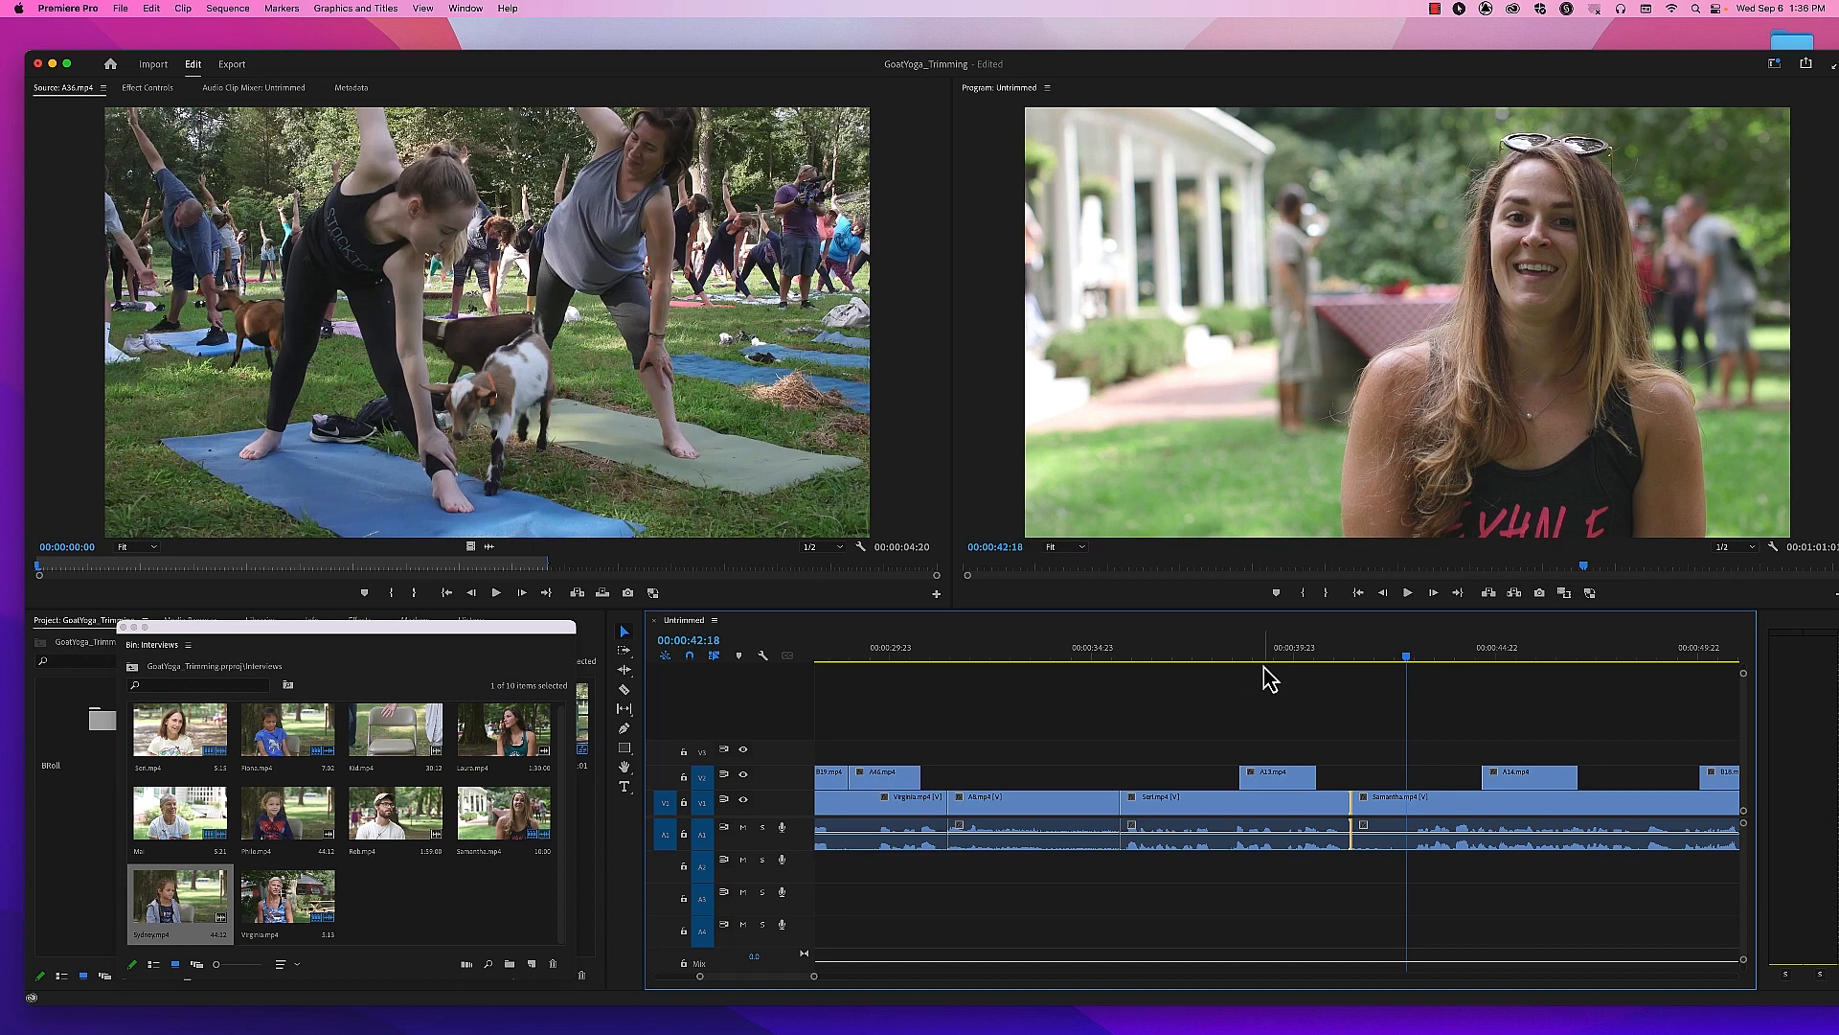
Step: Ripple-trim about 1.3 seconds off the start of Samantha.mp4 and play the cut from about 00:00:40:17
left_click_drag(1361, 808, 1408, 811)
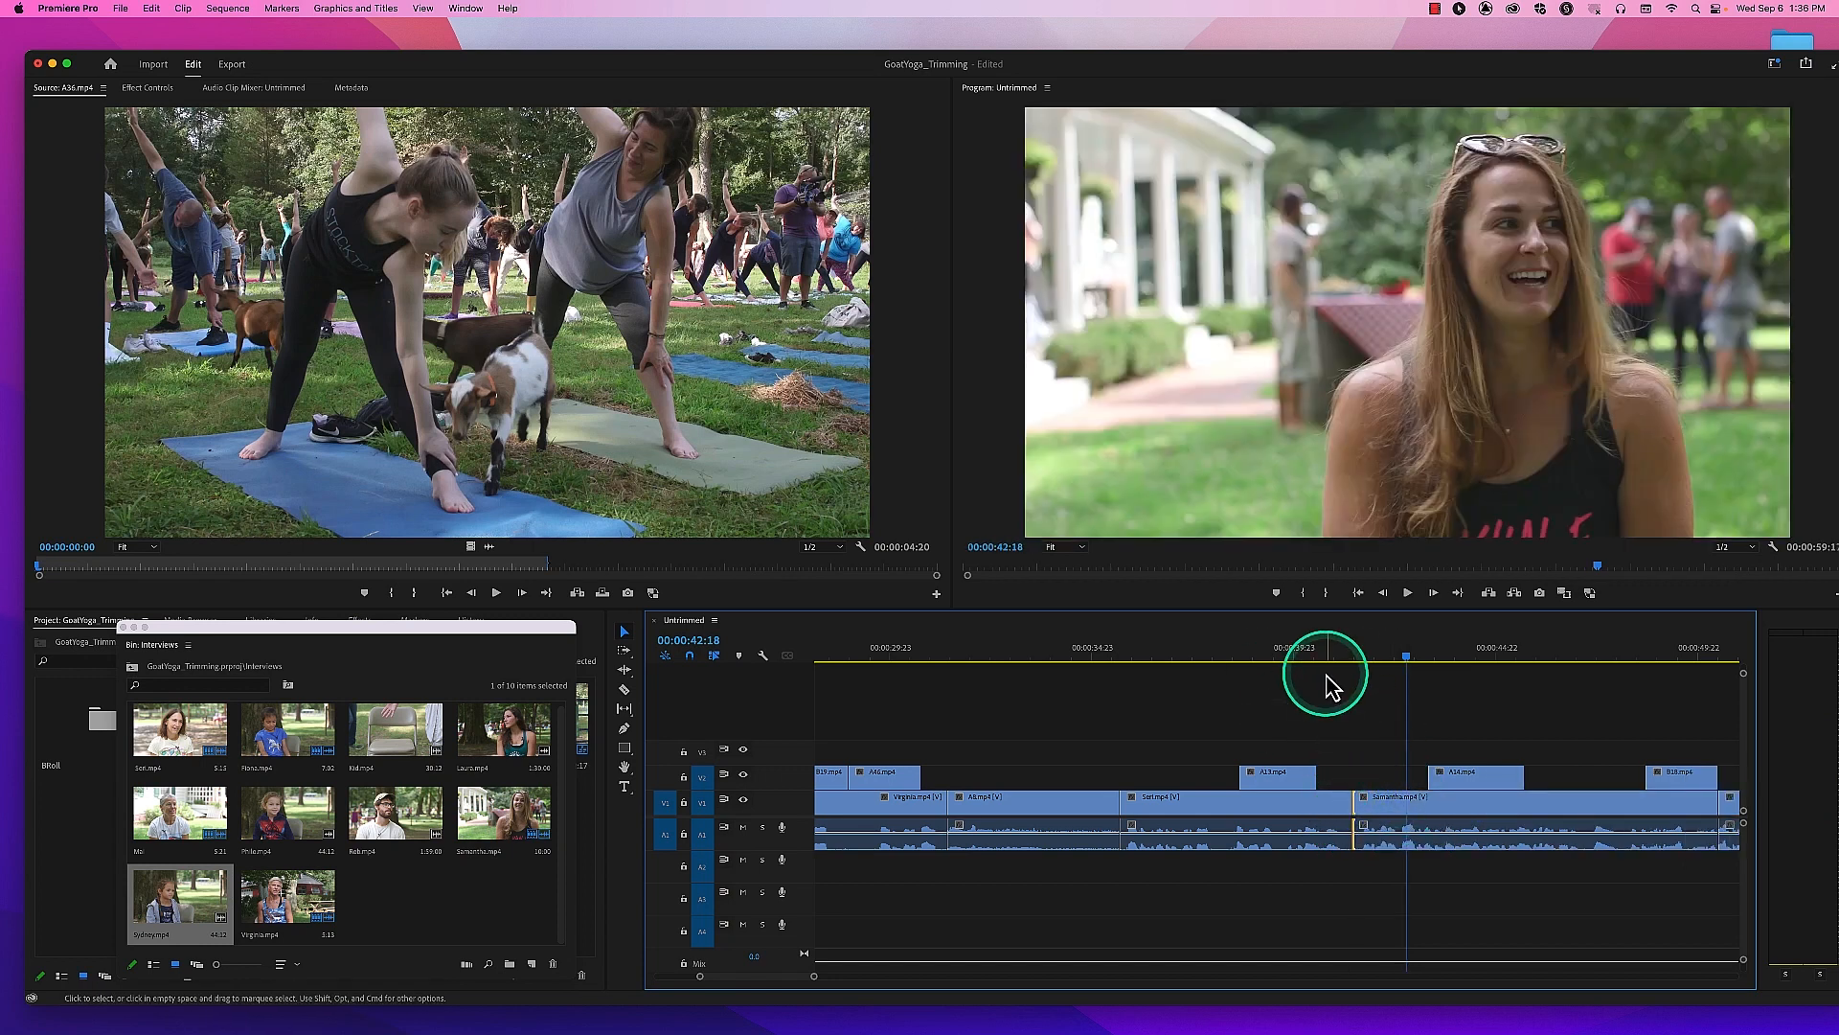
left_click(1323, 650)
key("space")
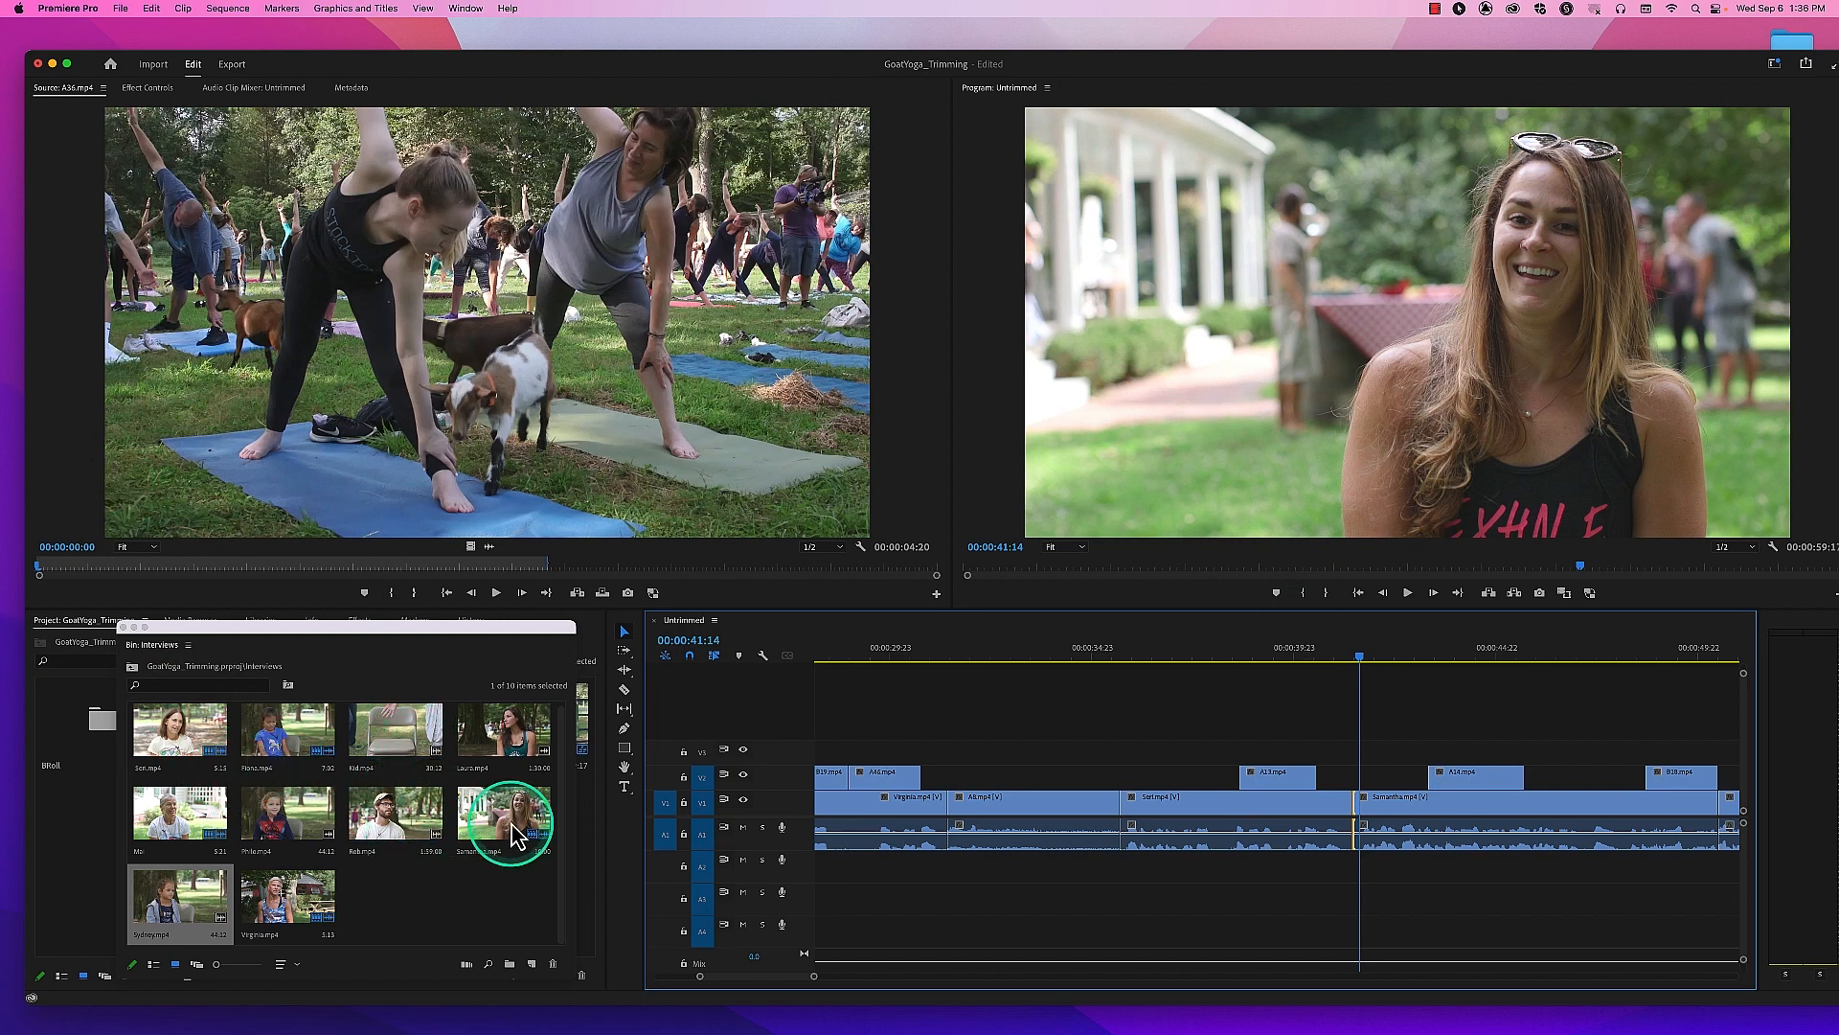
Step: Load the Sydney.mp4 interview in the Source Monitor, and mark In and Out points around the portion from about 14 to 21 seconds
double_click(184, 922)
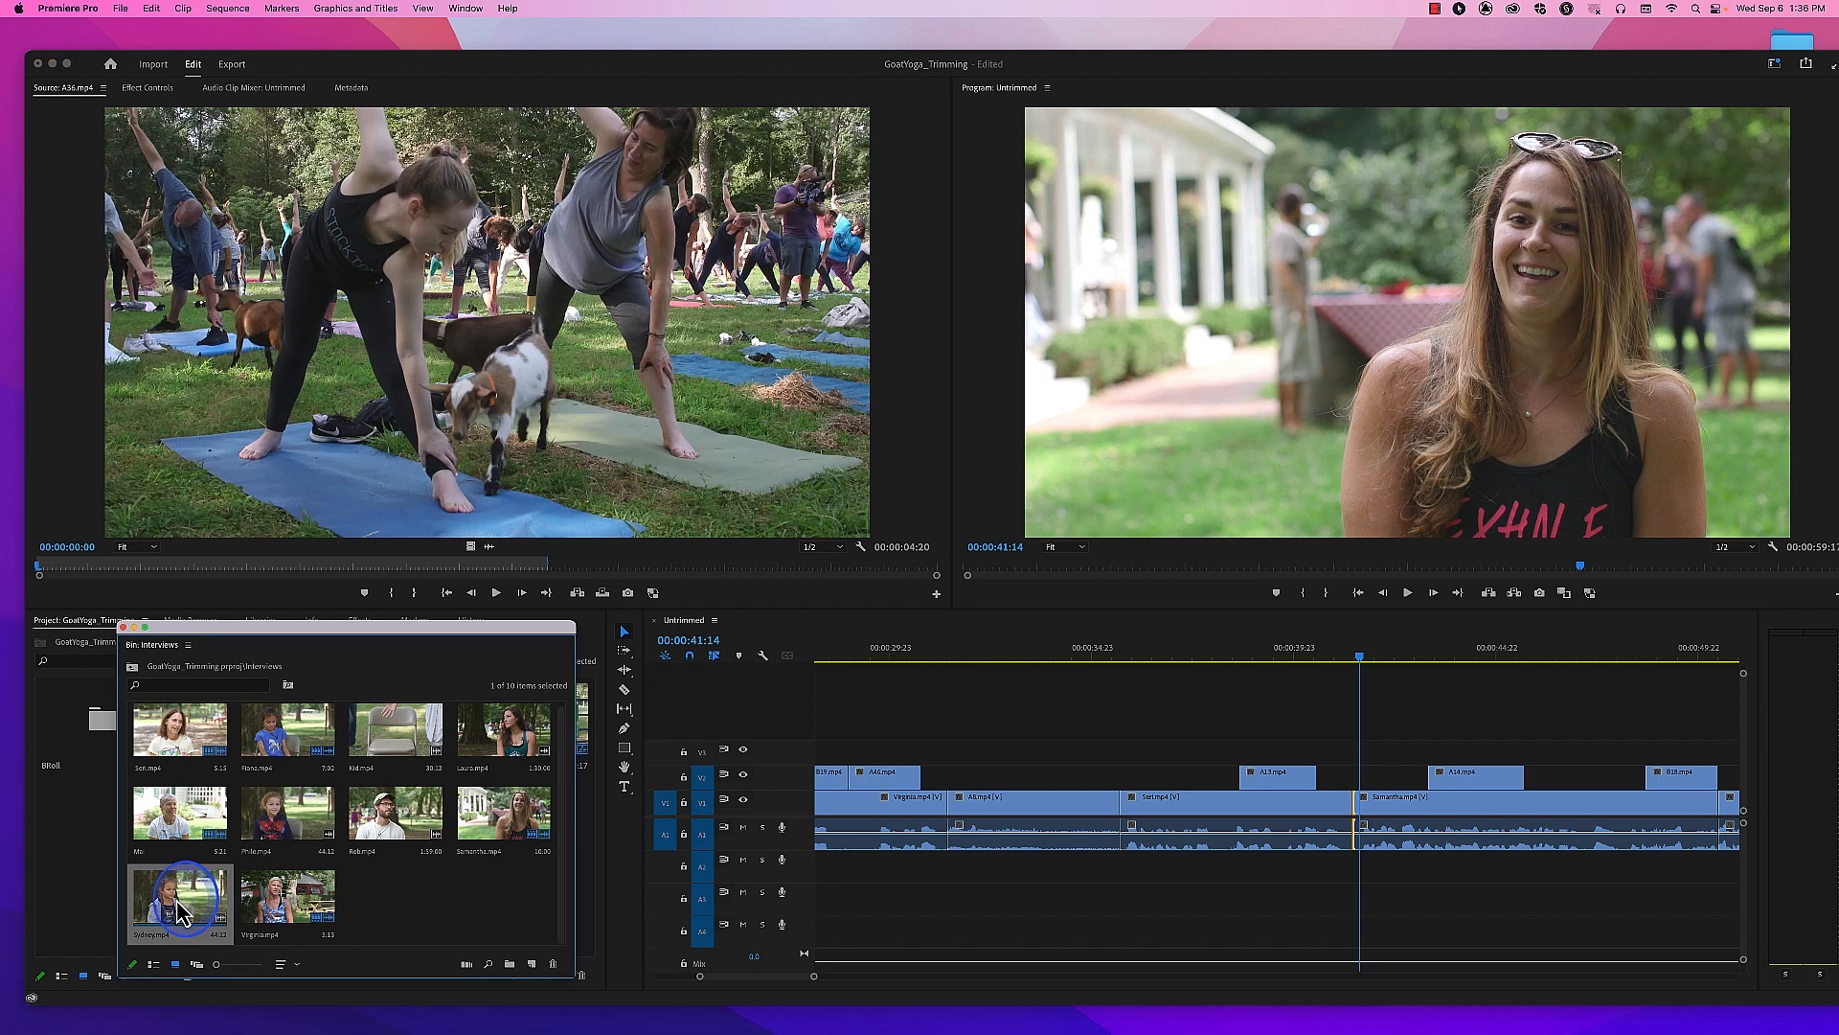
left_click(176, 569)
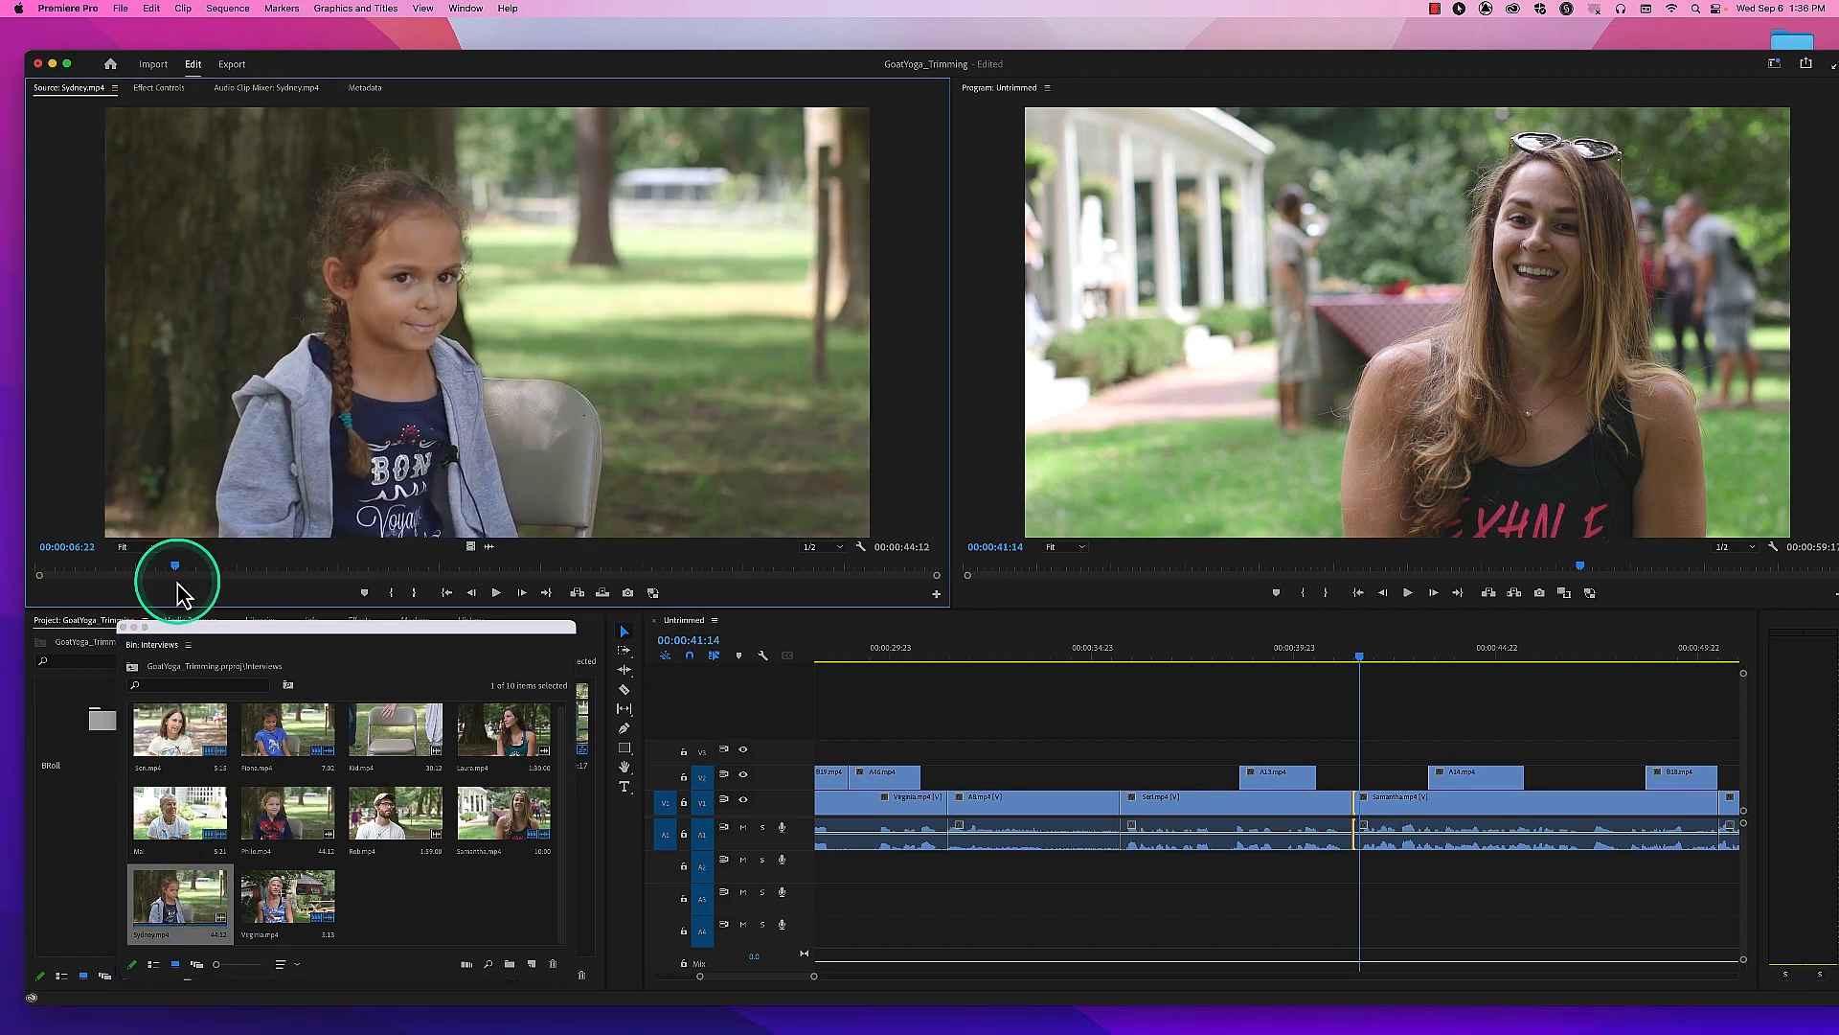
key("space")
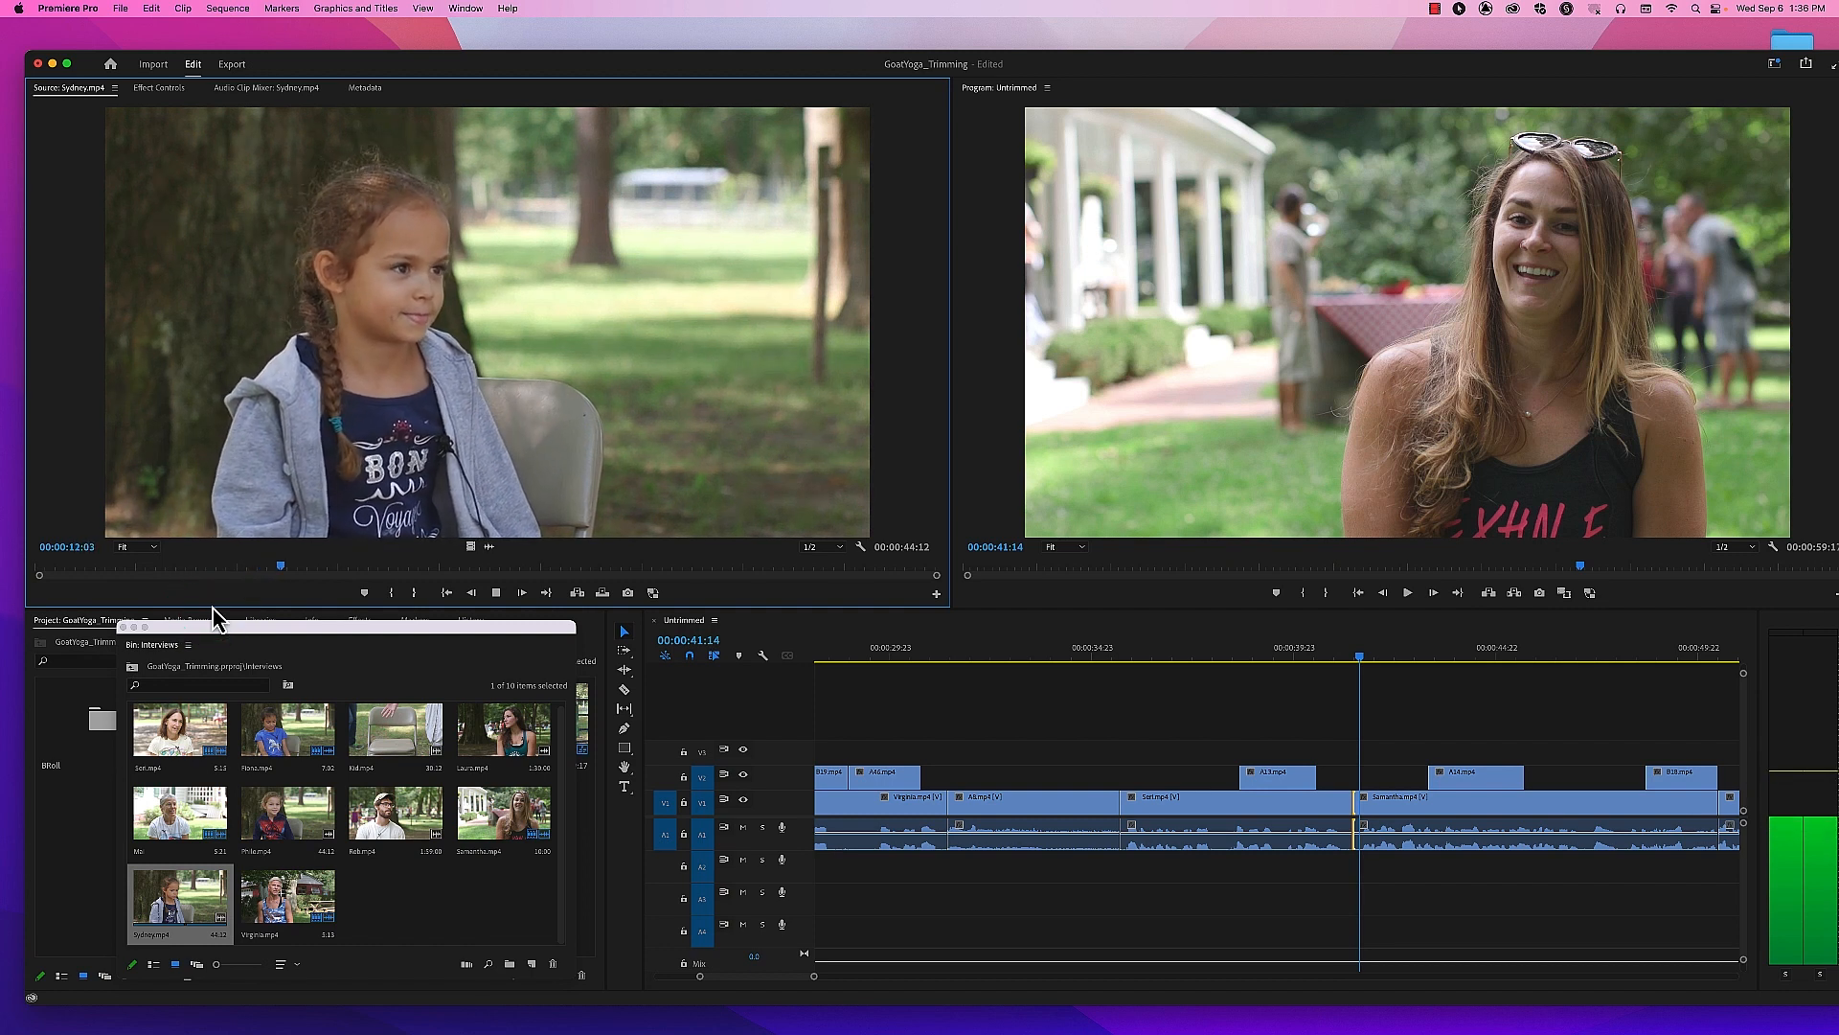
key("i")
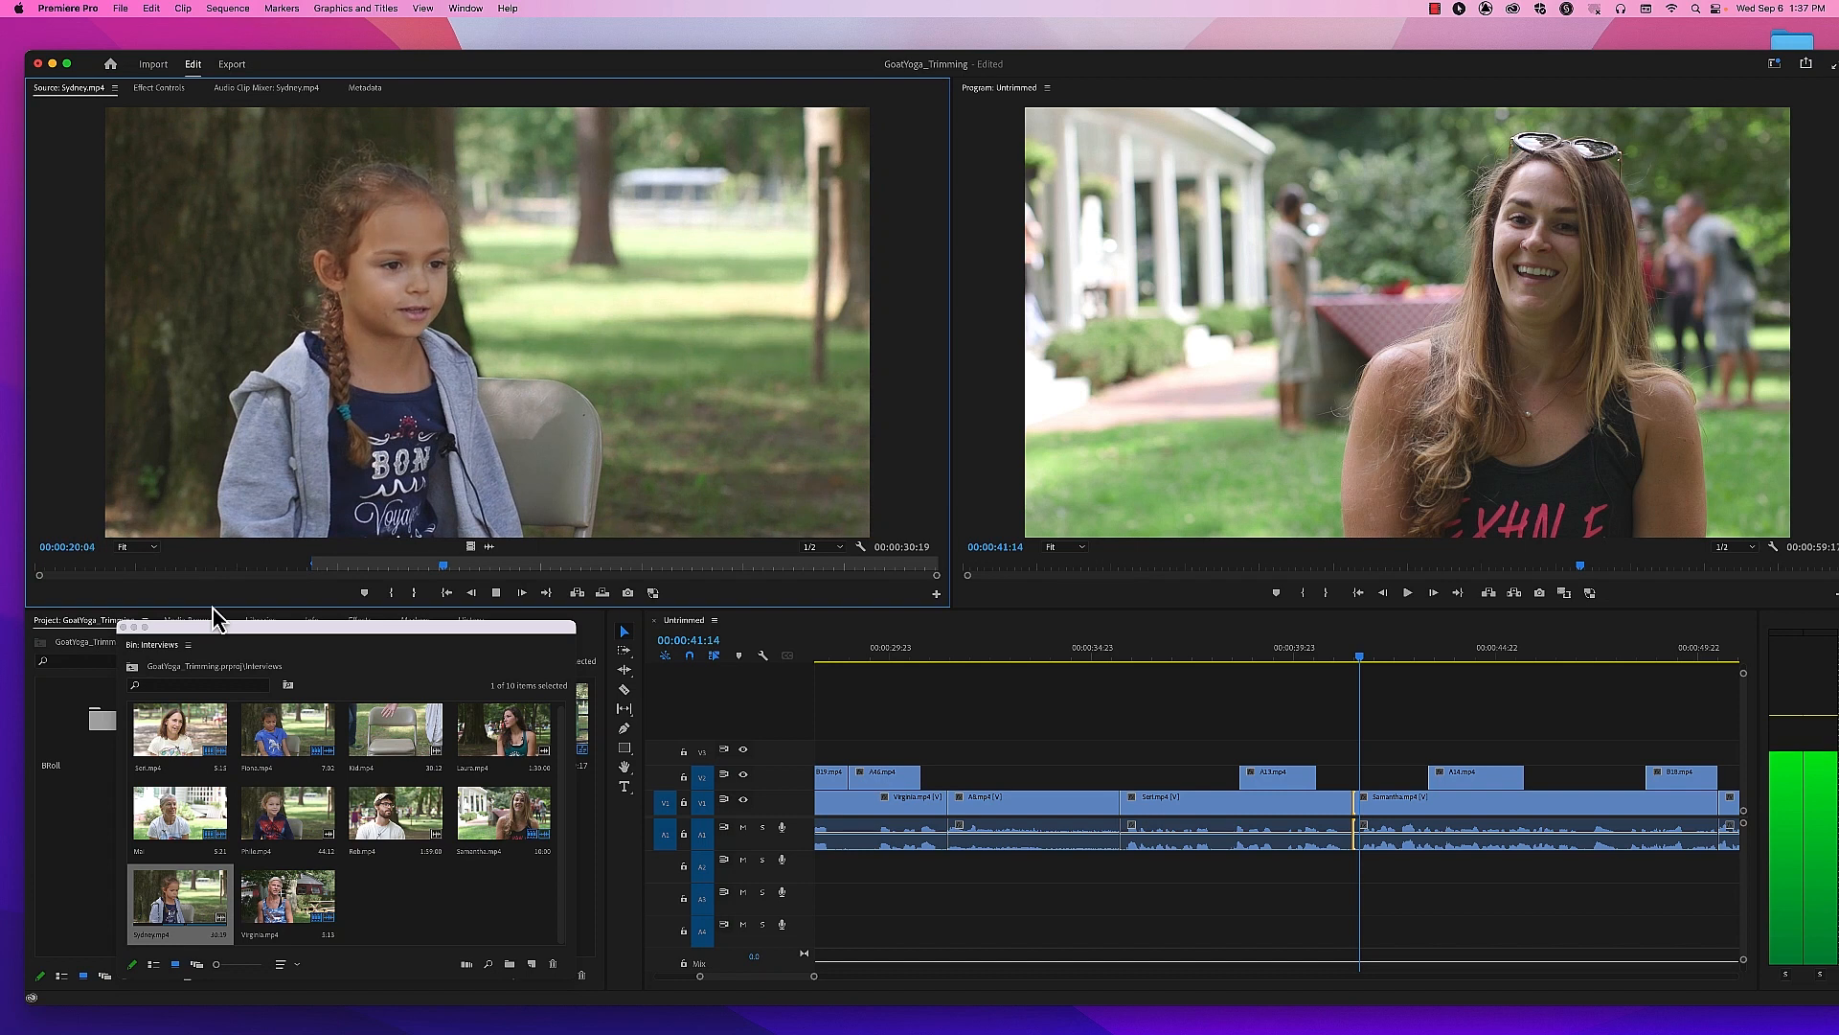
key("space")
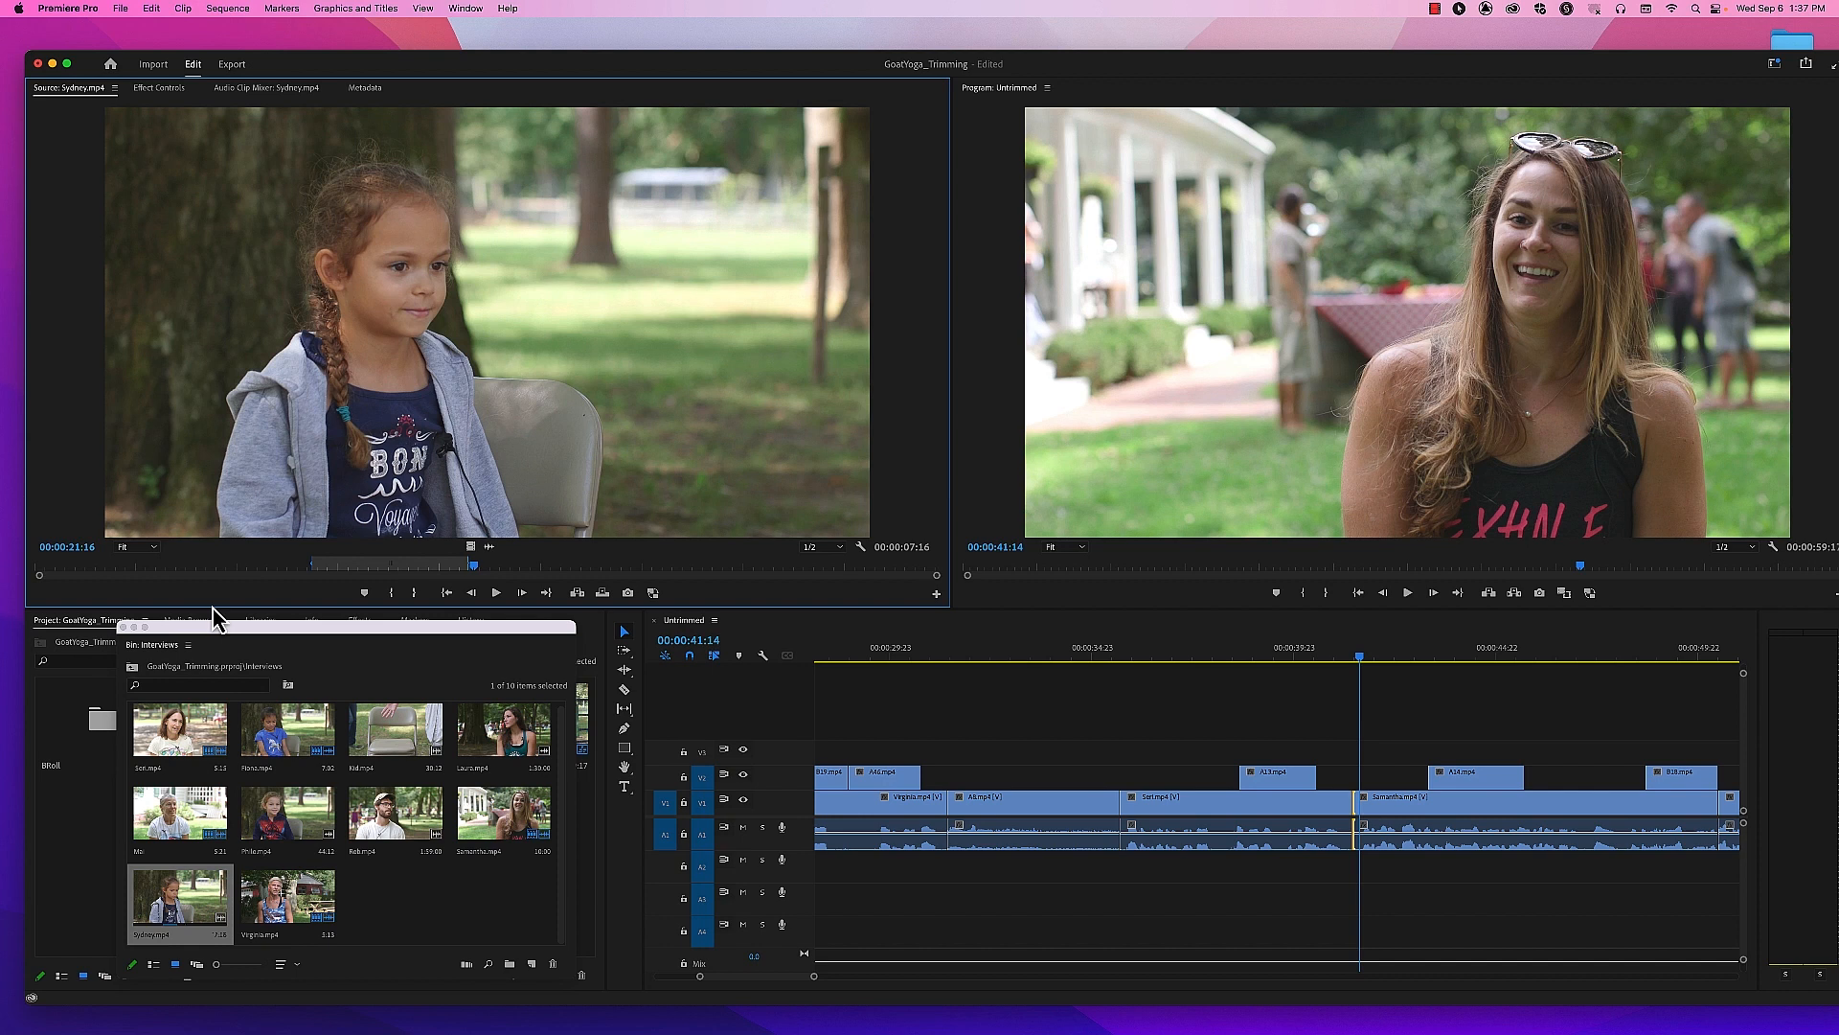
Step: Step the playhead forward through the sequence's edit points from about 00:00:24:21 to the cut at 00:00:45:16
left_click(751, 978)
mouse_move(751, 979)
left_mouse_down()
mouse_move(776, 977)
mouse_move(736, 982)
left_mouse_up()
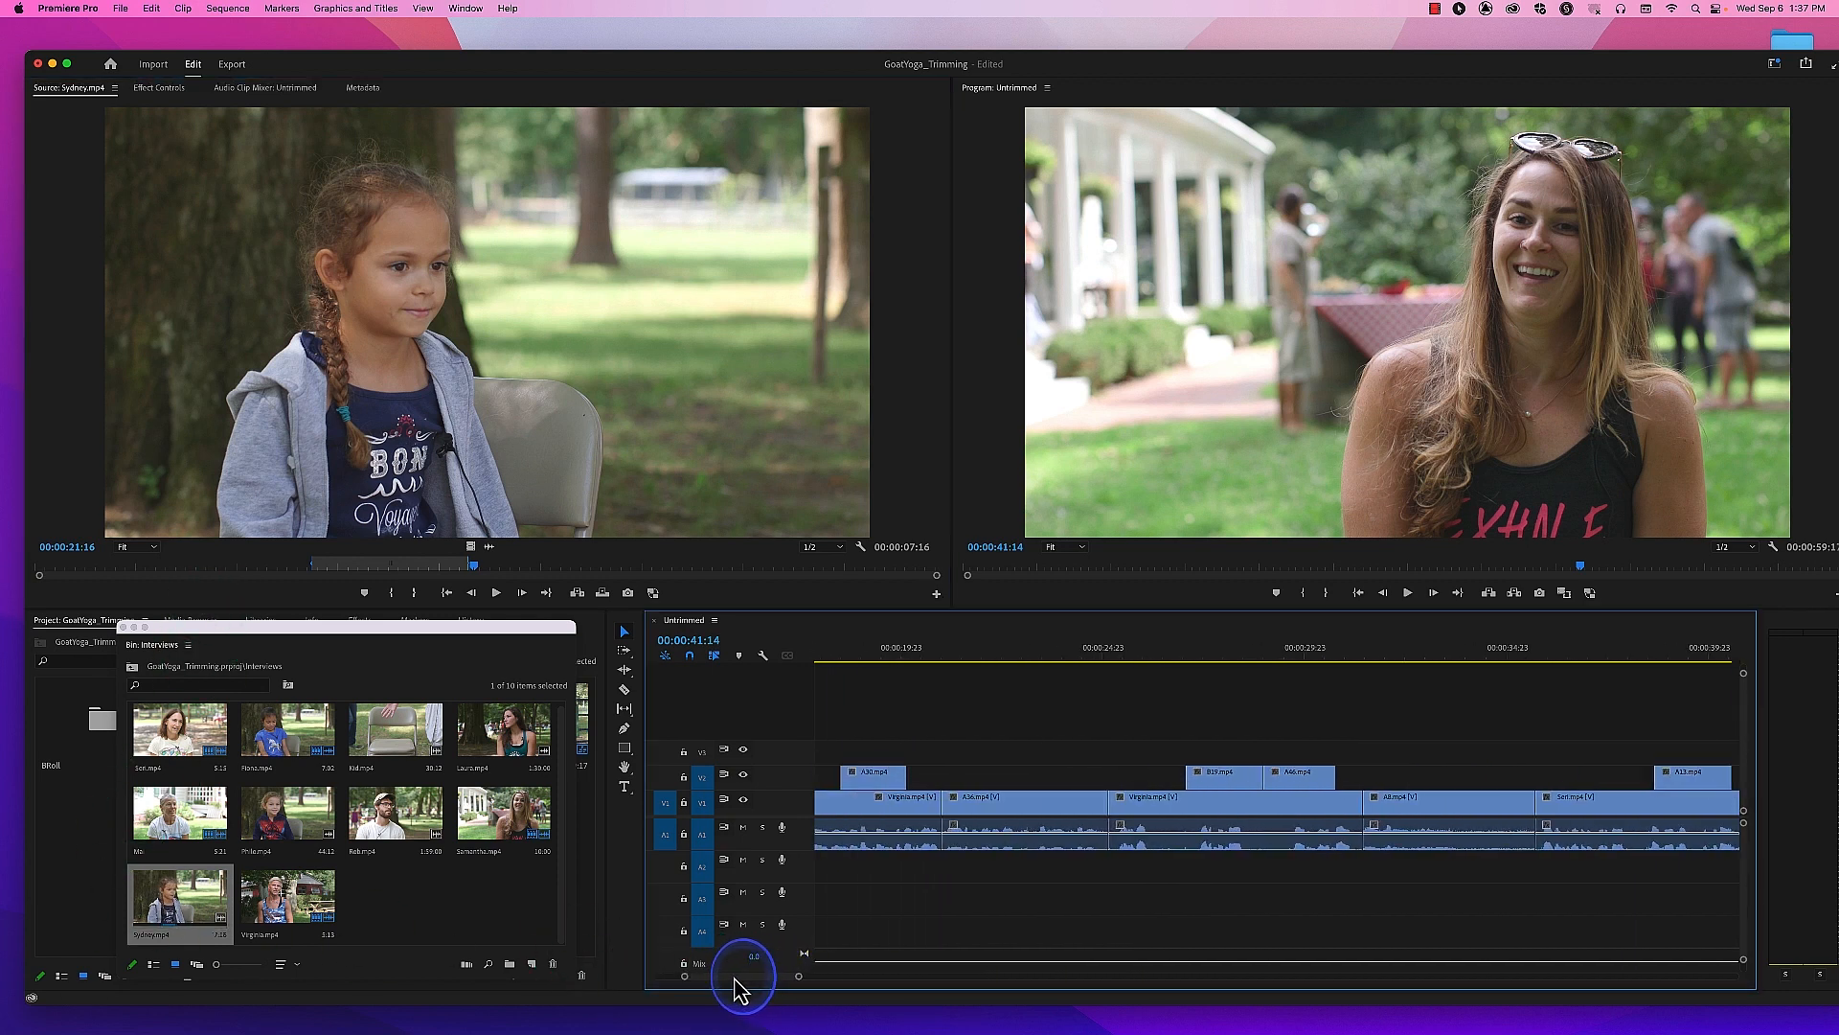
left_click_drag(1144, 659, 1100, 661)
left_click(1095, 811)
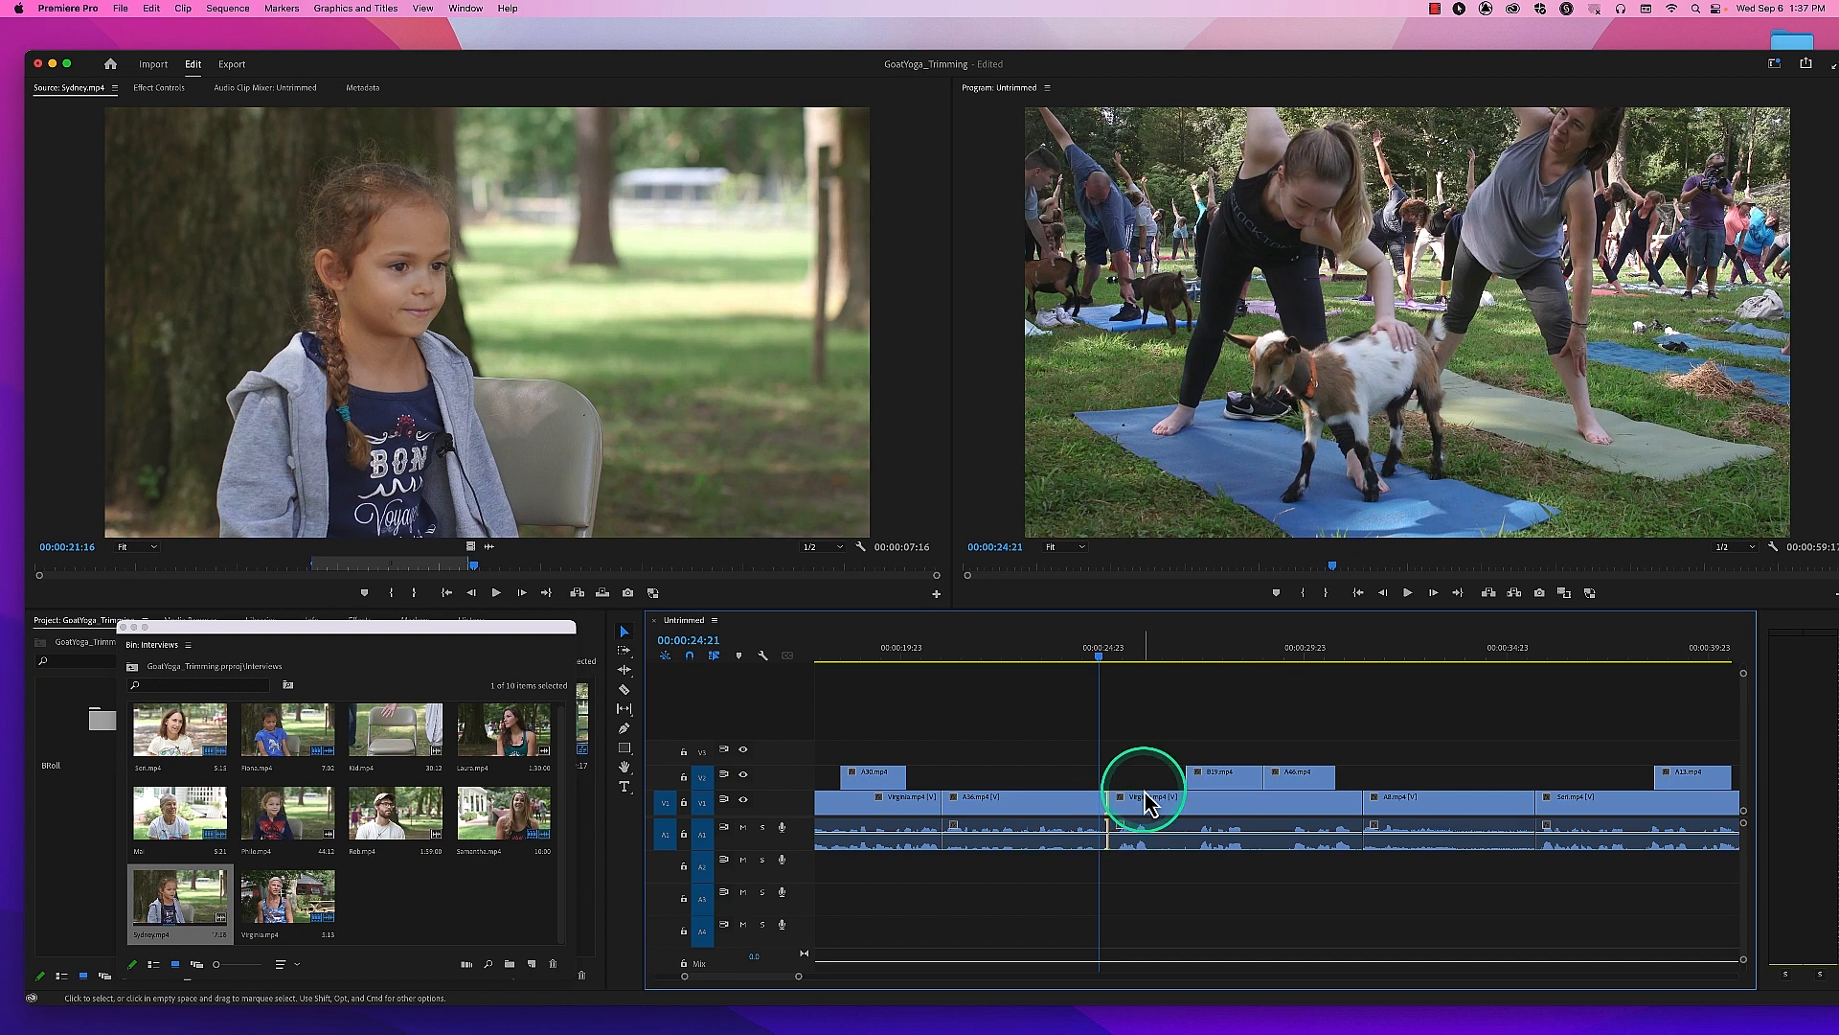
key("Down")
key("Down")
key("Down")
key("Down")
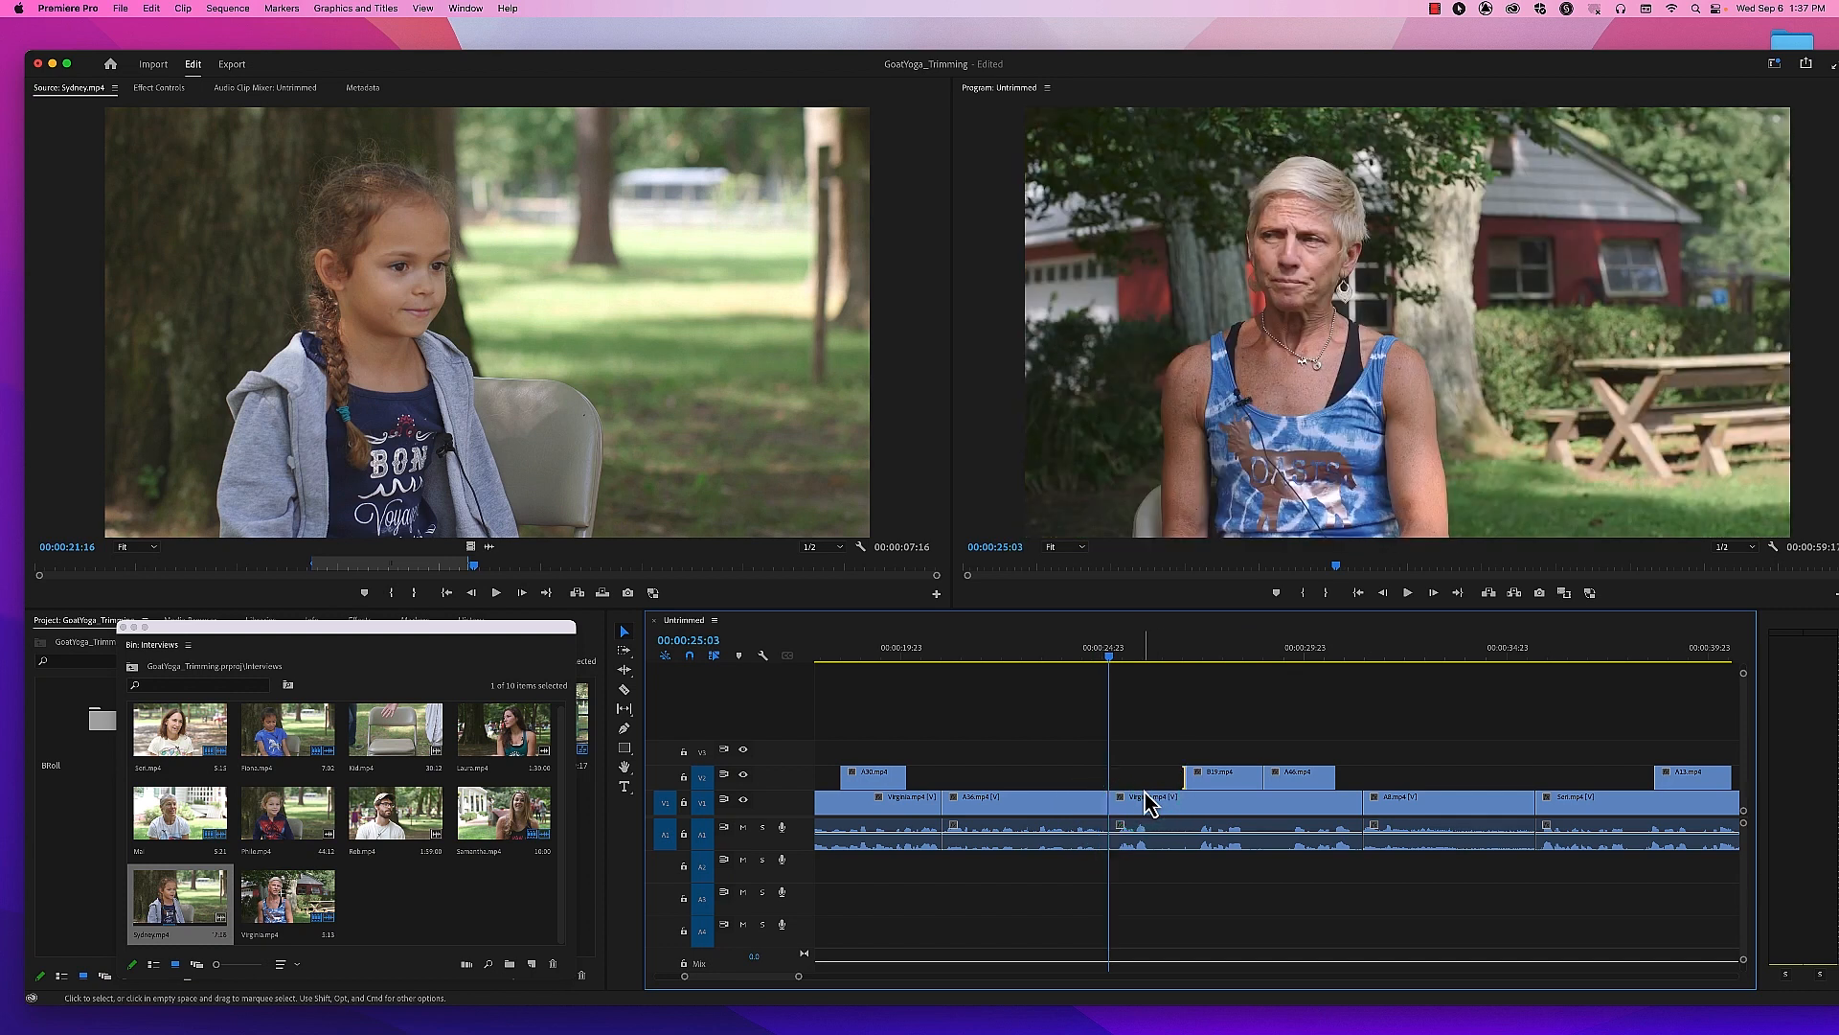
key("Down")
key("Down")
key("Down")
key("Down")
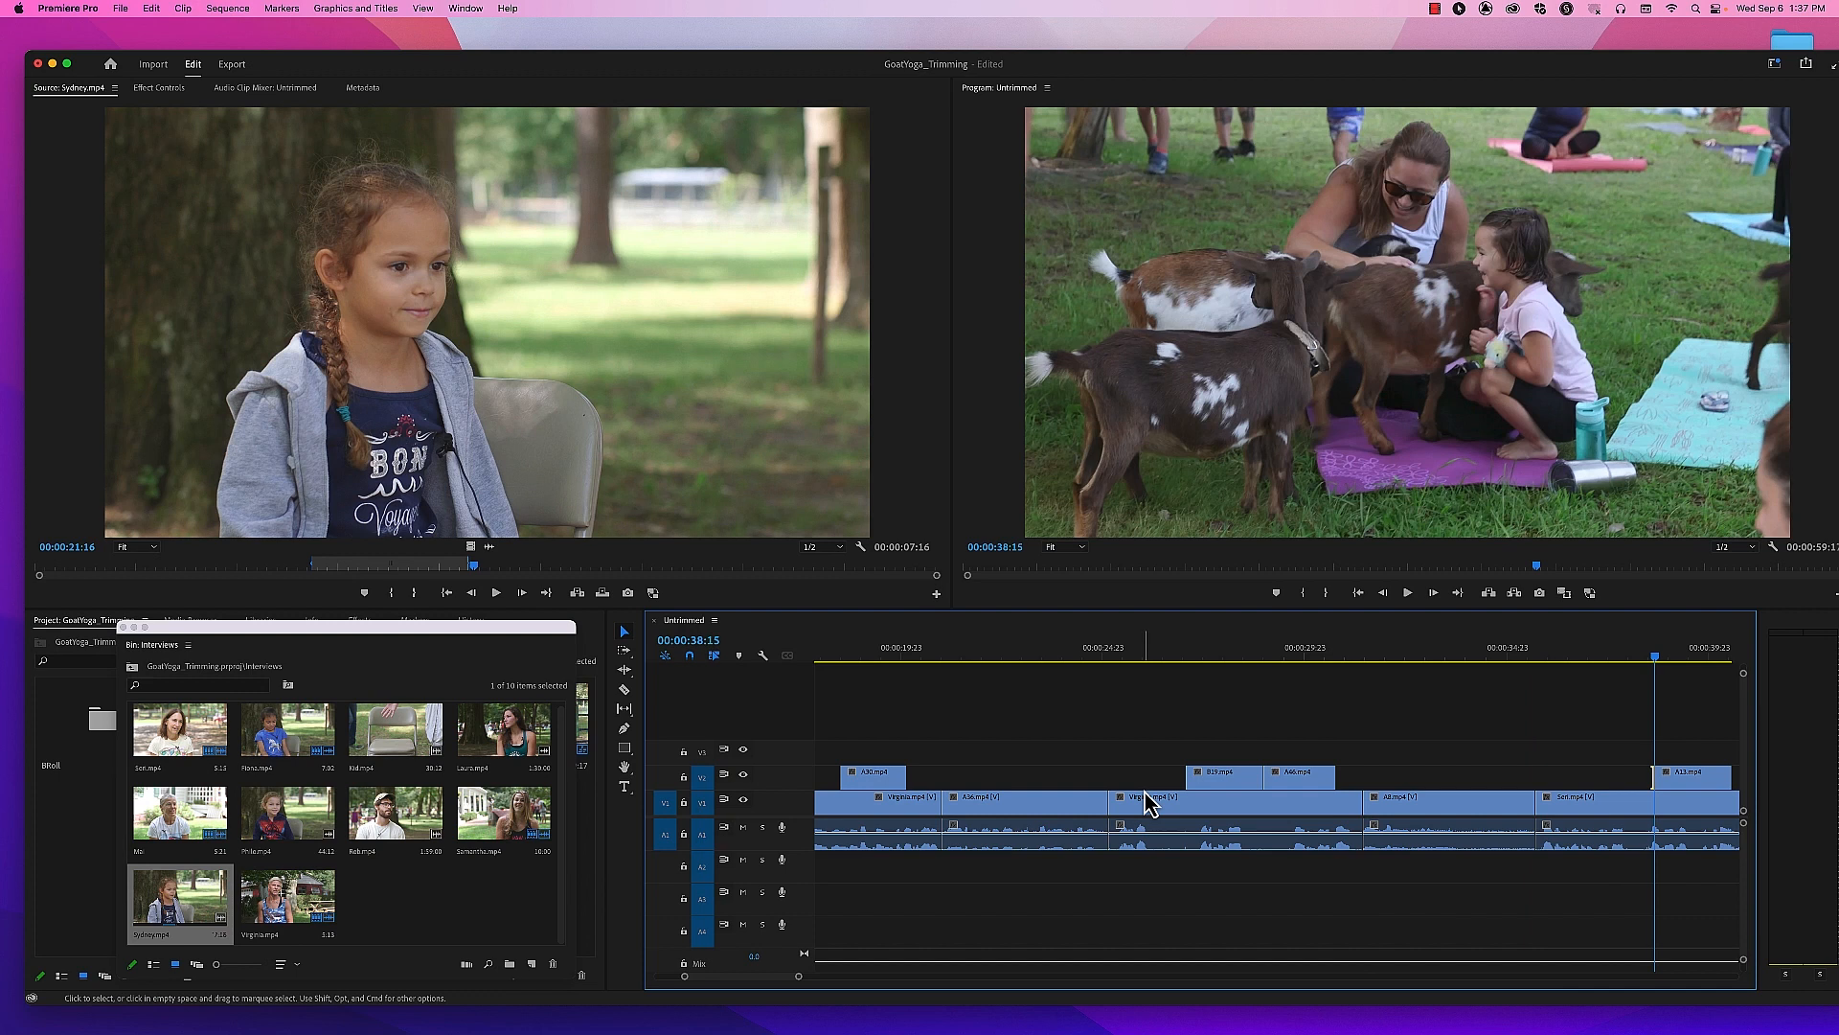
key("Down")
key("Down")
key("Down")
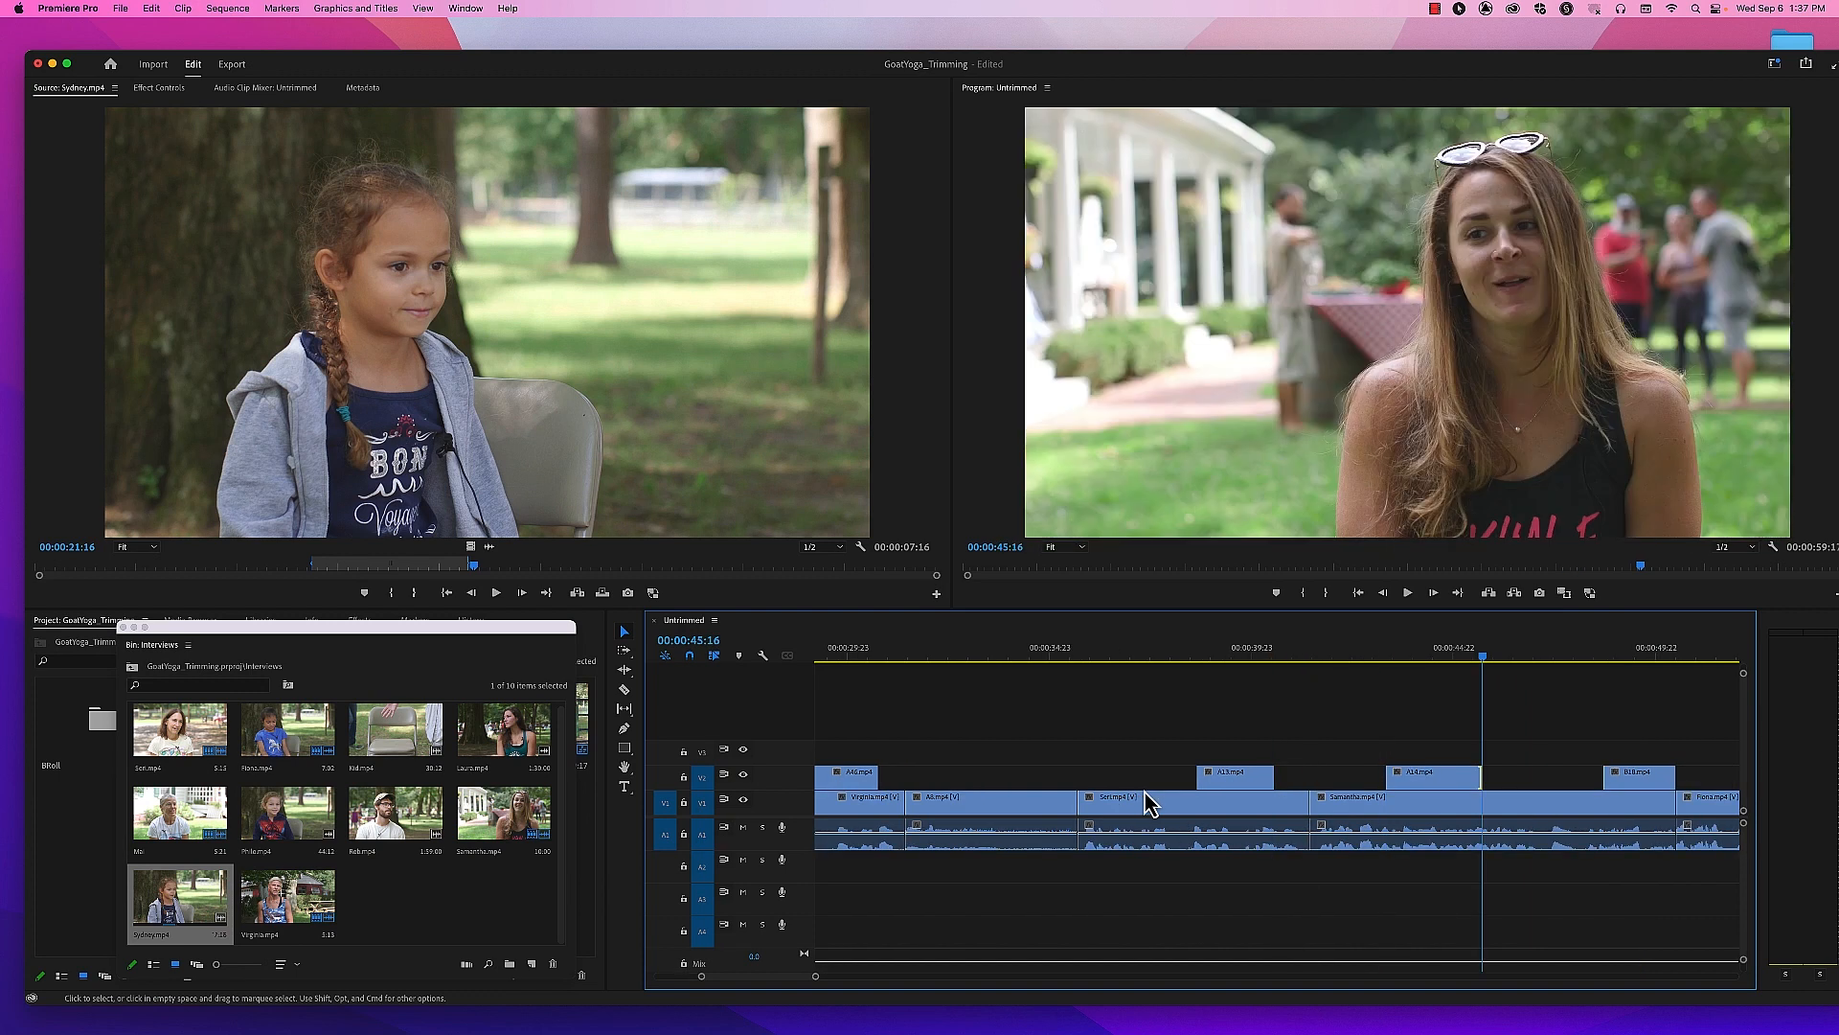
Step: Step the playhead back through the edit points to the cut at 00:00:31:10
left_click(1084, 716)
key("Up")
key("Up")
key("Up")
key("Up")
key("Up")
key("Up")
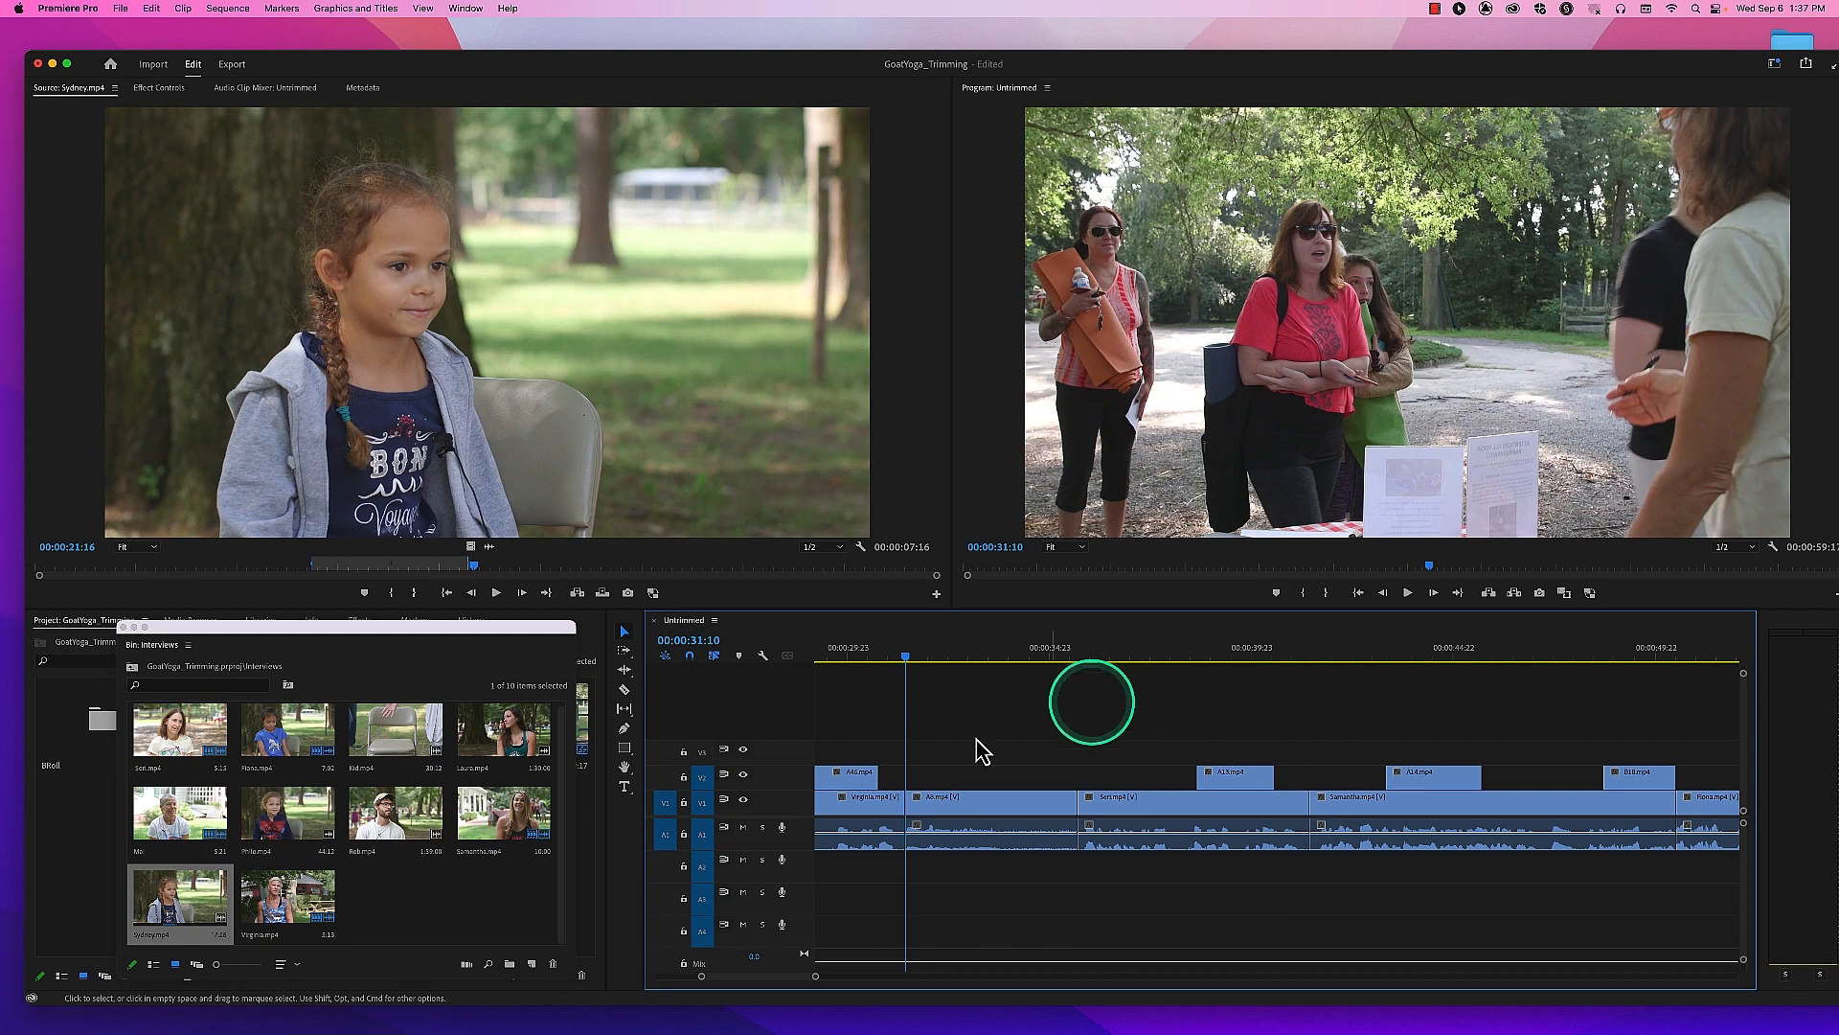
Step: Toggle the targeting of video tracks V2 and V1 off and on, and advance the playhead to the cut at 00:00:41:10
left_click(704, 778)
left_click(705, 802)
left_click(706, 779)
left_click(707, 798)
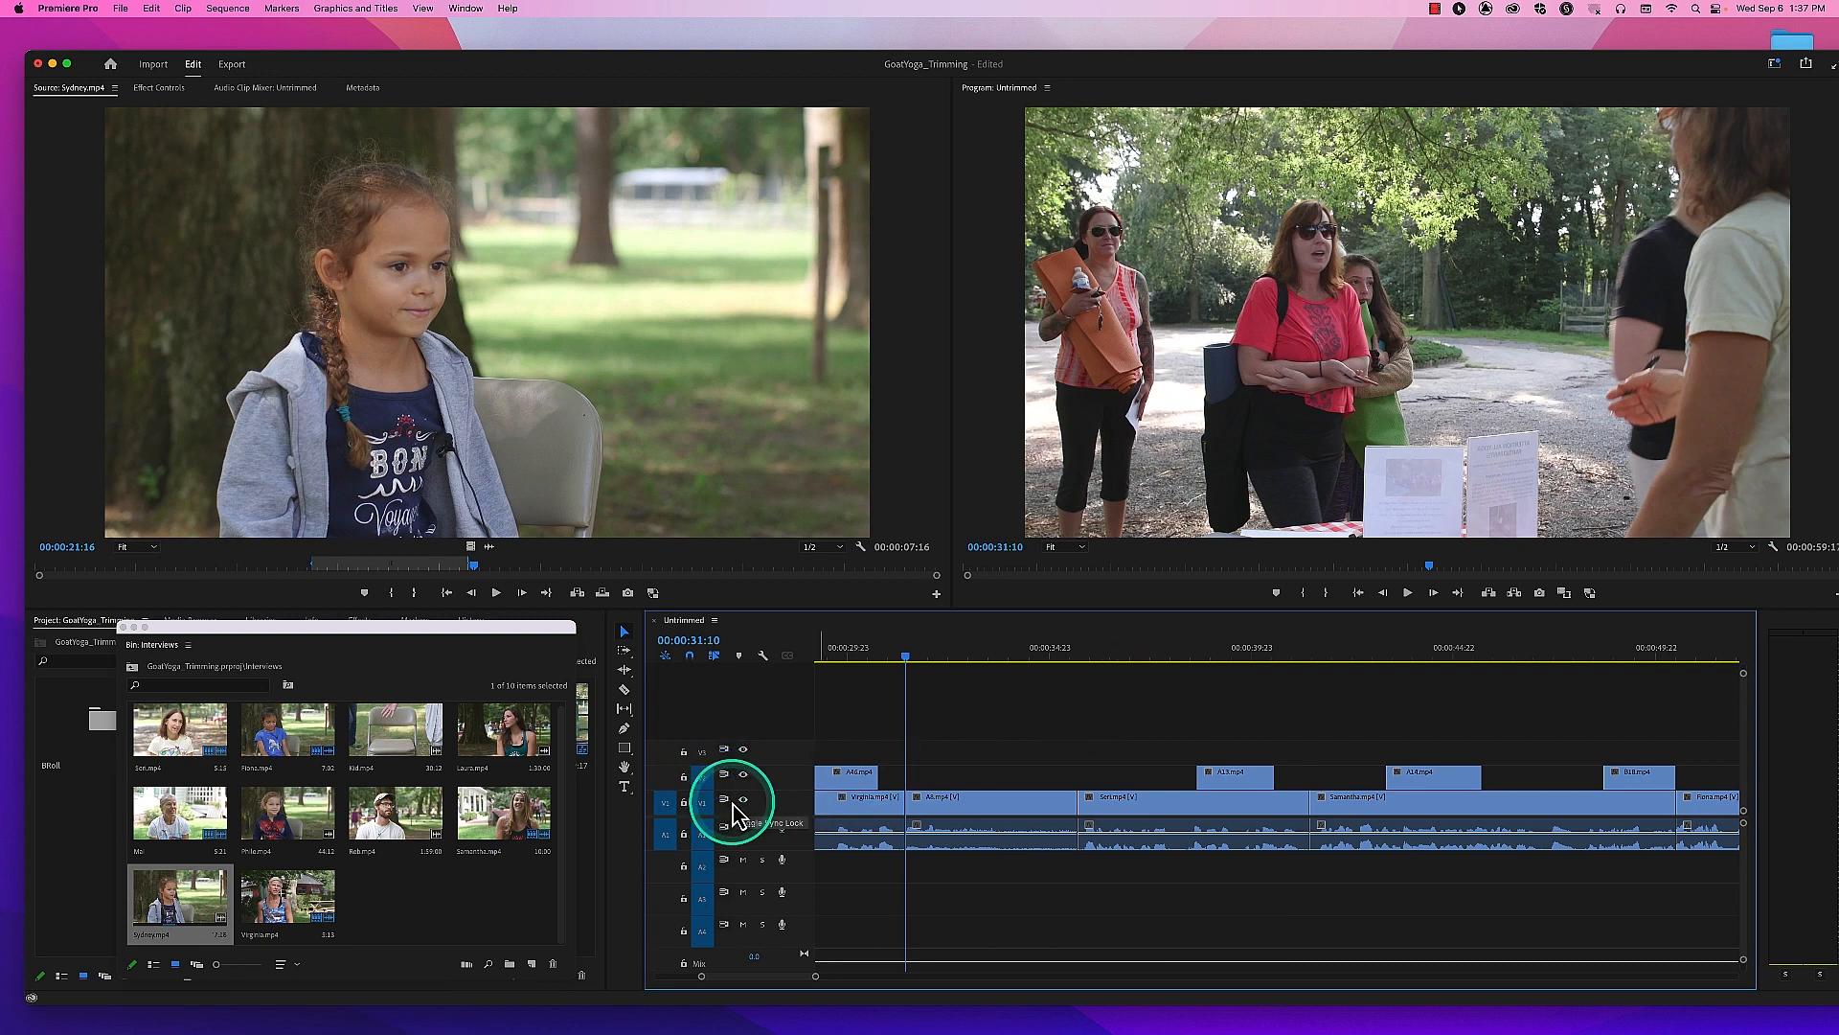
key("Down")
key("Down")
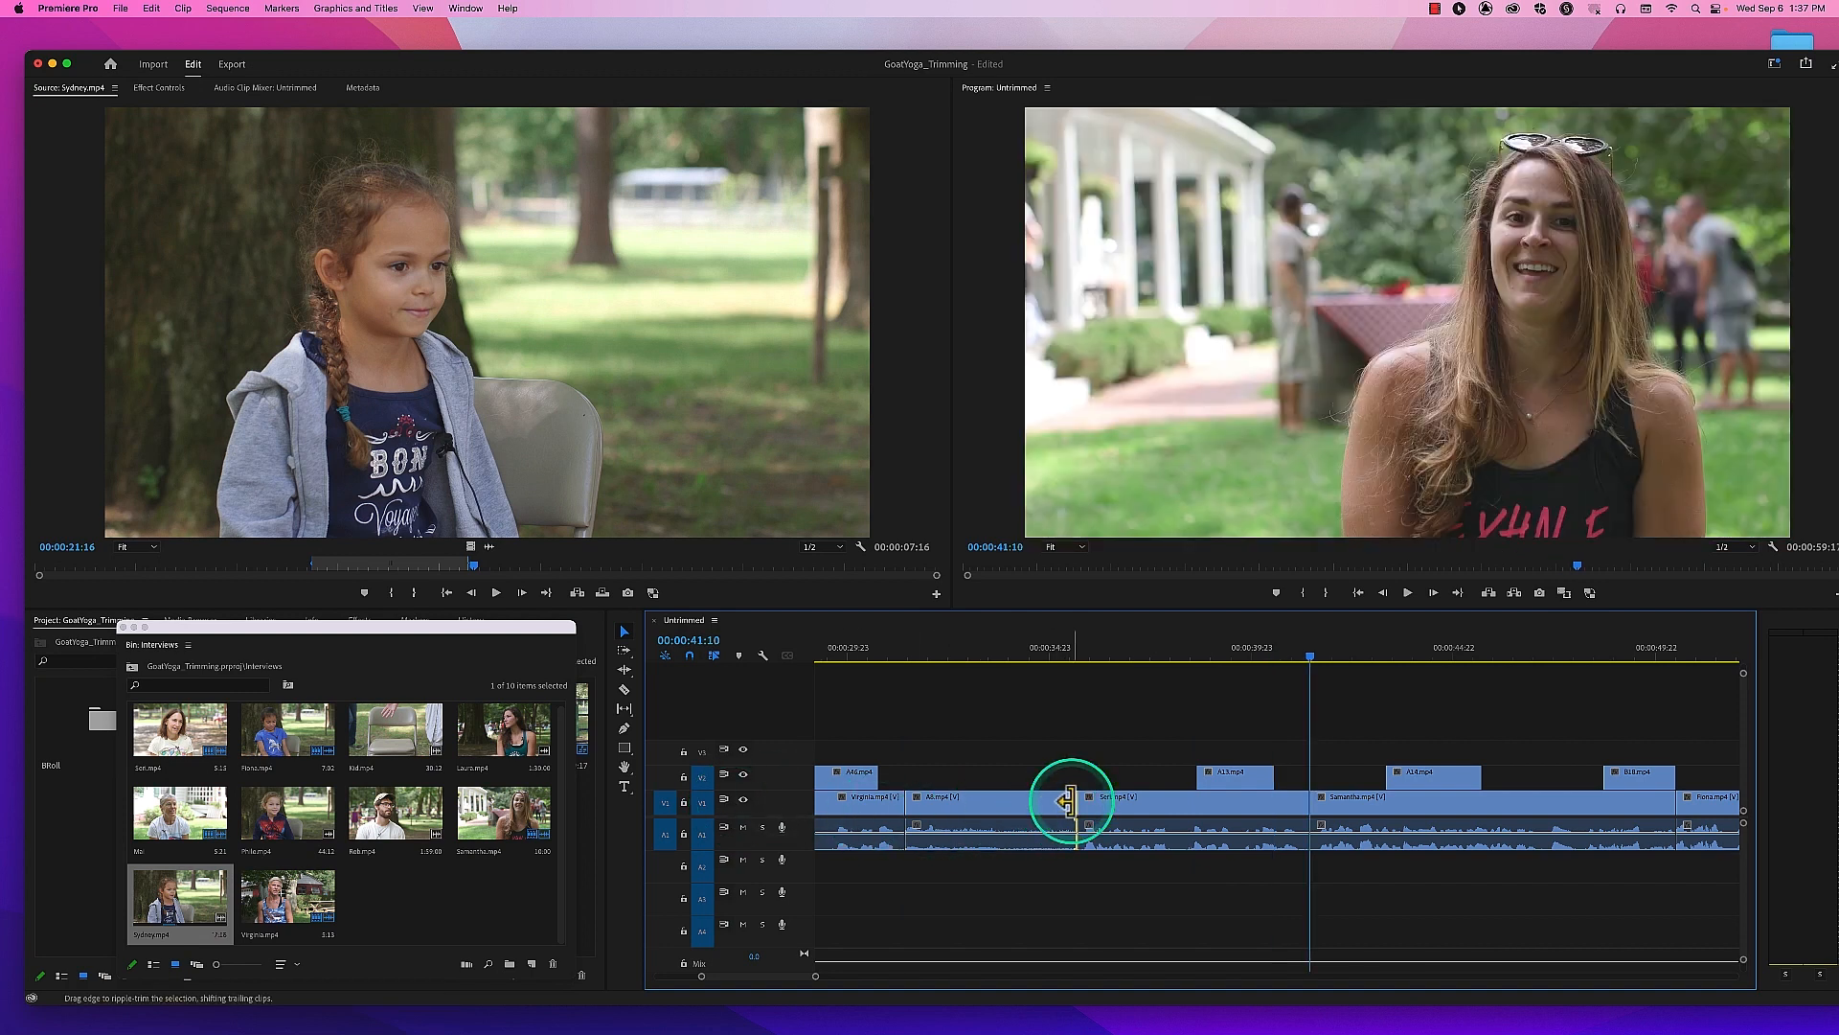
Step: Step the playhead back to the edit at 00:00:38:15, and forward through the edit points to the cut at 00:00:52:19
key("Up")
key("Up")
key("Up")
key("Up")
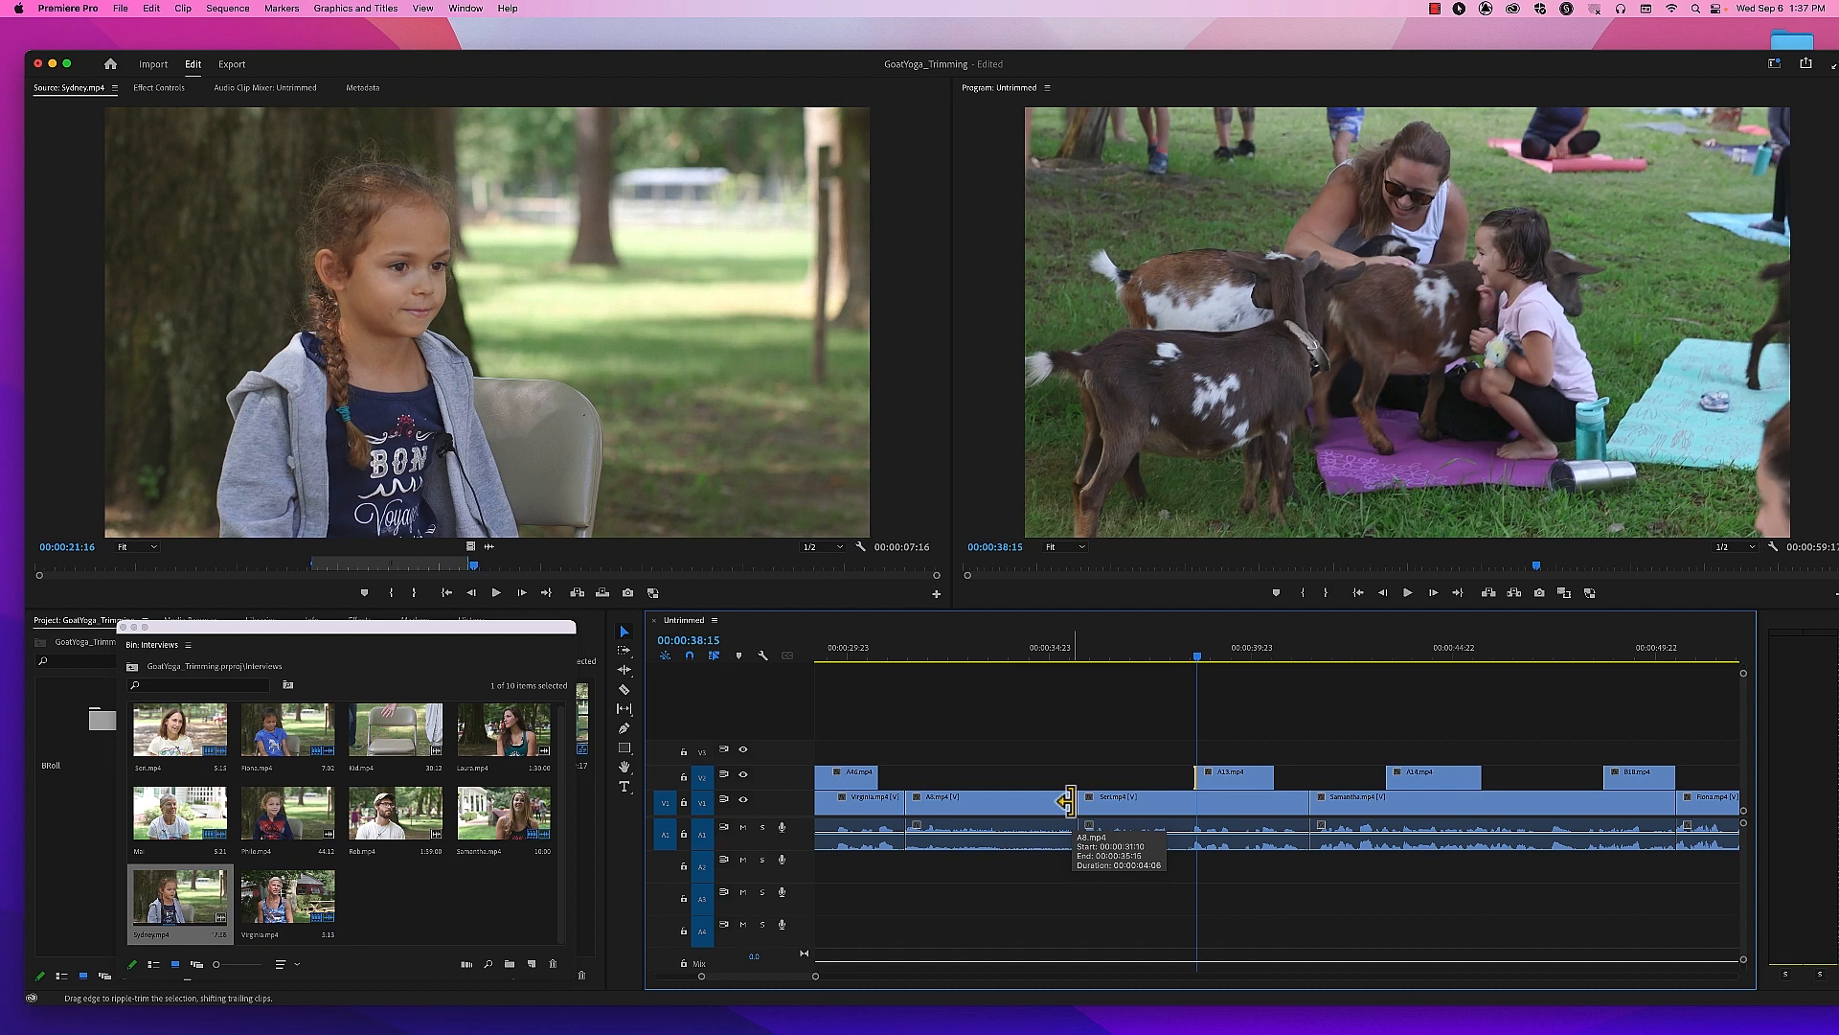
key("Down")
key("Down")
key("Down")
key("Down")
key("Down")
key("Down")
key("Down")
key("Down")
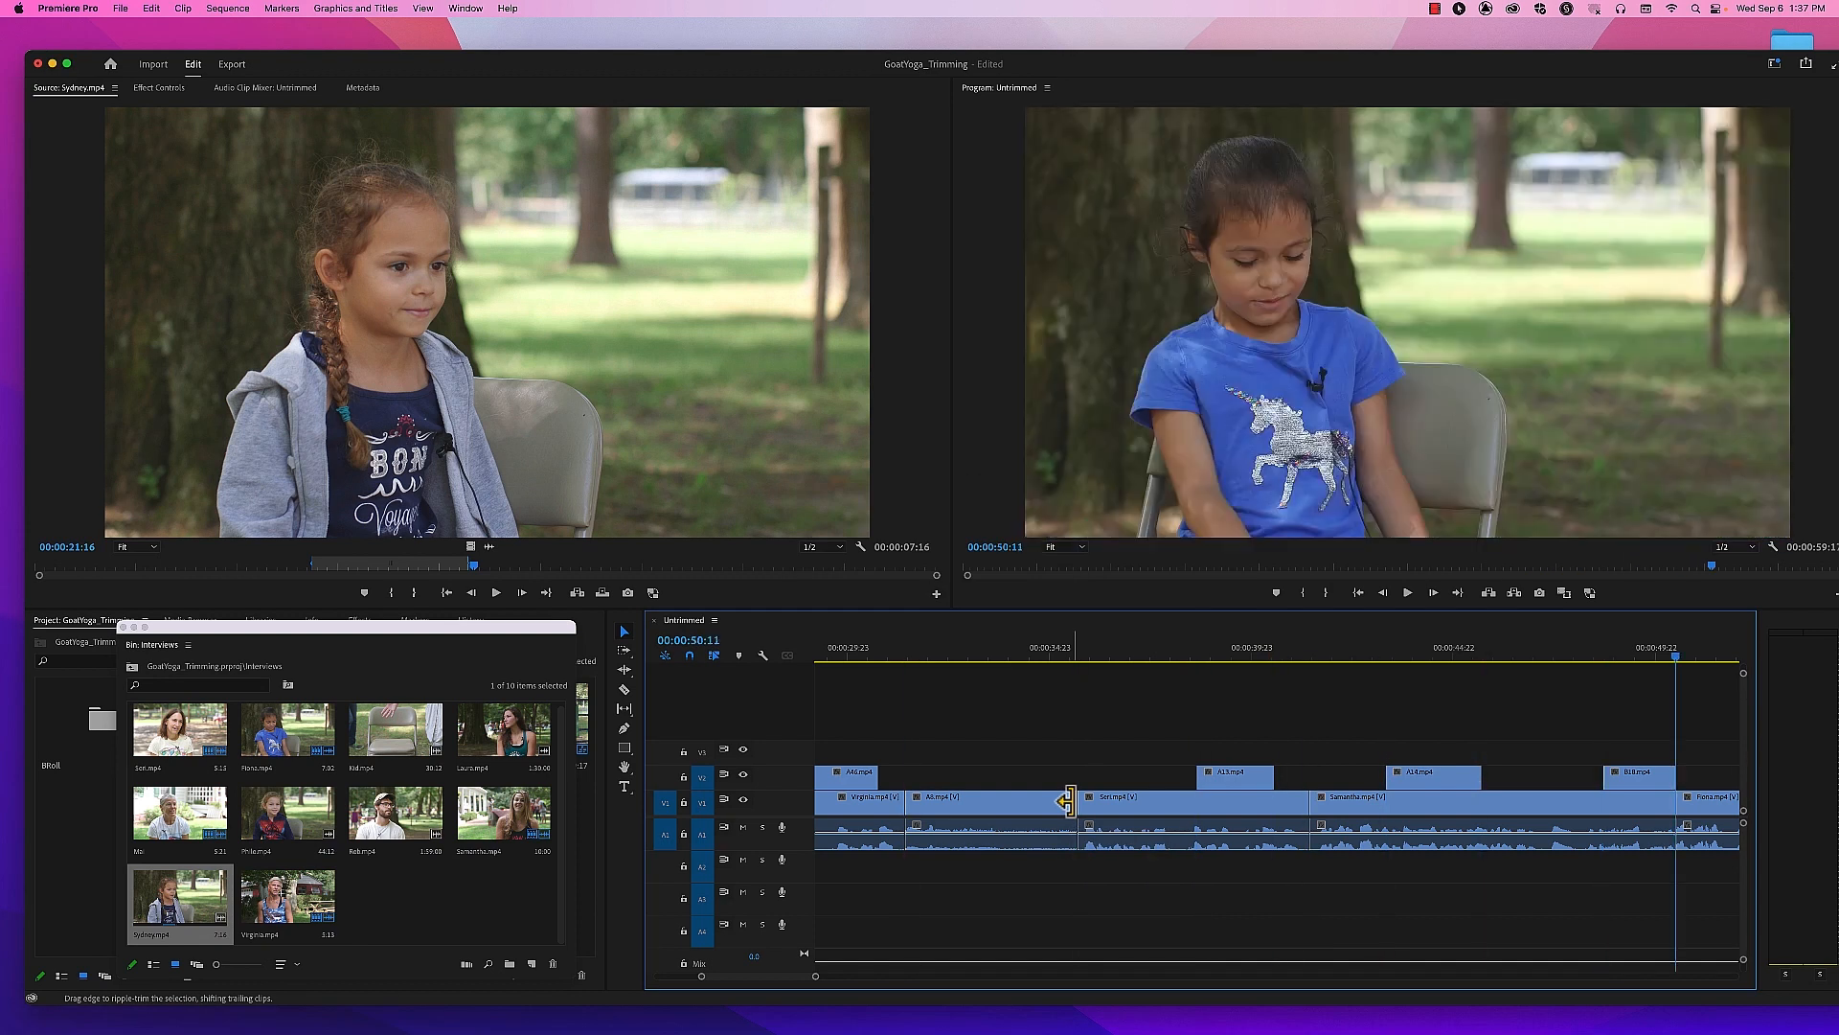
left_click(1262, 707)
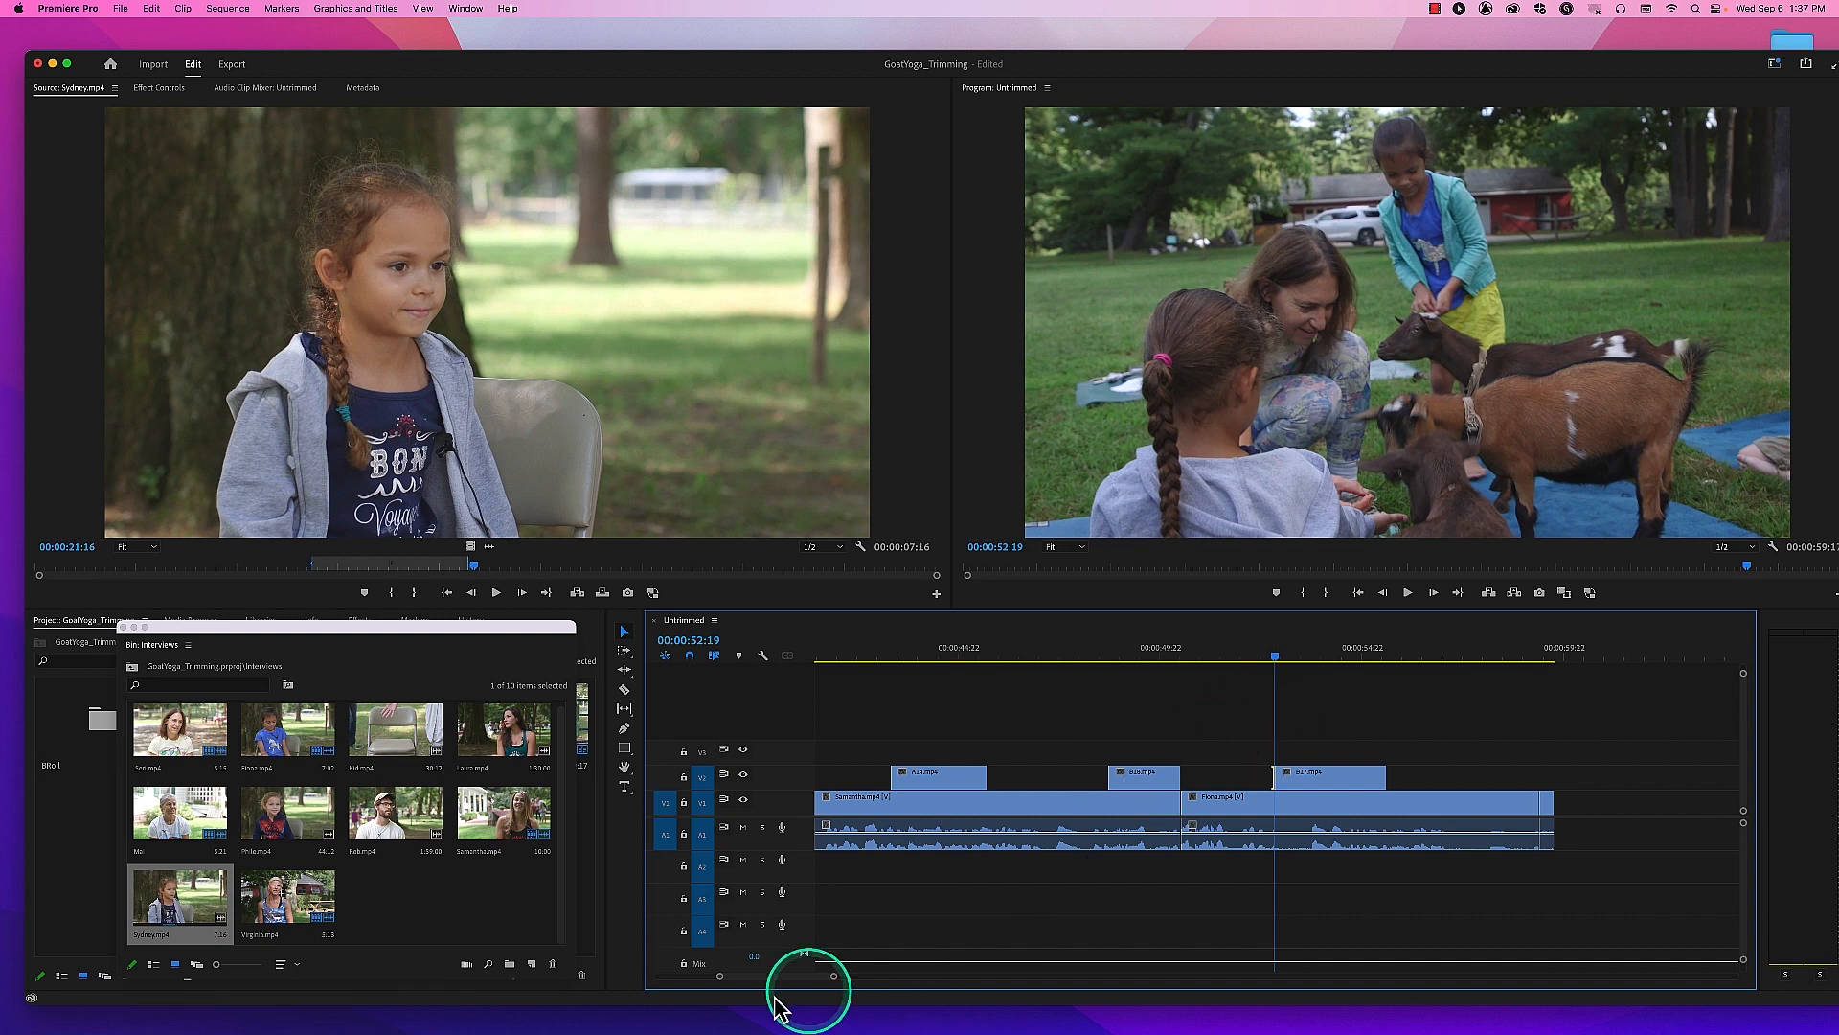
Step: Turn on duplicate frame markers in the timeline display for the beginning of the sequence
mouse_move(723, 977)
left_mouse_down()
mouse_move(751, 977)
mouse_move(700, 985)
left_mouse_up()
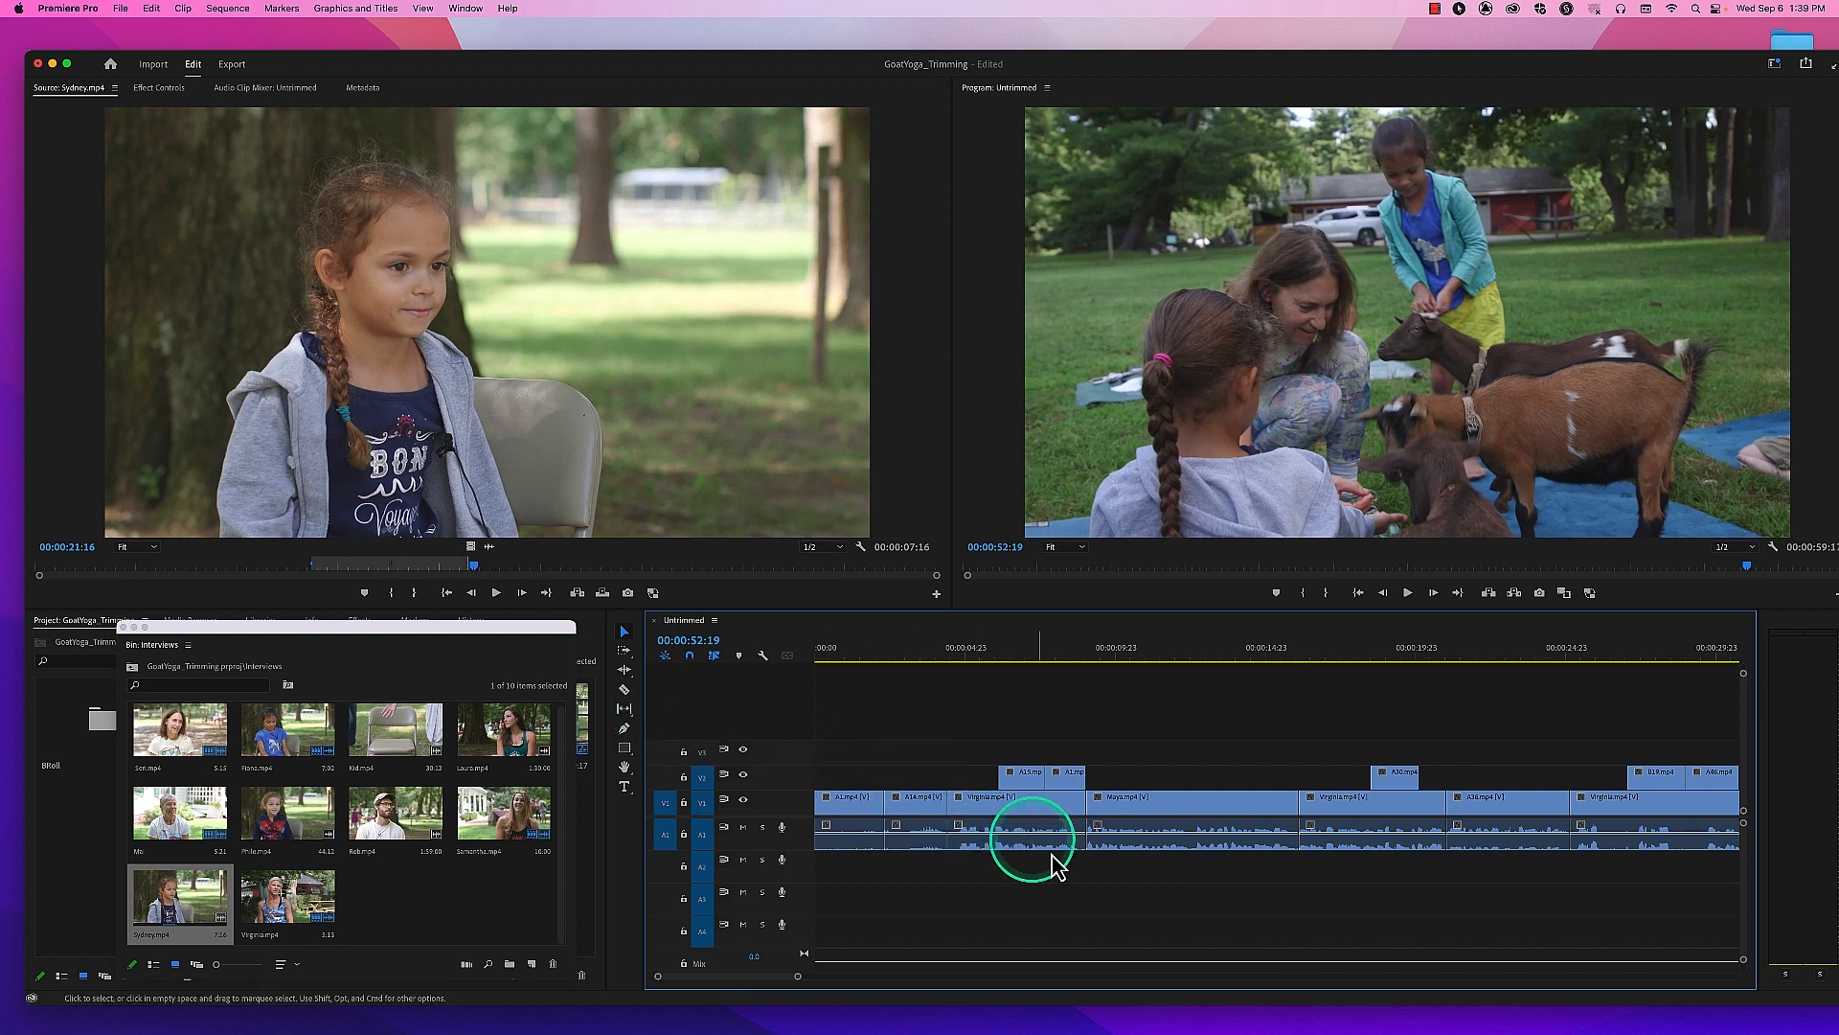
left_click_drag(1035, 654, 1062, 659)
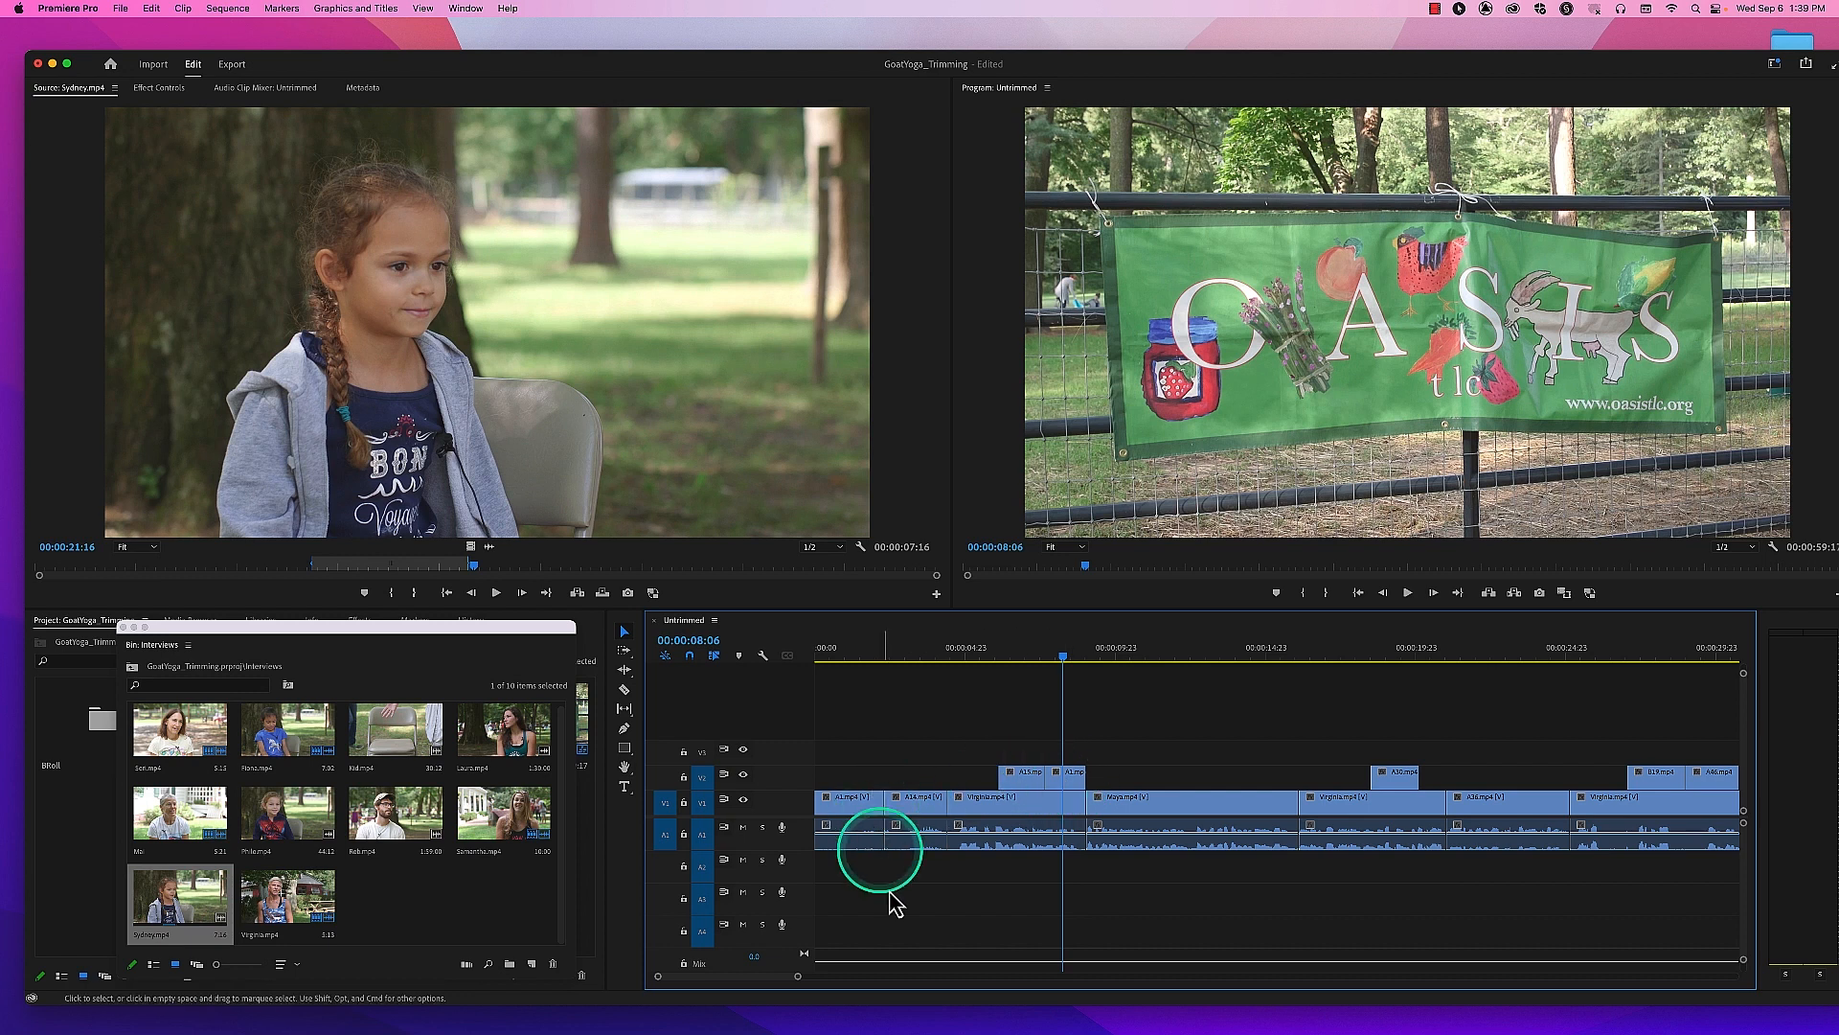
left_click(762, 655)
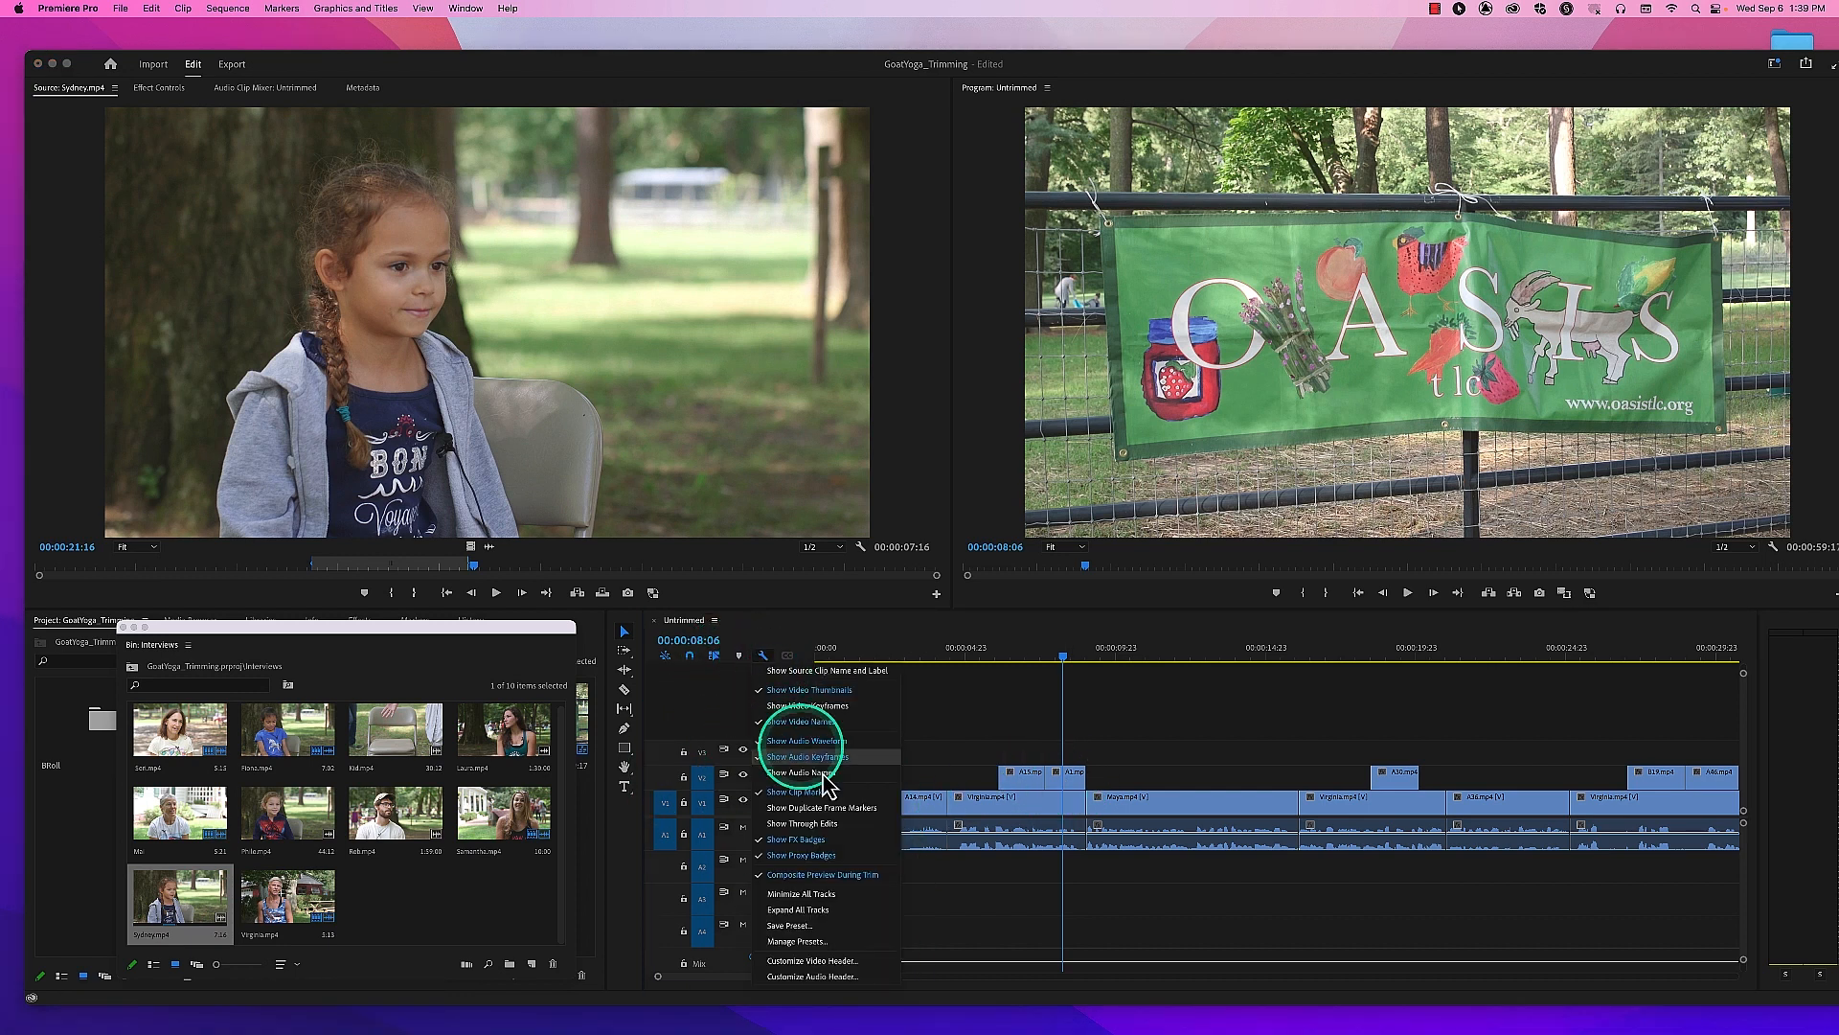
left_click(843, 824)
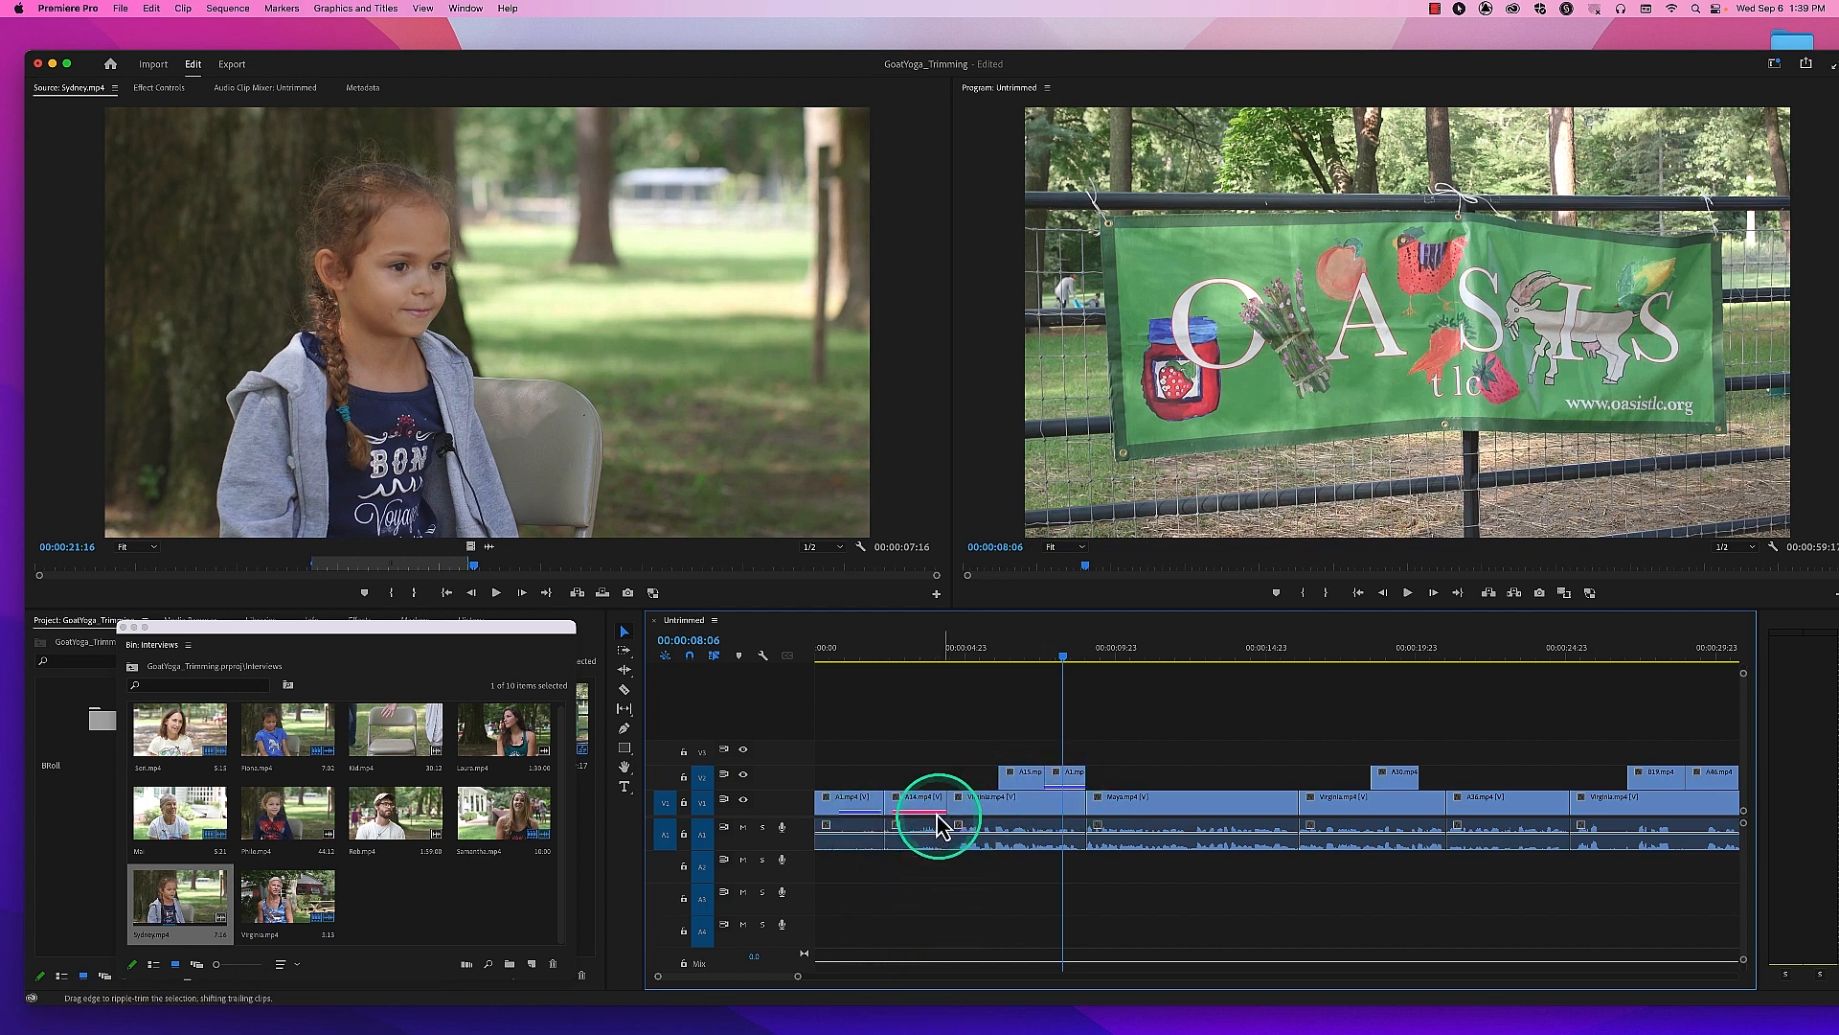
Step: Compare the repeated A14.mp4 shots by viewing the frames at 00:00:03:16 and 00:00:44:11 in the sequence
left_click(925, 649)
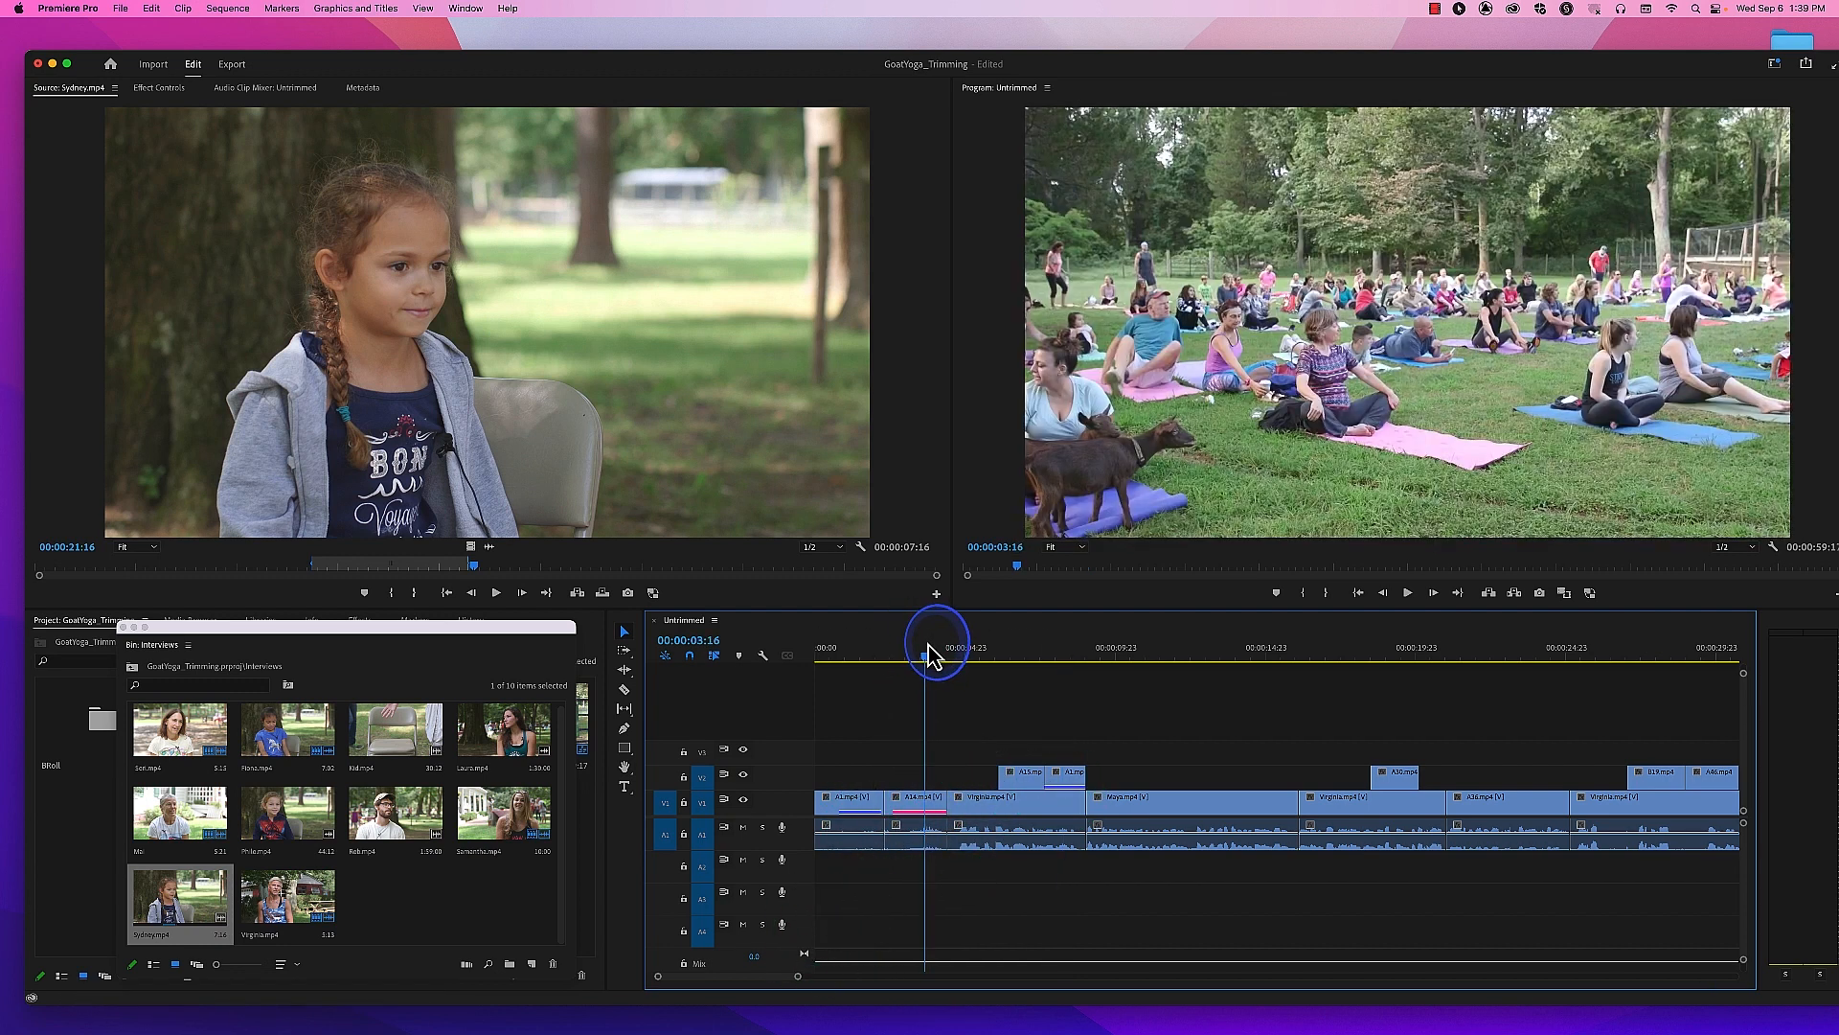
left_click_drag(800, 977, 936, 977)
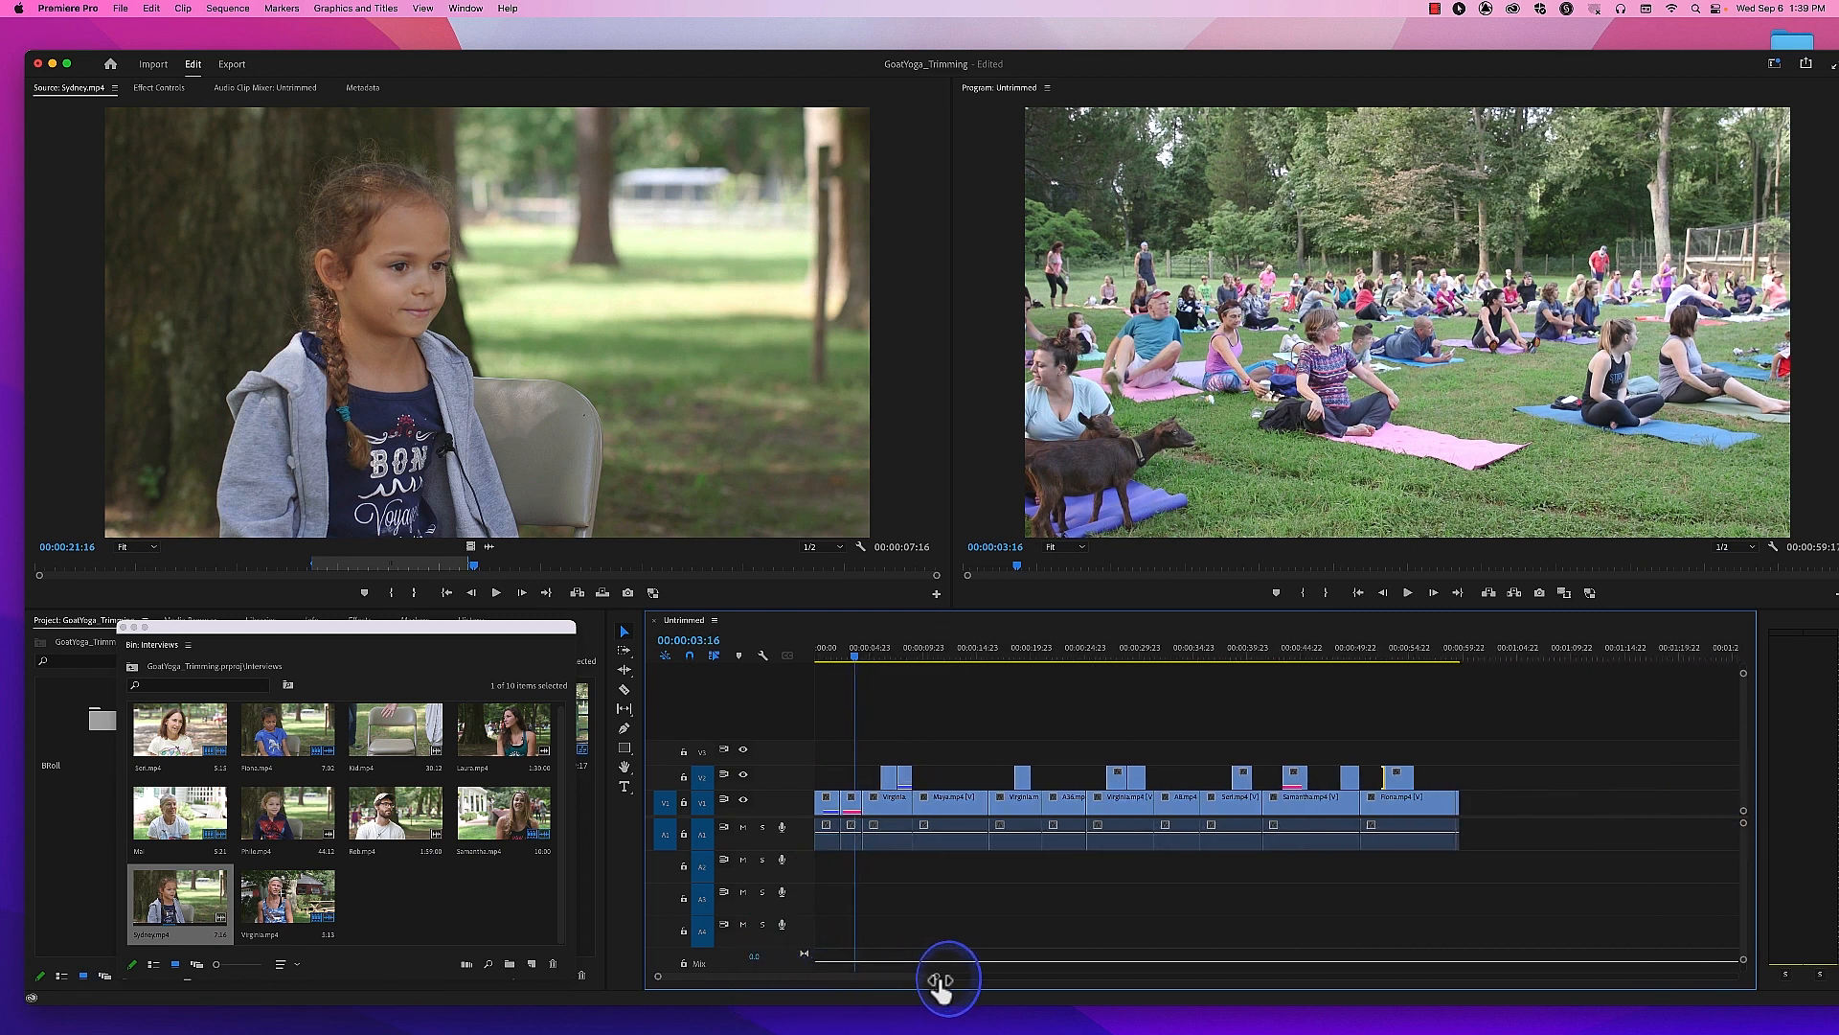
left_click(1295, 651)
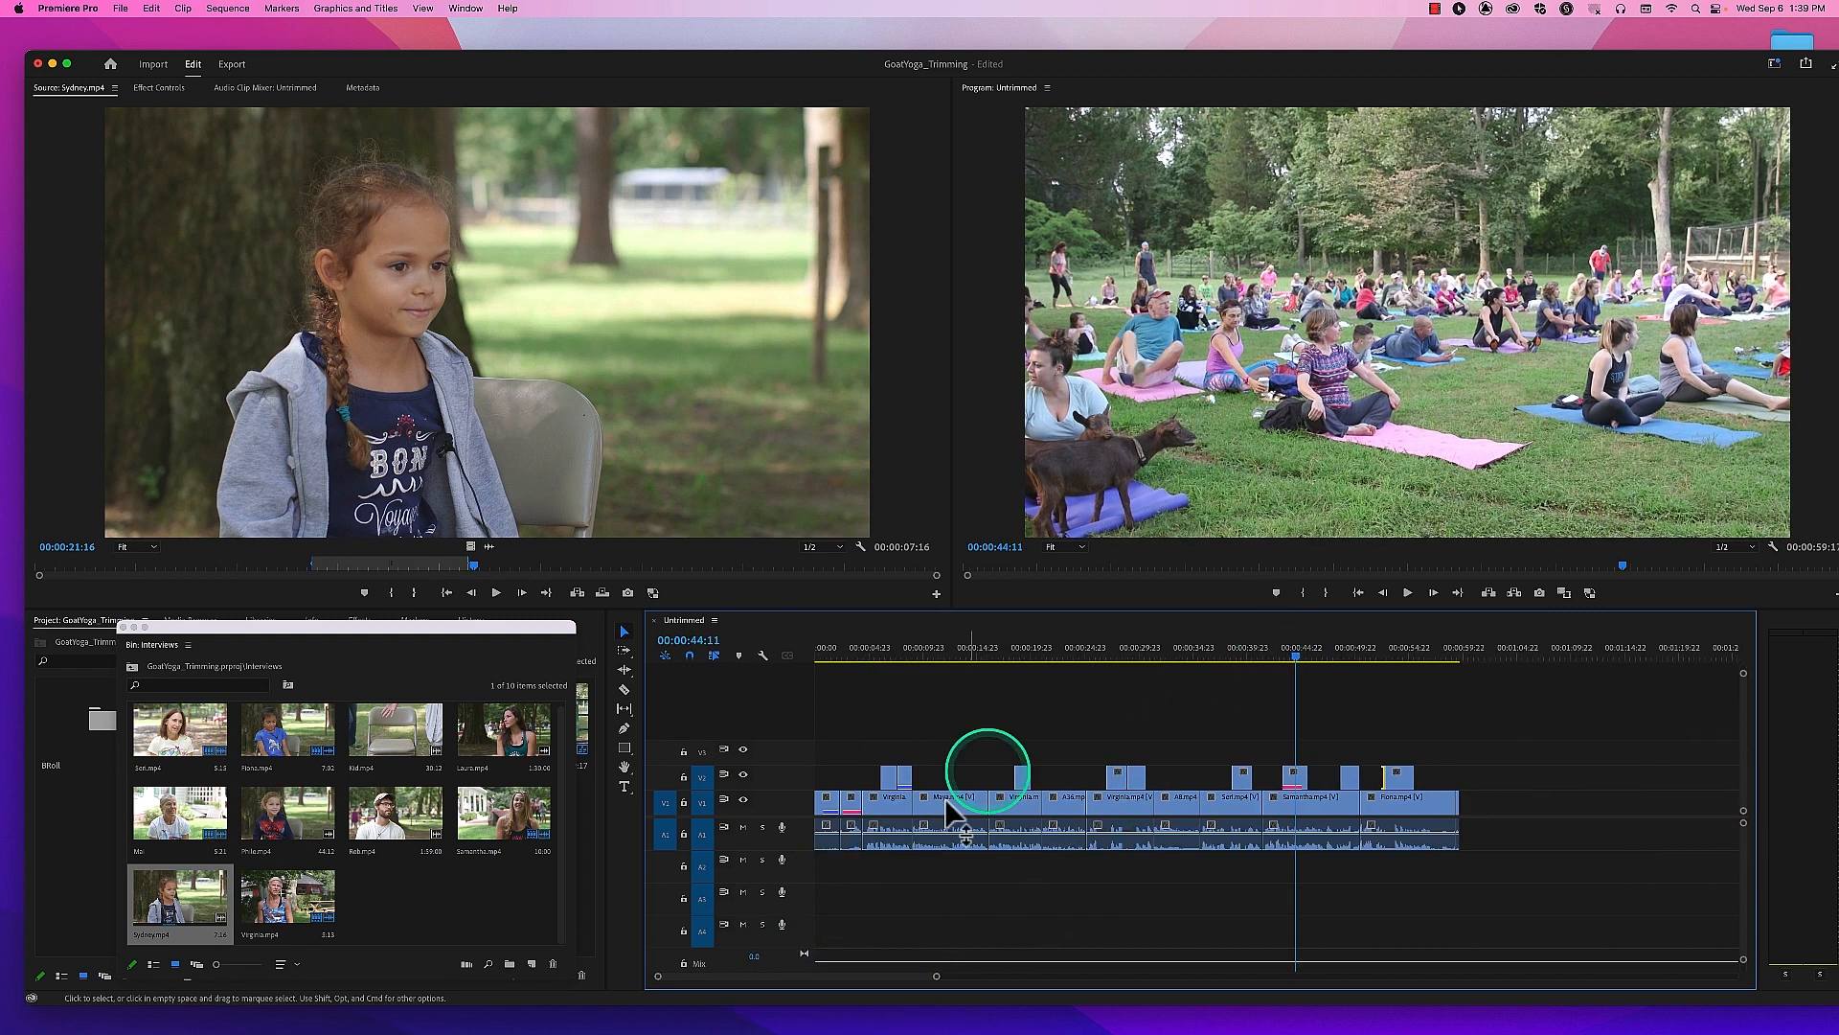
Step: Delete the repeated A1.mp4 clip on track V2 above the end of the first Virginia.mp4 interview clip
left_click_drag(935, 977, 779, 979)
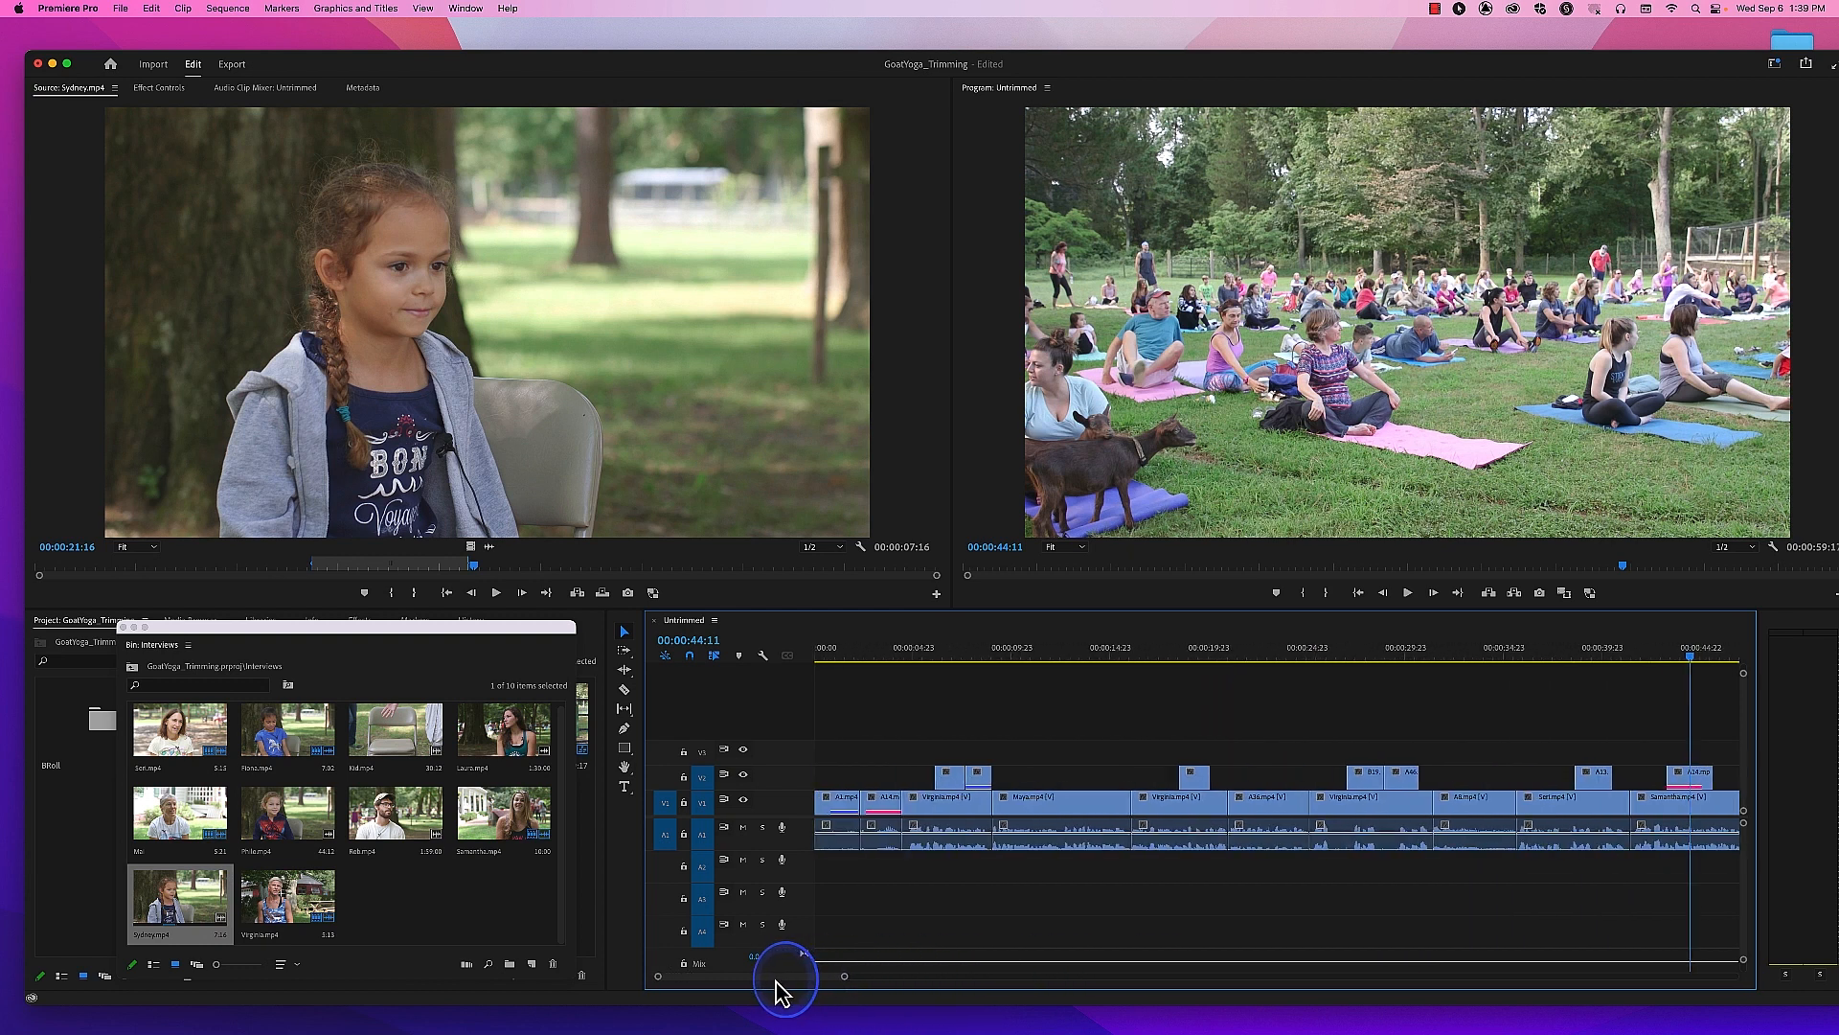
left_click(979, 776)
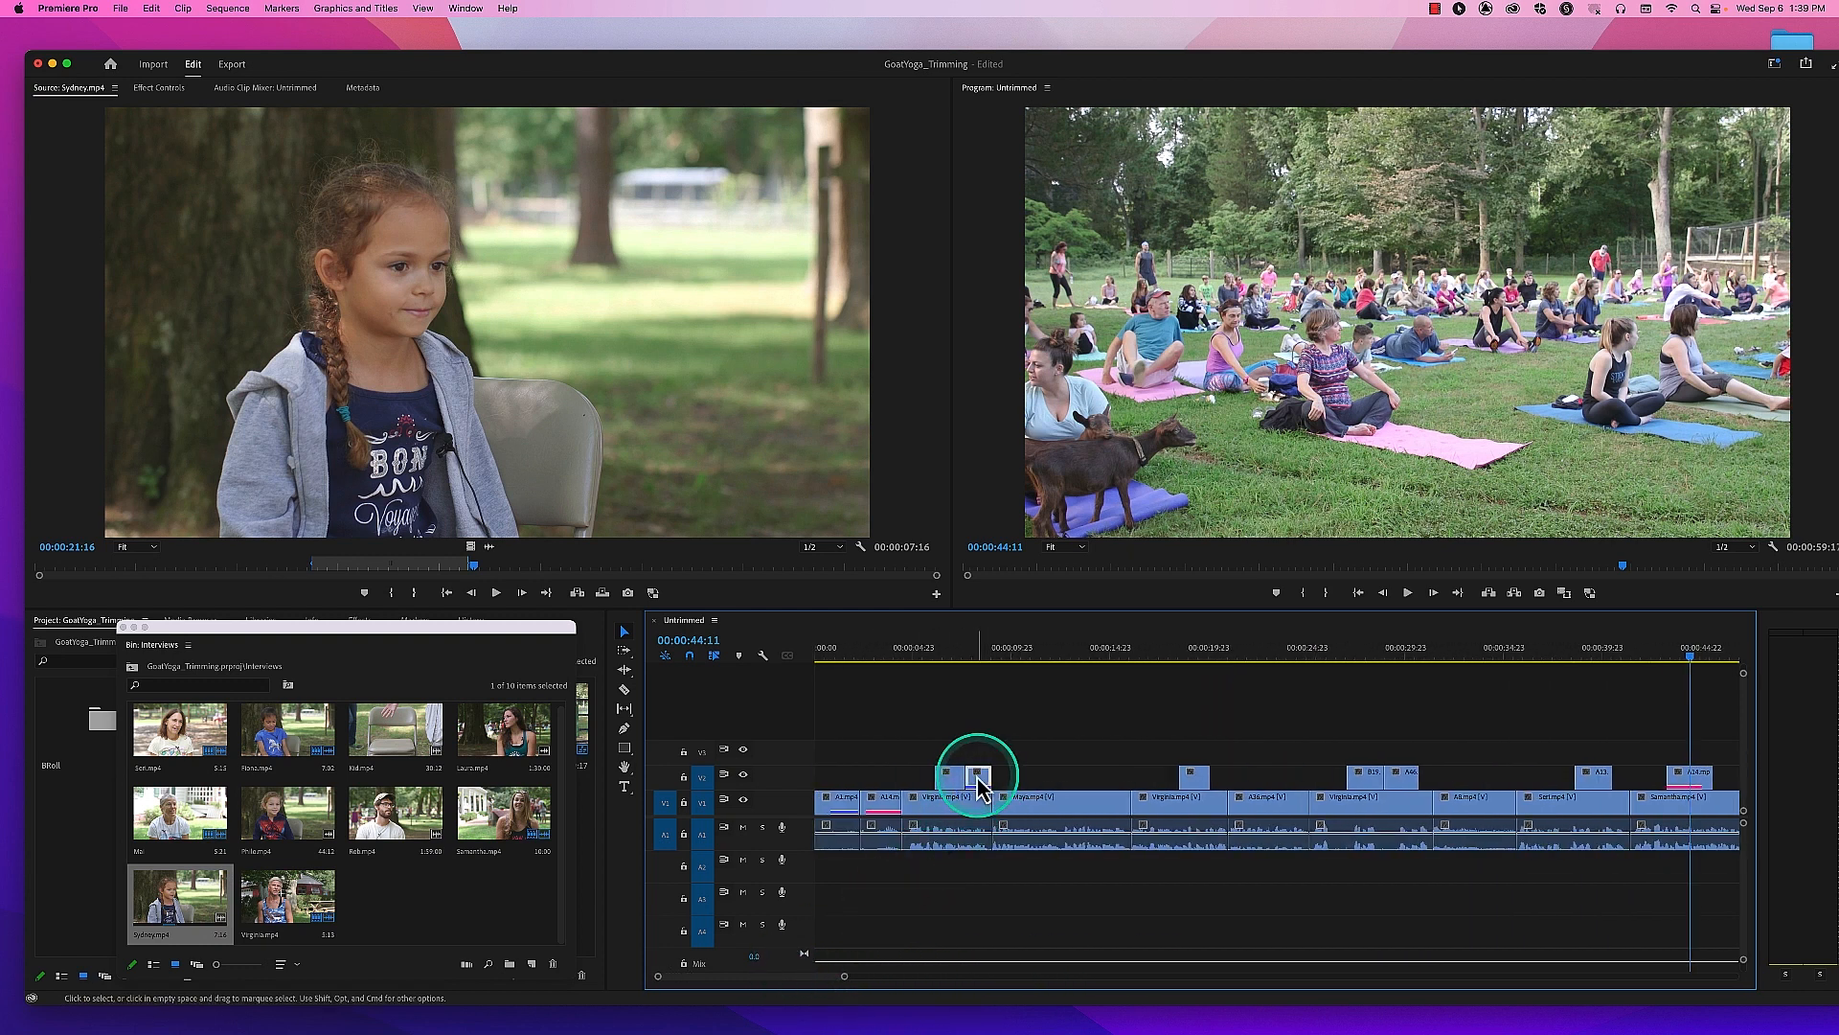
key("Delete")
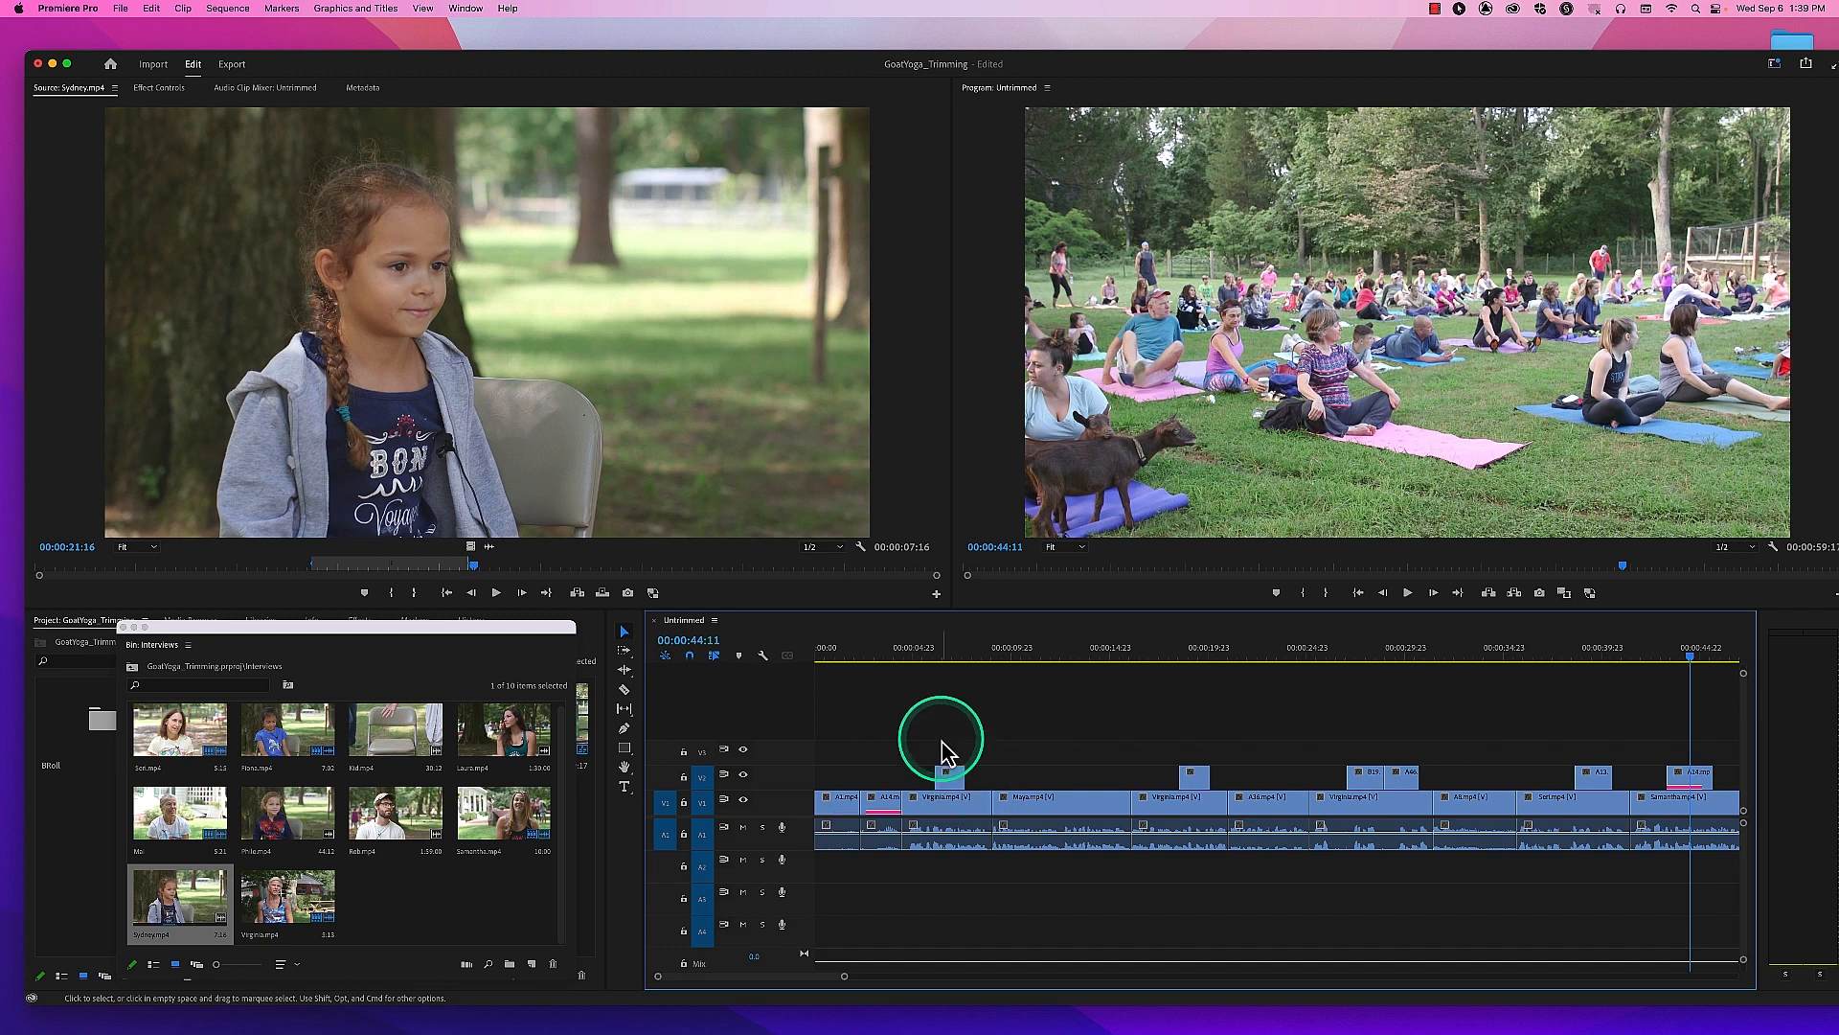
Step: Mark an In point at 00:00:07:16 and an Out point at about 00:00:09 in the sequence, covering the emptied V2 area
left_click(976, 661)
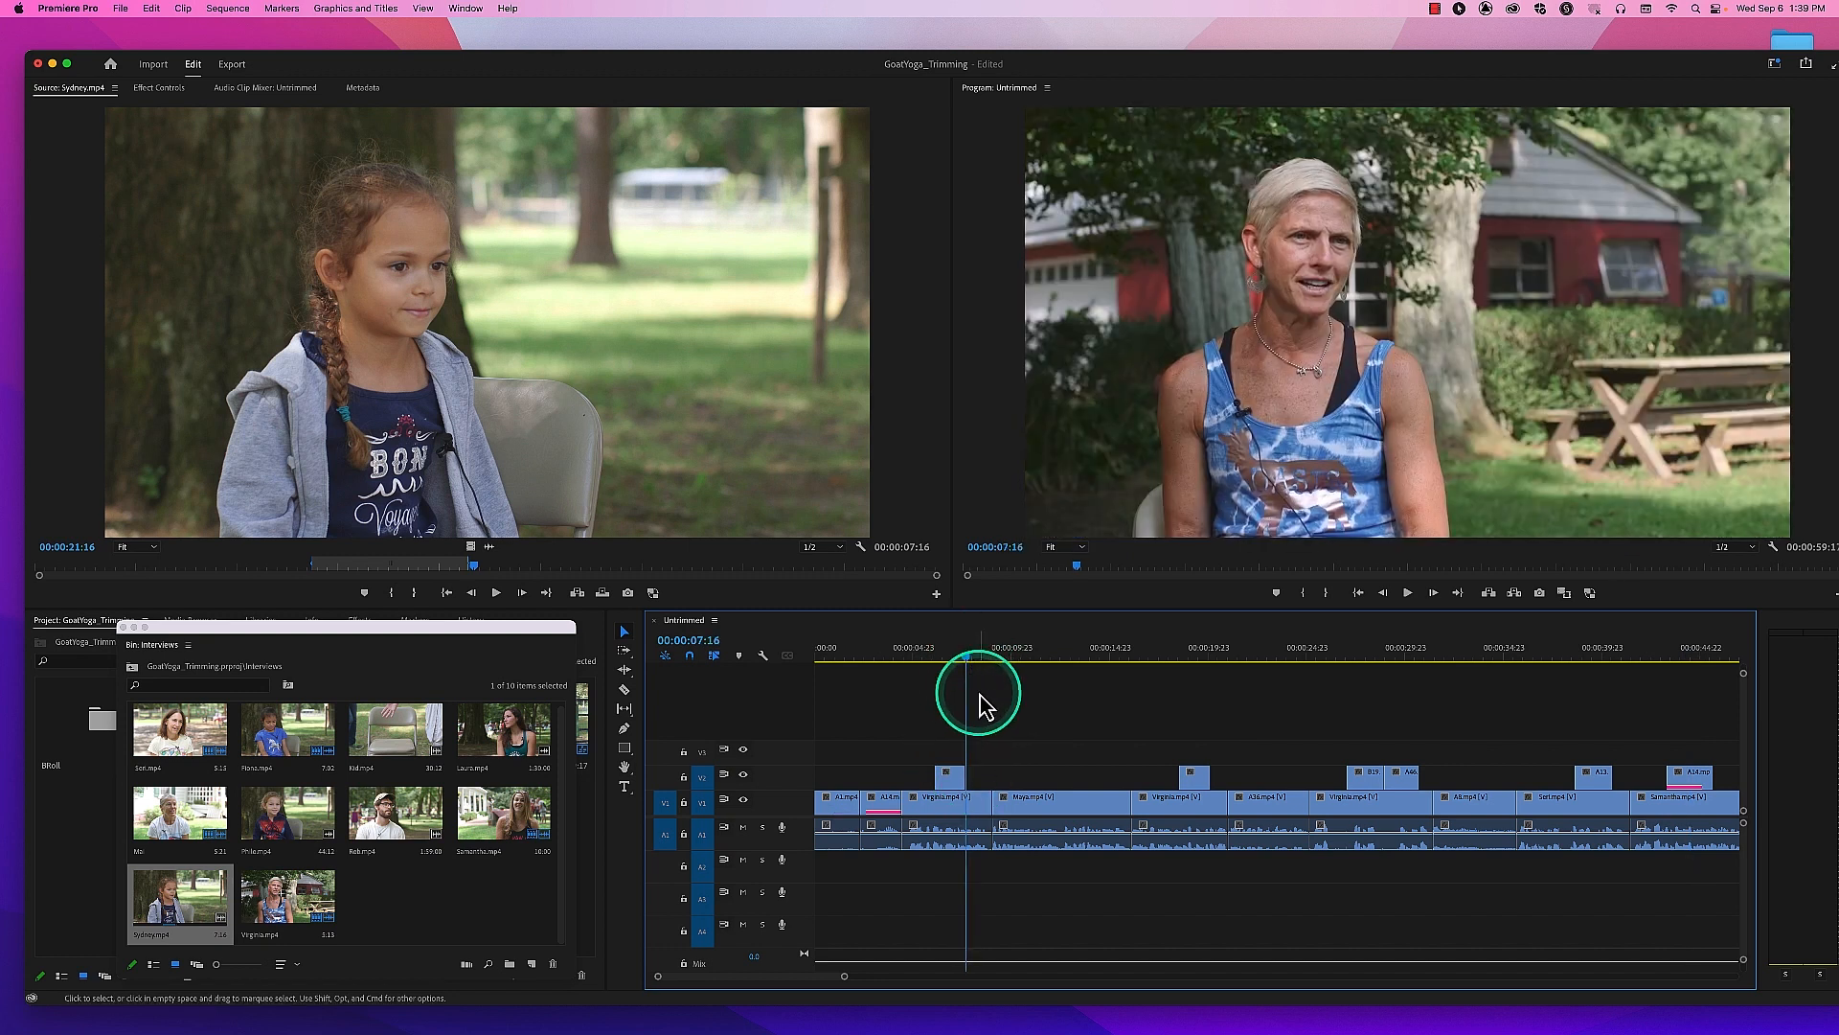
key("i")
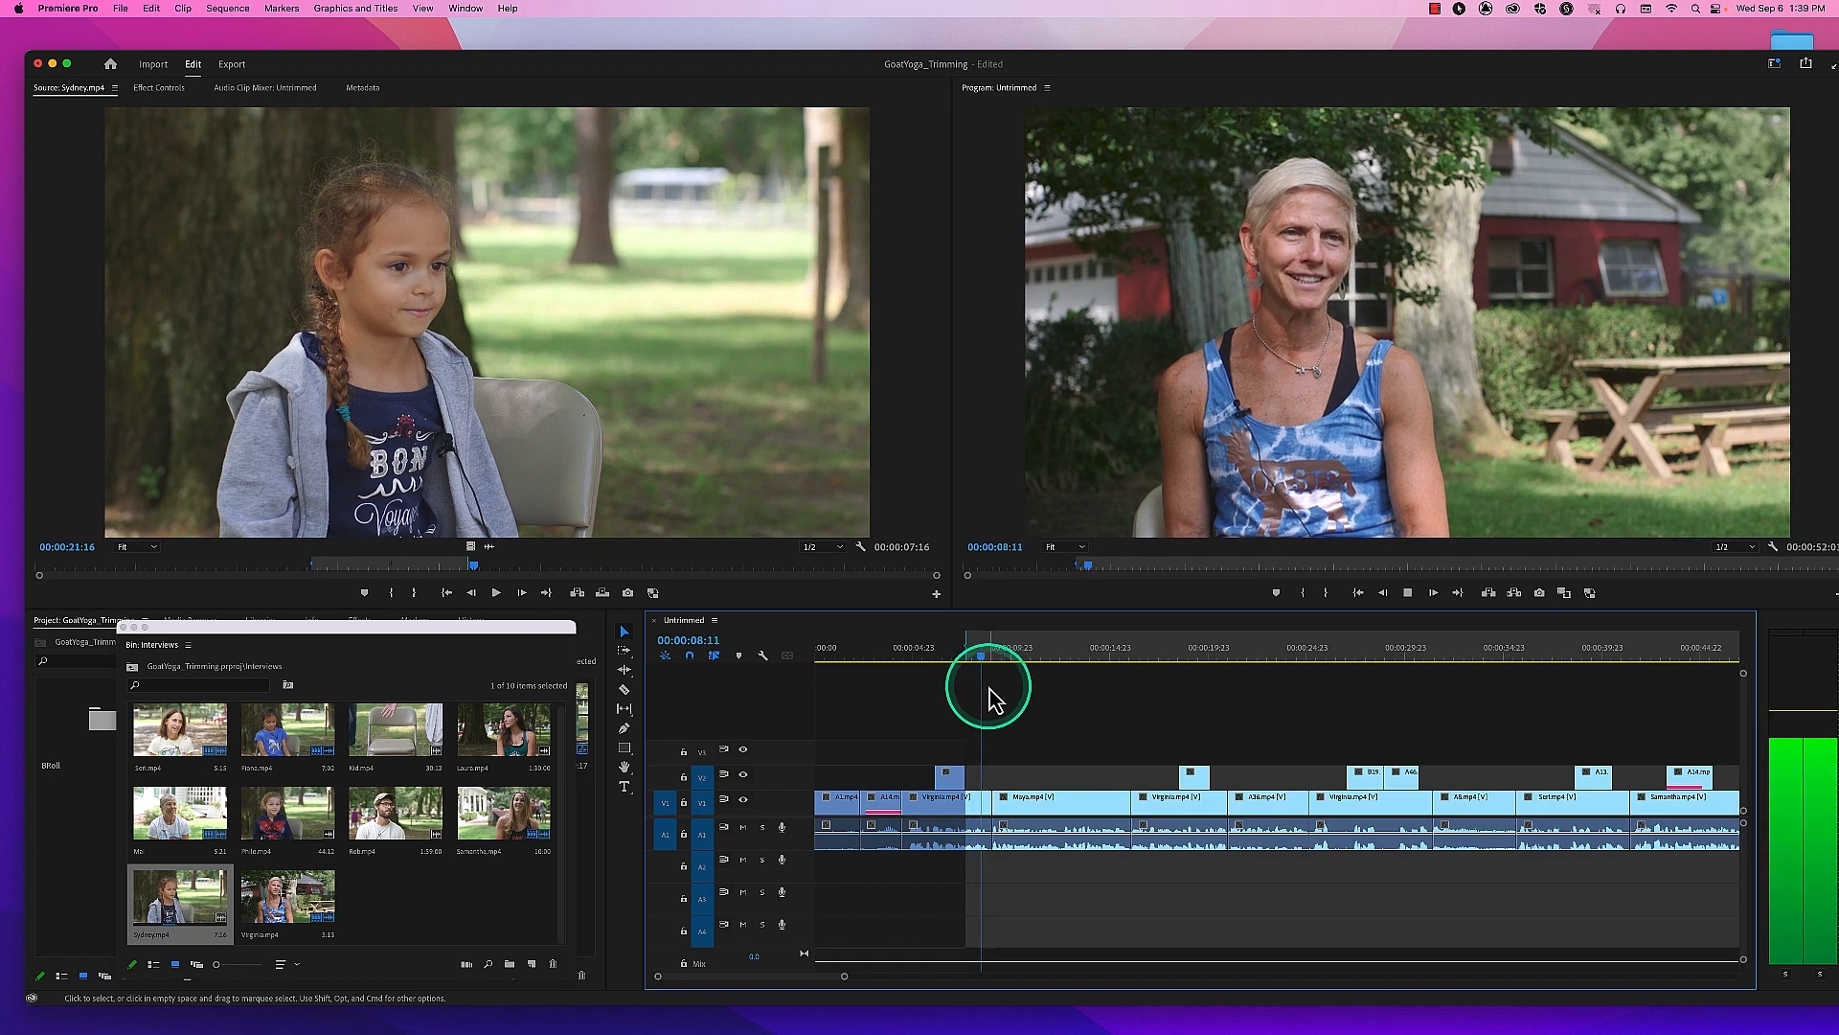
key("space")
key("o")
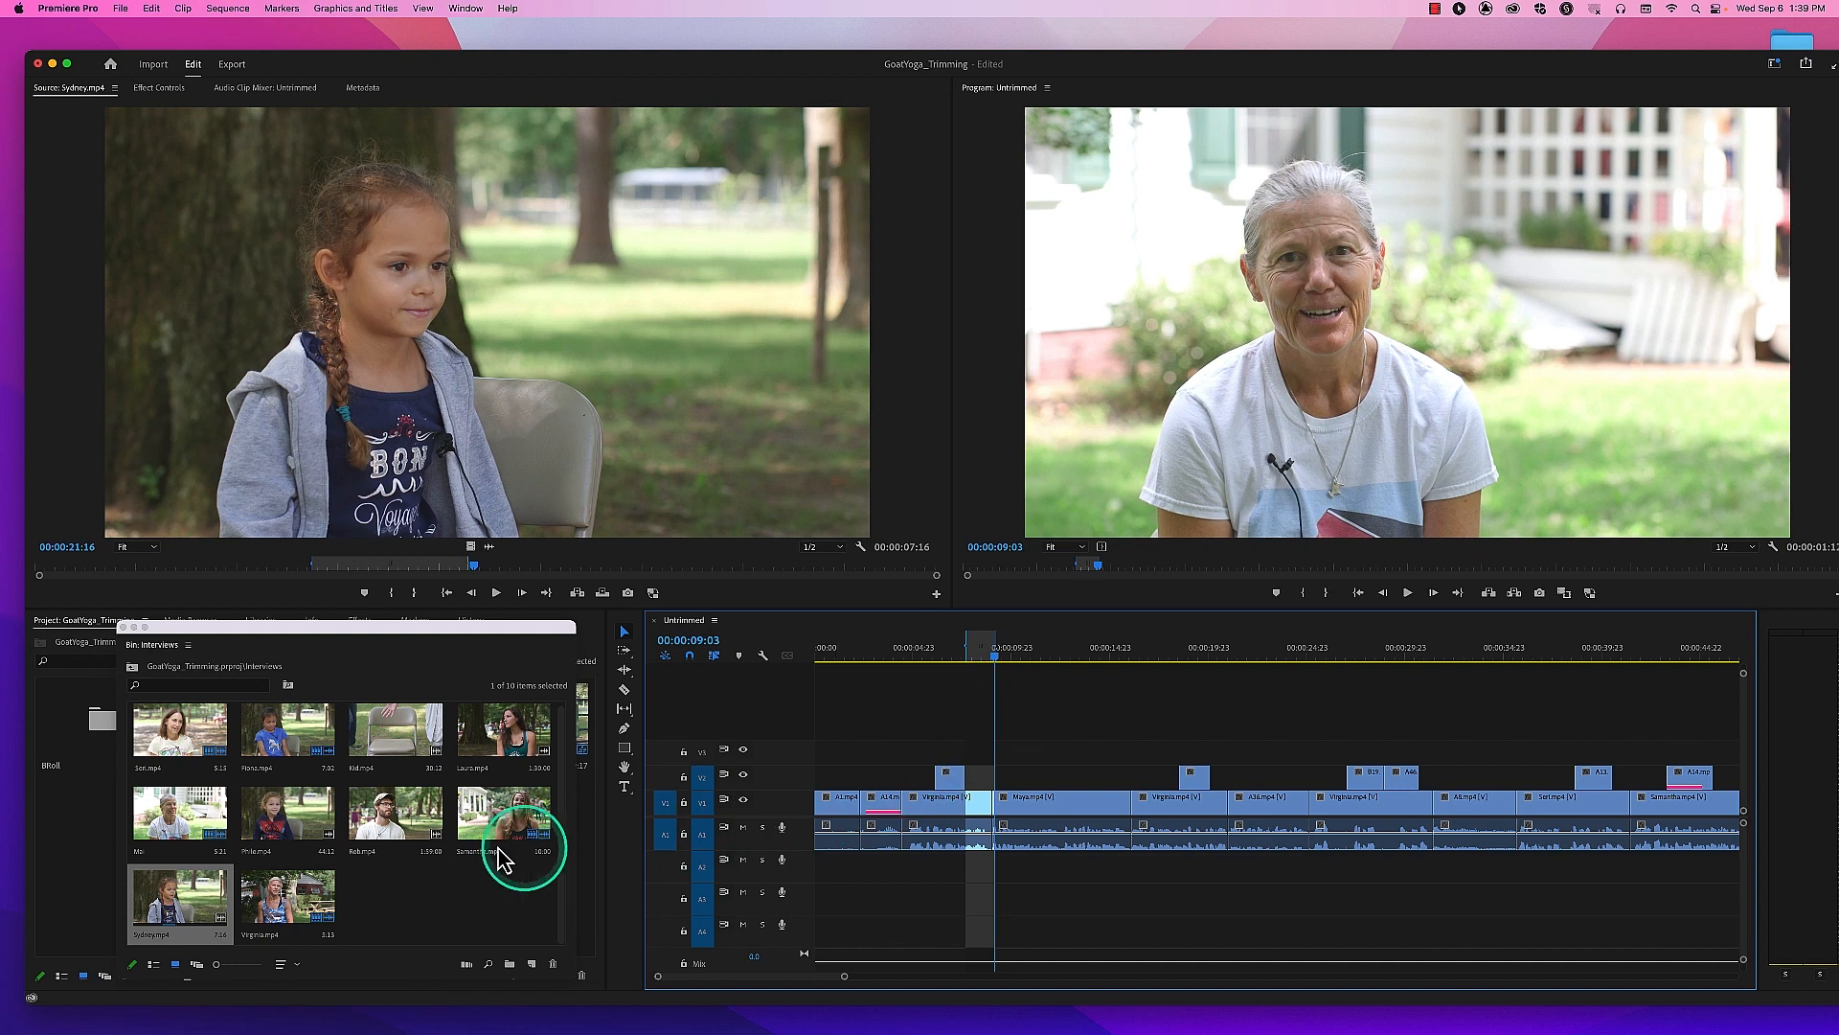
Step: Close the Interviews bin and open the BRoll bin in an enlarged window
left_click(126, 632)
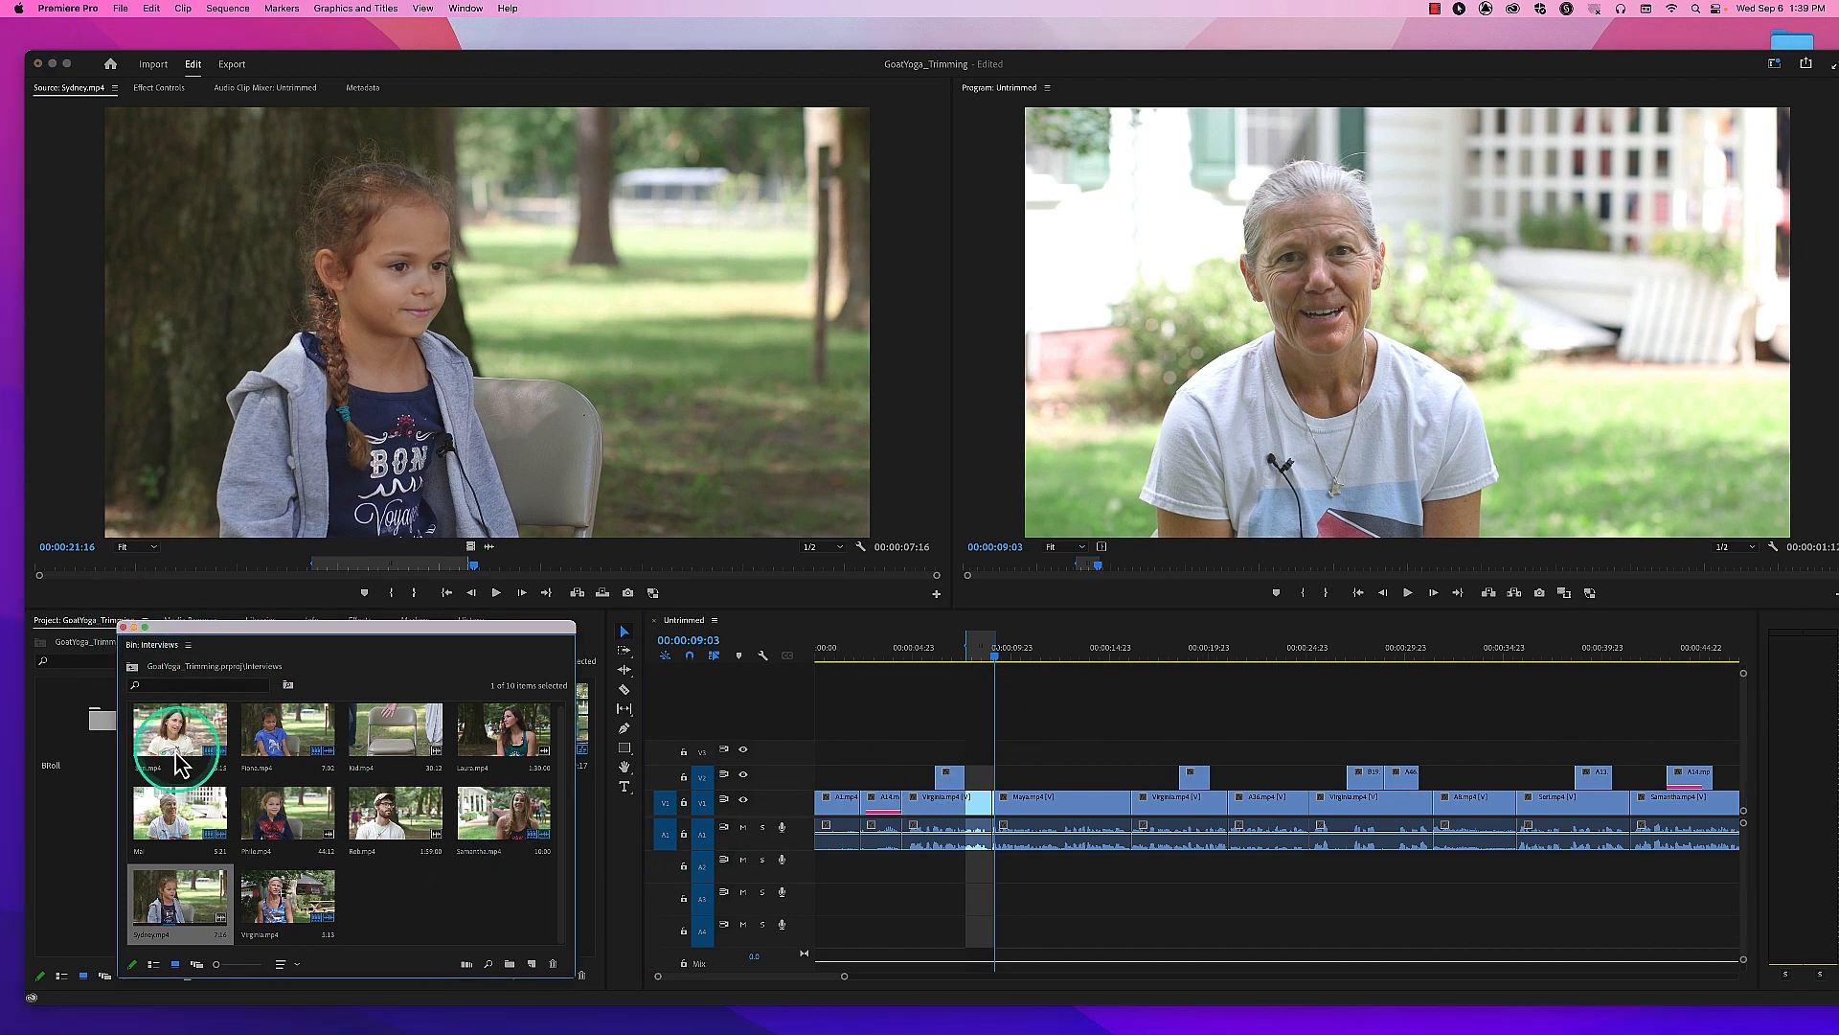
left_click(123, 628)
double_click(103, 718)
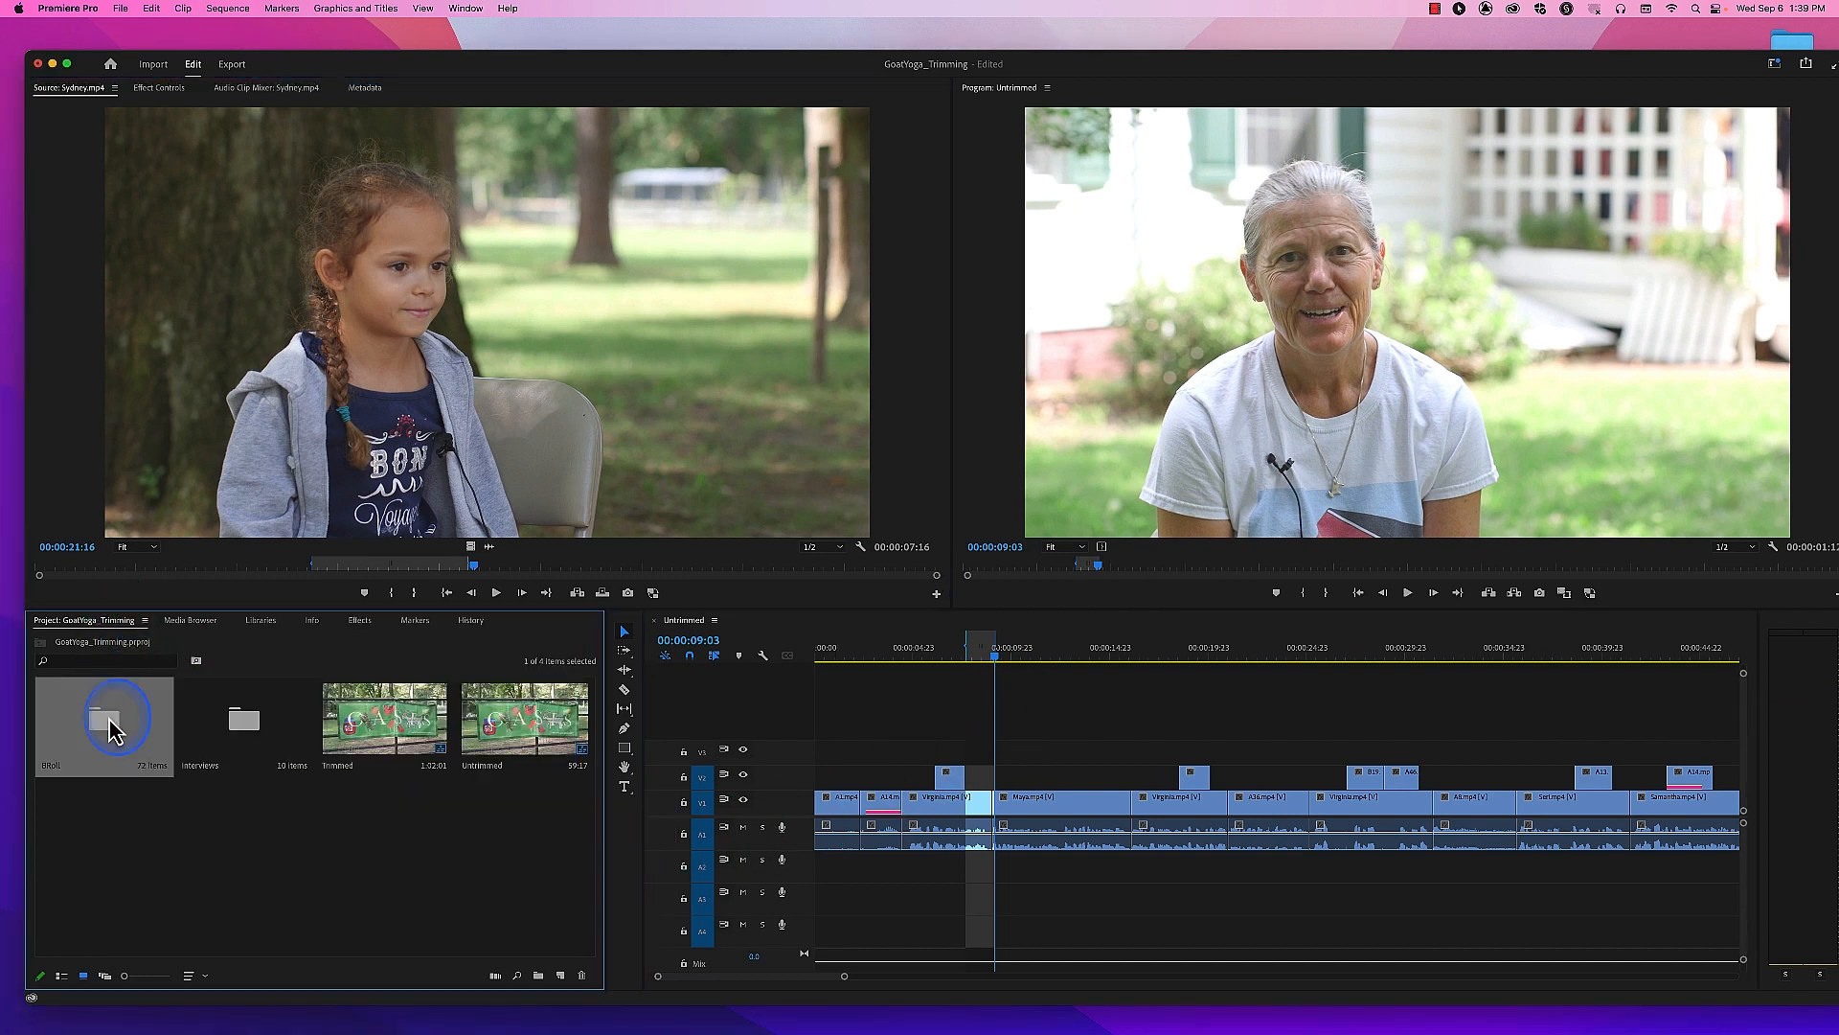
left_click_drag(531, 414, 740, 675)
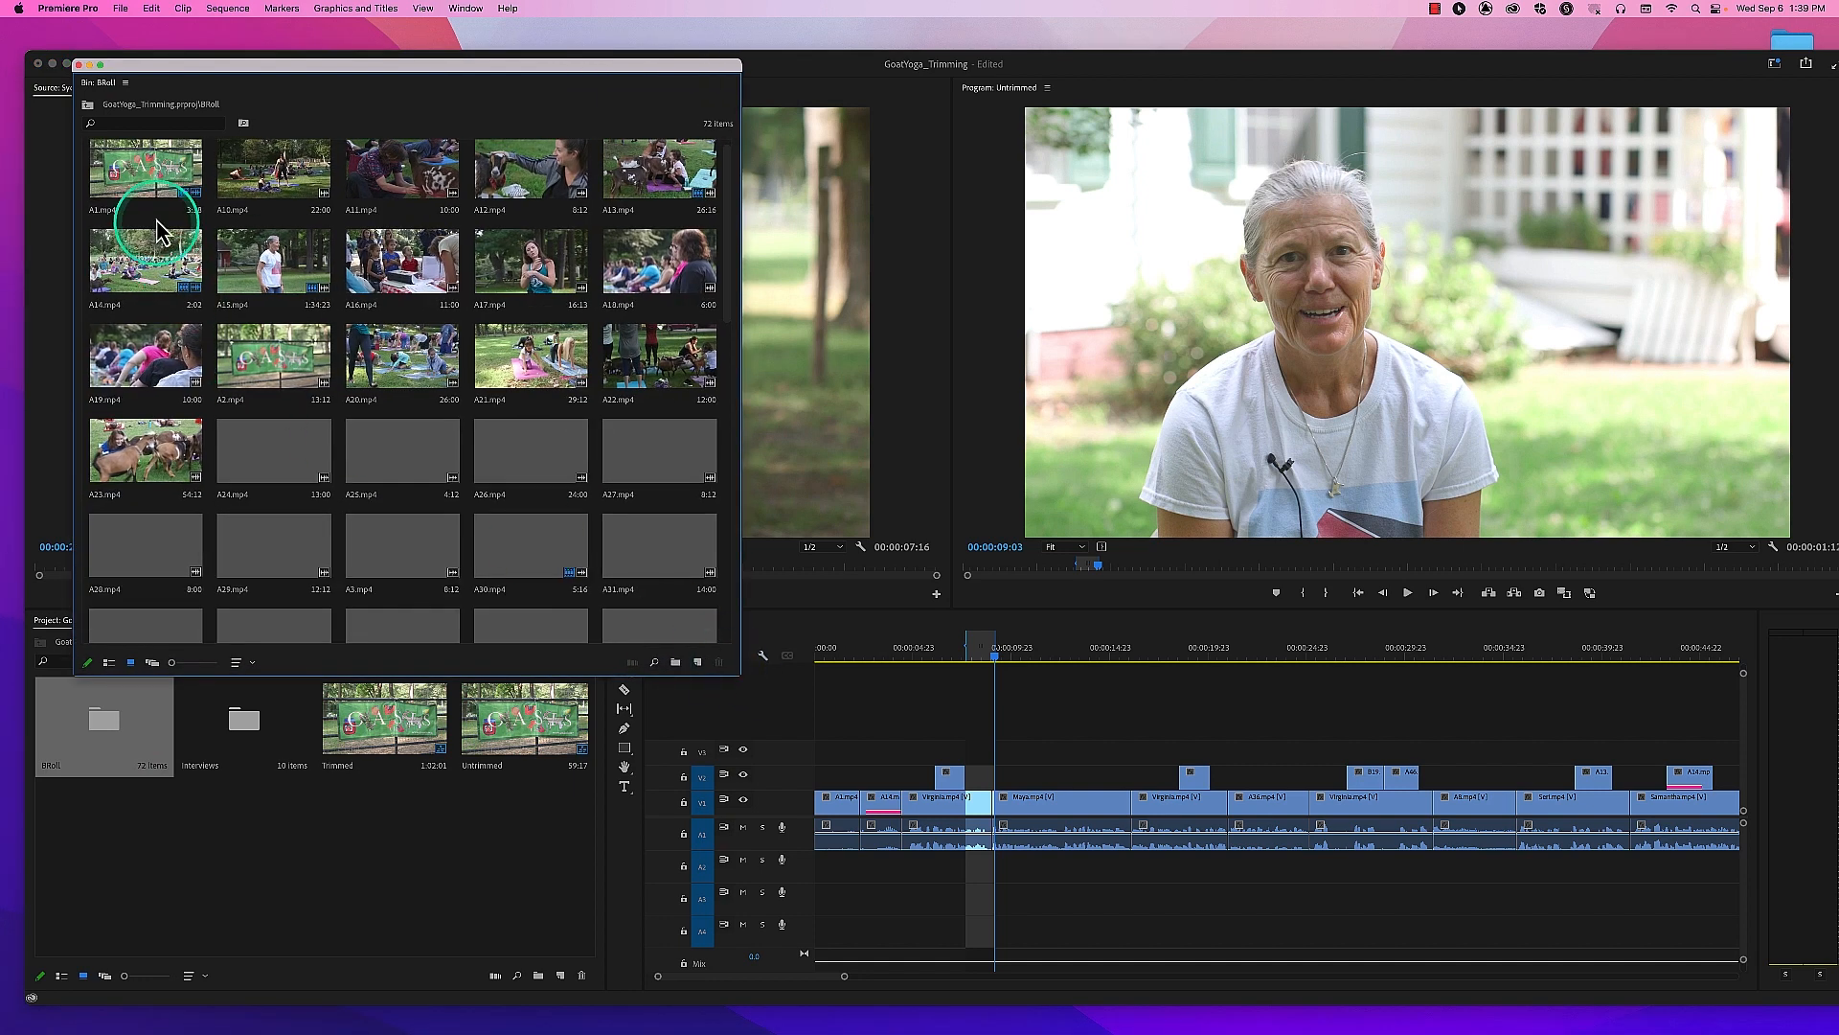
Step: Browse the BRoll clips and load B1.mp4 in the Source Monitor
left_click_drag(730, 304, 728, 364)
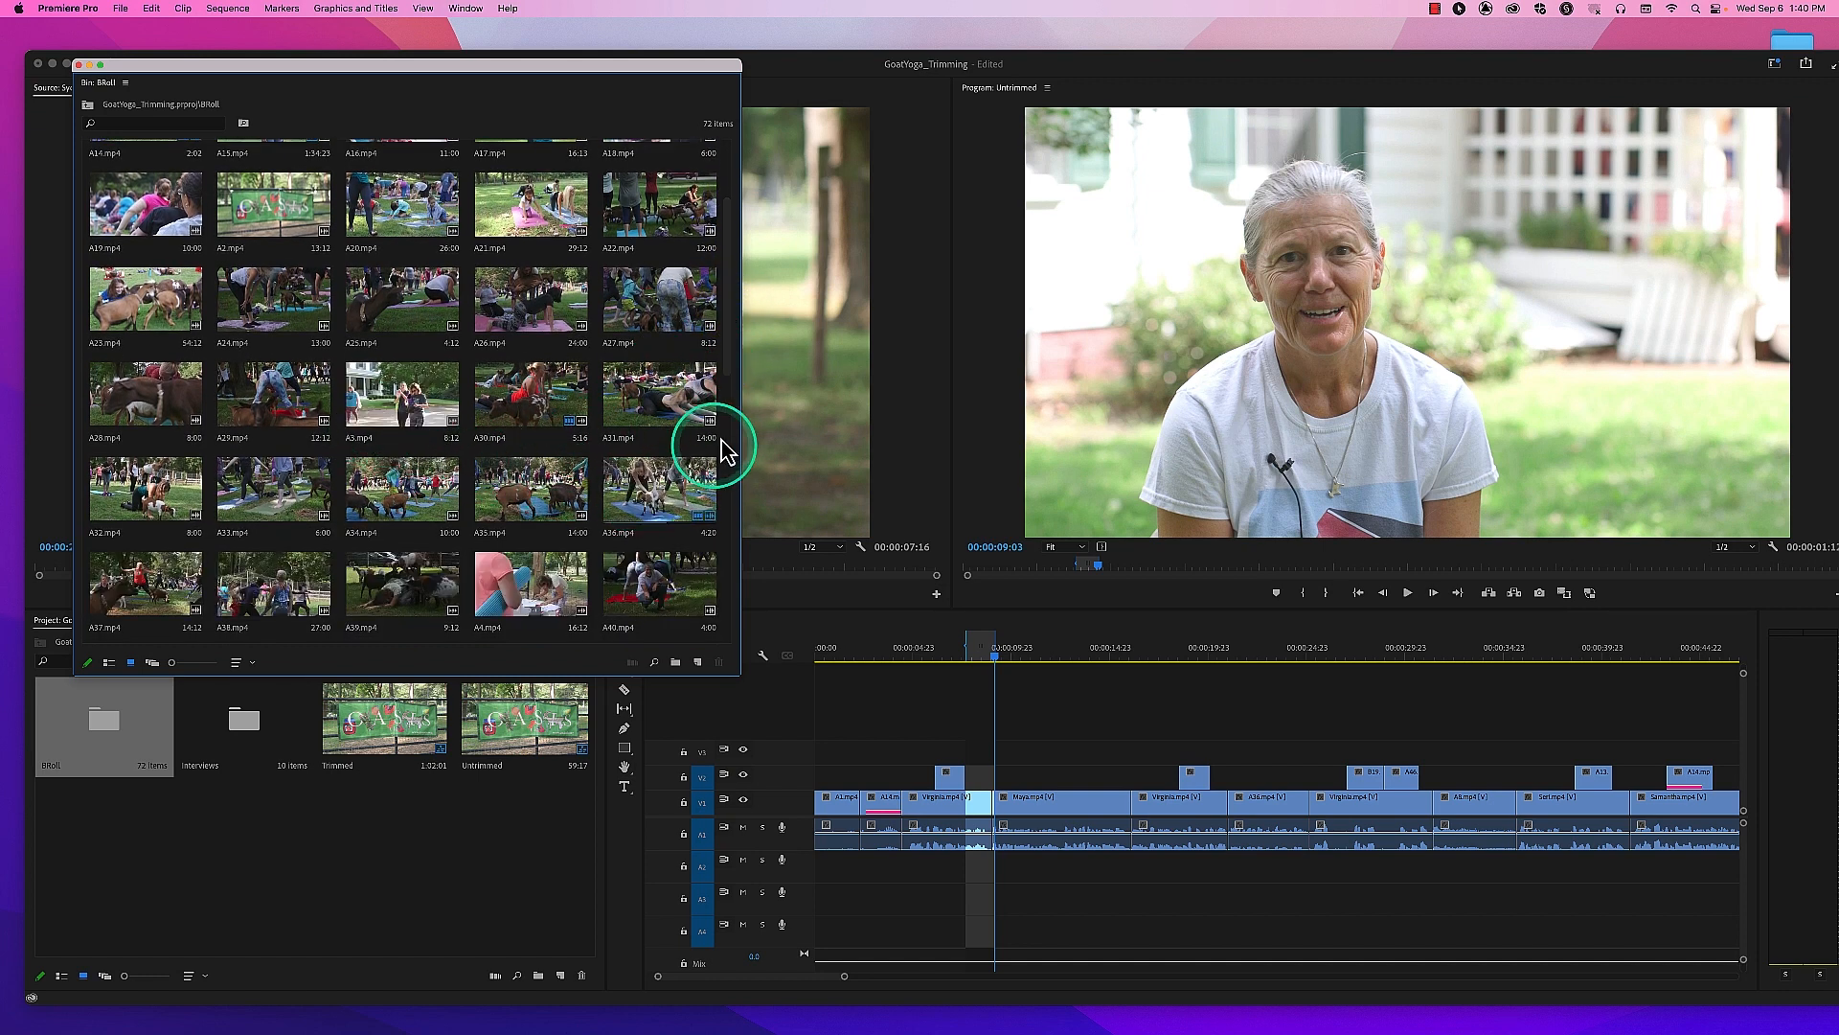
left_click_drag(729, 364, 735, 566)
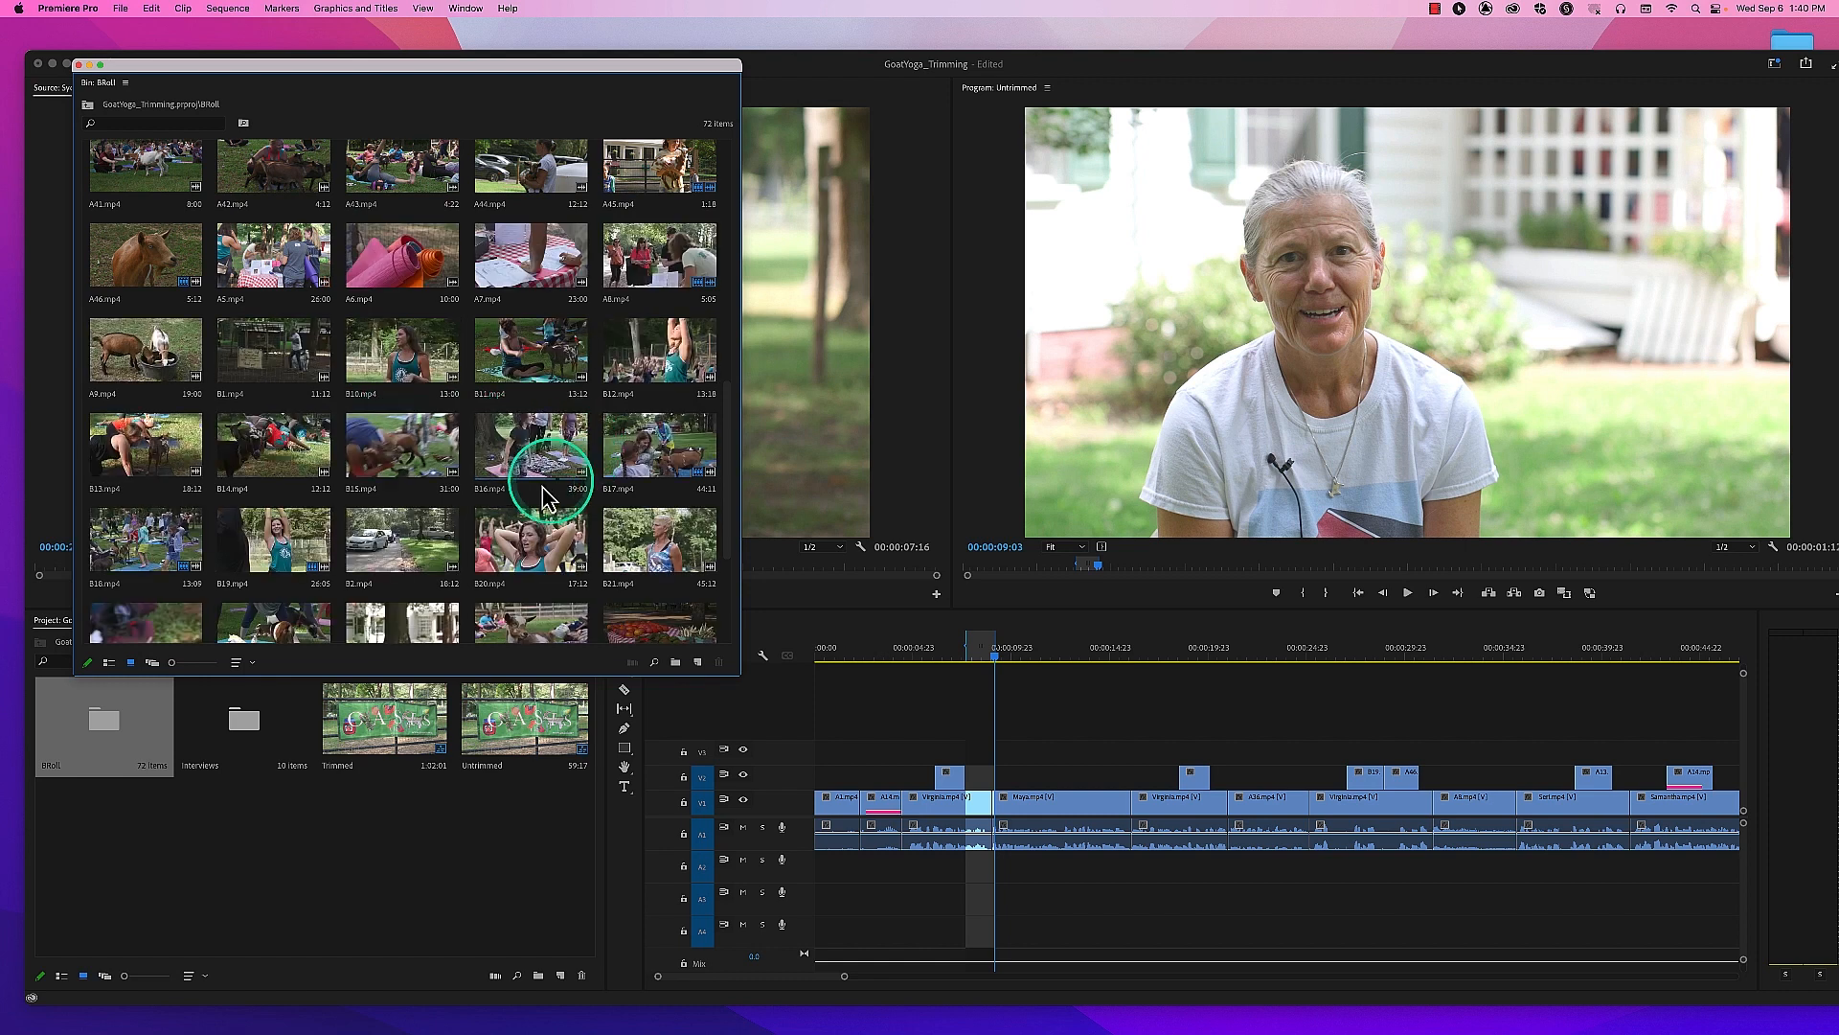
double_click(293, 362)
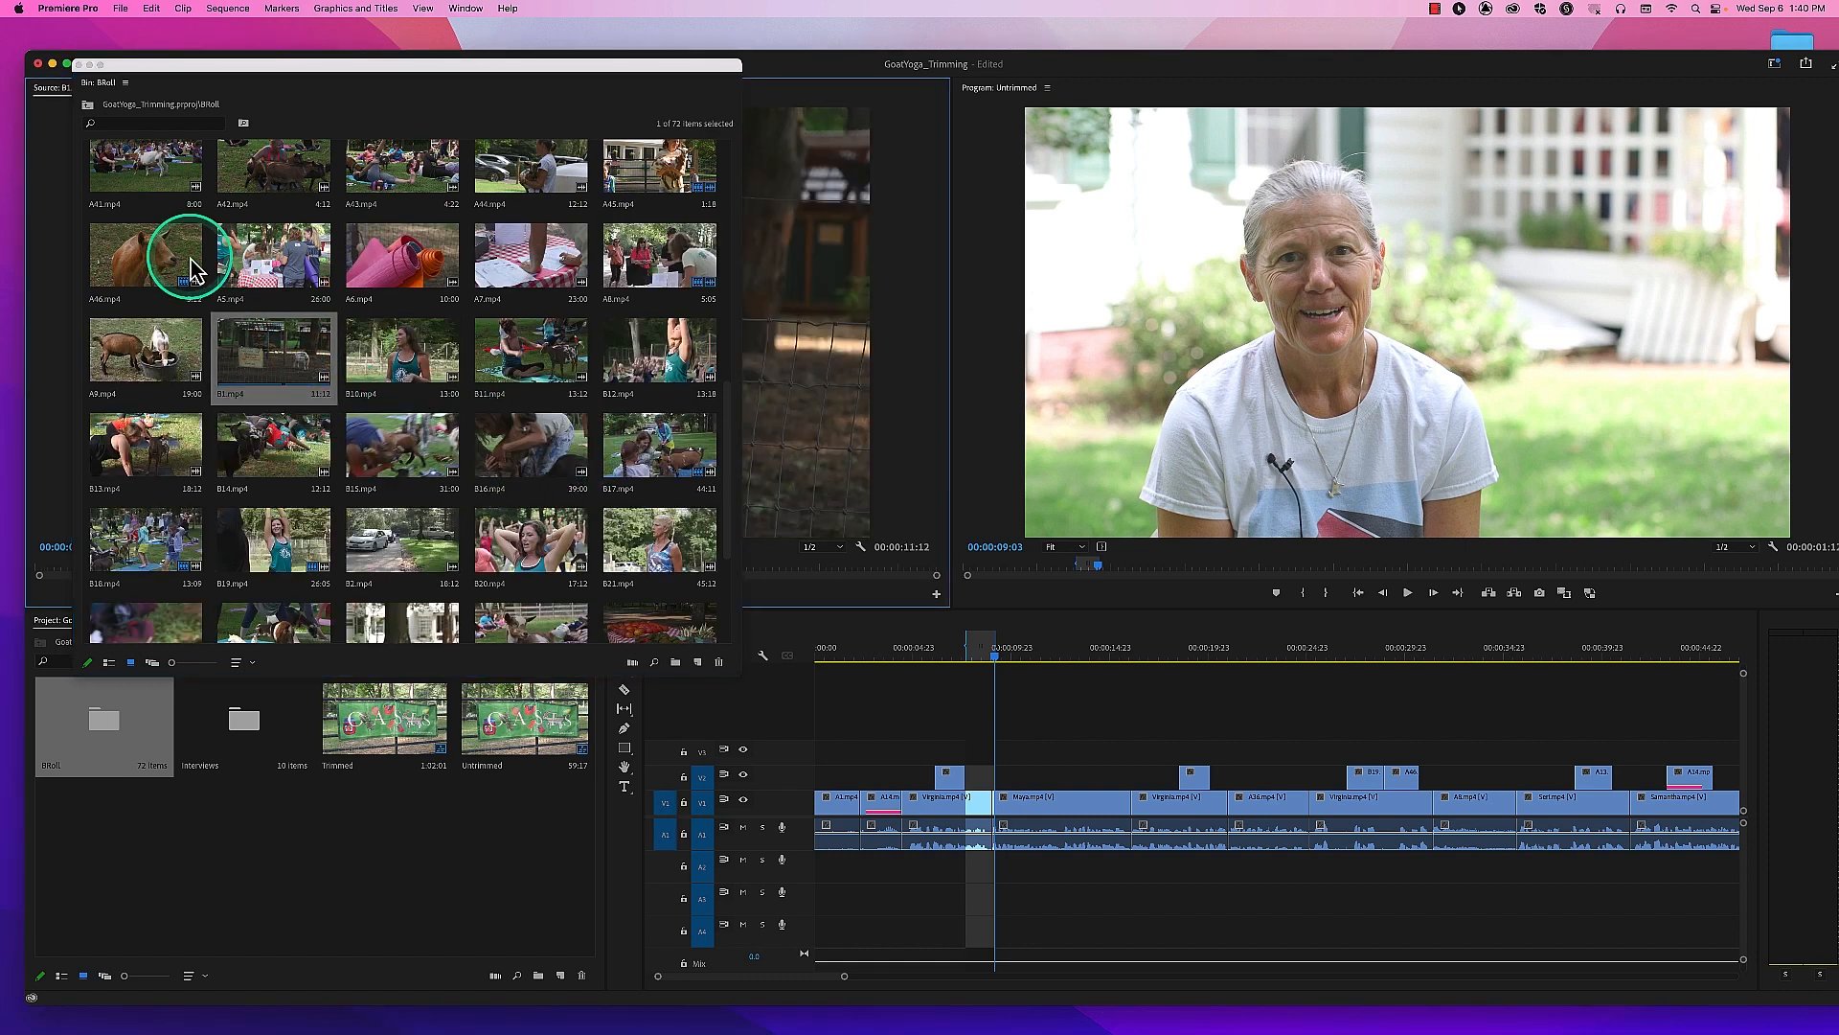
Step: Close the BRoll bin window and skim through B1.mp4 in the Source Monitor
left_click(78, 64)
left_click_drag(352, 566, 625, 556)
left_click_drag(771, 555, 103, 536)
Step: Reopen the BRoll bin in an enlarged window, load B4.mp4 in the Source Monitor, and close the bin
left_click(113, 738)
double_click(113, 737)
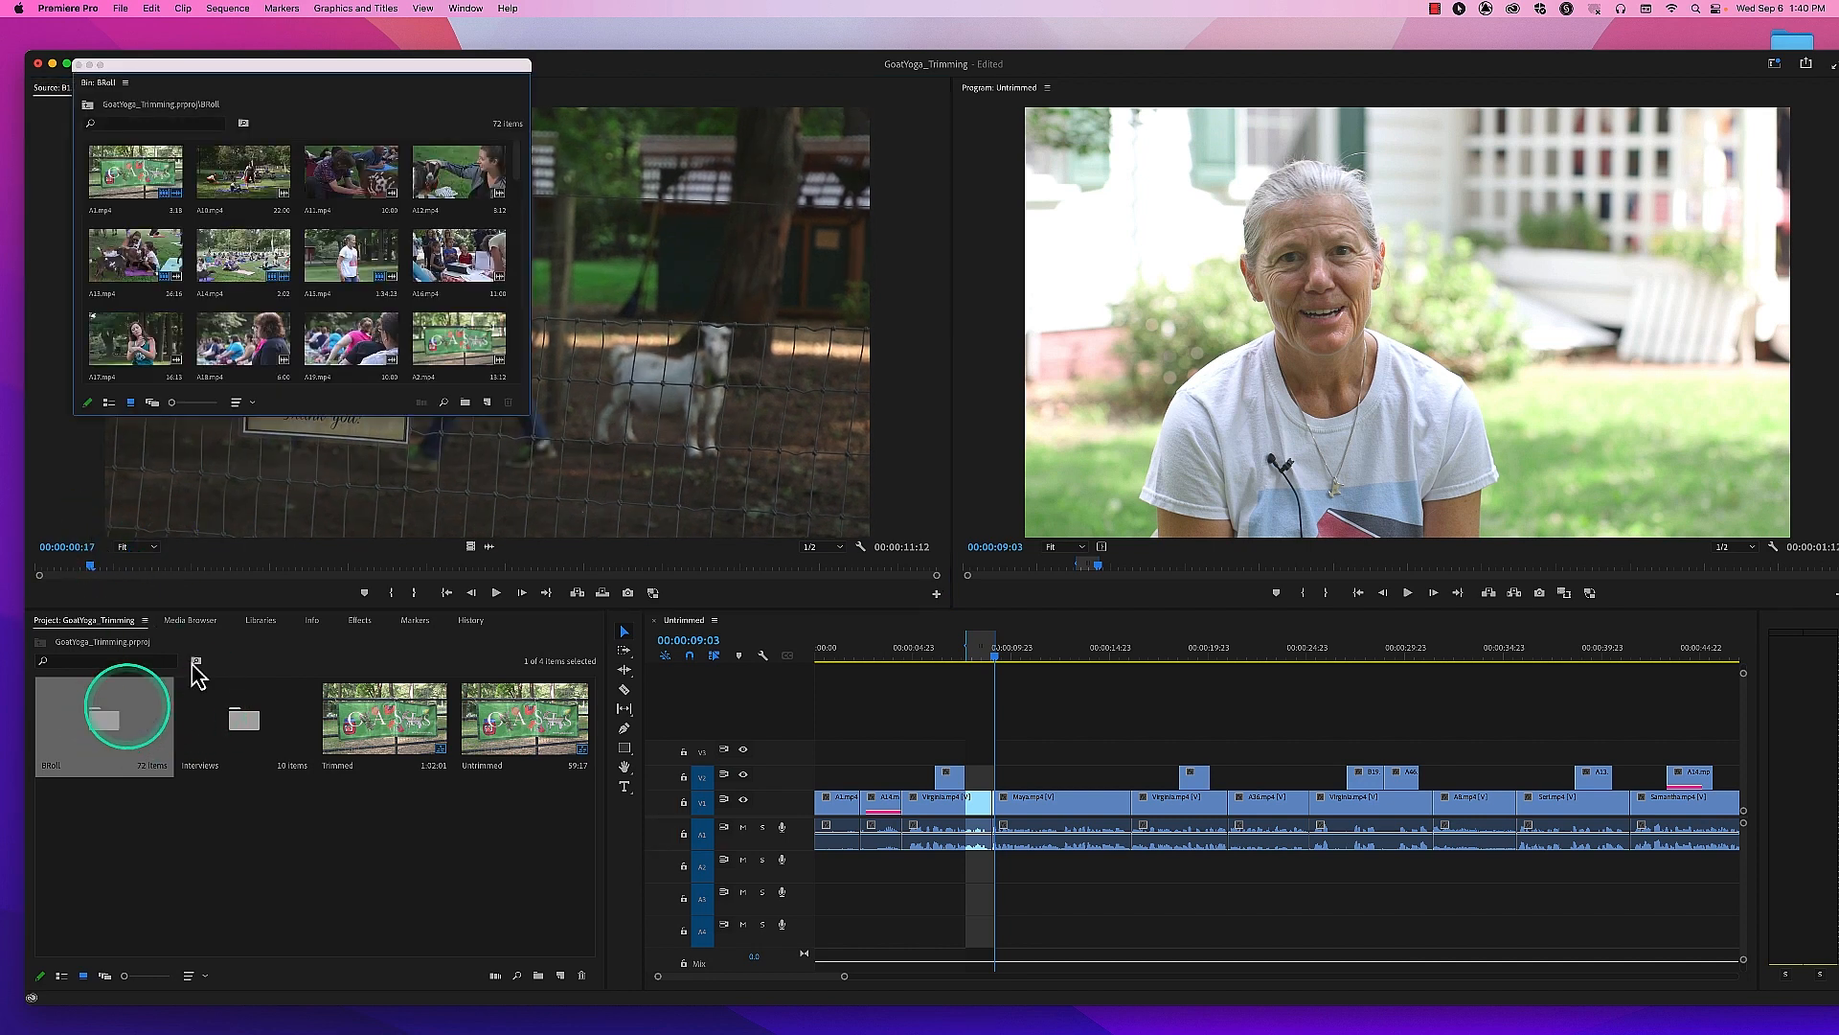
left_click_drag(526, 411, 726, 604)
scroll(728, 603, "down", 10)
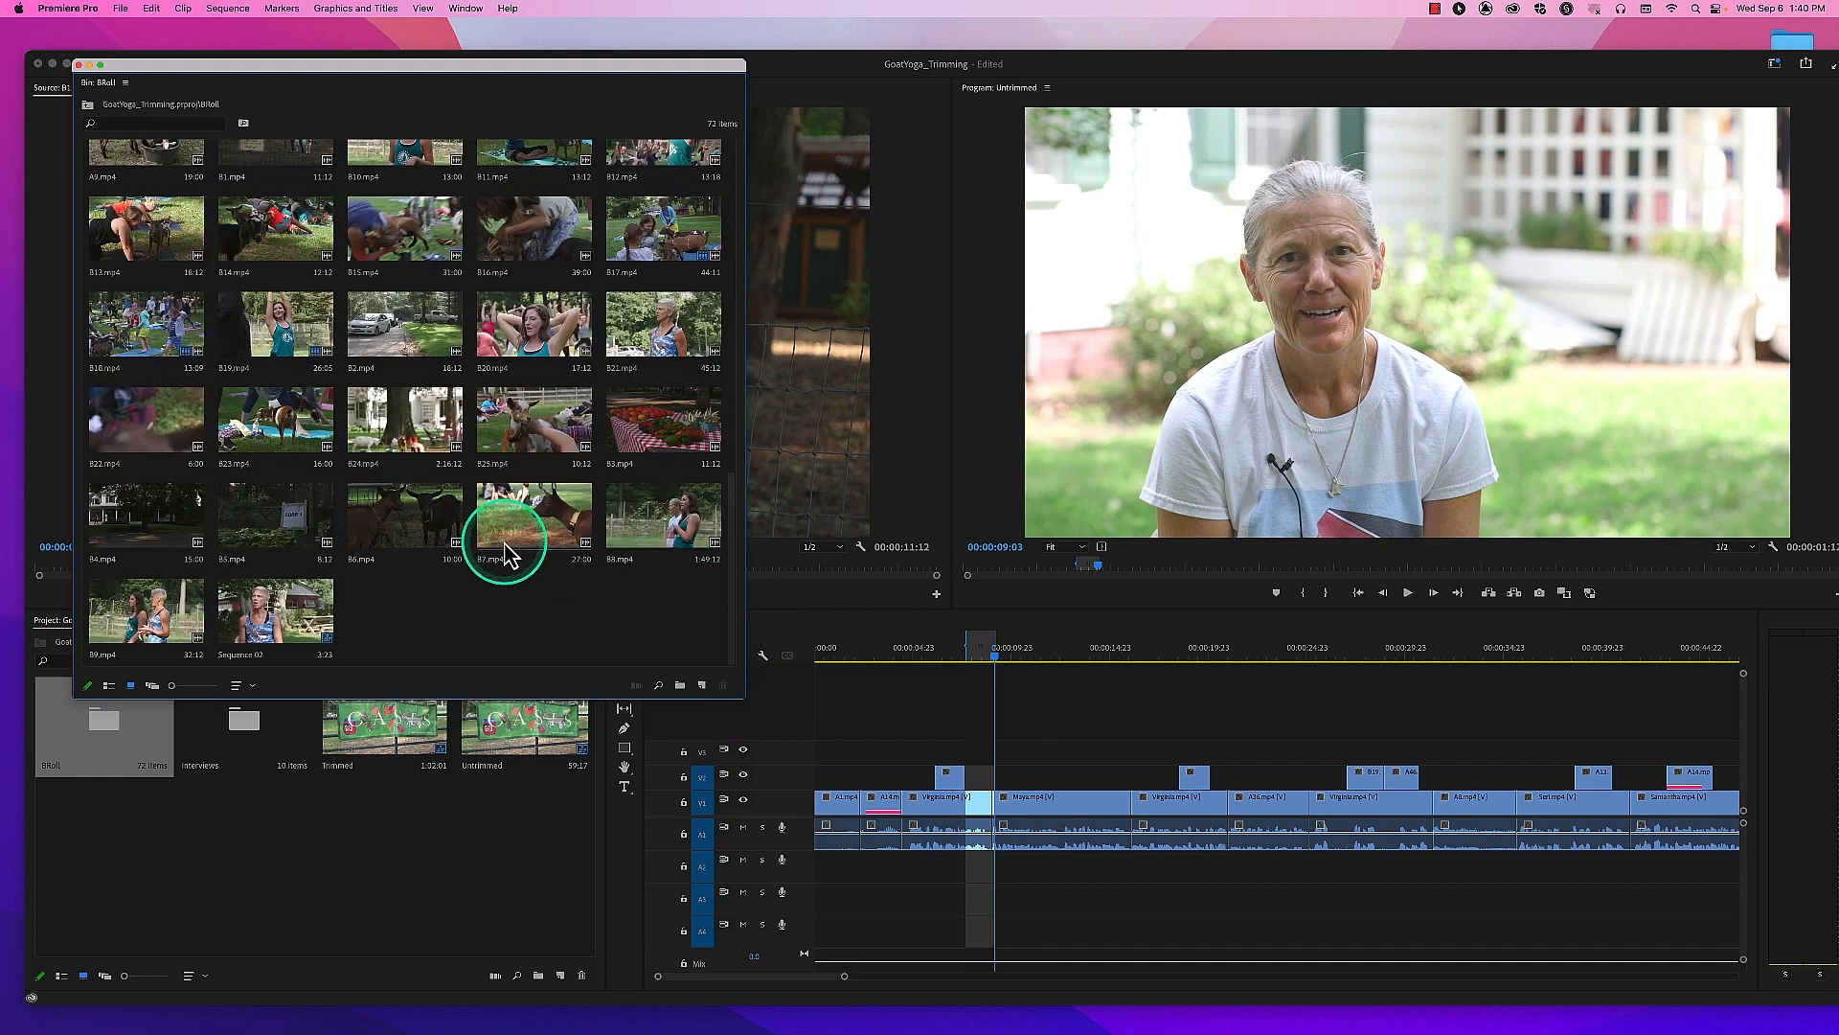
double_click(144, 513)
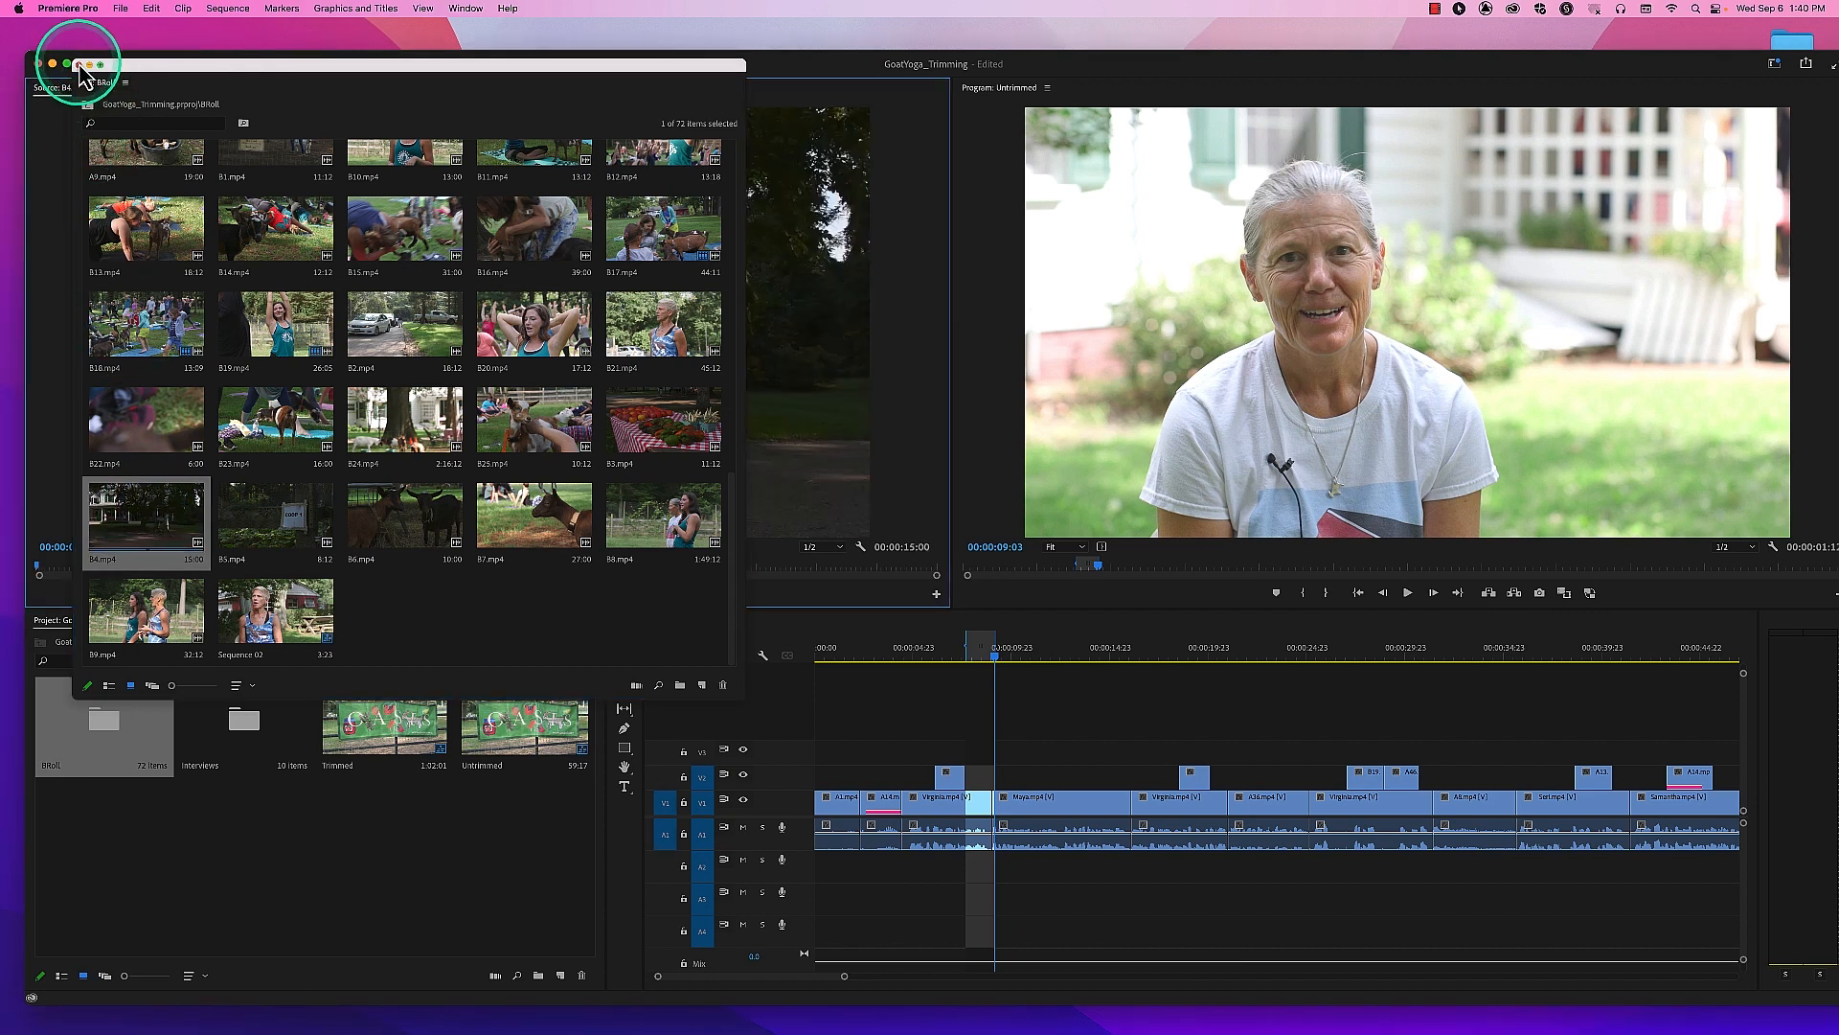
left_click(80, 64)
Step: Mark an In point at 00:00:04:15 in the B4.mp4 source clip
left_click(255, 567)
left_click_drag(258, 565, 313, 568)
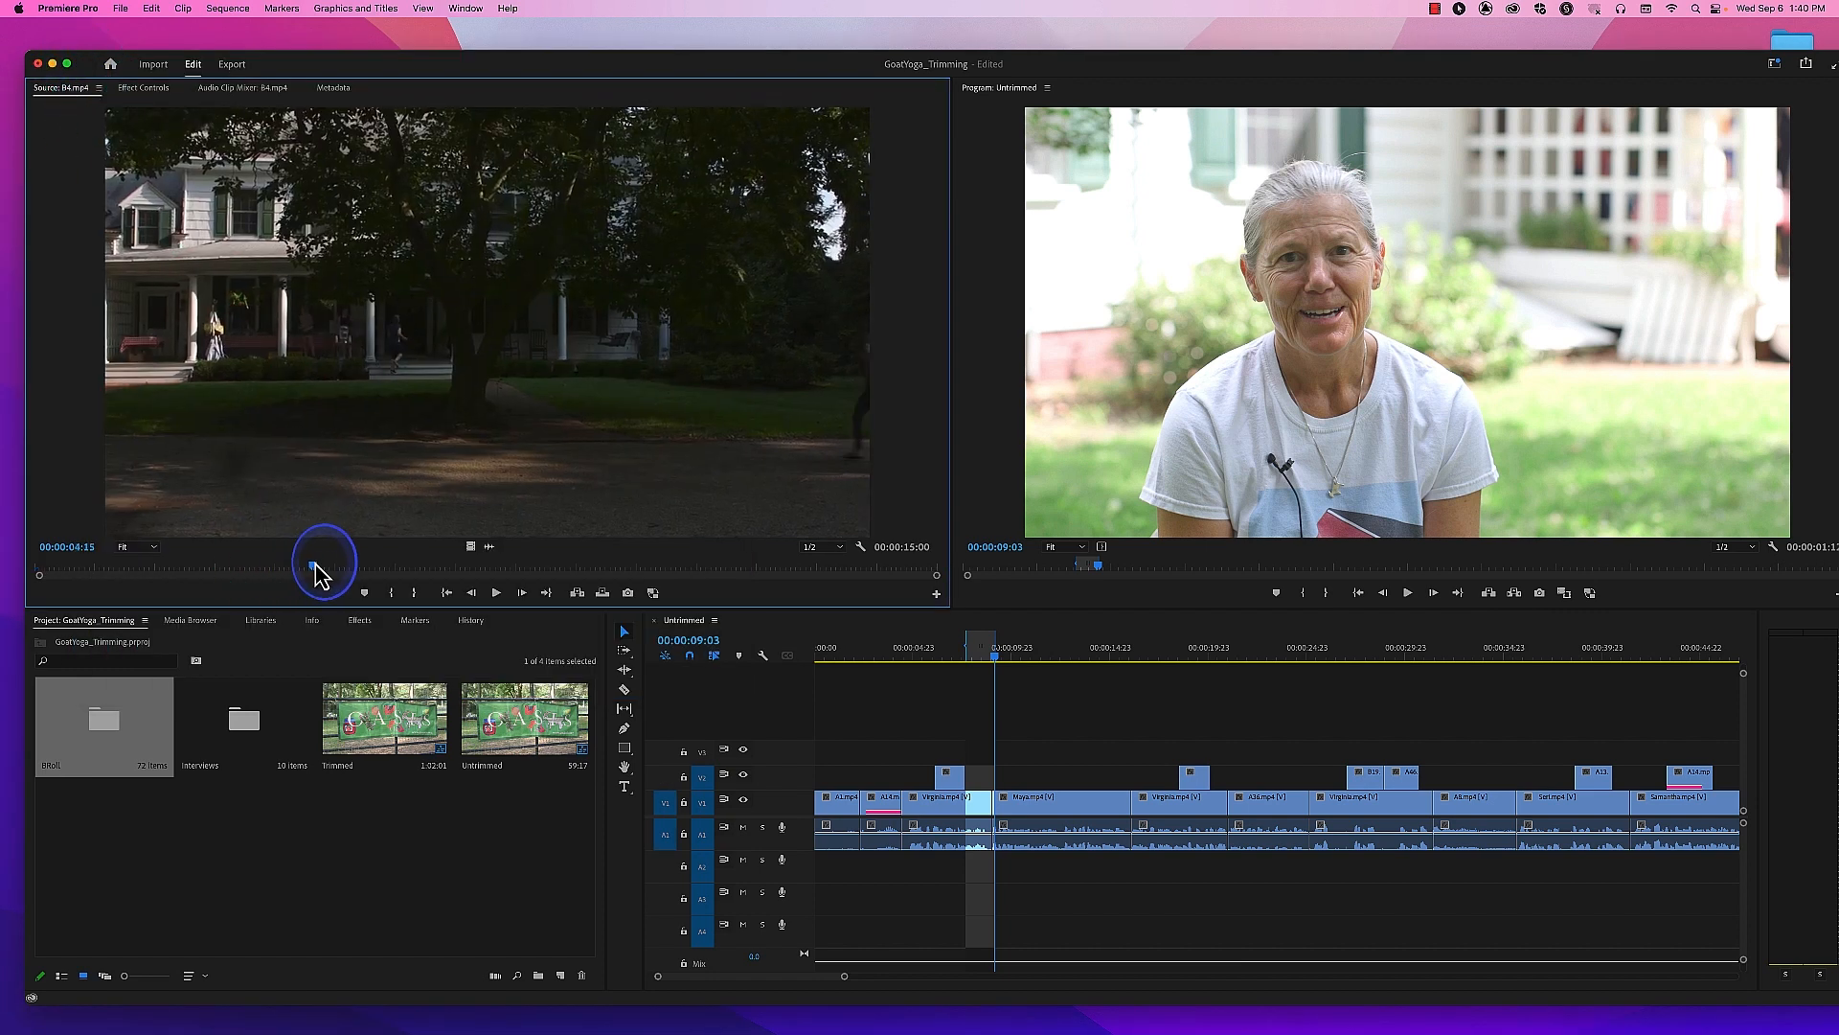
key("i")
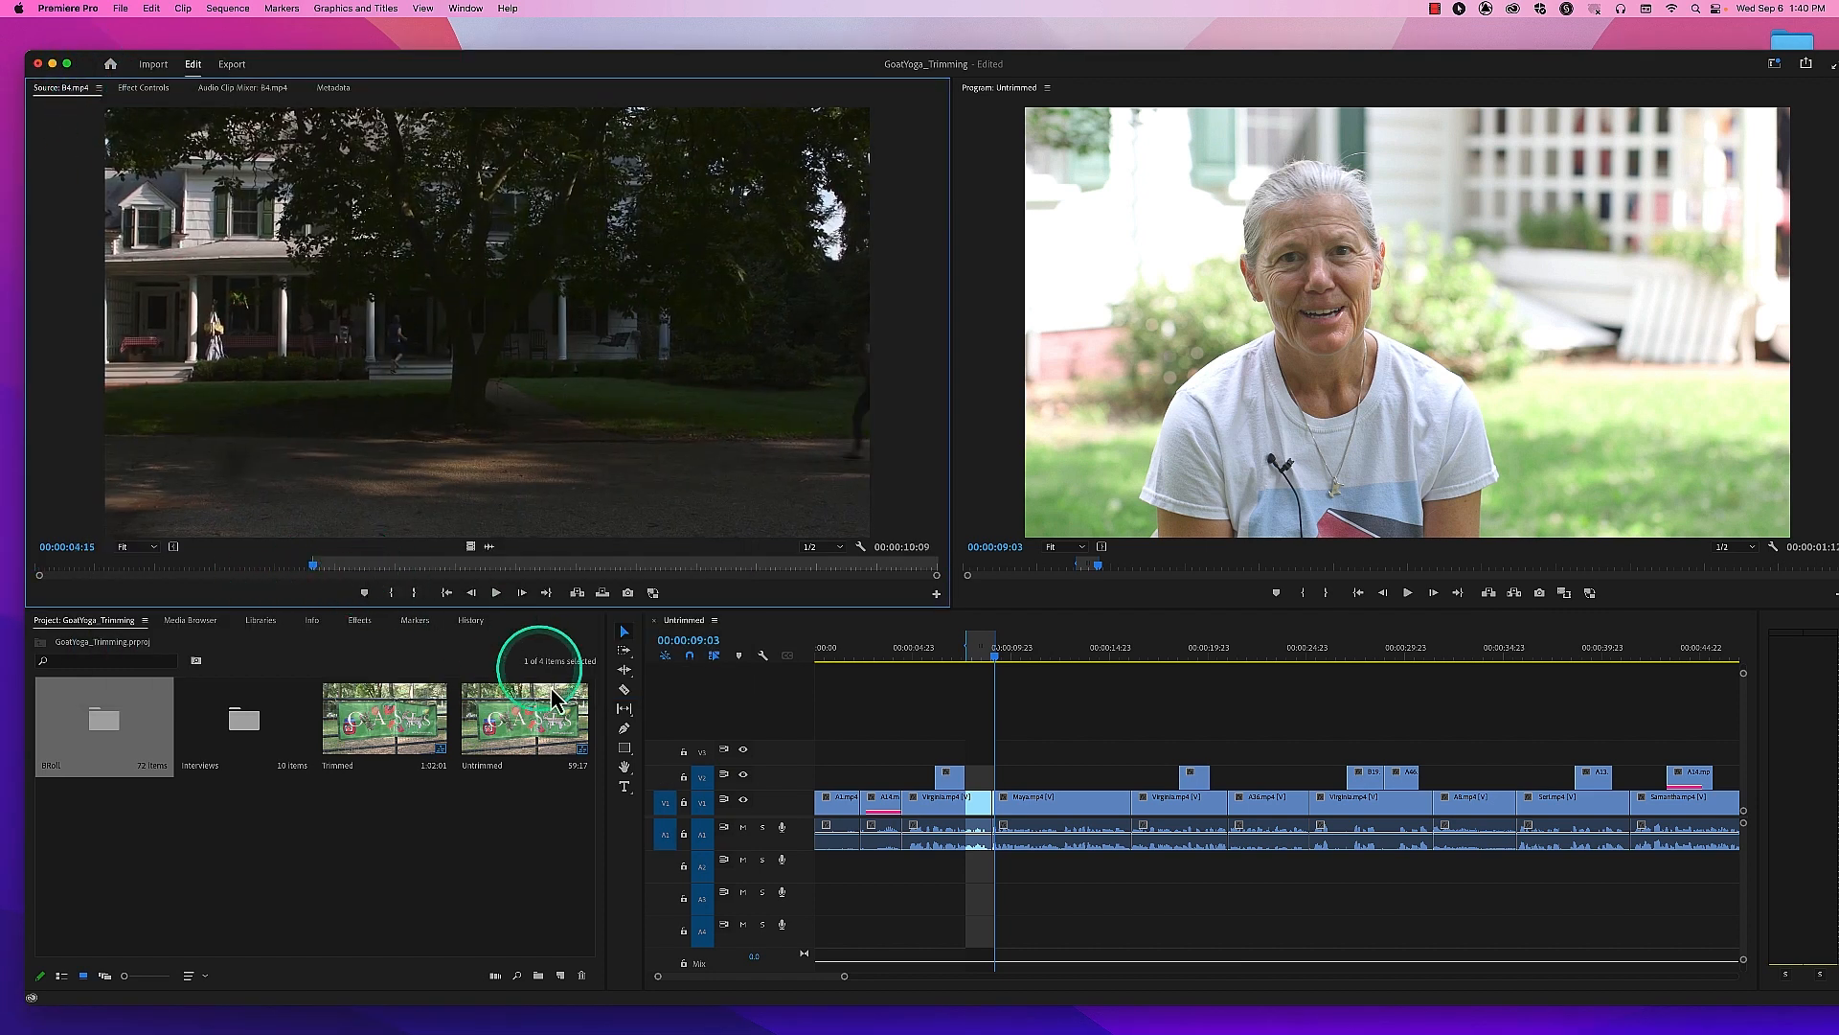
Step: Overwrite only the video of B4.mp4 onto track V2 within the sequence's marked range, with source audio patching off
left_click(658, 777)
left_click(663, 842)
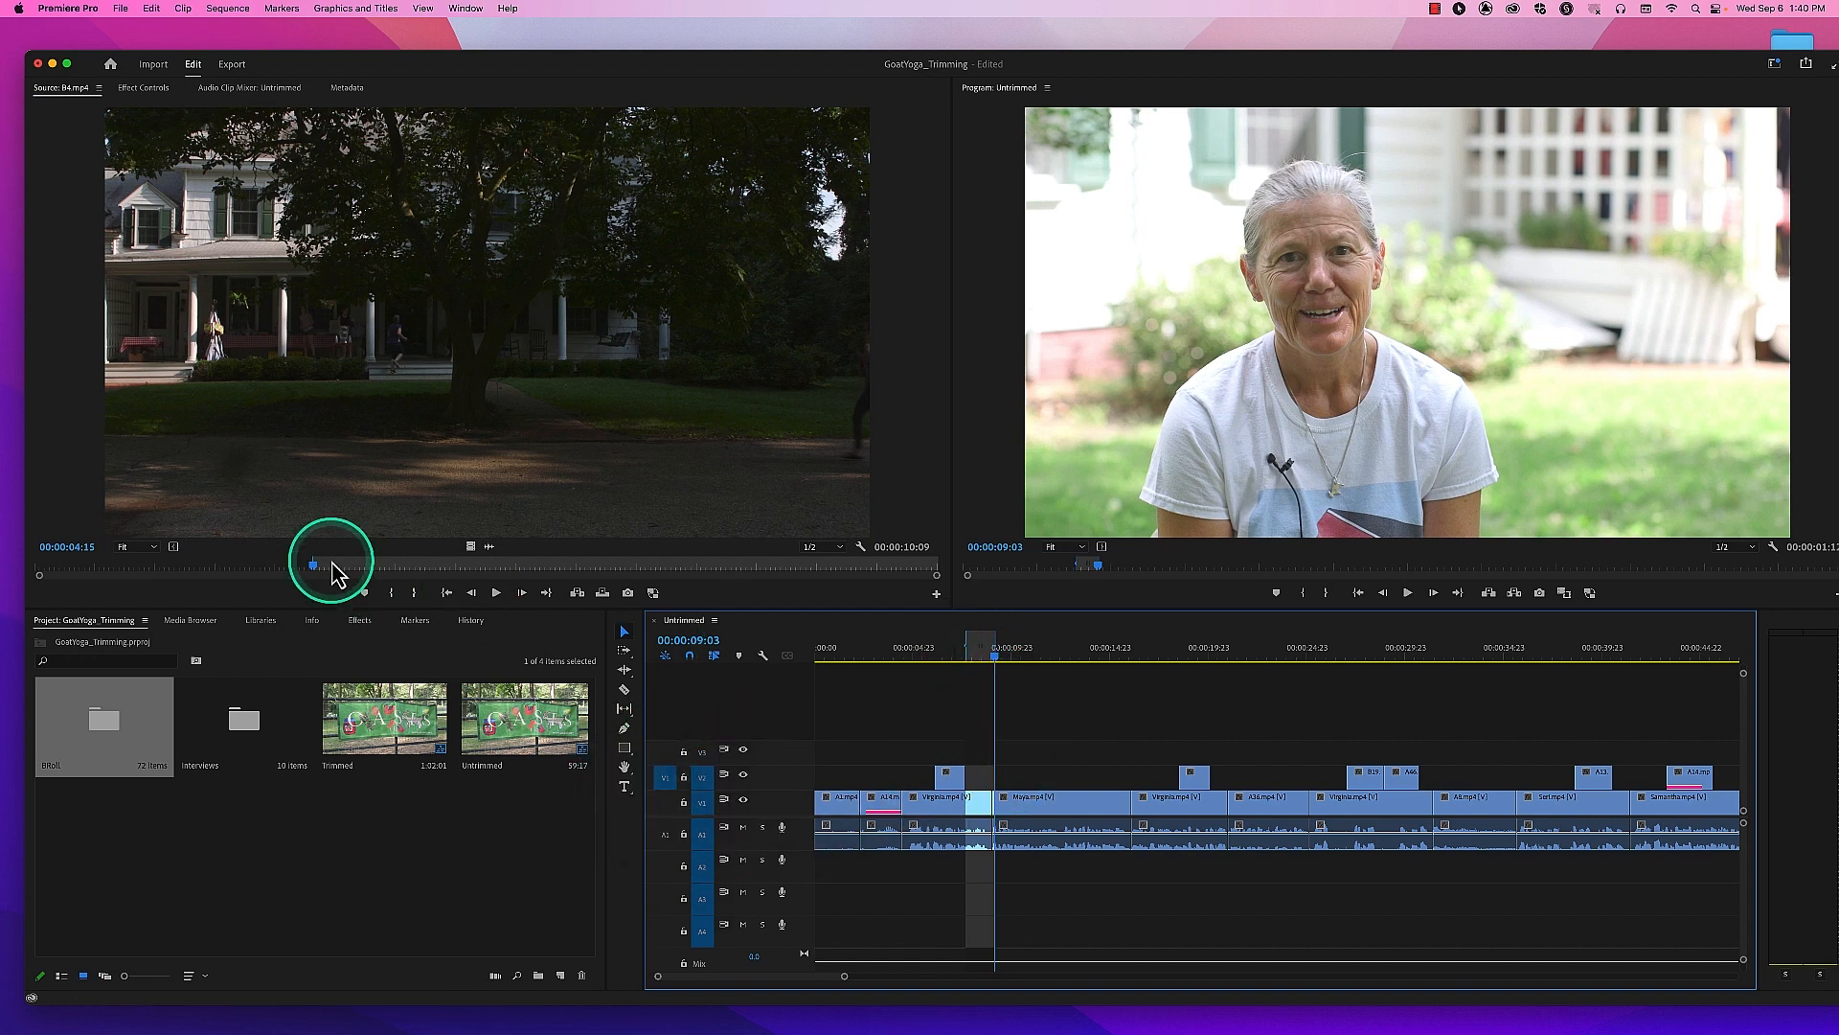
left_click(602, 594)
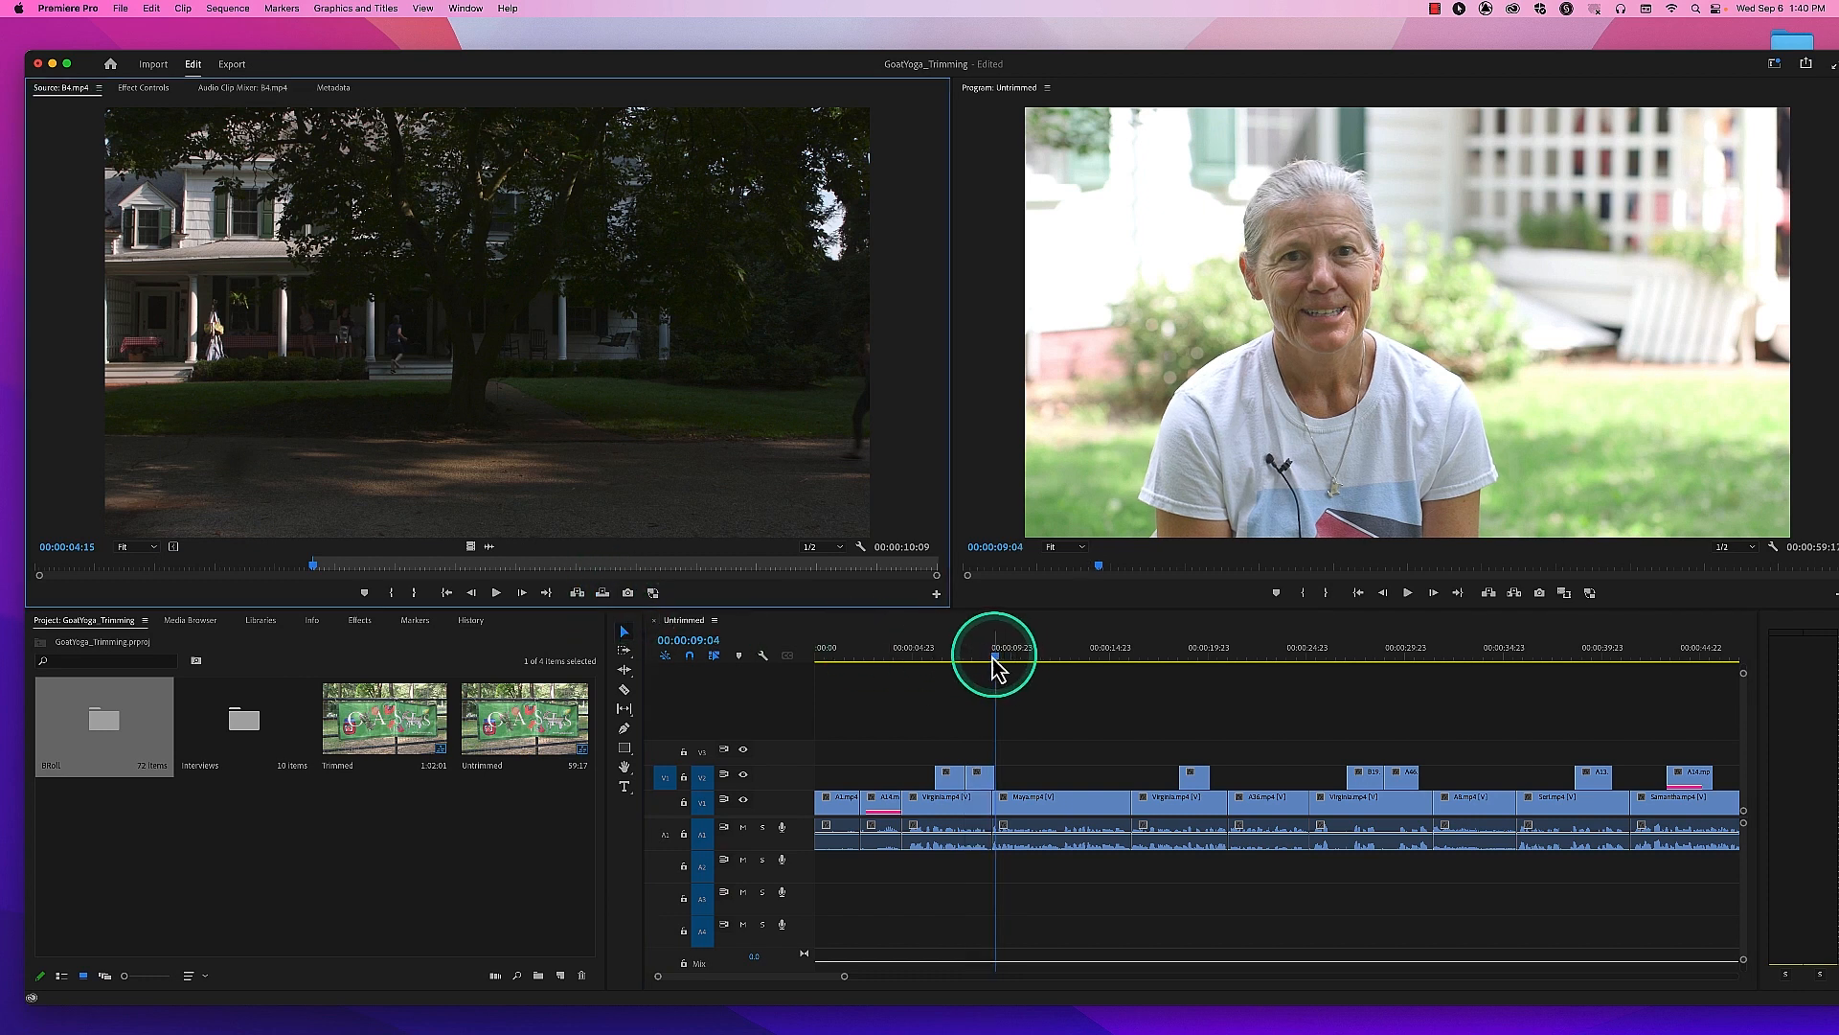
Step: Play through the two adjacent V2 cutaways above the first Virginia.mp4 clip to check how B4.mp4 fits
left_click_drag(997, 663, 928, 657)
key("space")
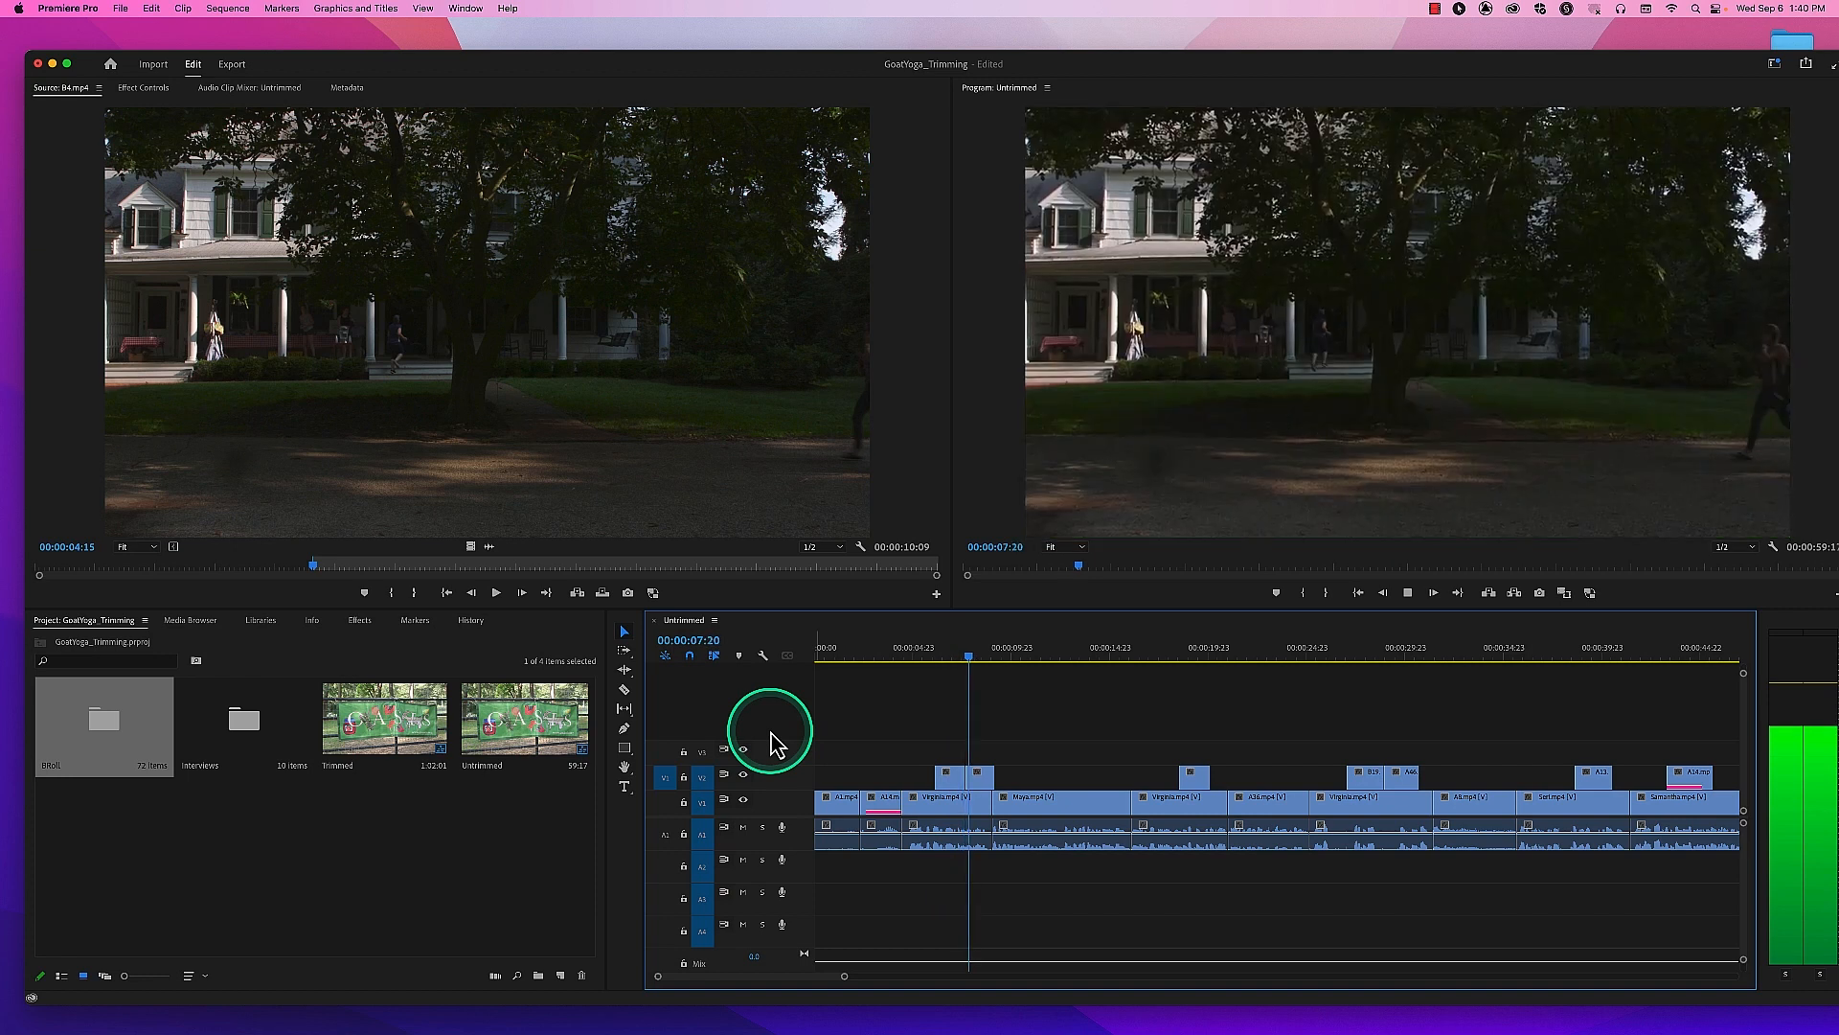
key("space")
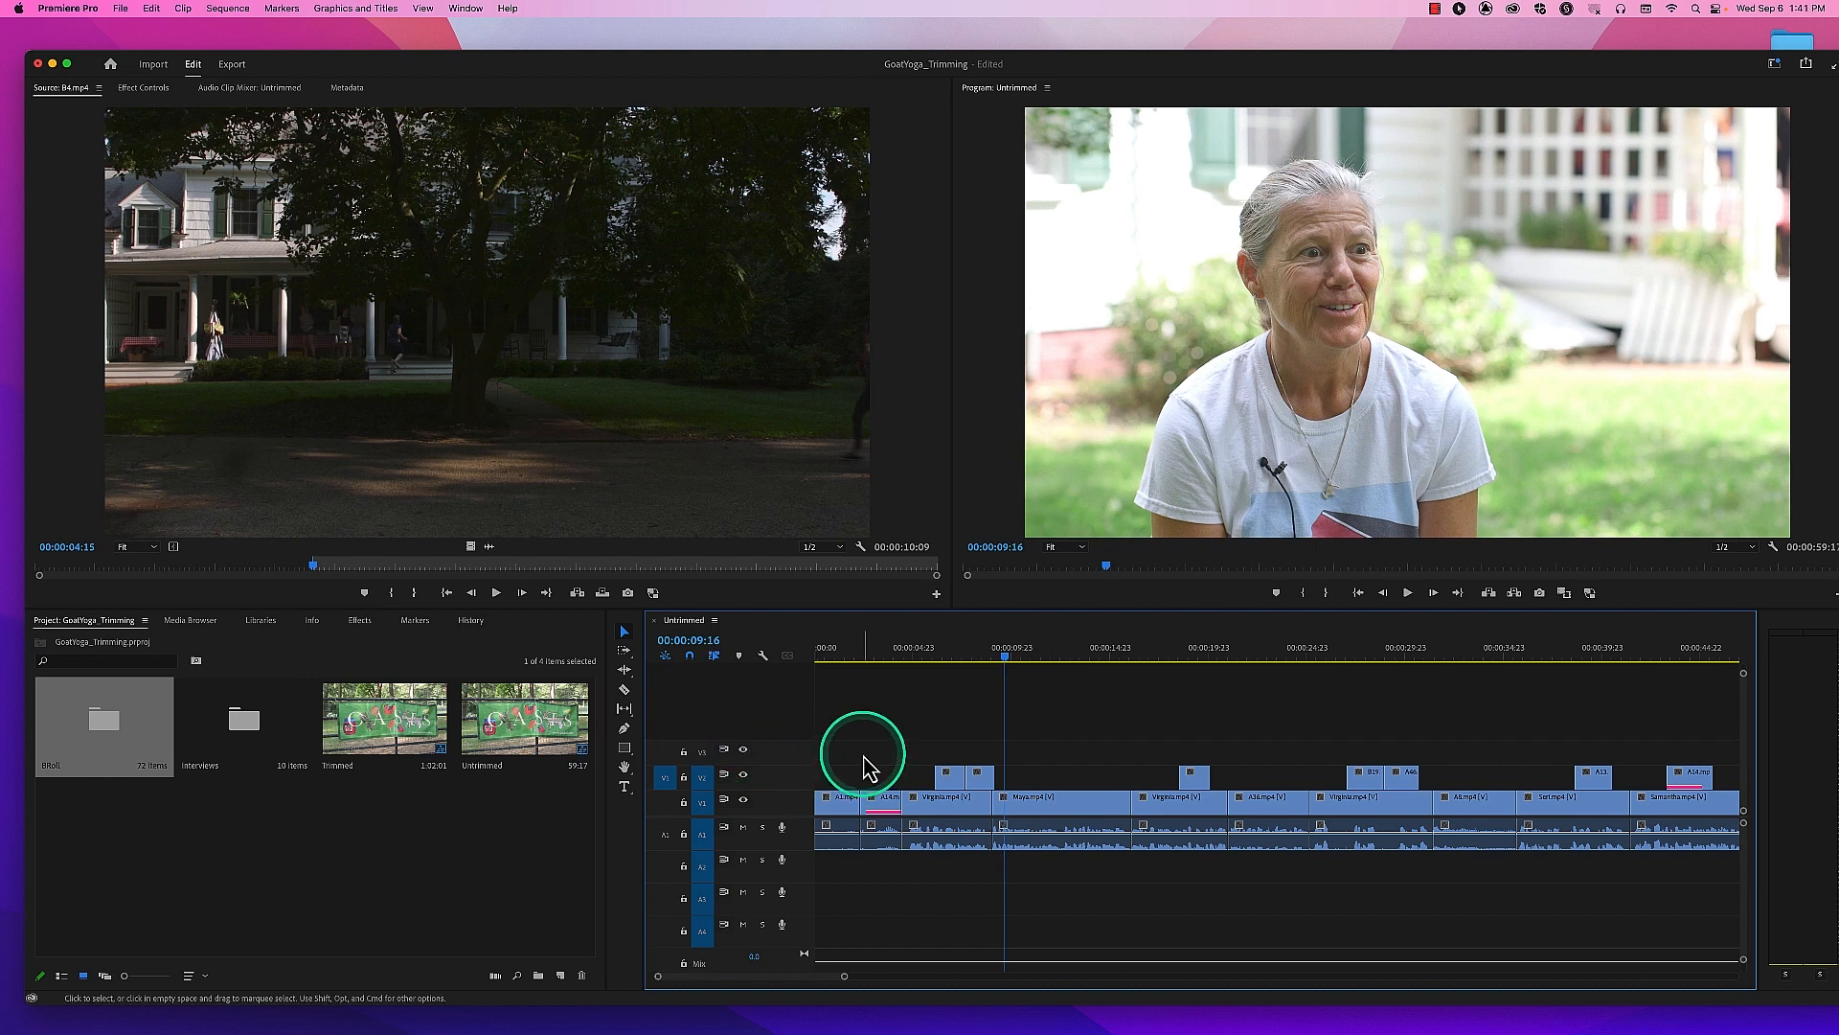
left_click(980, 651)
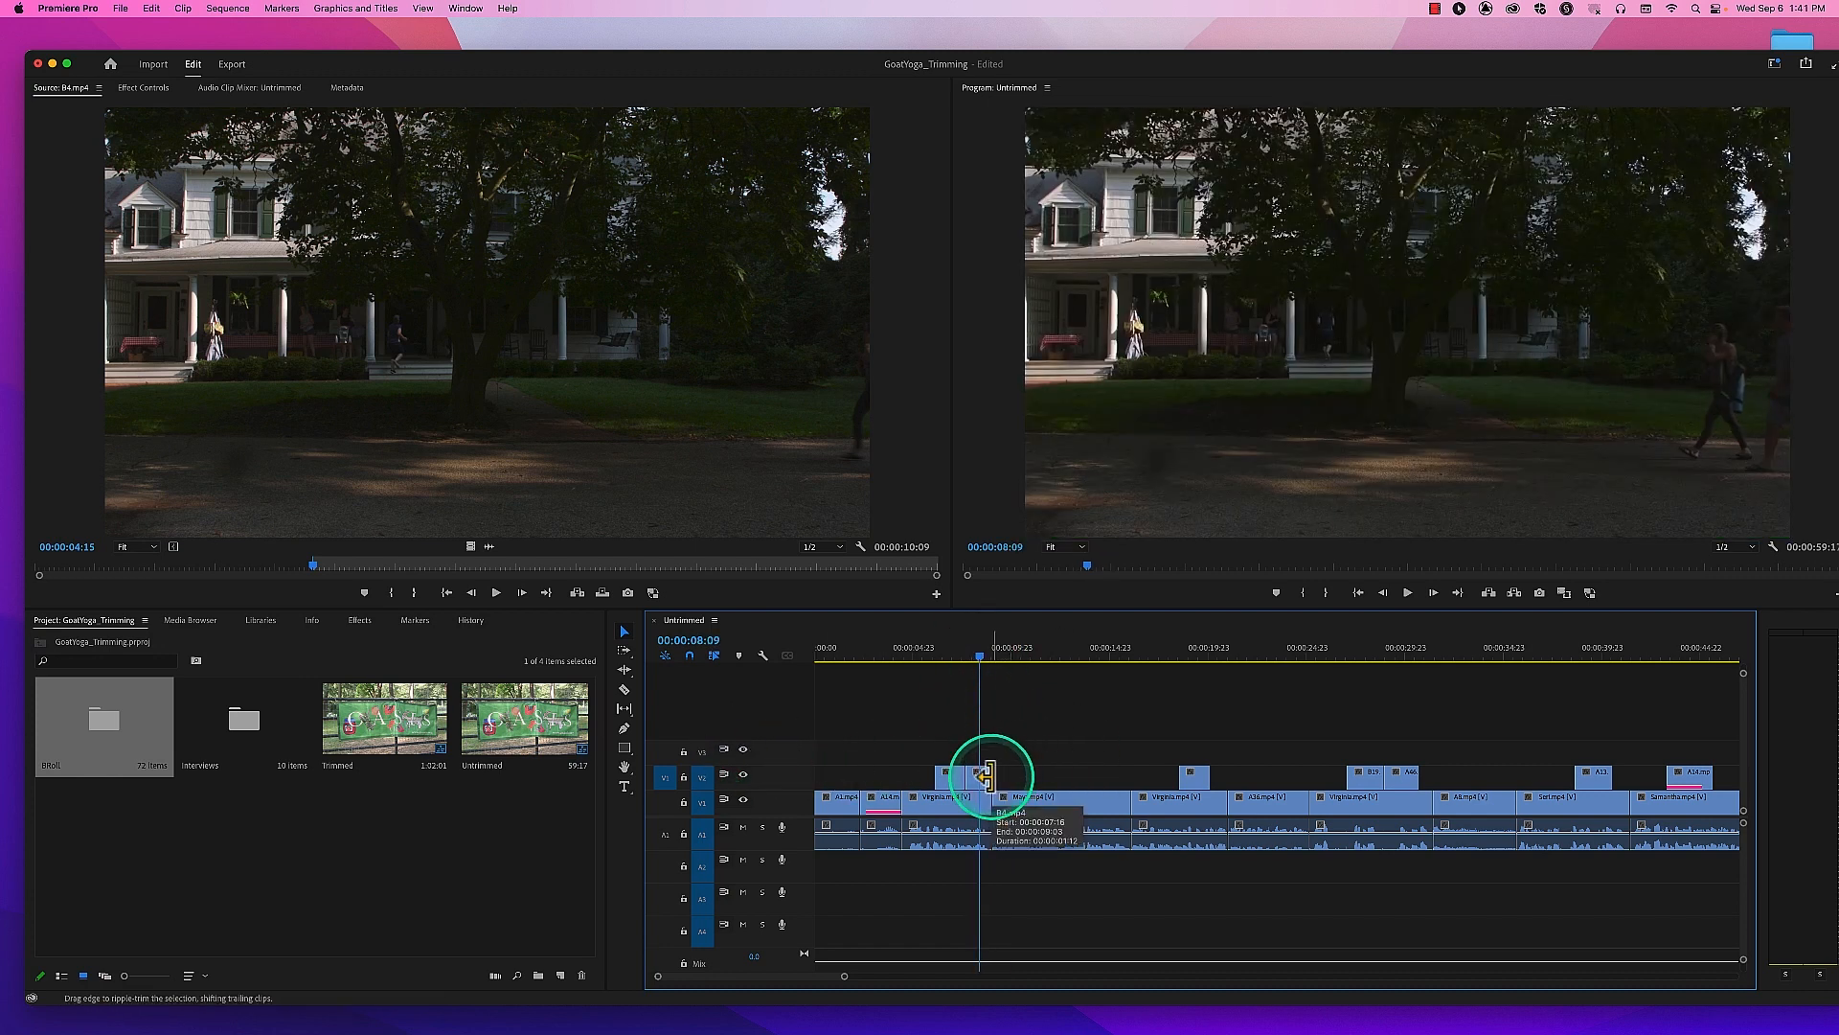
left_click_drag(977, 658, 915, 659)
key("space")
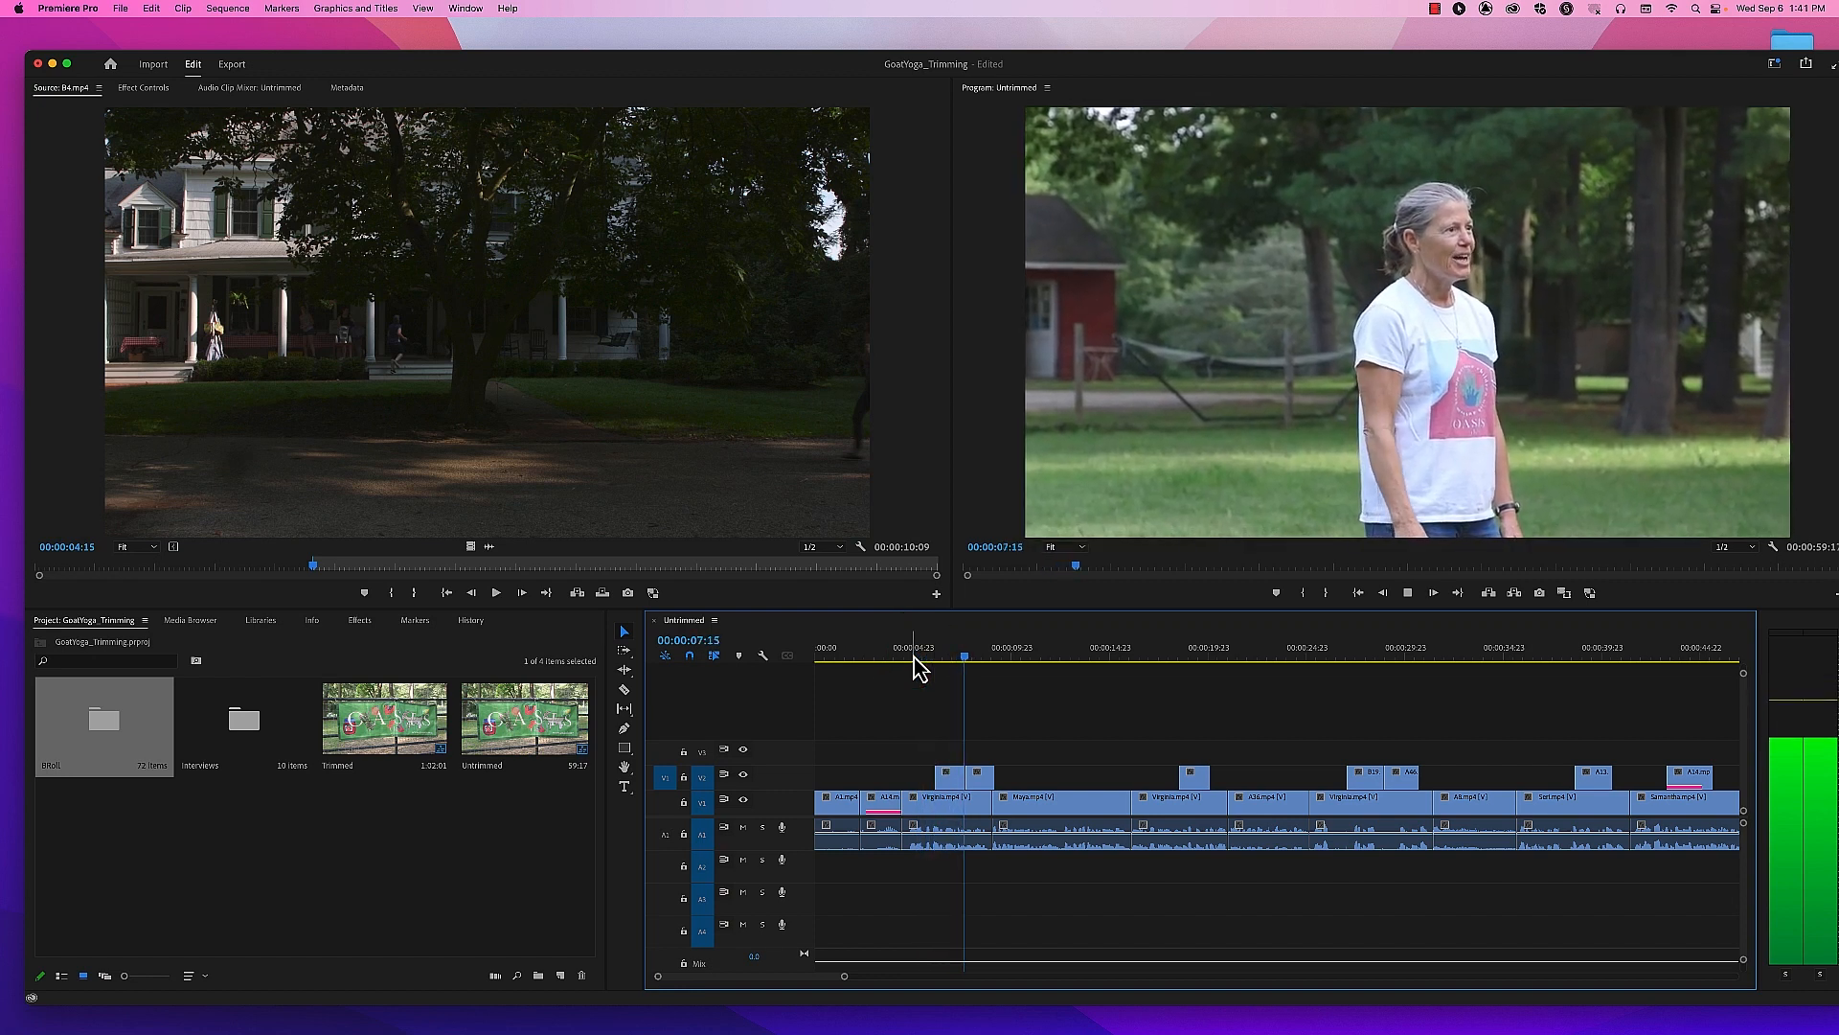
left_click(968, 712)
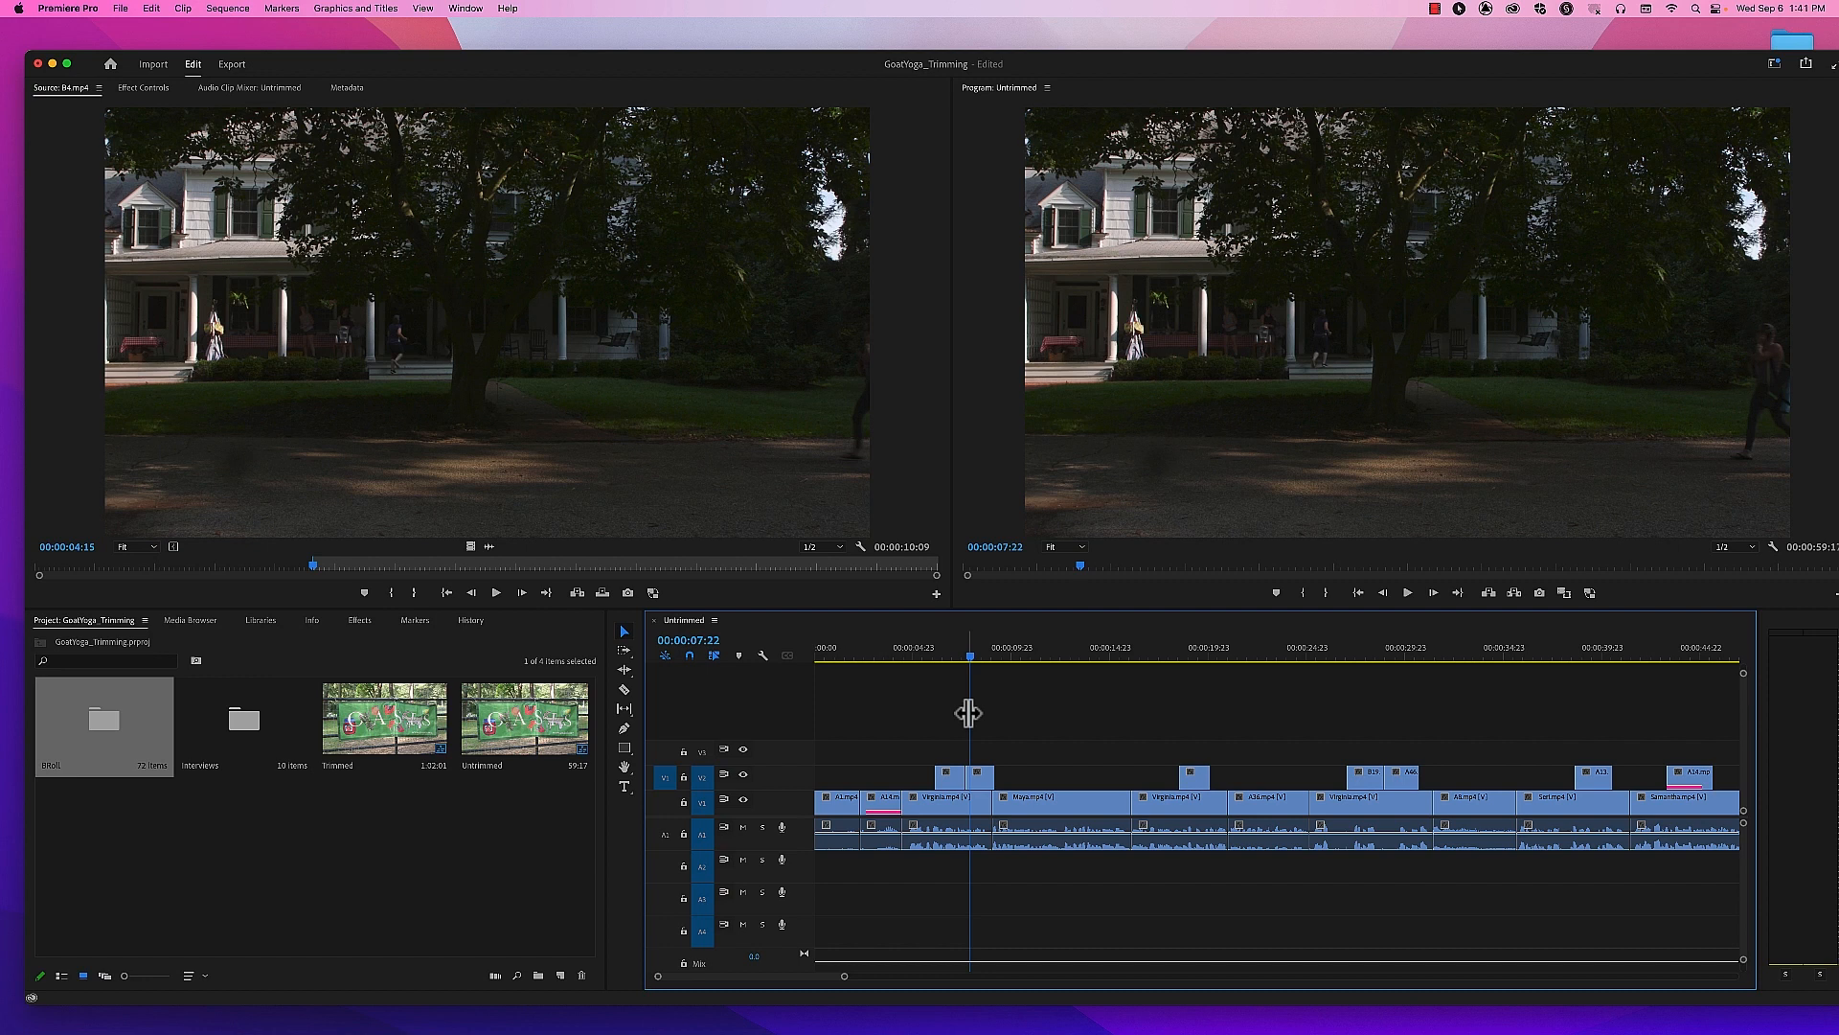
Step: Play the second Virginia.mp4 section to review the single V2 cutaway above it
left_click(1146, 657)
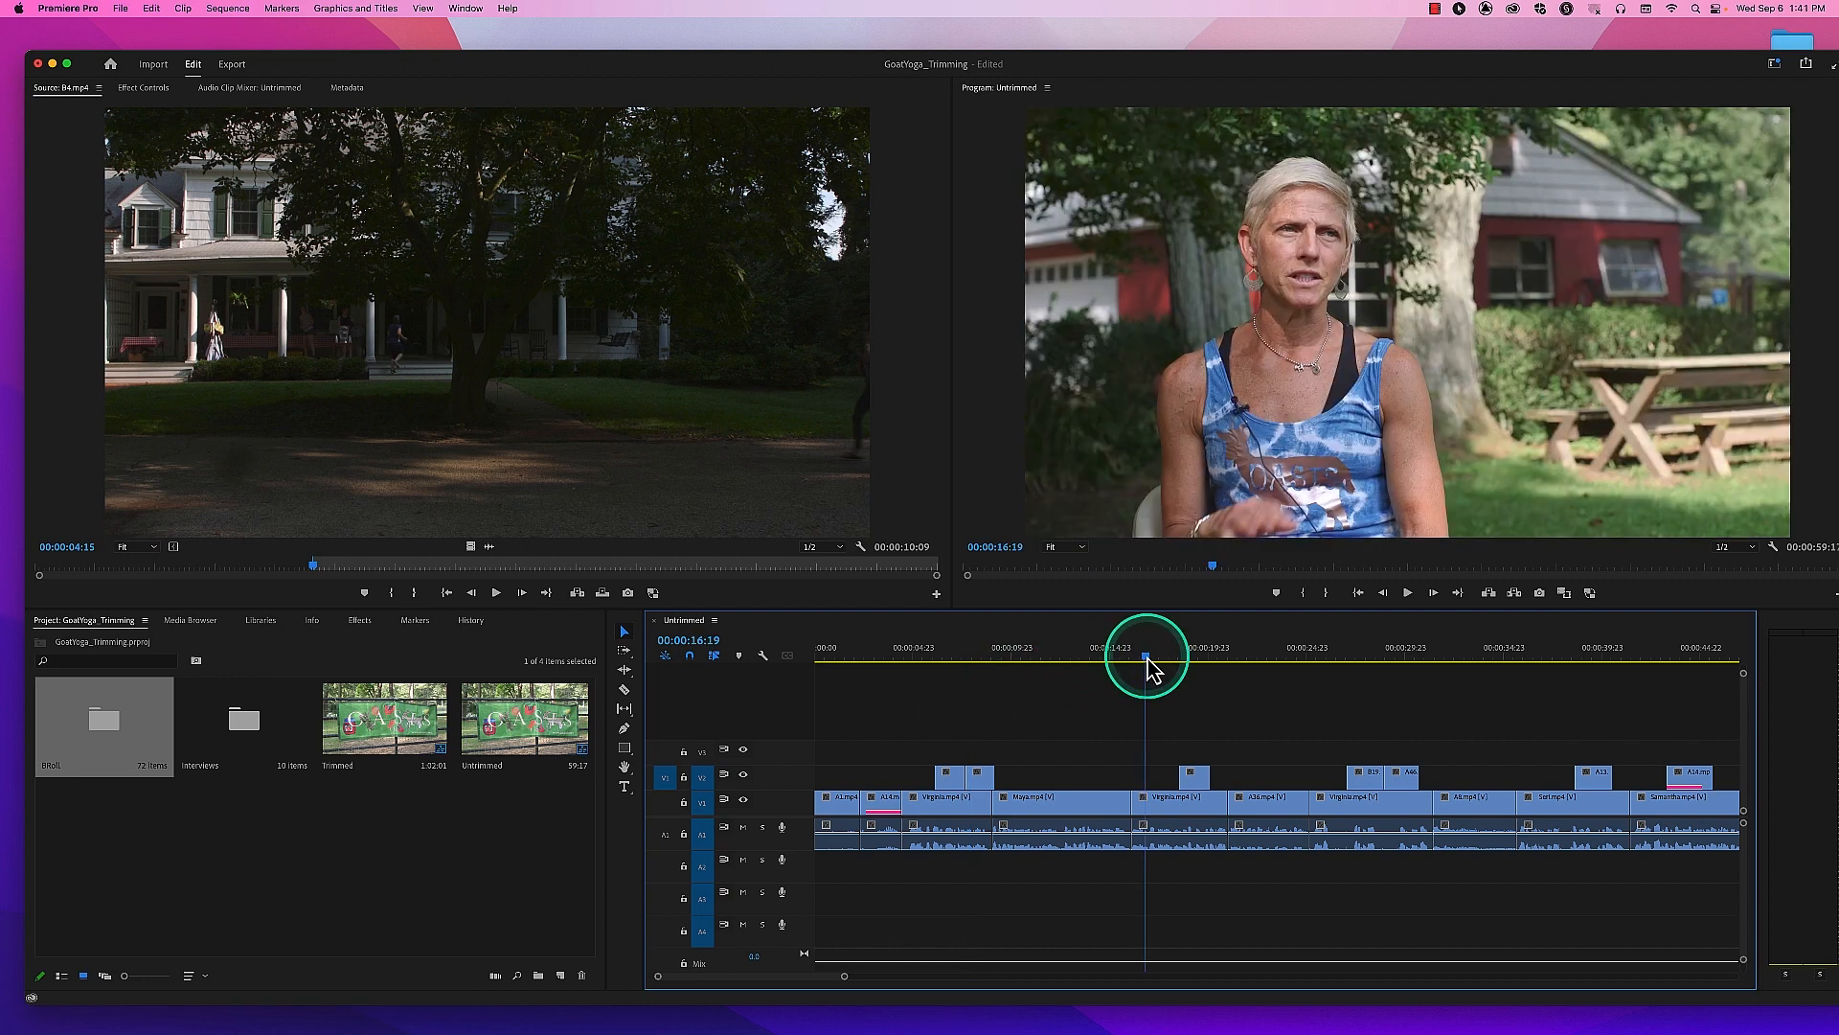
key("space")
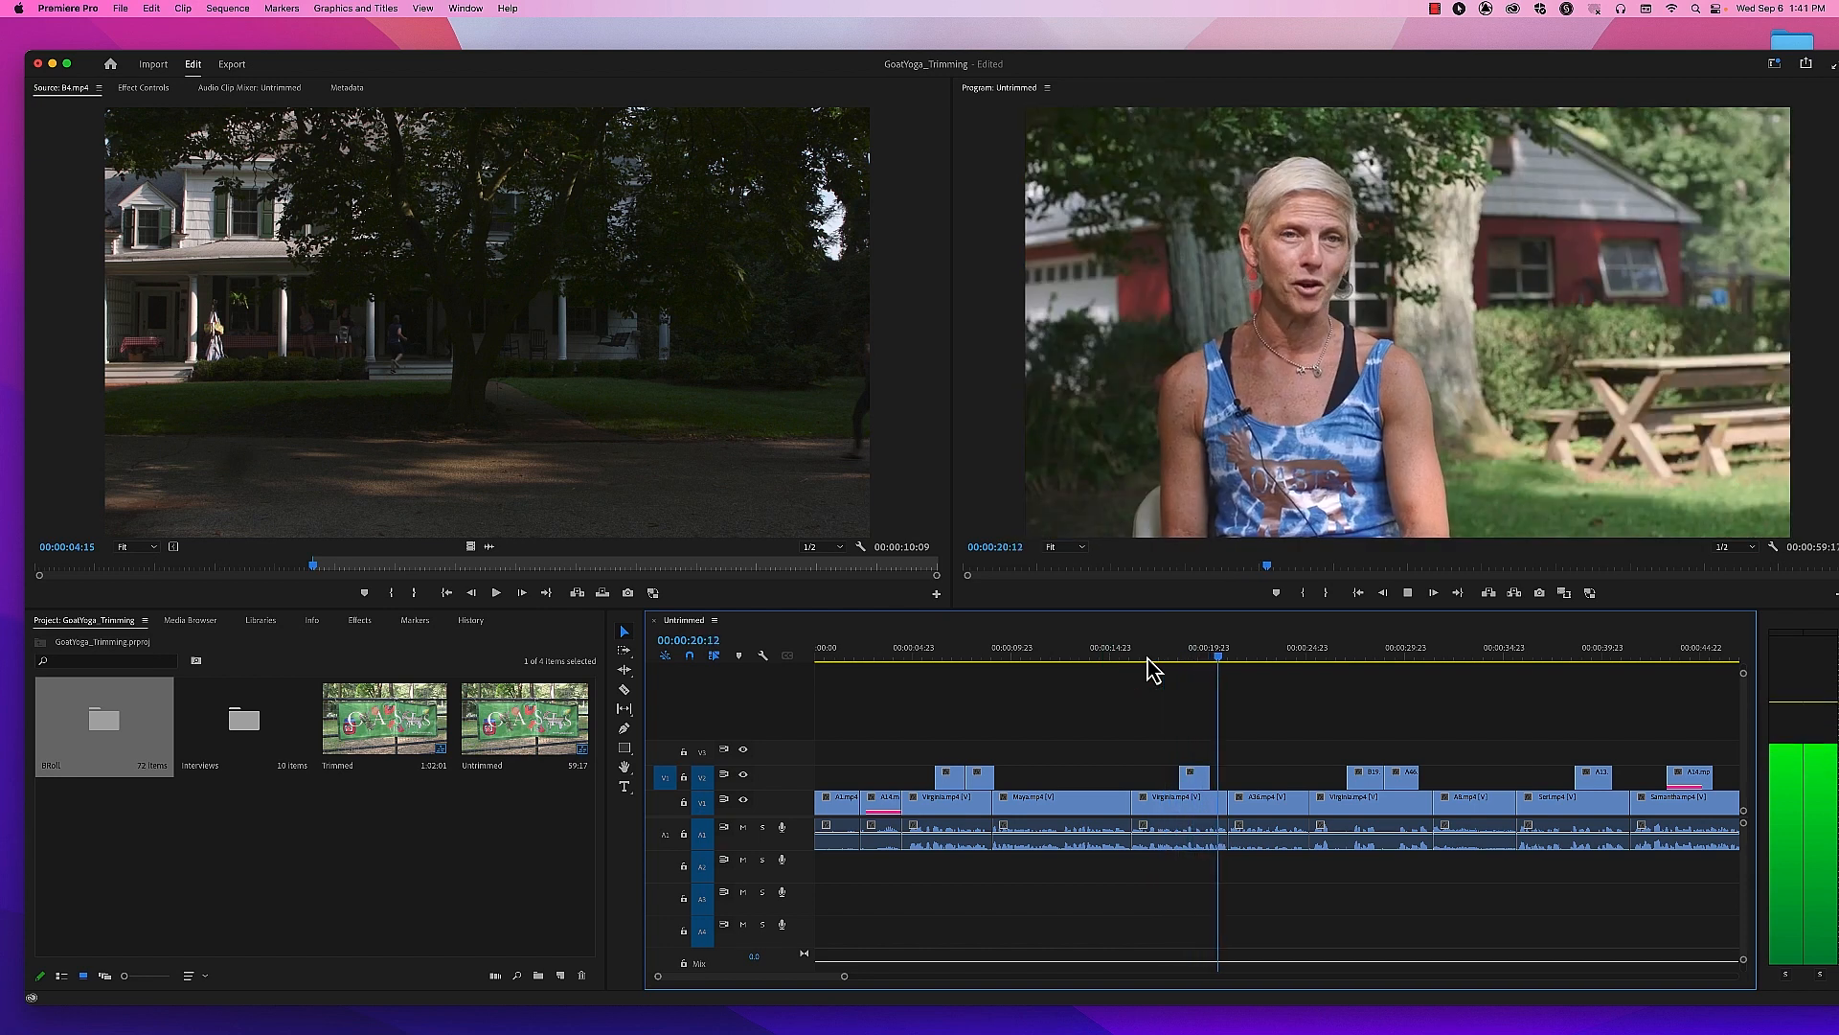
mouse_move(1147, 658)
left_mouse_down()
mouse_move(1194, 657)
mouse_move(1170, 657)
left_mouse_up()
left_click(1197, 777)
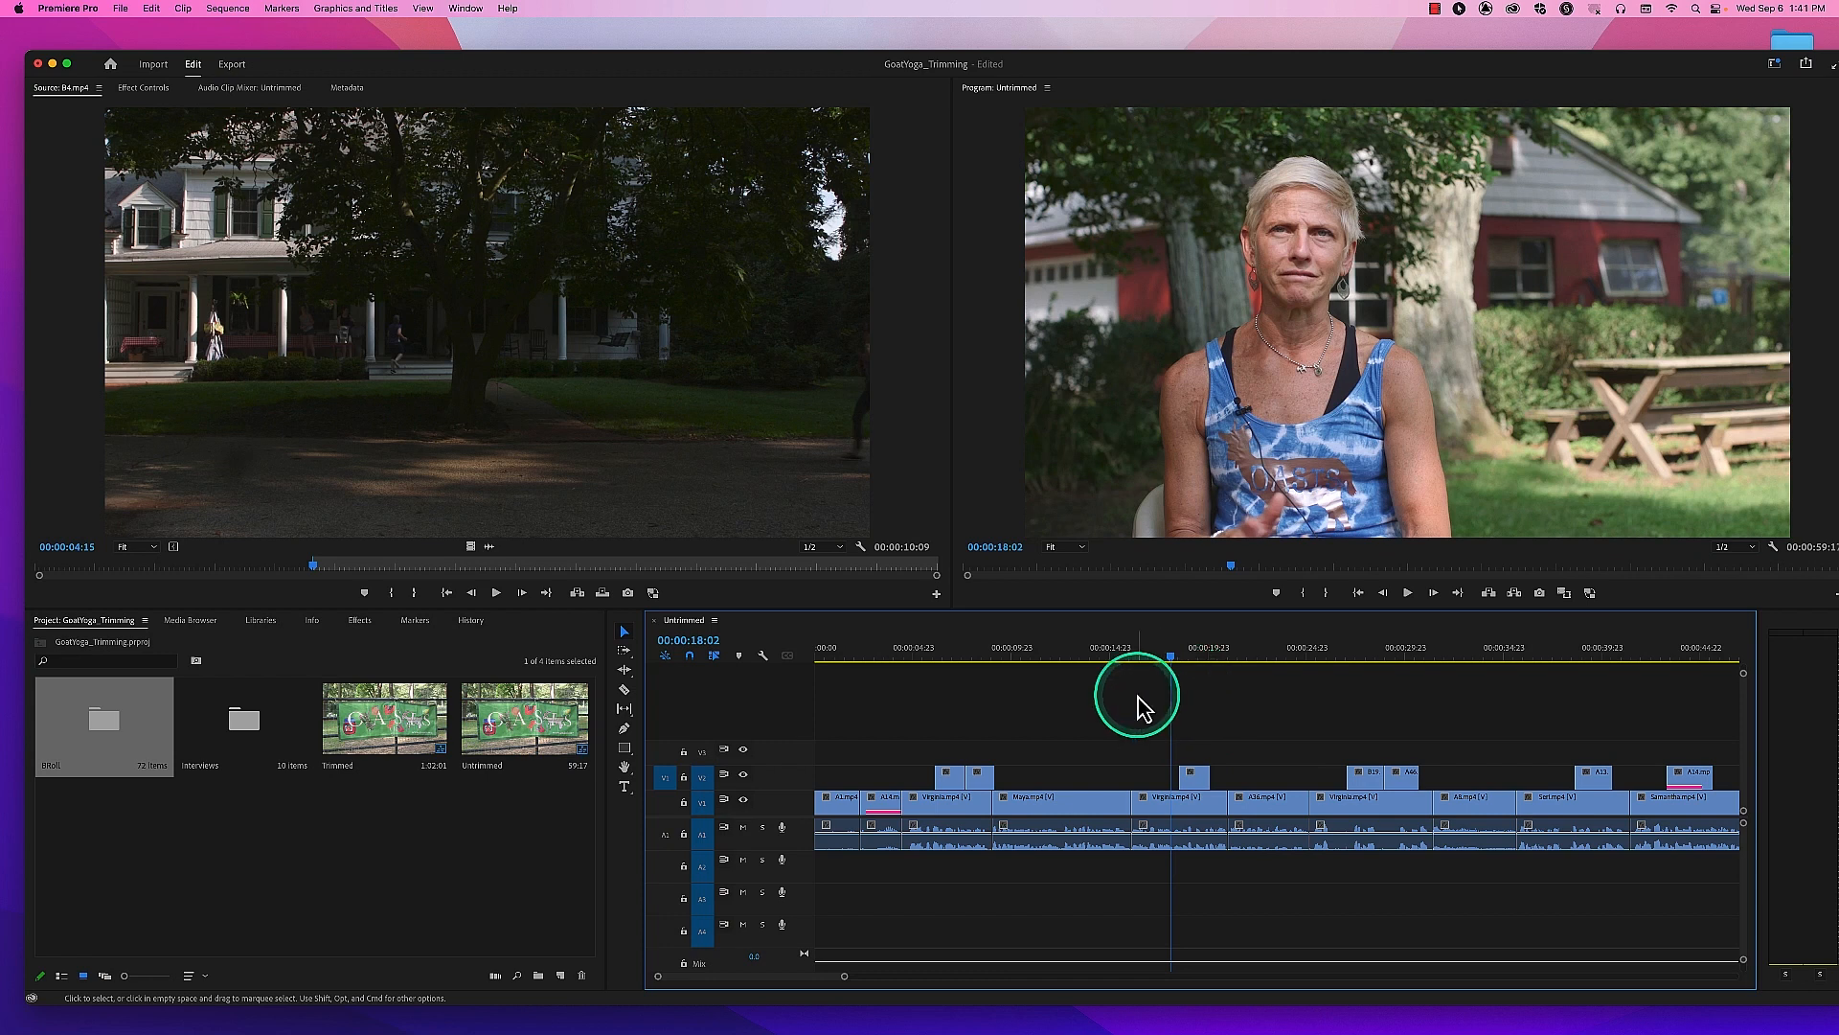
left_click(1199, 776)
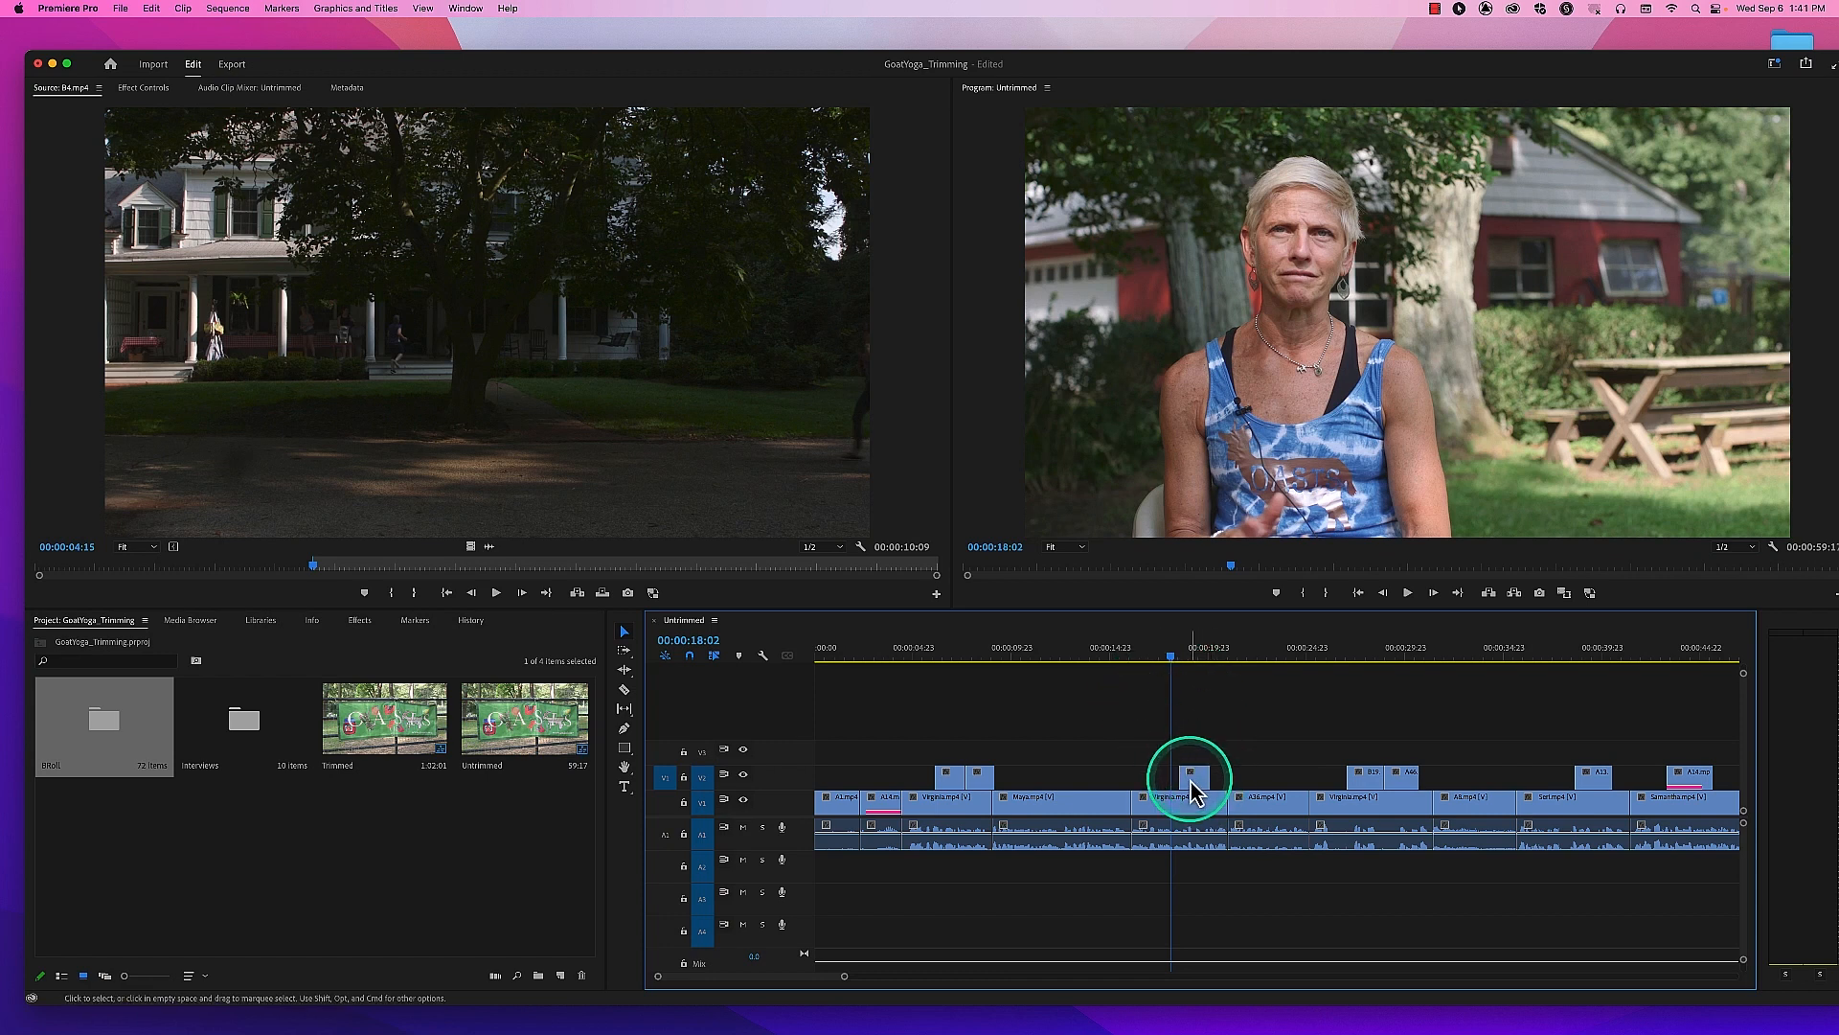
key("space")
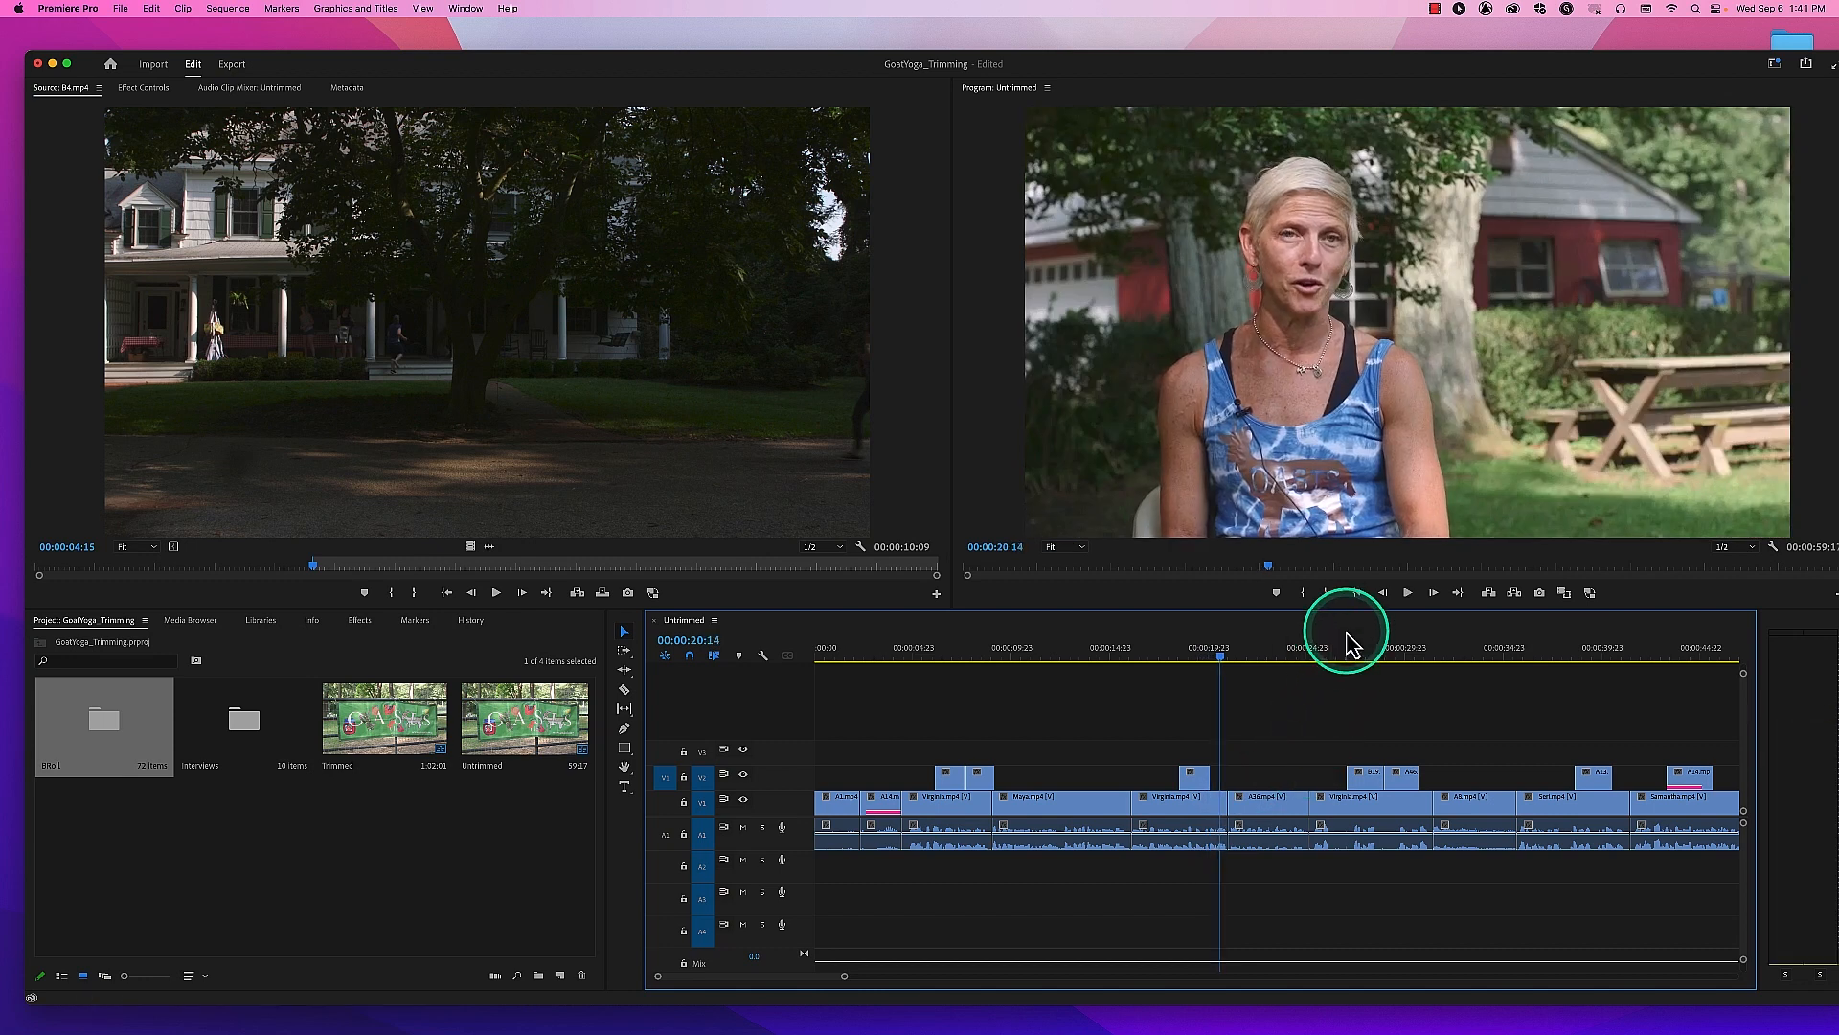
Step: Play the third Virginia.mp4 section to review the two adjacent V2 cutaways above it
left_click(1332, 658)
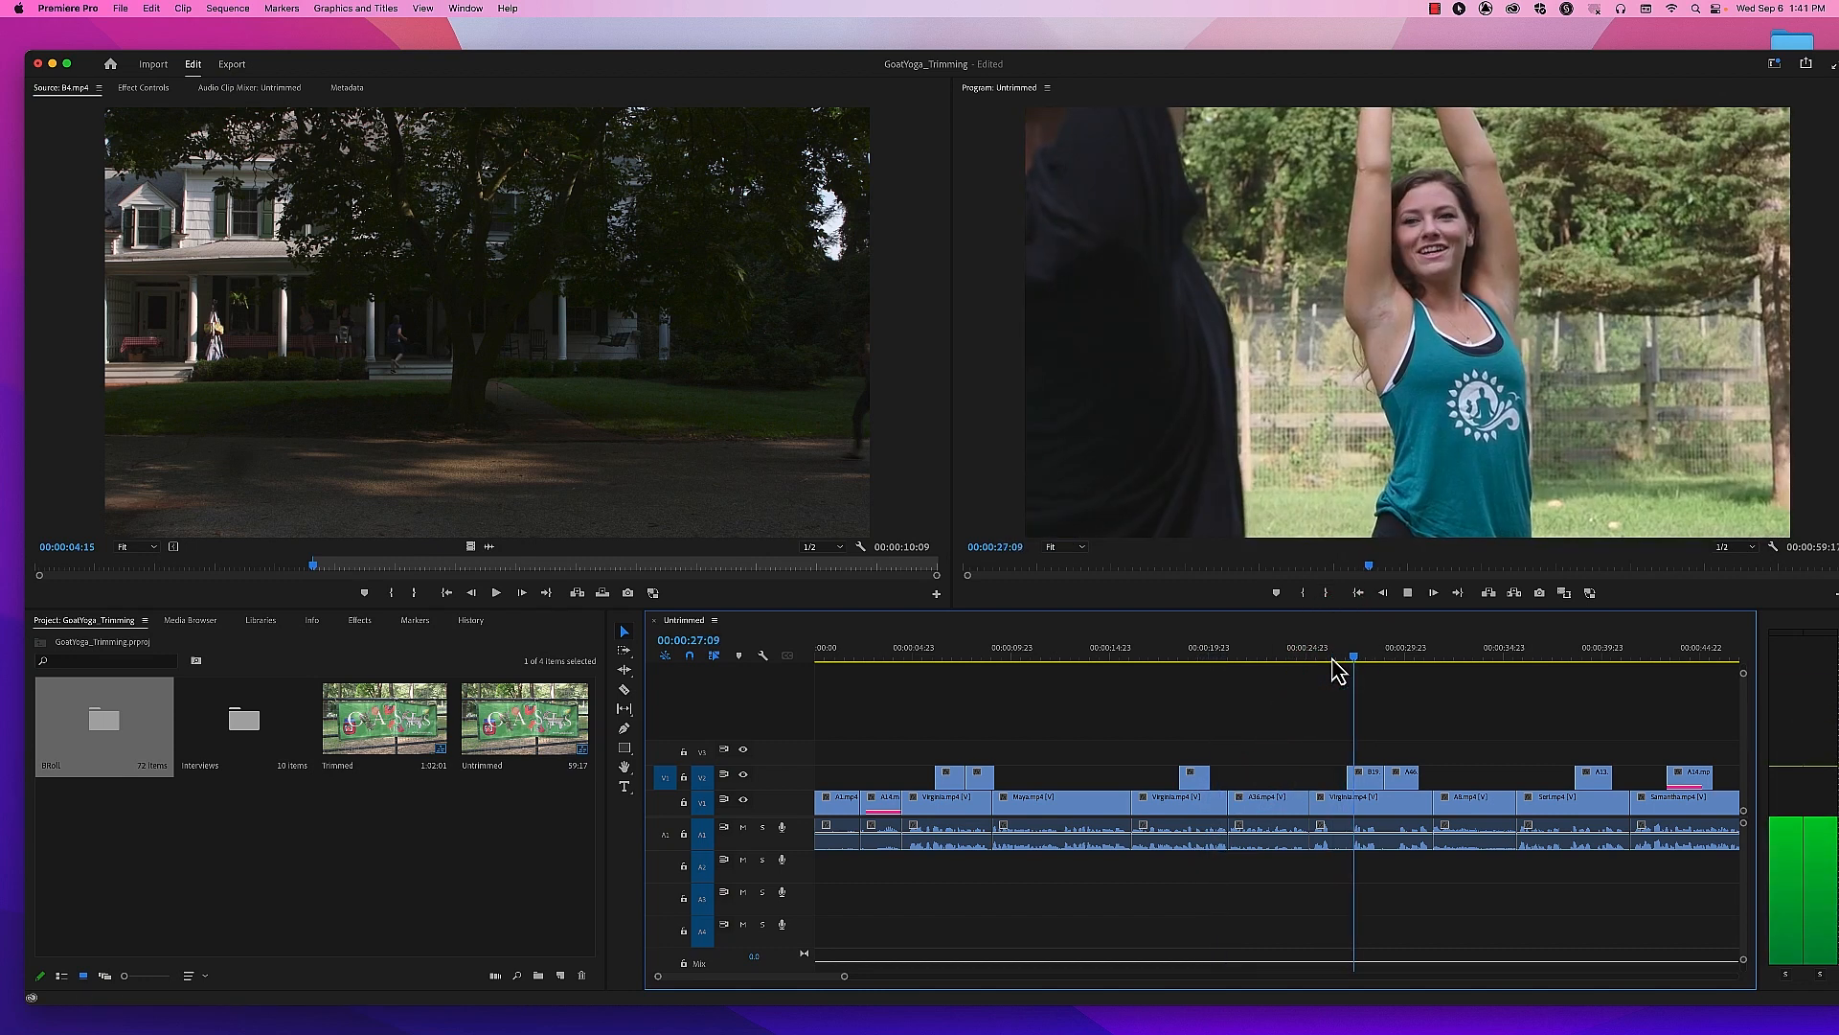
key("space")
key("space")
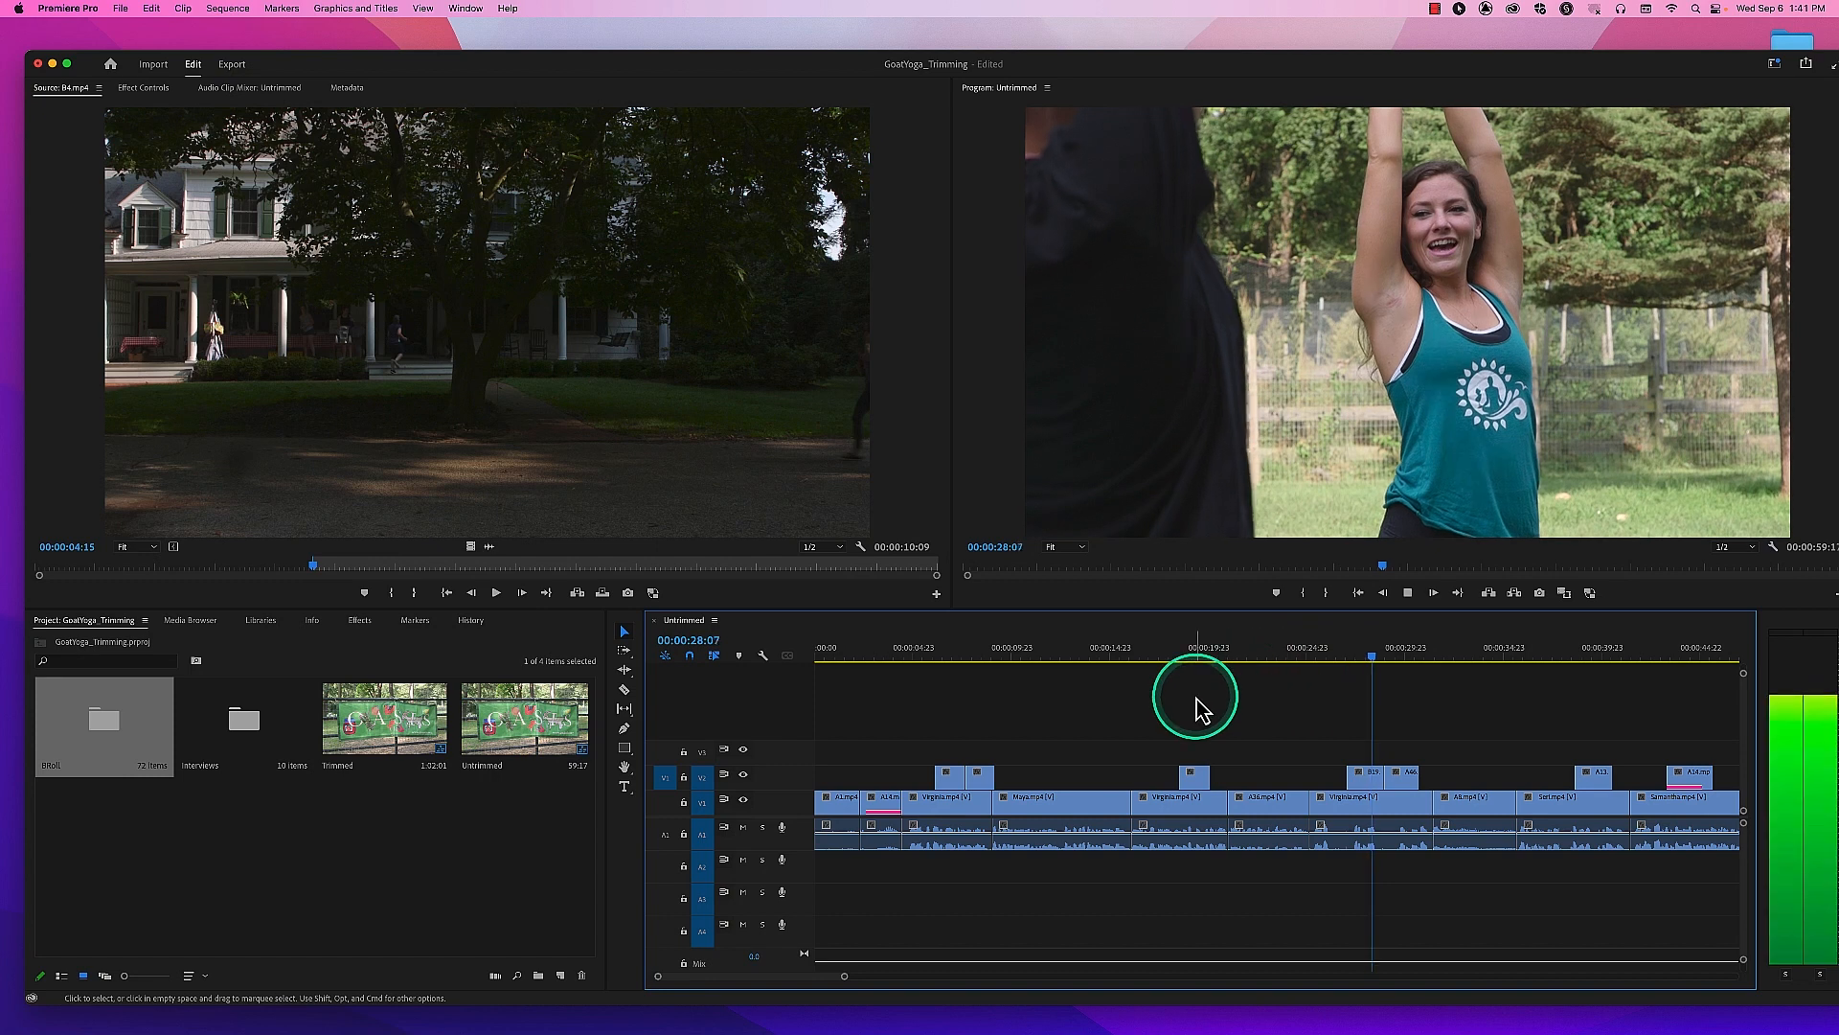
left_click(1197, 700)
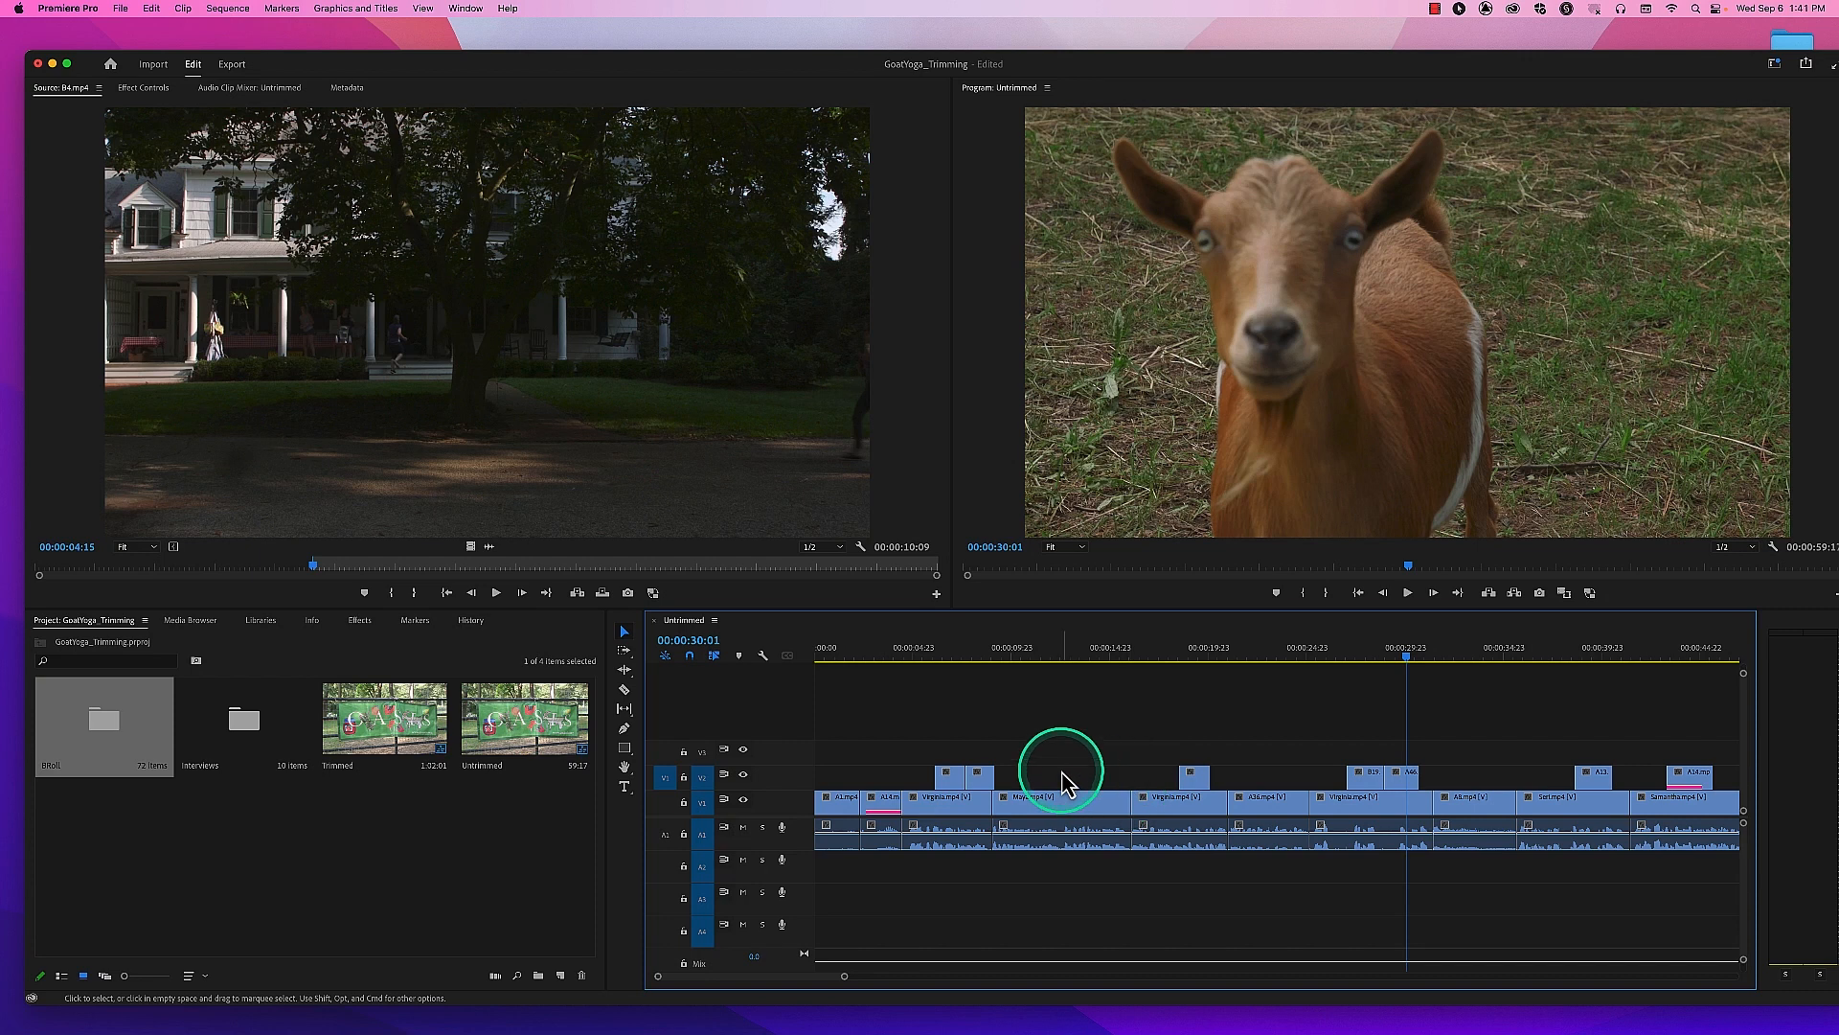
Step: Ripple-trim the end of B4.mp4 on V2 about one second longer and close the resulting gap on V1
left_click(987, 778)
left_click(987, 774)
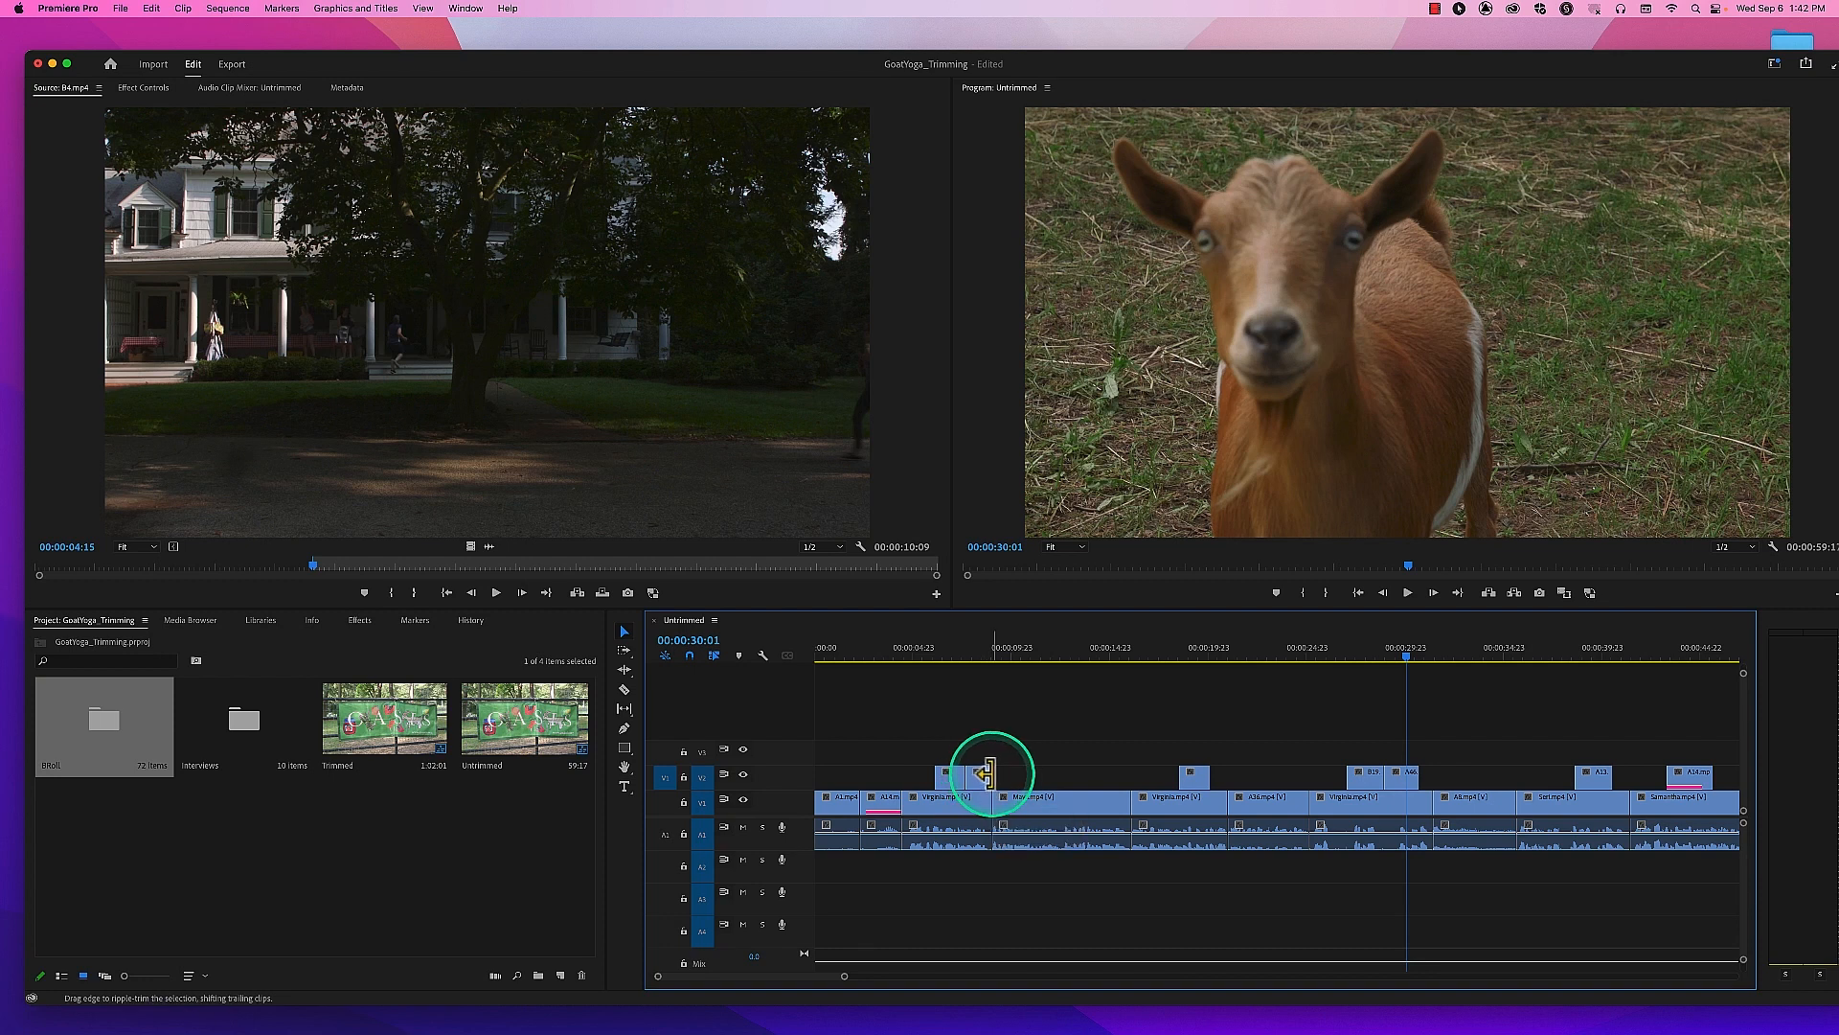
left_click_drag(987, 774, 1006, 774)
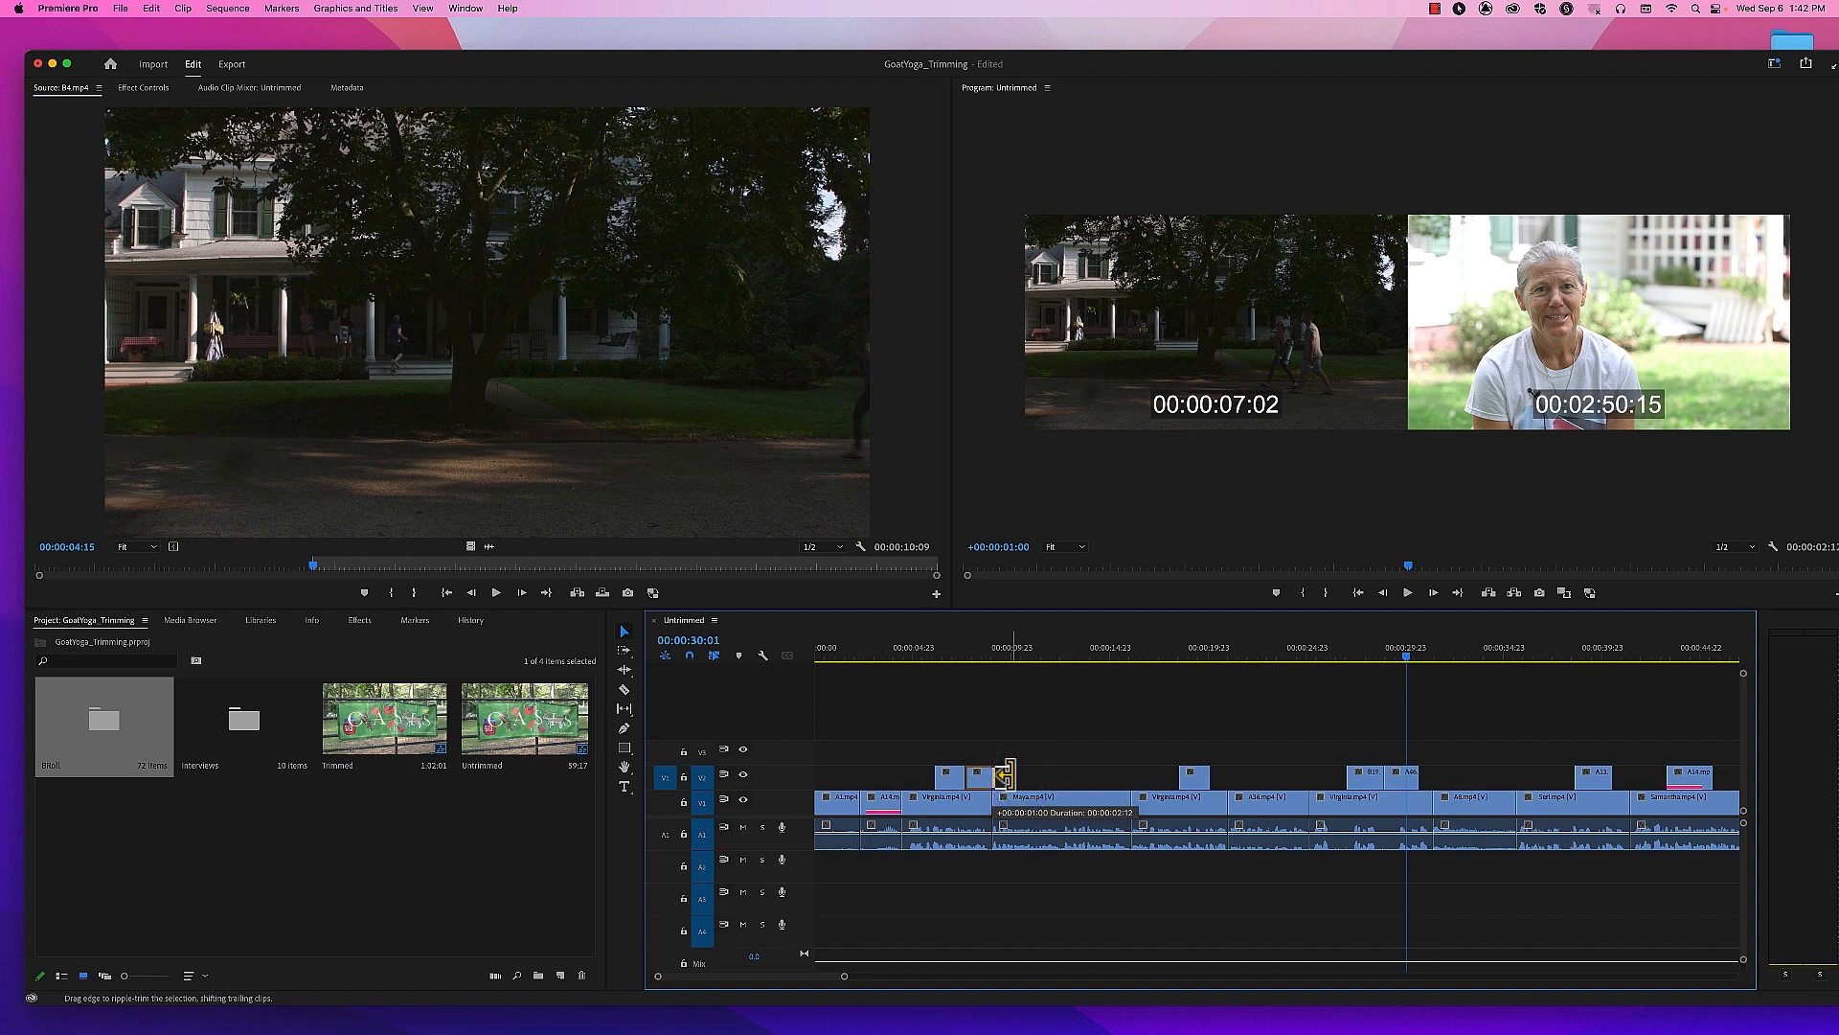
left_click_drag(1006, 774, 1010, 774)
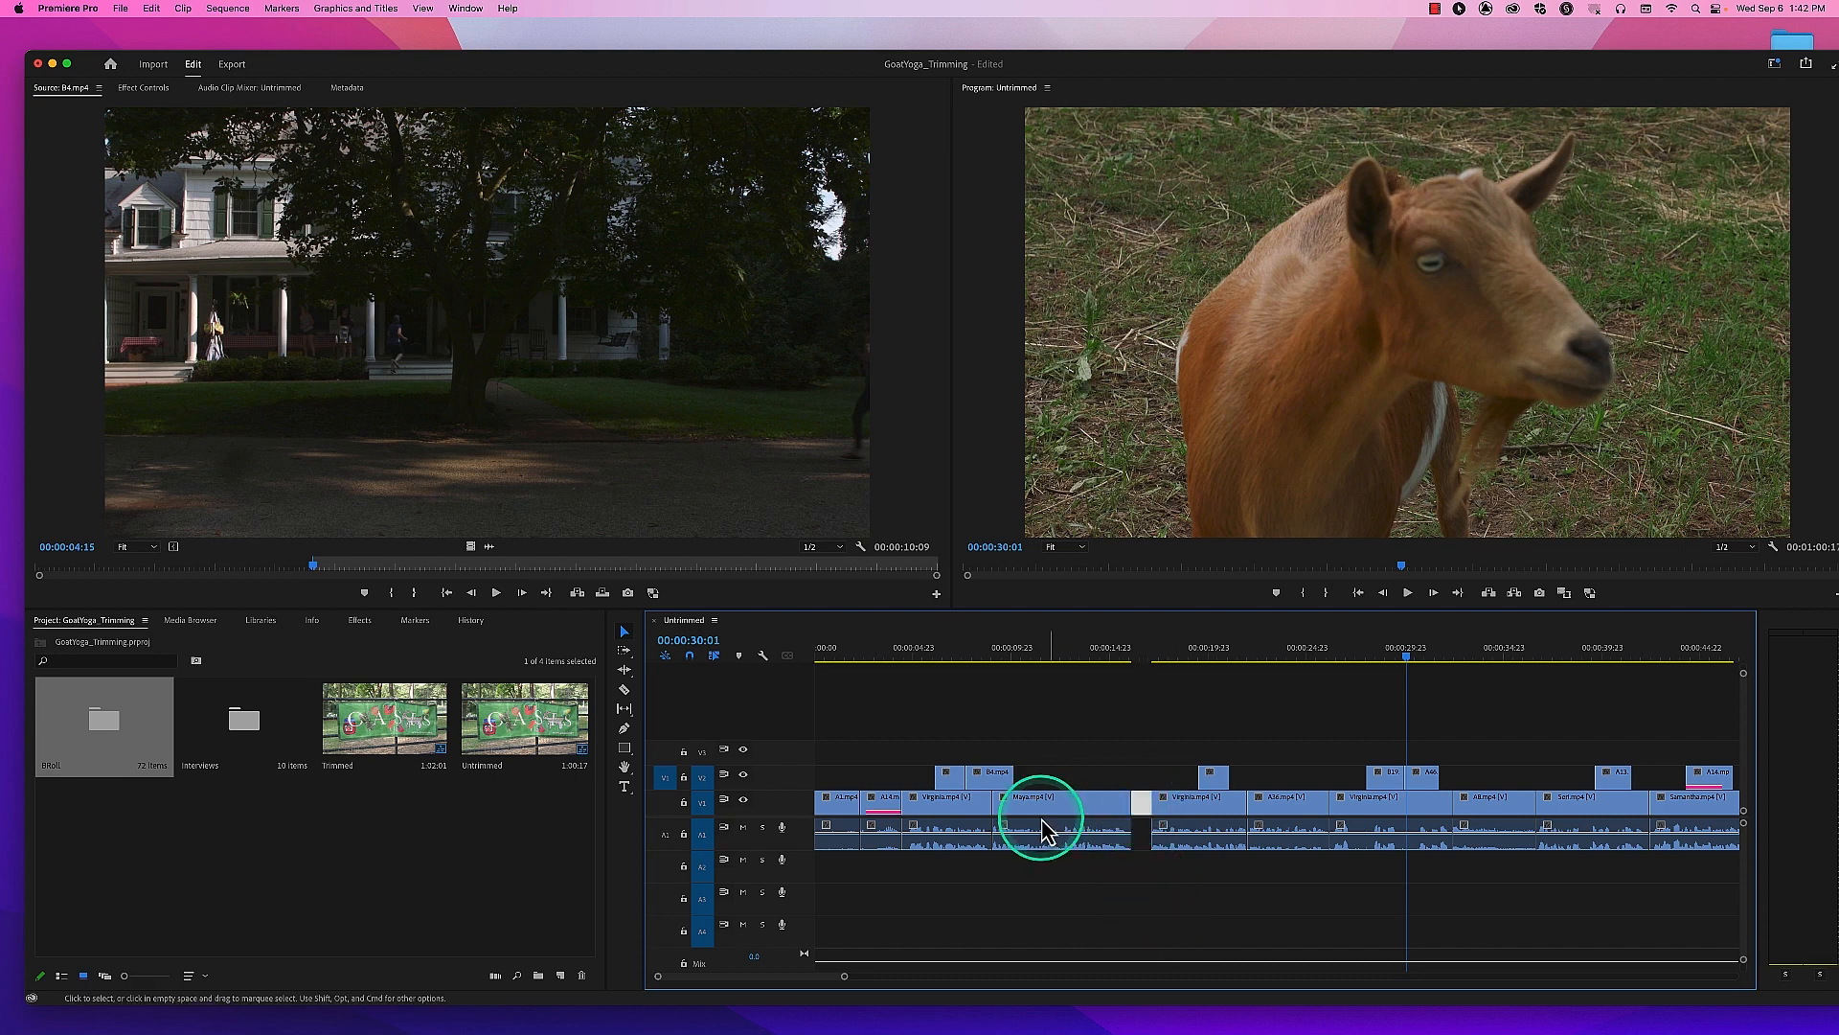
key("Delete")
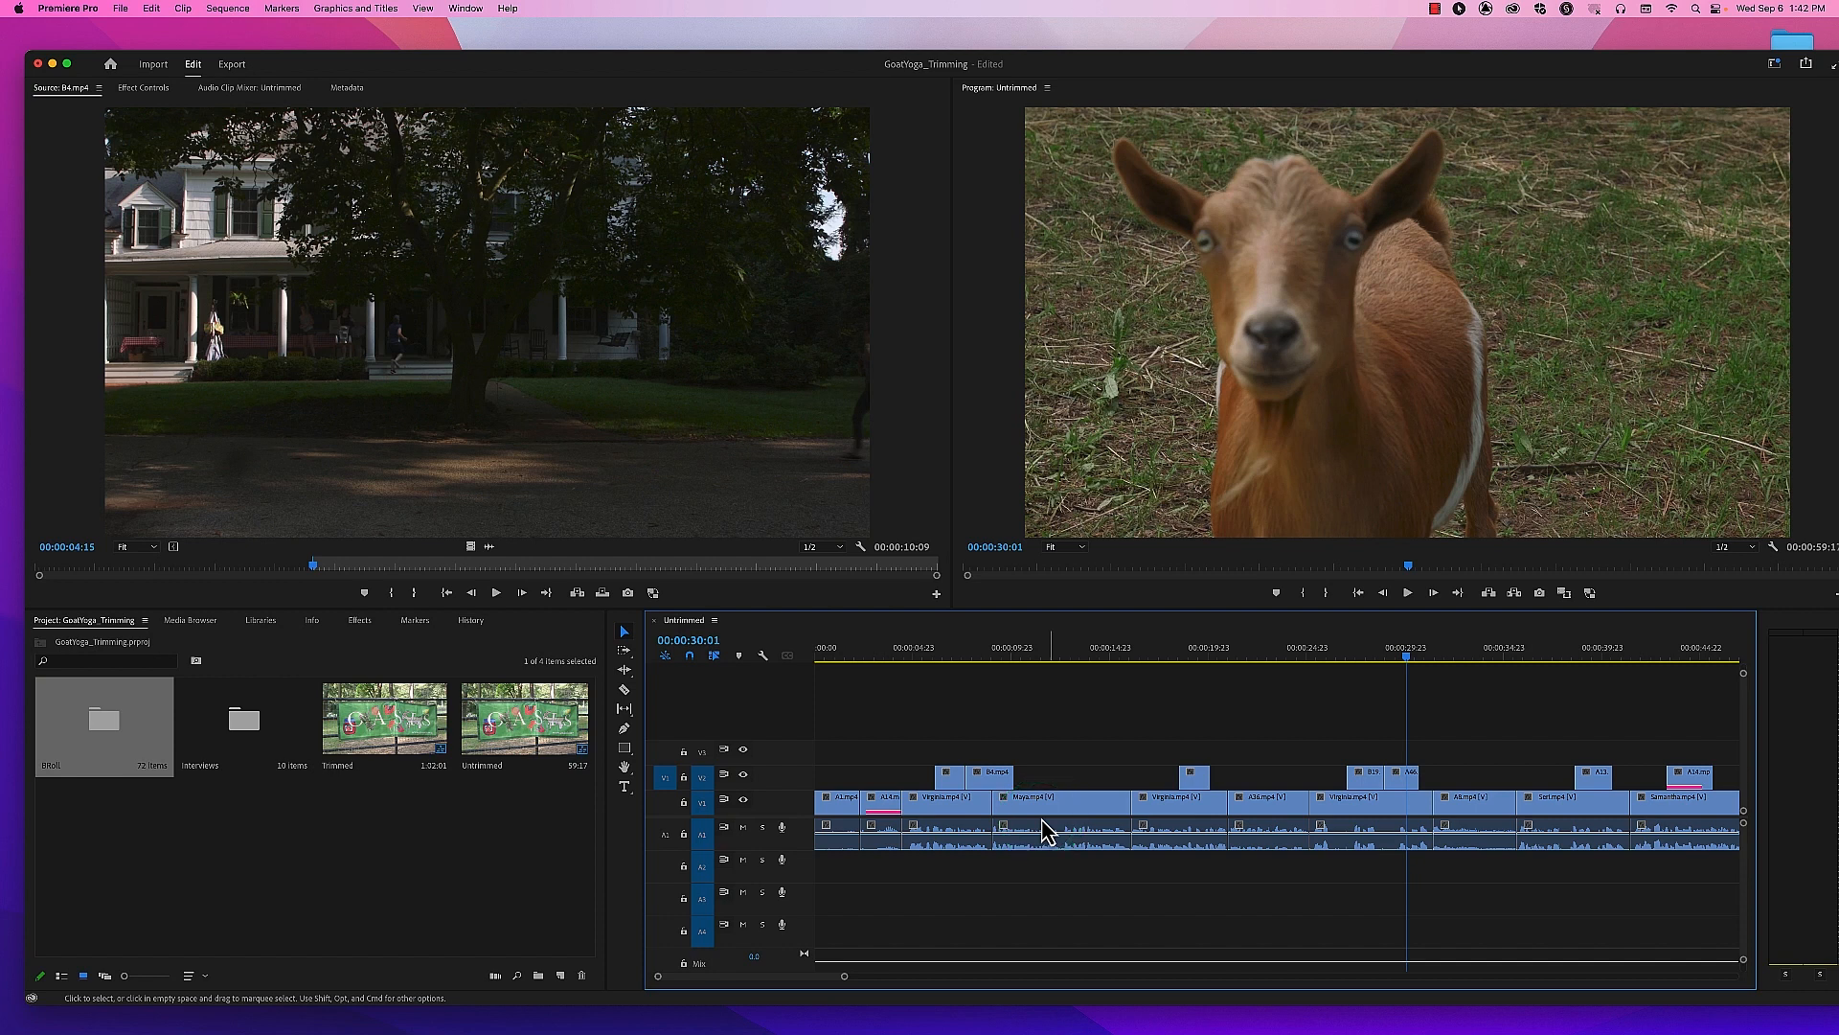
Step: Undo the gap removal on V1 and the ripple trim of B4.mp4
key("super+z")
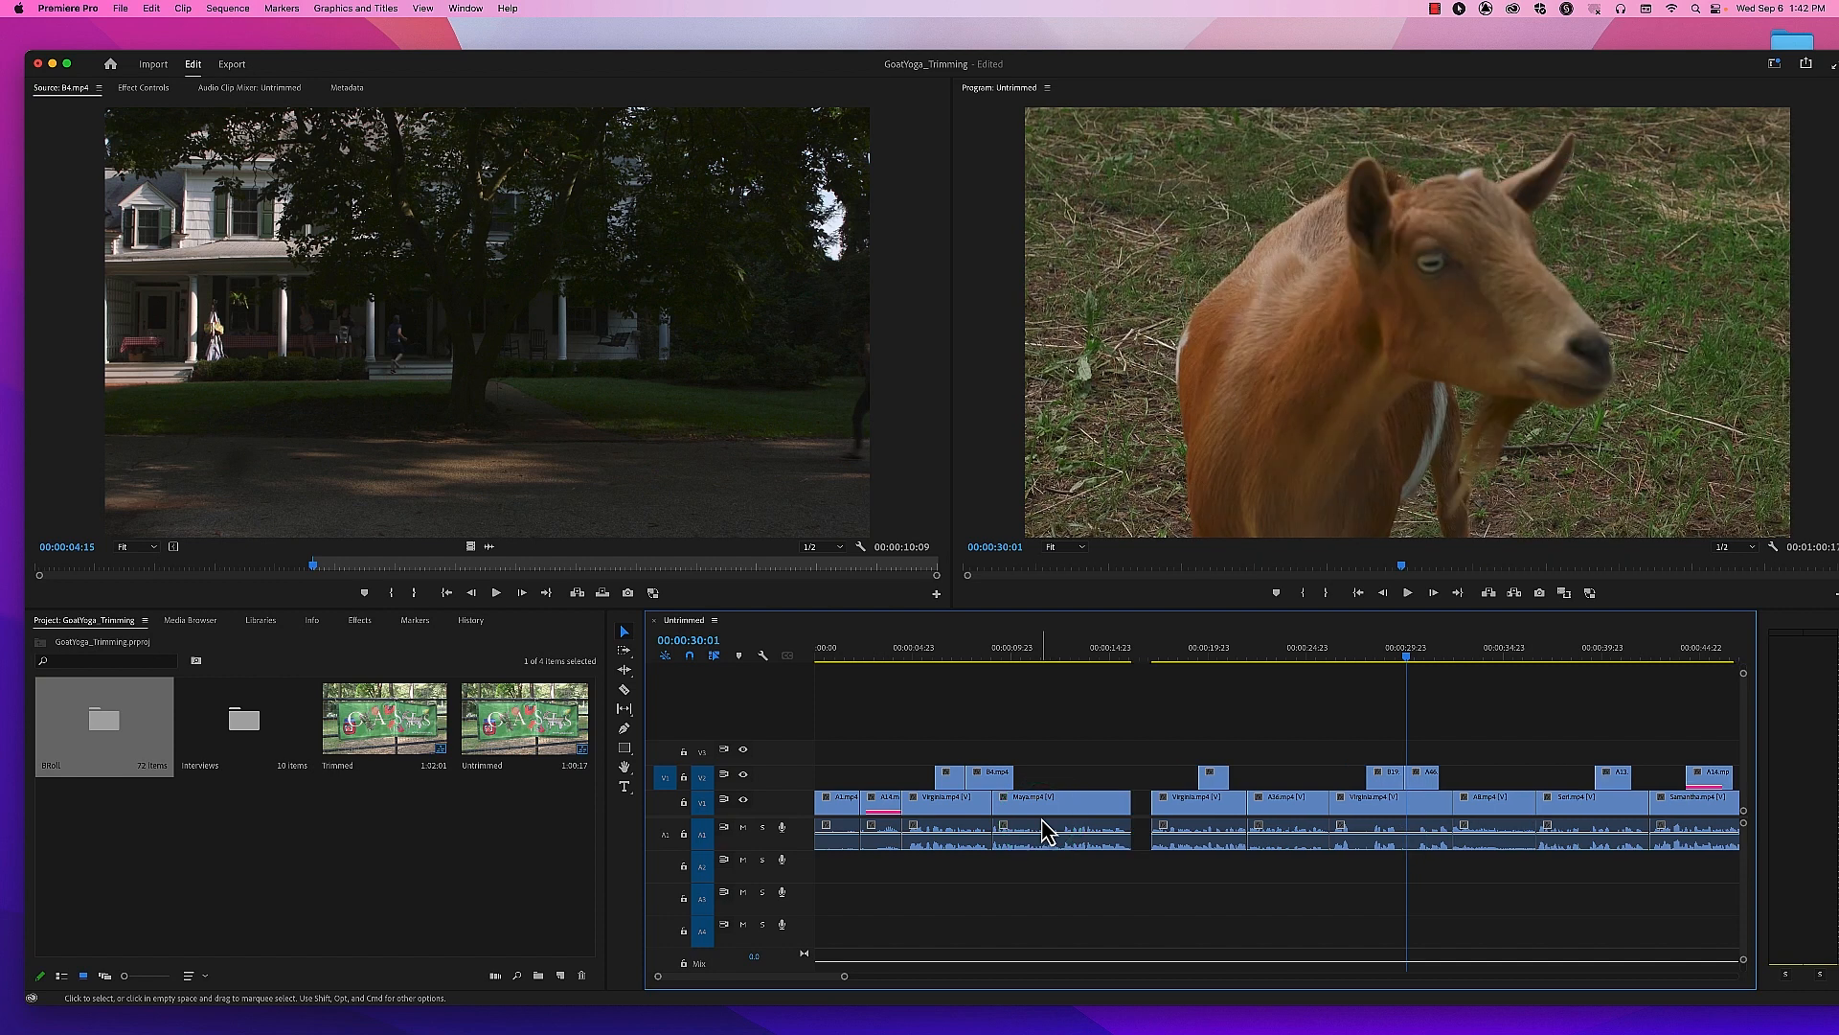
key("super+shift+z")
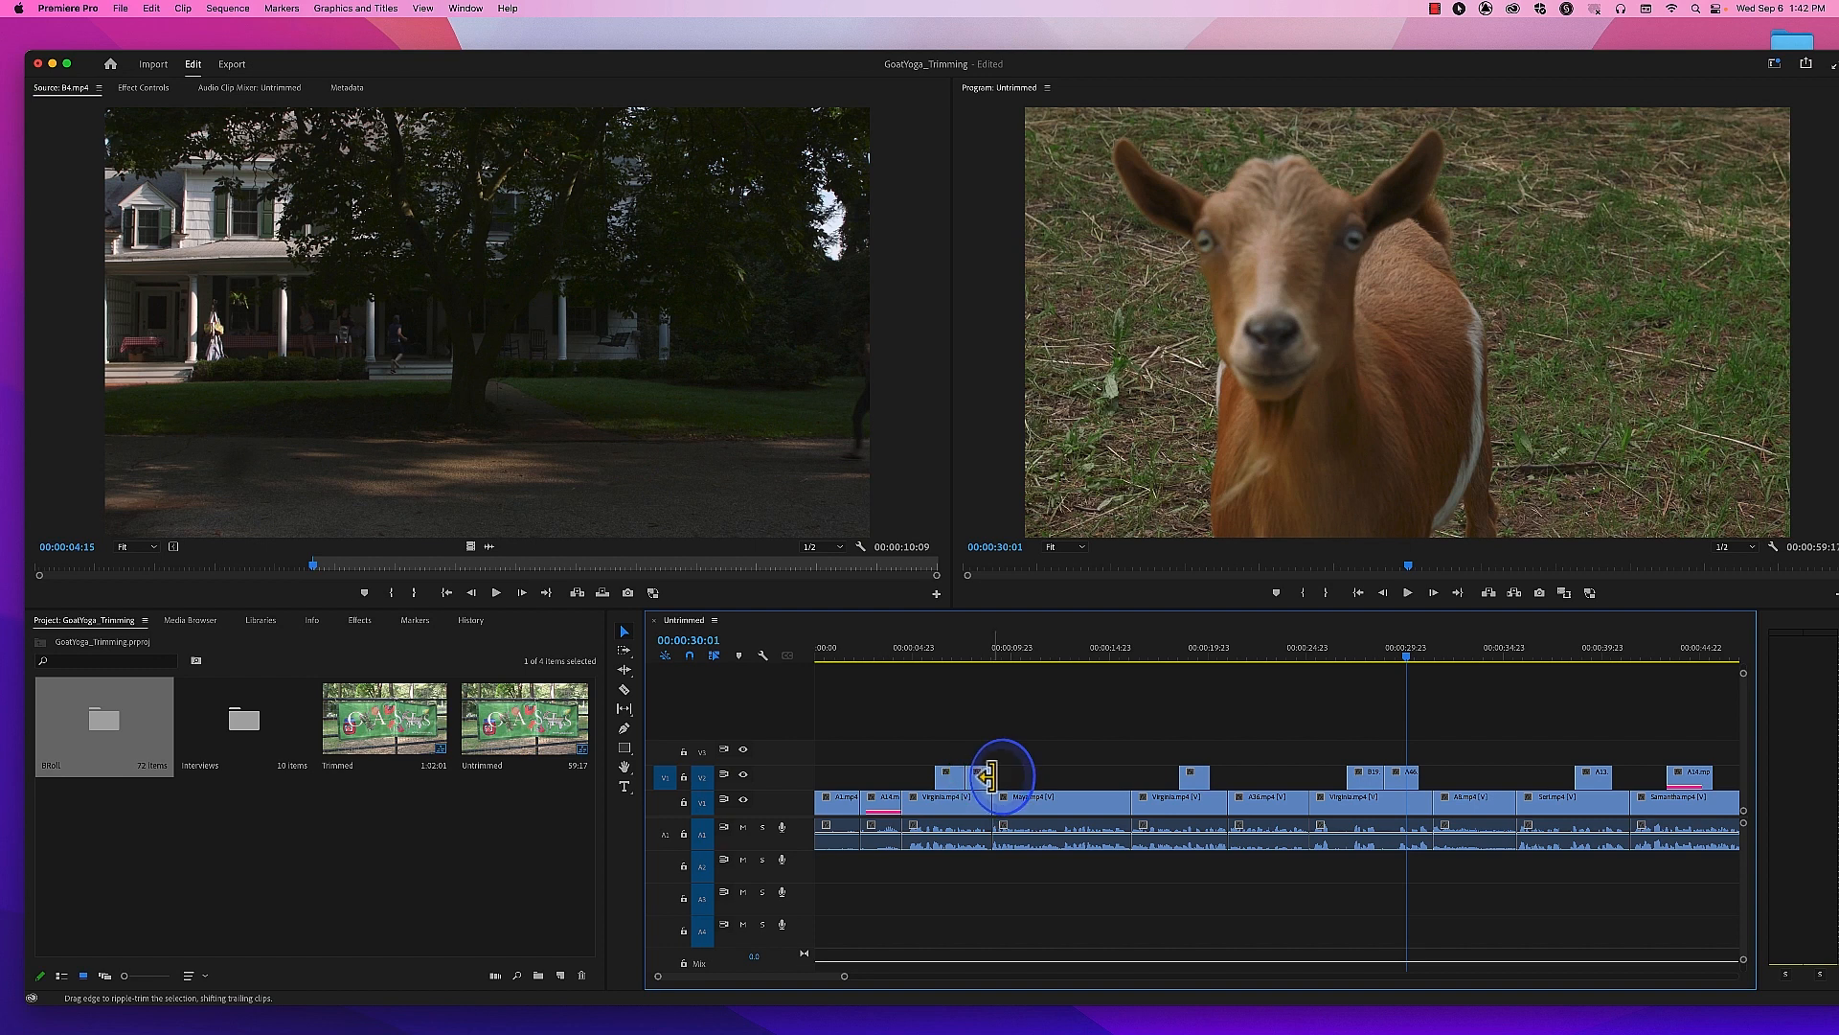
Step: Try different ripple-trim lengths on the end of B4.mp4 on V2 and extend it by about one second
left_click_drag(990, 776, 997, 776)
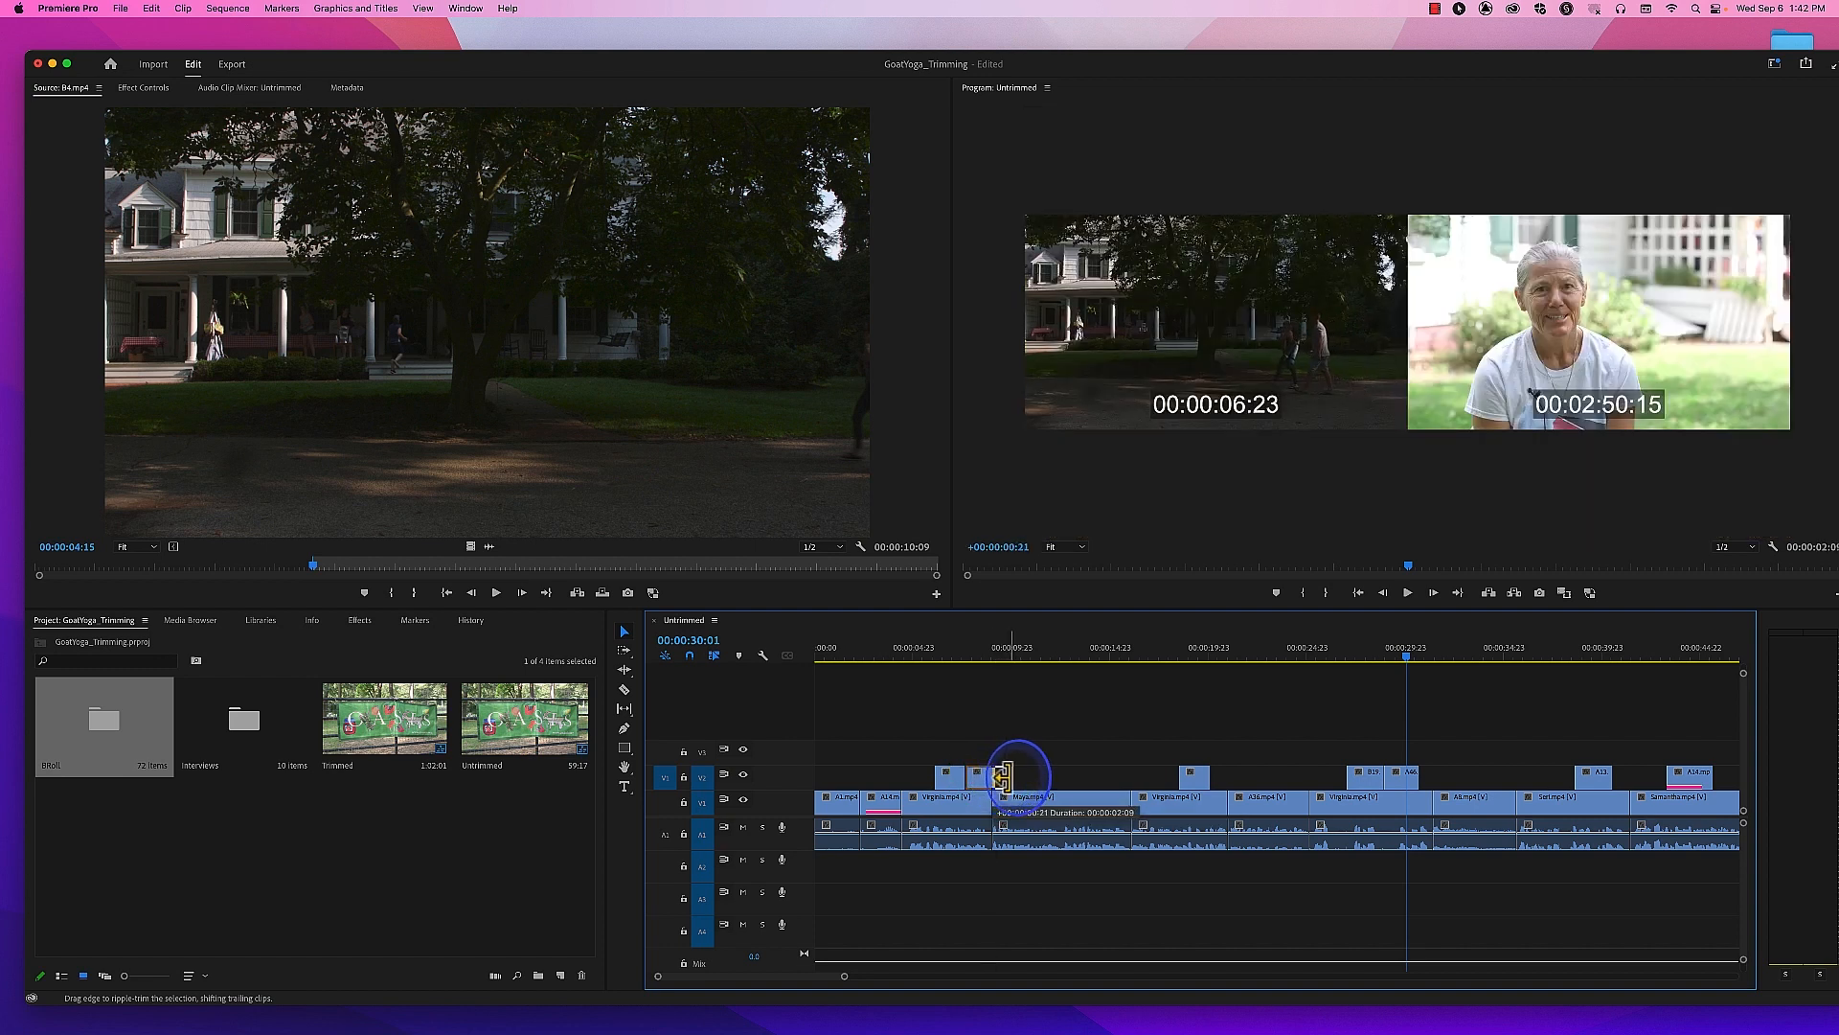
left_click_drag(1002, 776, 1006, 776)
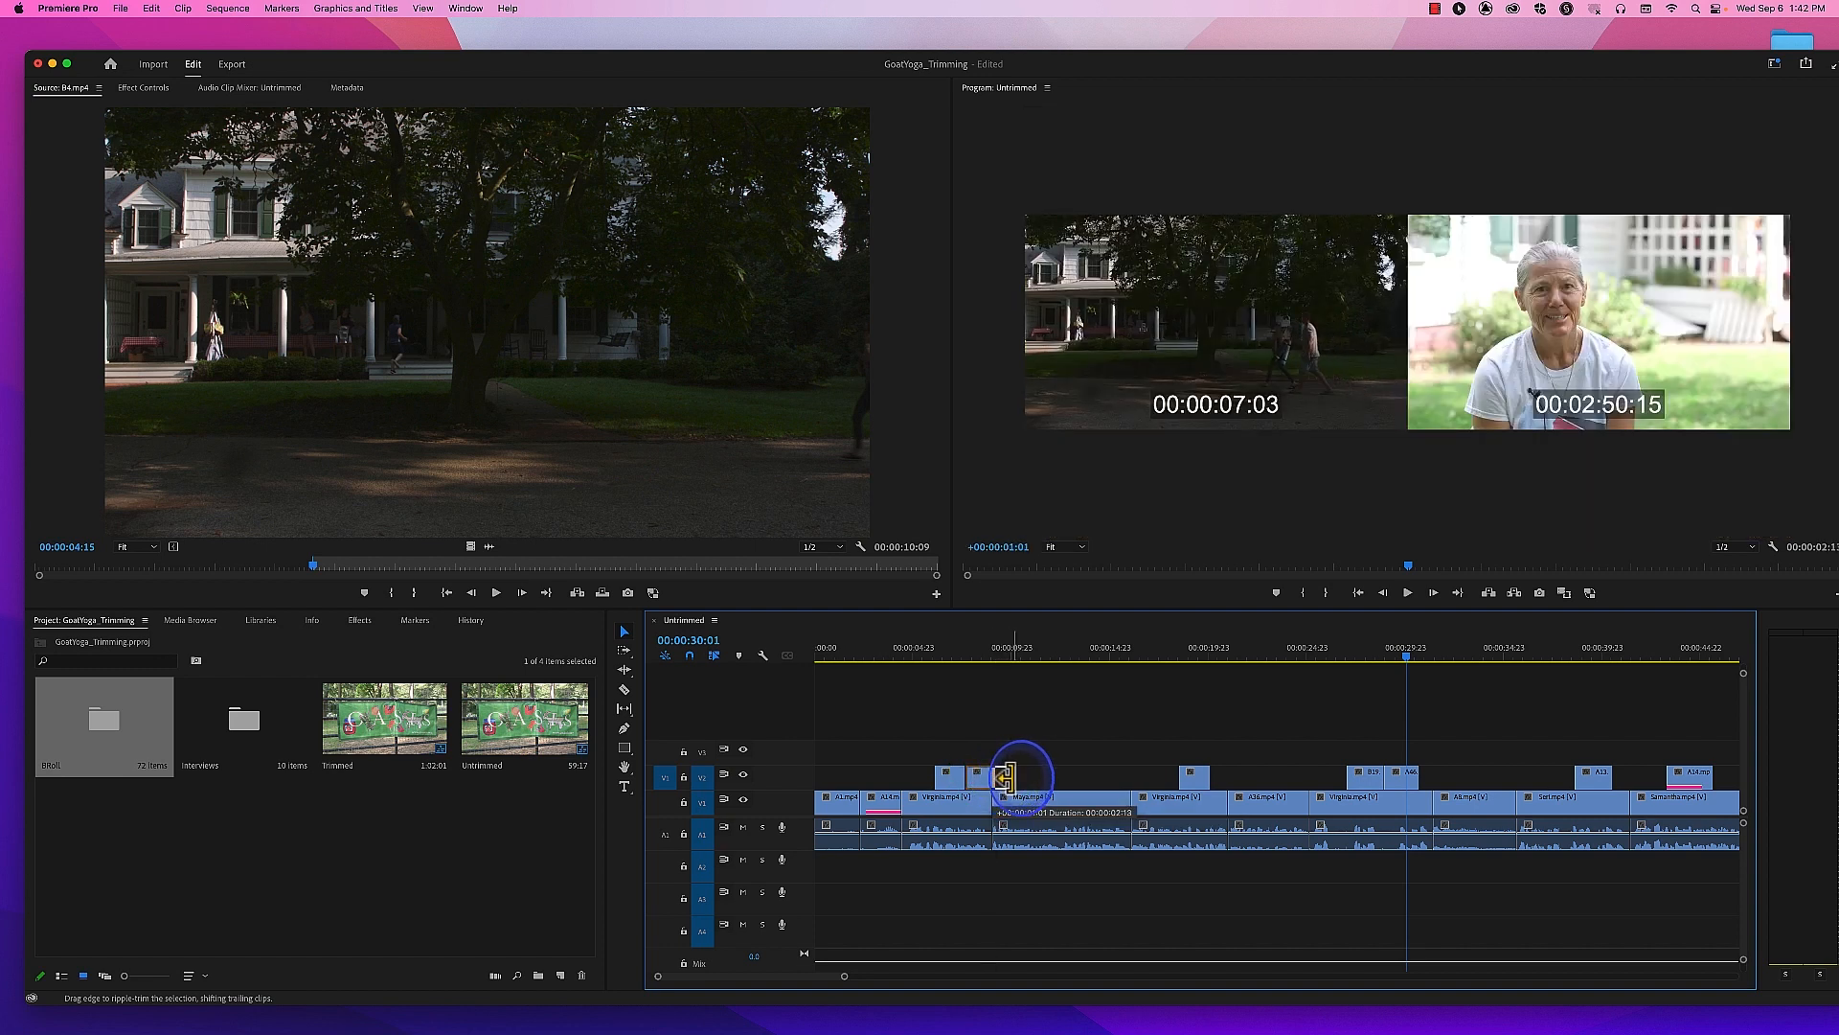
left_click_drag(1004, 778, 985, 784)
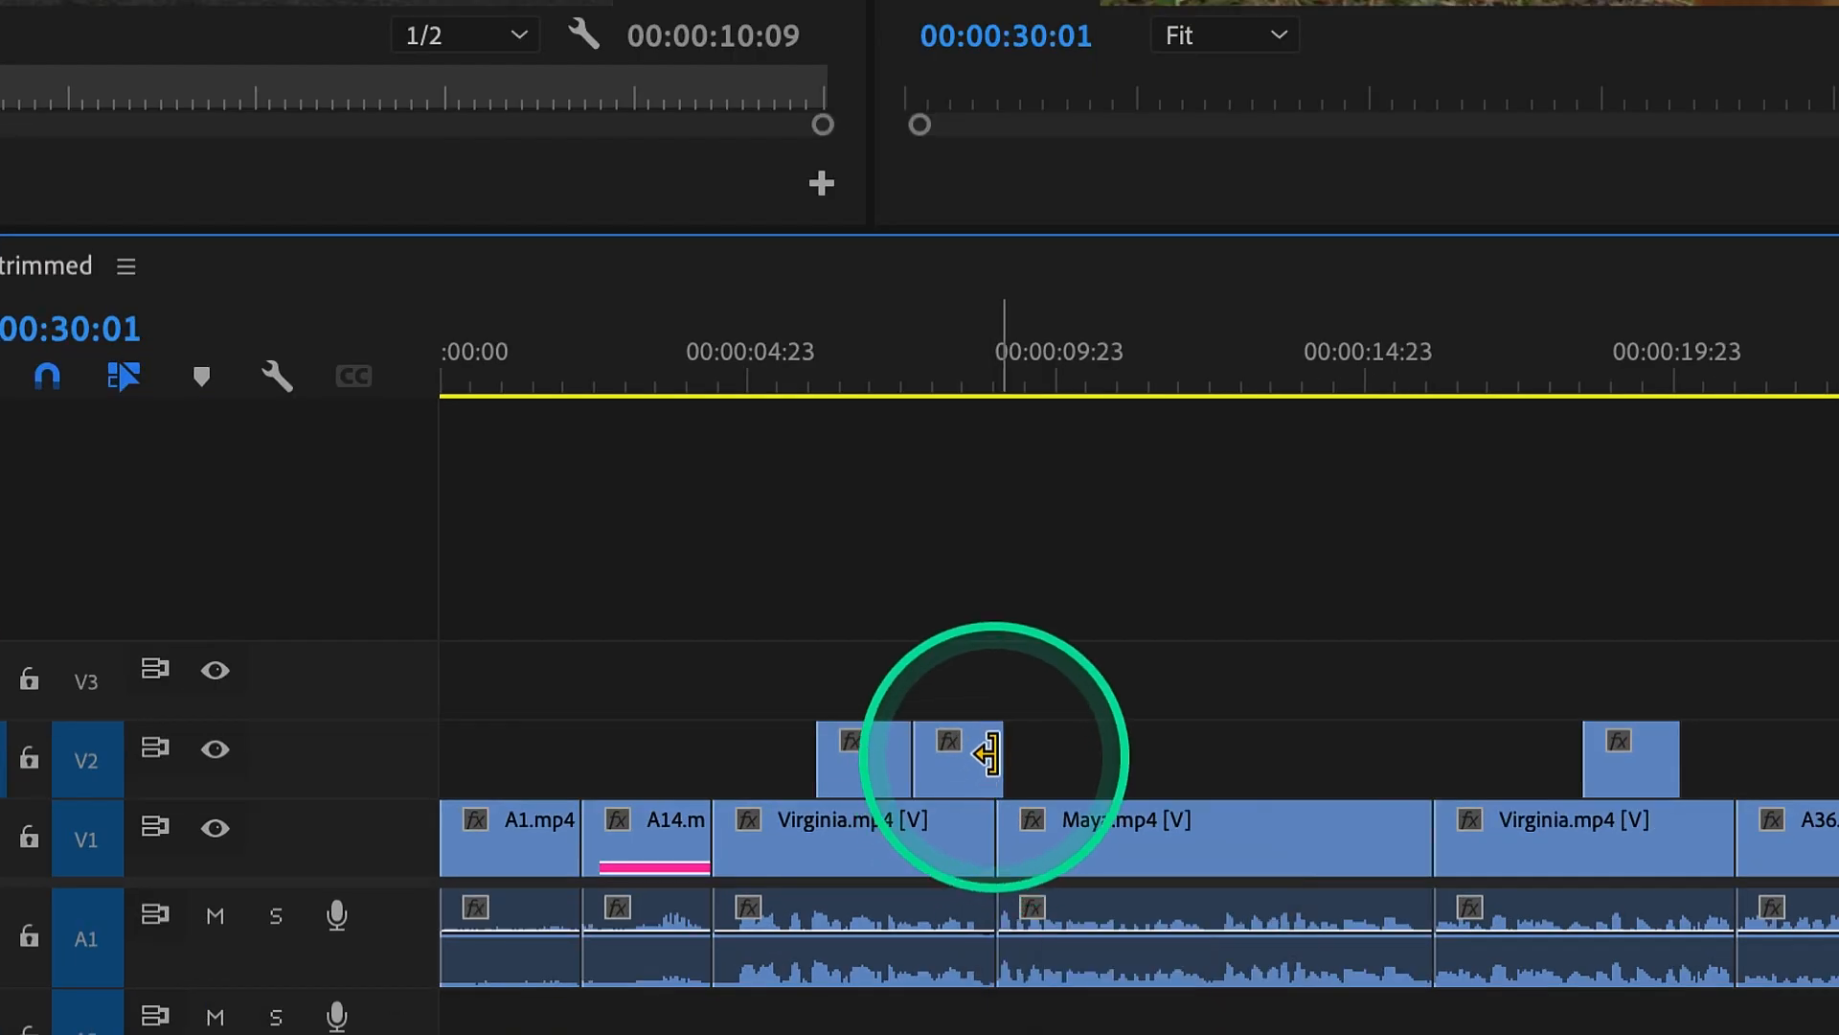
left_click_drag(986, 754, 1047, 754)
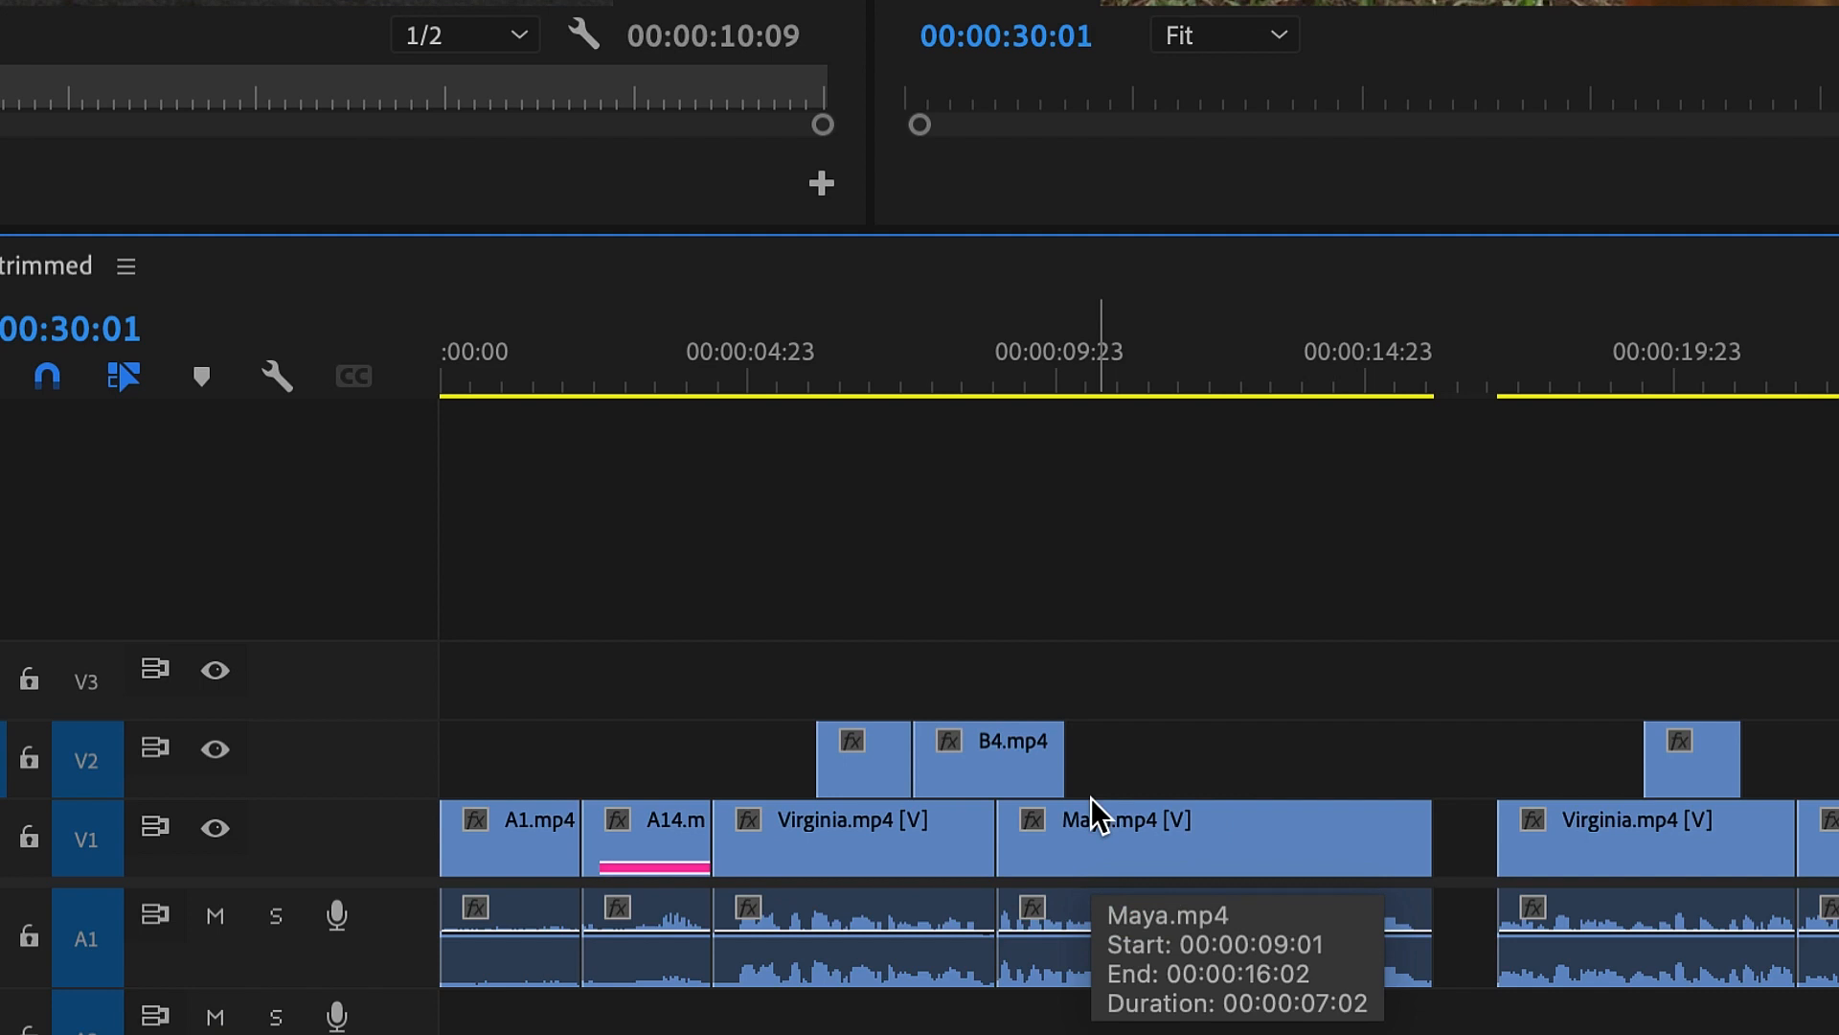
Step: Ripple-trim the start of the empty V2 gap after B4.mp4 by one second to pull the later clips back
left_click(1079, 758)
left_click(1084, 756)
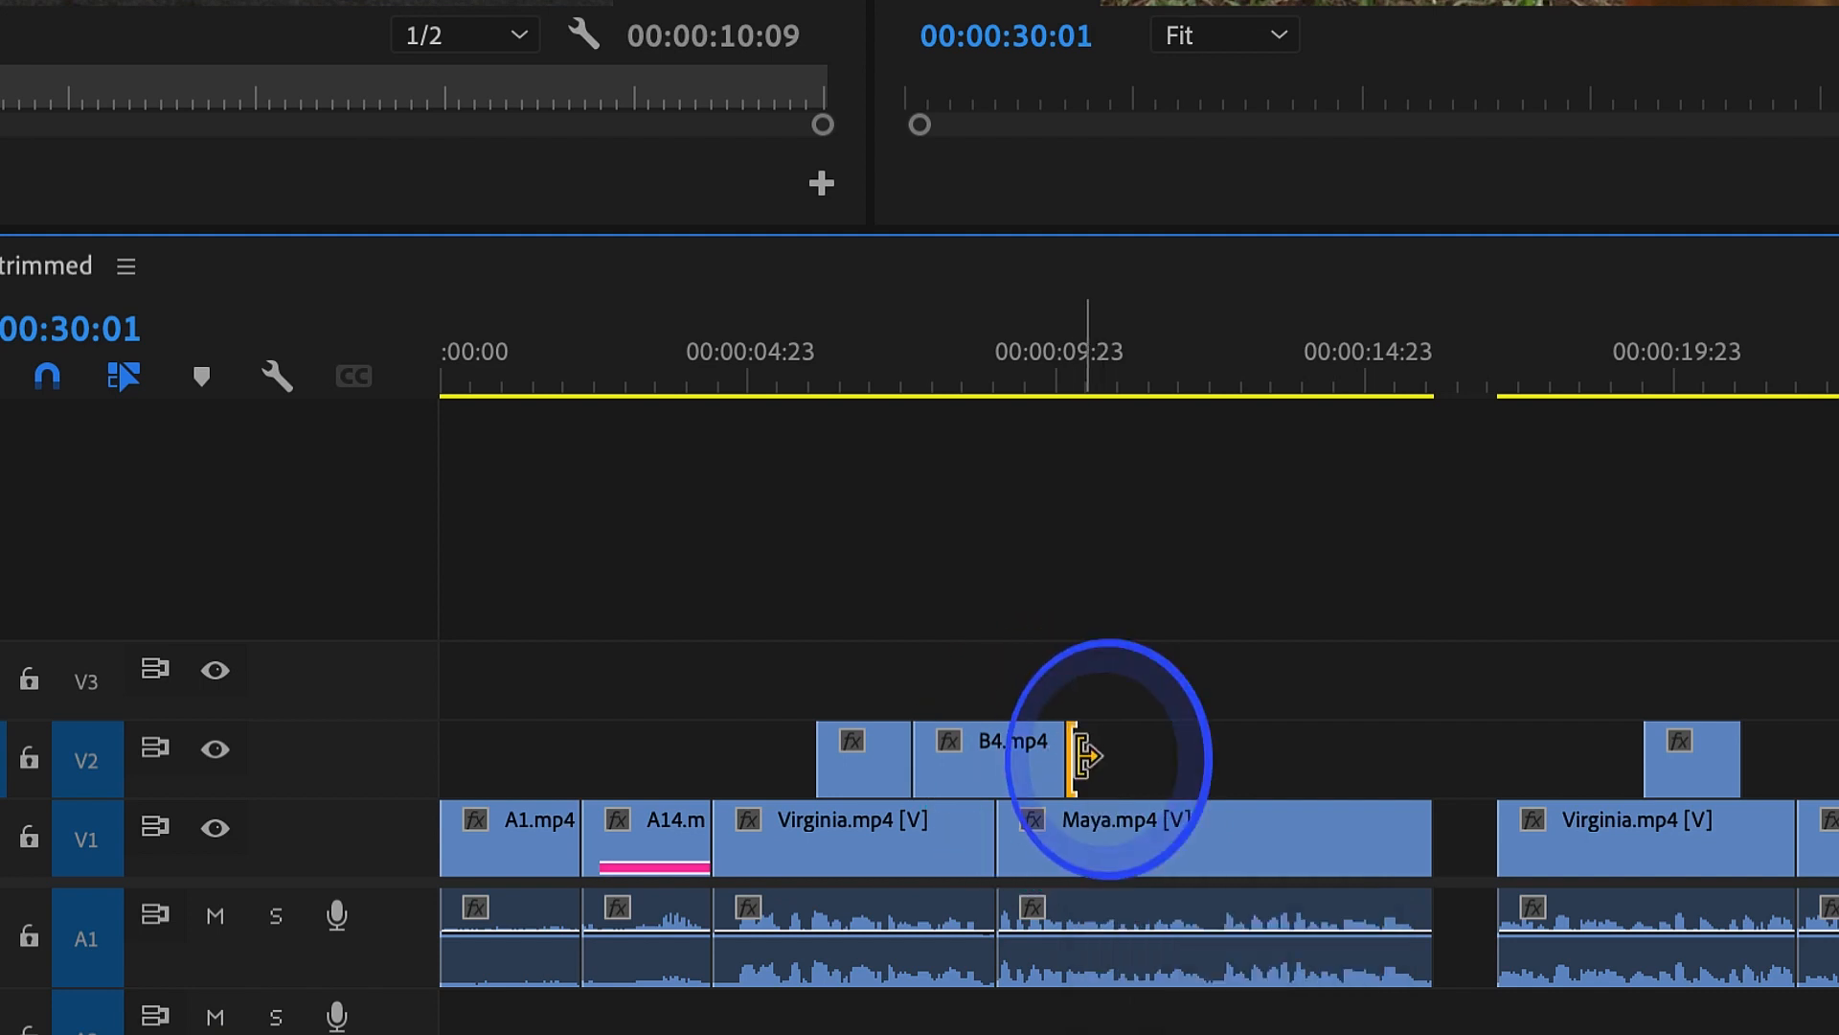
left_click_drag(1088, 757, 1150, 752)
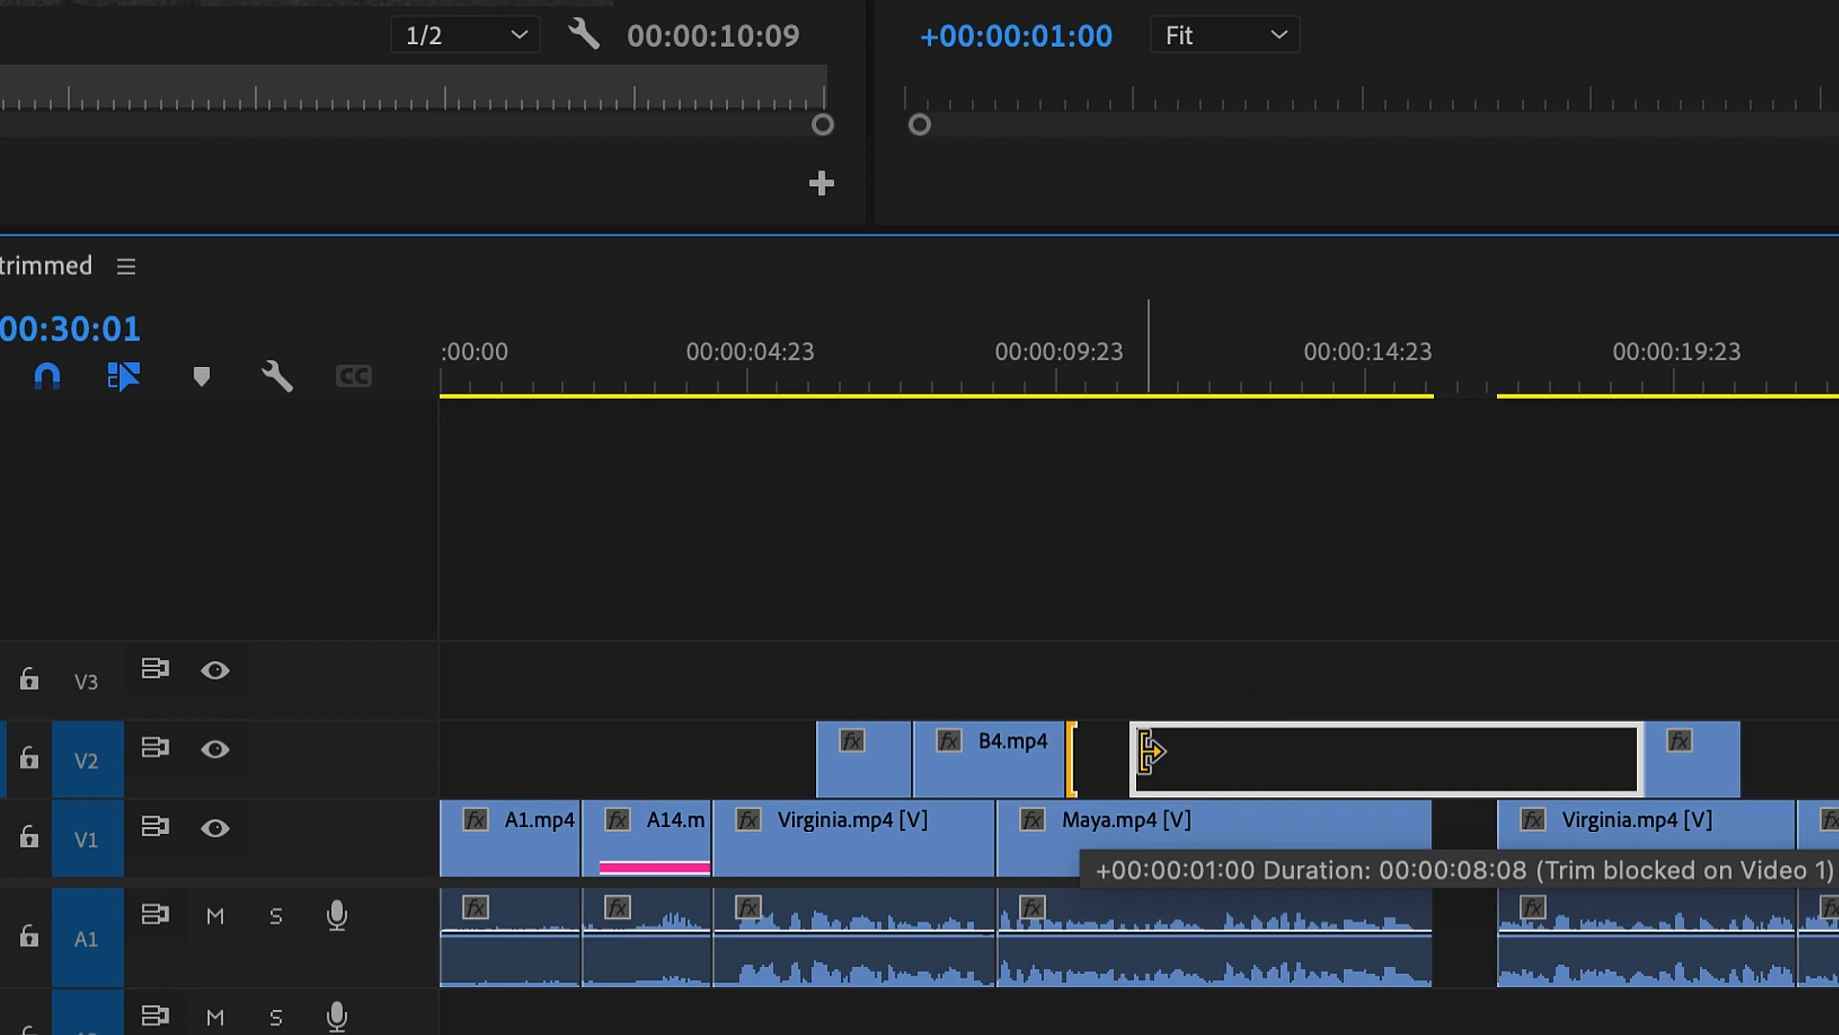
left_click_drag(1150, 752, 1149, 751)
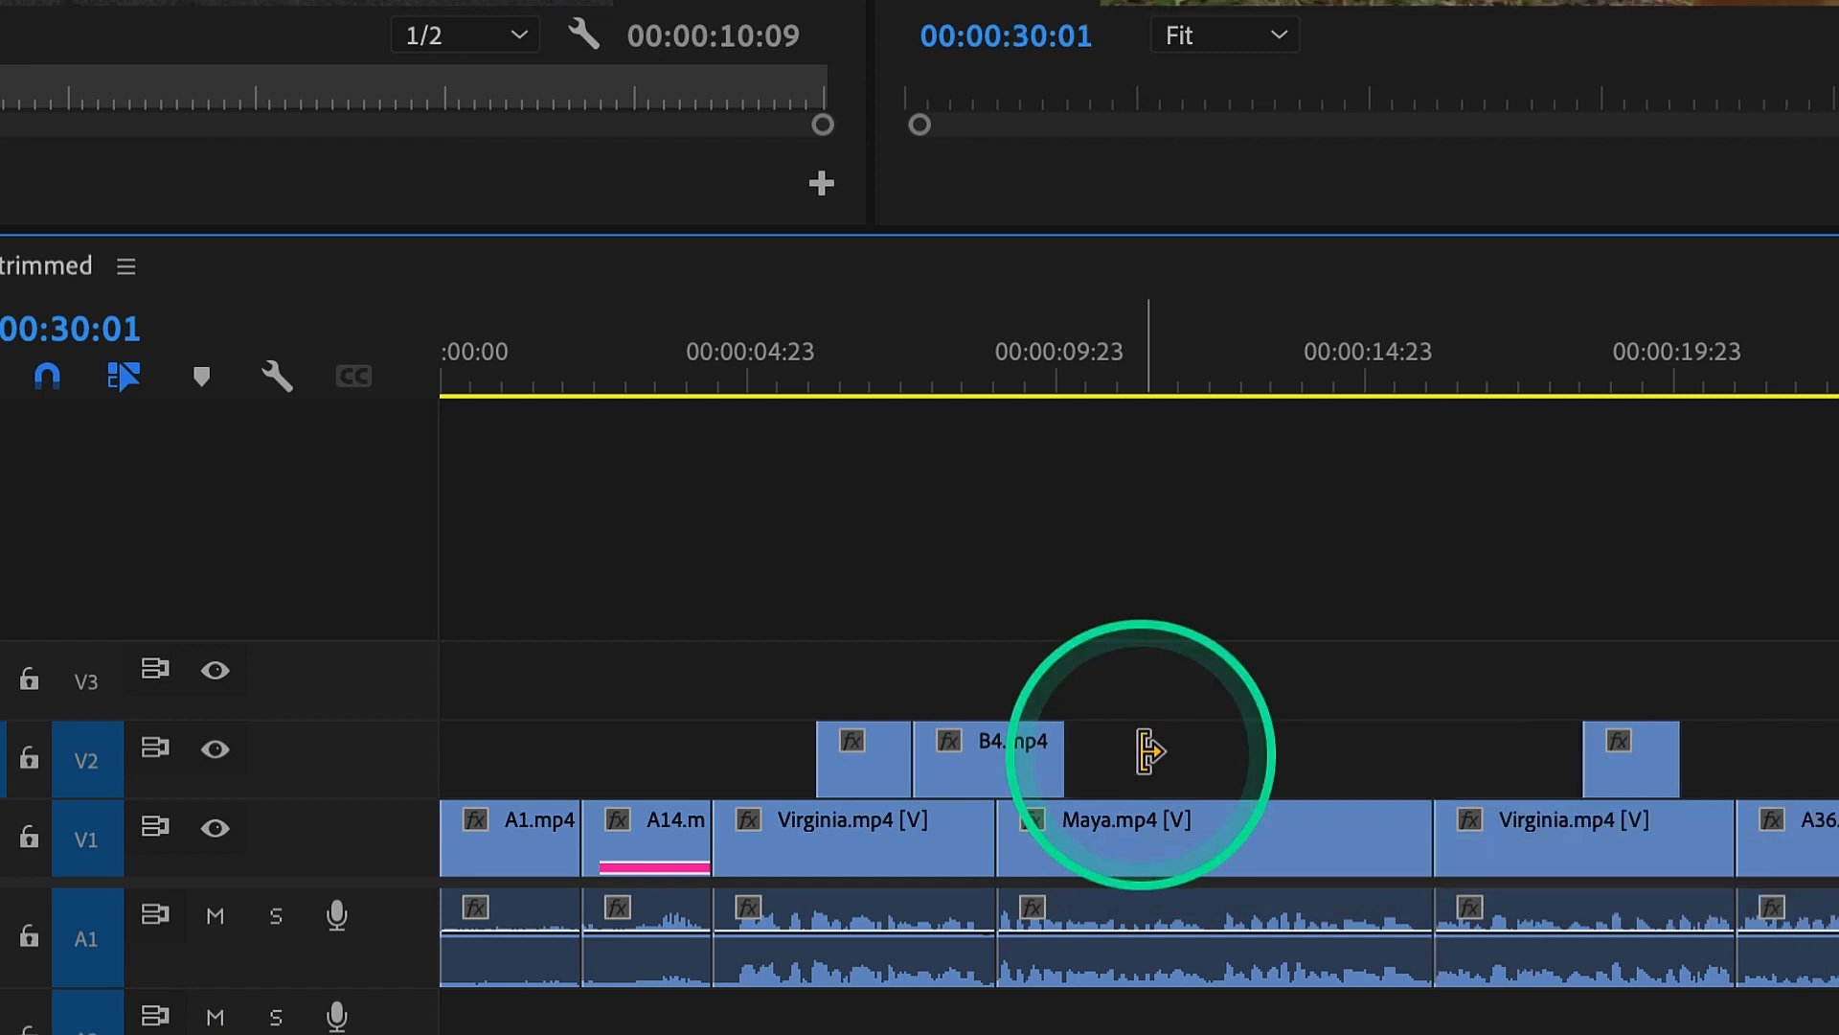
Step: Undo the last gap trim and retry ripple-trimming the start of the empty V2 gap after B4.mp4 by one second
key("super+z")
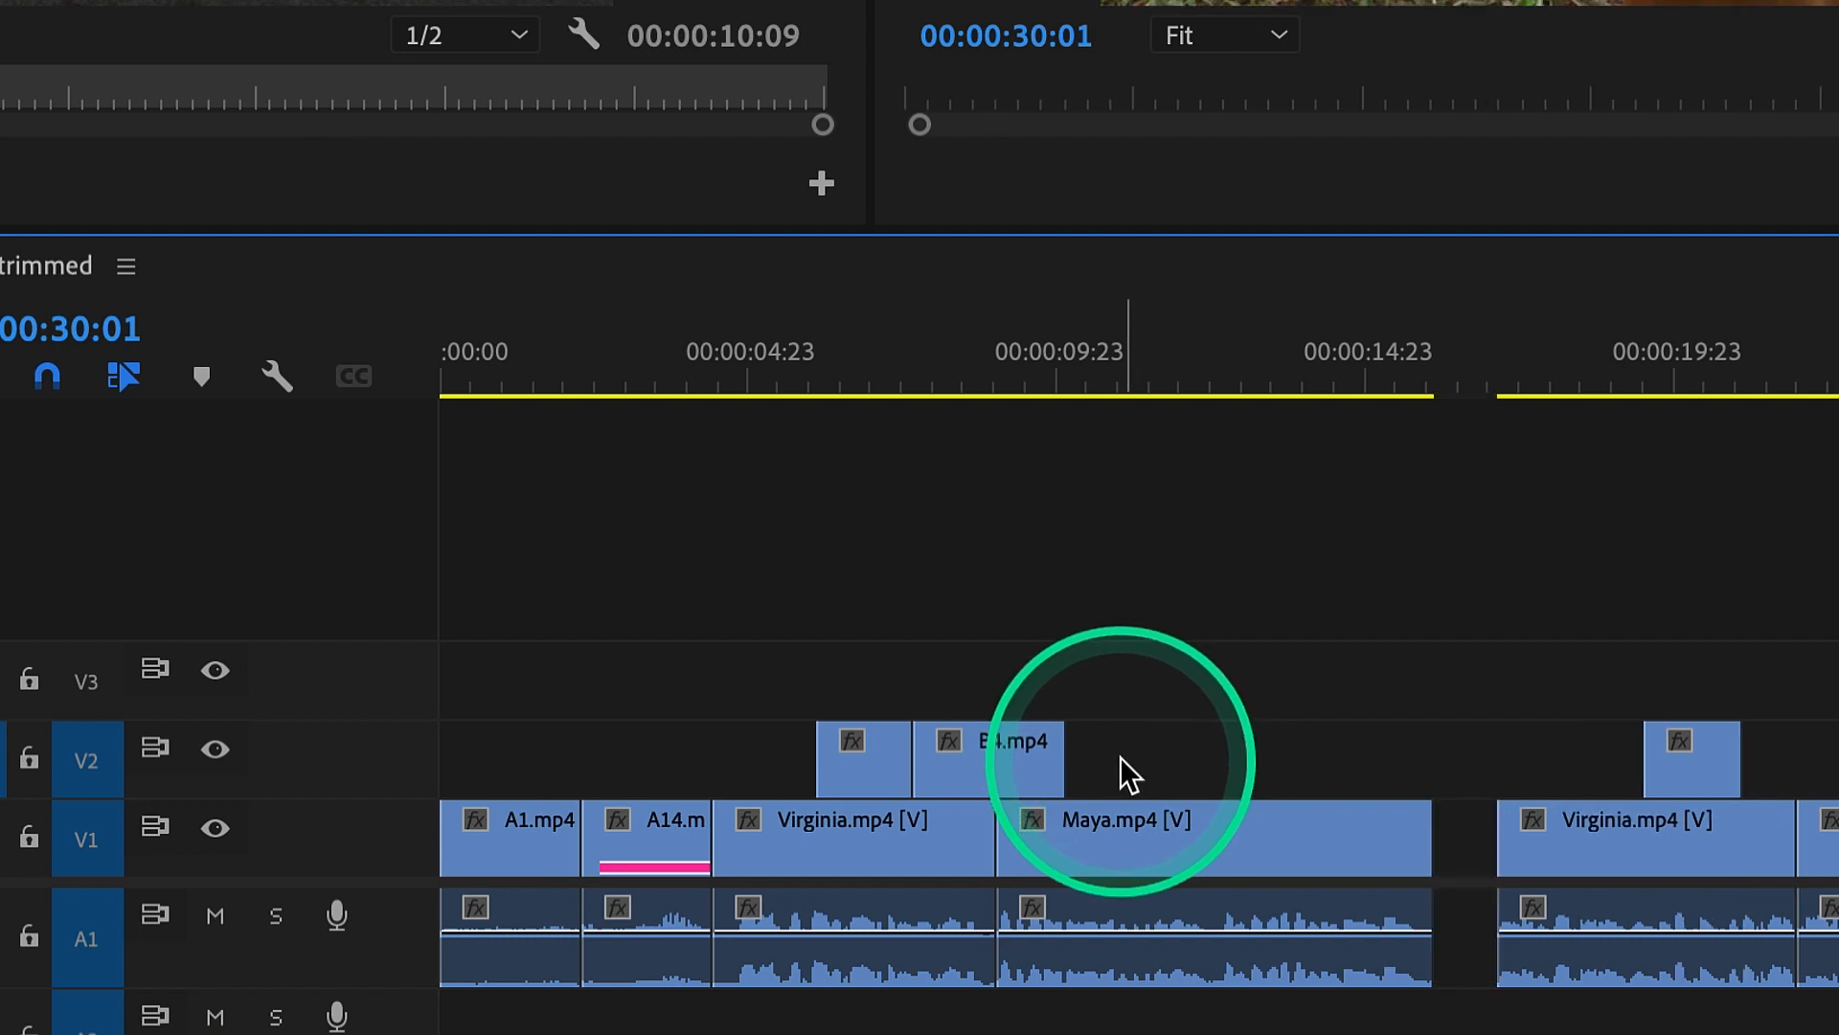
key("super+z")
left_click_drag(978, 755, 1145, 759)
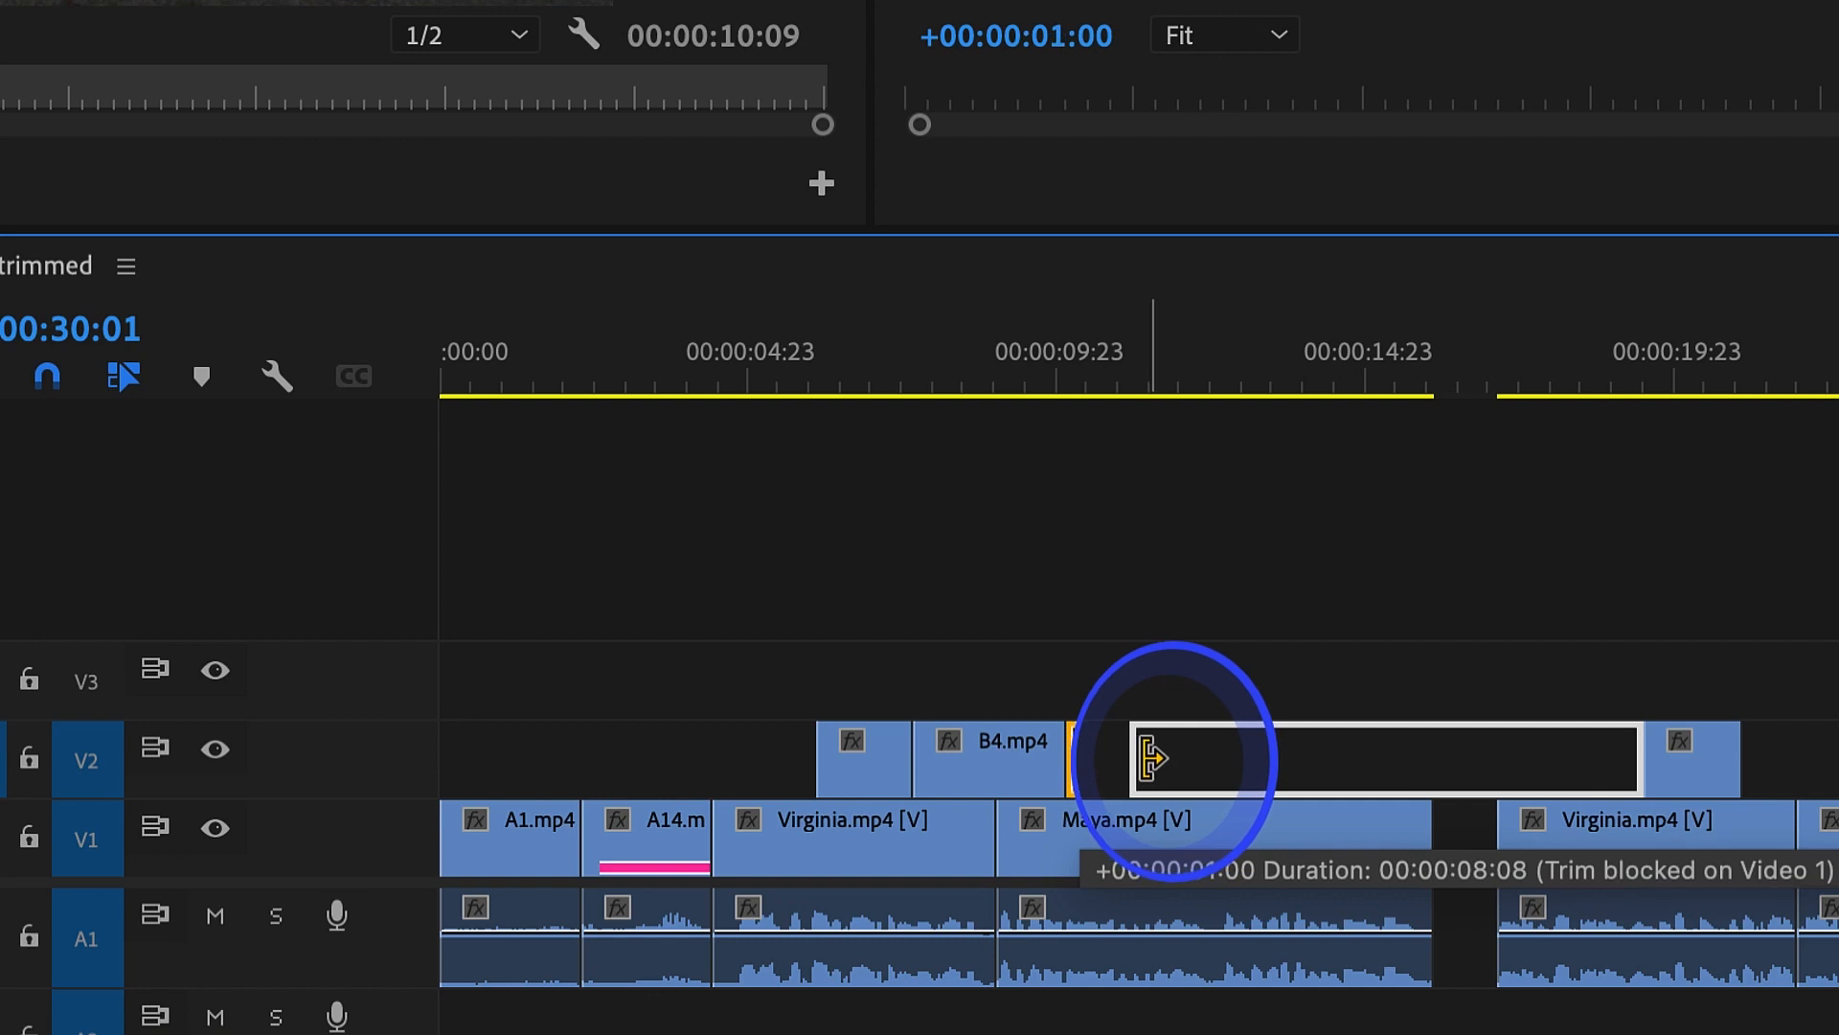
left_click_drag(1153, 756, 1140, 762)
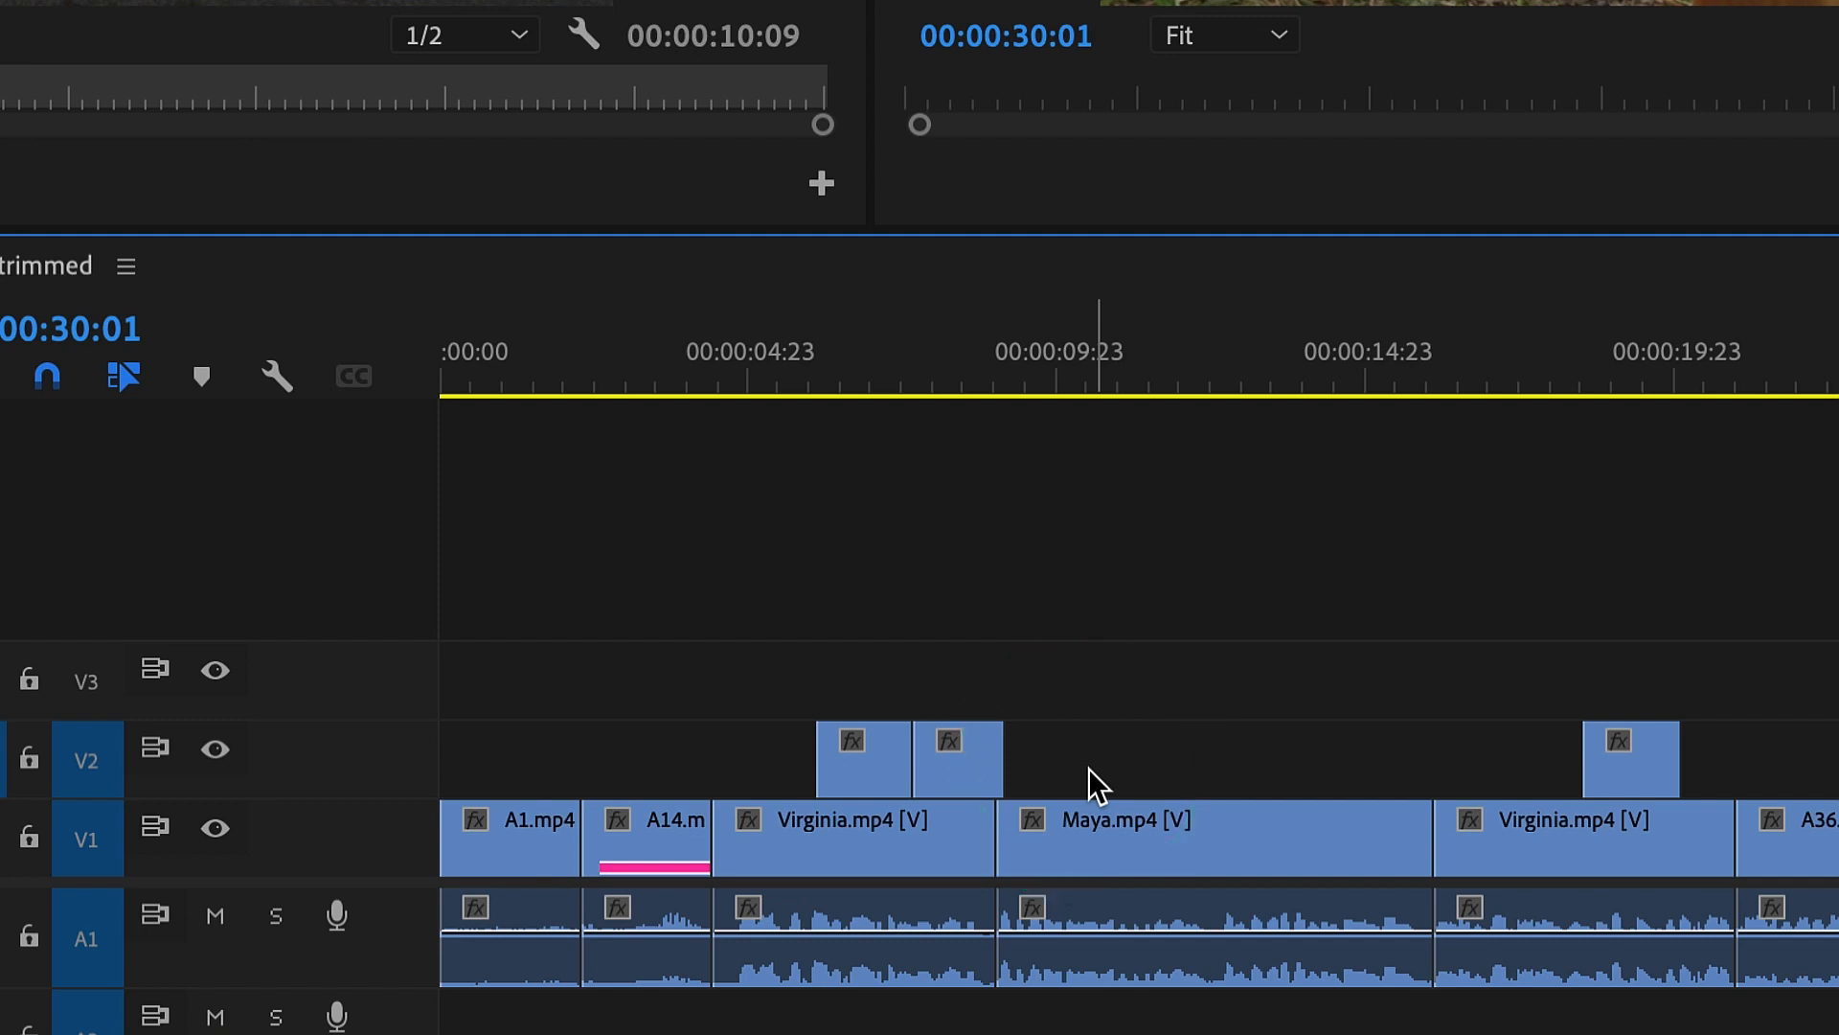
Step: Try ripple-trimming the end of B4.mp4 on V2 a little over one second longer and undo the trim
left_click(979, 747)
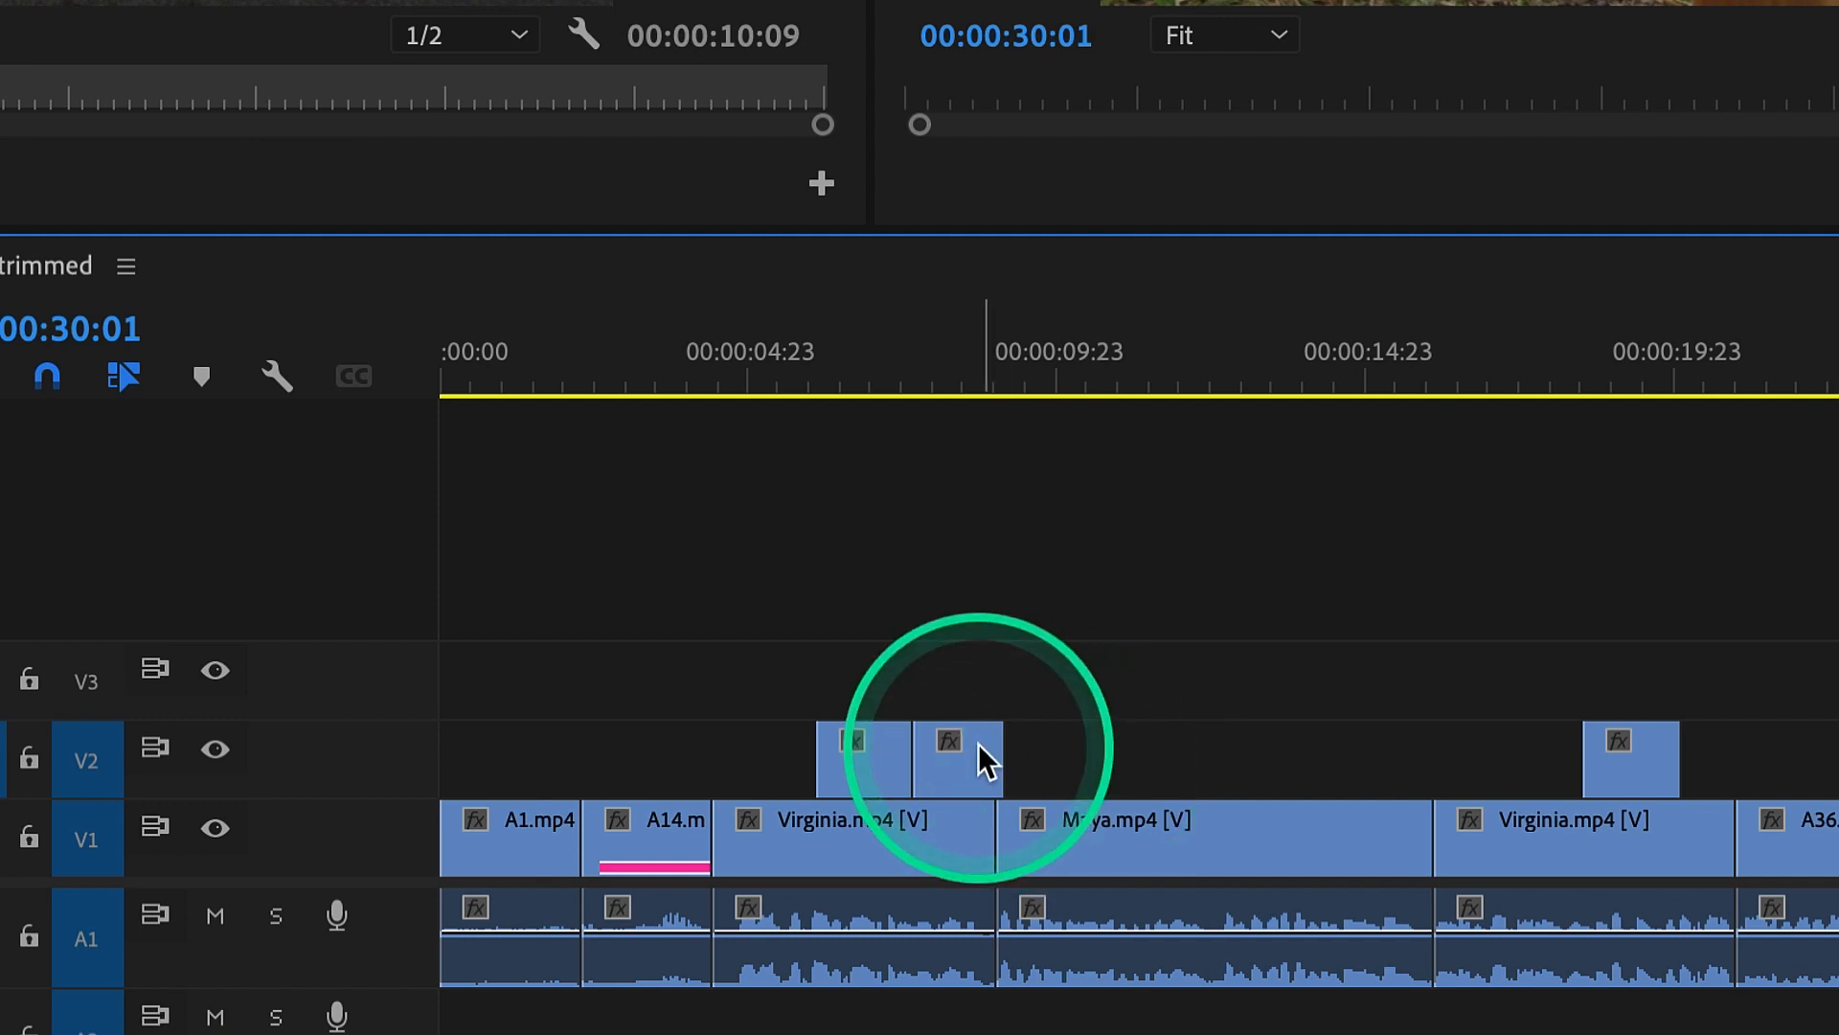
left_click_drag(987, 748, 1077, 757)
left_click(974, 820)
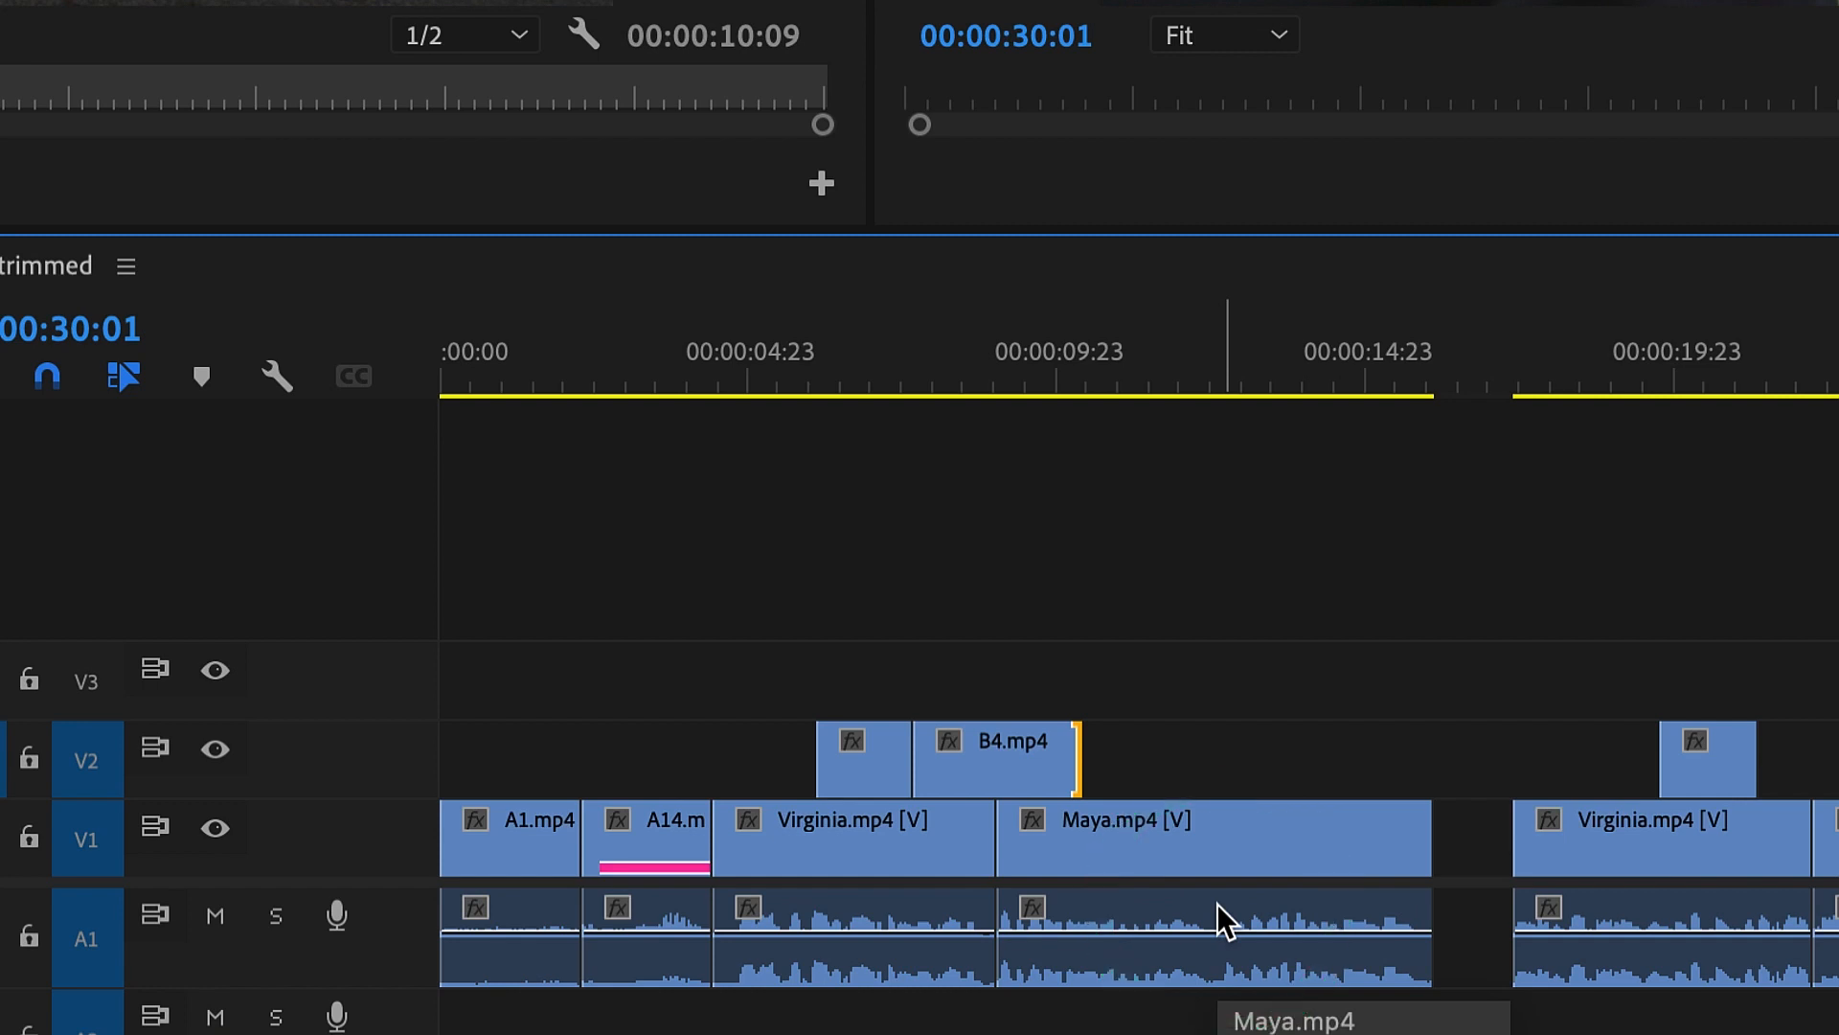
key("super+z")
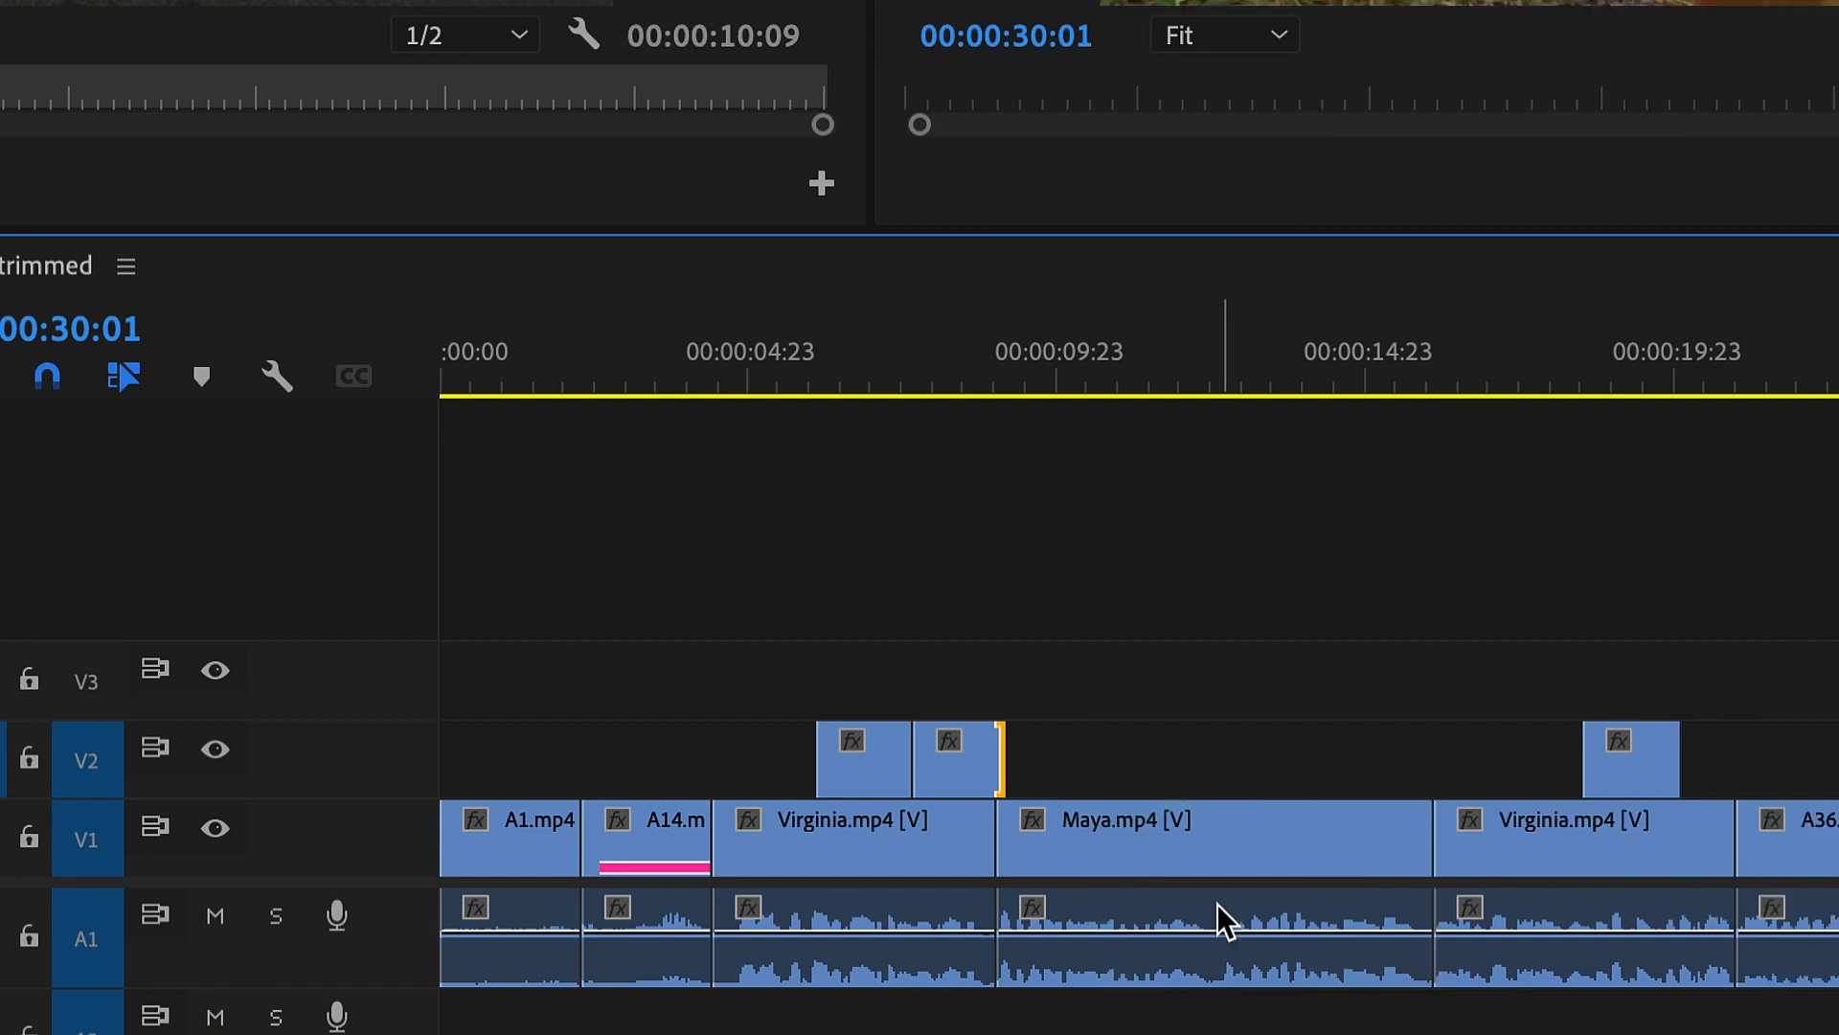
Step: Try ripple trims on both sides of the V1 cut between Maya.mp4 and the following Virginia.mp4, undoing each one
left_click(982, 750)
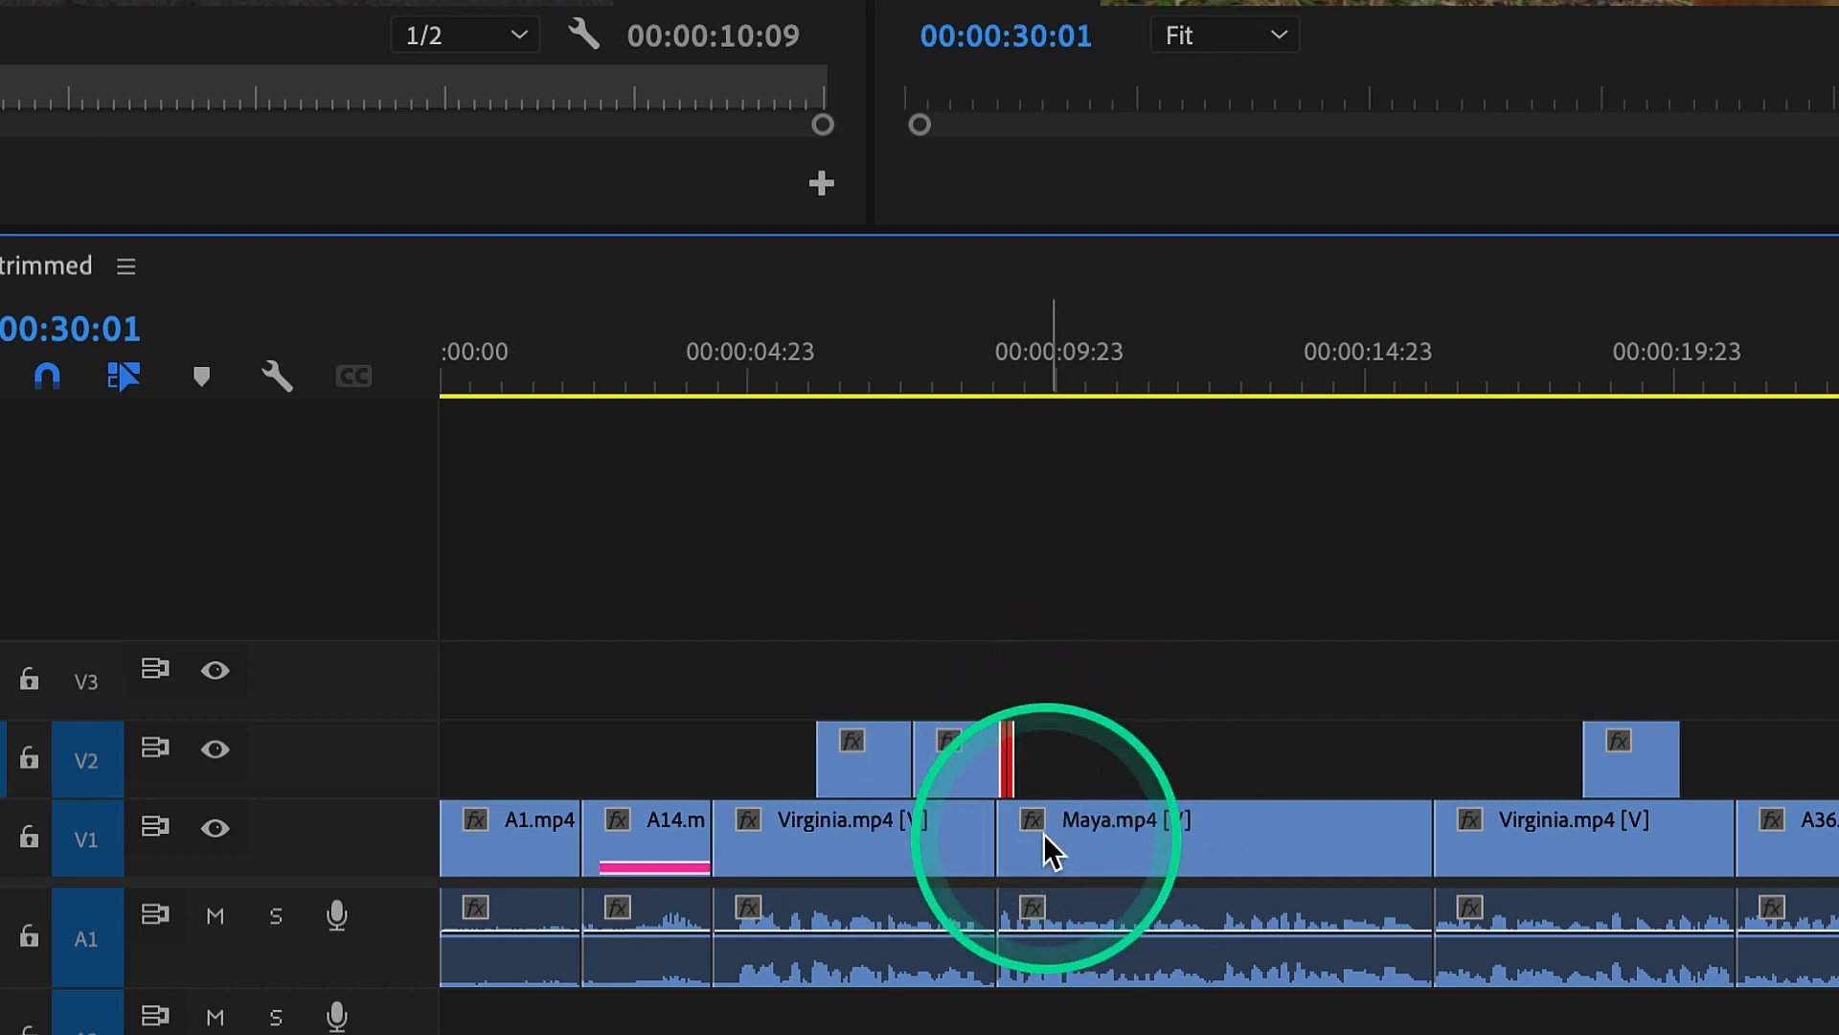
left_click(1414, 840)
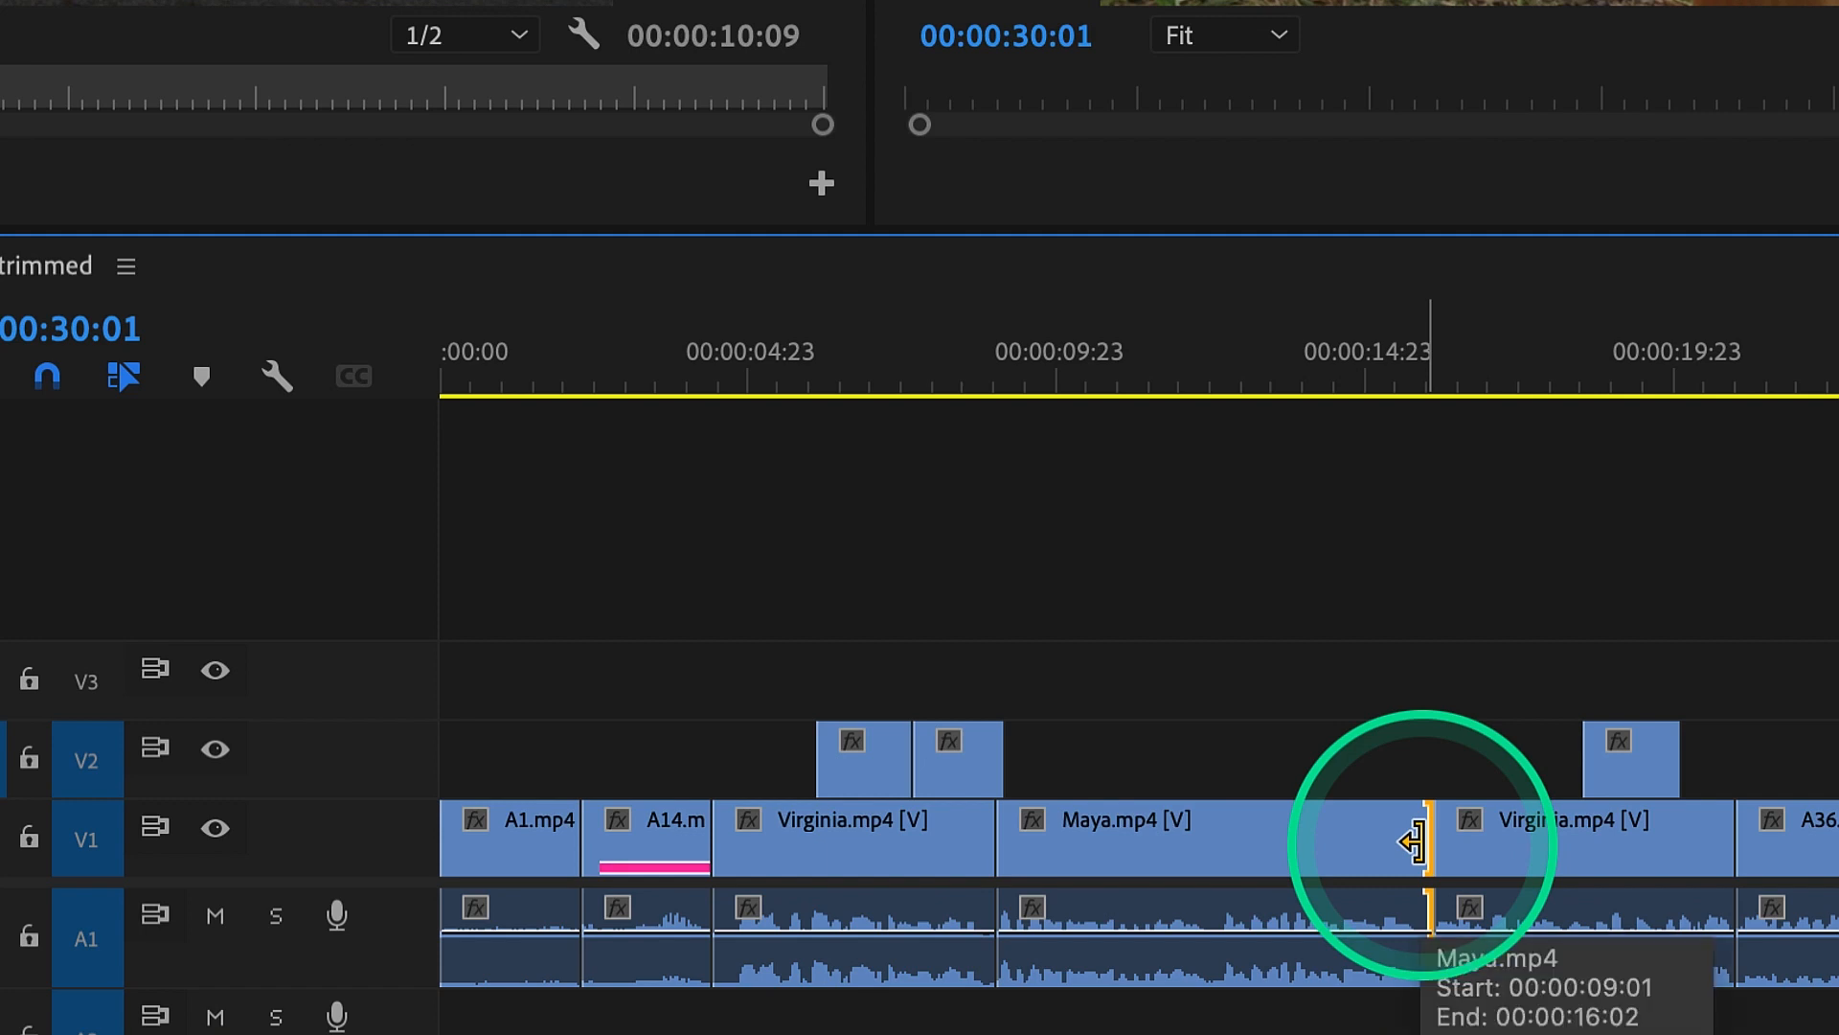
left_click_drag(1412, 841, 1386, 961)
key("ctrl+z")
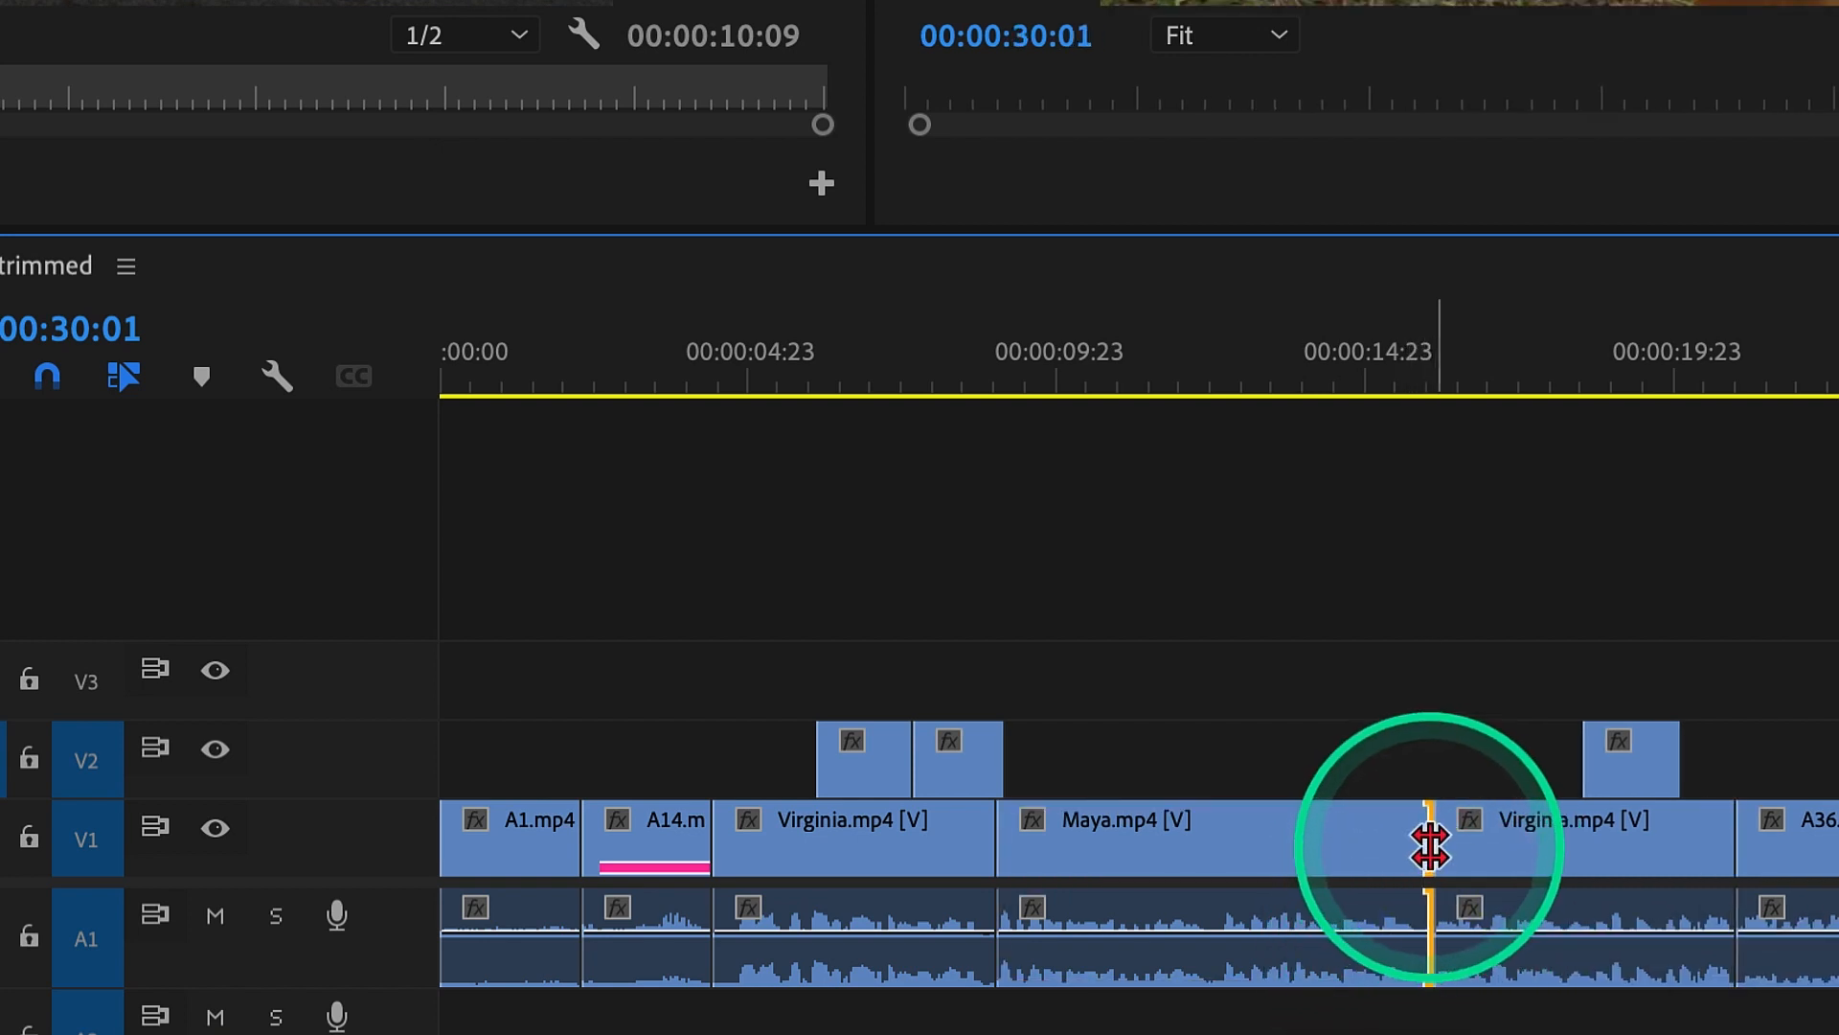
left_click_drag(1454, 843, 1413, 948)
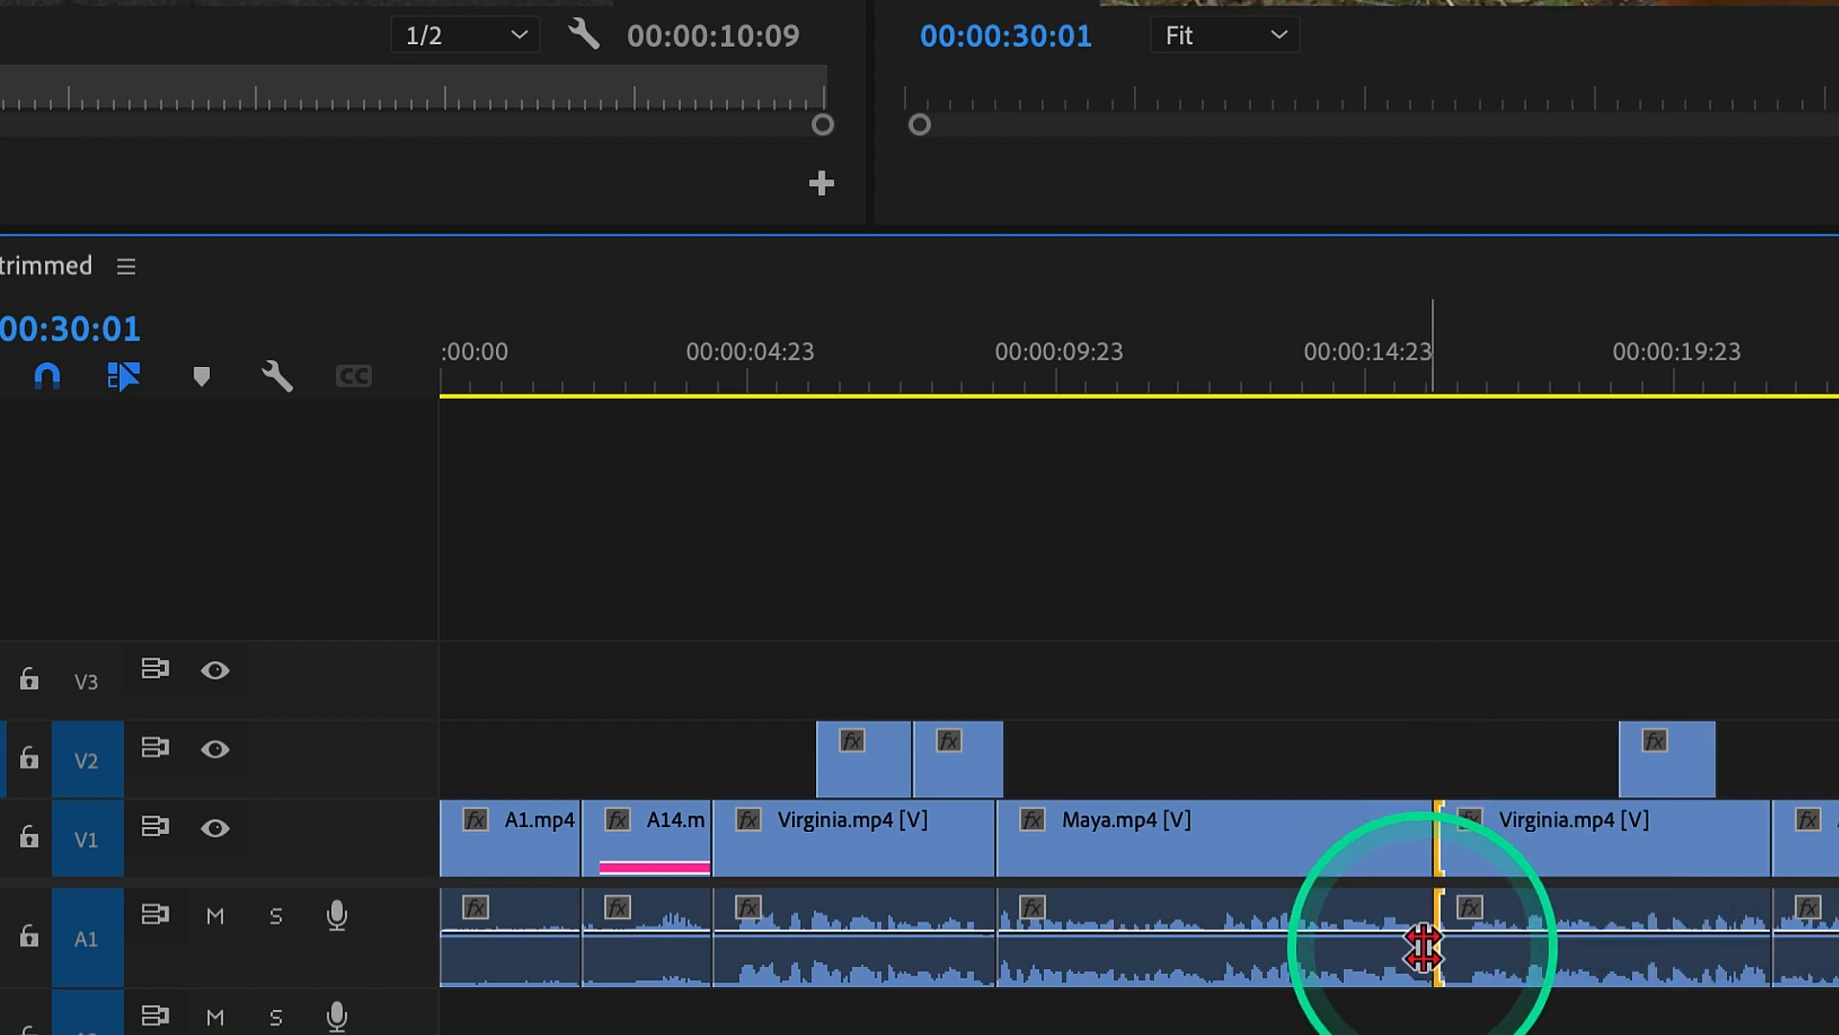
key("ctrl+z")
left_click_drag(1454, 843, 1399, 877)
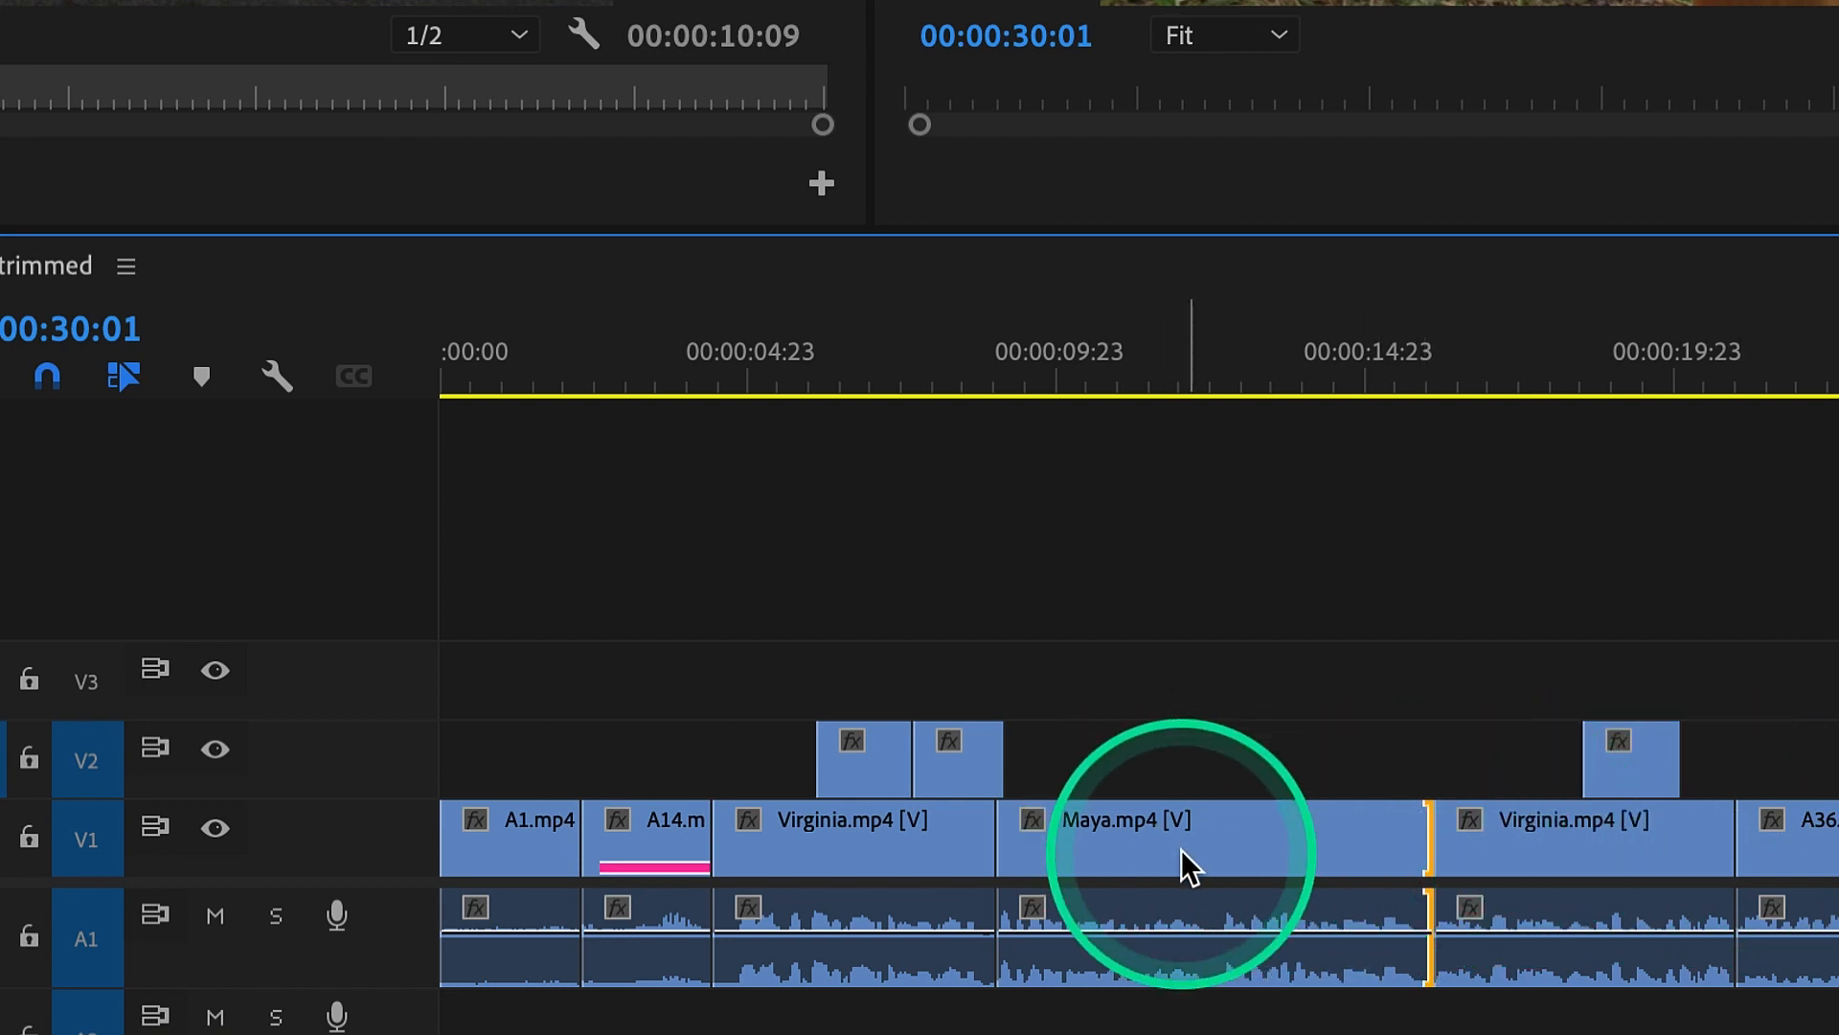
Step: Try a shorter ripple trim that extends the end of B4.mp4 by about half a second and undo it
left_click(1002, 752)
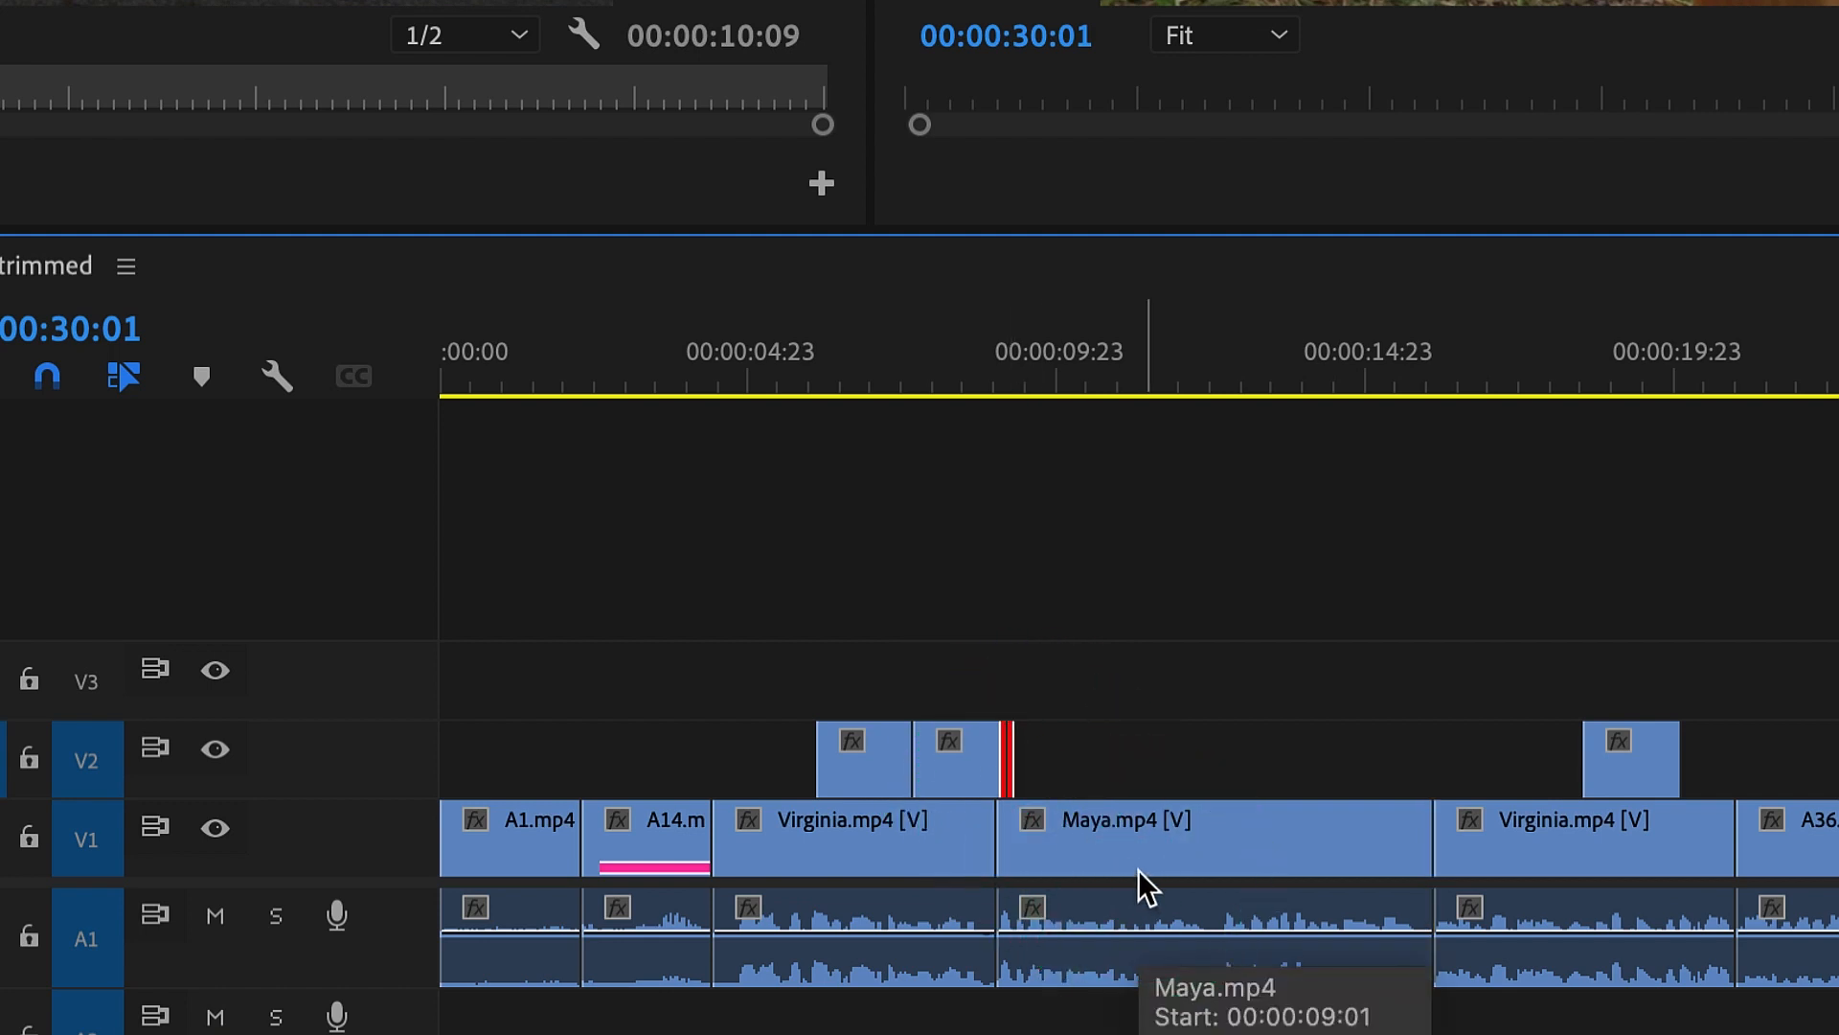
left_click(987, 762, "ctrl")
left_click_drag(987, 761, 1067, 760)
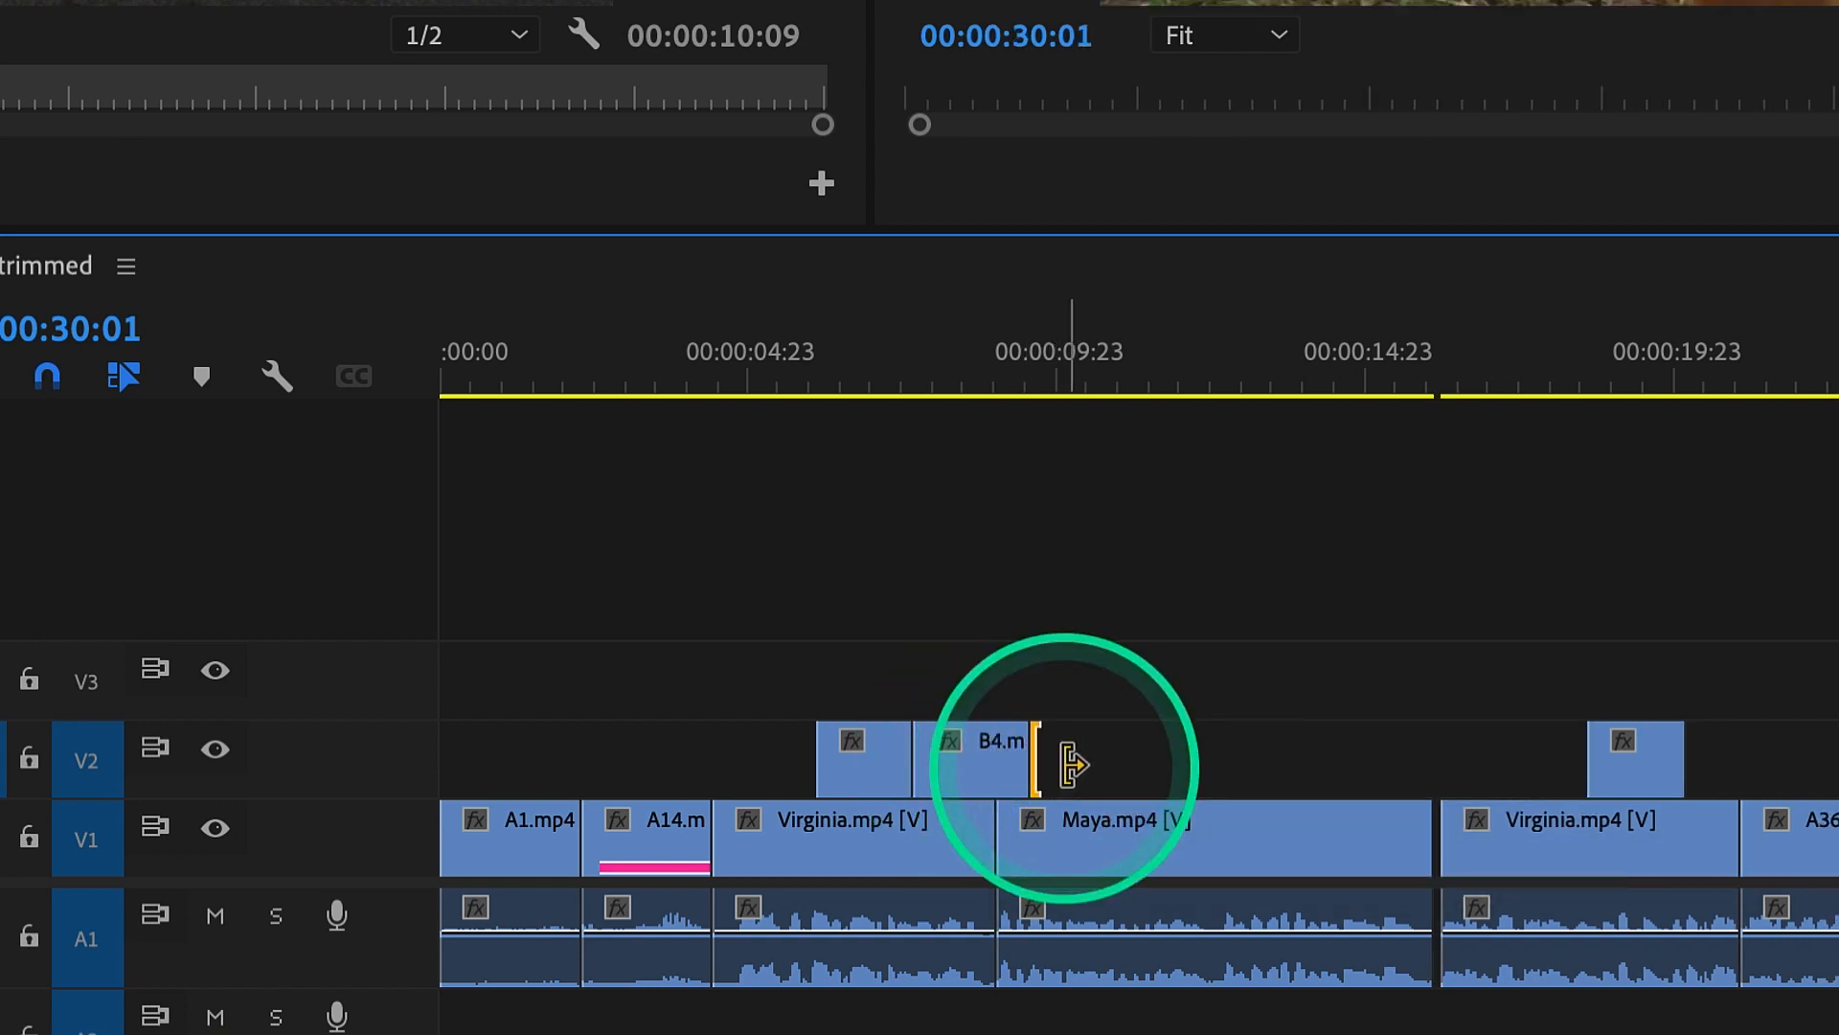
key("ctrl+z")
key("ctrl+z")
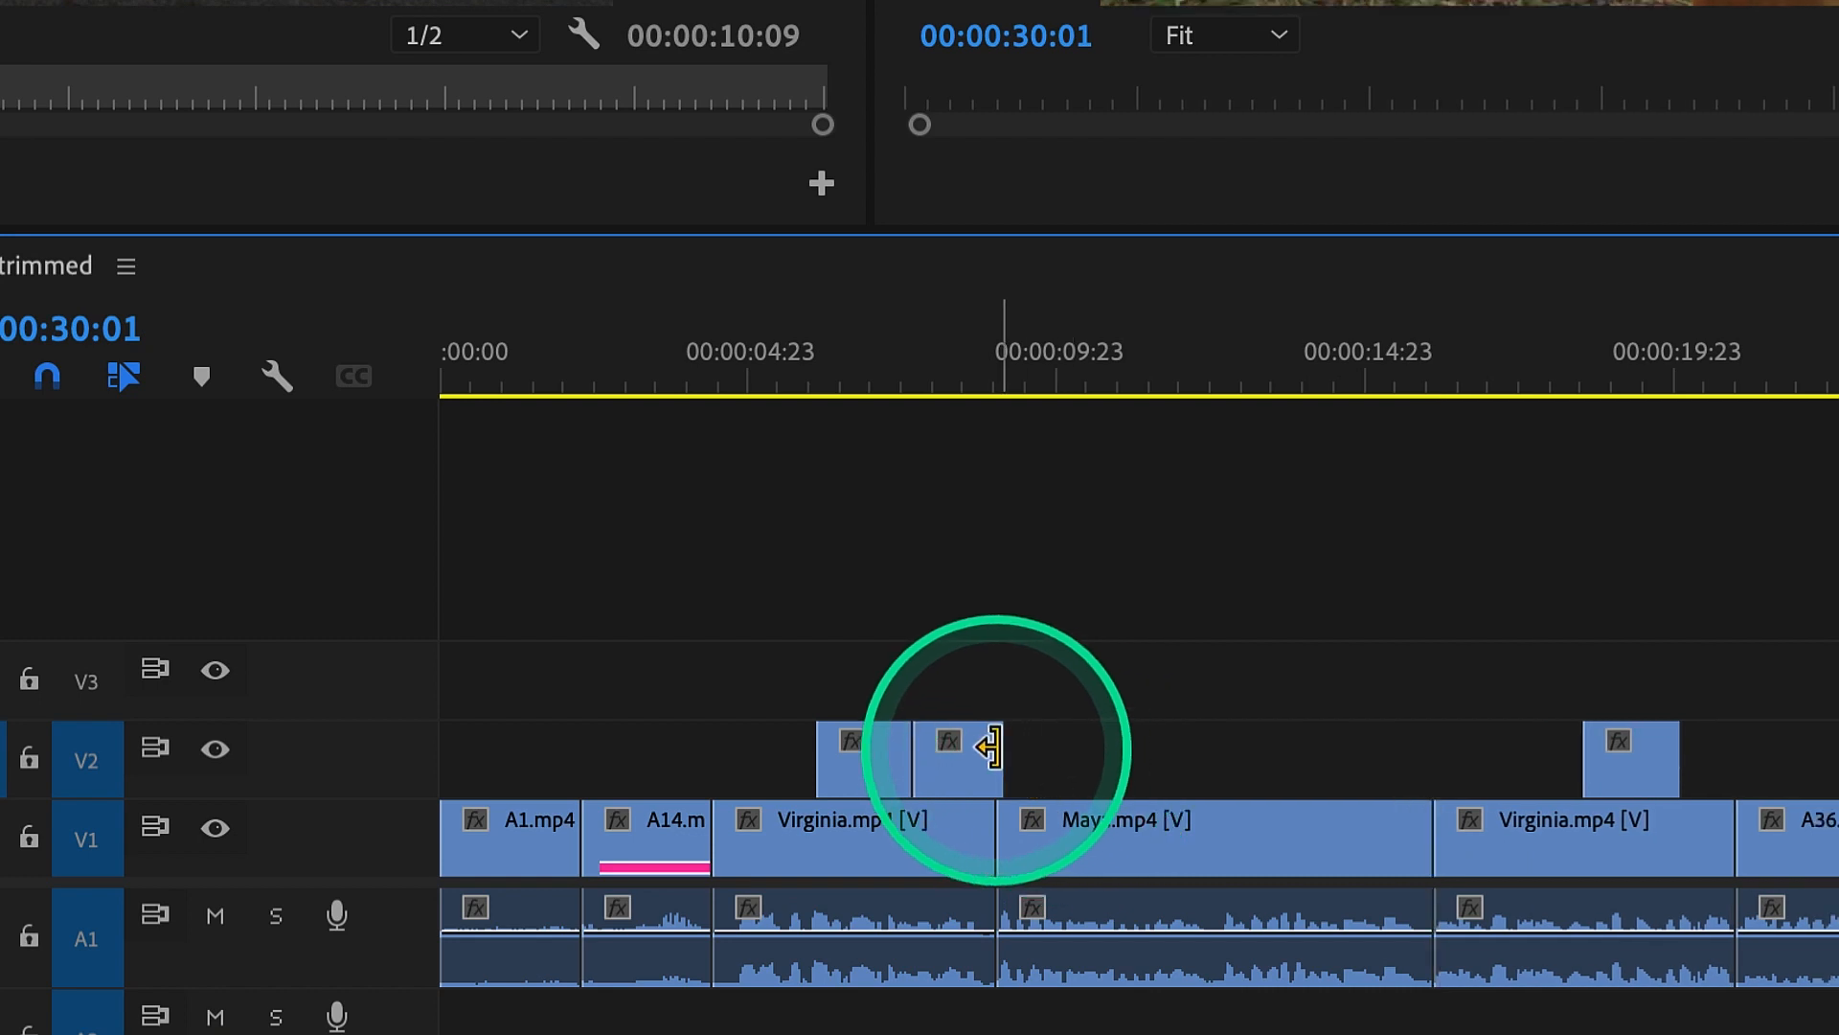
Step: Try a rolling trim on the end of B4.mp4 and a ripple extension of Maya.mp4's end on V1, undoing both
left_click(1001, 752)
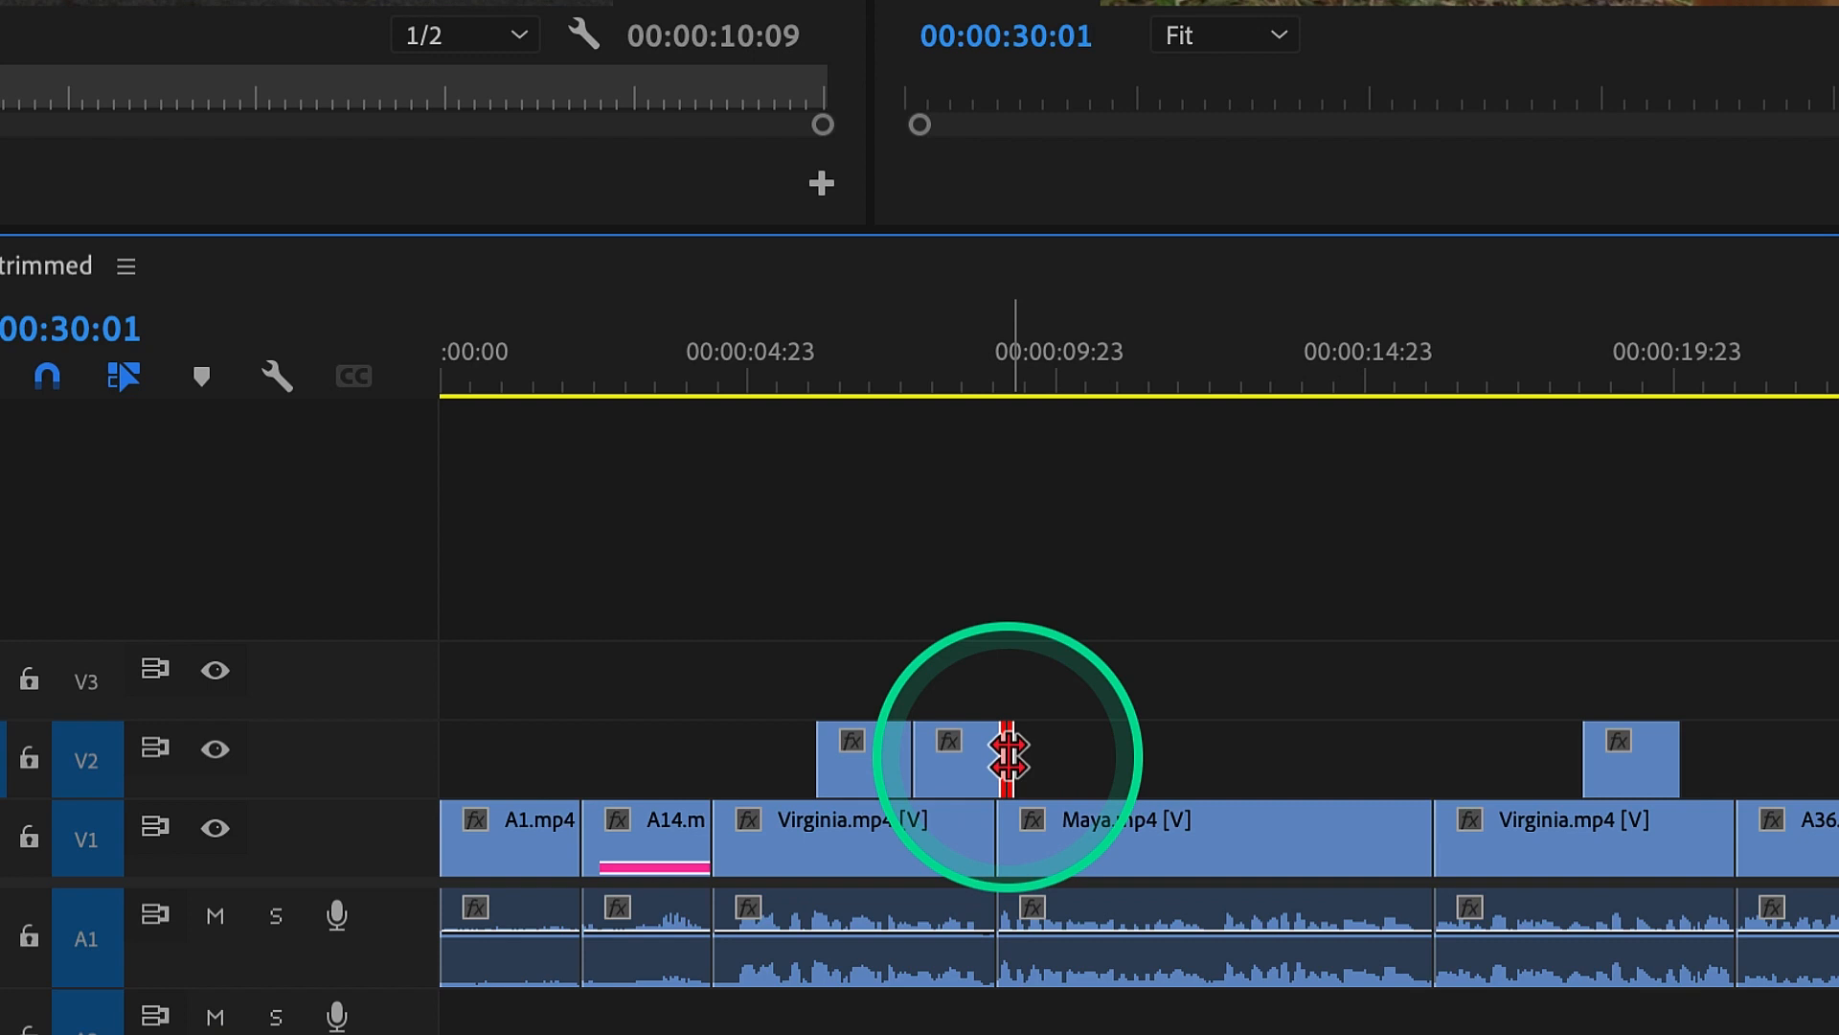
left_click_drag(1006, 757, 1035, 751)
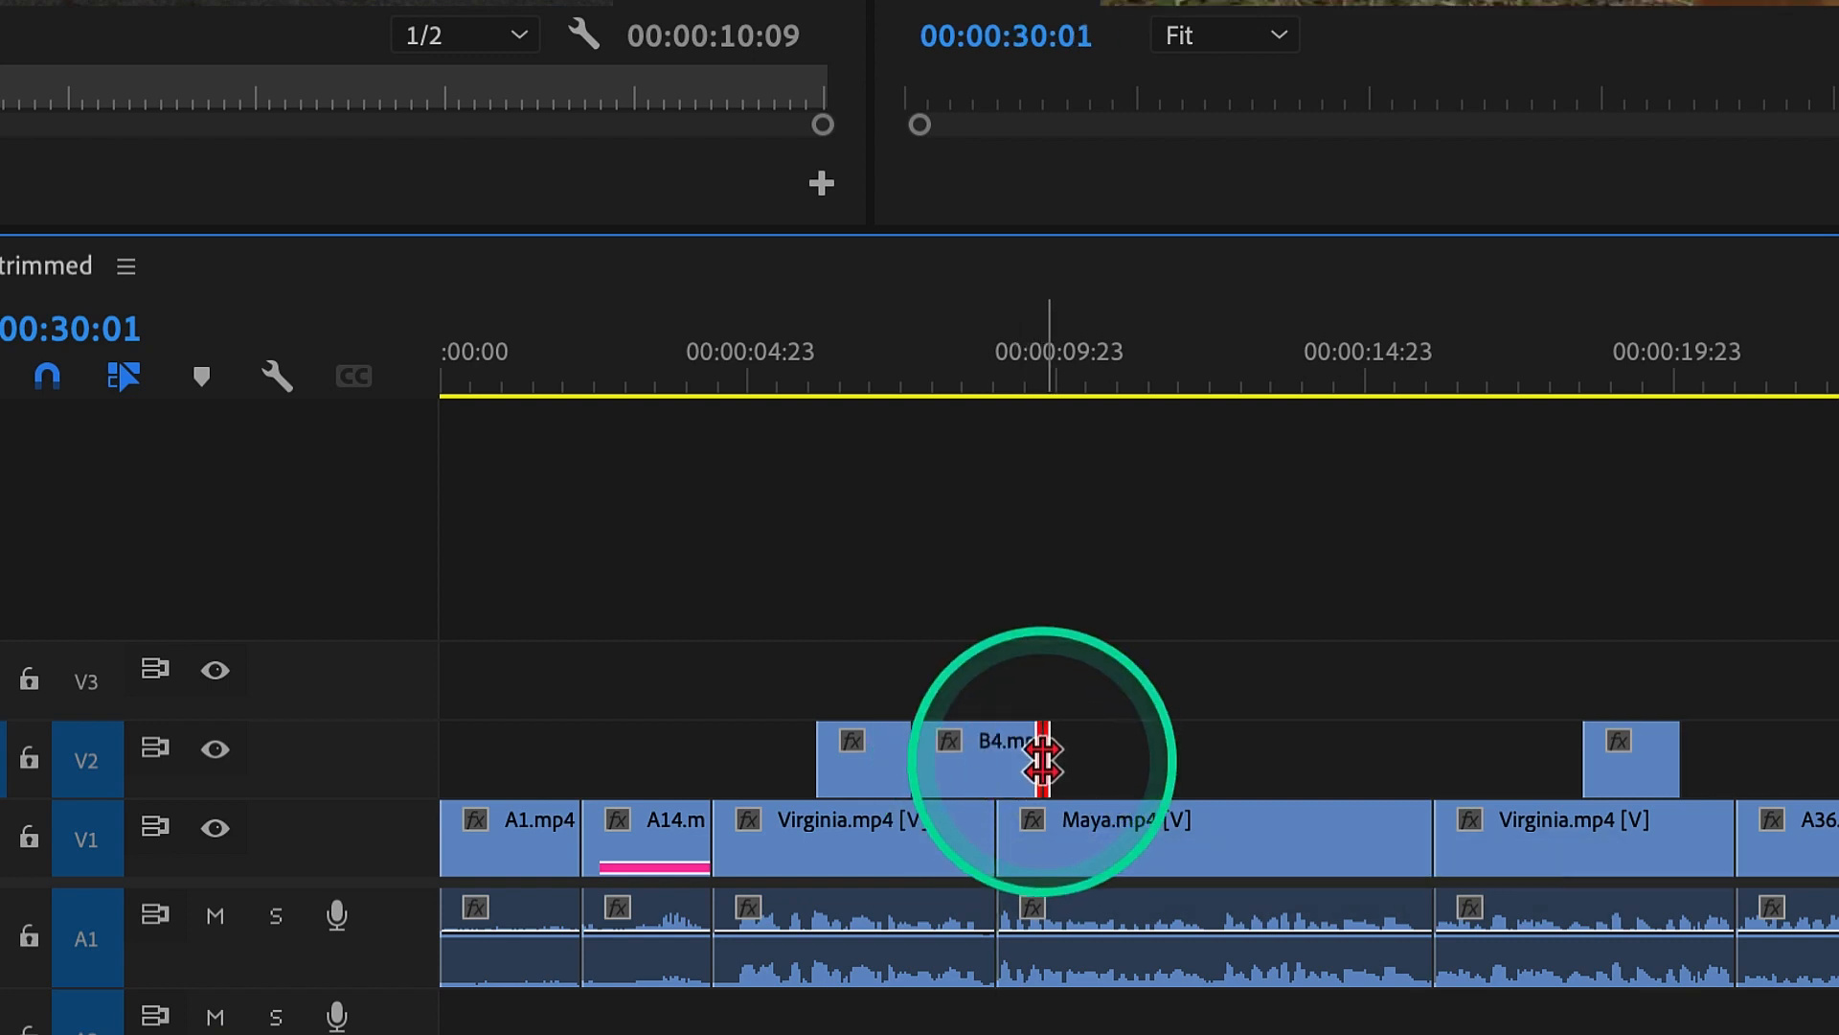
left_click(1413, 850, "ctrl")
left_click_drag(1413, 850, 1483, 848)
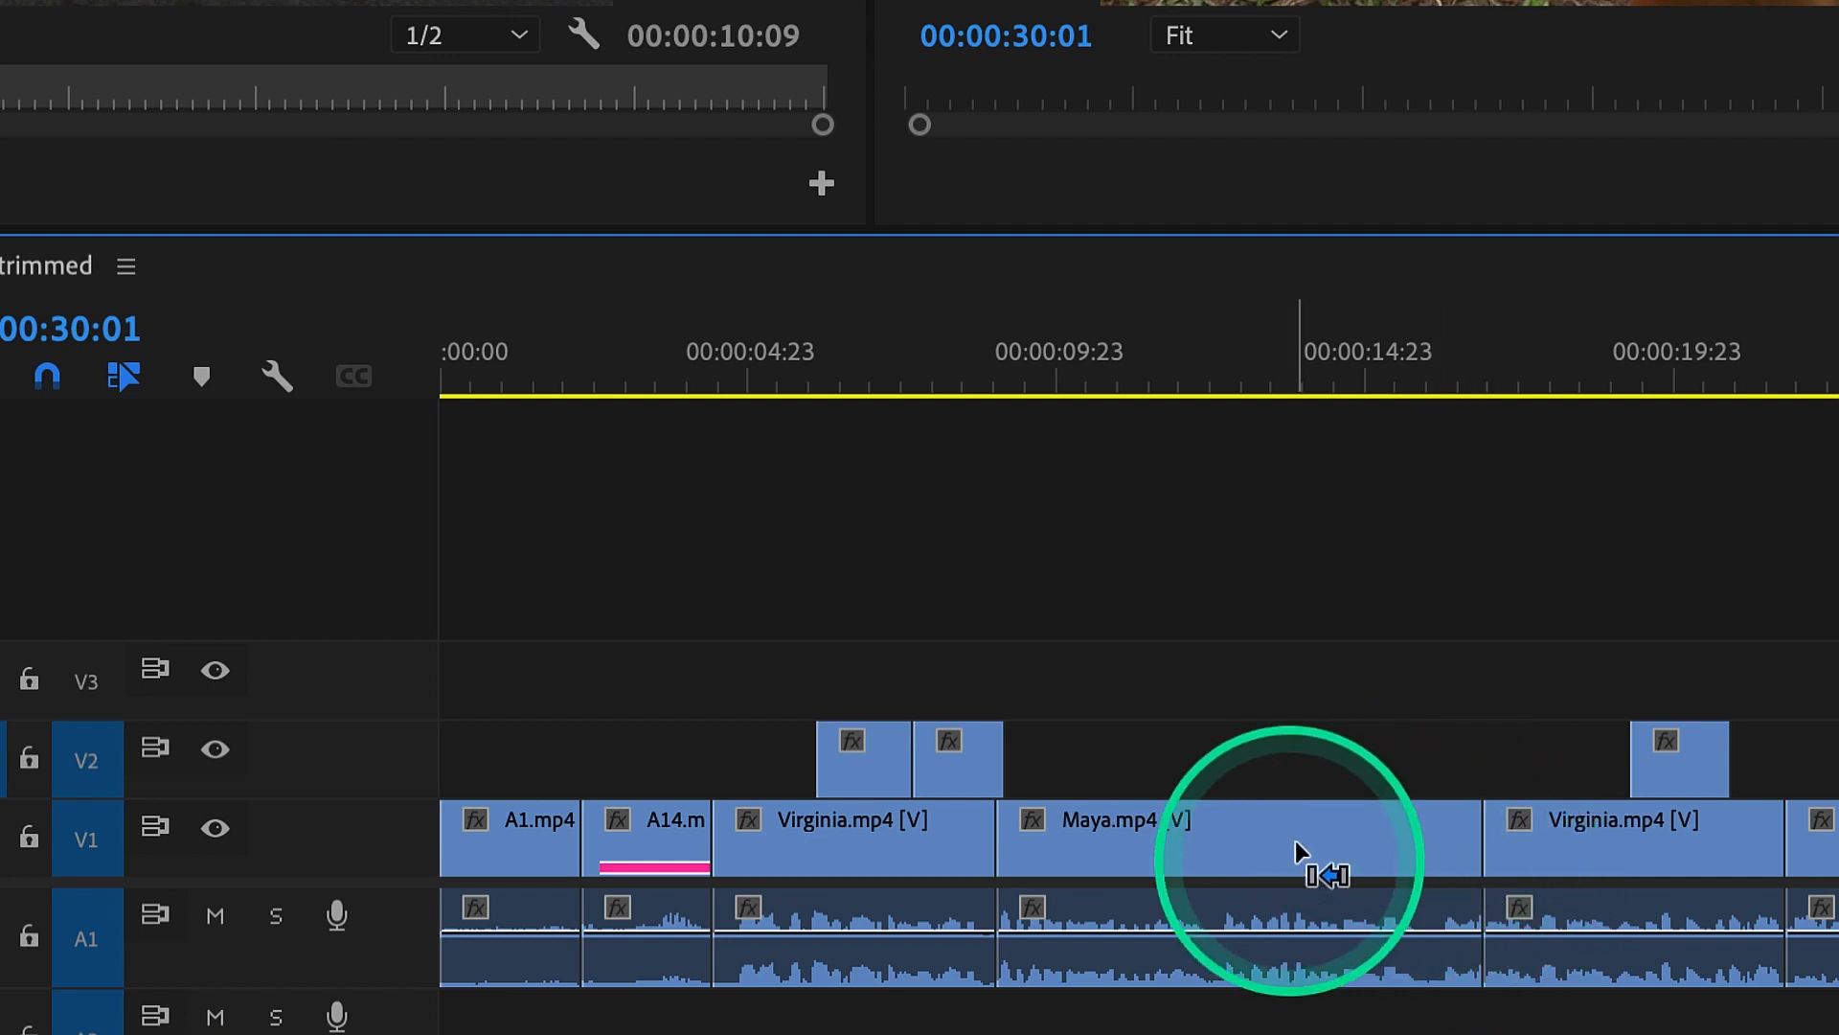
key("super+z")
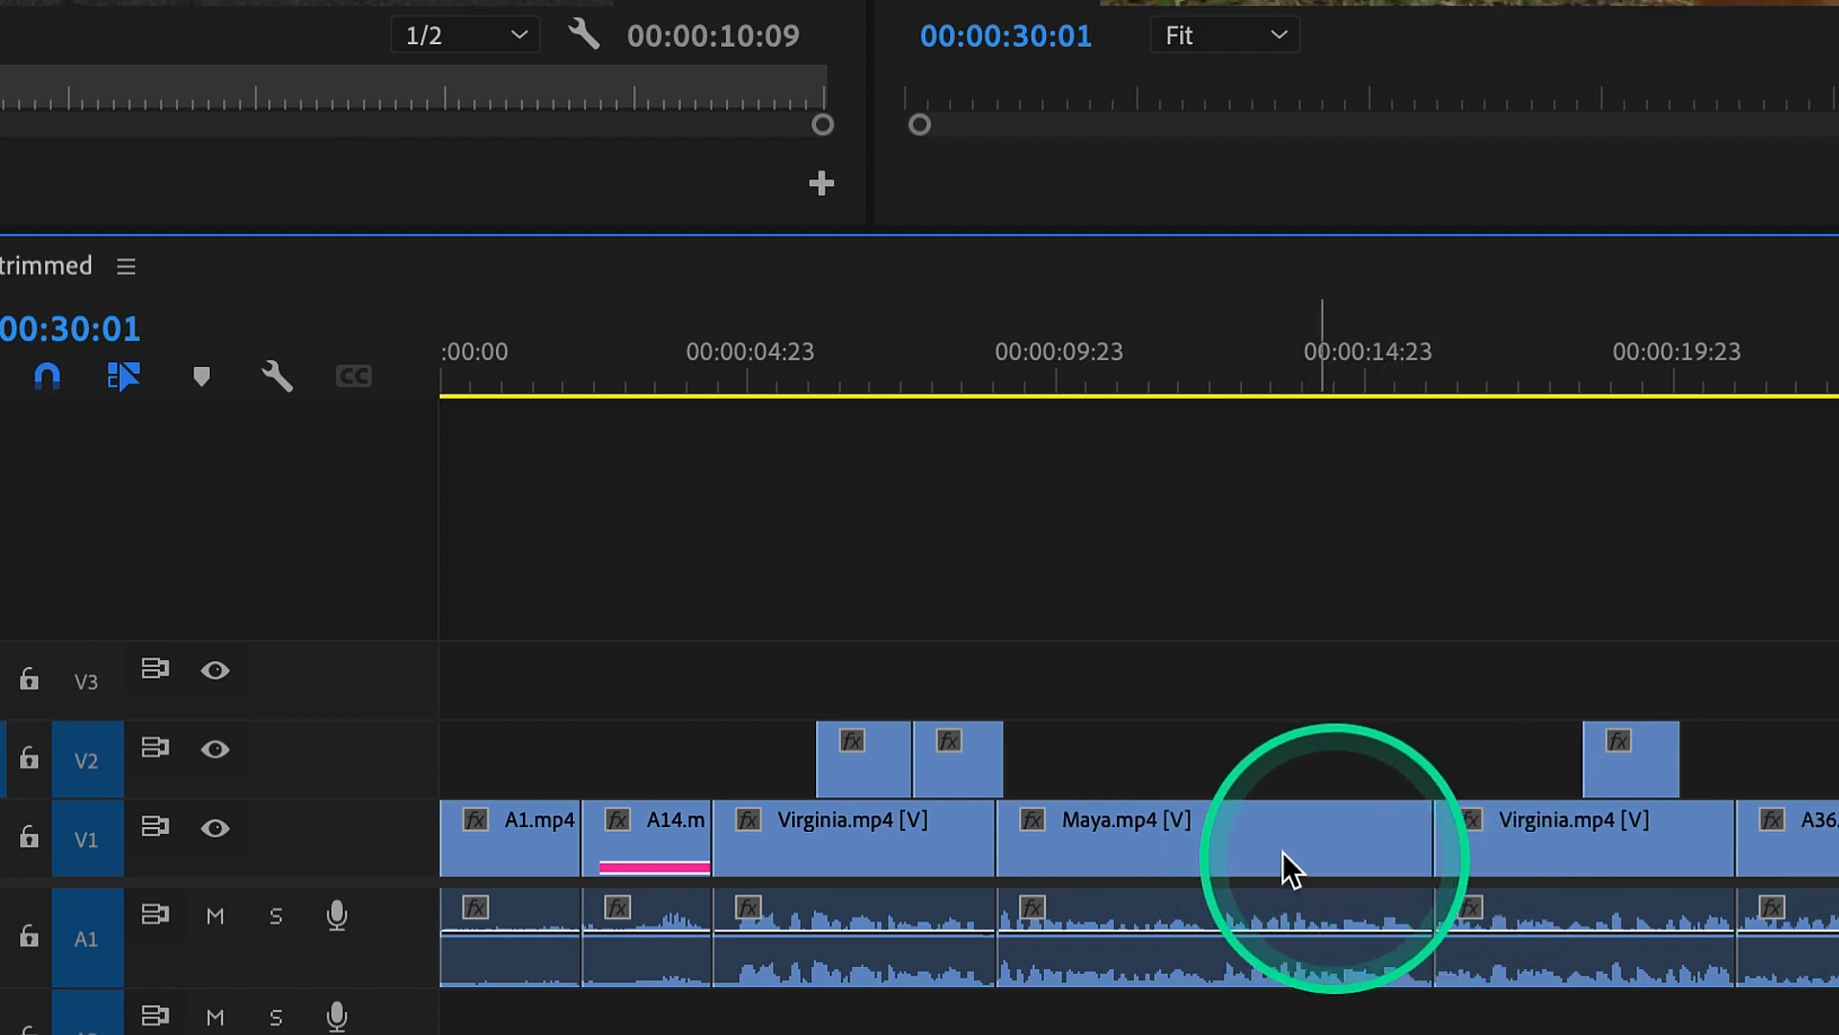
Step: Extend the end of B4.mp4 on V2 by one second with a rolling trim into the empty gap
left_click(1004, 756)
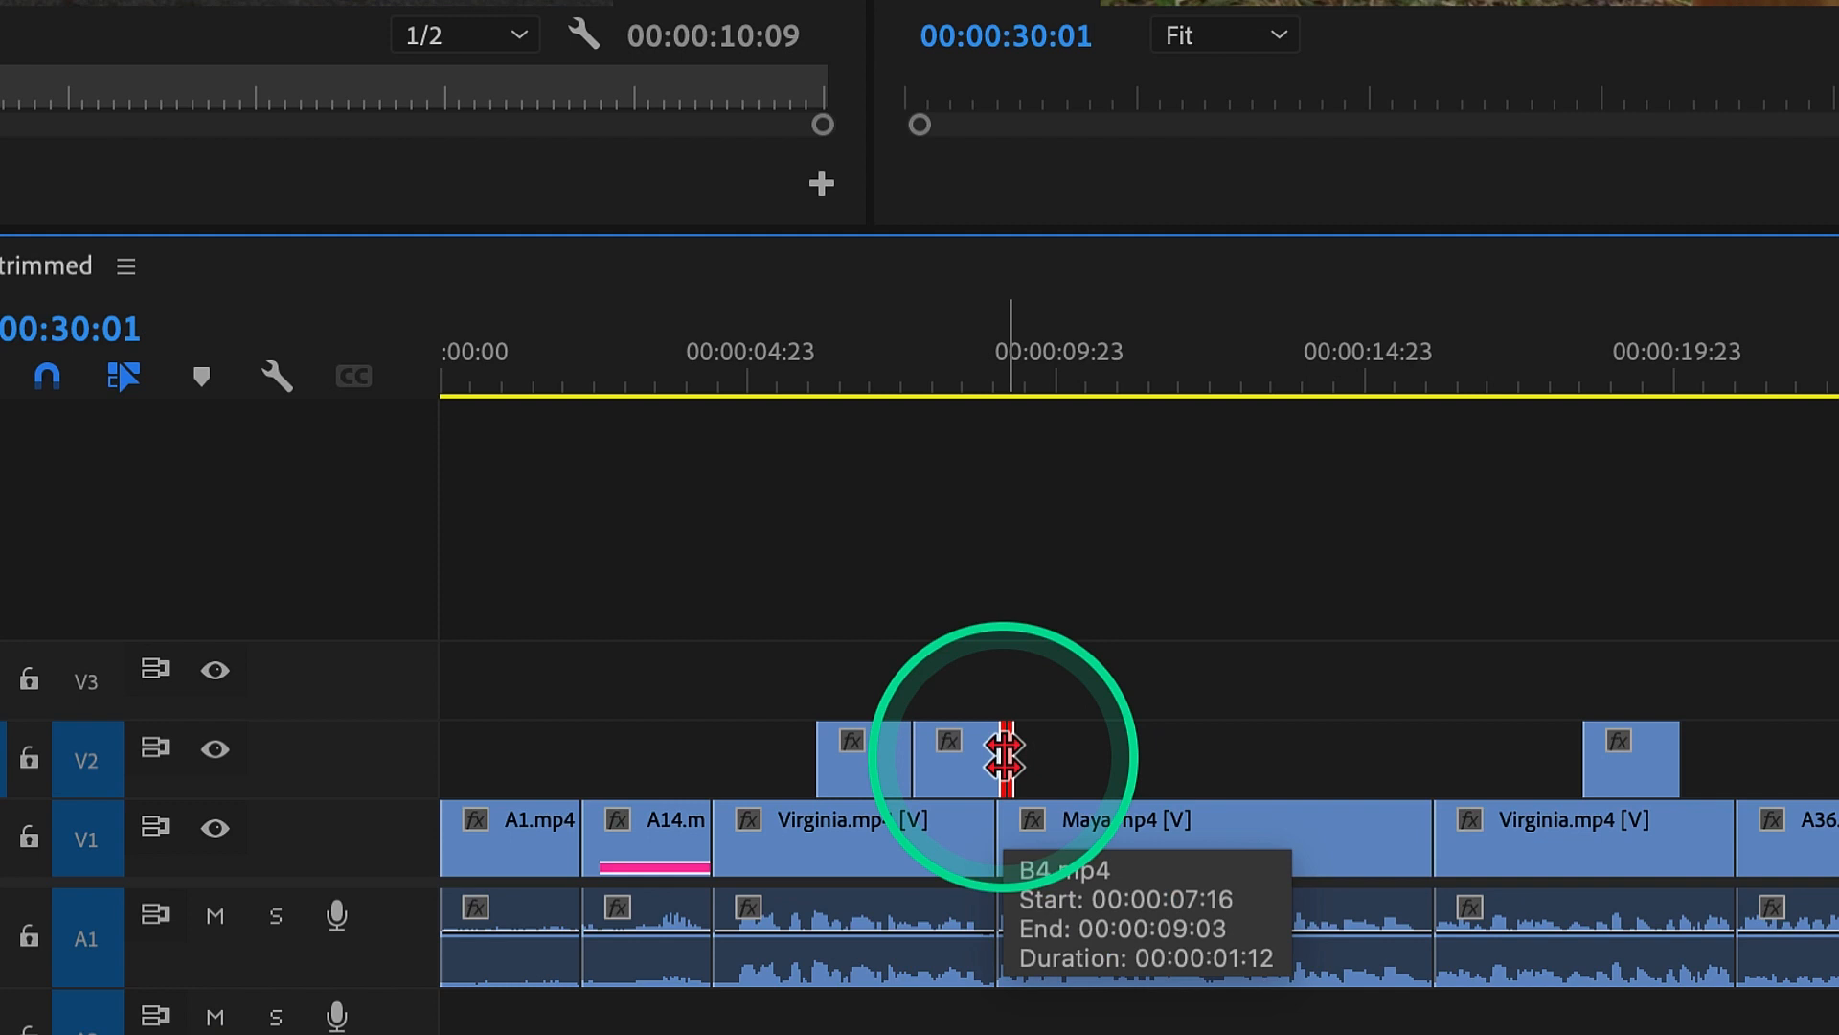
left_click_drag(1003, 756, 1066, 757)
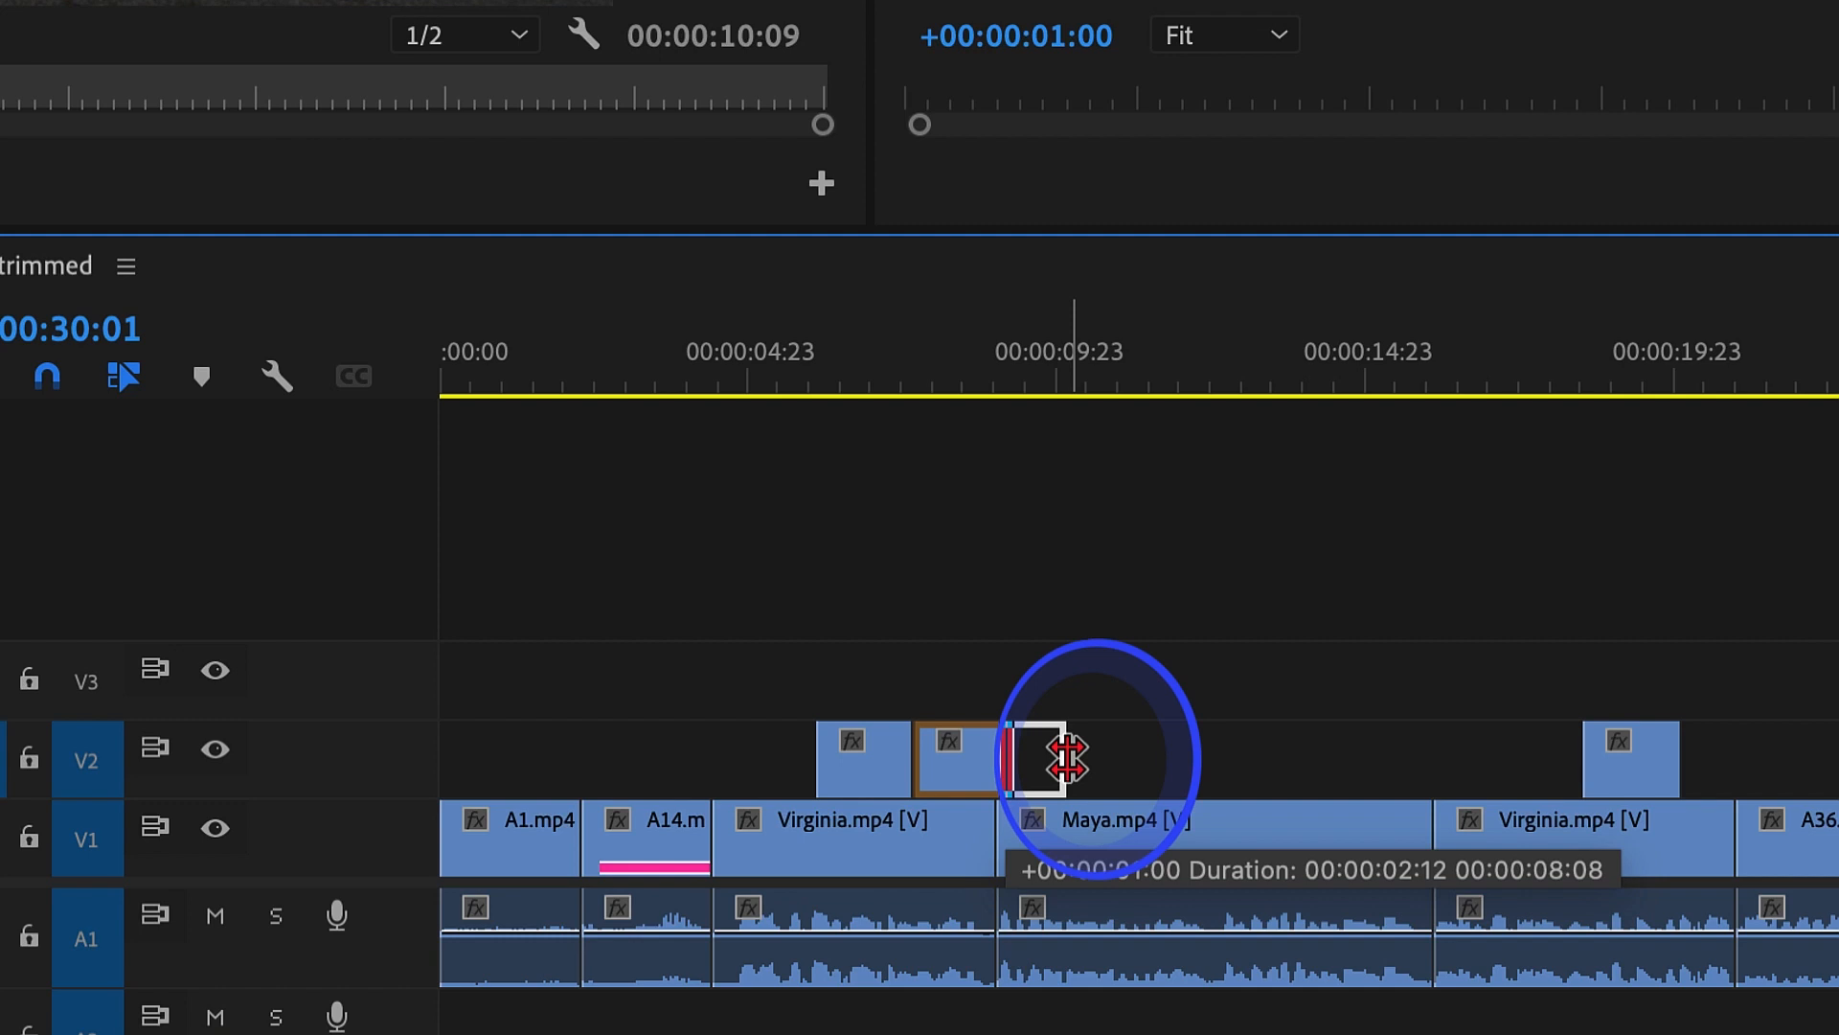
left_click_drag(1066, 758, 1066, 758)
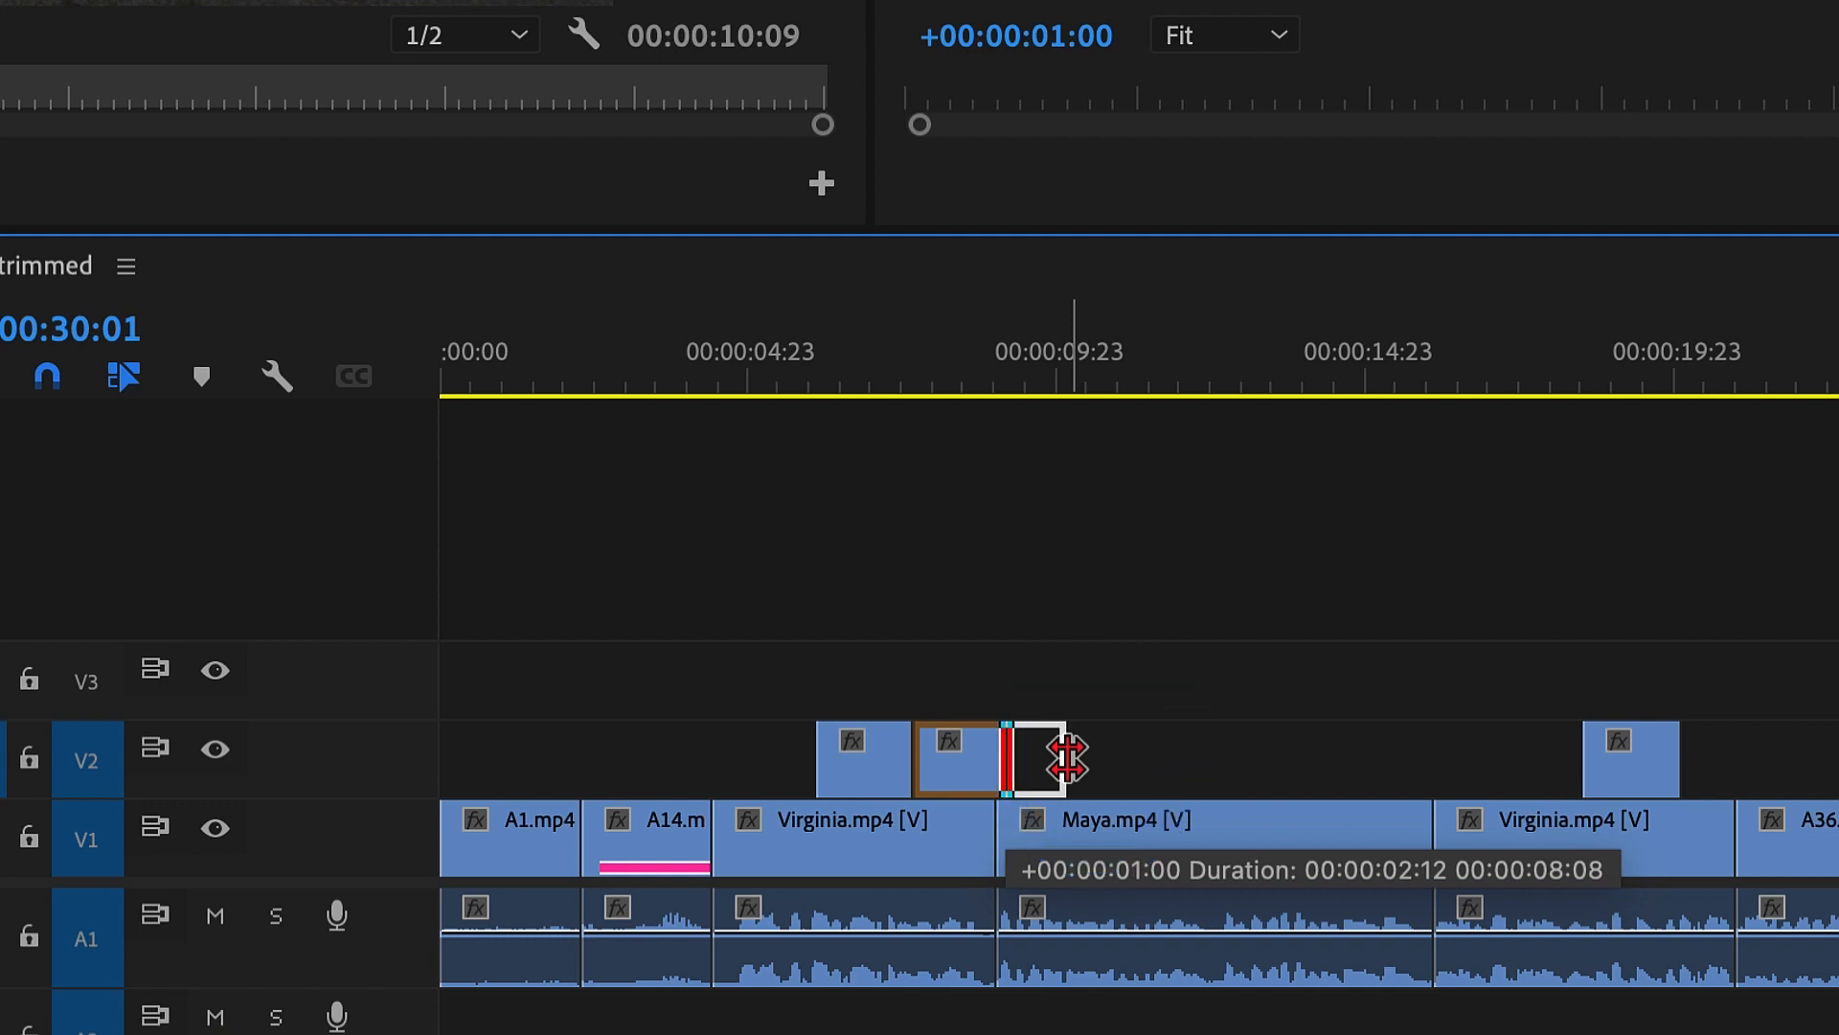
left_click_drag(1066, 757, 1066, 758)
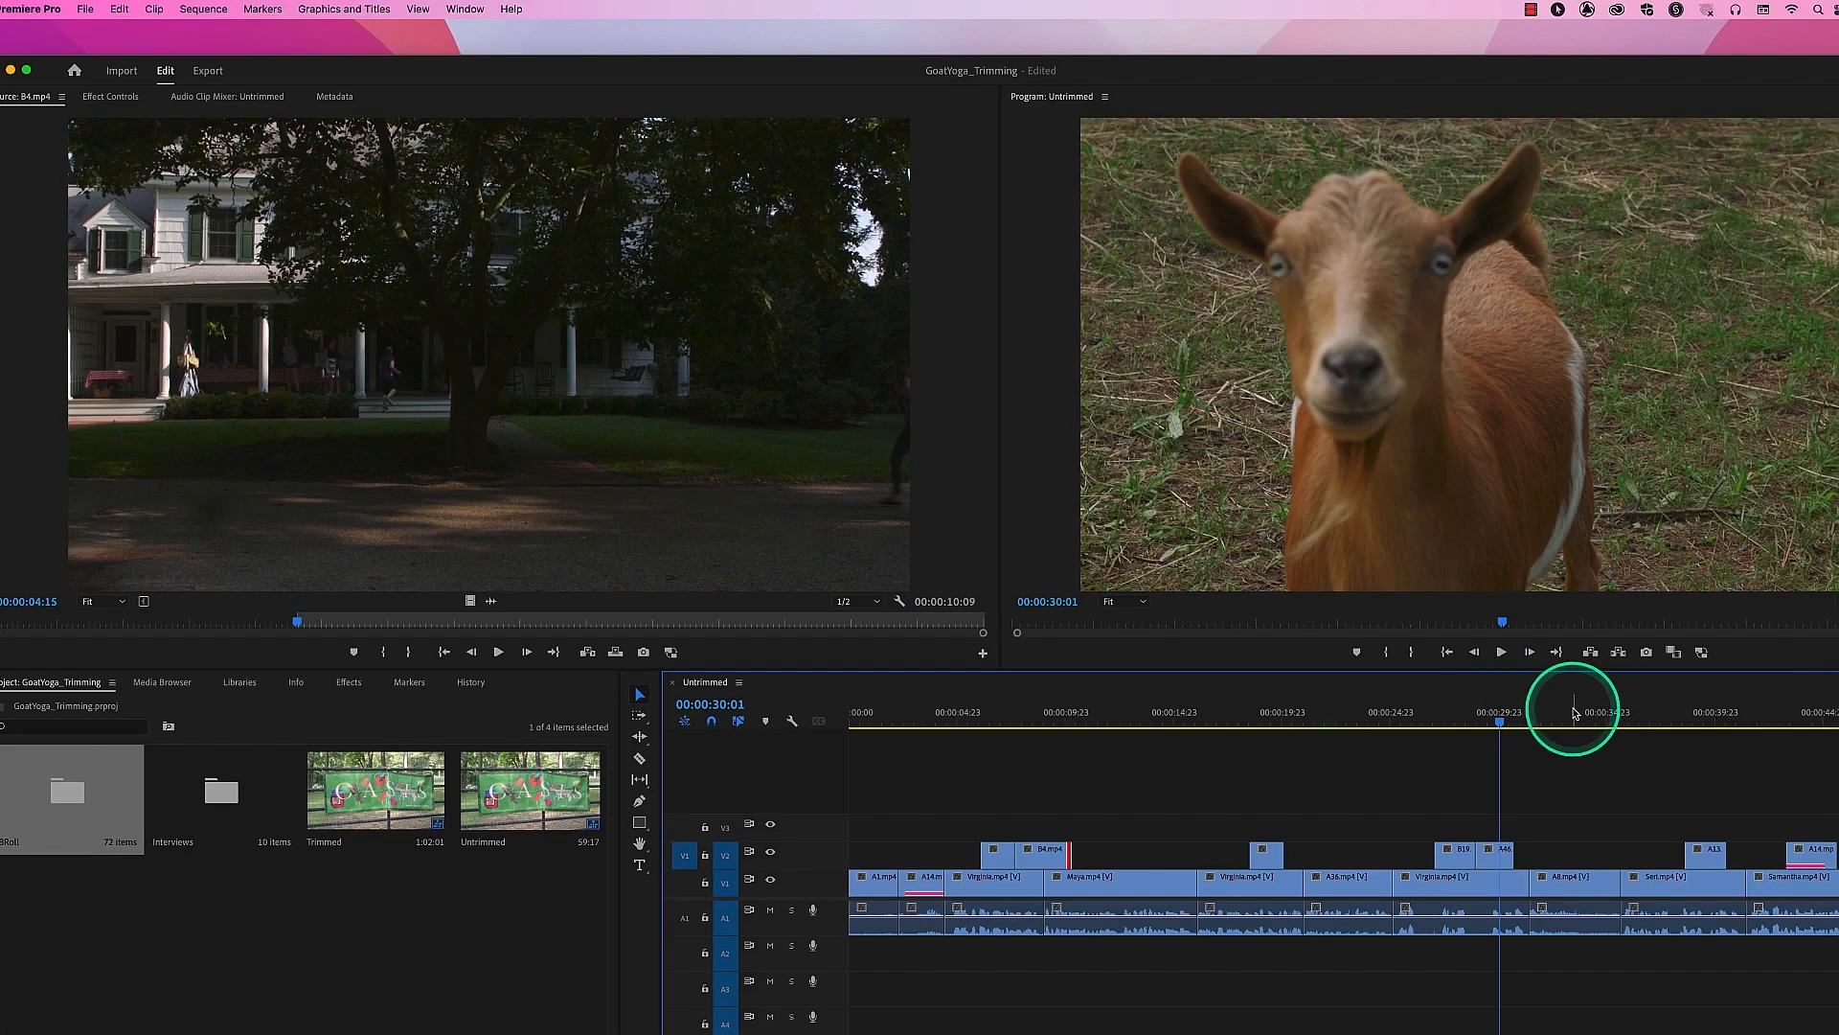
Step: Play the sequence across the V2 cut between the B19 and A46 clips to judge its timing
left_click(1465, 718)
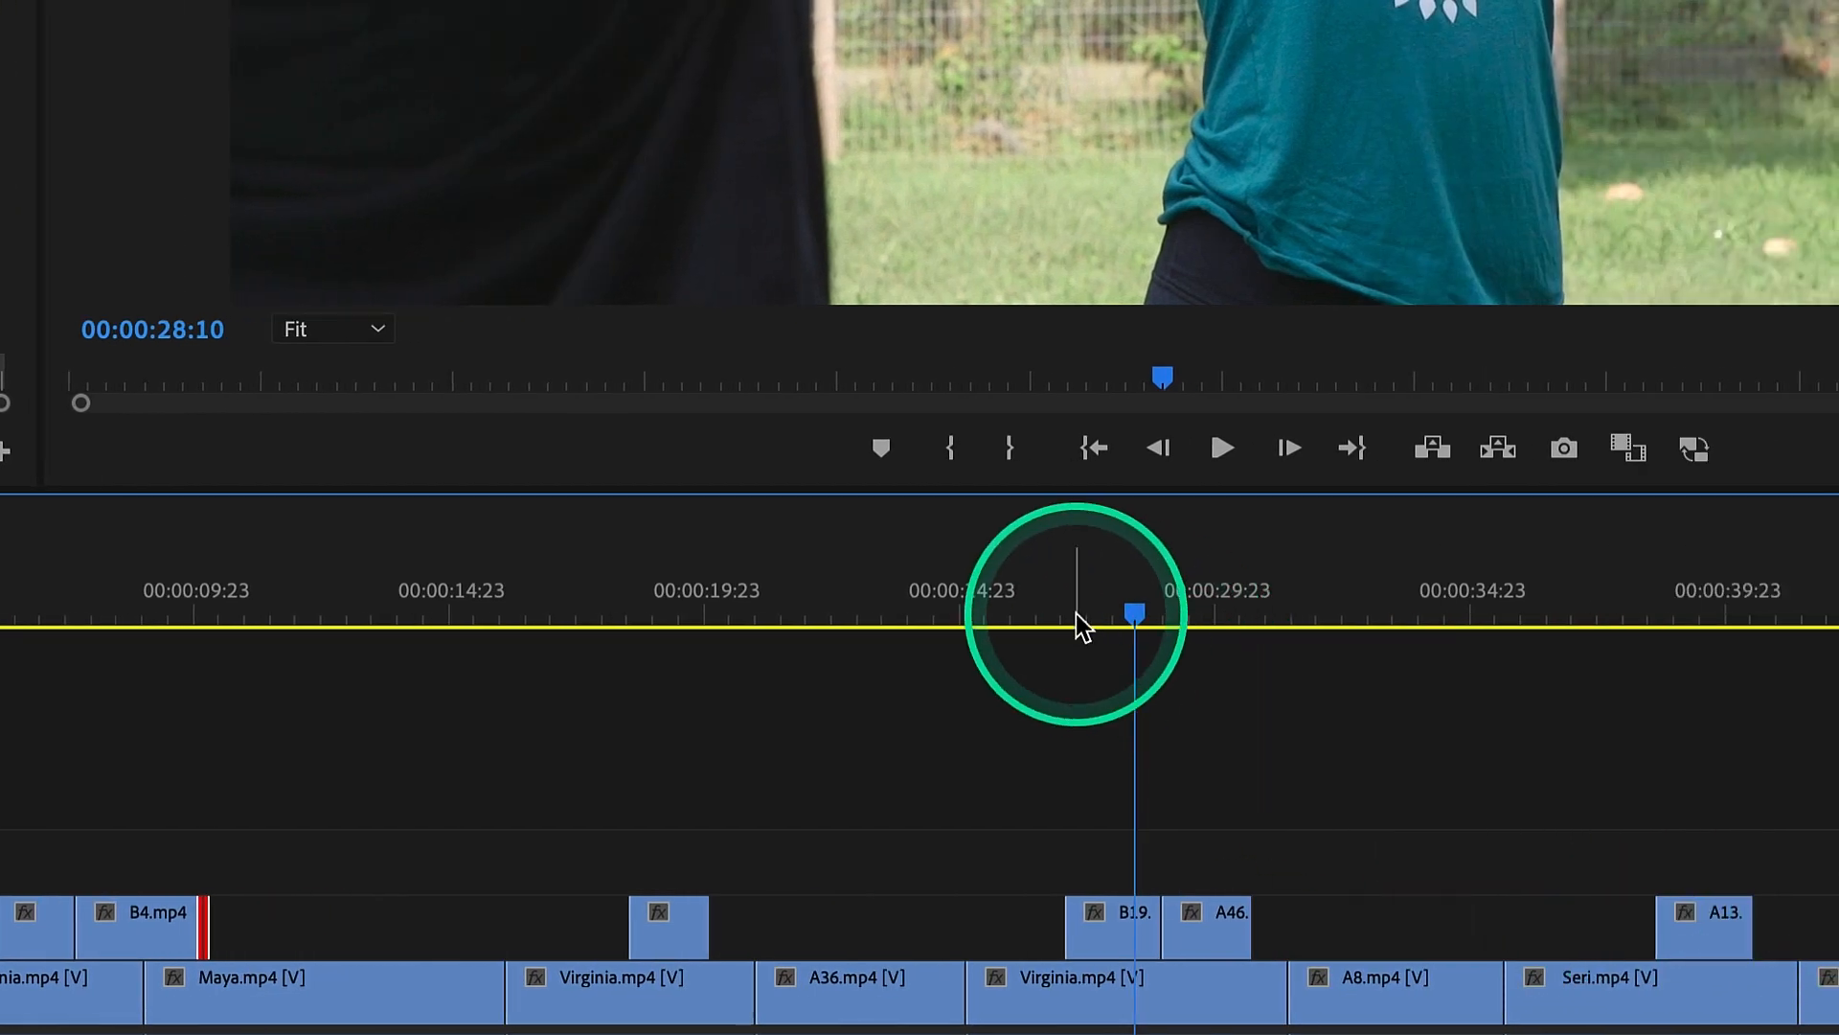
left_click(1502, 613)
key("space")
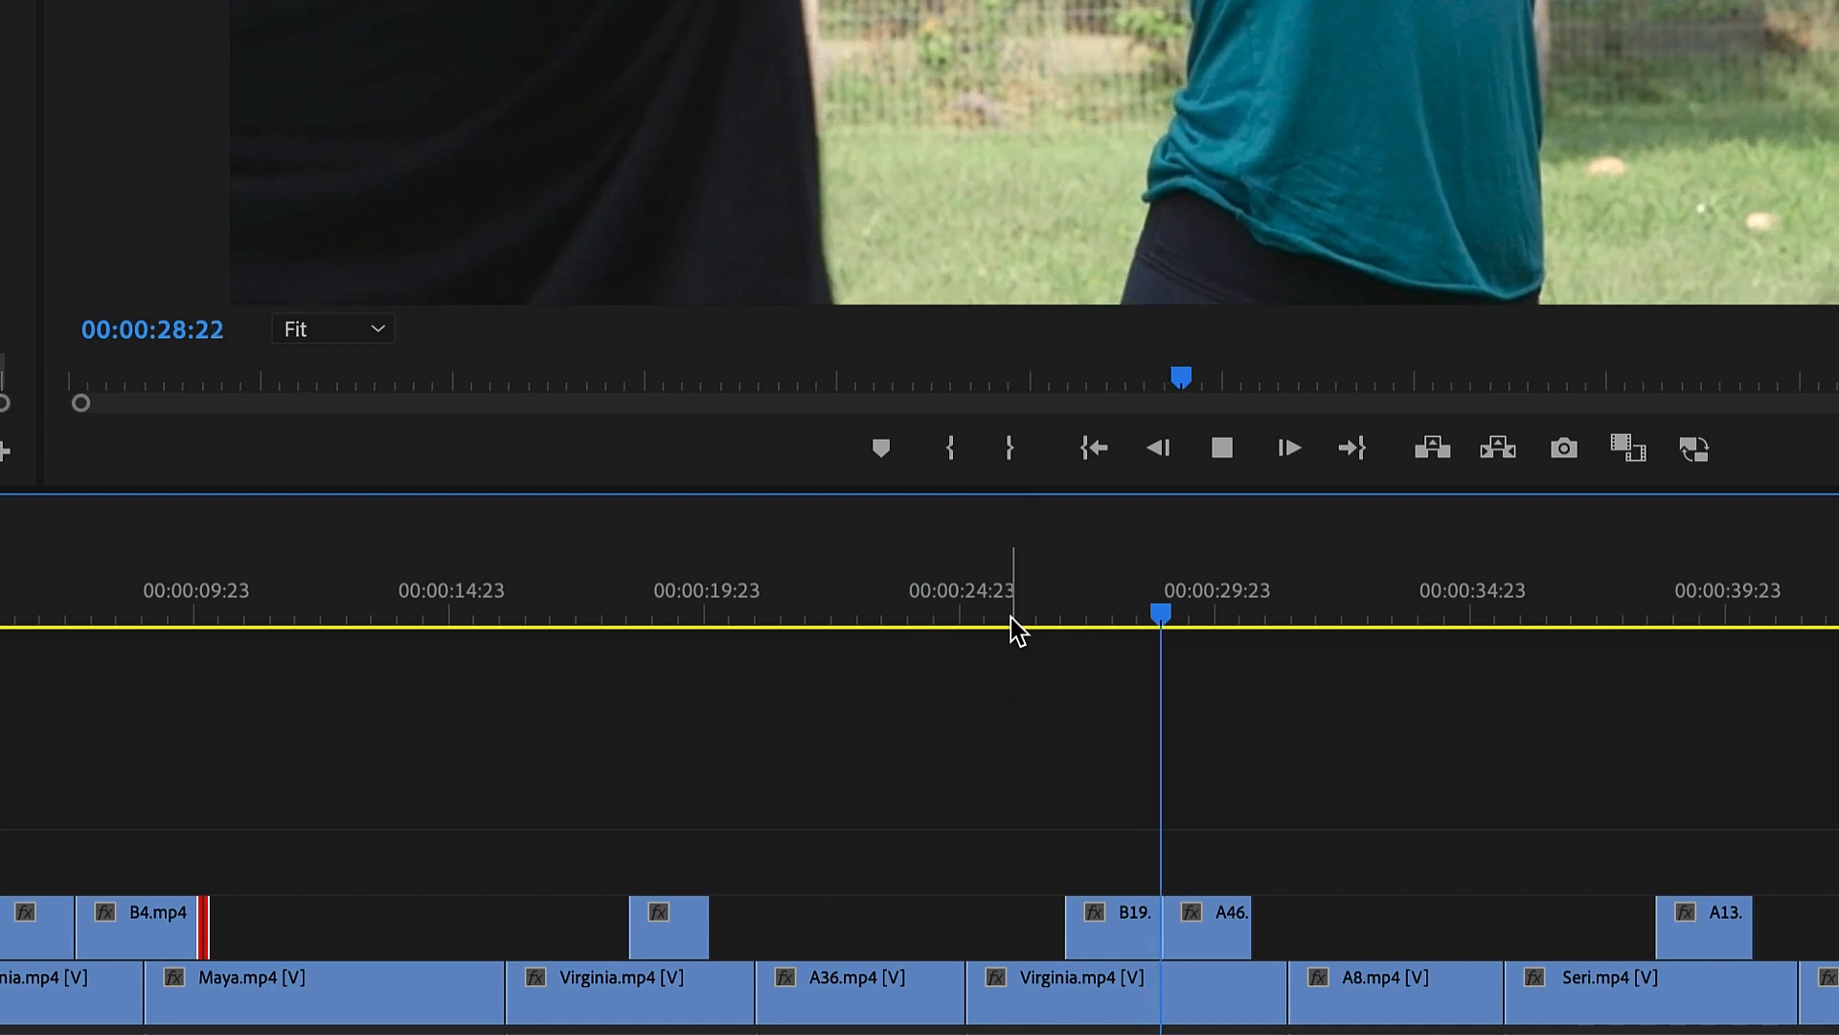
key("space")
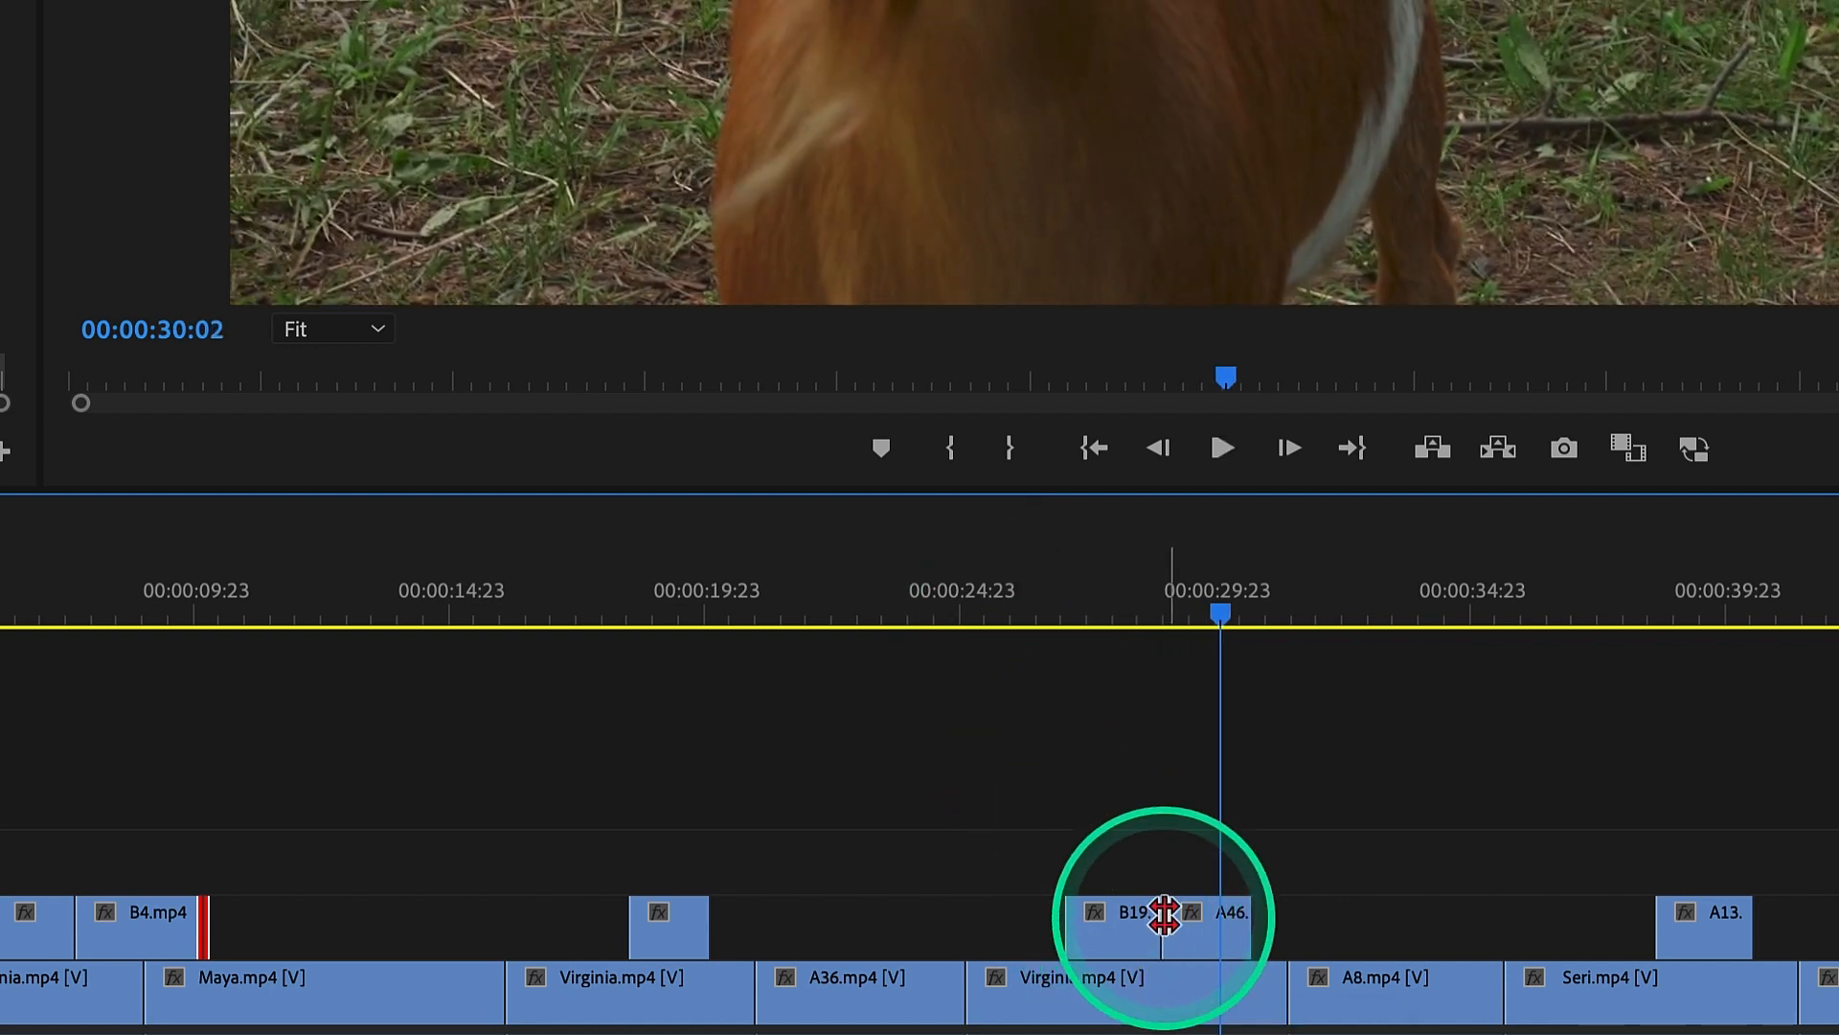
left_click(1119, 590)
key("space")
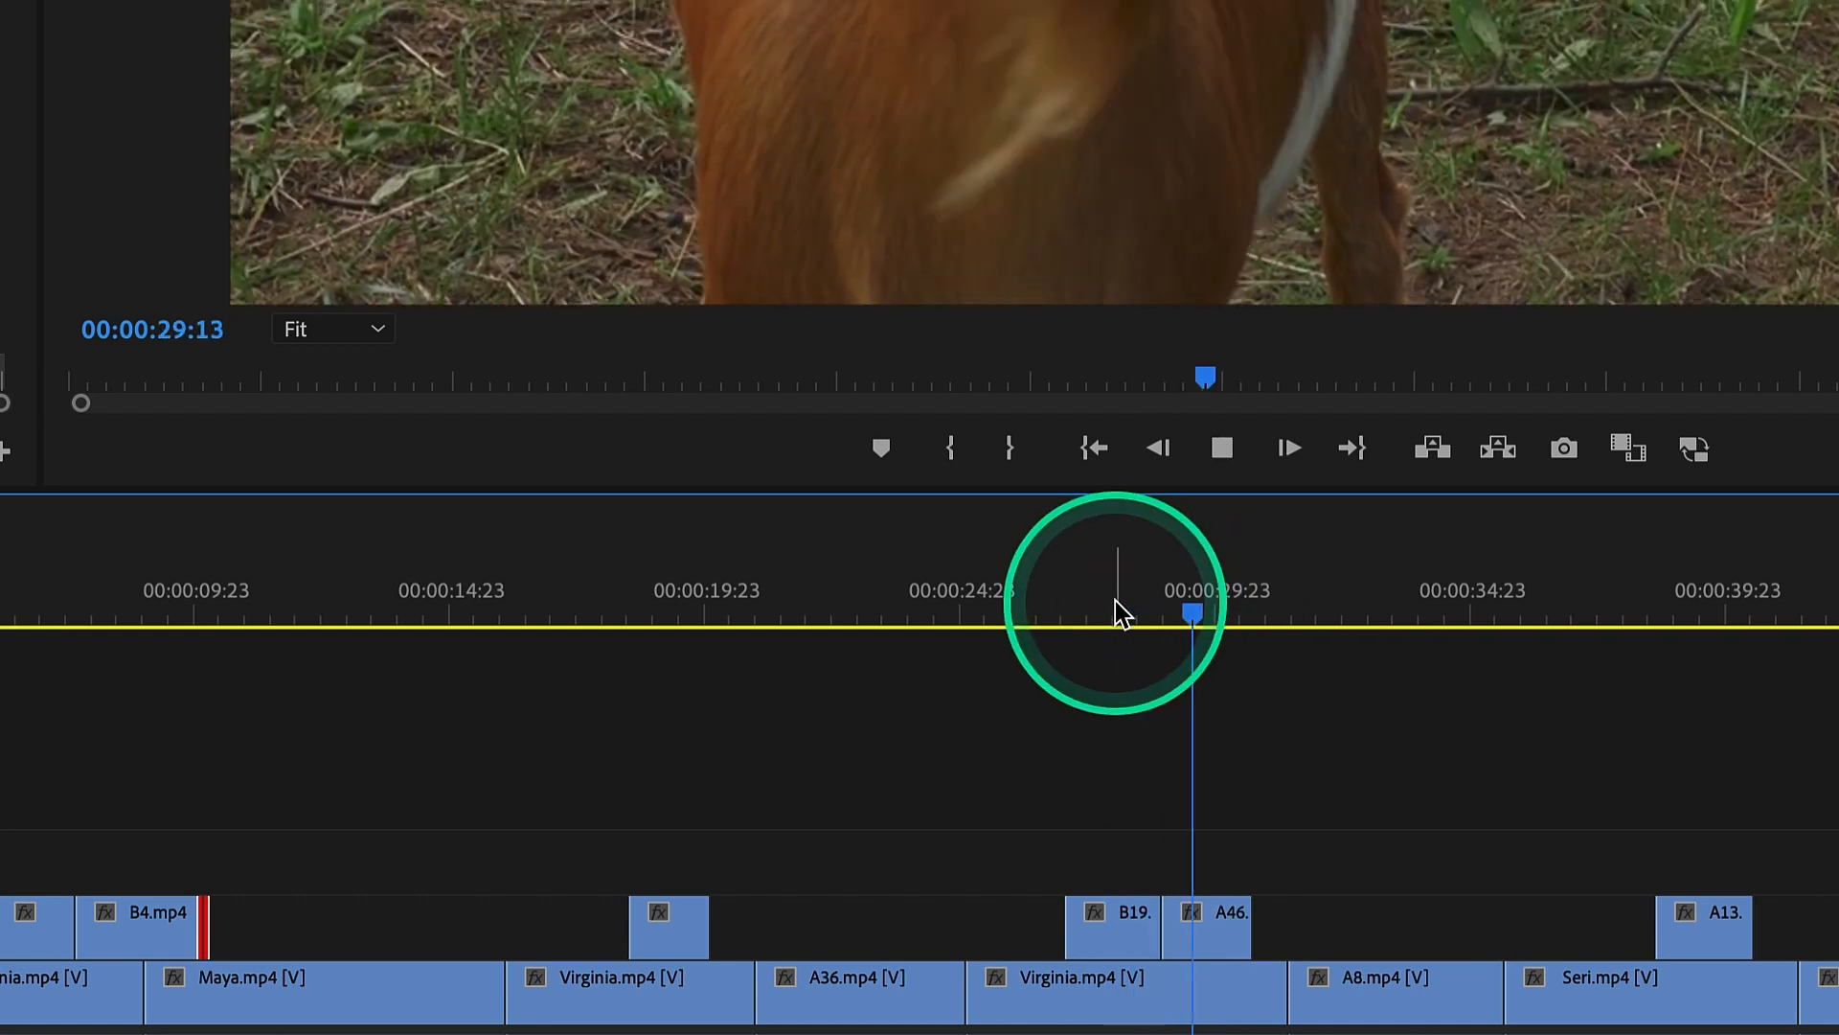
key("space")
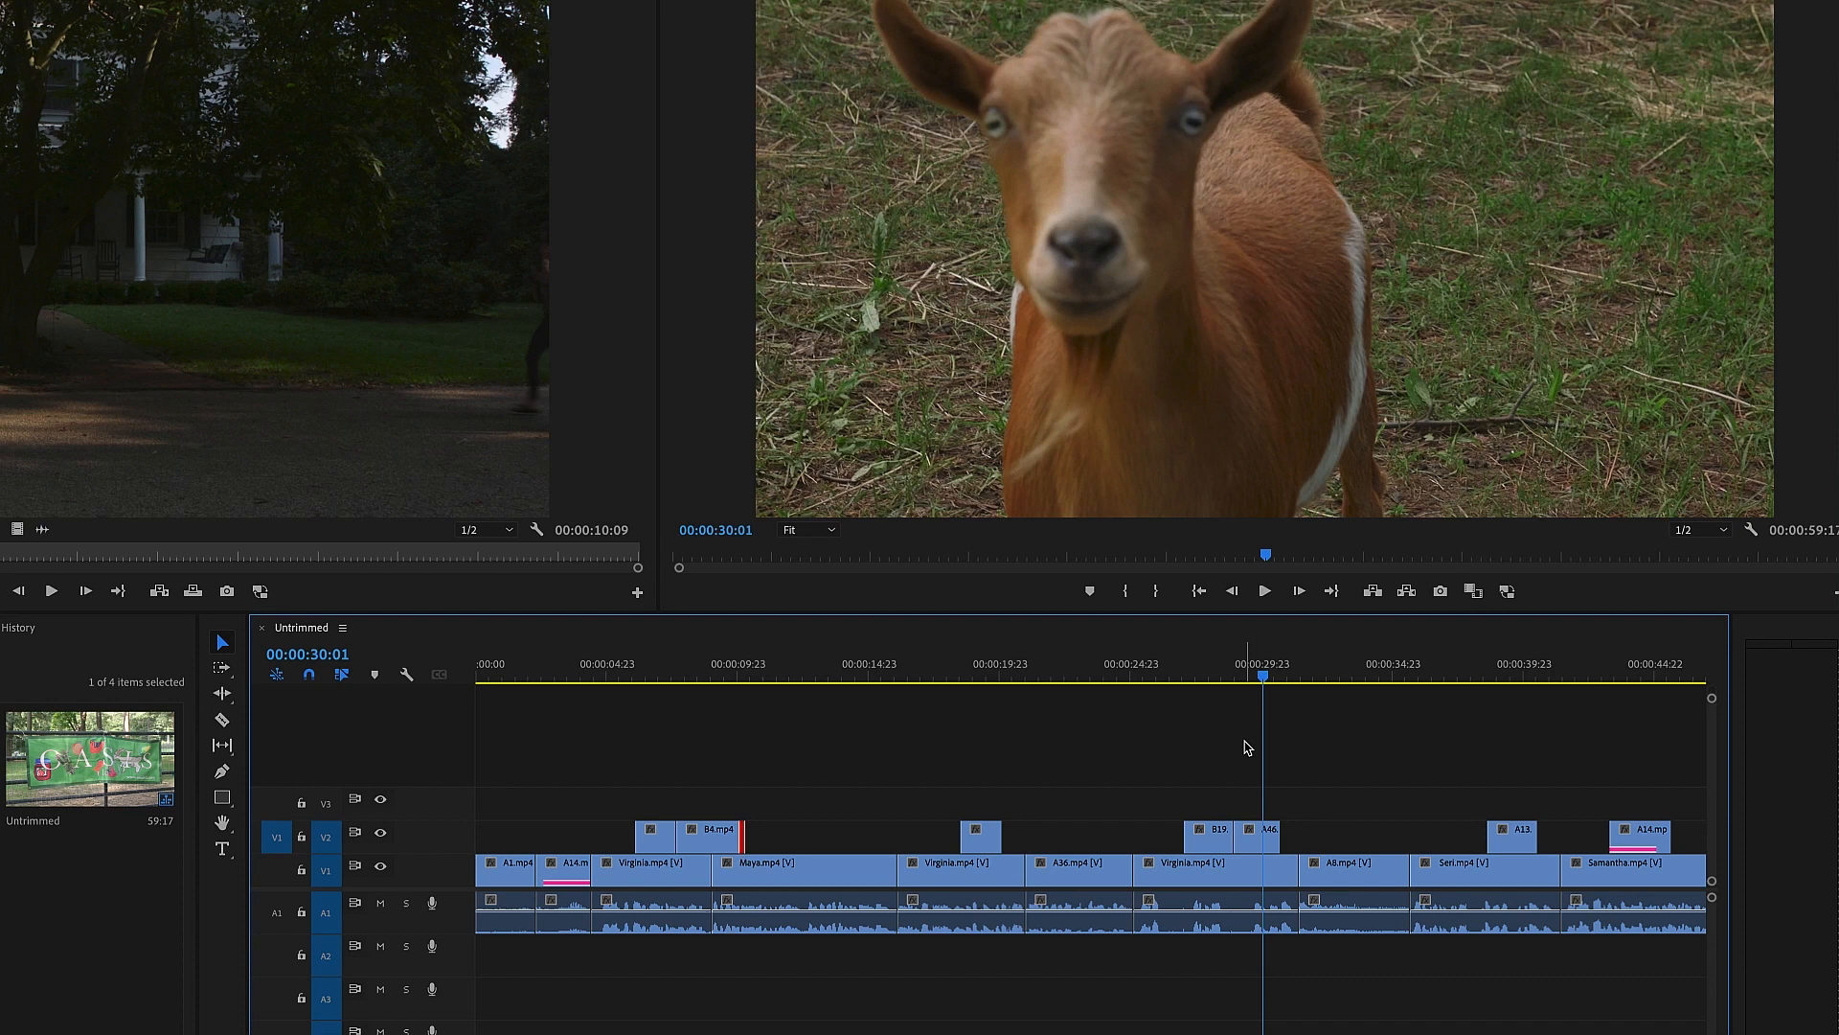
Step: Try ripple-trimming the end of the B19 clip on V2 longer and undo the trim
left_click(1233, 838)
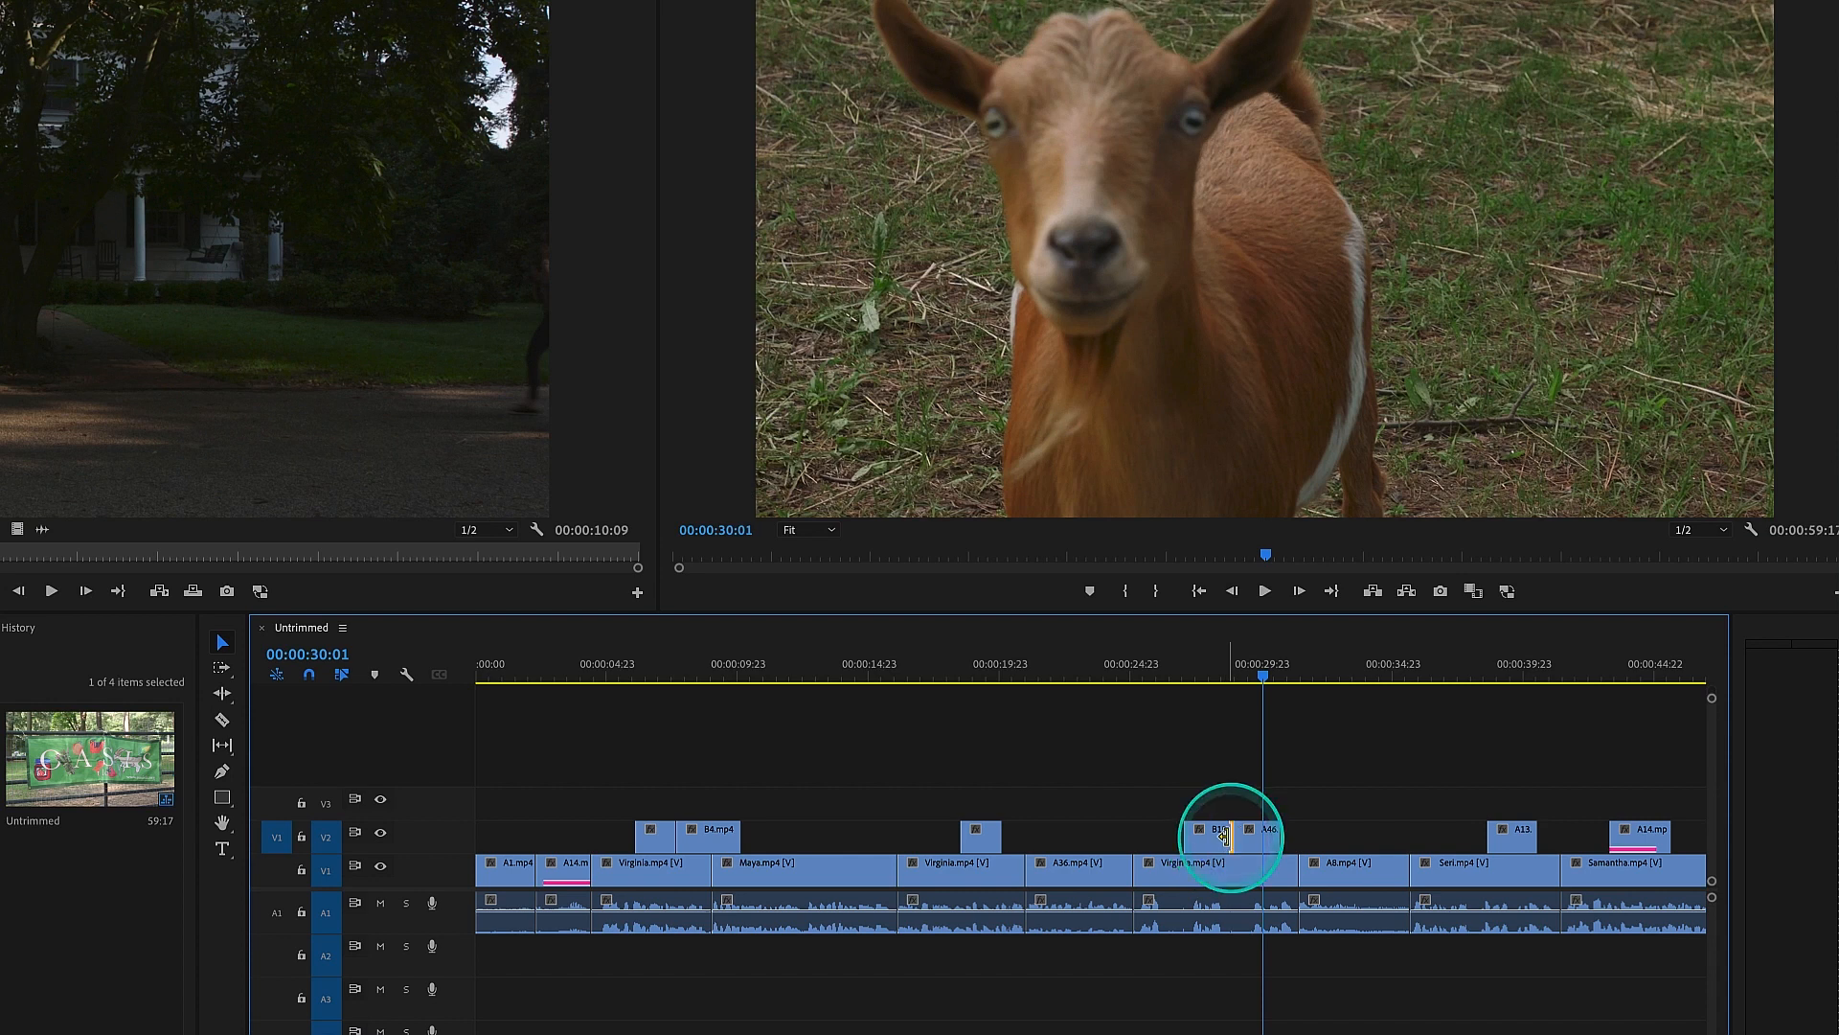
left_click_drag(1226, 836, 1252, 836)
left_click(1314, 926)
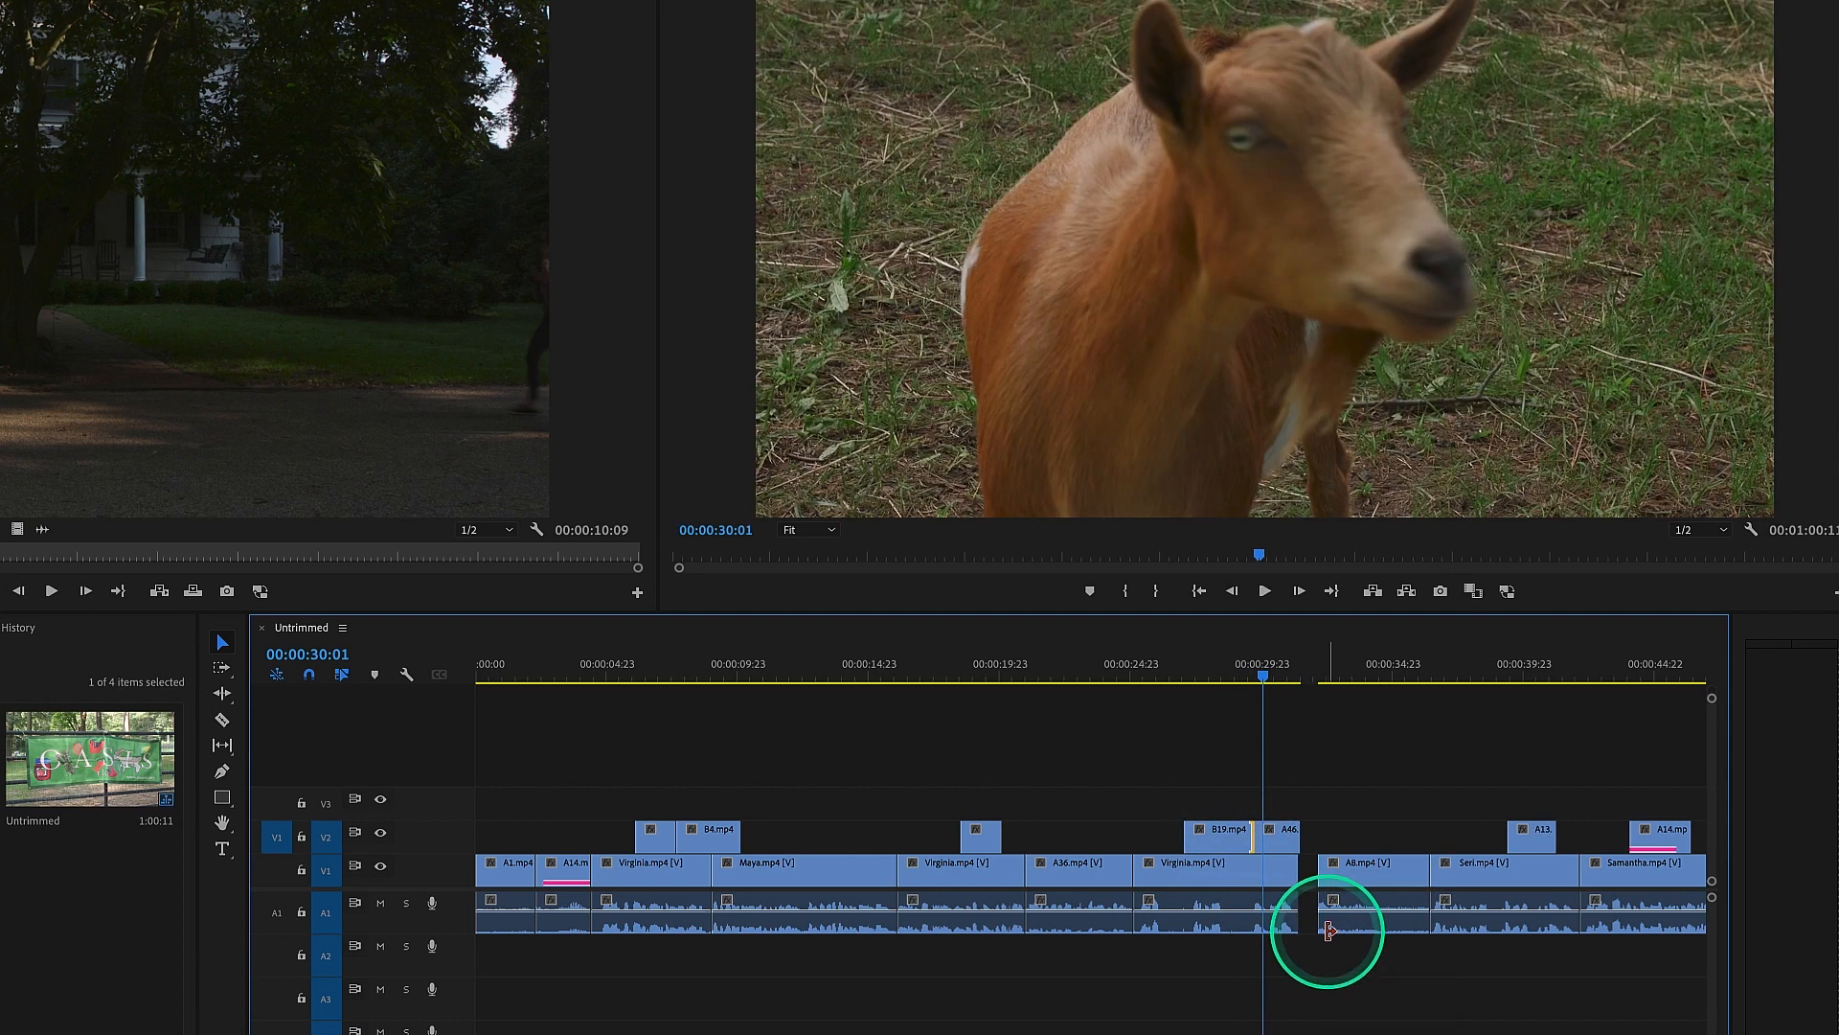
key("Delete")
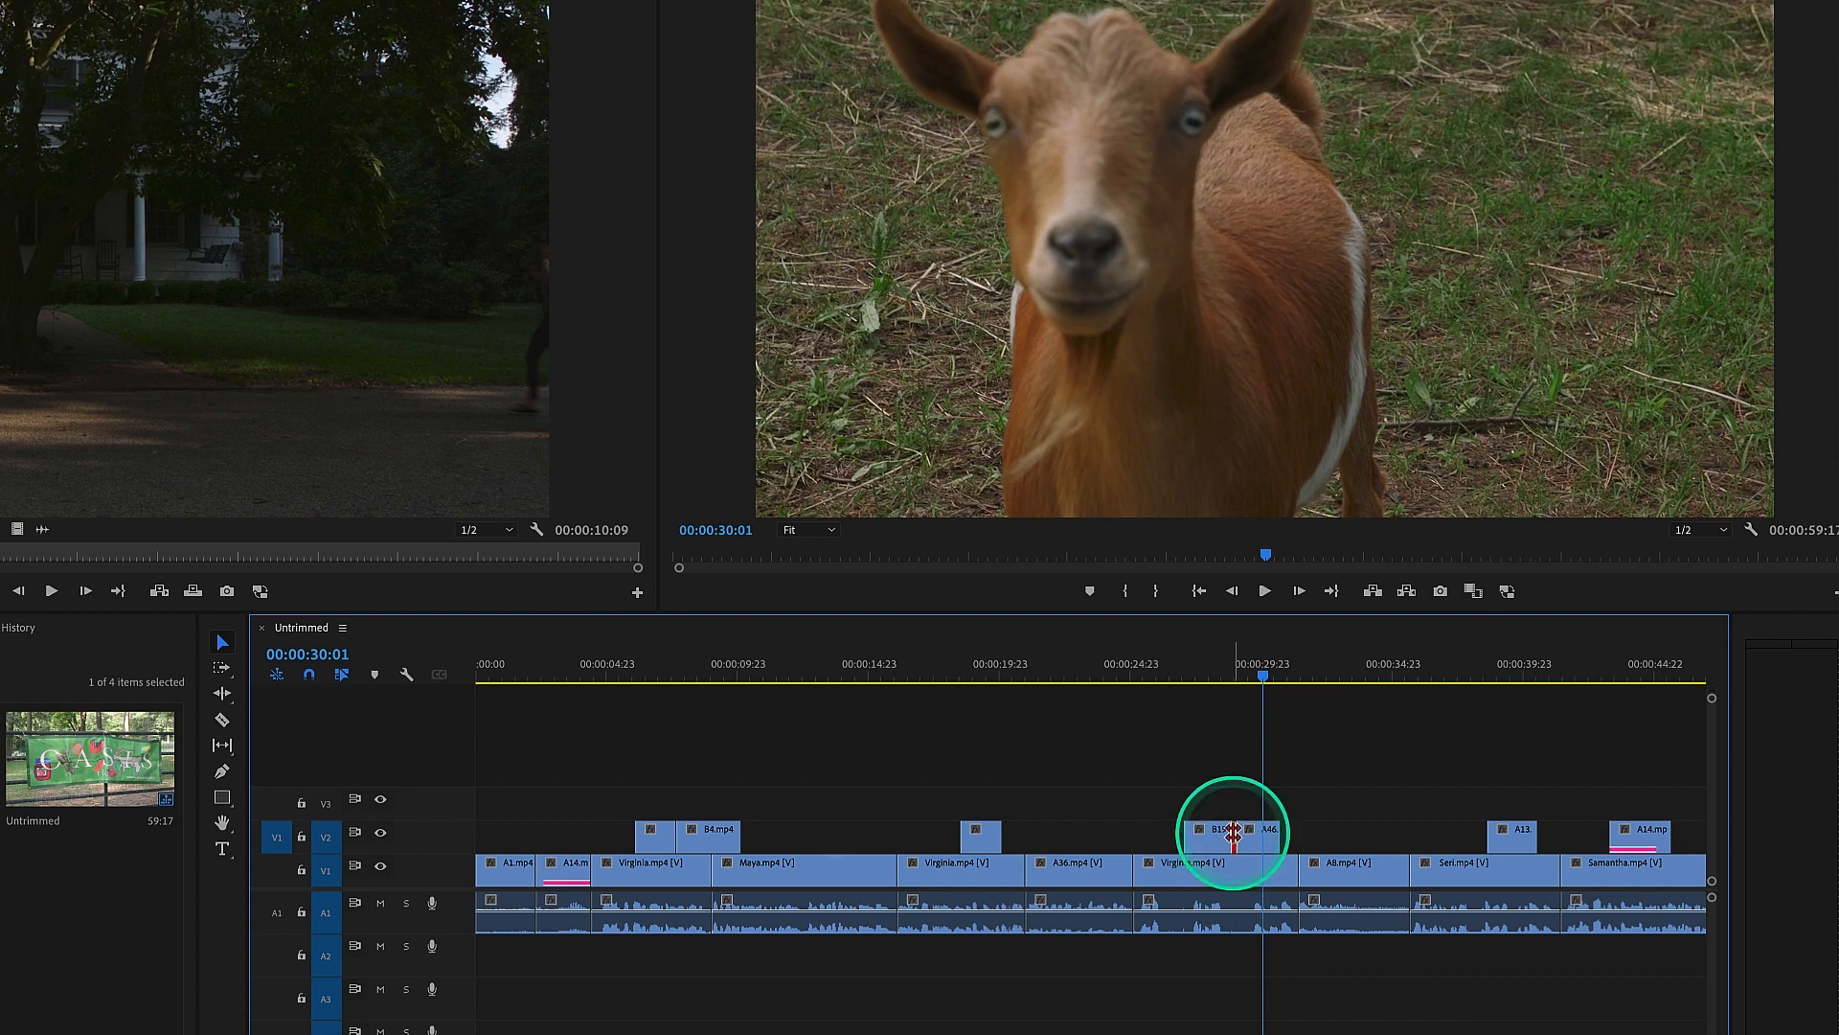
Step: Roll the V2 cut between the B19 and A46 clips about half a second later and play it back
left_click_drag(1235, 834, 1248, 836)
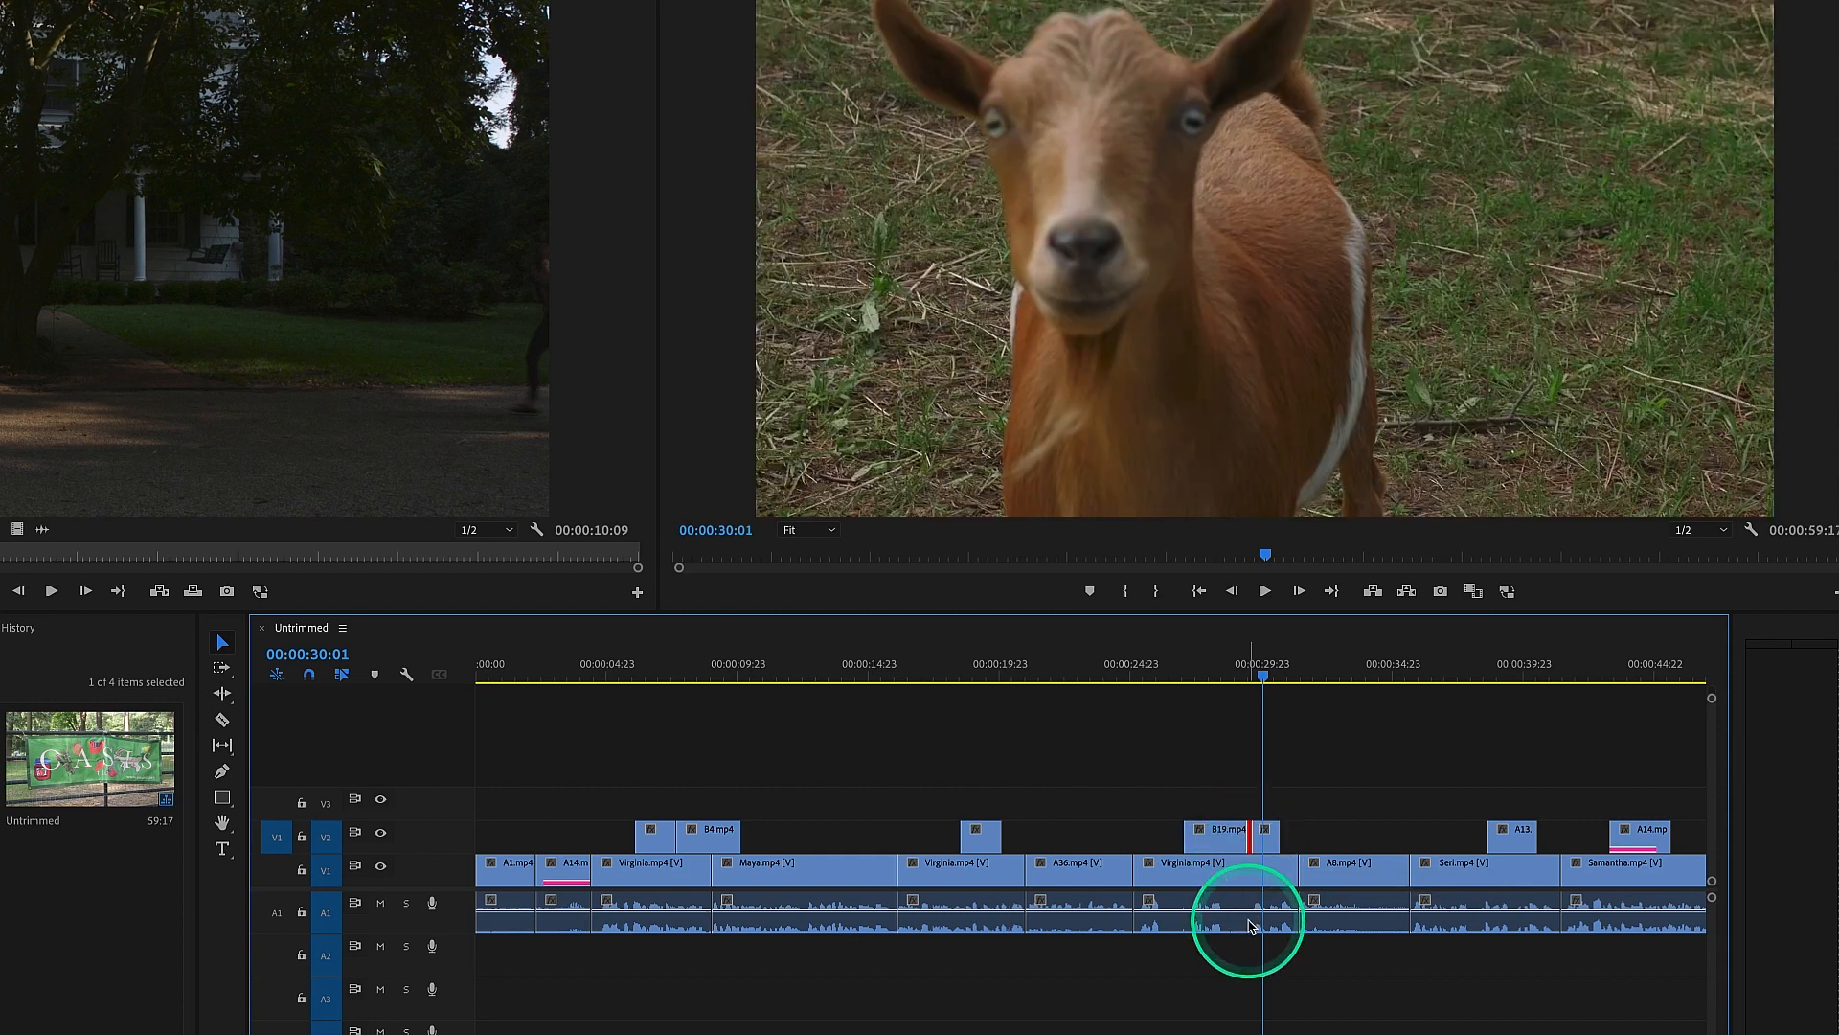
left_click(1176, 670)
left_click(1138, 671)
key("space")
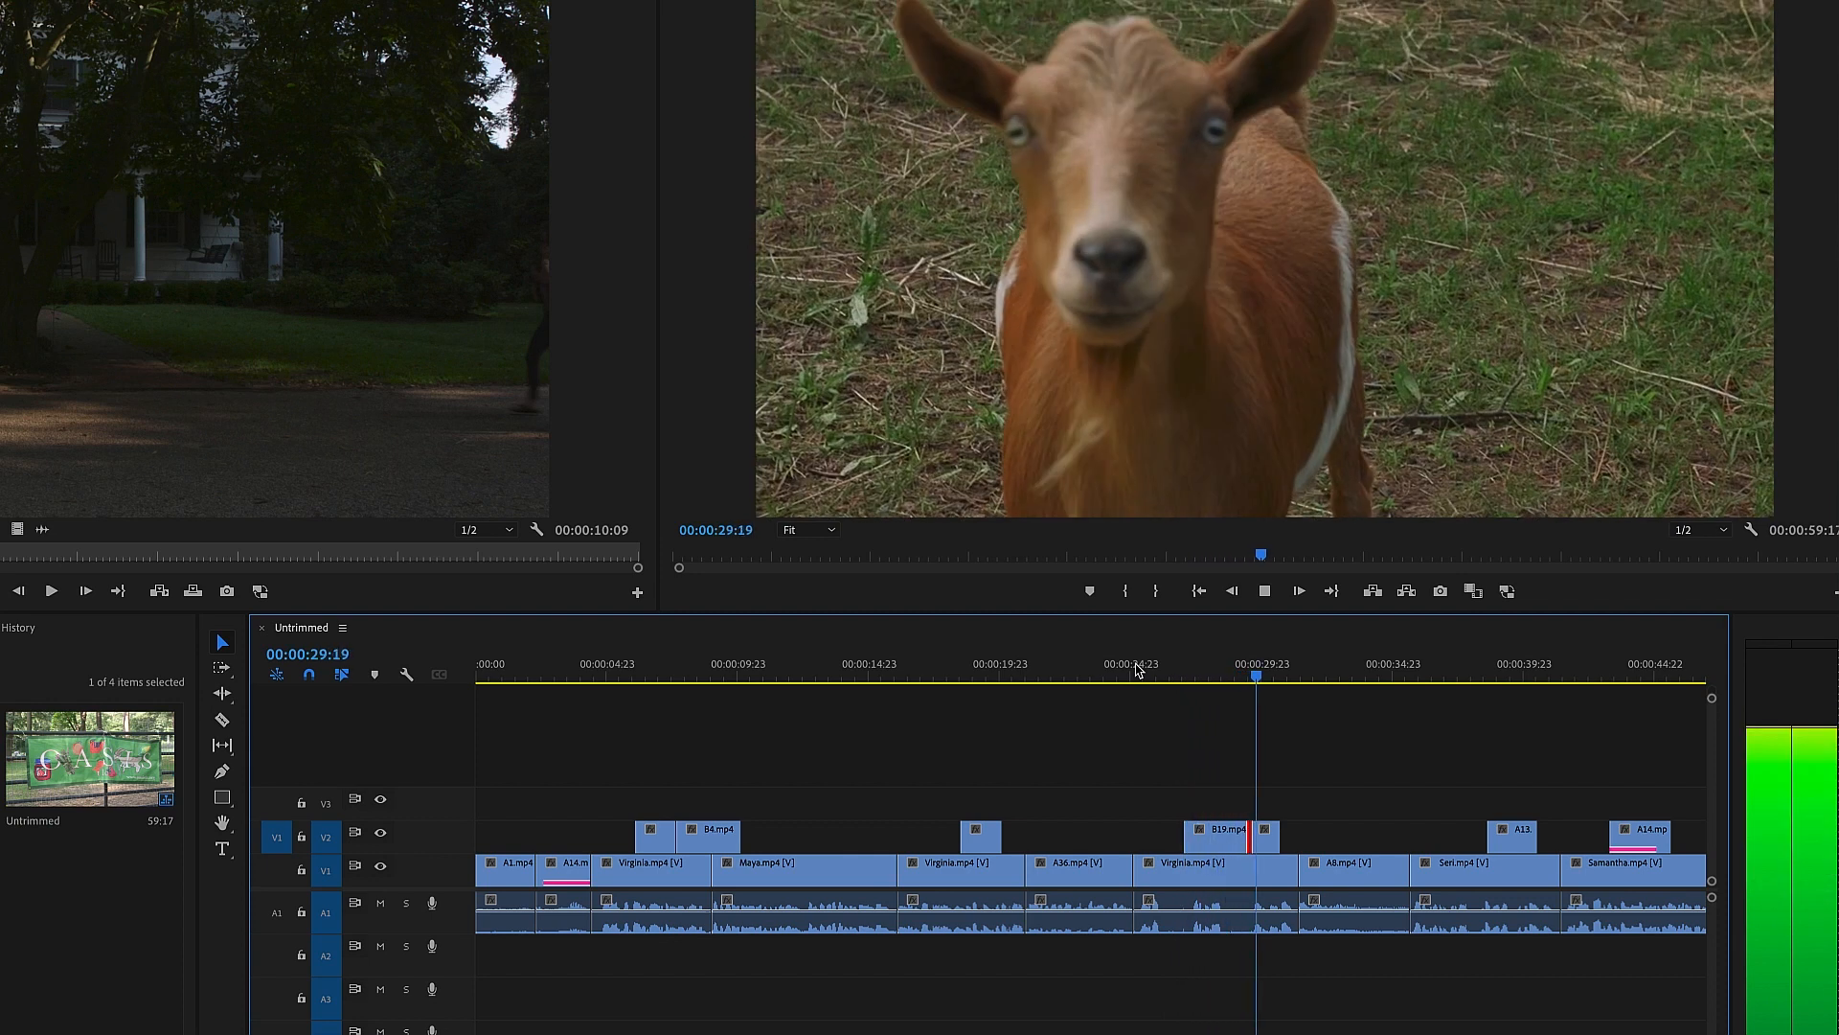
key("space")
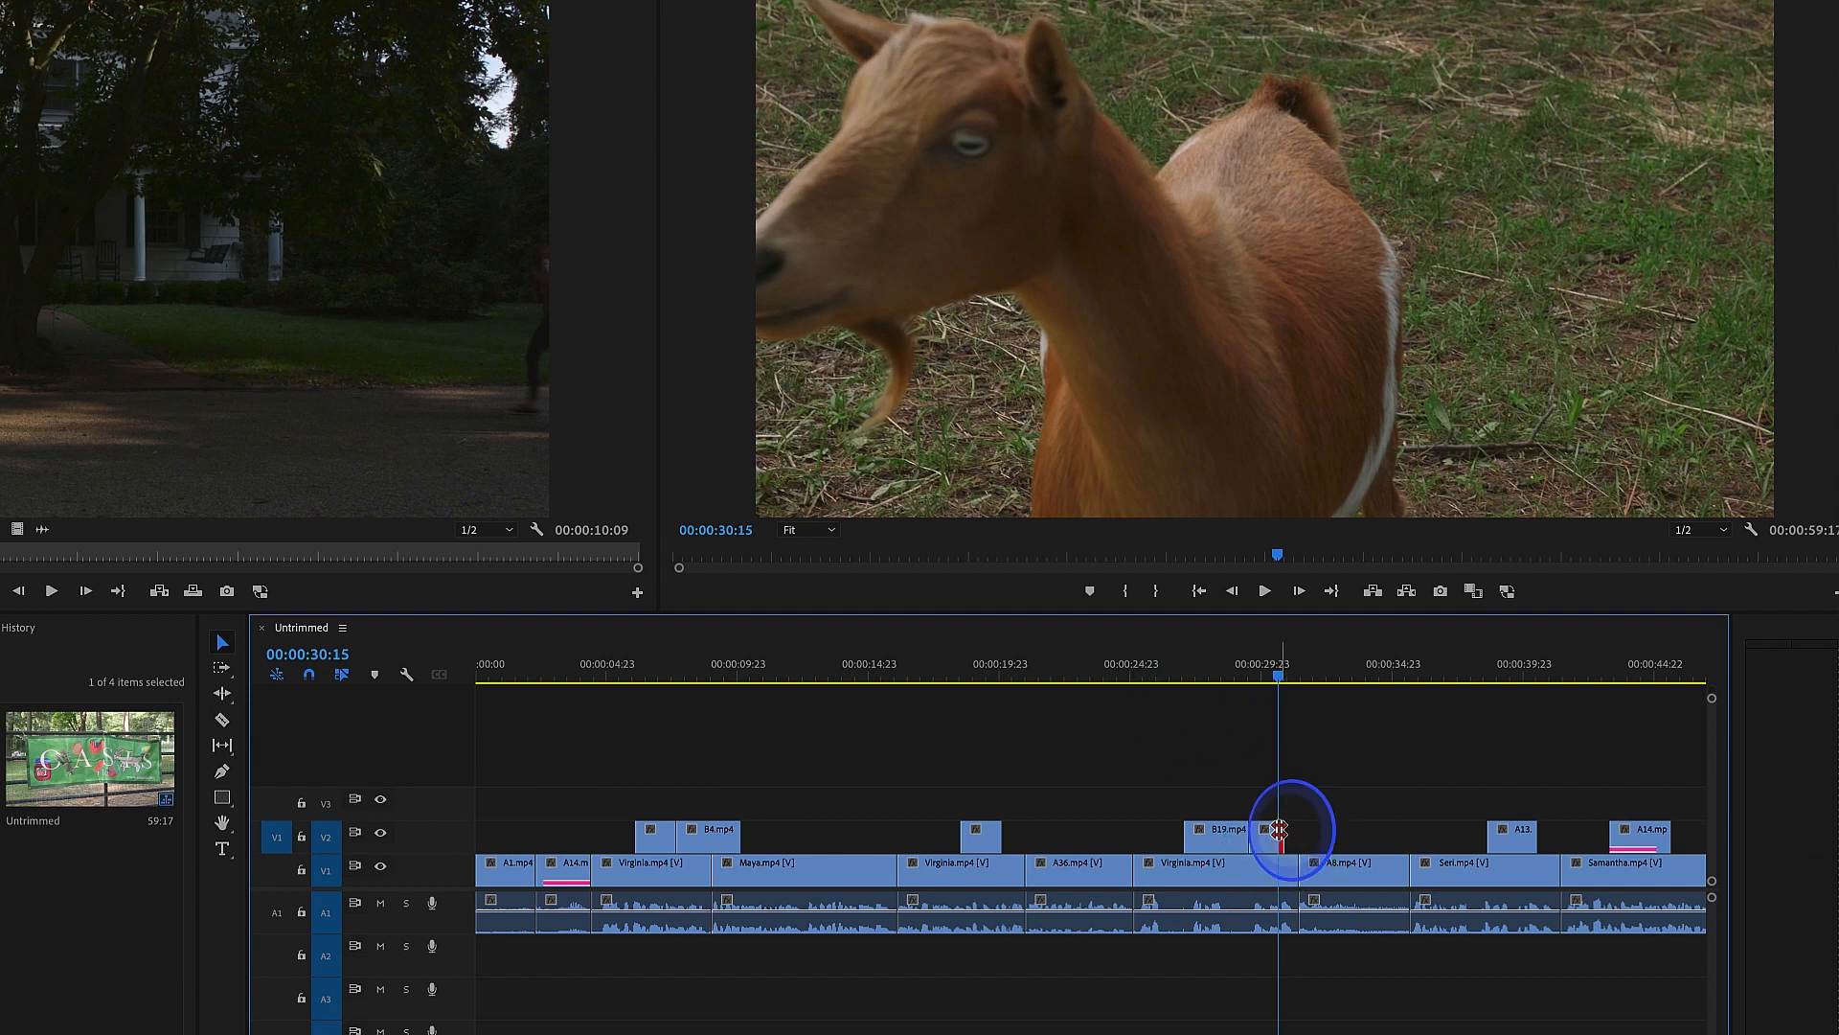
Step: Extend the end of the A46 clip on V2 to the start of A8.mp4 on V1 with a rolling trim and play it back
left_click_drag(1280, 829, 1300, 829)
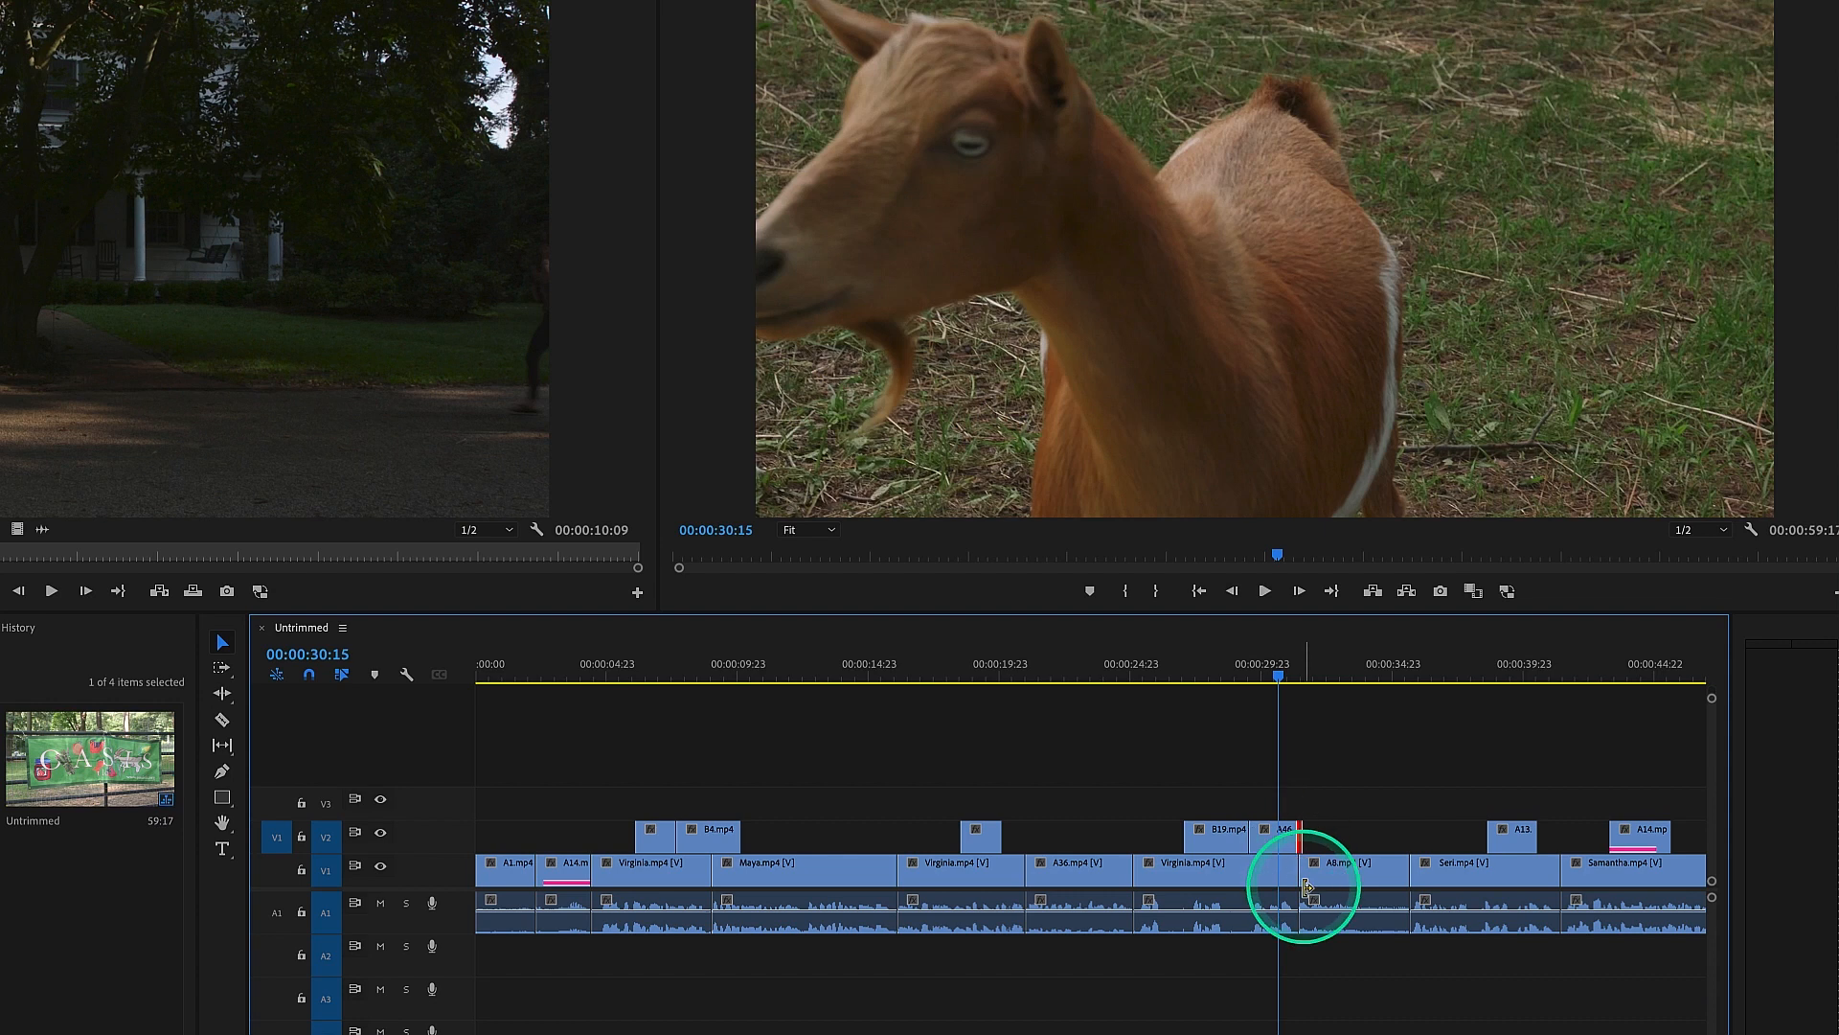
left_click(1134, 674)
key("space")
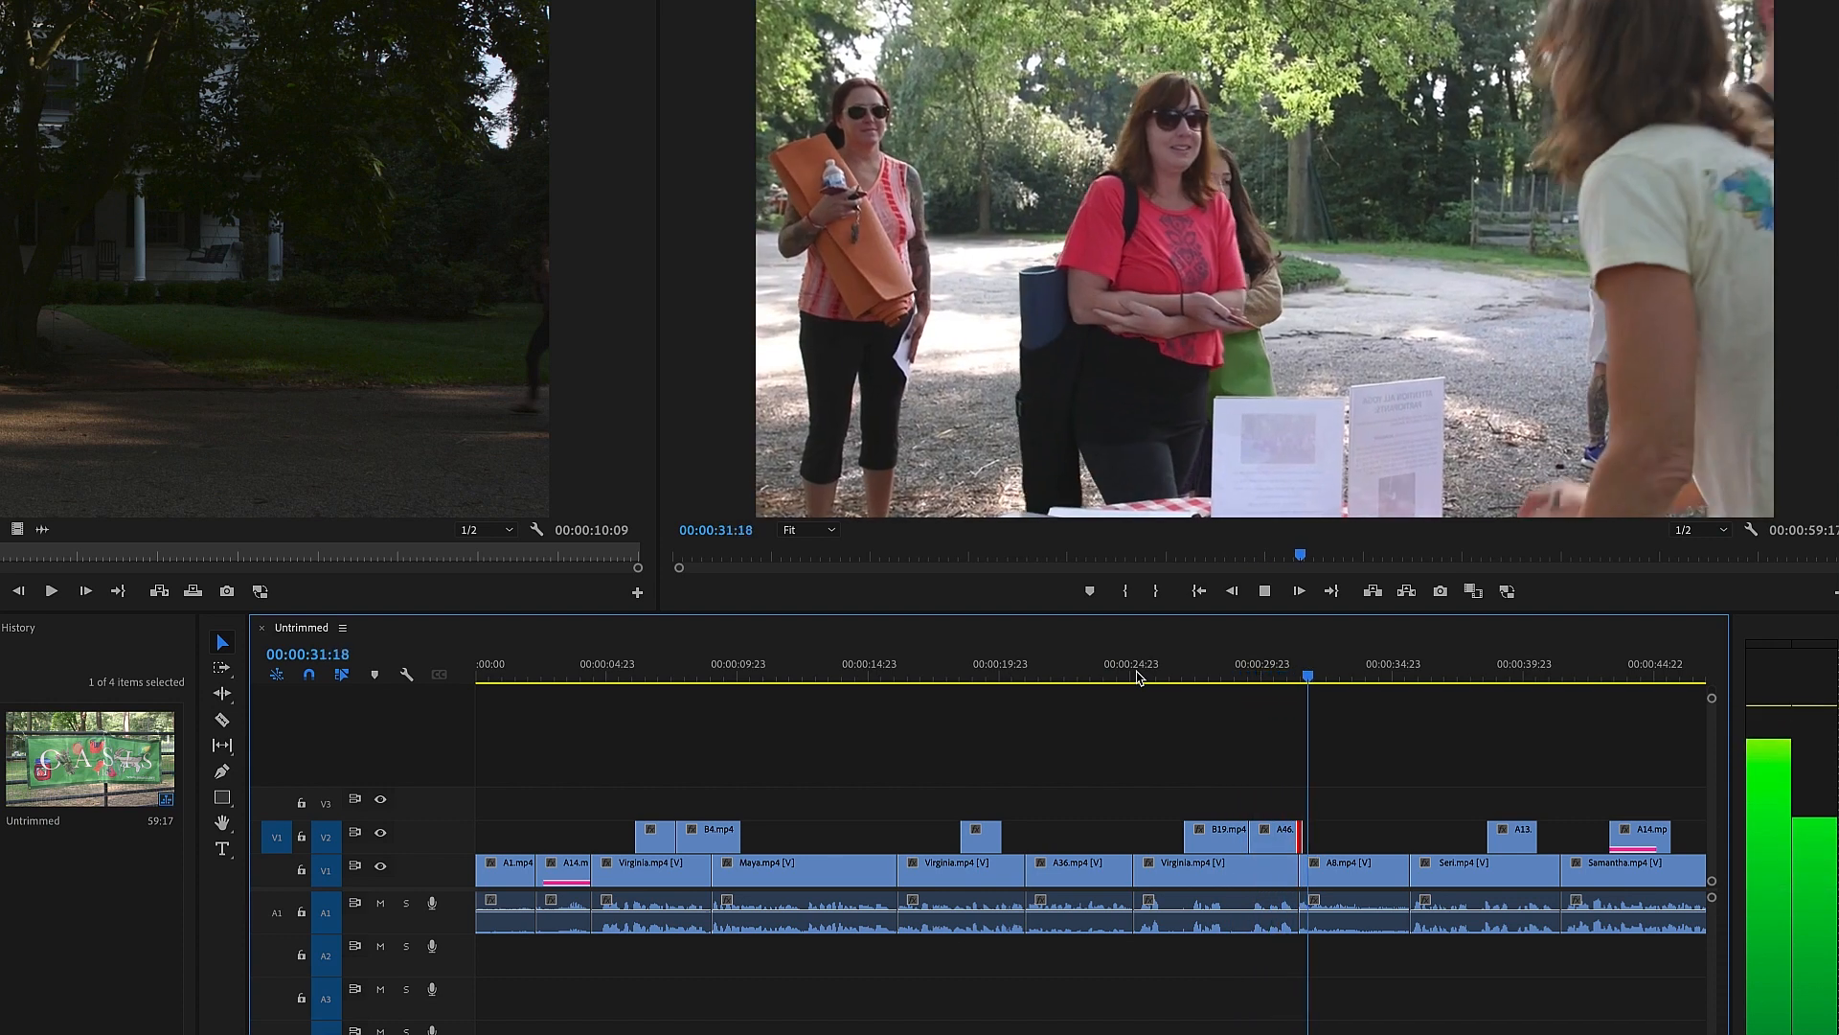
Step: Stop playback and extend the start of the B19 clip on V2 slightly earlier
key("space")
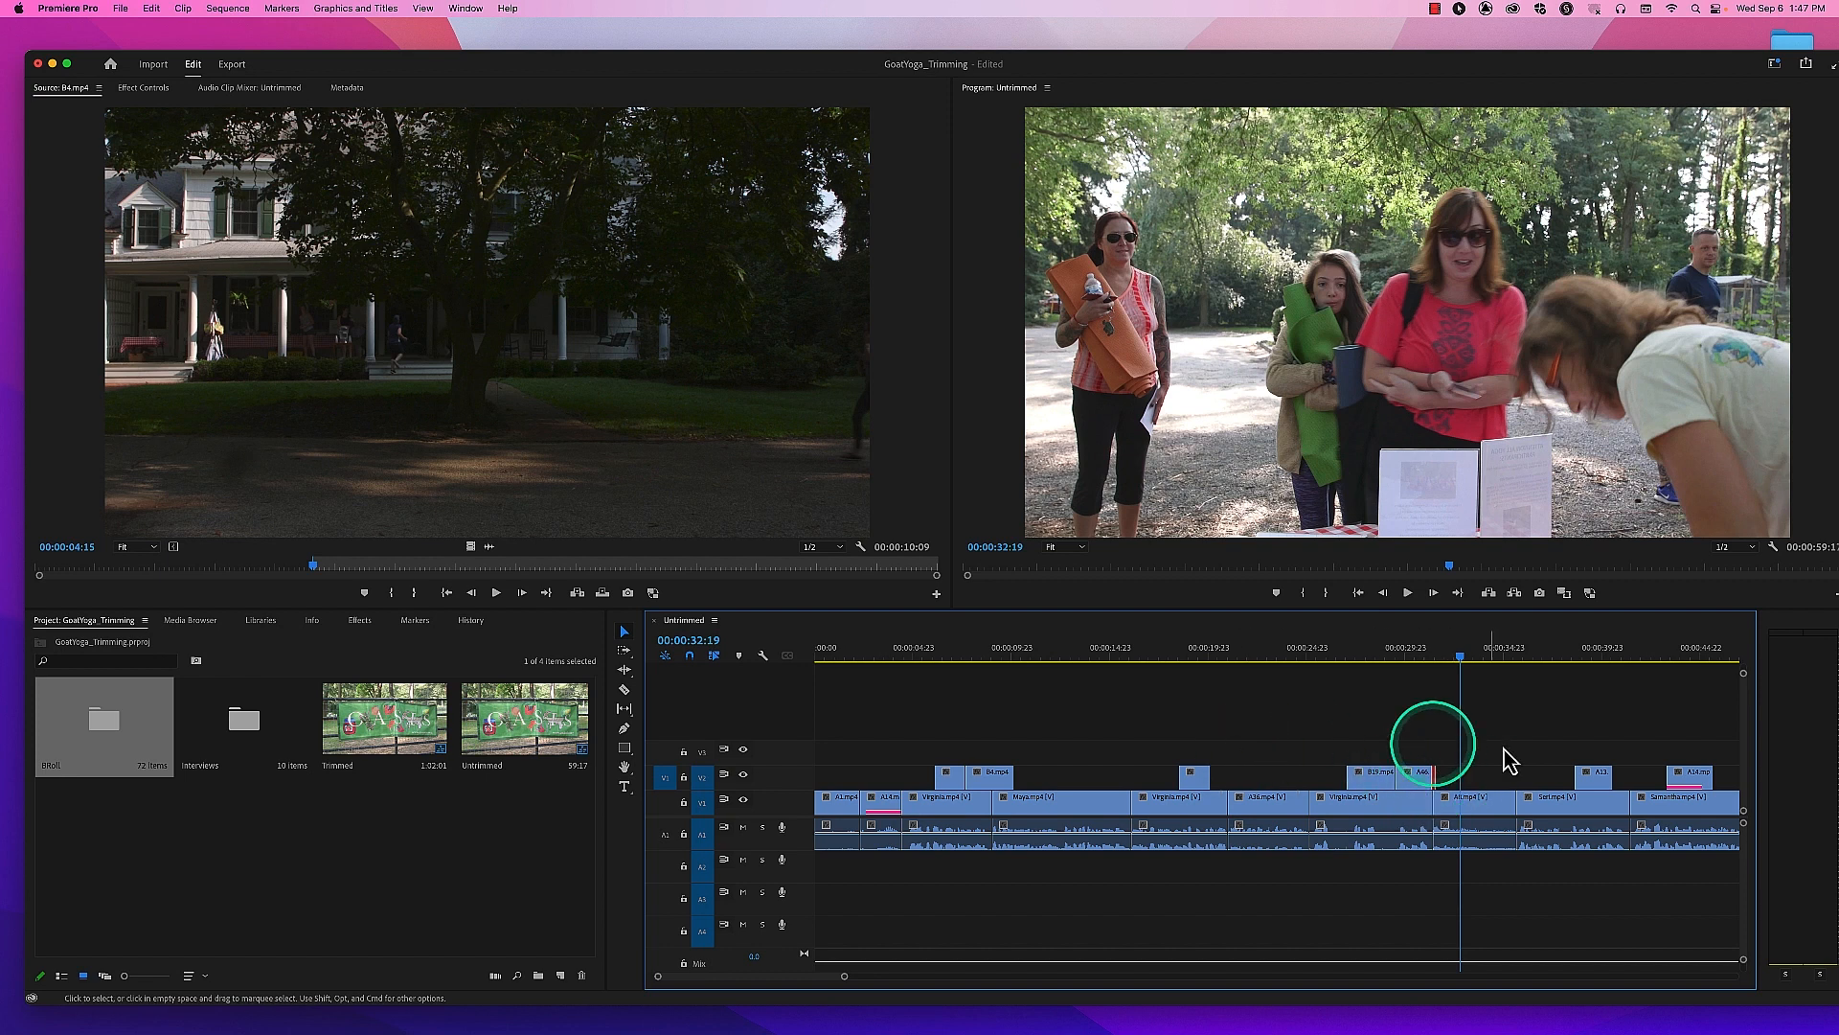
left_click(1348, 779)
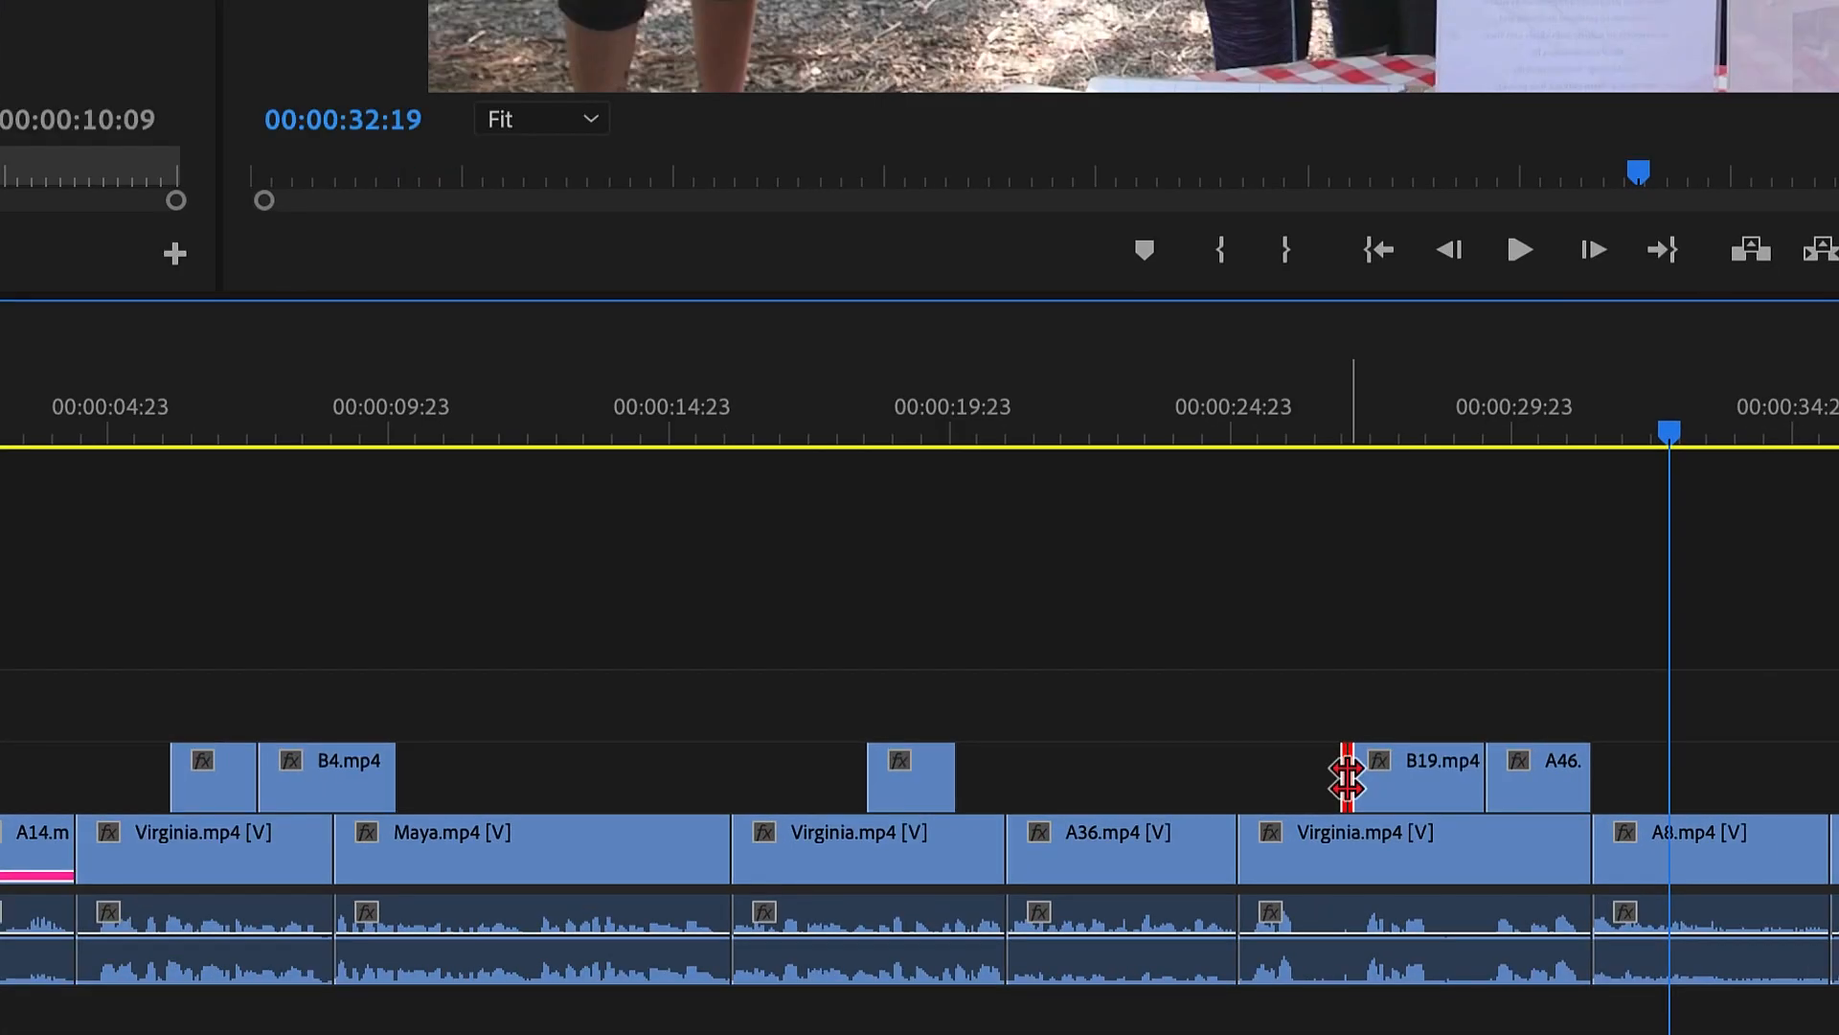
left_click_drag(1348, 778, 1269, 791)
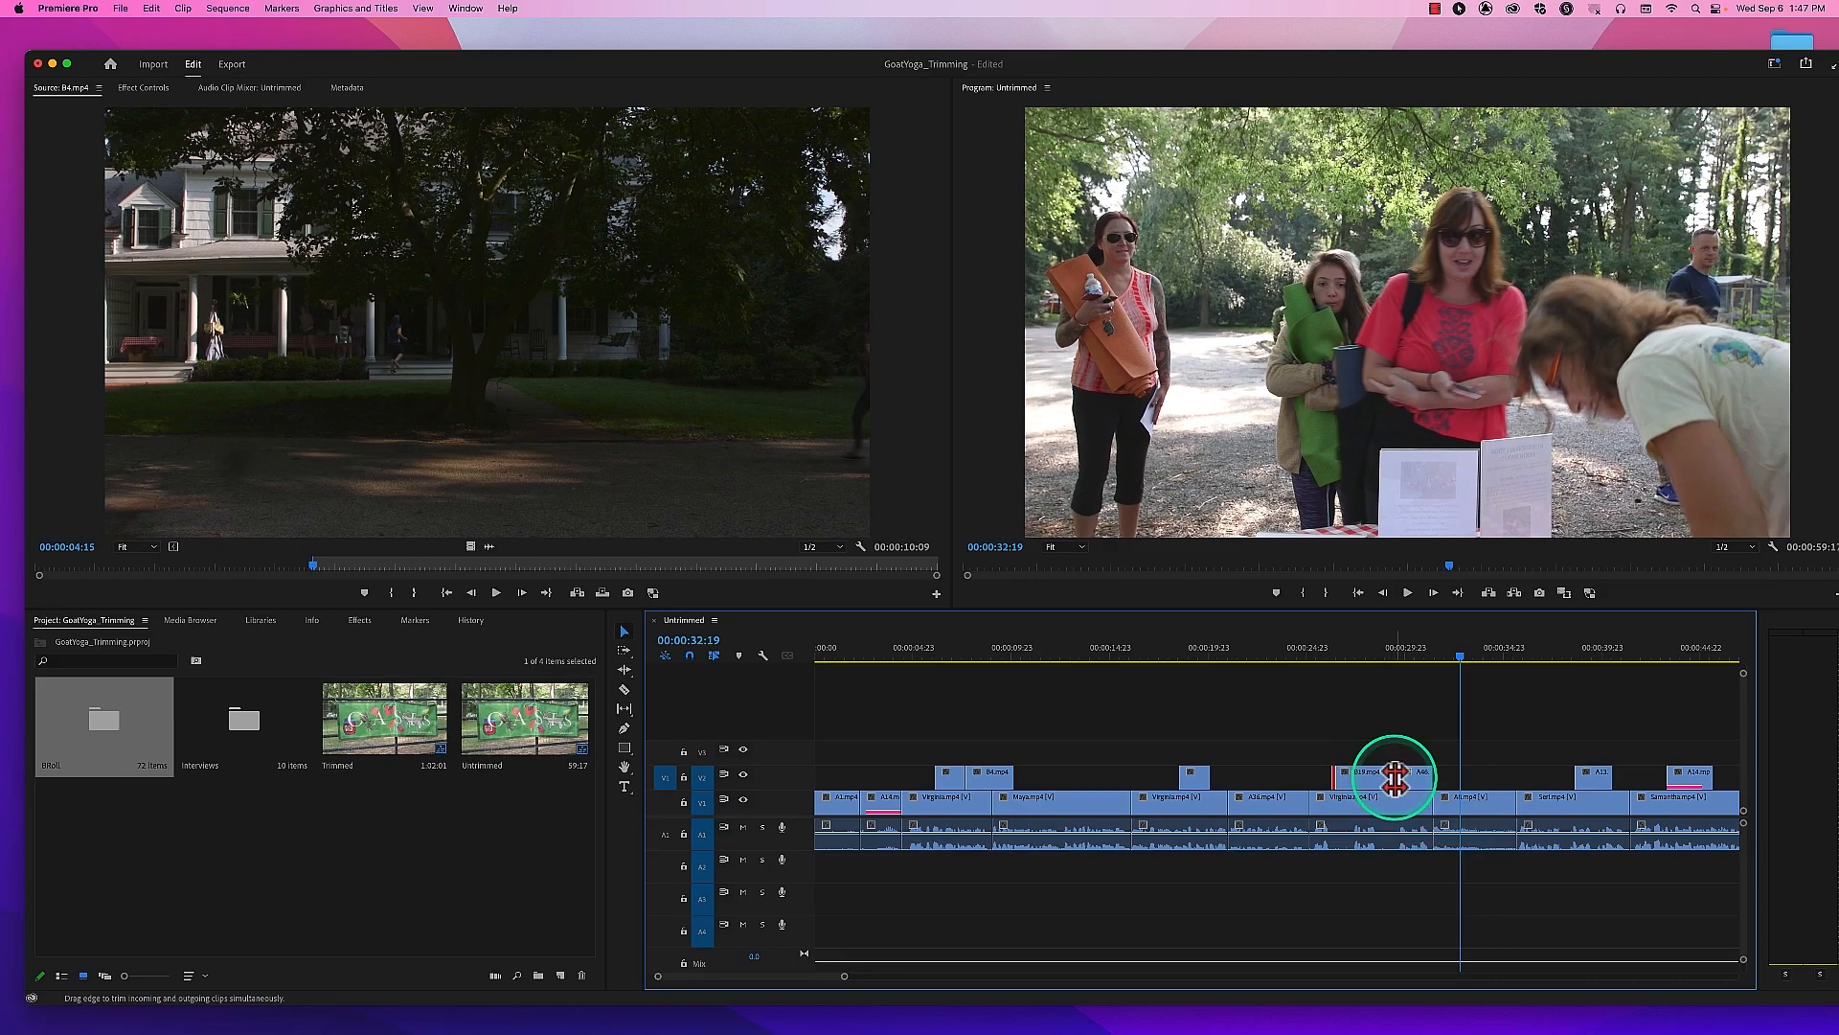
left_click(1395, 779)
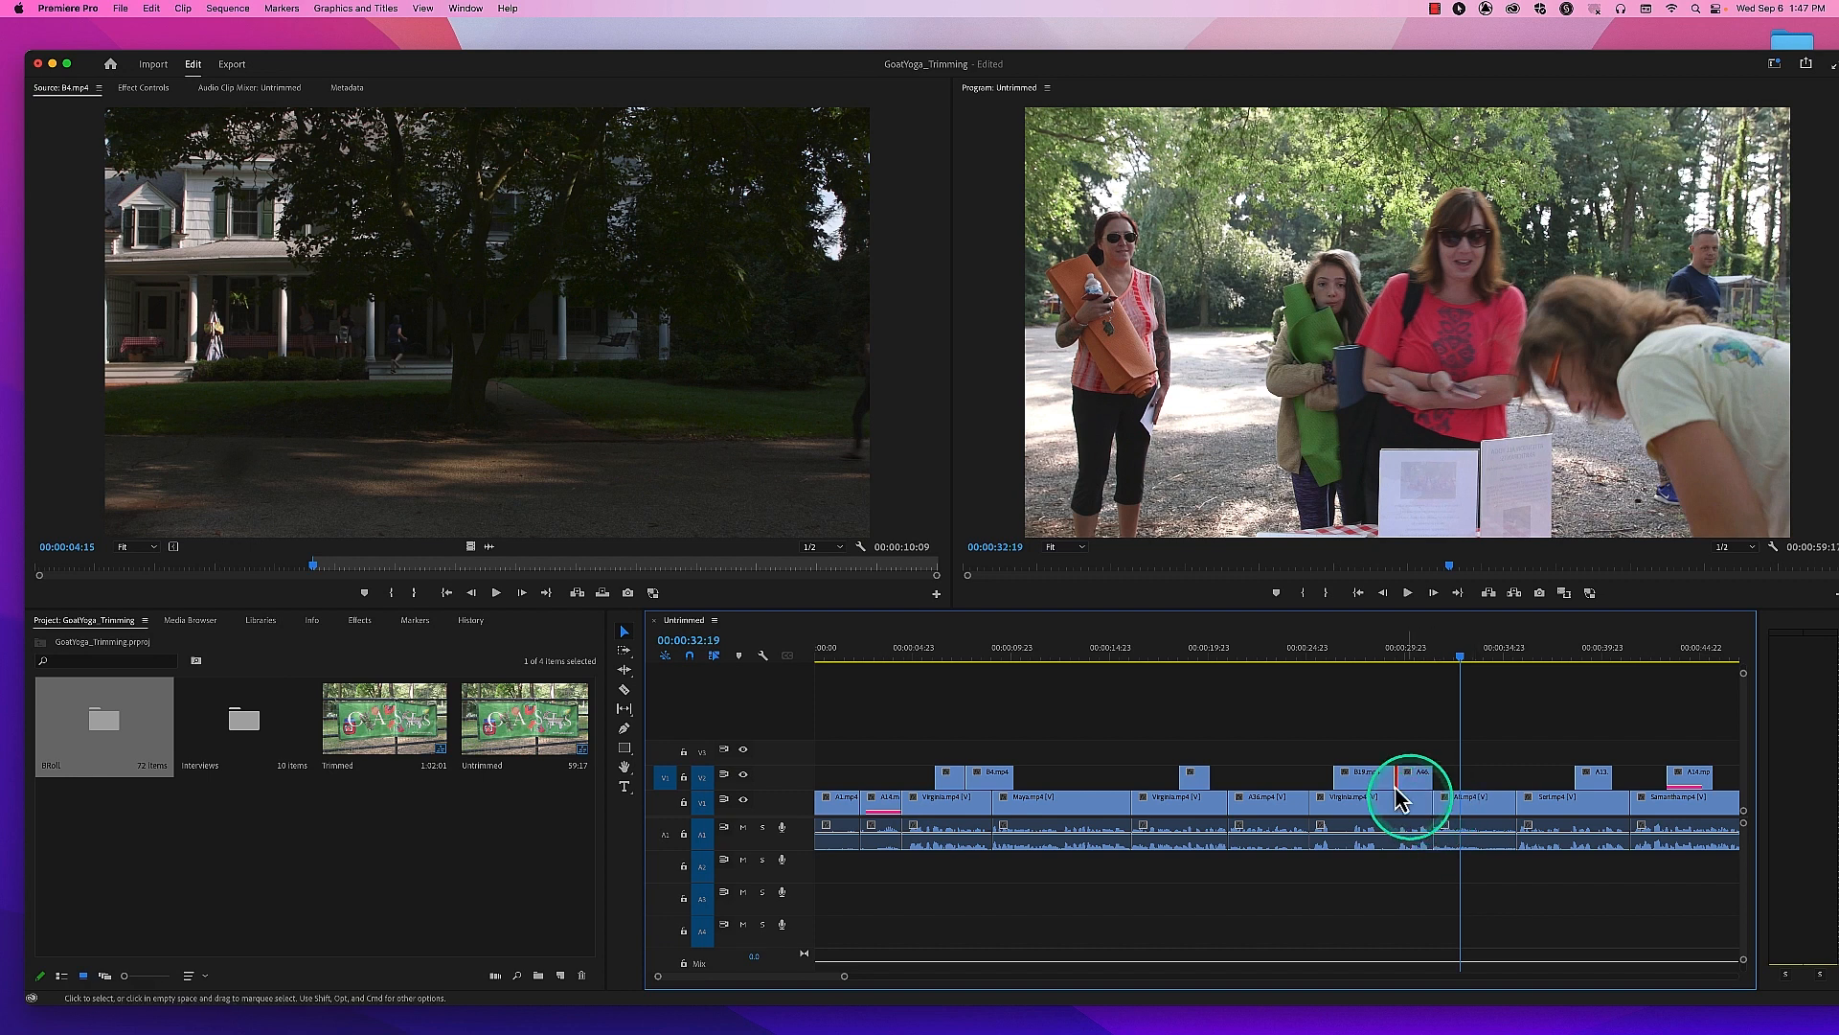
Step: Try the Ripple Edit and Rolling Edit tools over the timeline clips and return to the Selection tool with no clip selected
left_click(628, 680)
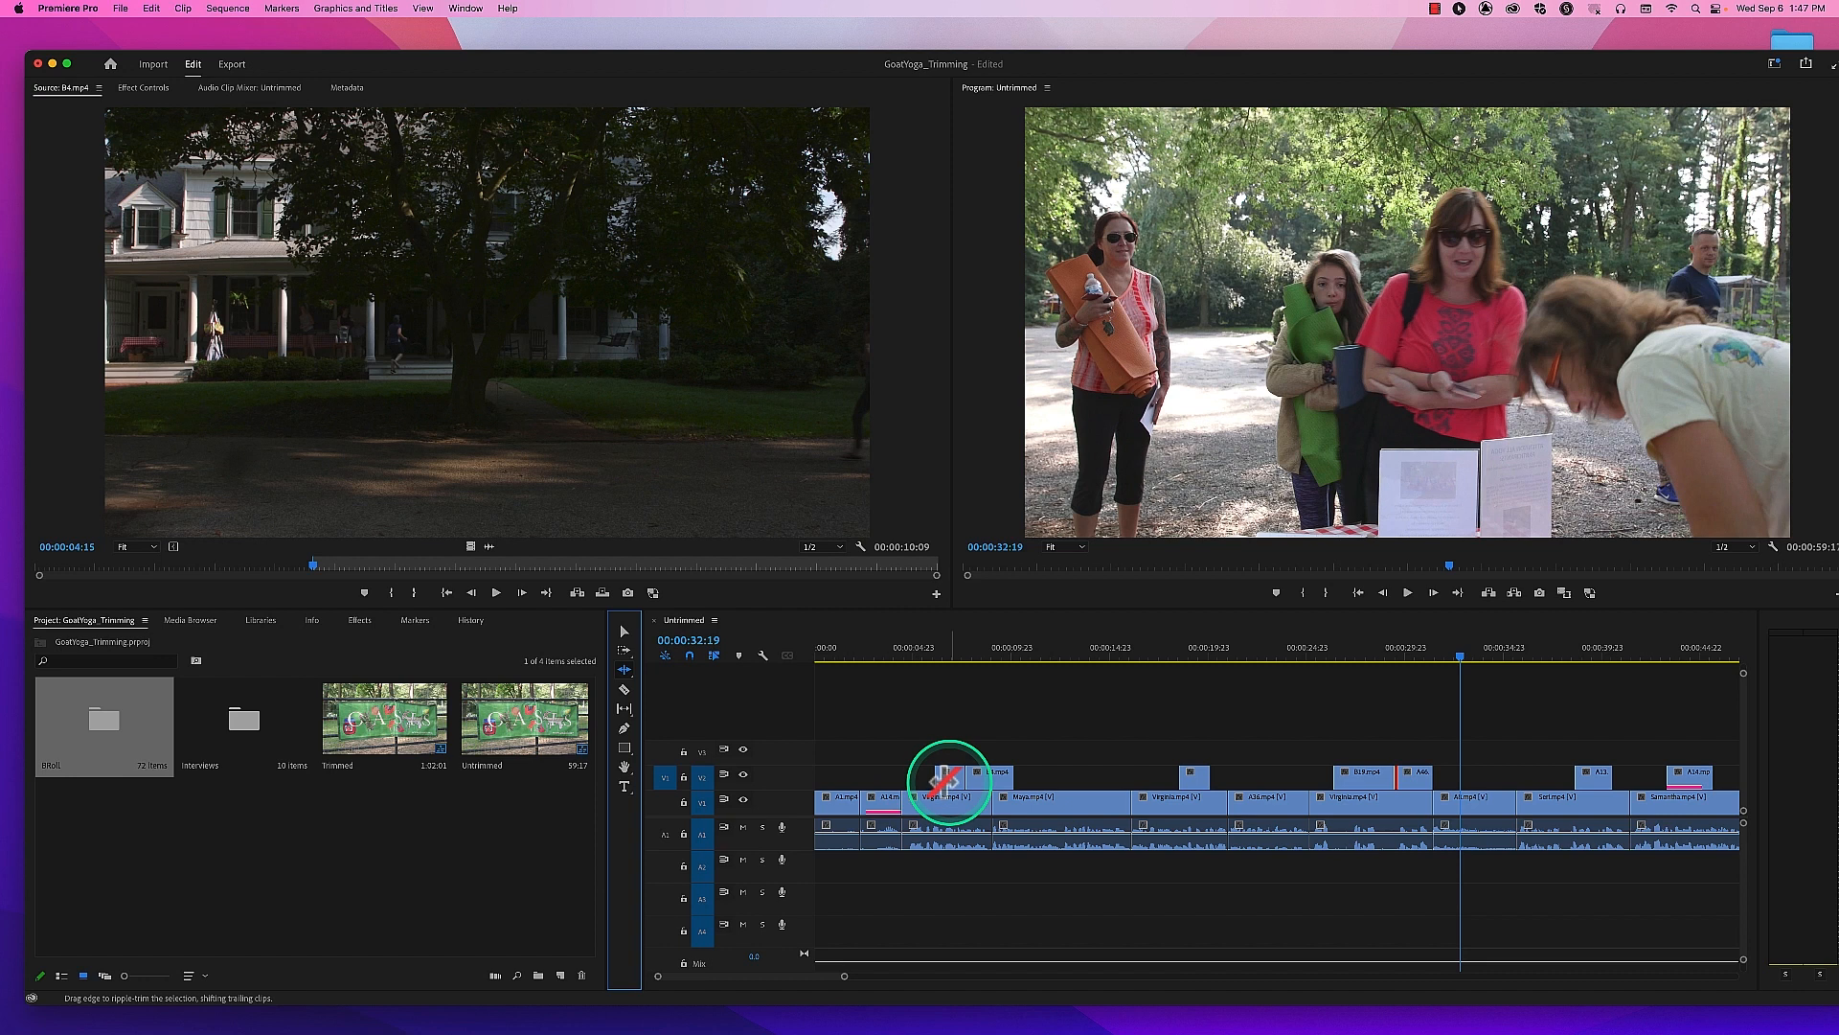
left_click_drag(952, 776, 999, 764)
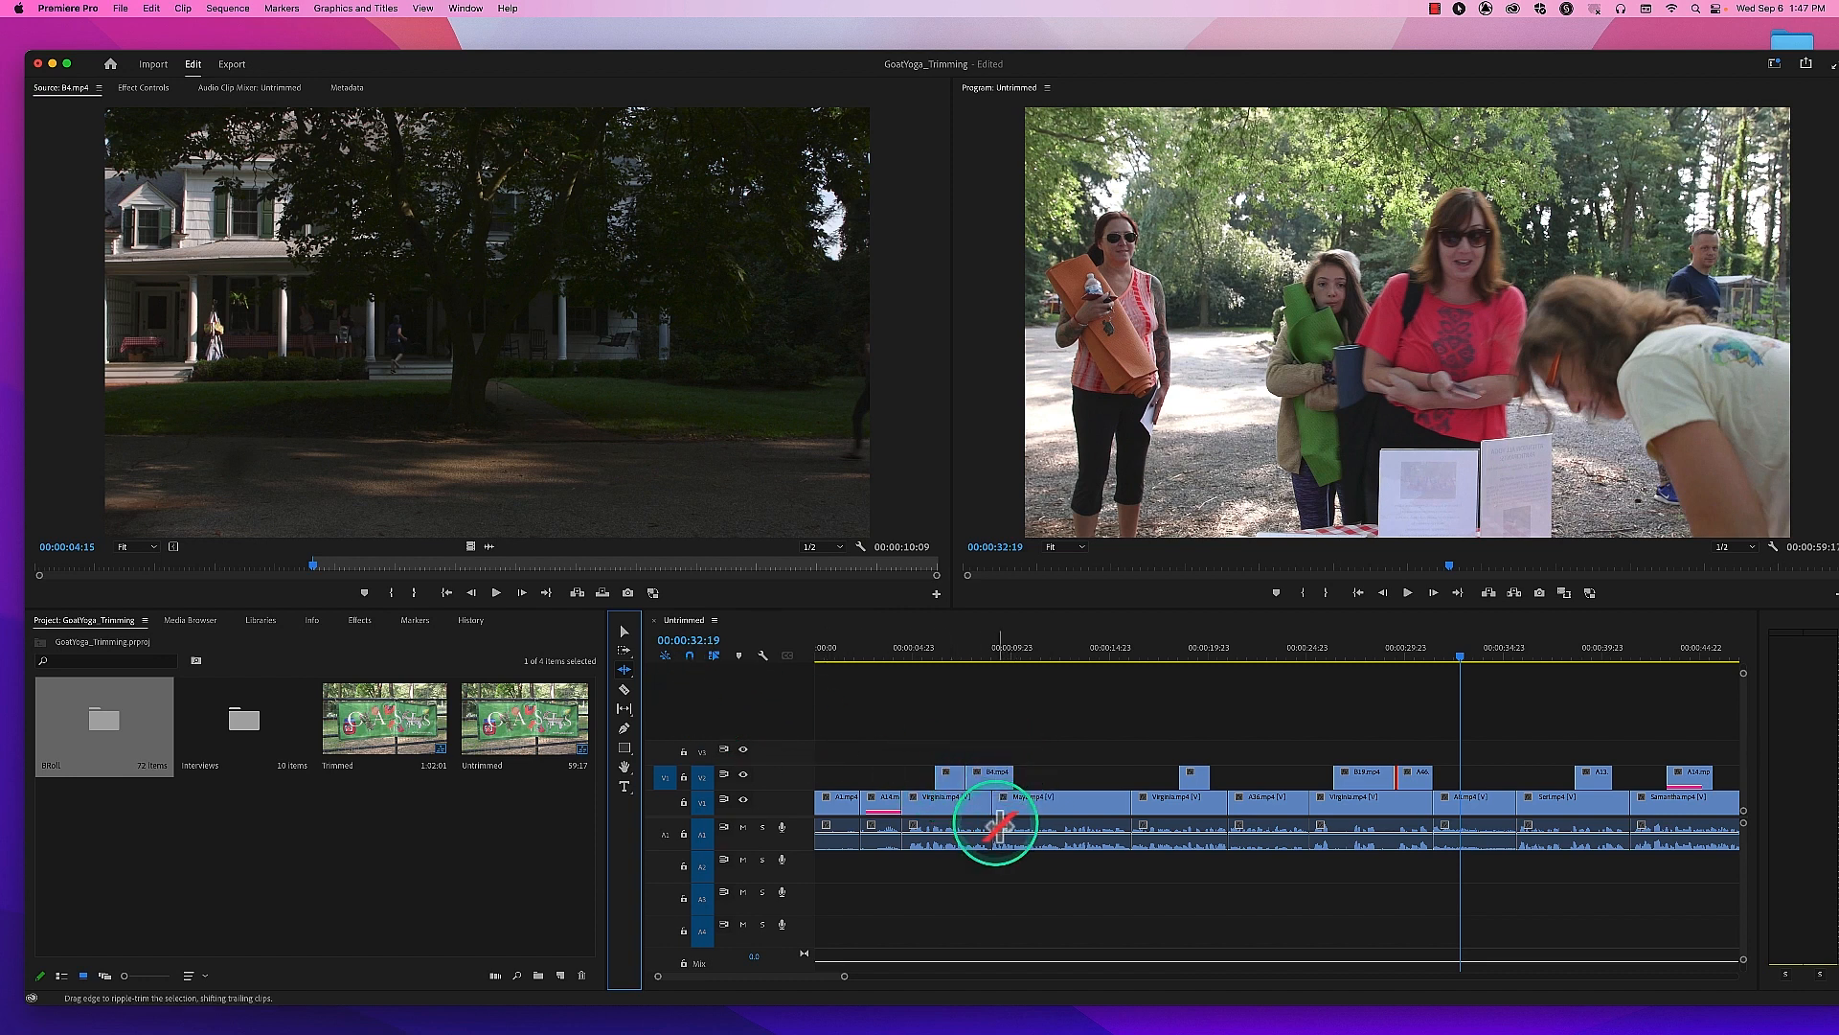
left_click(1194, 811)
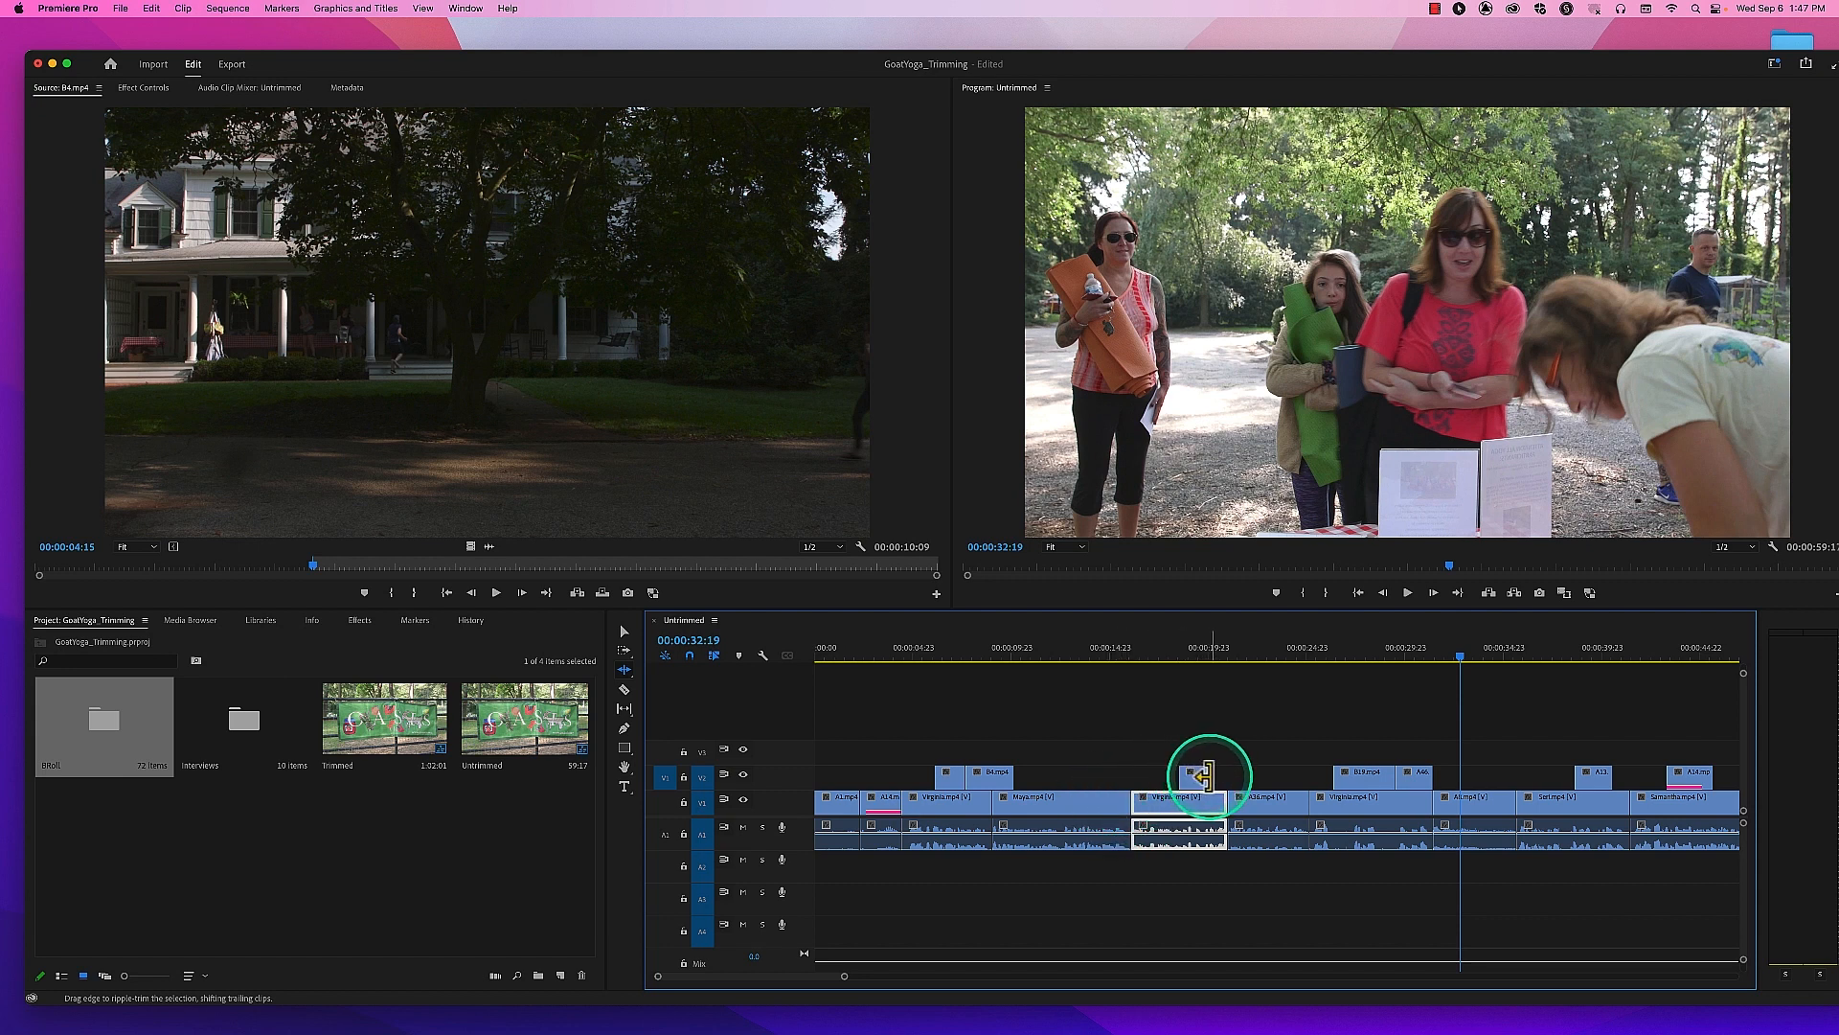
left_click(626, 678)
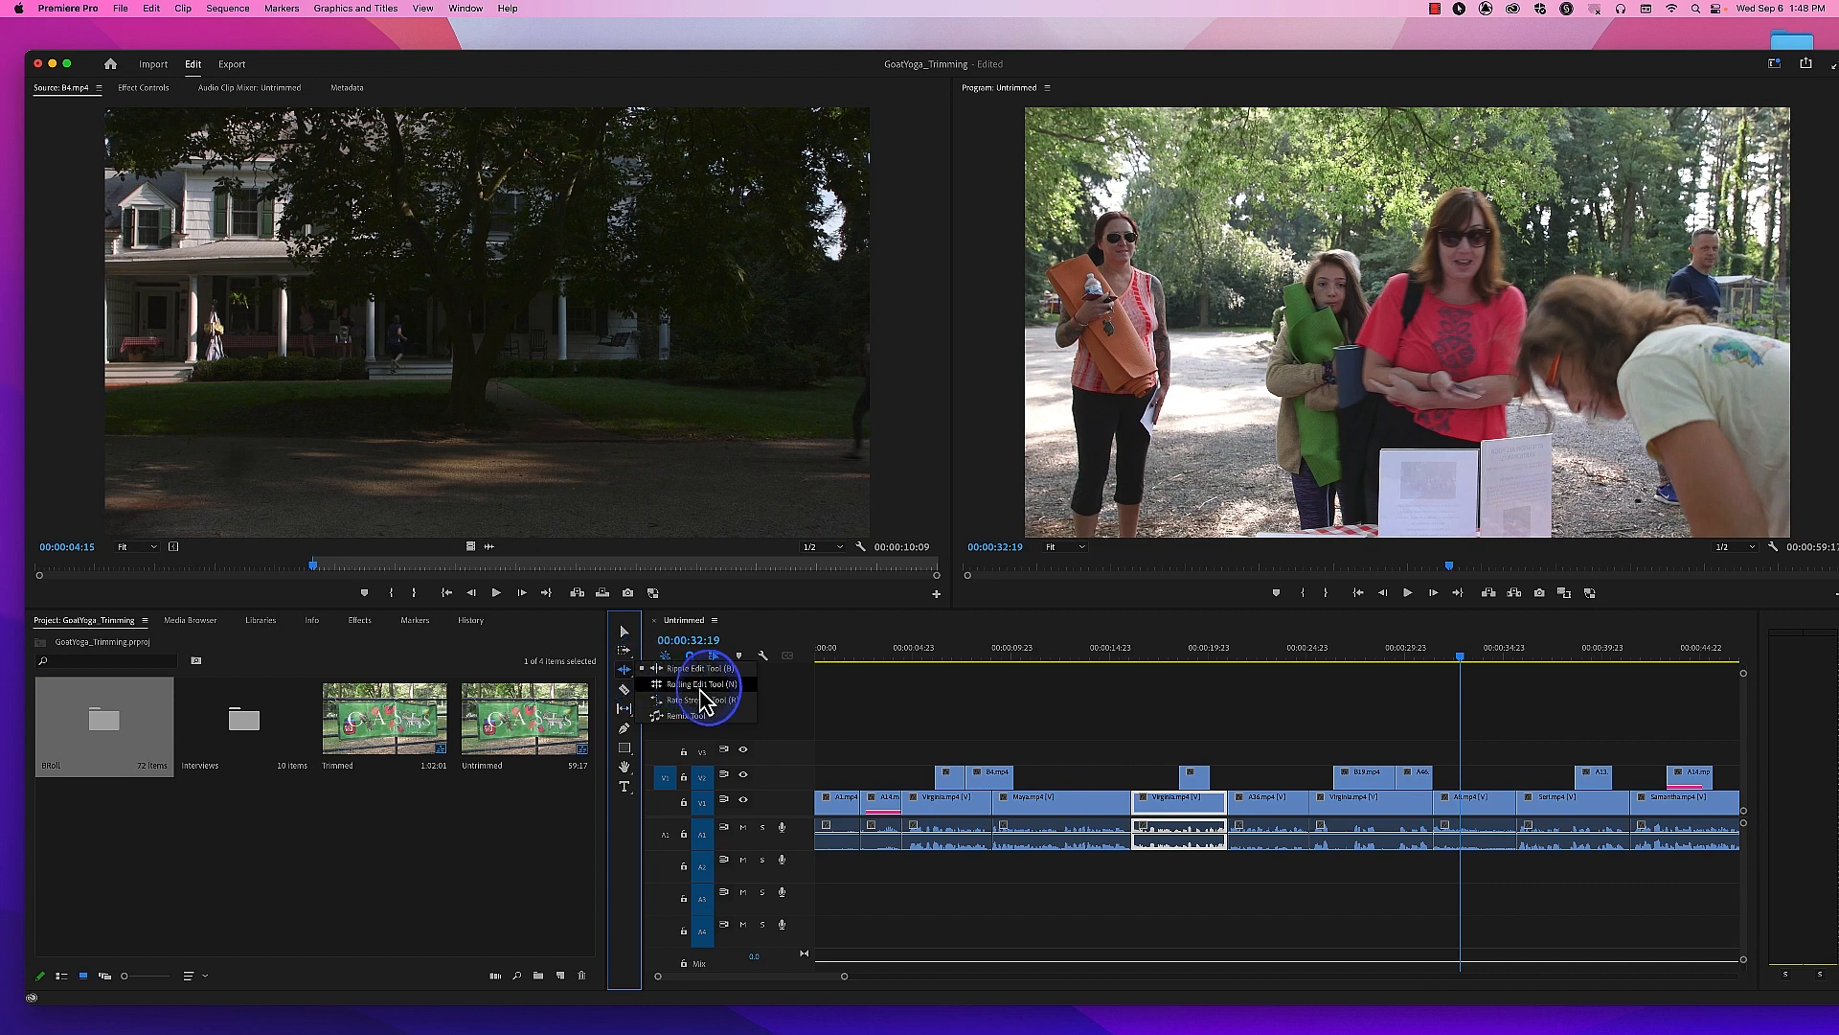
left_click(701, 686)
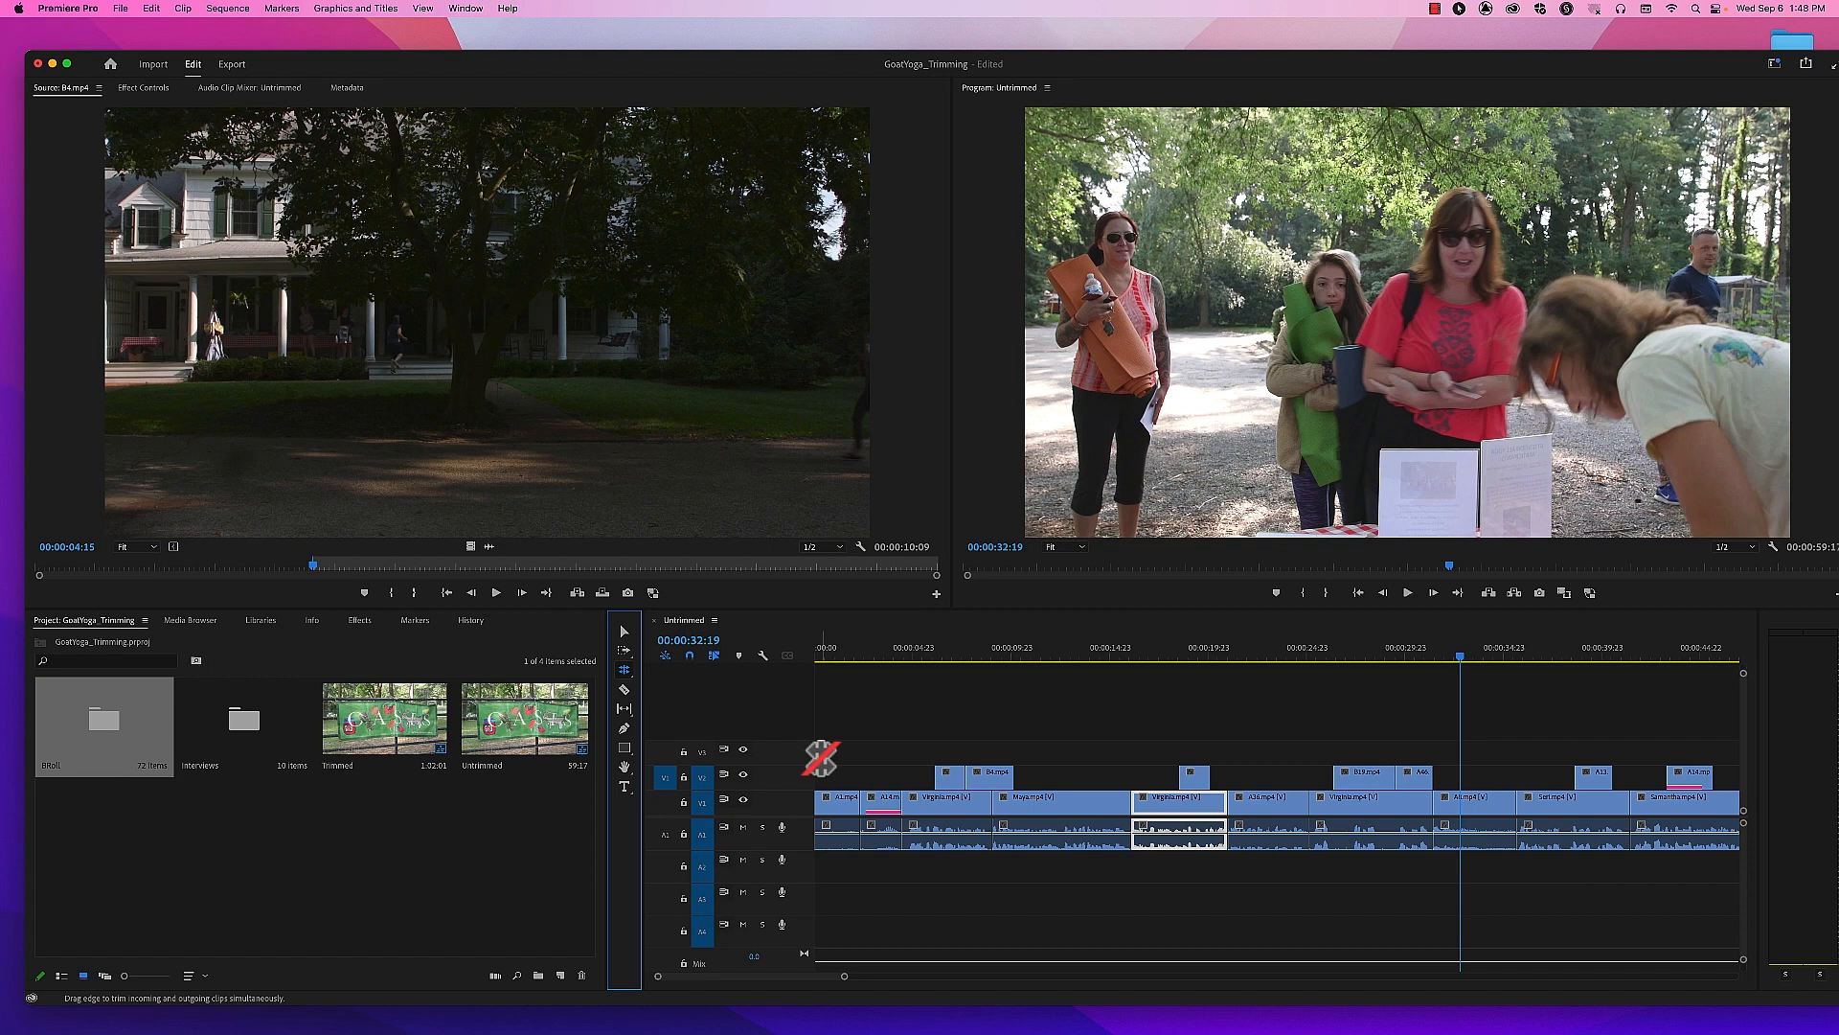
left_click(624, 630)
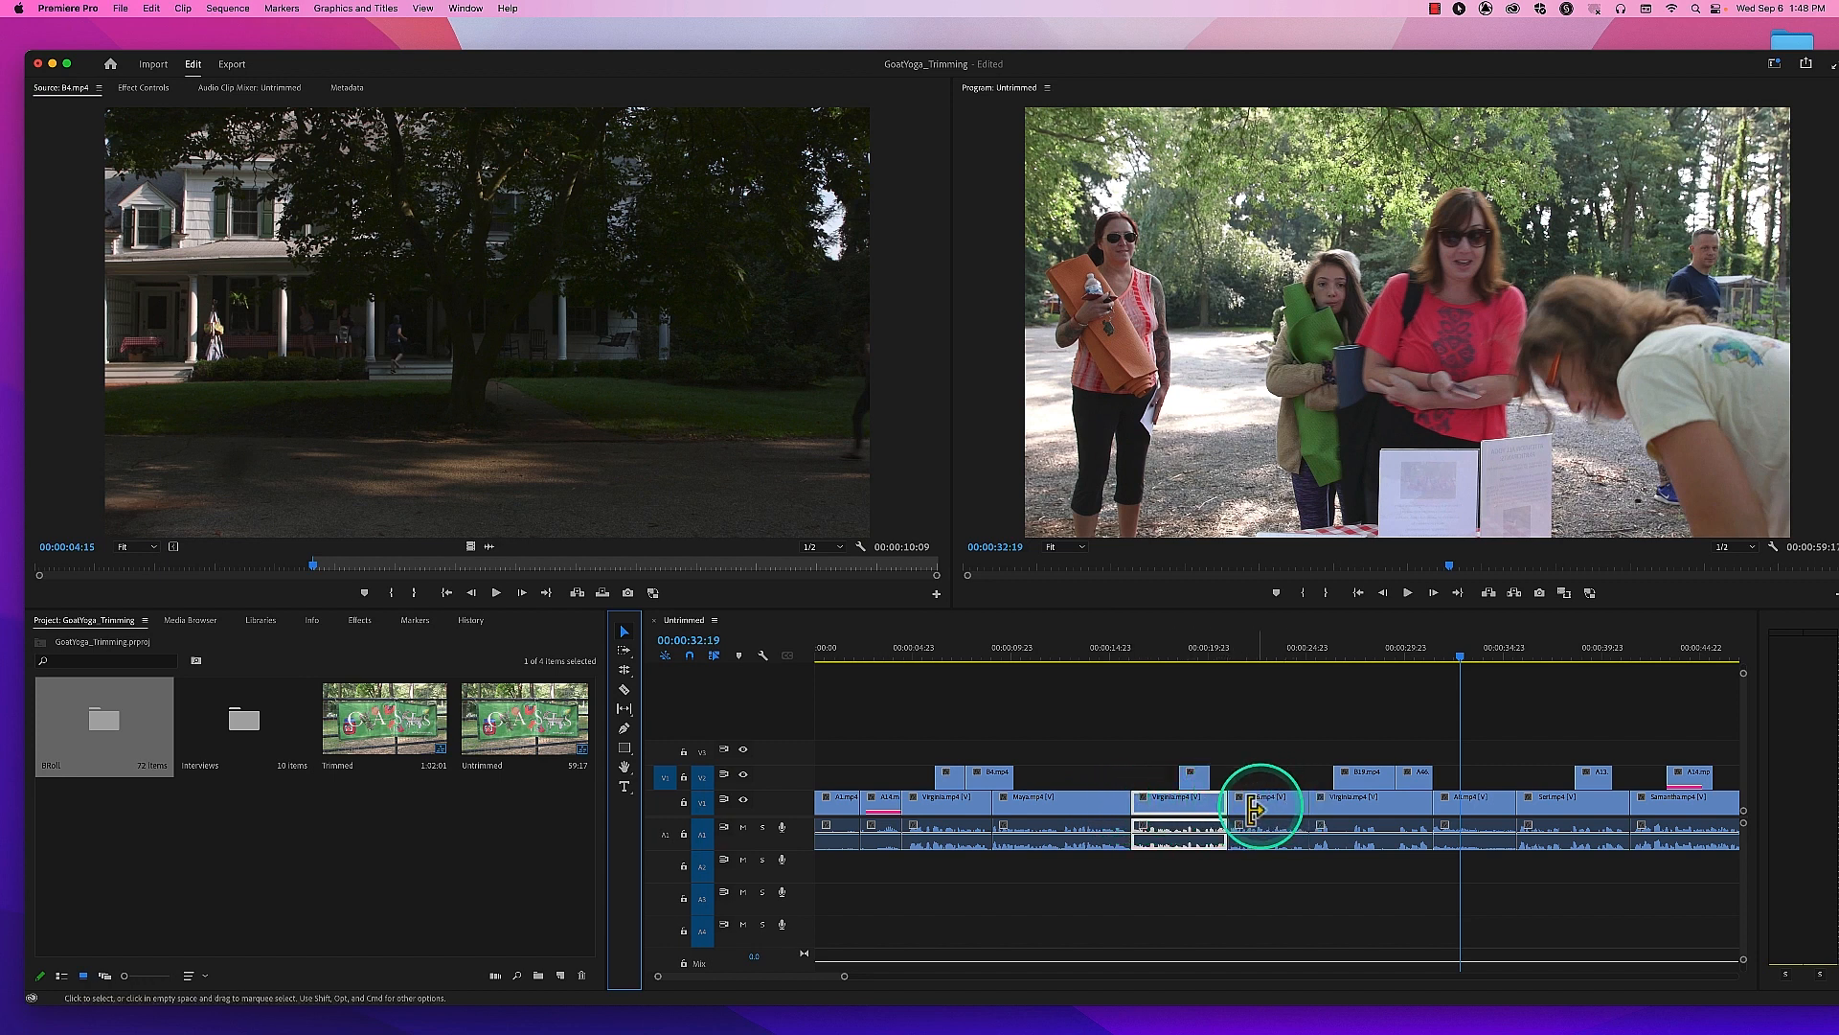
left_click(1097, 745)
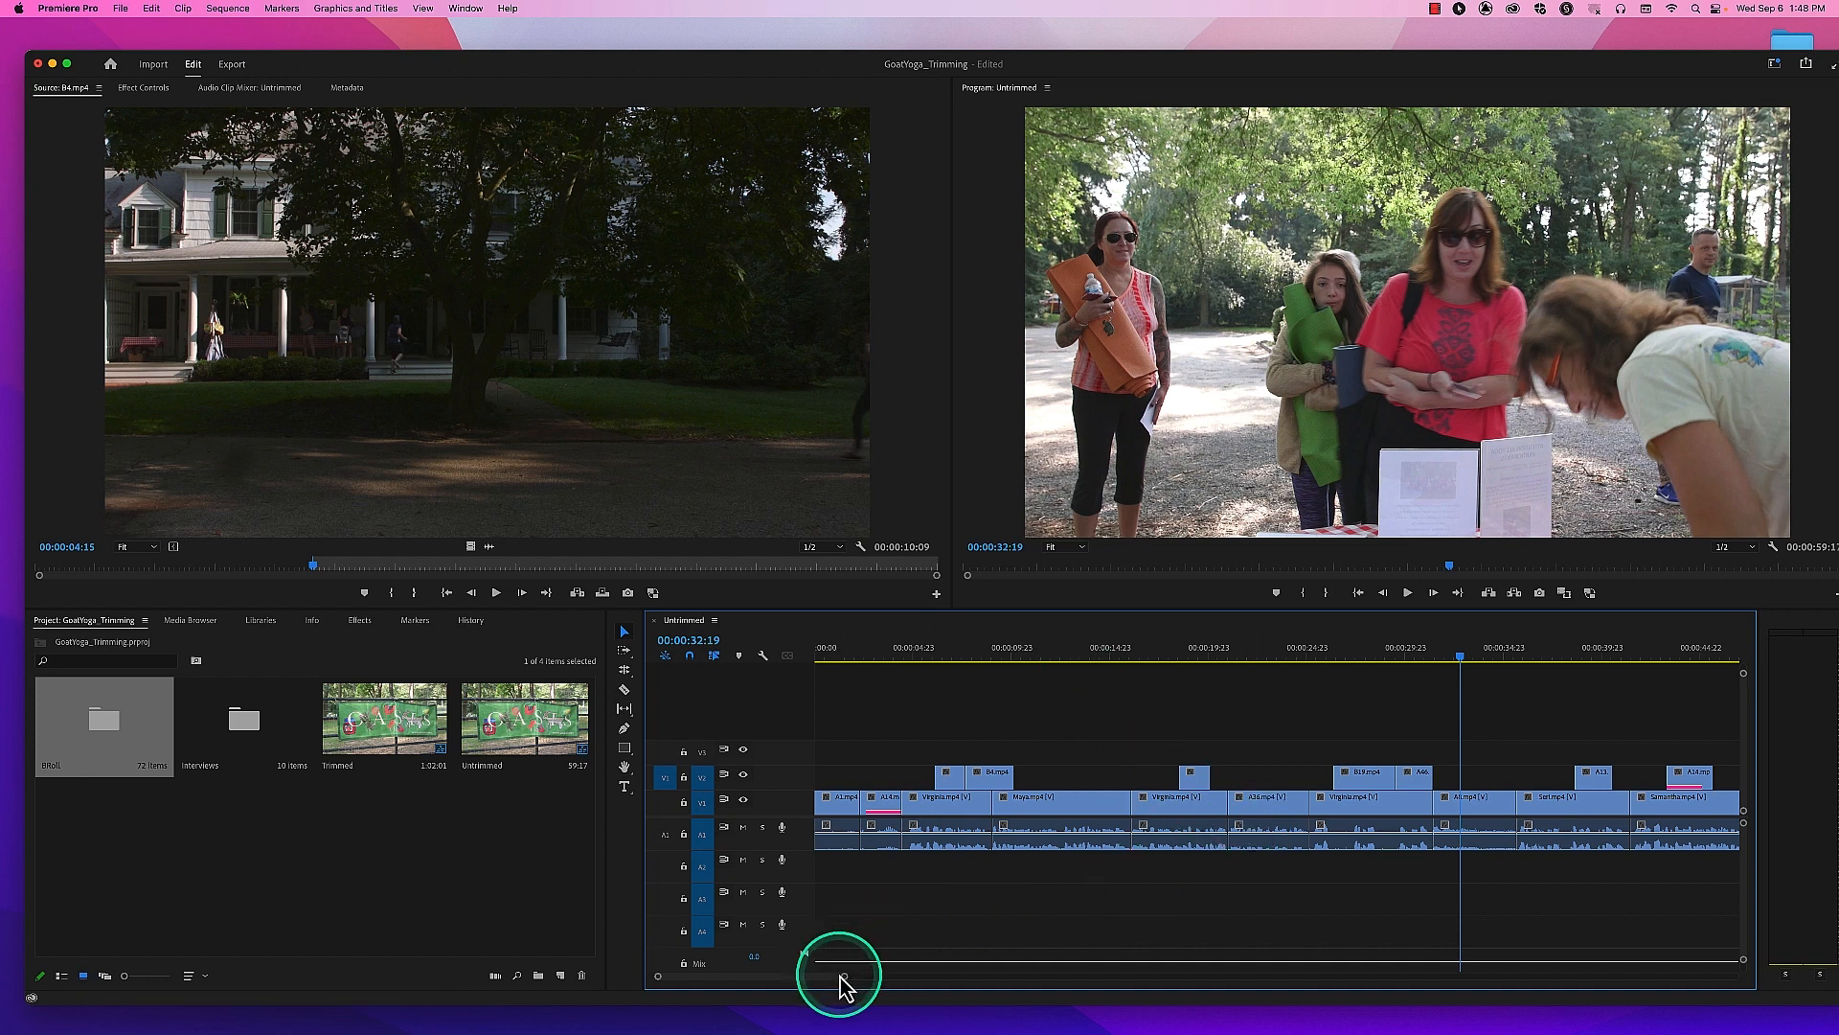
Step: Play the end of the sequence around the cut between the last two V1 interview clips to judge its timing
left_click_drag(844, 975, 895, 987)
left_click_drag(1069, 656, 1074, 659)
key("space")
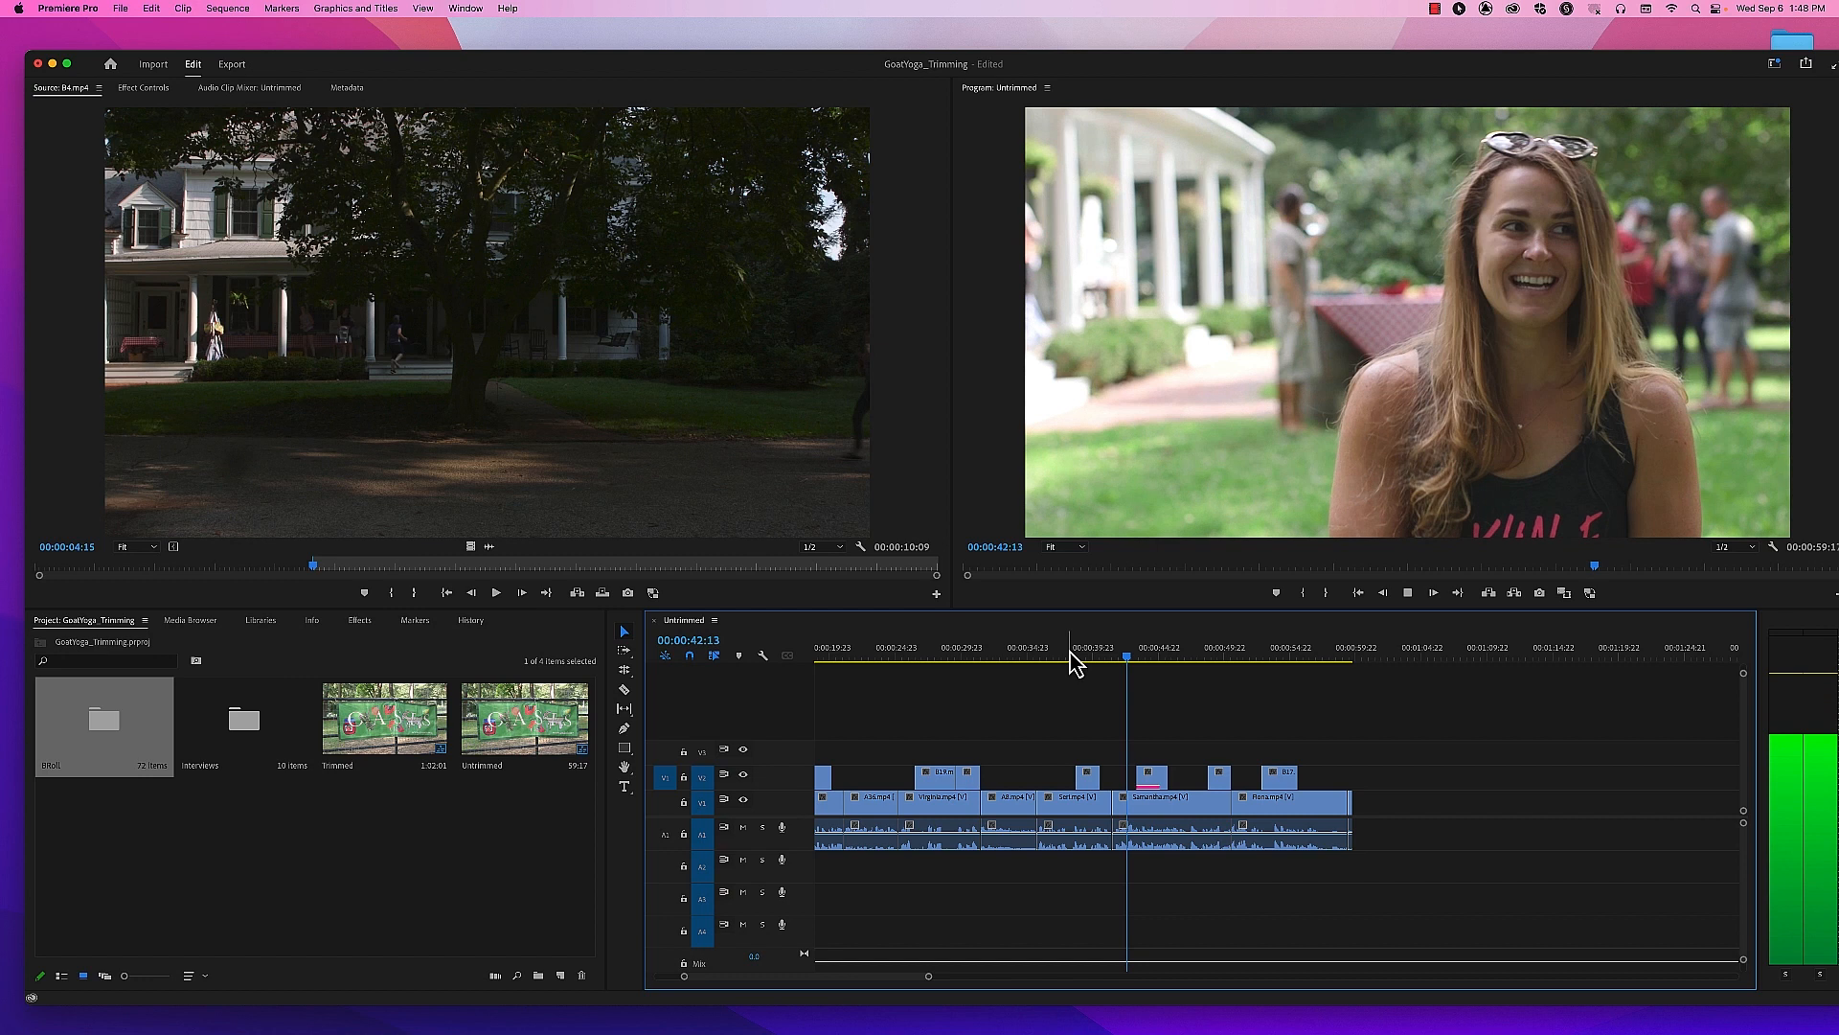
left_click(1207, 659)
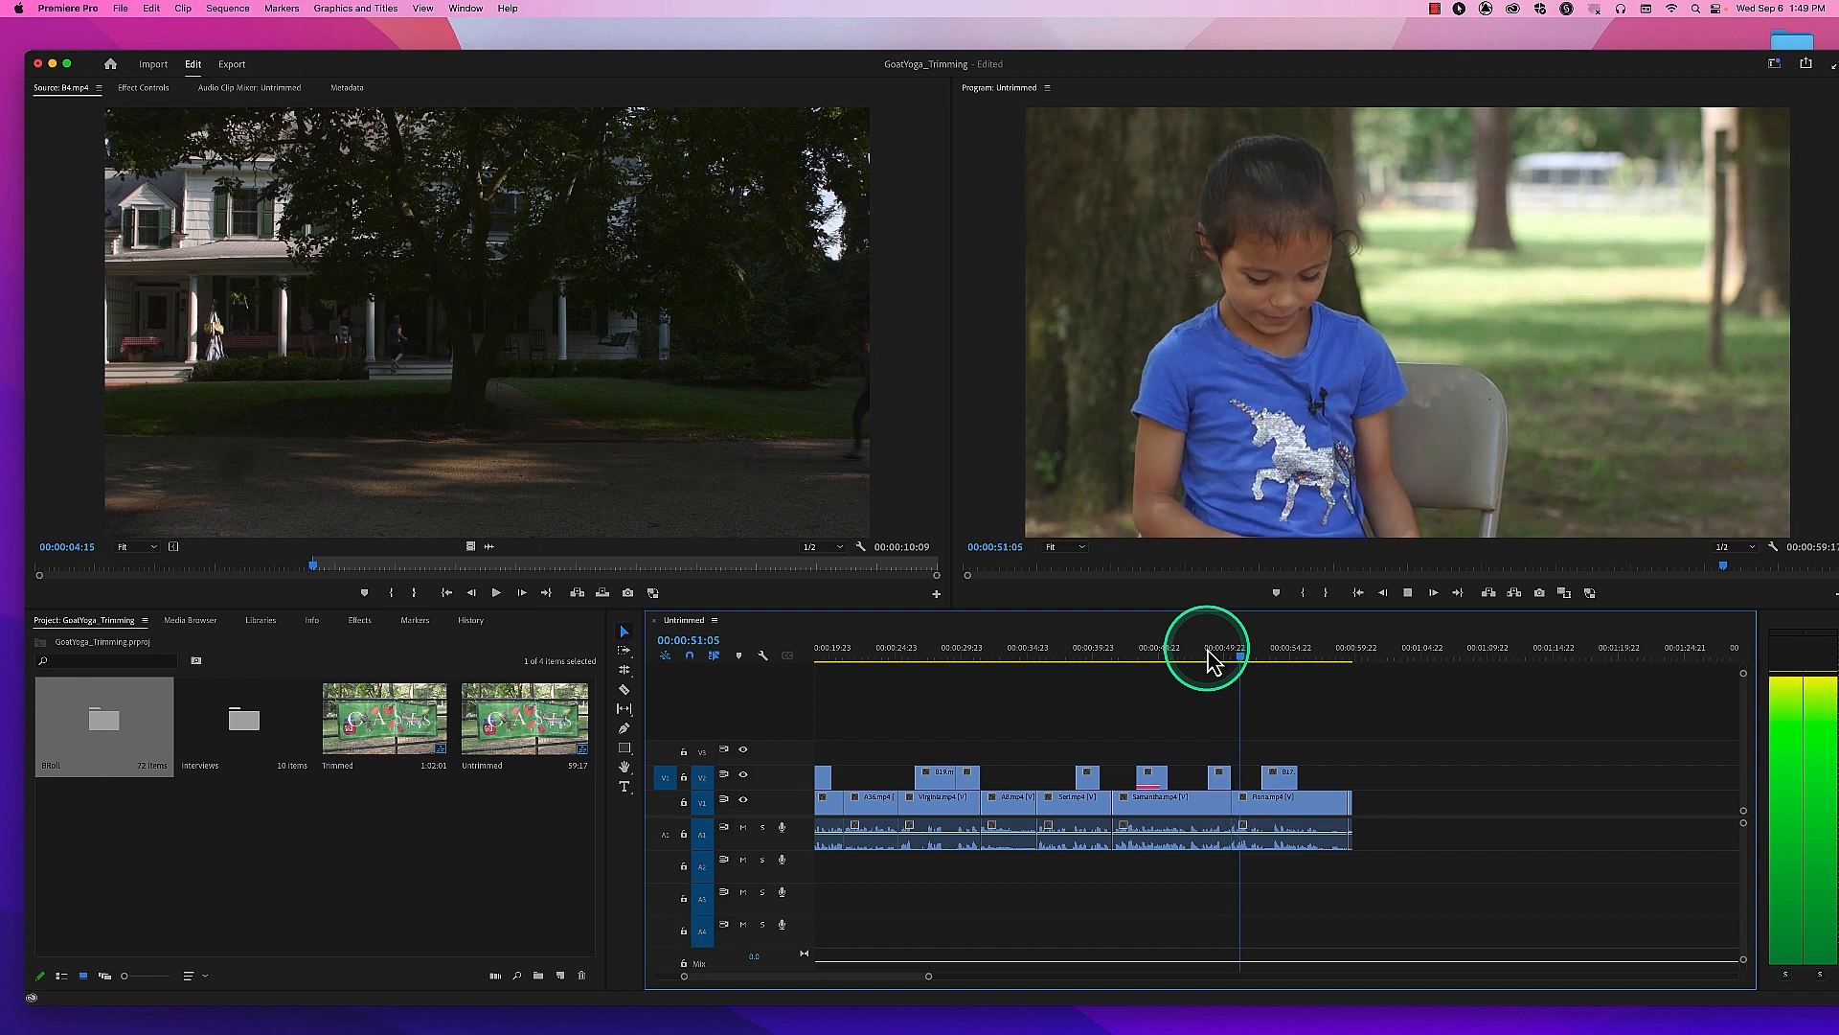
left_click(1207, 659)
key("space")
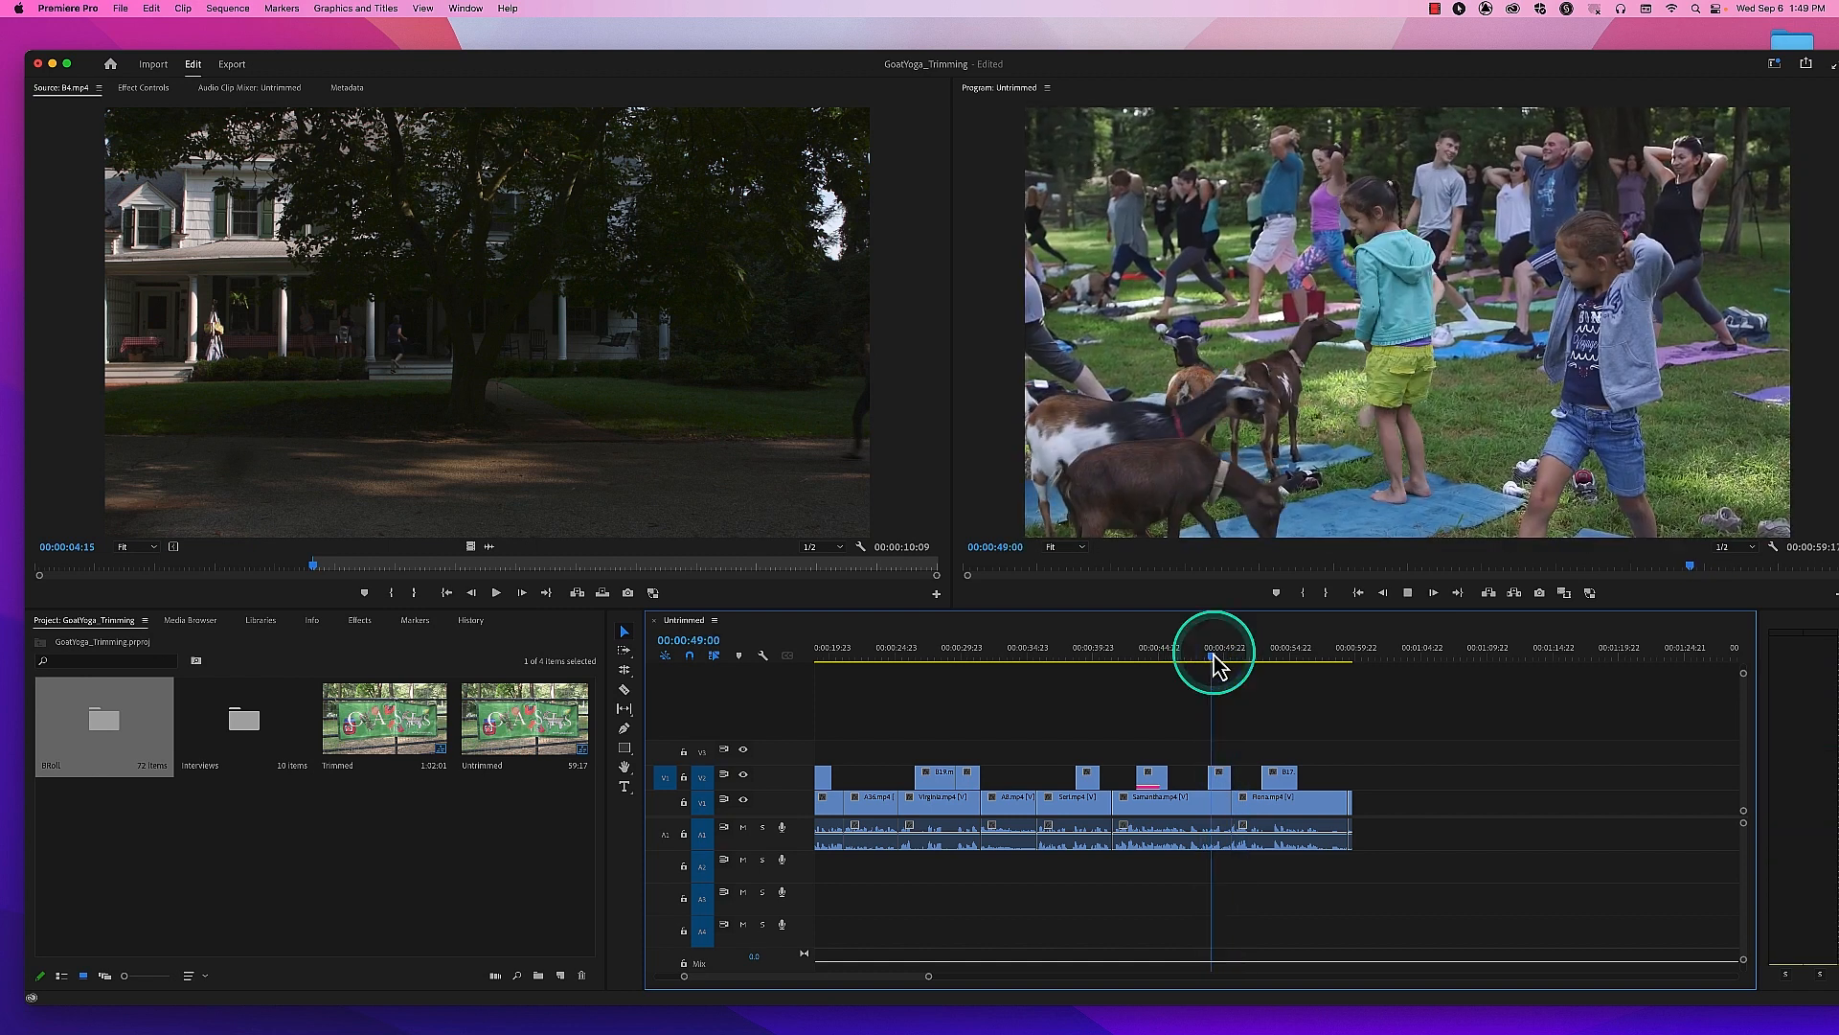
key("space")
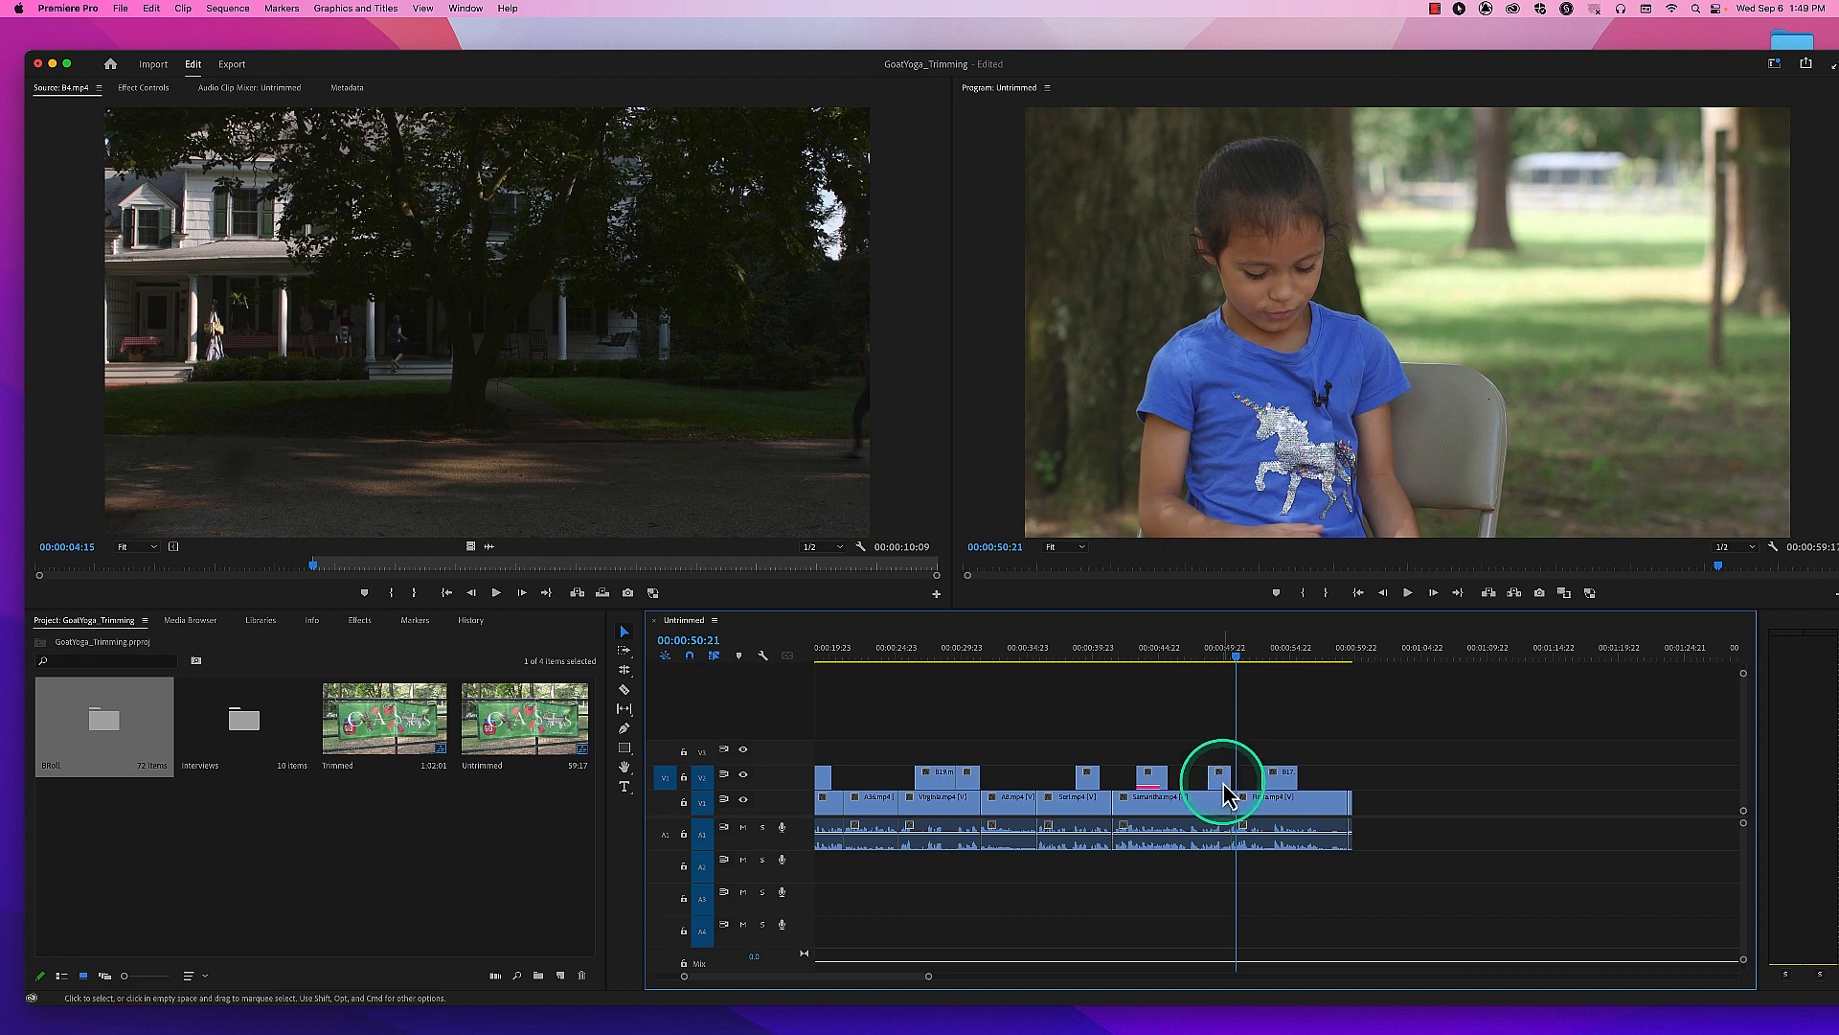
Step: Move the short V2 clip above the last V1 interview cut about one second earlier and play back the cut
left_click_drag(1223, 783, 1211, 782)
left_click(1221, 657)
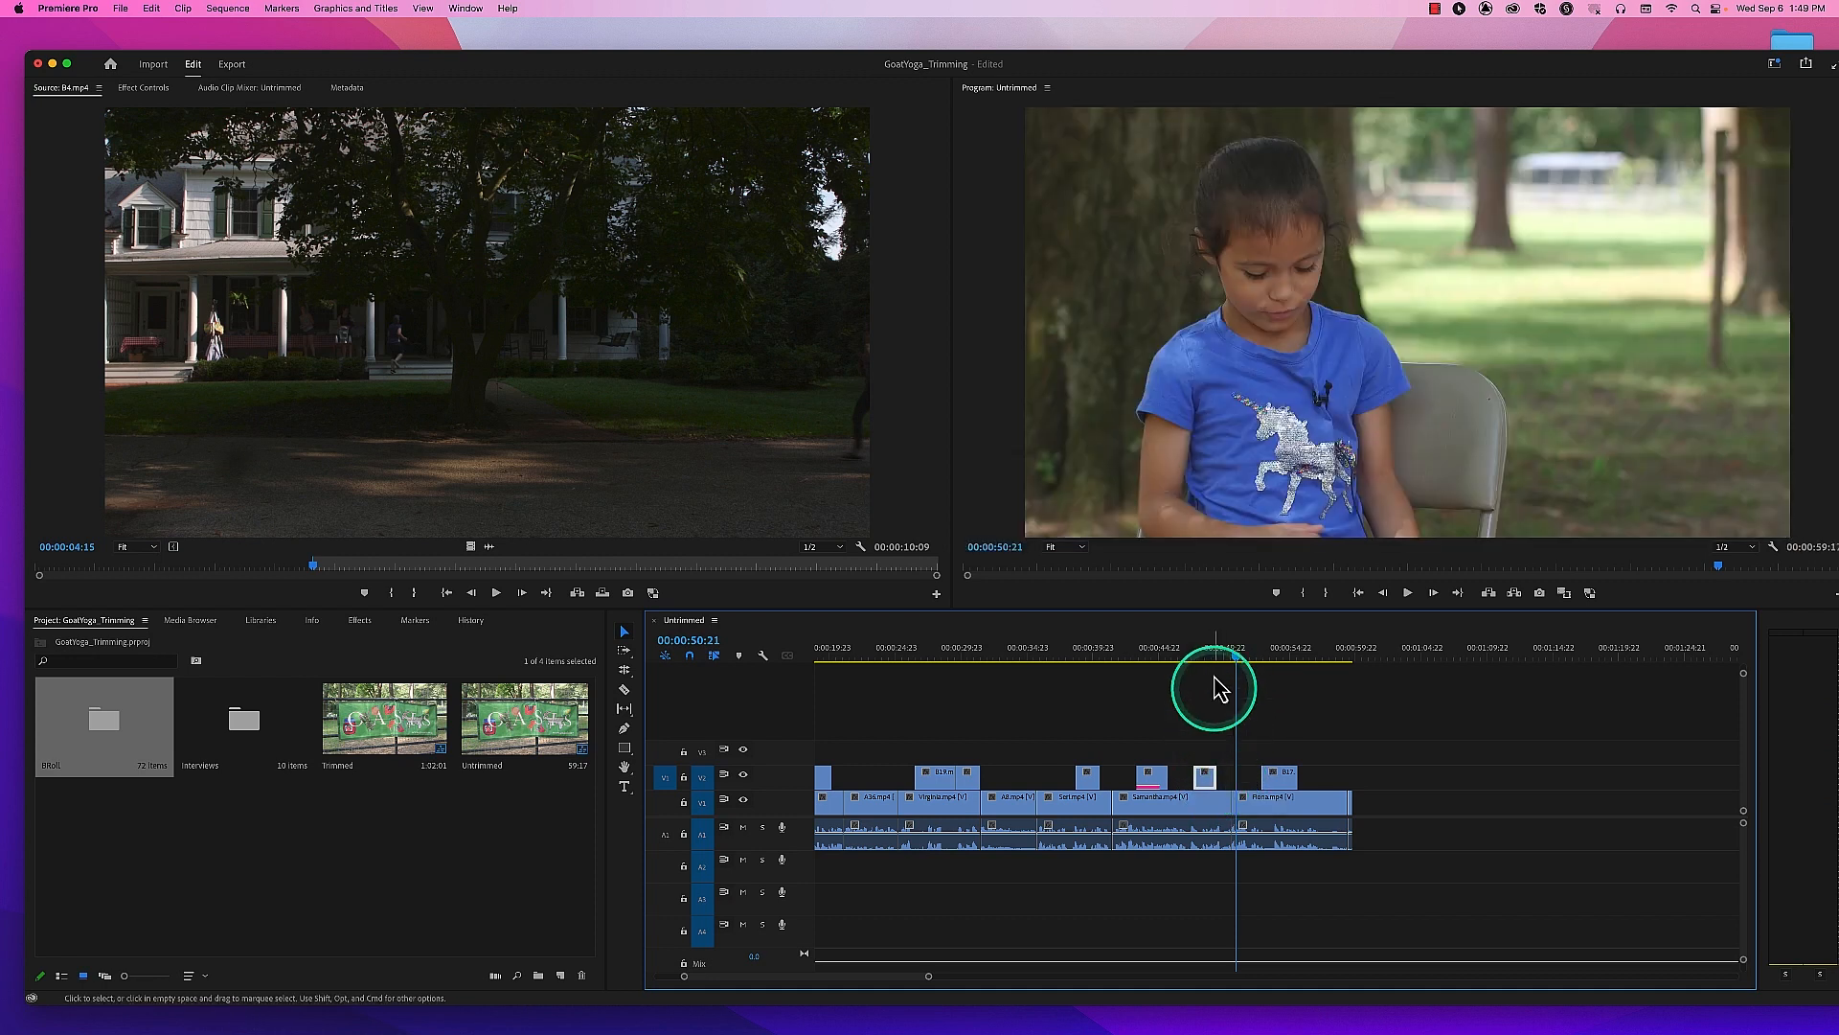
key("space")
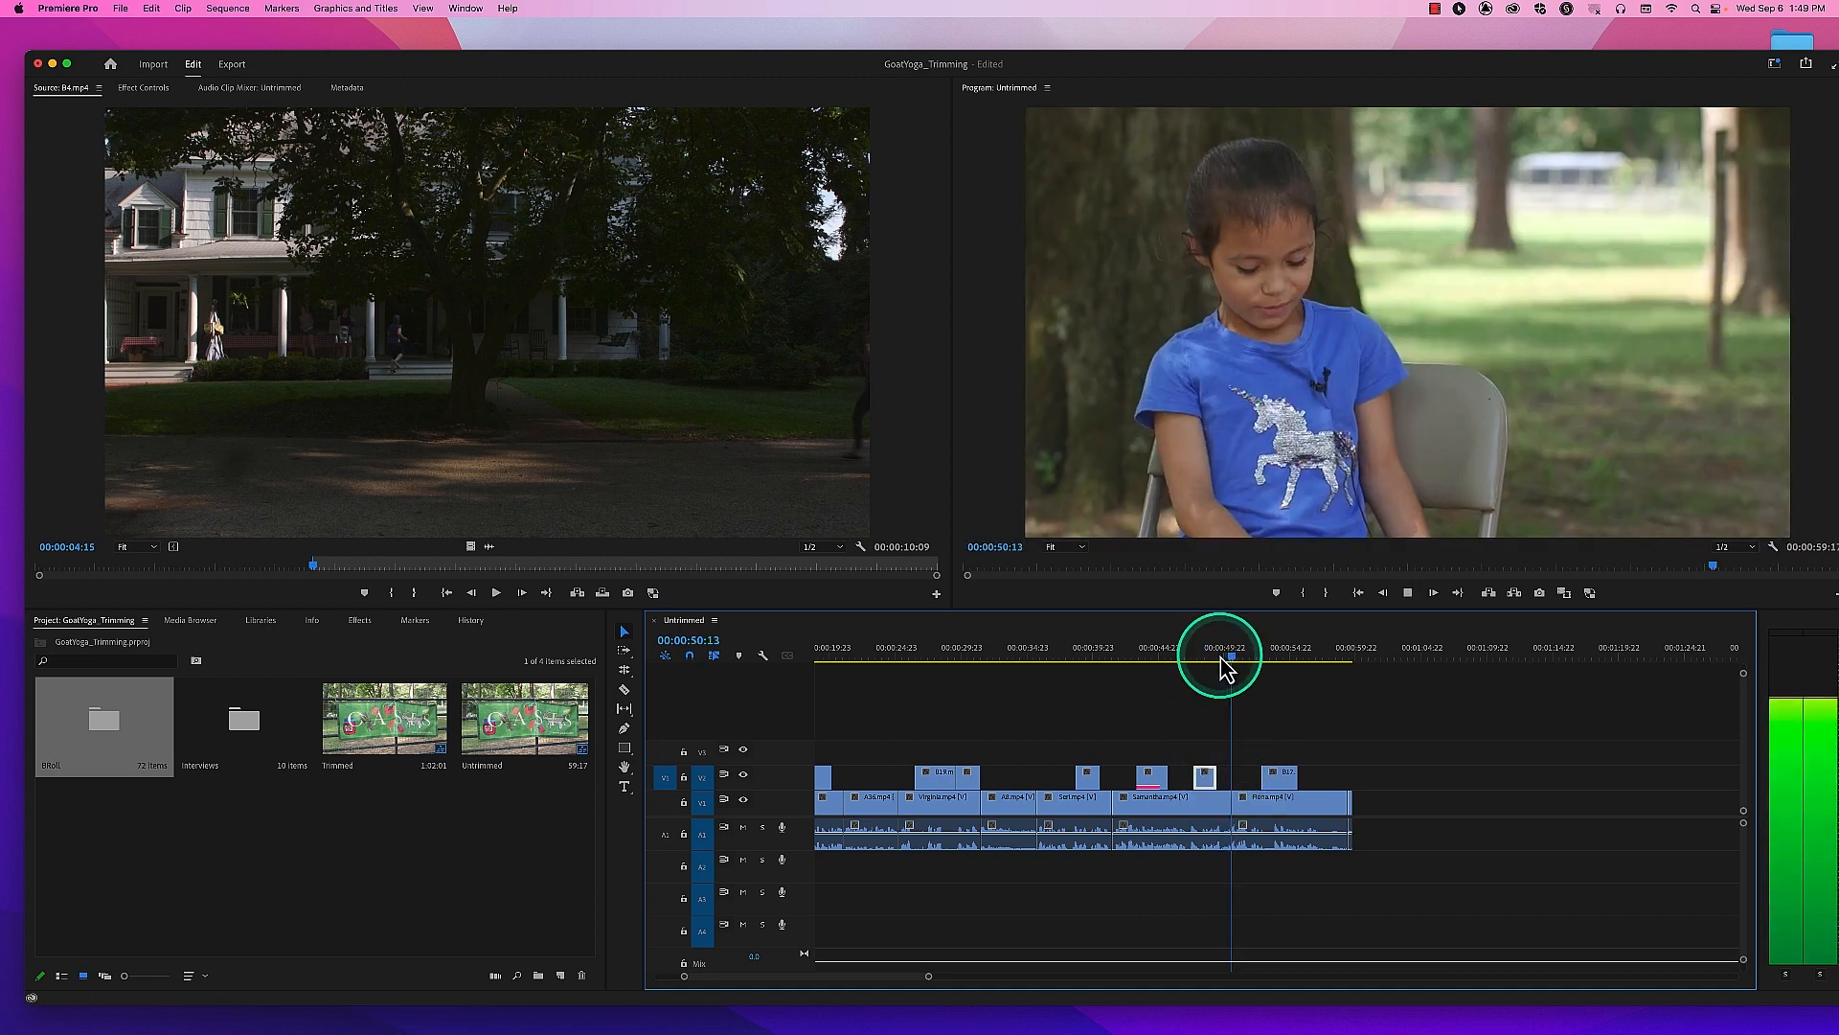
key("space")
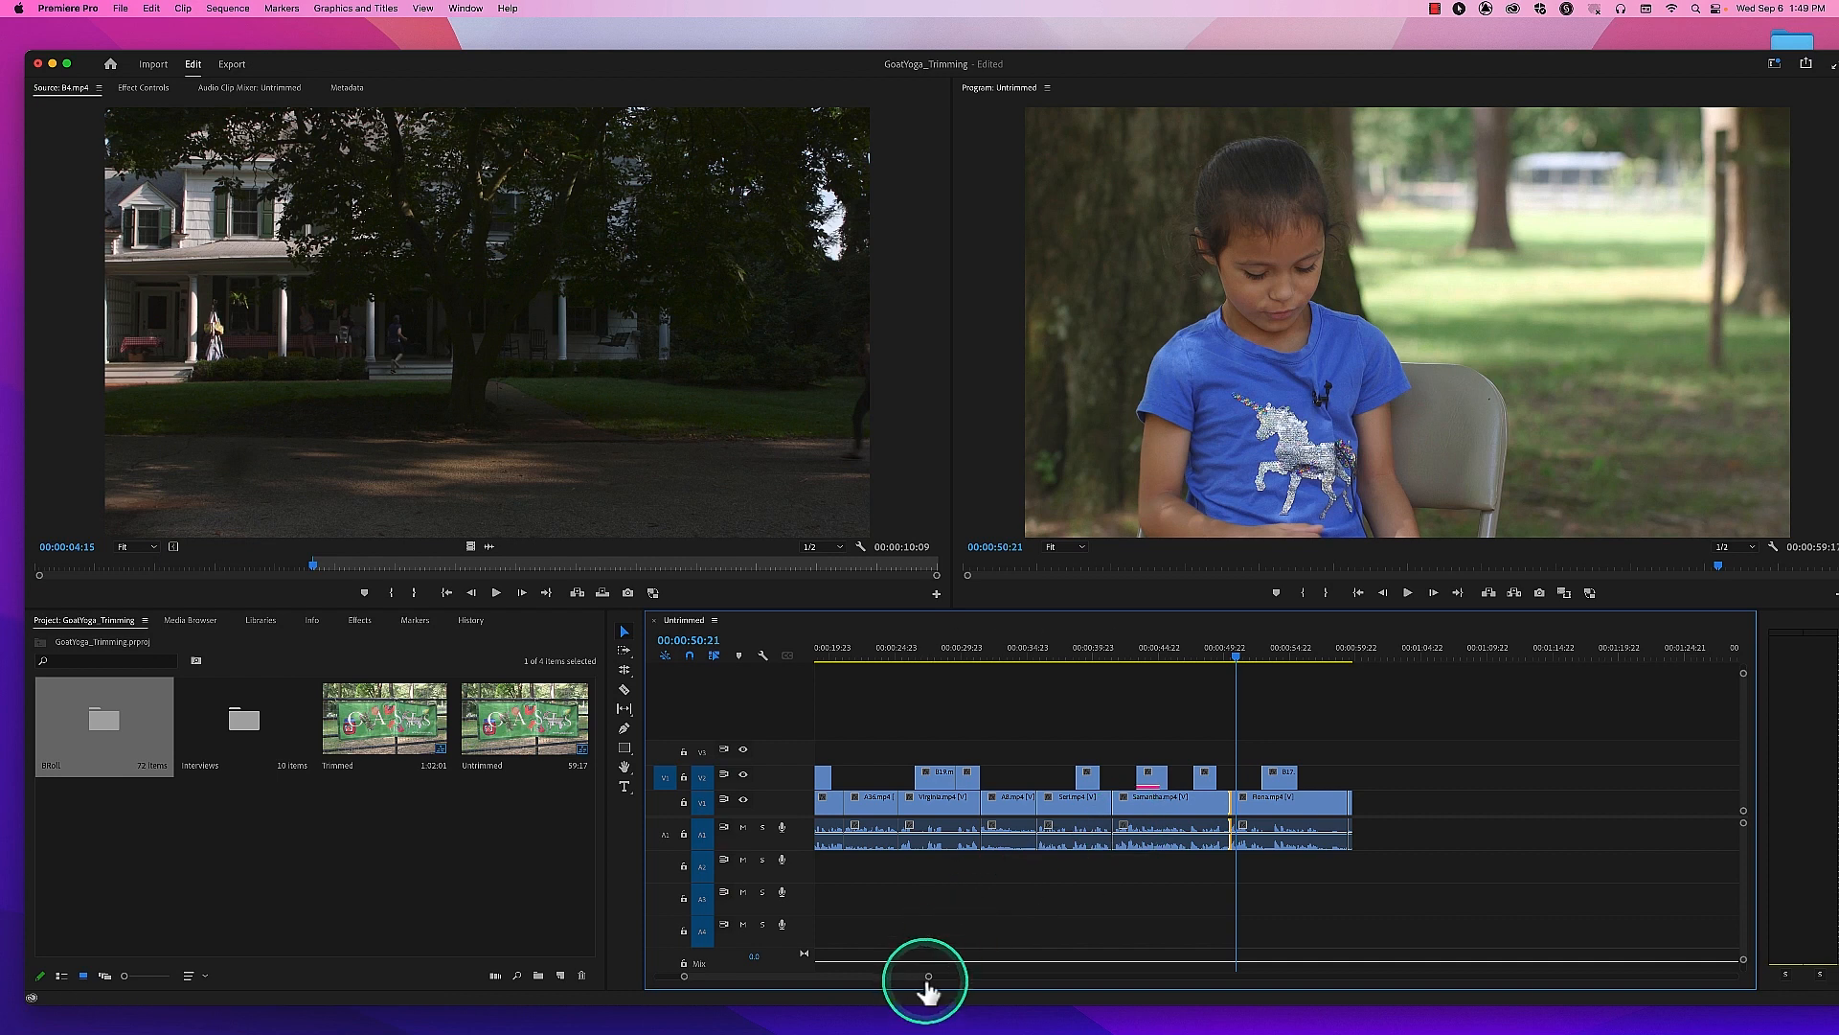
Step: Open the cut between the last two V1 interview clips in Trim mode for ripple-trimming the outgoing clip's end
left_click_drag(928, 976, 1051, 977)
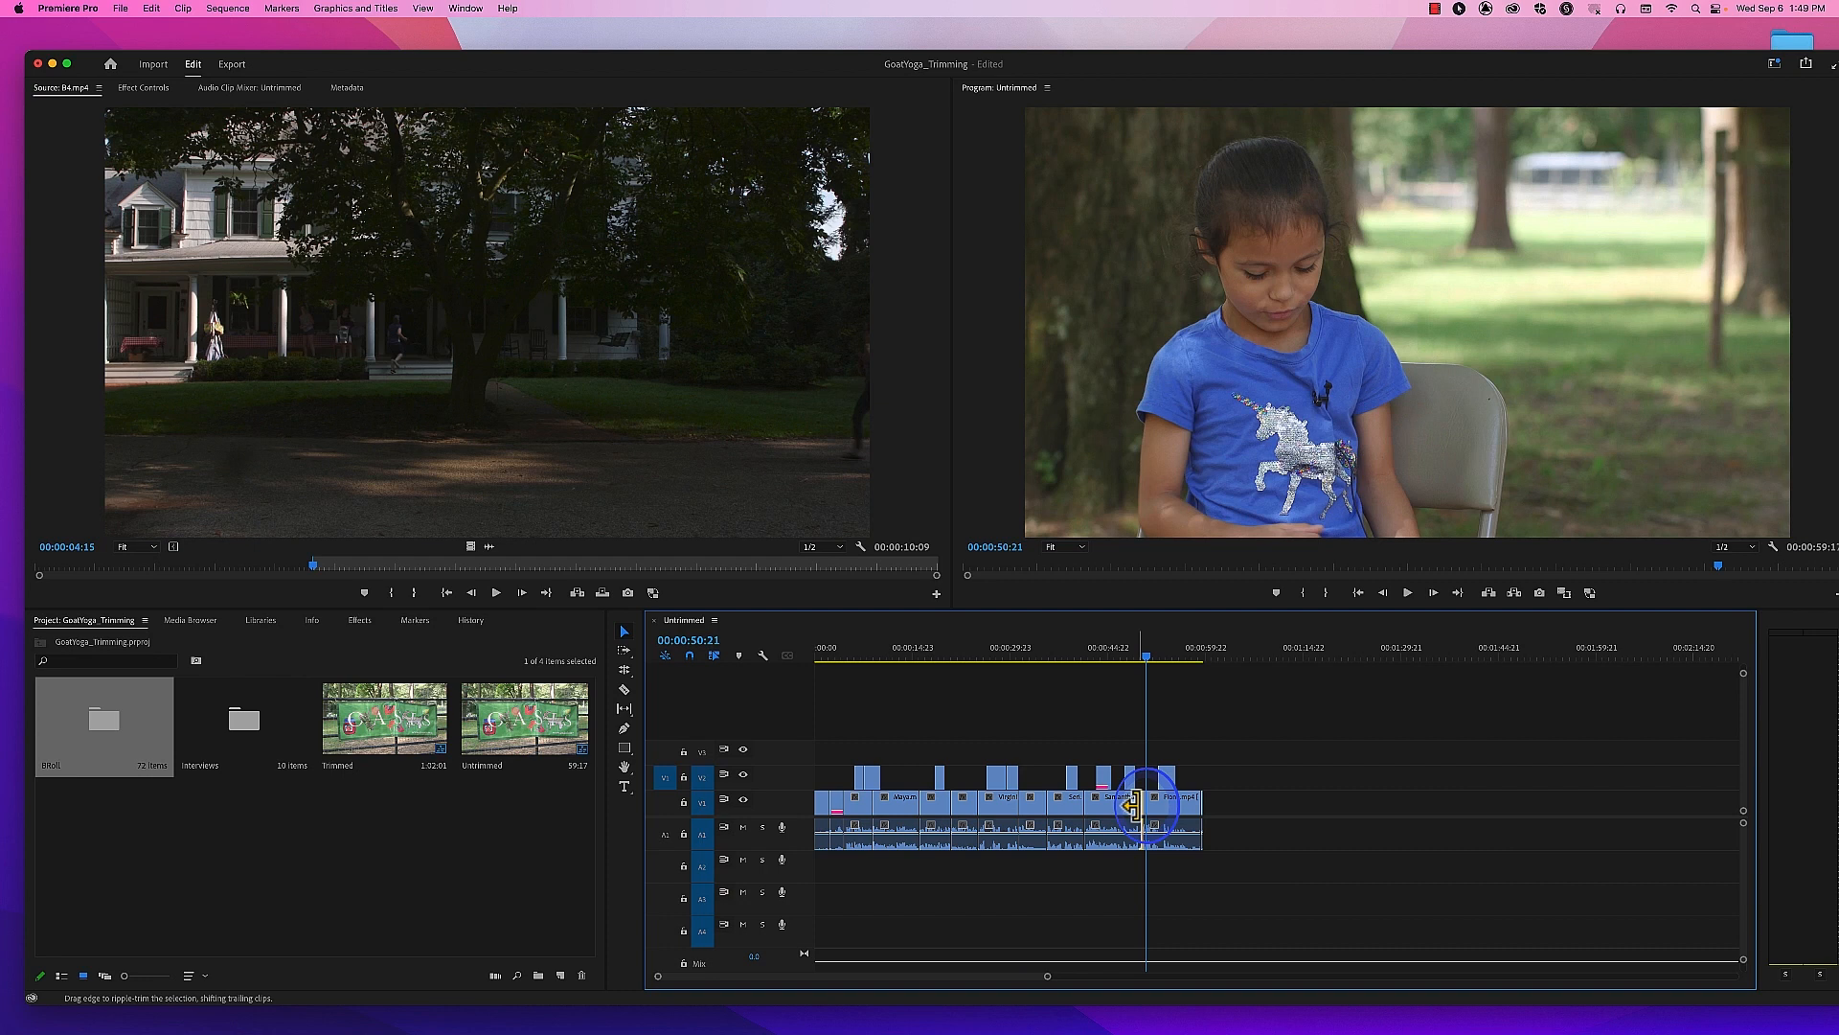
left_click_drag(1134, 808, 1132, 807)
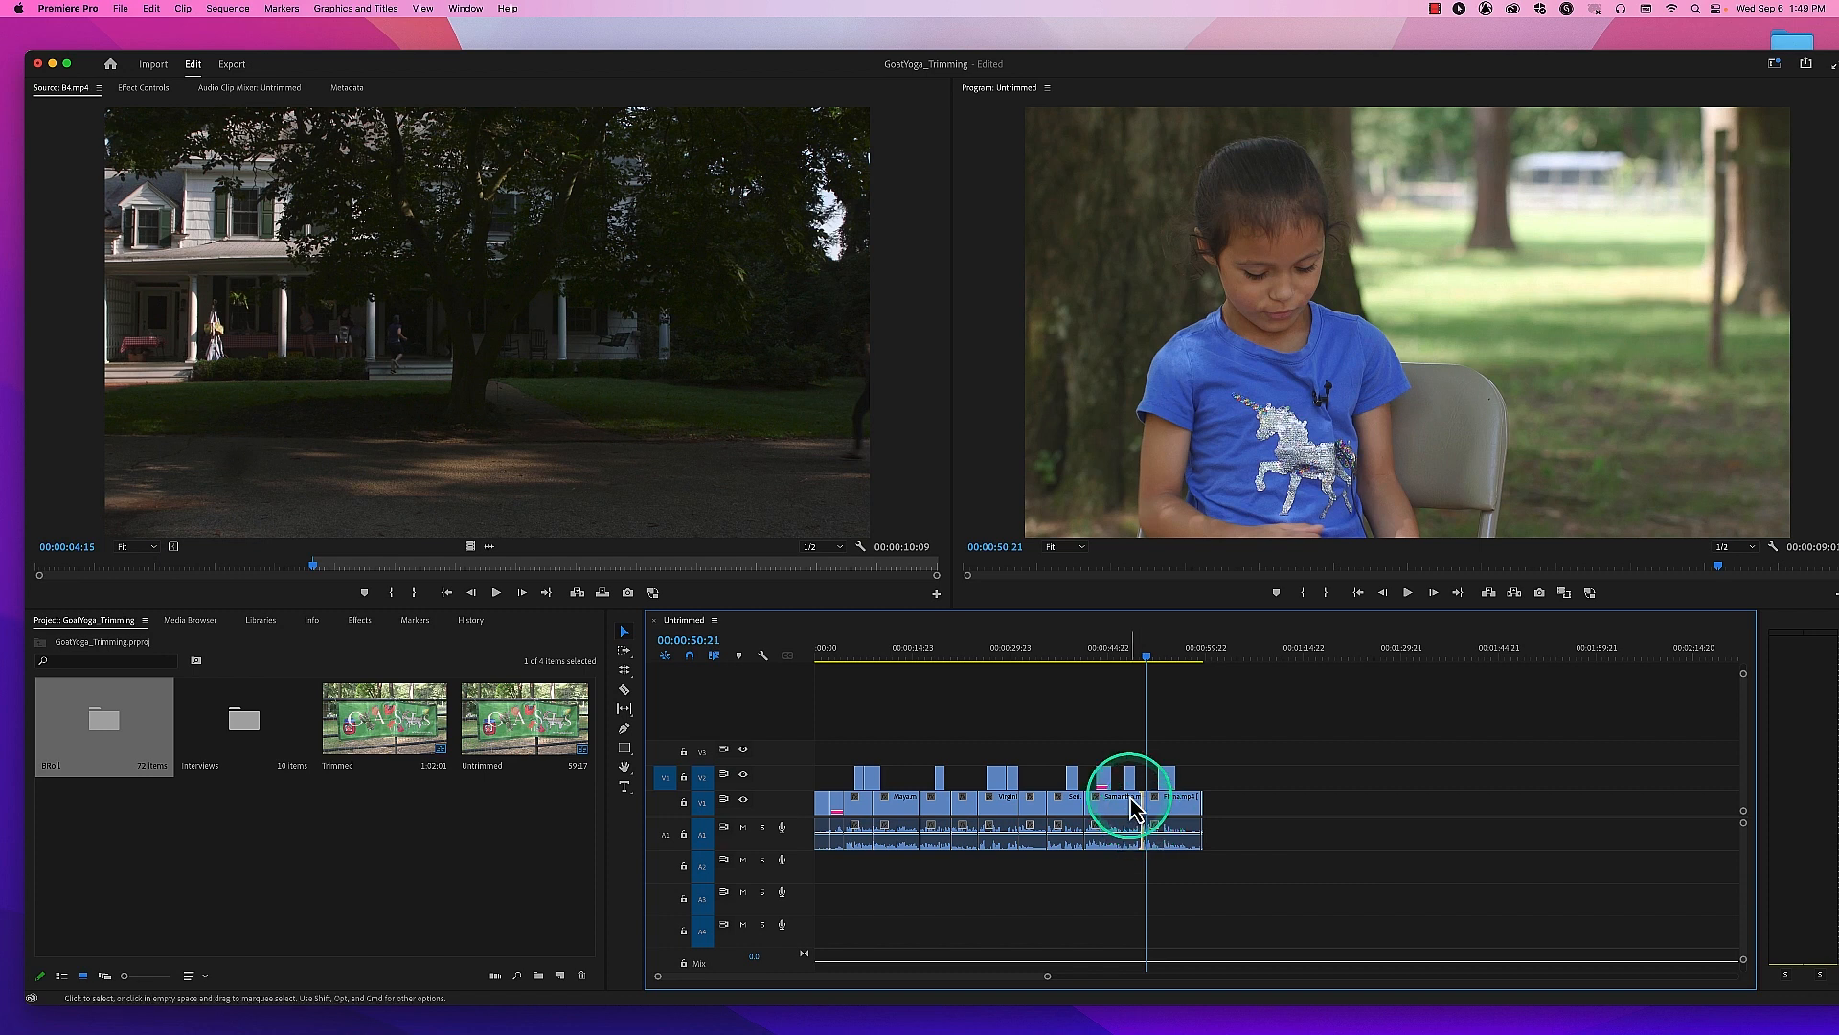
key("=")
key("=")
key("=")
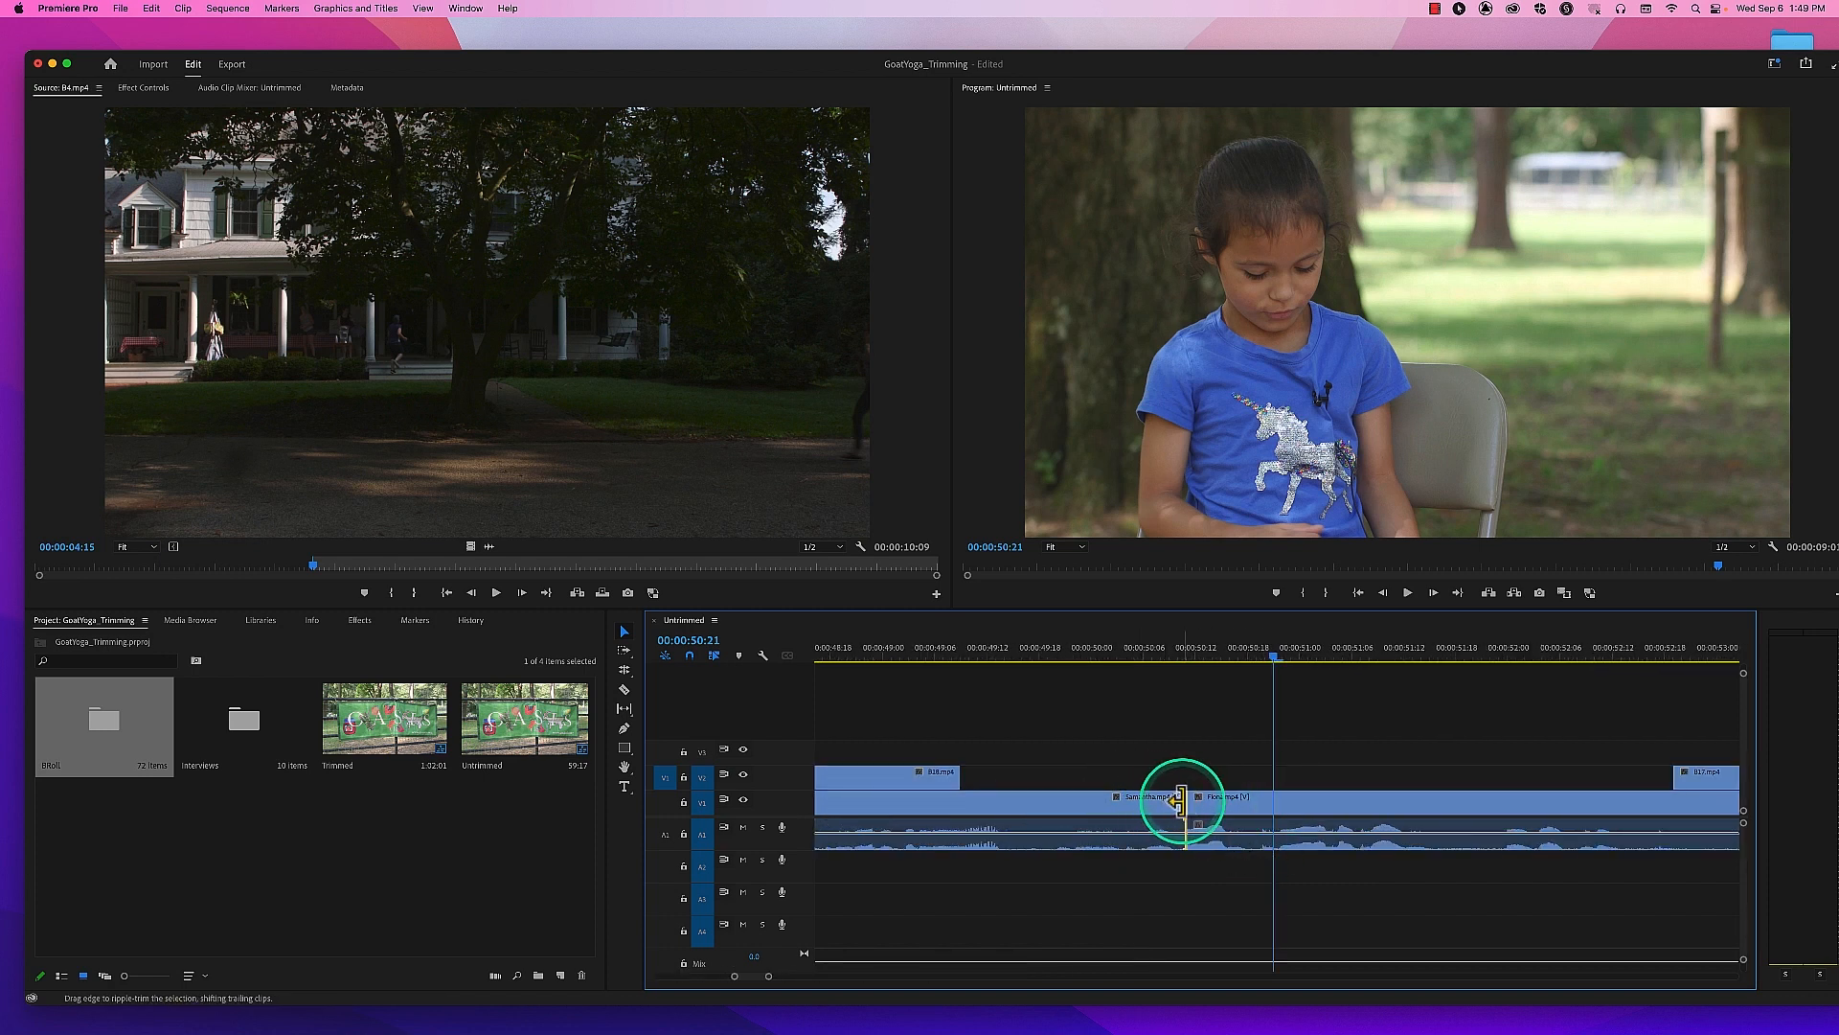
mouse_move(1179, 800)
left_mouse_down()
mouse_move(1146, 801)
mouse_move(1178, 801)
left_mouse_up()
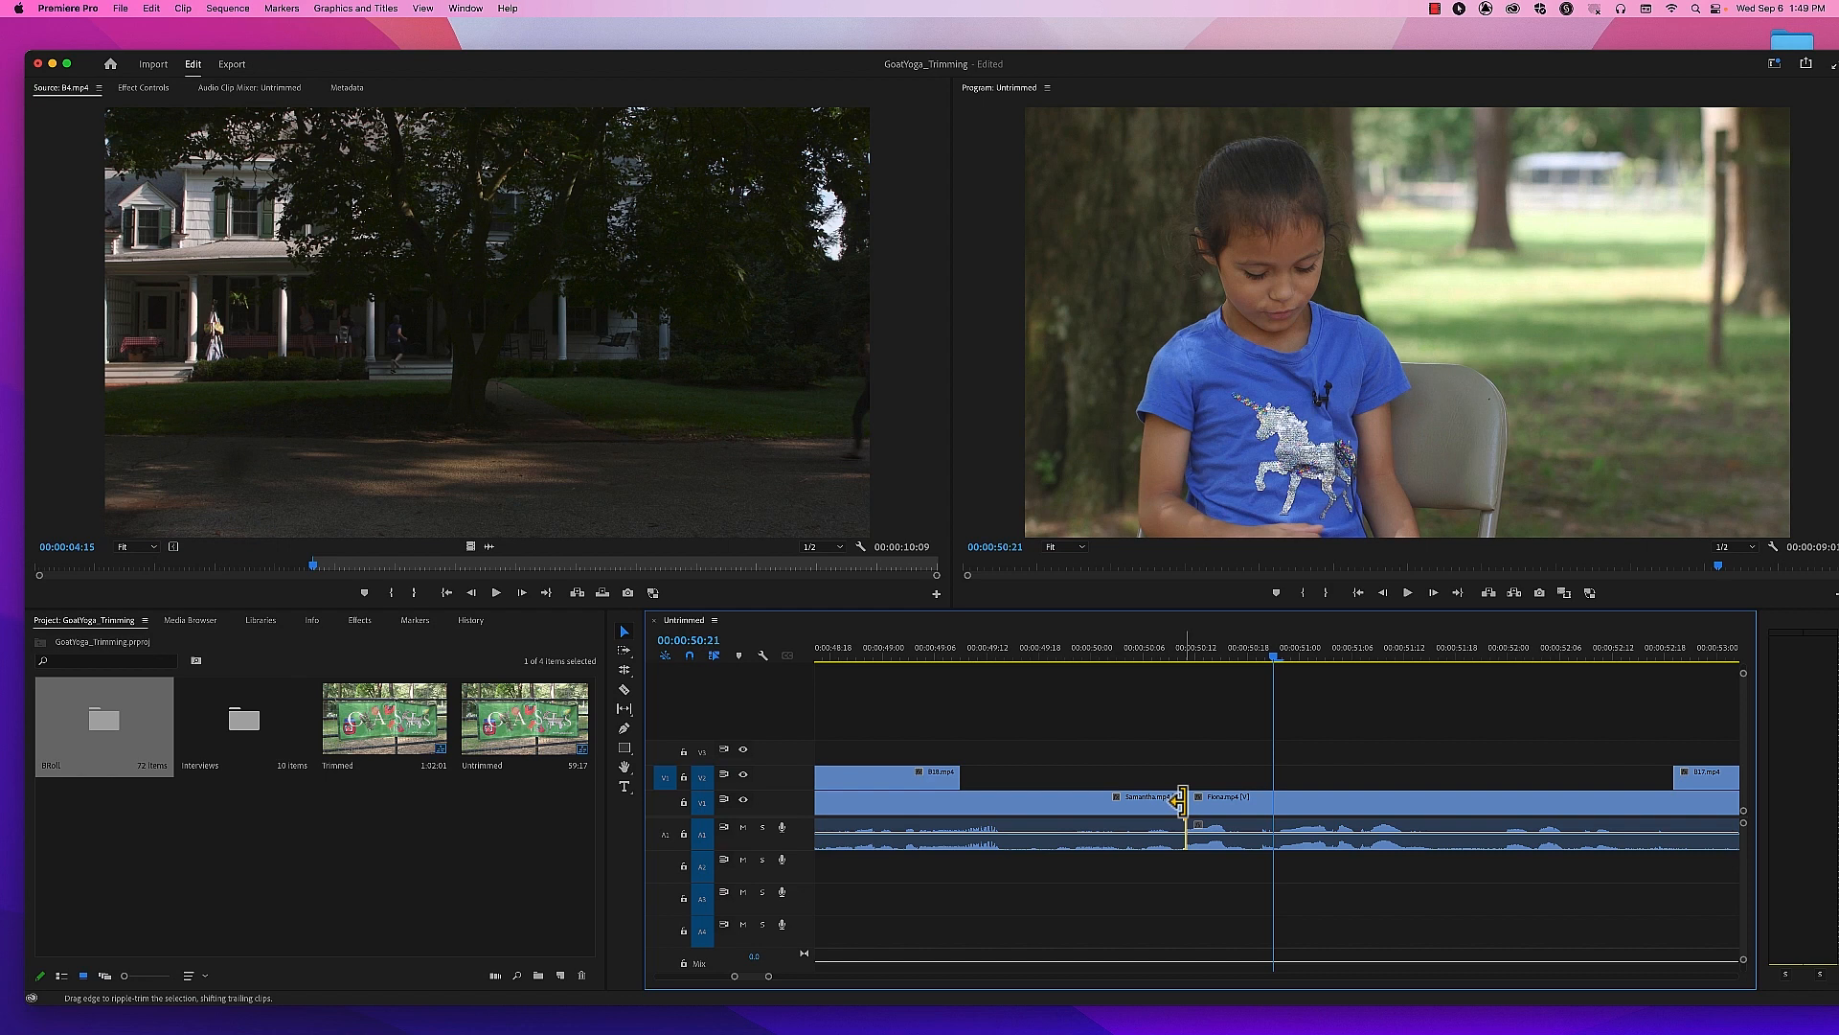
left_click(1158, 698)
left_click(1181, 802)
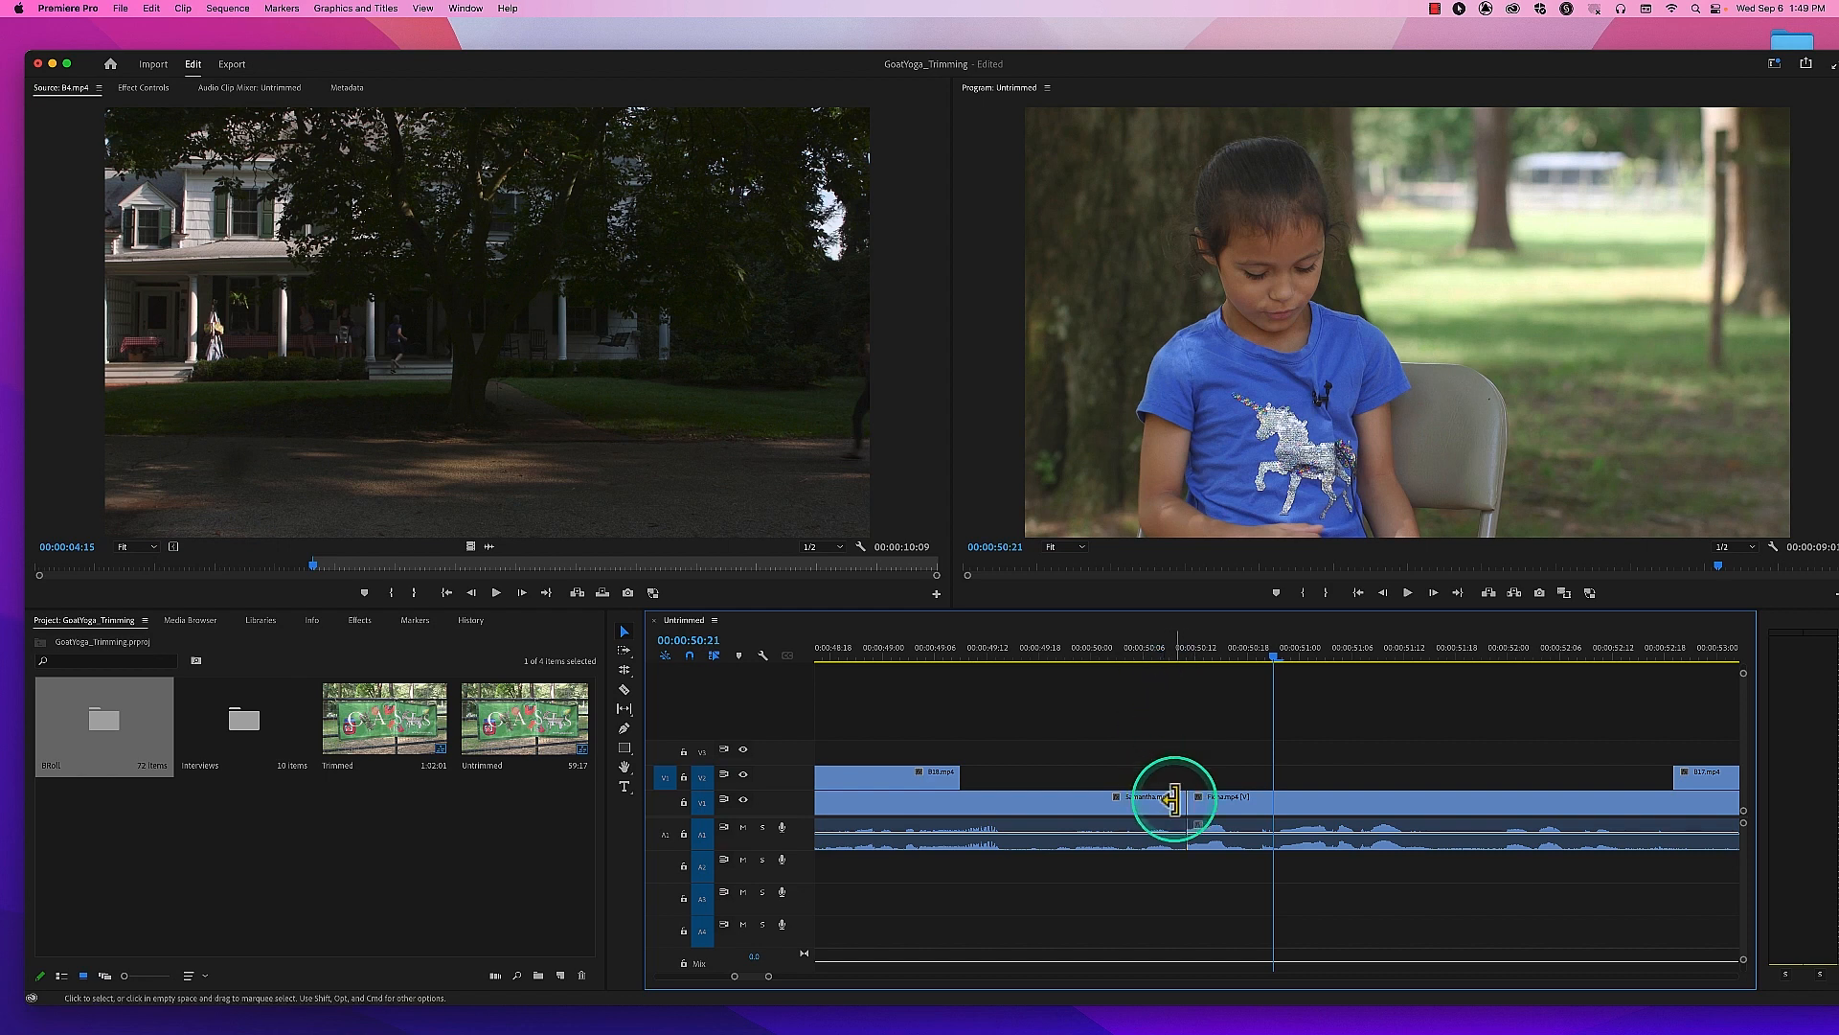
left_click(1184, 803)
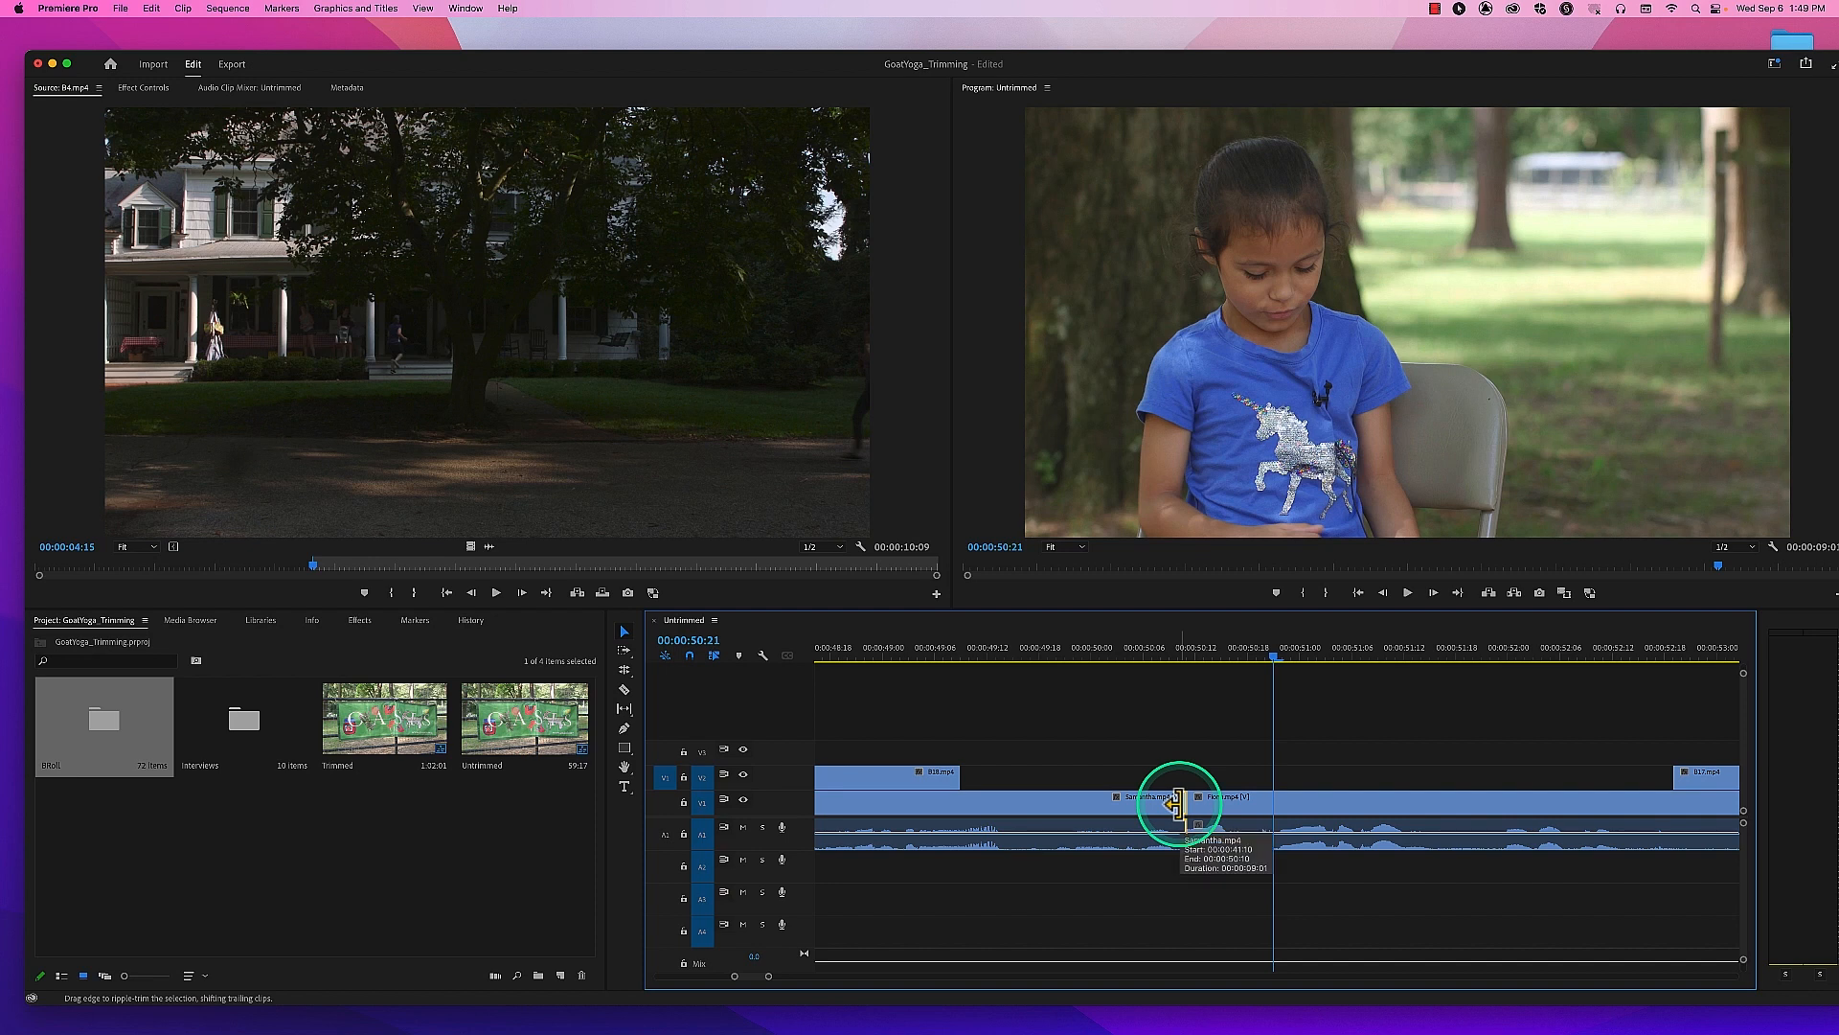
double_click(1177, 803)
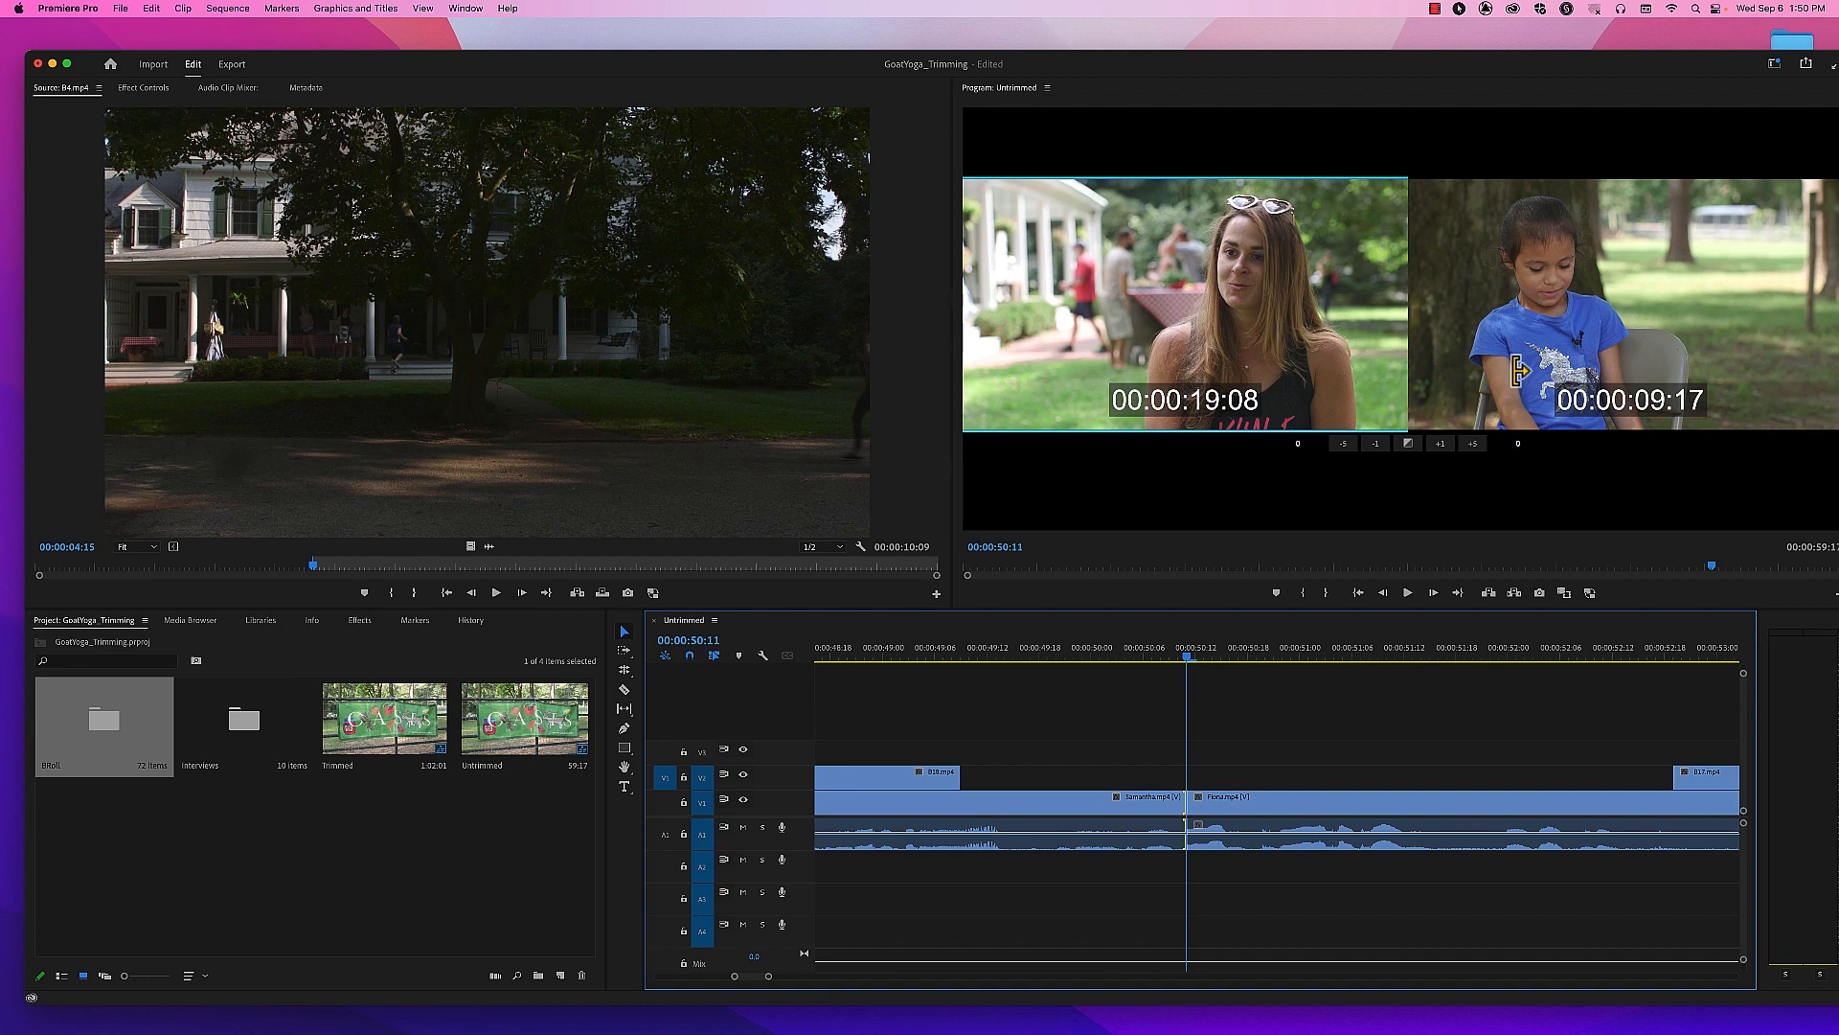
Step: Ripple-trim the end of the outgoing interview clip 3 frames longer and play back the cut
left_click(1237, 266)
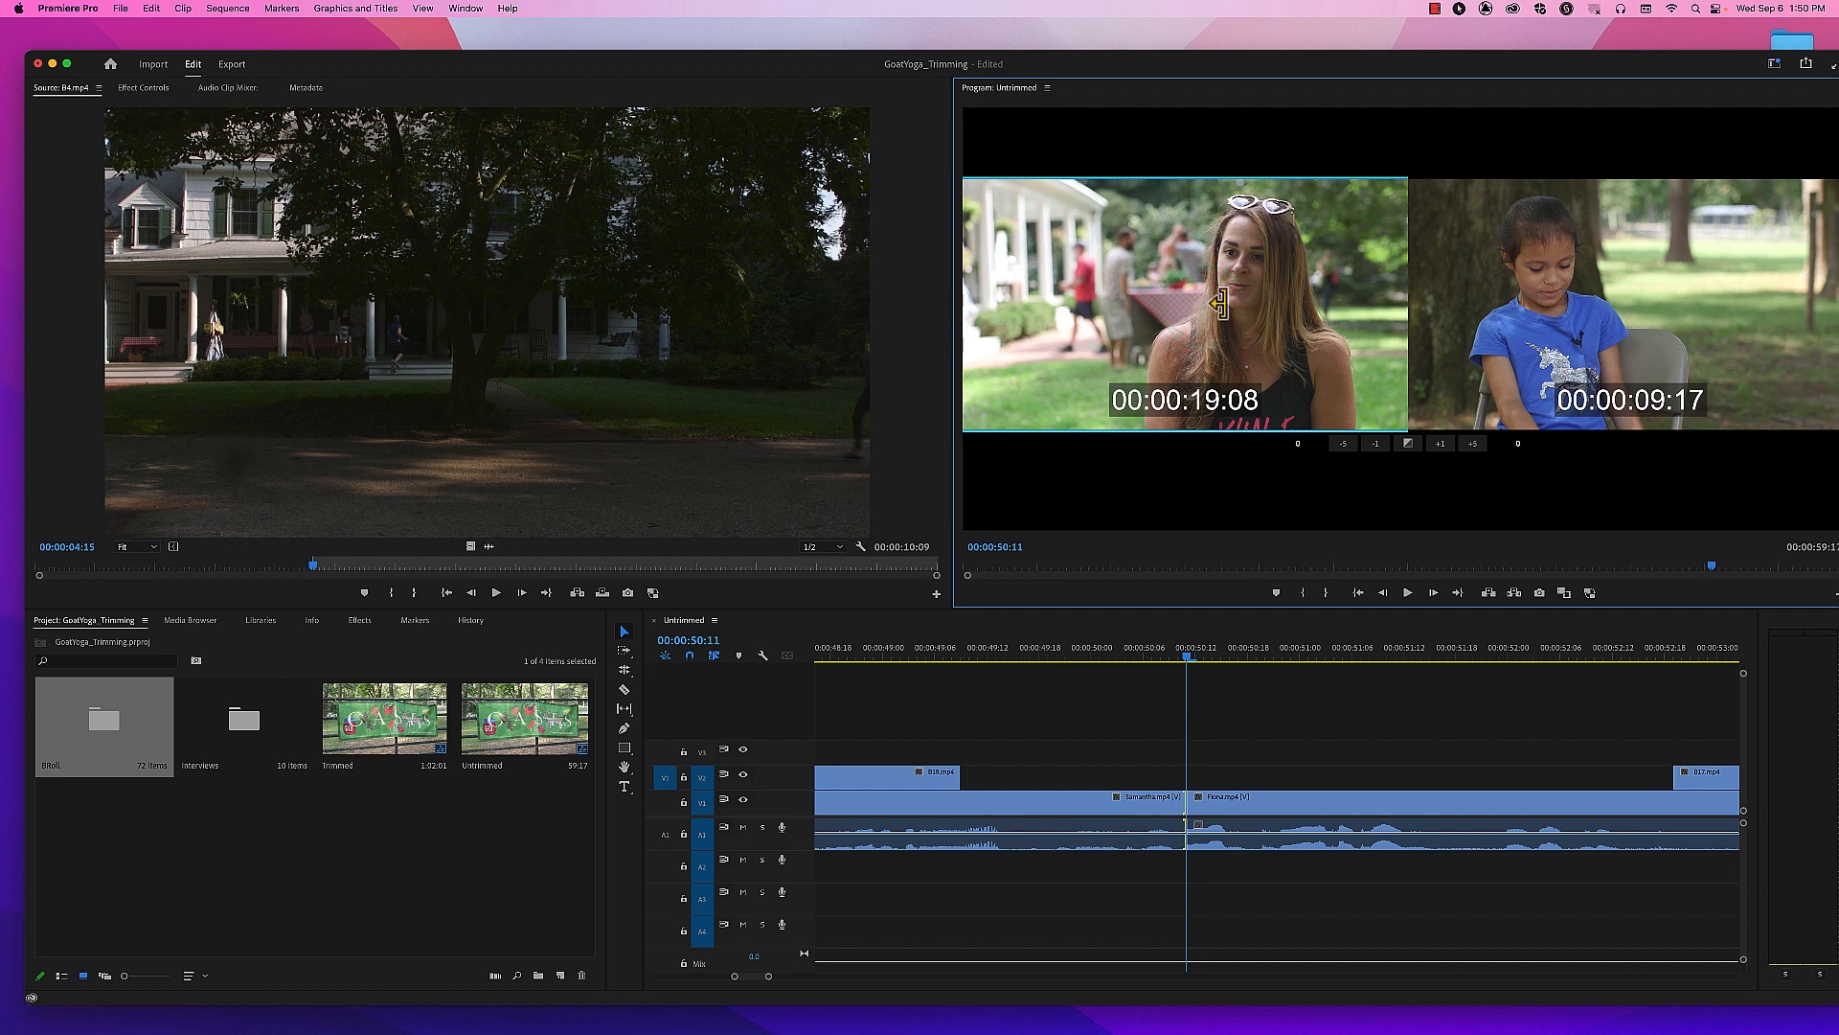
left_click(1439, 444)
left_click(1439, 444)
left_click(1442, 445)
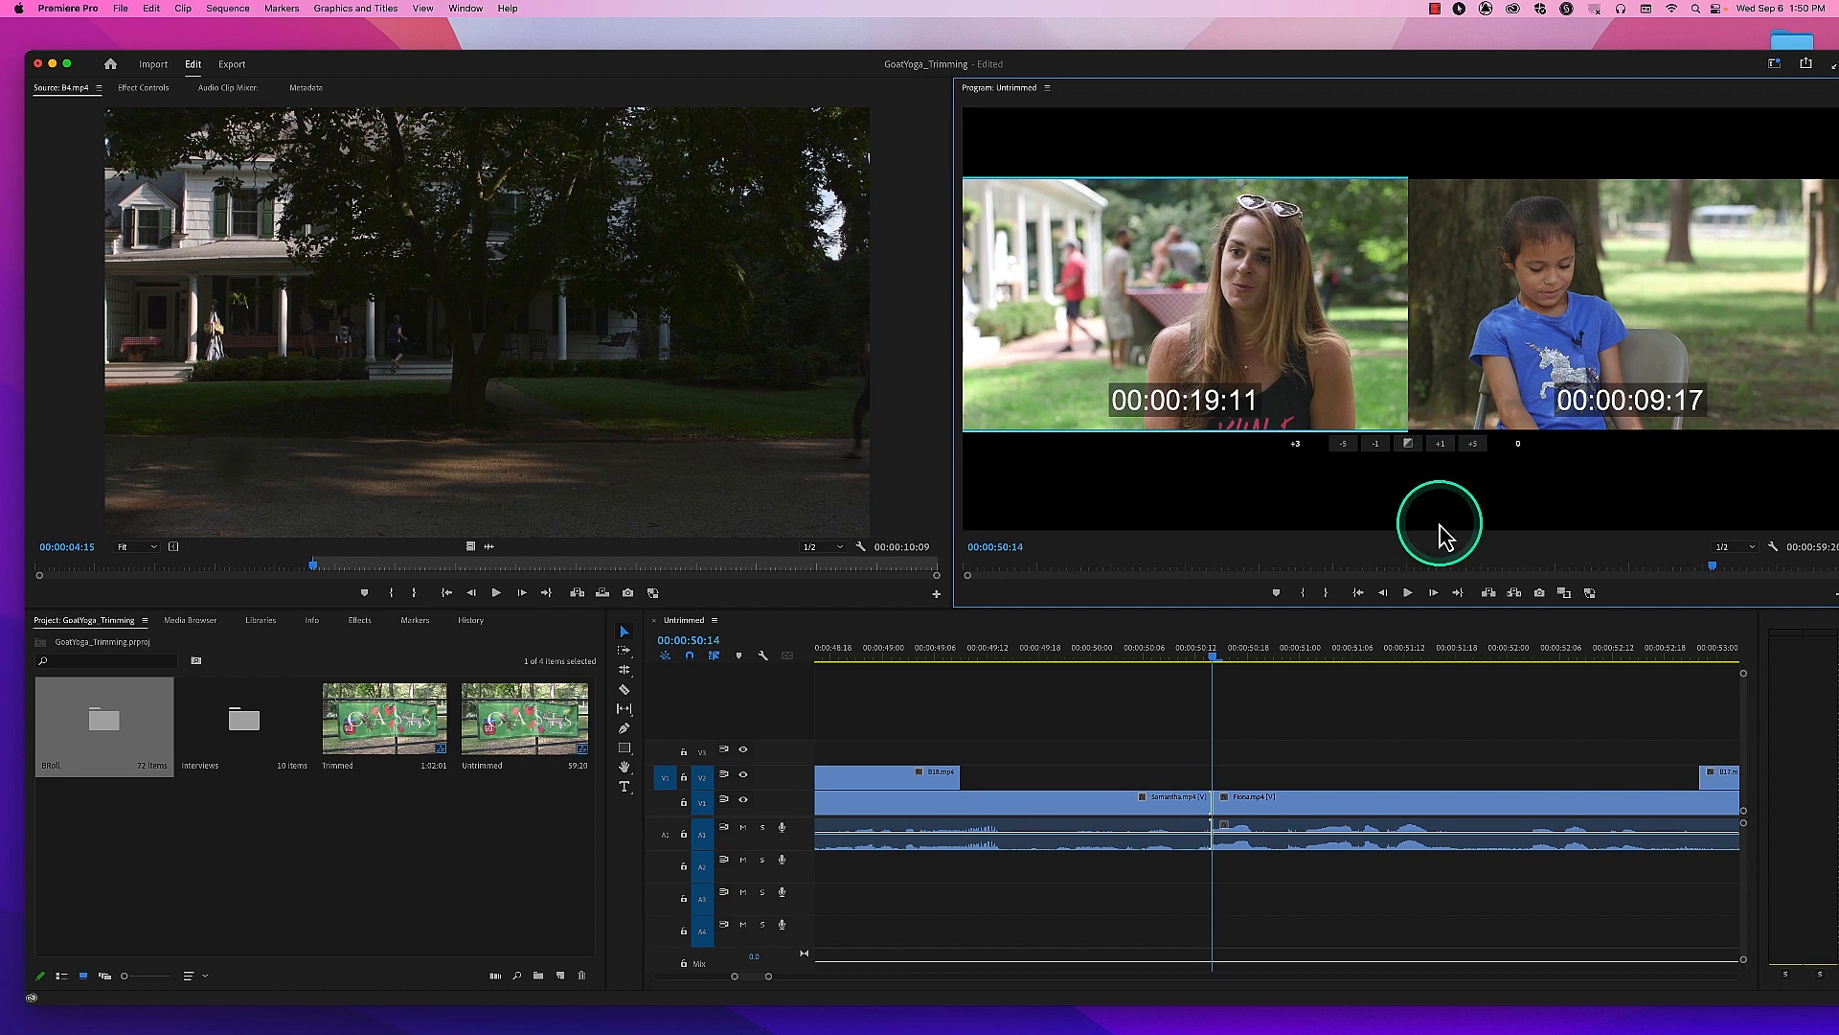
left_click(1410, 594)
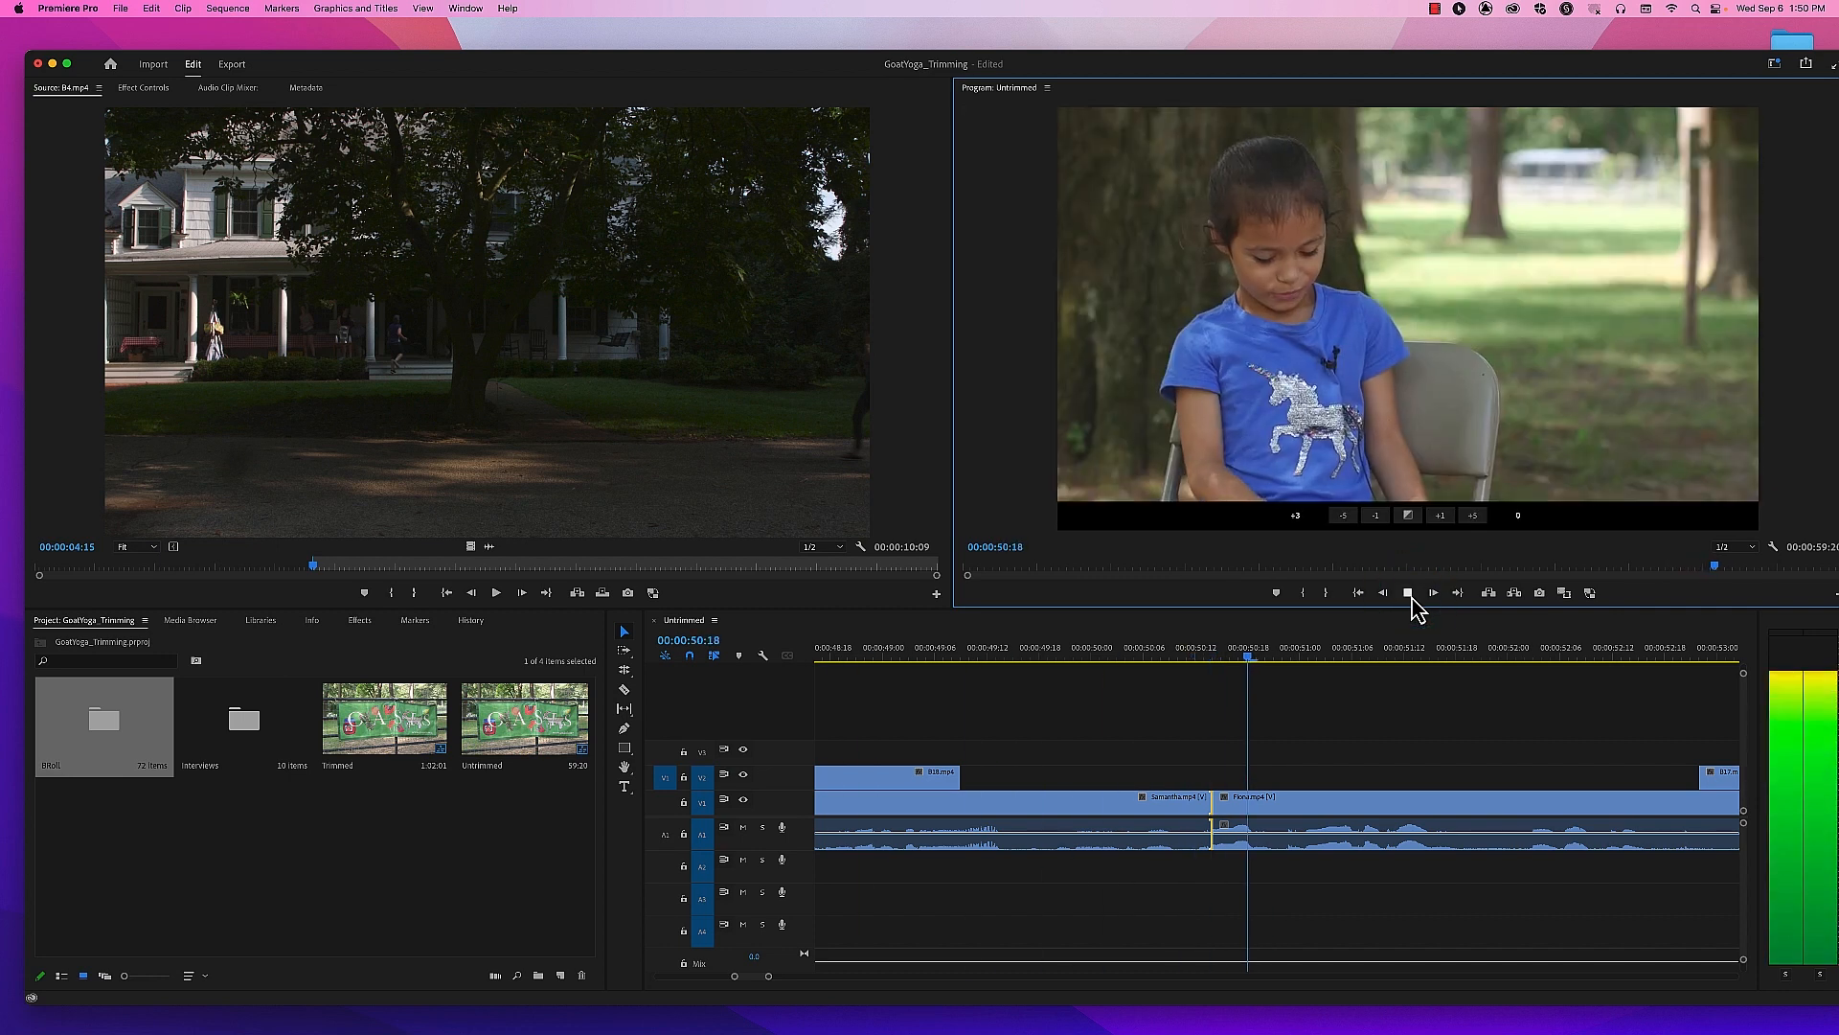
left_click(1409, 594)
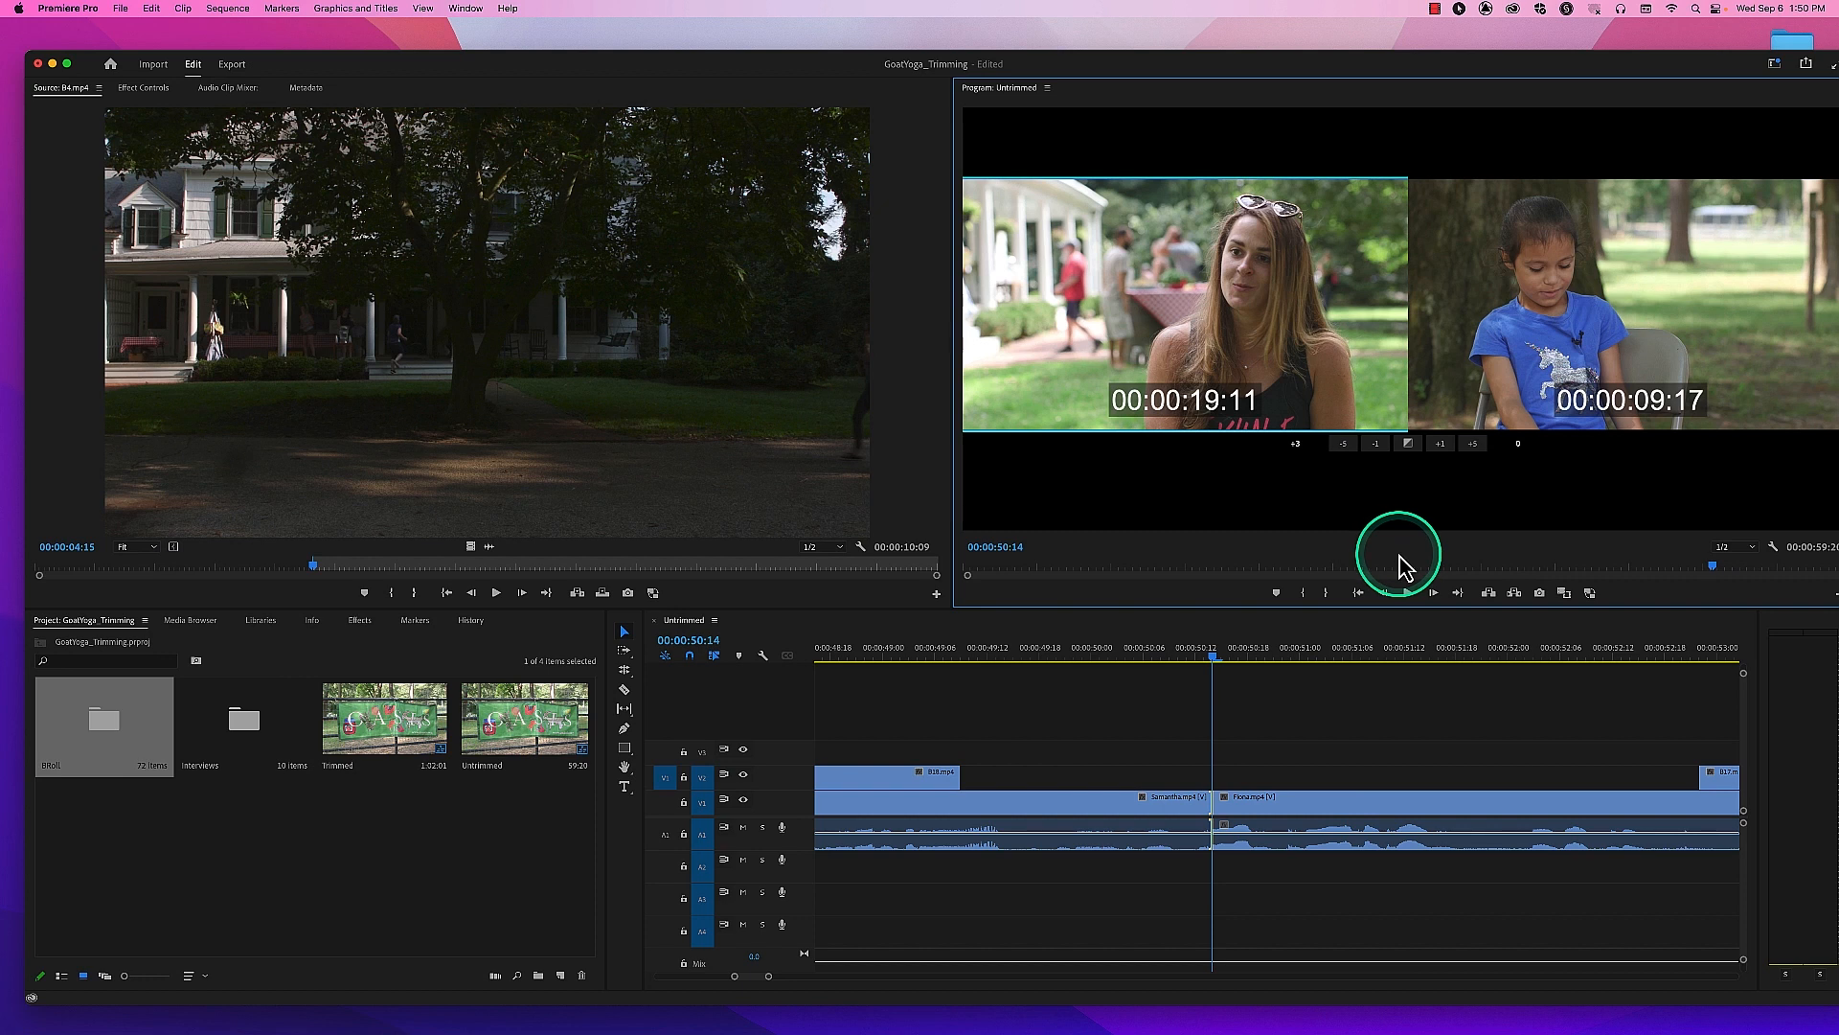
Step: Ripple-trim the end of the outgoing interview clip 2 frames shorter and play back the cut
left_click(1377, 446)
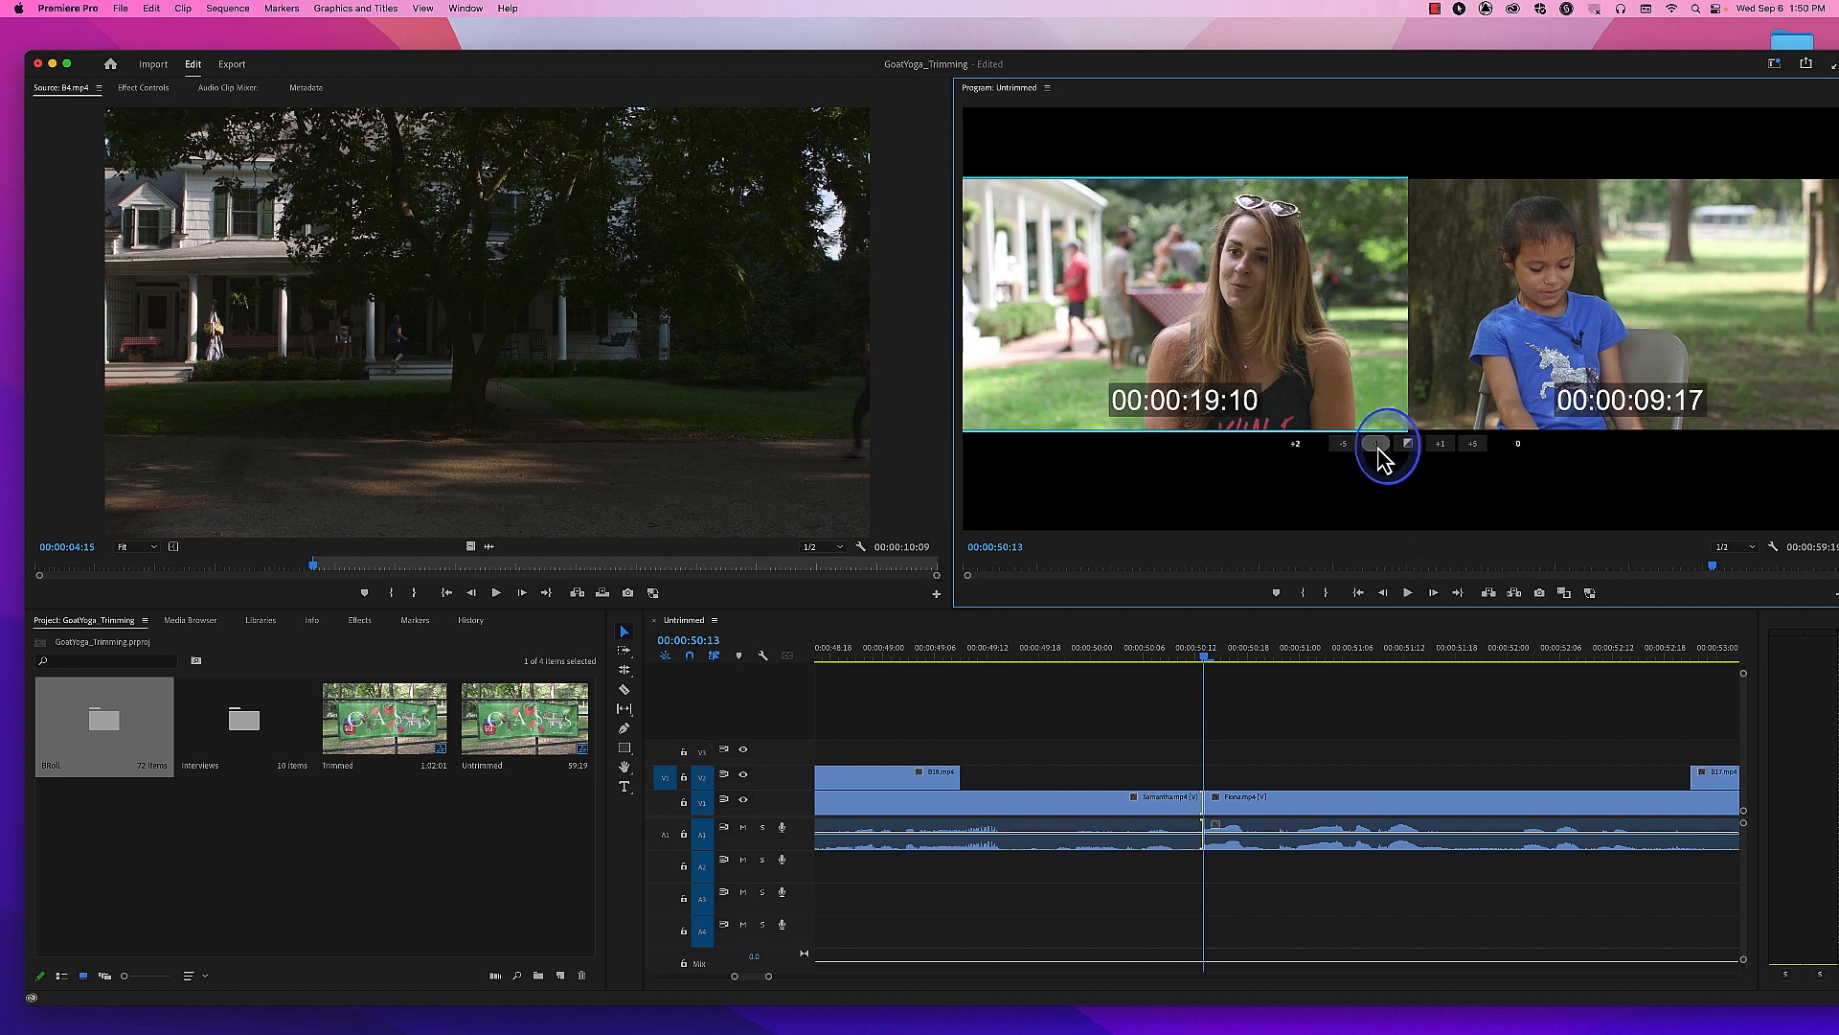
left_click(1378, 446)
left_click(1405, 593)
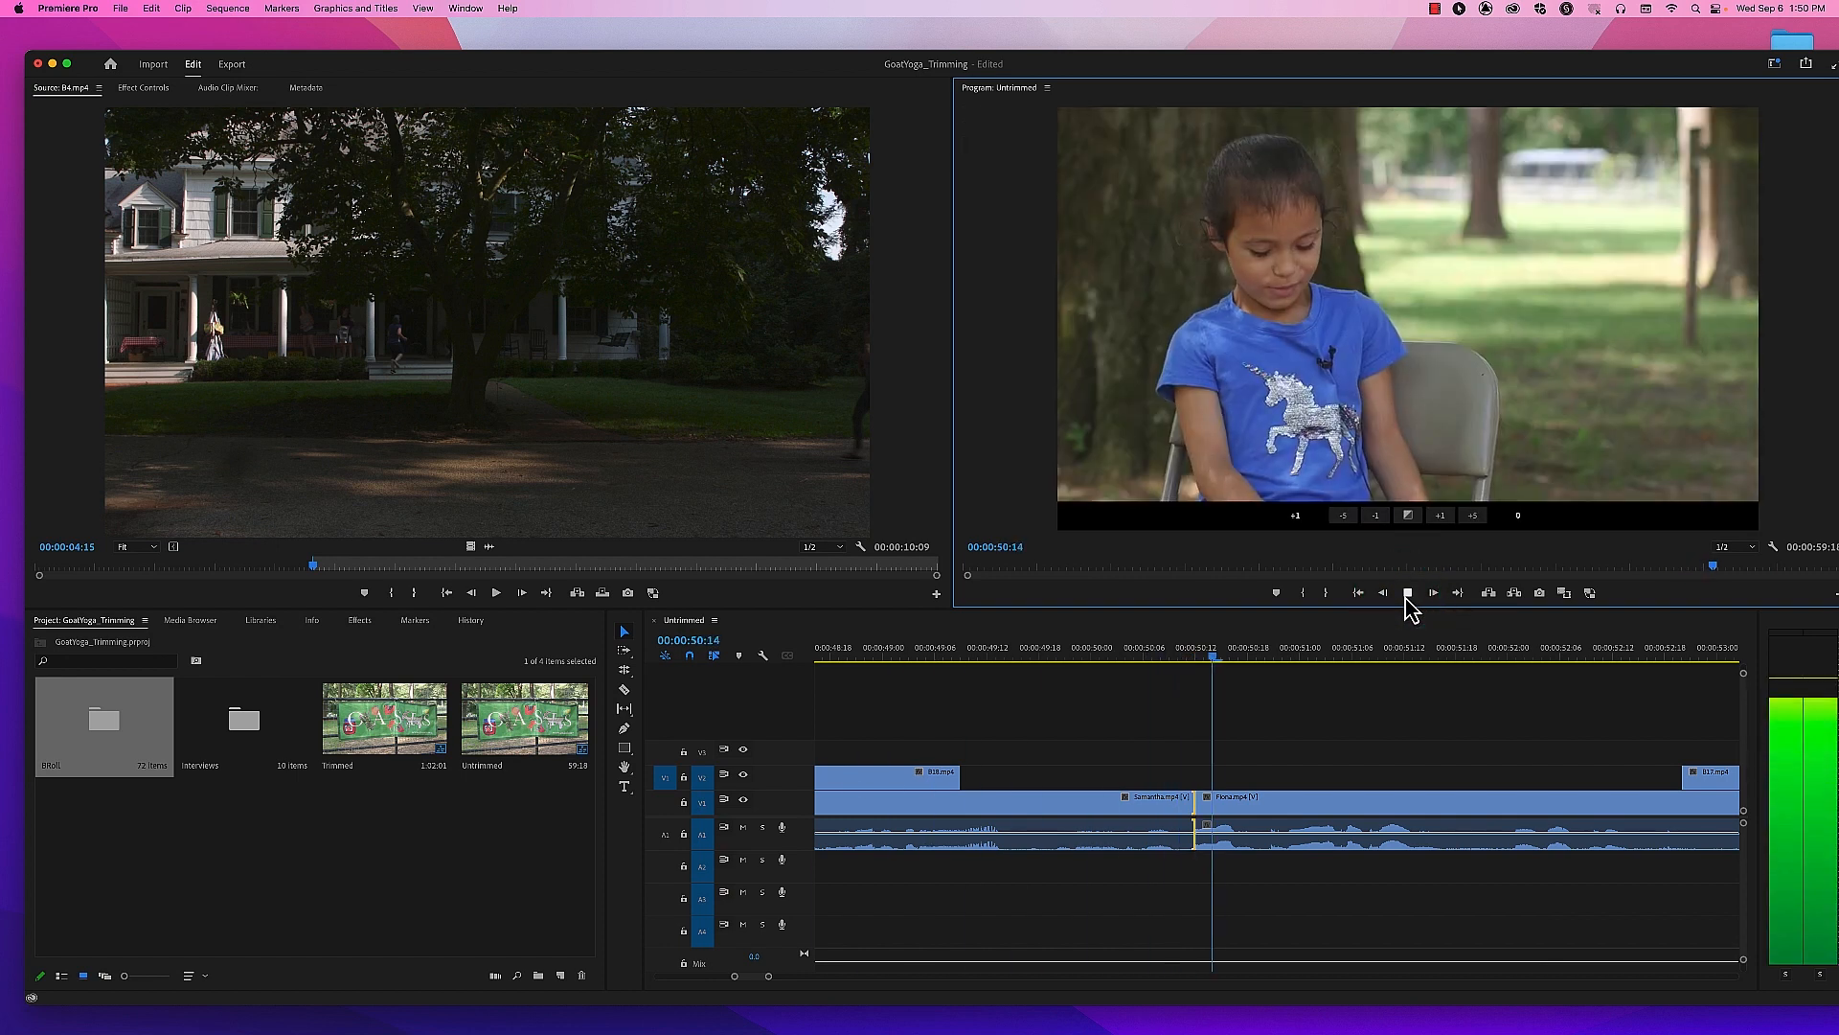
left_click(1407, 595)
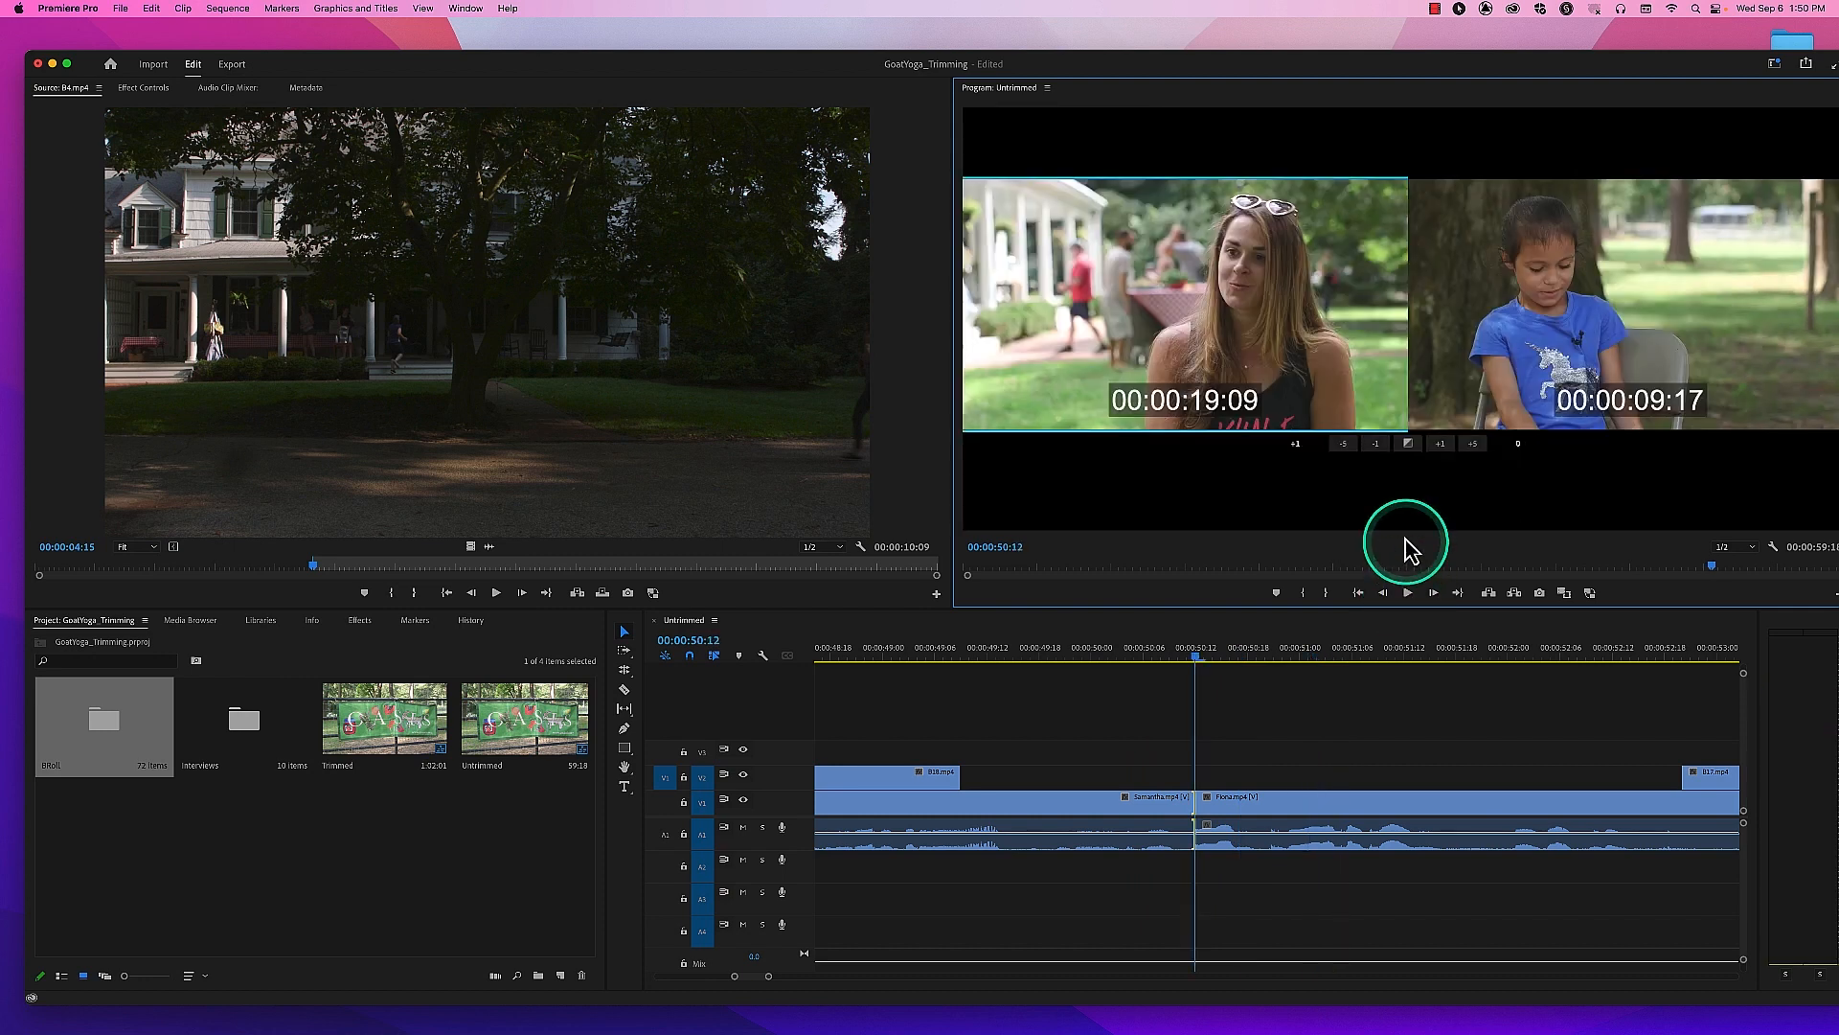
Step: Ripple-trim the end of the outgoing interview clip 15 frames longer in 5-frame increments and play back the cut
left_click(1473, 446)
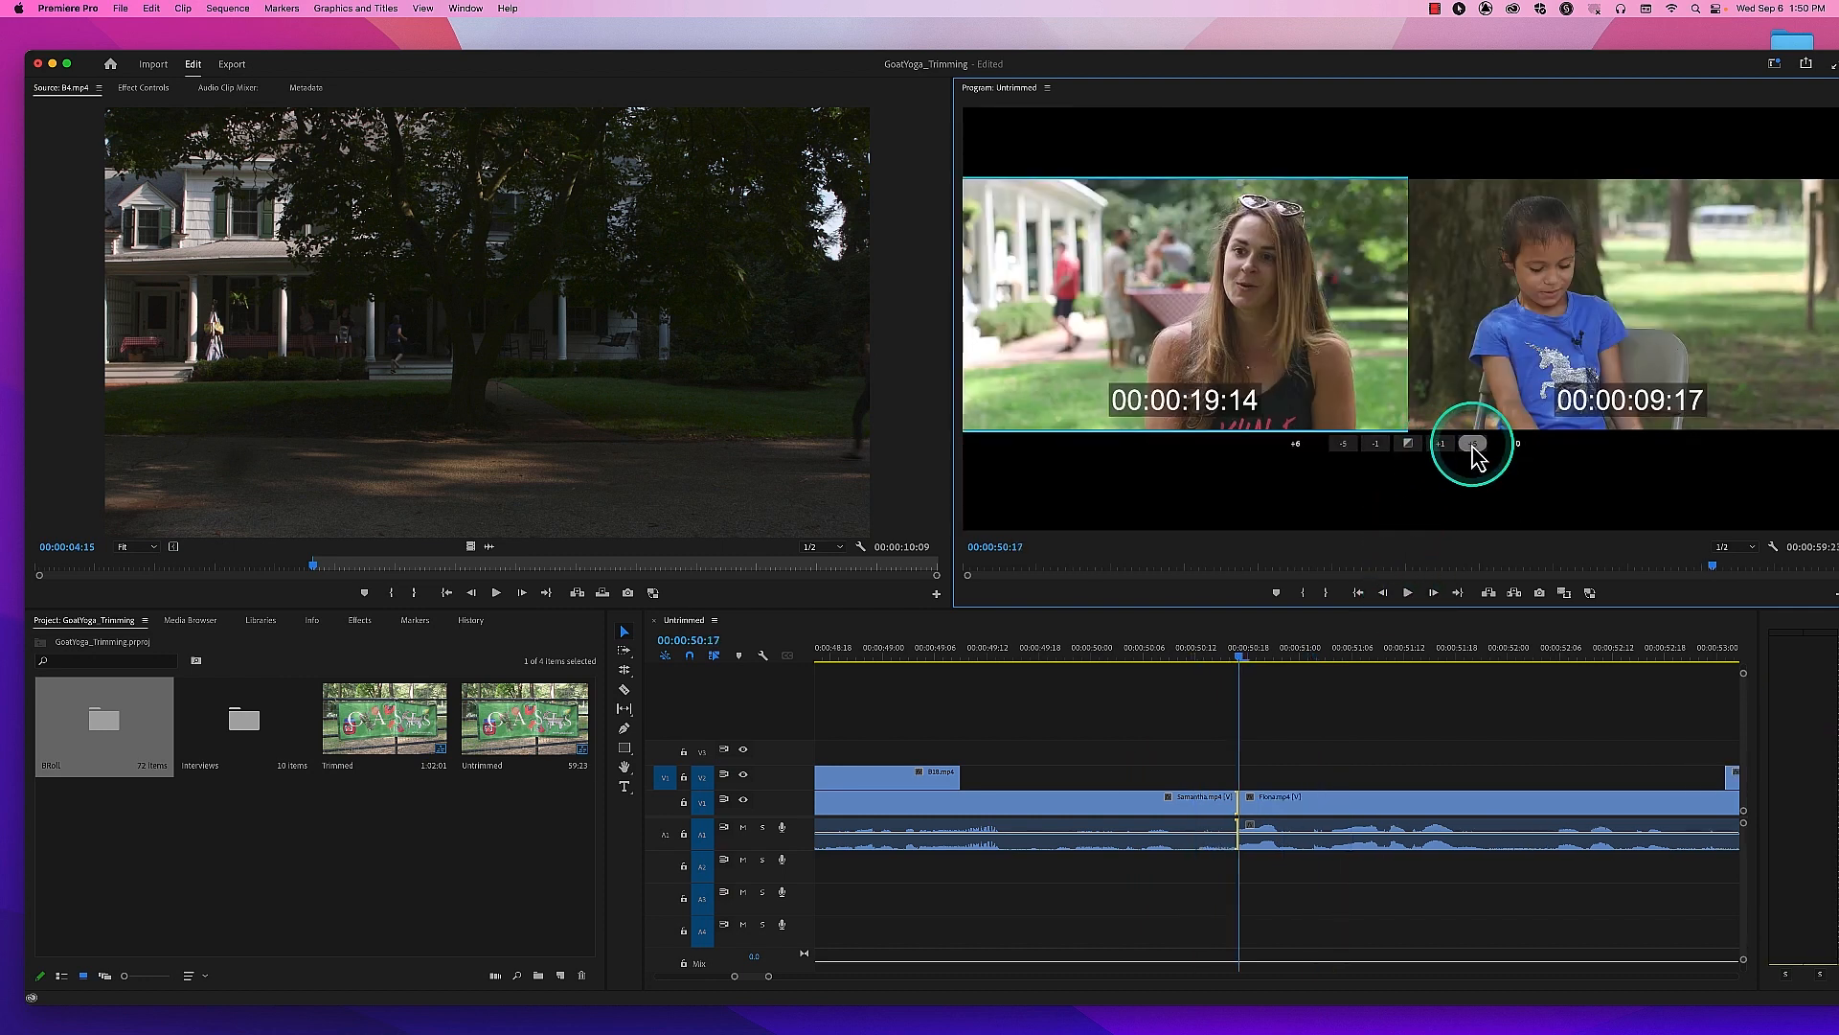
left_click(1473, 444)
left_click(1474, 444)
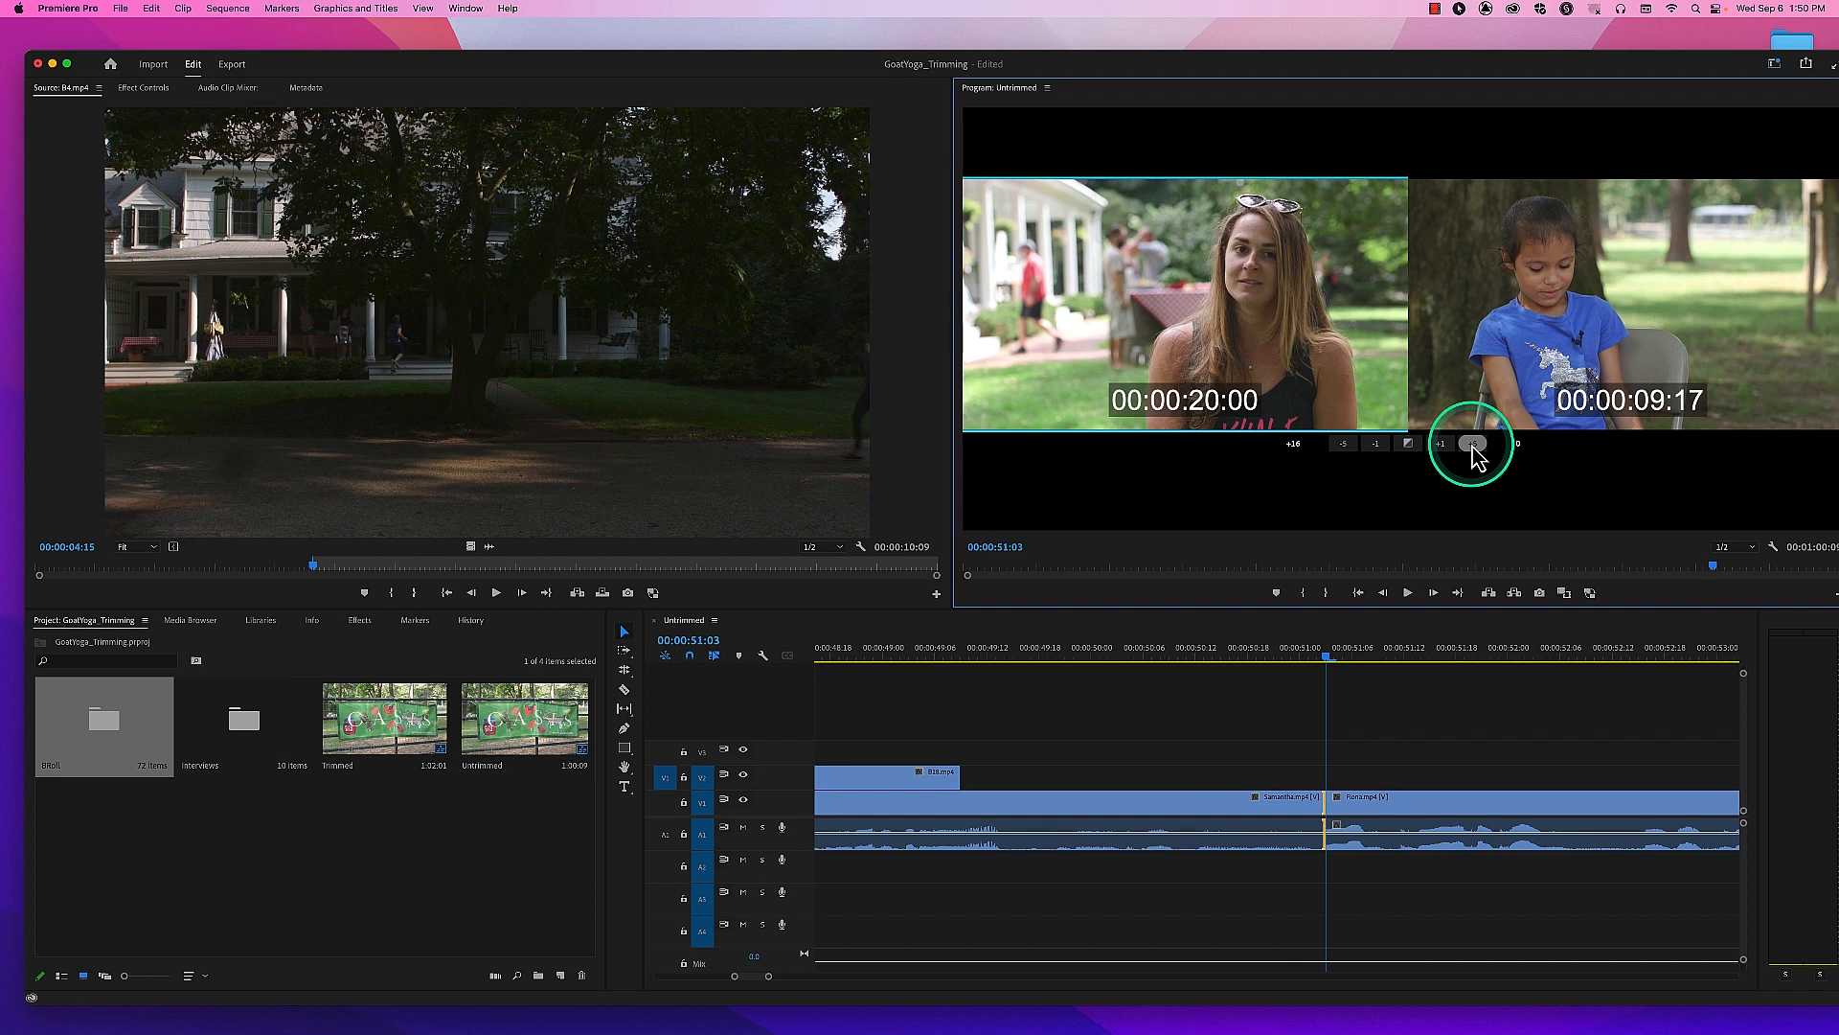
left_click(1407, 592)
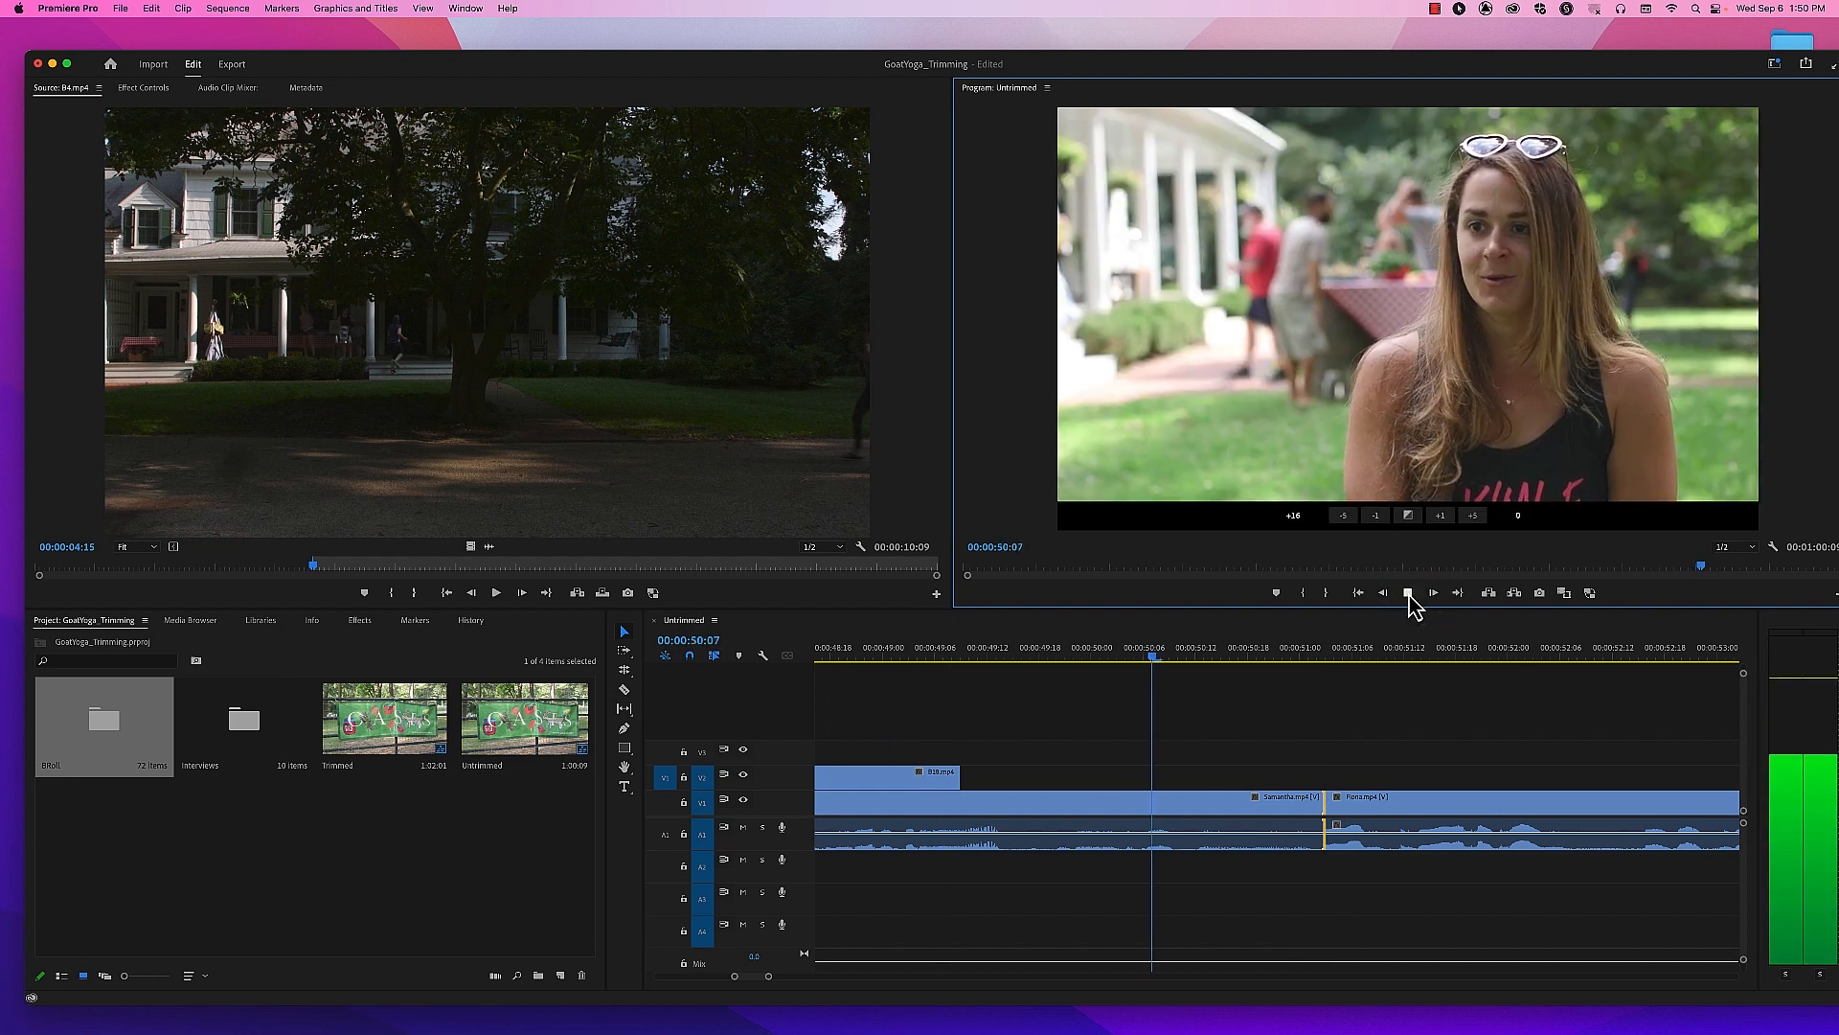
Step: Ripple-trim the end of the outgoing interview clip 2 frames longer in single-frame increments and play back the cut
left_click(1409, 593)
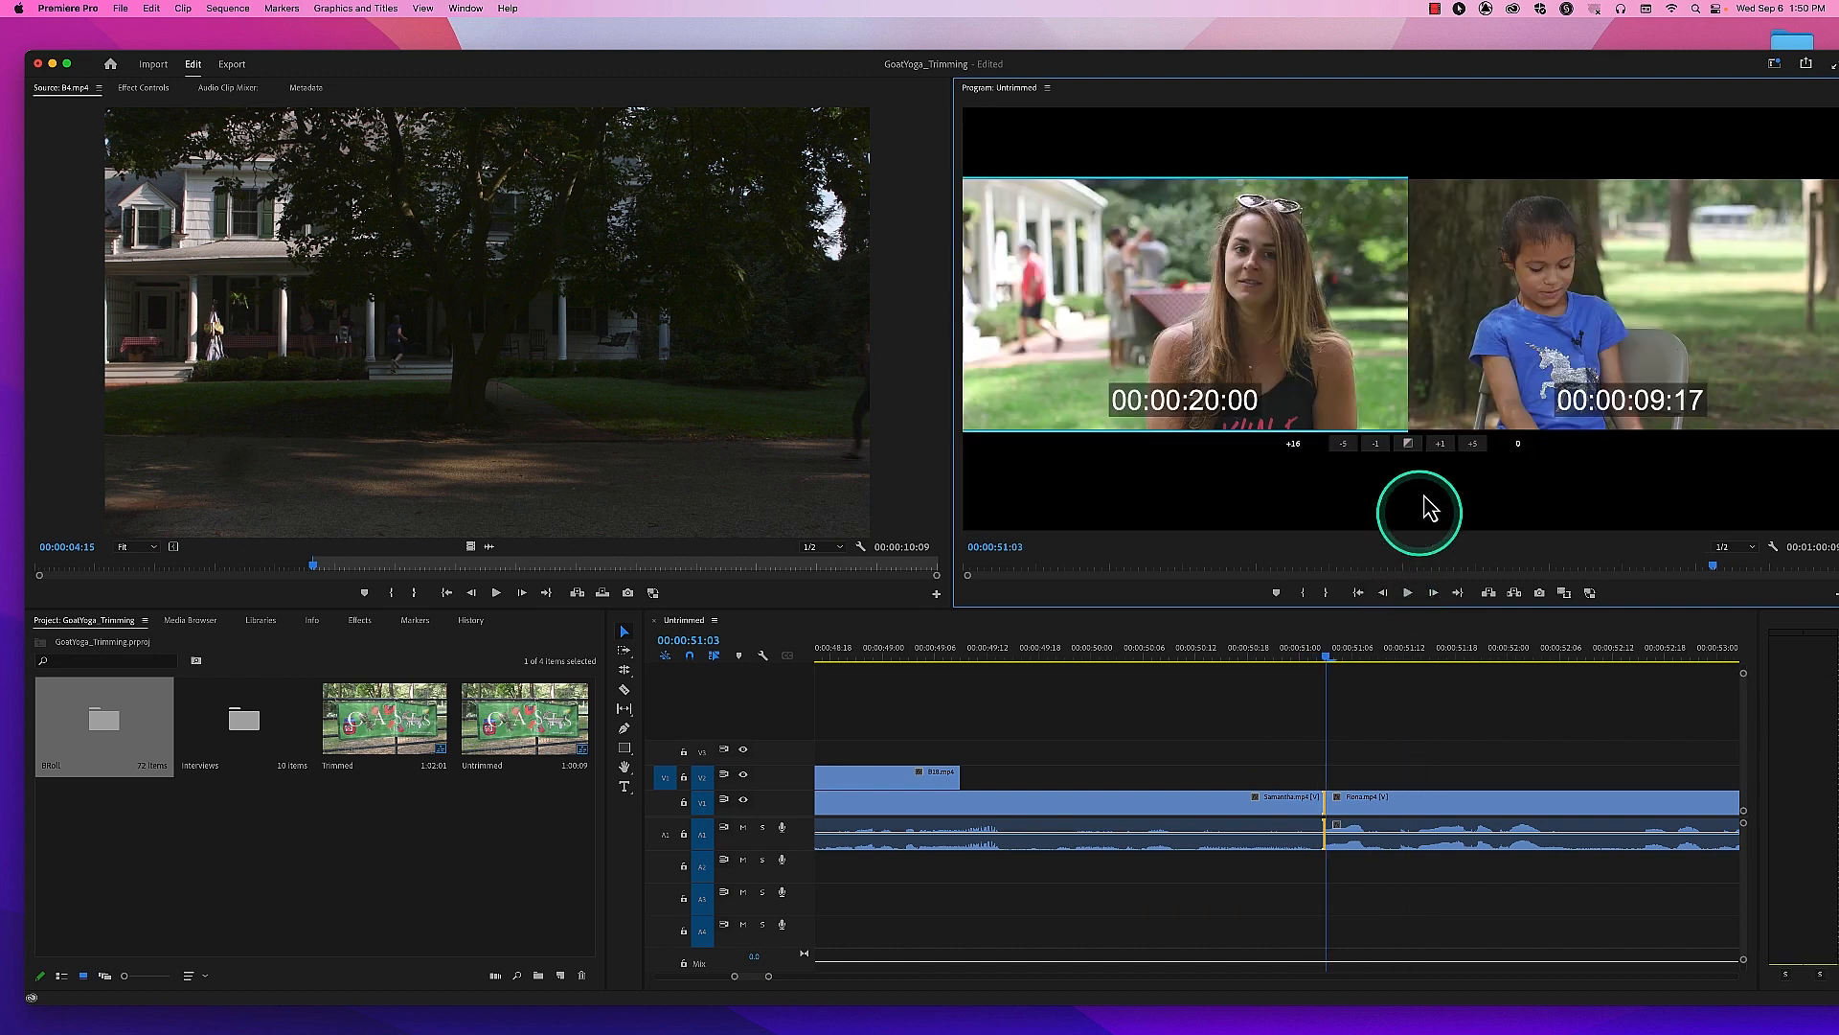
left_click(1440, 444)
left_click(1440, 444)
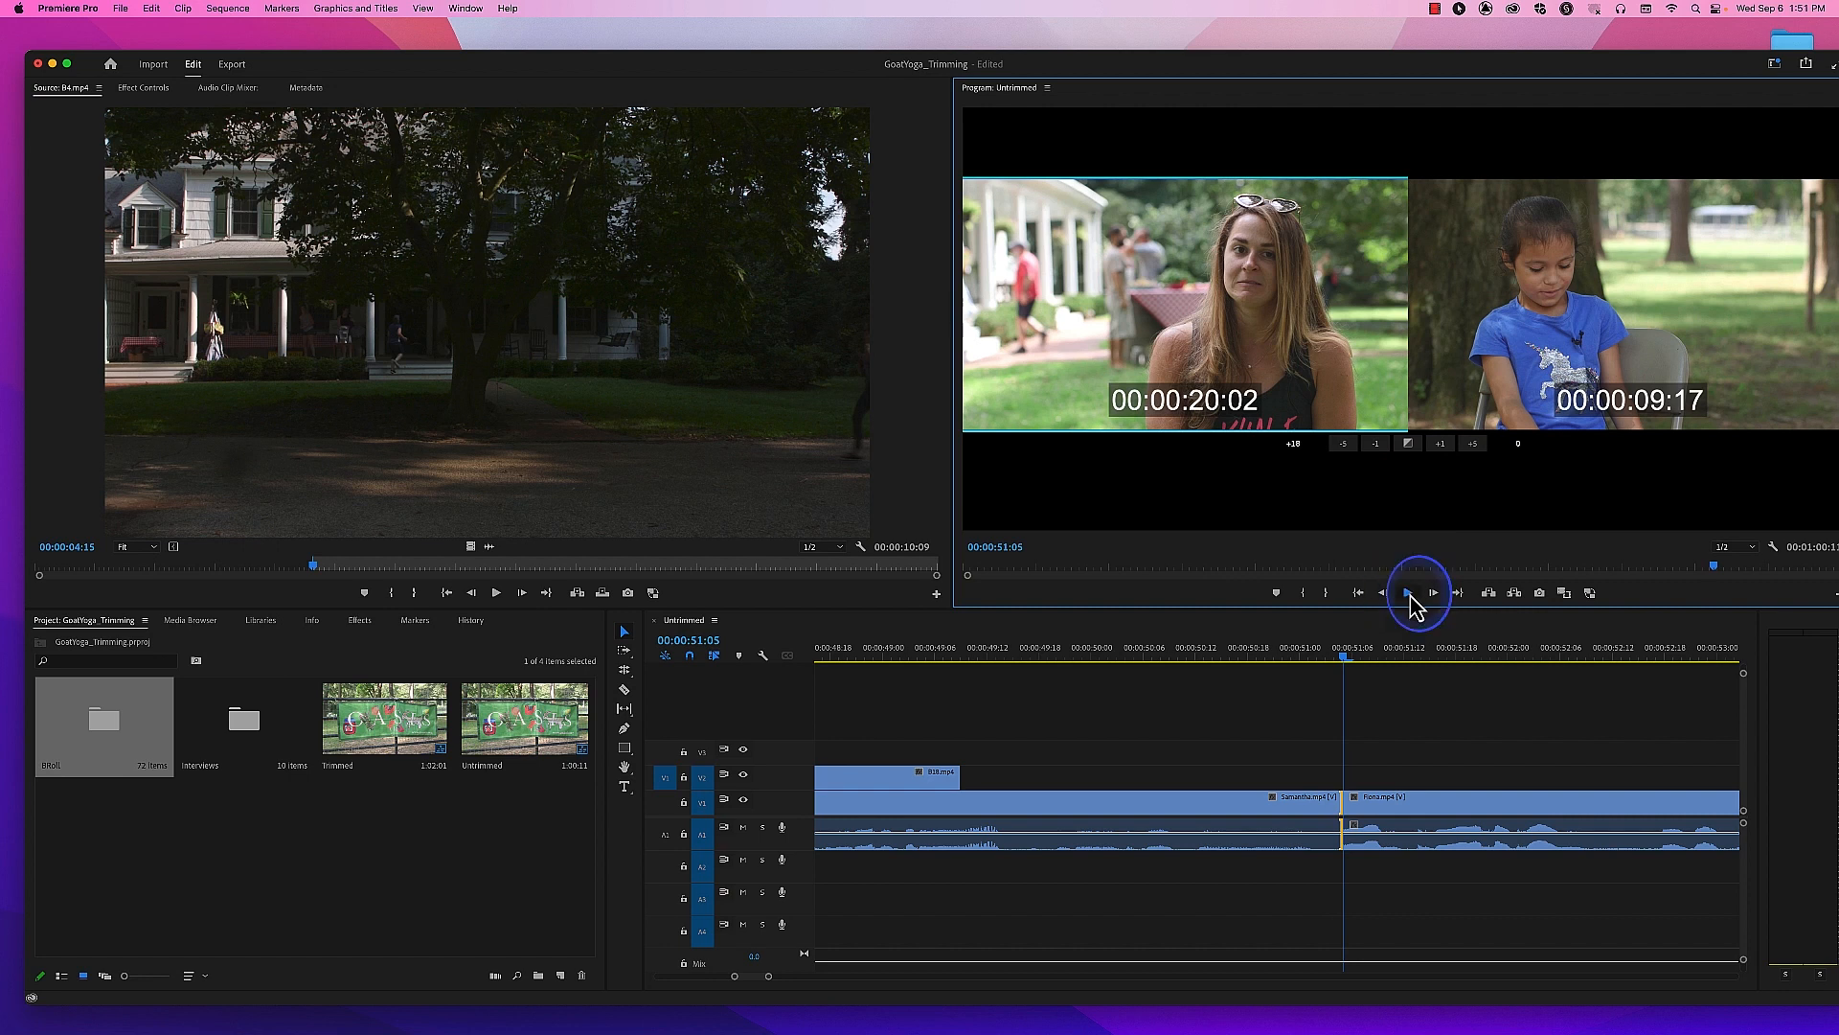
left_click(1408, 593)
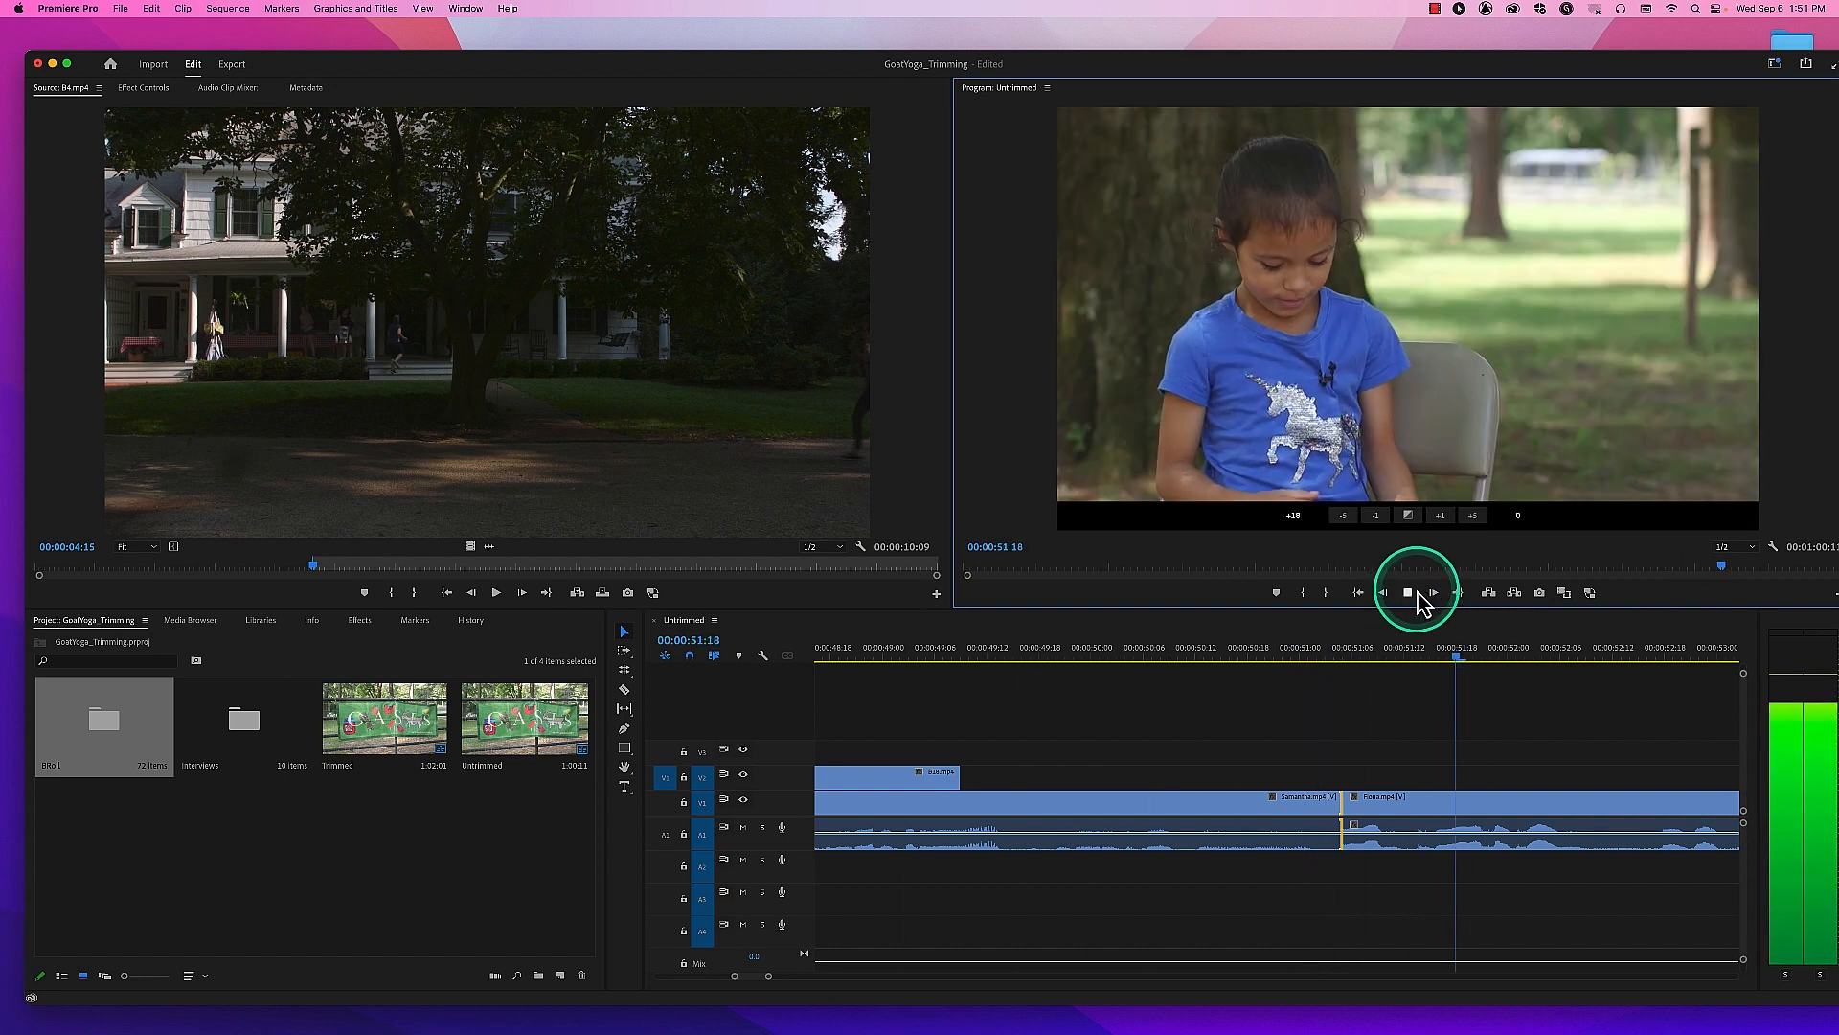
left_click(1410, 593)
Step: Ripple-trim the end of the outgoing interview clip 6 frames longer in two 3-frame rounds, playing back the cut after each
left_click(1440, 446)
left_click(1440, 444)
left_click(1408, 592)
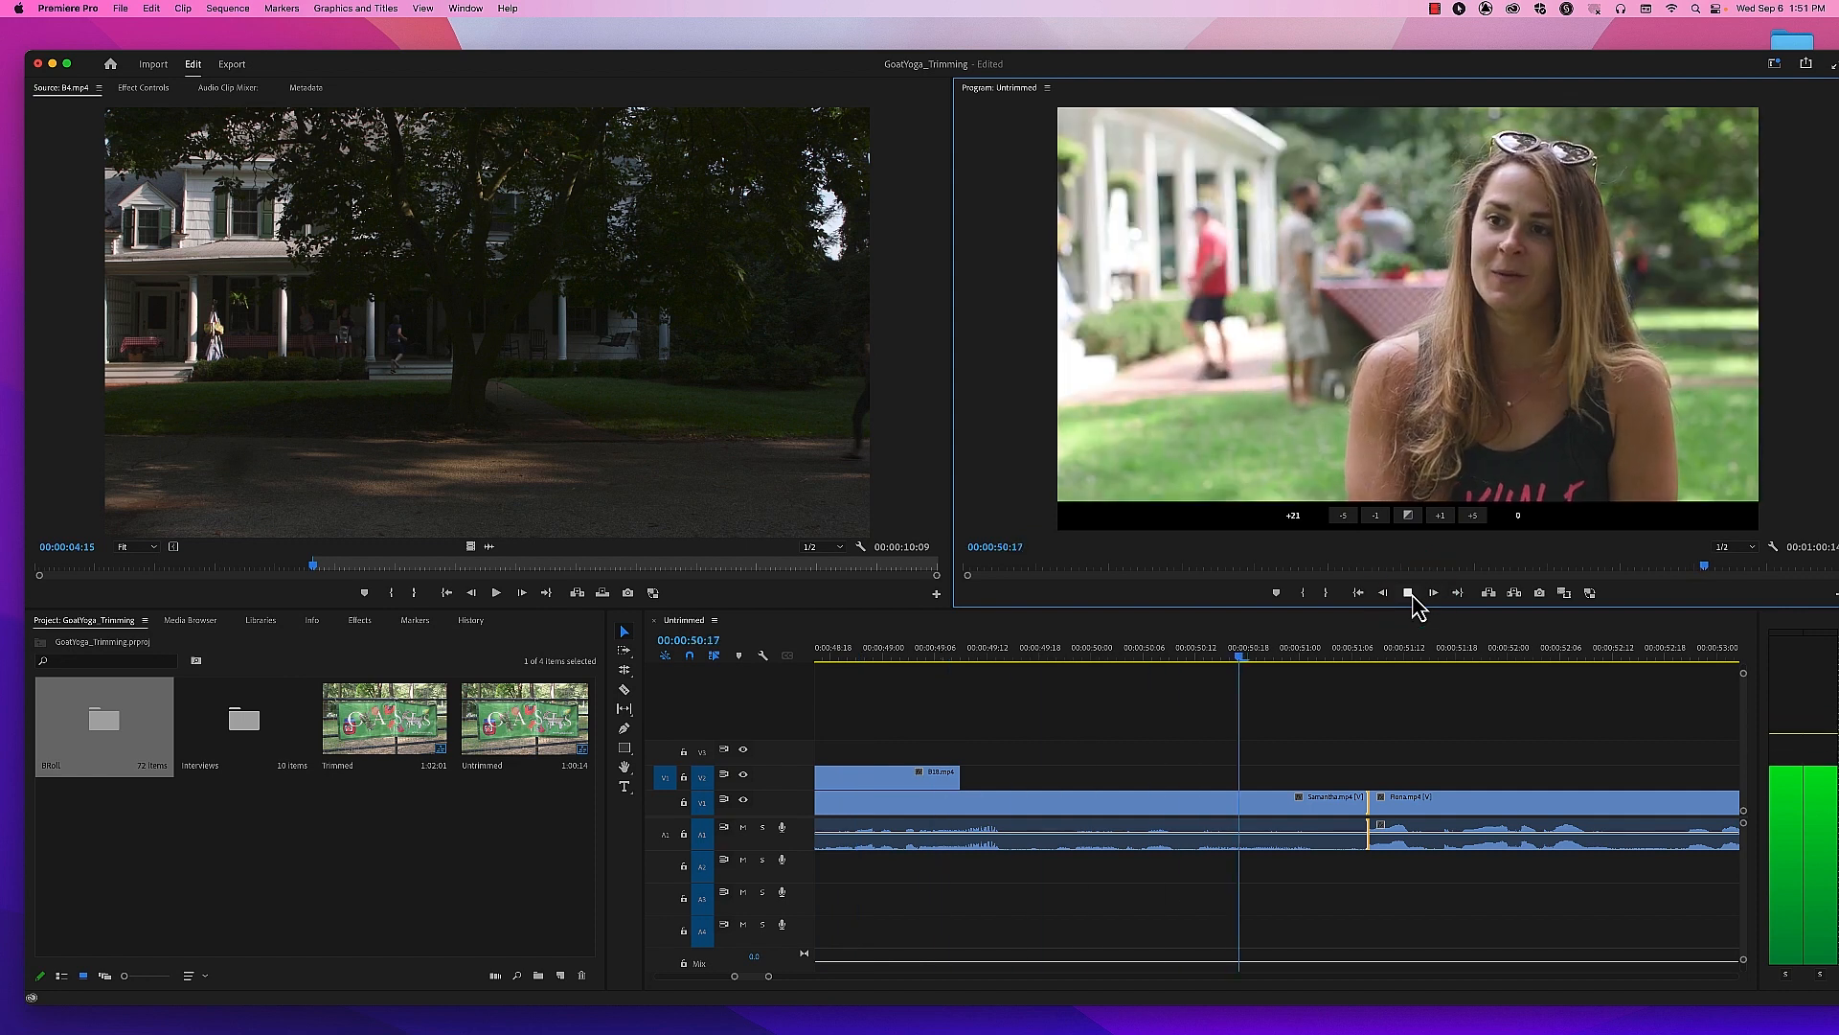
left_click(1408, 593)
left_click(1444, 445)
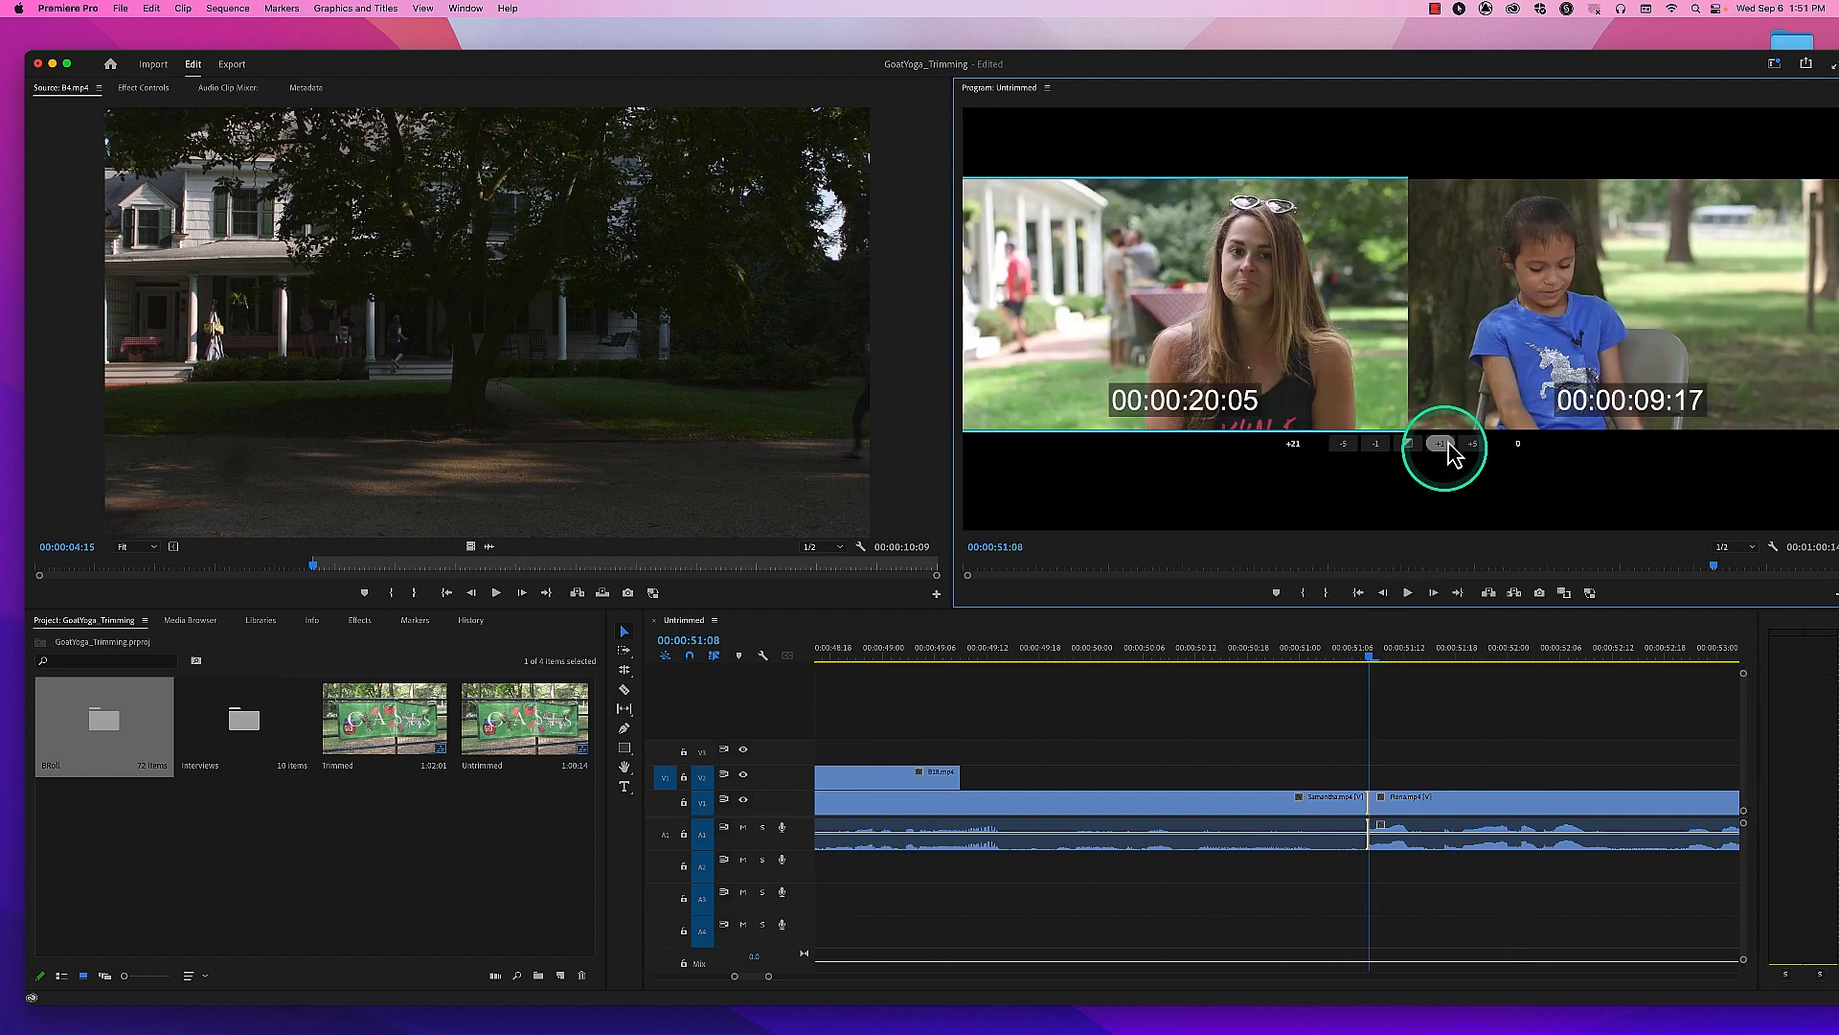
left_click(1445, 444)
left_click(1444, 444)
left_click(1408, 593)
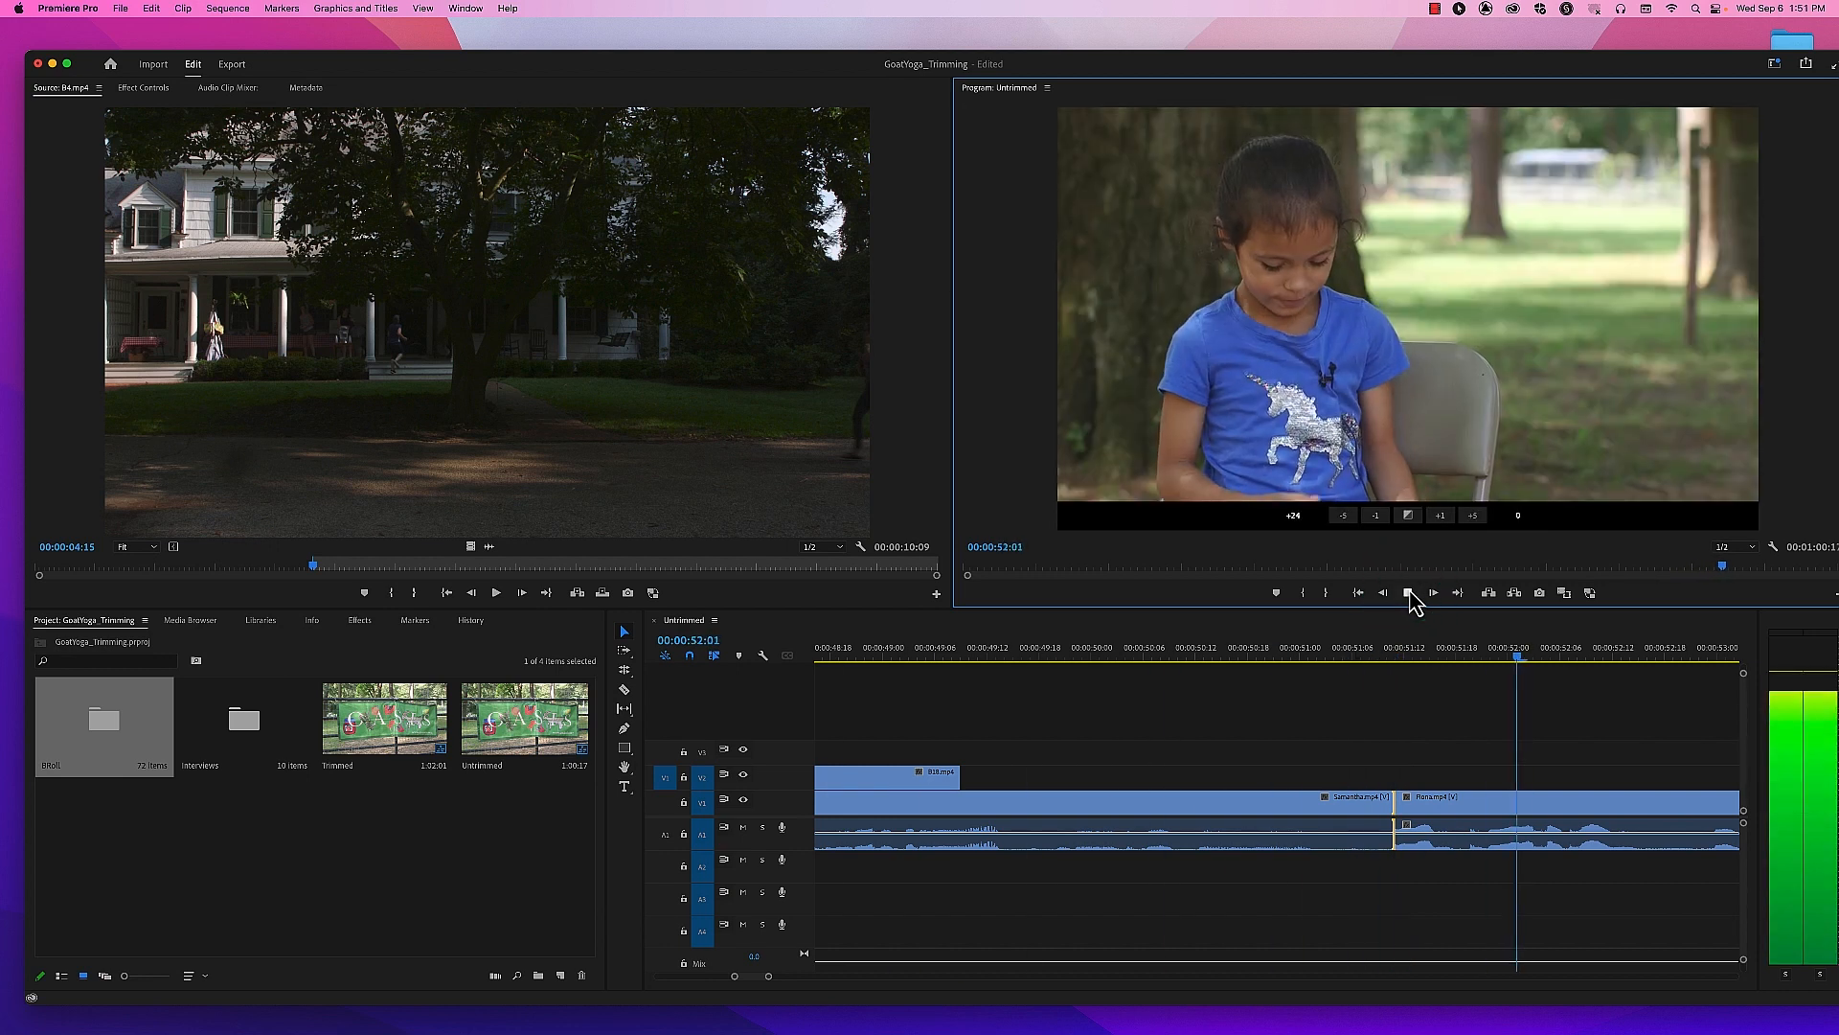
left_click(1408, 593)
left_click(1437, 543)
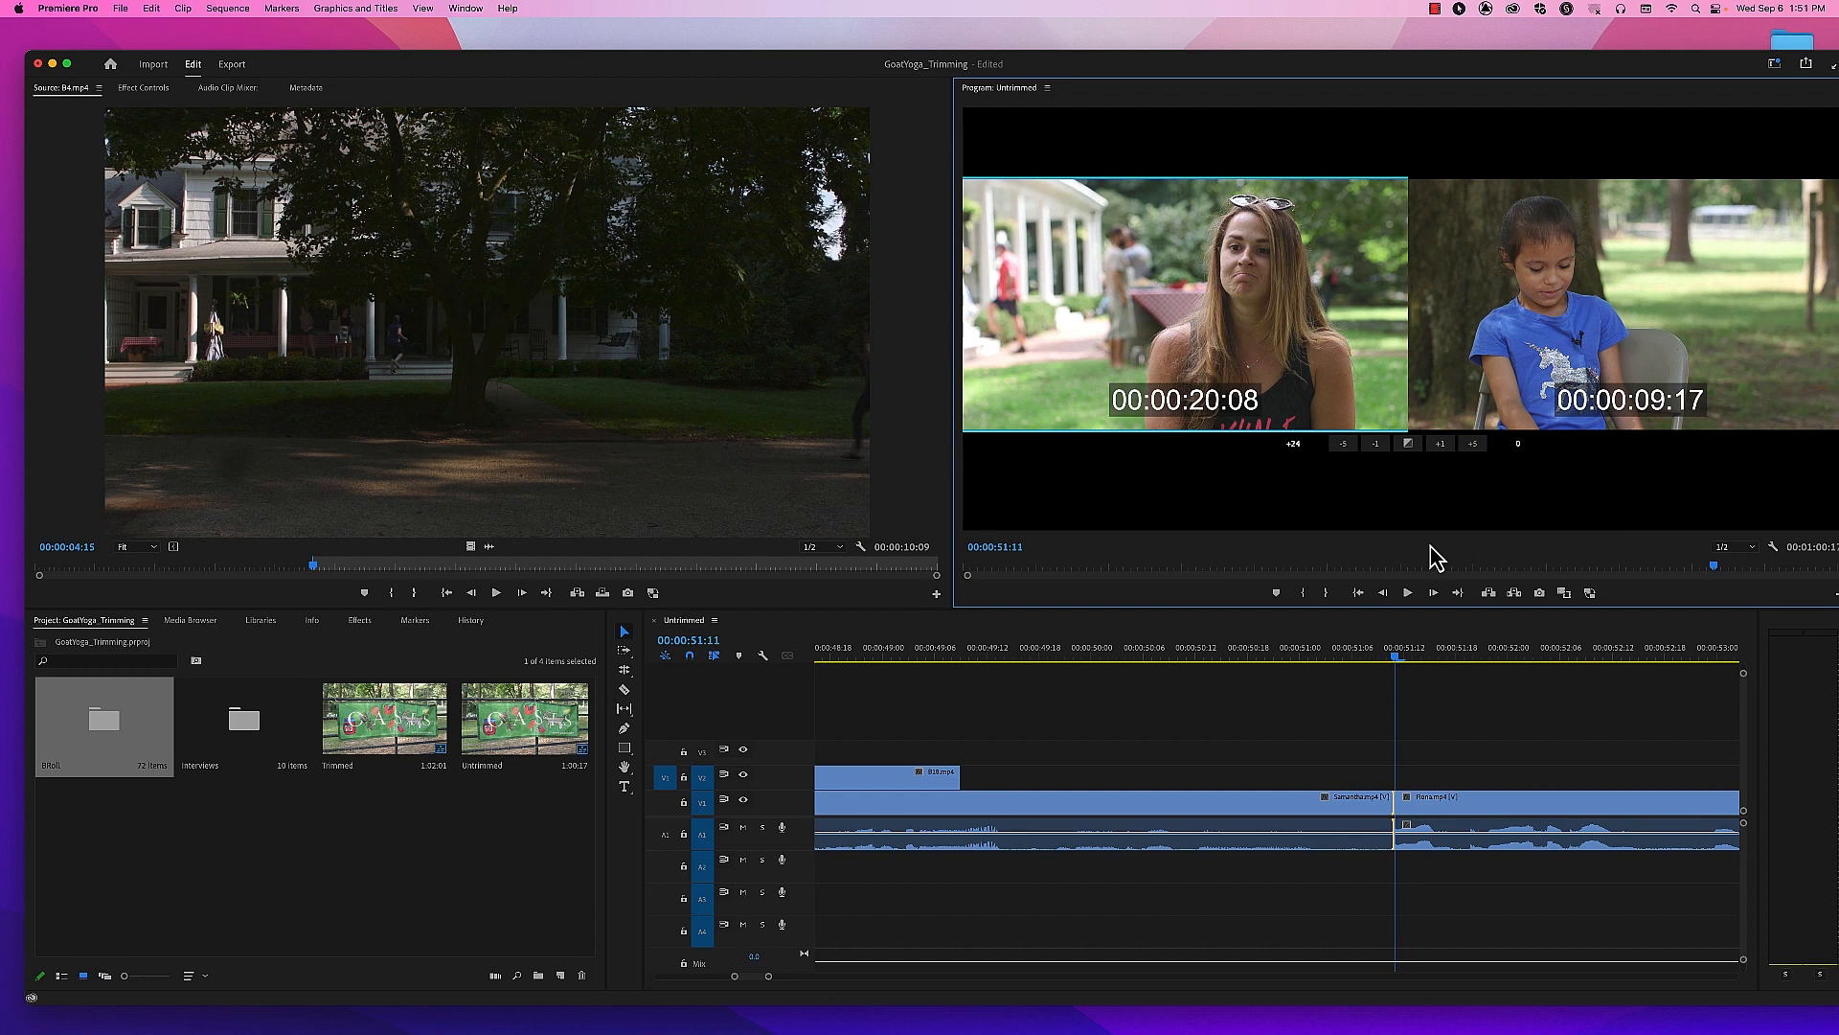
Step: Ripple-trim the end of the outgoing interview clip 10 frames shorter and 1 frame longer again, and play back the cut
left_click(1346, 446)
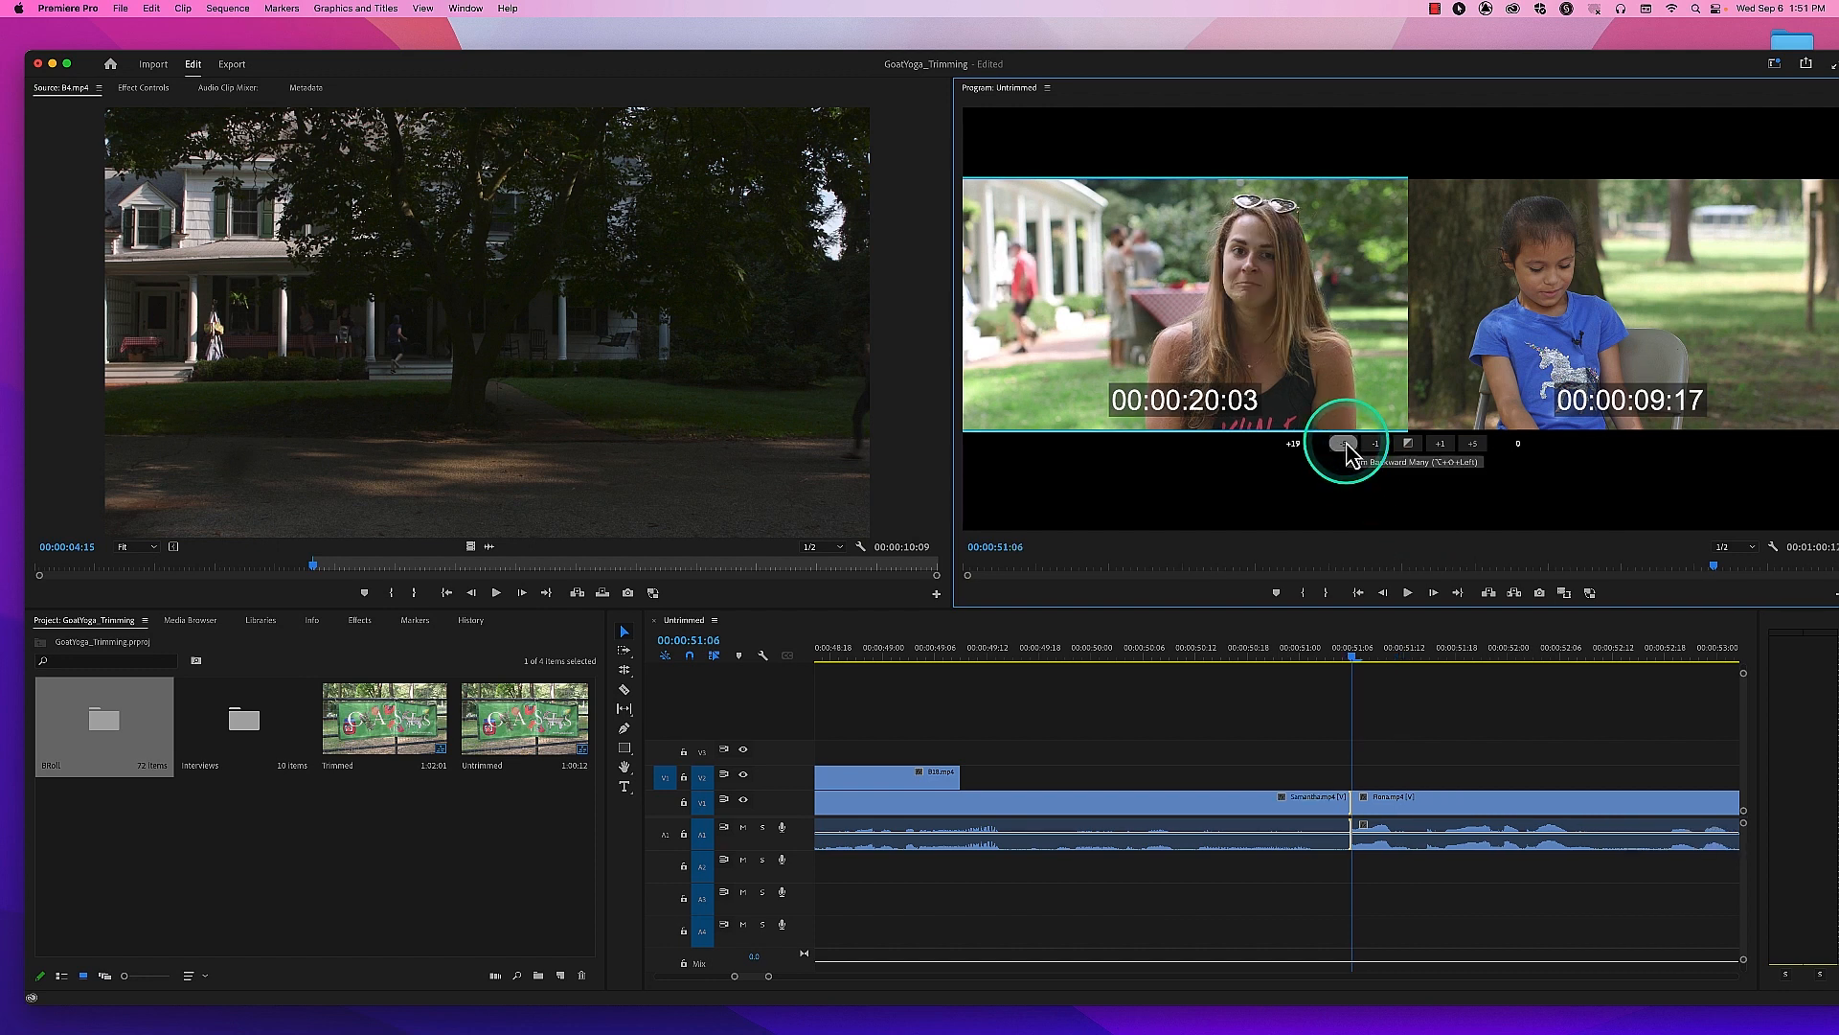
left_click(1344, 444)
left_click(1440, 444)
left_click(1408, 593)
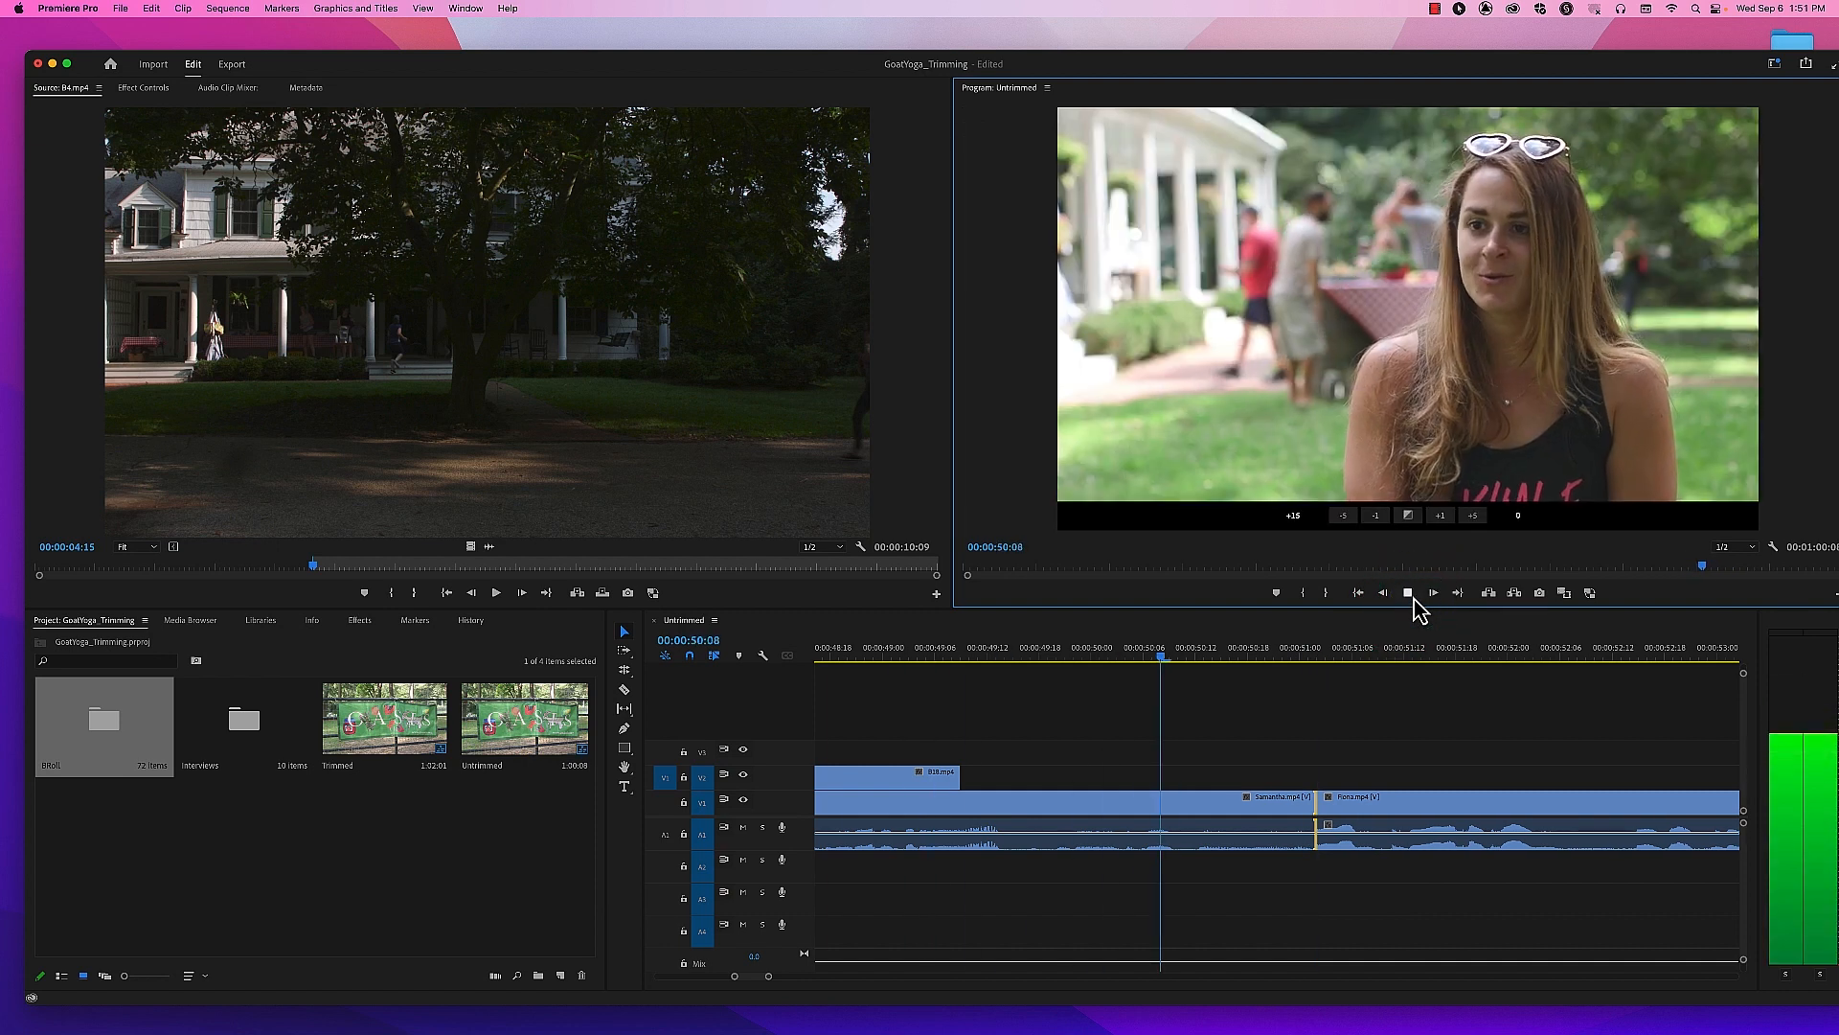
left_click(1427, 507)
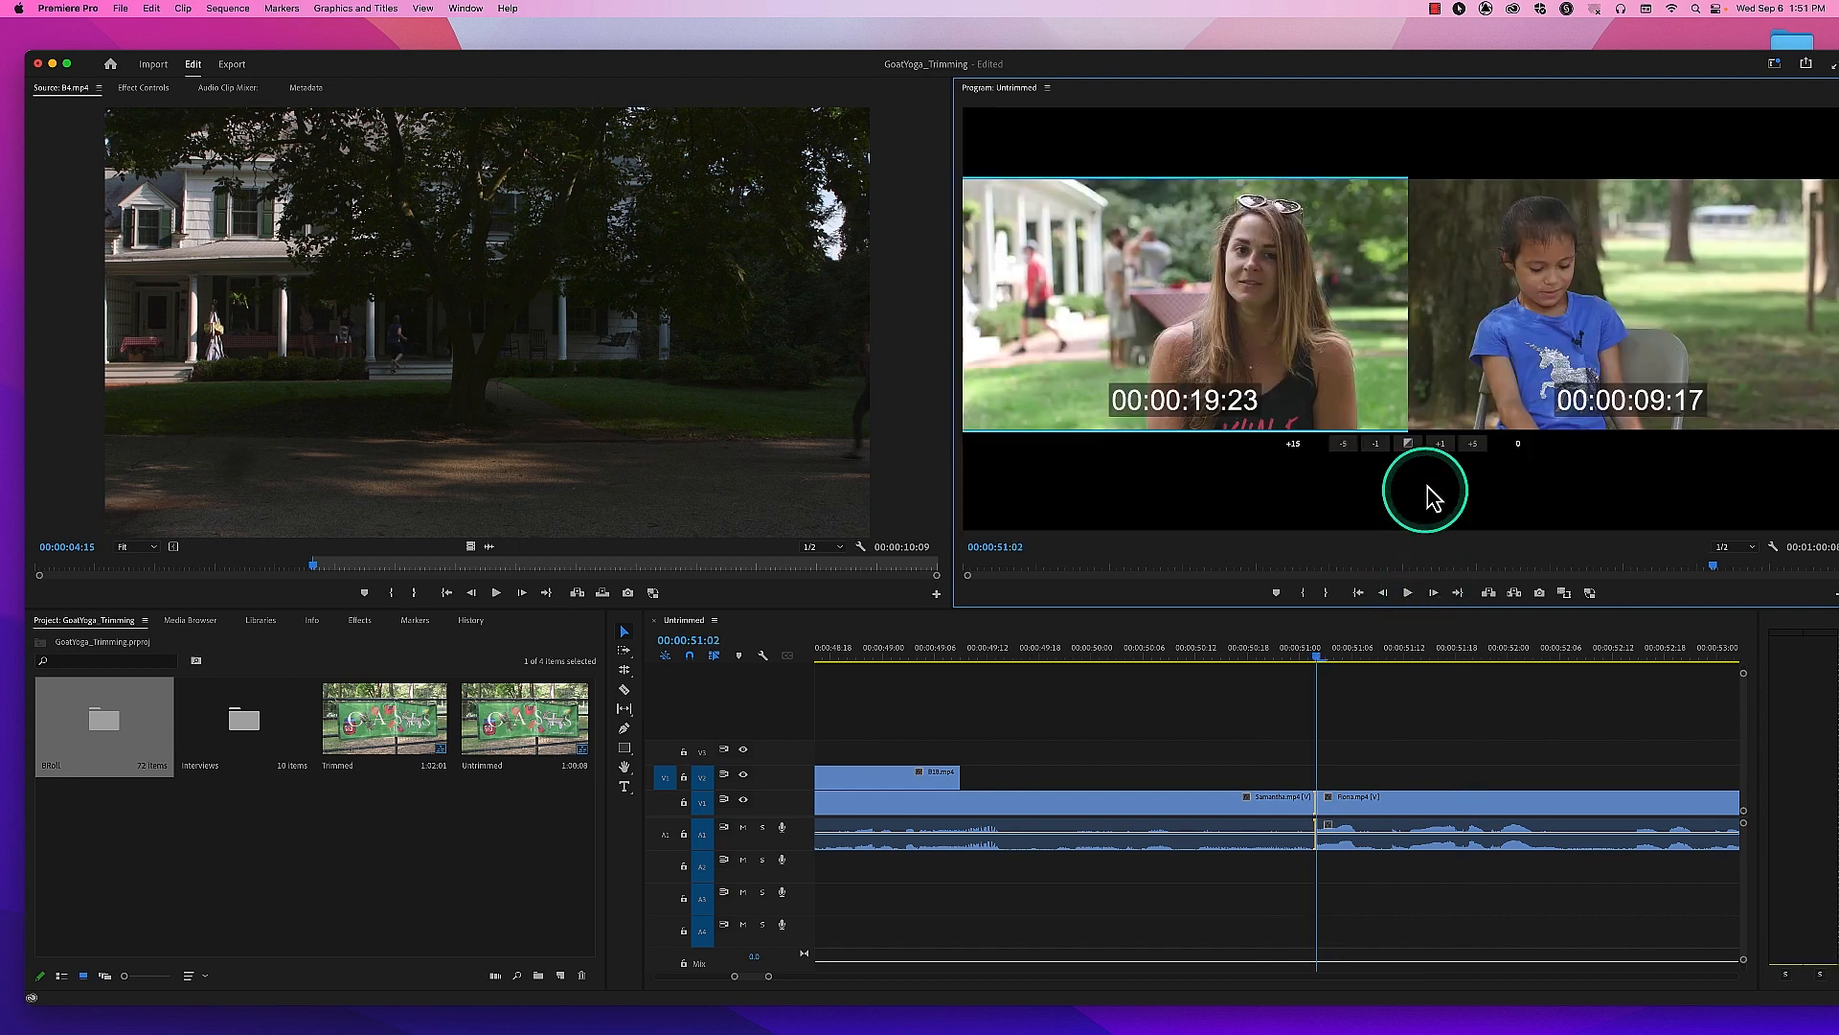
Step: Compare the outgoing interview clip's end trimmed 1 frame longer and 1 frame shorter again, playing back the cut each time
left_click(1440, 444)
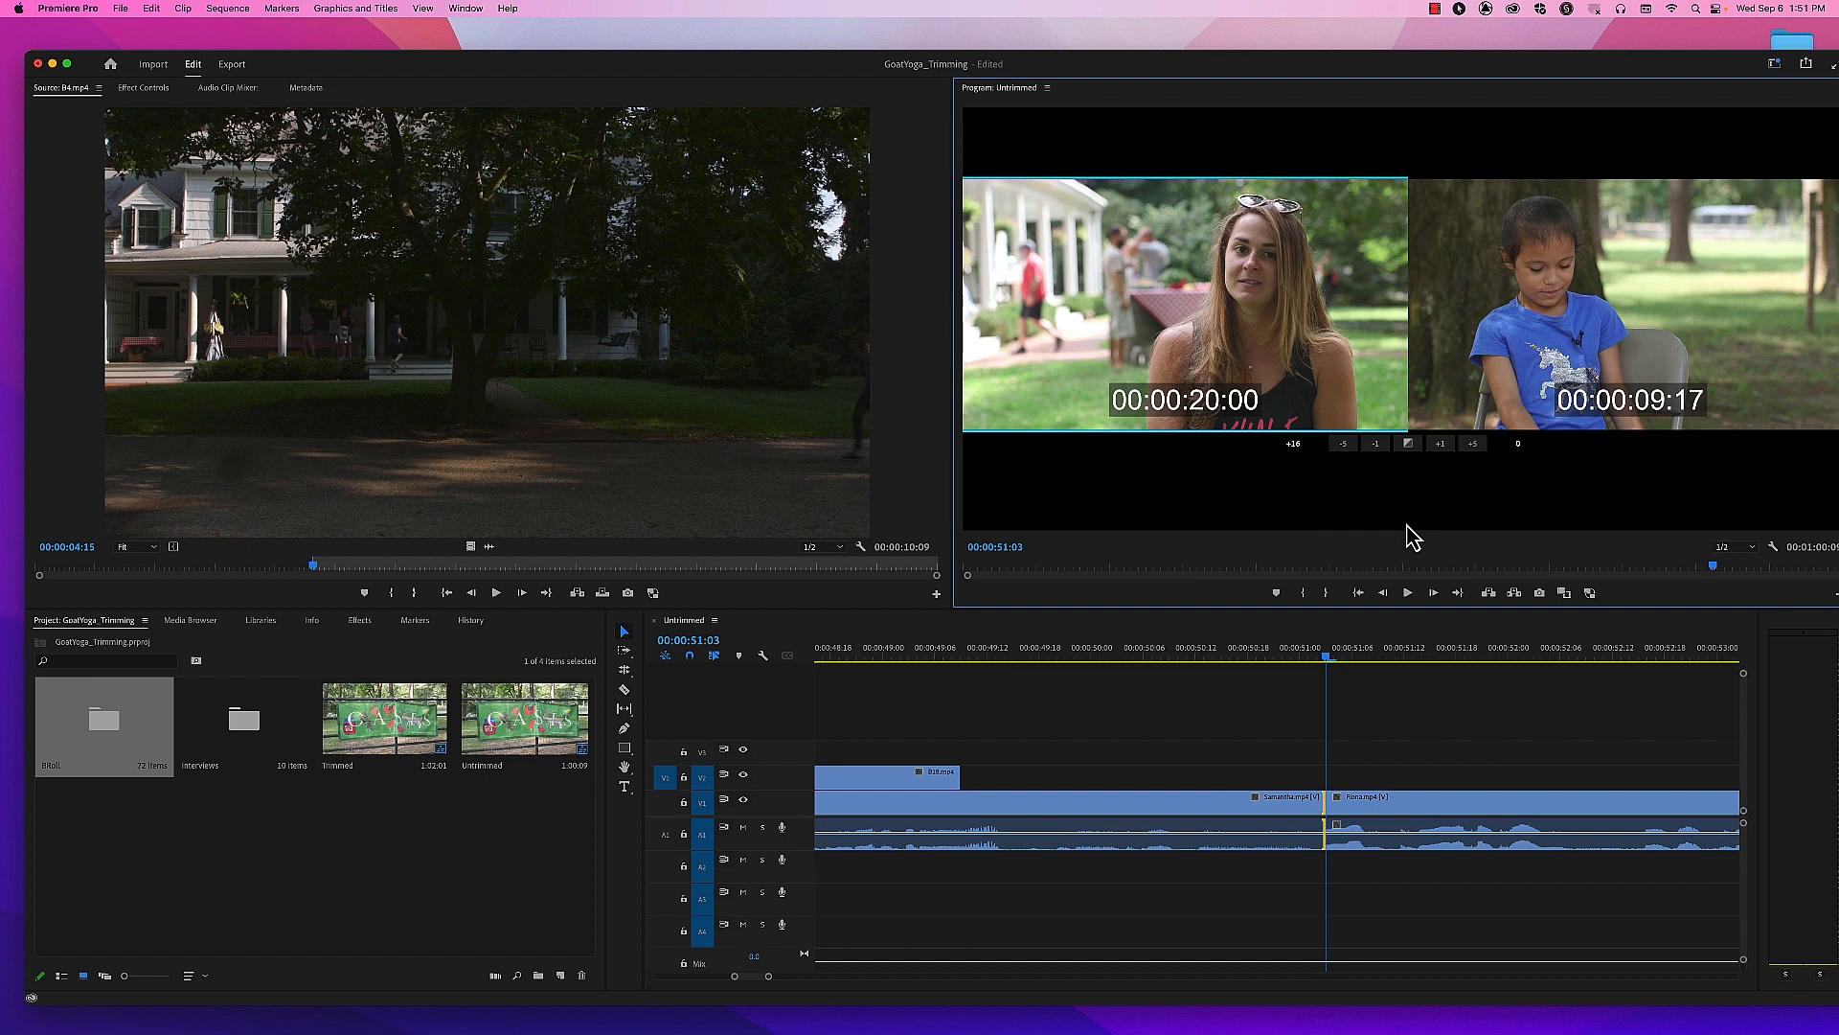
left_click(1407, 592)
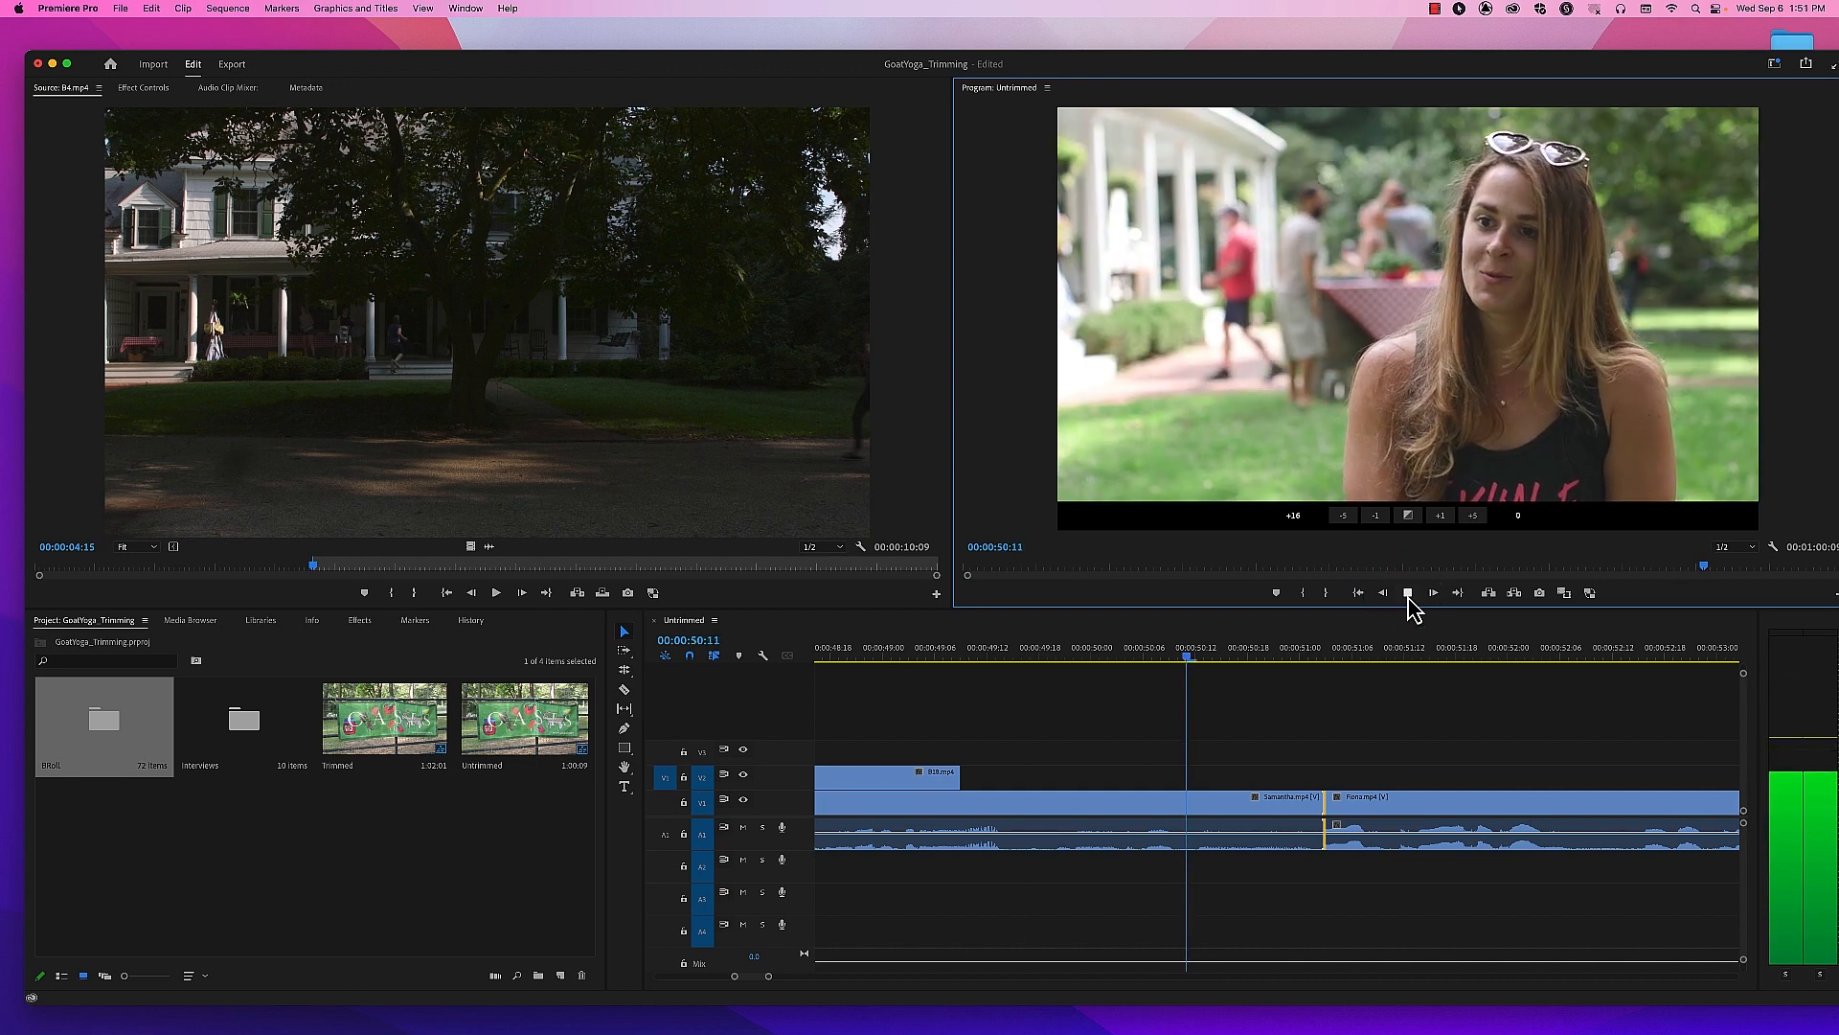
left_click(1407, 592)
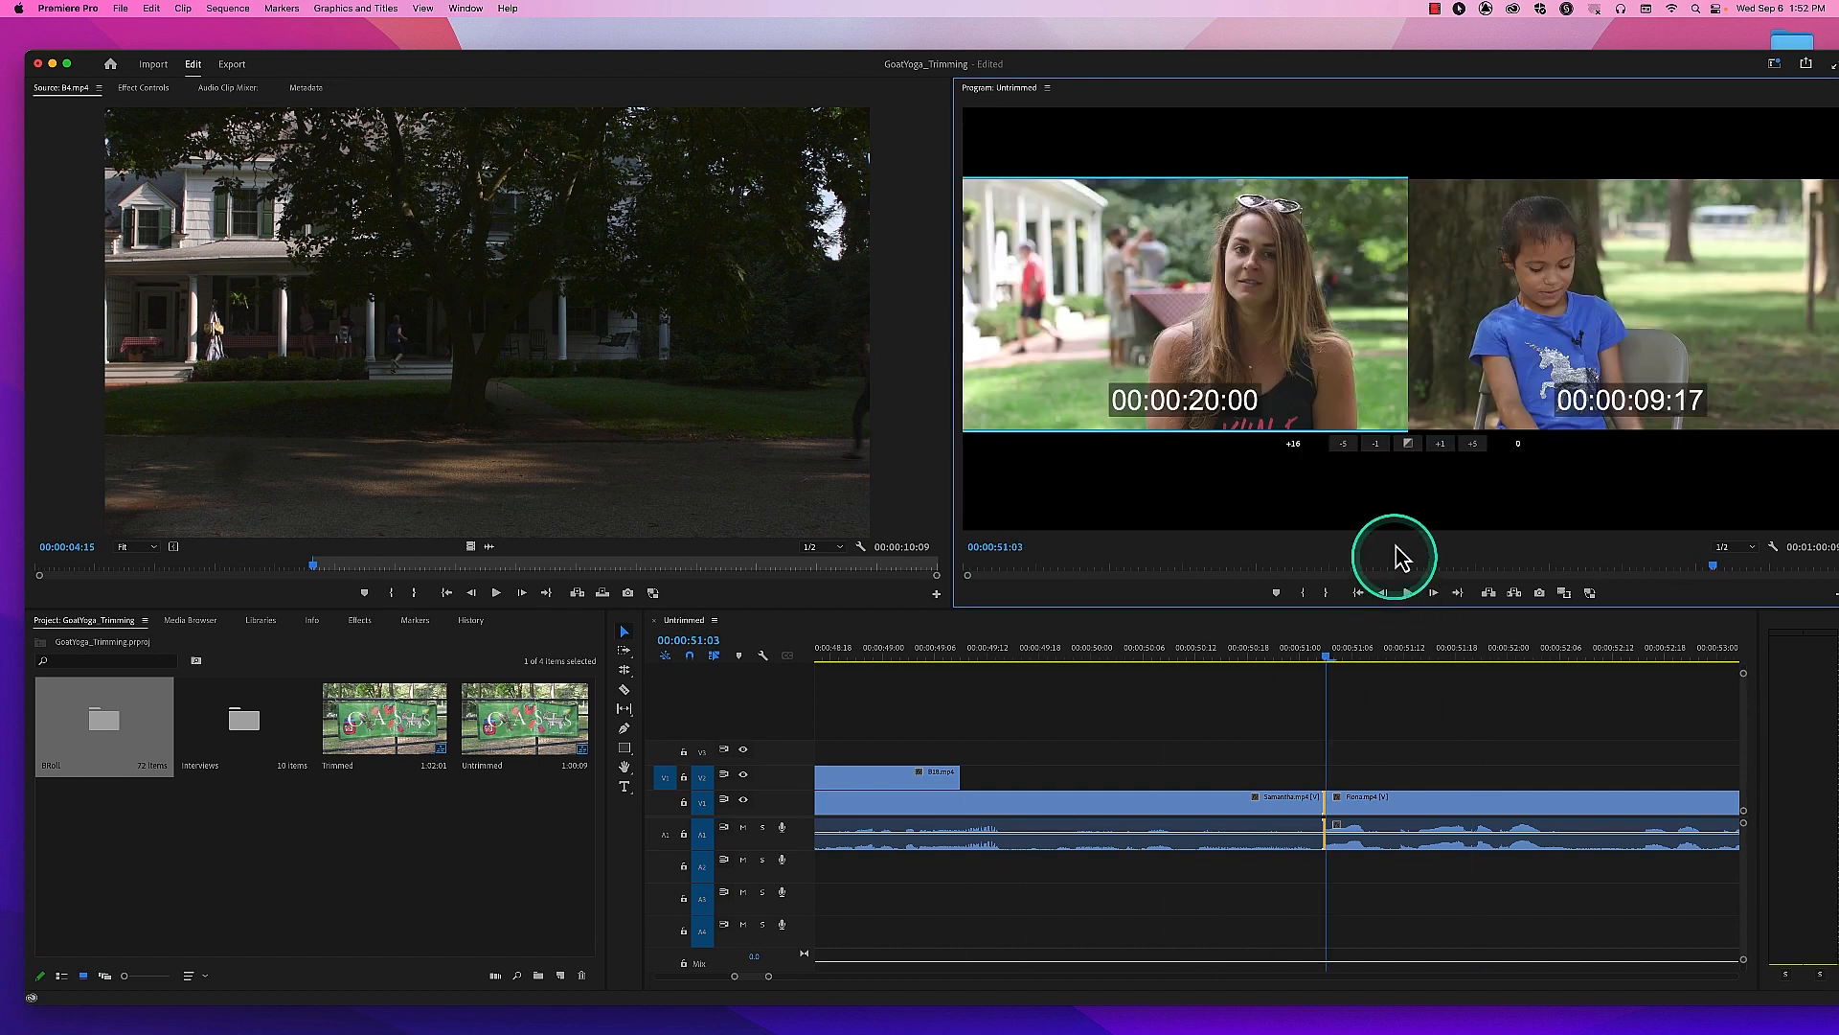
left_click(1376, 444)
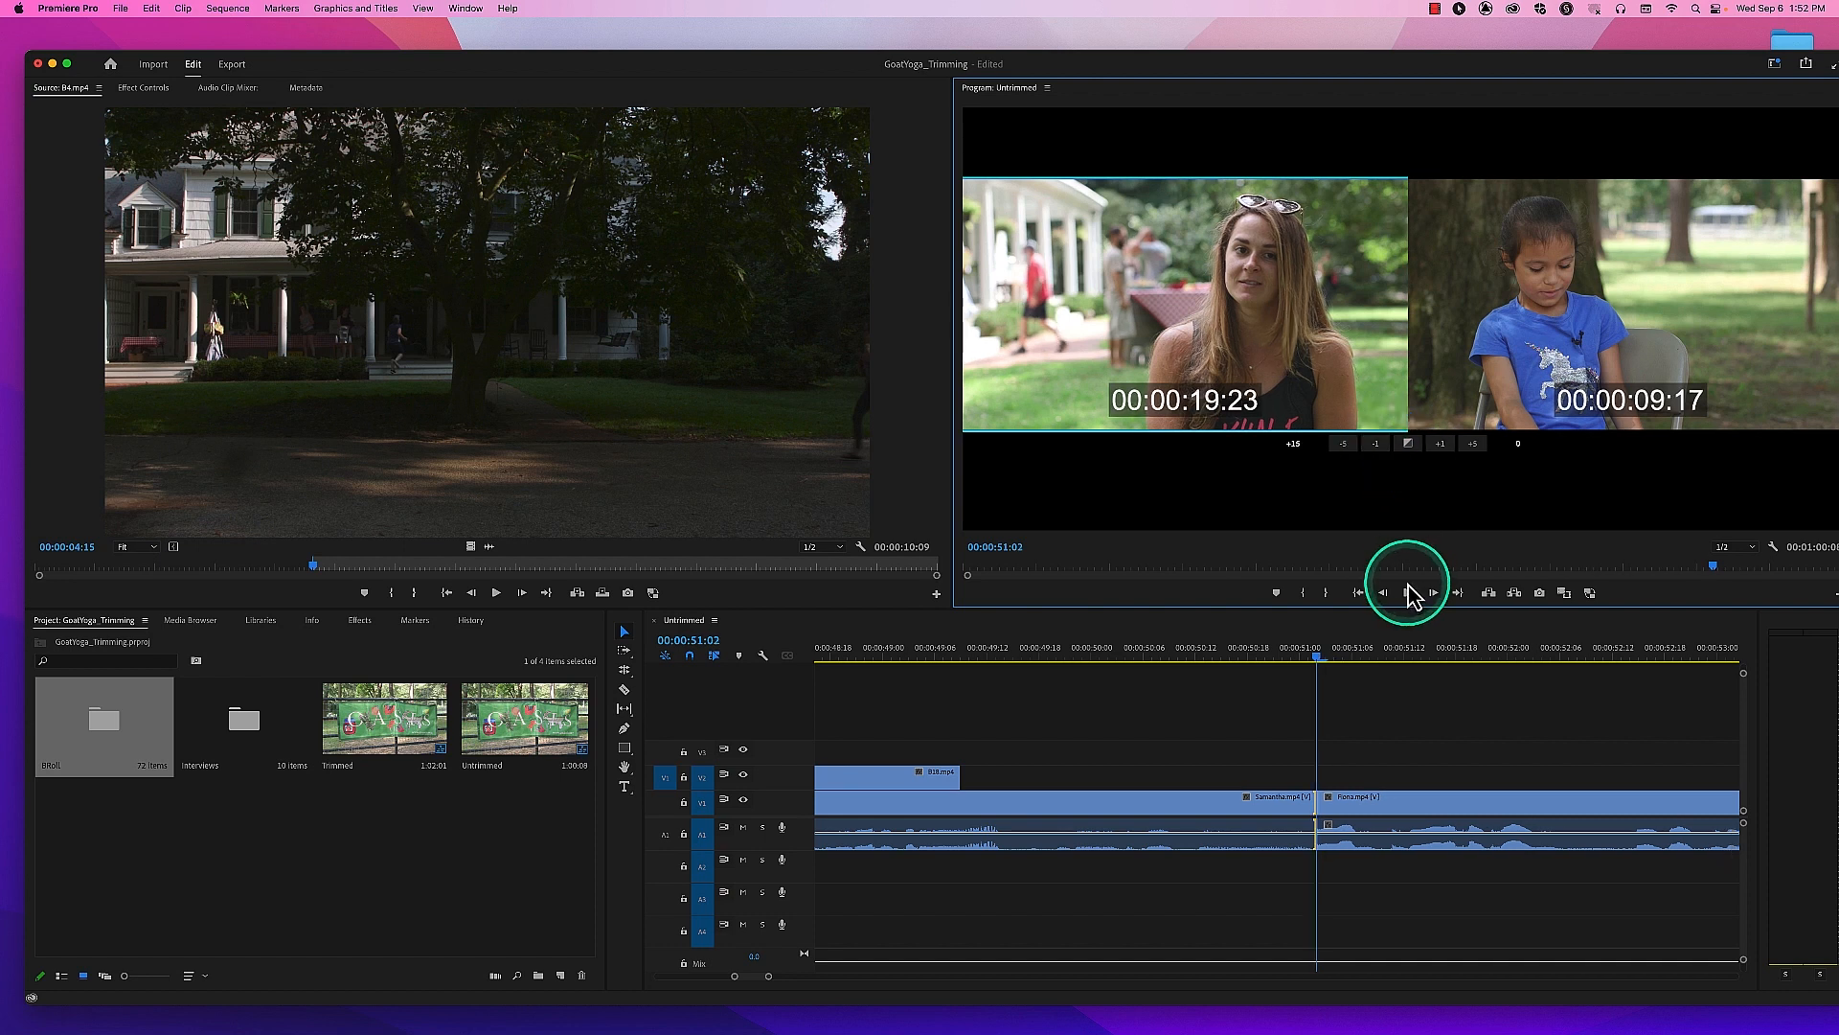
left_click(1407, 592)
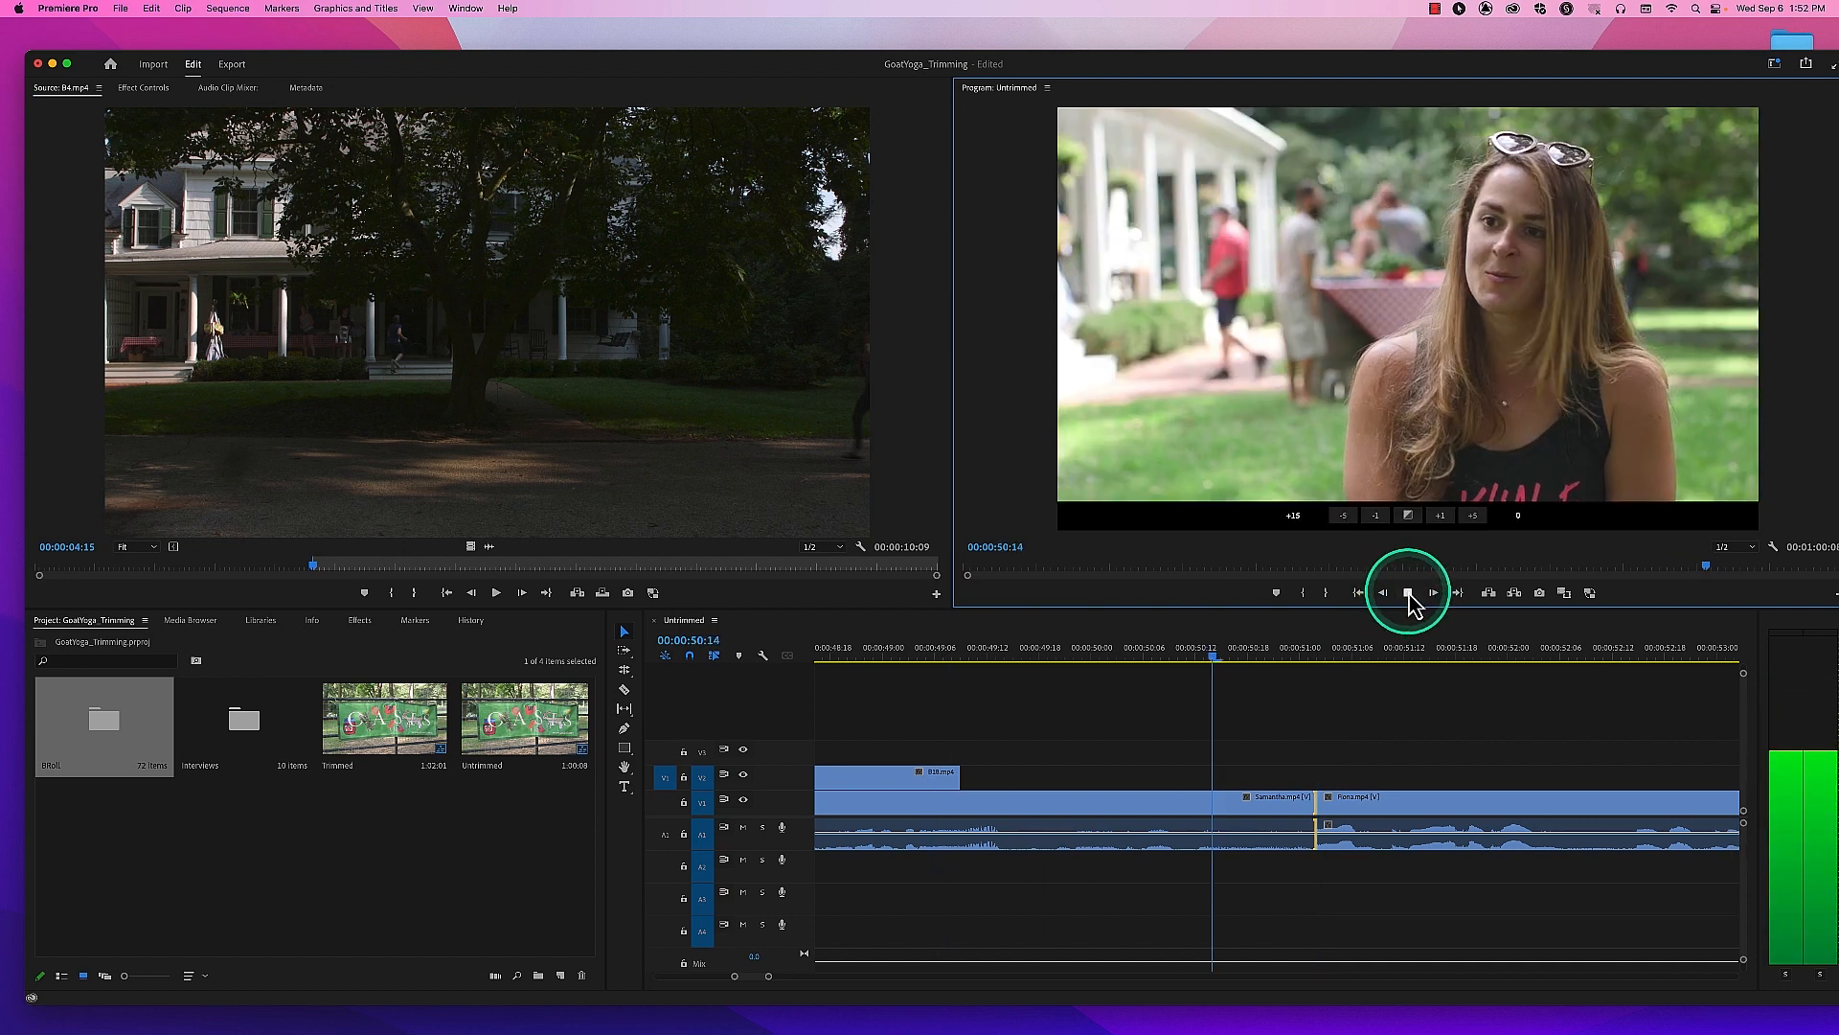
left_click(1407, 592)
Step: Ripple-trim the end of the outgoing interview clip 1 frame longer and play back the cut
left_click(1439, 443)
left_click(1407, 592)
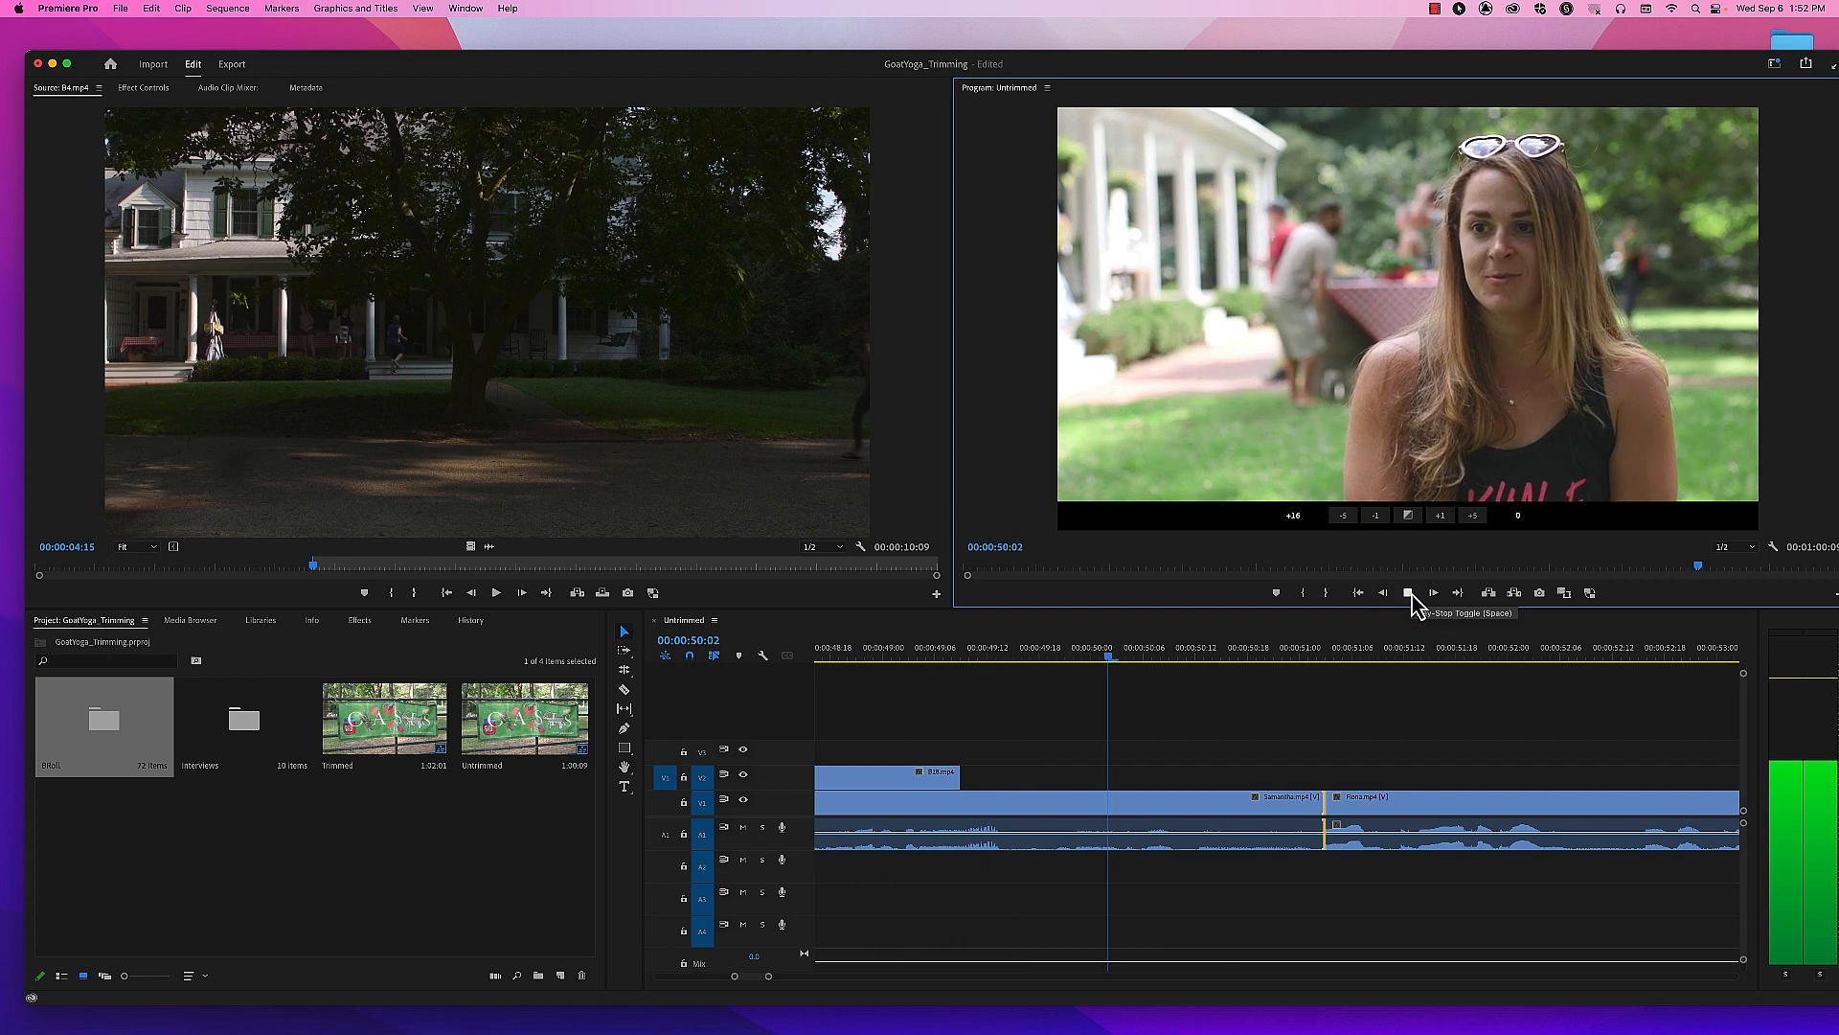
left_click(1408, 593)
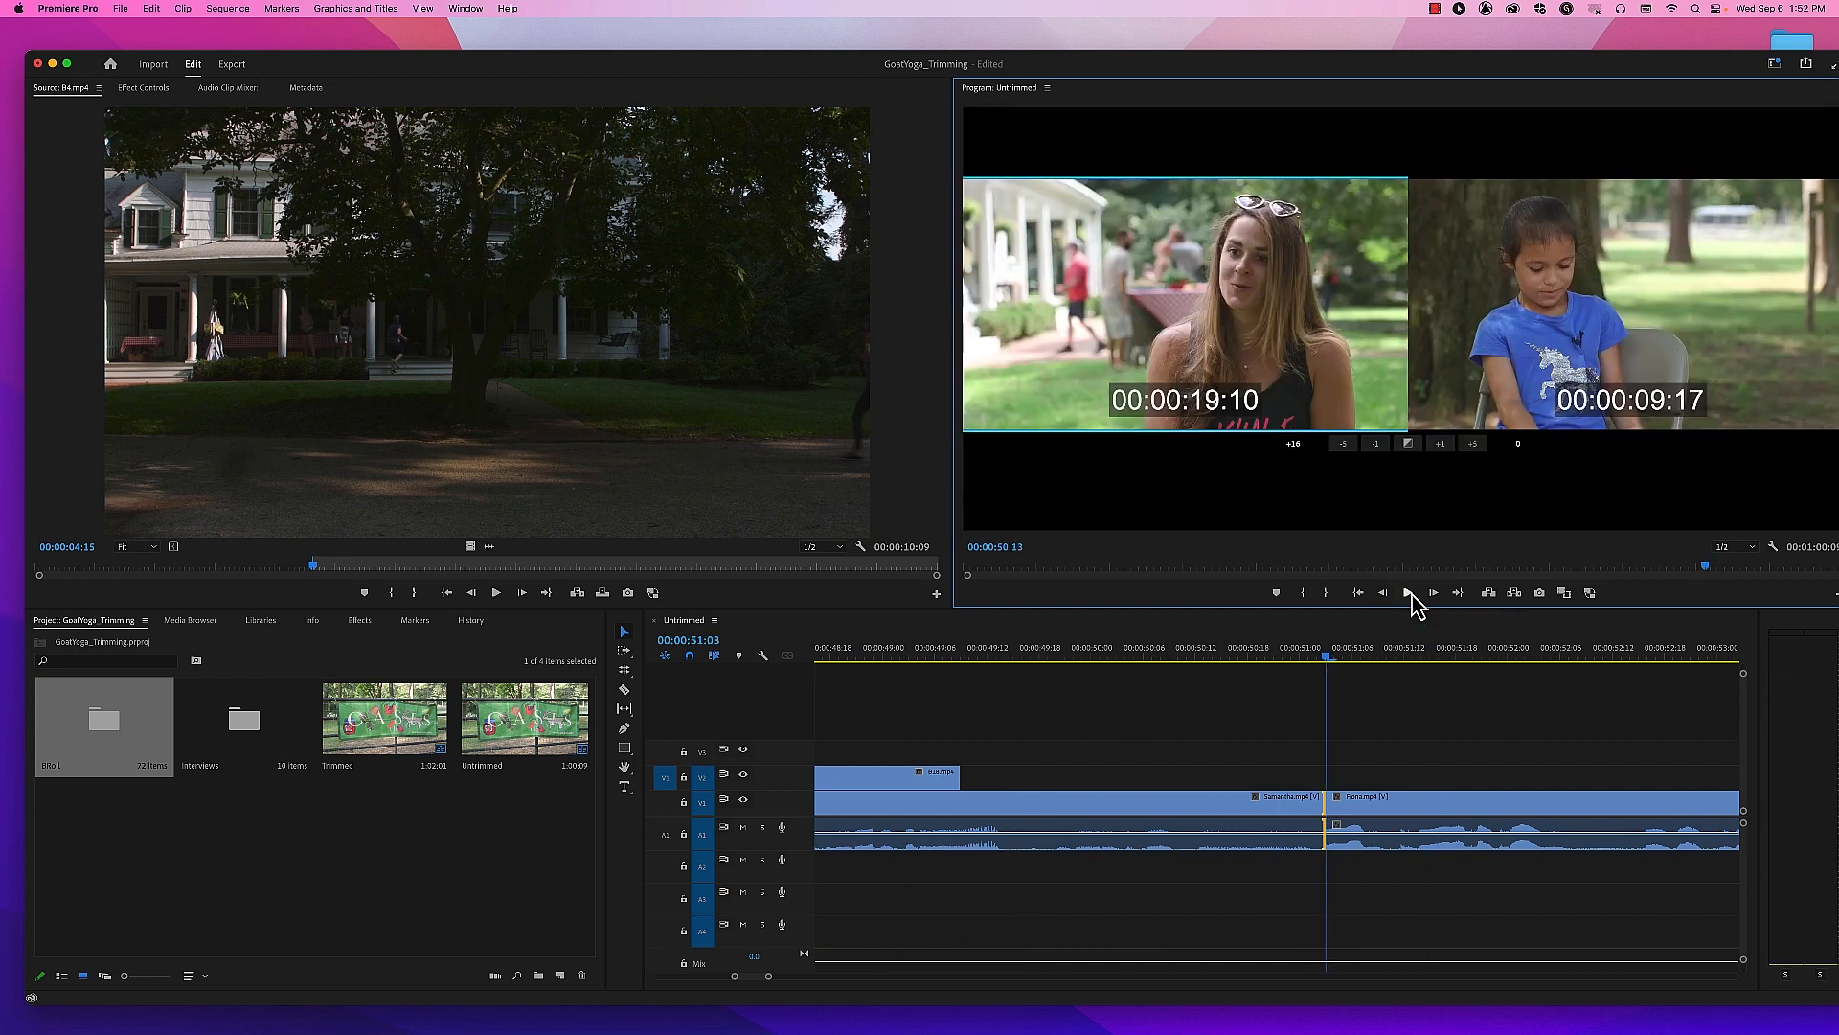
Step: Try the outgoing interview clip's end 1 frame longer, return it by 1 frame, and play back both versions of the cut
left_click(1423, 469)
left_click(1441, 444)
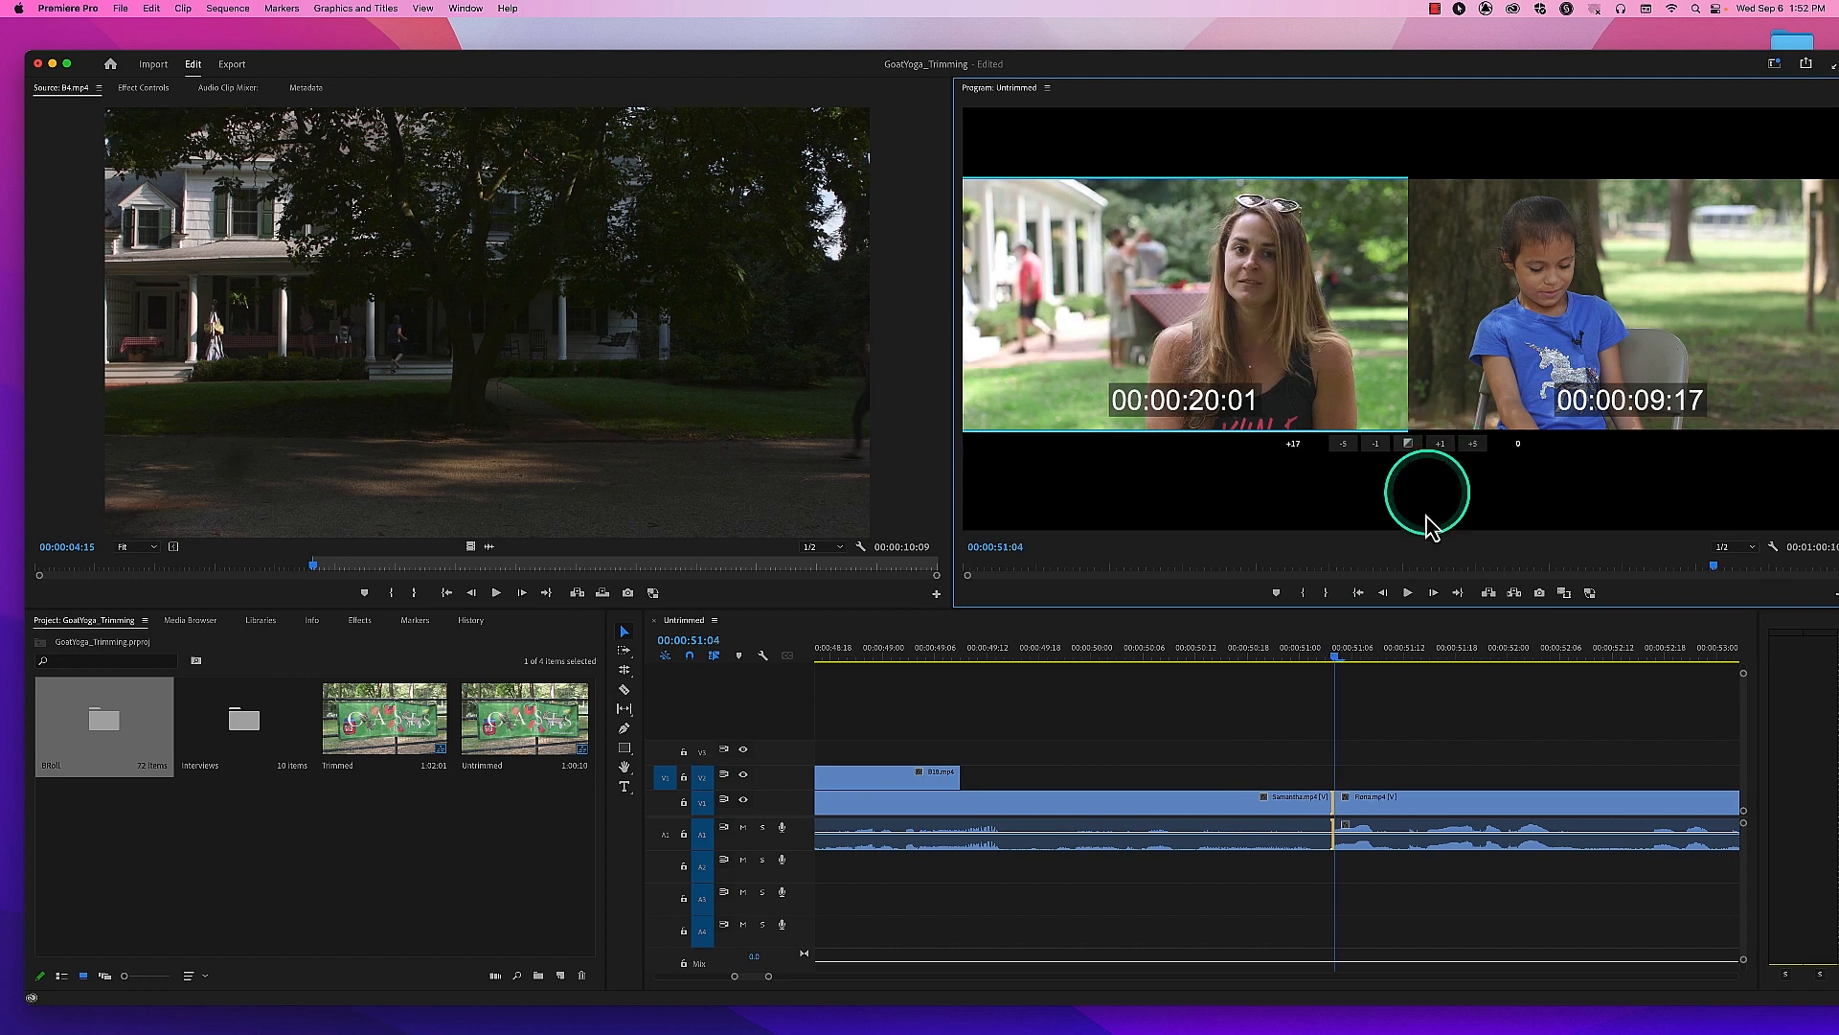
left_click(1408, 593)
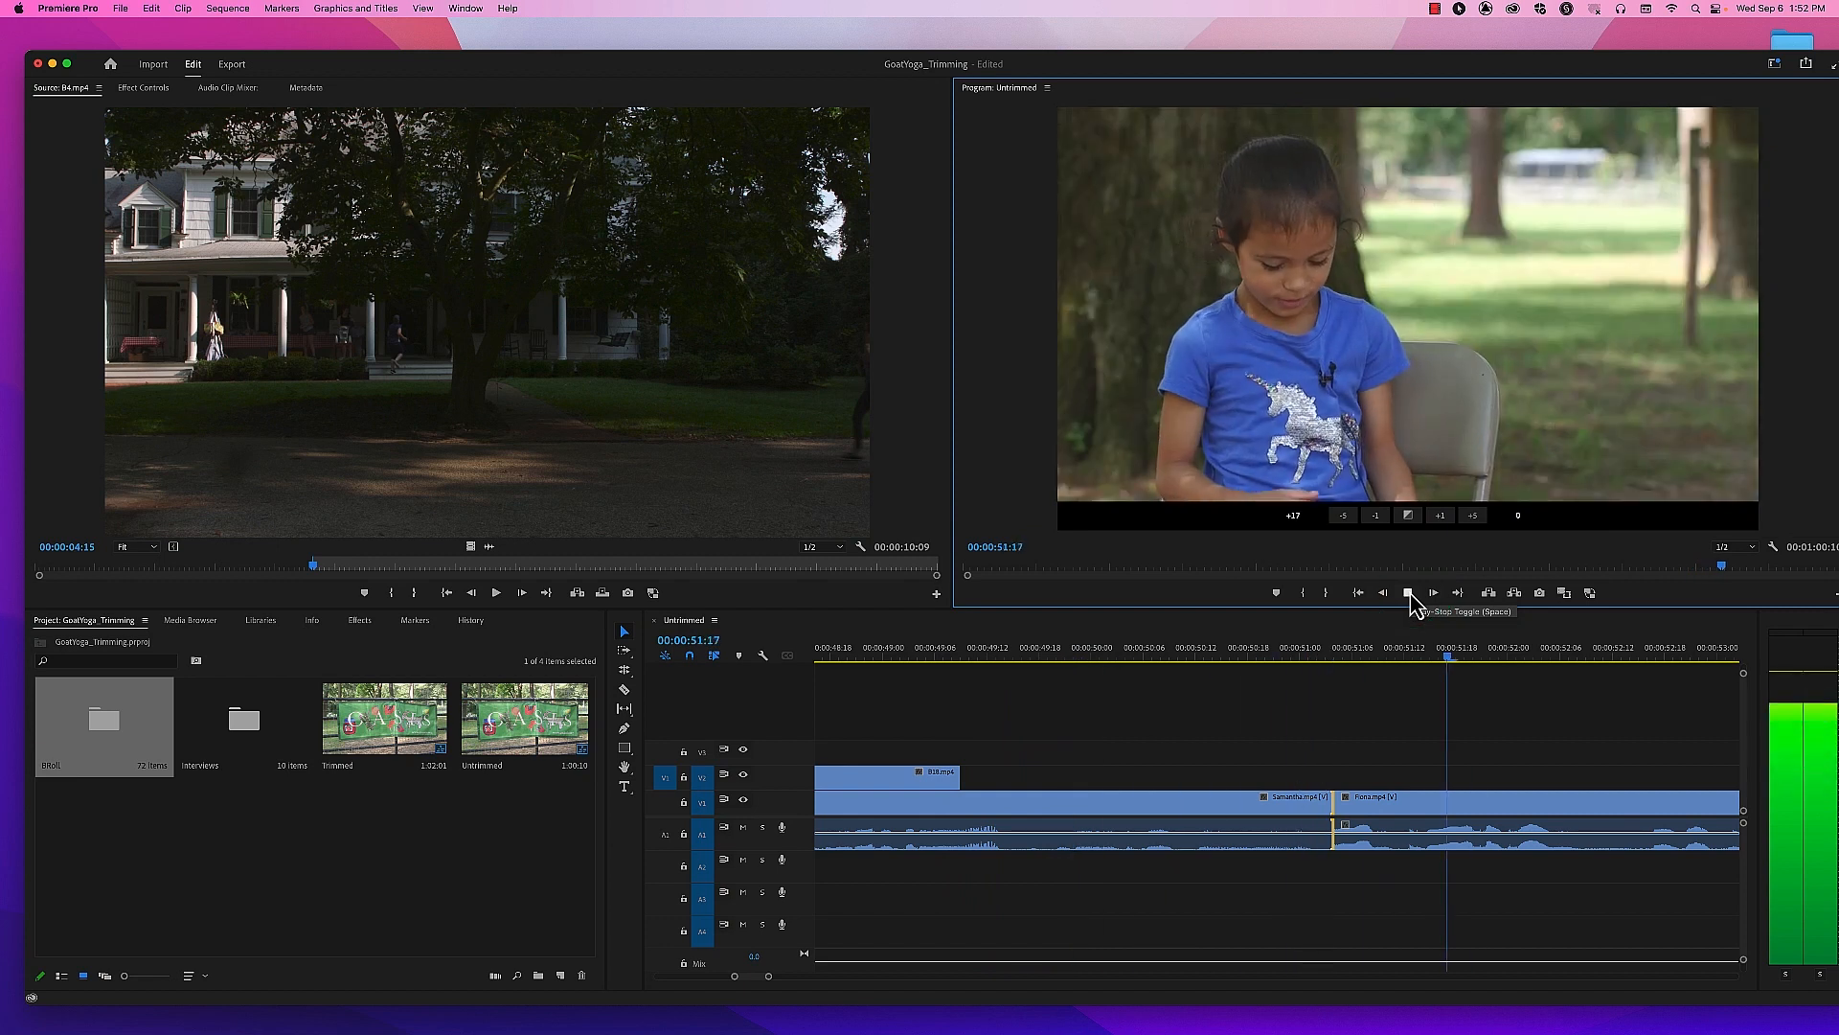
left_click(1408, 595)
left_click(1408, 593)
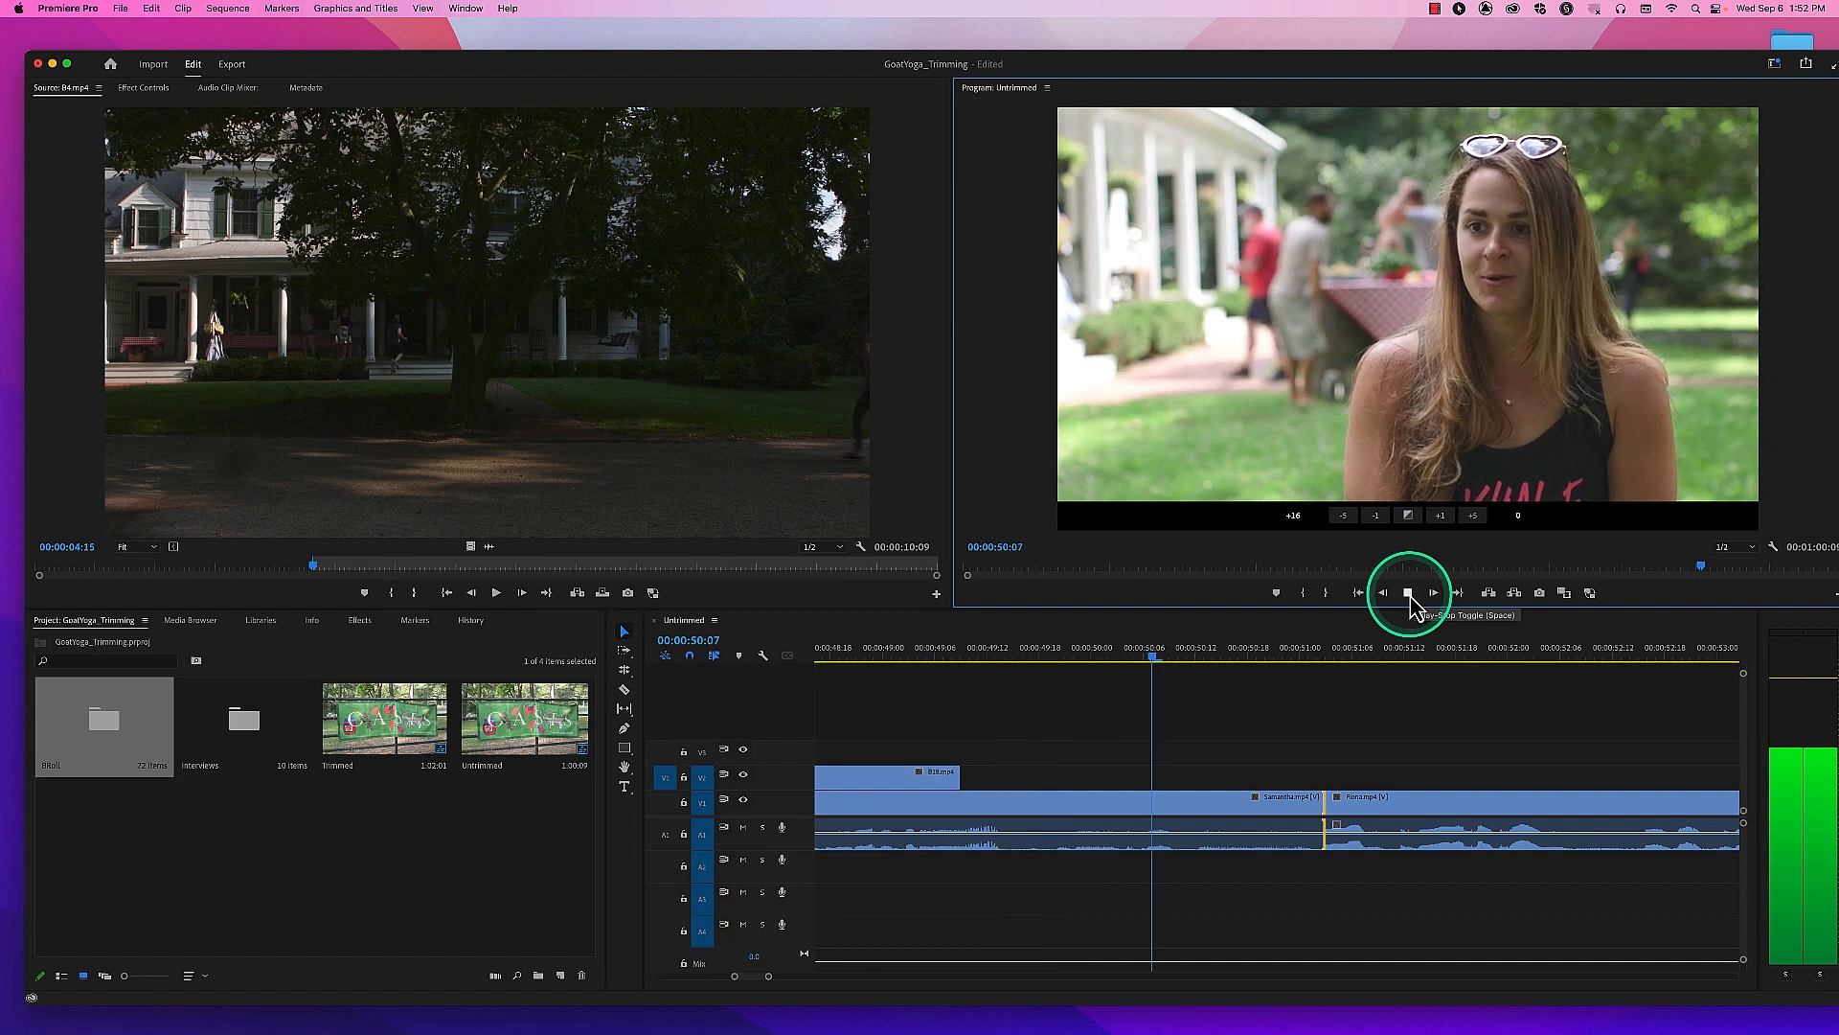
left_click(1409, 595)
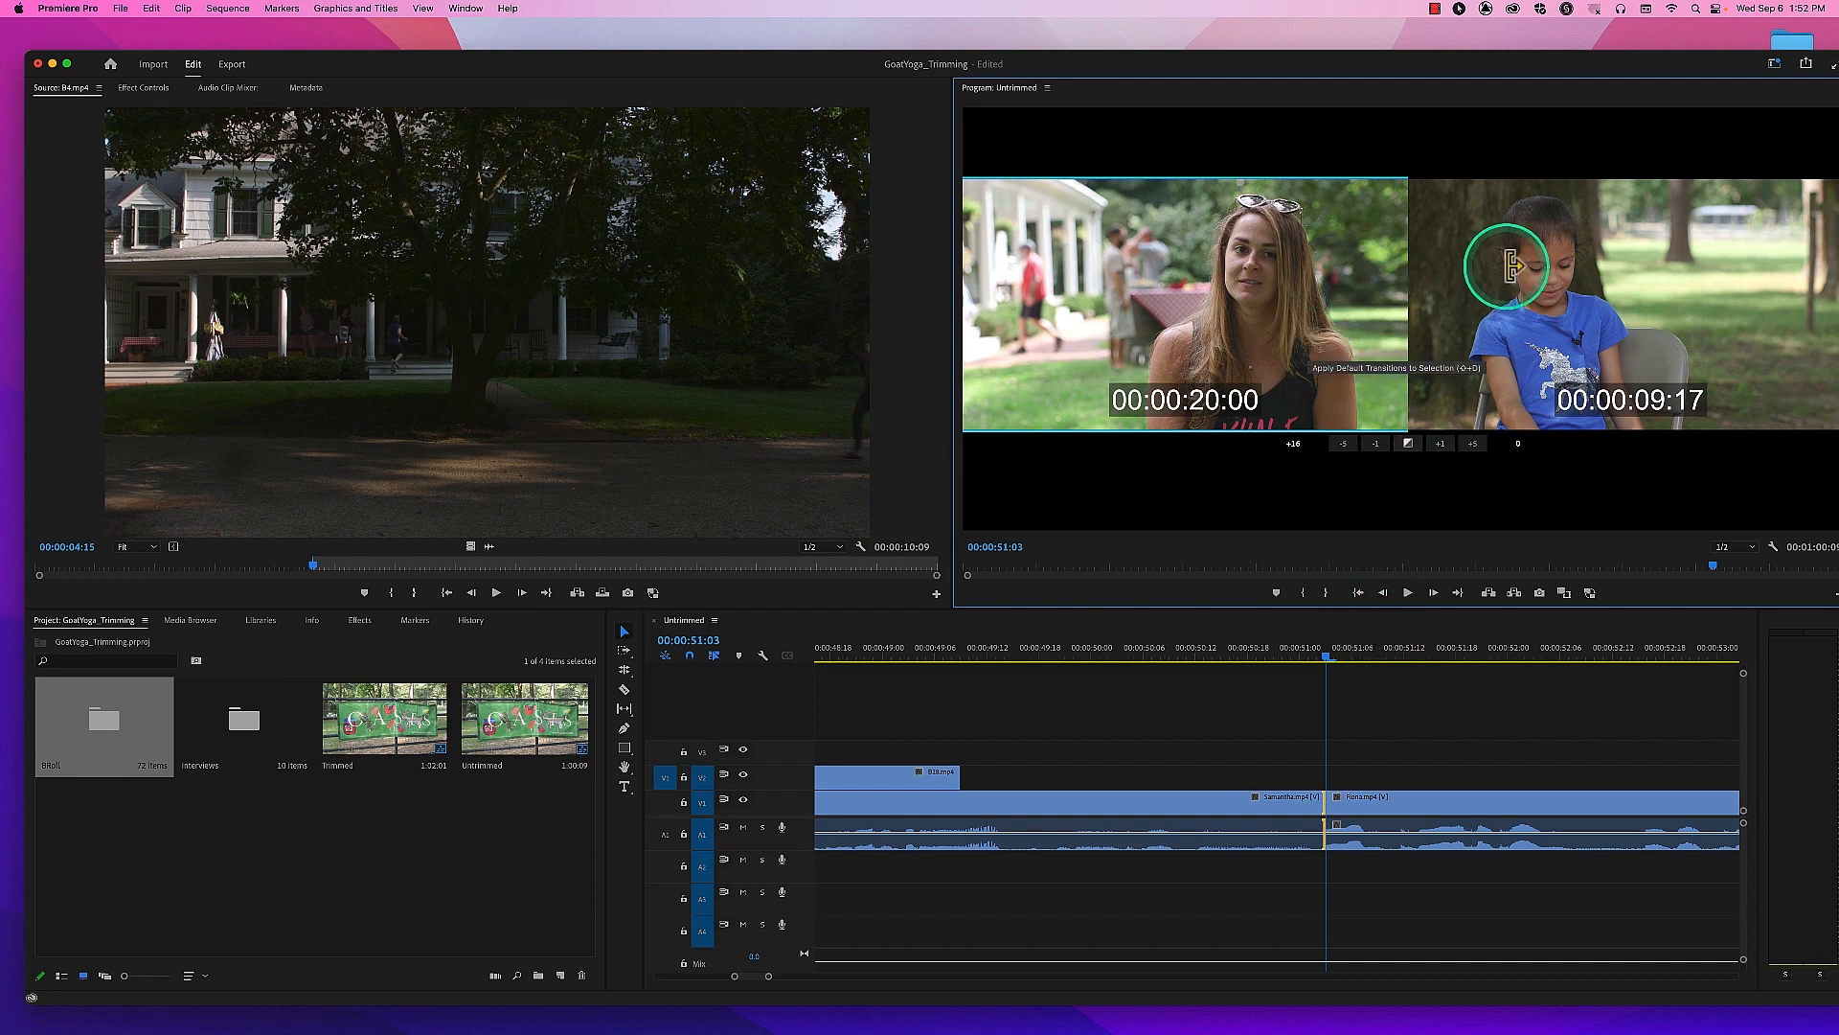
Step: Select the start of the incoming interview clip for ripple trimming in Trim mode and play back the cut
left_click(1562, 259)
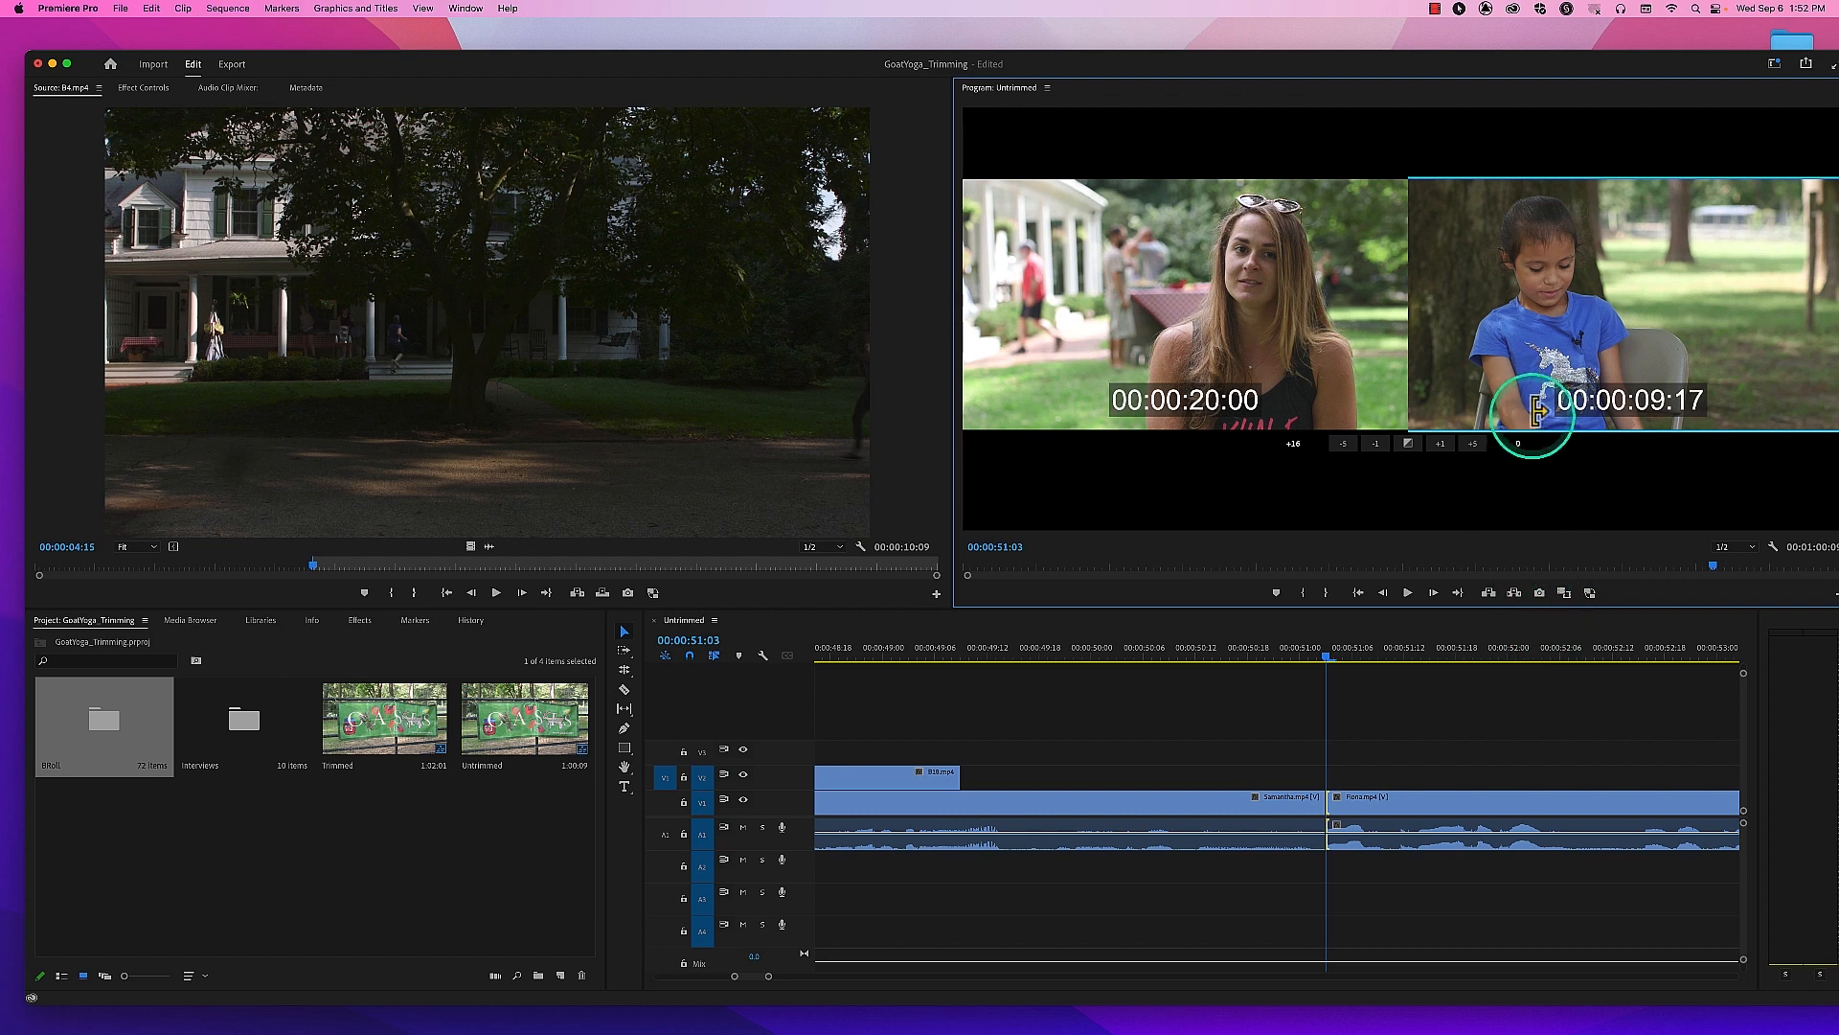
left_click(1408, 594)
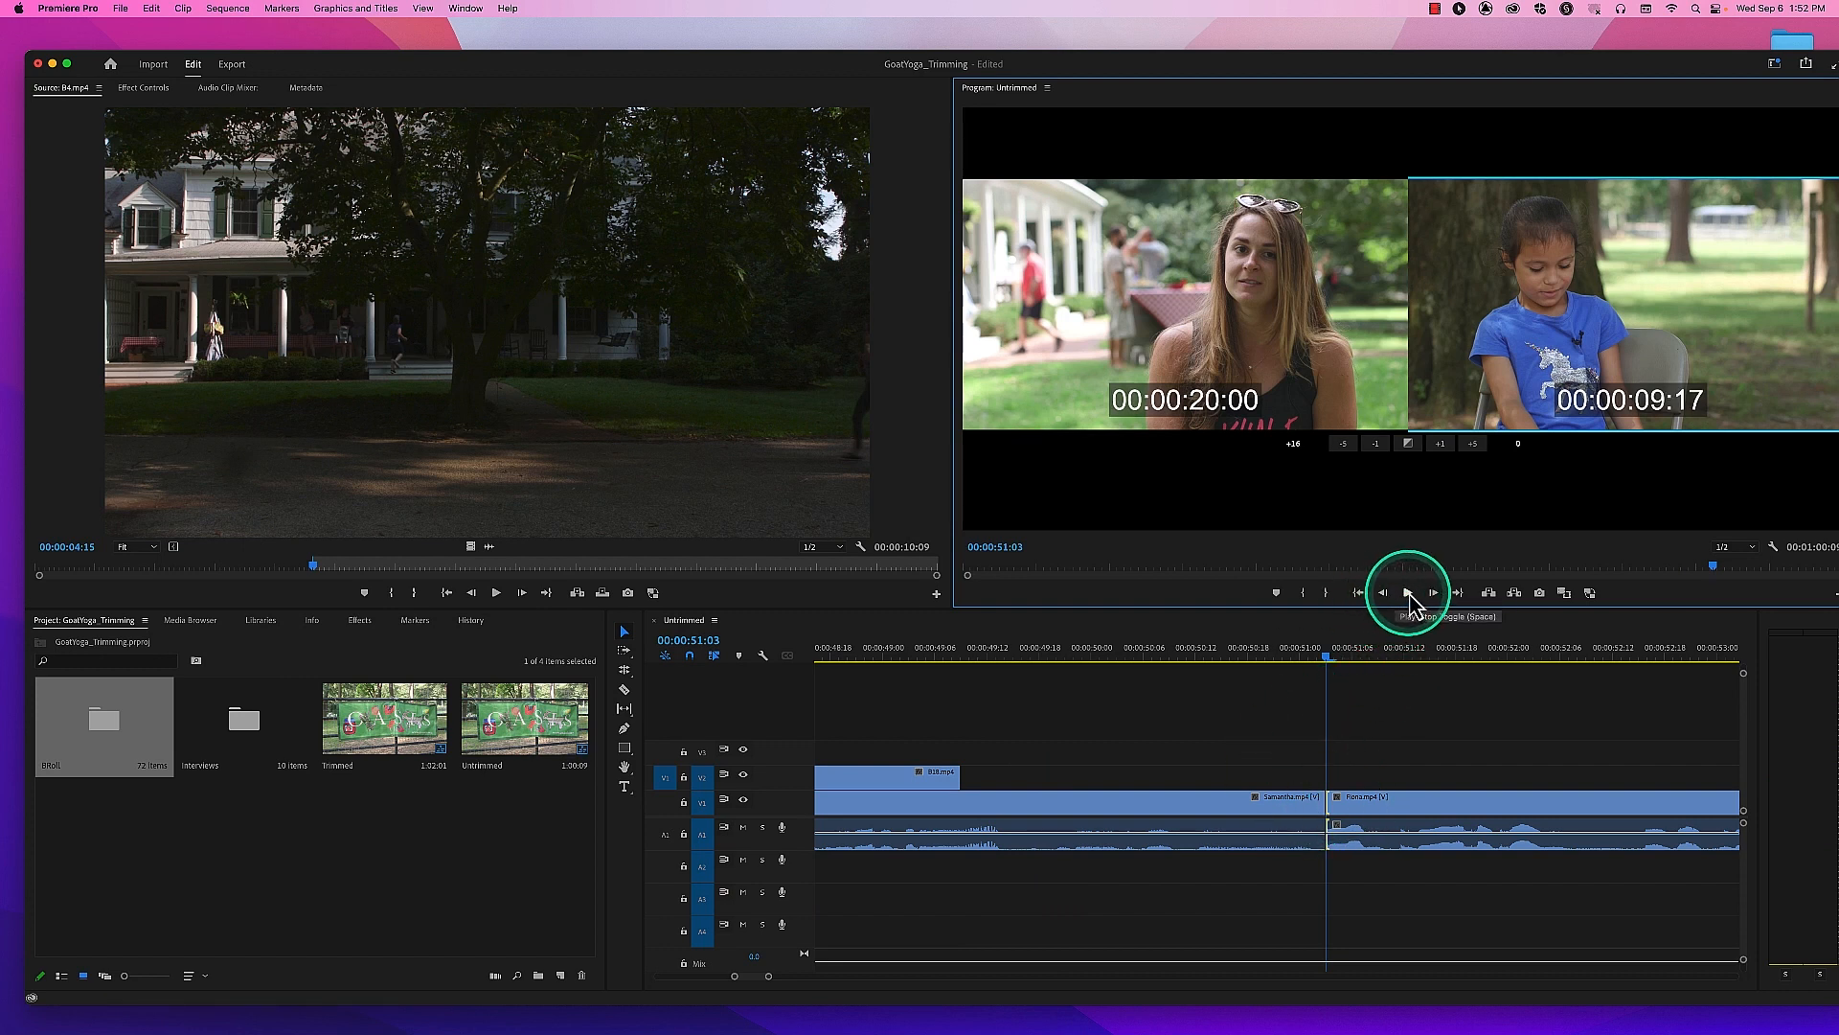
Step: Set the playback postroll to 1 second in the application preferences
left_click(82, 9)
mouse_move(101, 54)
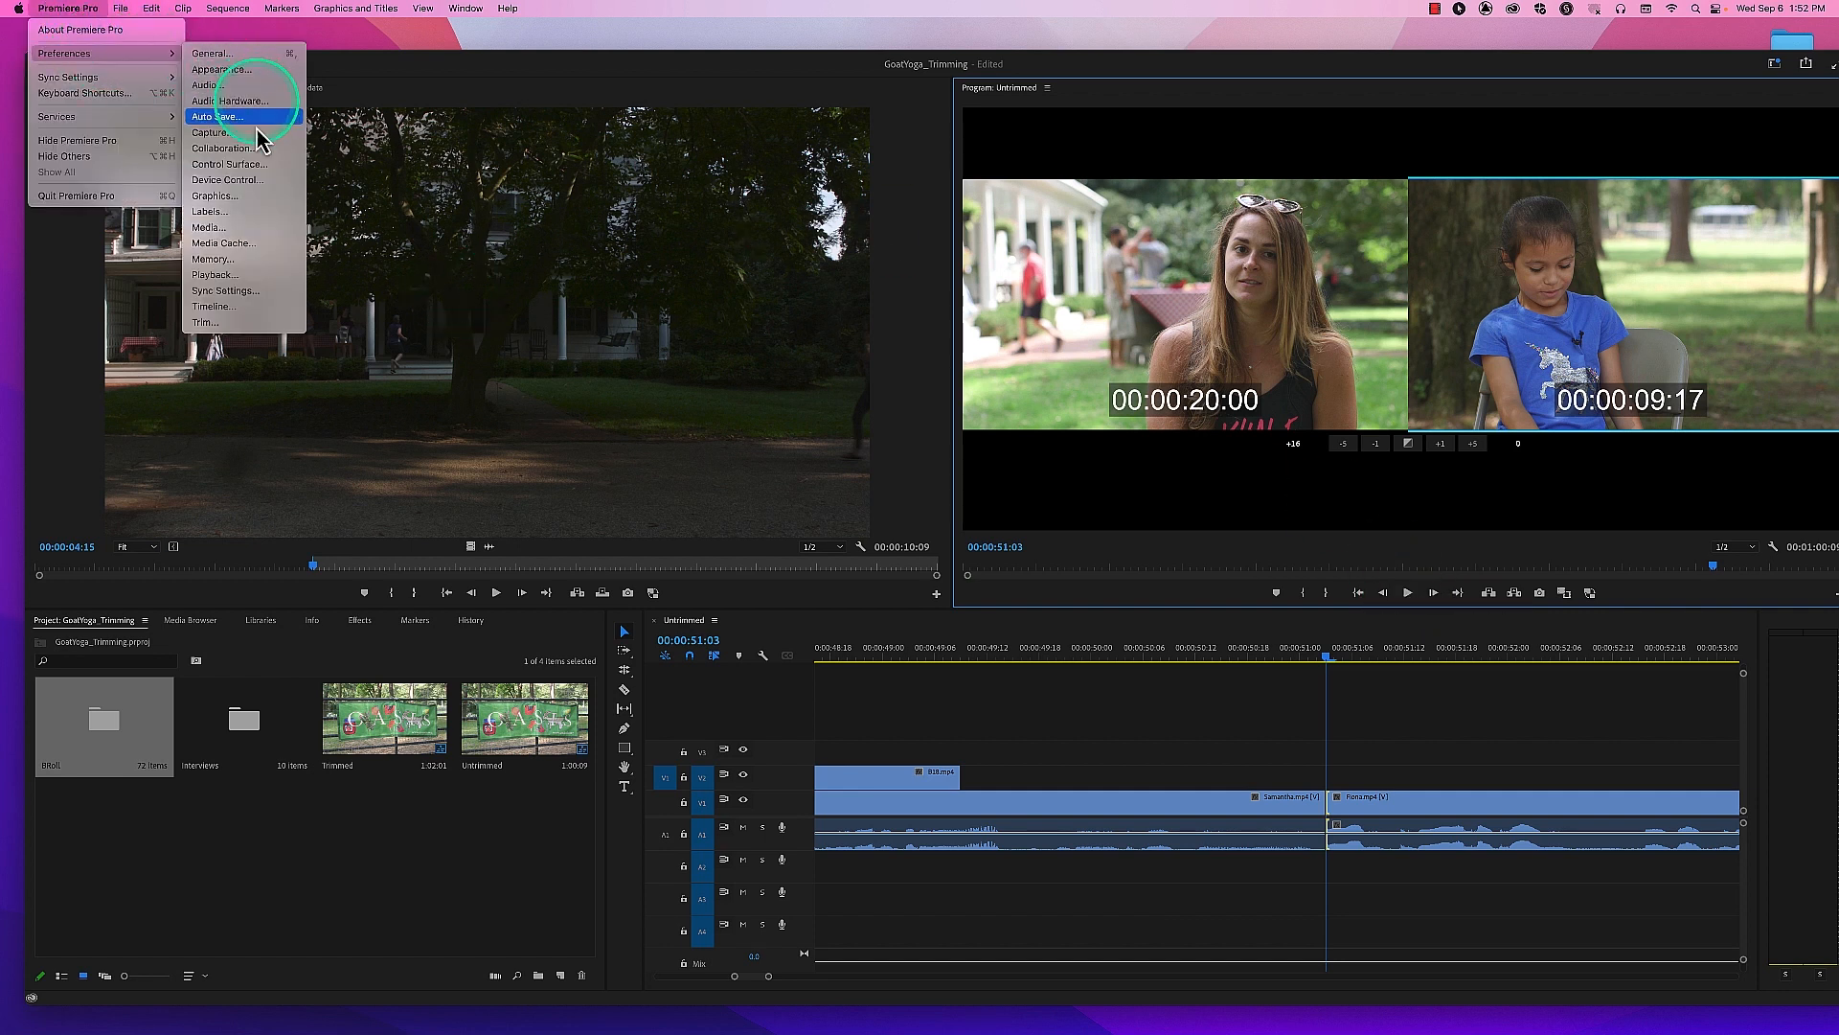
left_click(244, 278)
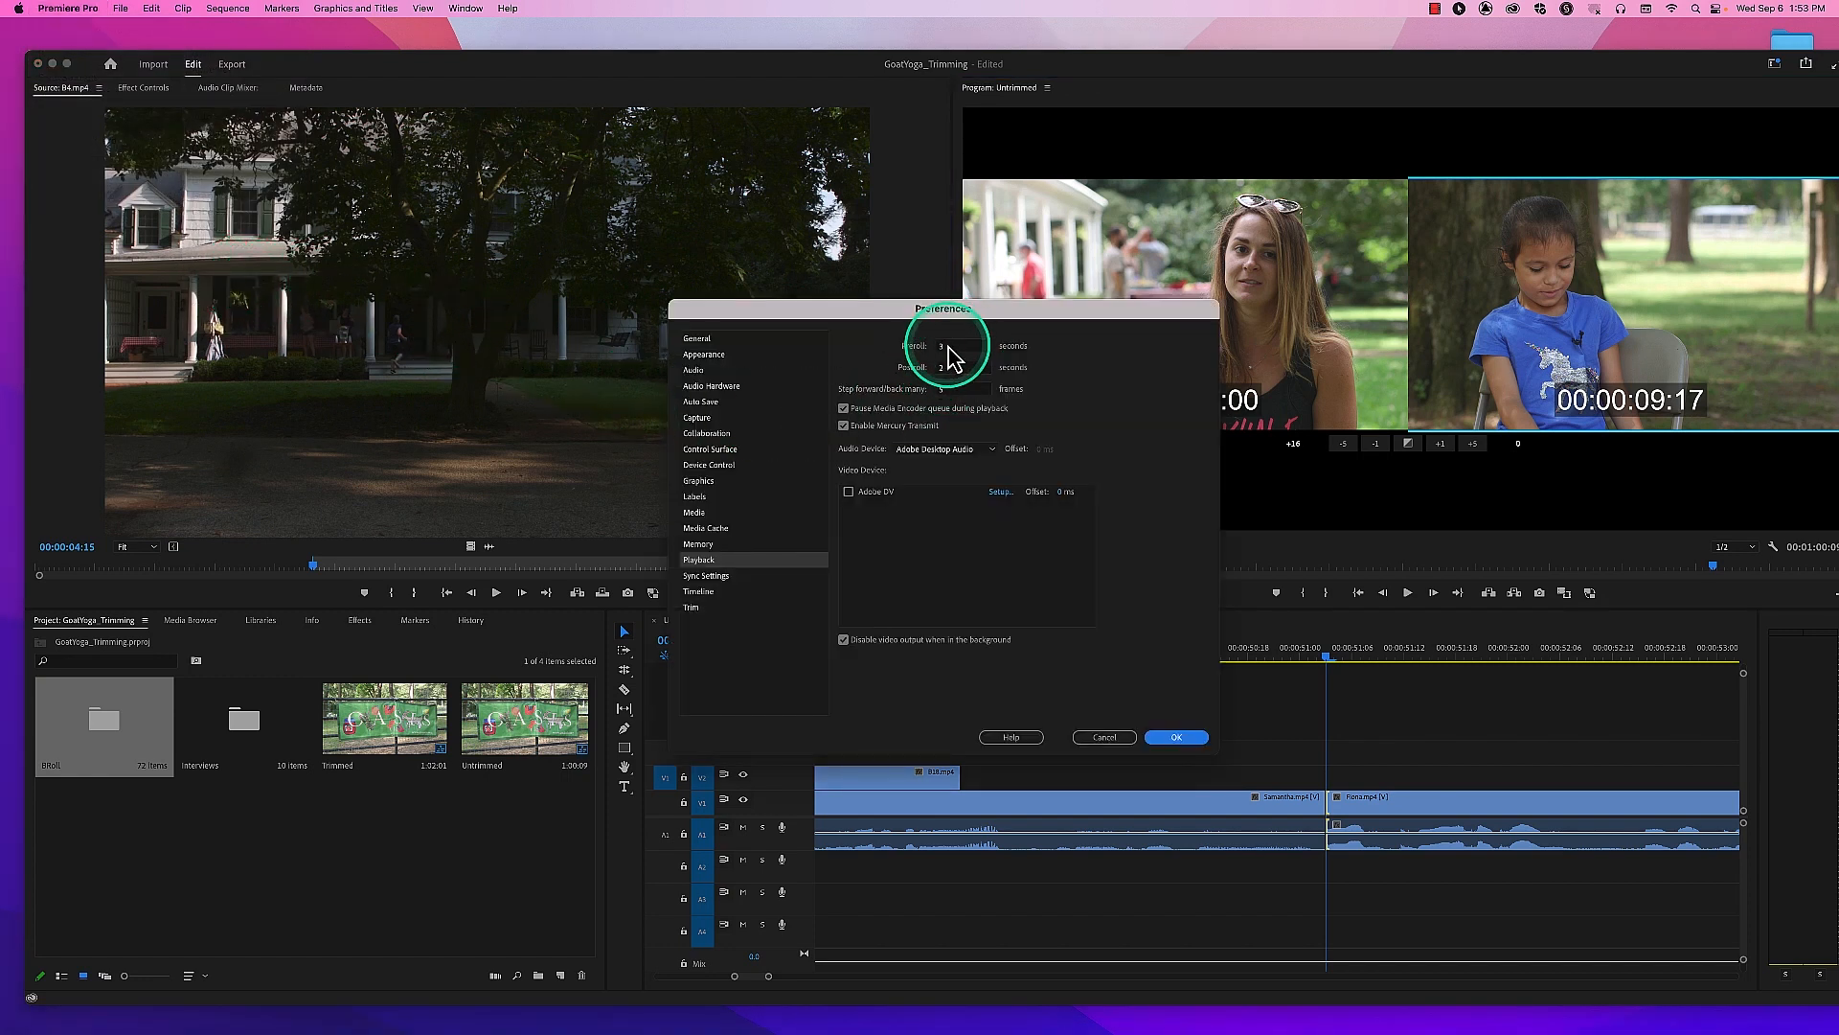
left_click(960, 345)
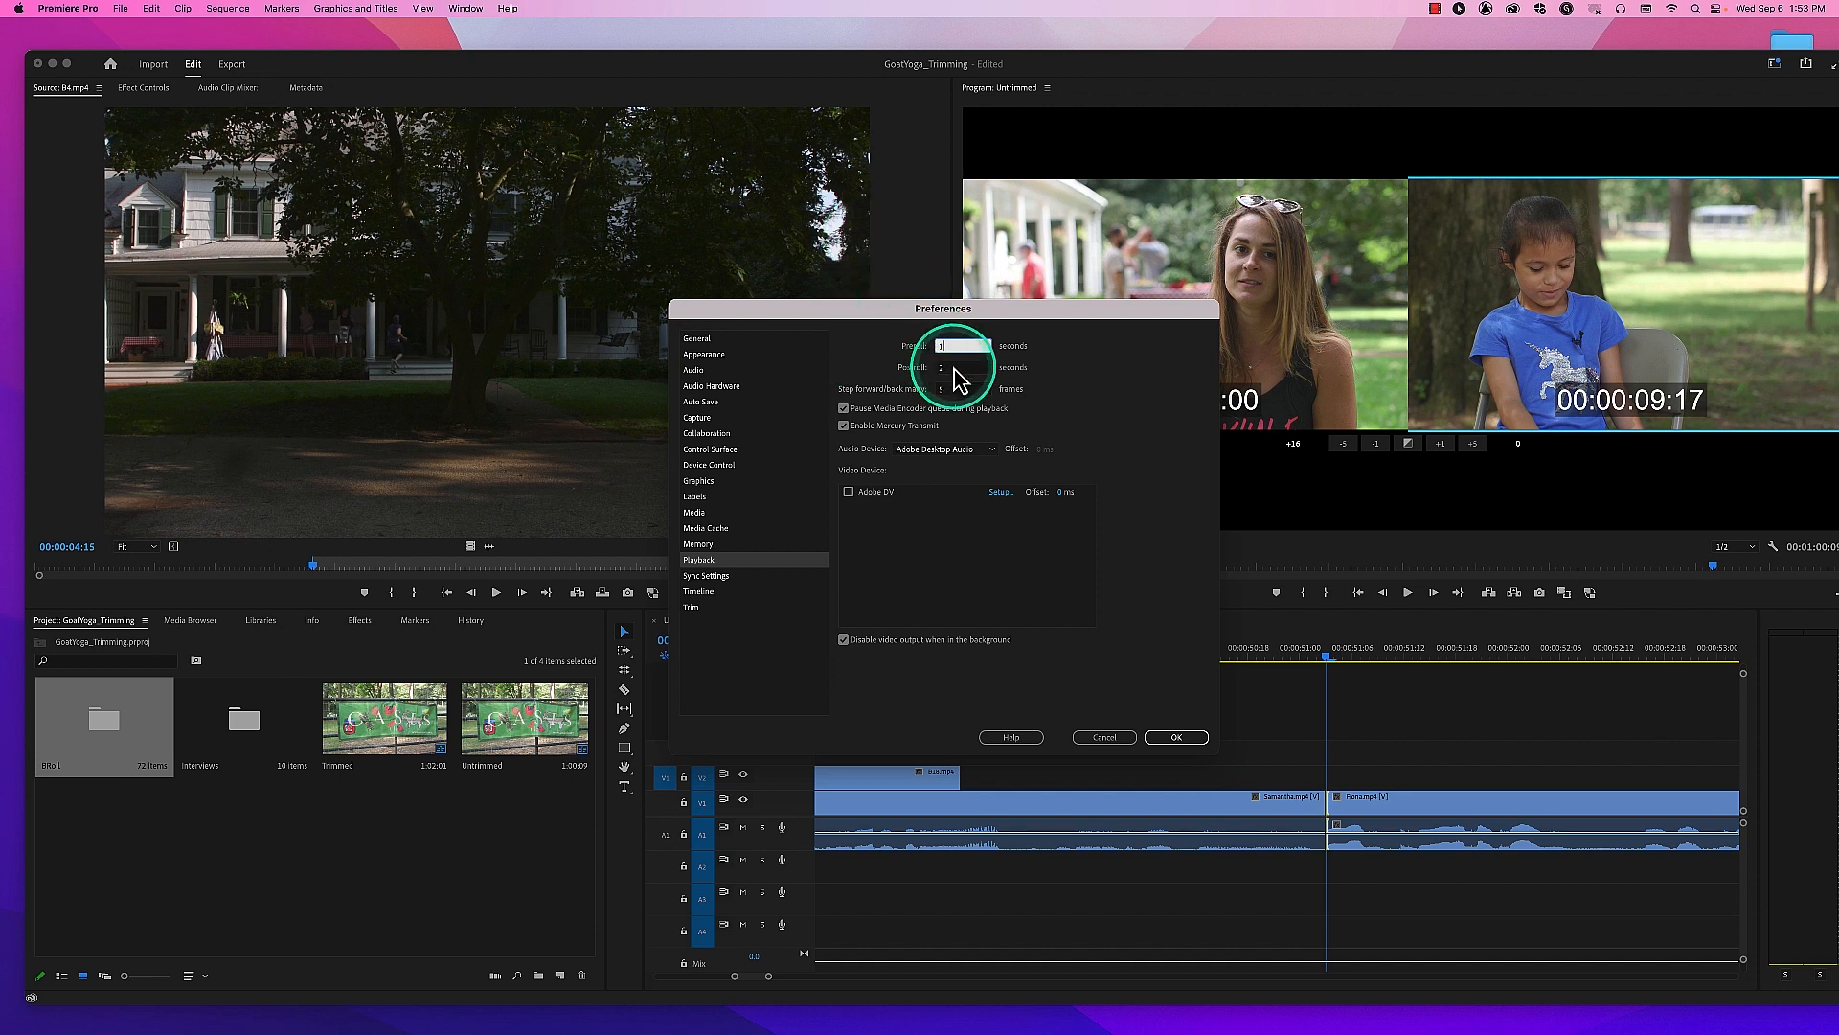
key("Tab")
type("1")
left_click(1190, 737)
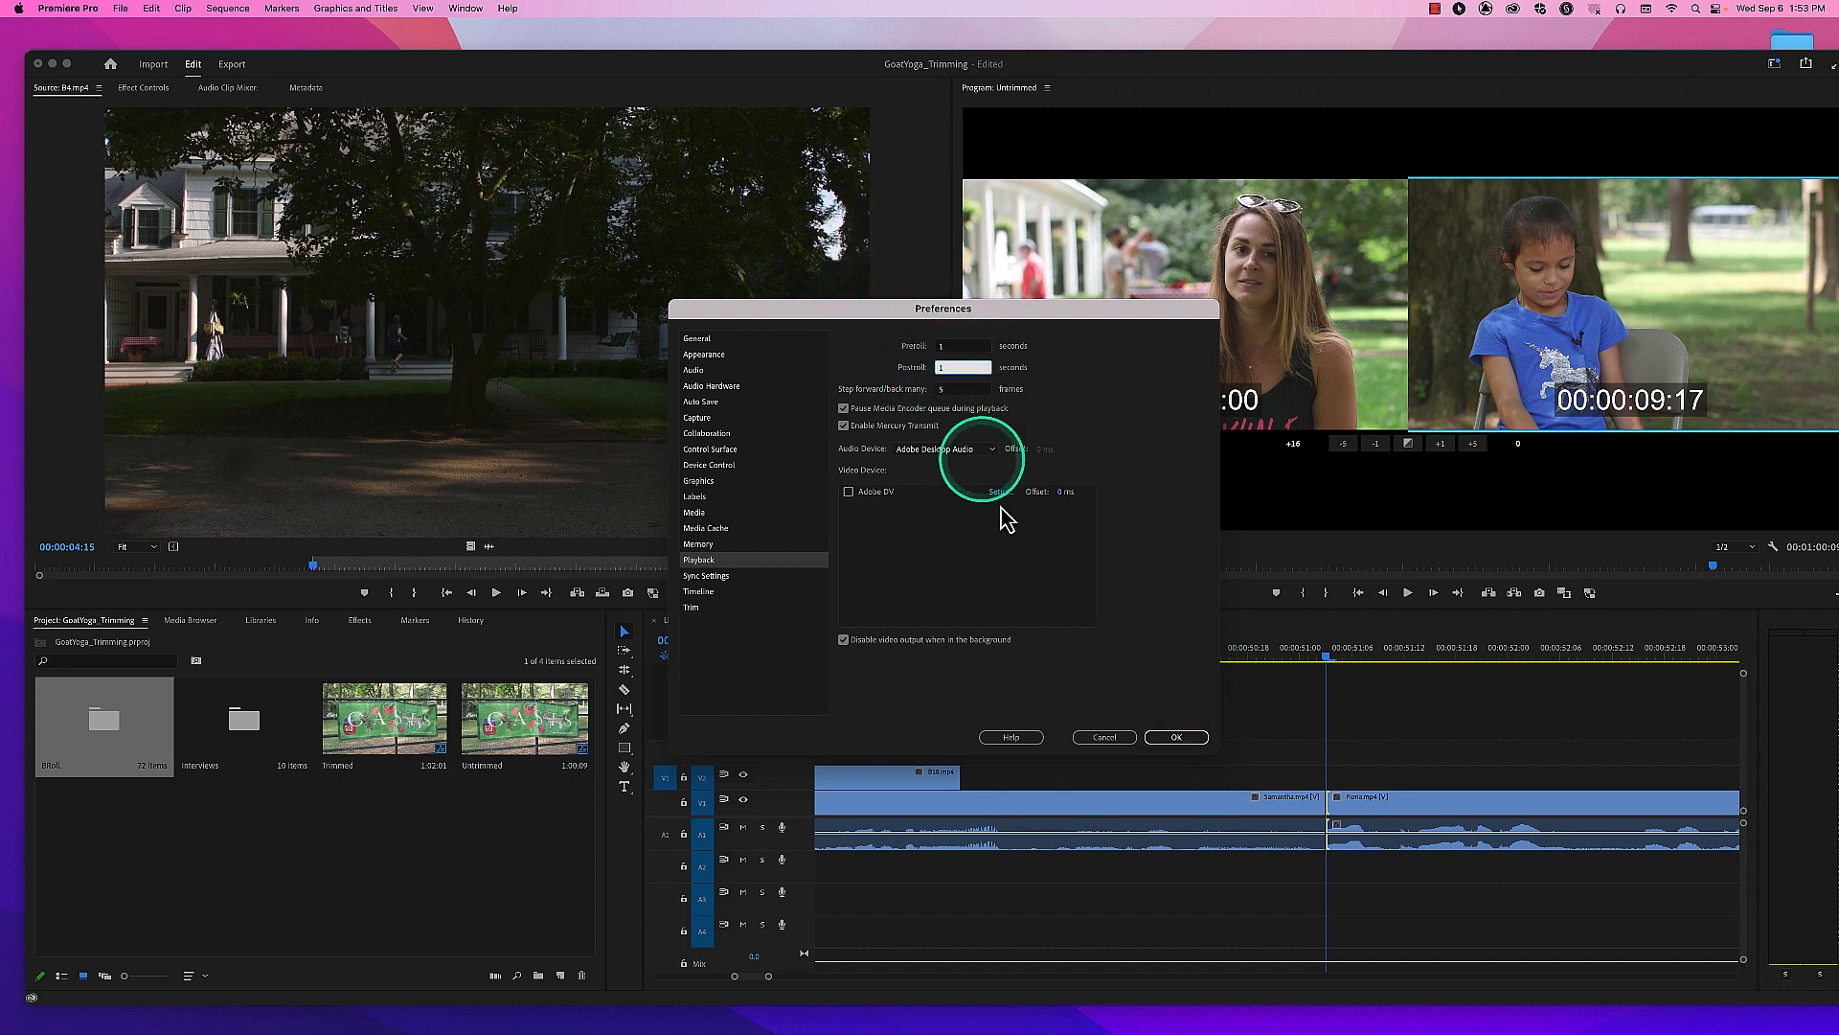
left_click(1178, 742)
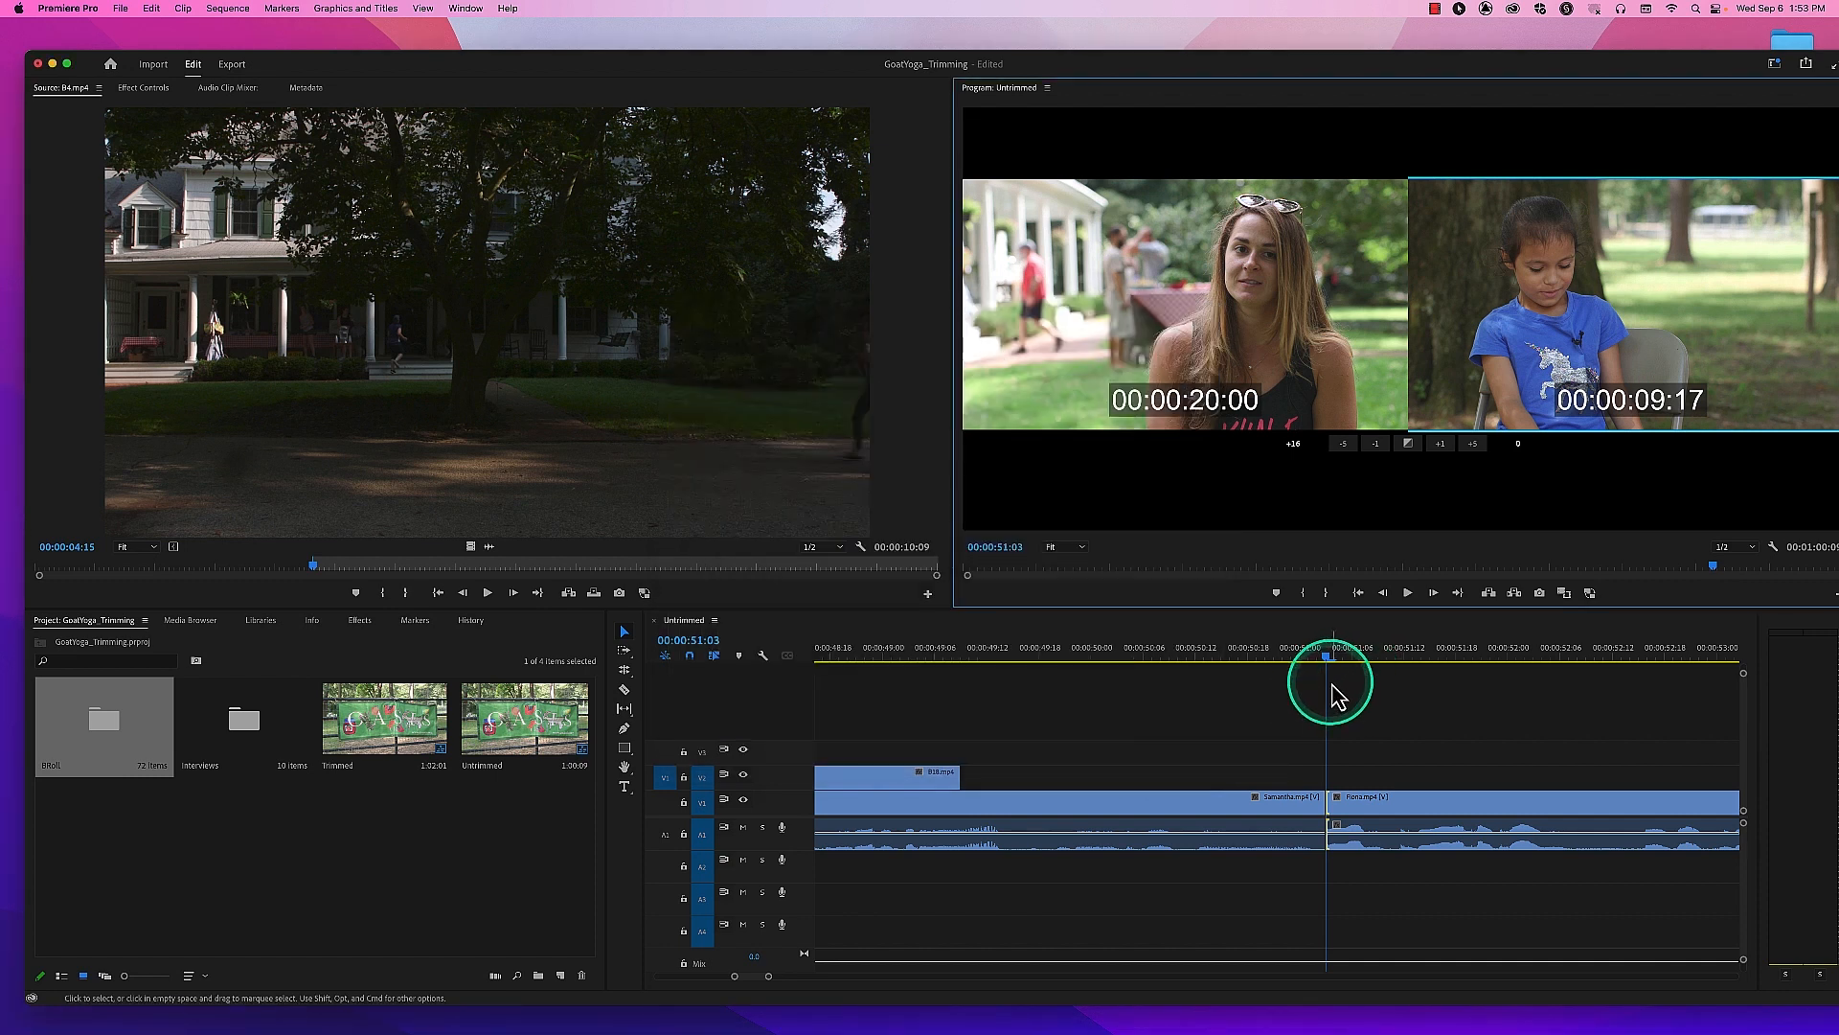
Step: Play back the interview cut in Trim mode to review its timing with the changed postroll
left_click(1408, 593)
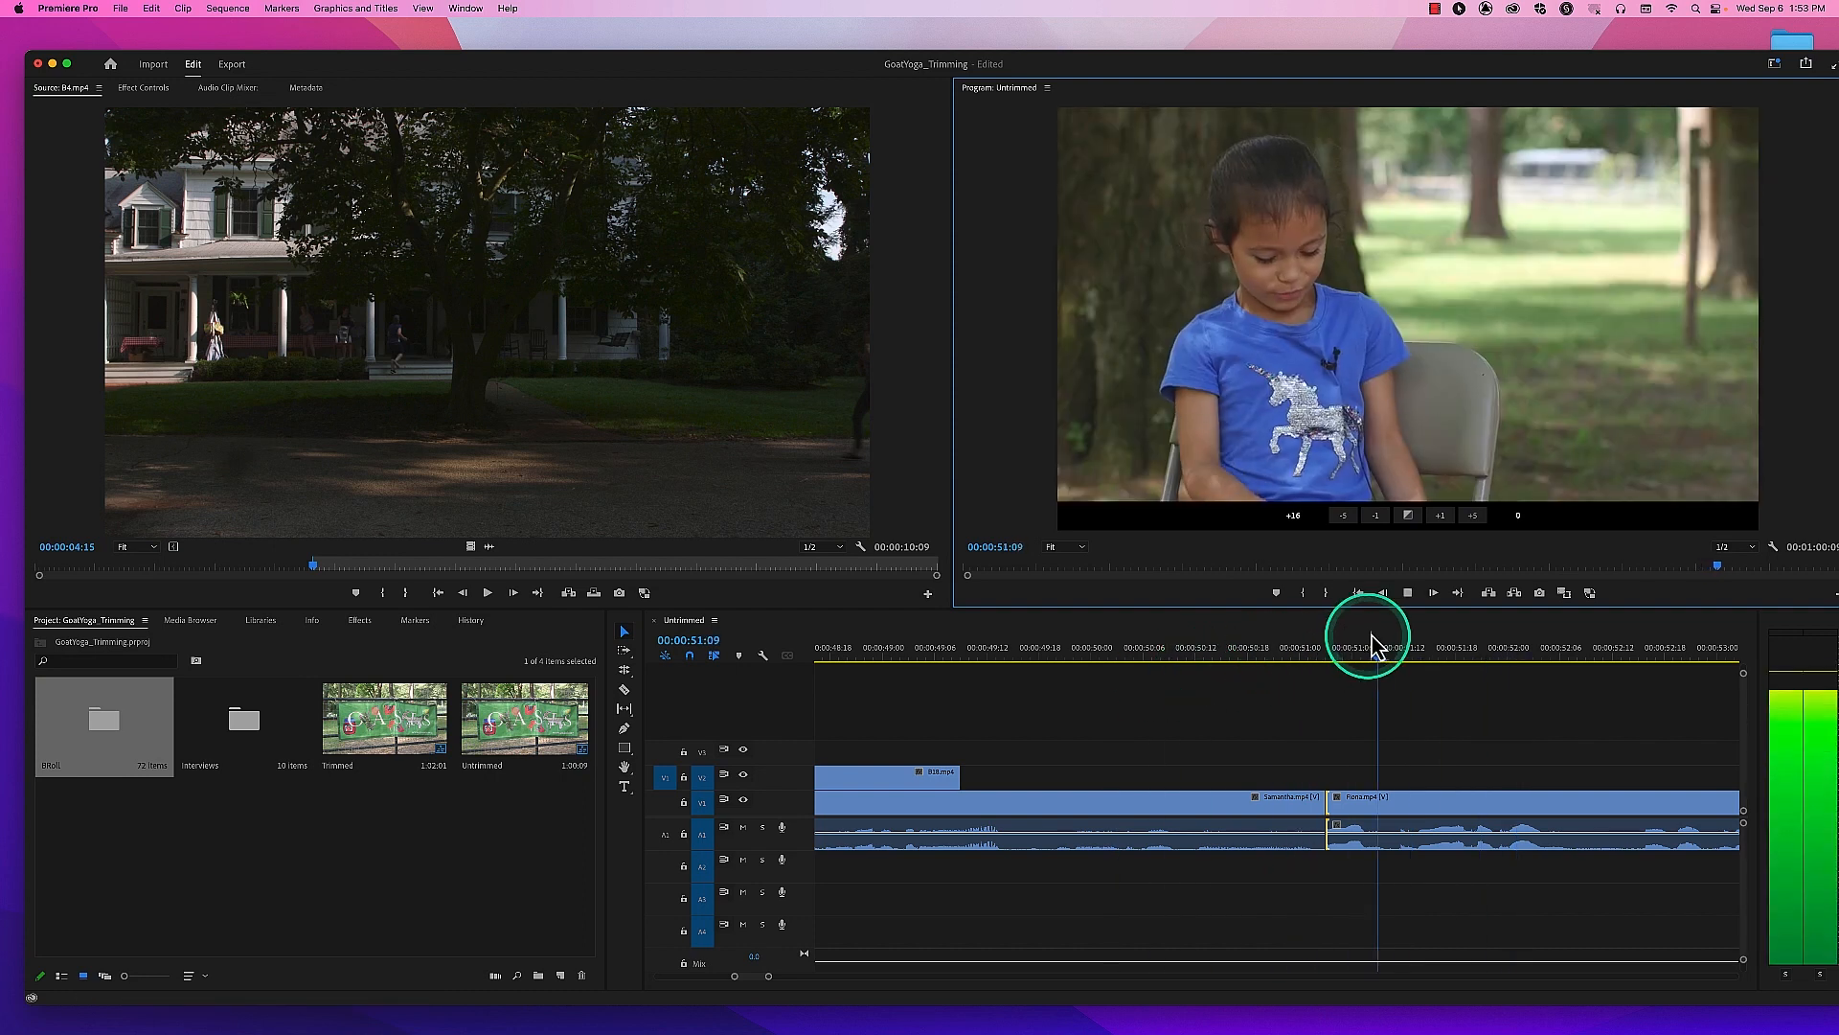
left_click(1408, 591)
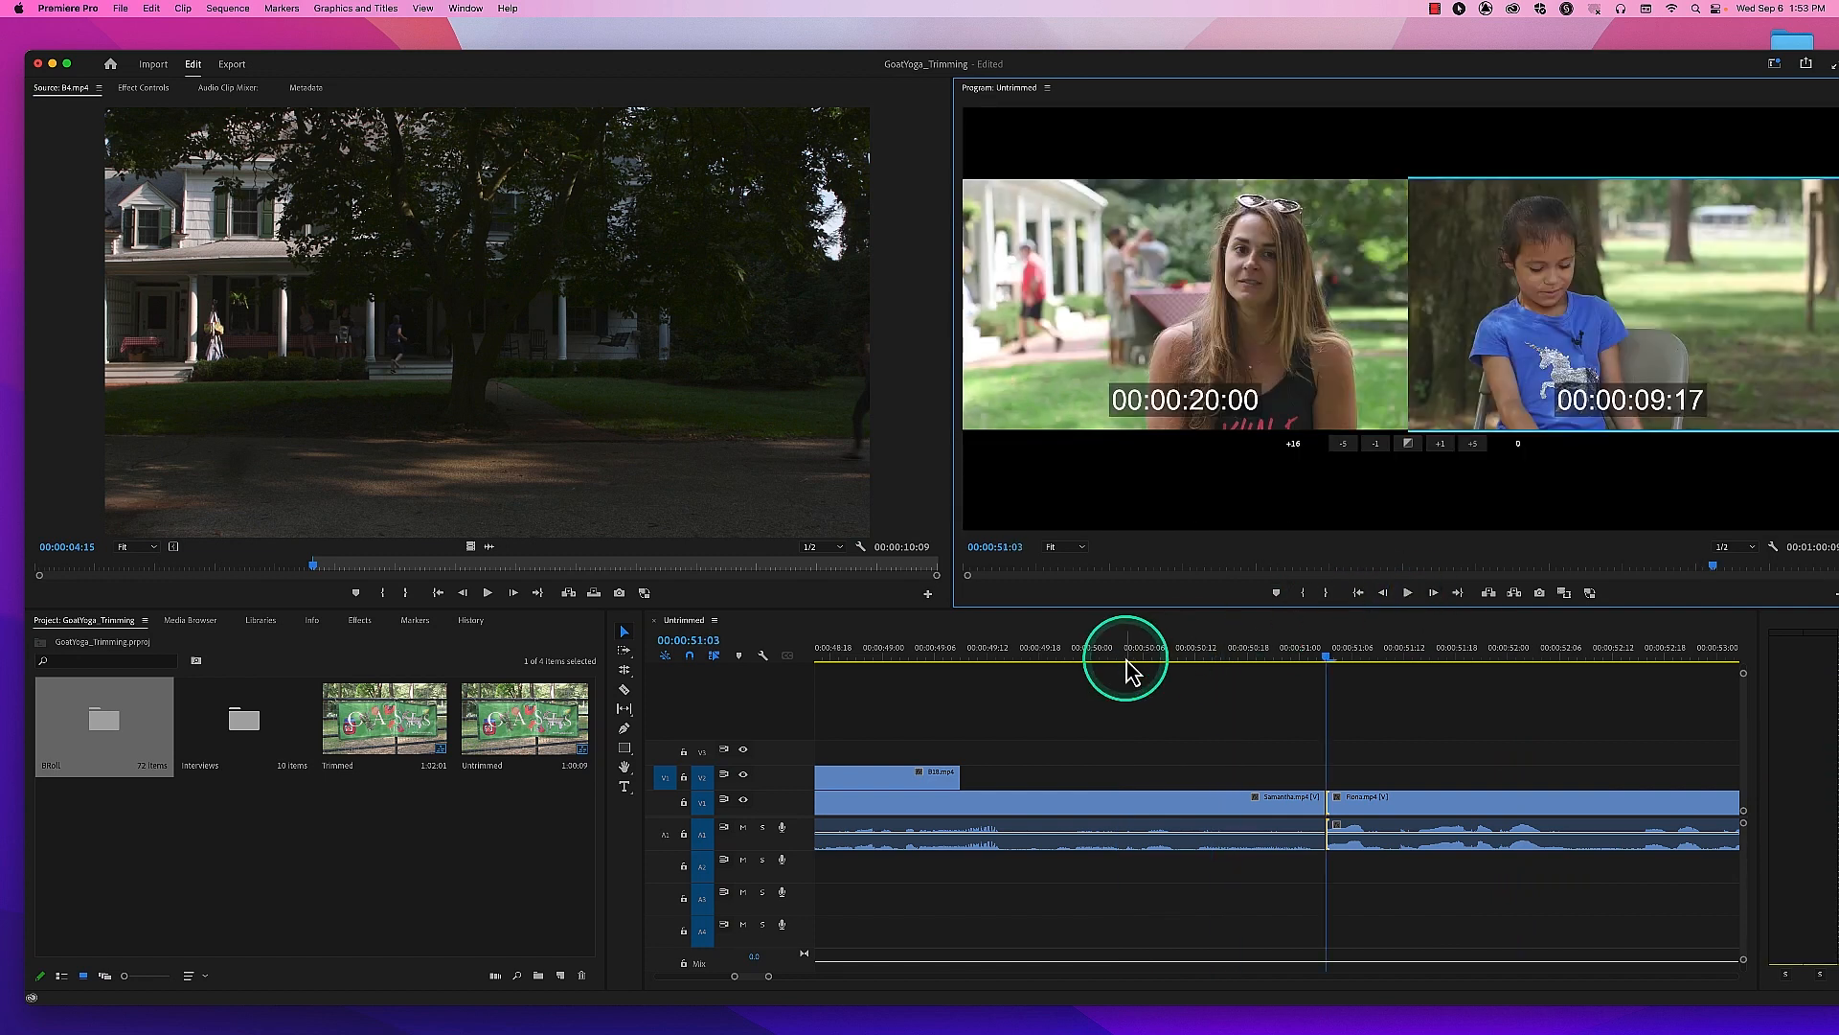
left_click(1416, 606)
left_click_drag(1417, 611, 1420, 619)
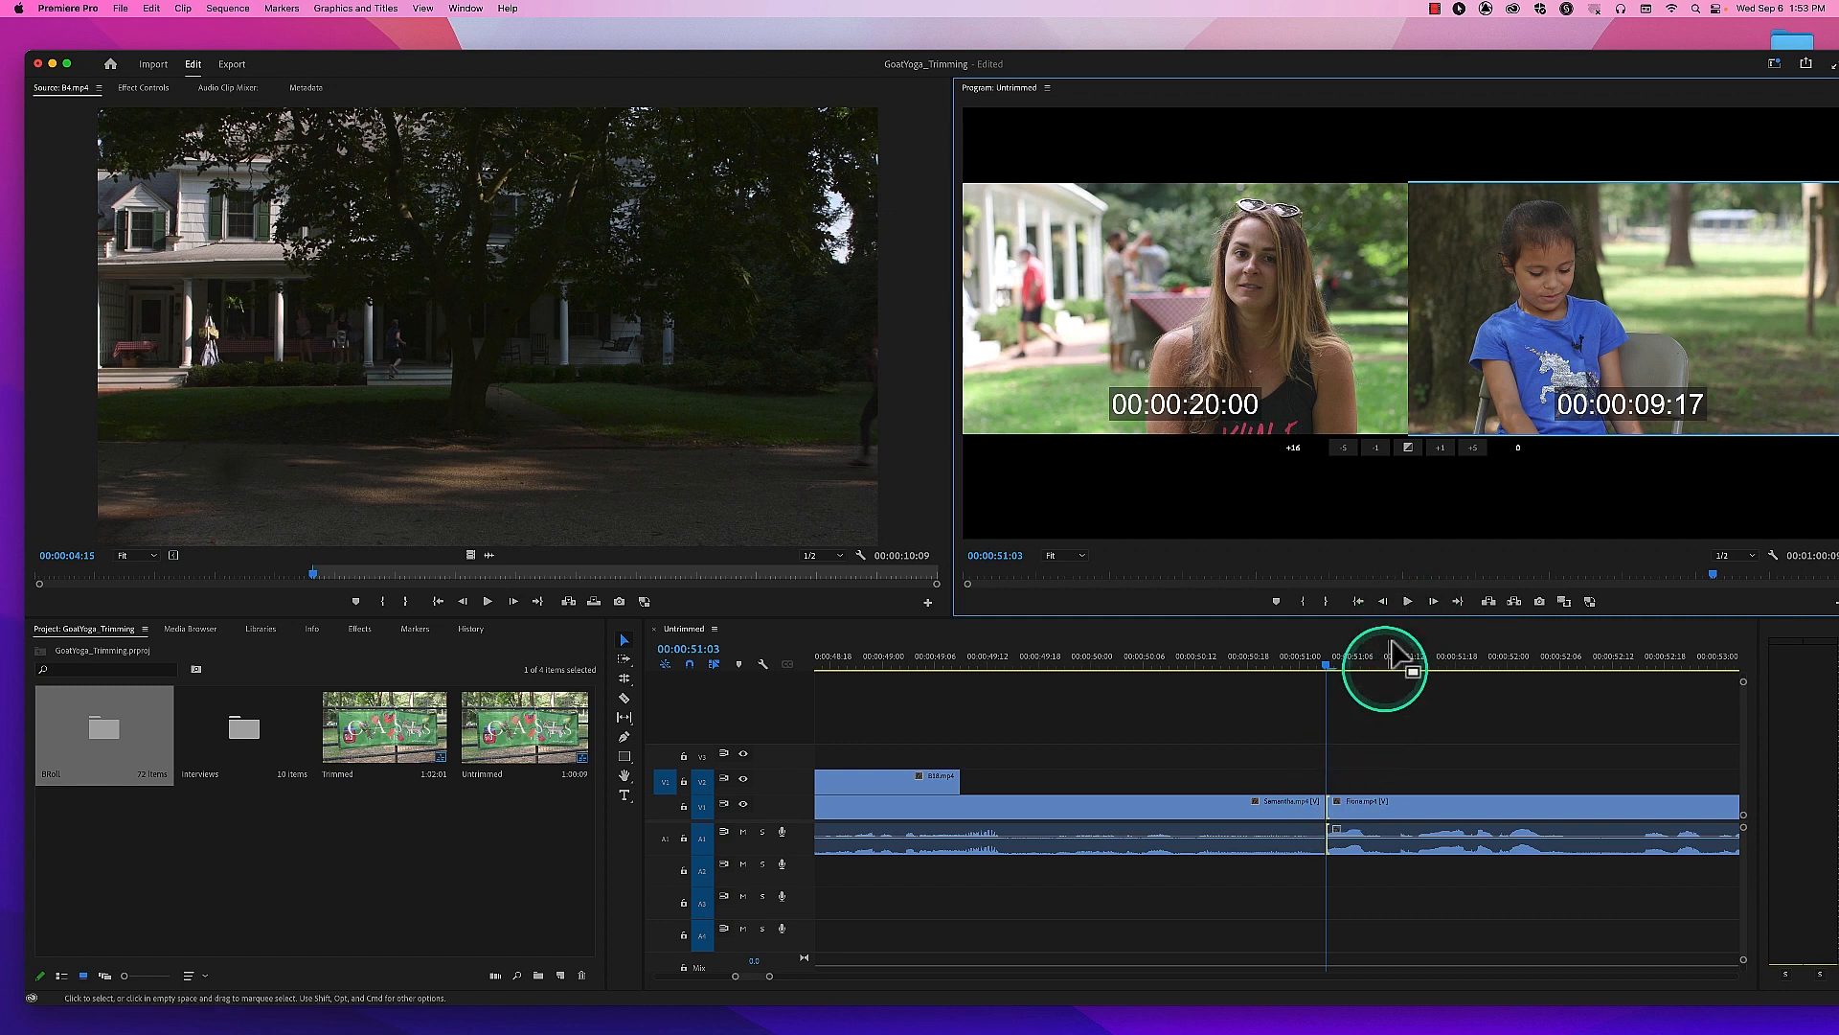
left_click(1269, 367)
left_click(1410, 604)
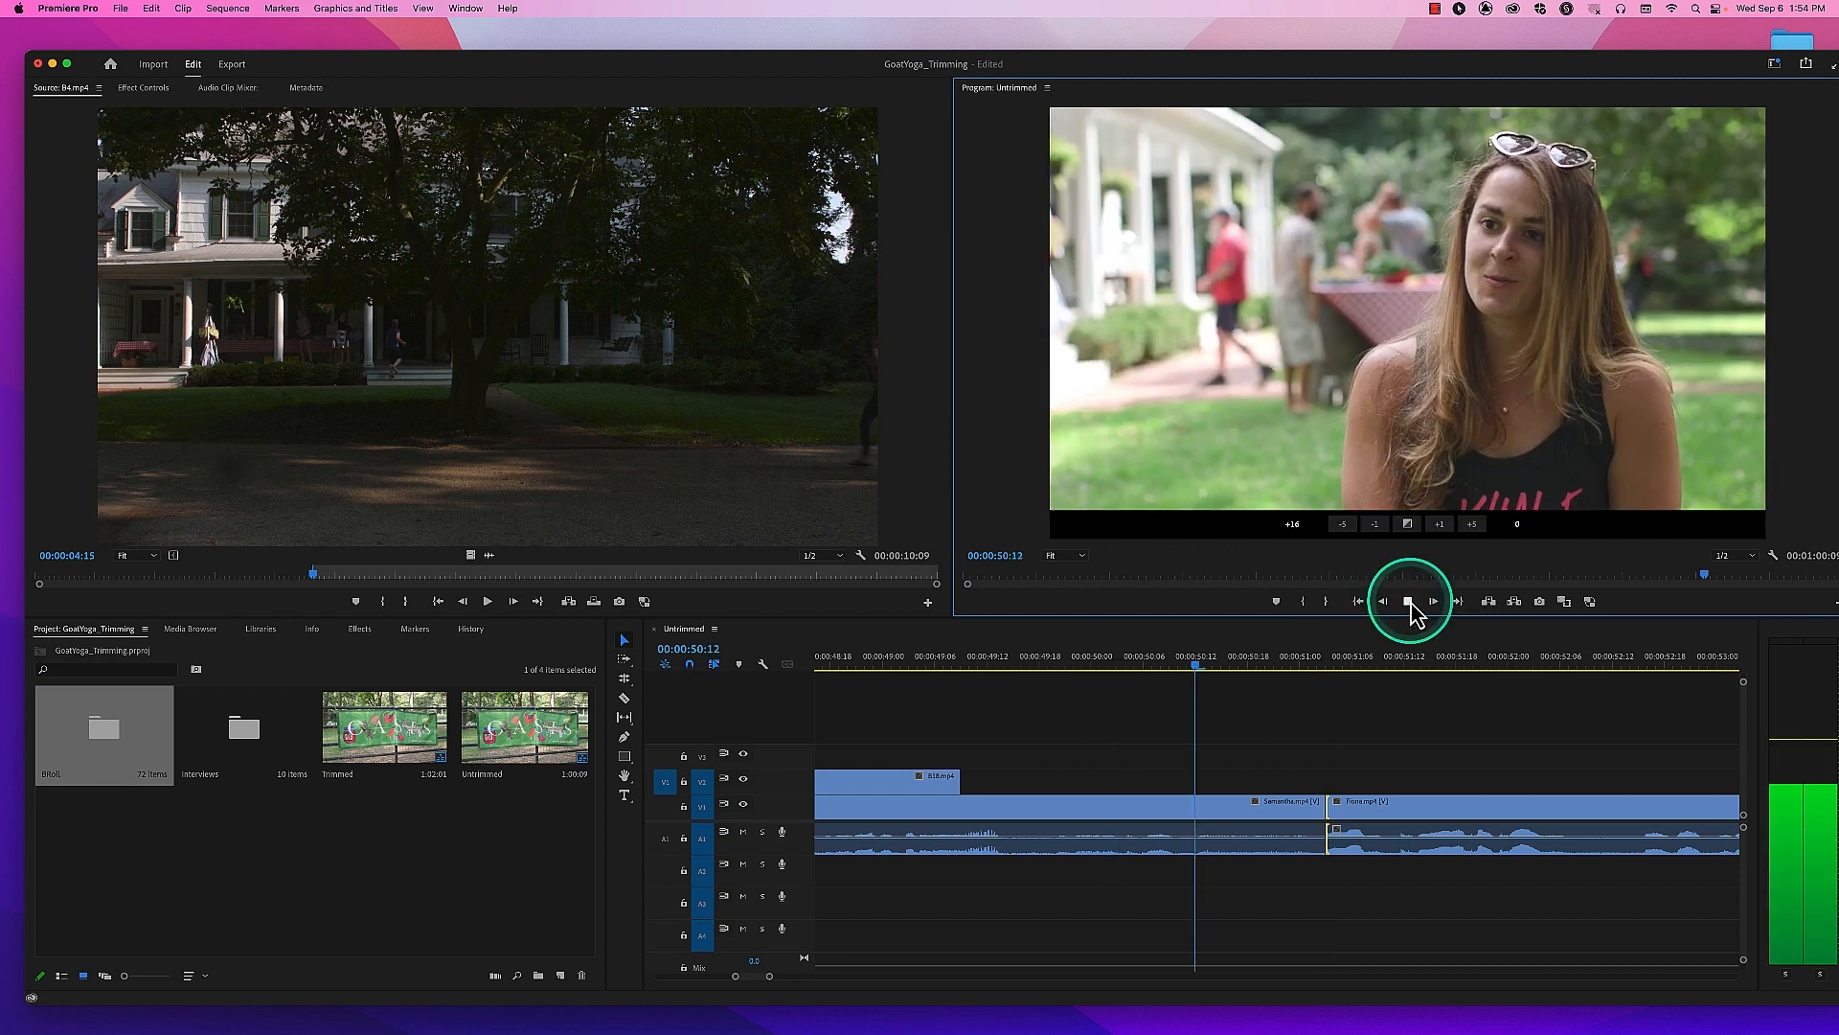
left_click(1408, 601)
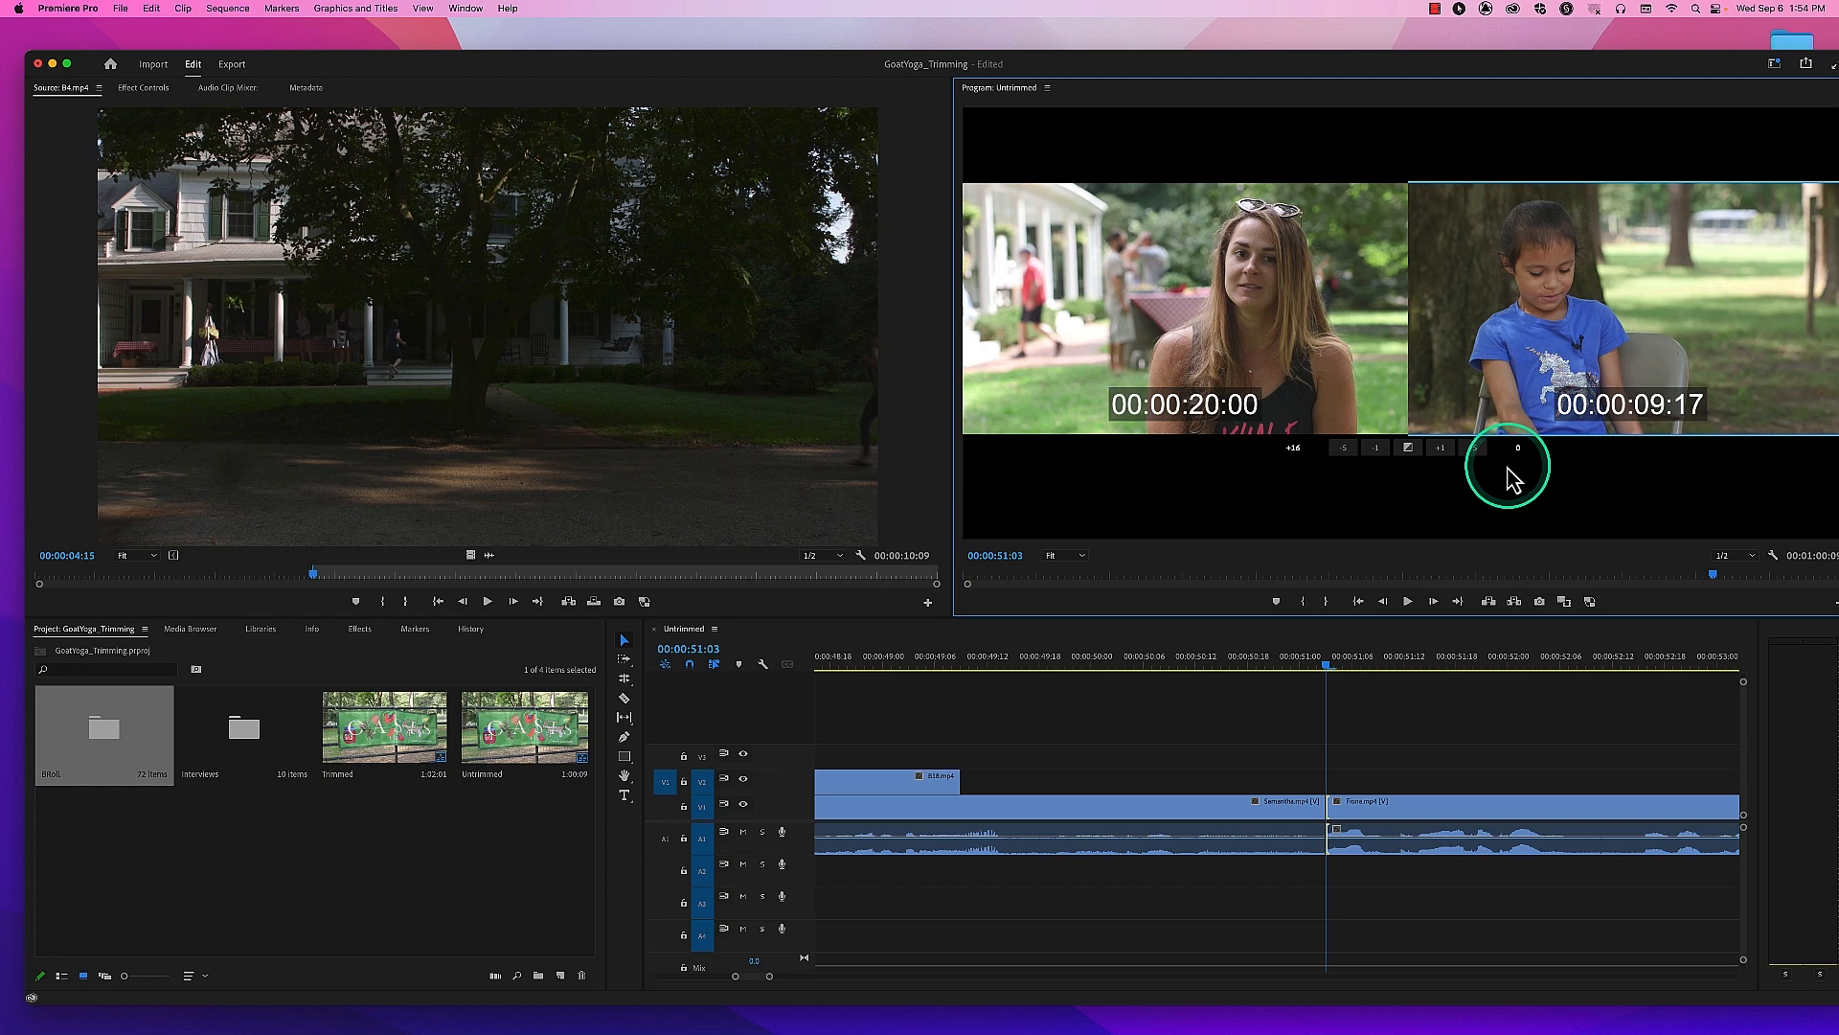
Step: Ripple-trim the start of the incoming interview clip 4 frames earlier in single-frame increments
left_click(1377, 448)
left_click(1376, 448)
left_click(1377, 449)
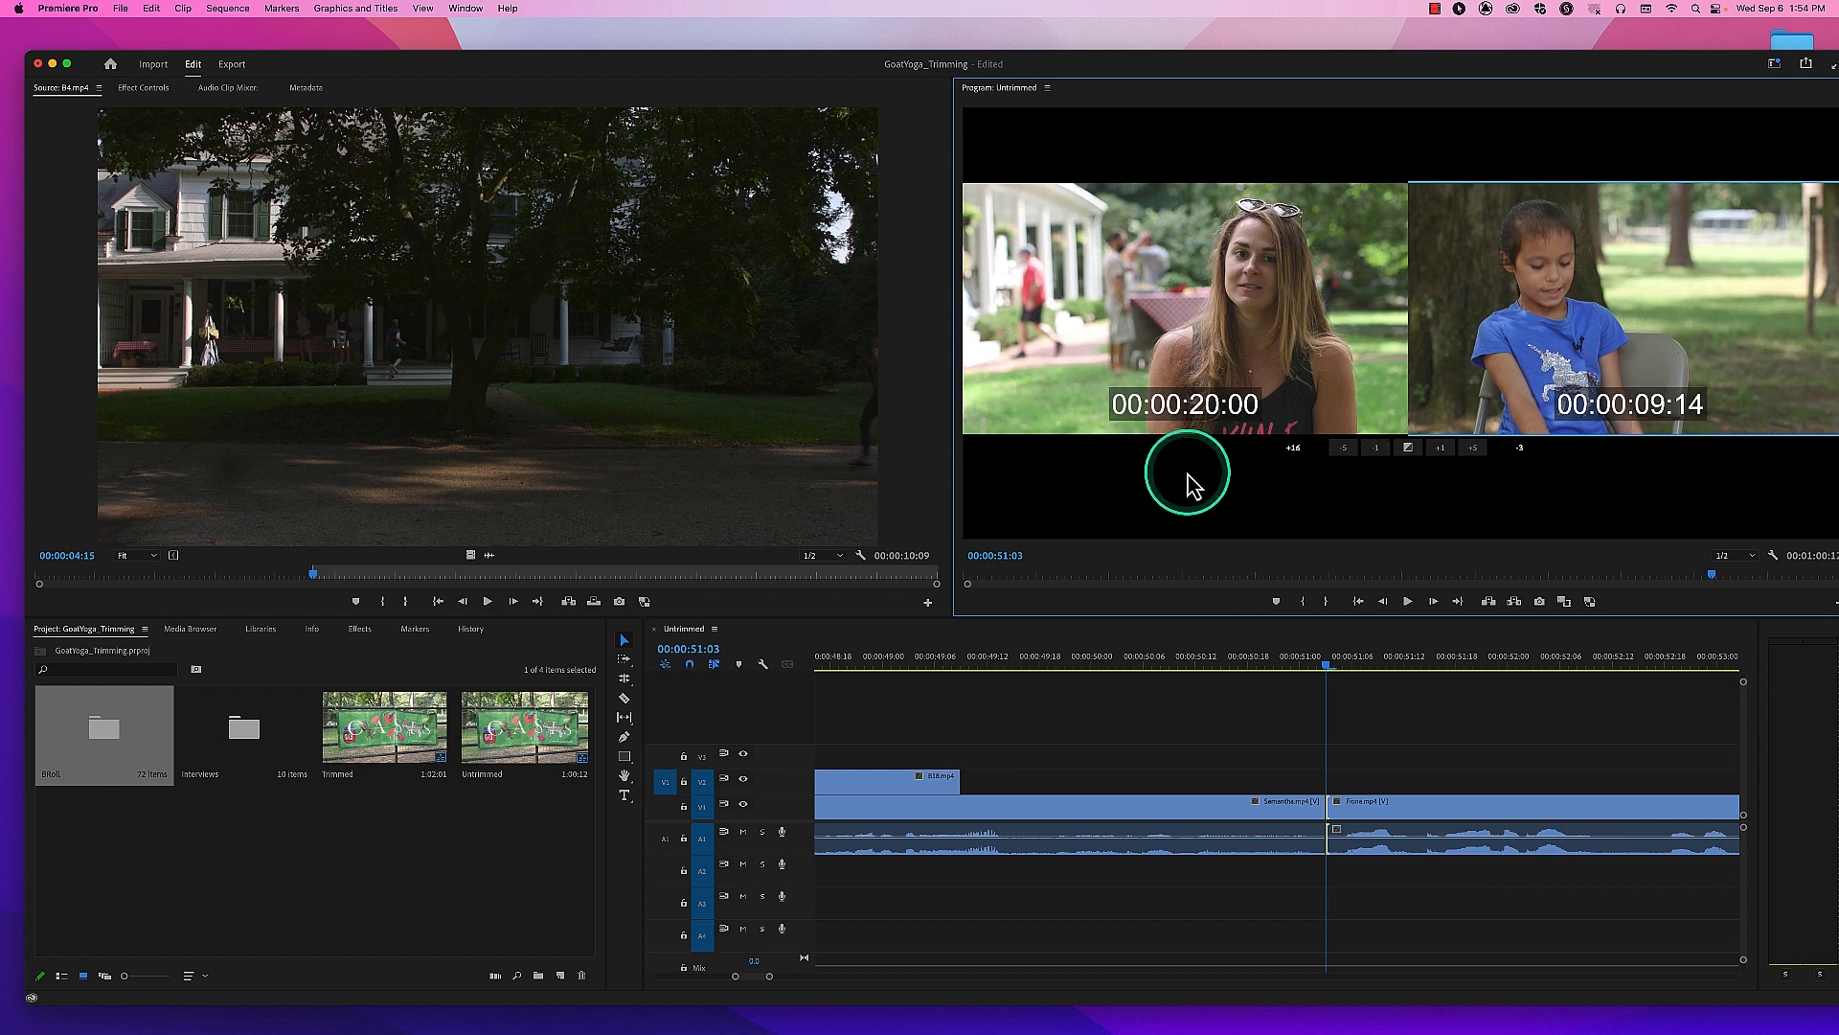
left_click(1377, 449)
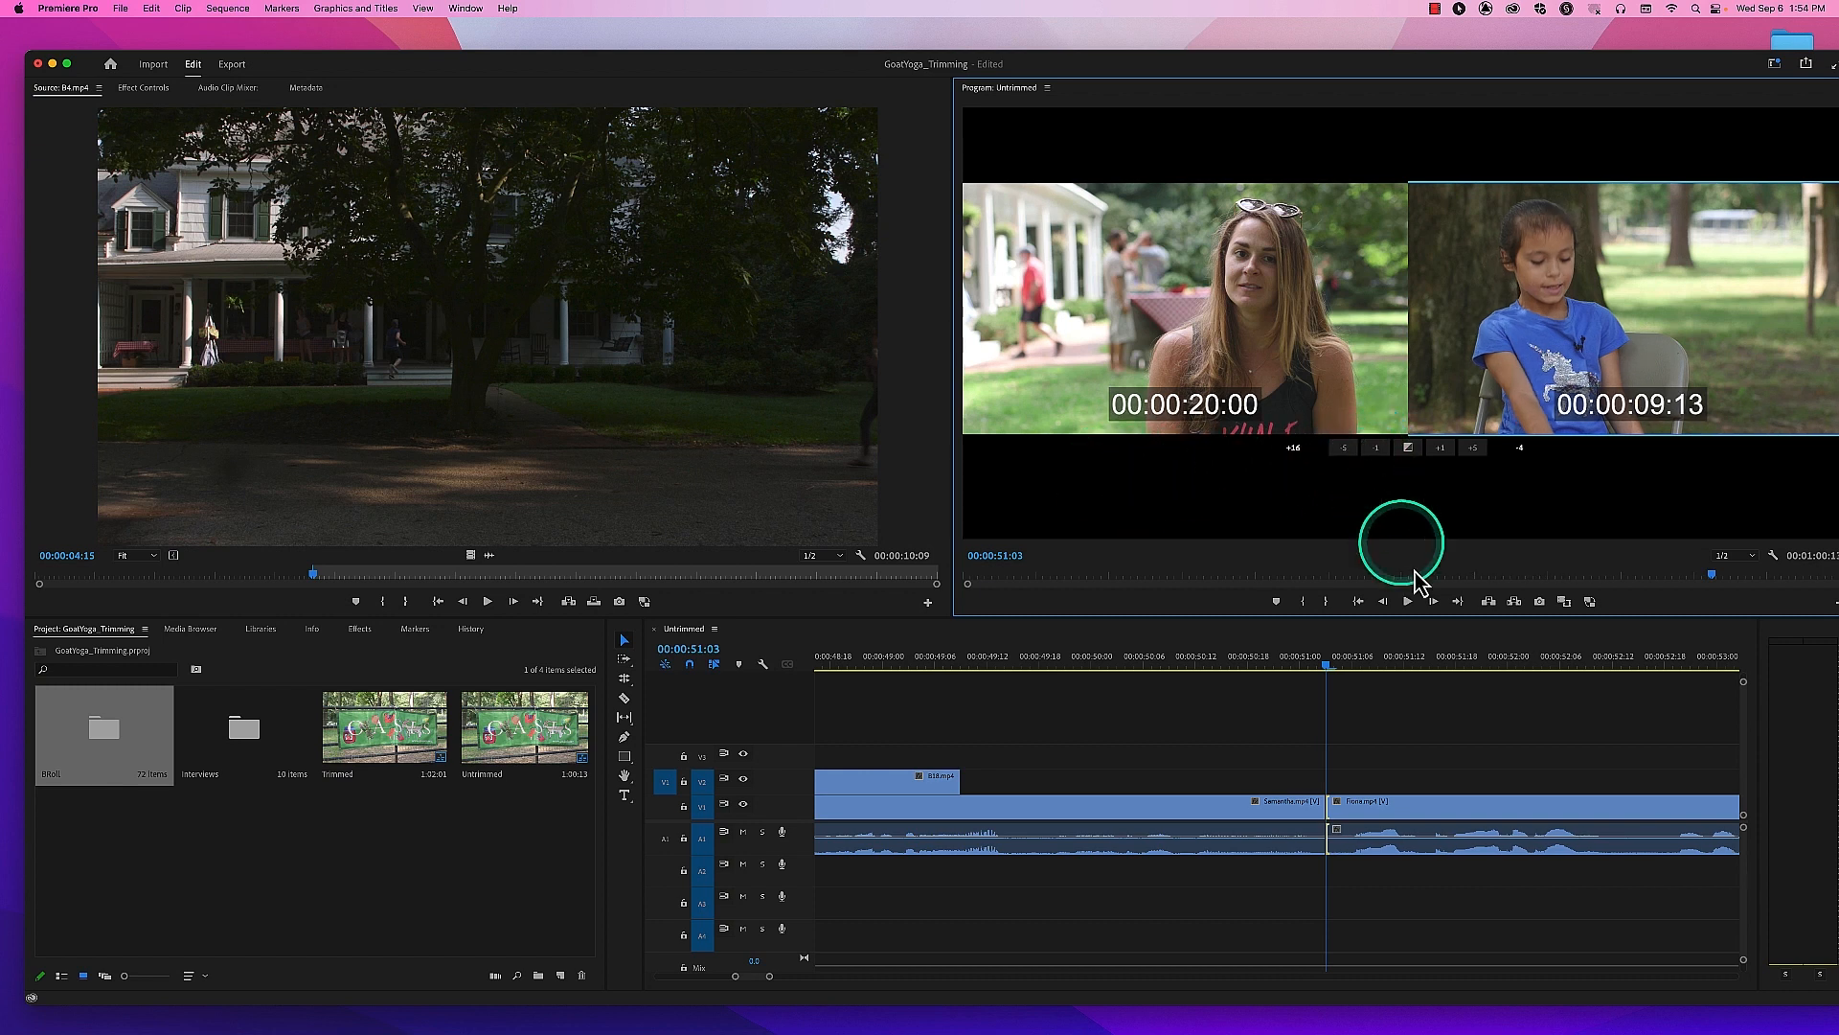
Step: Review the interview cut in Trim mode and ripple-trim the start of the incoming clip another 4 frames earlier
left_click(1408, 602)
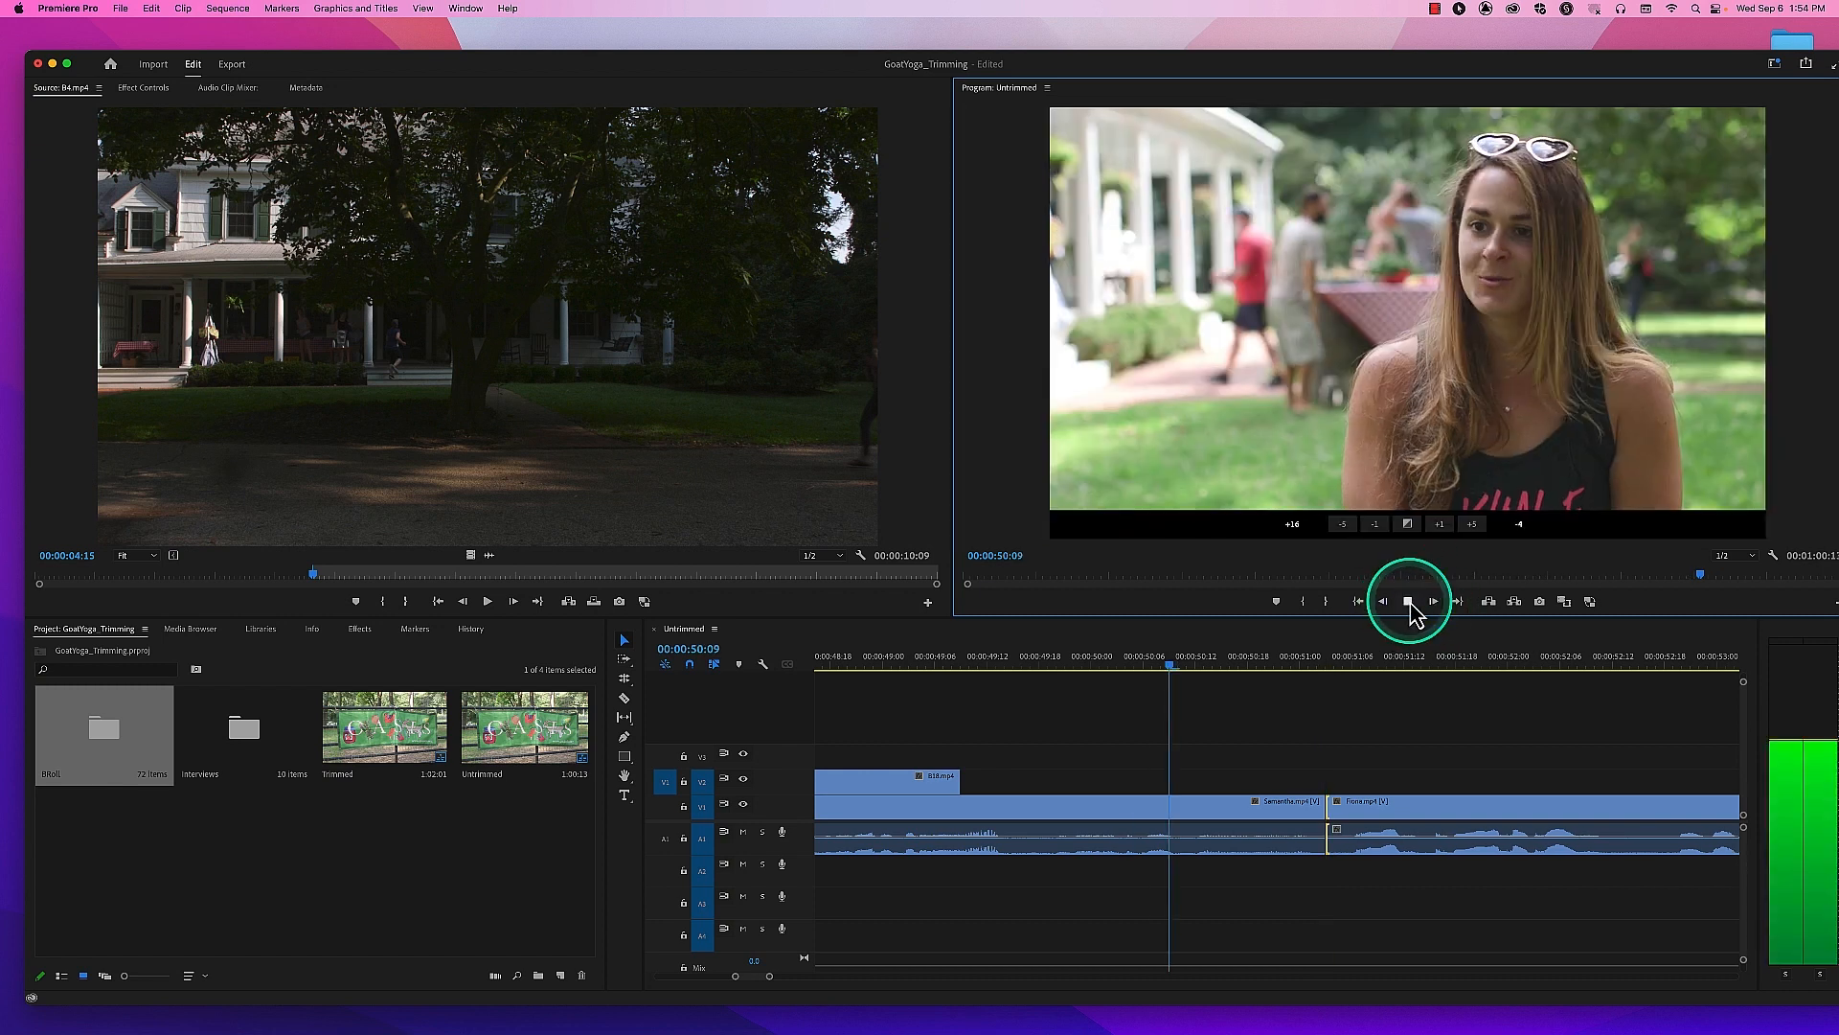
left_click(1408, 602)
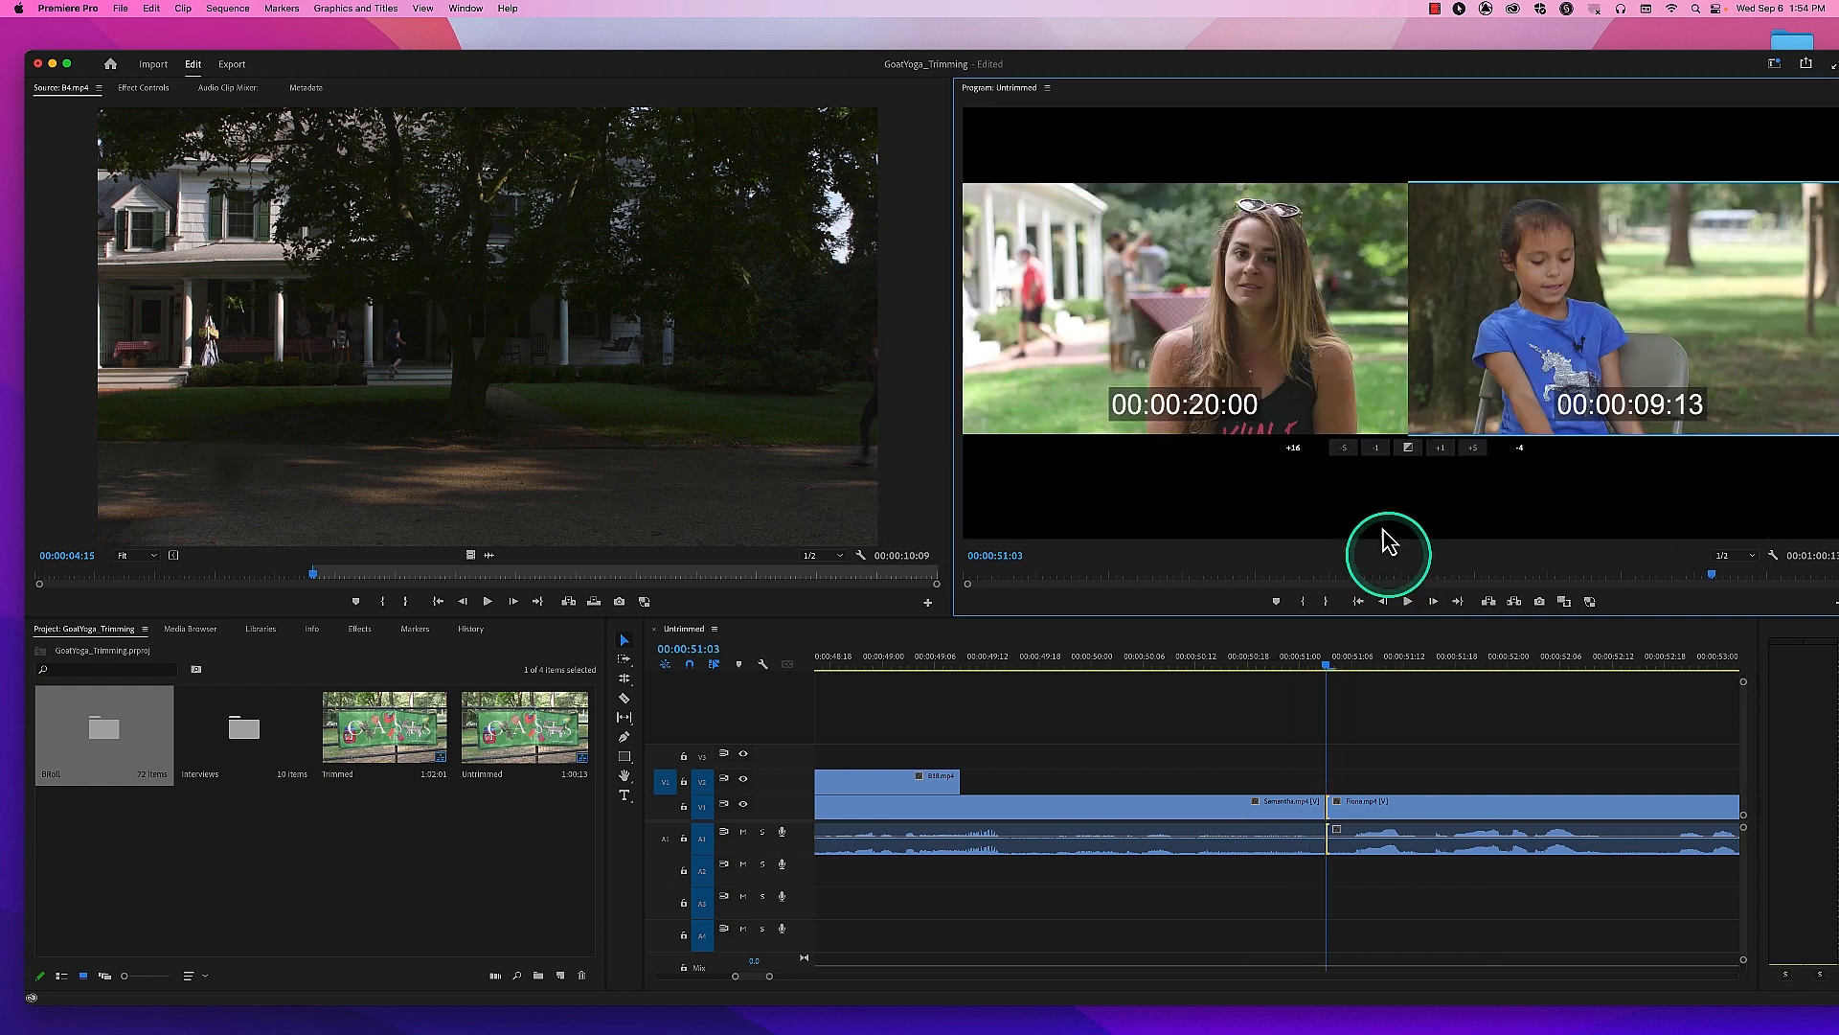
left_click(1377, 448)
left_click(1376, 448)
left_click(1377, 449)
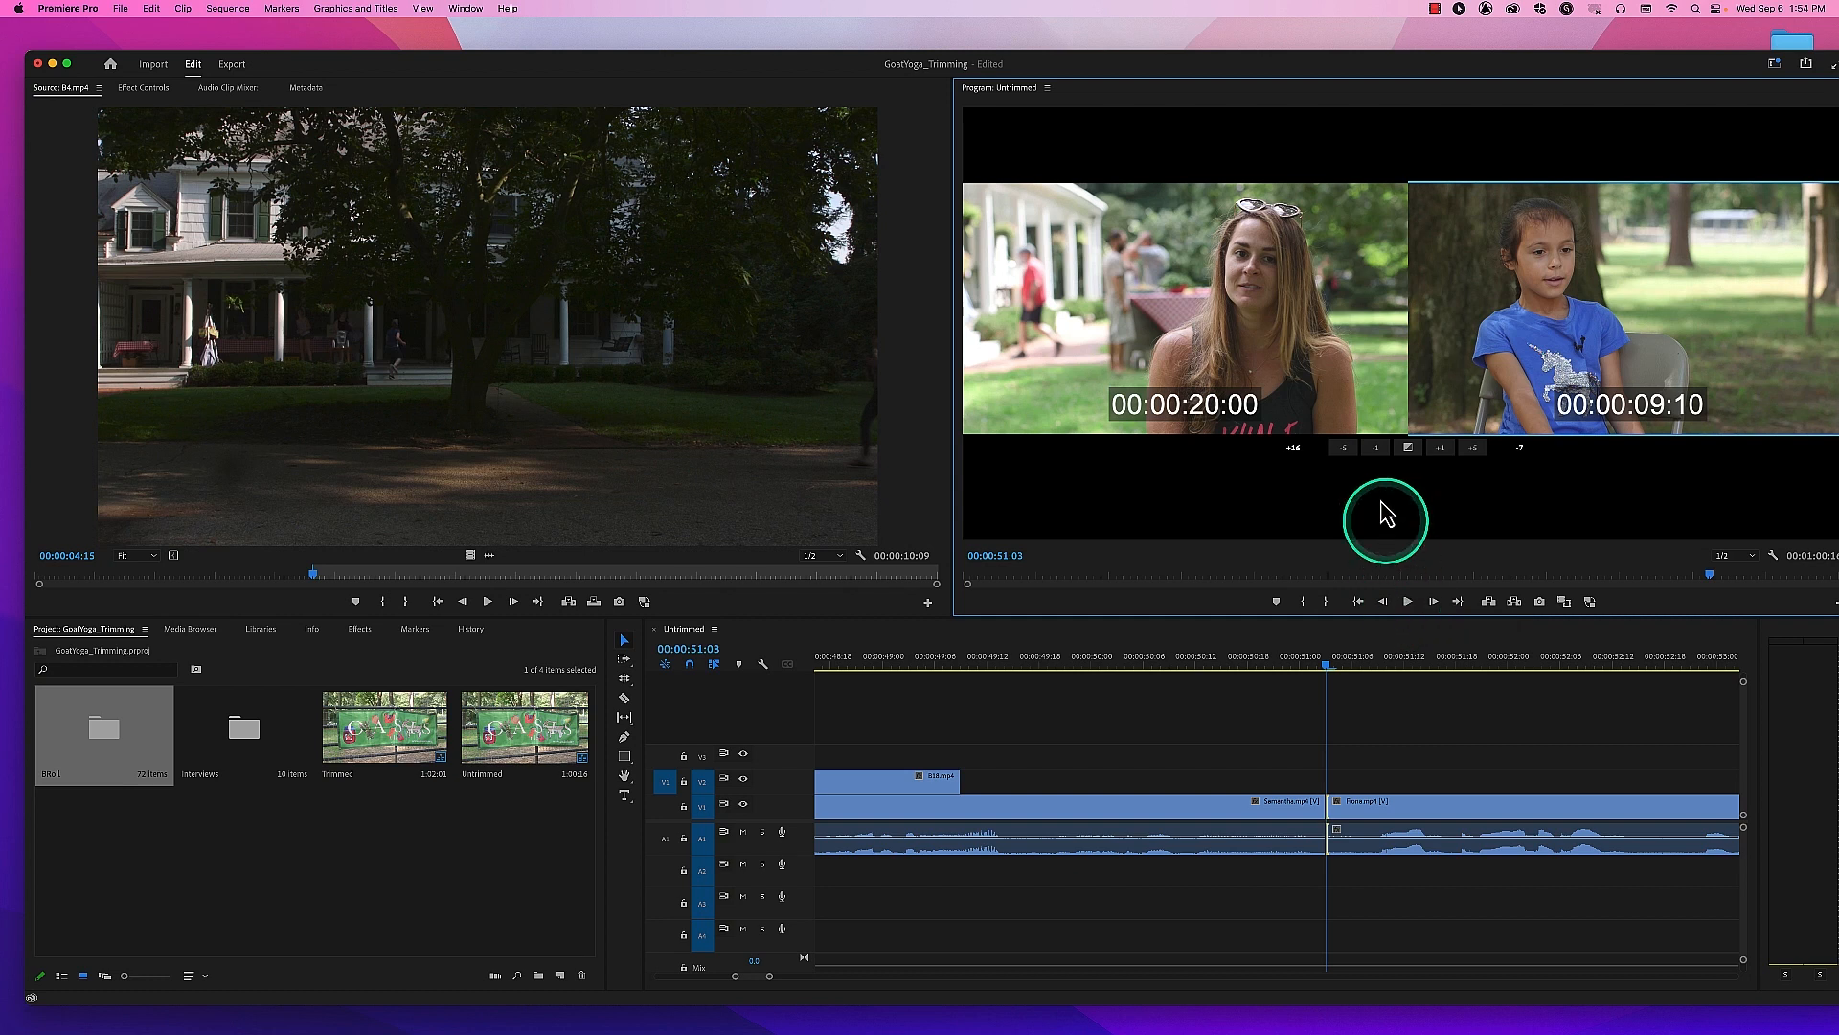
left_click(1377, 449)
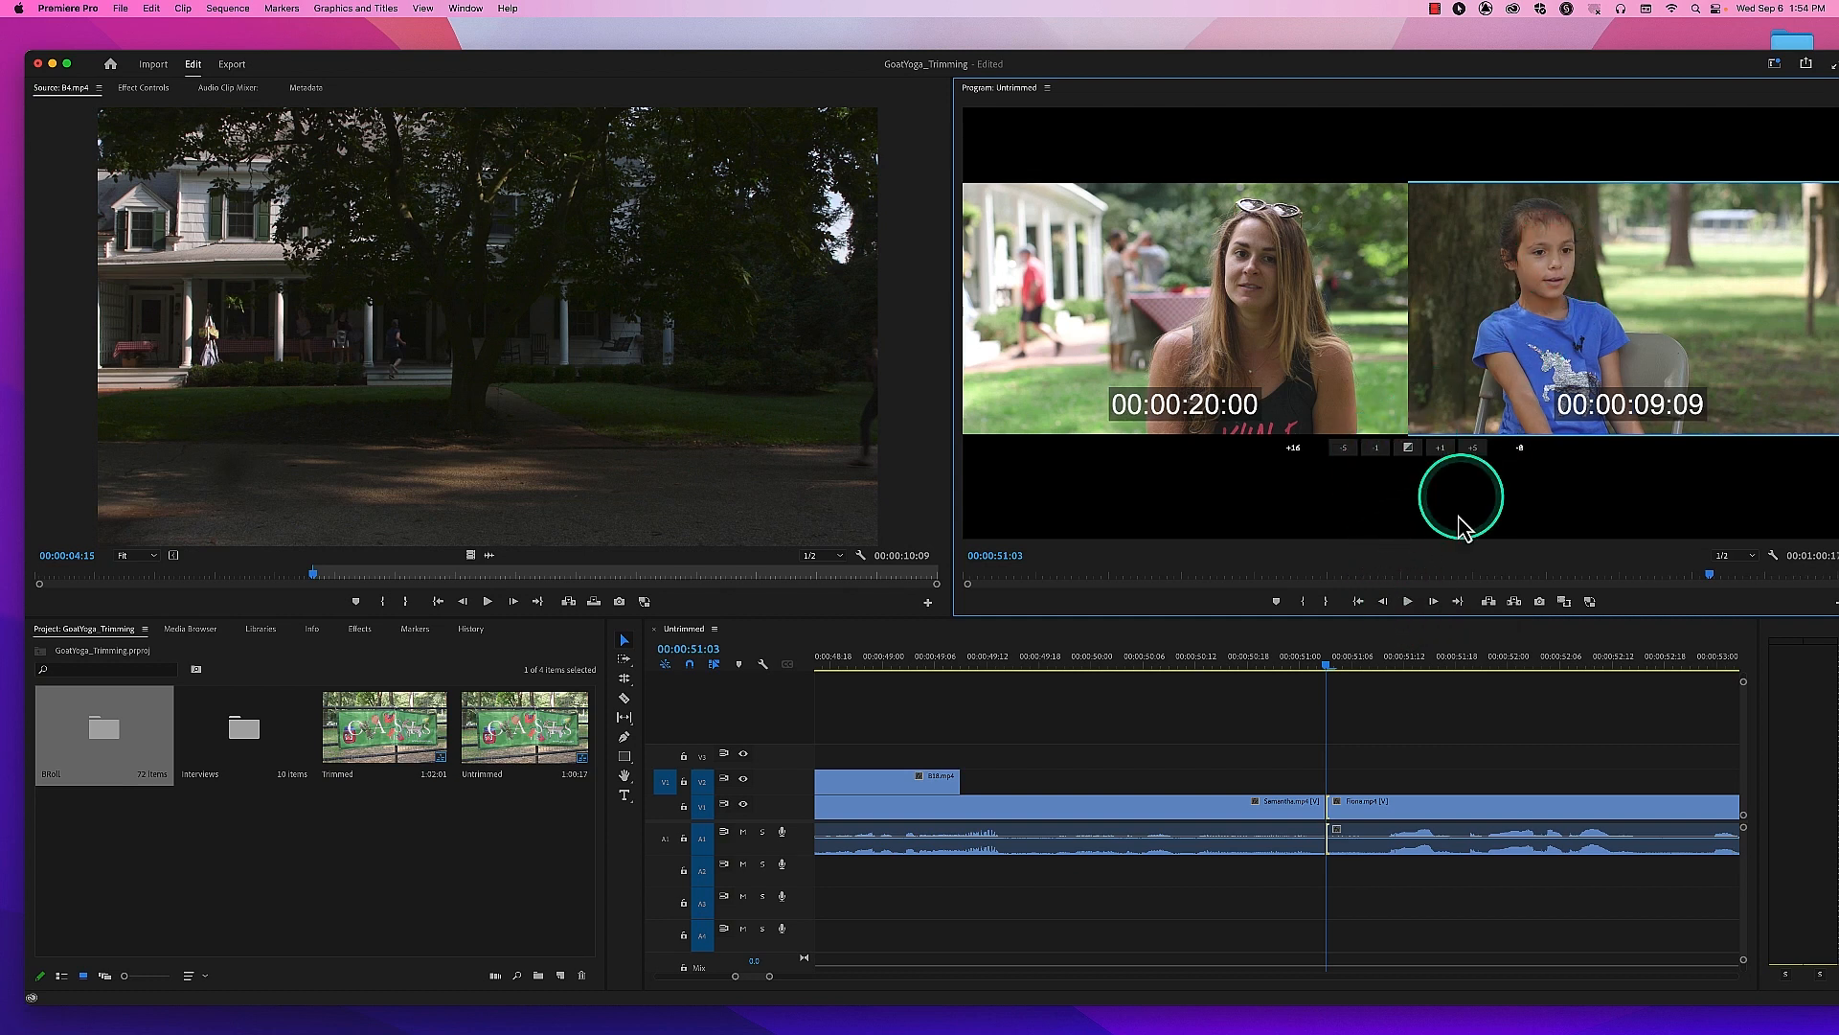
Step: Play back the retrimmed interview cut twice in Trim mode to check the incoming clip's new start
left_click(1408, 601)
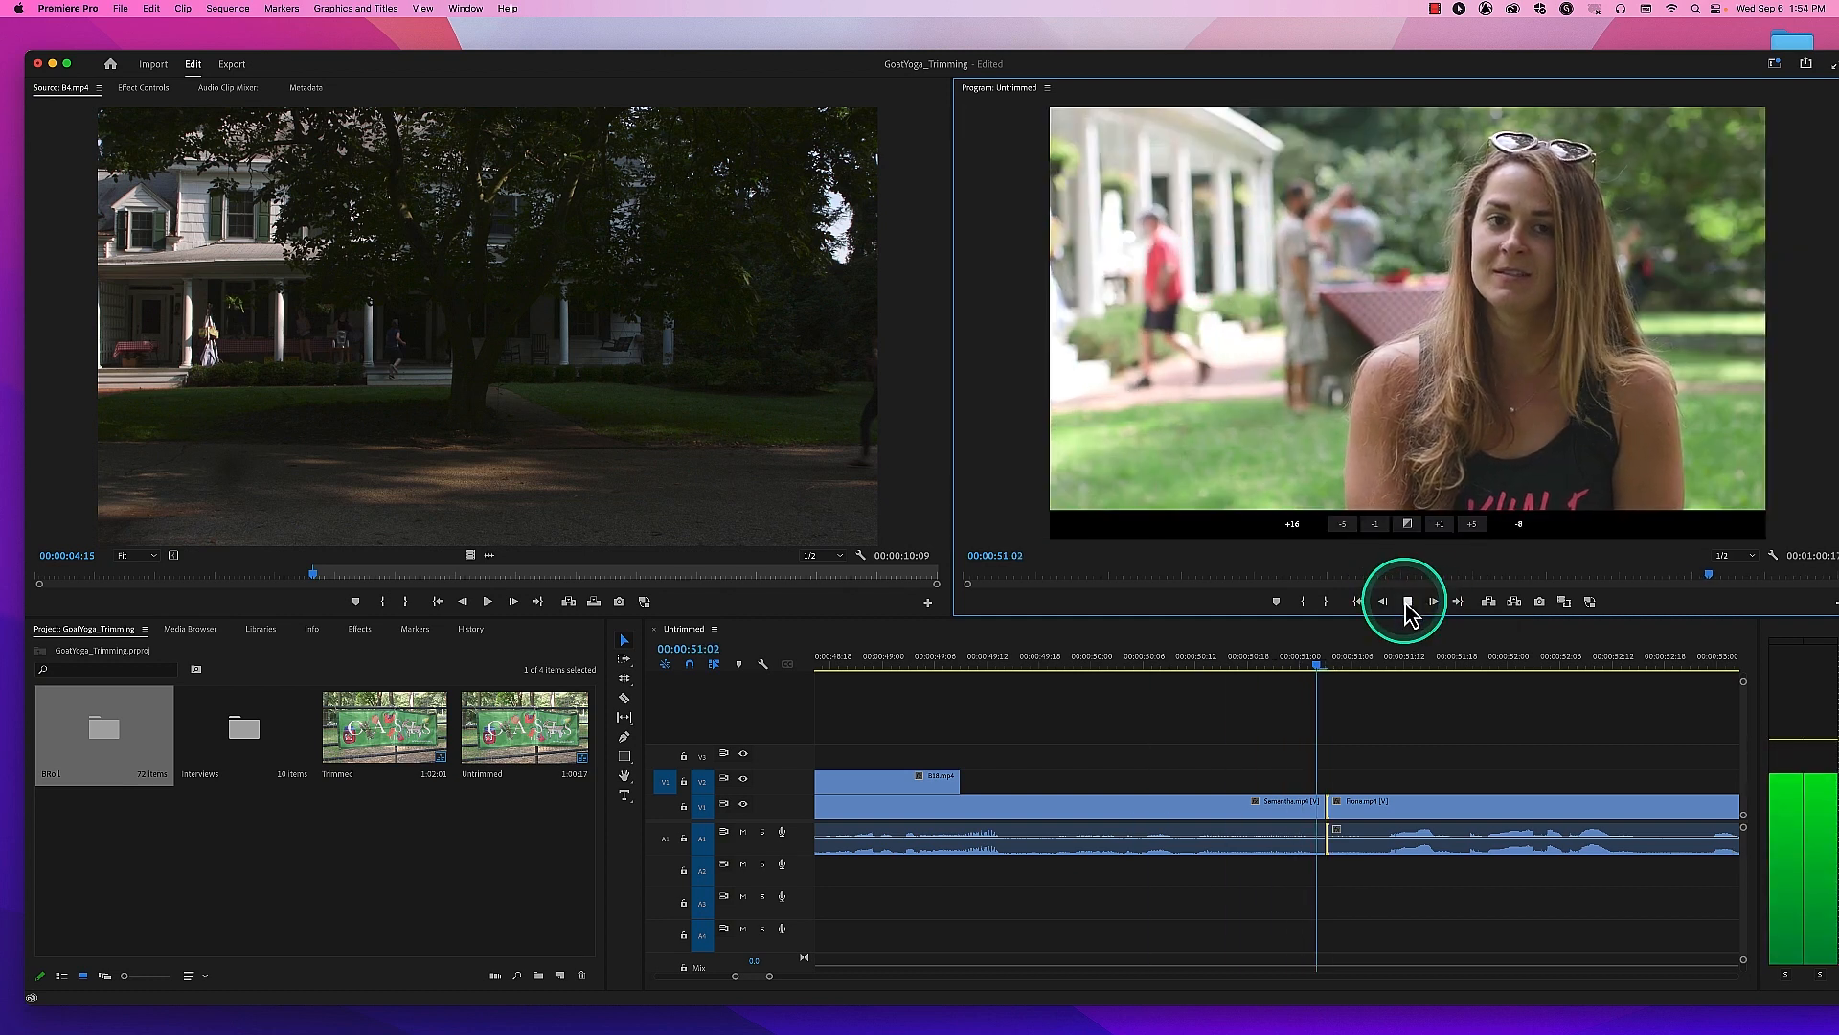
left_click(1407, 602)
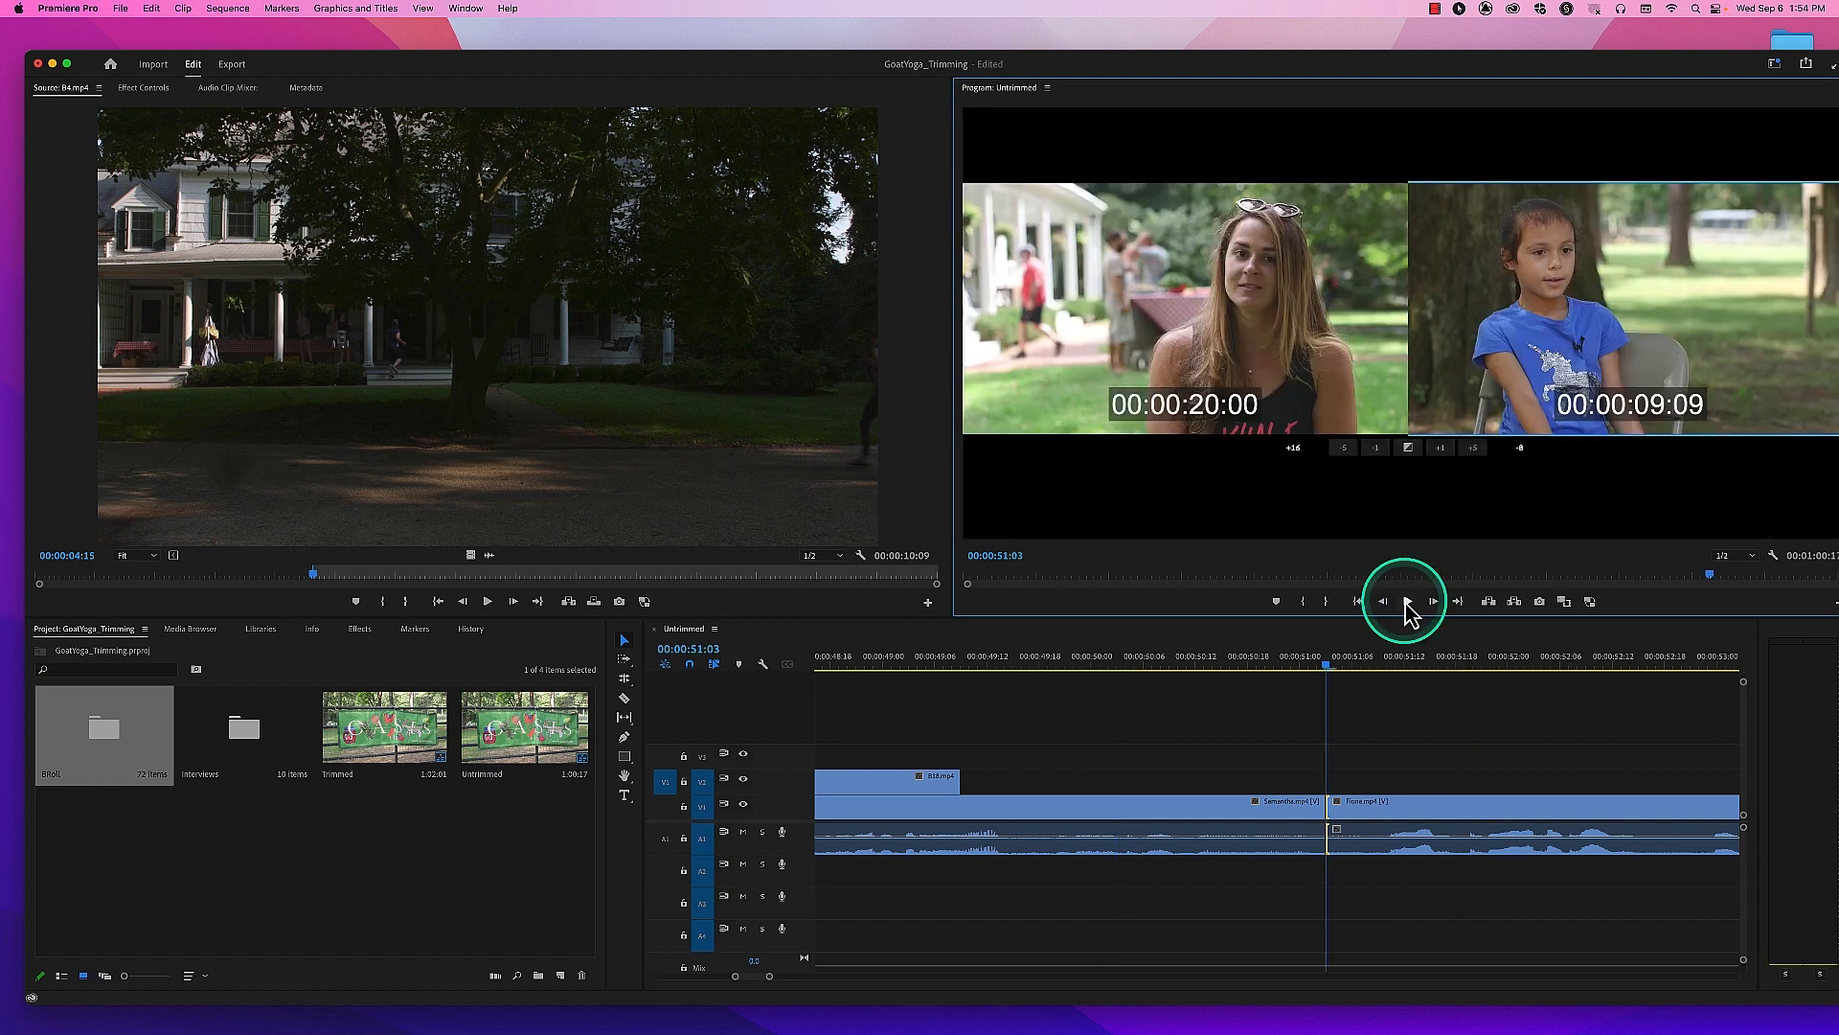
left_click(1407, 602)
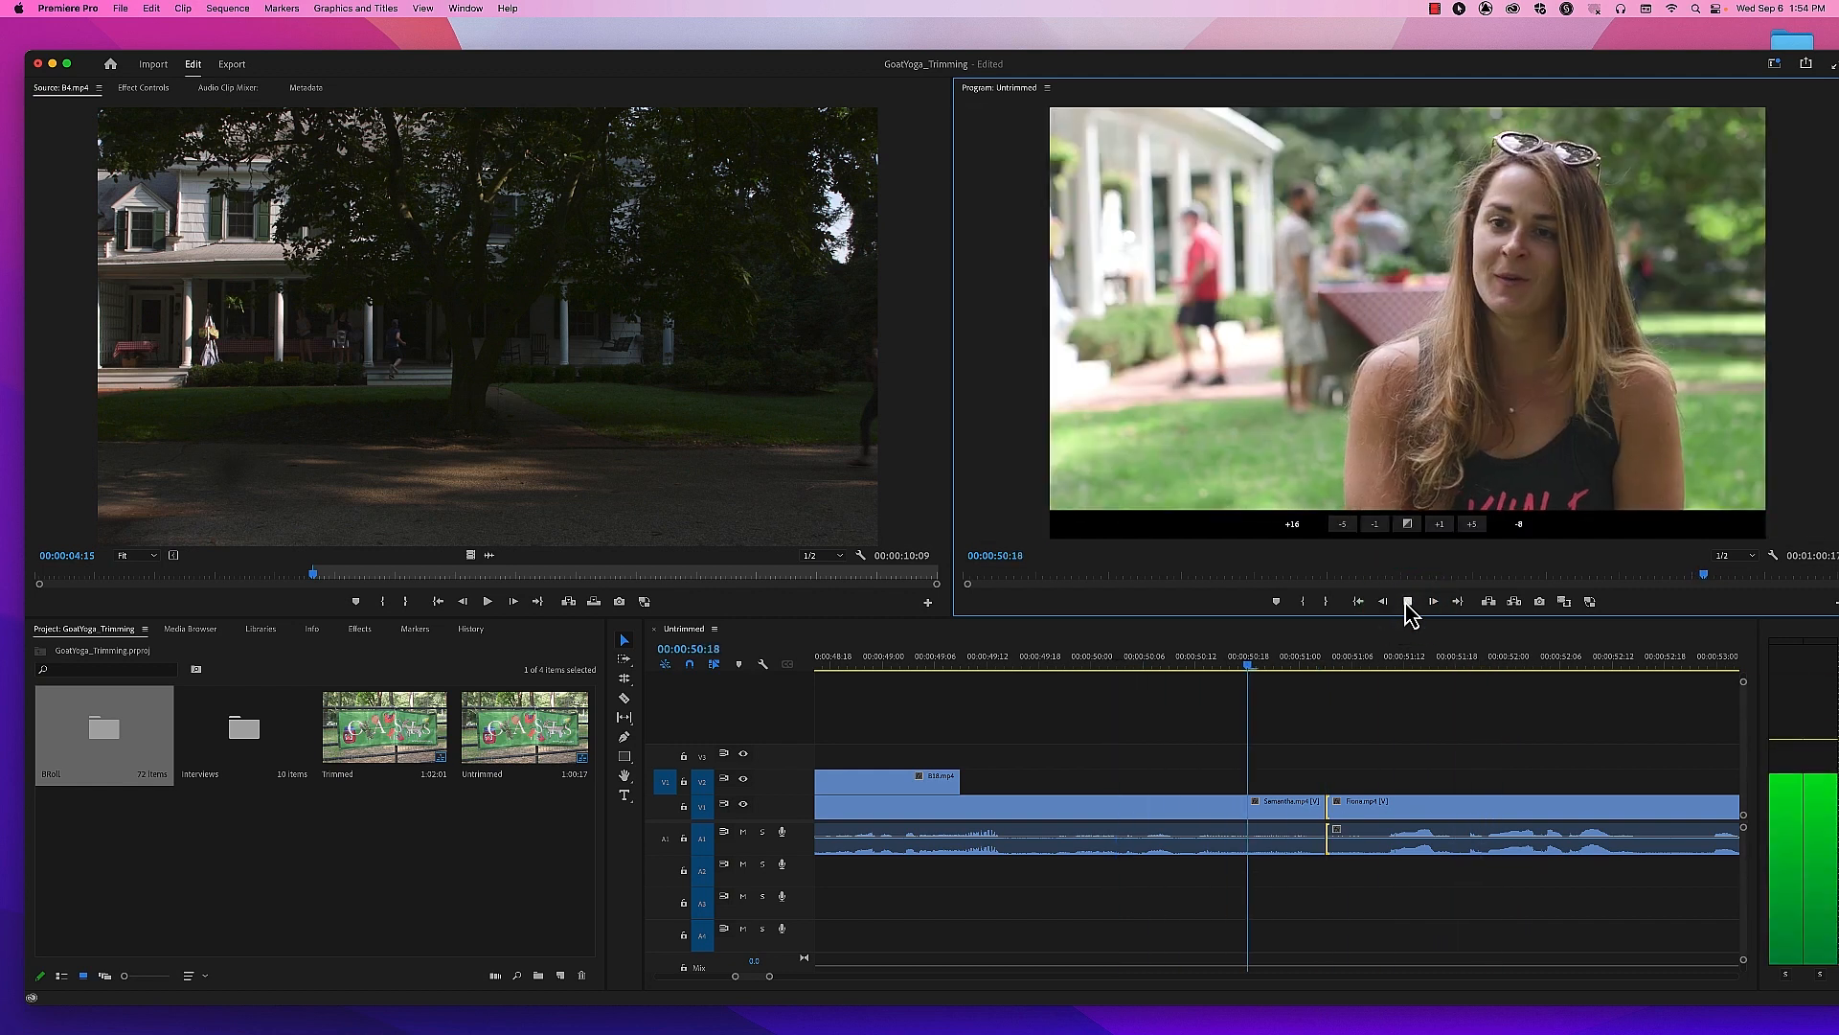
left_click(1407, 603)
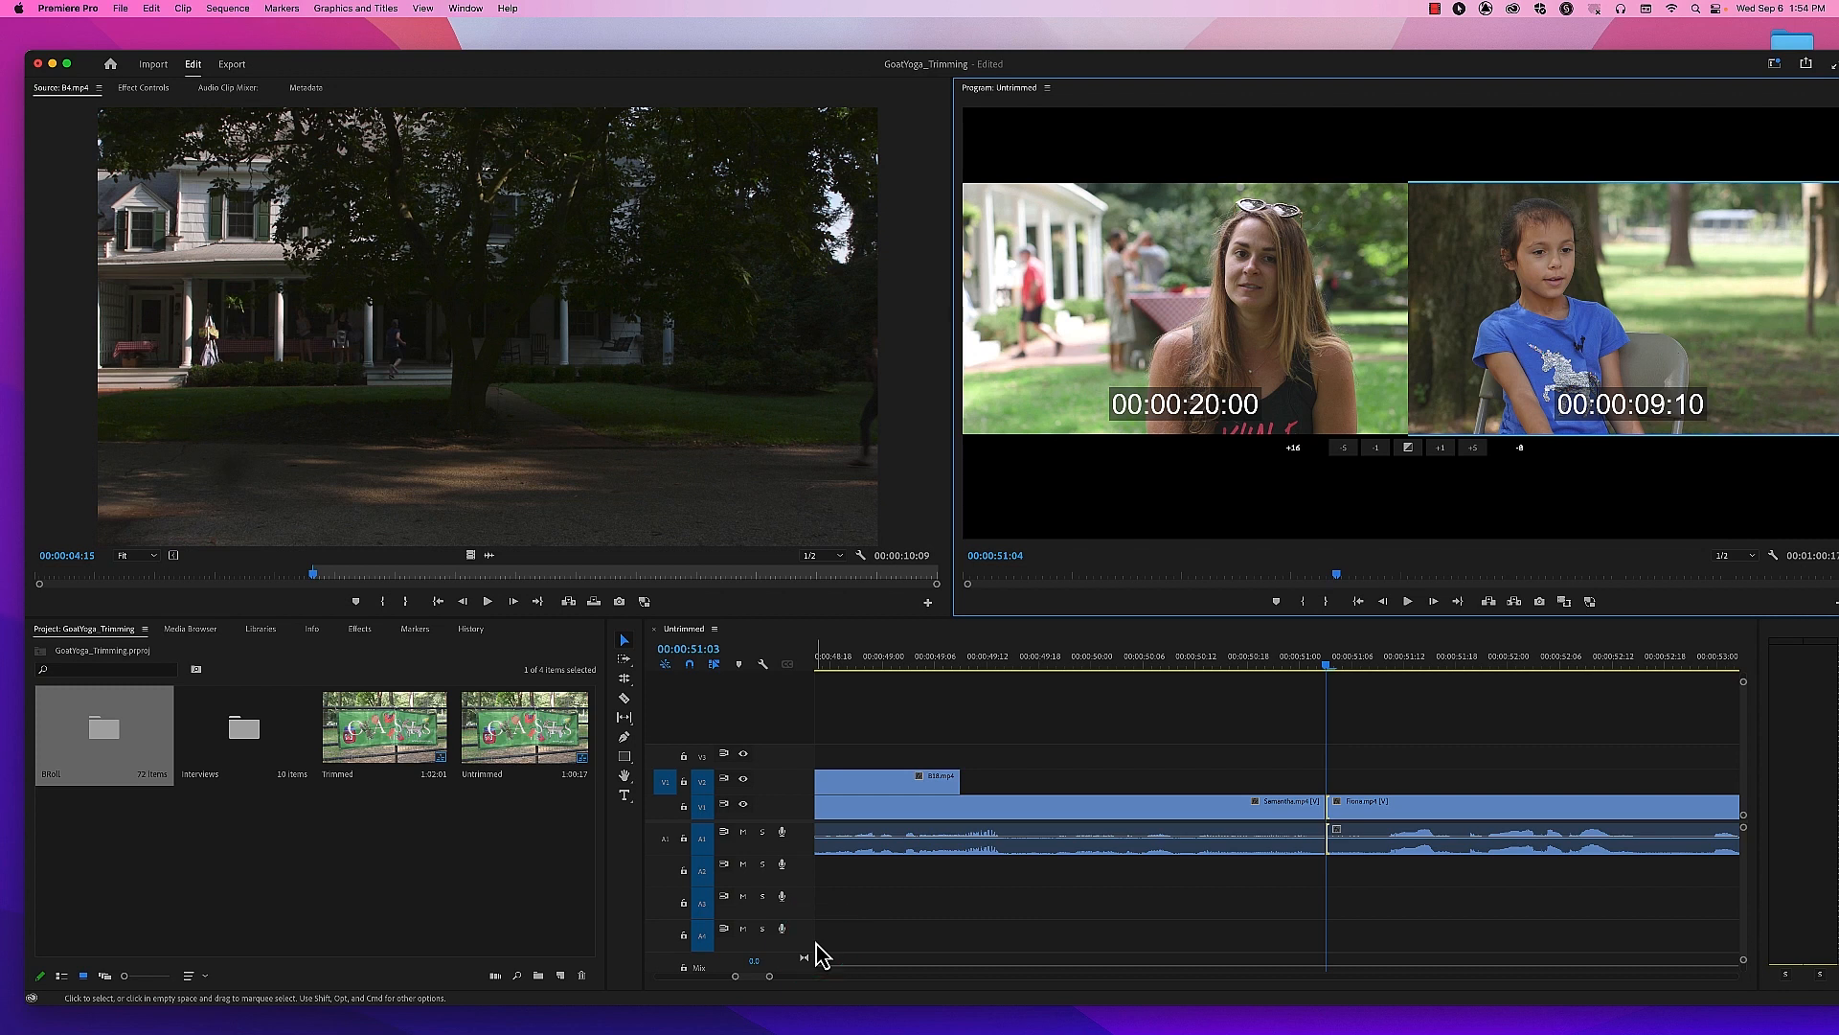
Step: Leave Trim mode and play the sequence across the interview cut in a wider timeline view
left_click_drag(1314, 657, 1243, 665)
key("minus")
key("minus")
key("space")
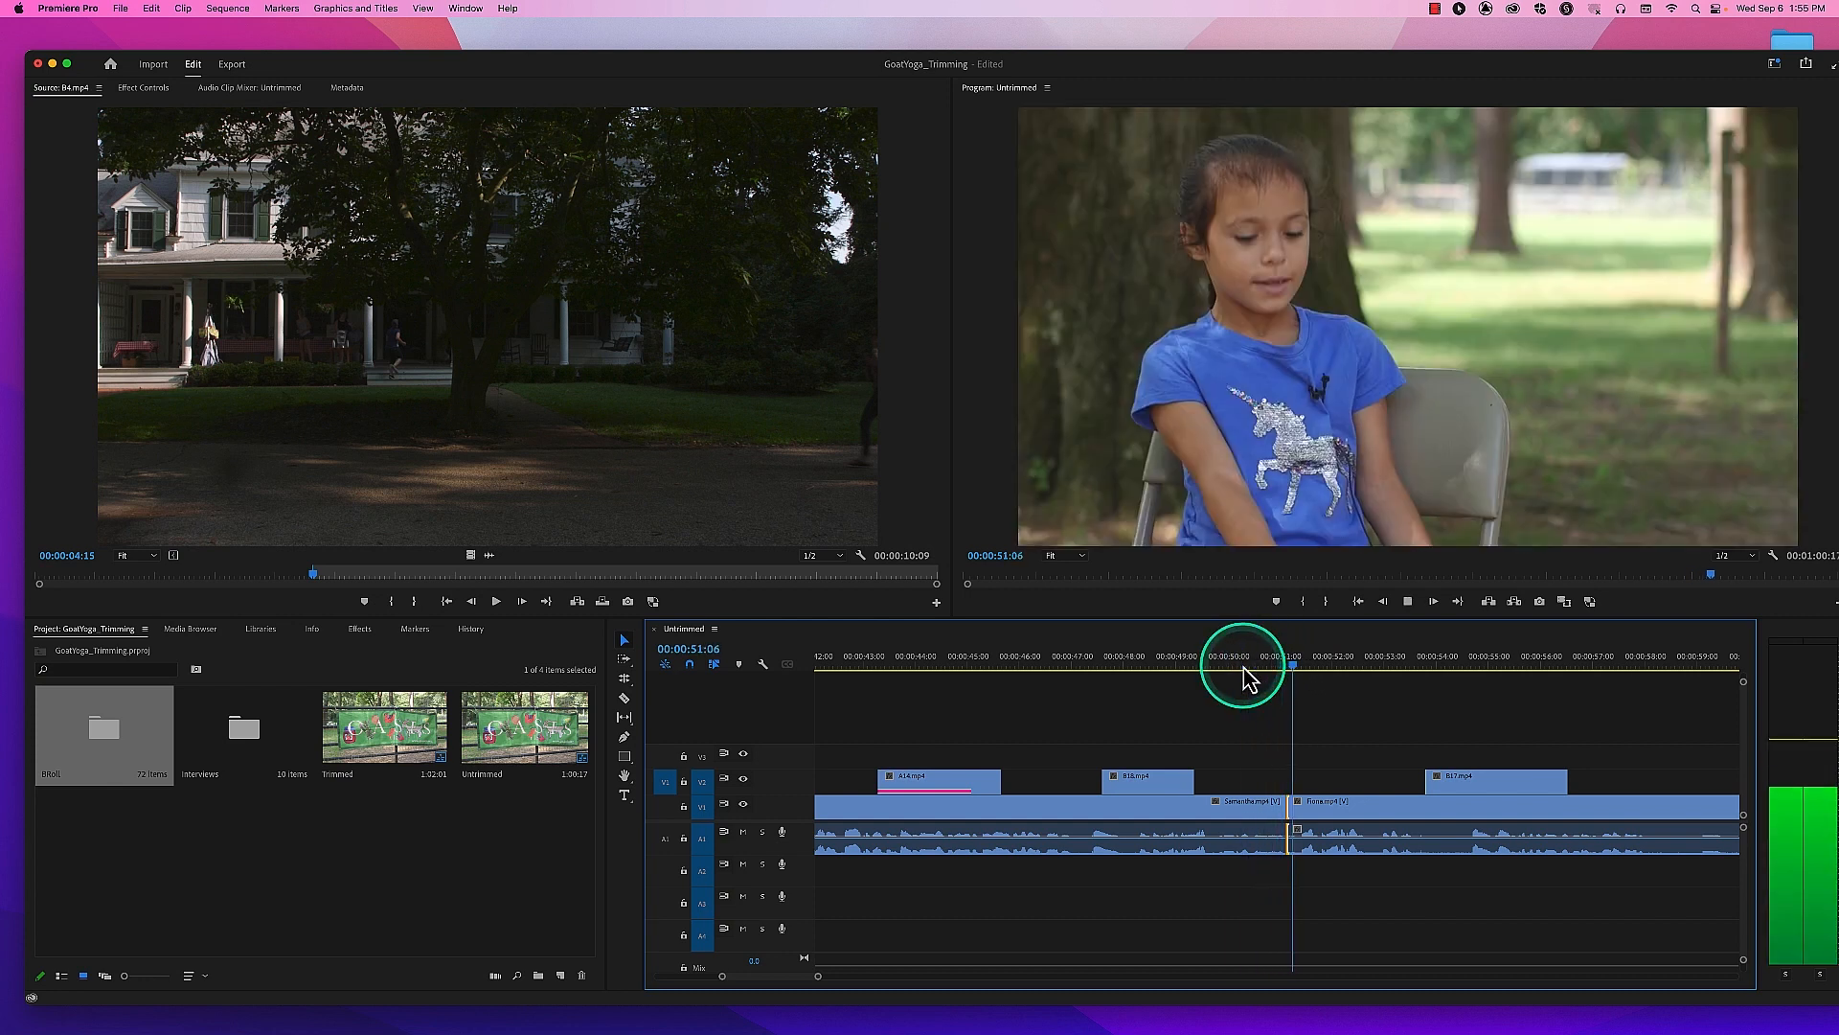
left_click_drag(1256, 678, 1187, 664)
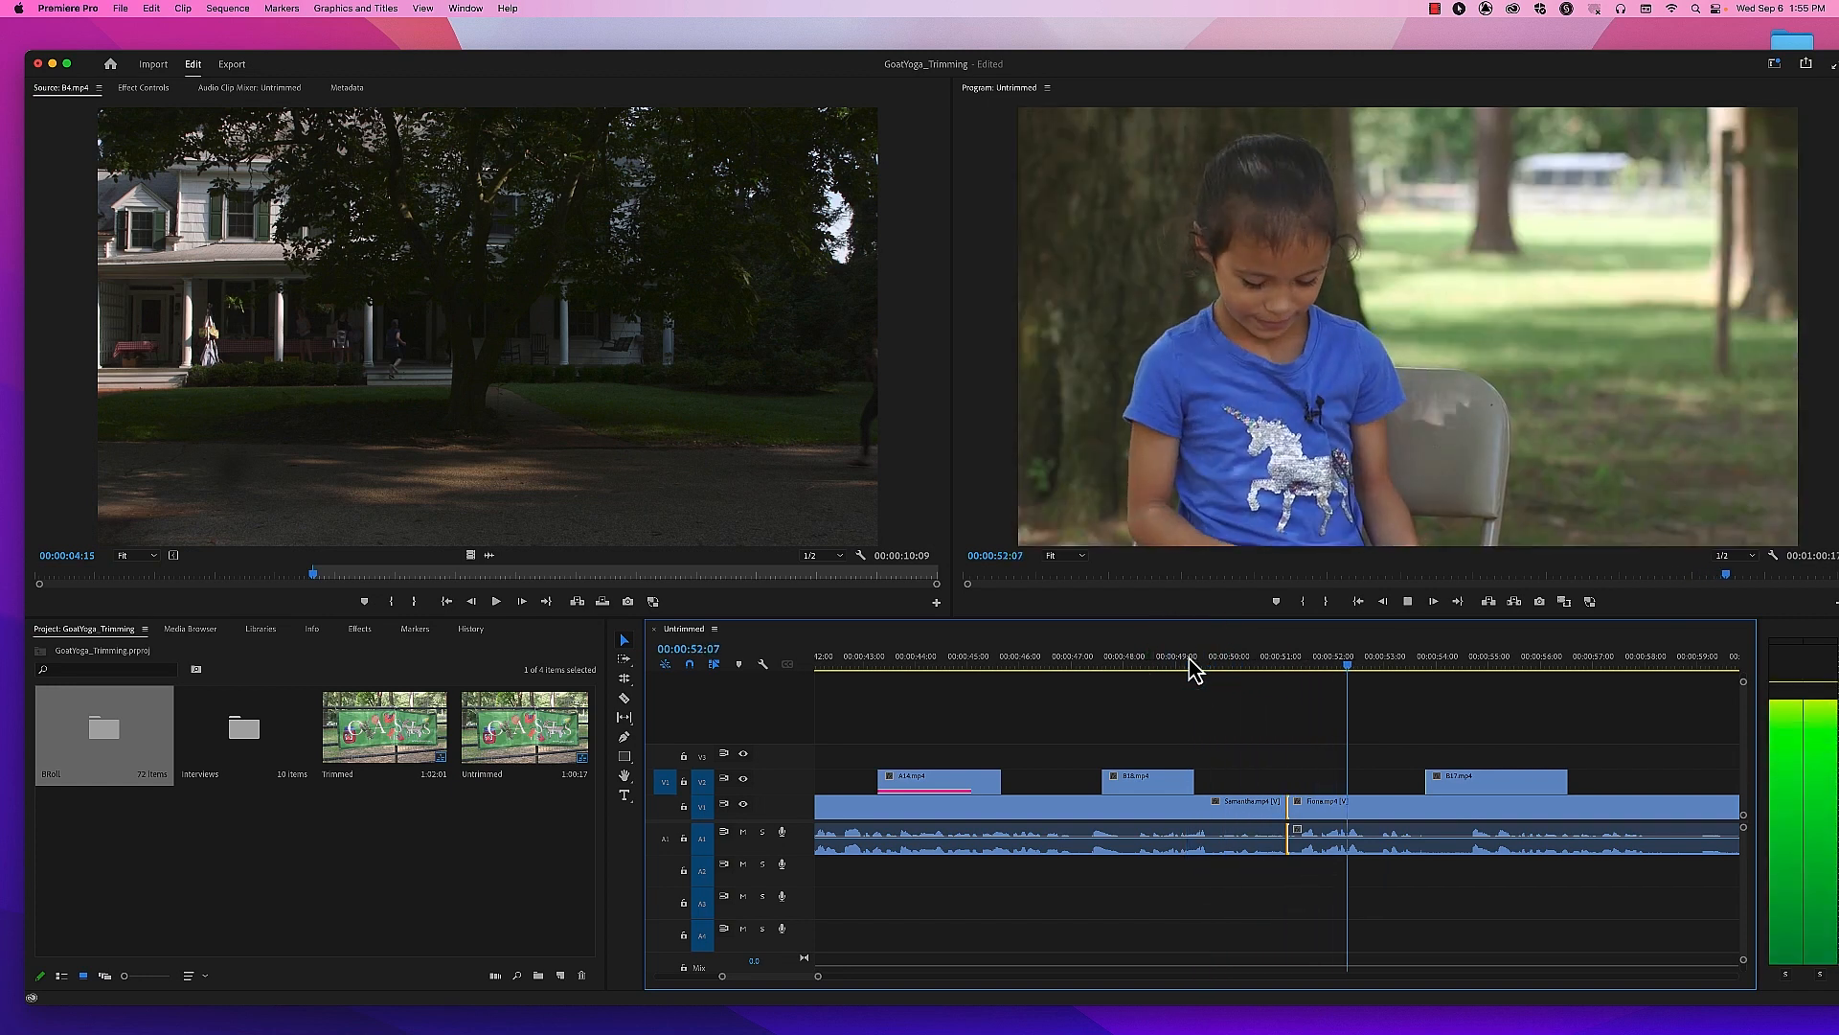
key("space")
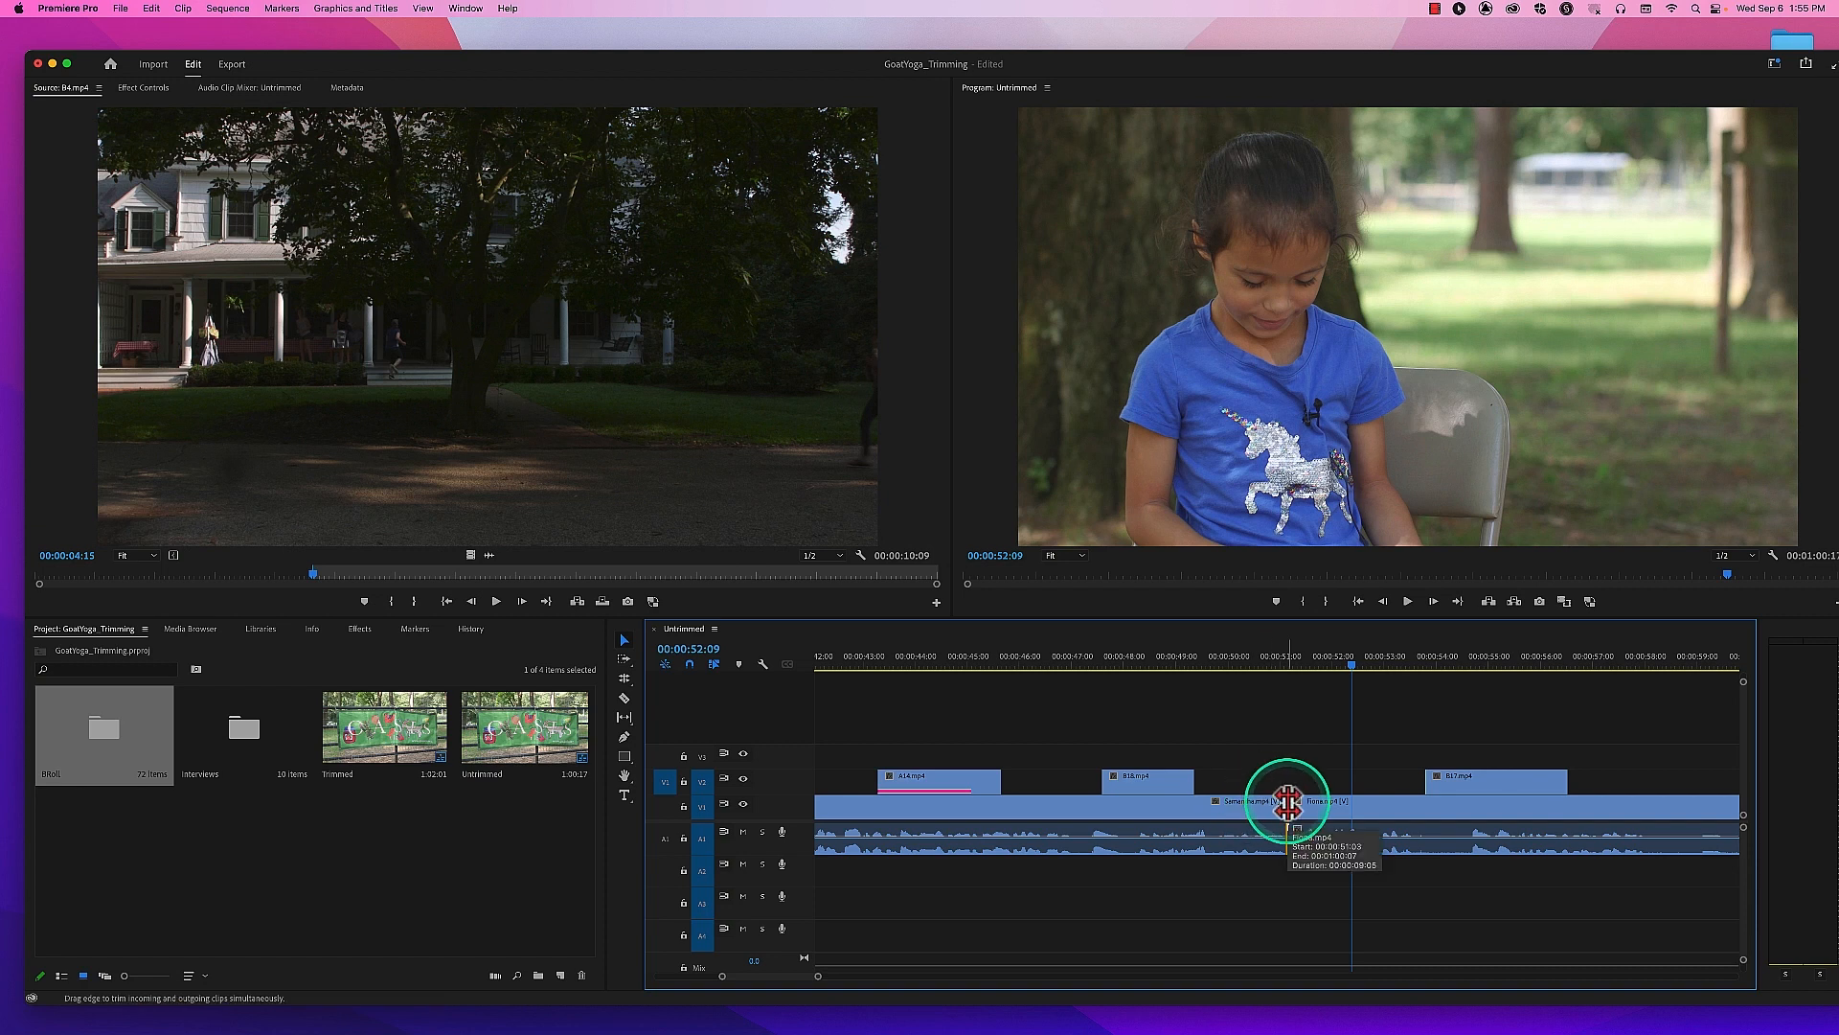
Step: Open Trim mode at the interview cut with the end of the outgoing clip selected for ripple trimming
mouse_move(1281, 659)
left_mouse_down()
mouse_move(1261, 665)
mouse_move(1308, 674)
left_mouse_up()
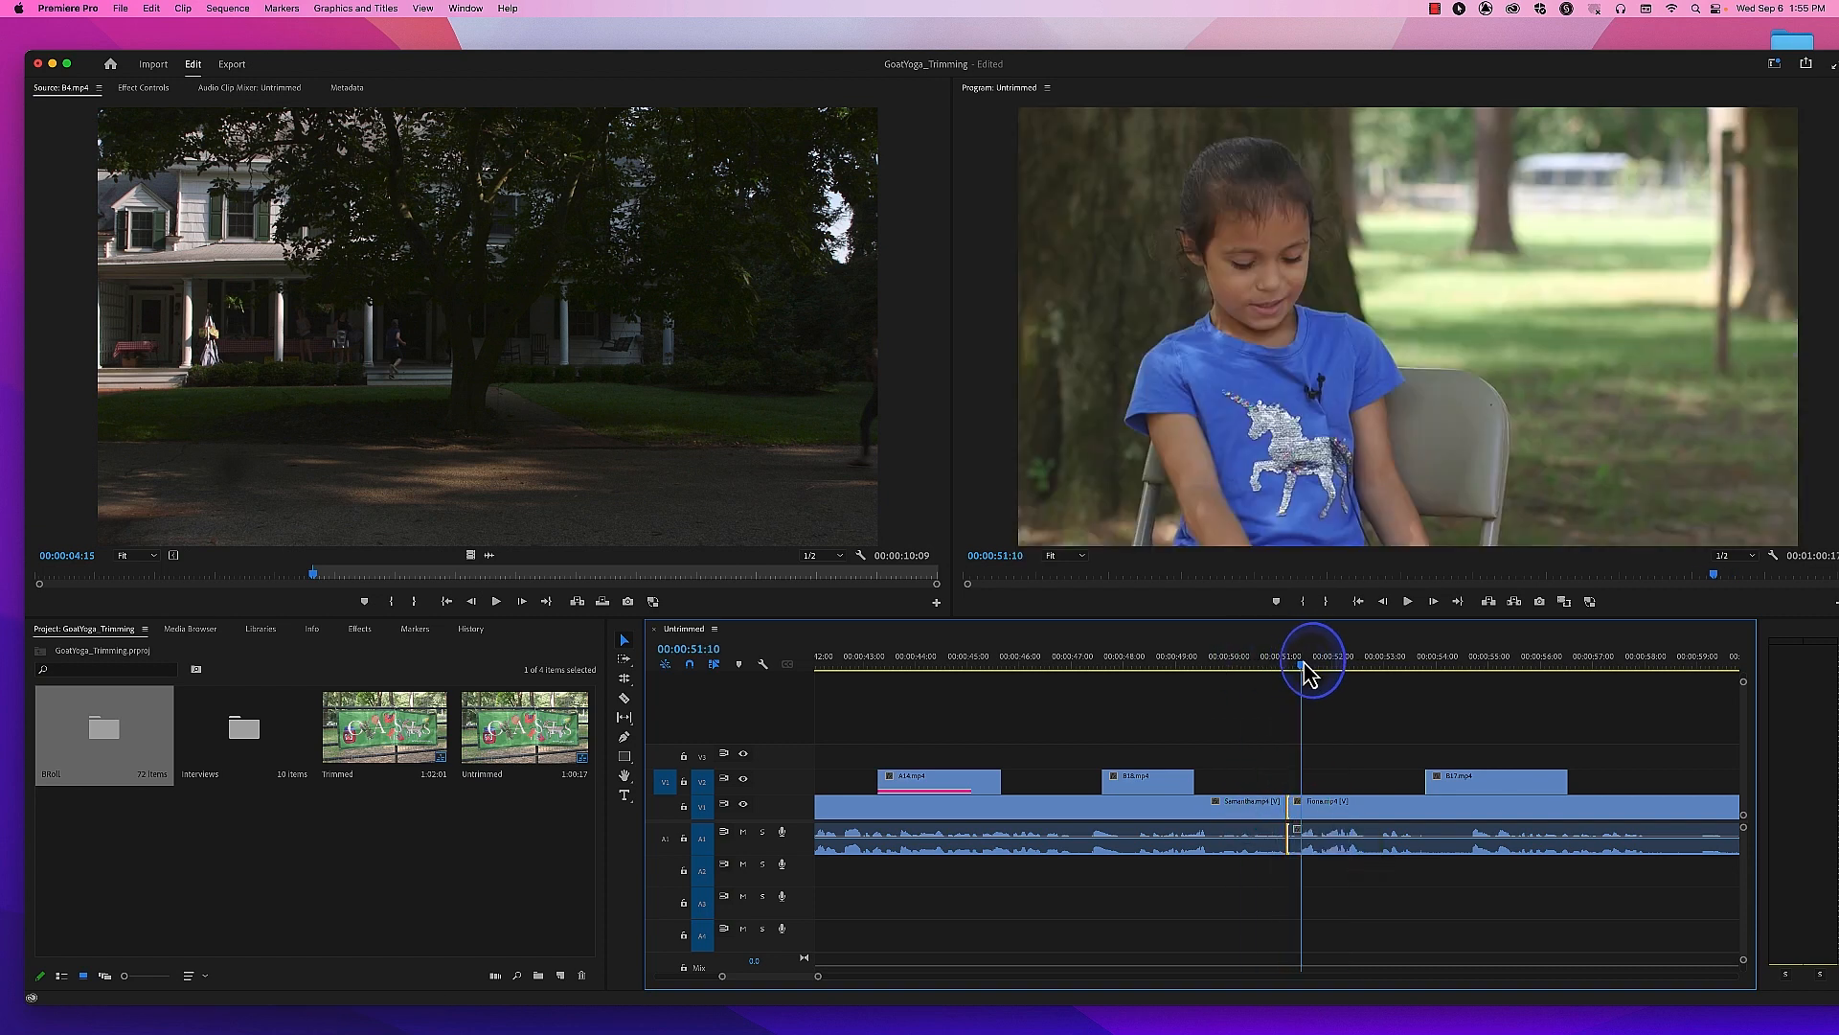
double_click(1277, 811)
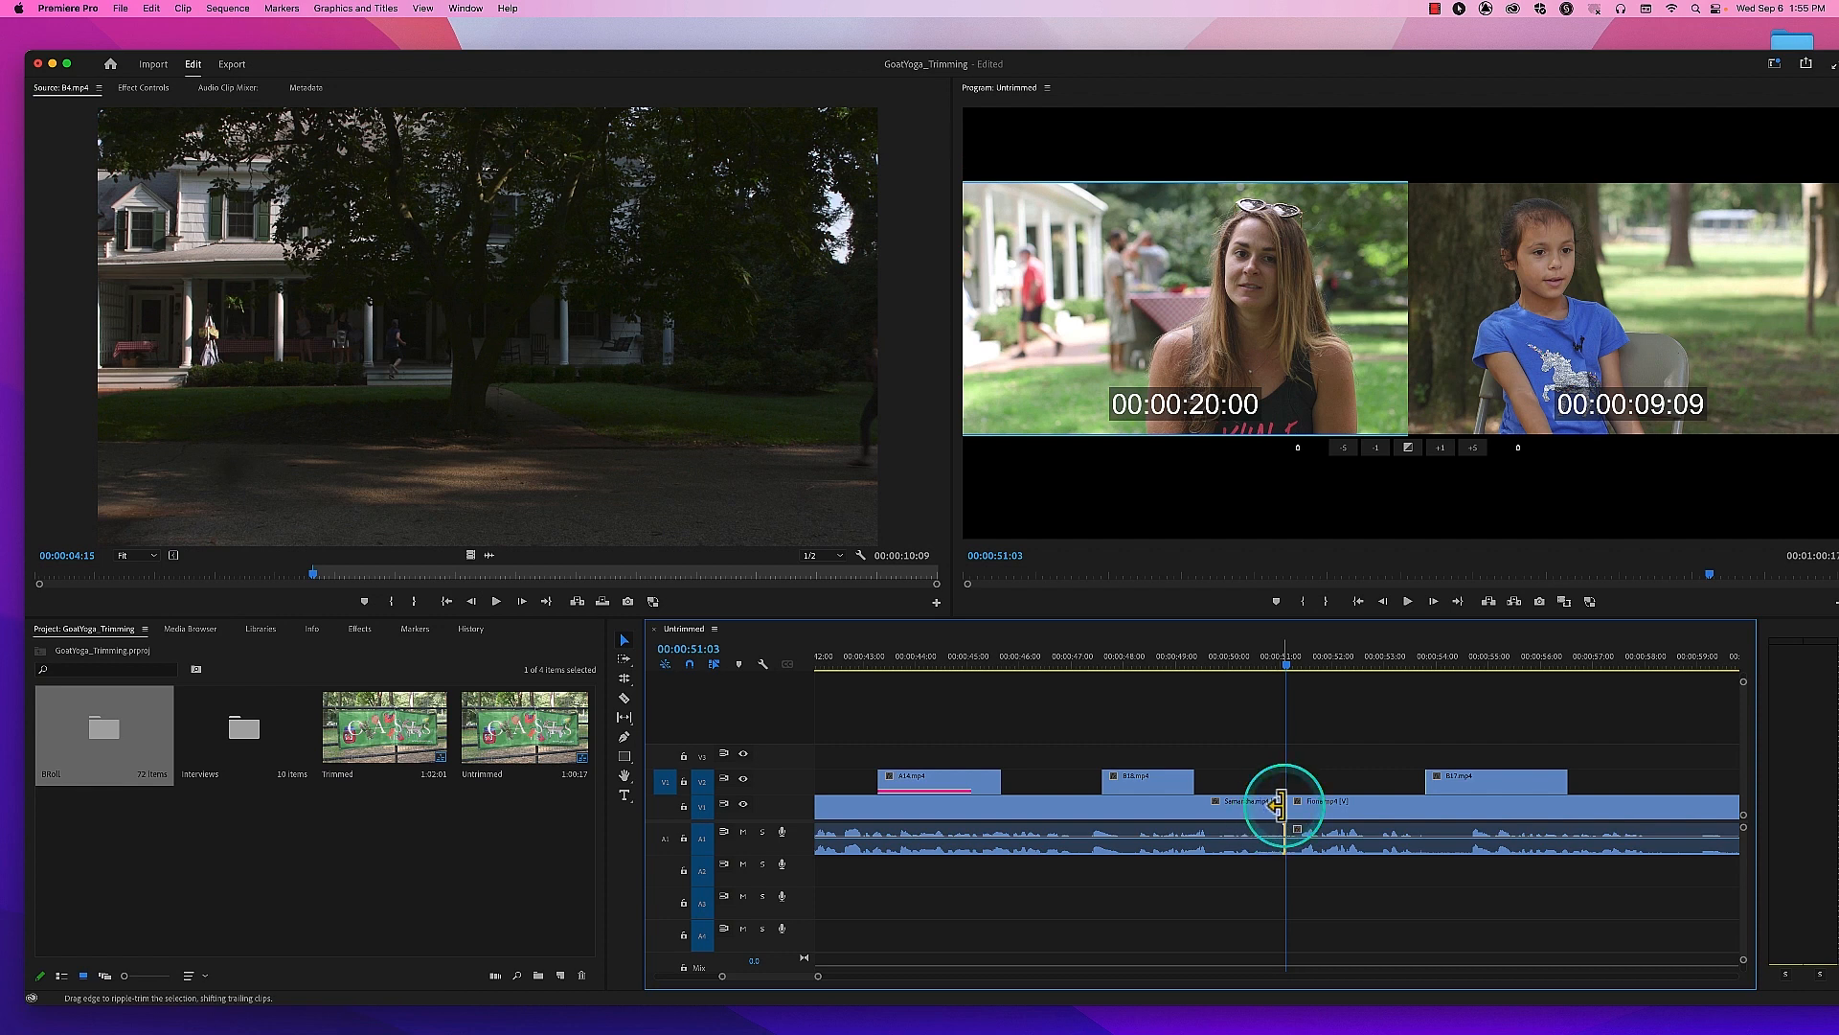
left_click(1266, 695)
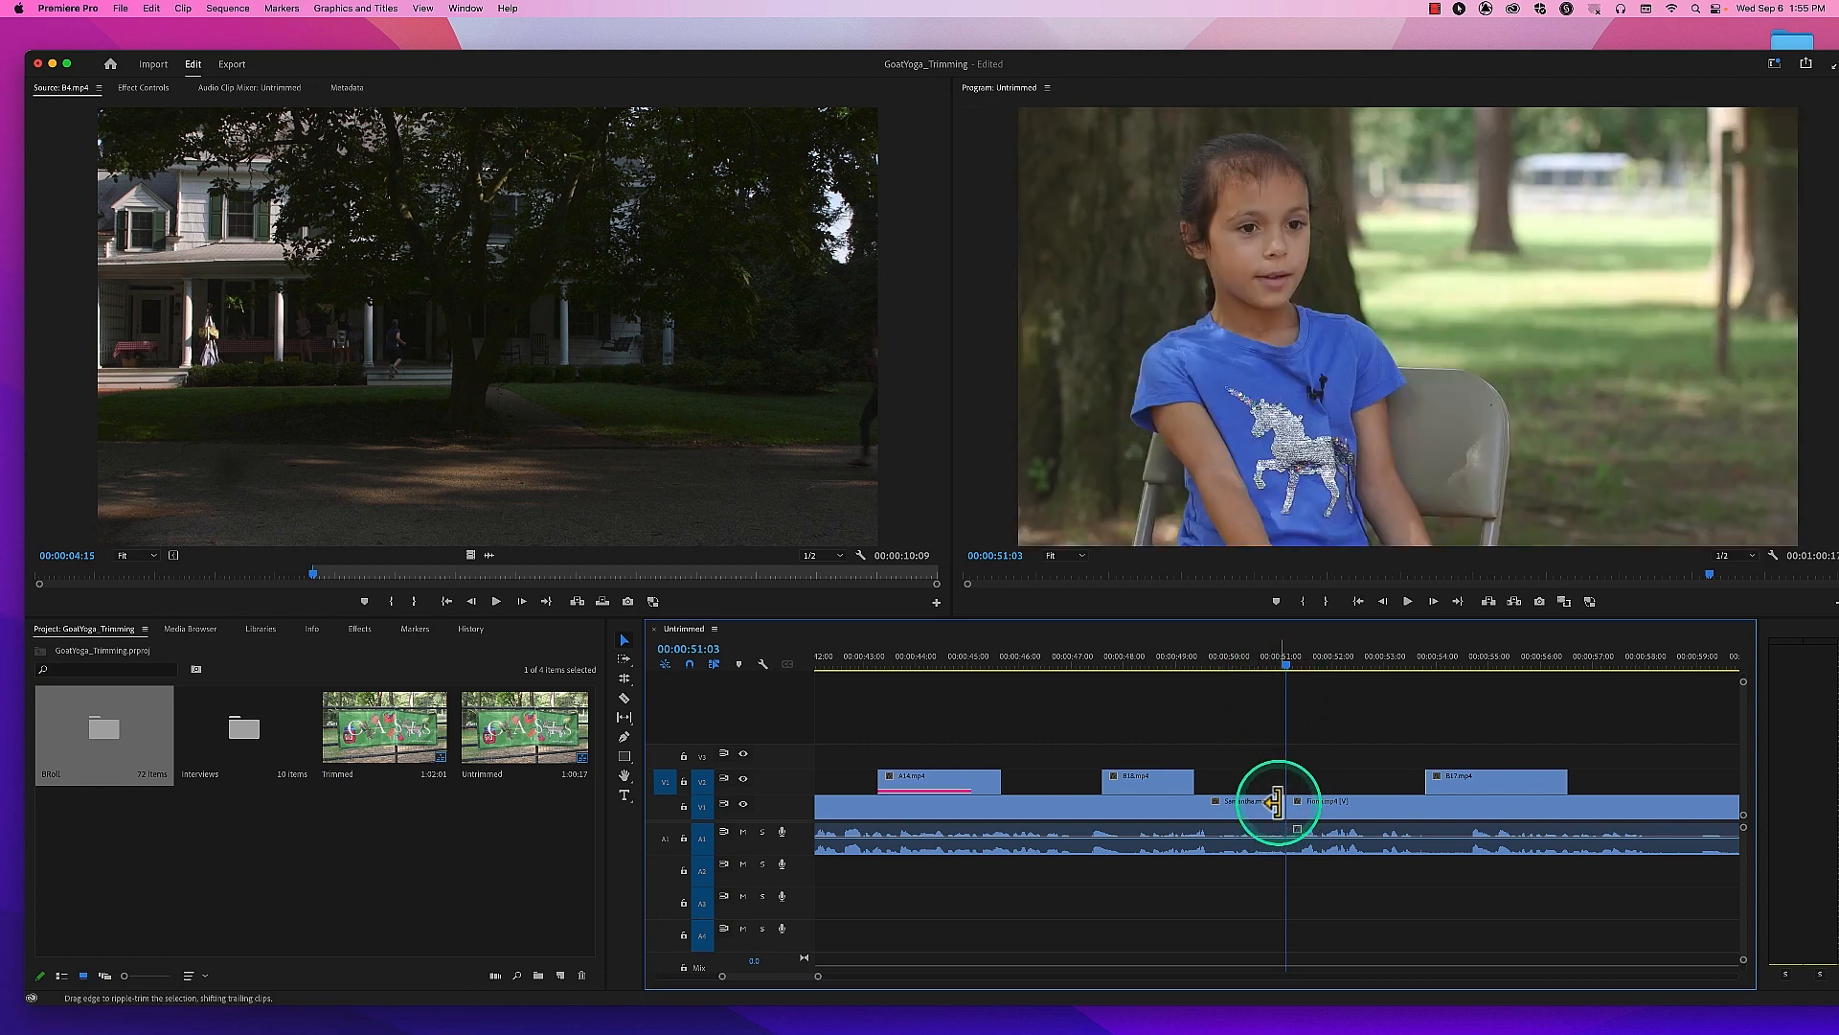
double_click(1274, 802)
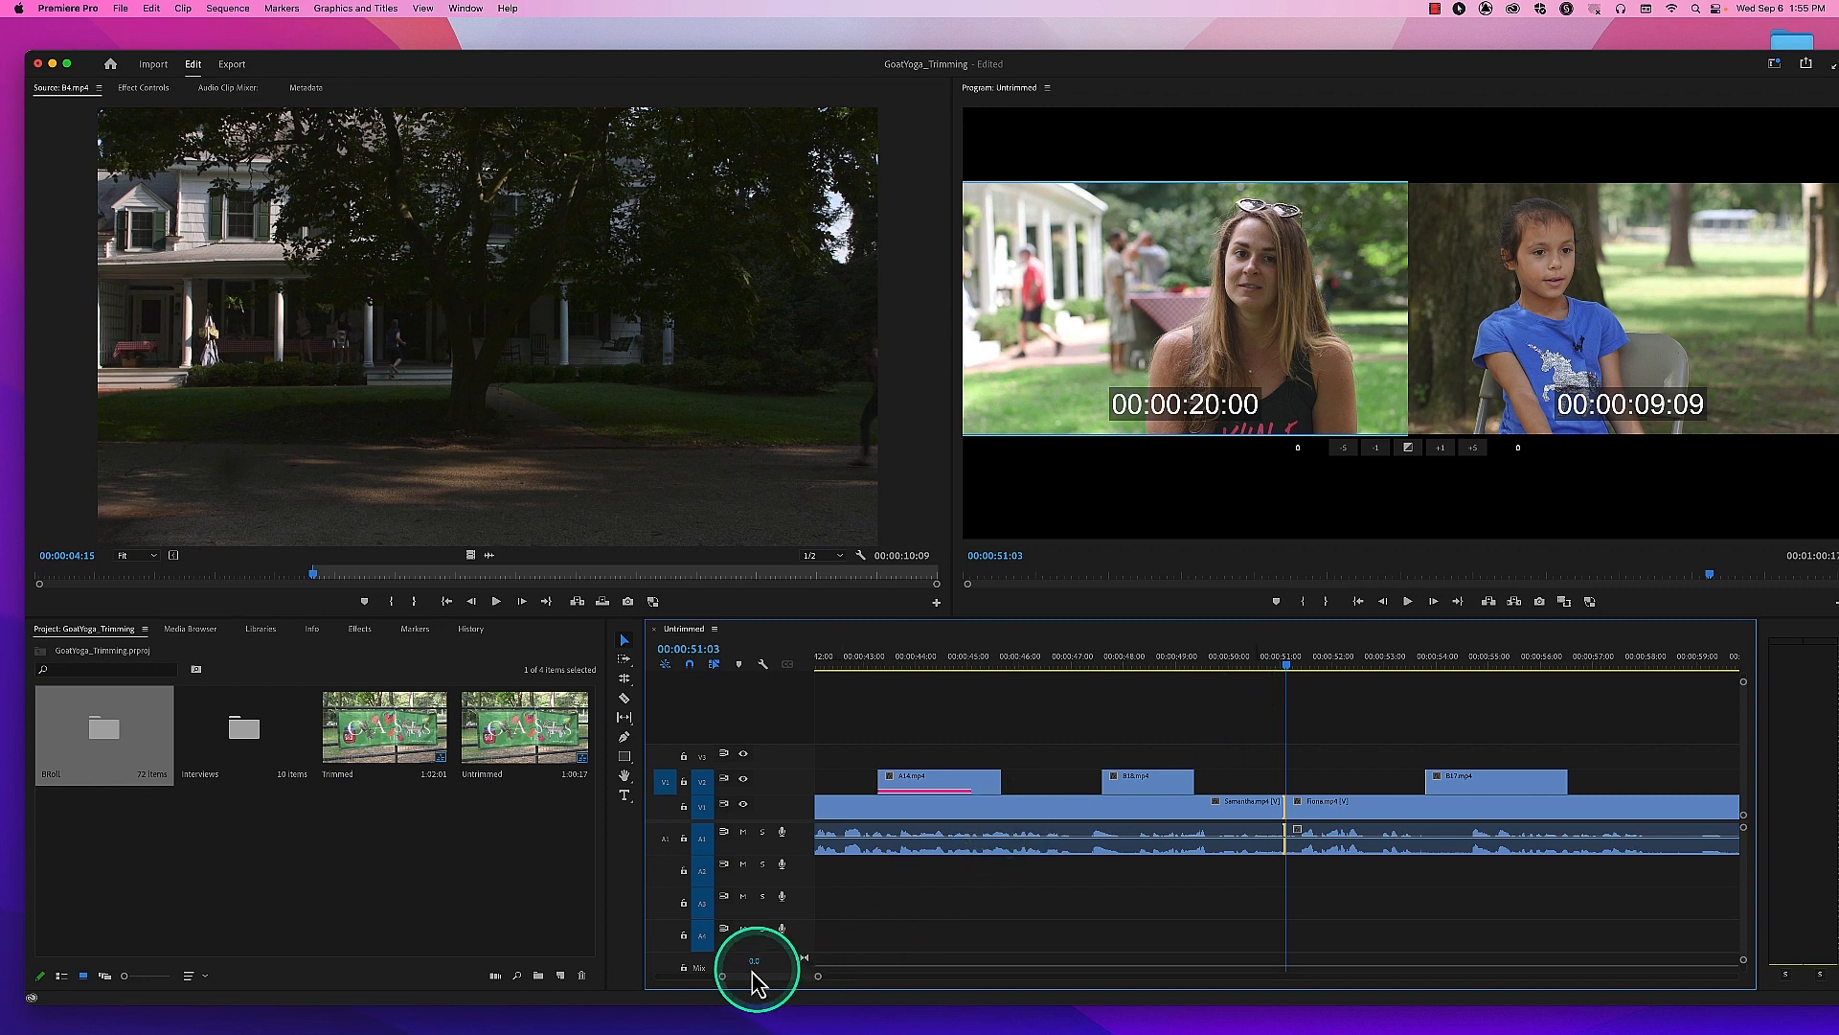
Step: Play back the earlier transition from the interview to the goat yoga shot, starting around the 20-second mark
scroll(757, 986, "left", 5)
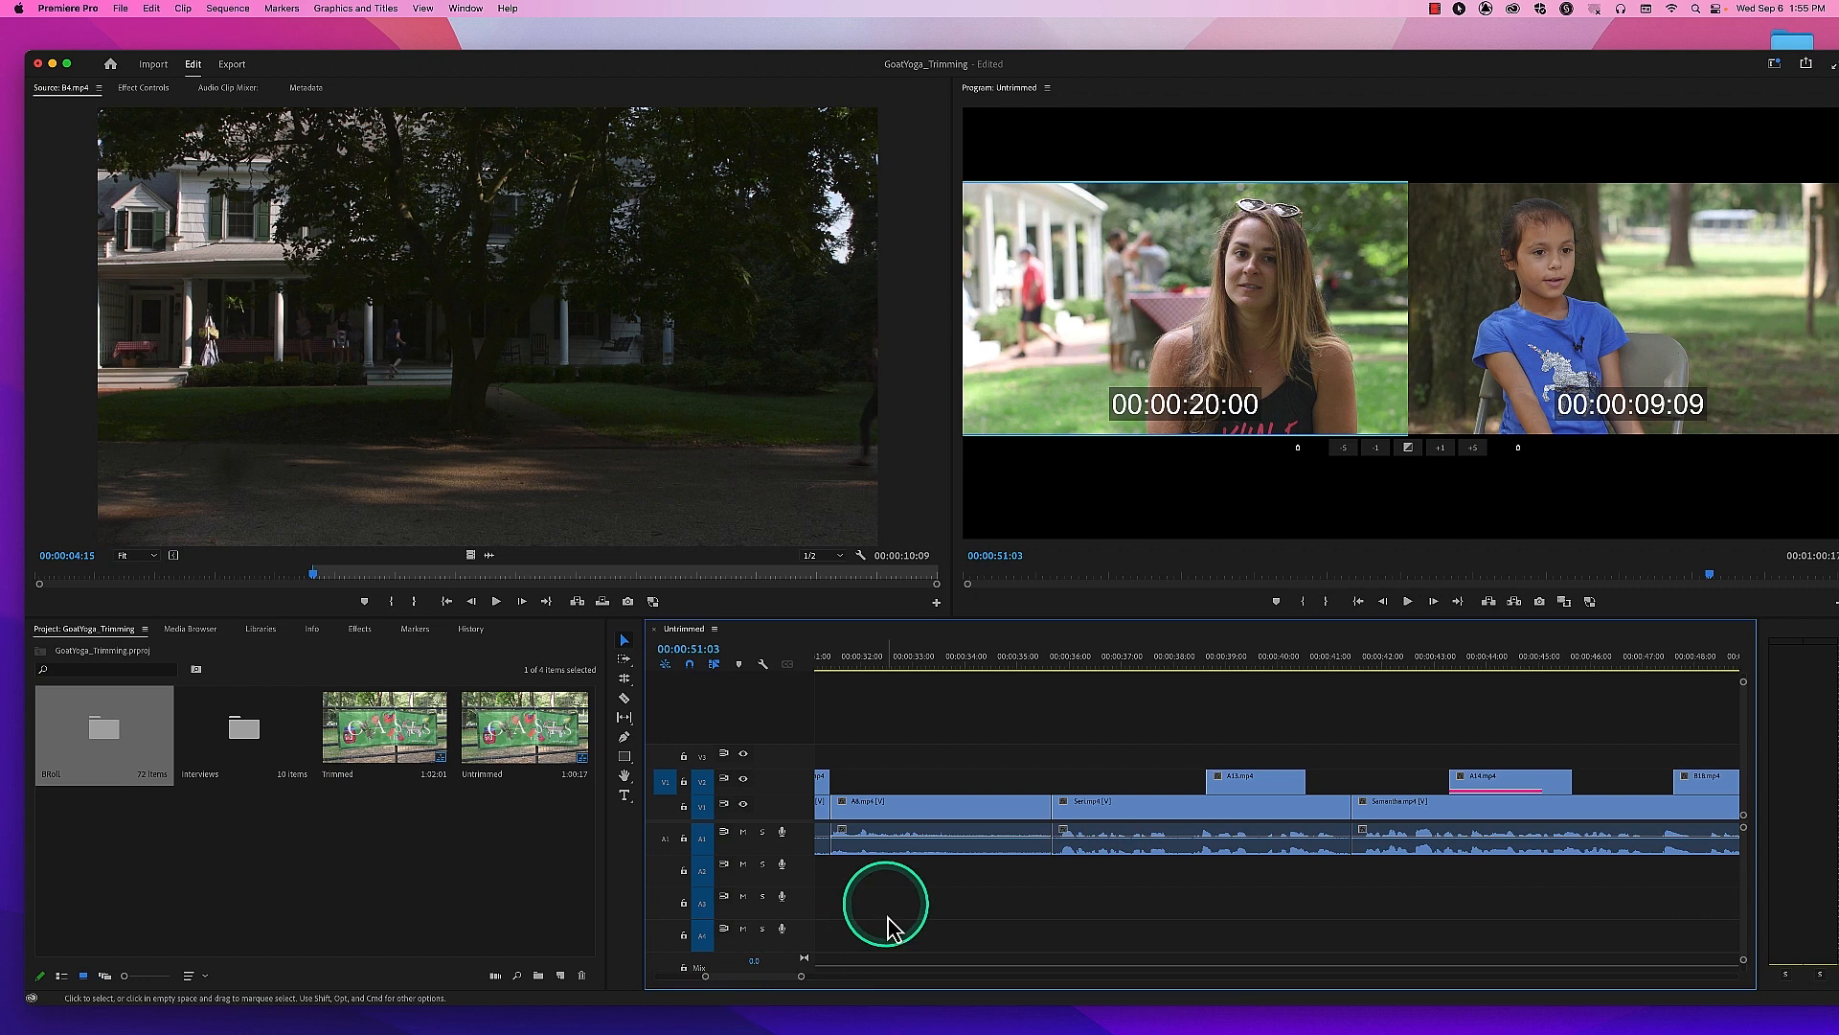
scroll(810, 982, "down", 3)
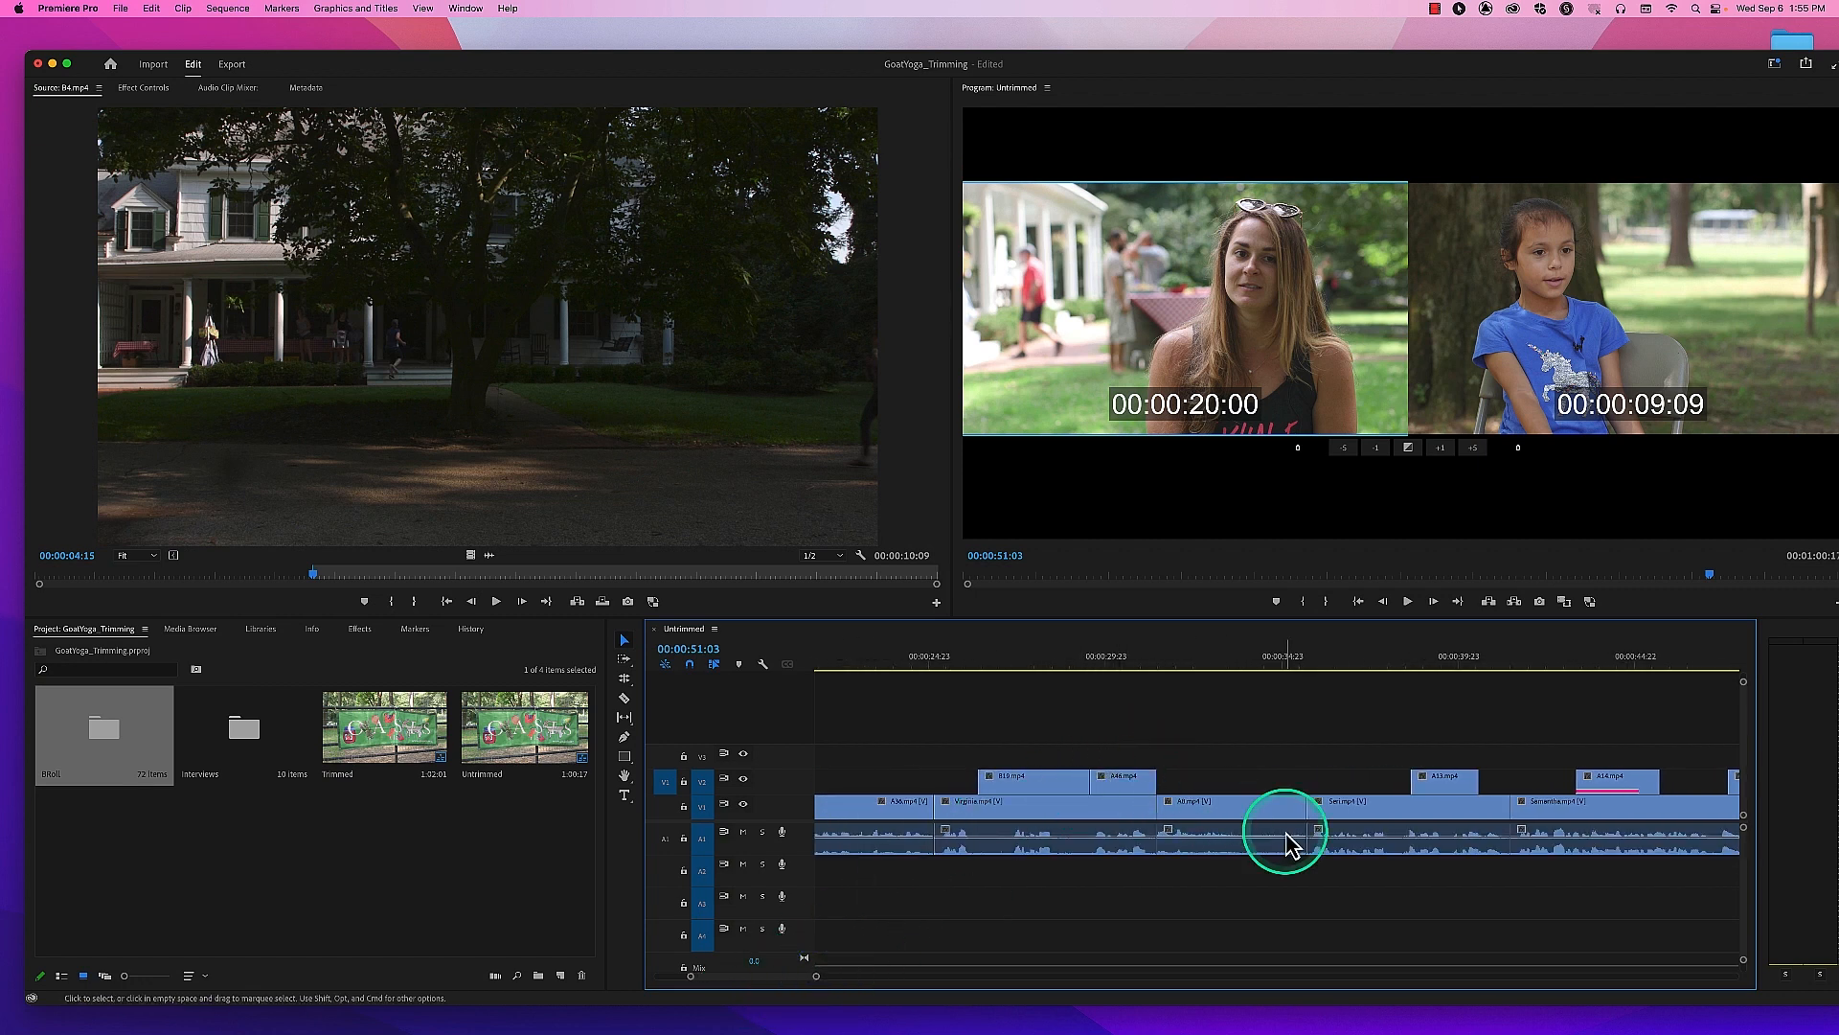
scroll(776, 982, "left", 4)
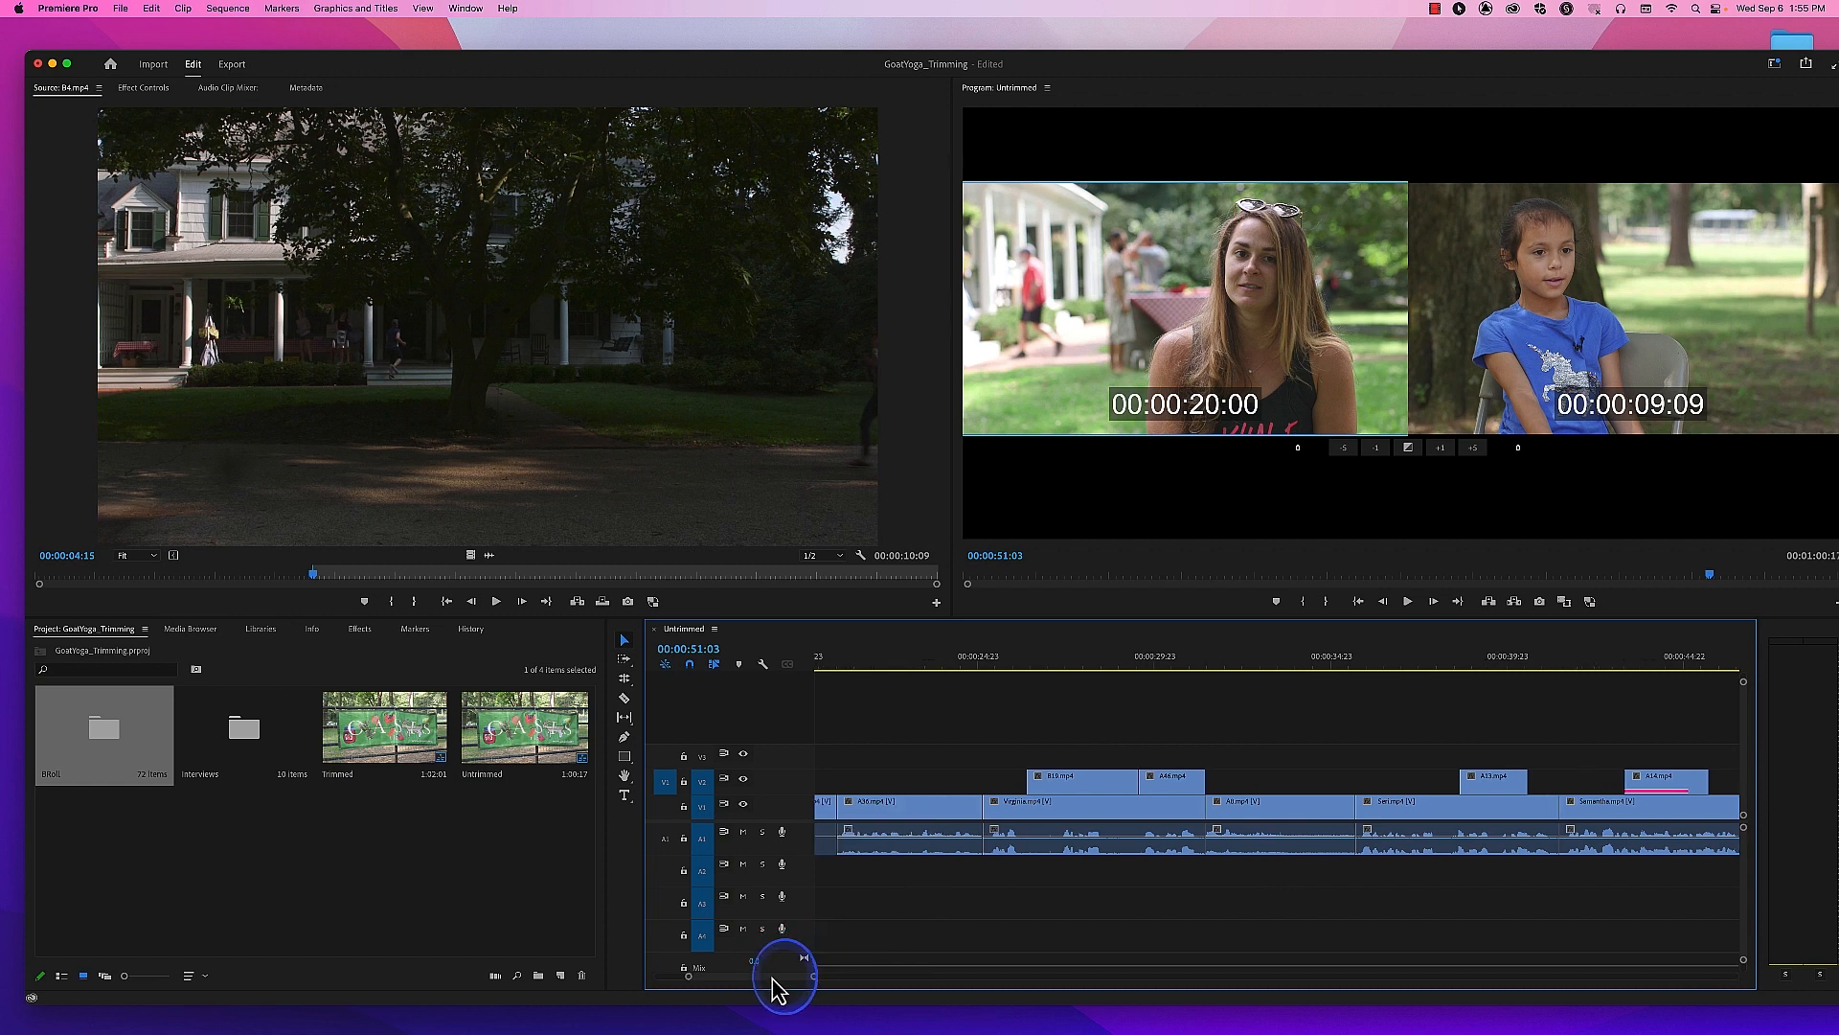
left_click_drag(769, 982, 763, 982)
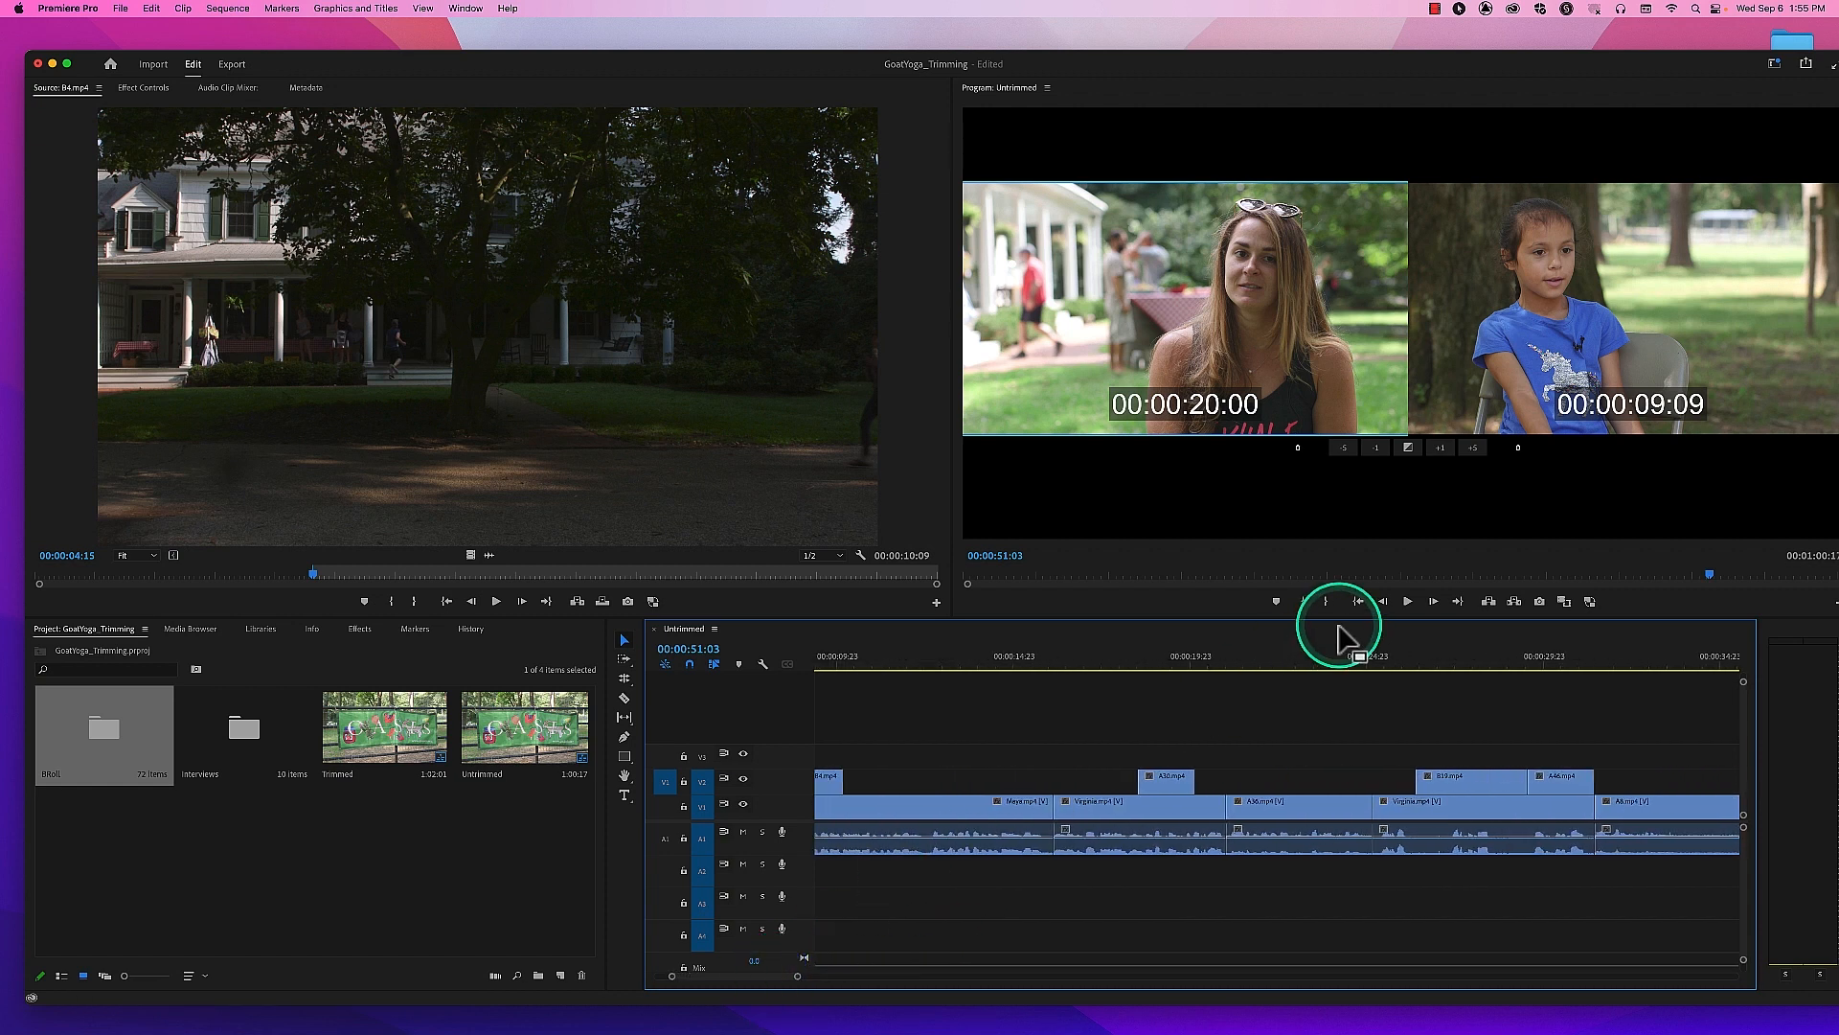
left_click(1163, 661)
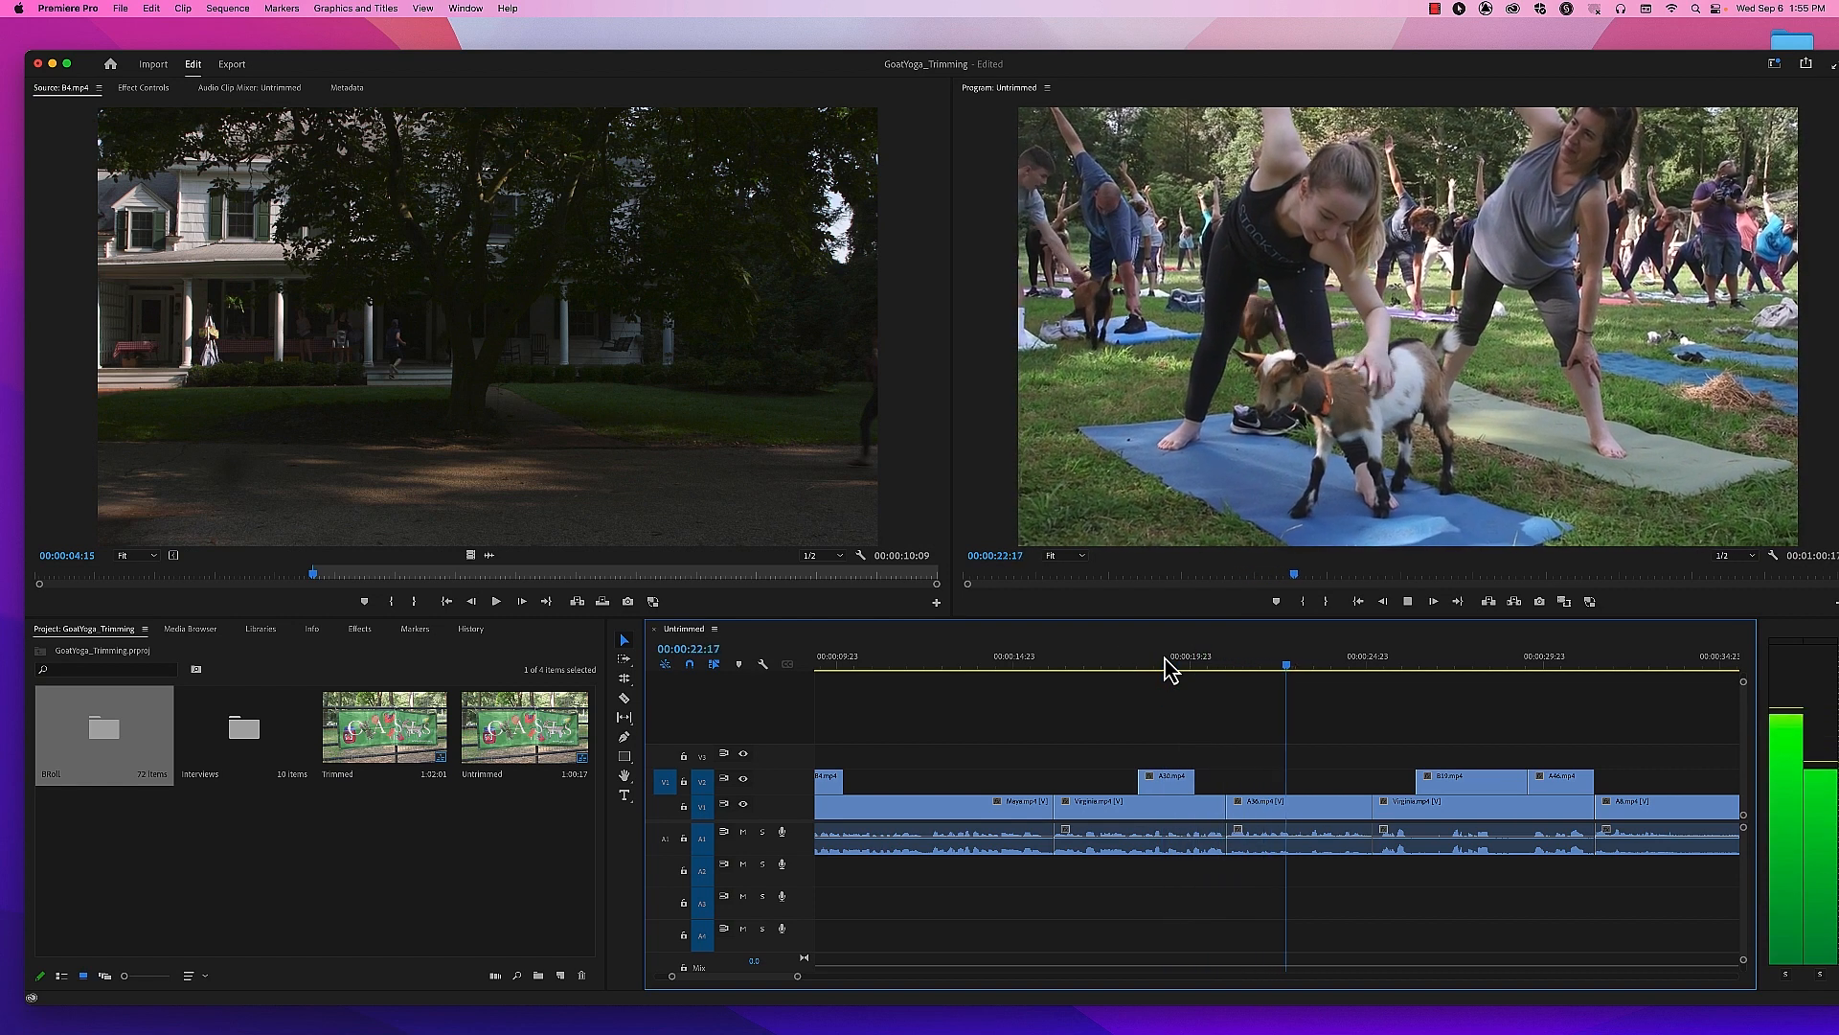
key("space")
left_click(1192, 666)
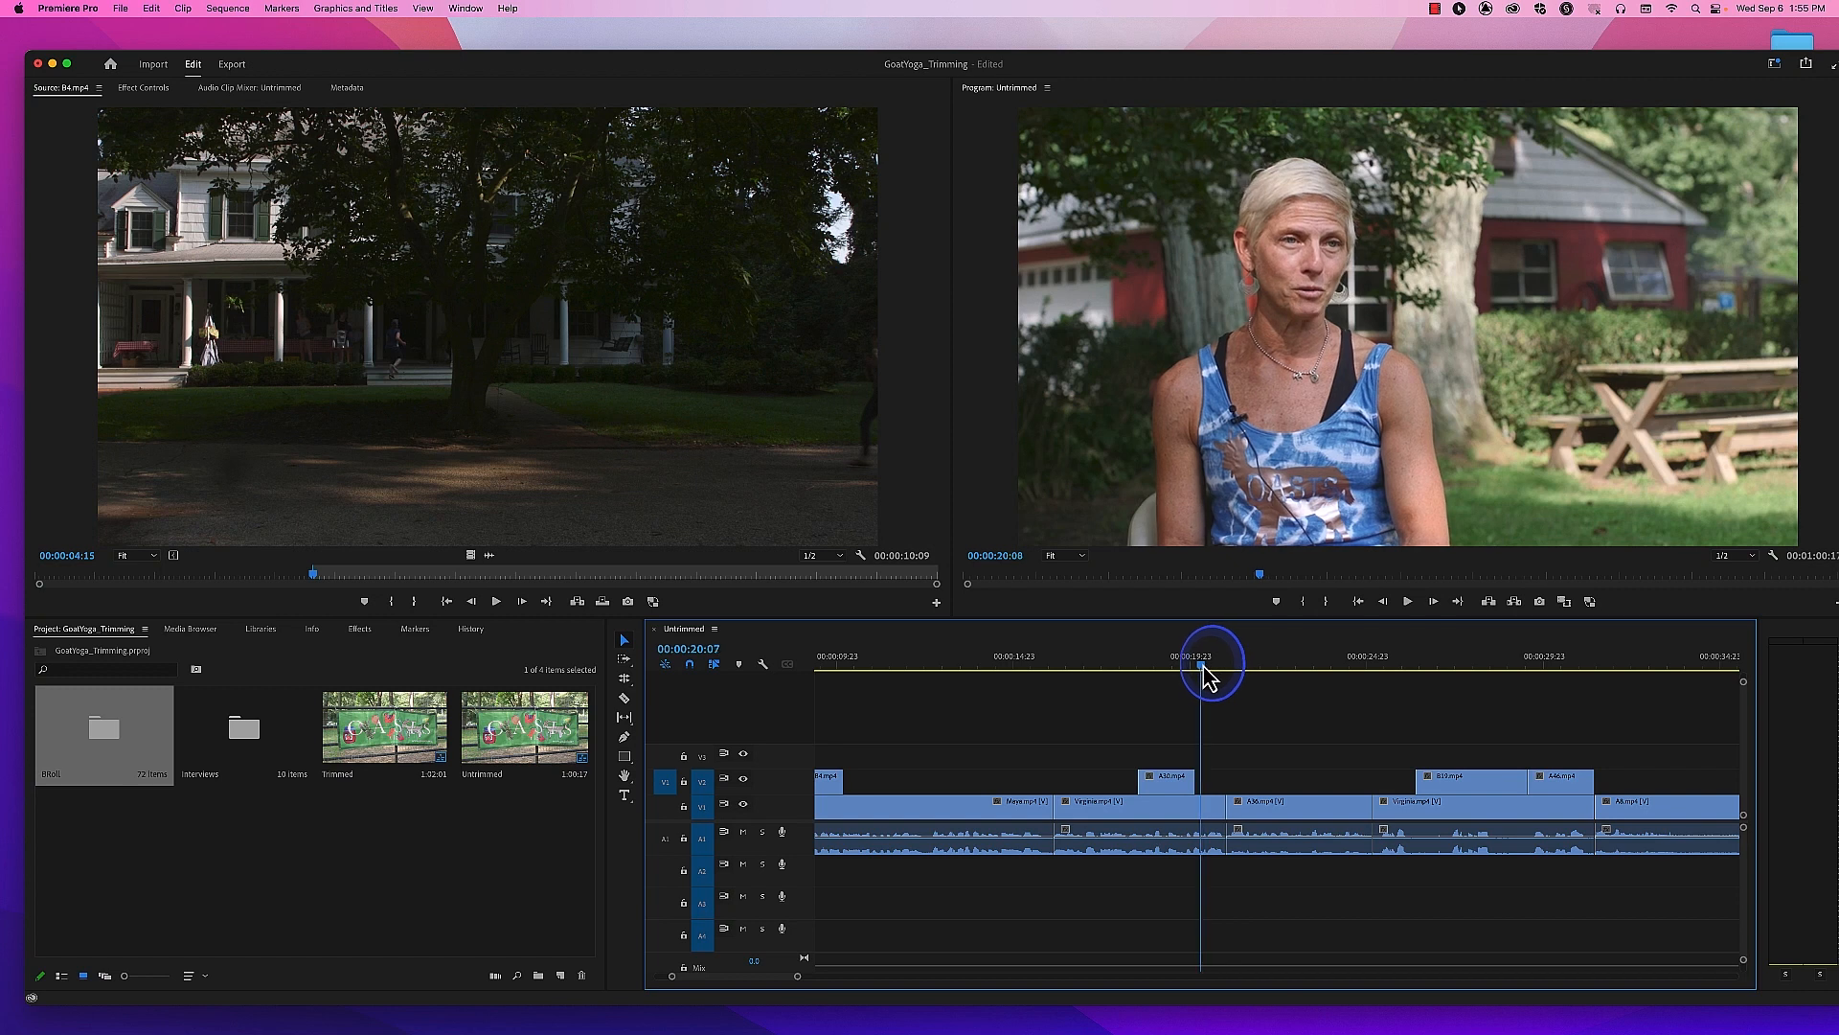
left_click_drag(1194, 678, 1192, 678)
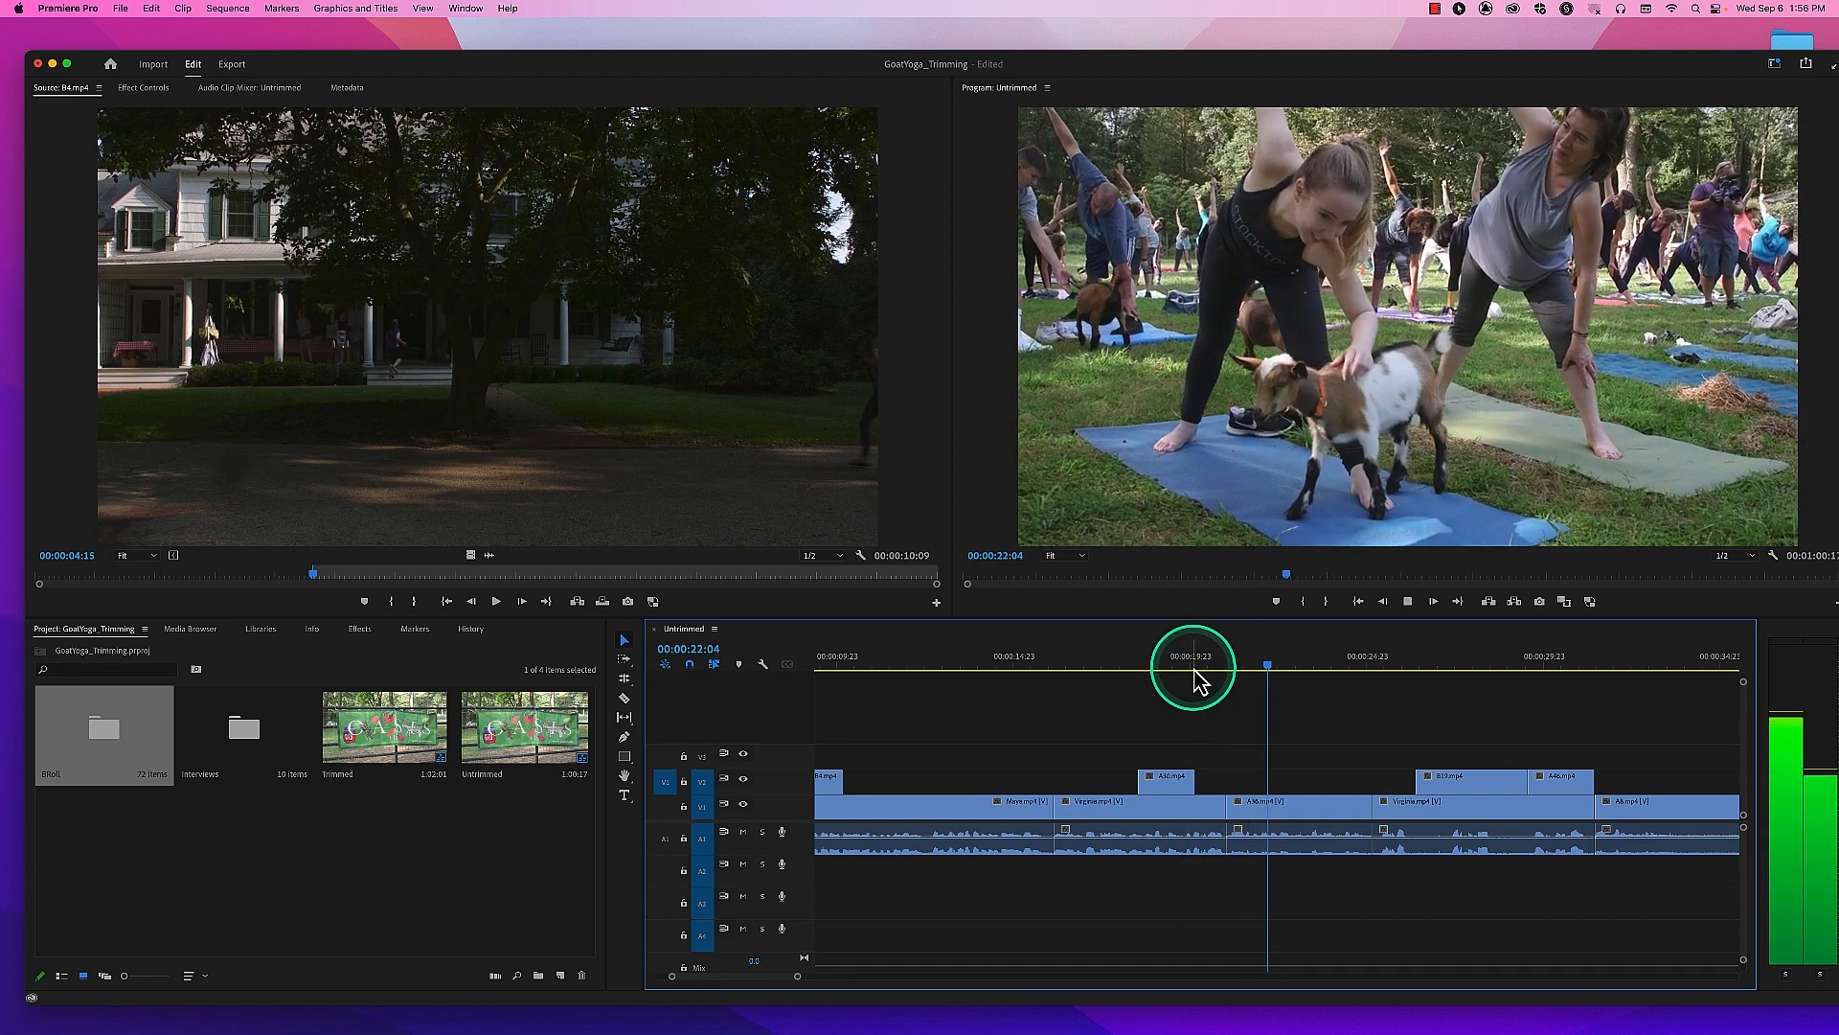
key("space")
Step: Select the cut between the interview and the goat yoga shot for a rolling trim, and clear the selection
left_click(1229, 807)
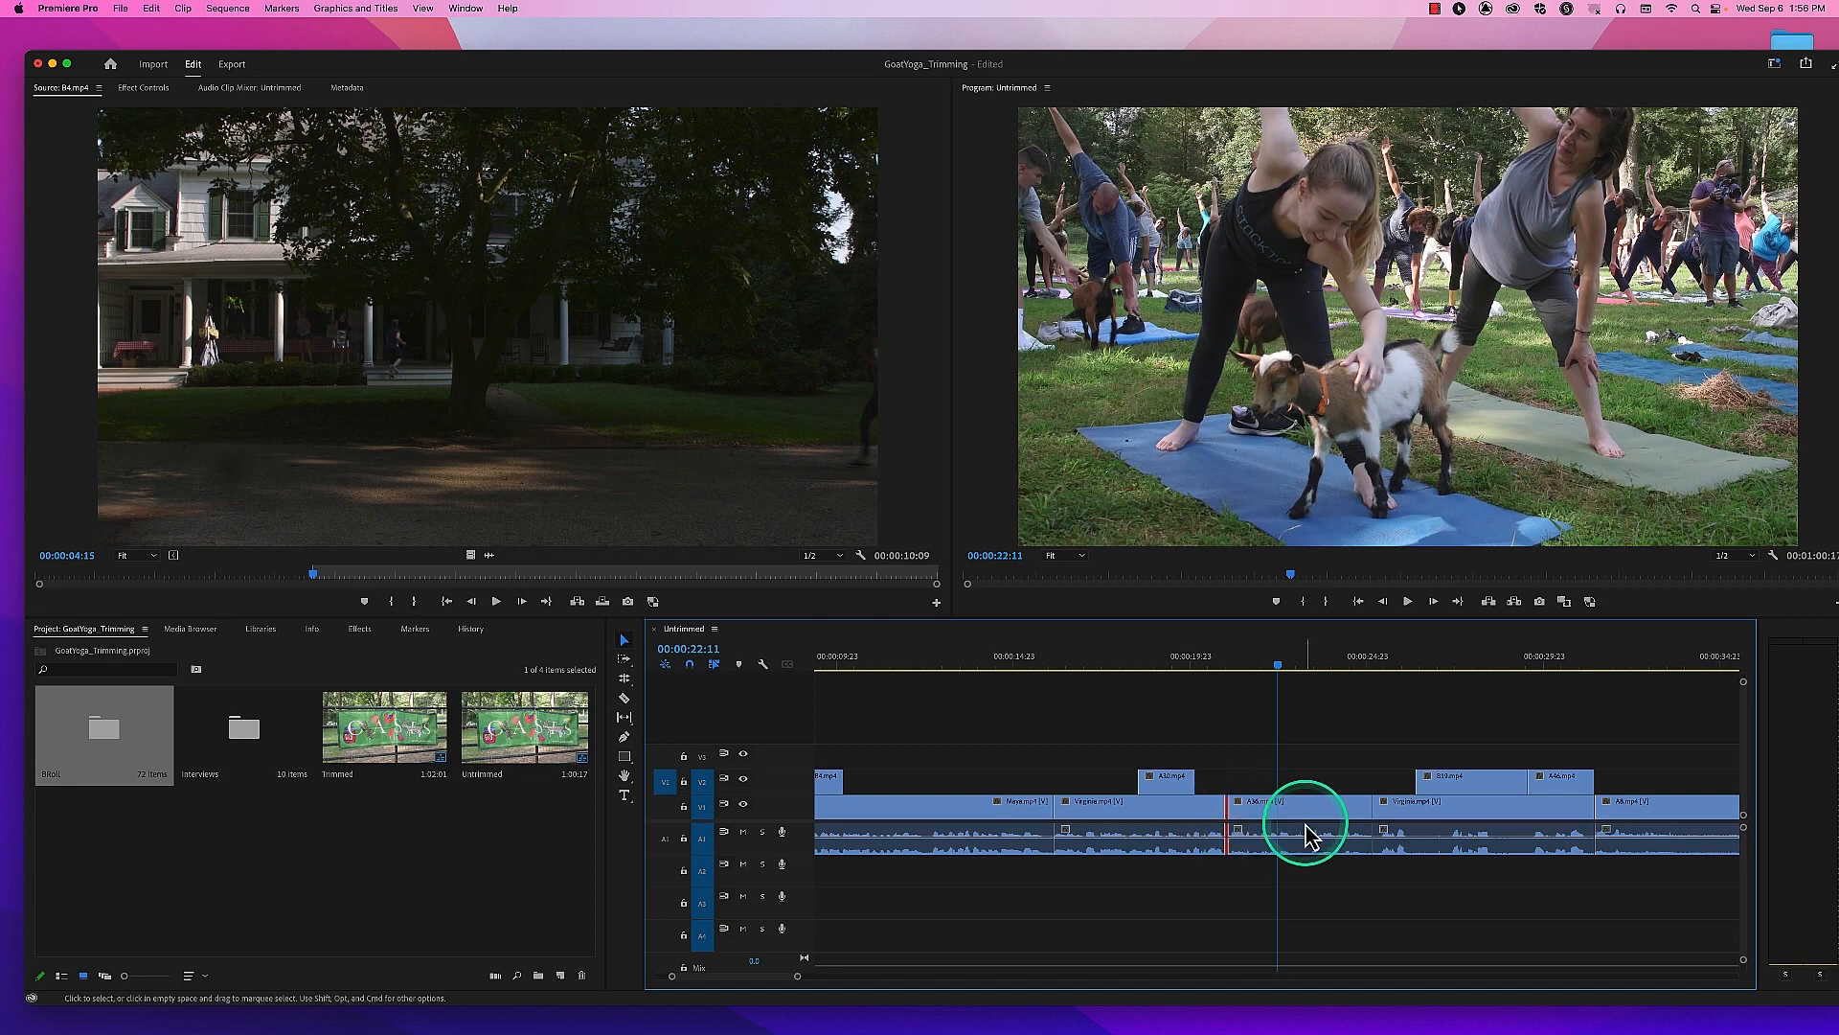
left_click(1228, 810)
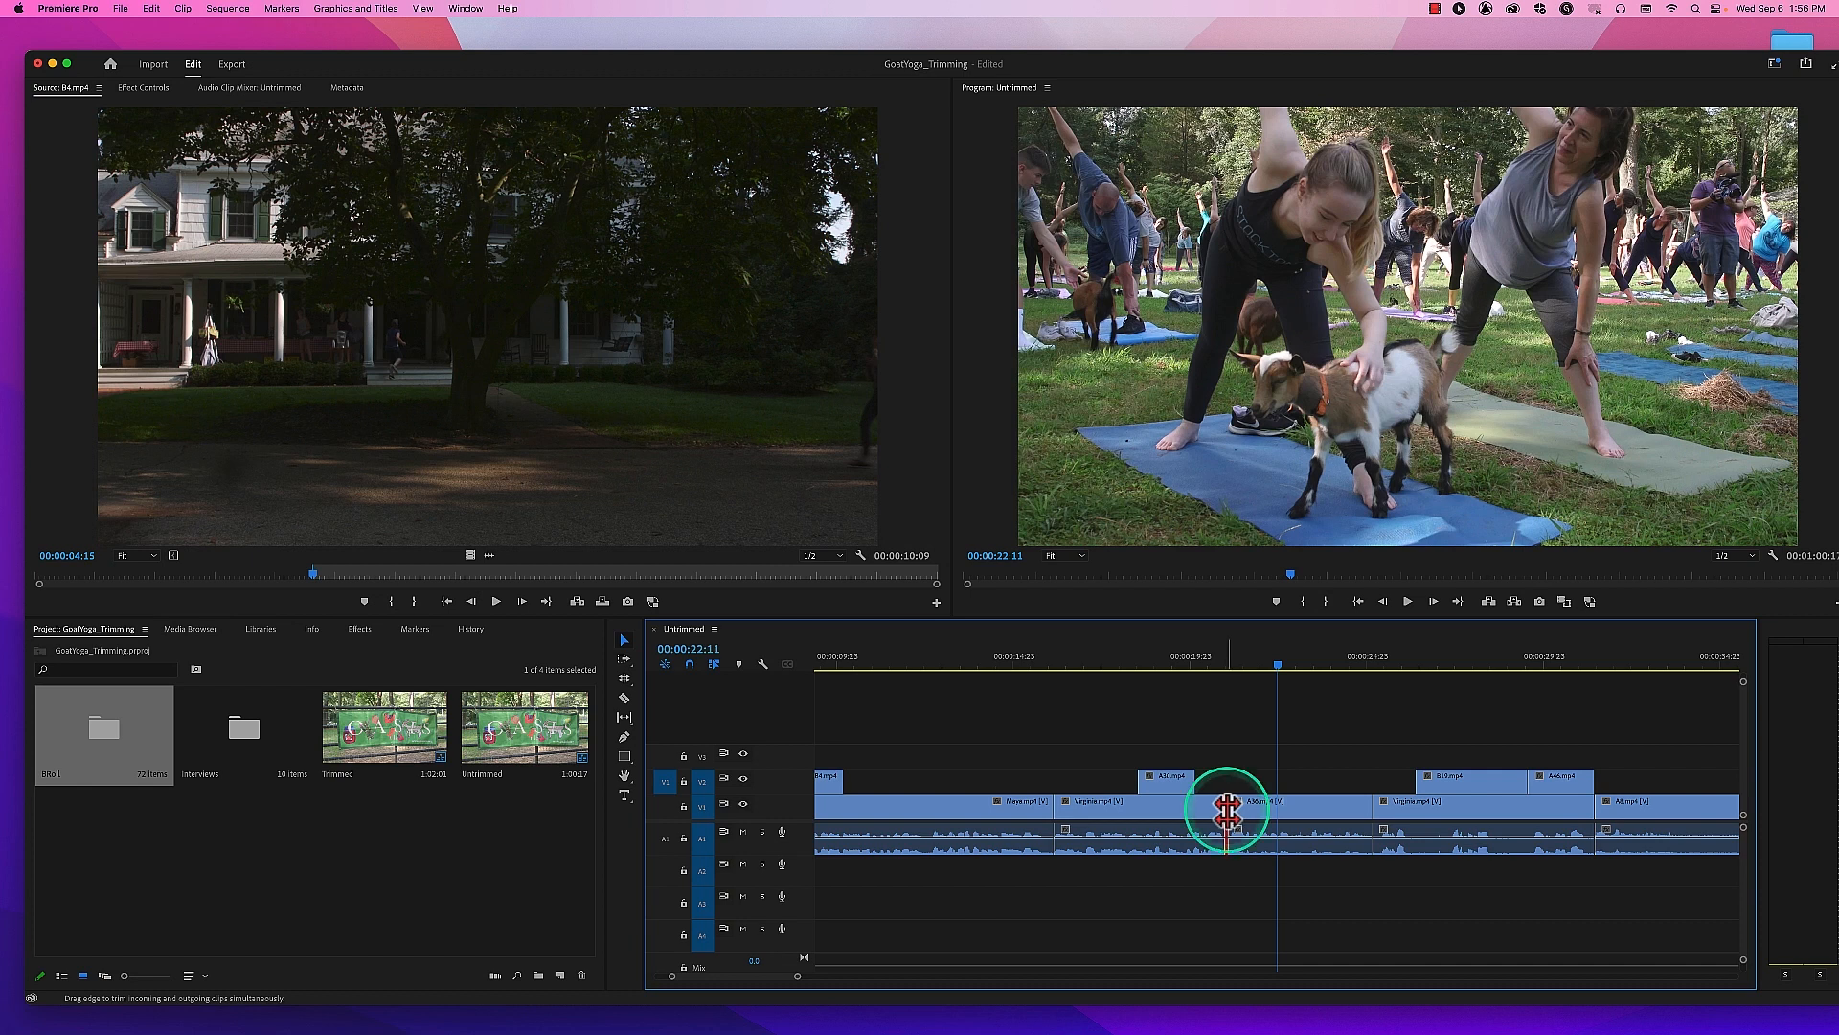
left_click_drag(1228, 810, 1242, 810)
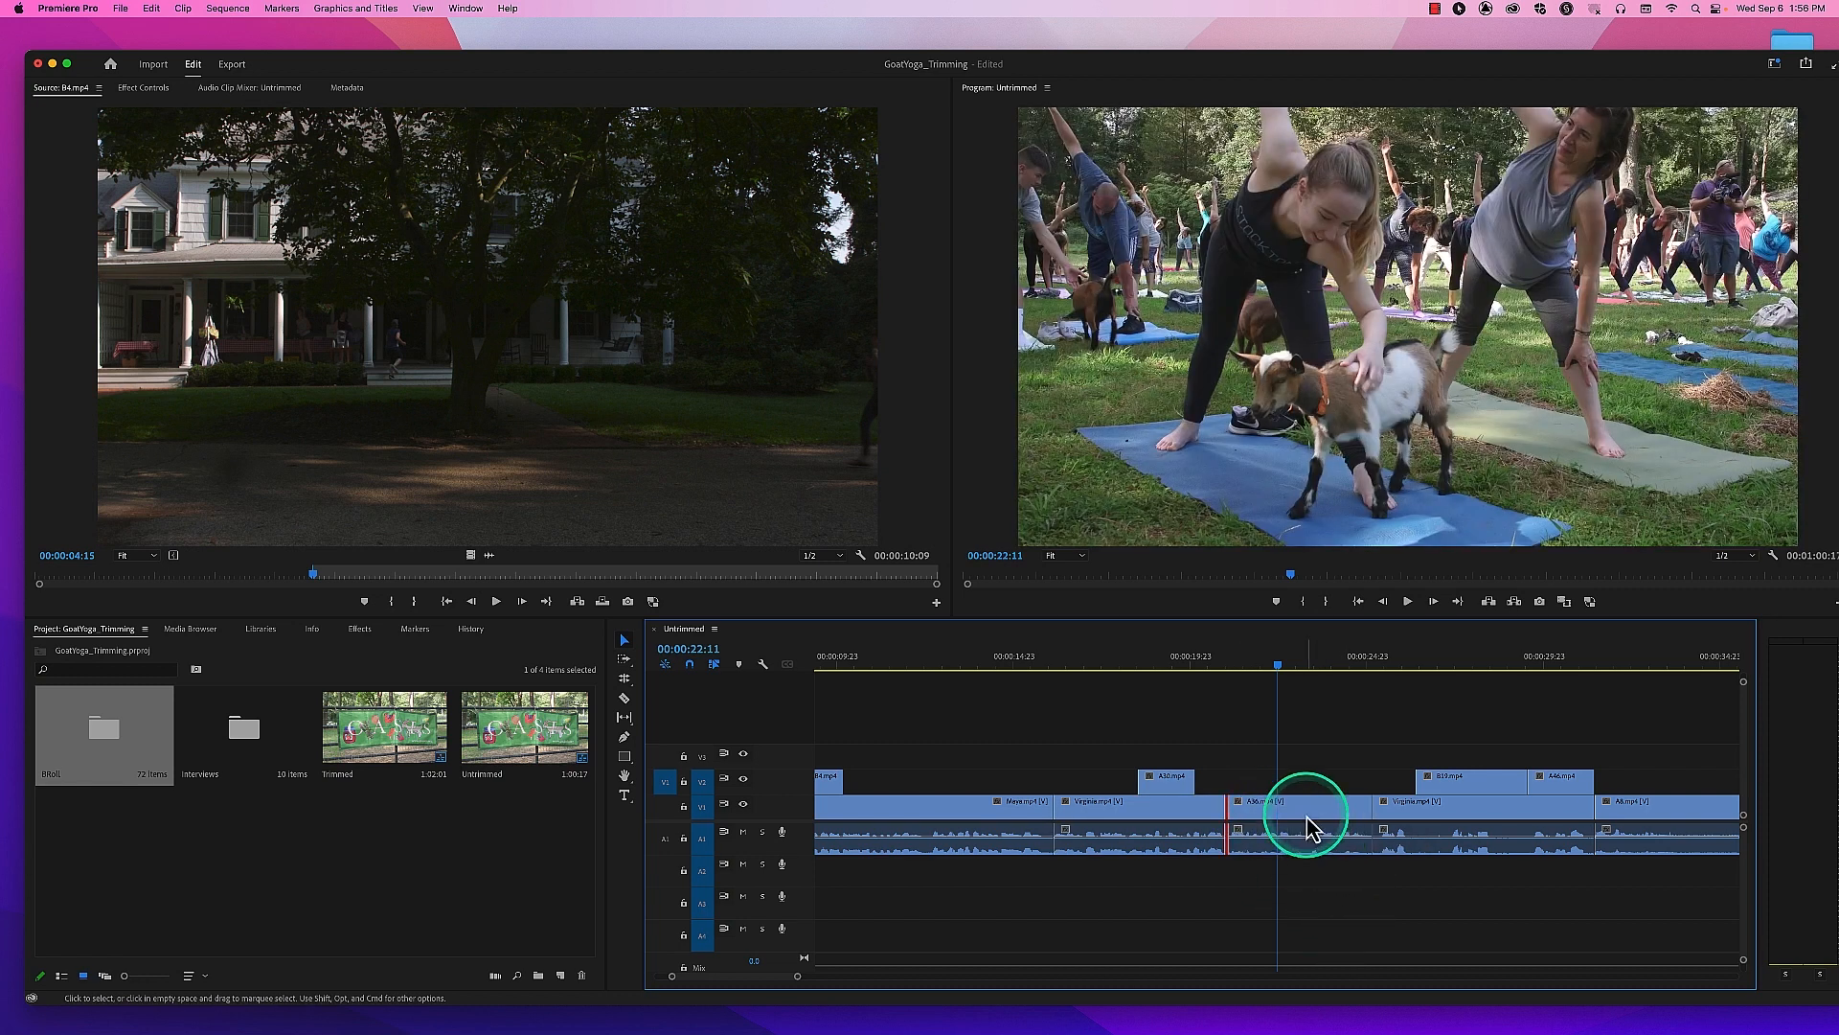
left_click(1223, 738)
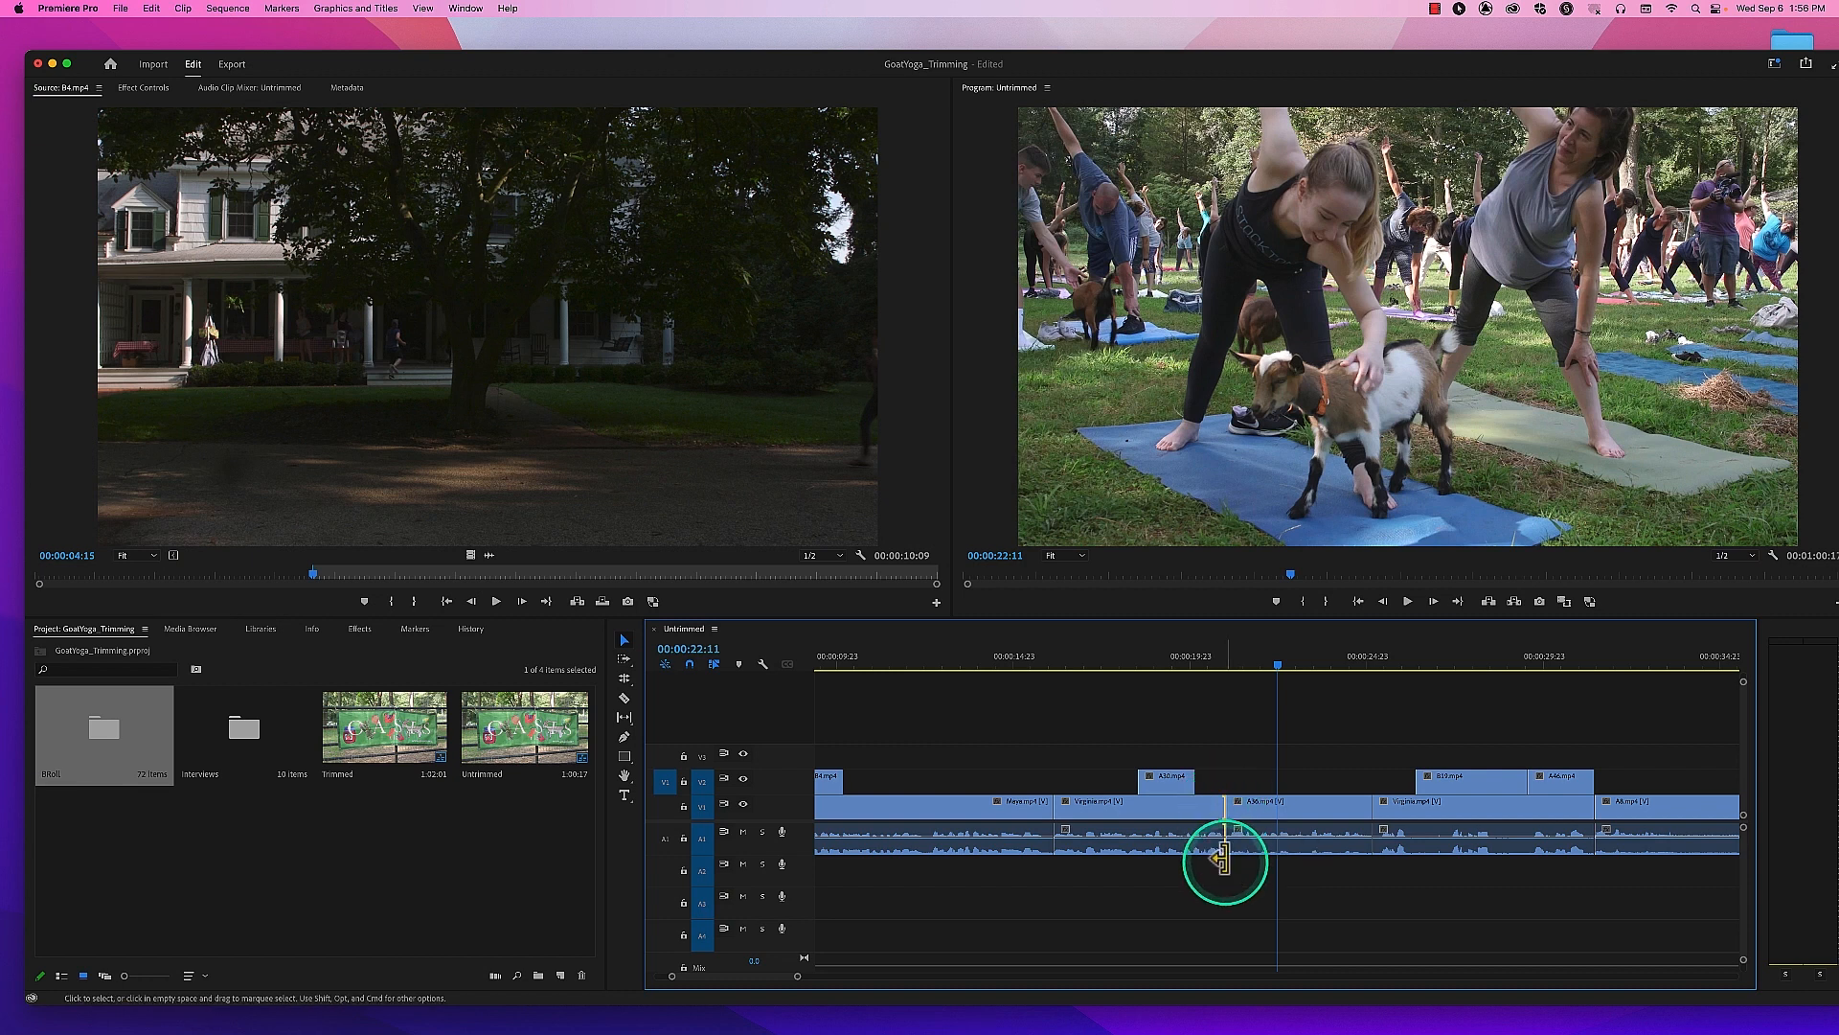
Step: With linked selection on, select the outgoing interview clip and its end for ripple trimming, and clear each selection
left_click(1078, 822)
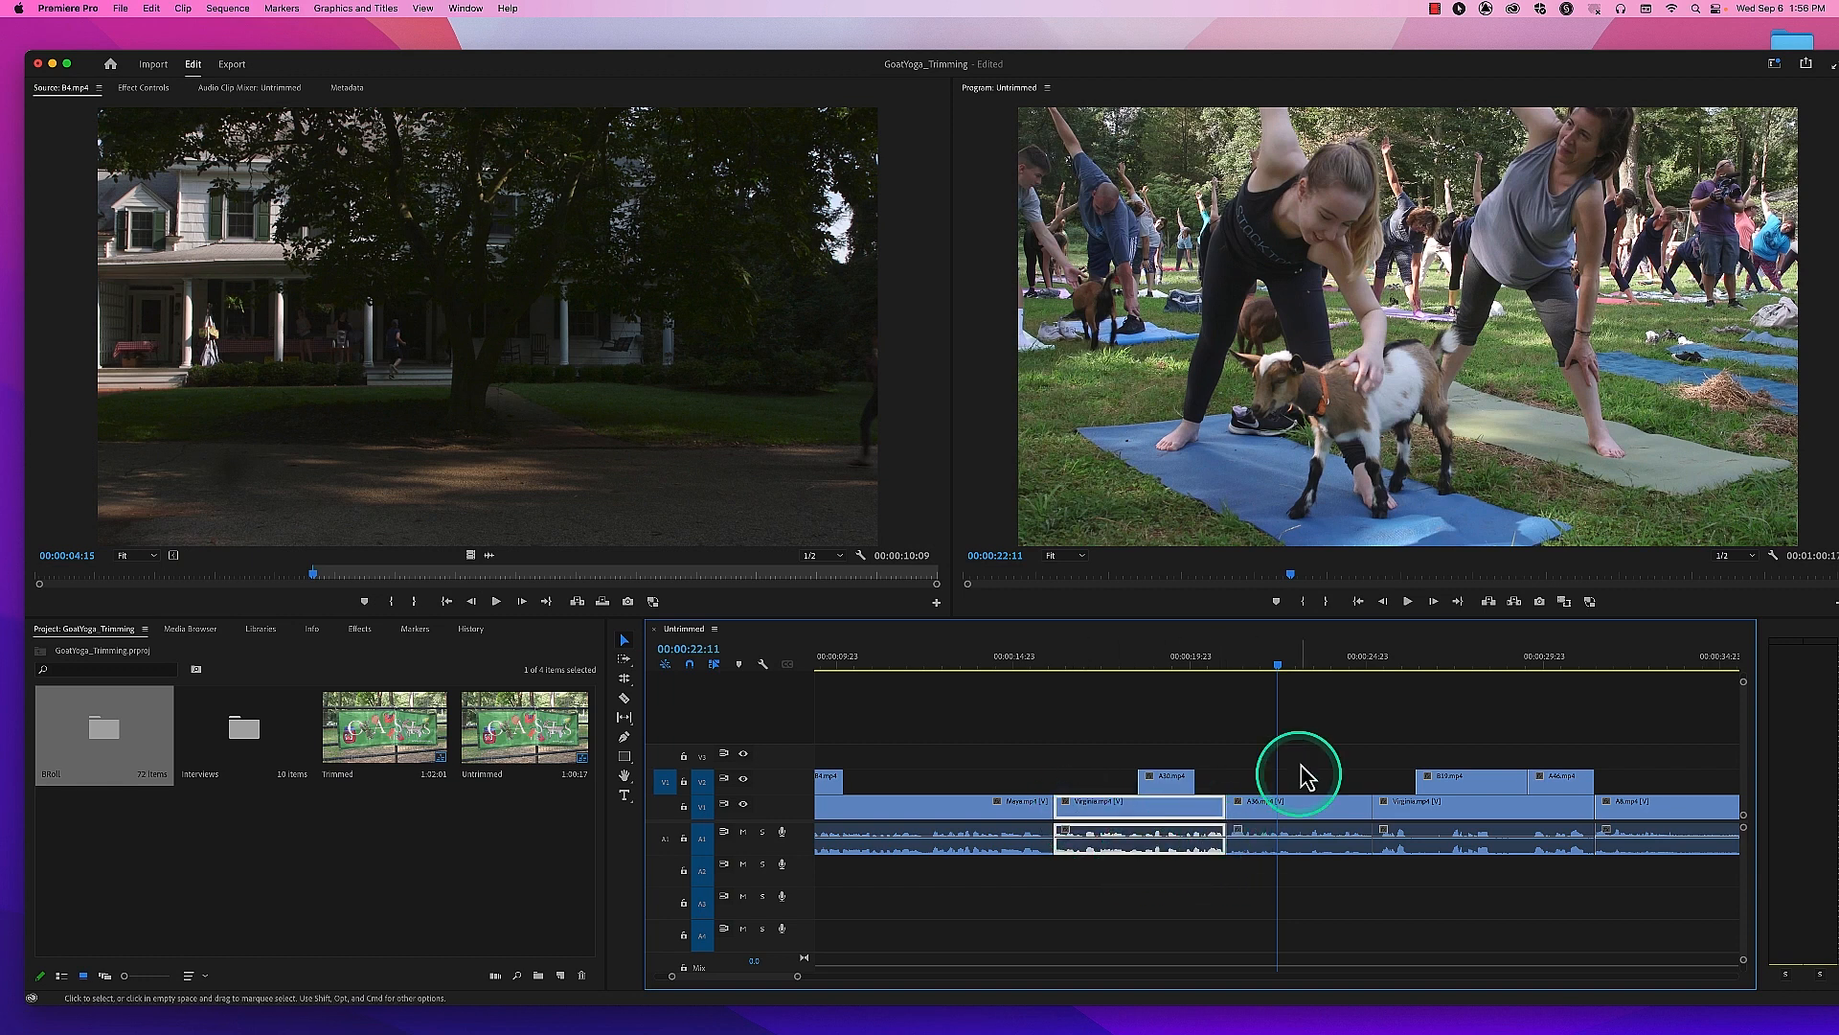
left_click(1229, 746)
left_click(1226, 801)
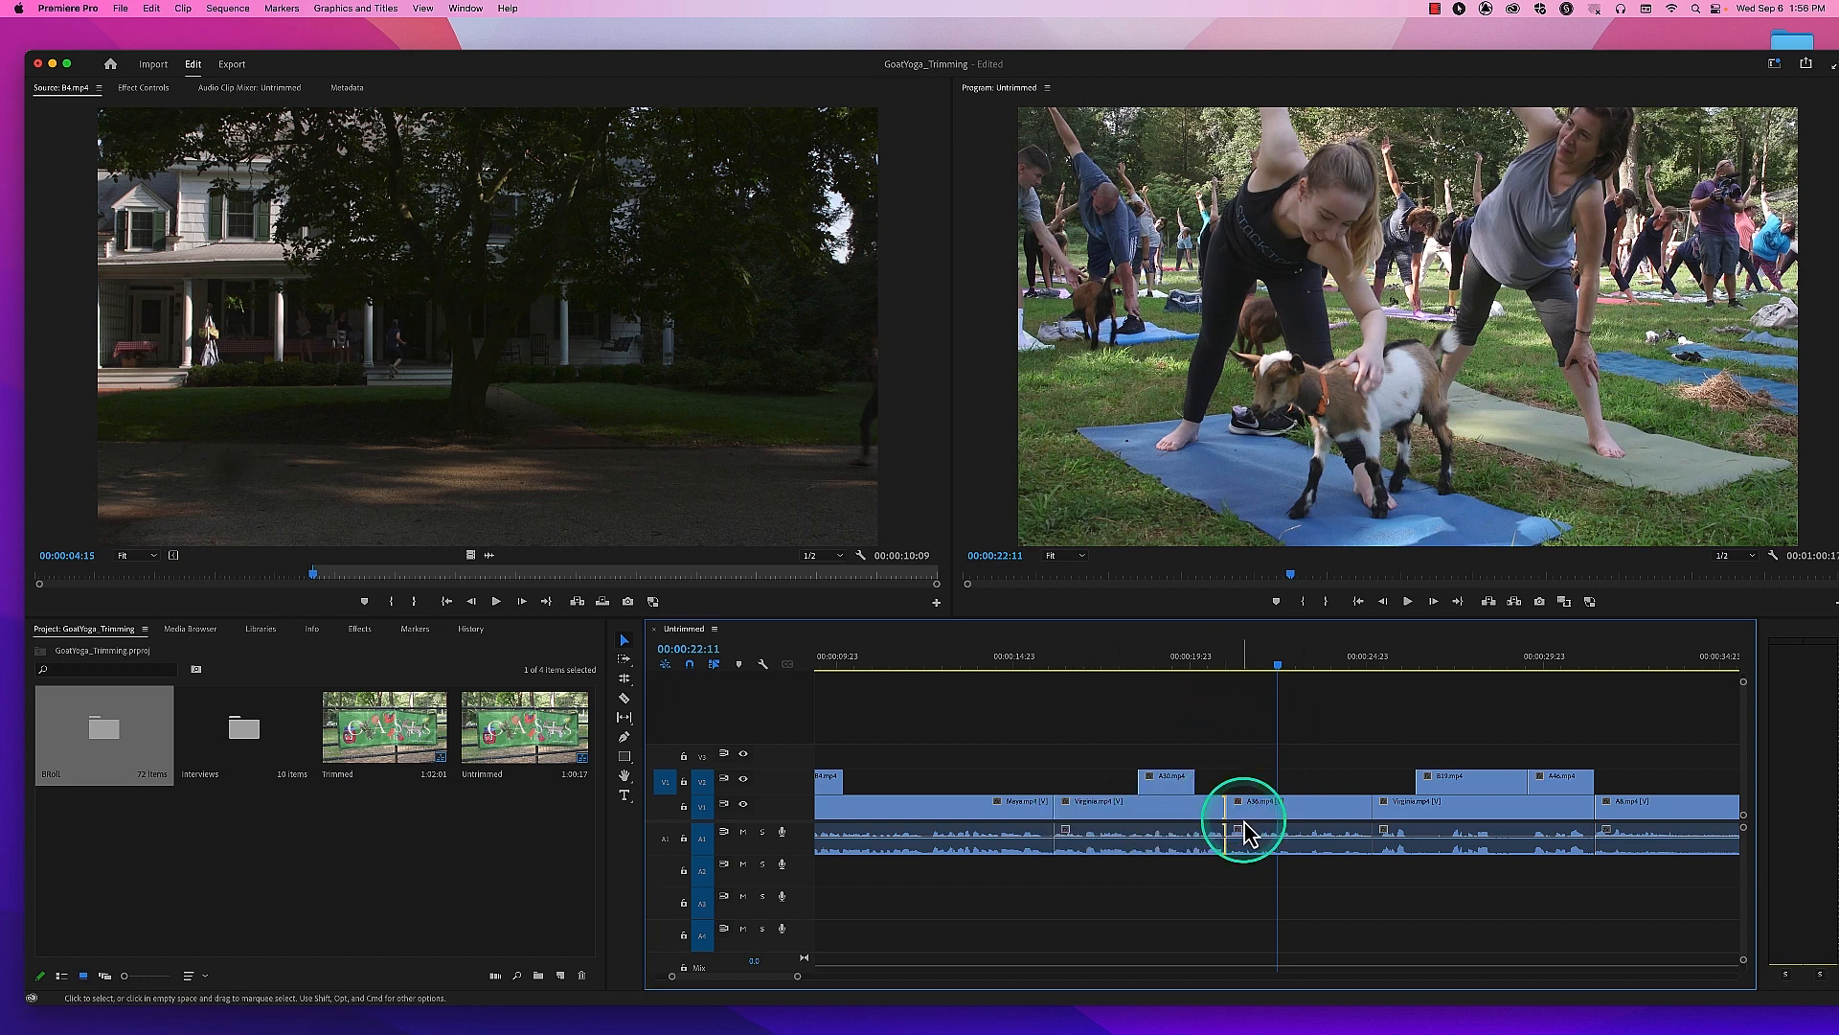
left_click(1225, 800)
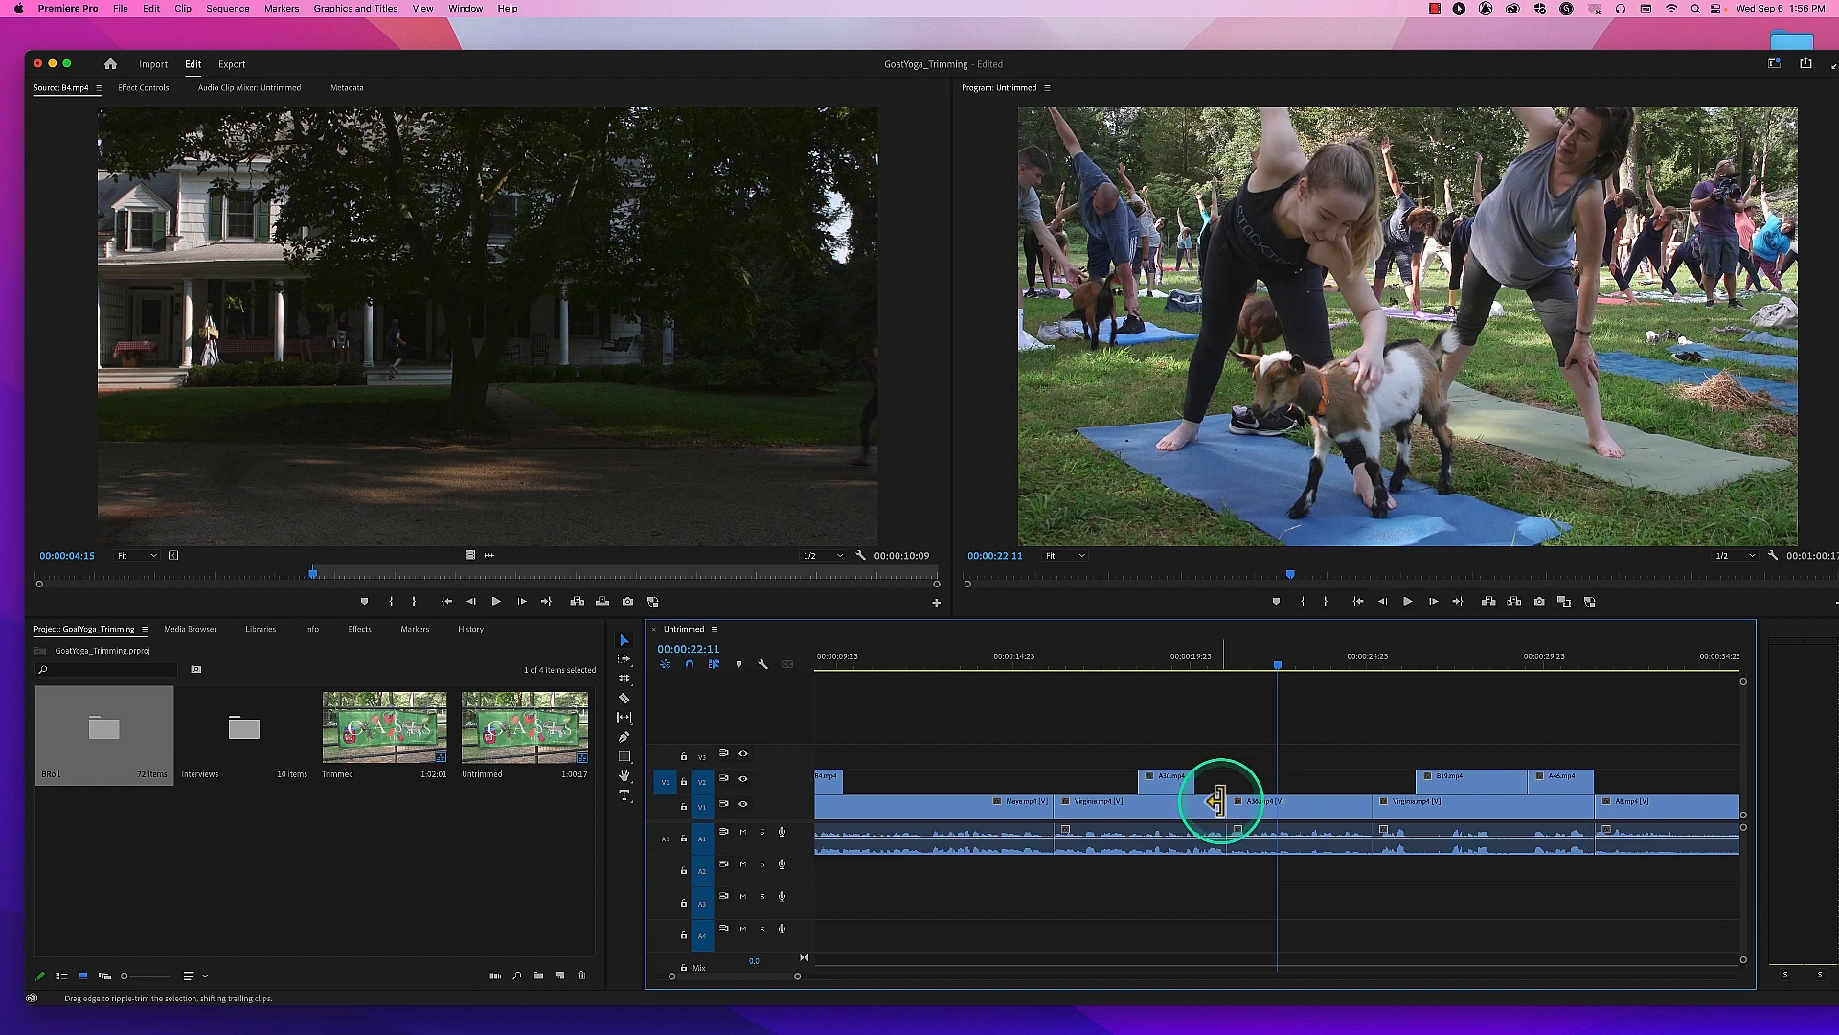
left_click(1229, 703)
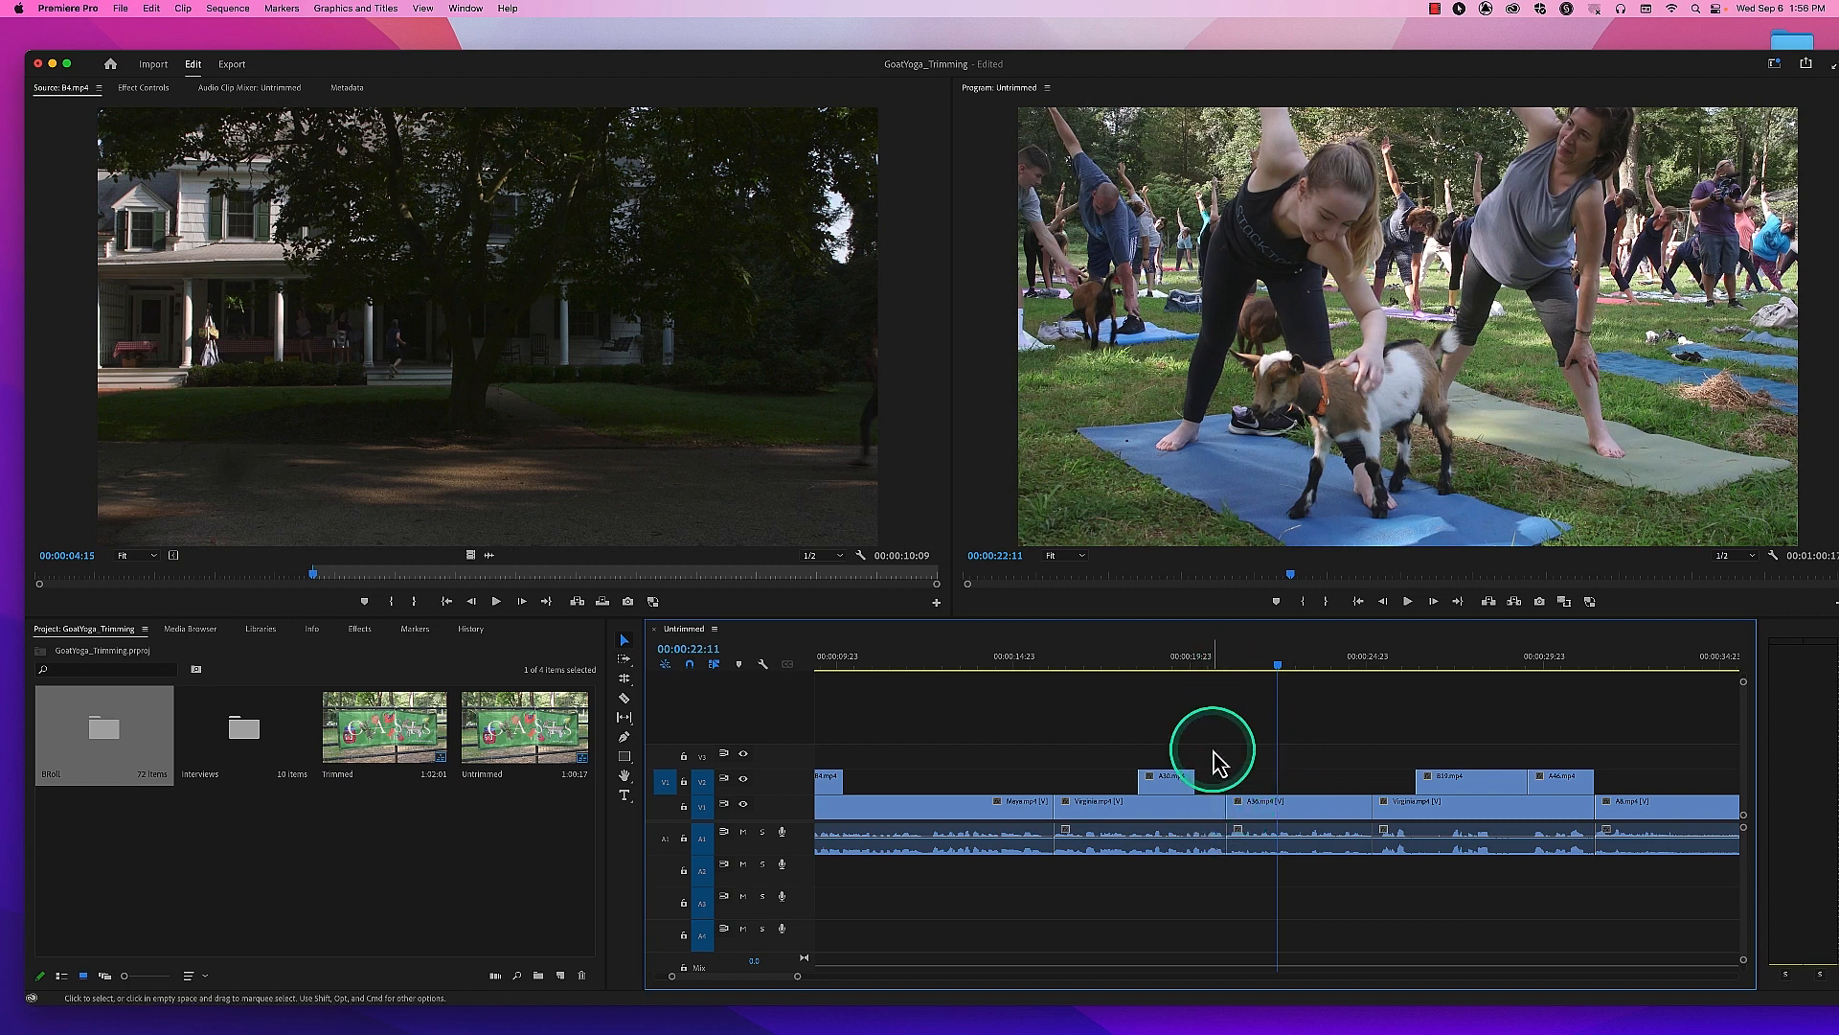
Step: Turn off Linked Selection and select the video and audio ends of the outgoing interview clip separately for ripple trimming
left_click(716, 666)
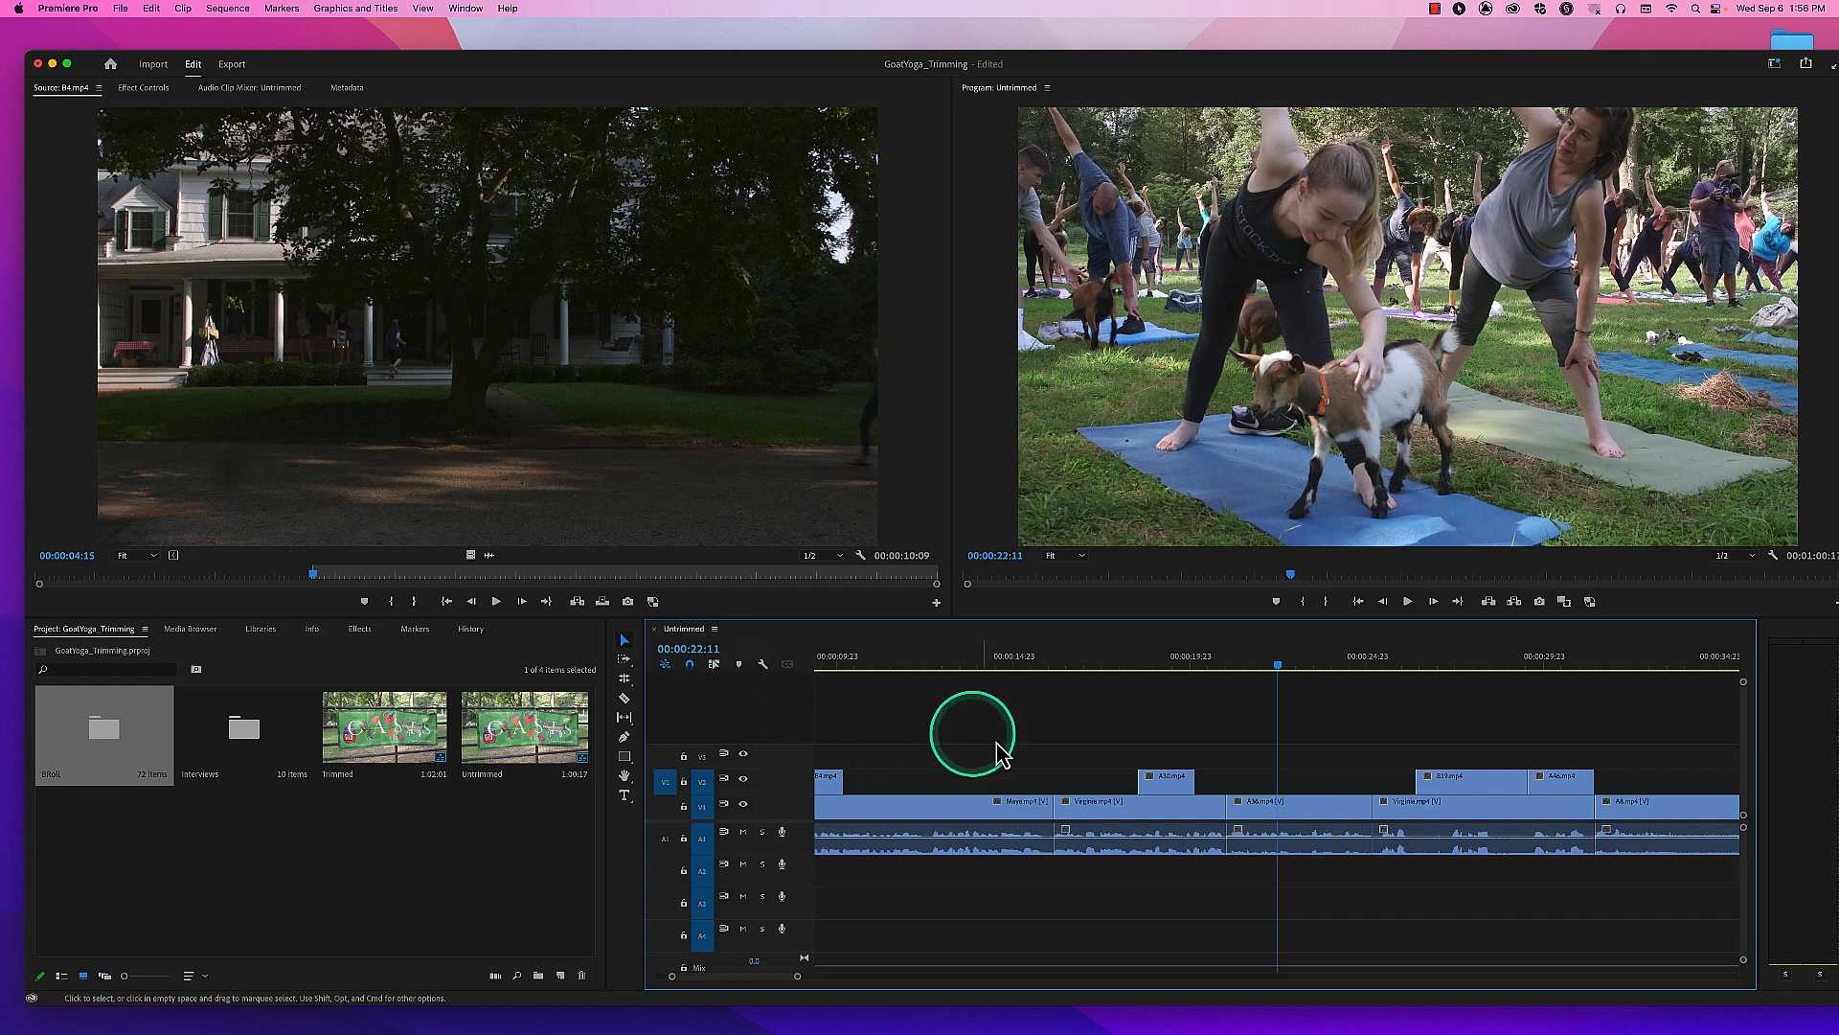
left_click(1218, 808)
left_click(1222, 846)
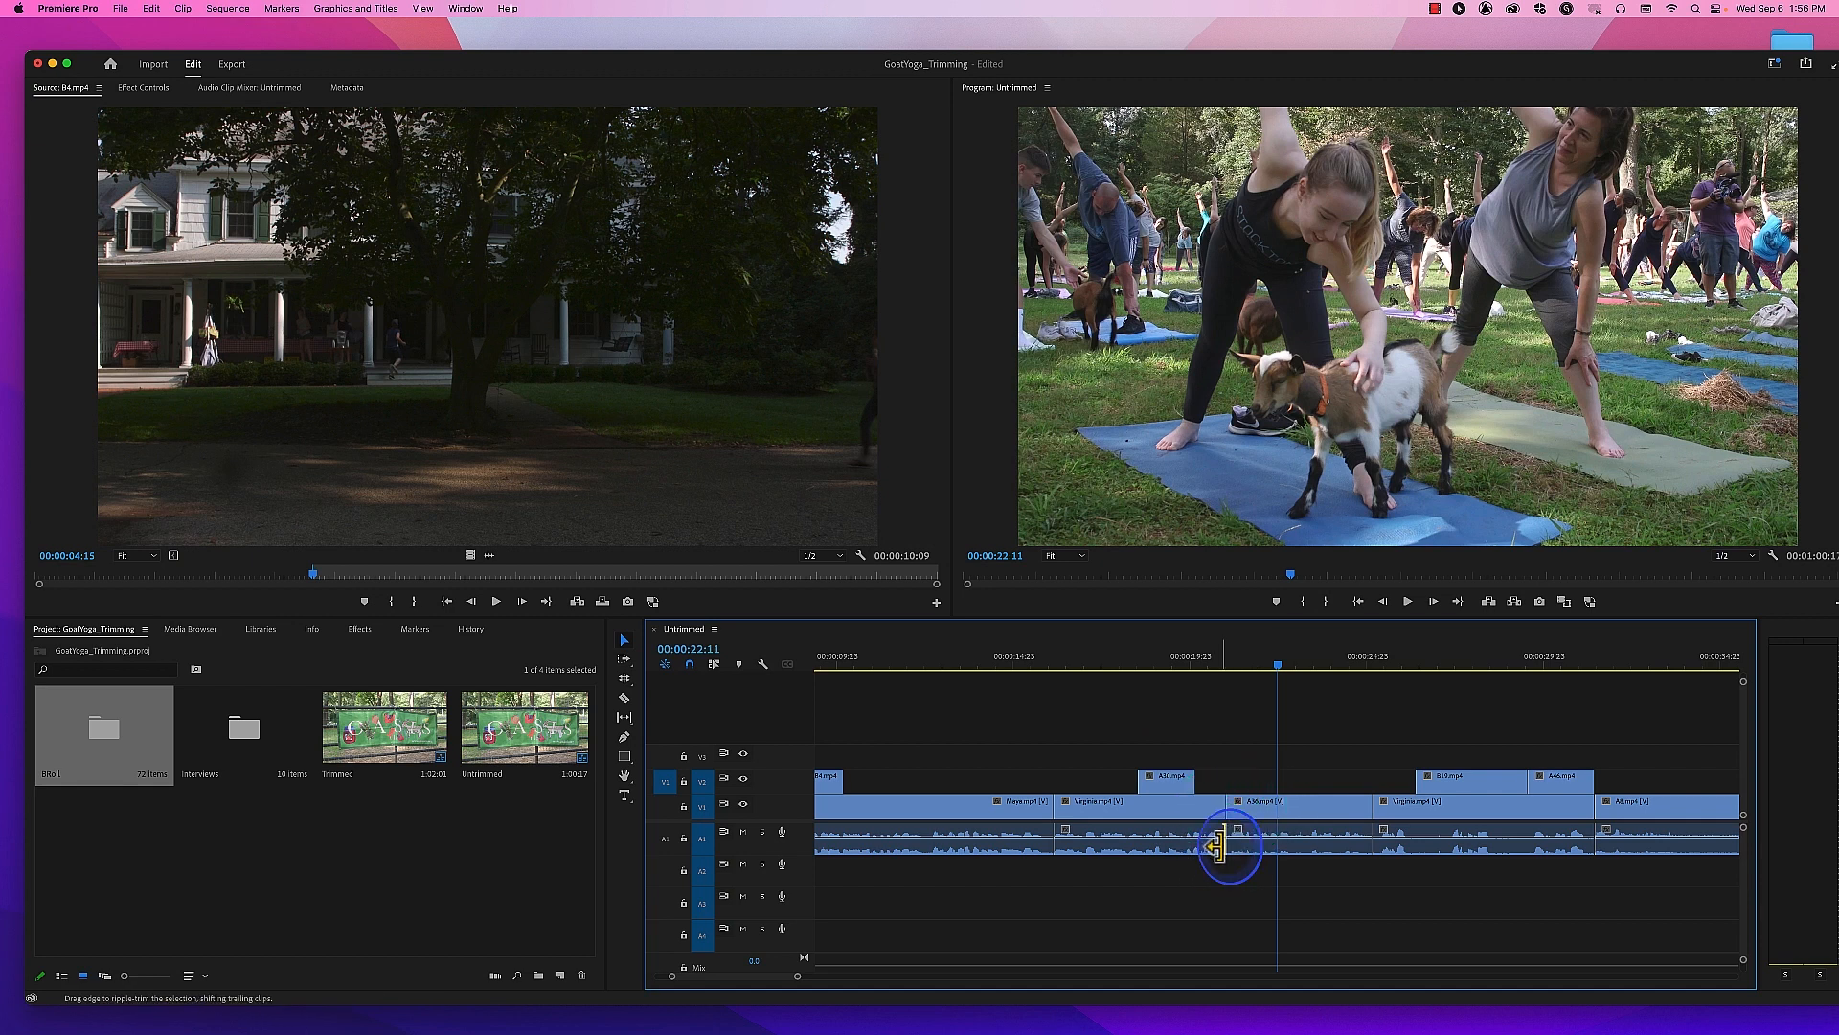
left_click(1222, 804)
left_click(1222, 844)
left_click(1221, 804)
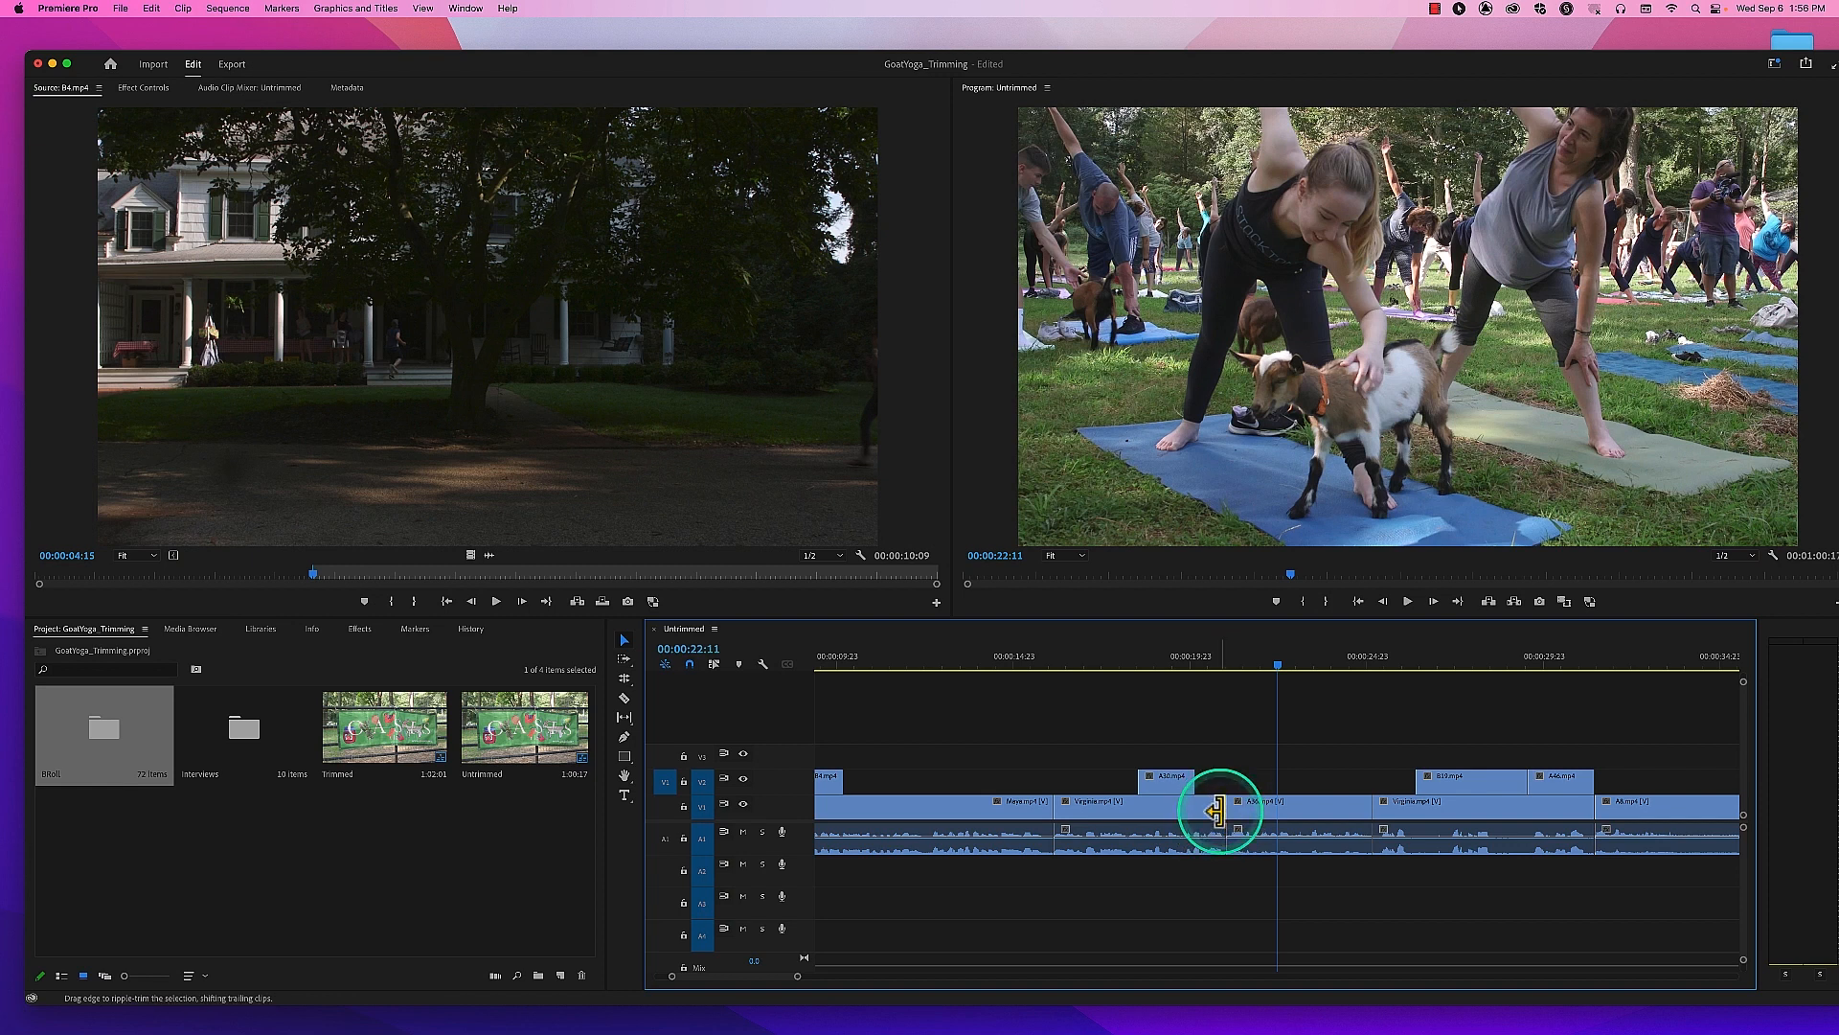
left_click(1217, 829)
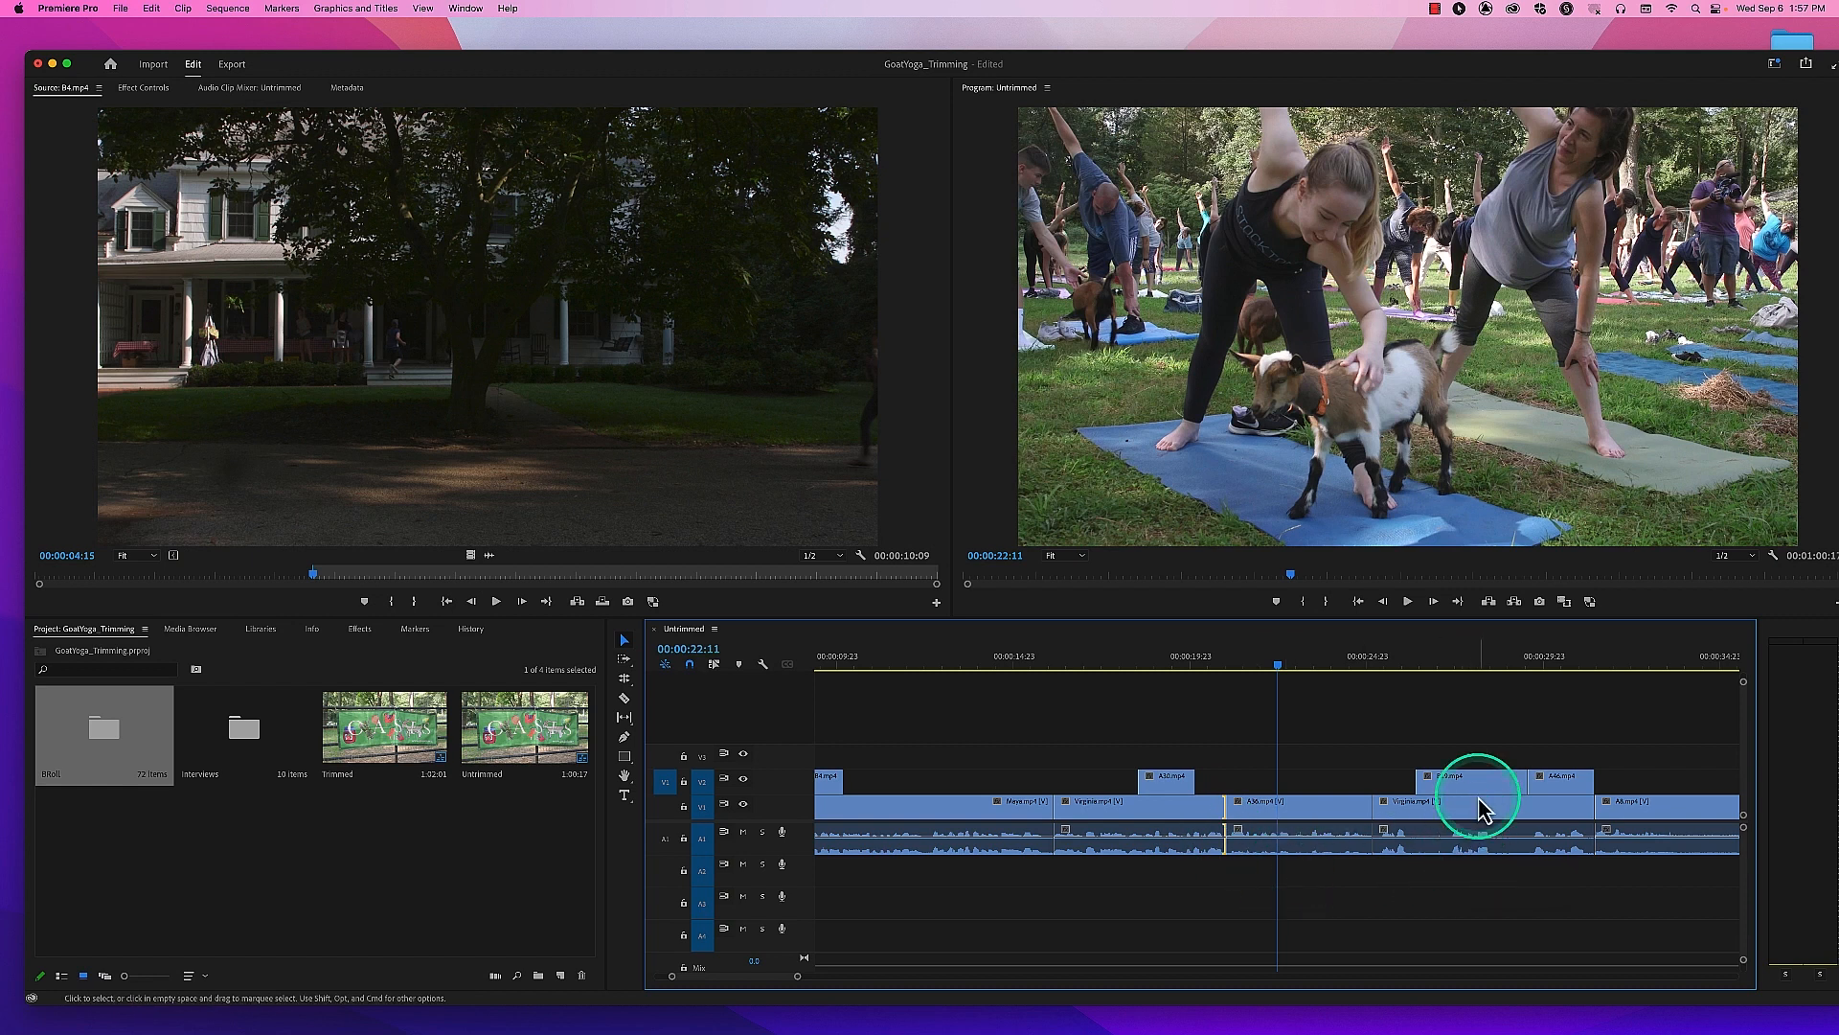
Step: Try extending the end of the A30.mp4 overlay with a regular trim and a ripple trim, undoing each one
left_click(1186, 778)
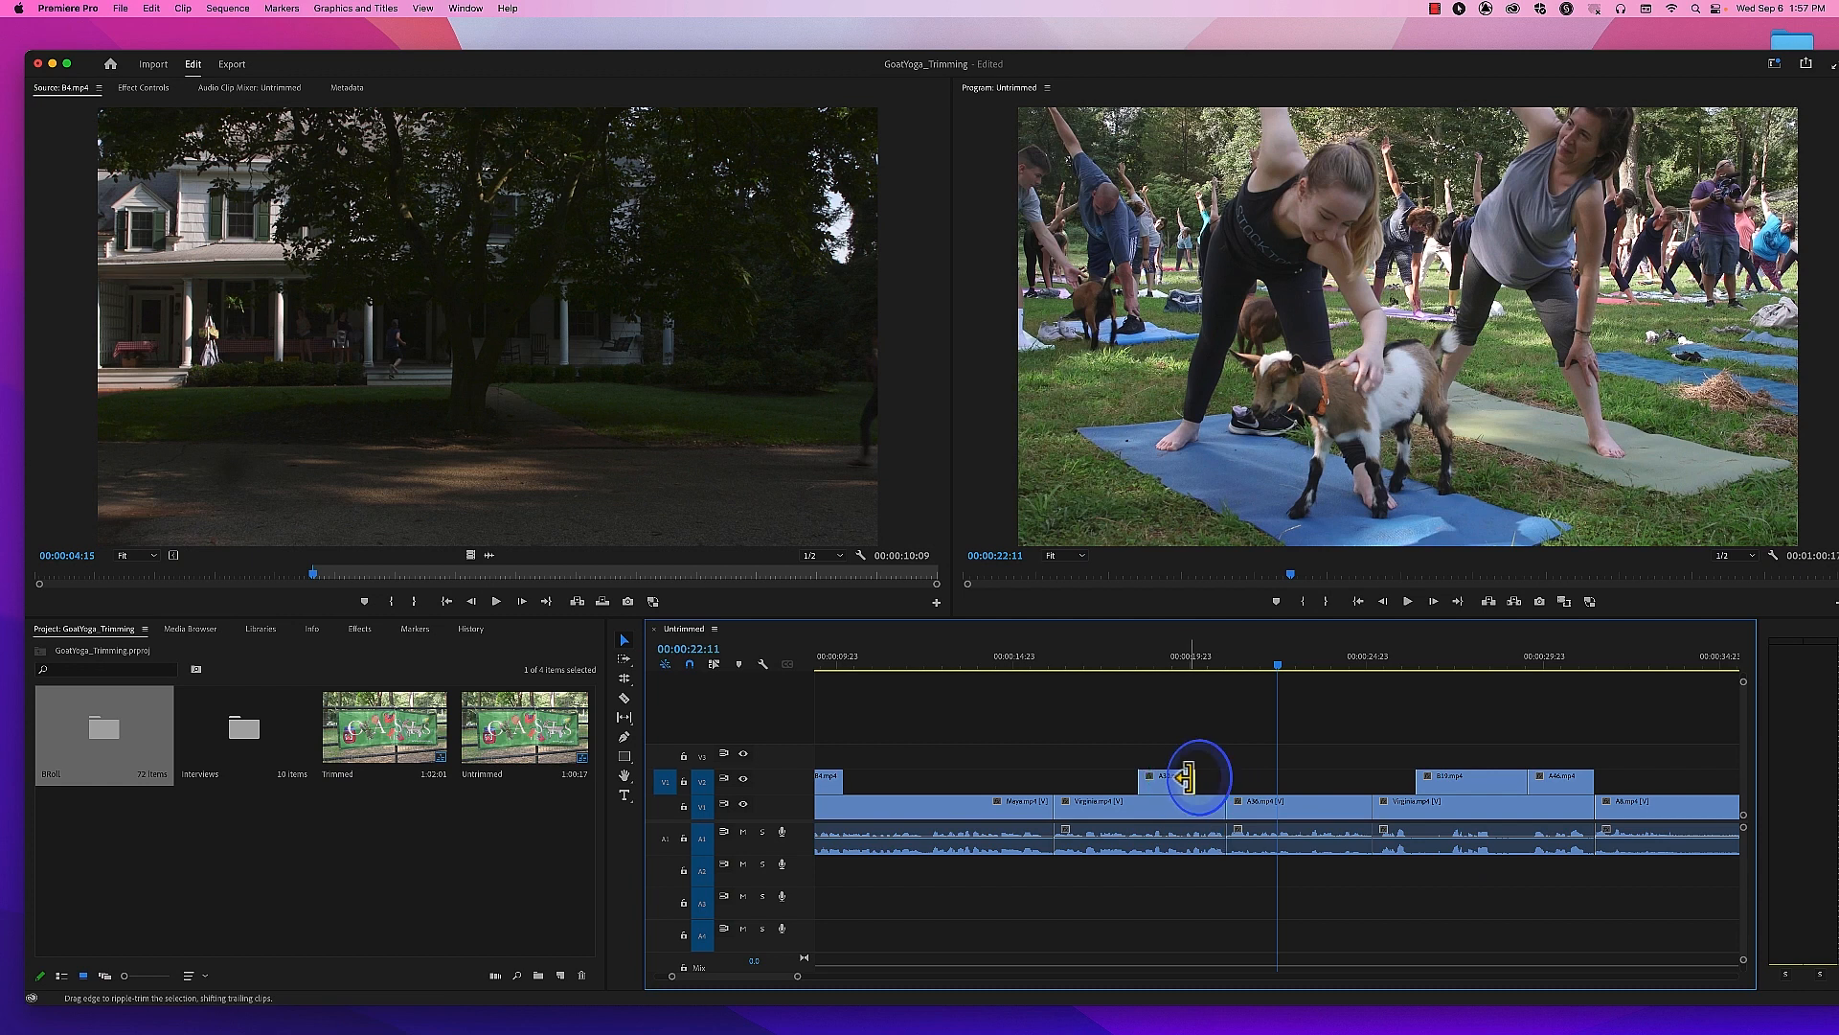
left_click(1223, 820, "shift")
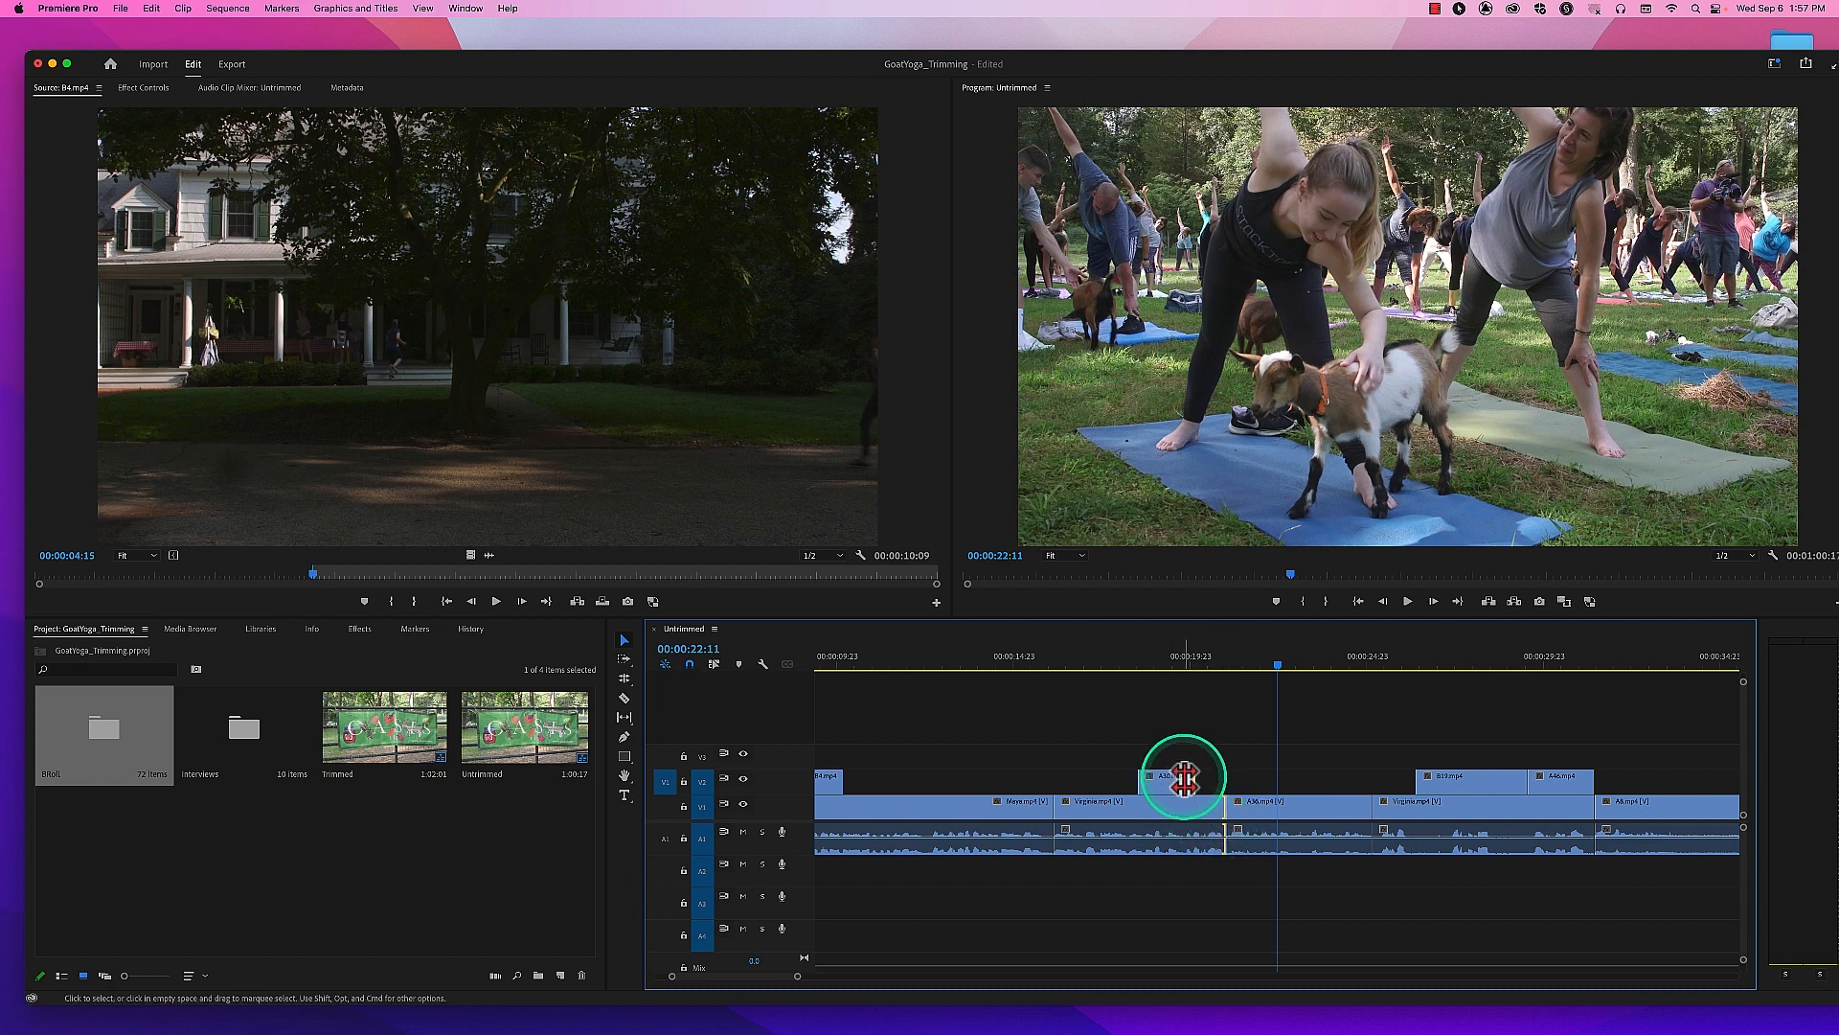
left_click_drag(1186, 782, 1213, 781)
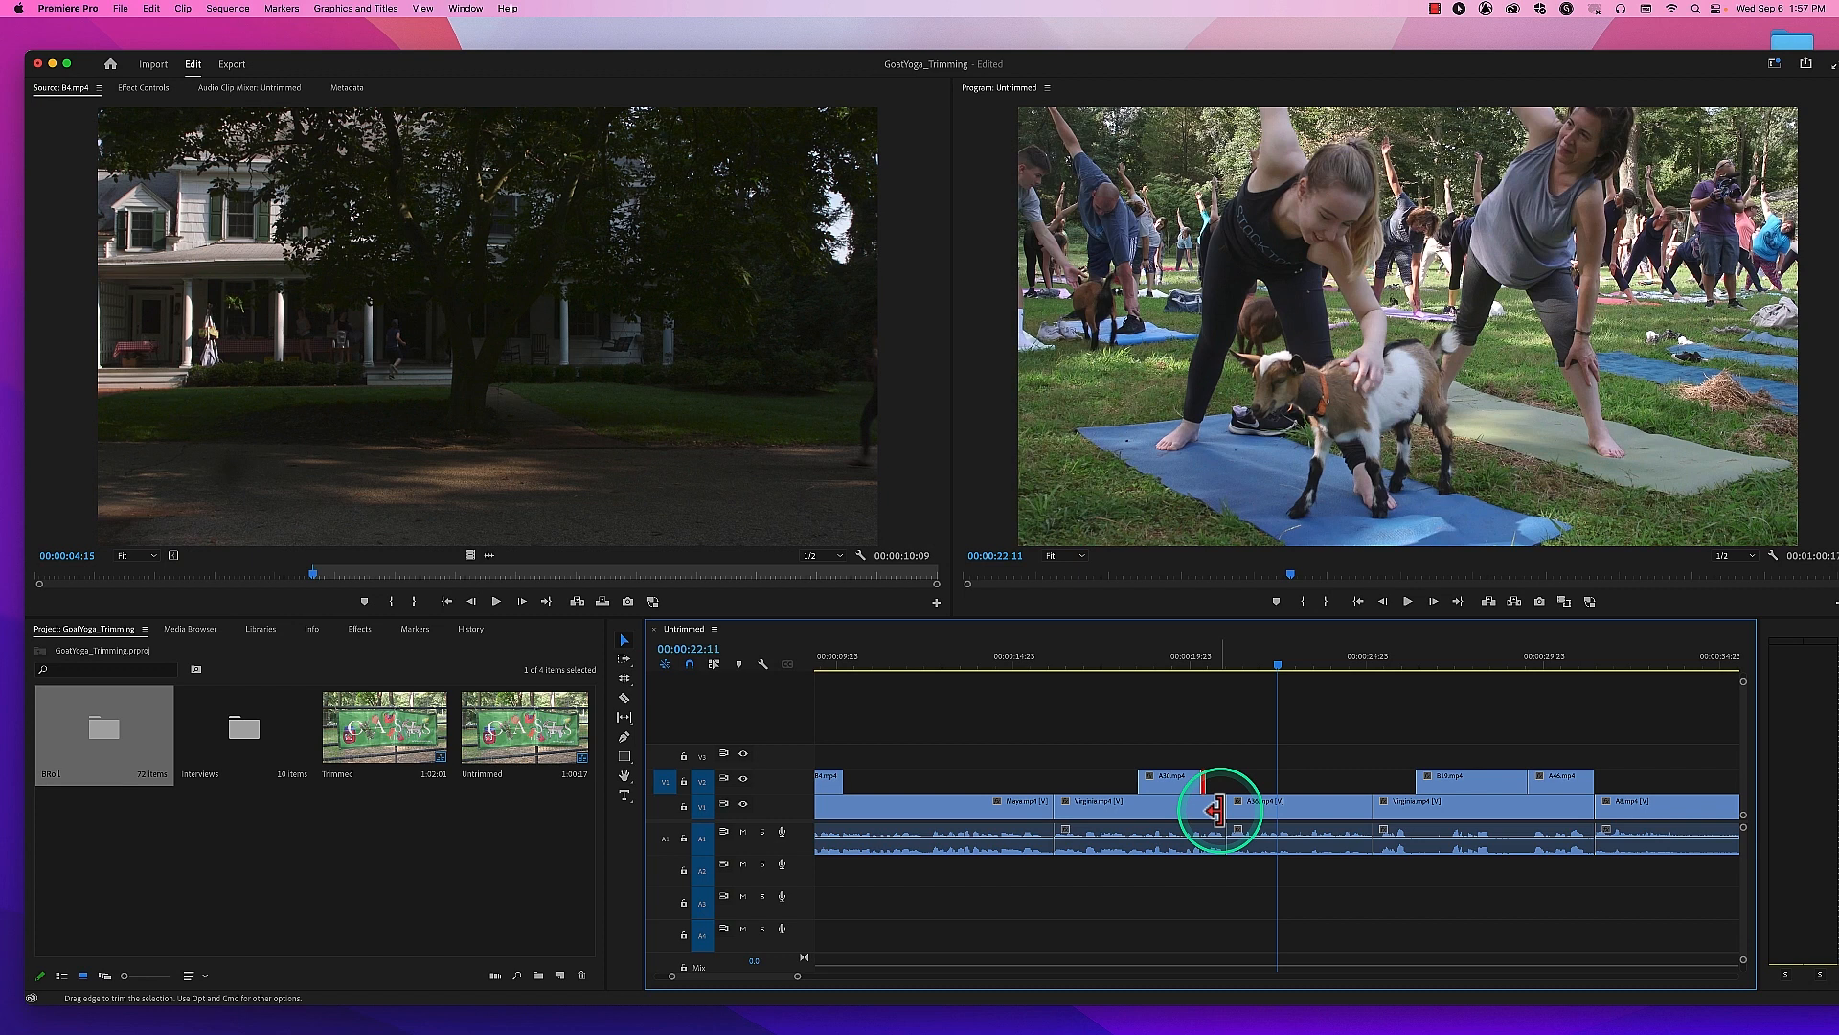
key("super+z")
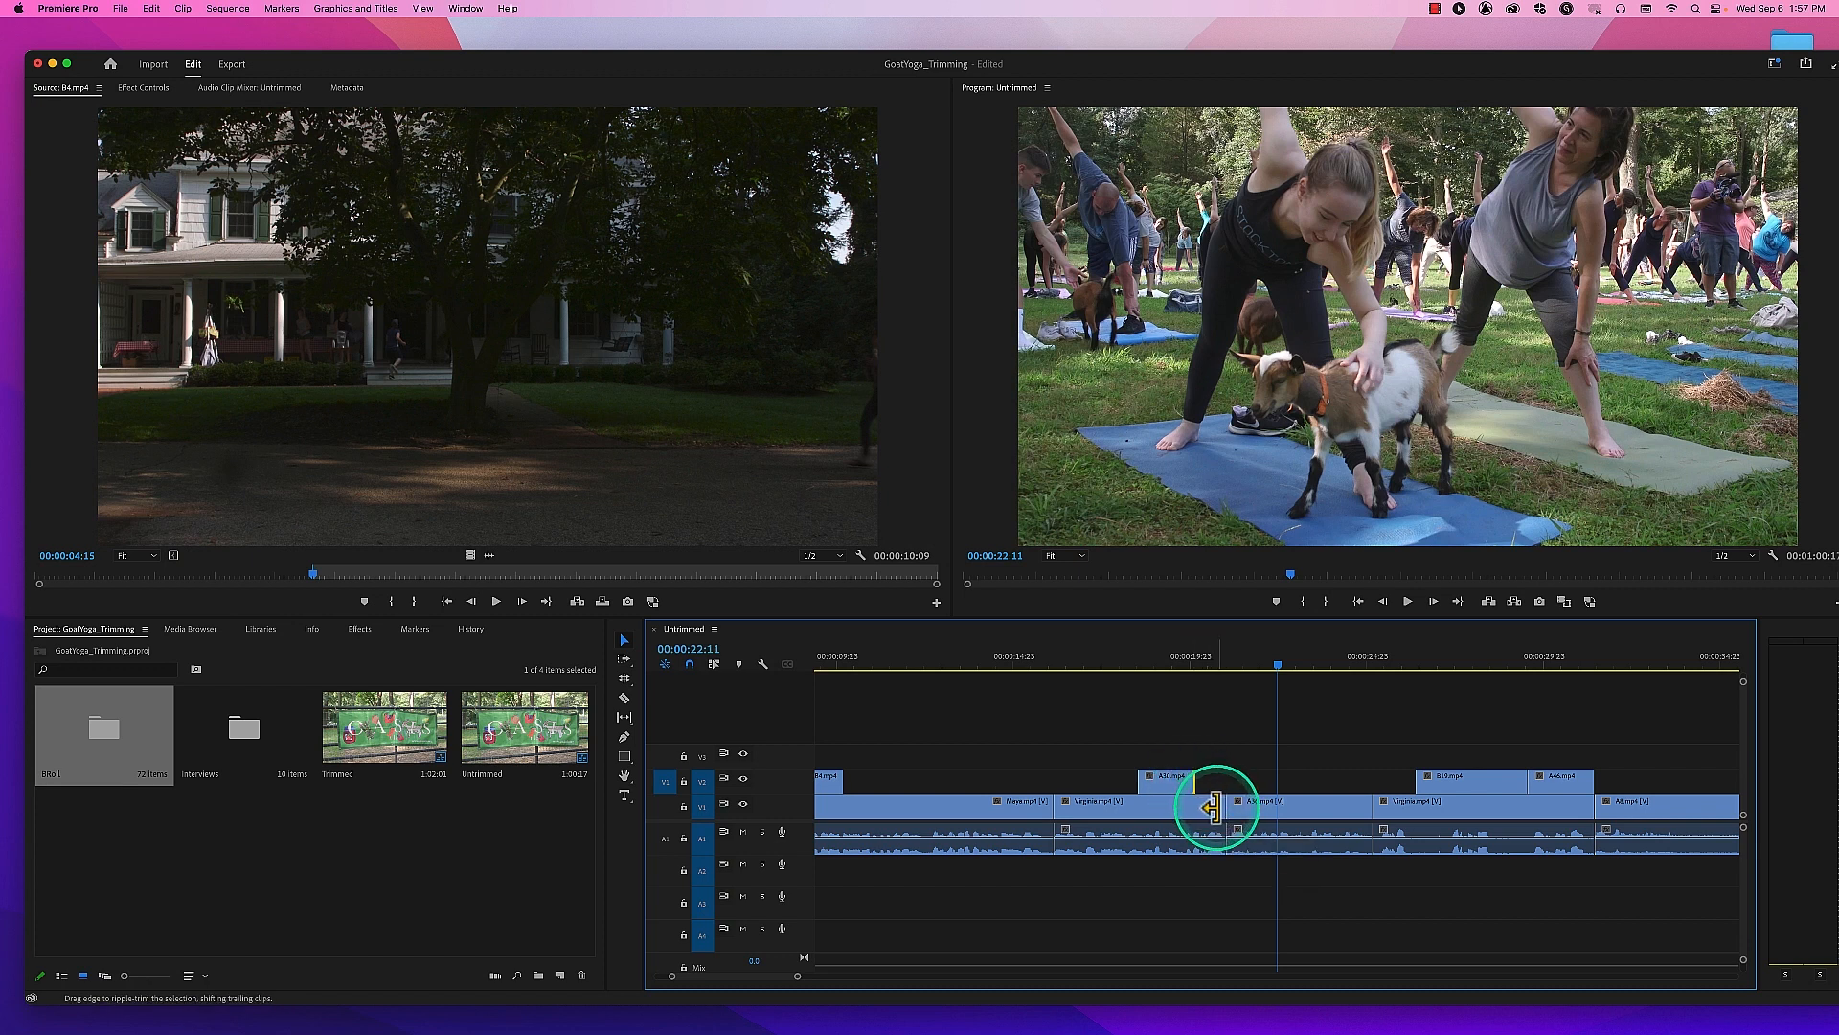
left_click_drag(1217, 830, 1235, 830)
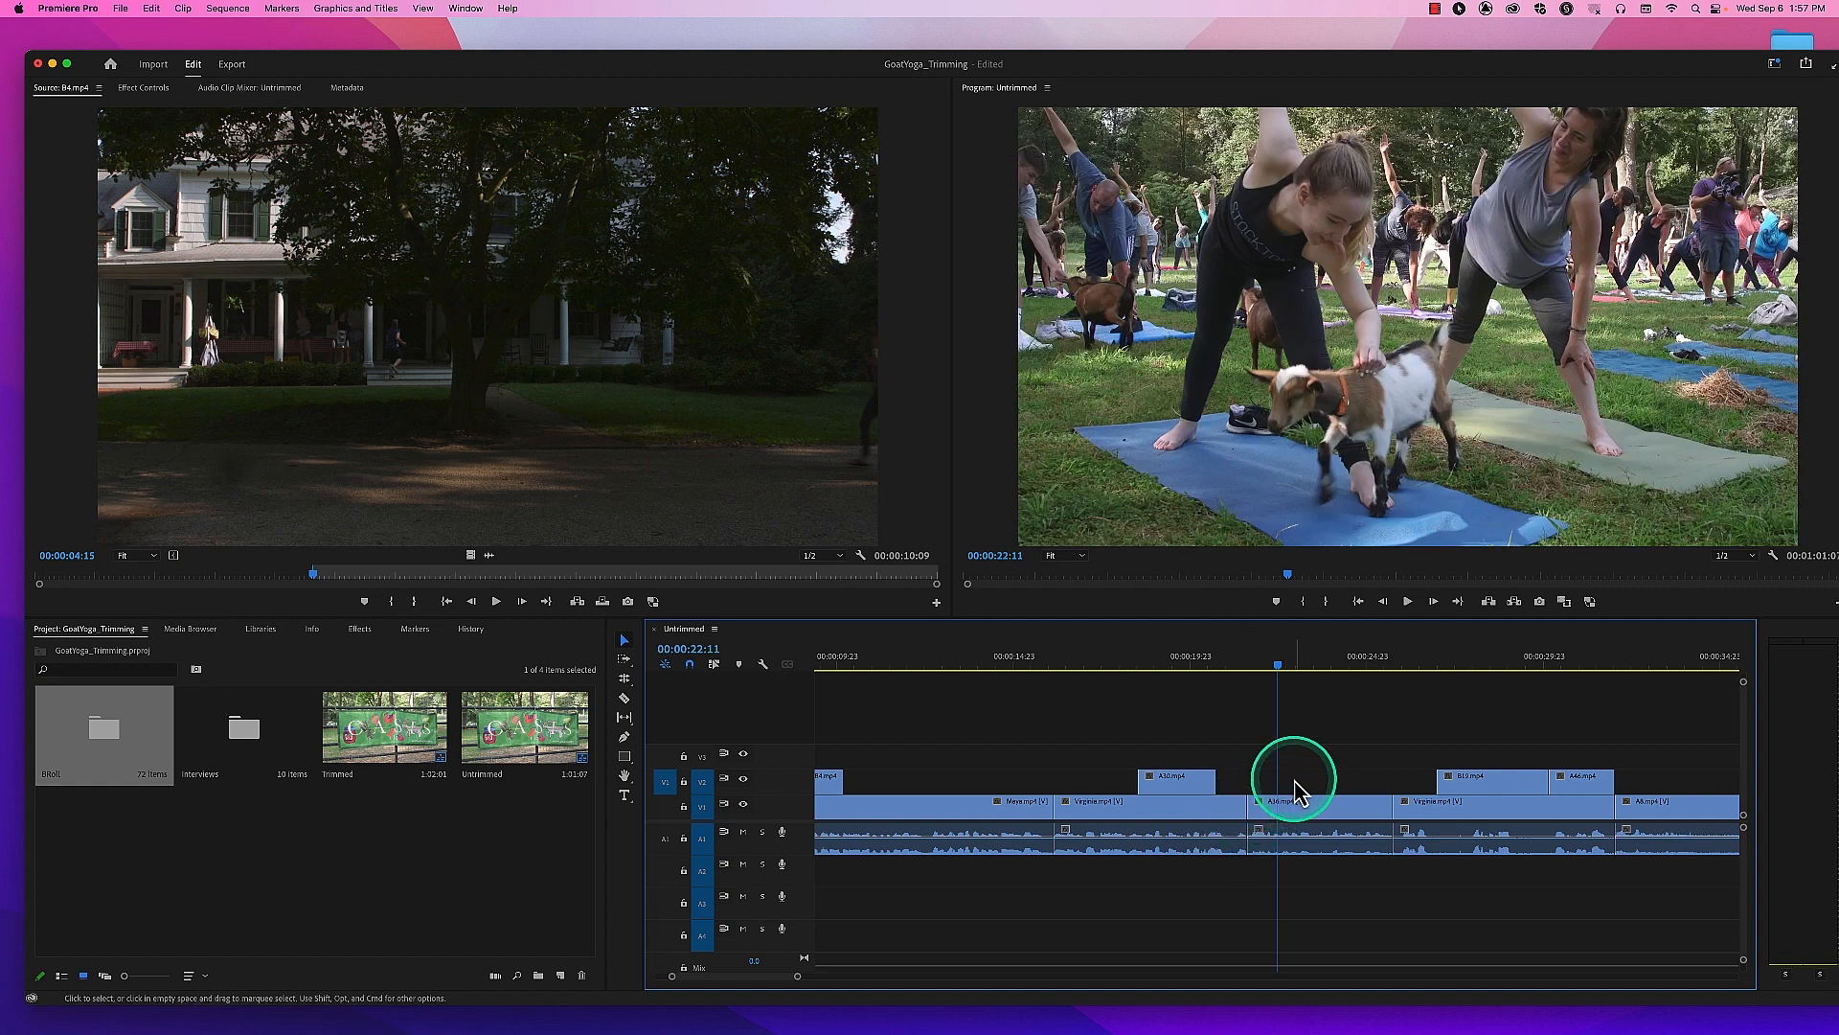
key("super+z")
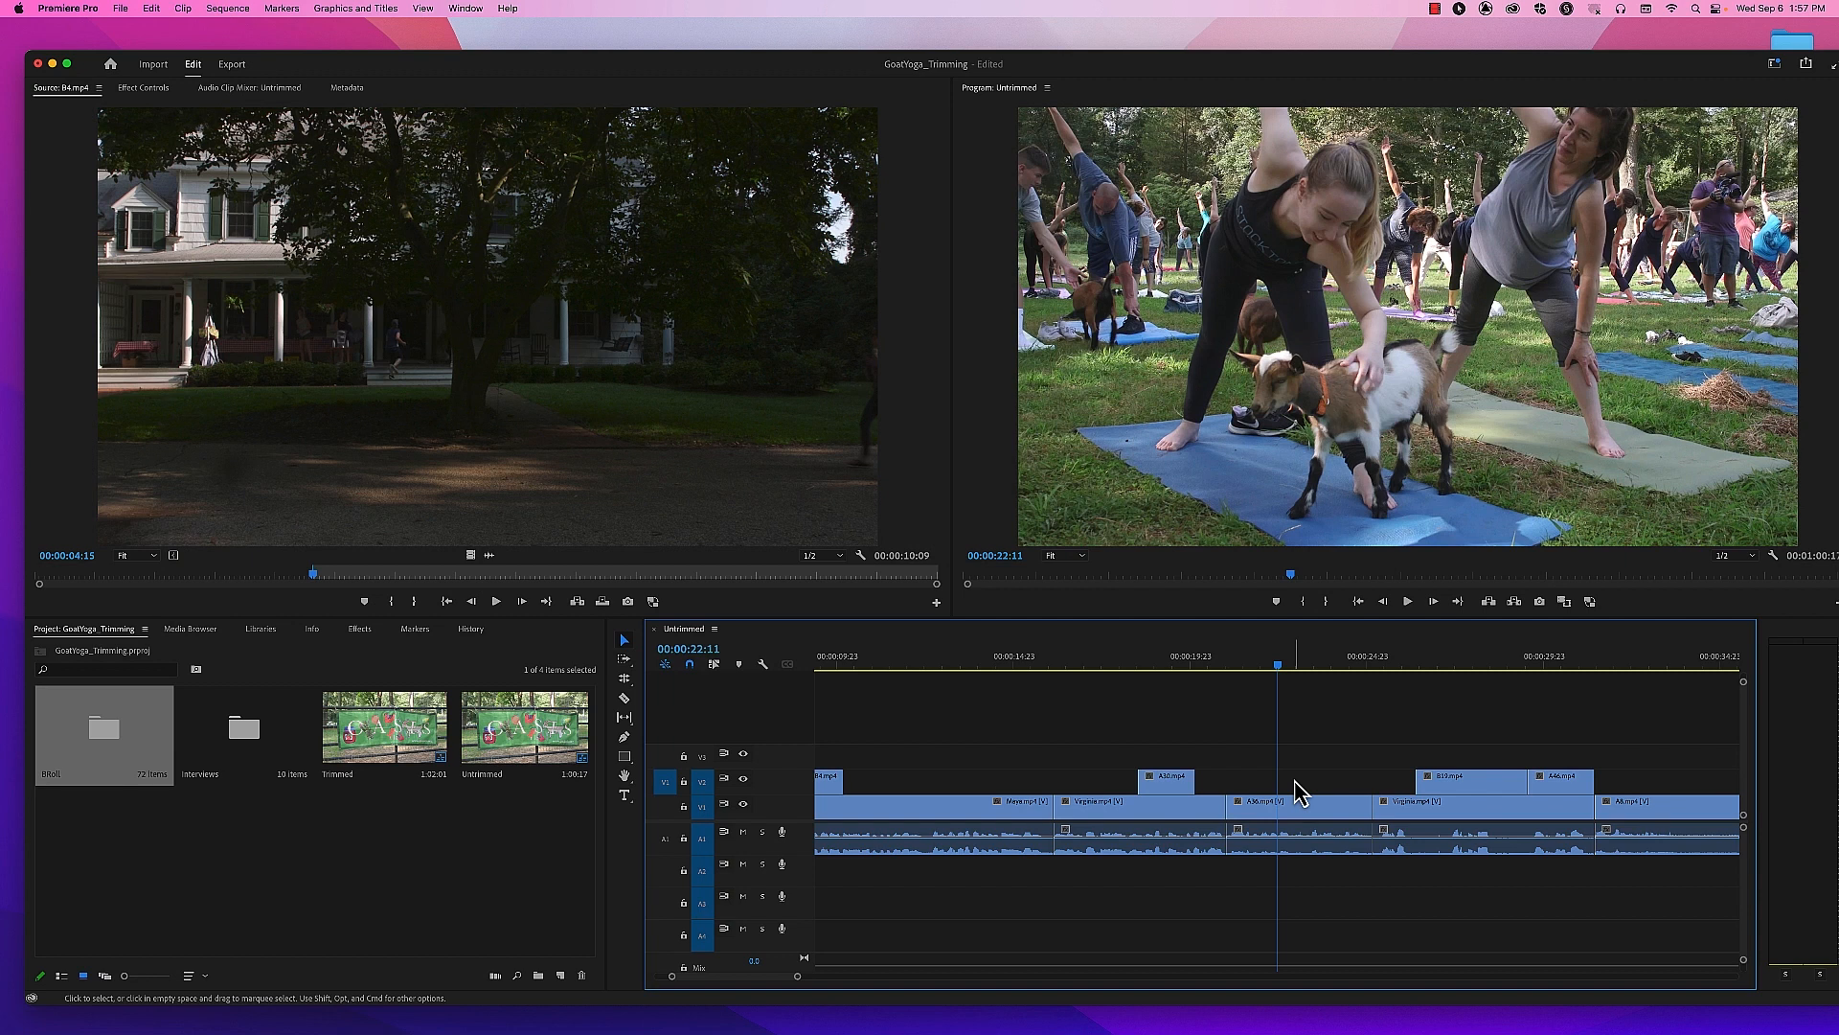
Step: Turn on Linked Selection and select the interview-to-A36.mp4 cut for rolling with its audio, then as video only, clearing each selection
left_click(1229, 809)
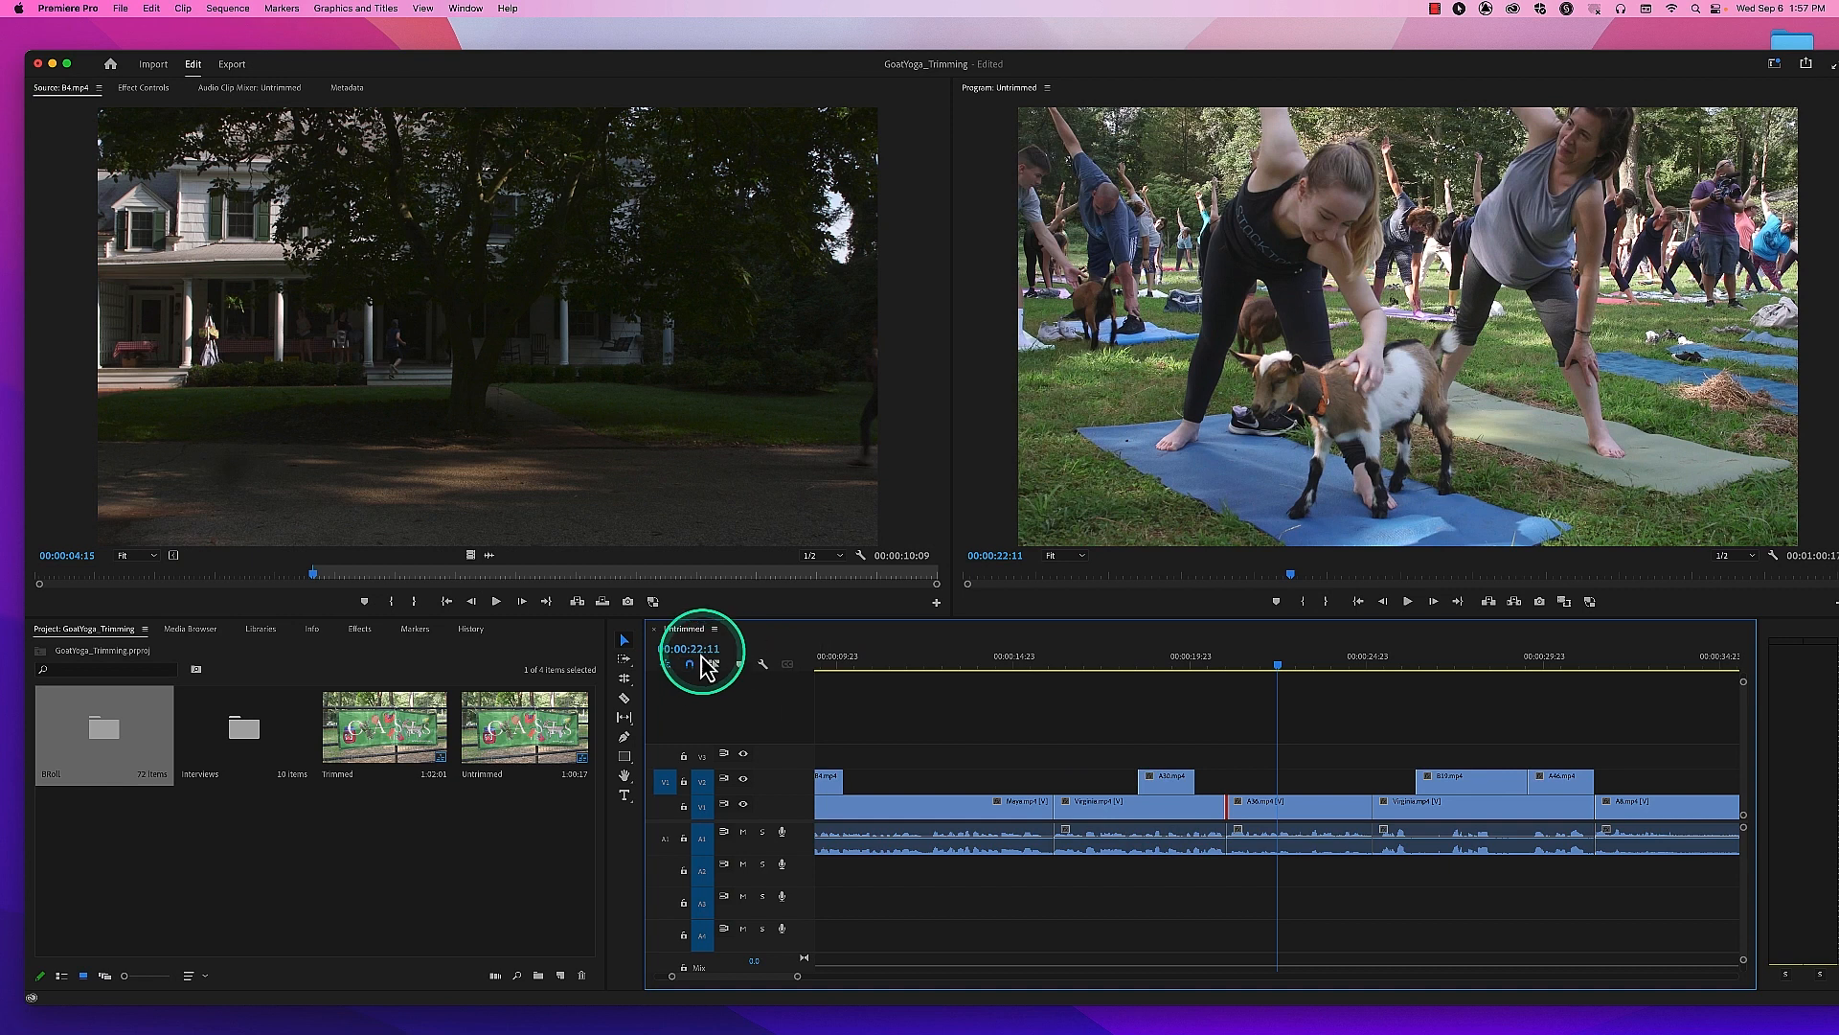
left_click(1226, 810)
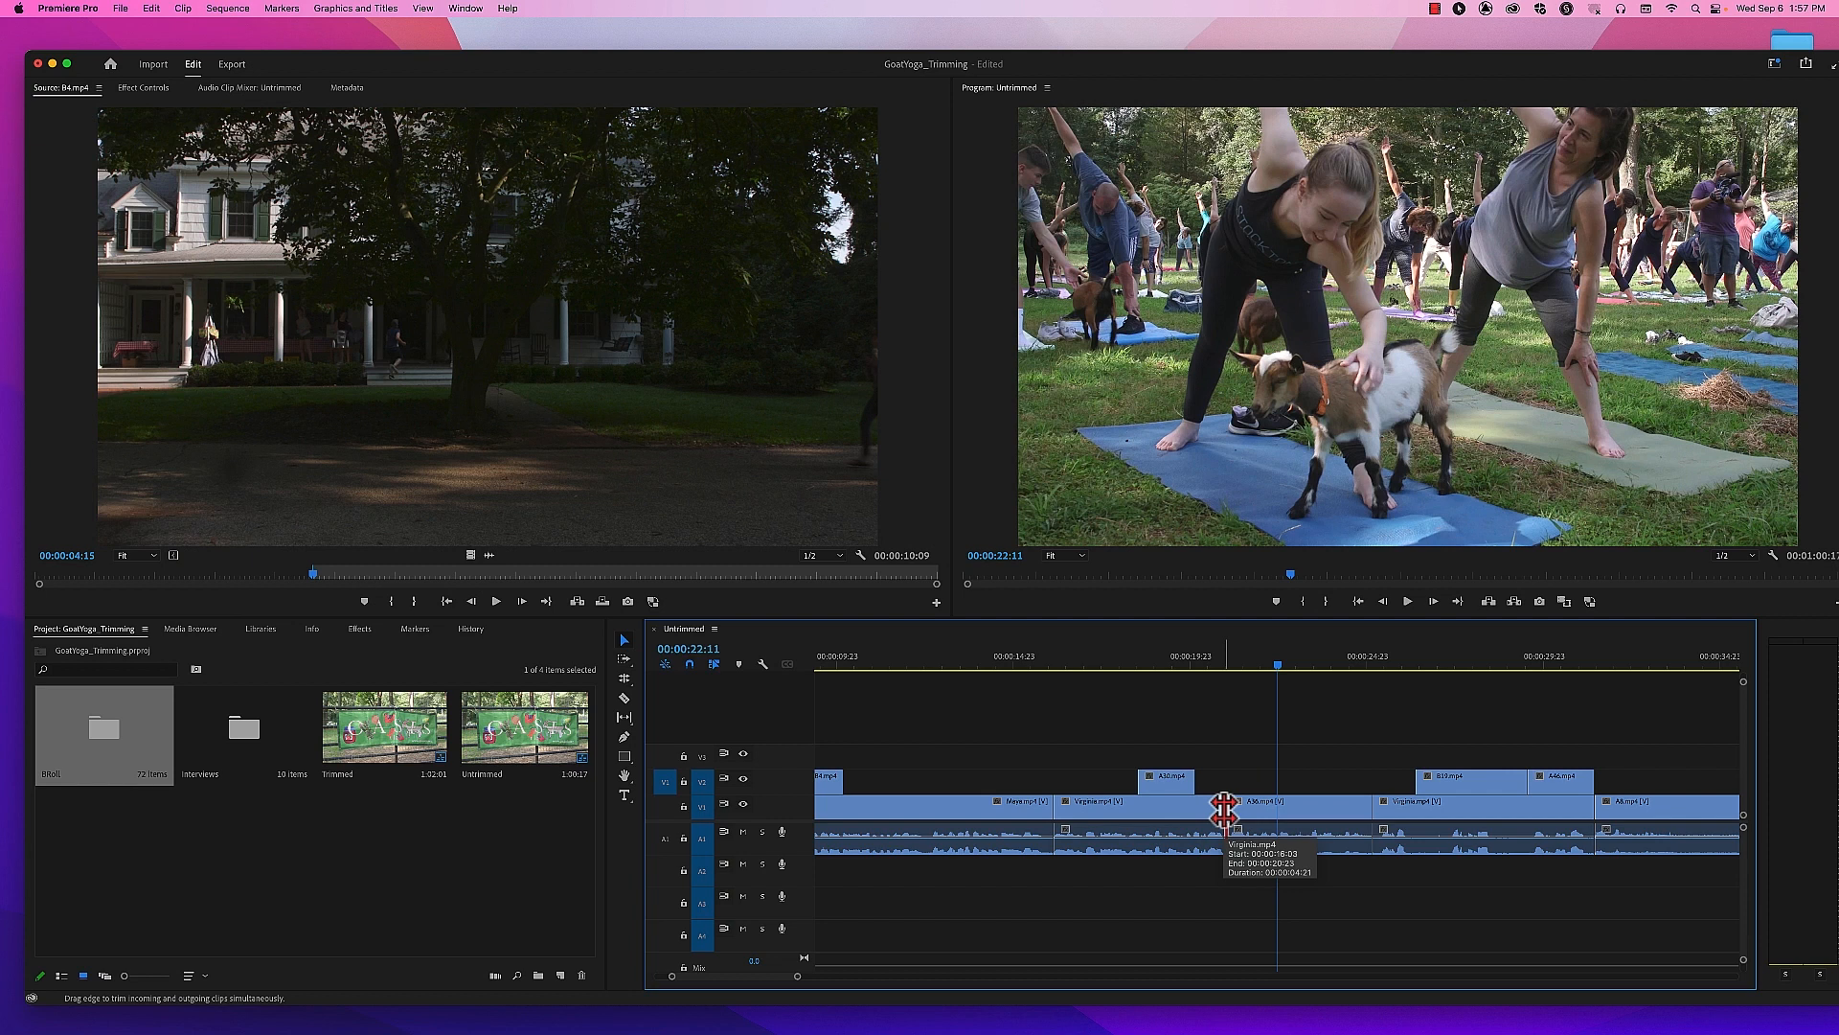
left_click(1224, 811)
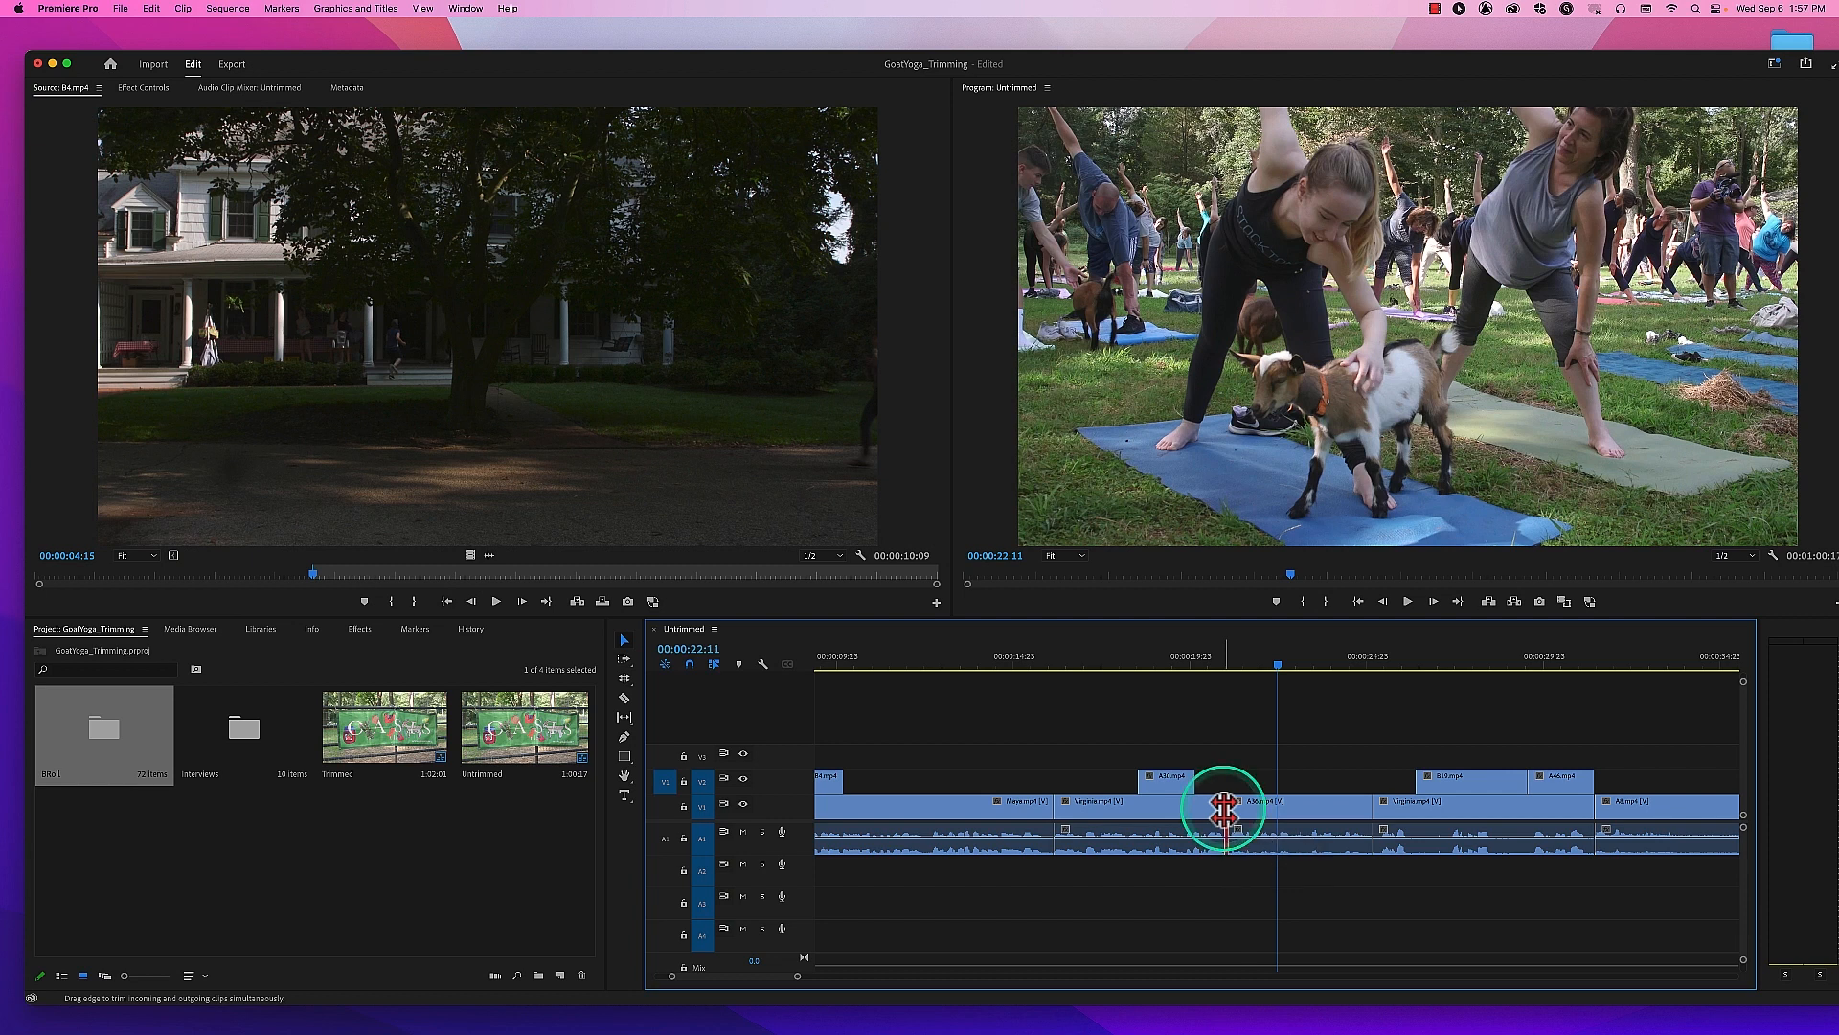
left_click(1216, 715)
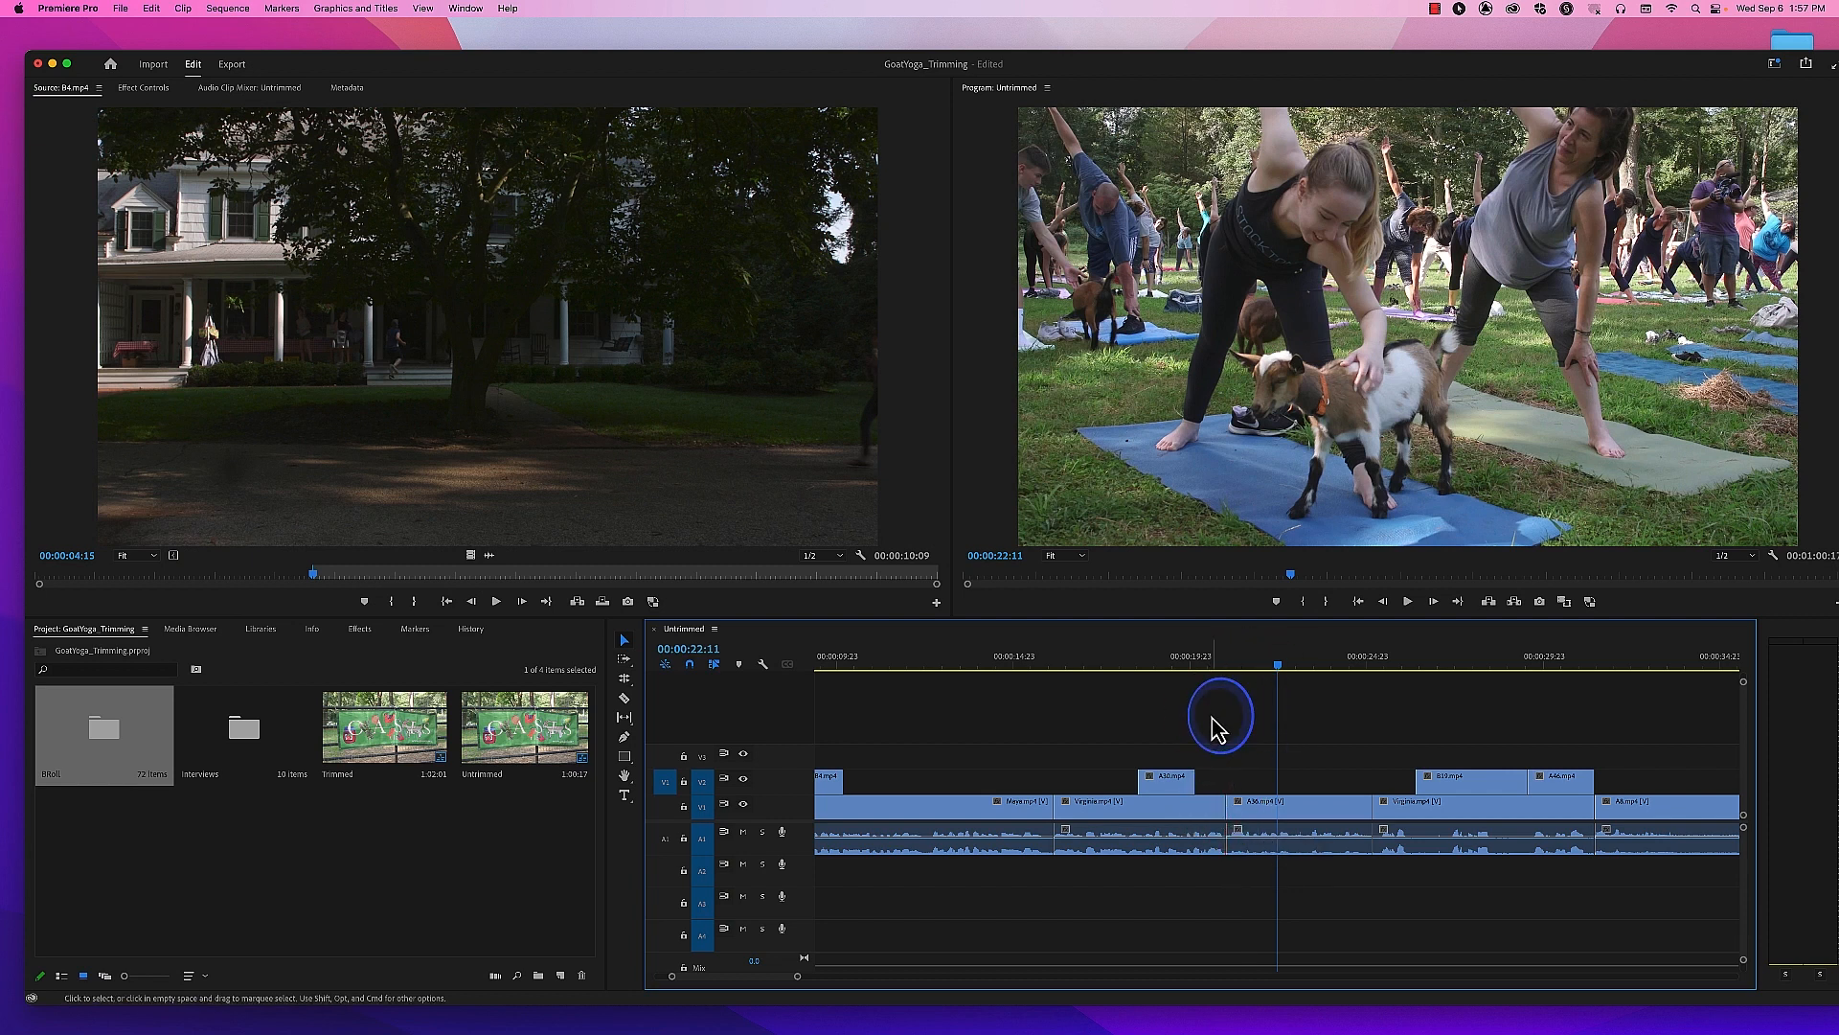
left_click(1224, 806)
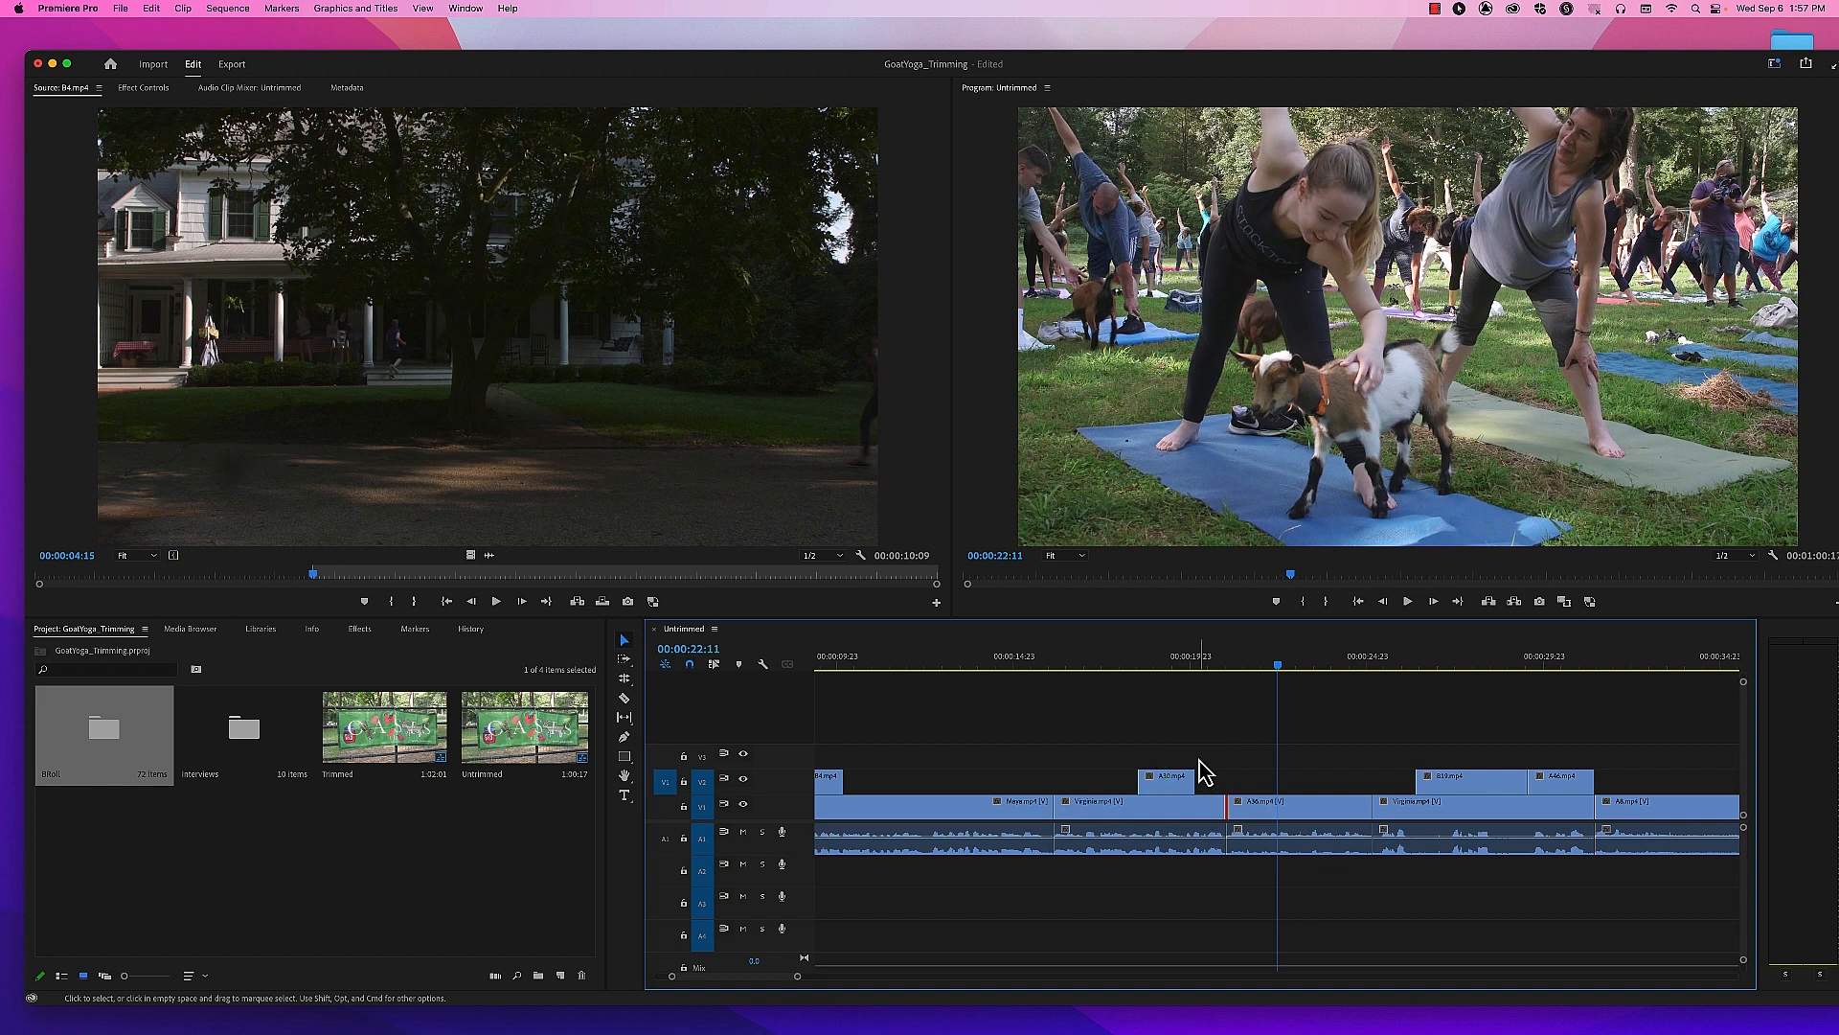
left_click(714, 664)
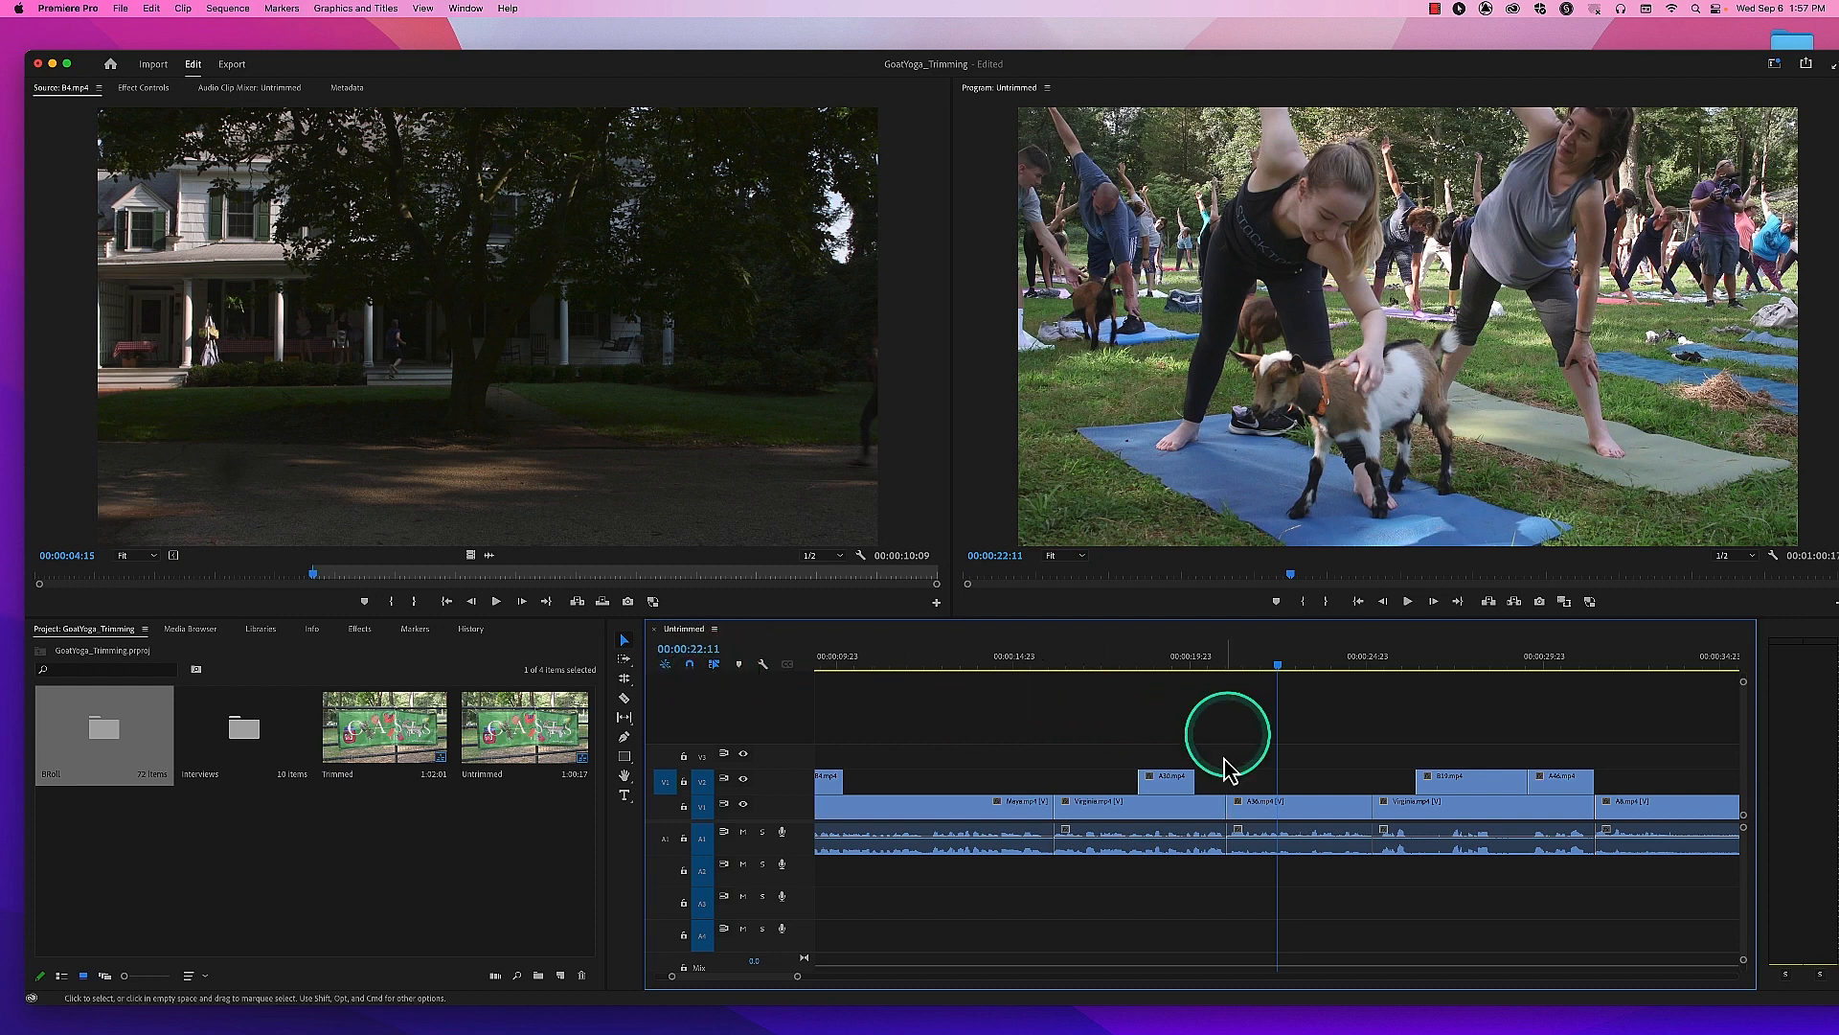
Step: Roll only the video cut between the interview and A36.mp4 forward so the interview video ends at about 00:00:22:01
left_click(1227, 803)
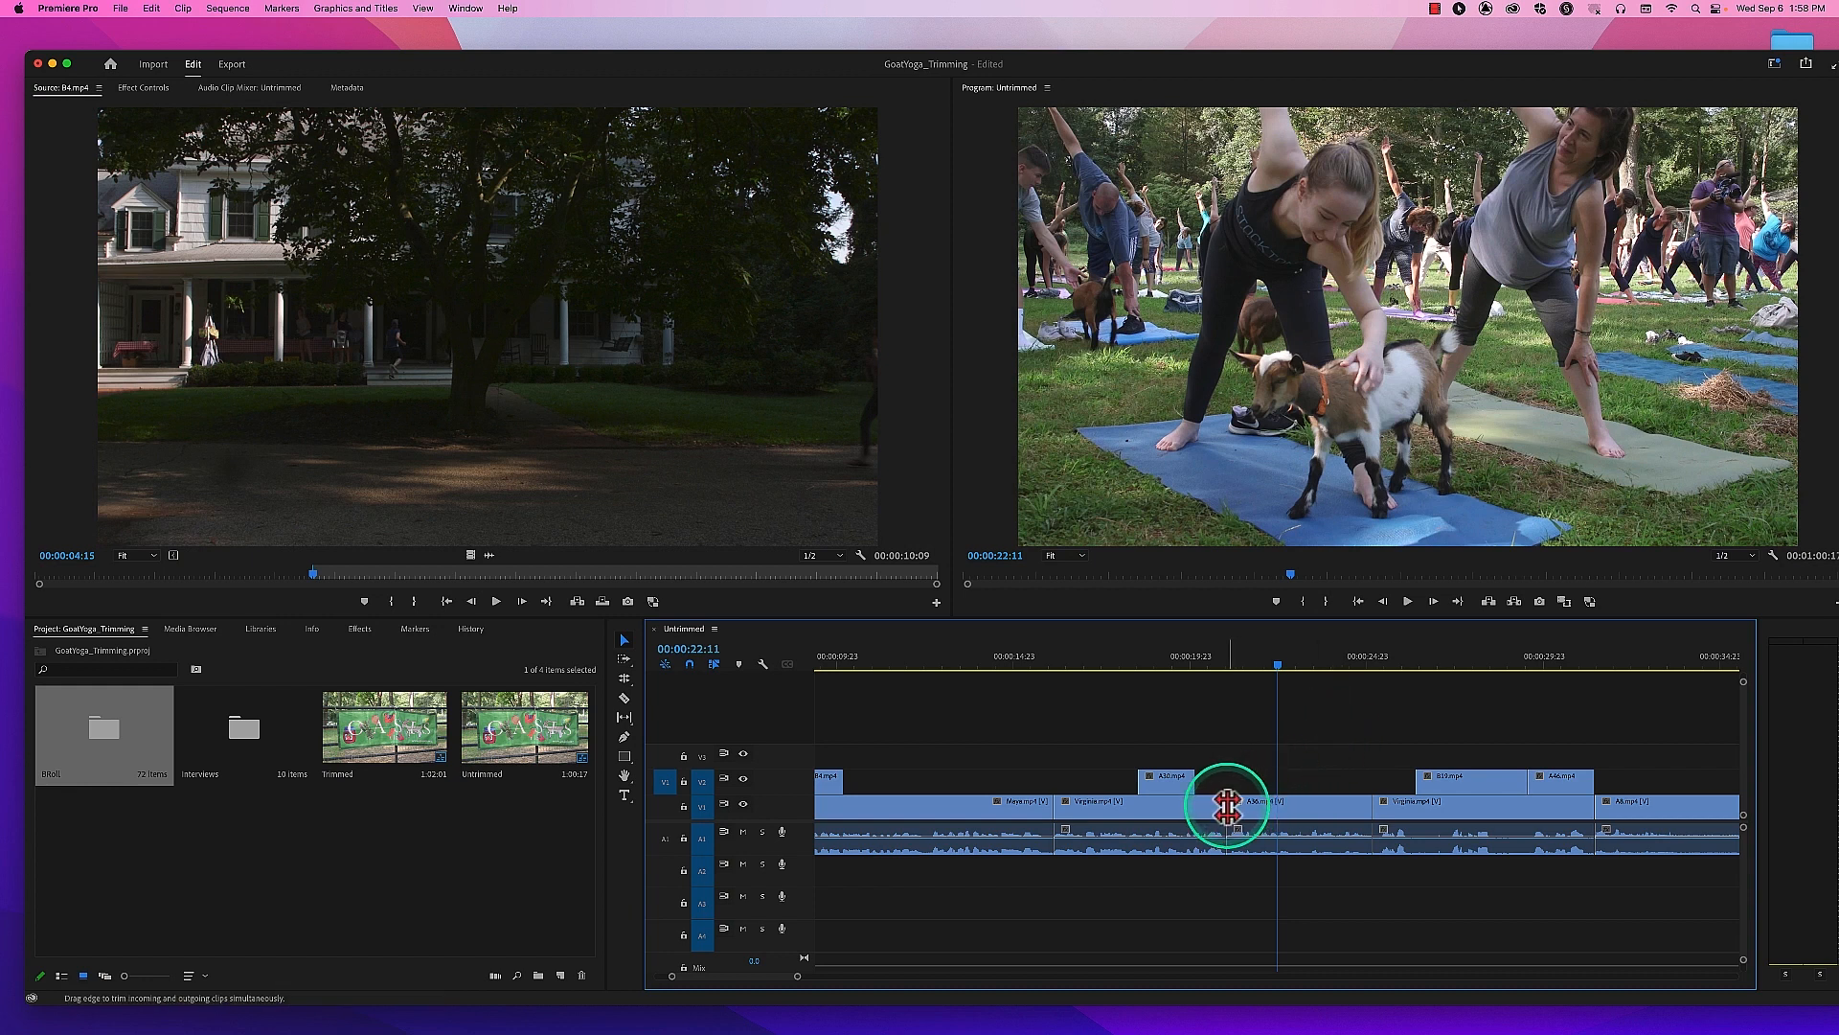
left_click_drag(1227, 808, 1268, 810)
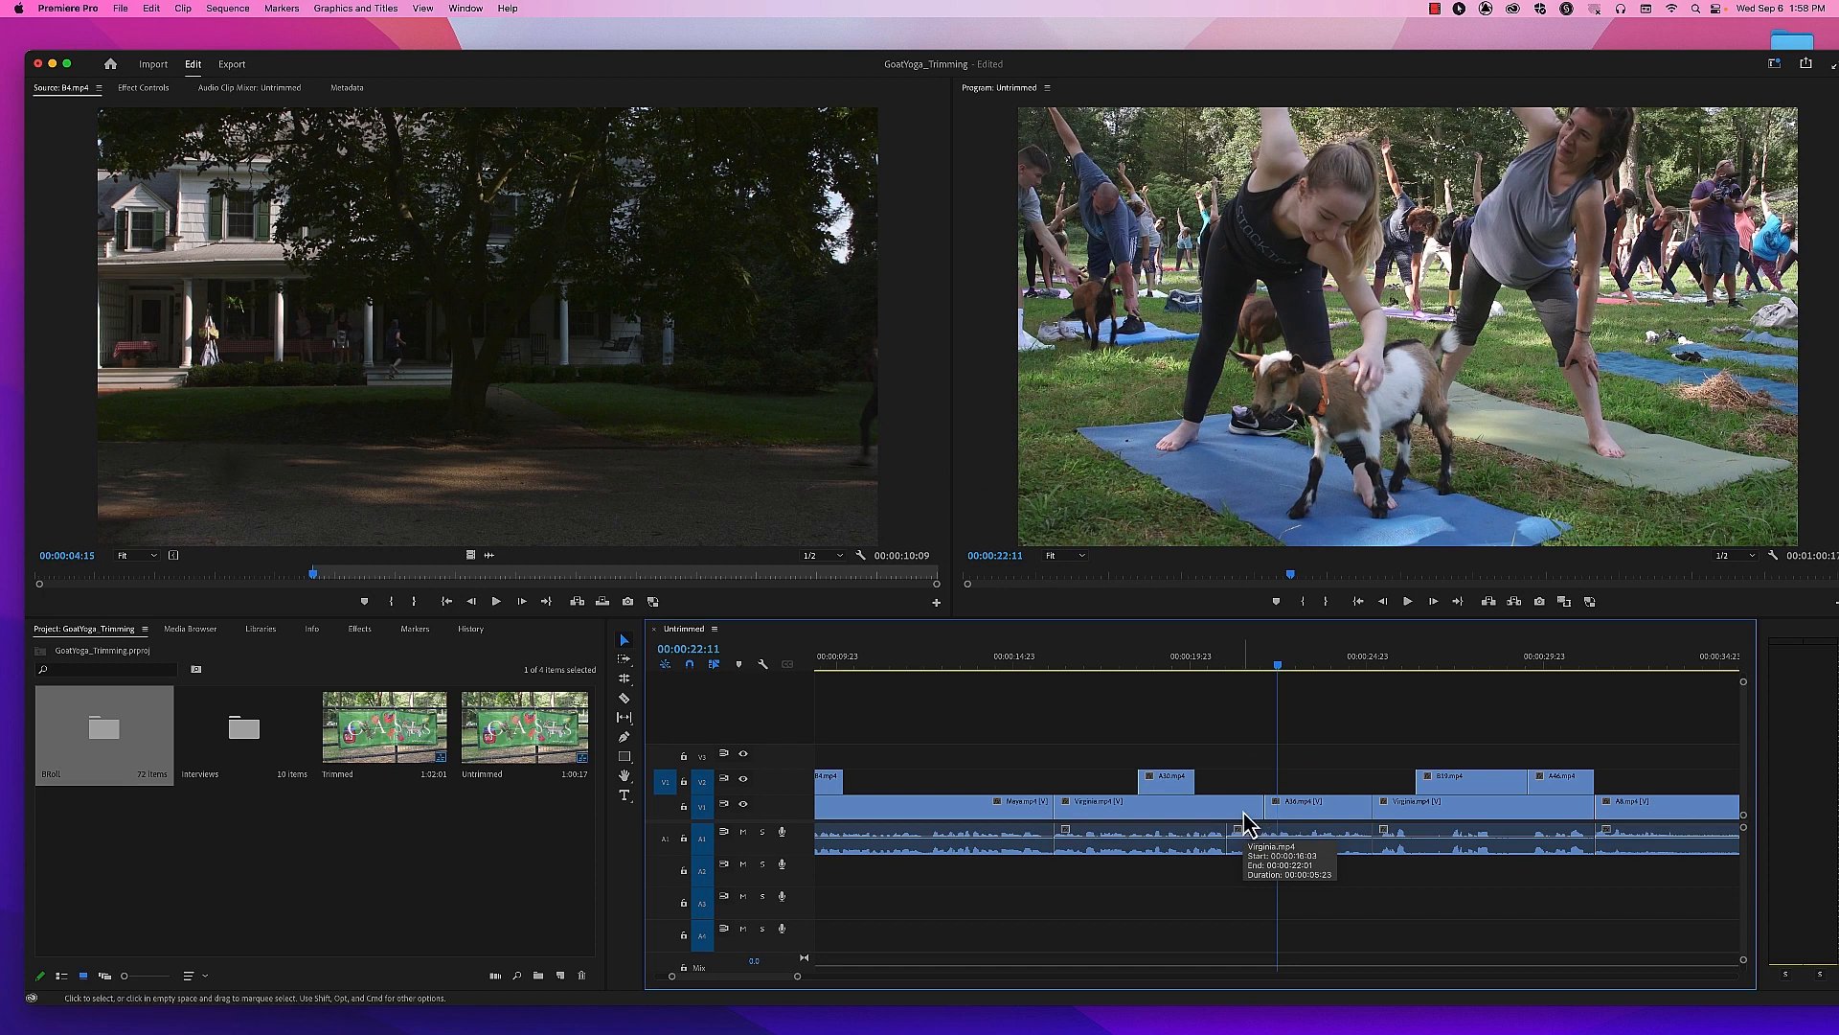
left_click(1207, 659)
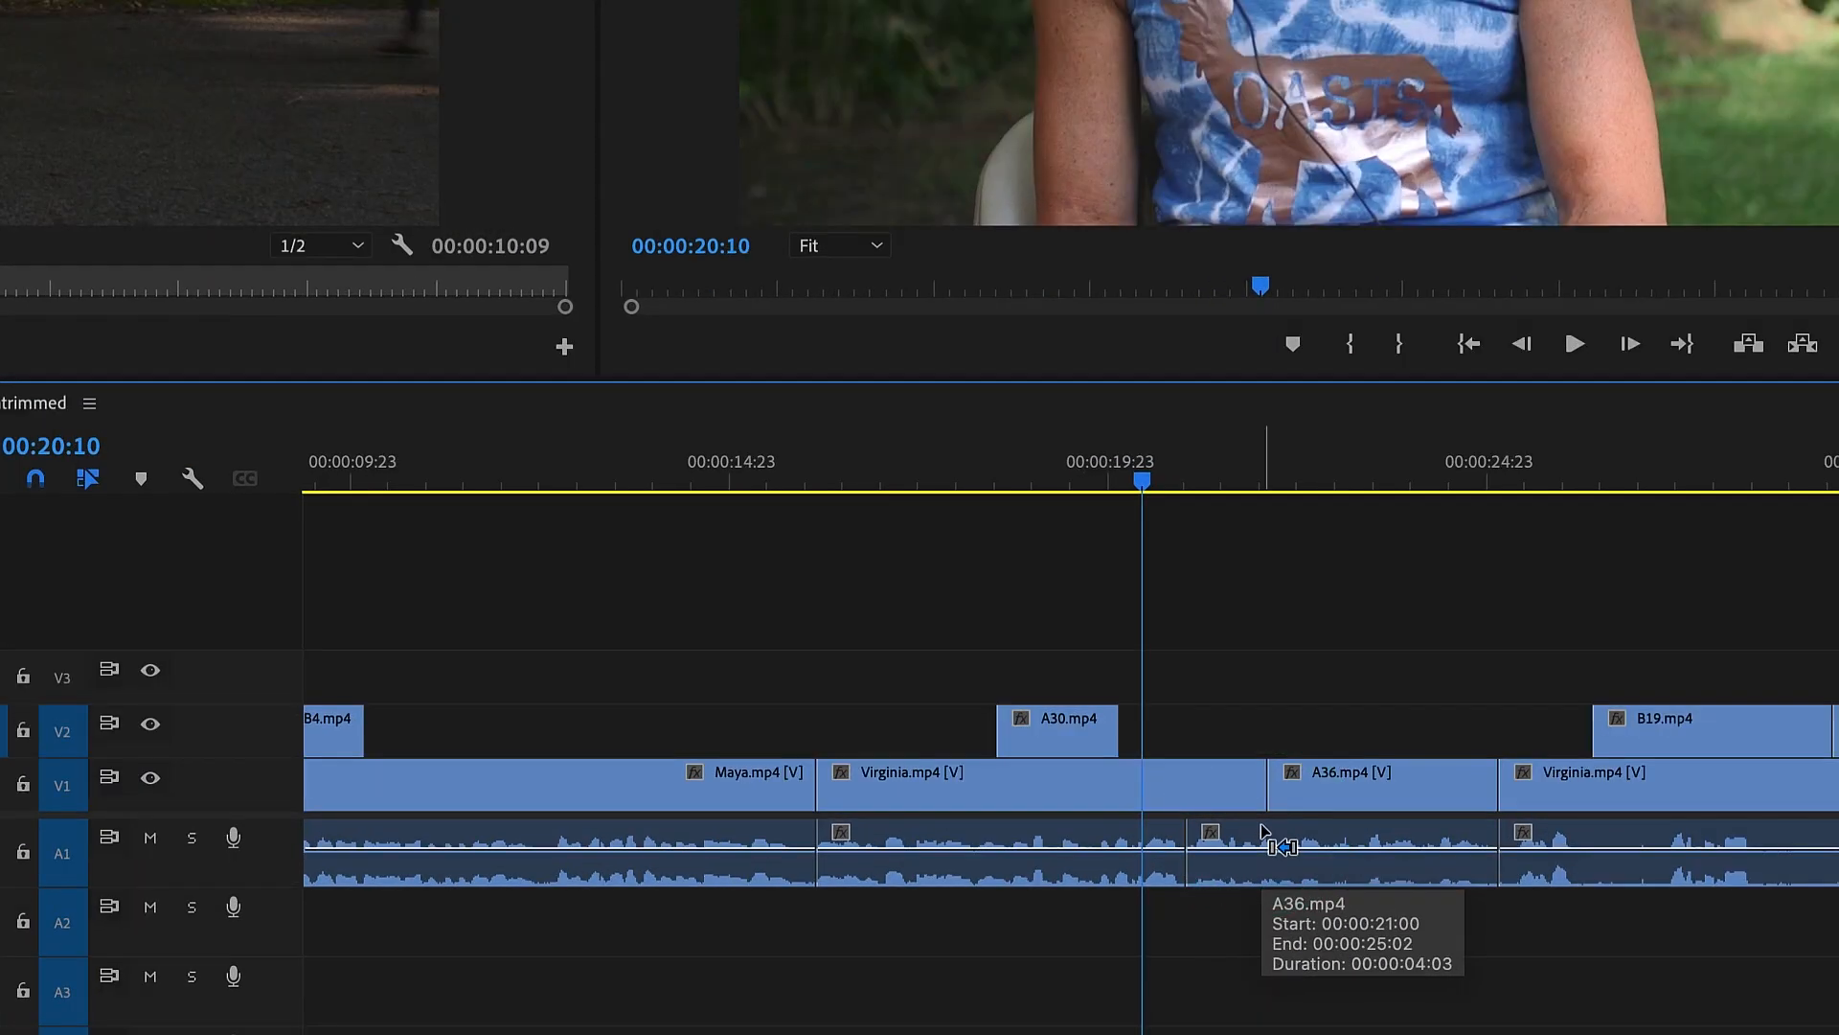
left_click(1269, 787)
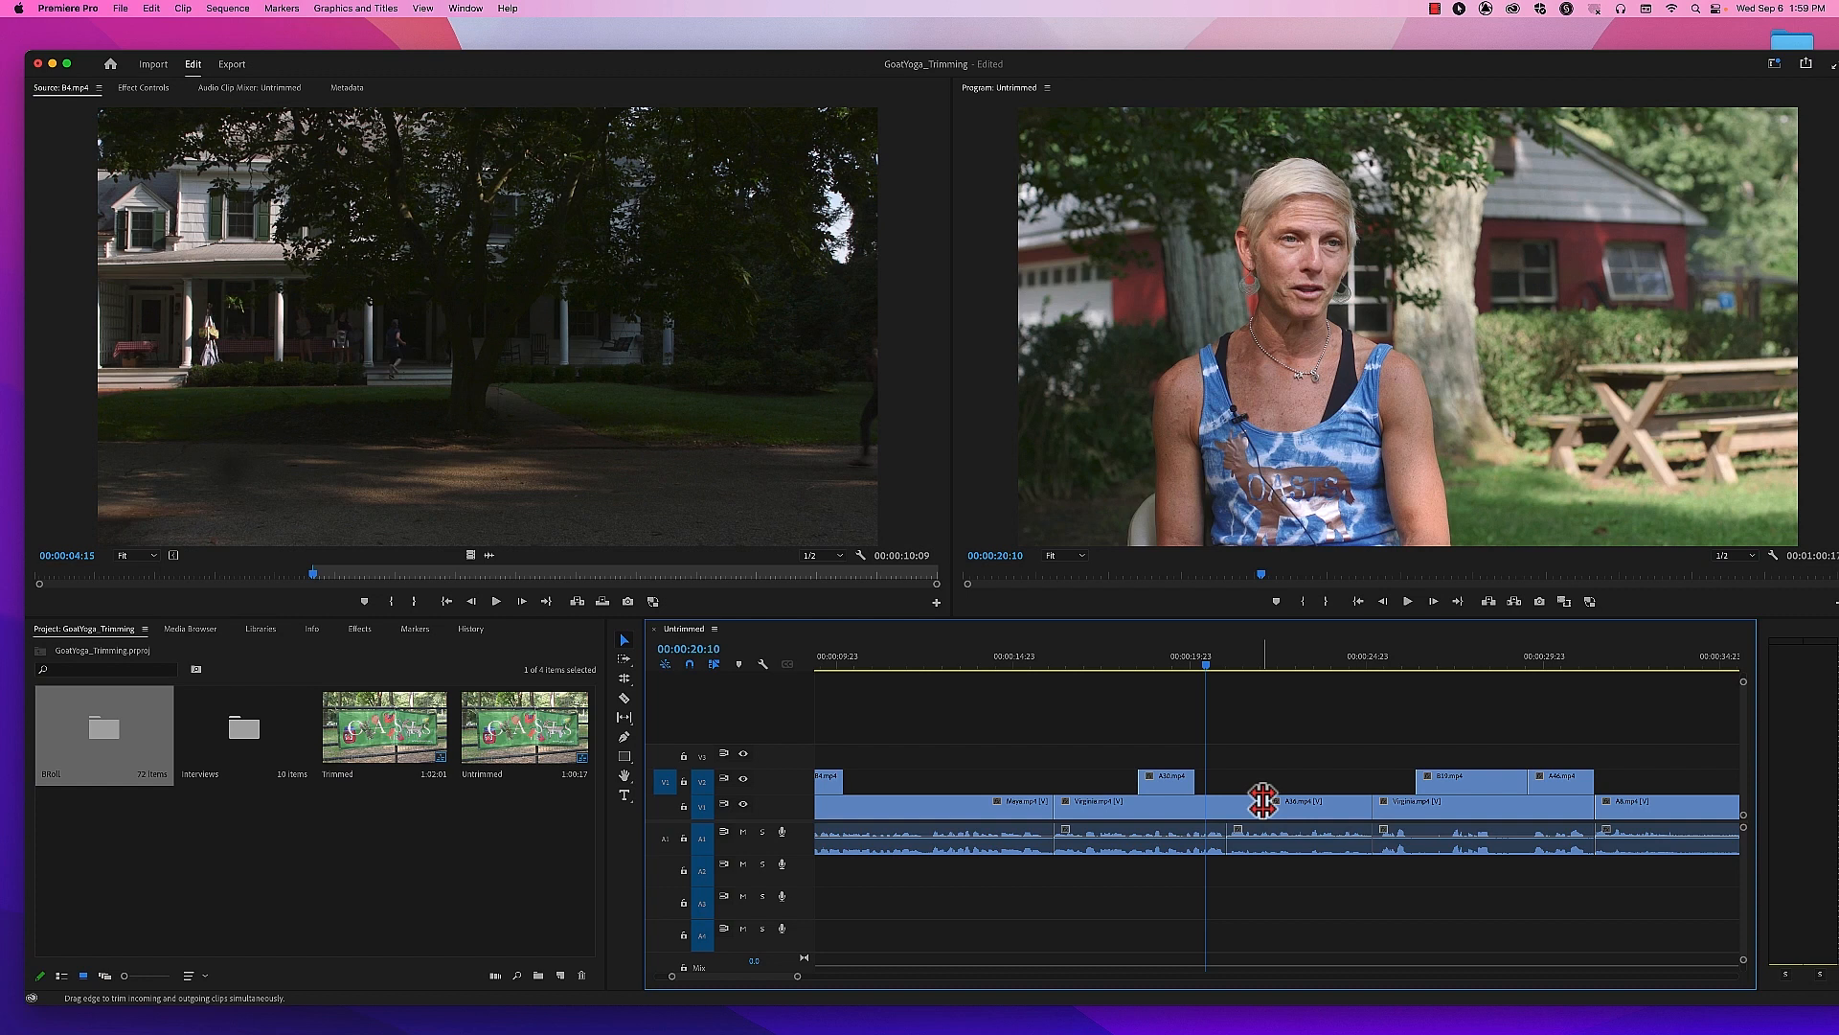
left_click(1262, 801)
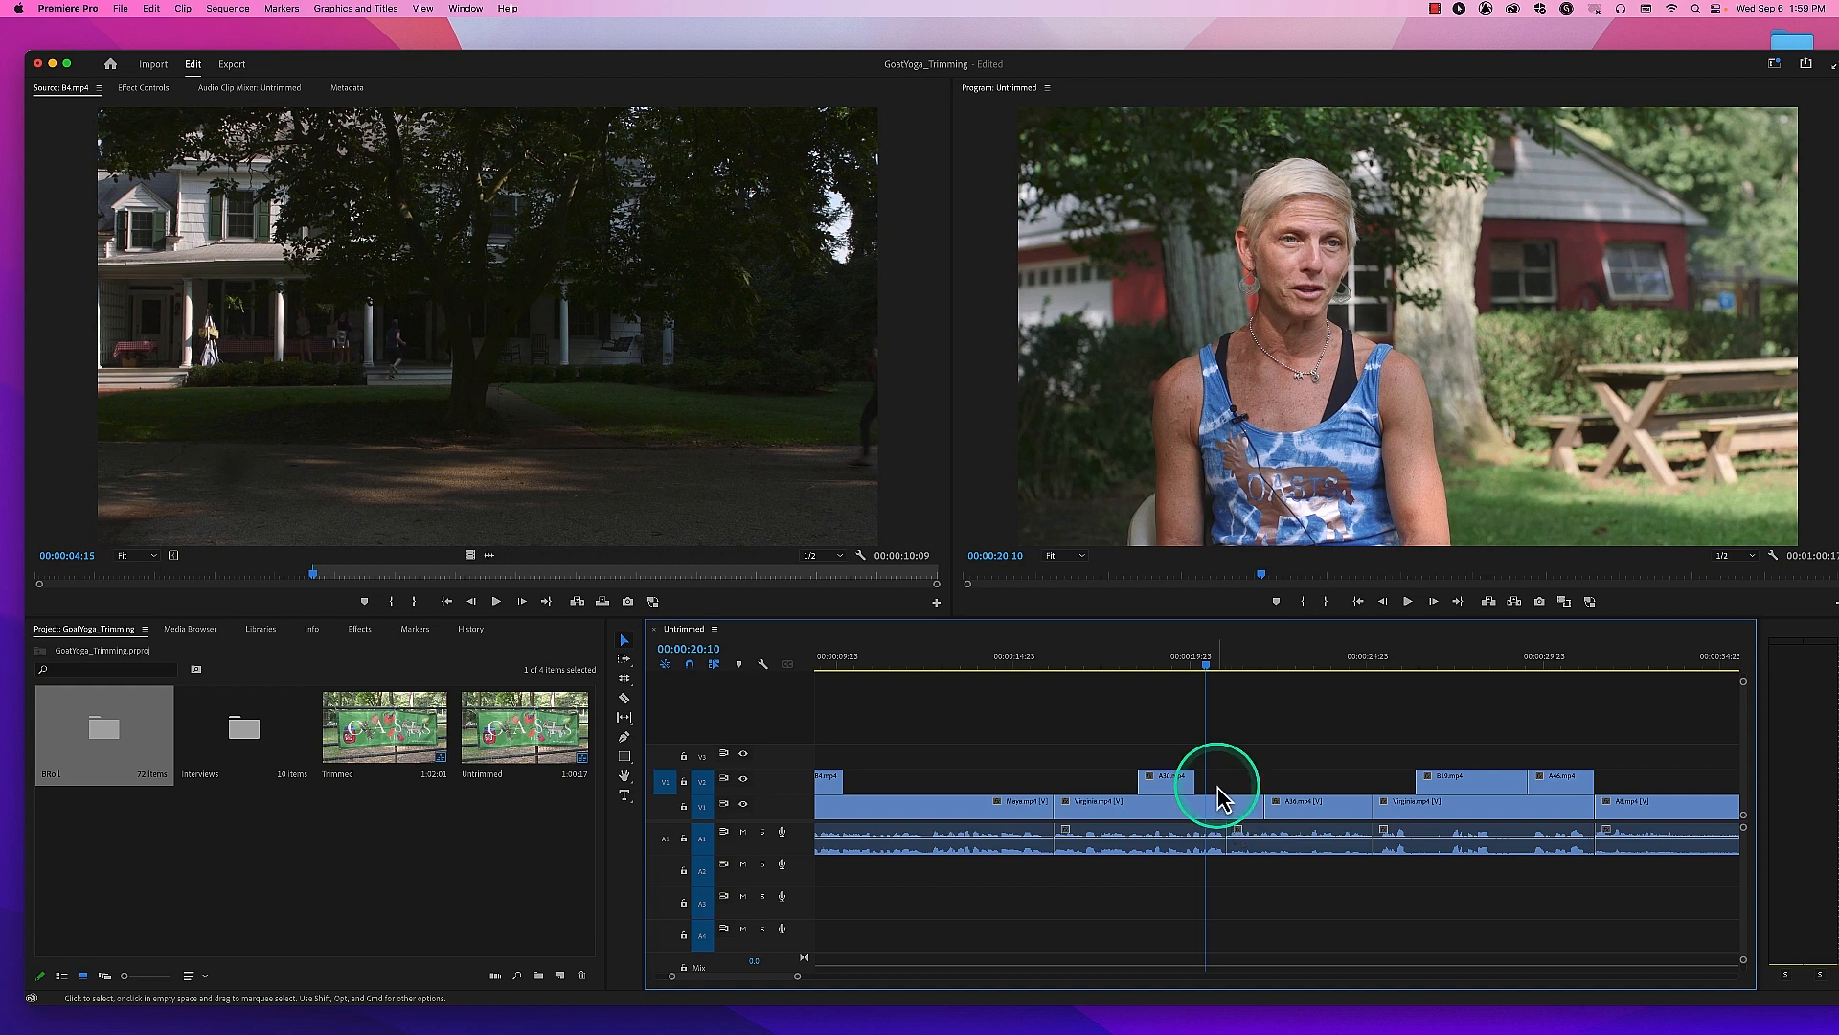
Step: Play back the offset interview-to-A36.mp4 transition twice, starting around the 19-second mark
left_click(1165, 657)
mouse_move(1157, 656)
left_mouse_down()
mouse_move(1138, 656)
mouse_move(1262, 664)
mouse_move(1169, 679)
left_mouse_up()
key("space")
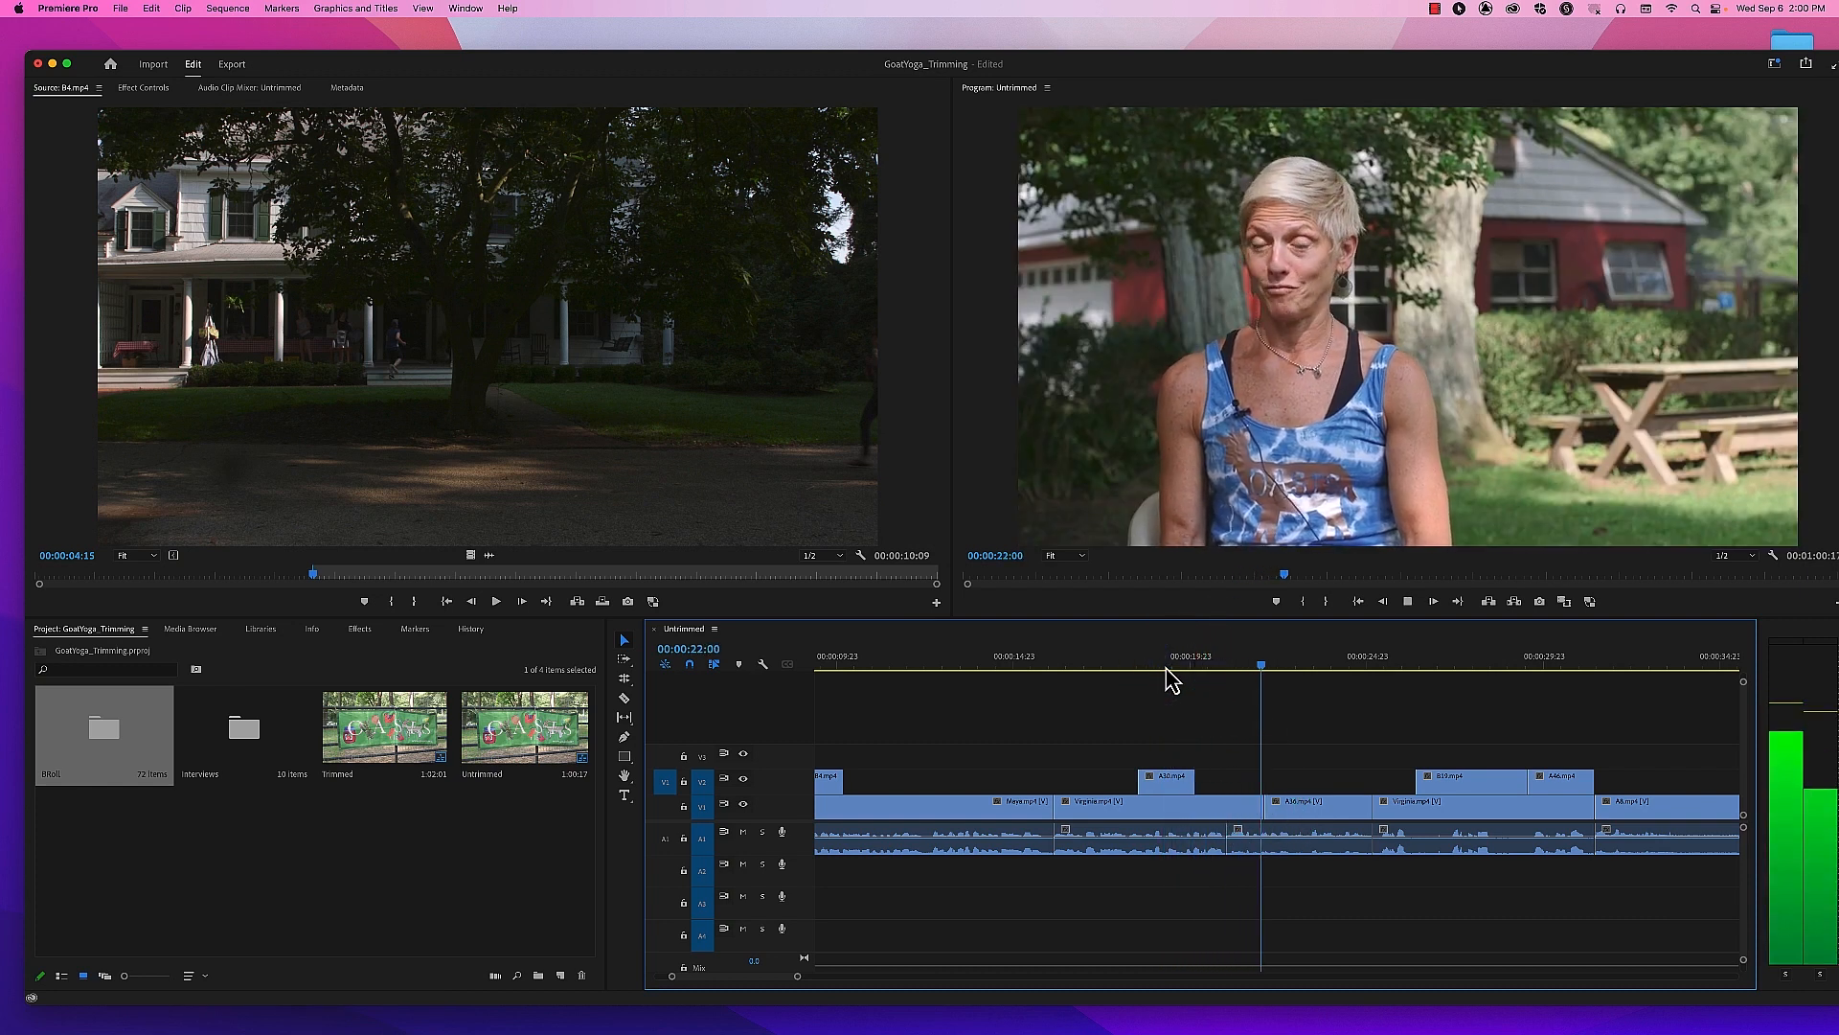
left_click_drag(1201, 661, 1180, 663)
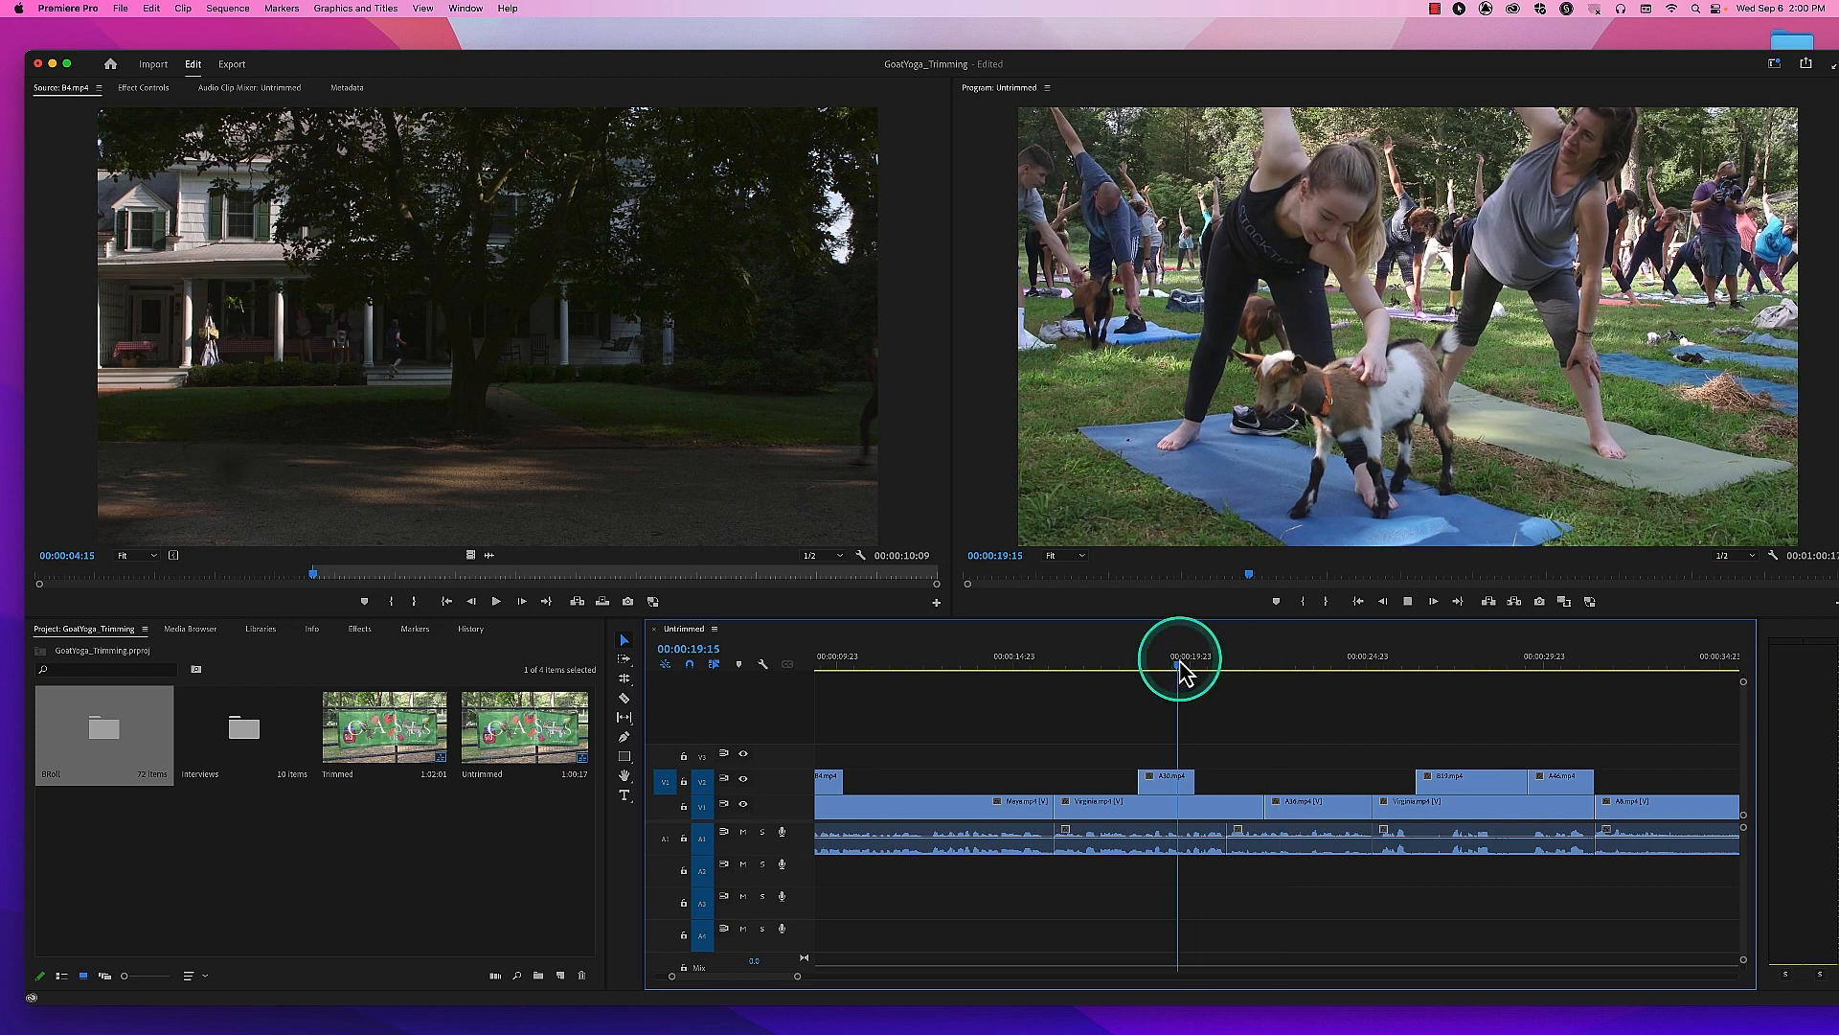
key("space")
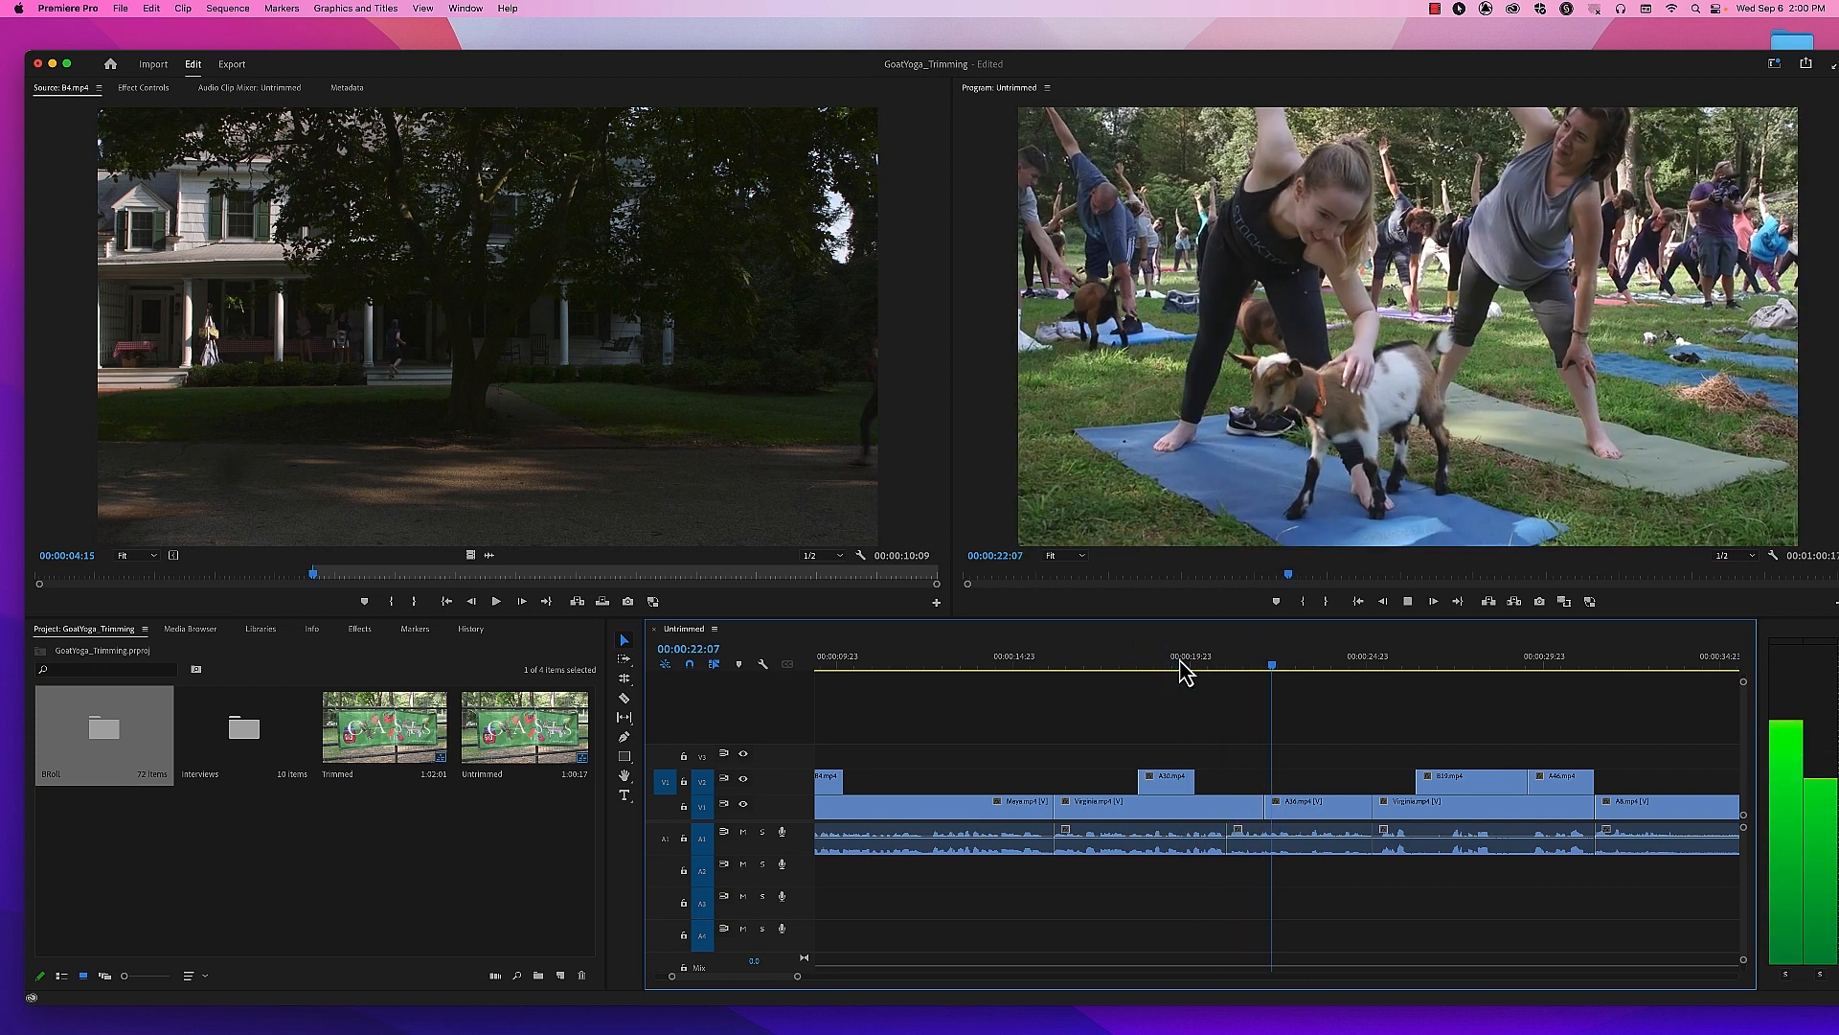
Step: Roll only the video cut at the end of A36.mp4 forward to just before the B19.mp4 overlay, and play back the transition
left_click_drag(1388, 668, 1363, 669)
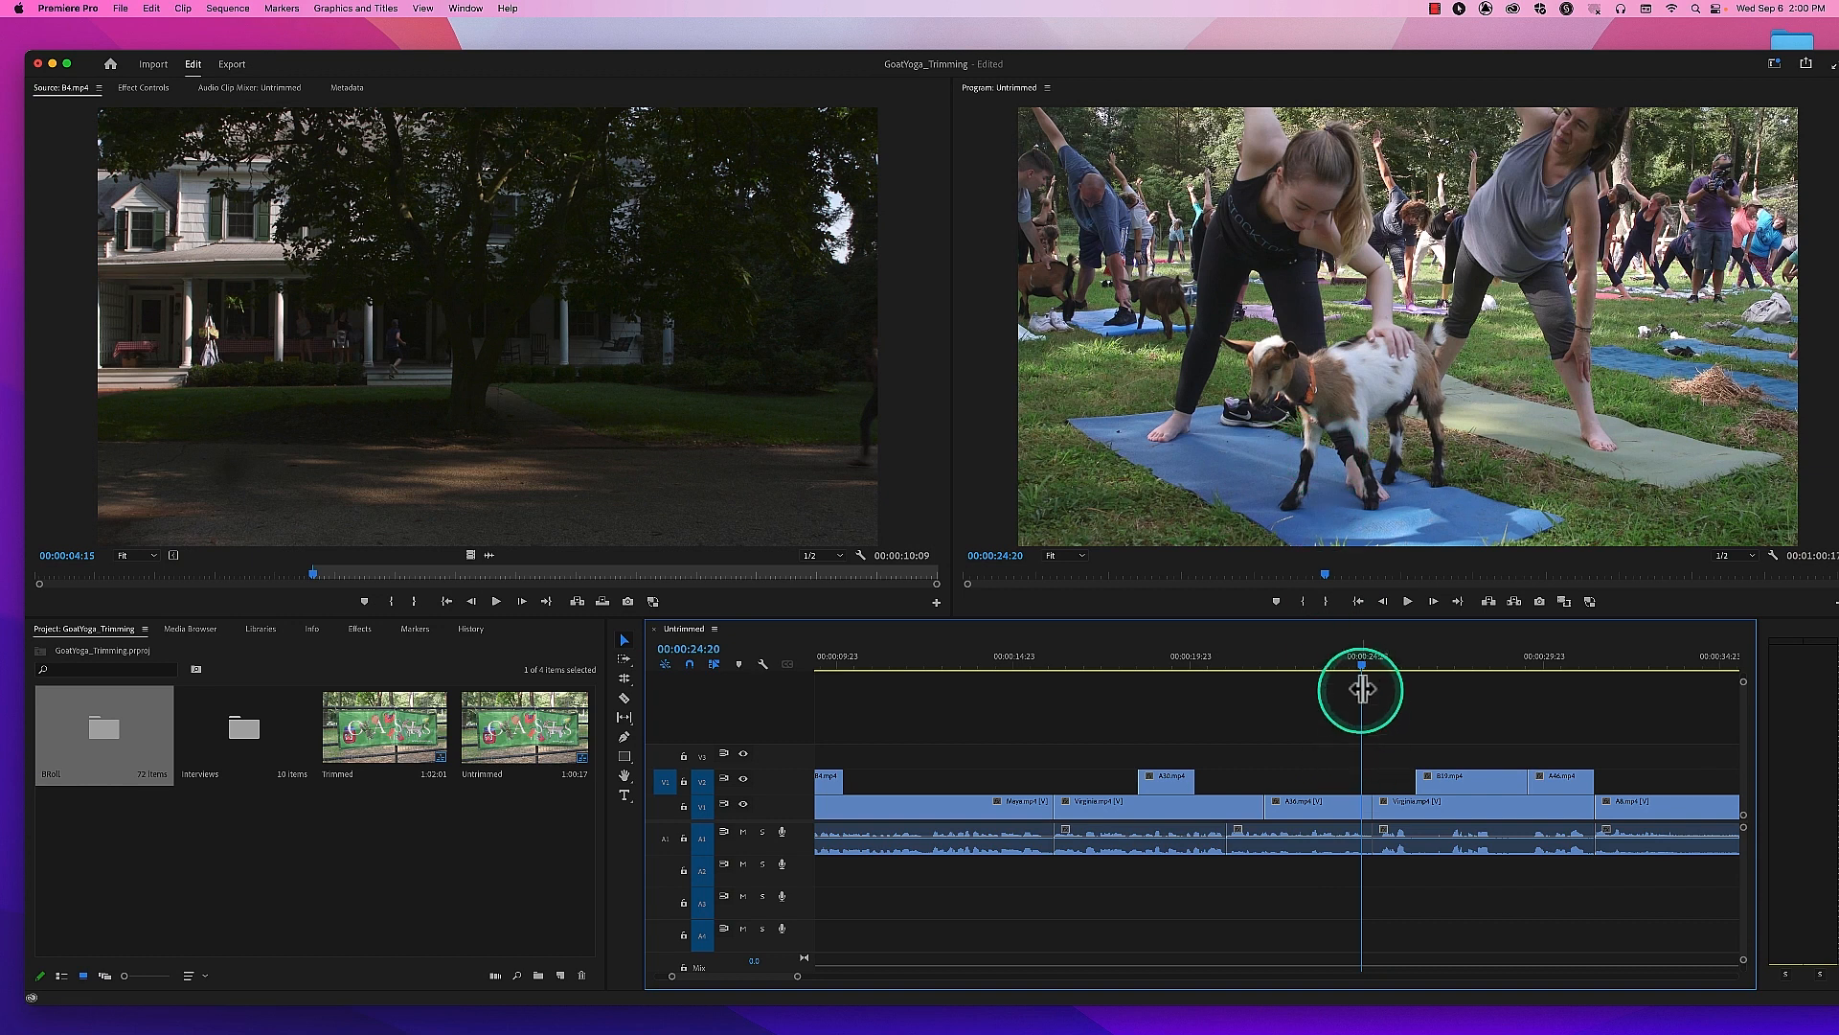
left_click_drag(1363, 682, 1328, 675)
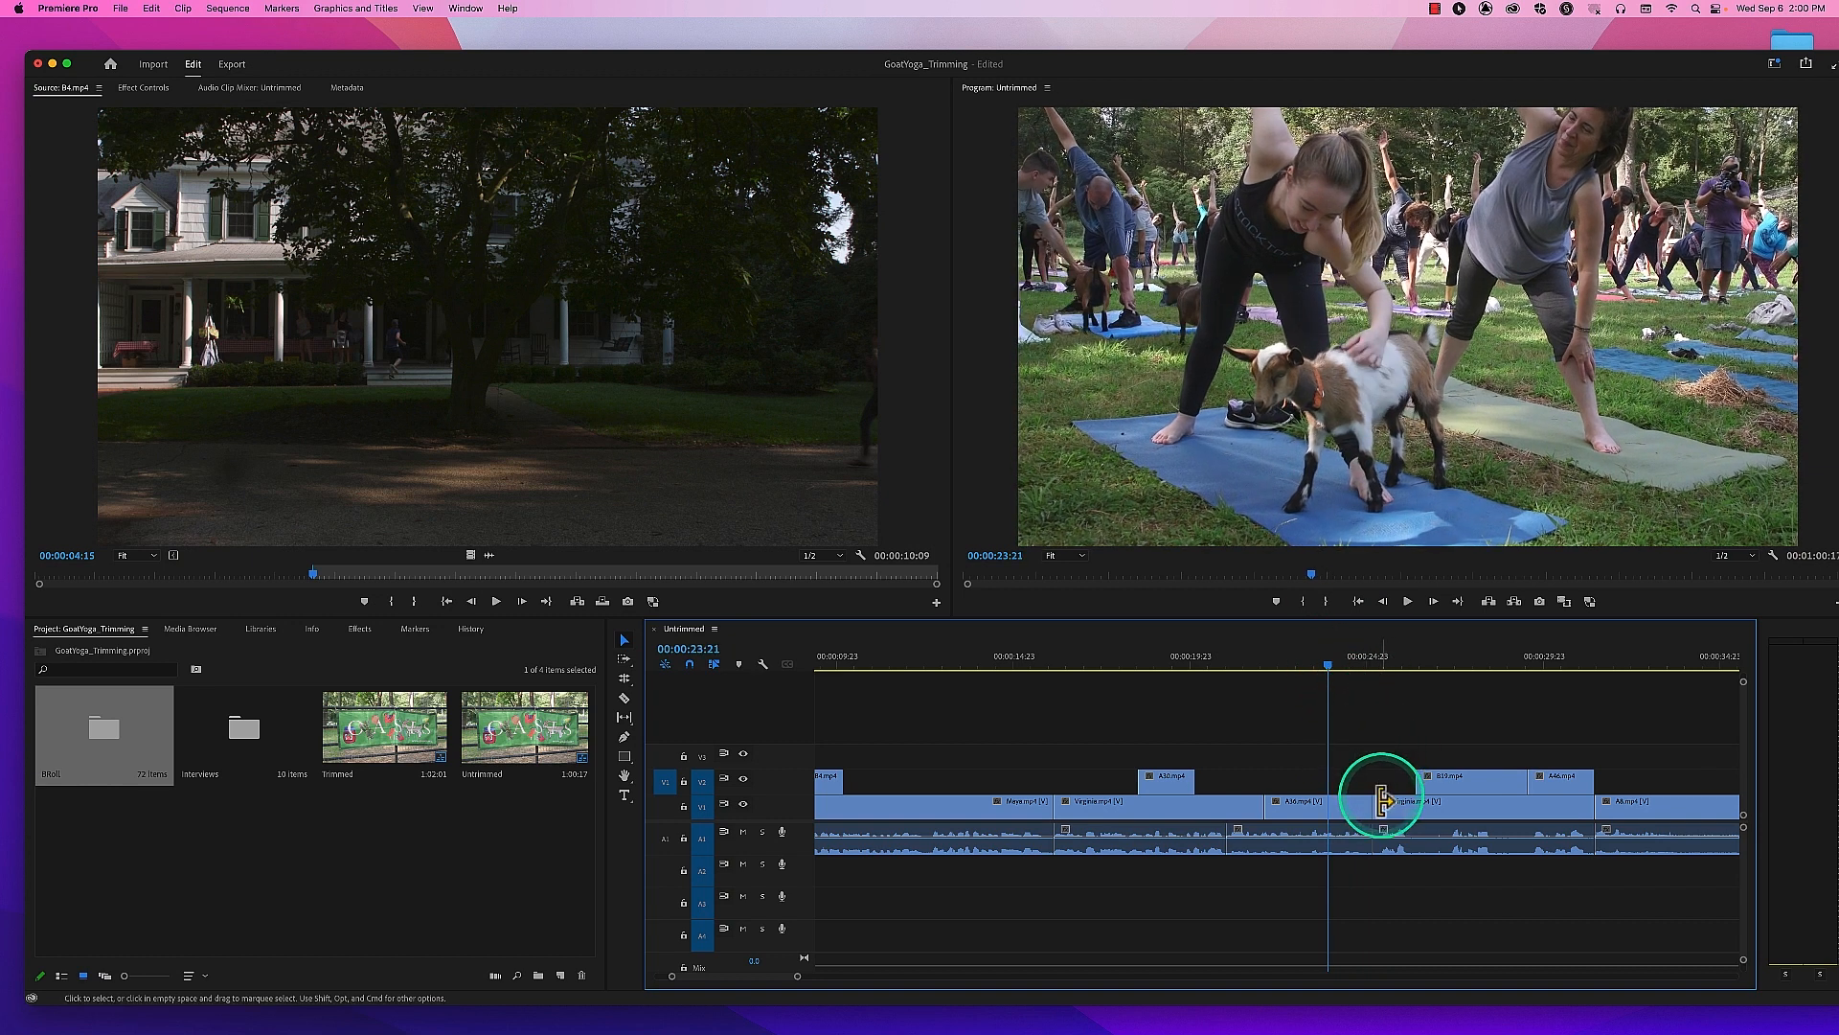
left_click_drag(1373, 807, 1404, 810)
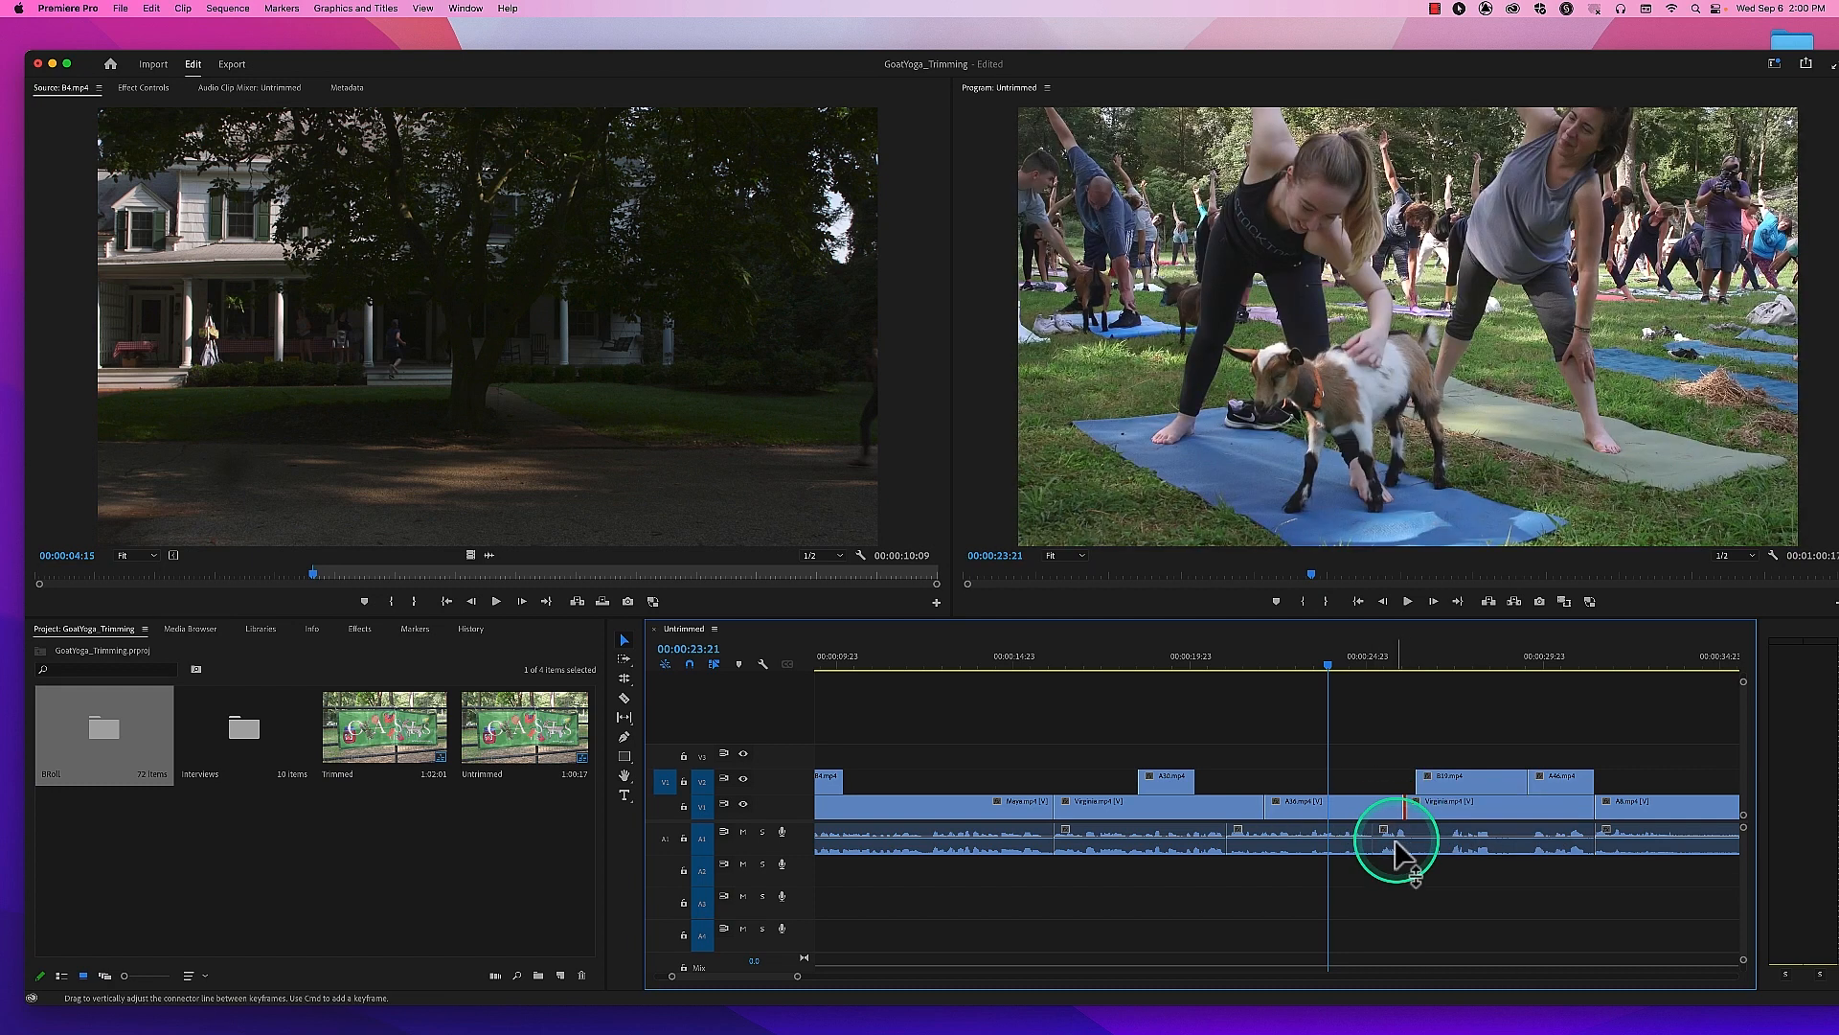
left_click(1306, 671)
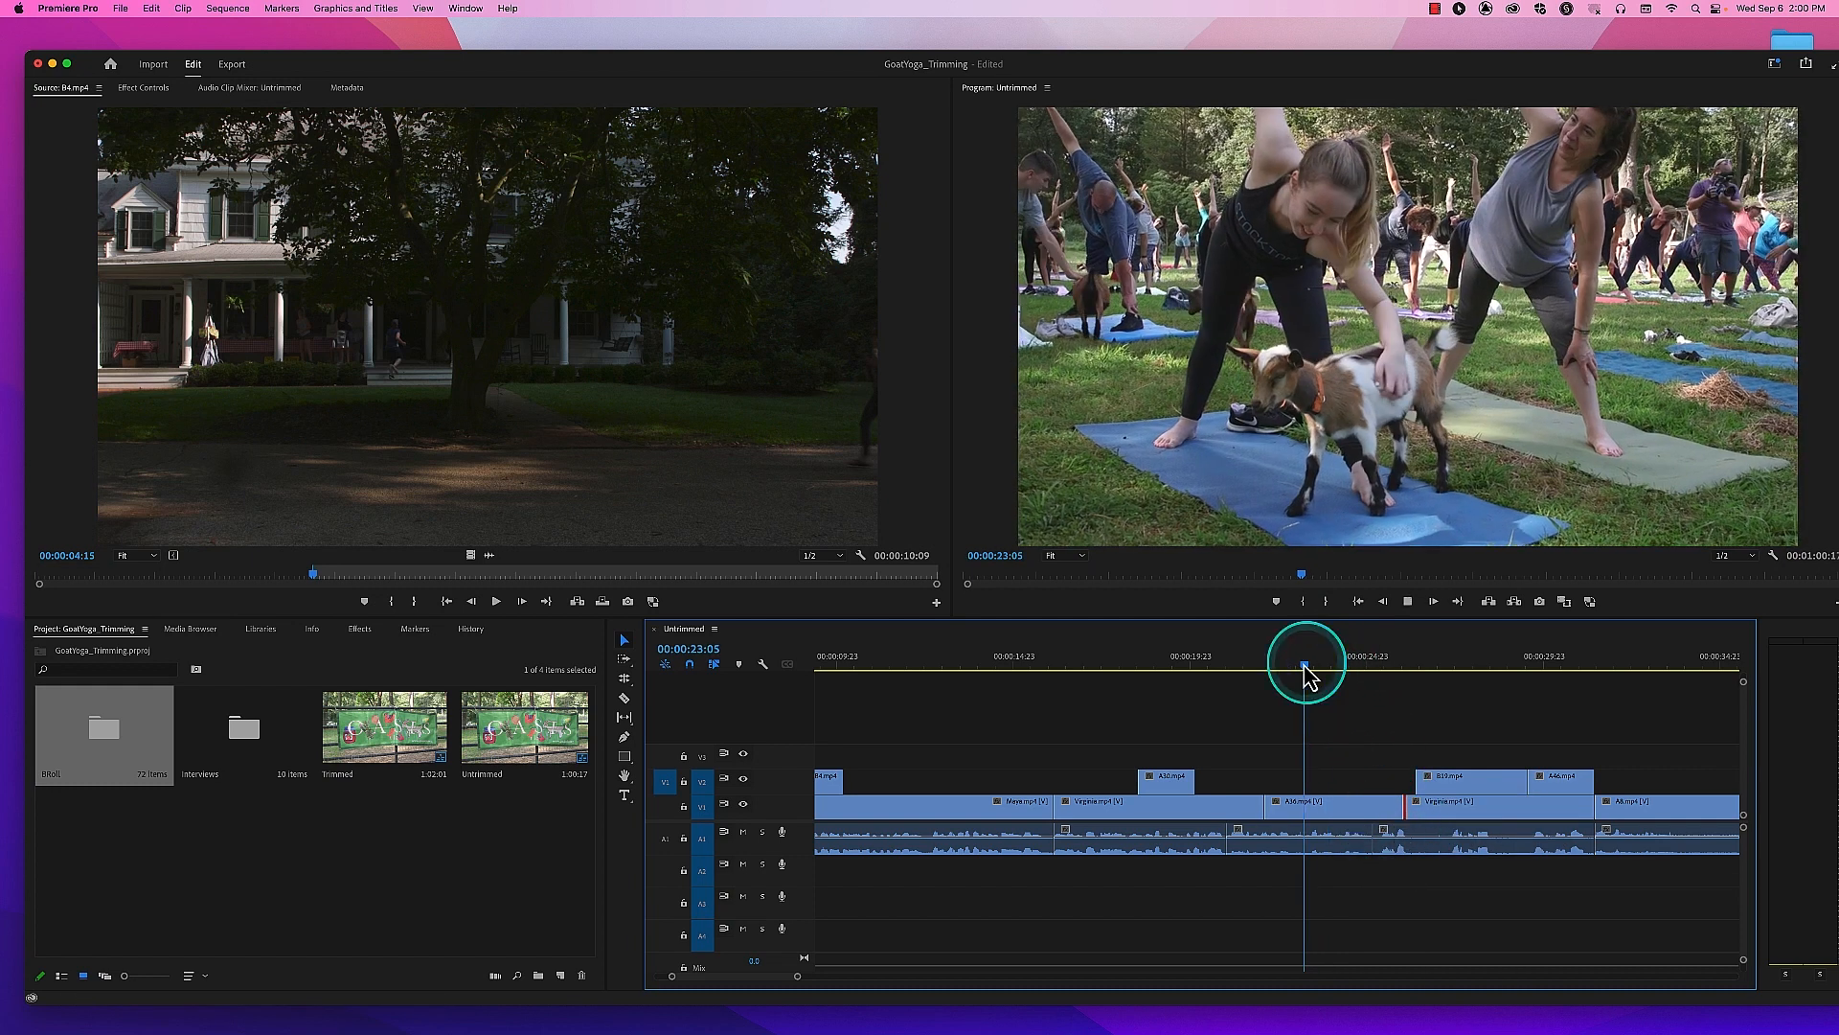
key("space")
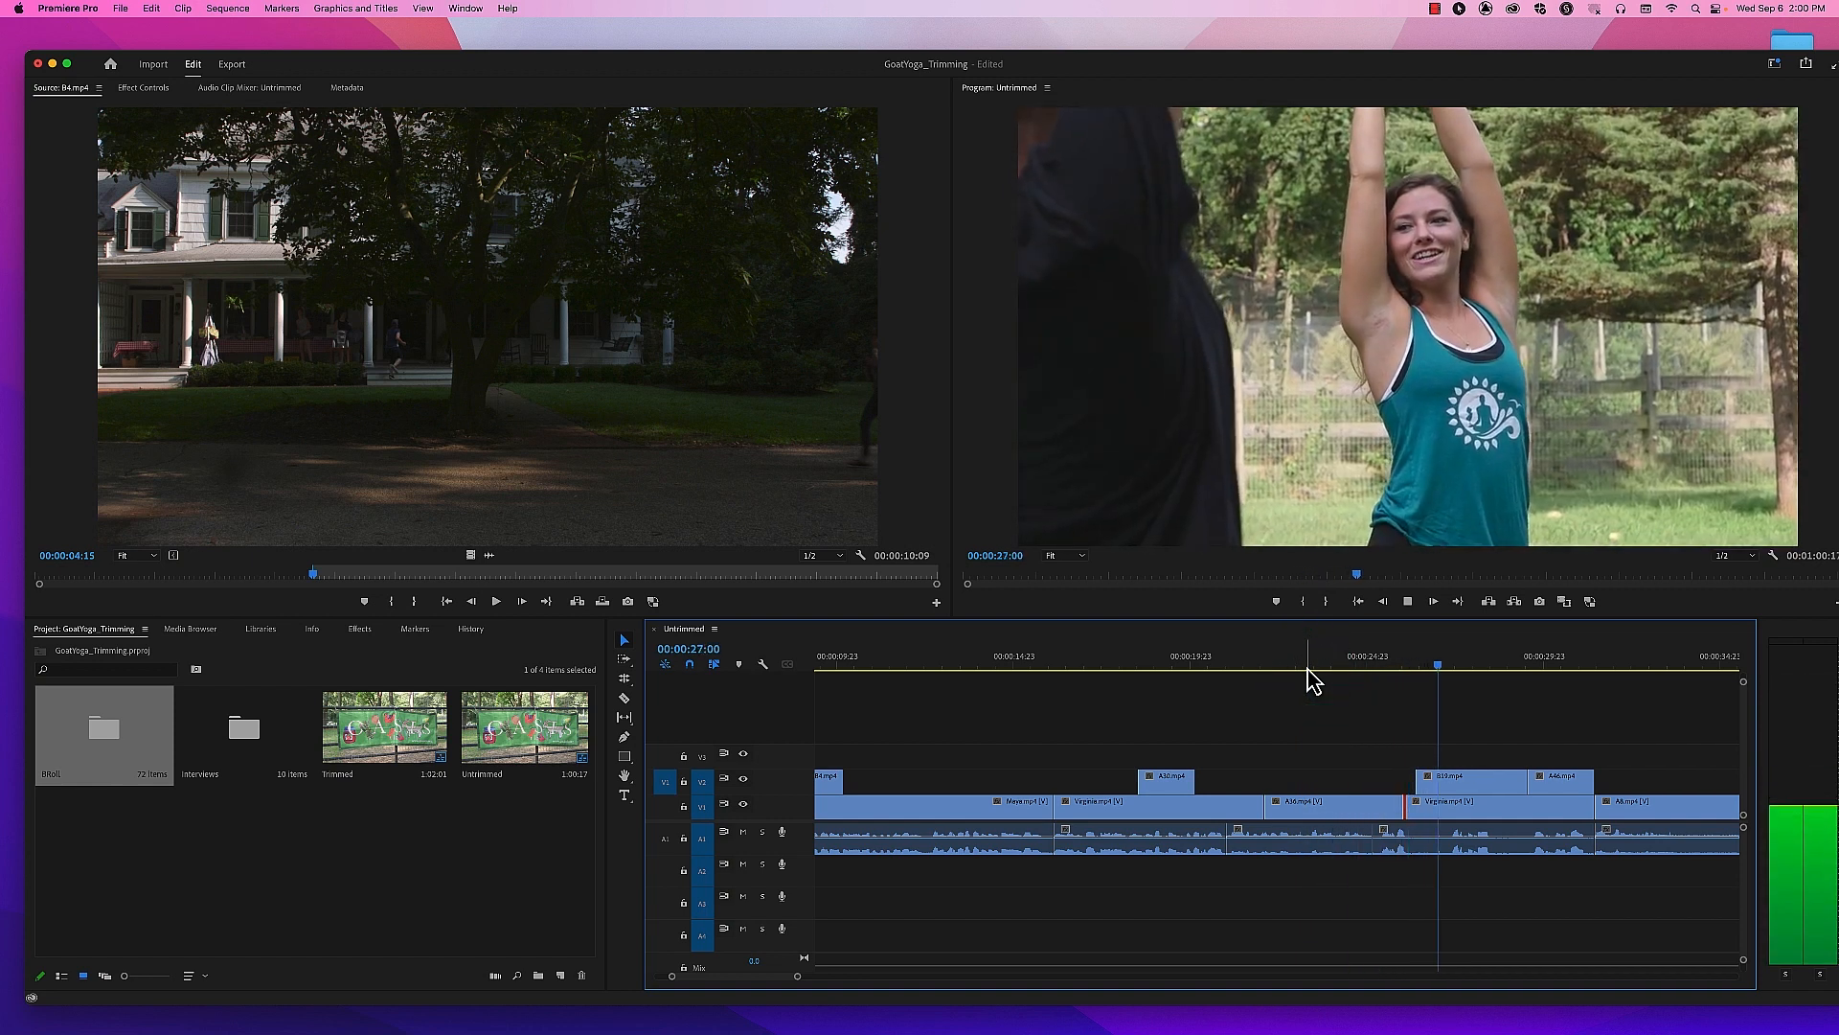
key("space")
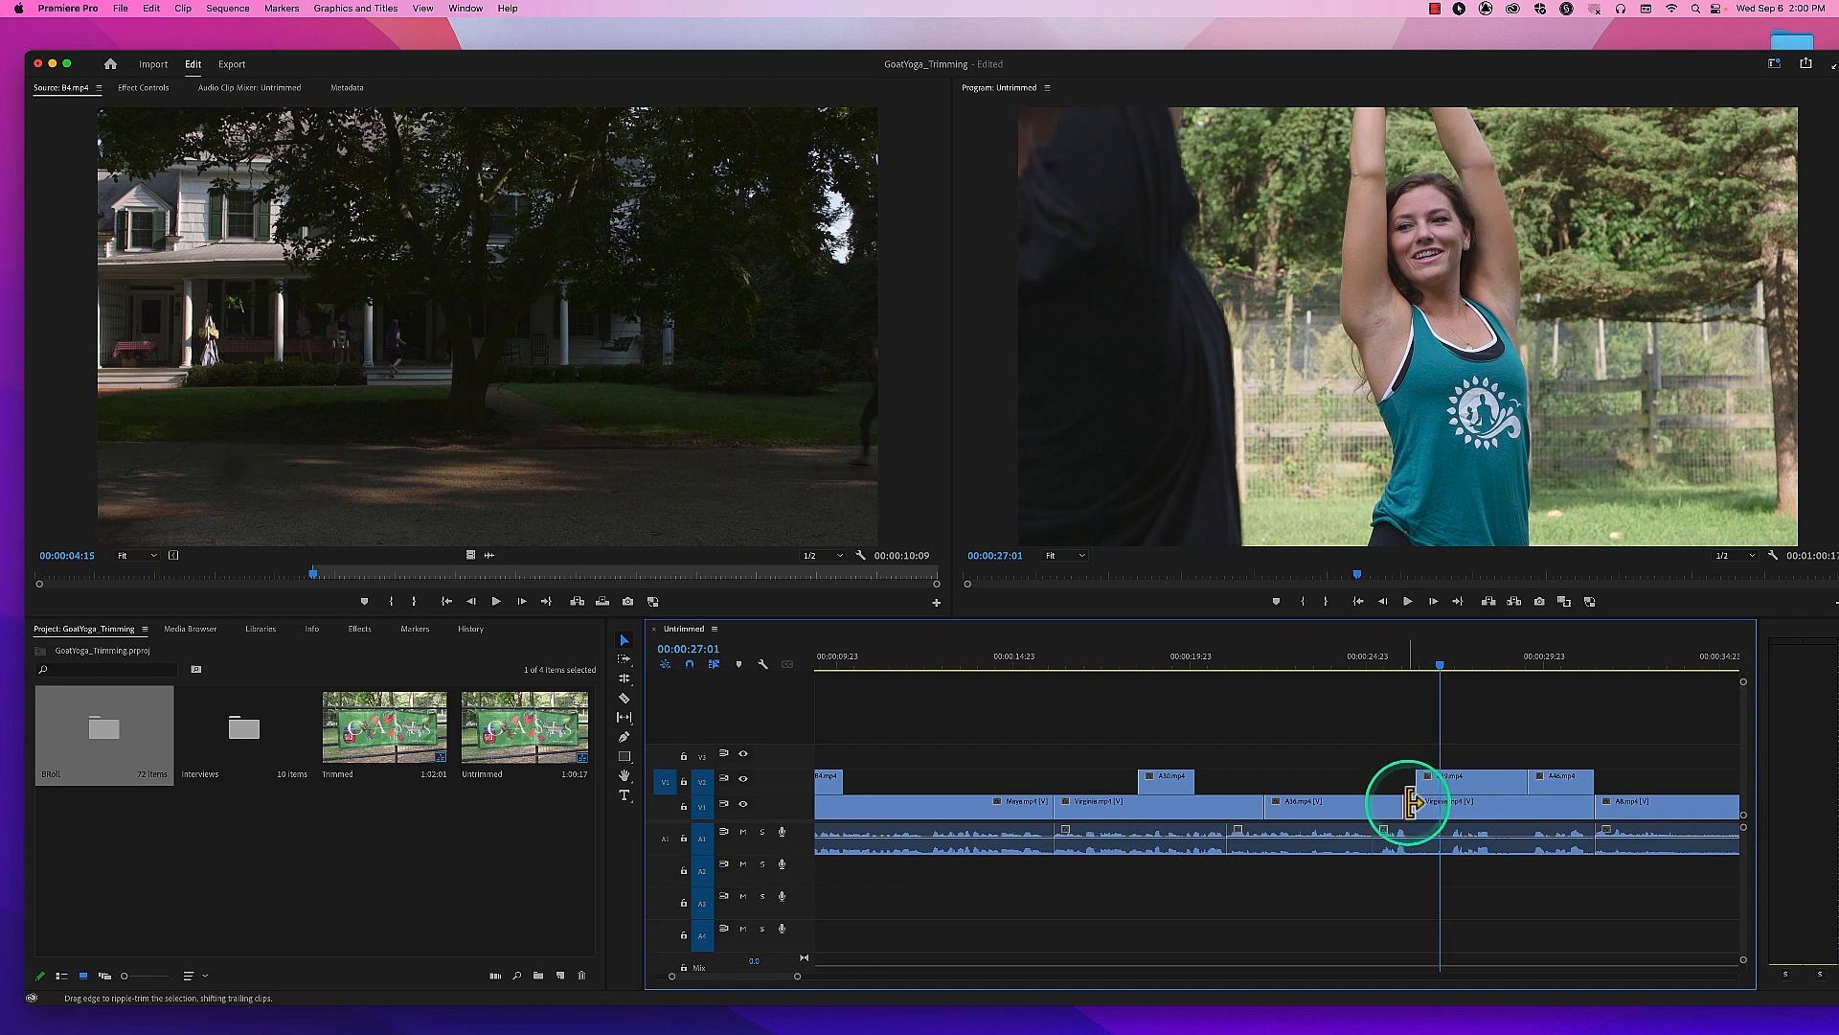
Step: Roll the video cut at the end of A36.mp4 slightly back from the B19.mp4 overlay, and play back the transition again
left_click_drag(1406, 806, 1394, 807)
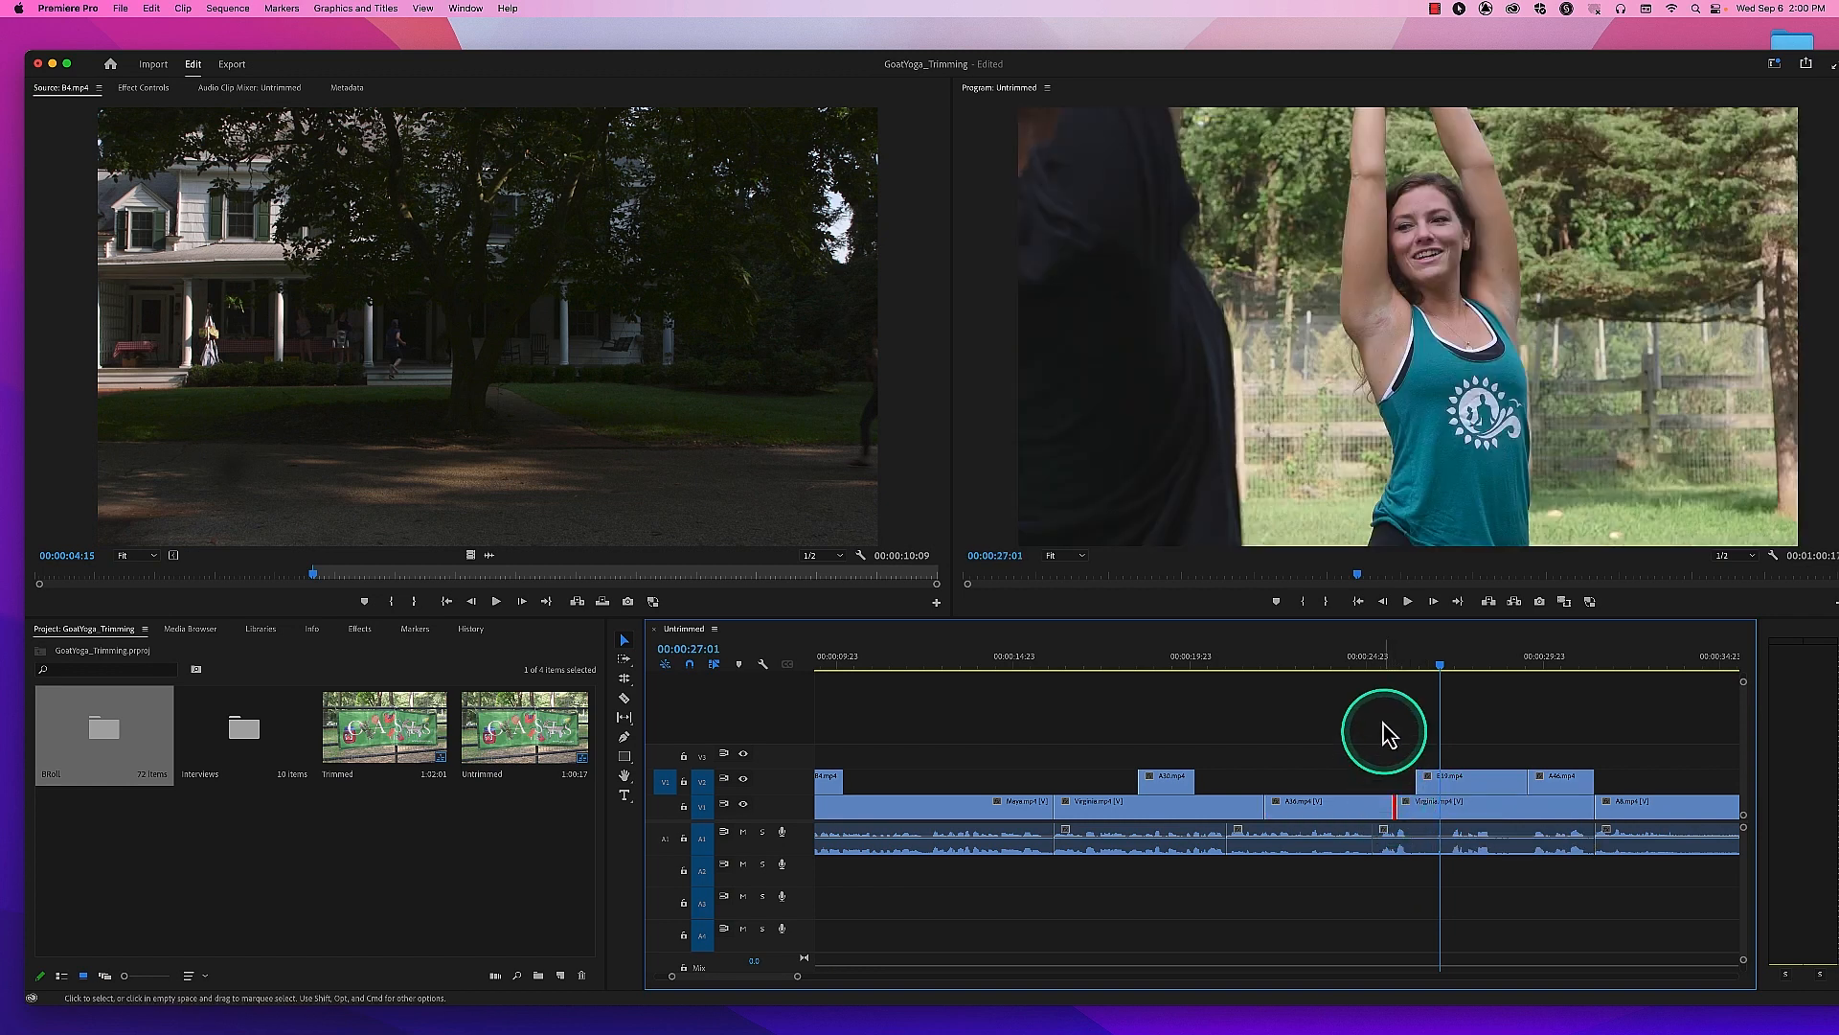
left_click(1341, 665)
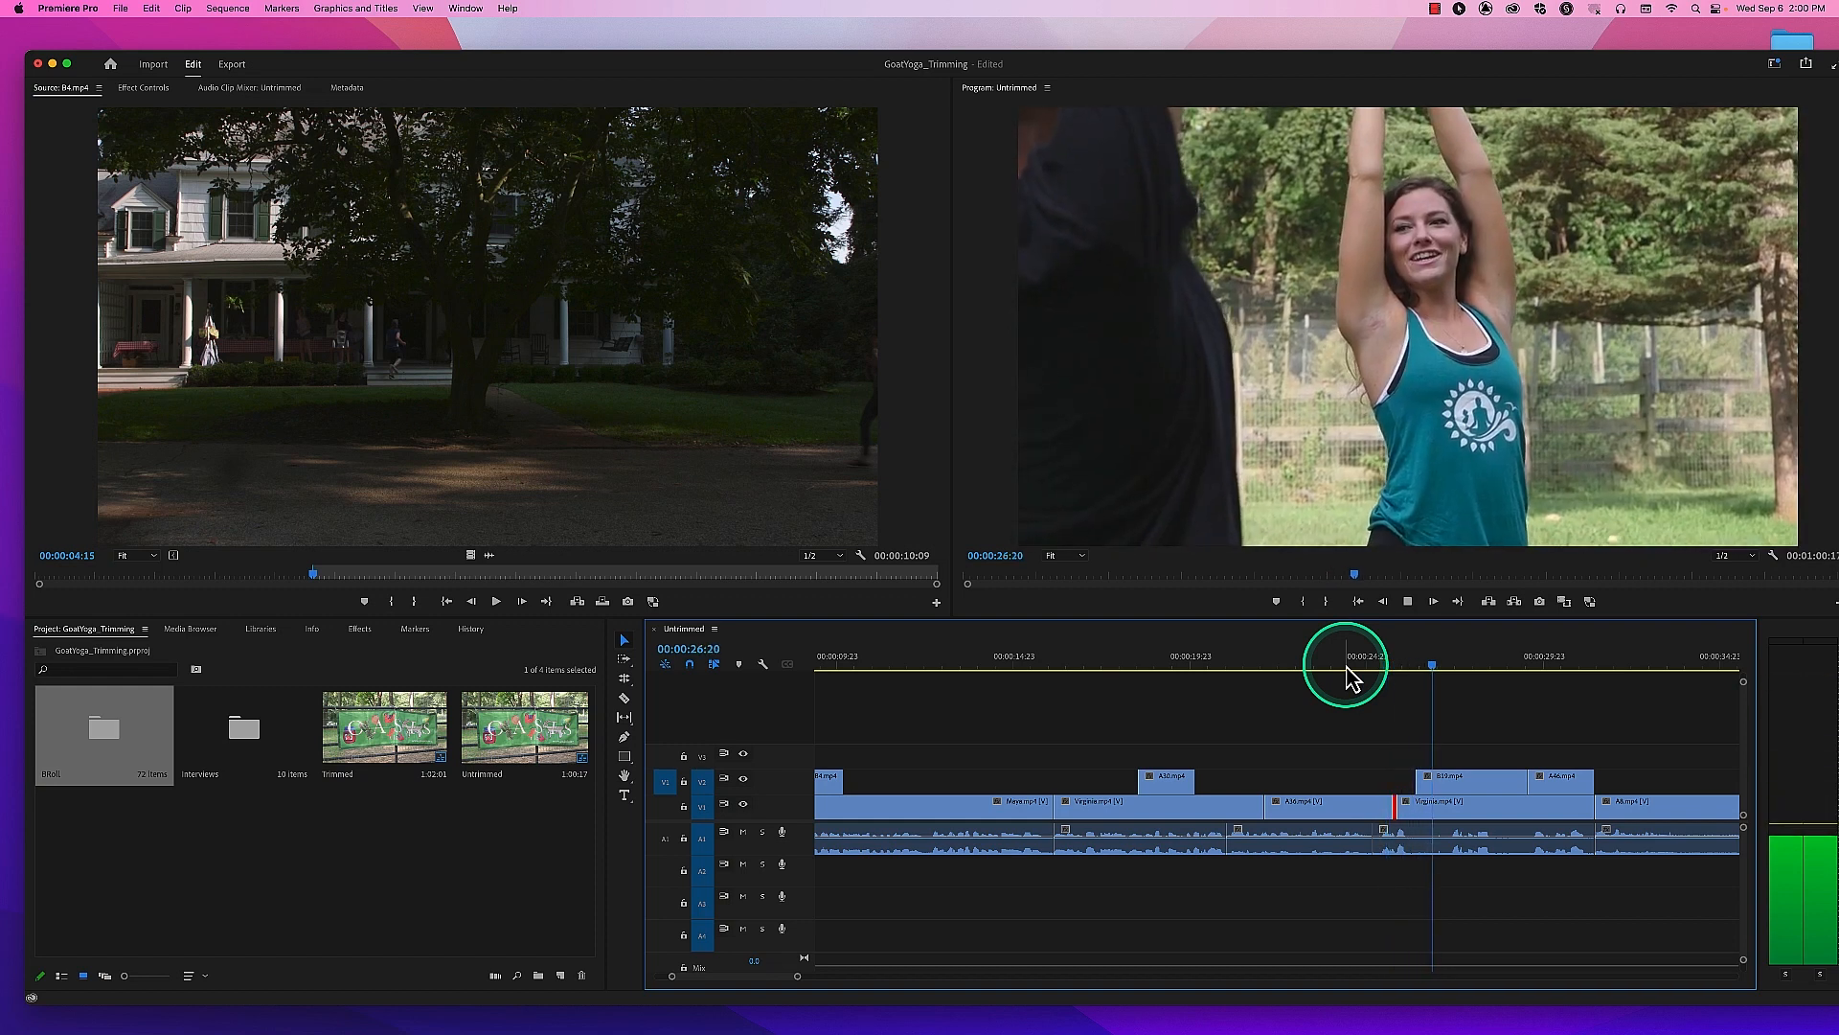
left_click_drag(1354, 663, 1347, 661)
key("space")
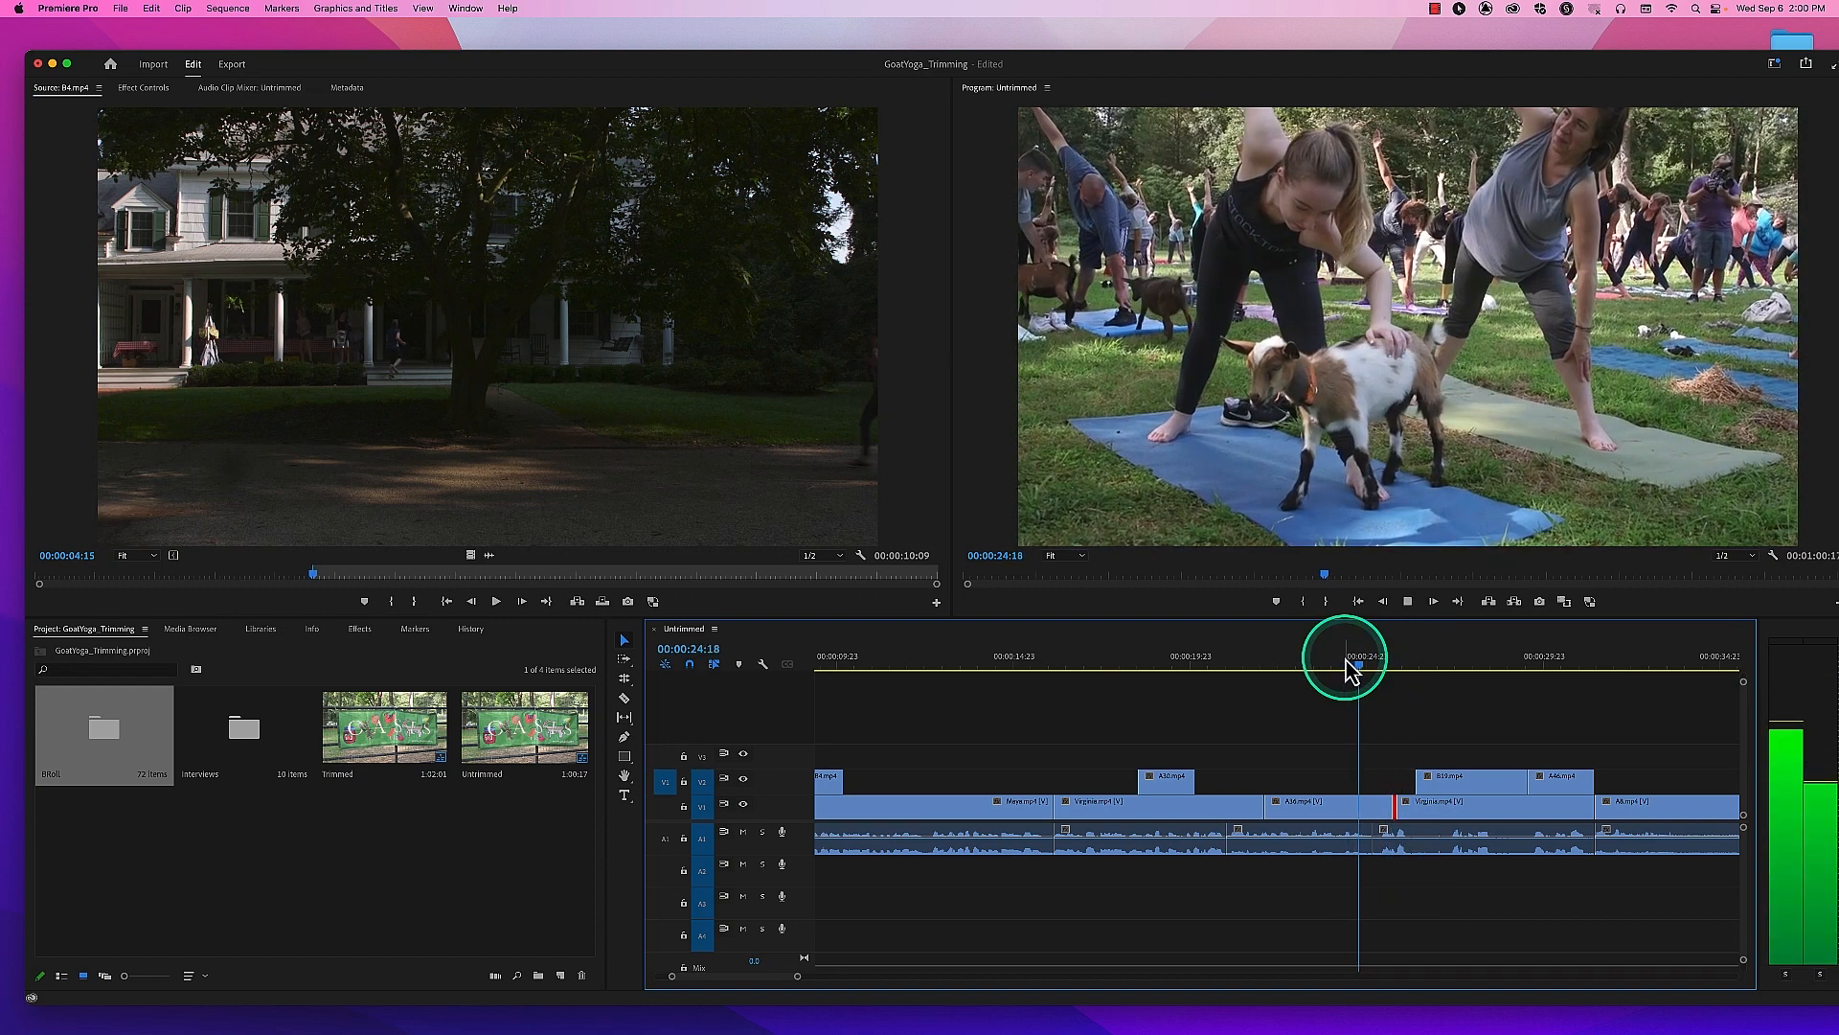
key("space")
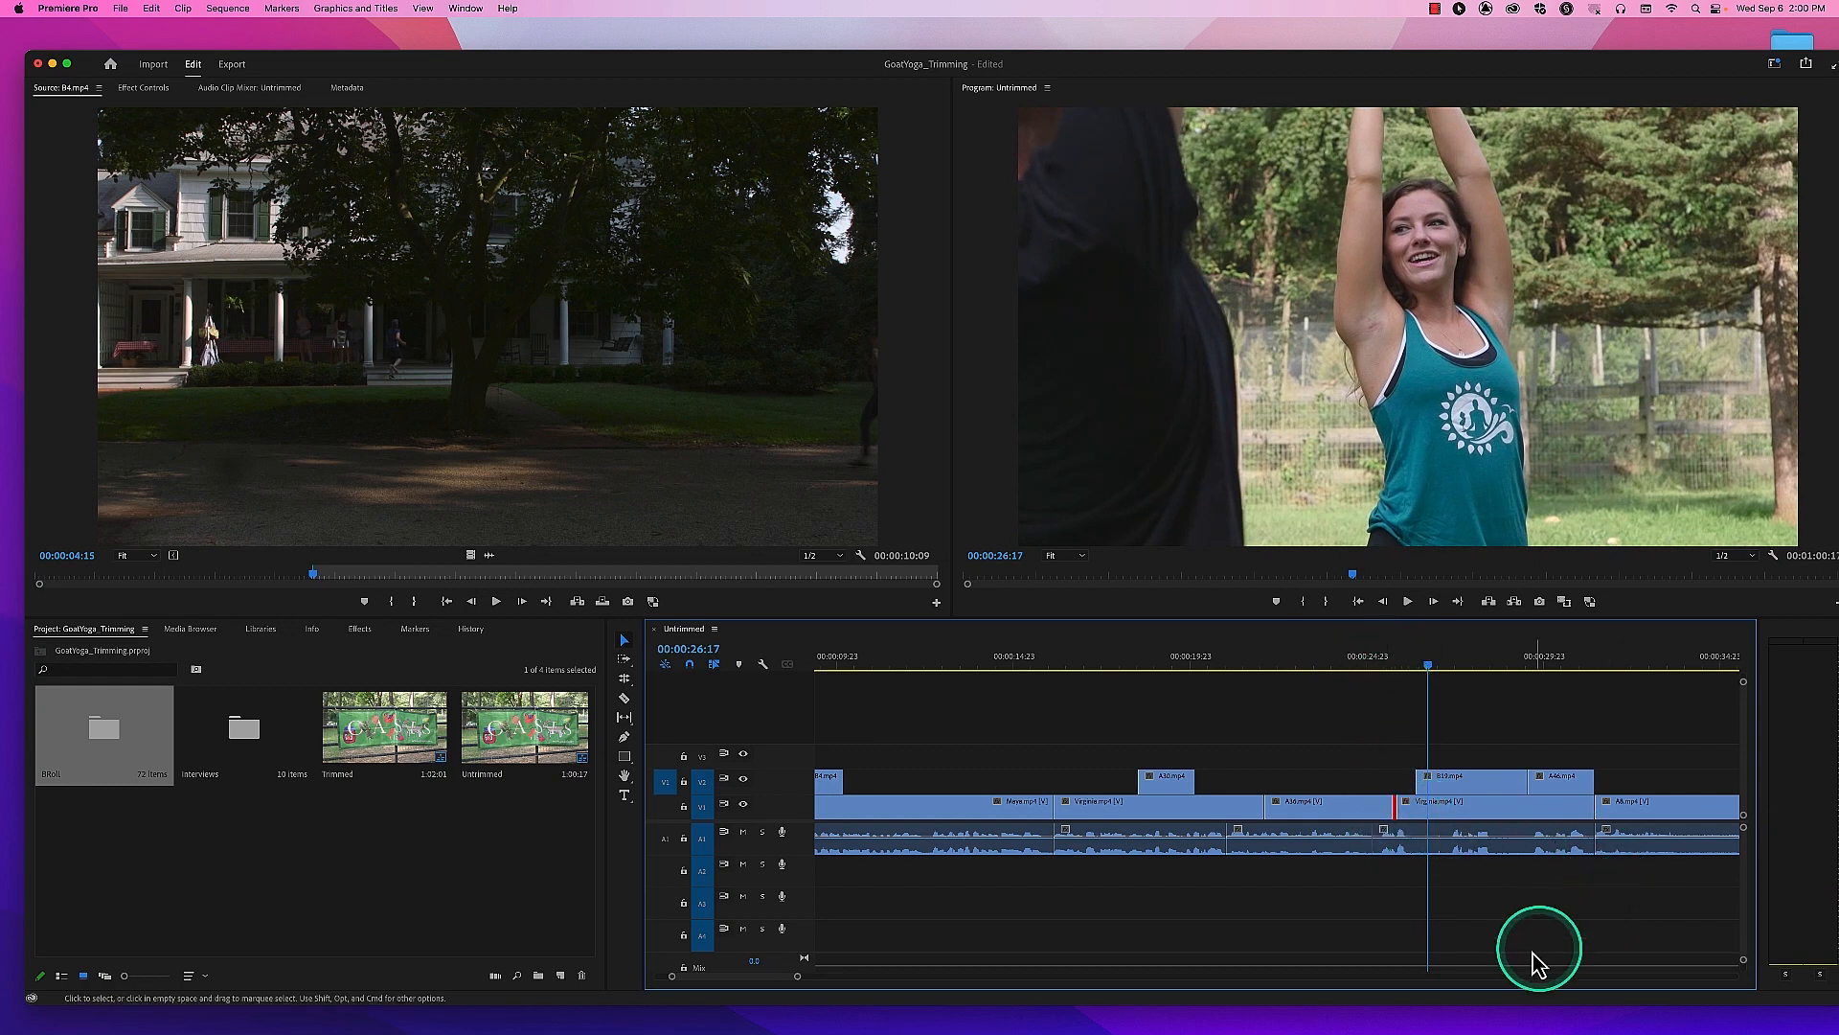
Step: Play the cut from the sign-in table clip to the next interview, and roll only its video forward to about 00:00:37:00
left_click_drag(799, 981, 855, 977)
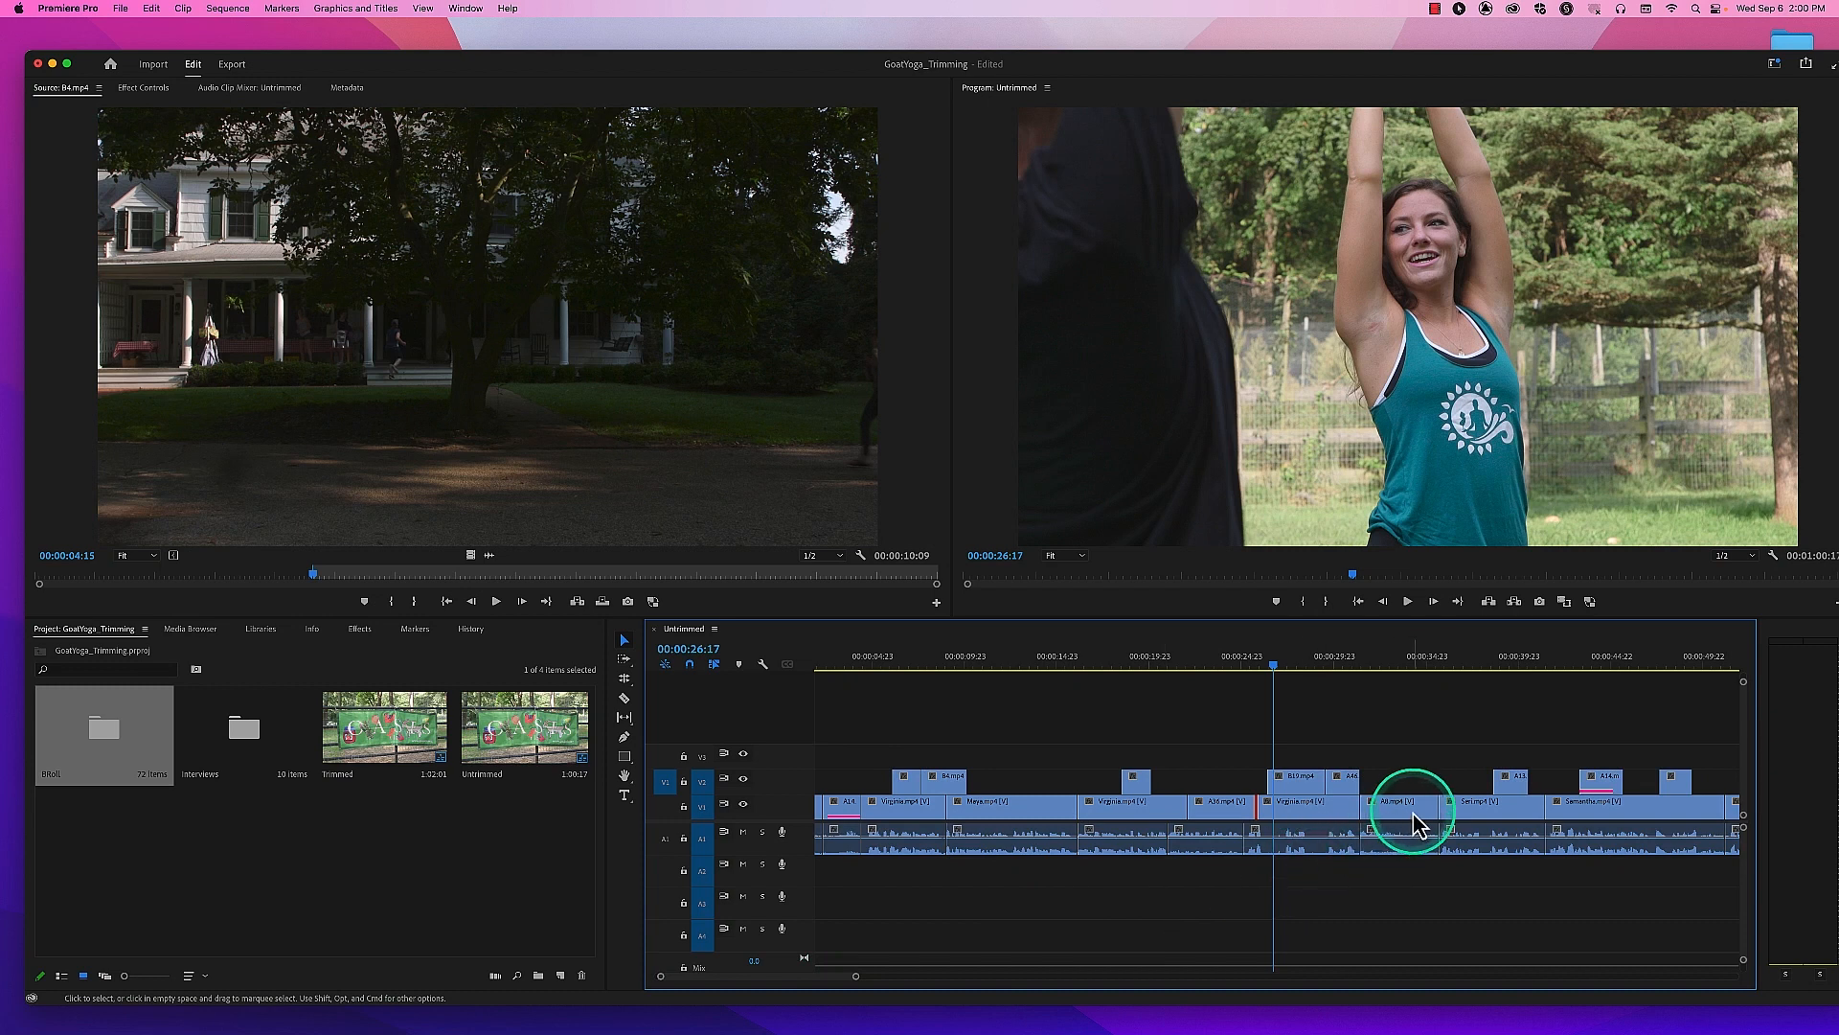
left_click(1419, 660)
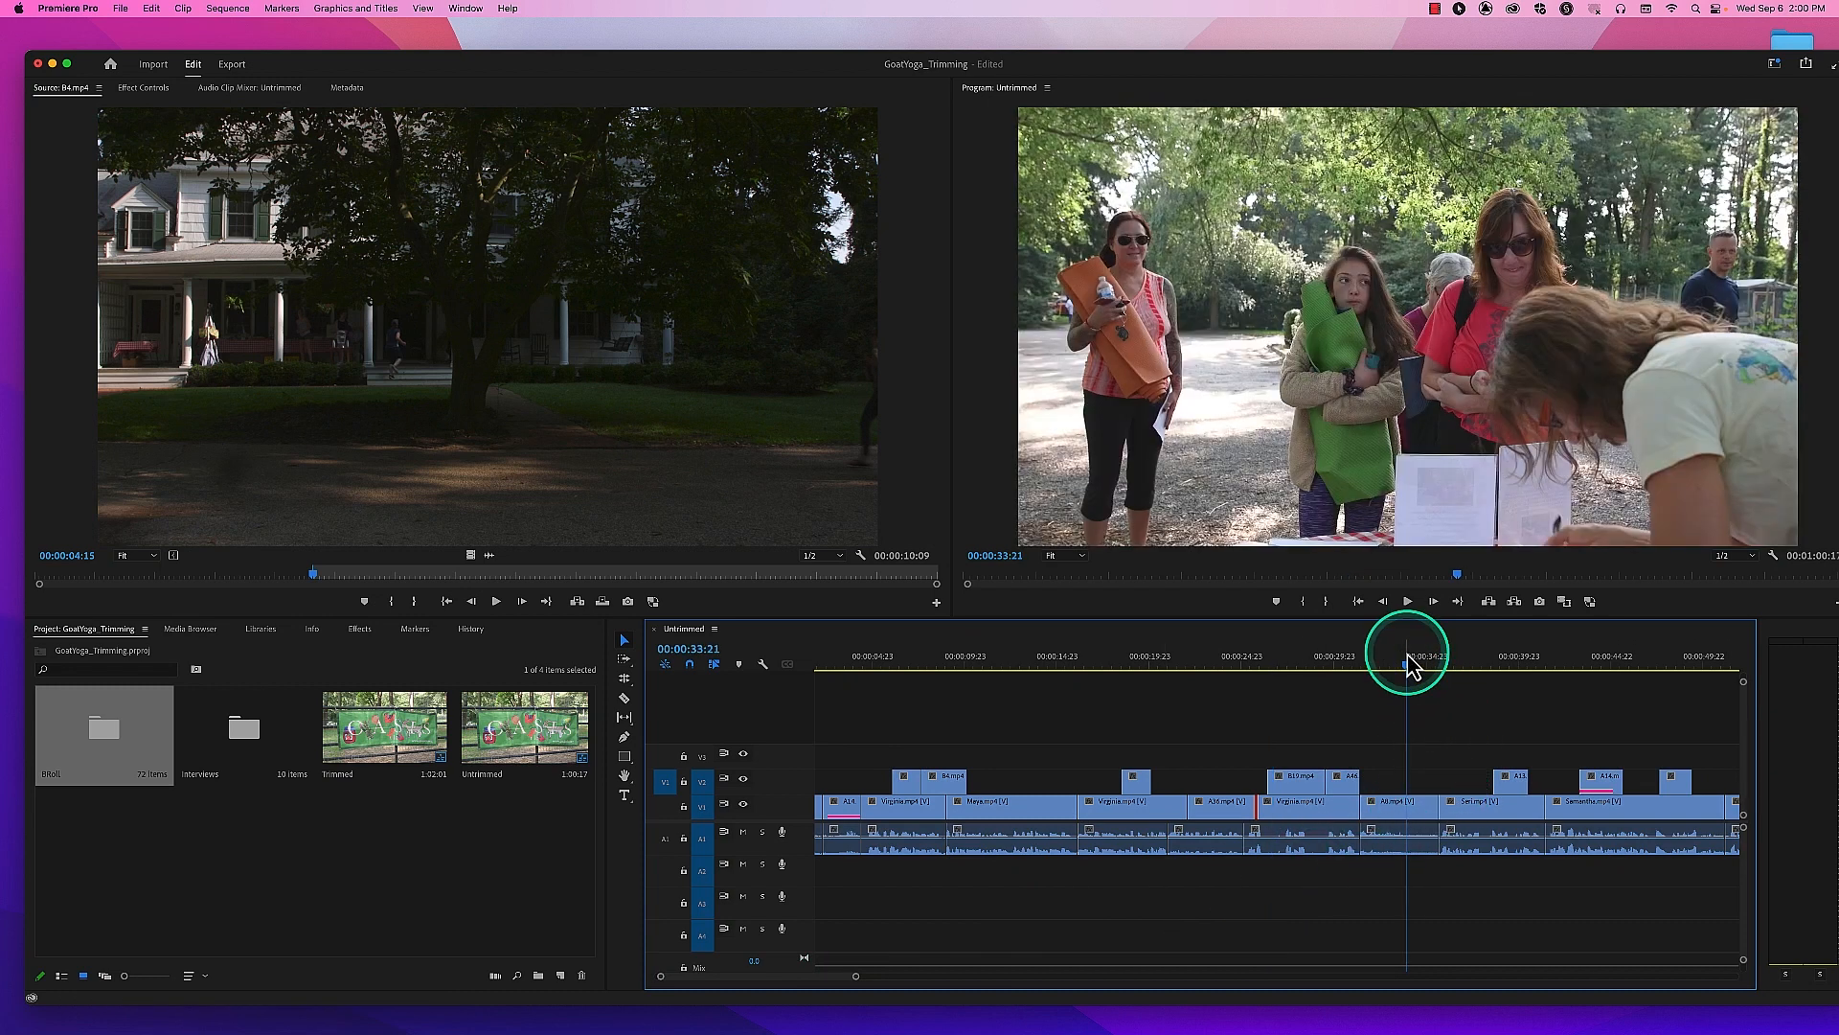
key("space")
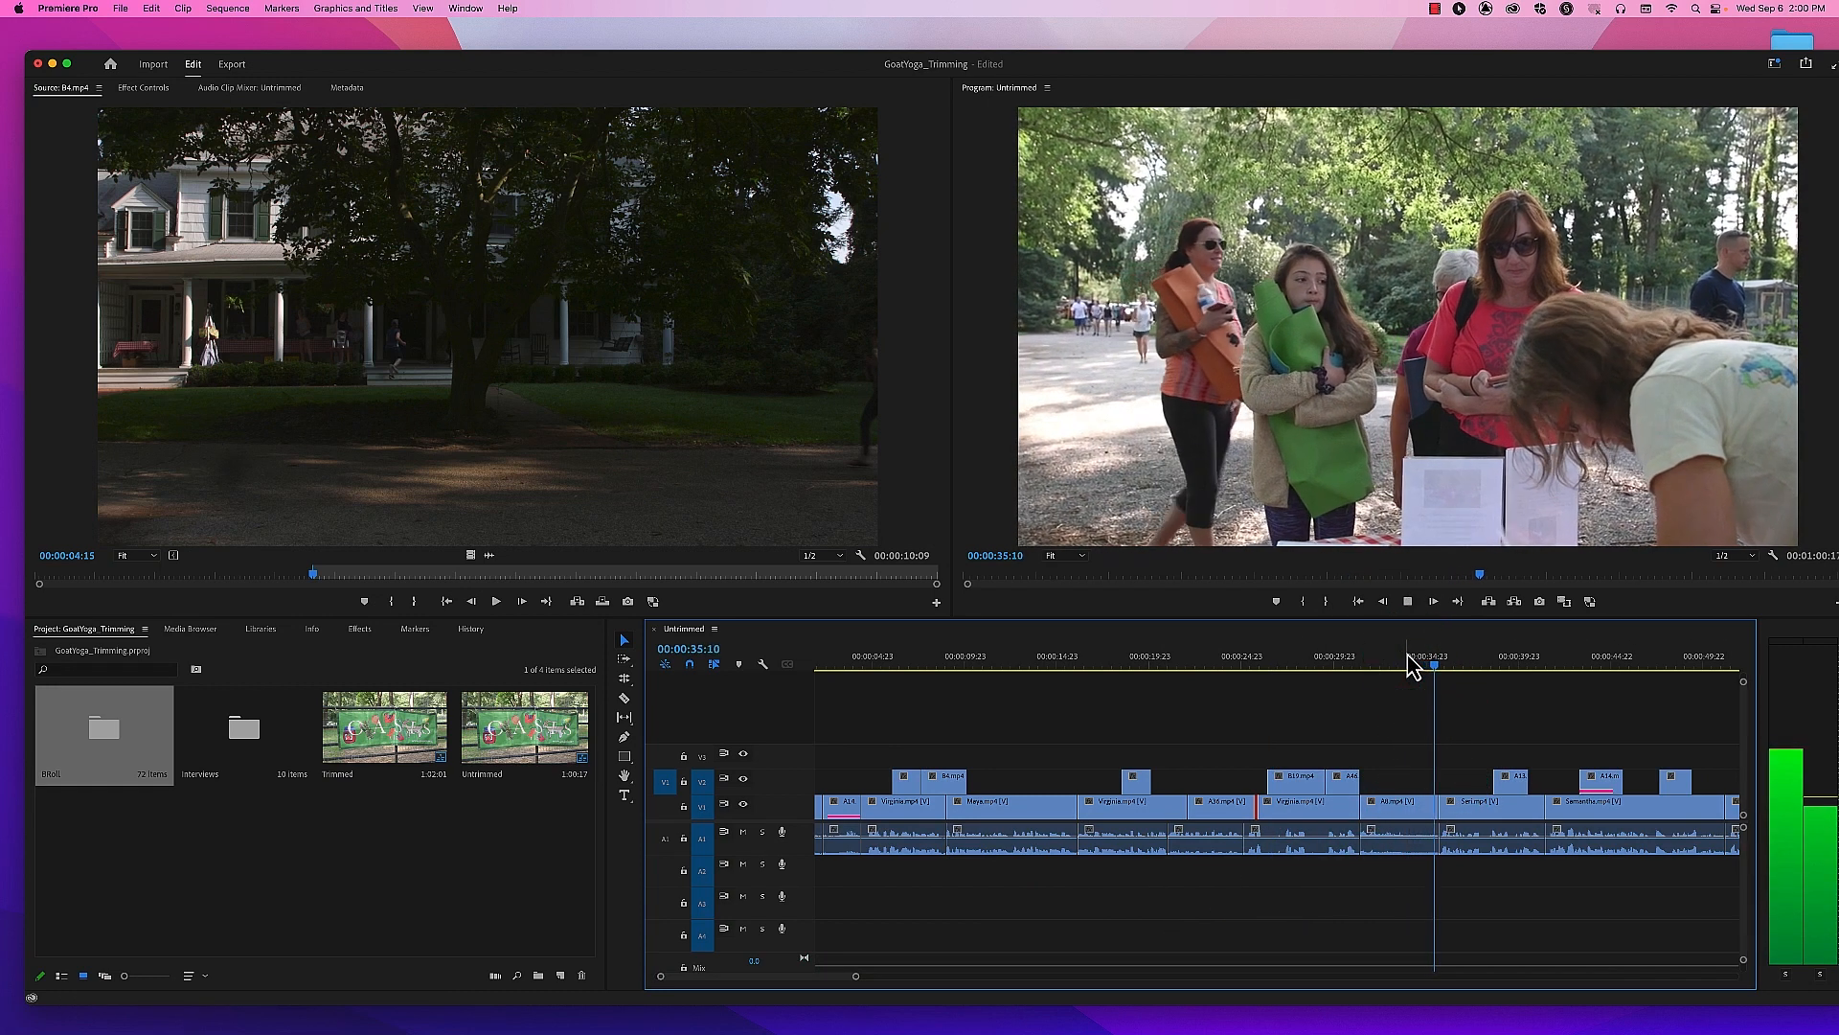
key("space")
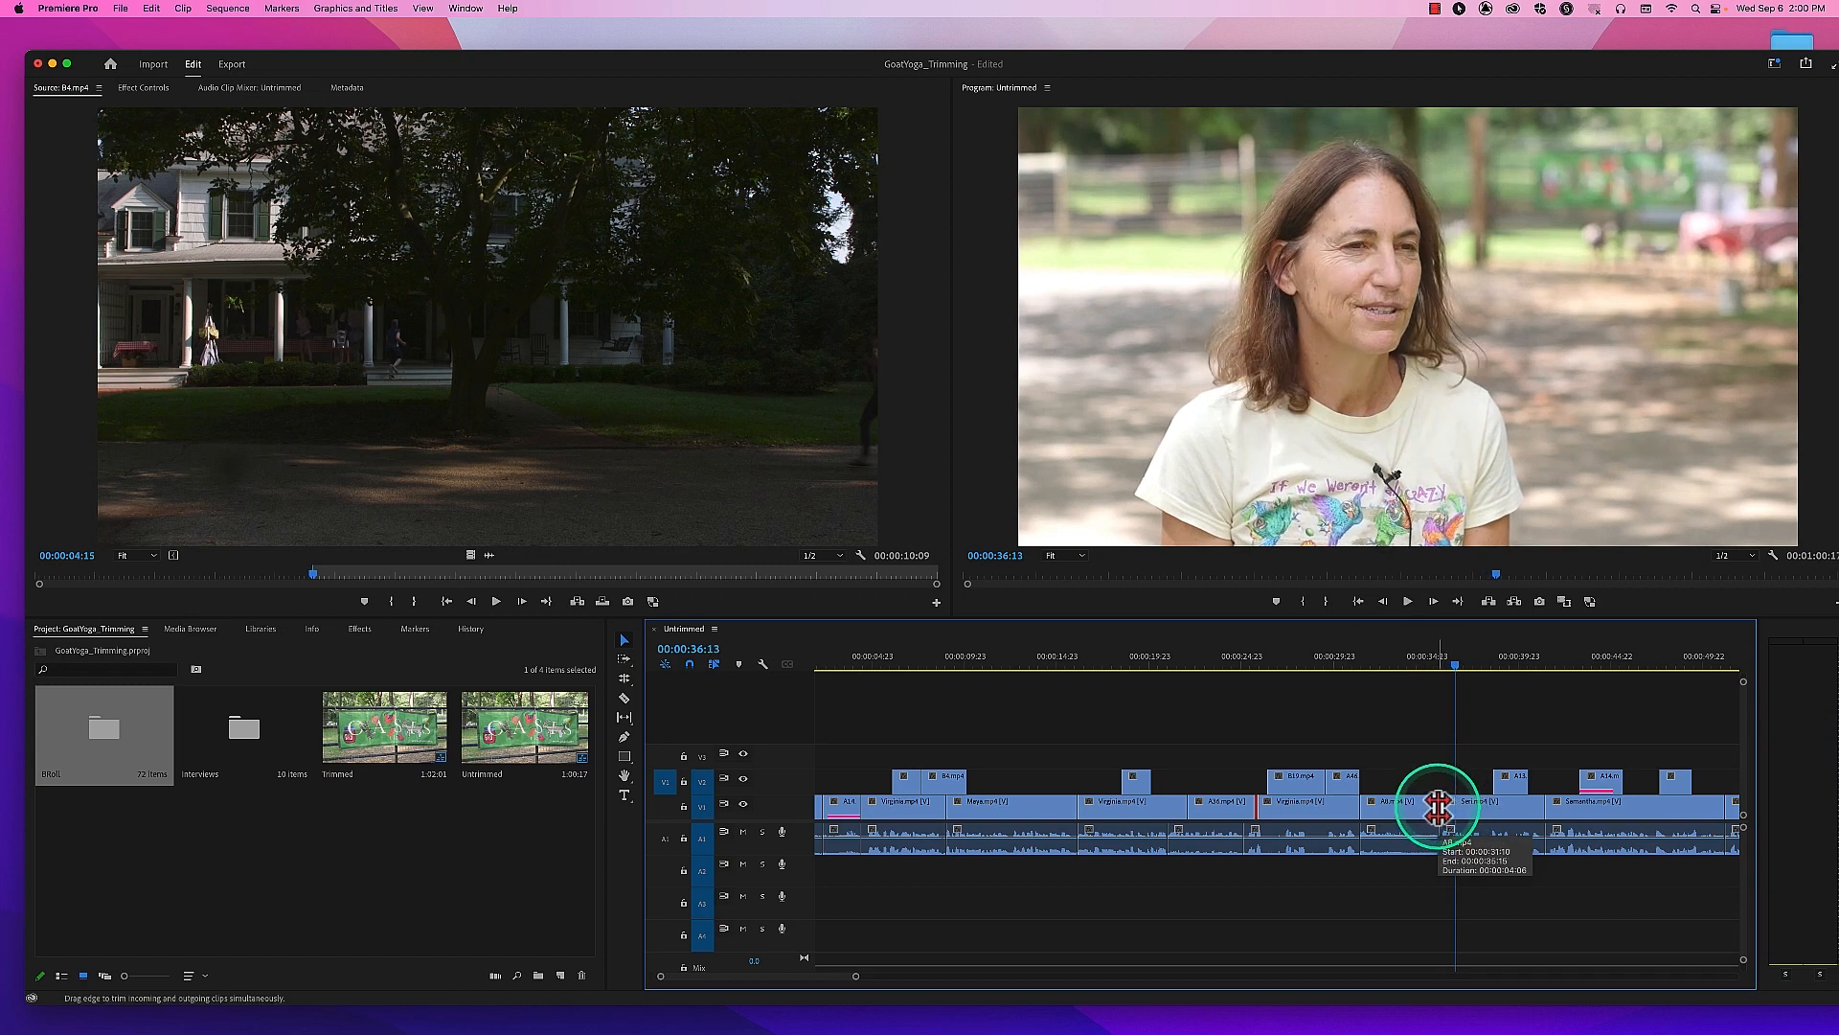
left_click(1438, 808)
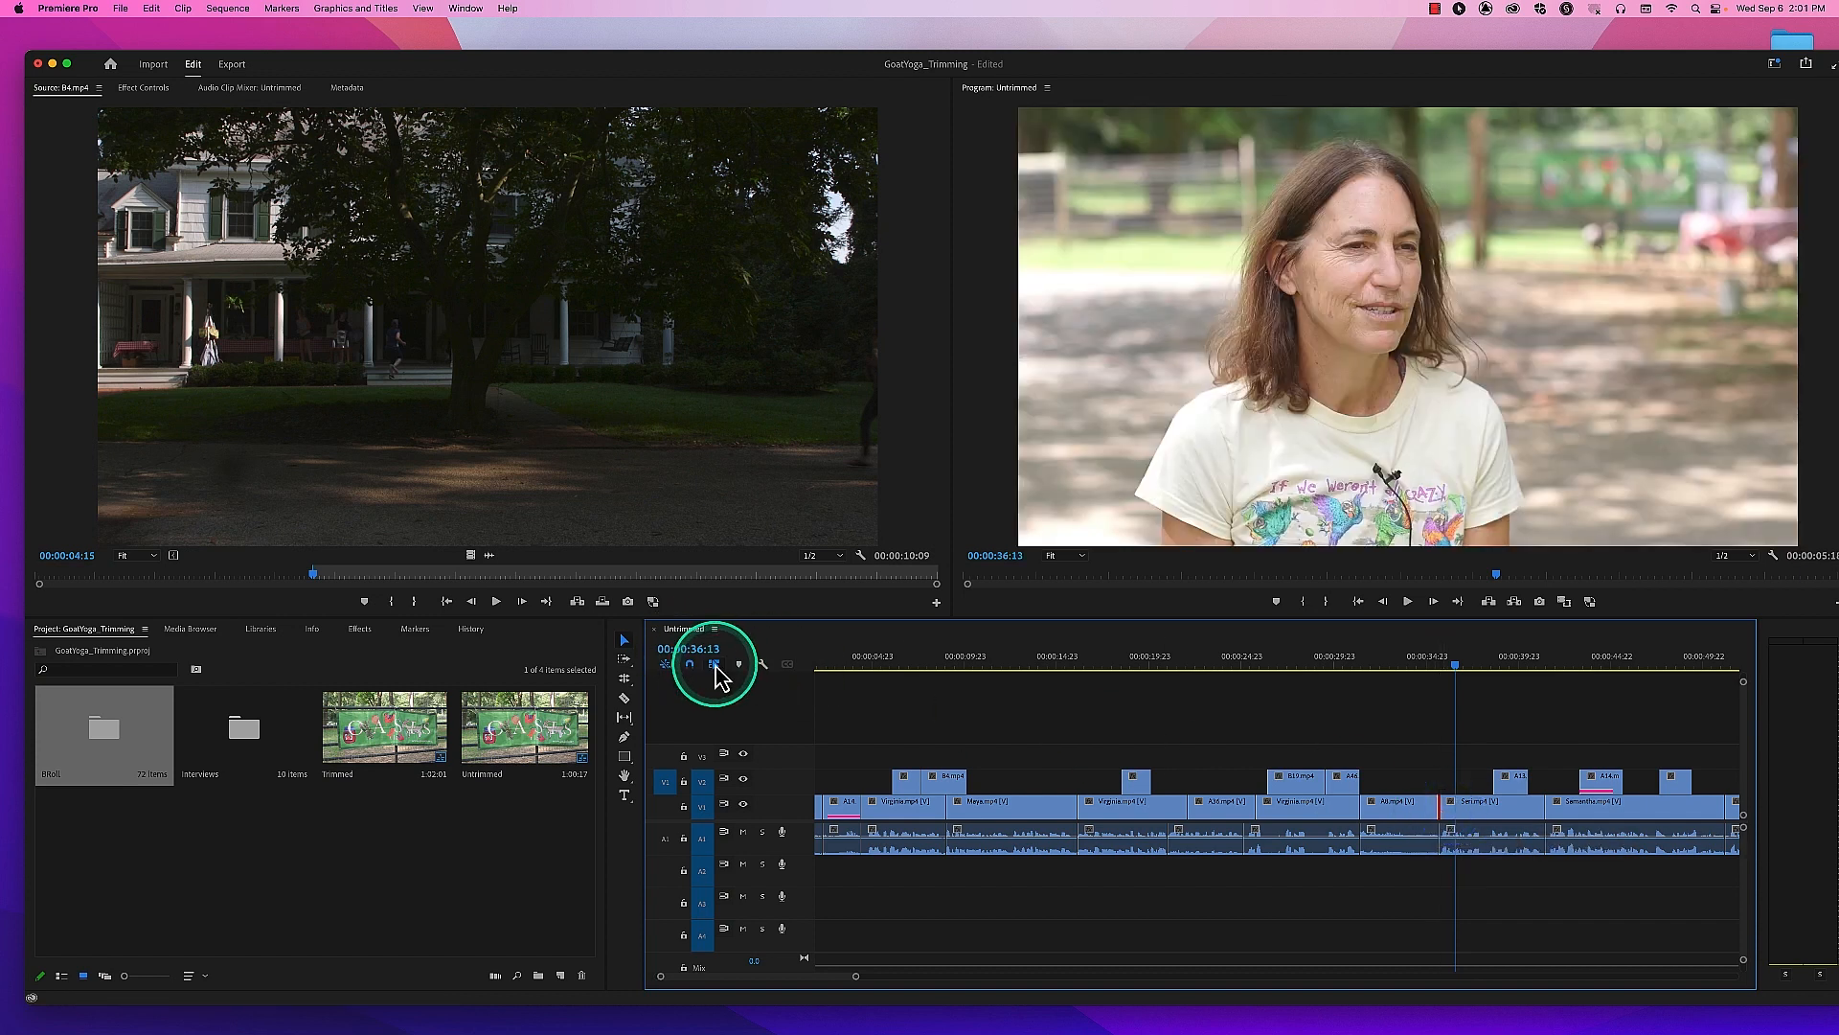
left_click_drag(1437, 808, 1464, 807)
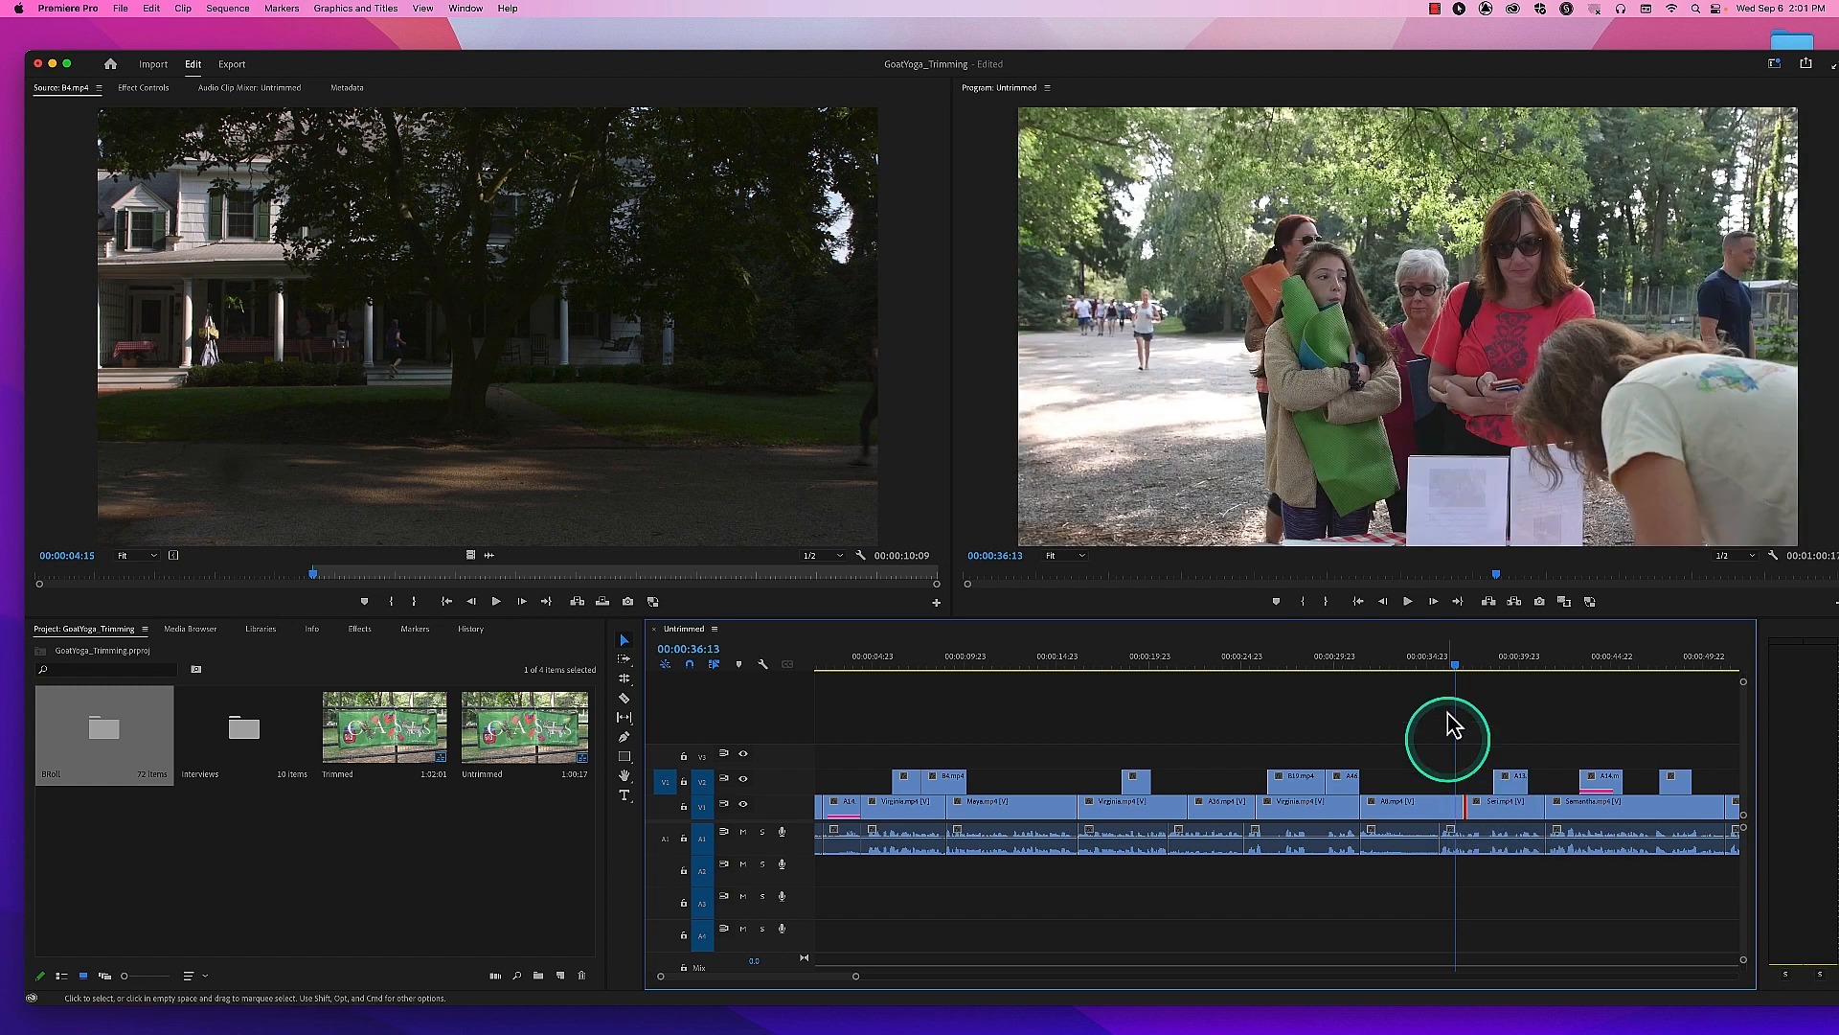
Step: Play back the offset transition from the sign-in table clip twice from around 00:00:33, and return the playhead to 00:00:16:09
left_click(1395, 662)
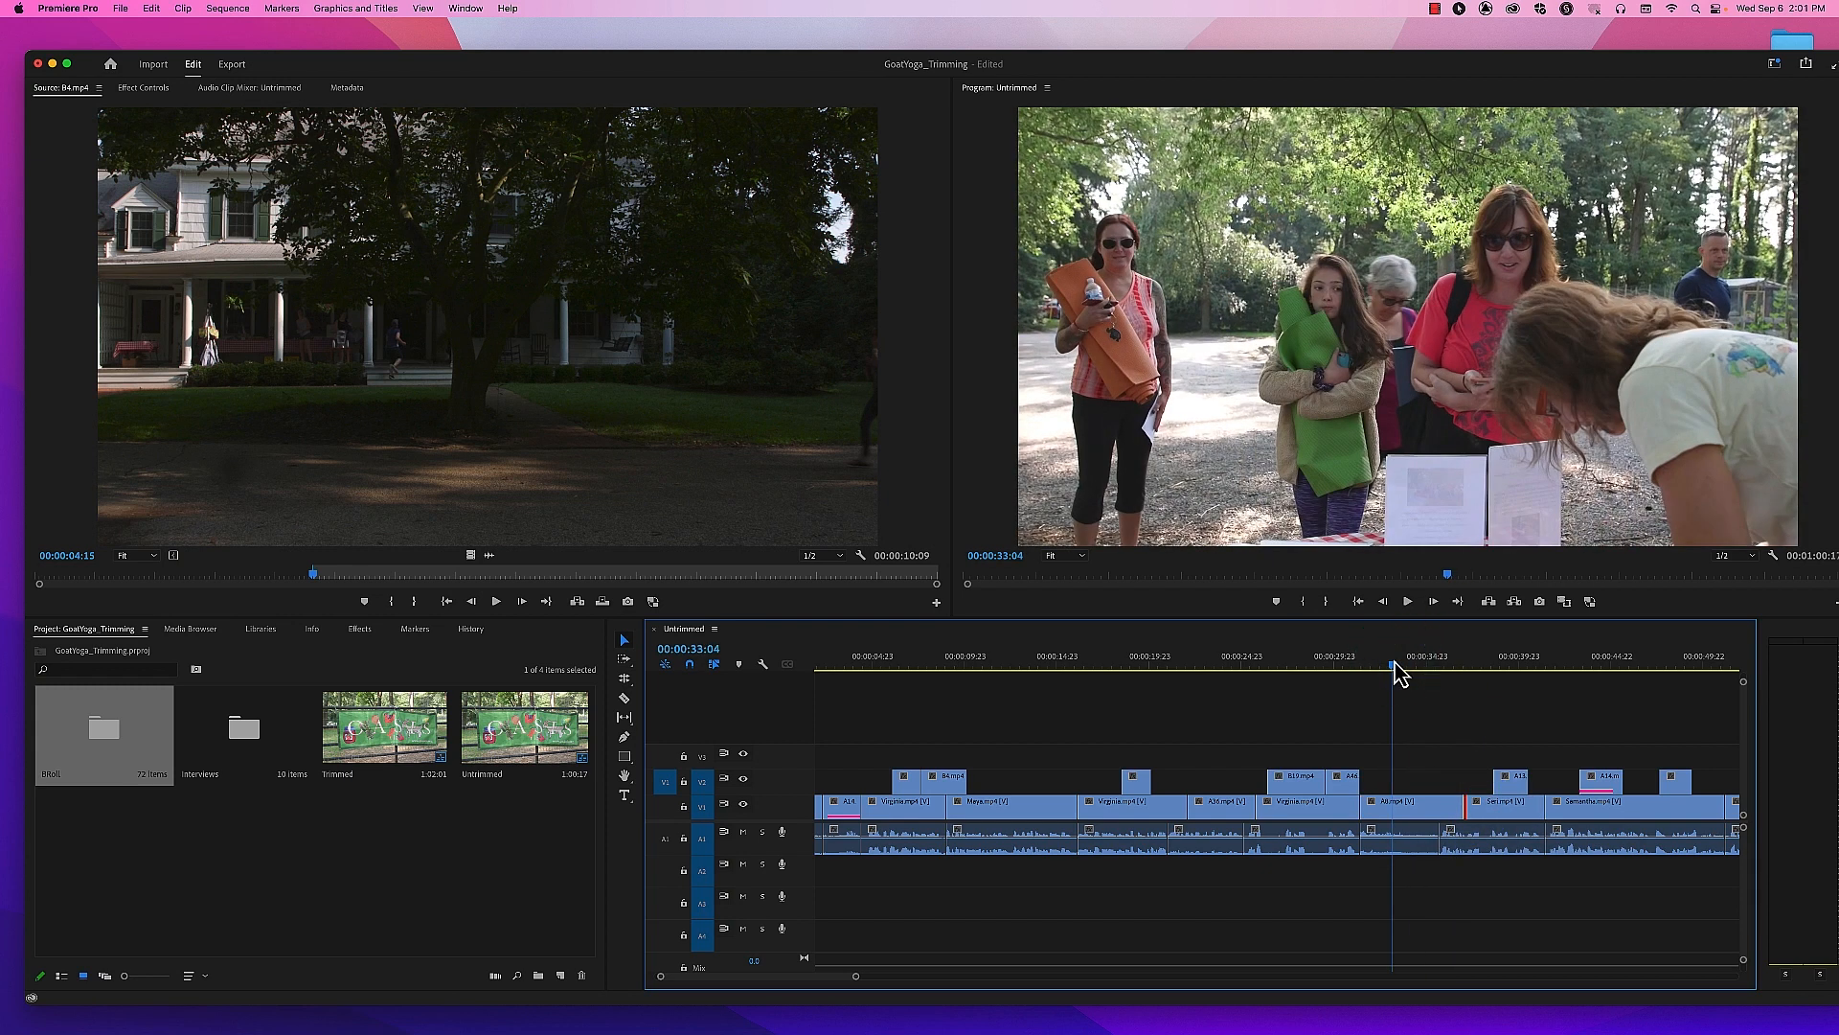
key("space")
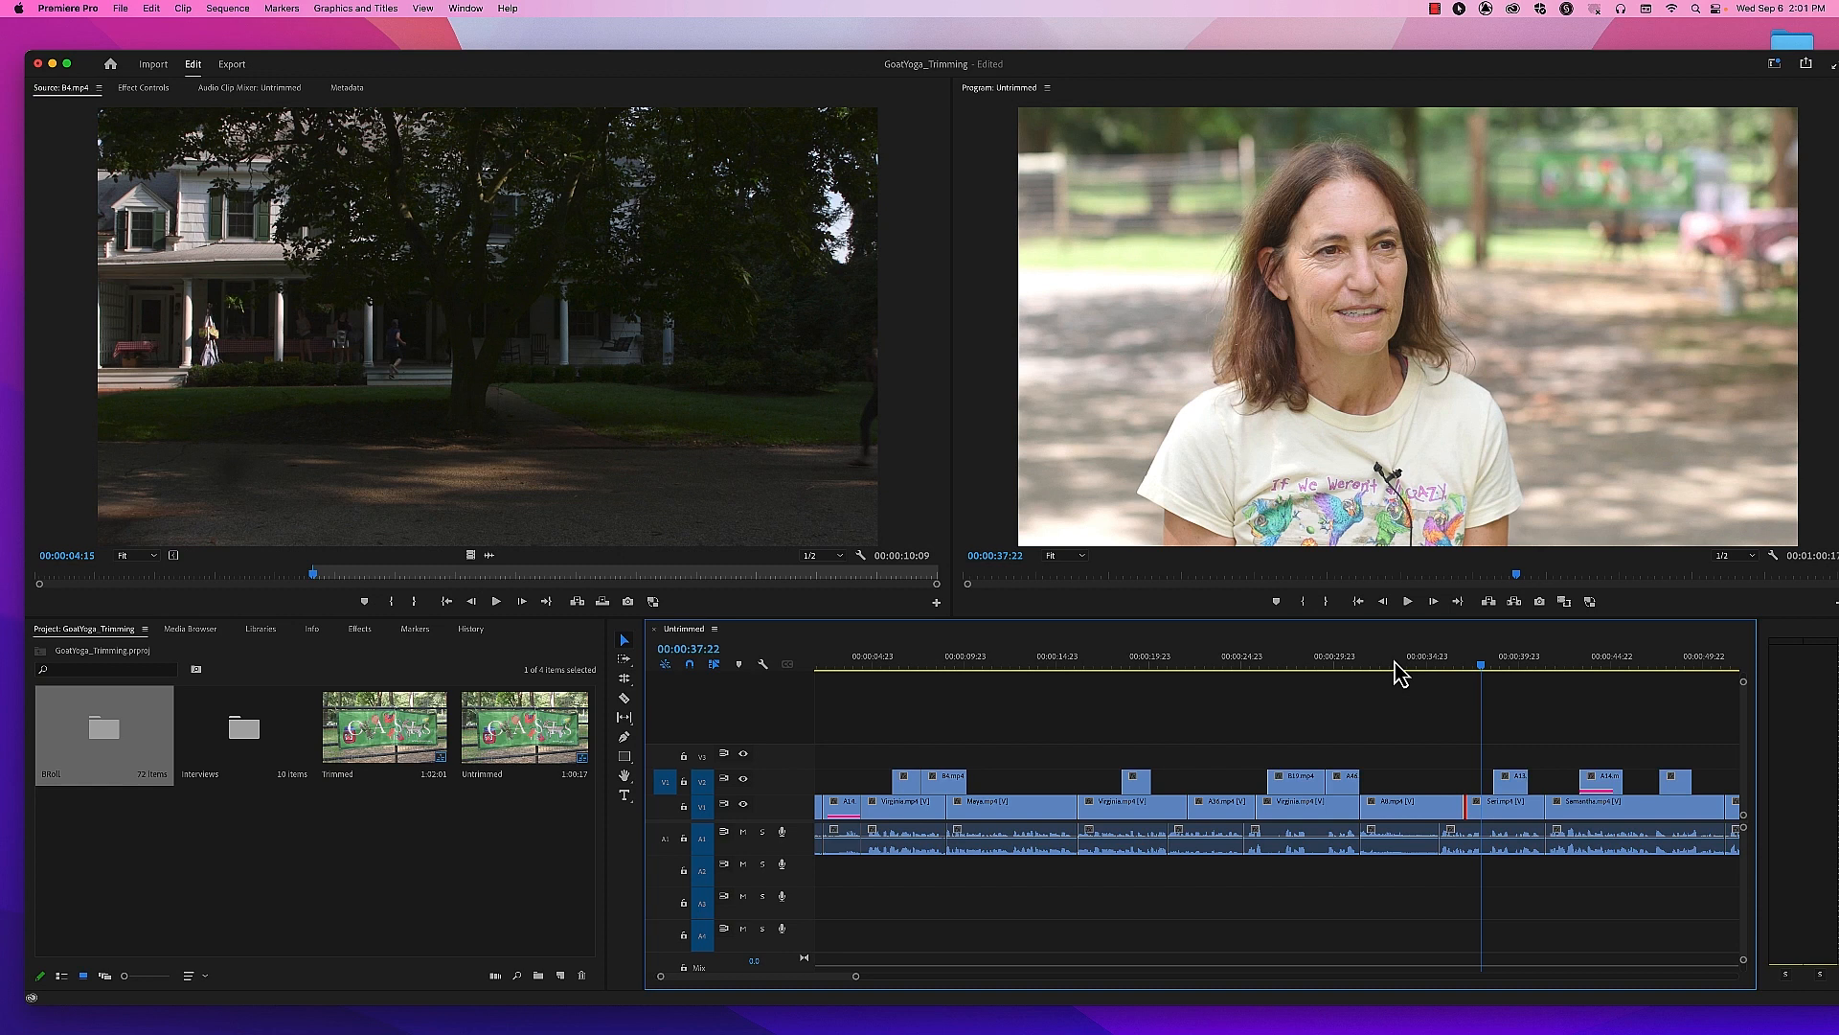
left_click(1398, 666)
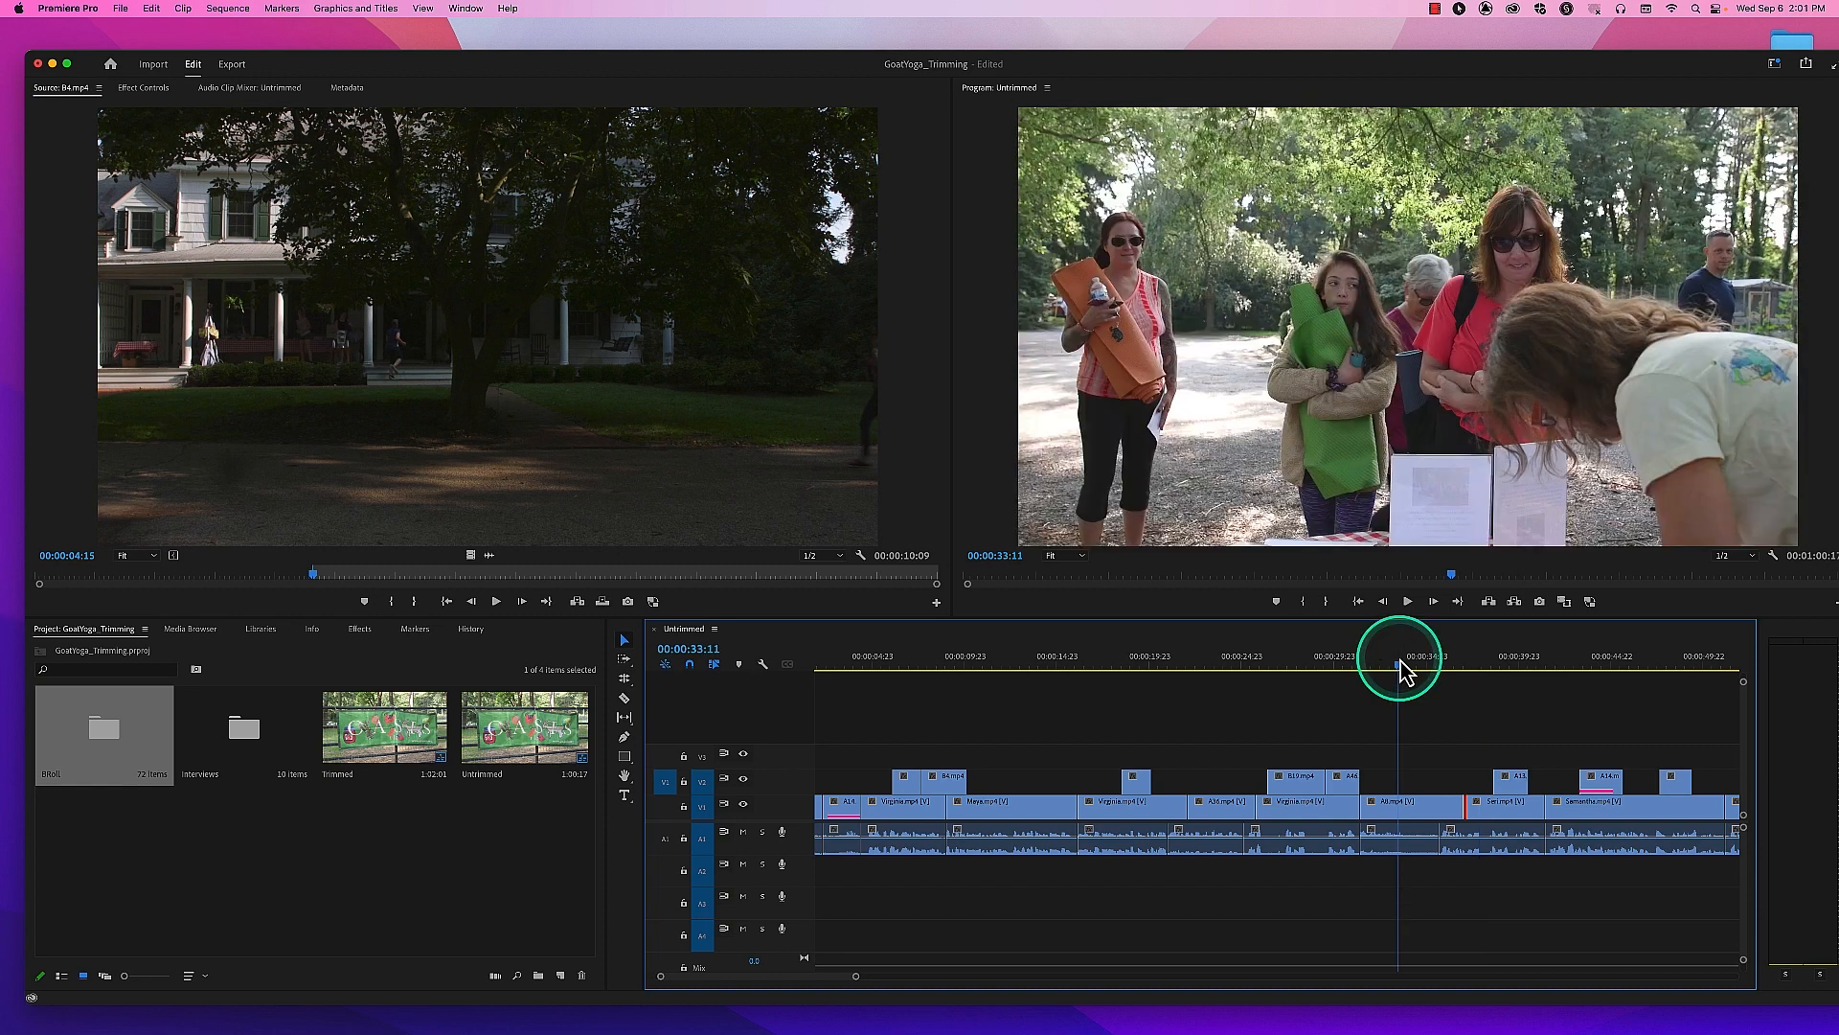
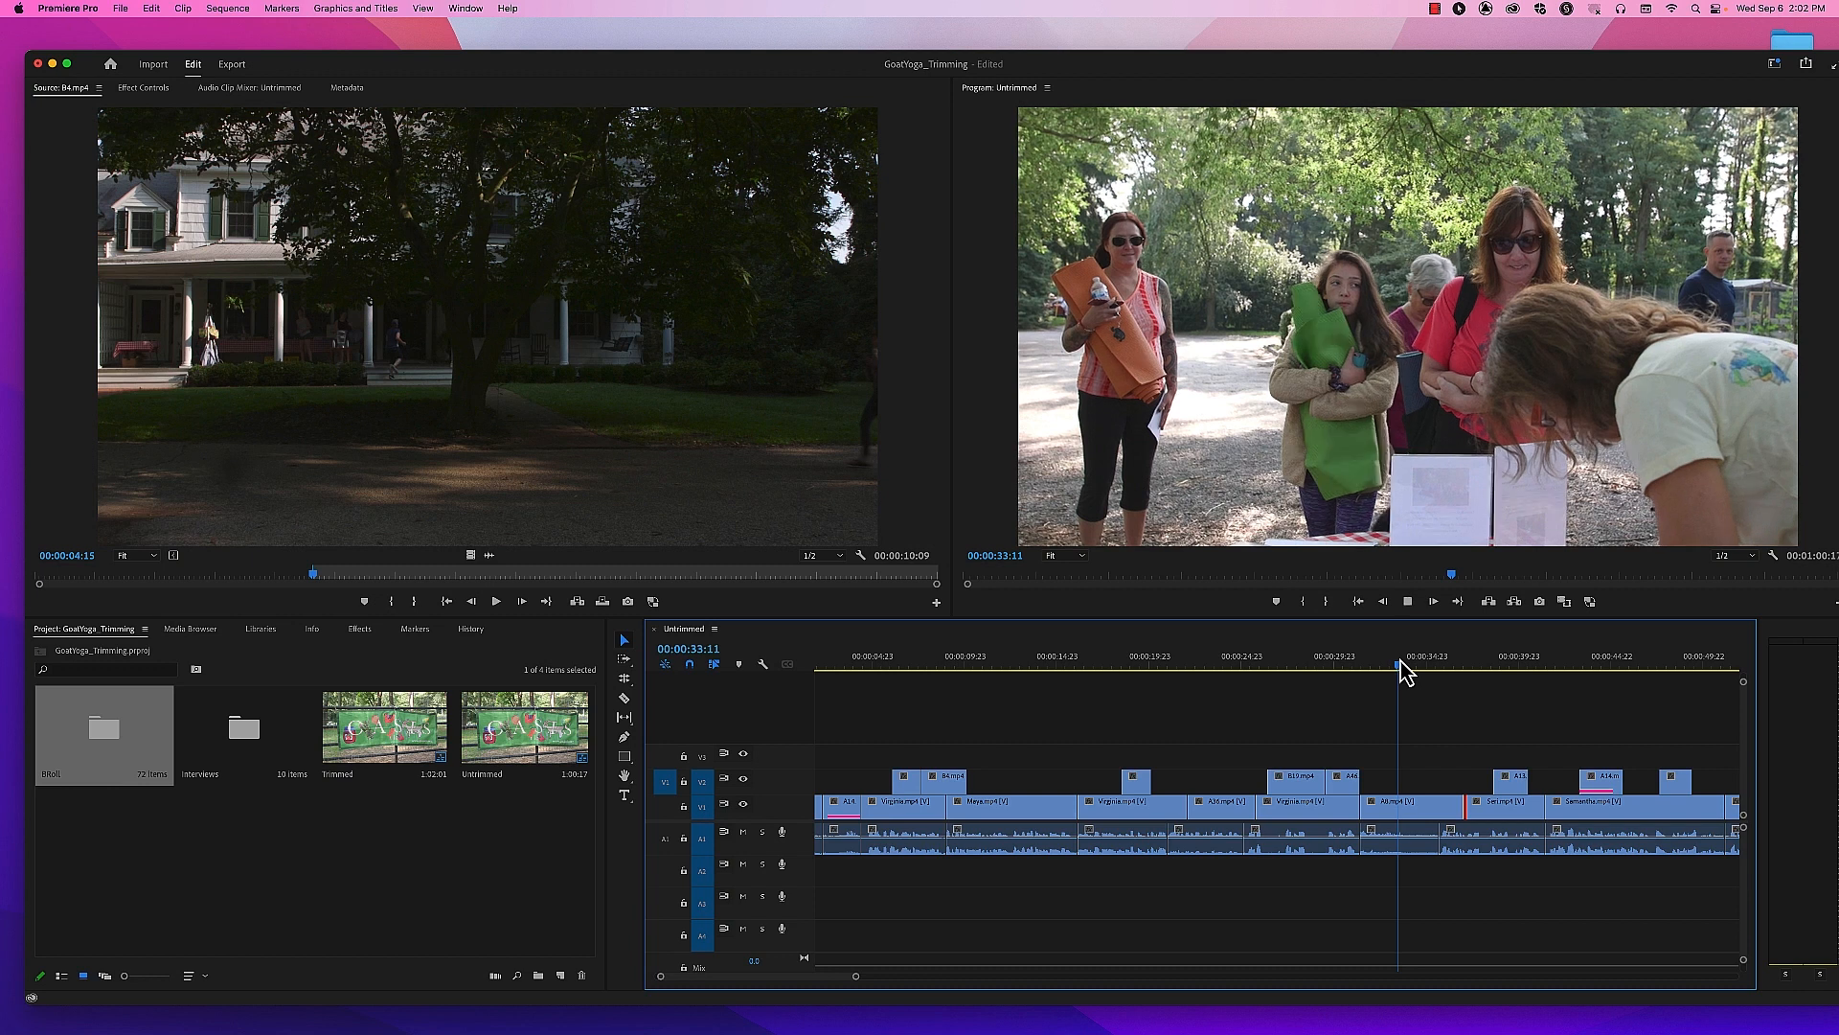
key("space")
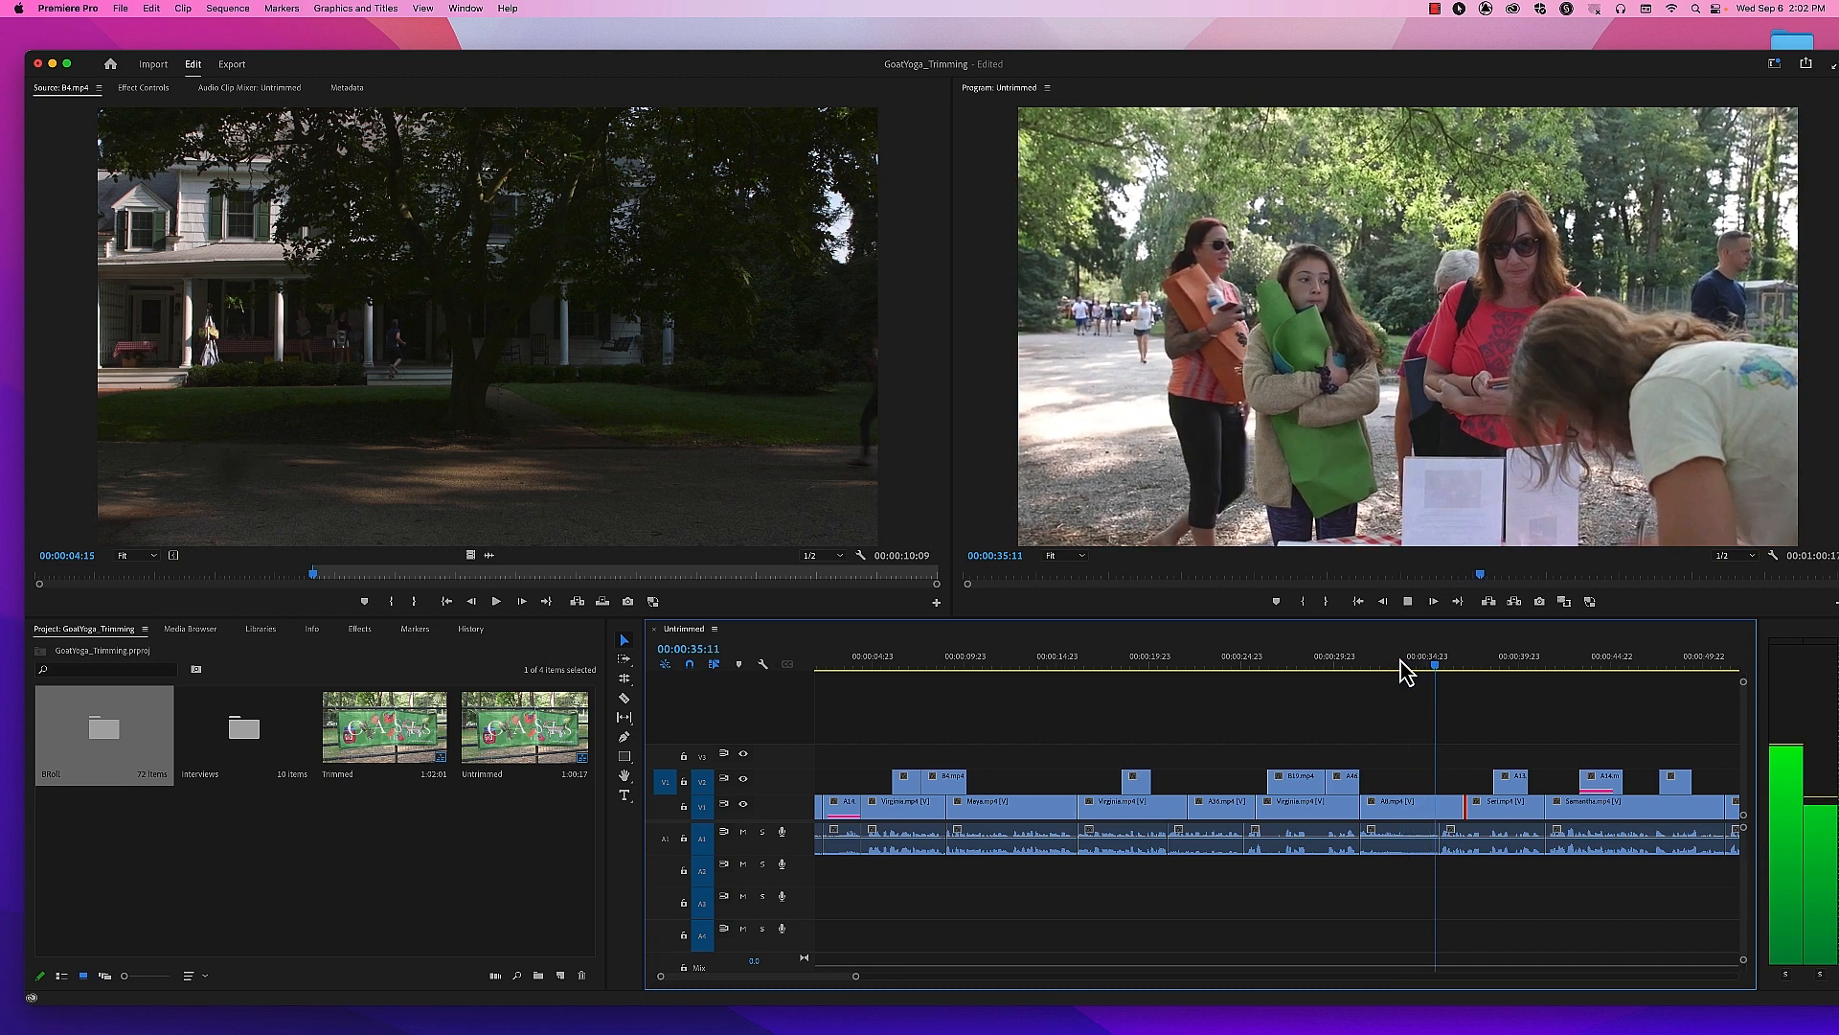
key("space")
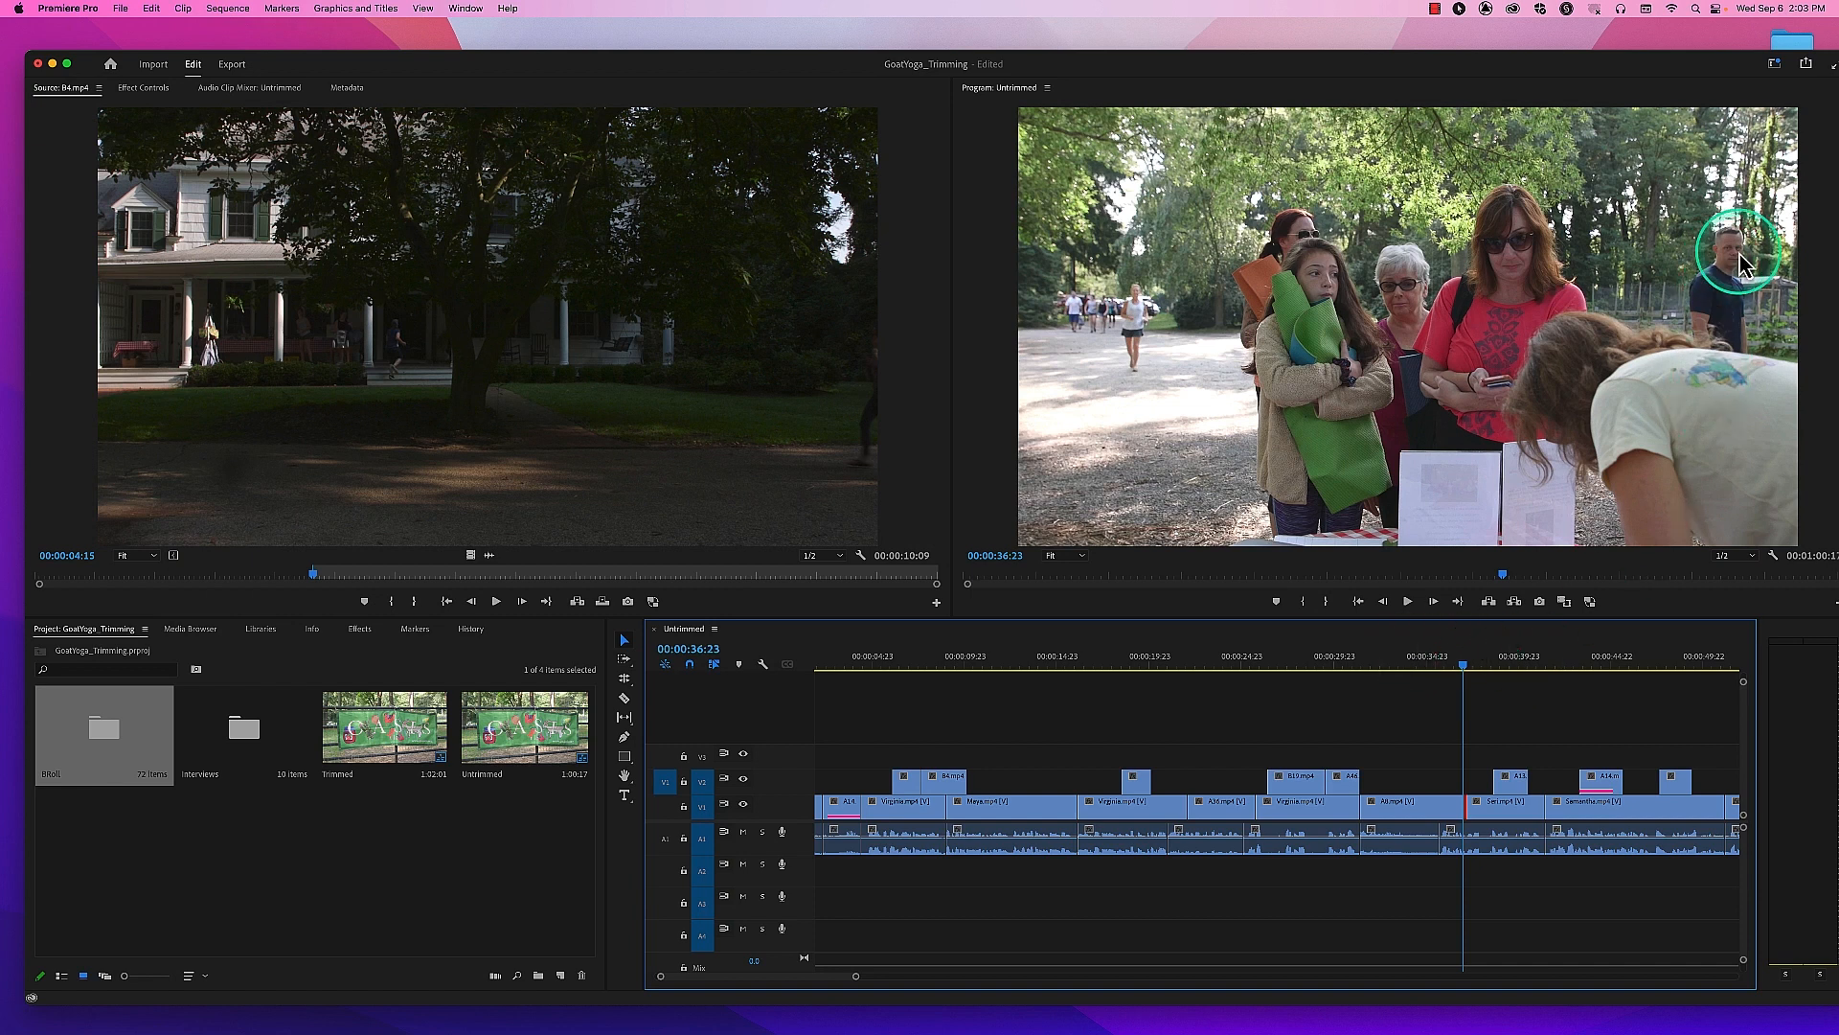
left_click(1449, 666)
mouse_move(1449, 668)
left_mouse_down()
mouse_move(1431, 668)
mouse_move(1473, 667)
mouse_move(1423, 667)
left_mouse_up()
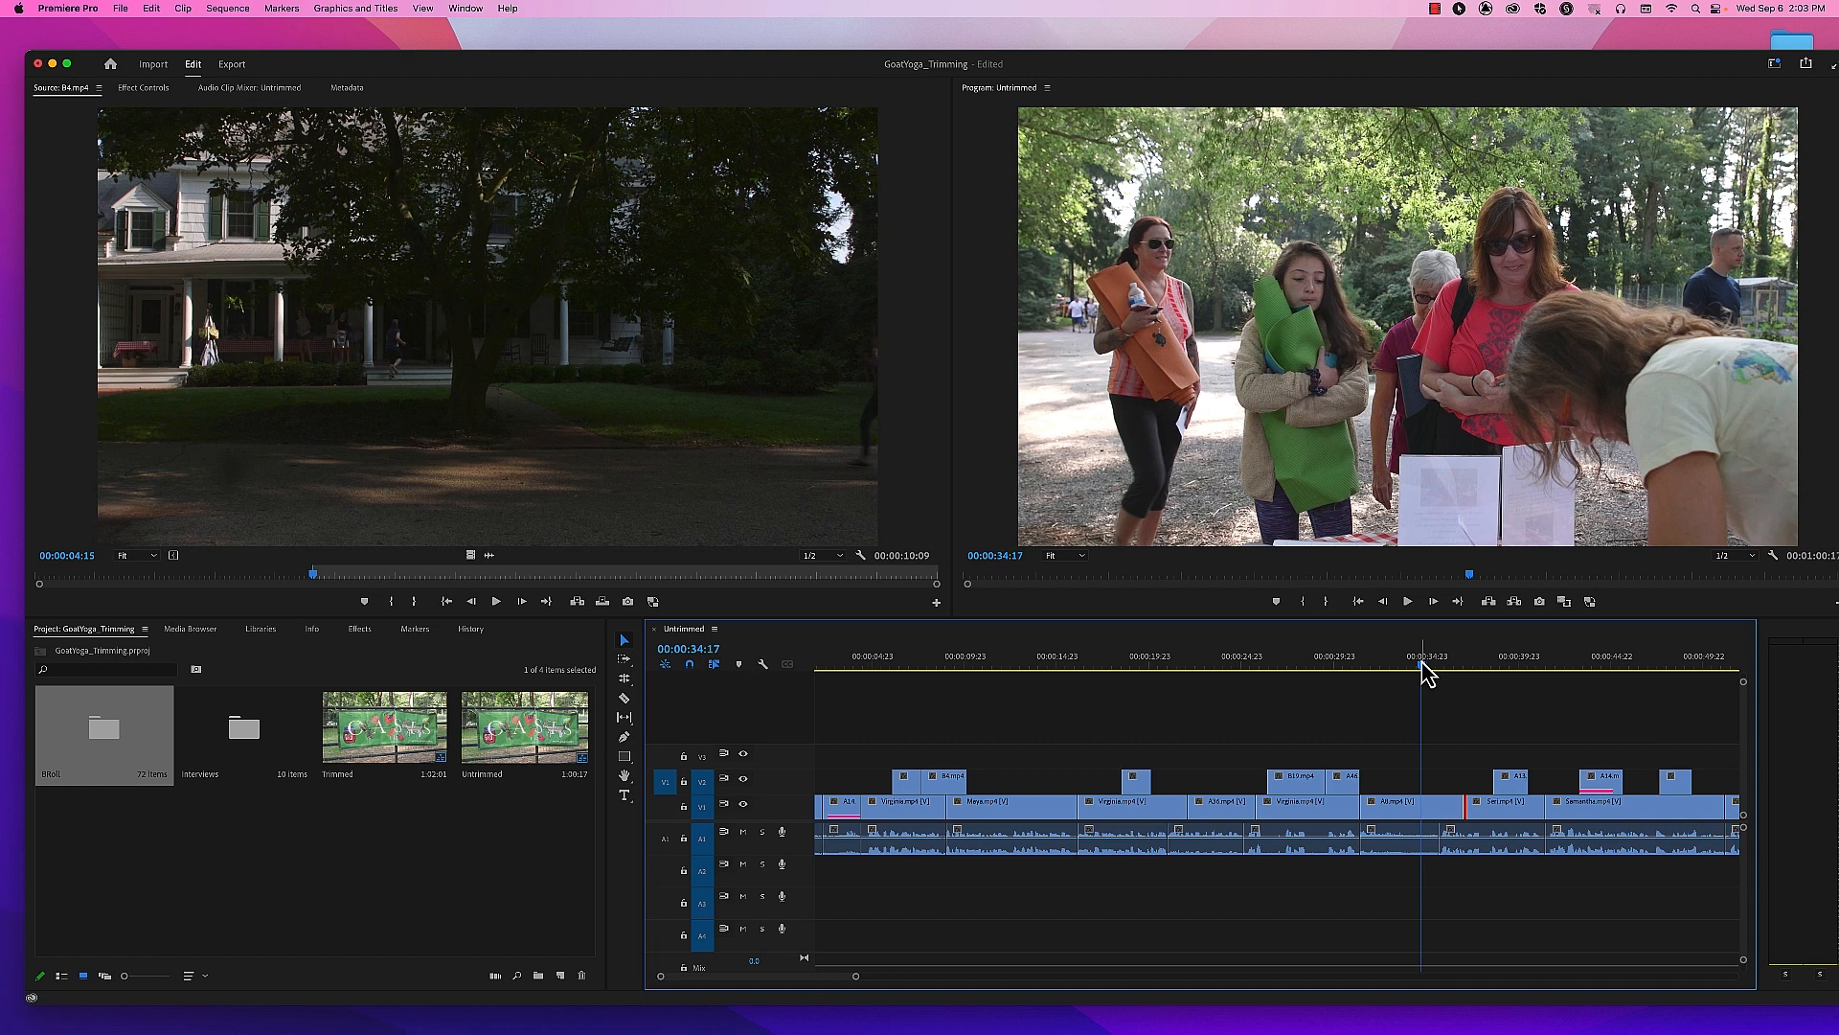
left_click_drag(1236, 659, 1082, 665)
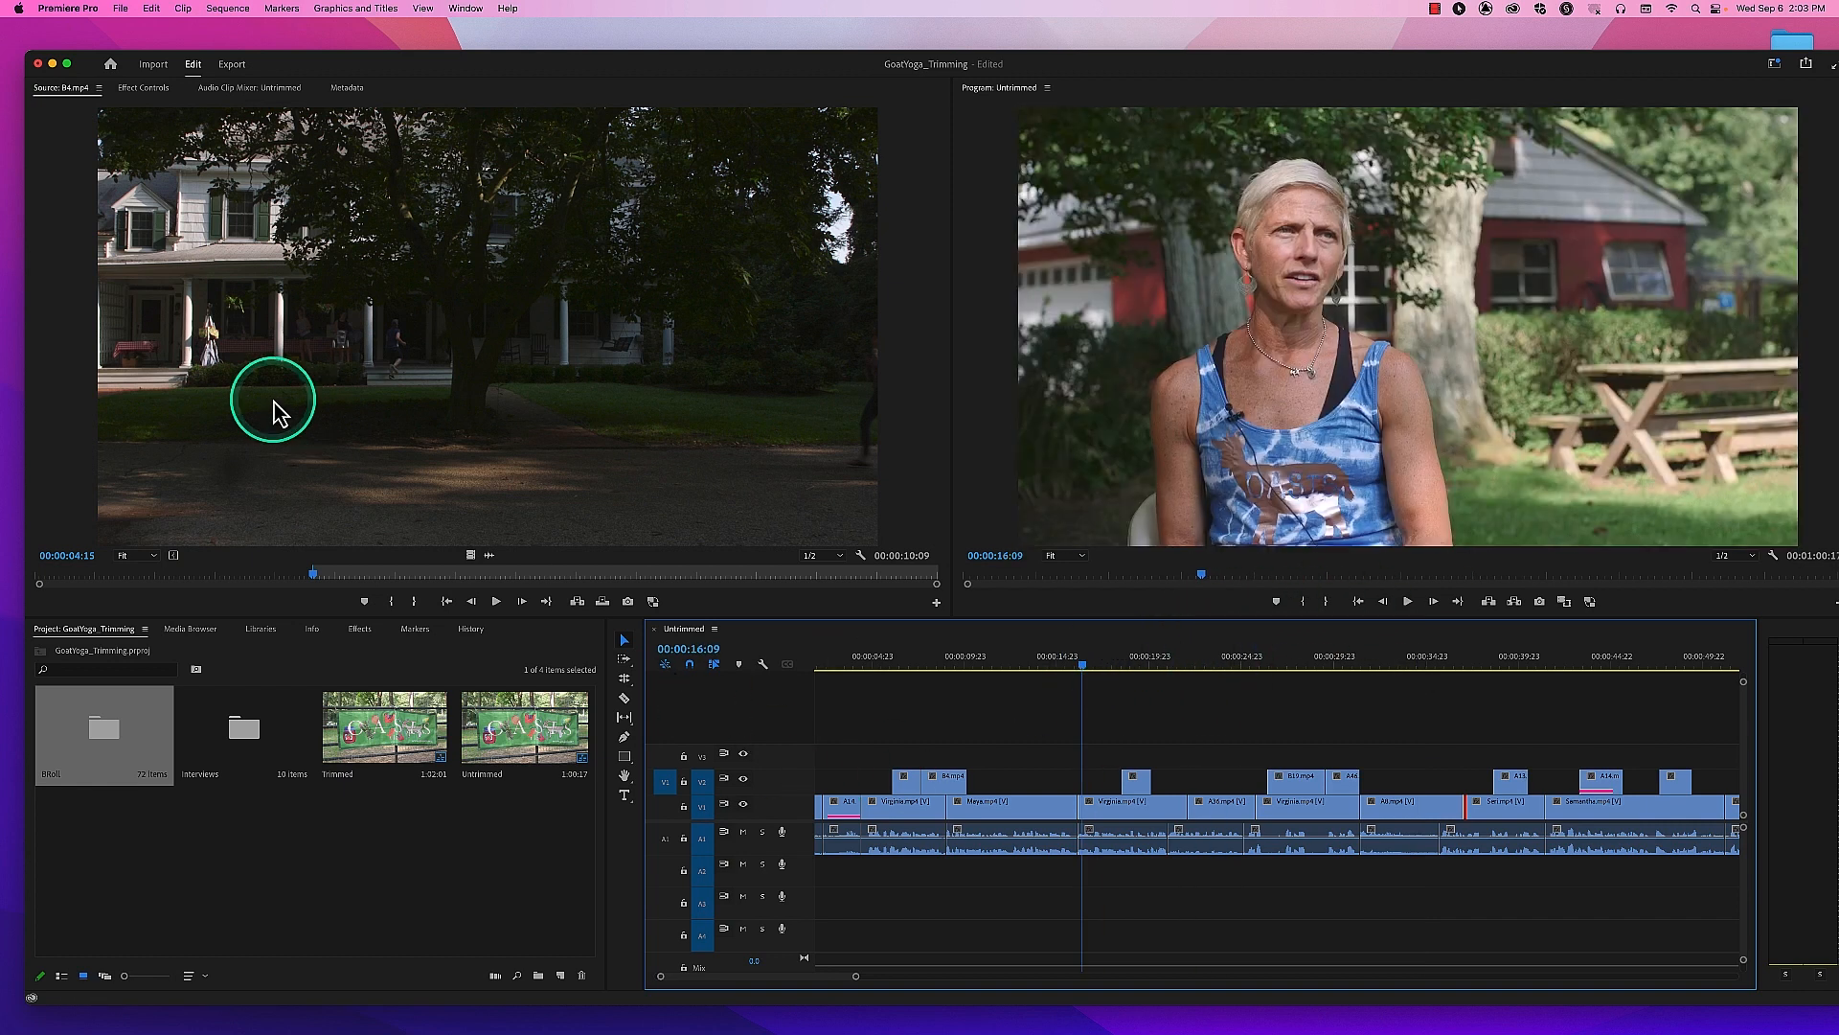
Step: Turn off the Trim preference that allows the Selection tool to choose Roll and Ripple trims without a modifier key
left_click(69, 8)
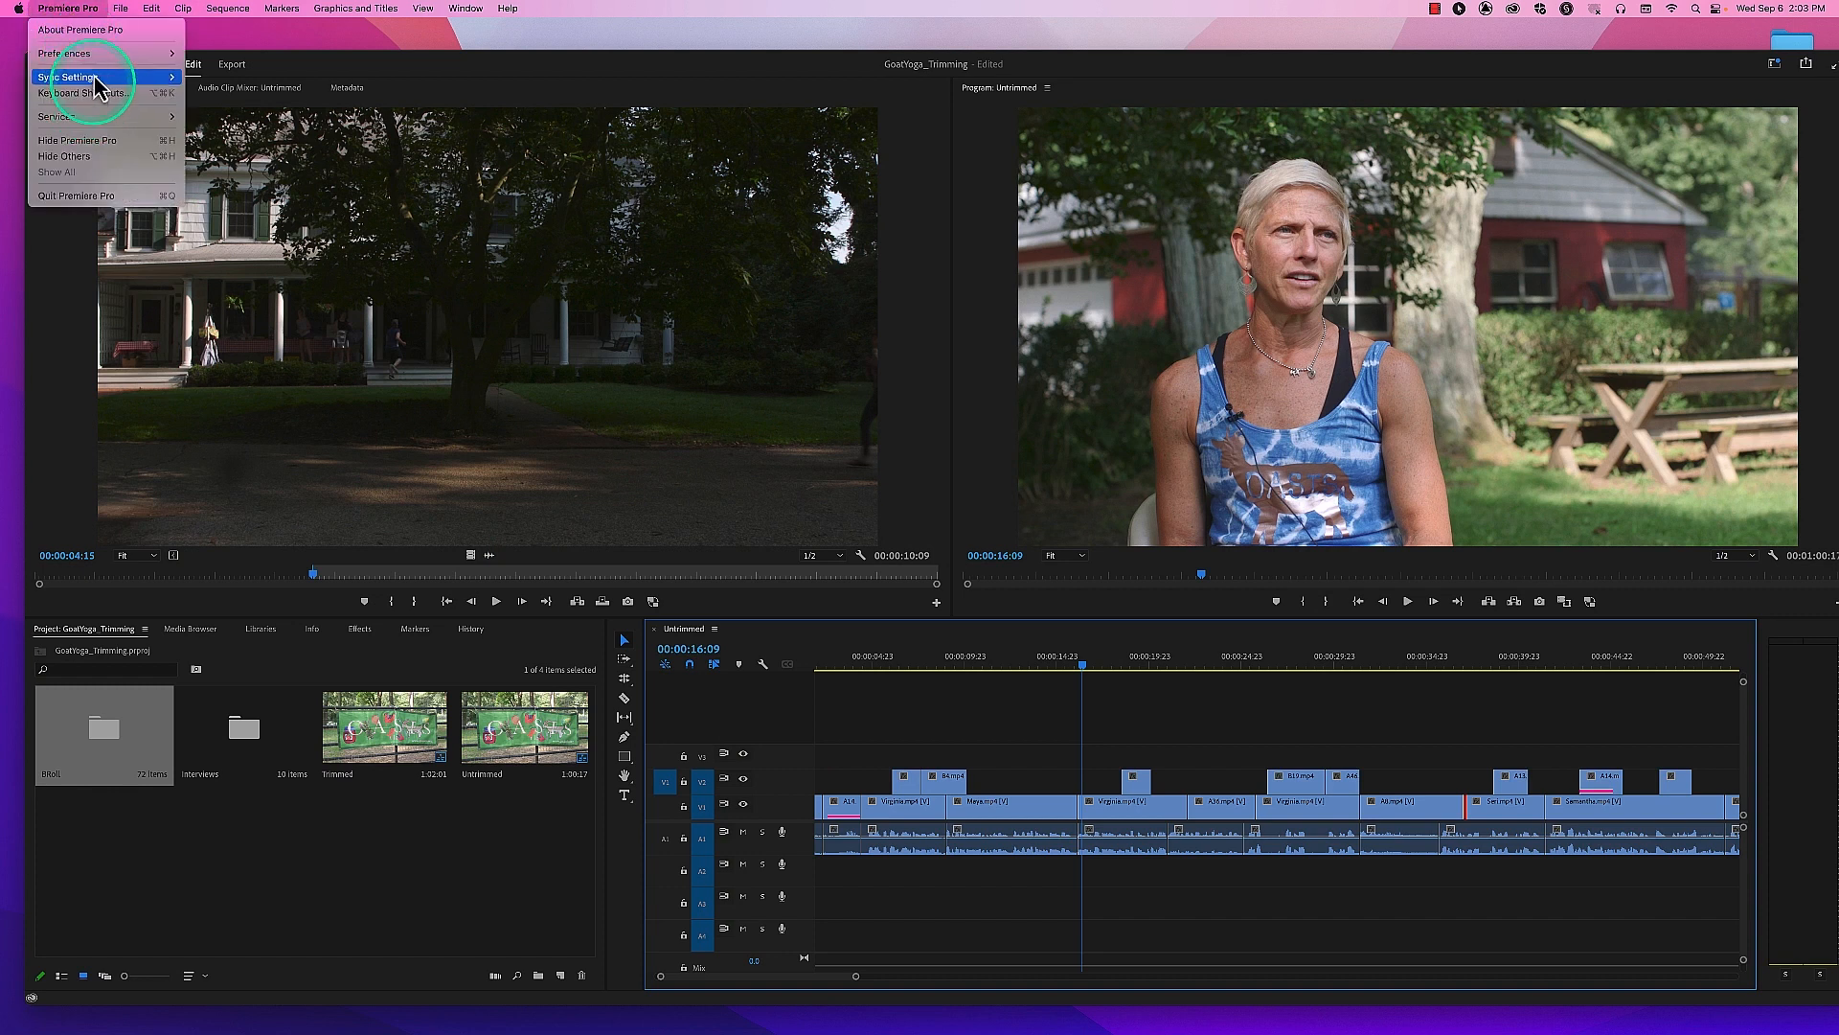
mouse_move(86, 54)
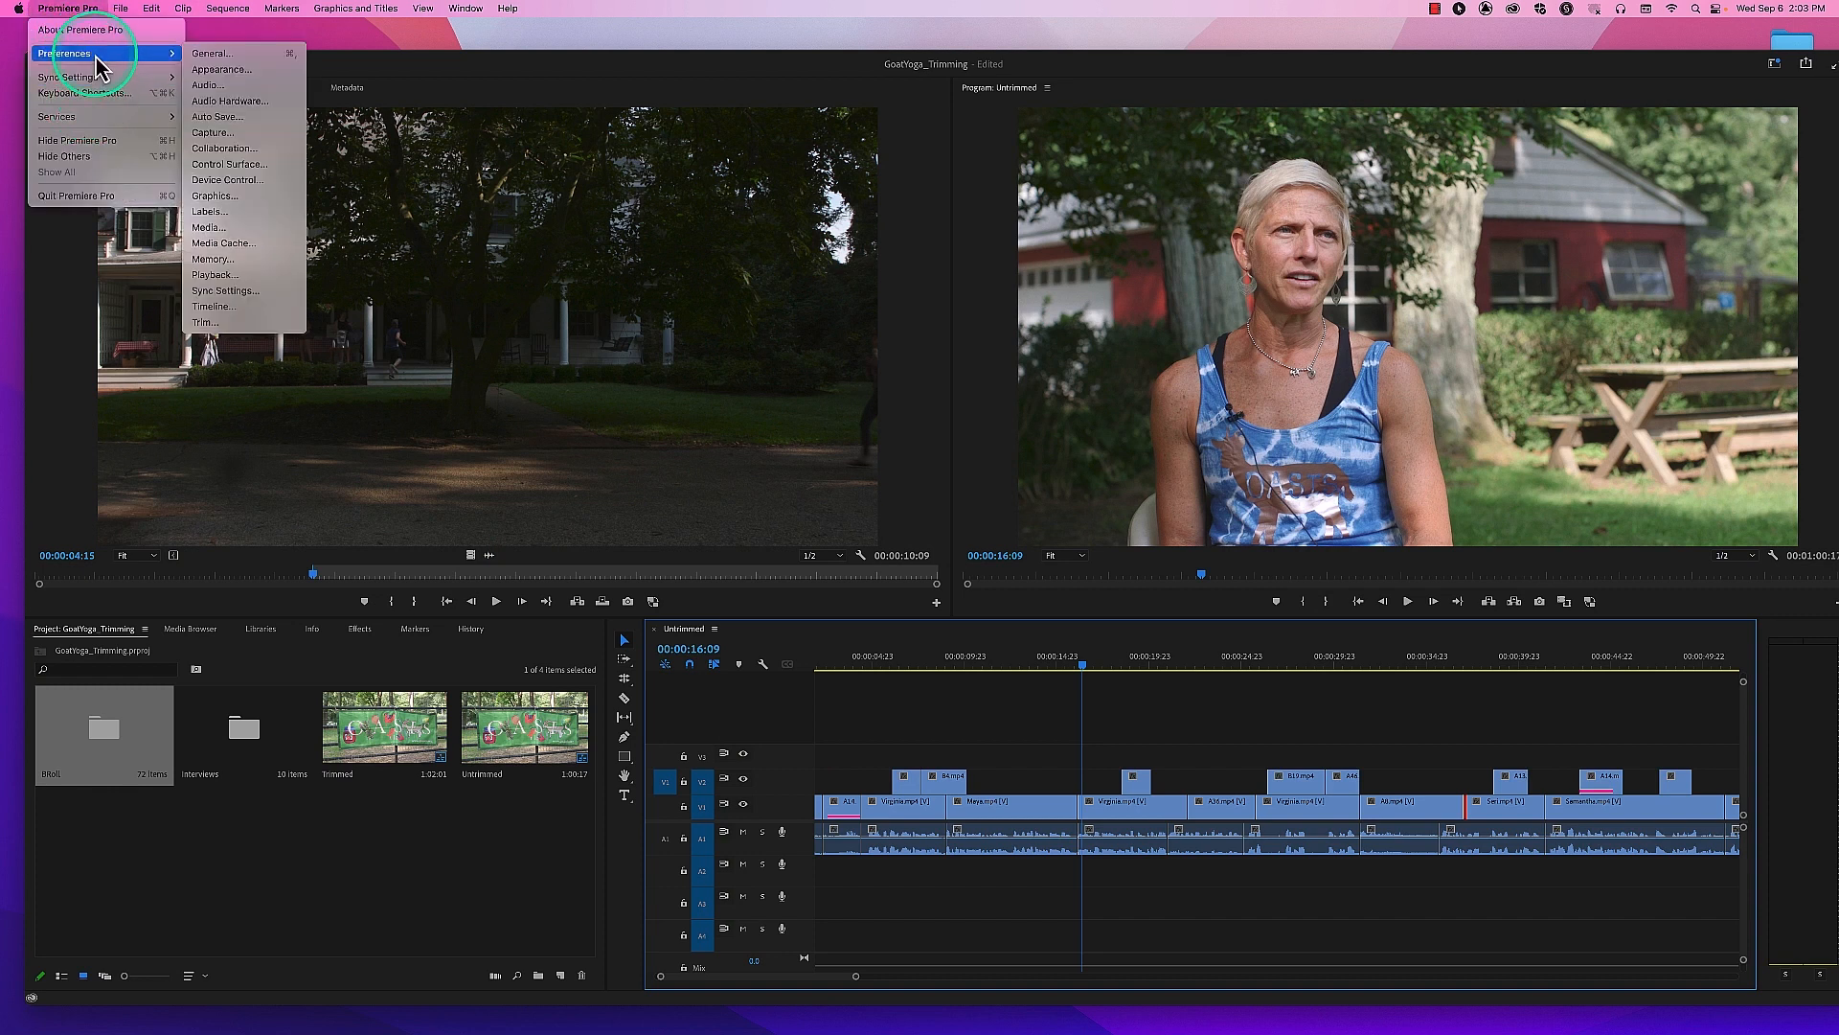
left_click(267, 326)
left_click(844, 388)
left_click(1179, 738)
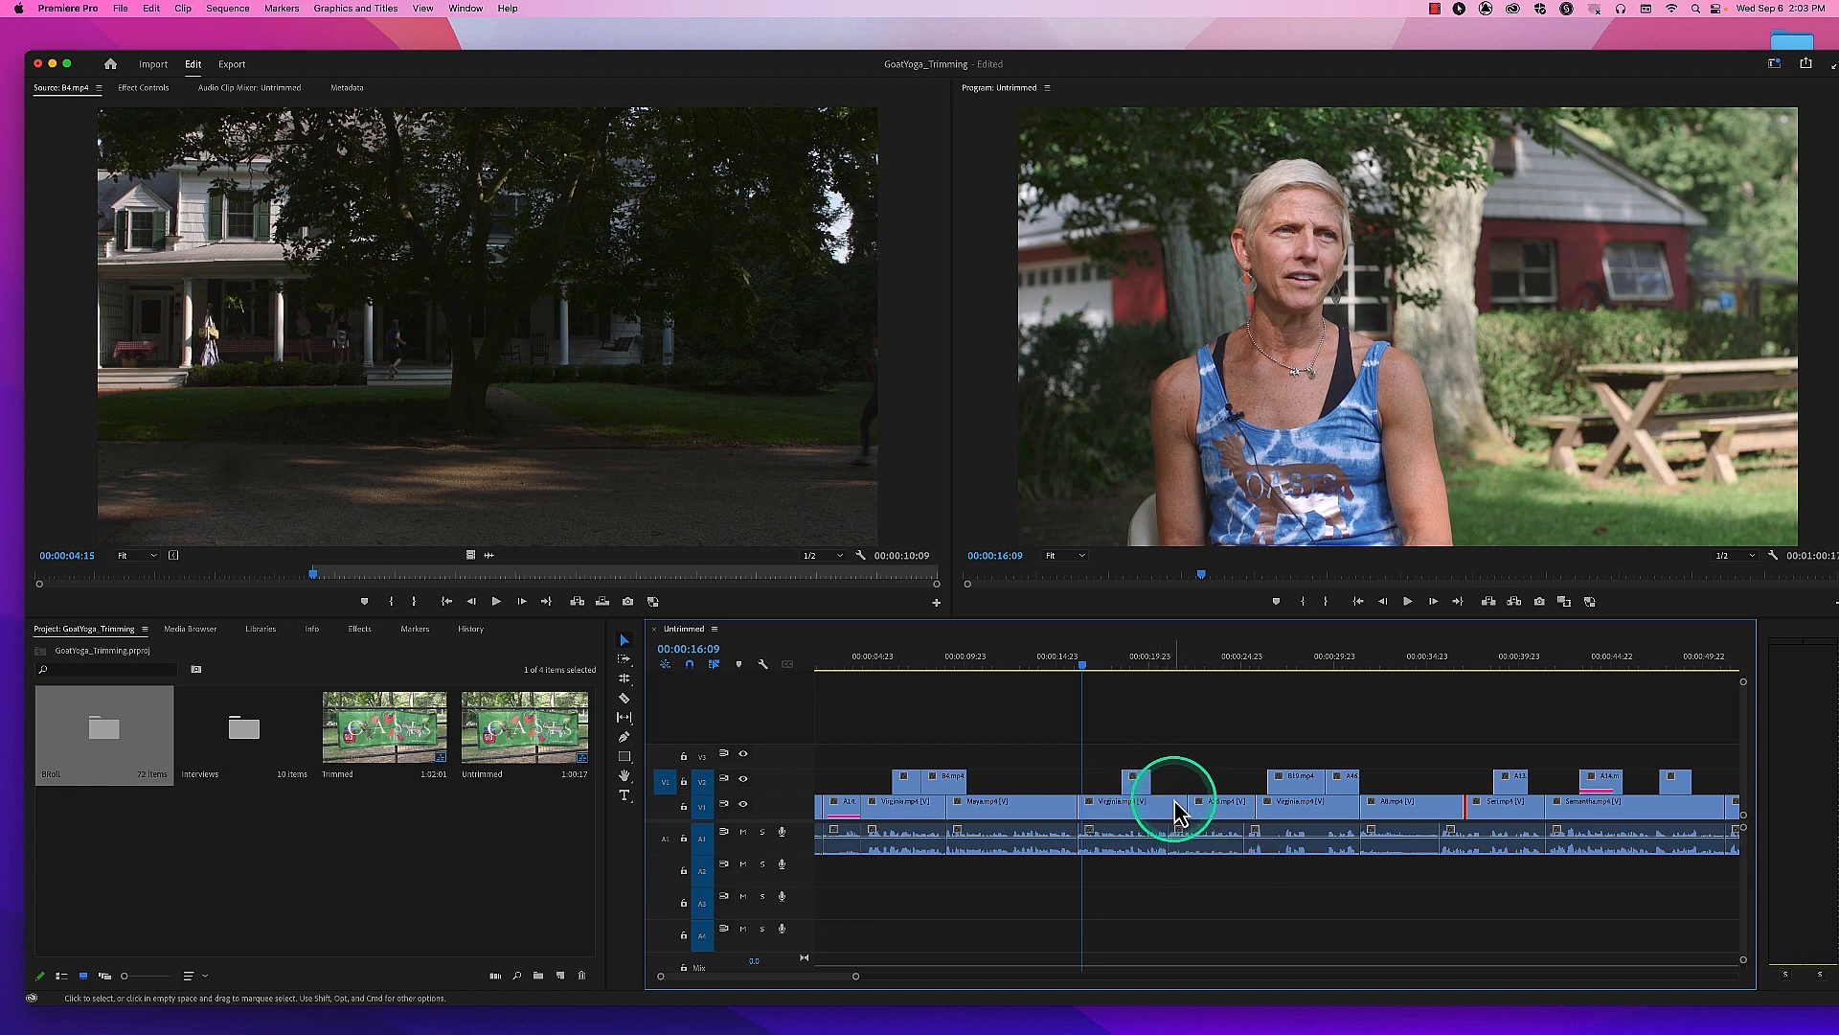
Step: Try a regular trim shortening the end of the interview clip just before the playhead by about one second, and undo it
left_click(958, 807)
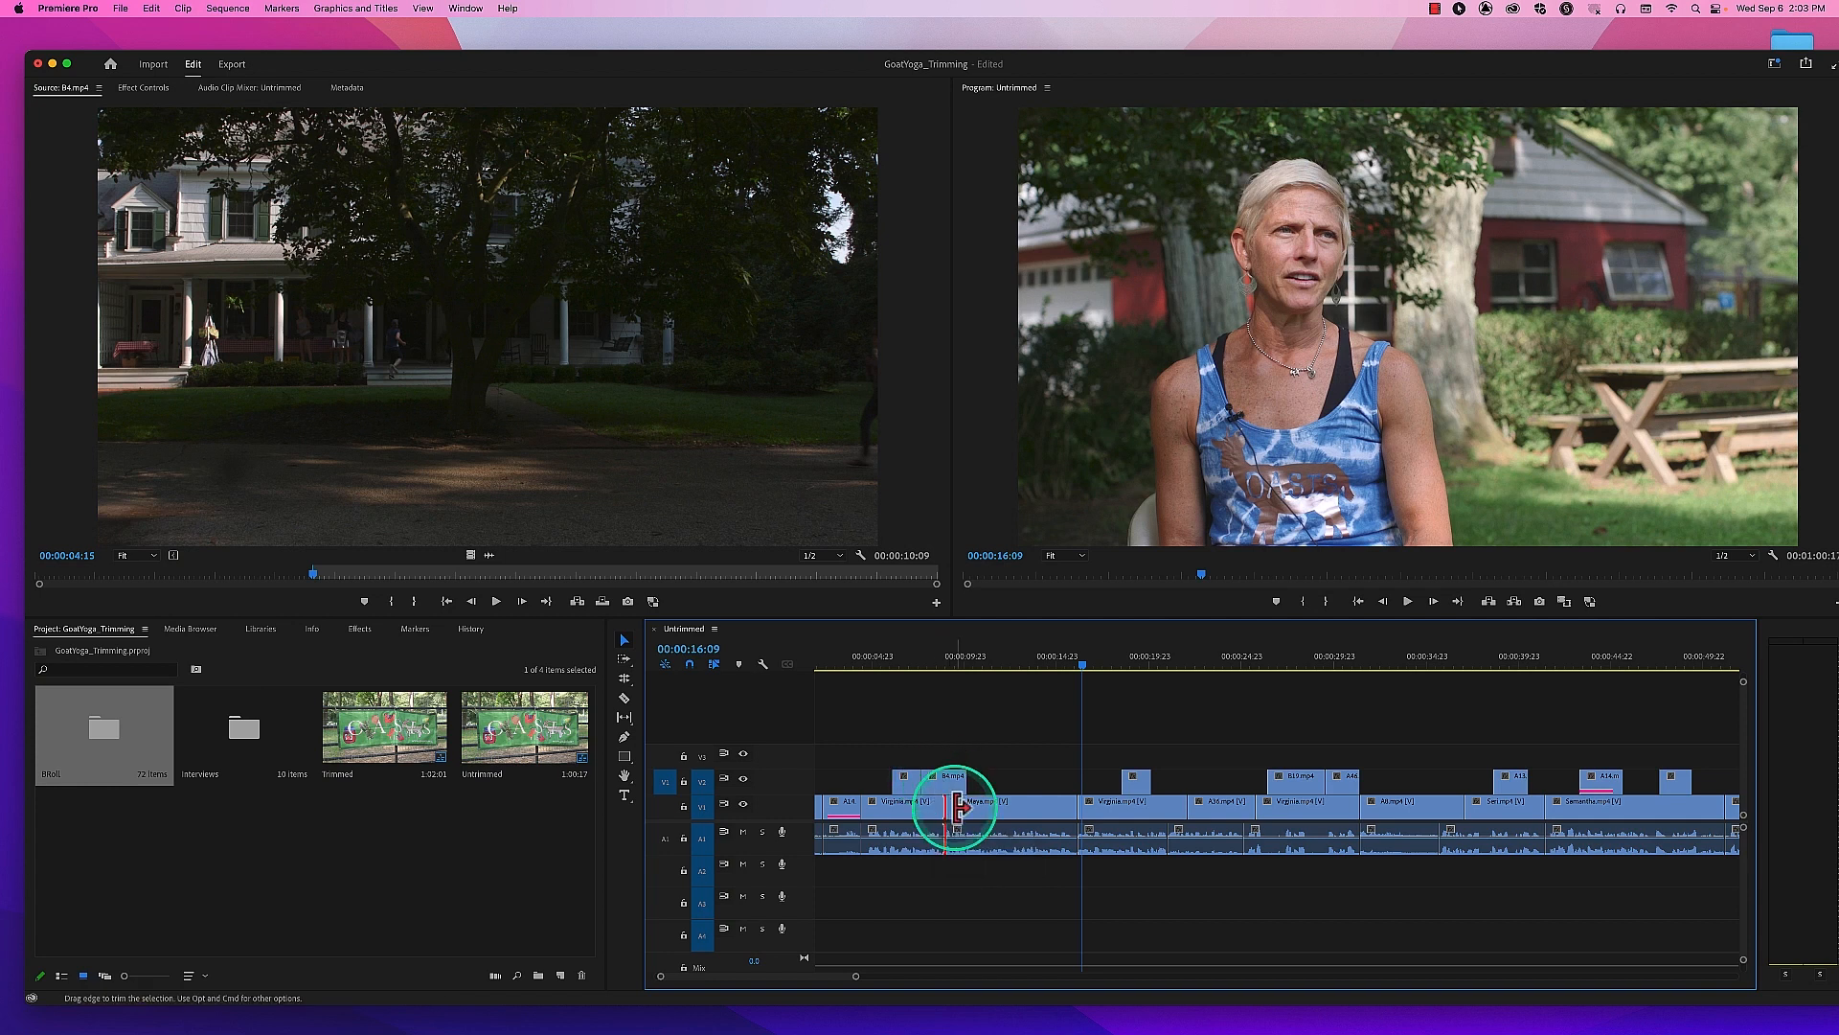
mouse_move(937, 809)
left_mouse_down()
mouse_move(969, 809)
mouse_move(943, 807)
left_mouse_up()
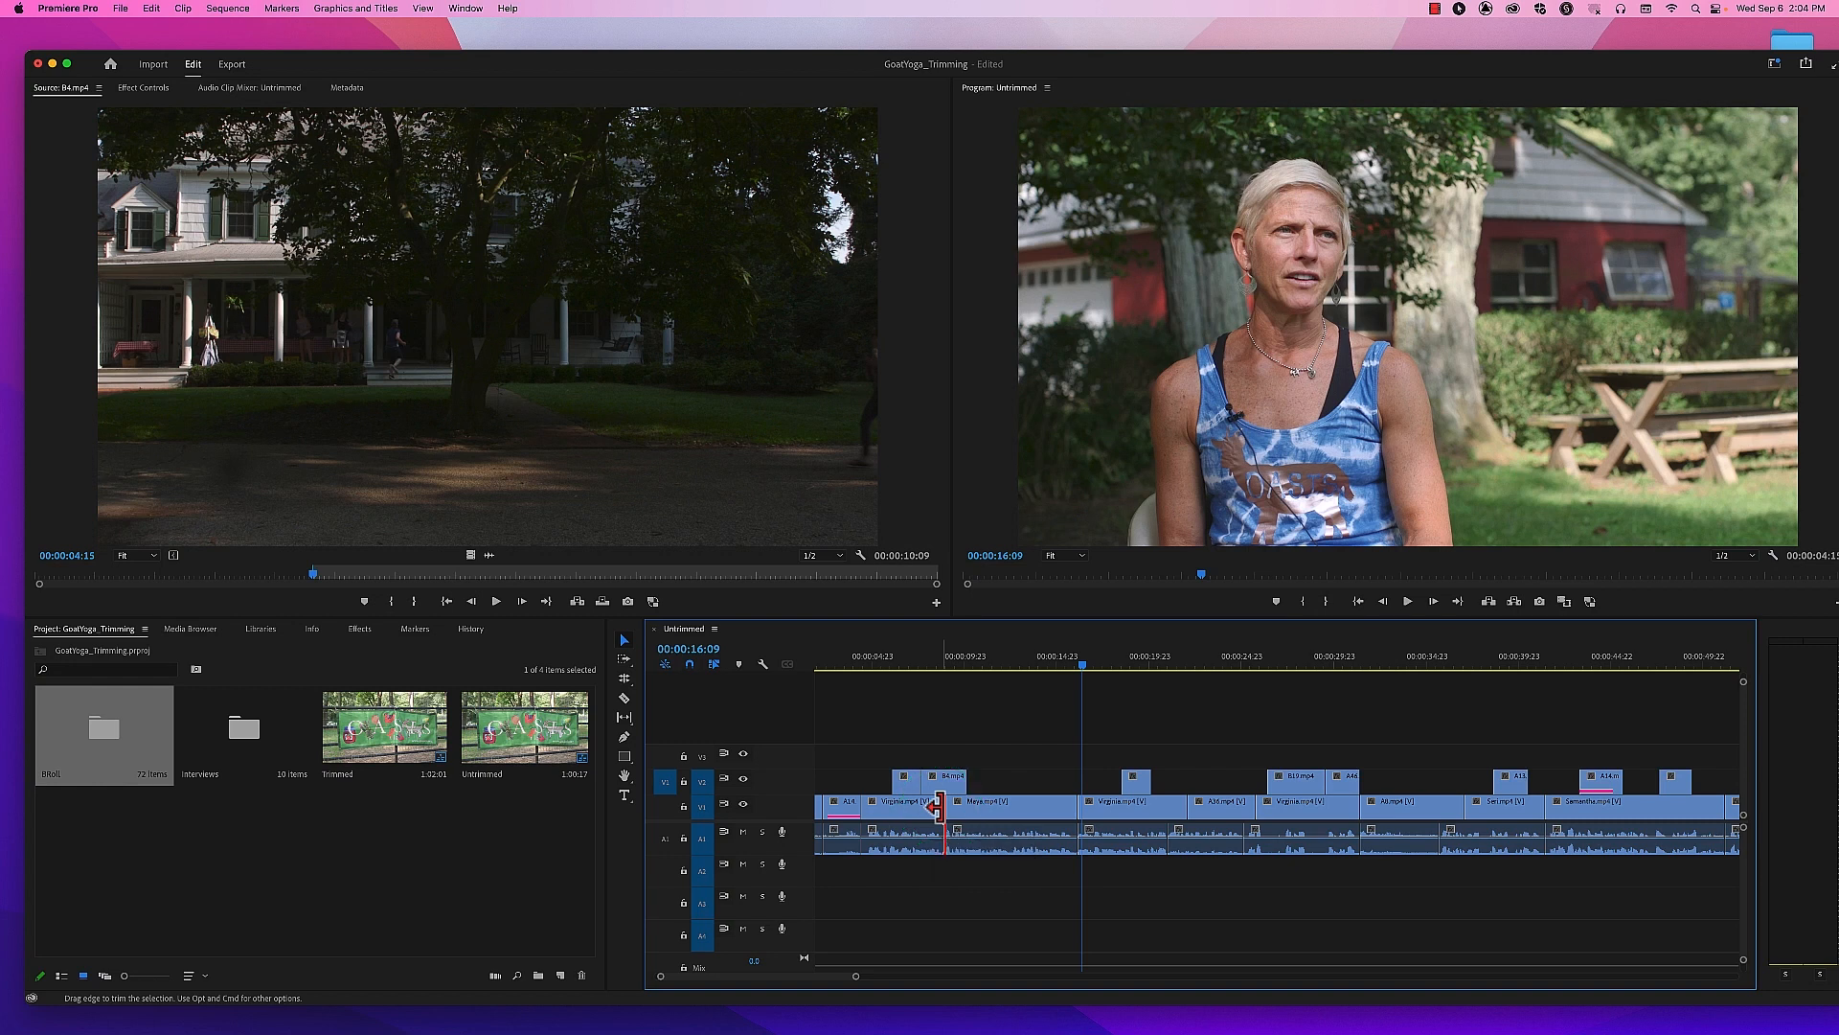
left_click(1070, 806)
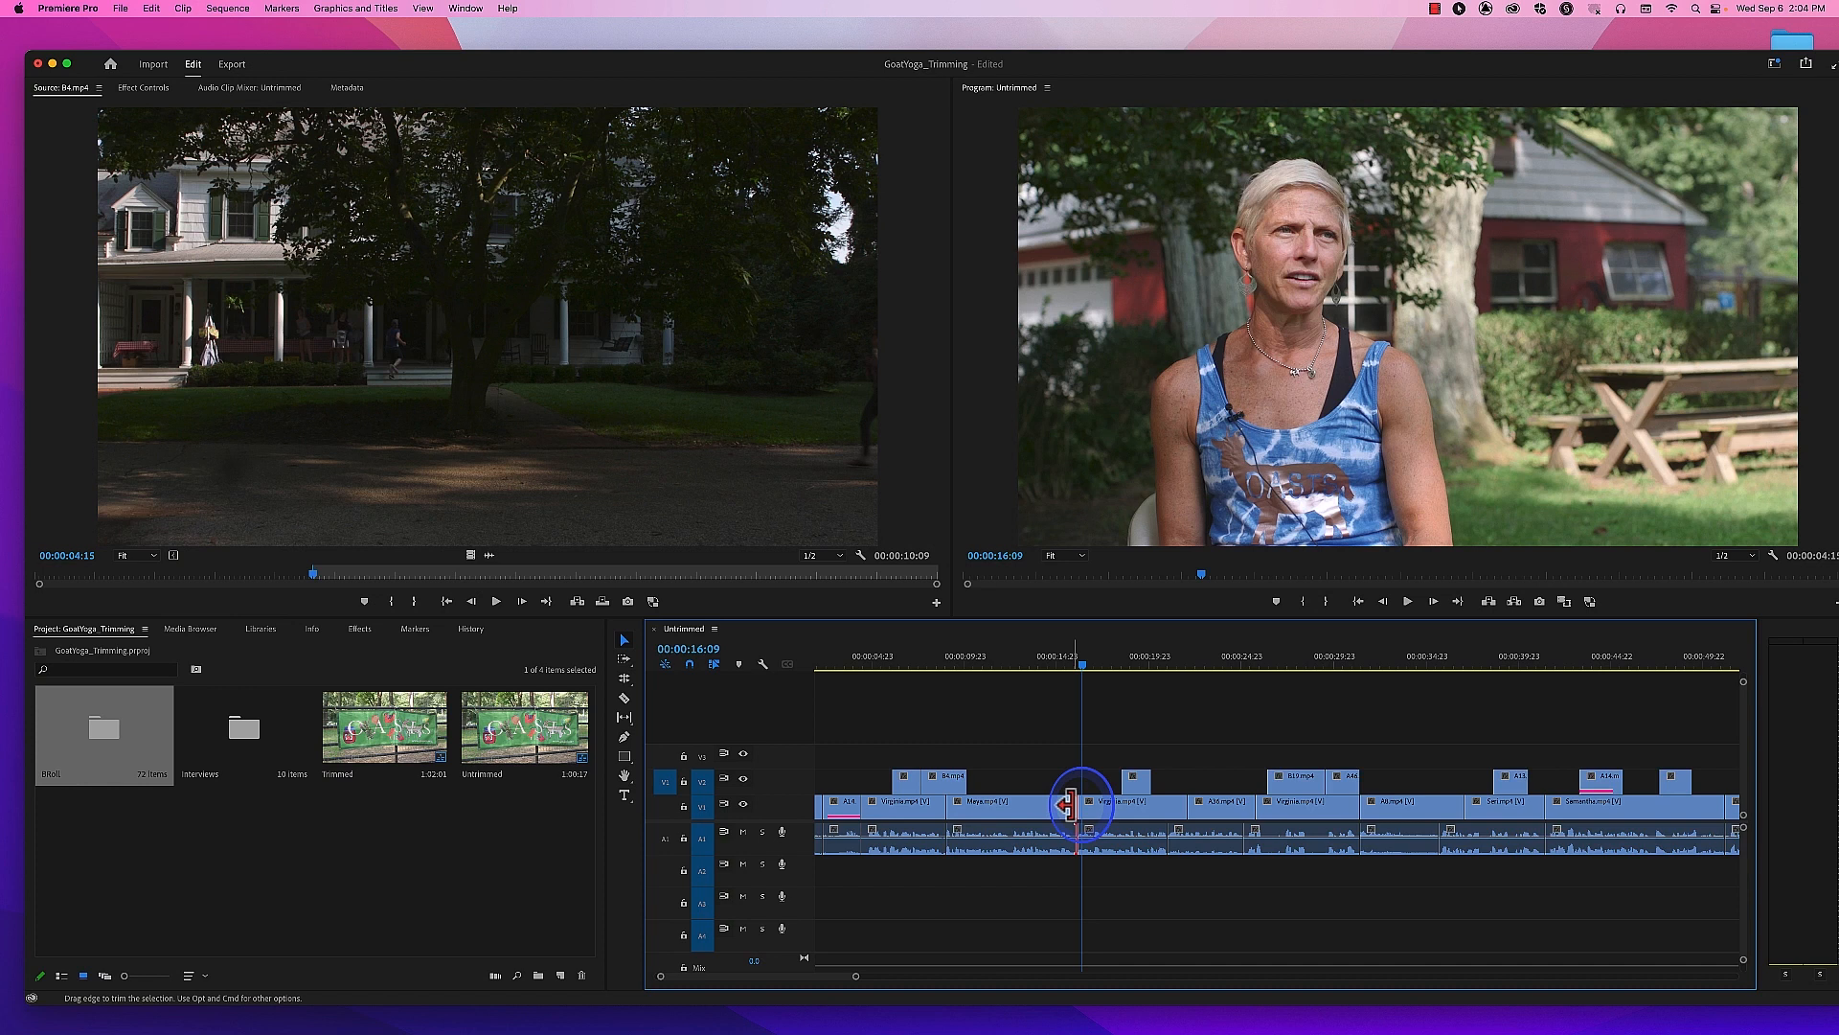
left_click_drag(1070, 806, 1057, 807)
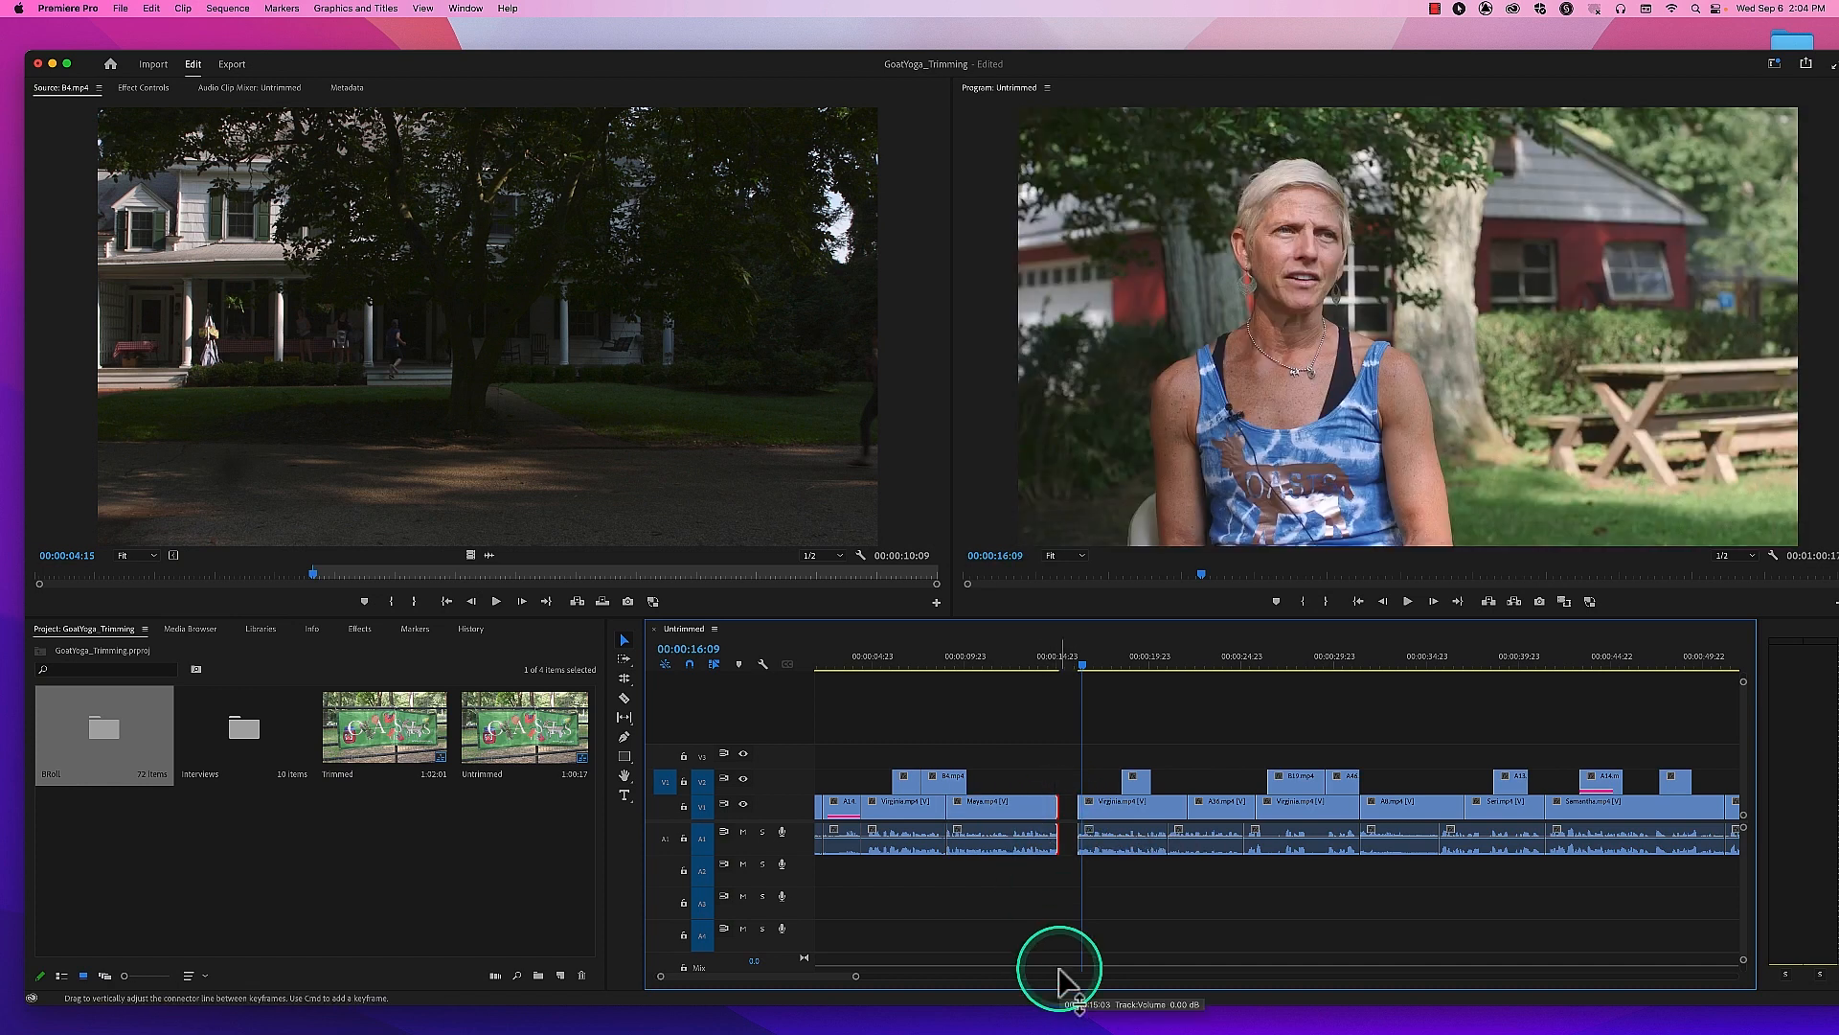
key("super+z")
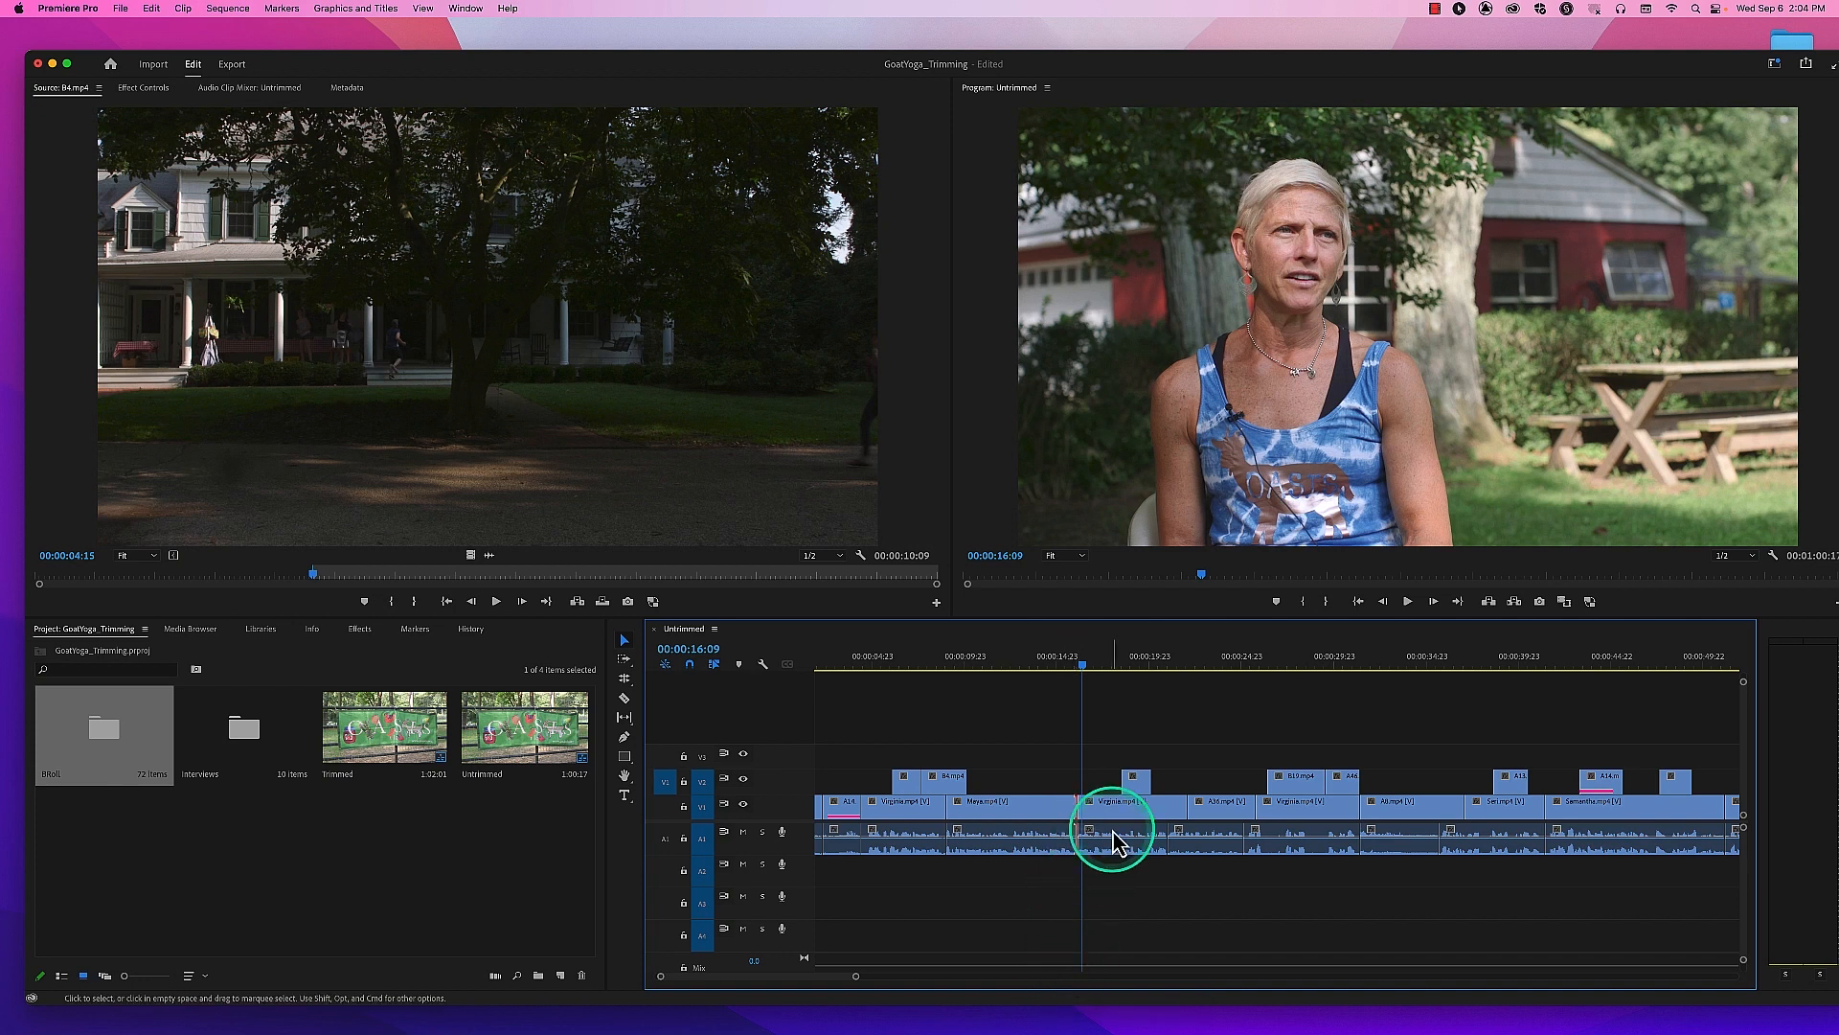
Step: Try regular trims on V2: shorten the B-roll clip after the playhead, extend B4.mp4 and the clip near 00:00:31, undoing each
left_click_drag(1149, 784, 1139, 782)
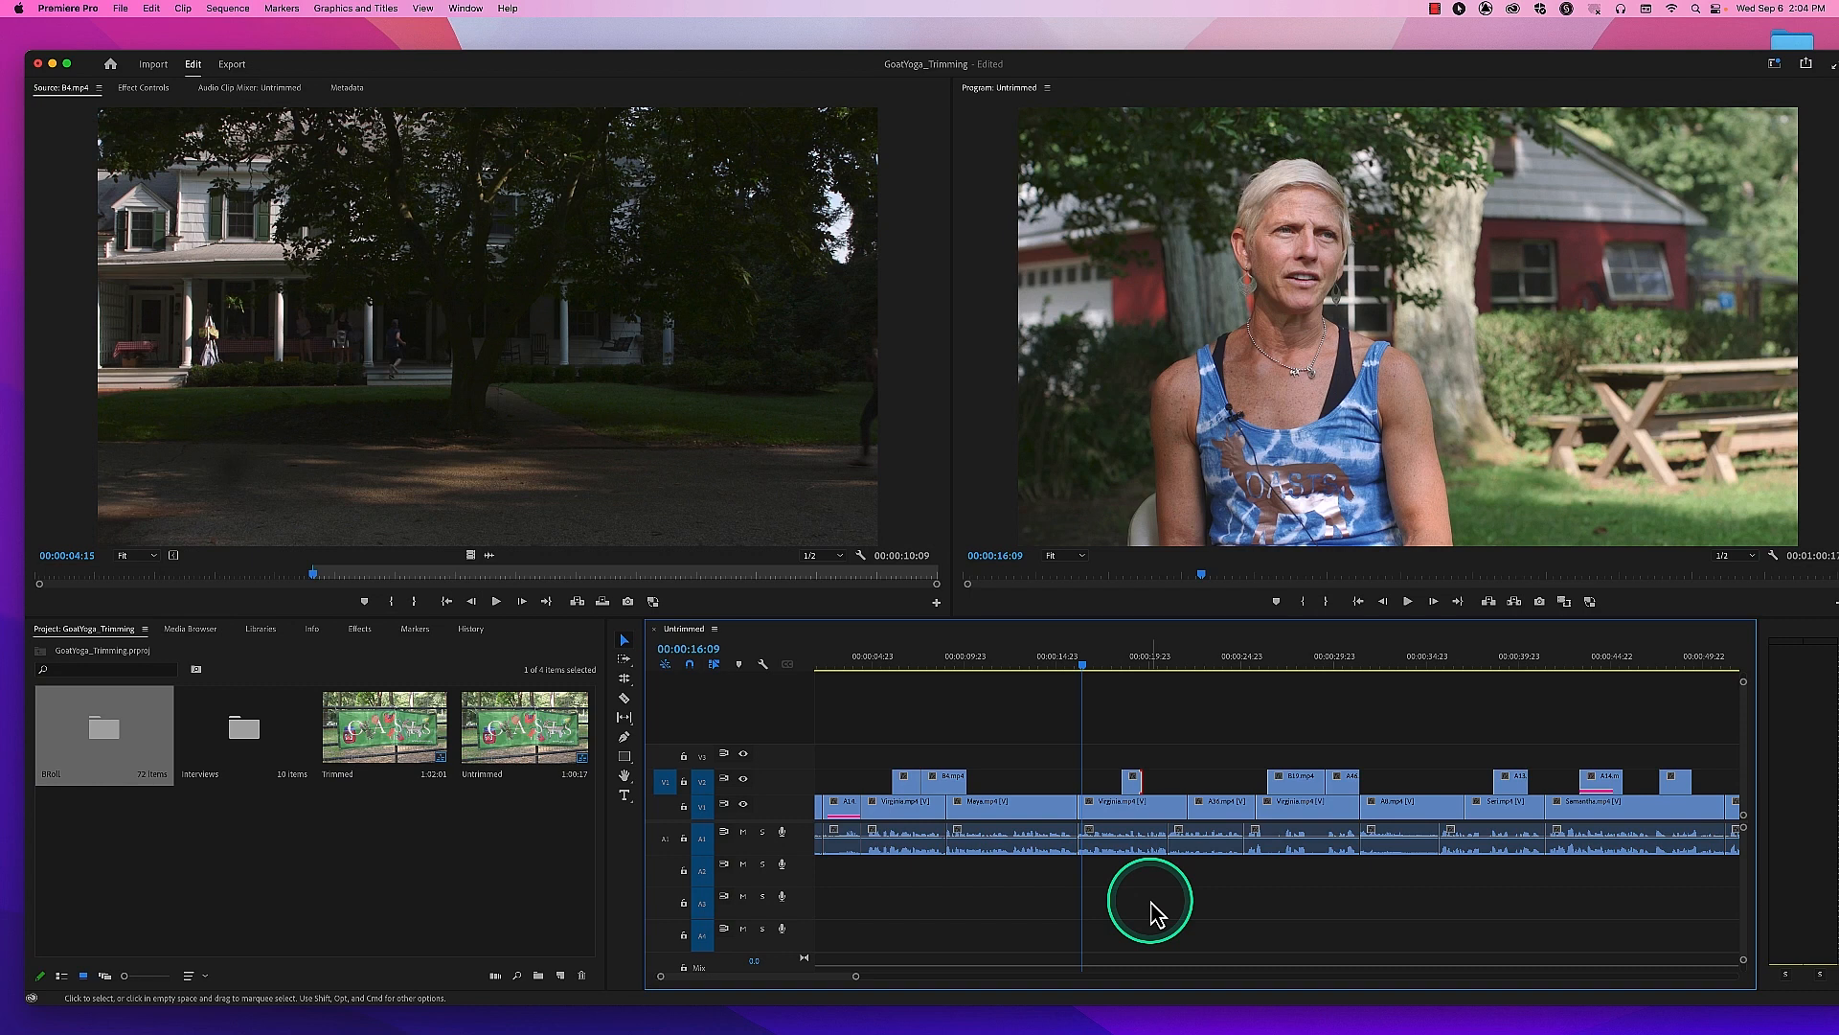
key("super+z")
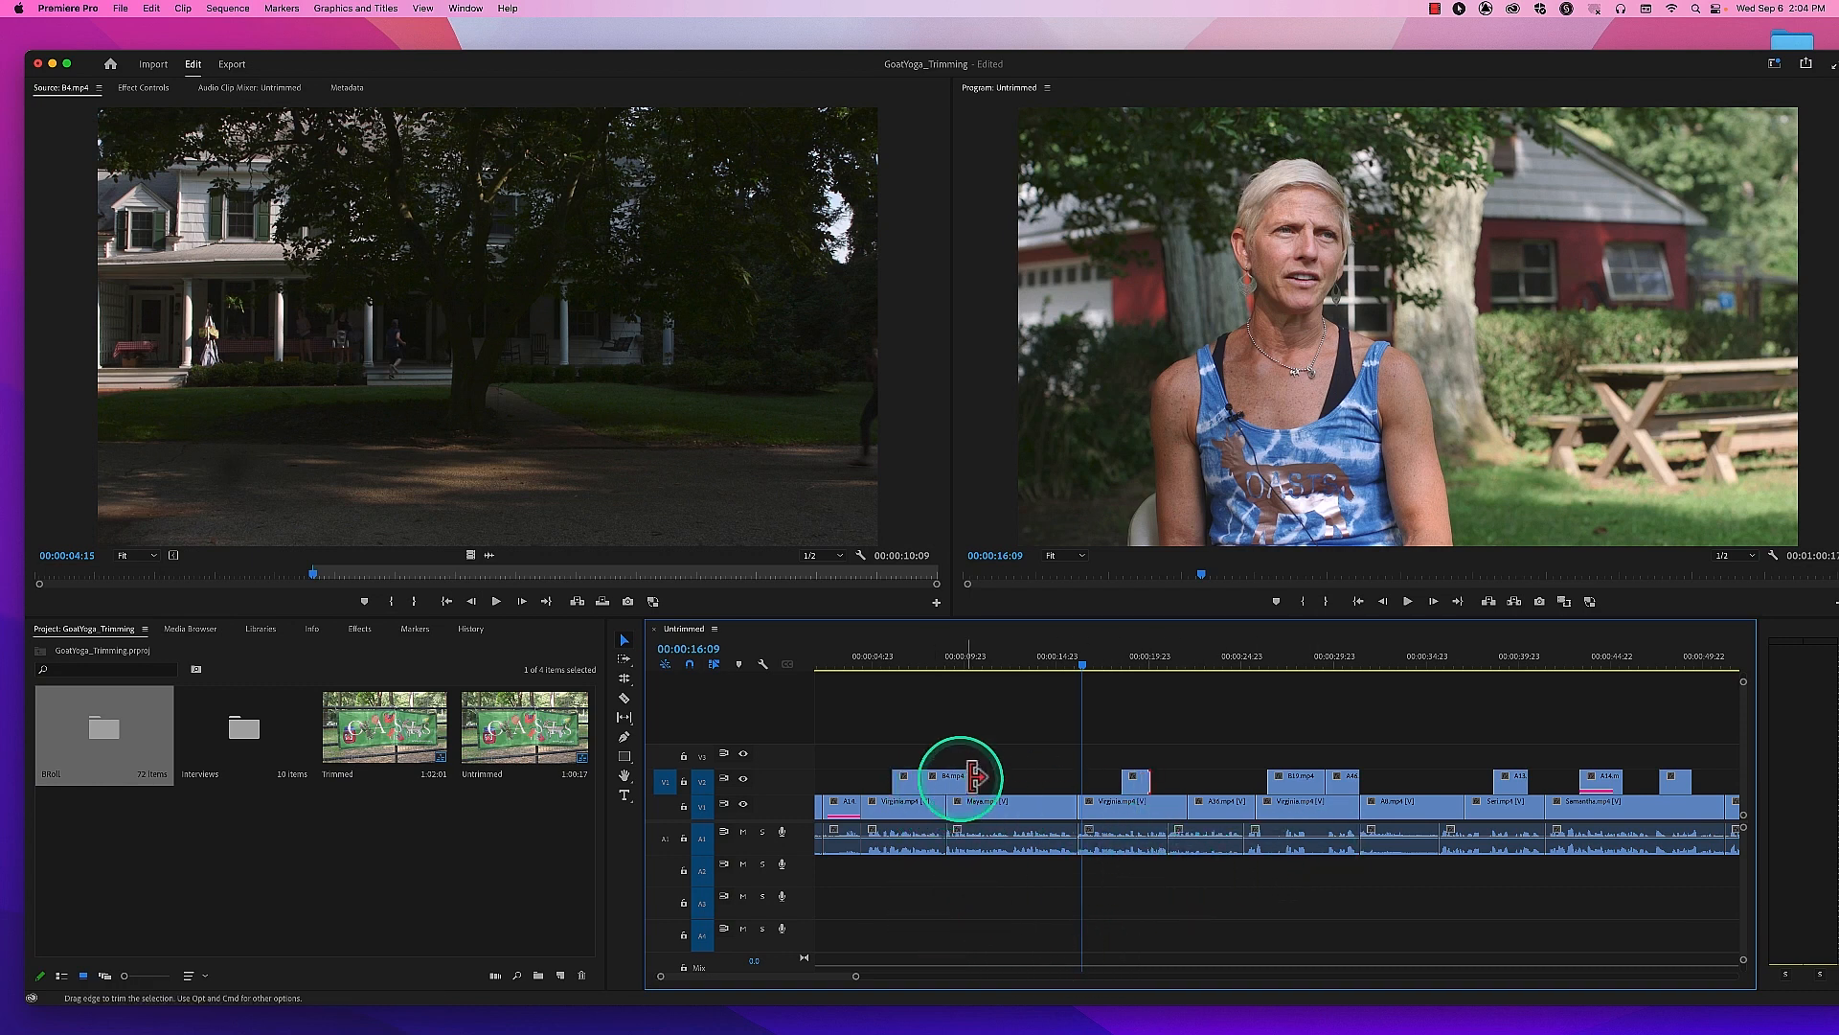
left_click_drag(959, 779, 977, 780)
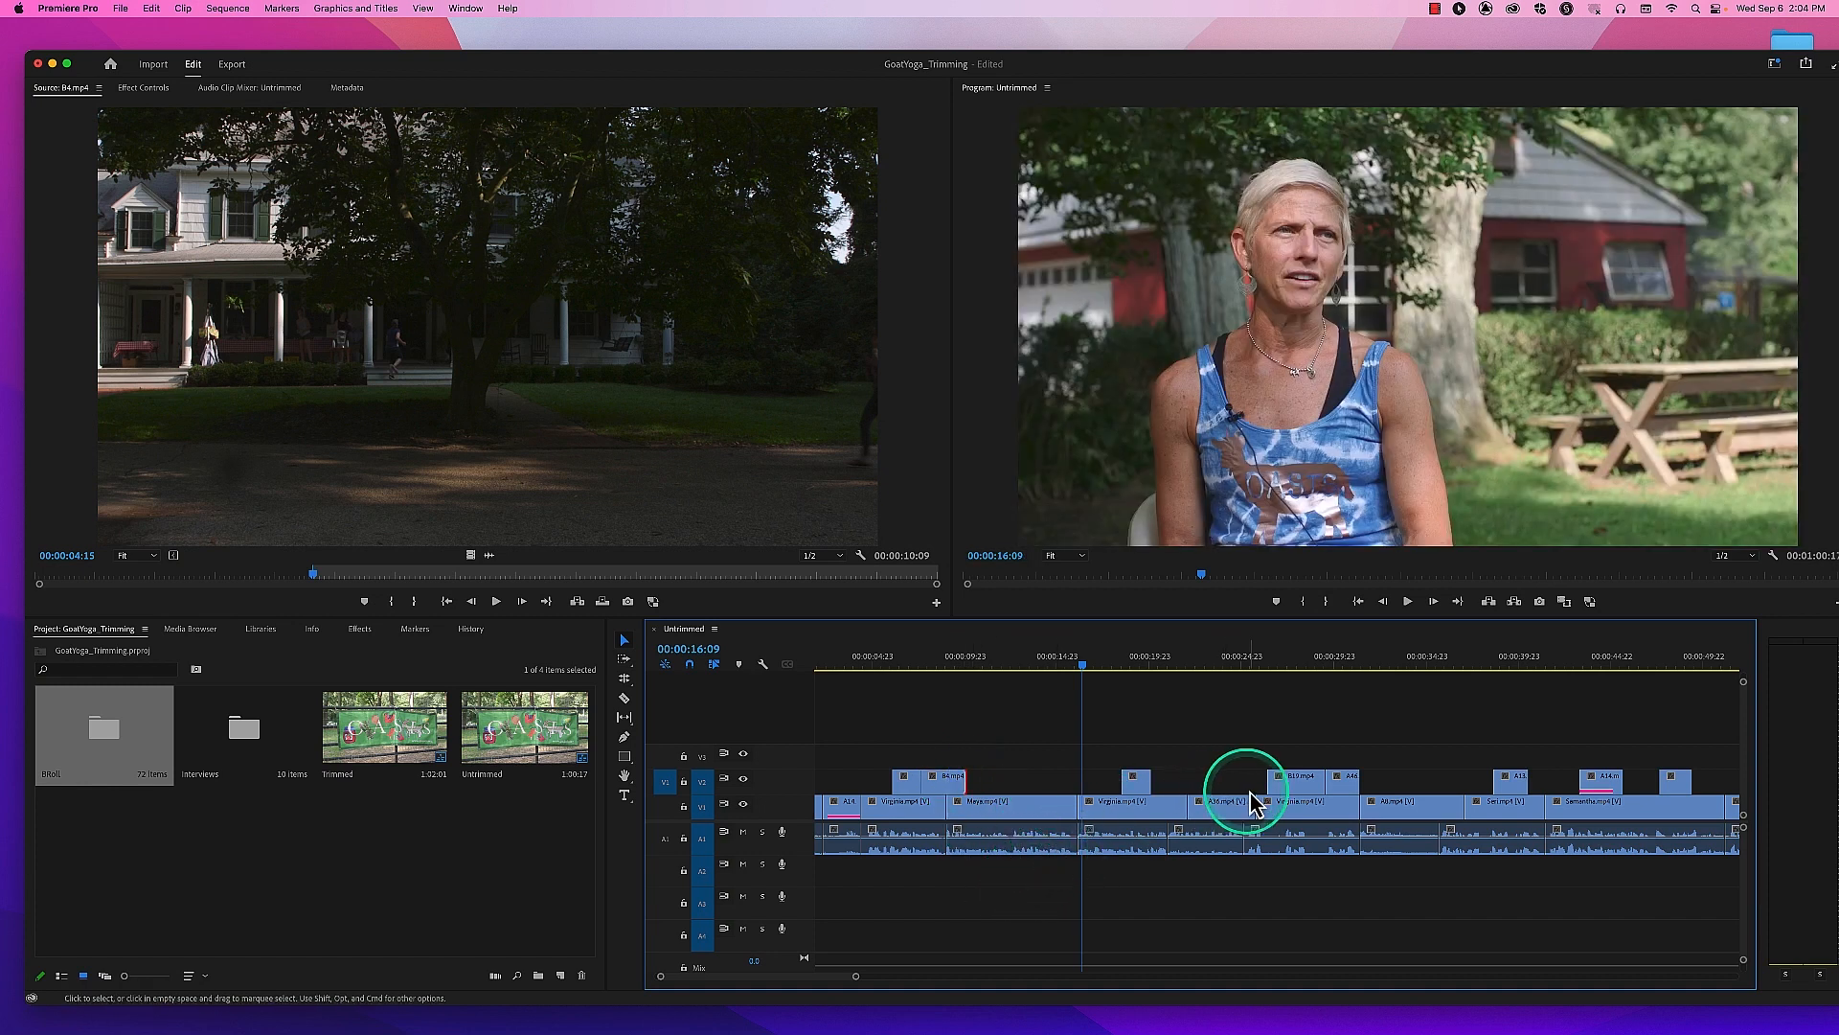
key("super+z")
left_click_drag(1351, 779, 1381, 779)
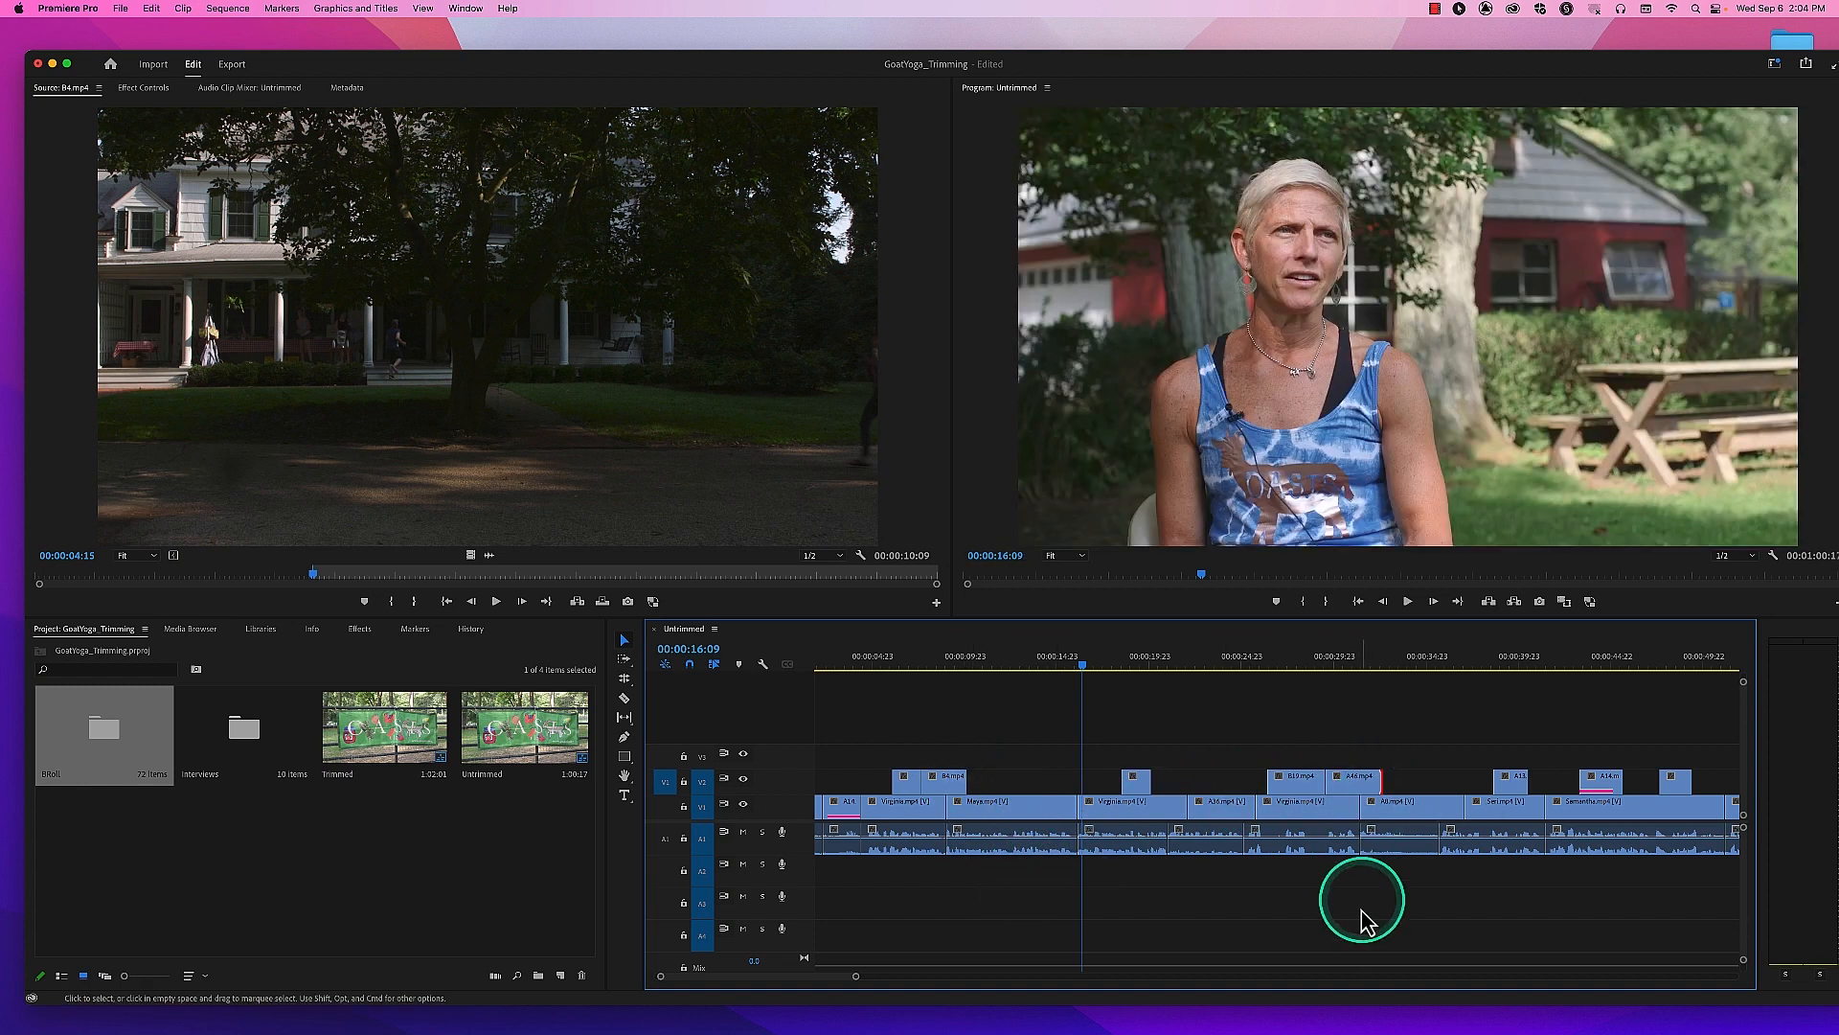
key("super+z")
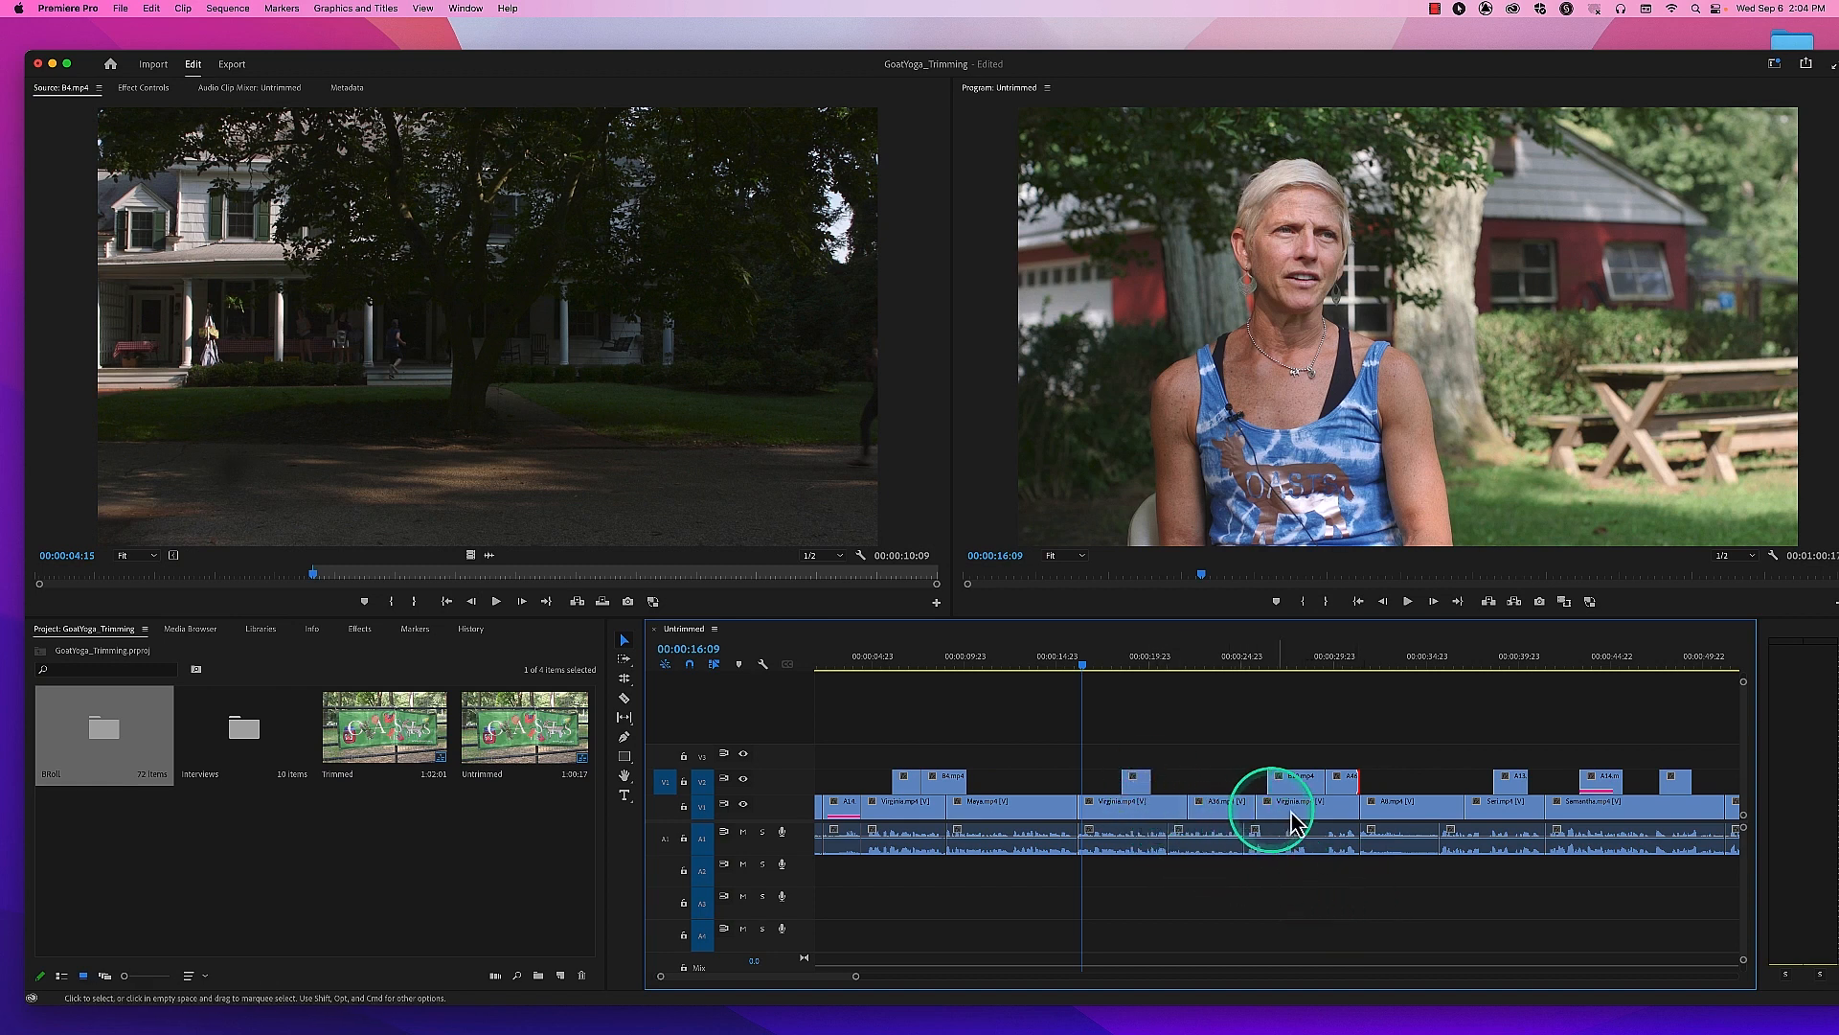
Step: Try regular trims shortening the interview before the sign-in table clip and the interview ending at the playhead, and undo both
left_click(1351, 812)
left_click_drag(1350, 813, 1323, 814)
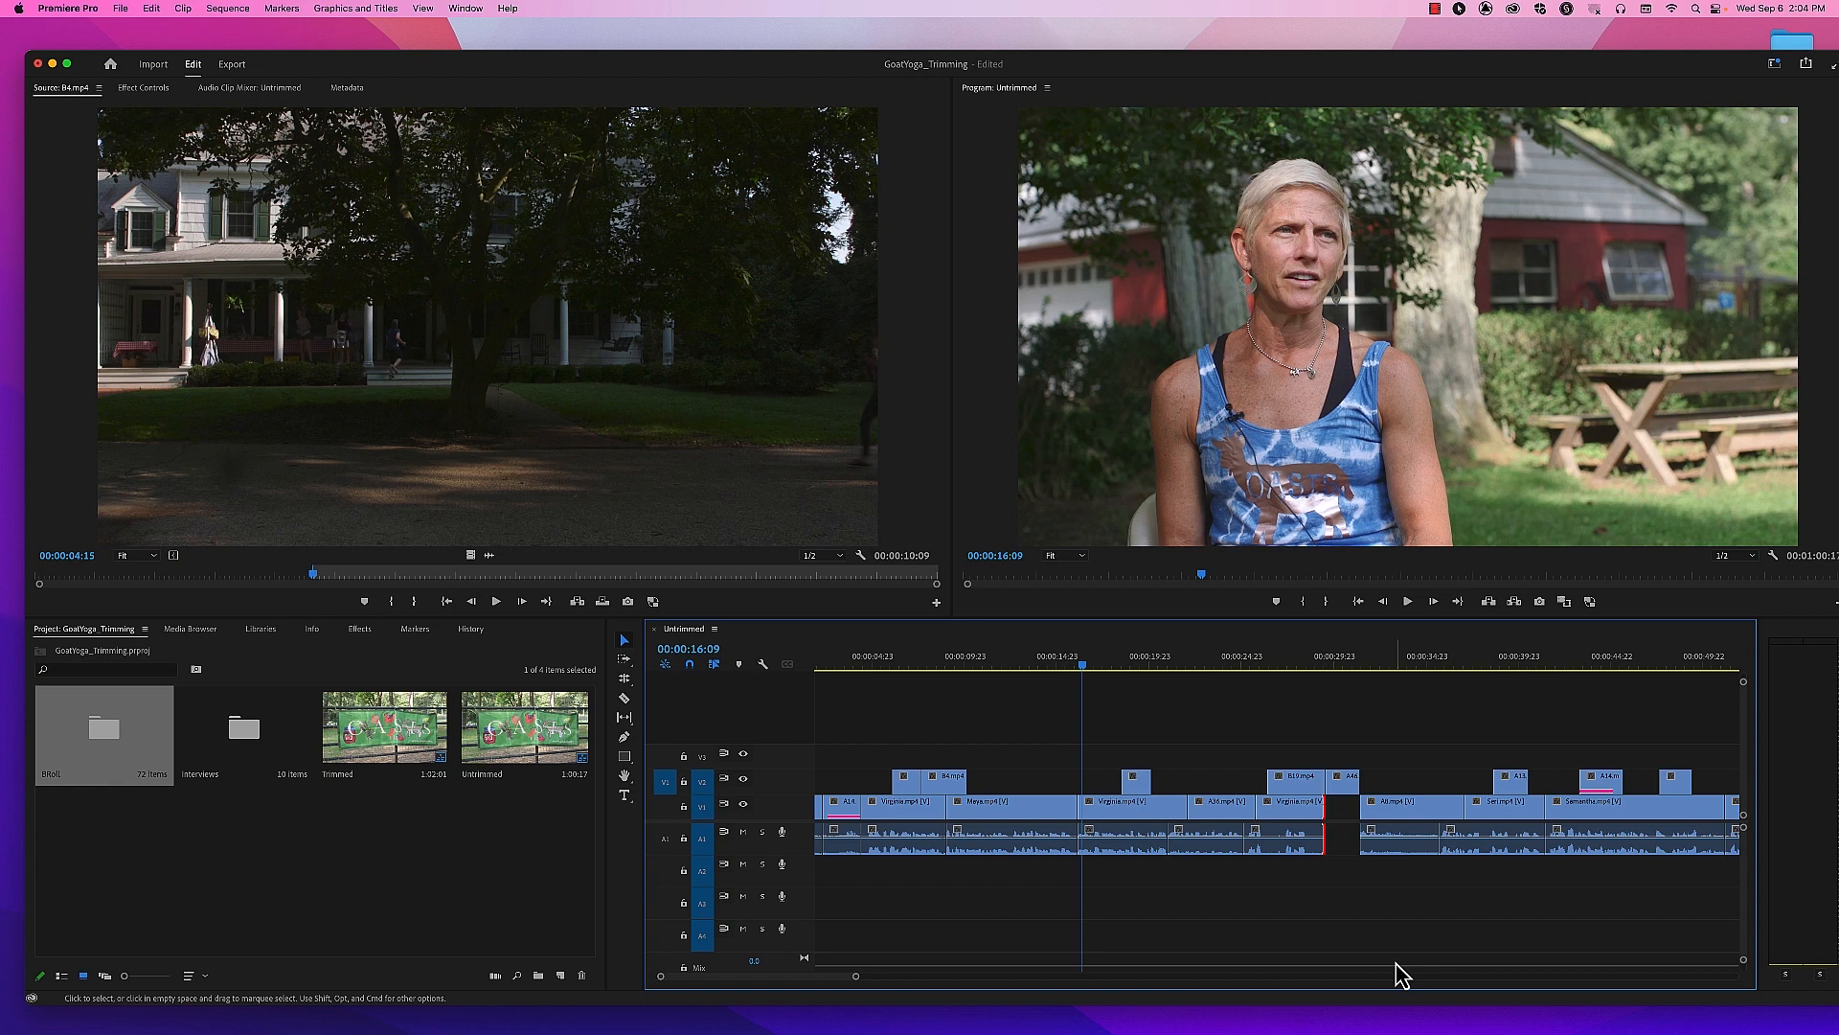
key("super+z")
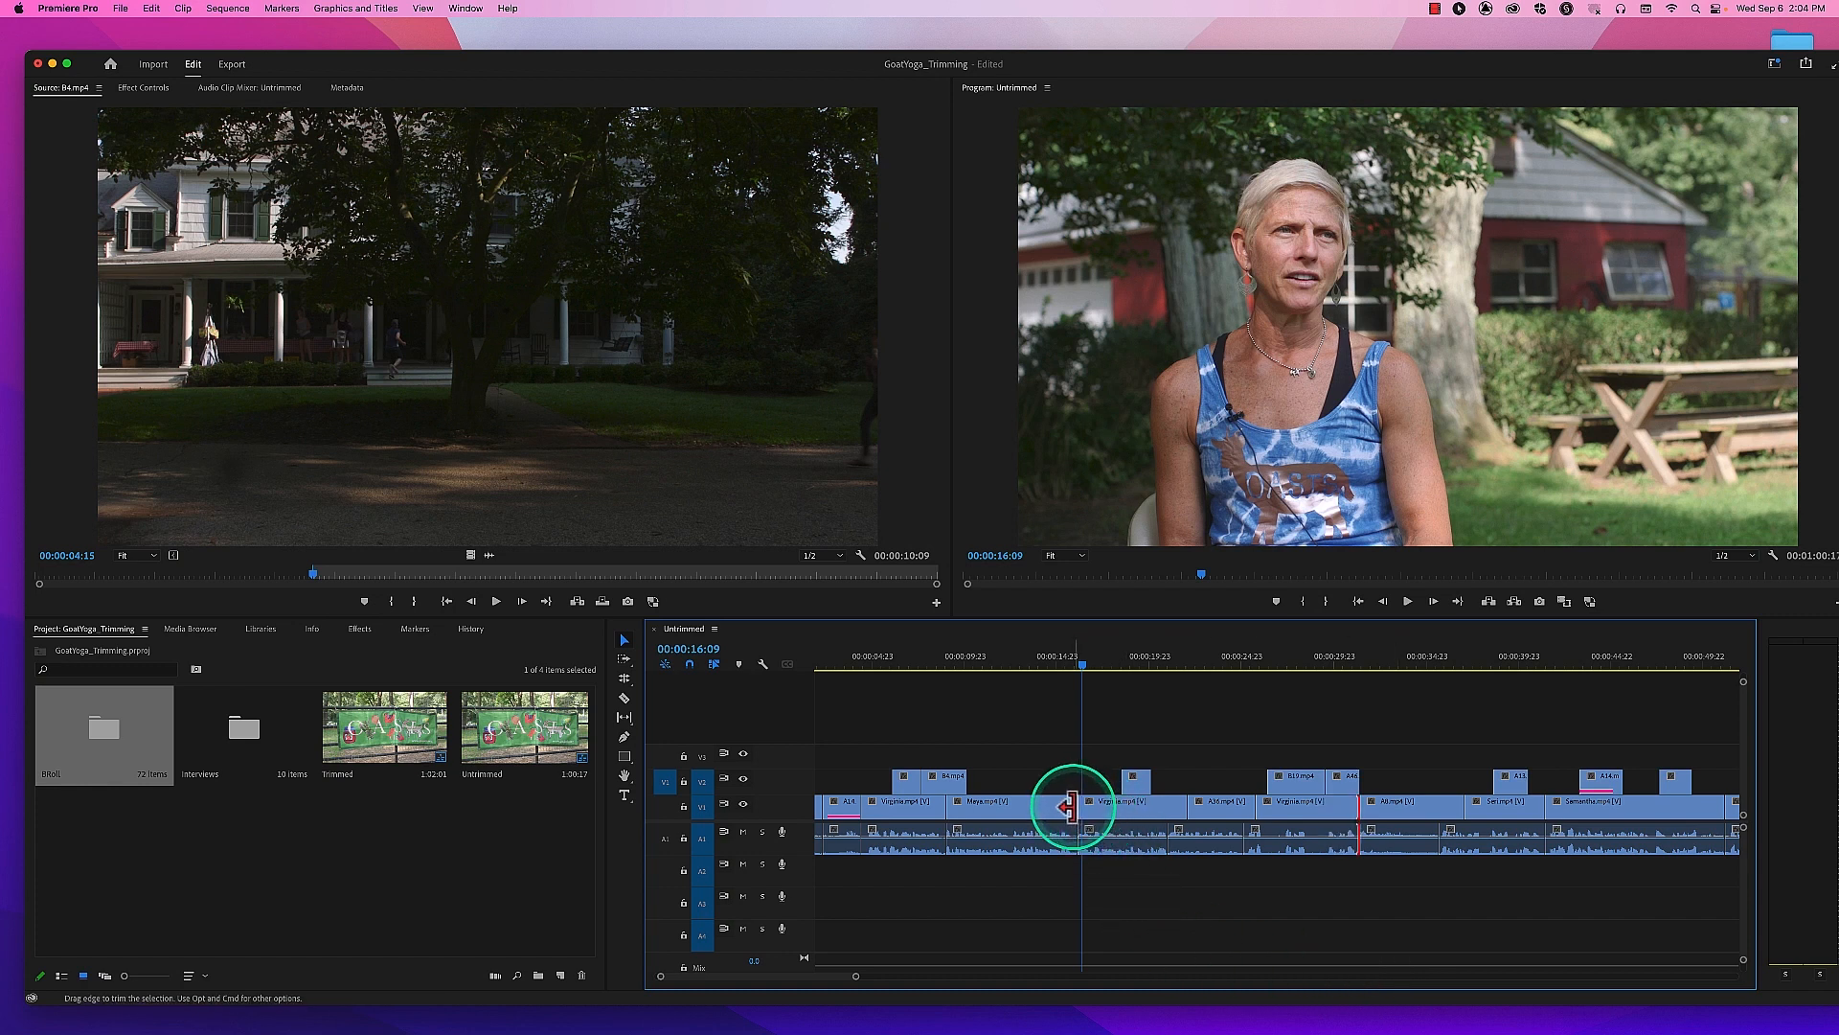
left_click_drag(1068, 807, 1056, 807)
key("super+z")
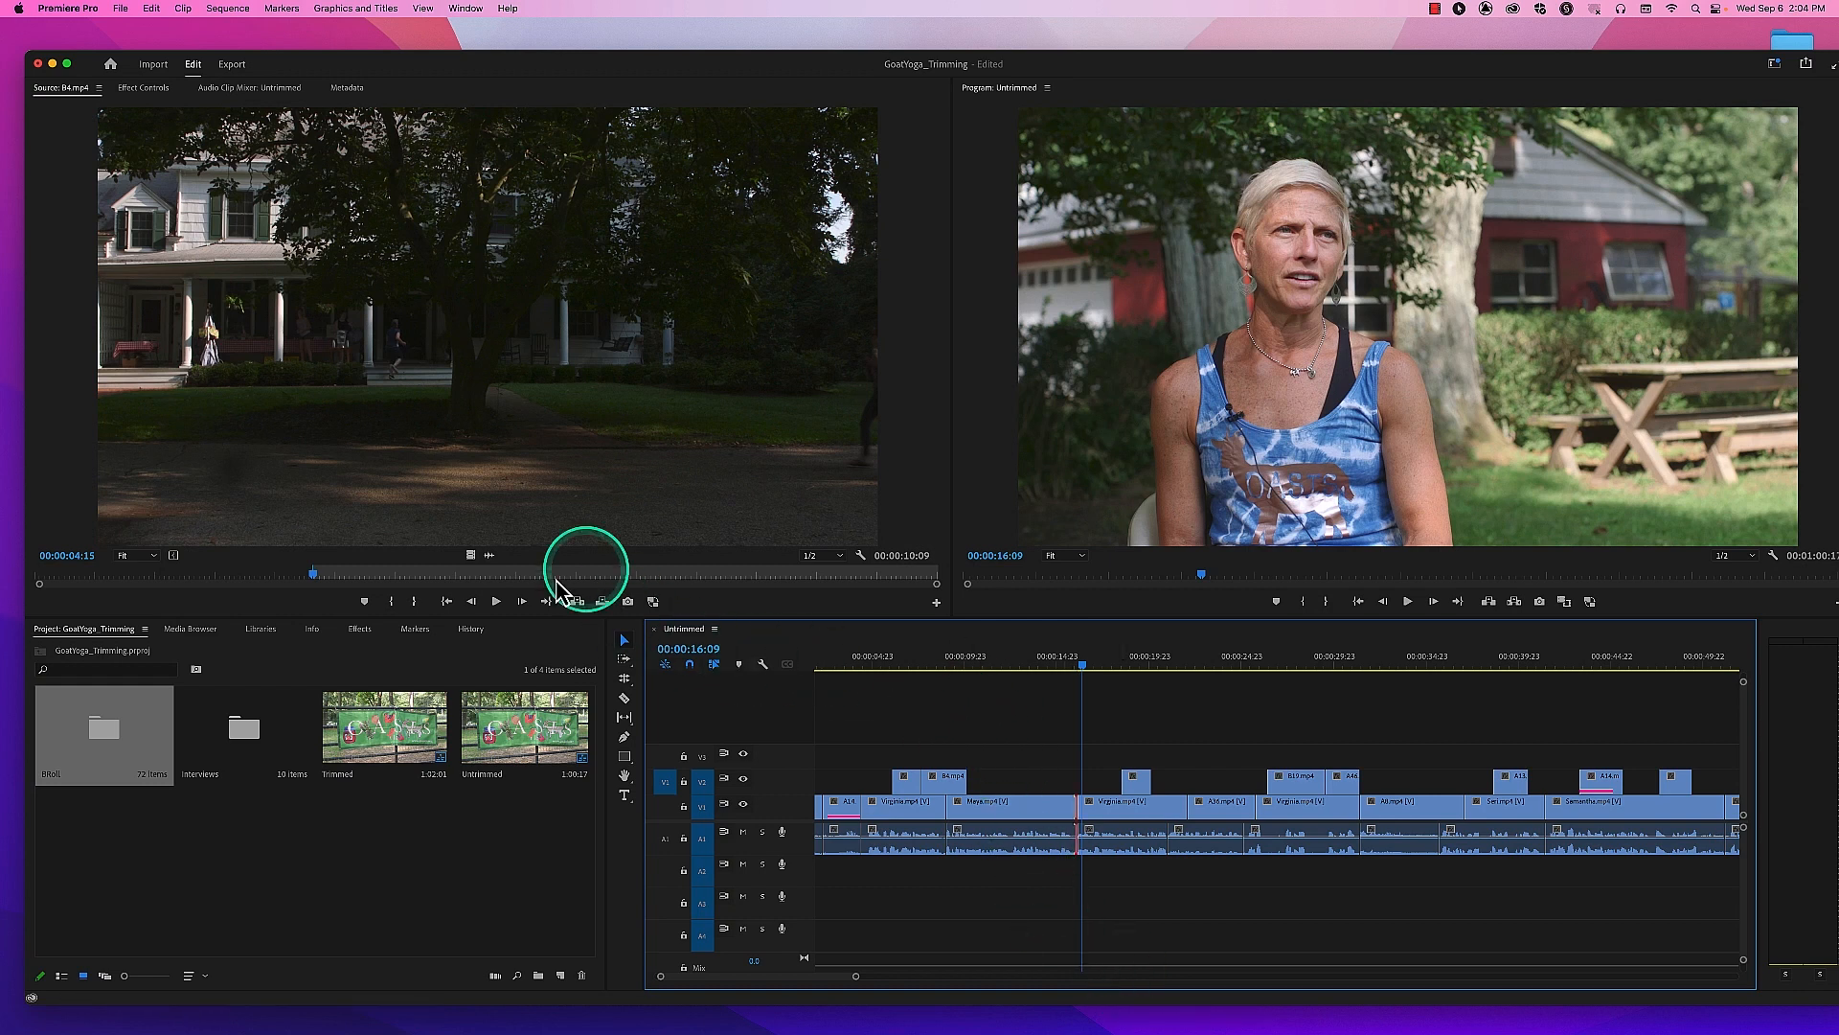
Step: Turn on the Trim preference that allows the Selection tool to choose Roll and Ripple trims without a modifier key
left_click(67, 9)
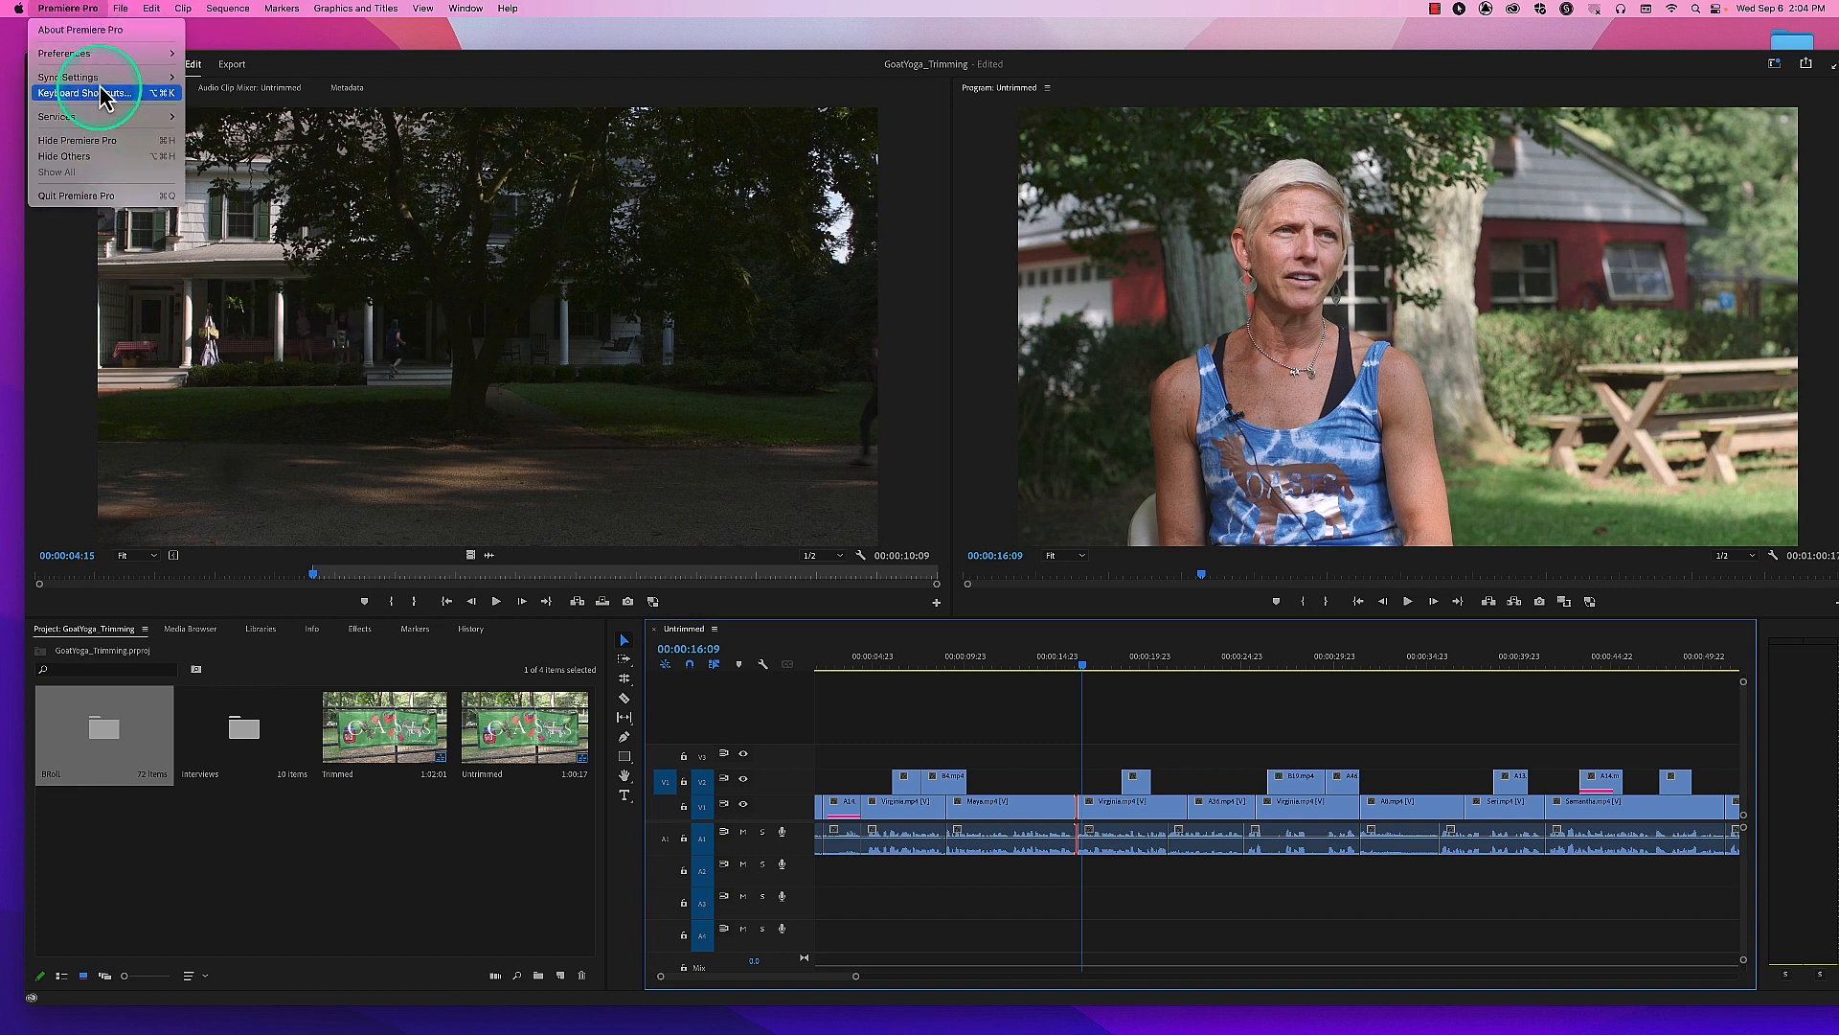
mouse_move(95, 53)
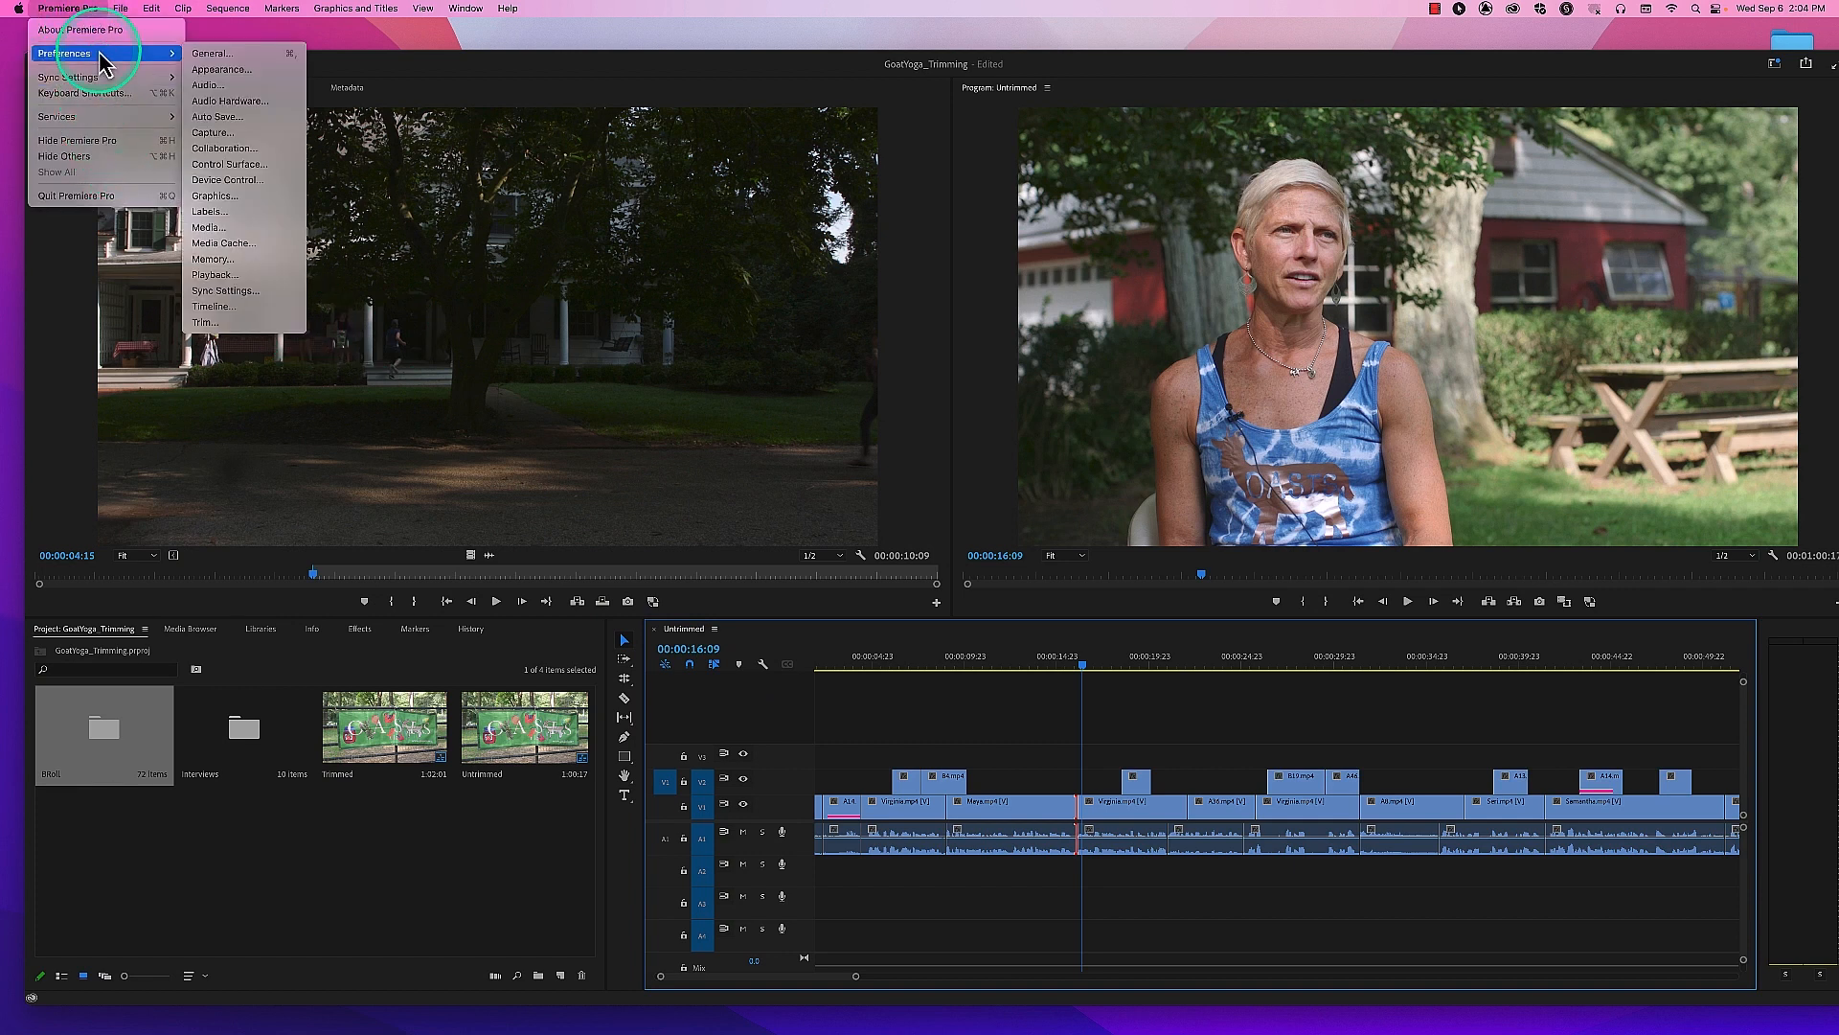
left_click(228, 325)
left_click(845, 387)
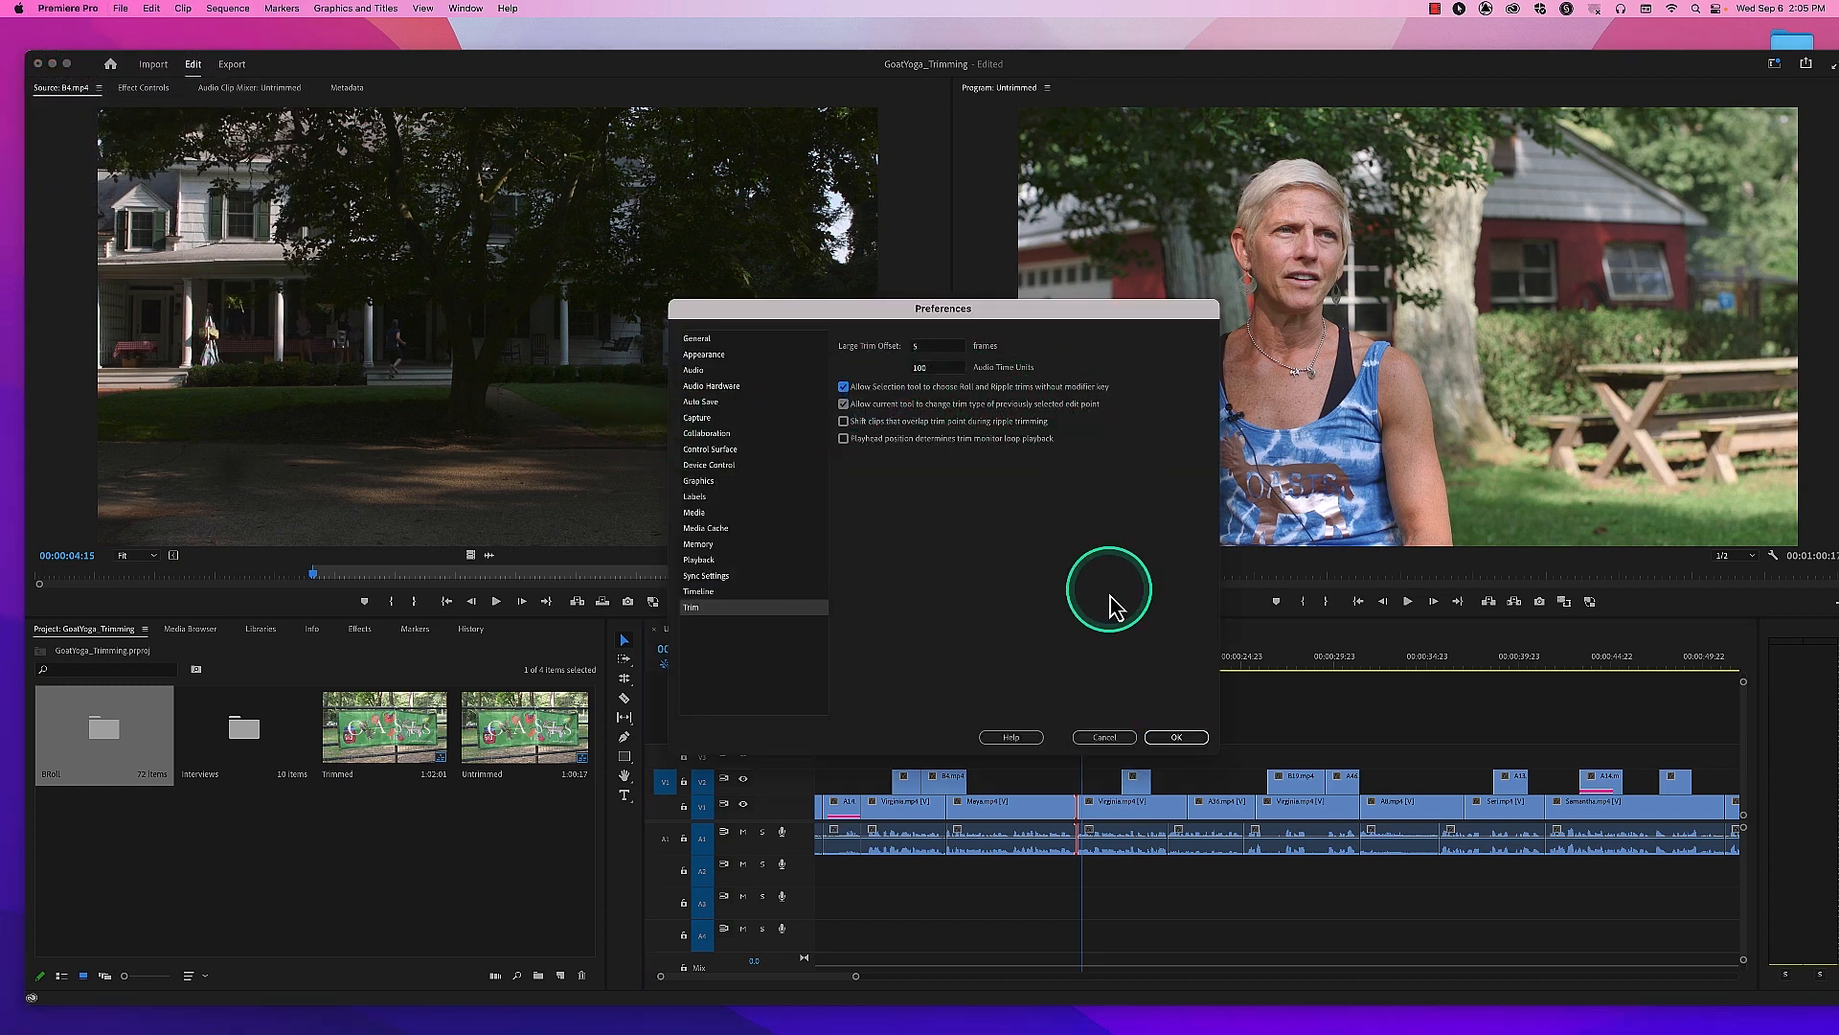
left_click(1177, 737)
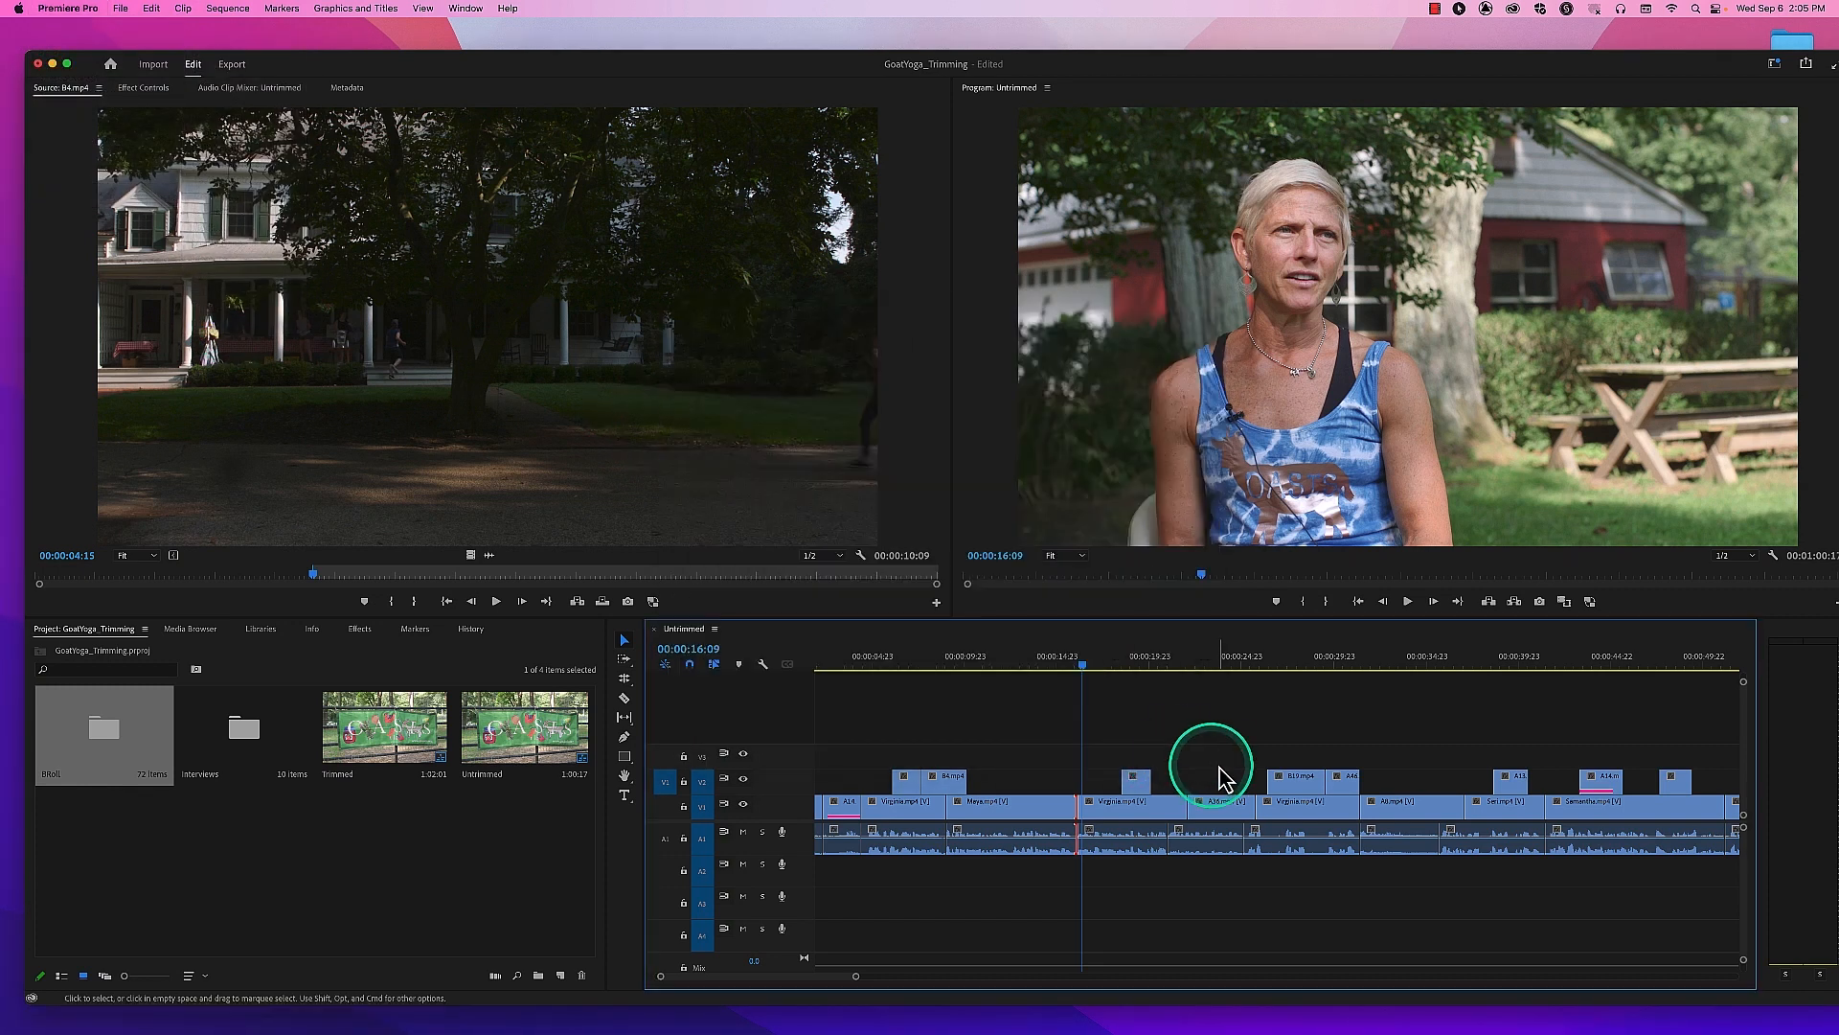
Step: Try extending the end of B4.mp4 on V2, undo the trim, and extend the clip by a smaller amount
left_click(1351, 813)
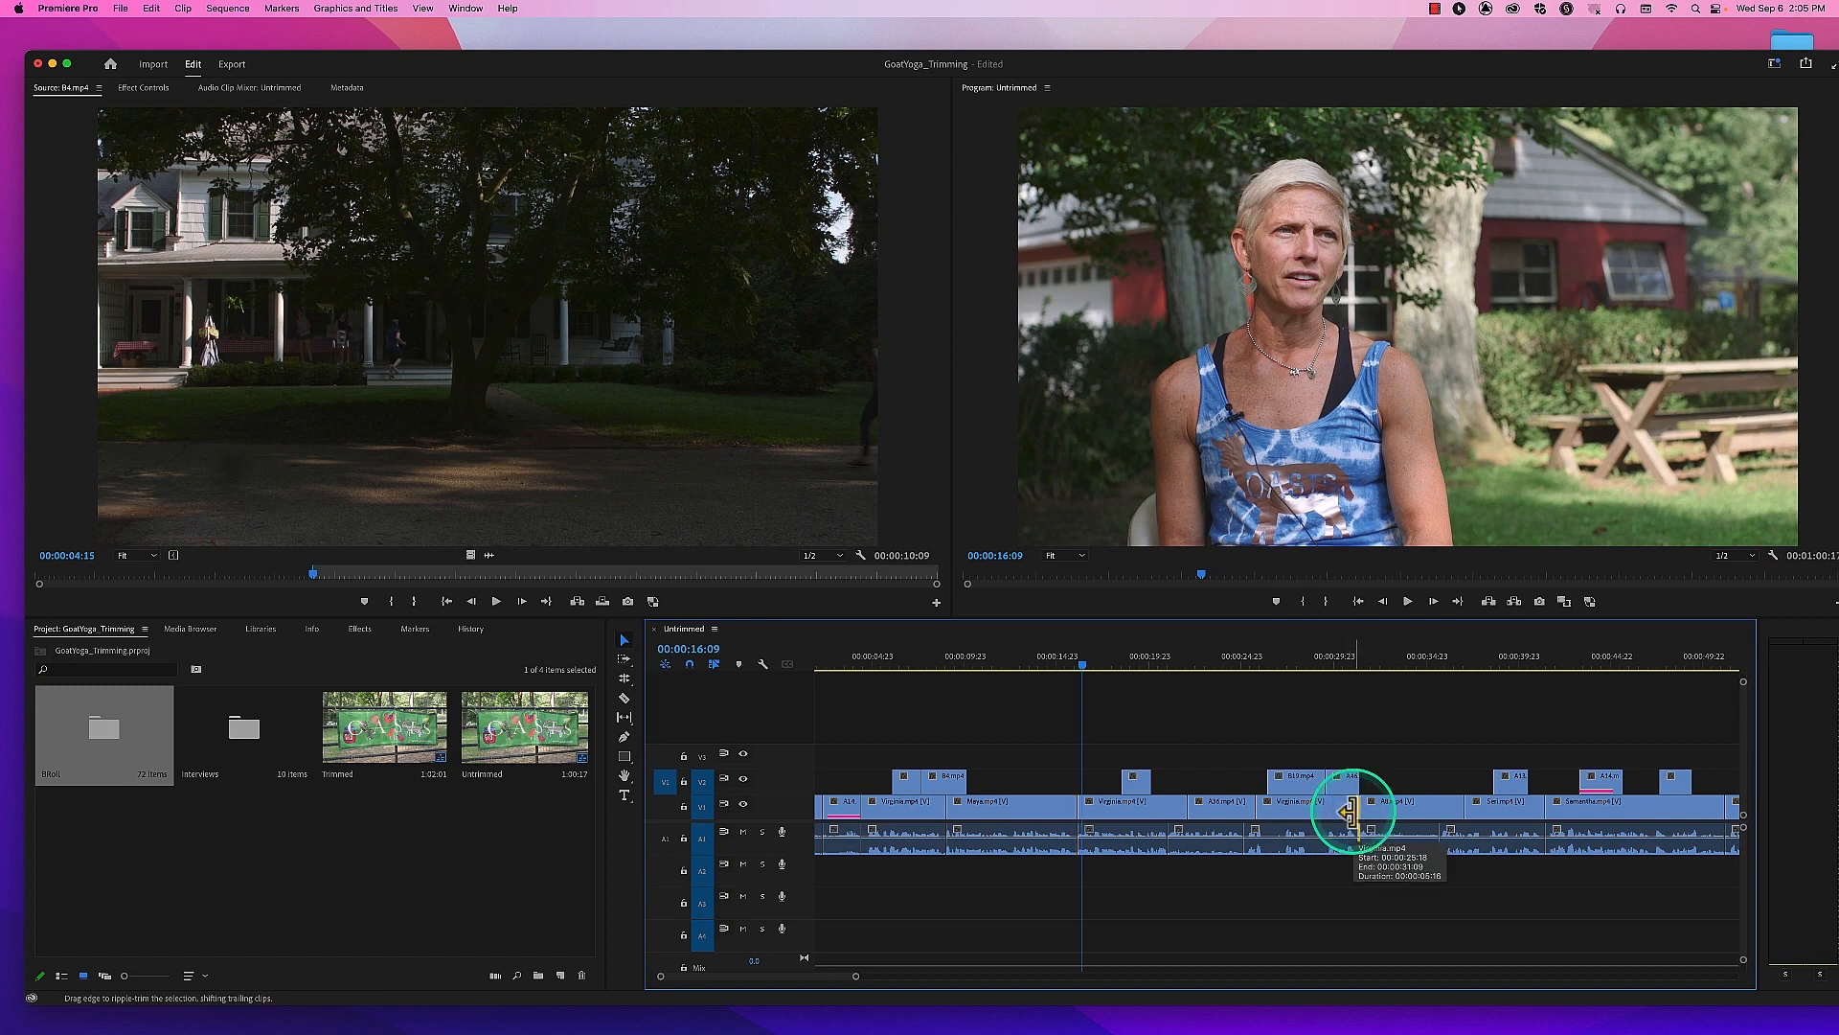
left_click_drag(967, 781, 1006, 781)
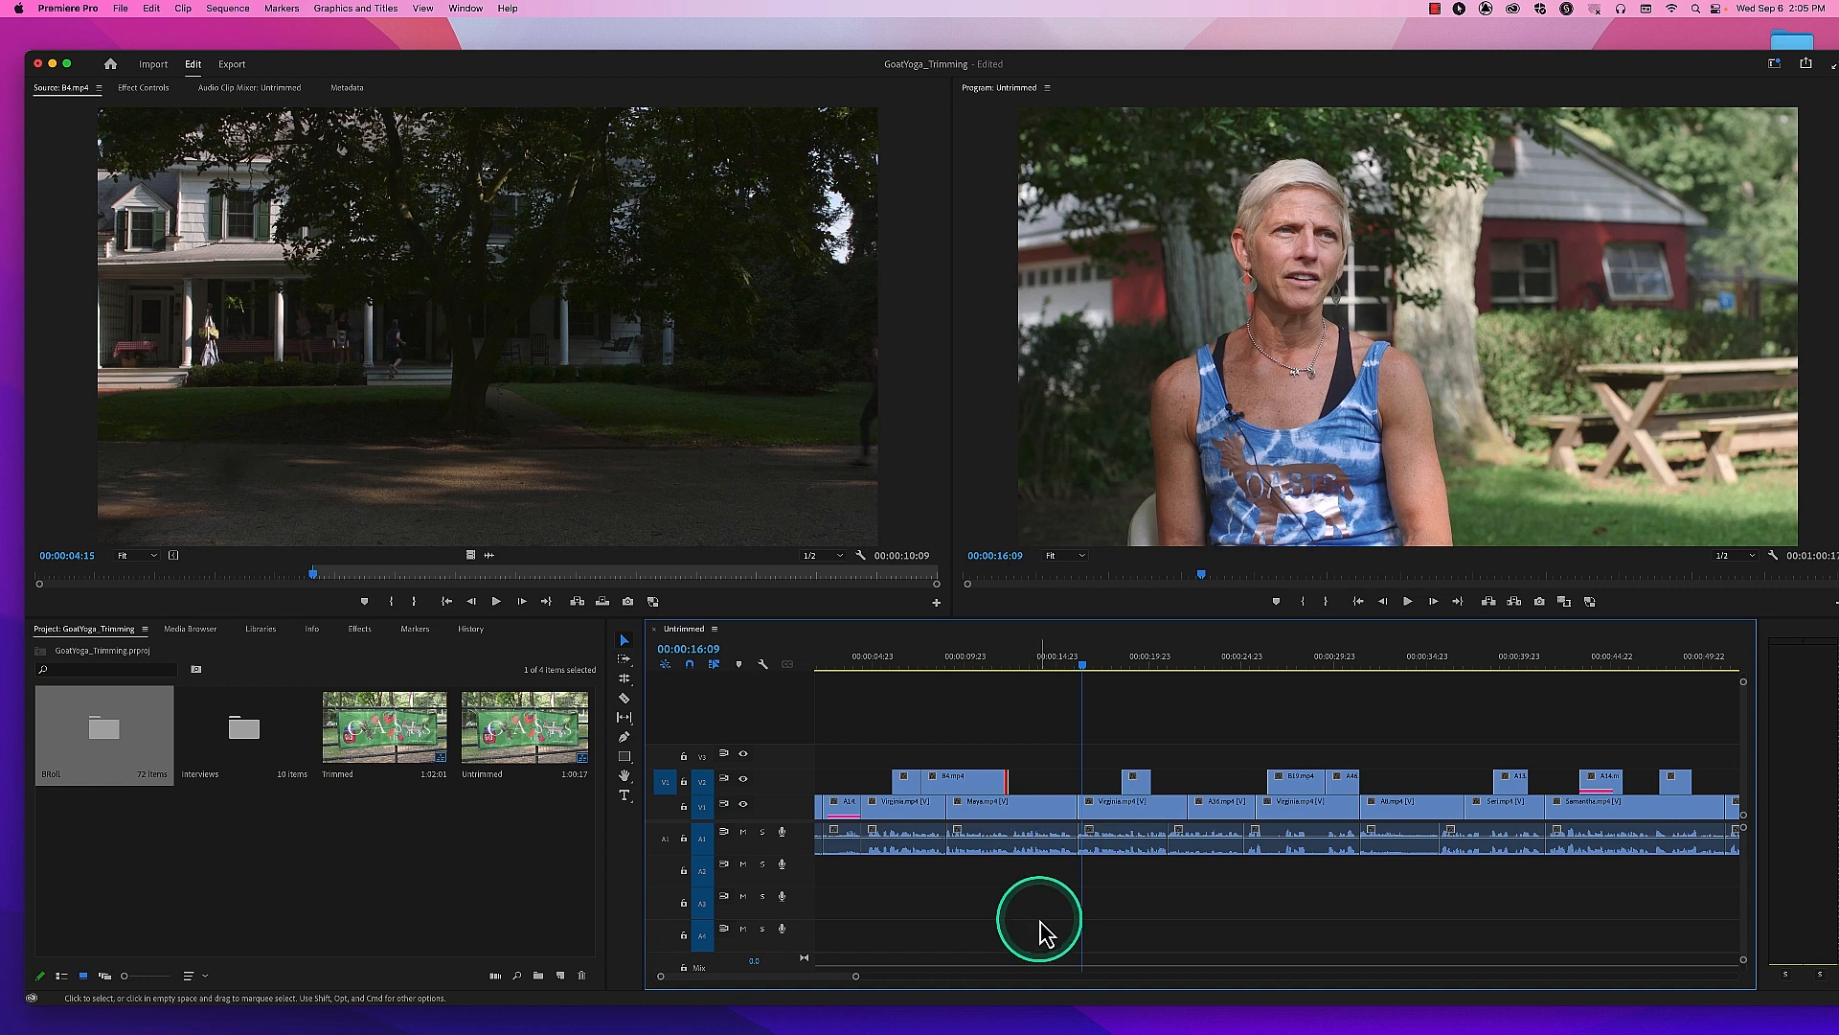
key("super+z")
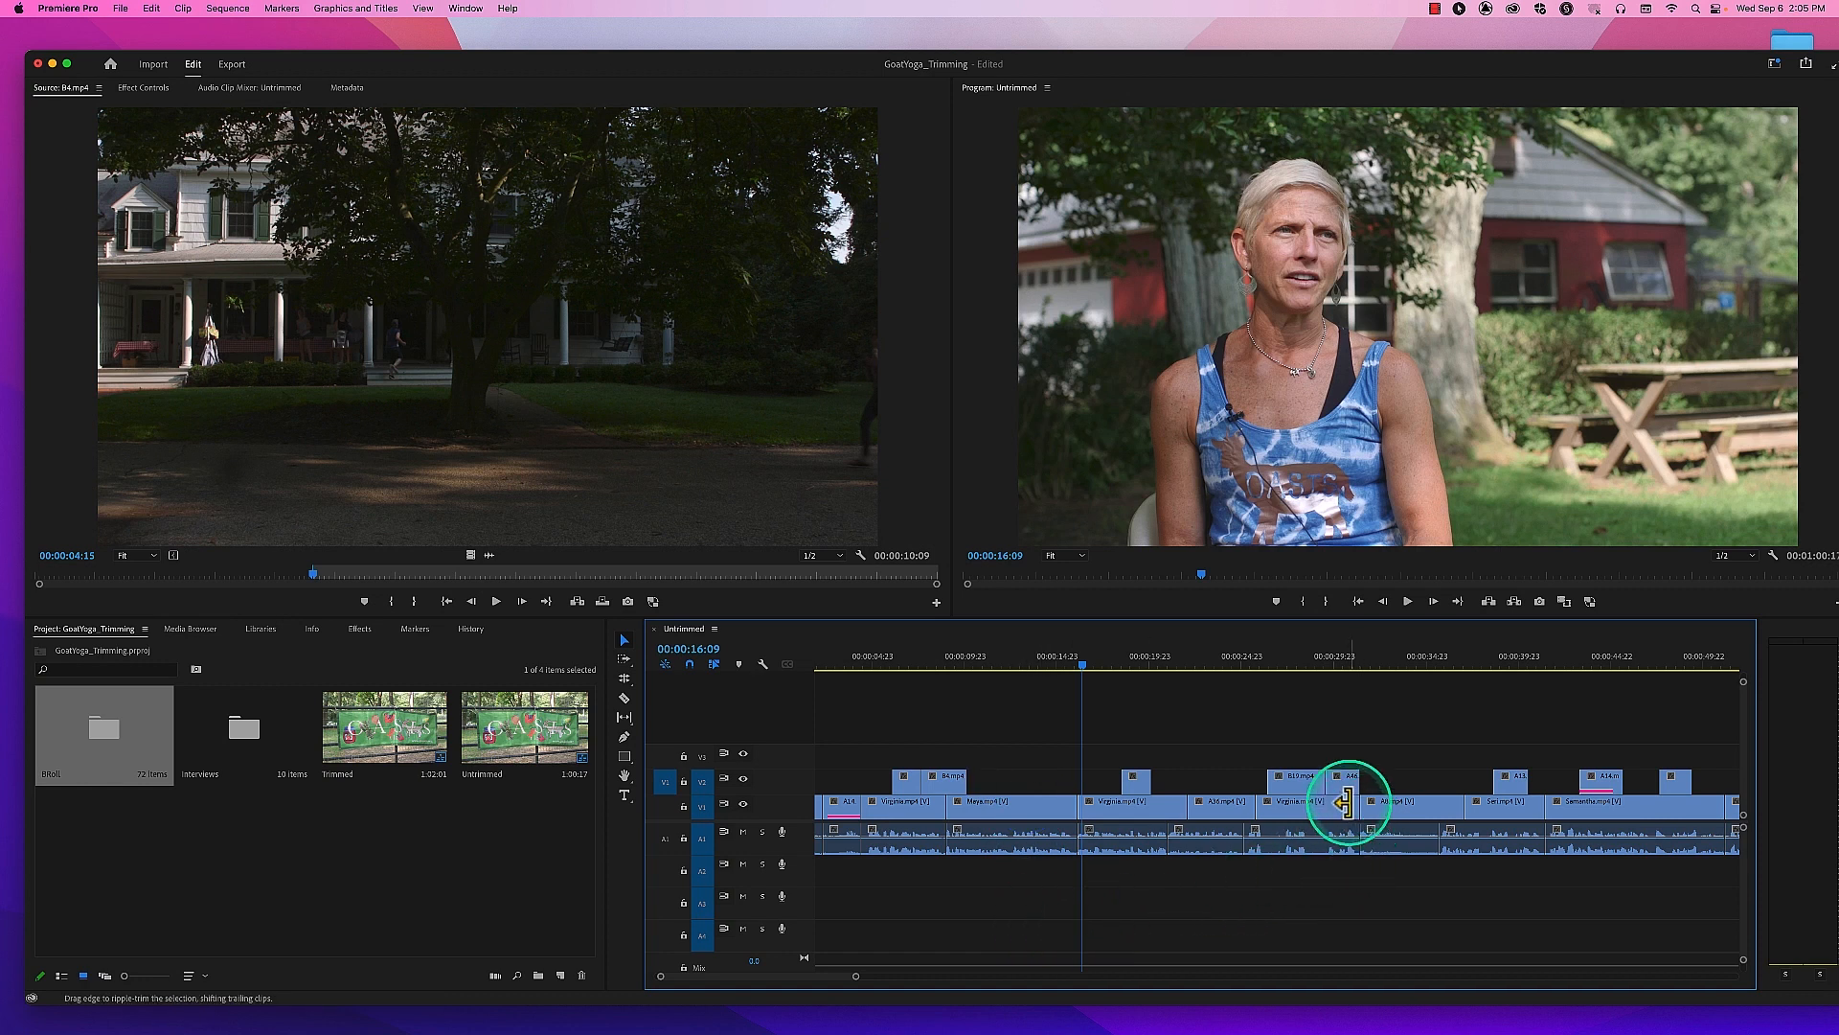
mouse_move(967, 781)
left_mouse_down()
mouse_move(932, 781)
mouse_move(980, 783)
left_mouse_up()
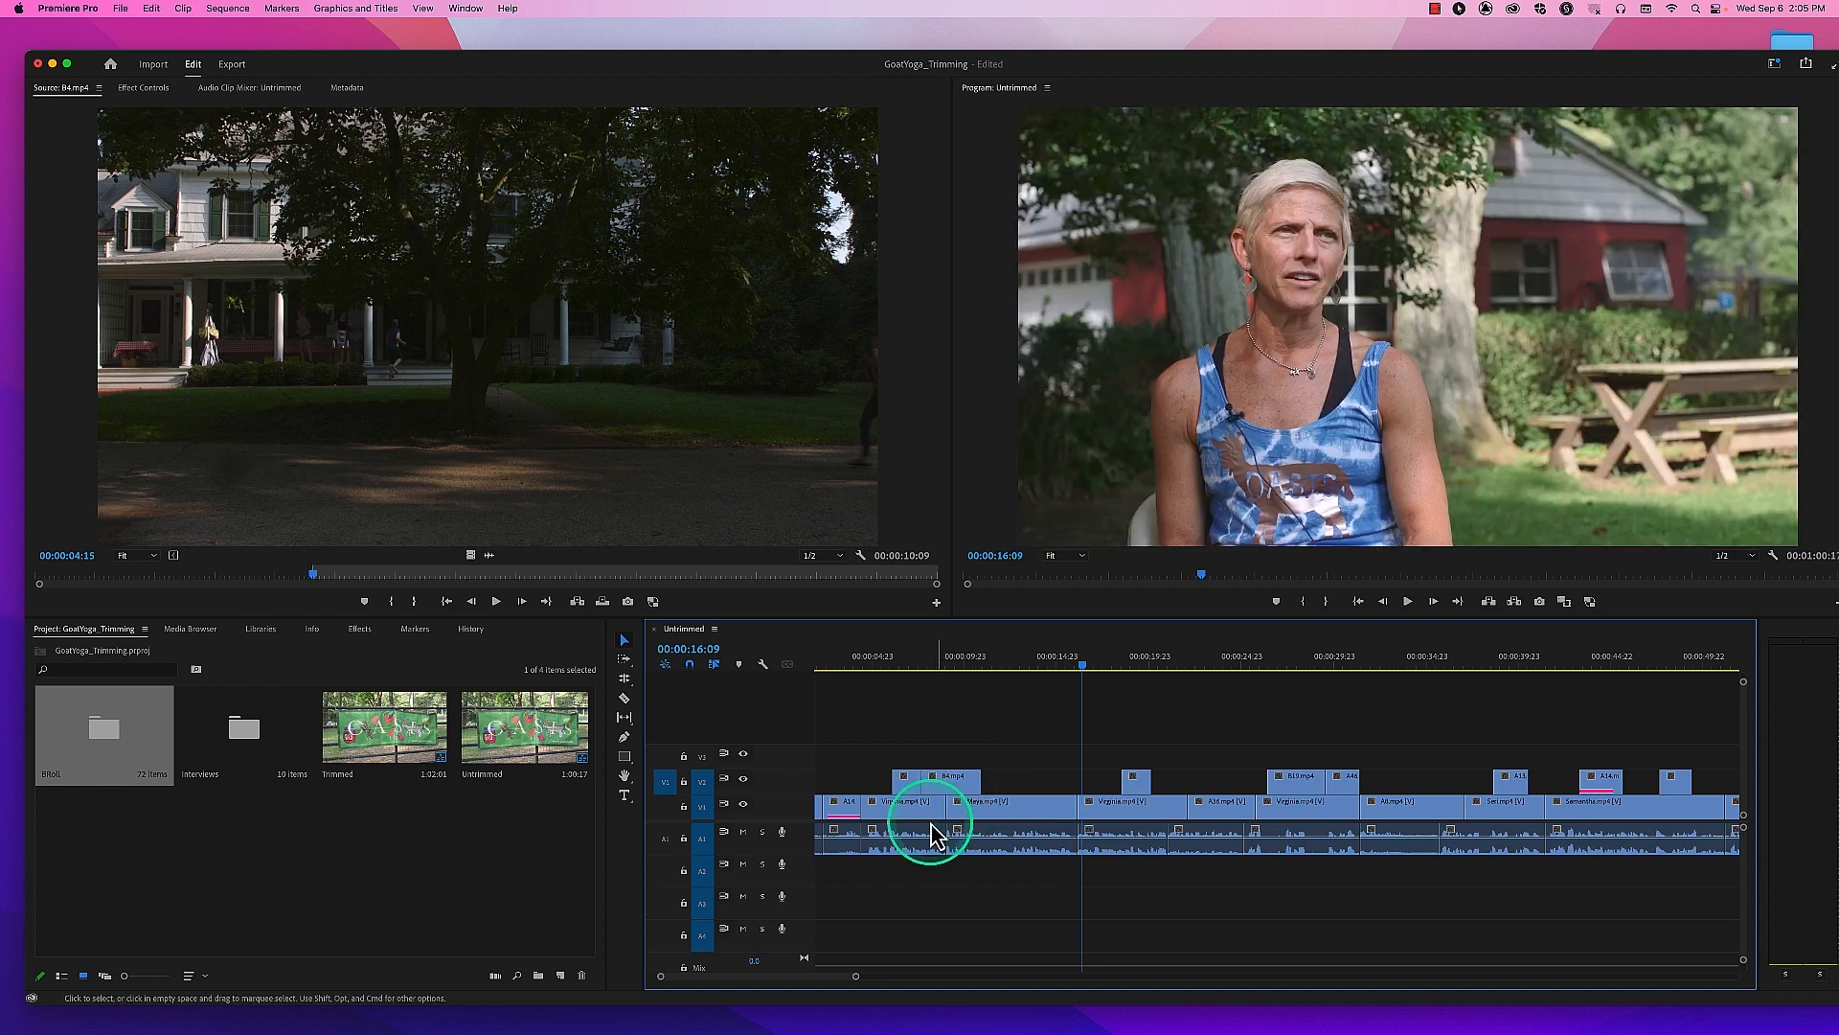
Step: Compare the Rolling Edit, Ripple Edit and Selection tools at the interview cut just before the playhead
left_click(624, 659)
left_click(624, 679)
left_click_drag(629, 690, 628, 691)
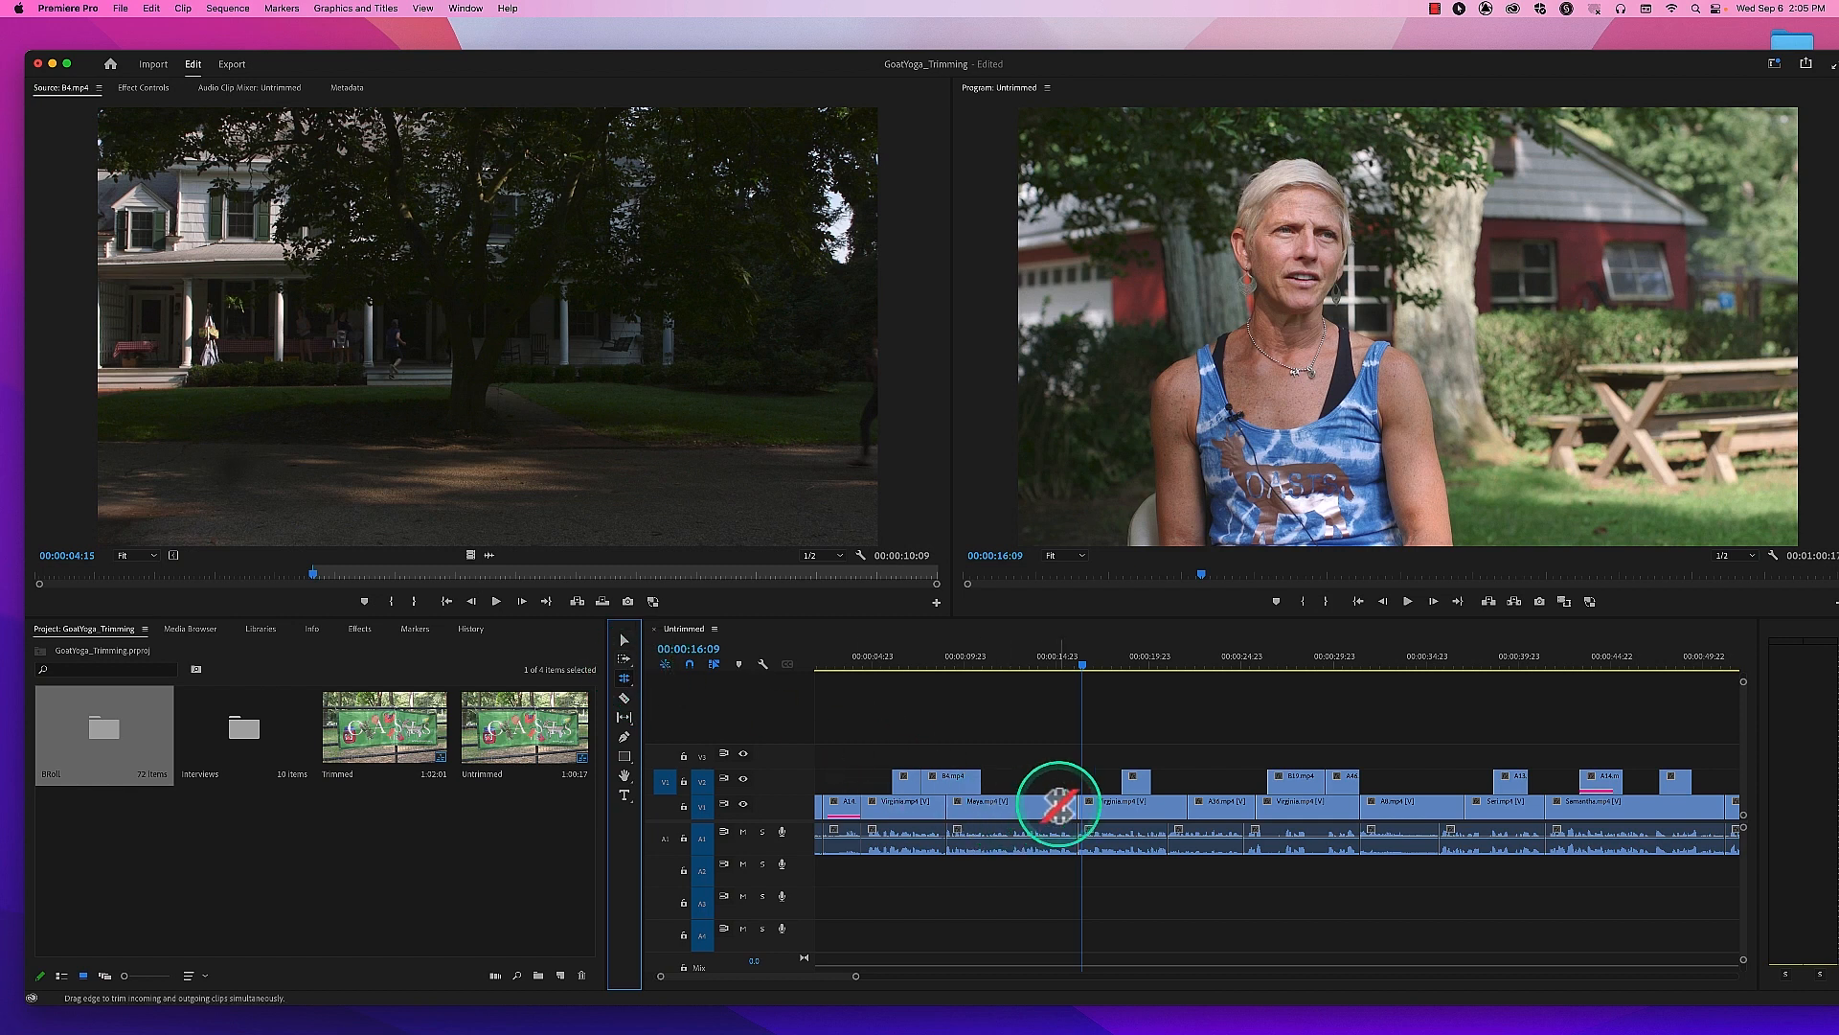
left_click(625, 639)
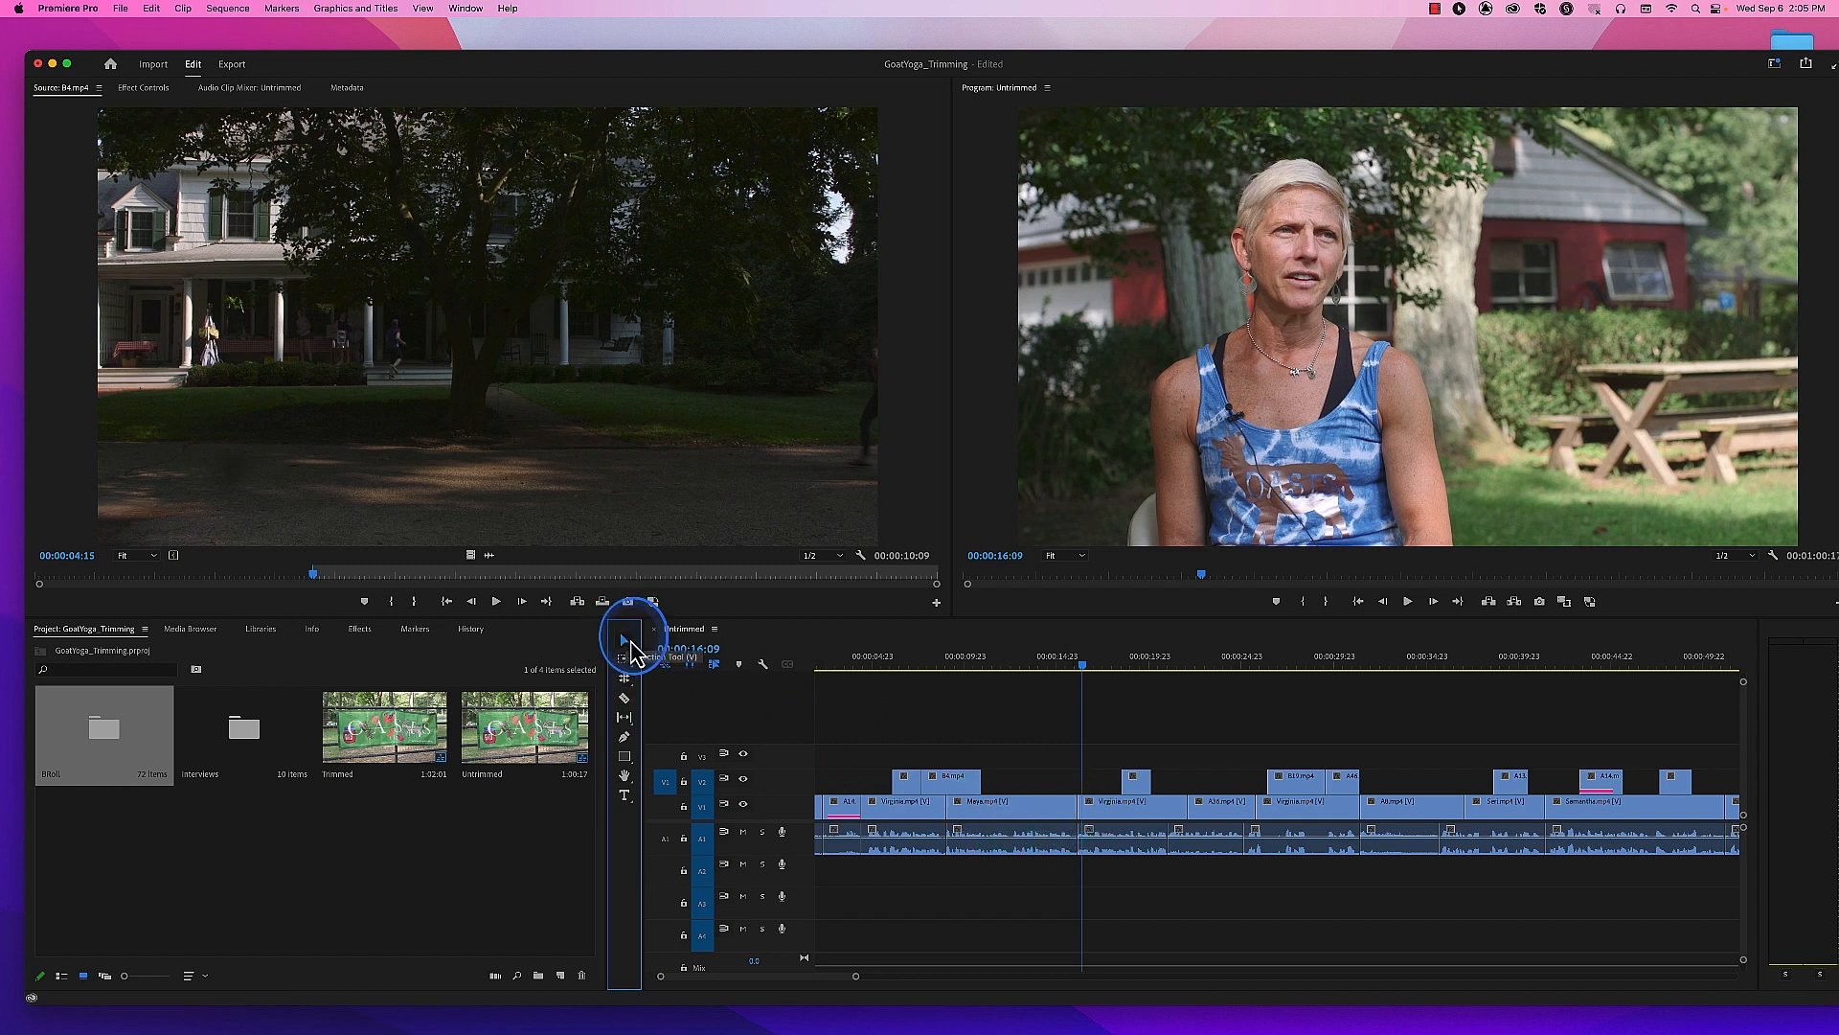
left_click(1065, 812)
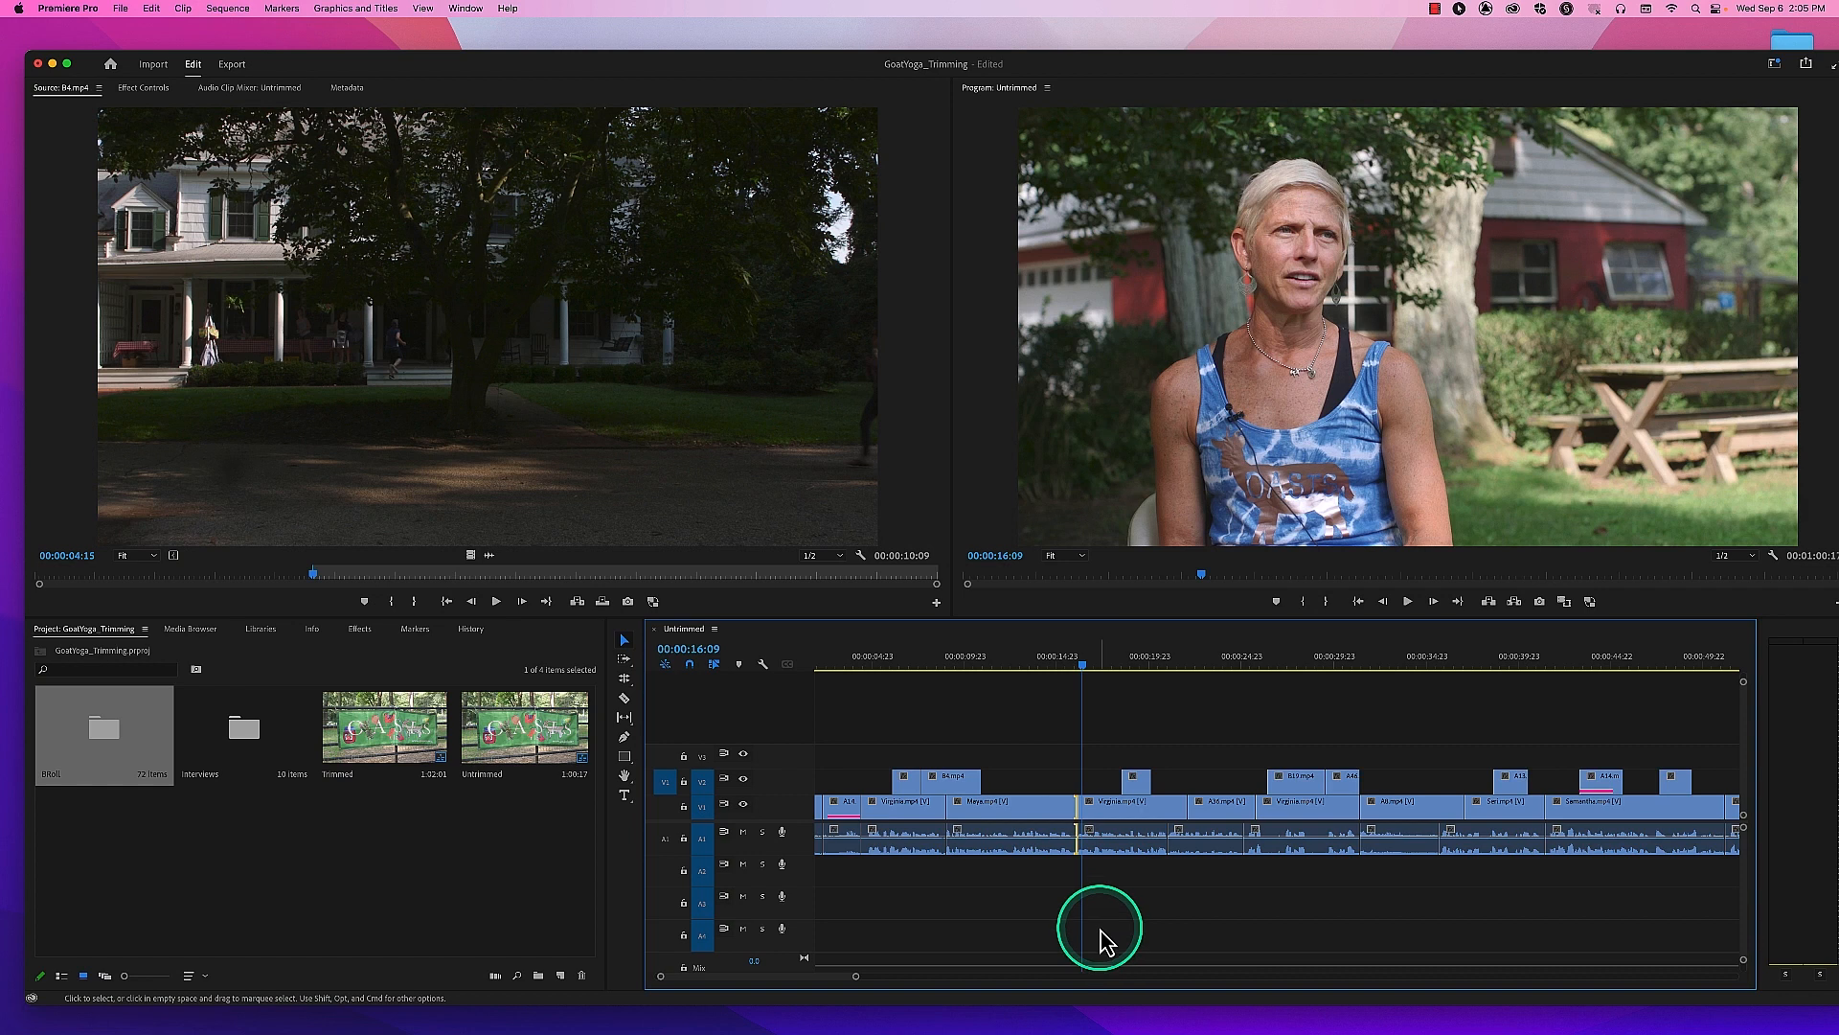
left_click(625, 678)
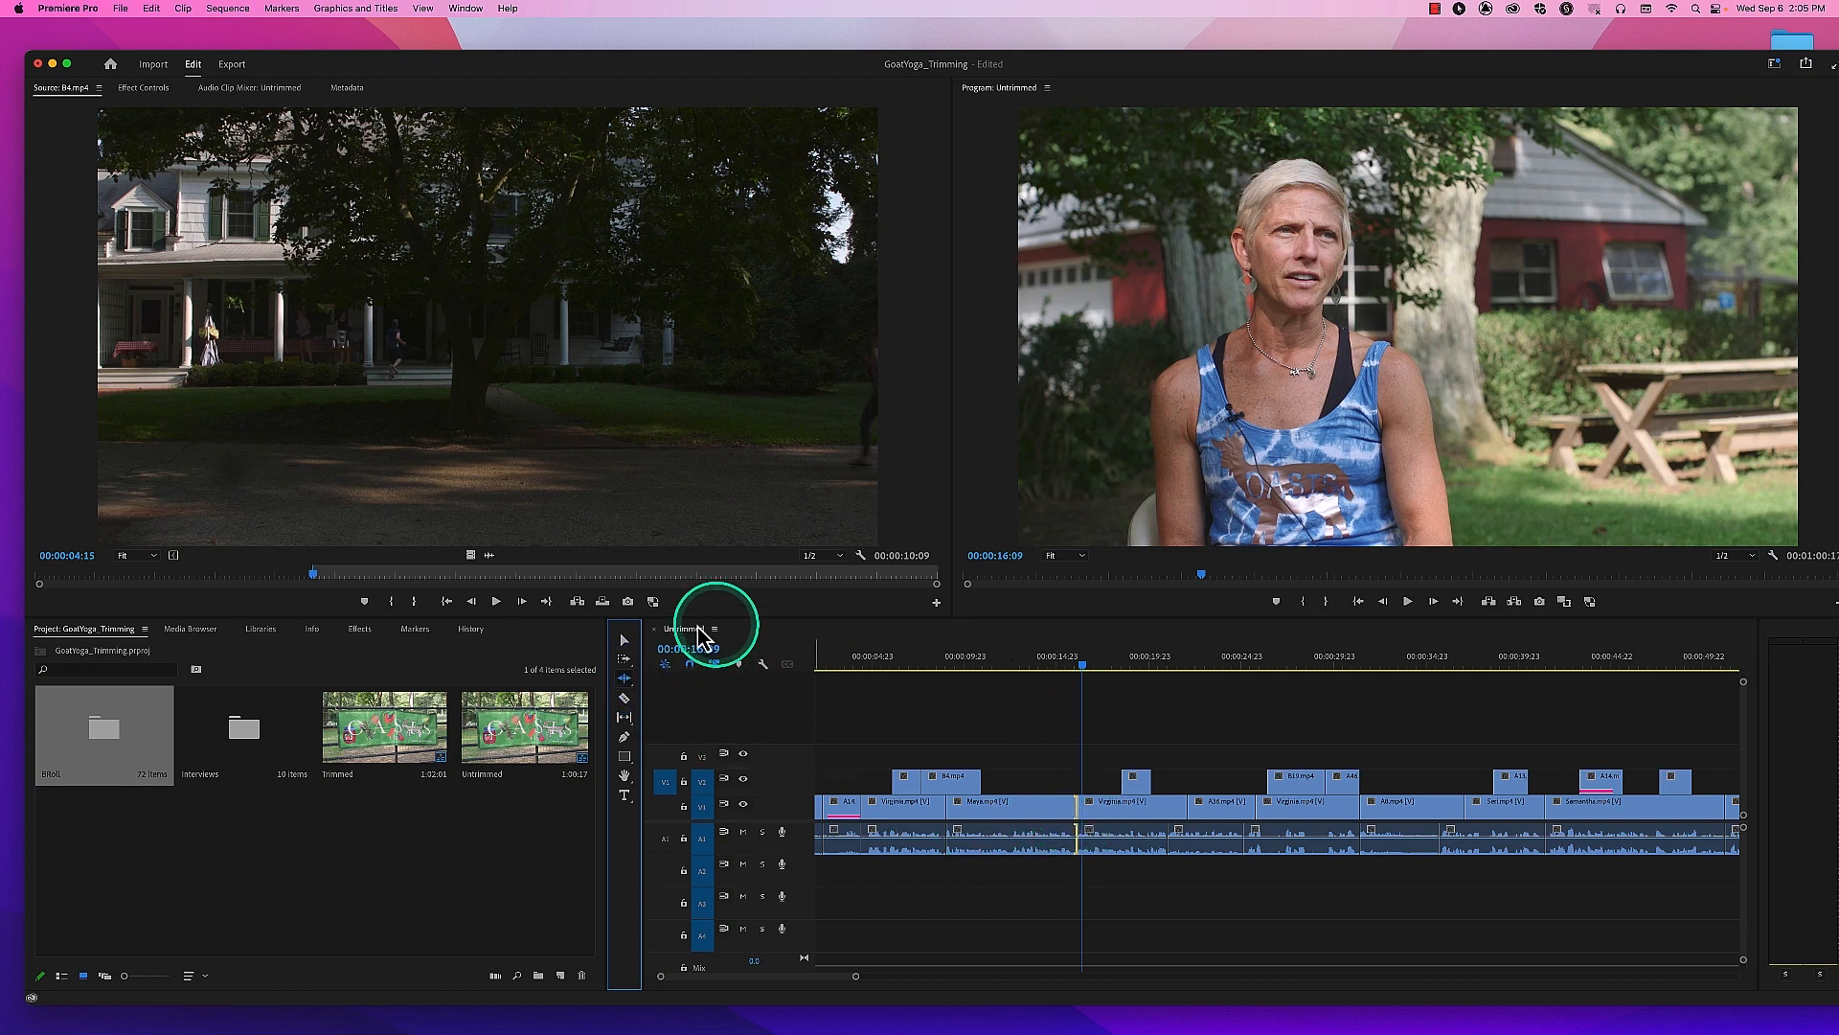
left_click(624, 640)
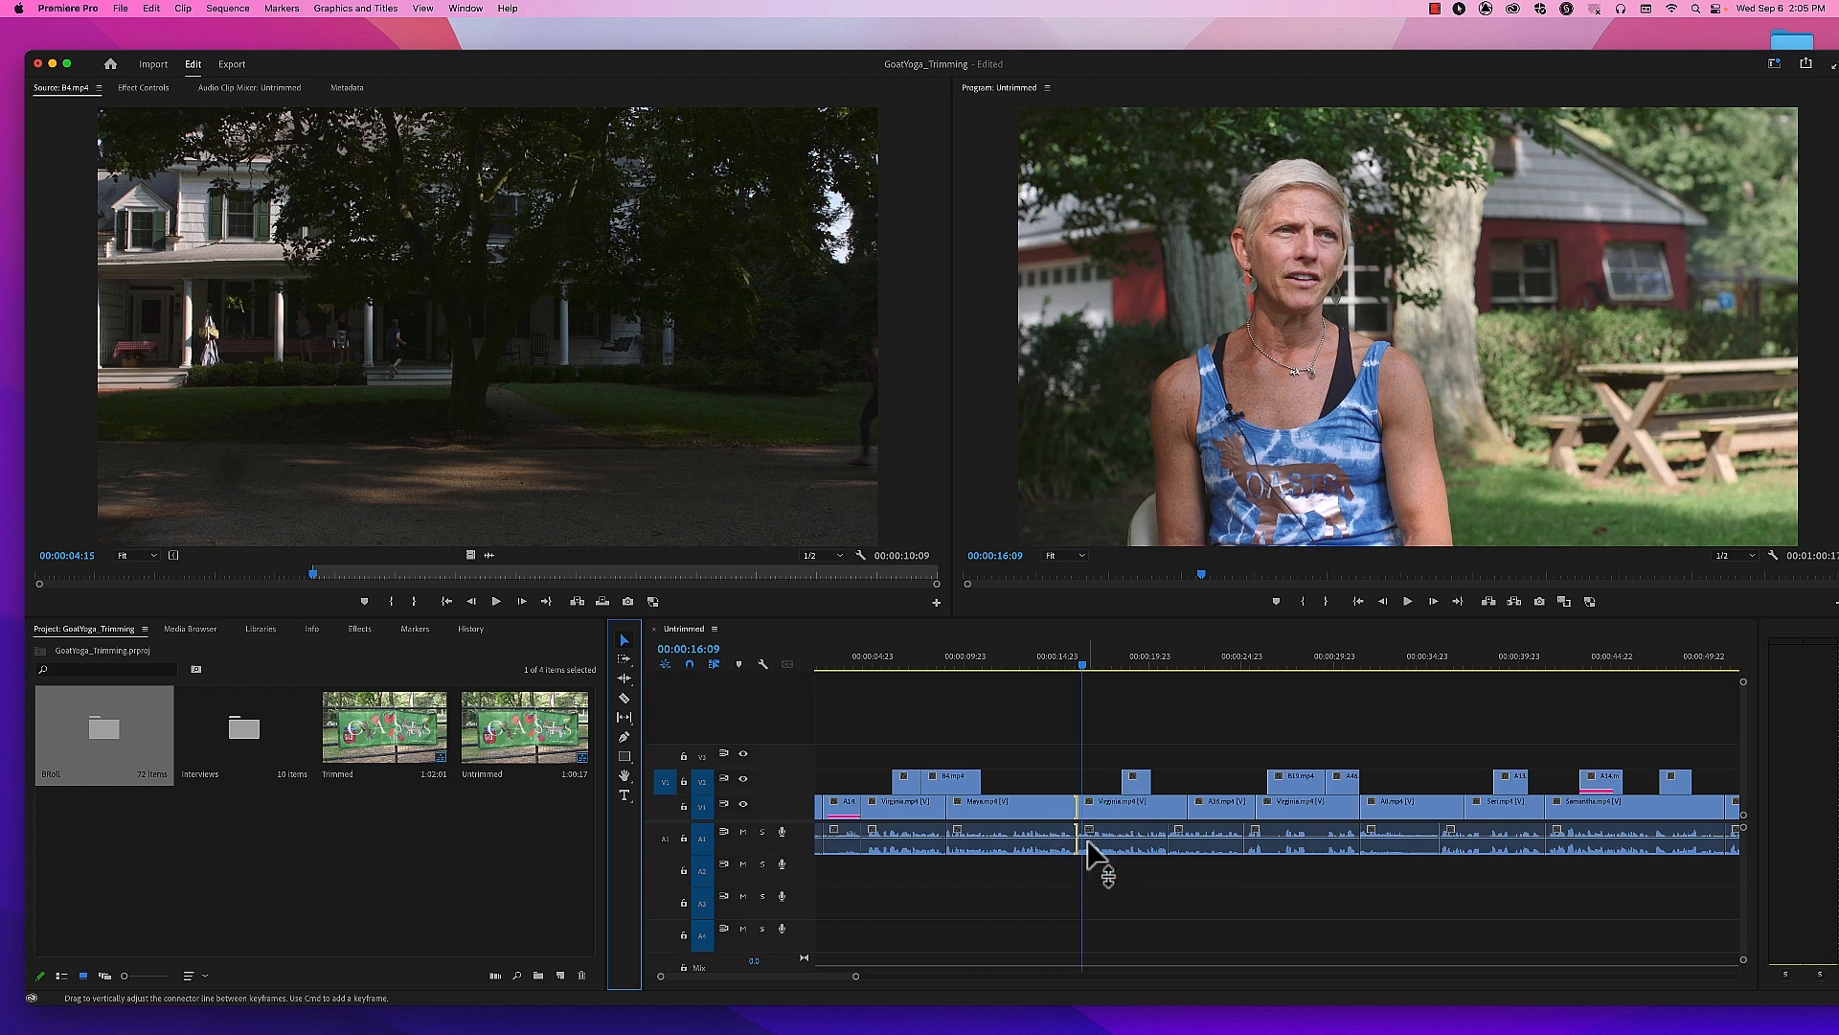
left_click(1039, 717)
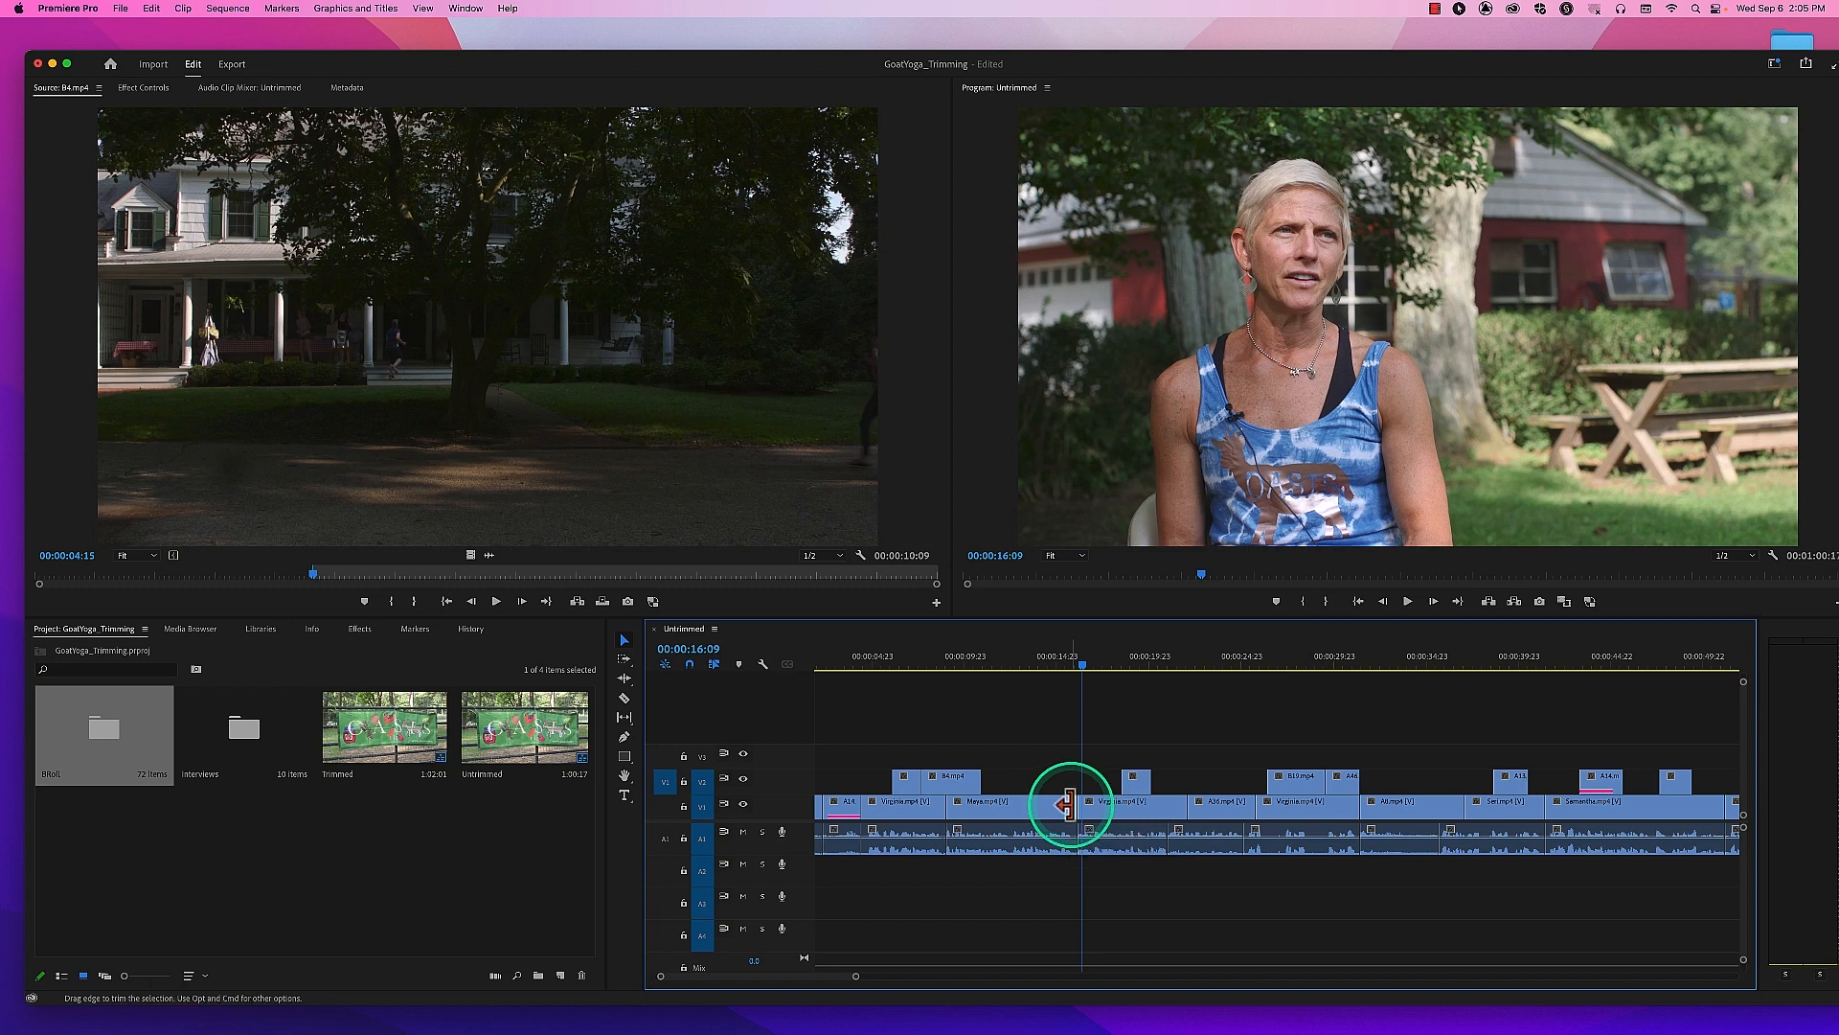
Step: Try trims shortening the interview before the playhead and the V2 clip ending near 00:00:29, restoring the original lengths
left_click_drag(1070, 805, 1051, 805)
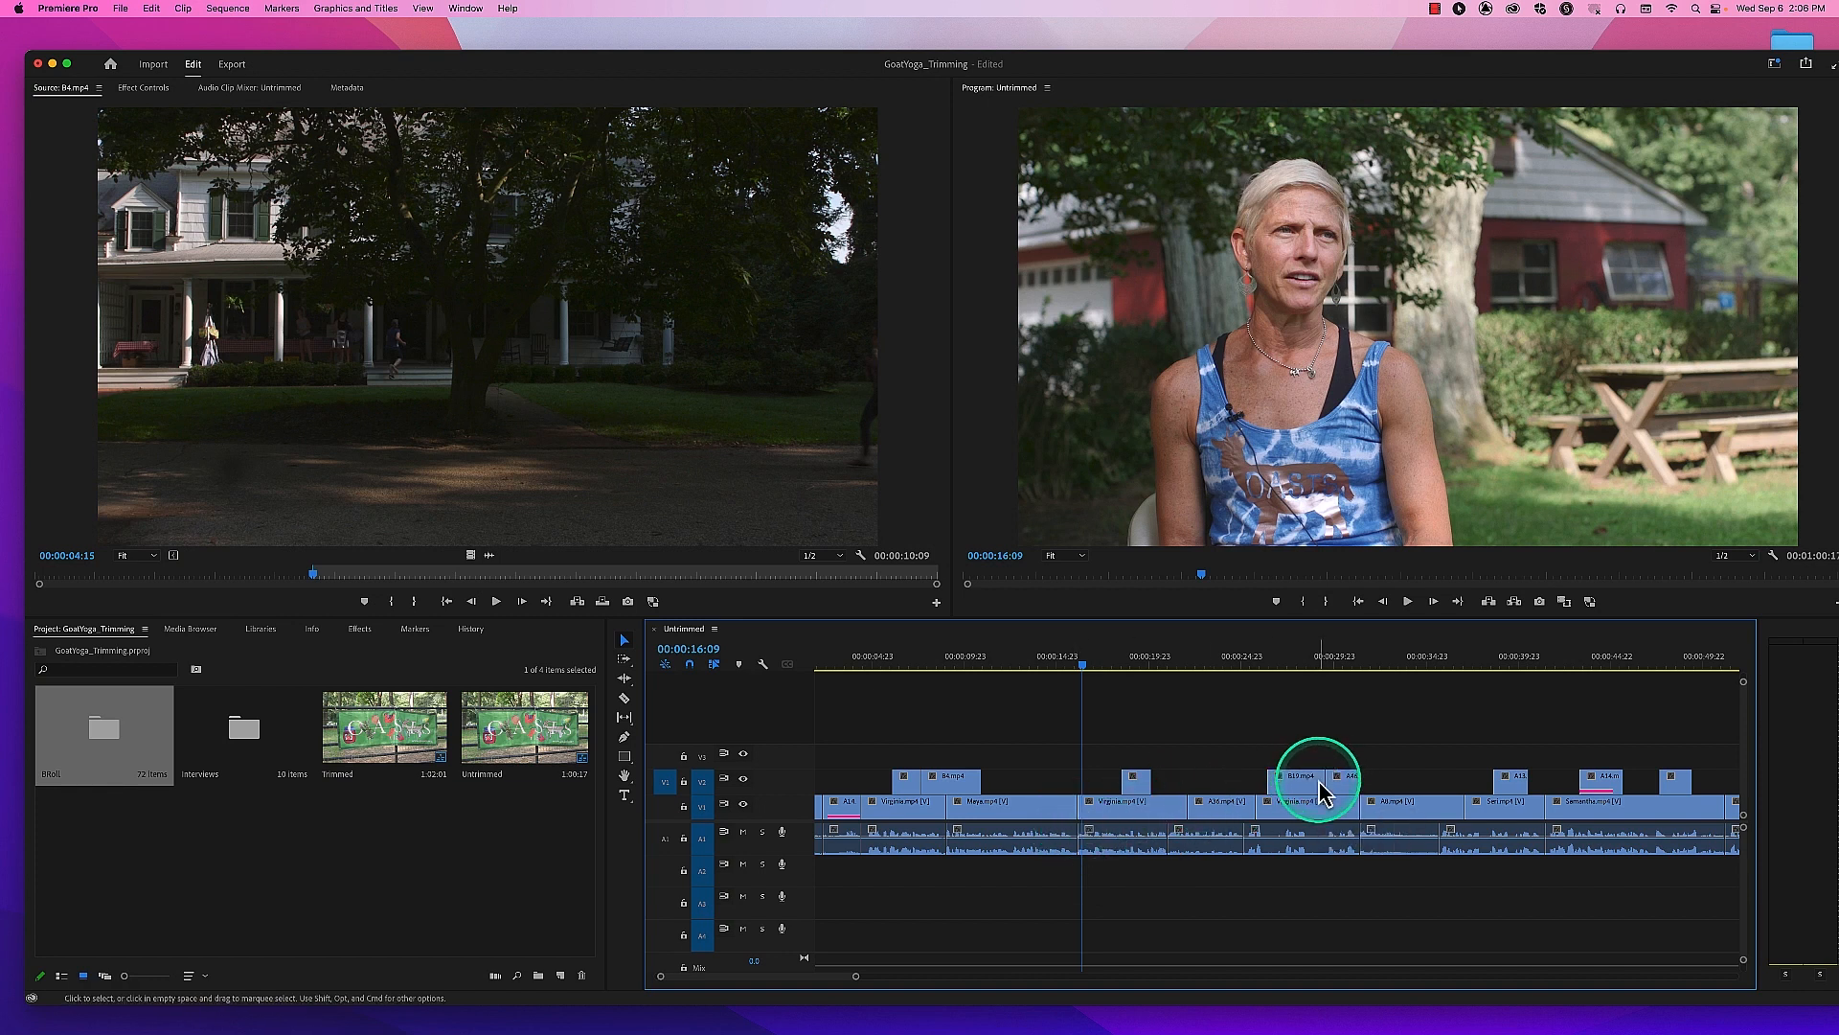
left_click_drag(1314, 779, 1297, 782)
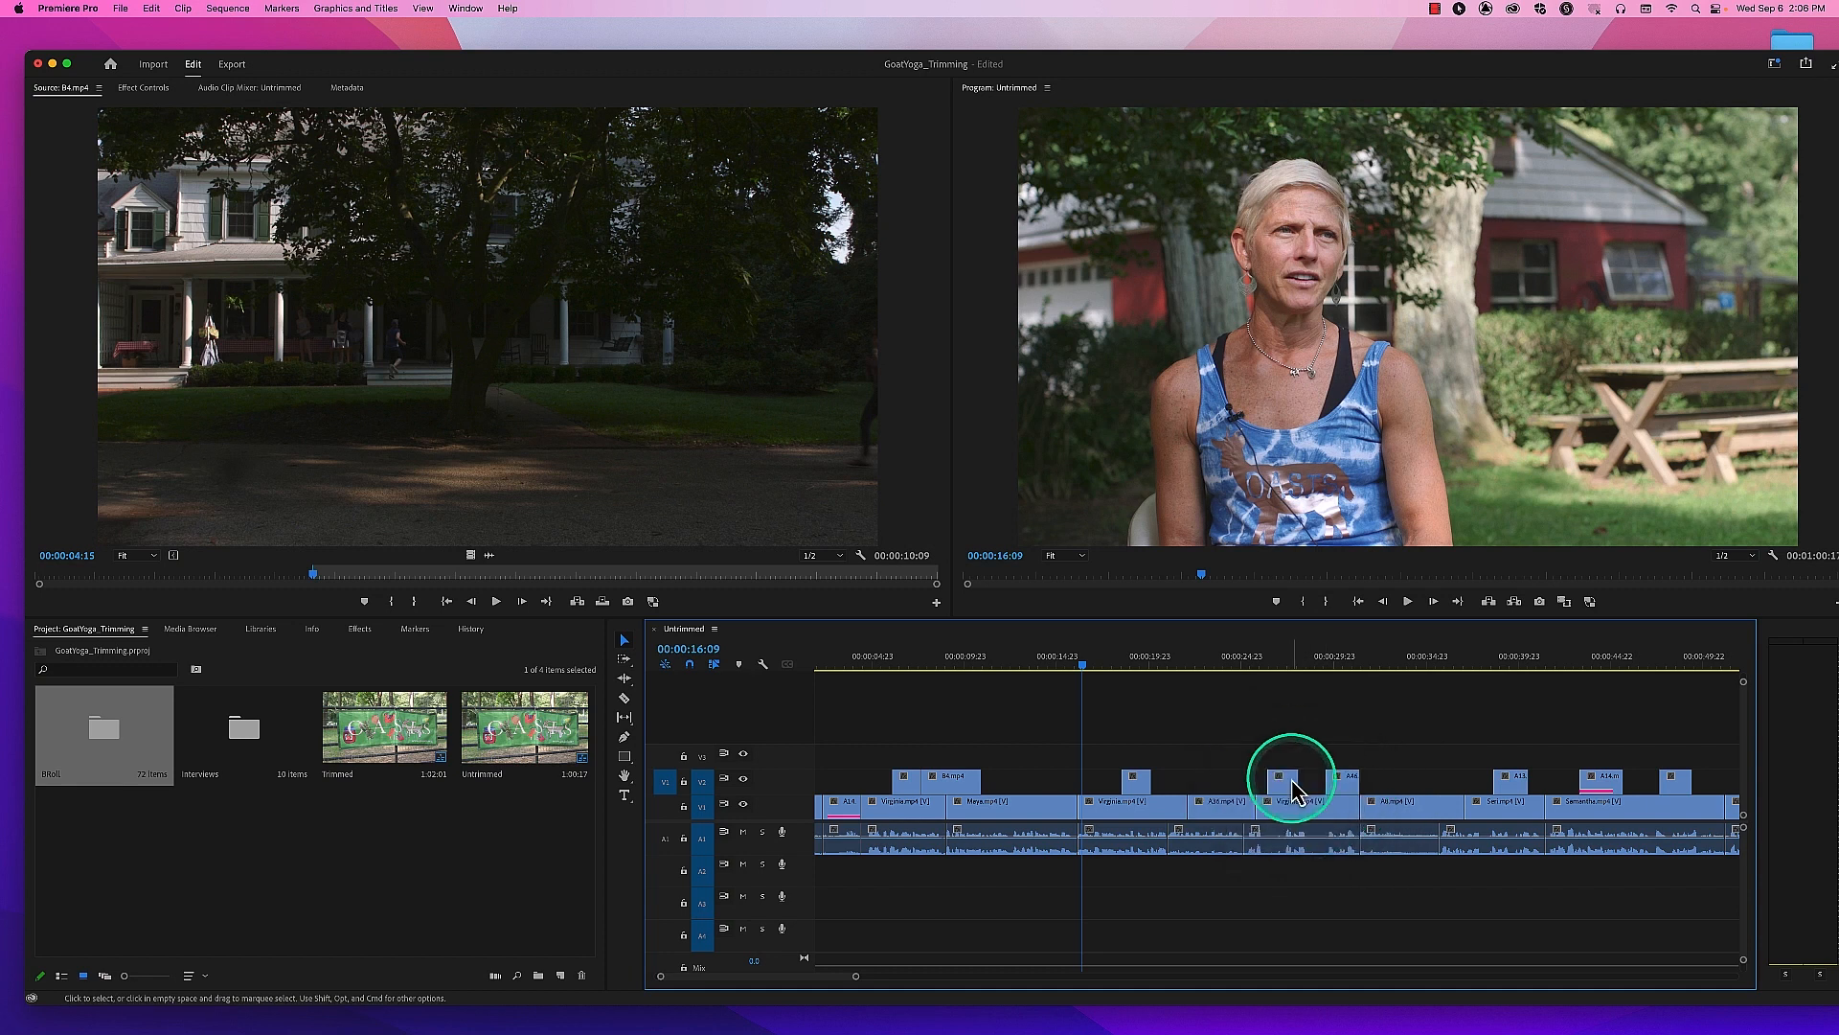
left_click_drag(1298, 782, 1318, 788)
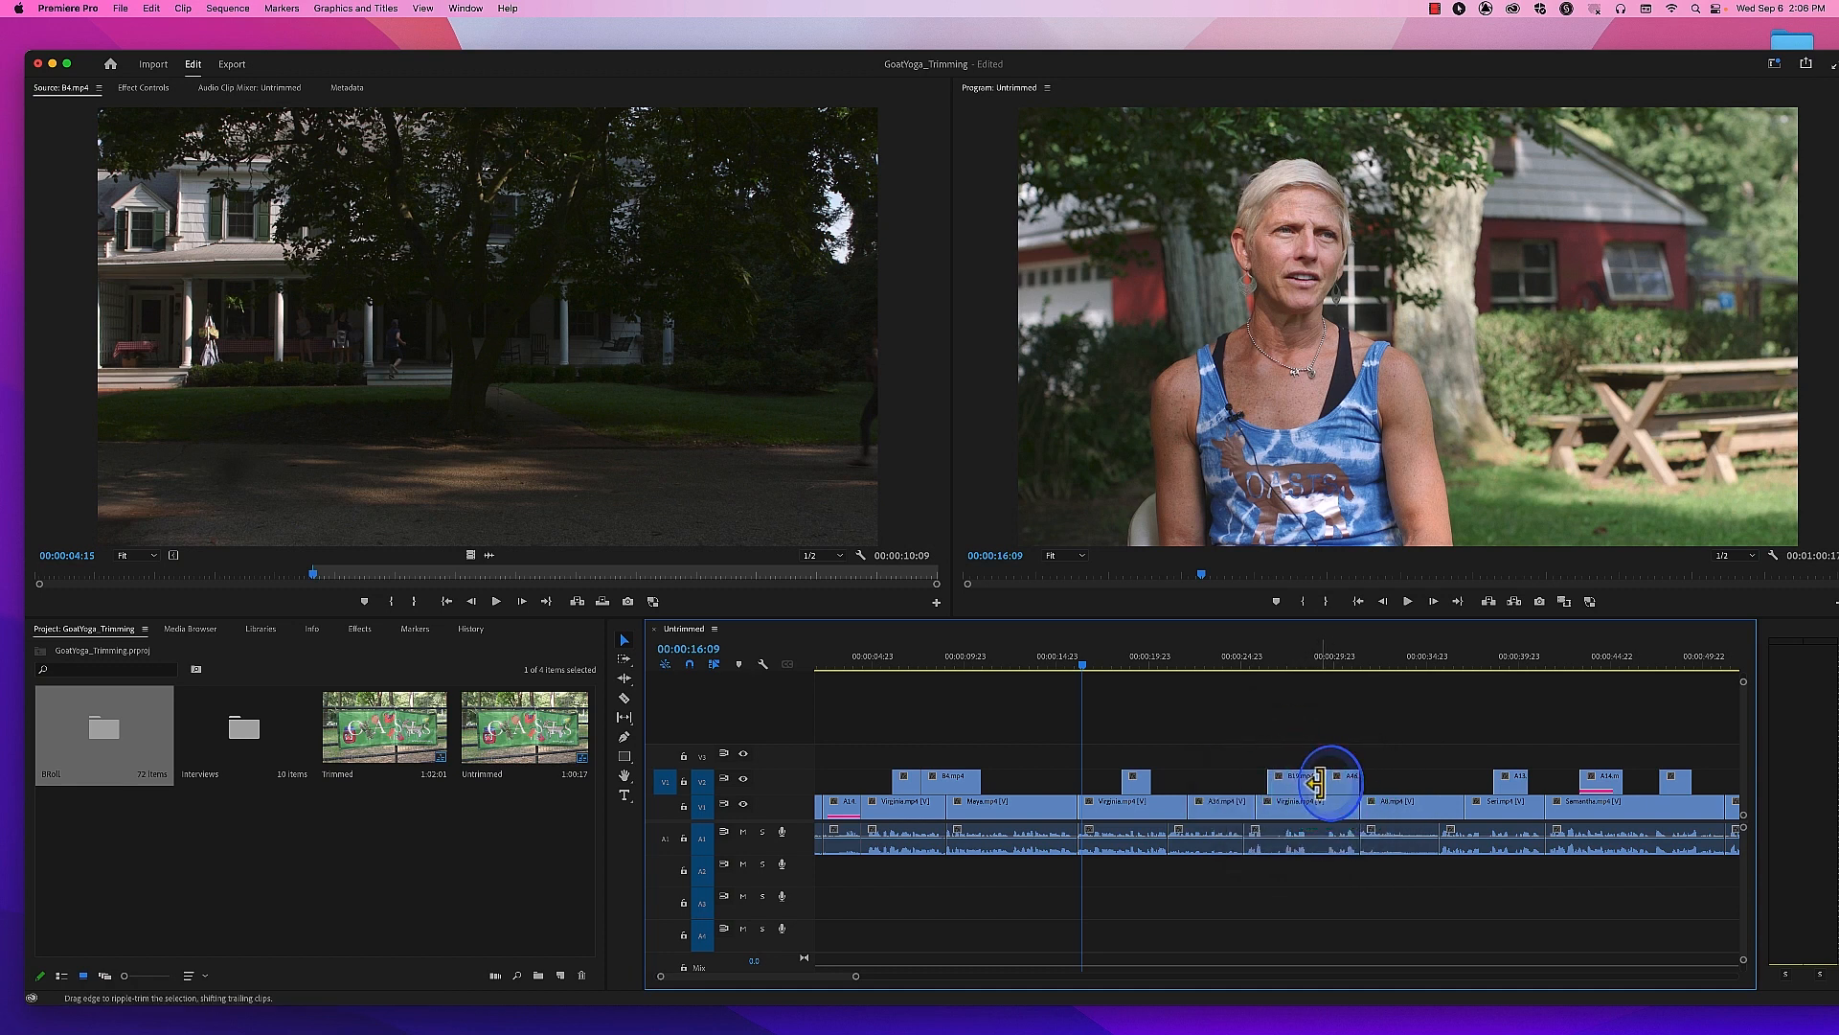
left_click_drag(1318, 784, 1295, 782)
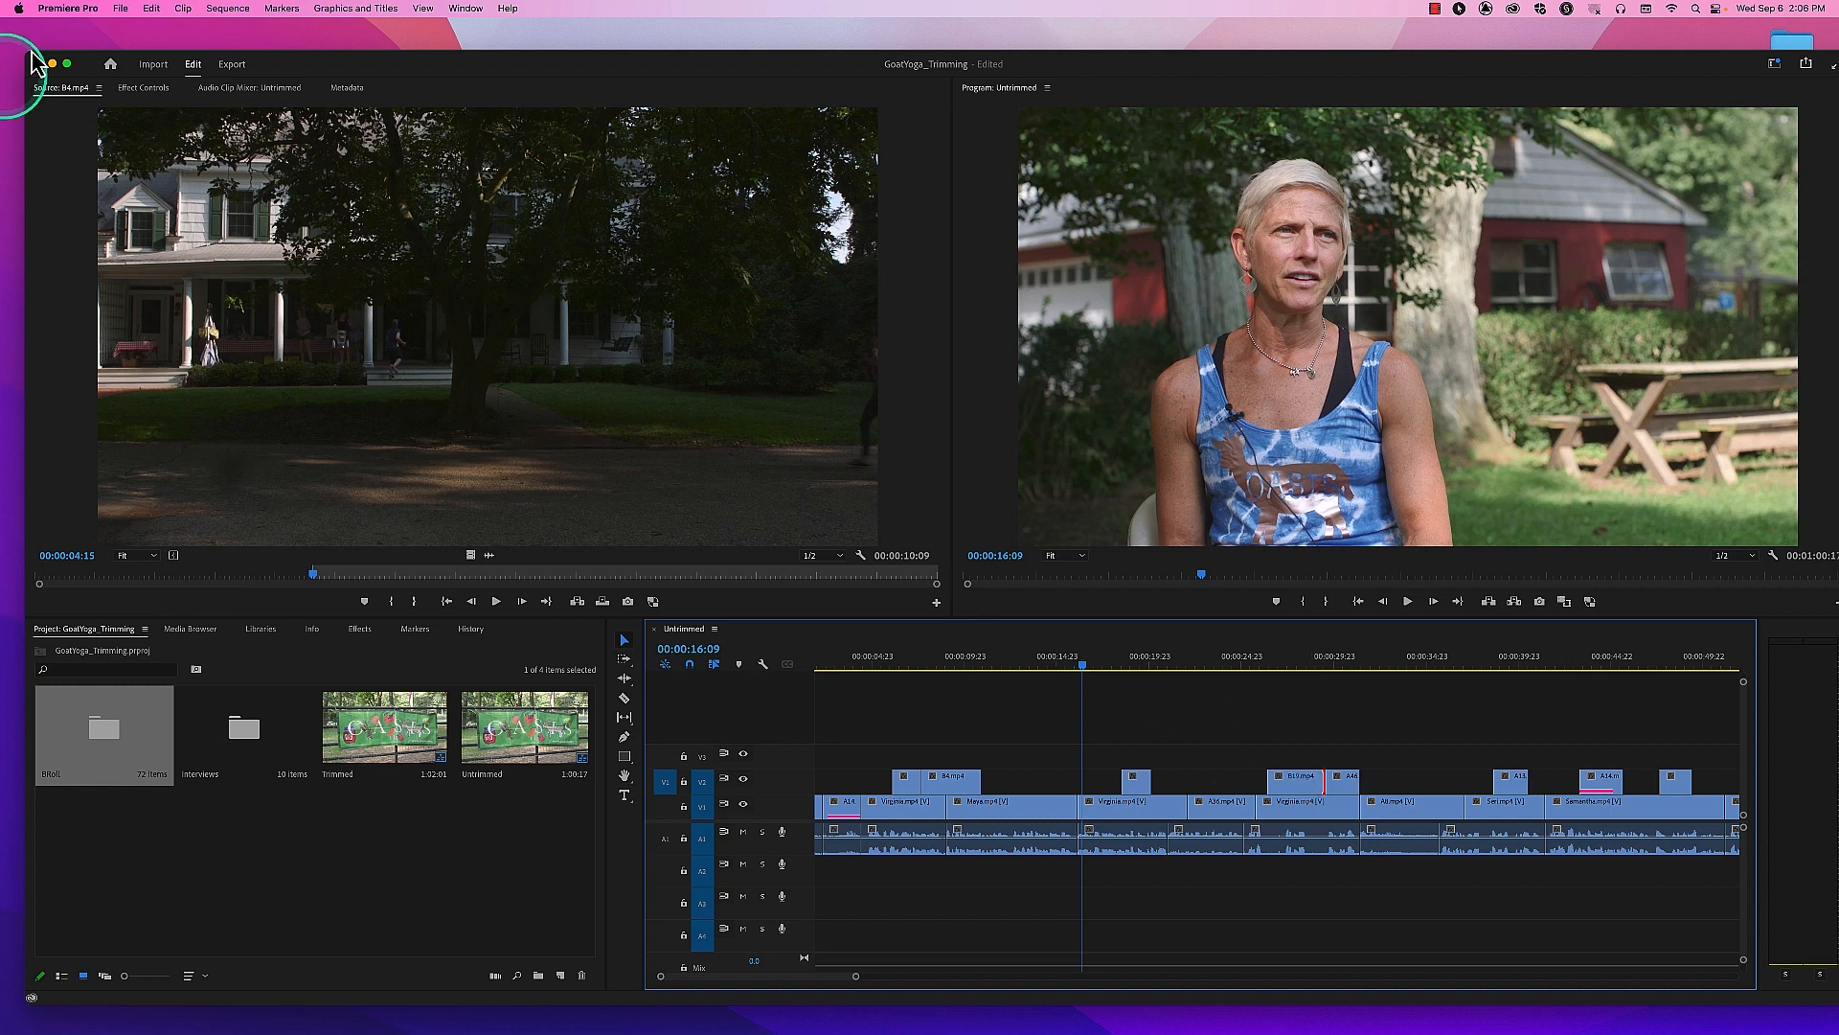
Step: Turn off Selection tool Roll and Ripple trims without a modifier key, and select a regular trim point ending the V2 clip near 00:00:31
left_click(67, 7)
mouse_move(91, 54)
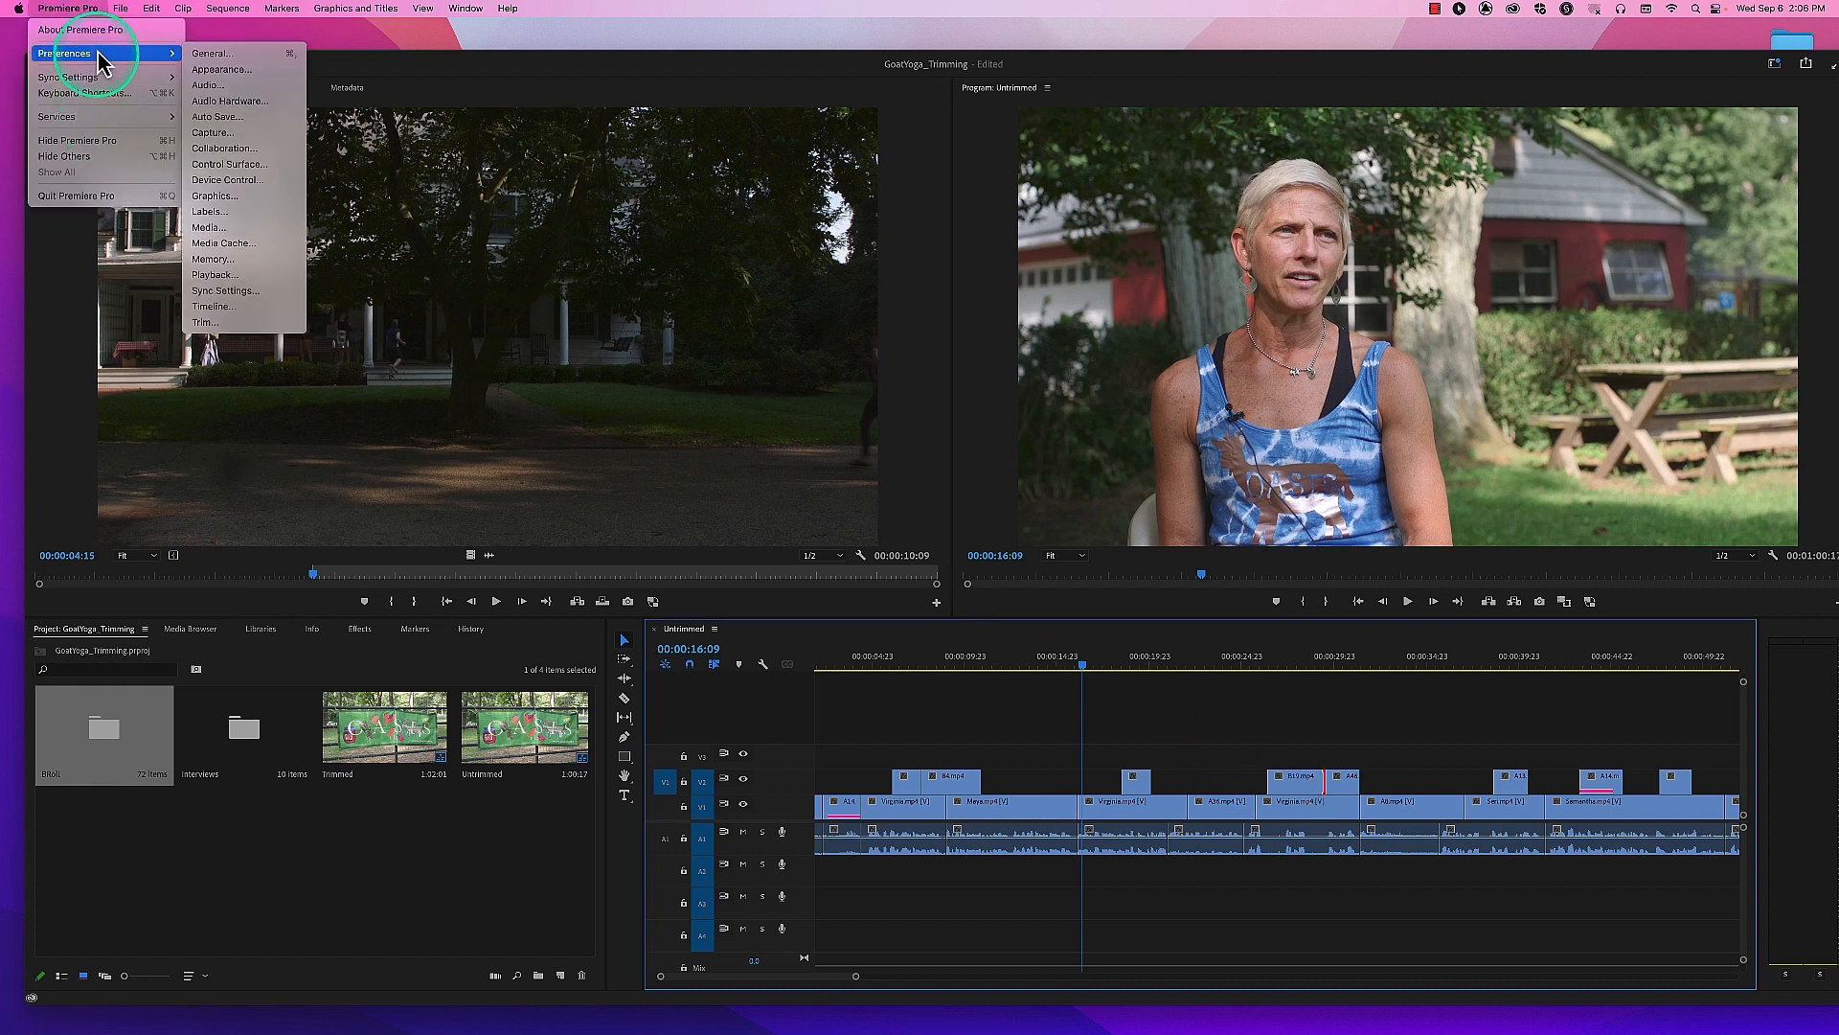
left_click(266, 331)
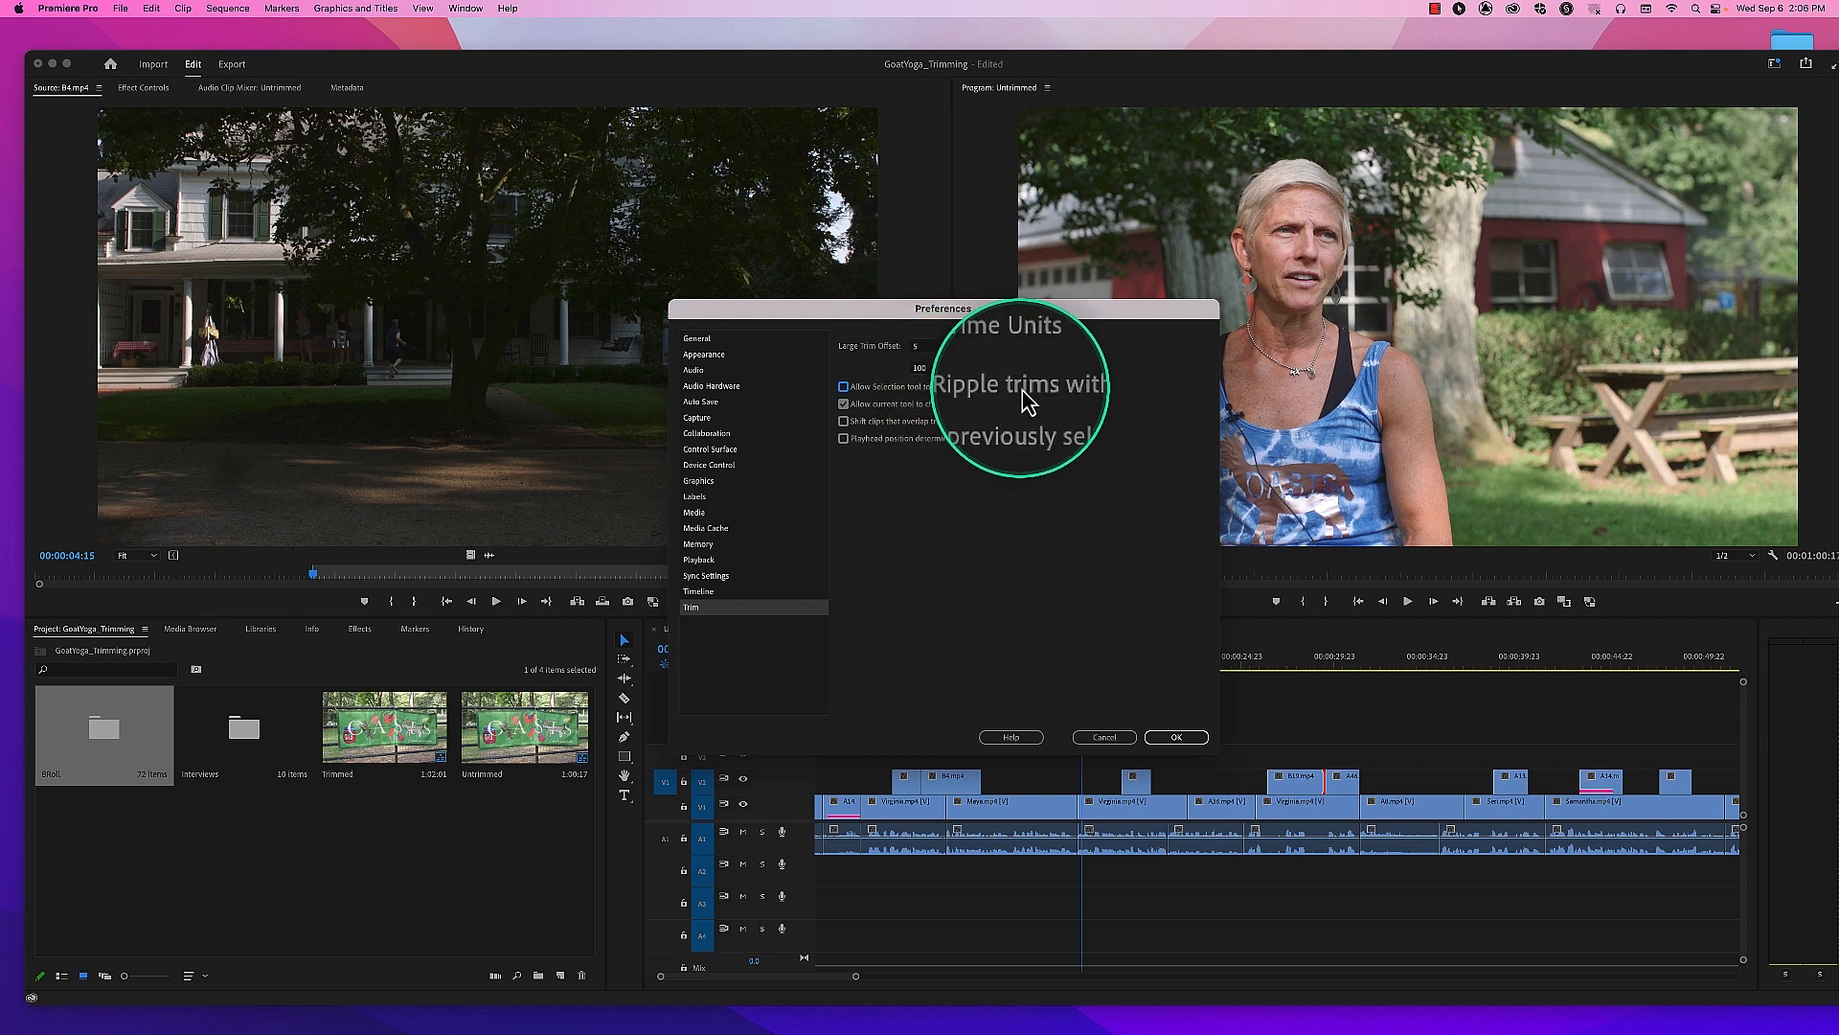
left_click(1186, 738)
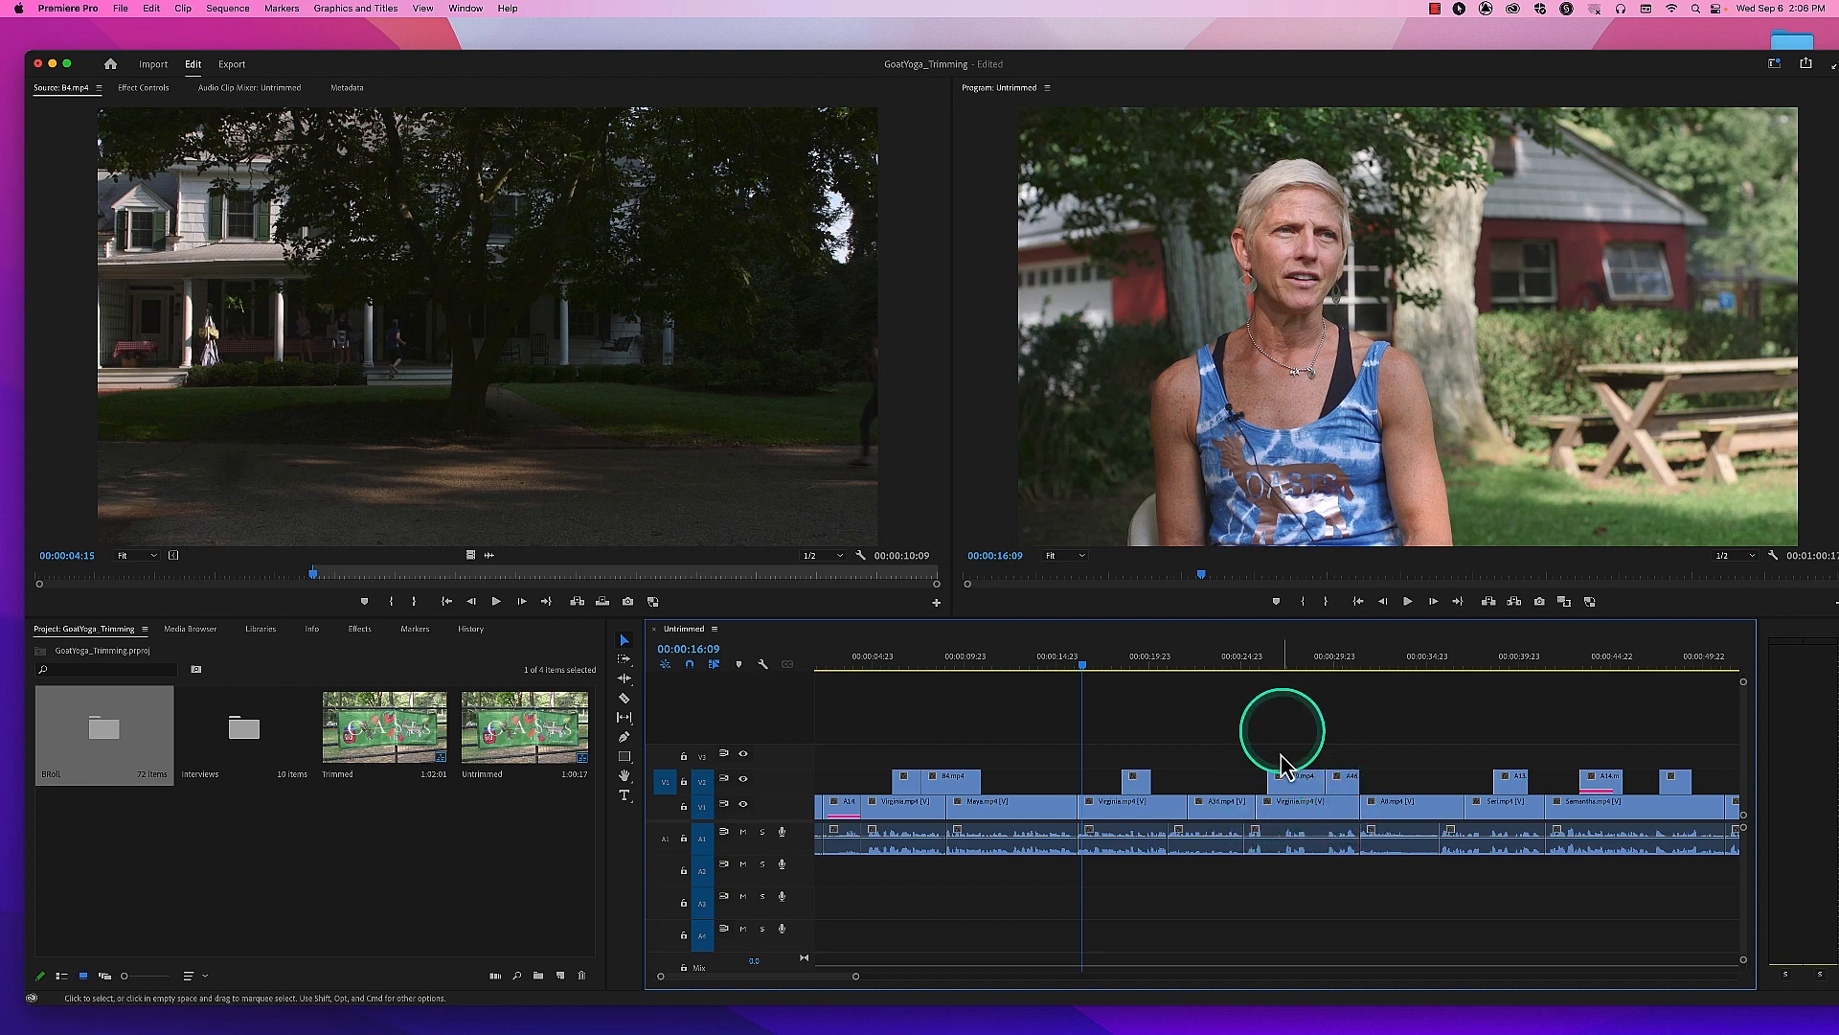
left_click(1361, 782)
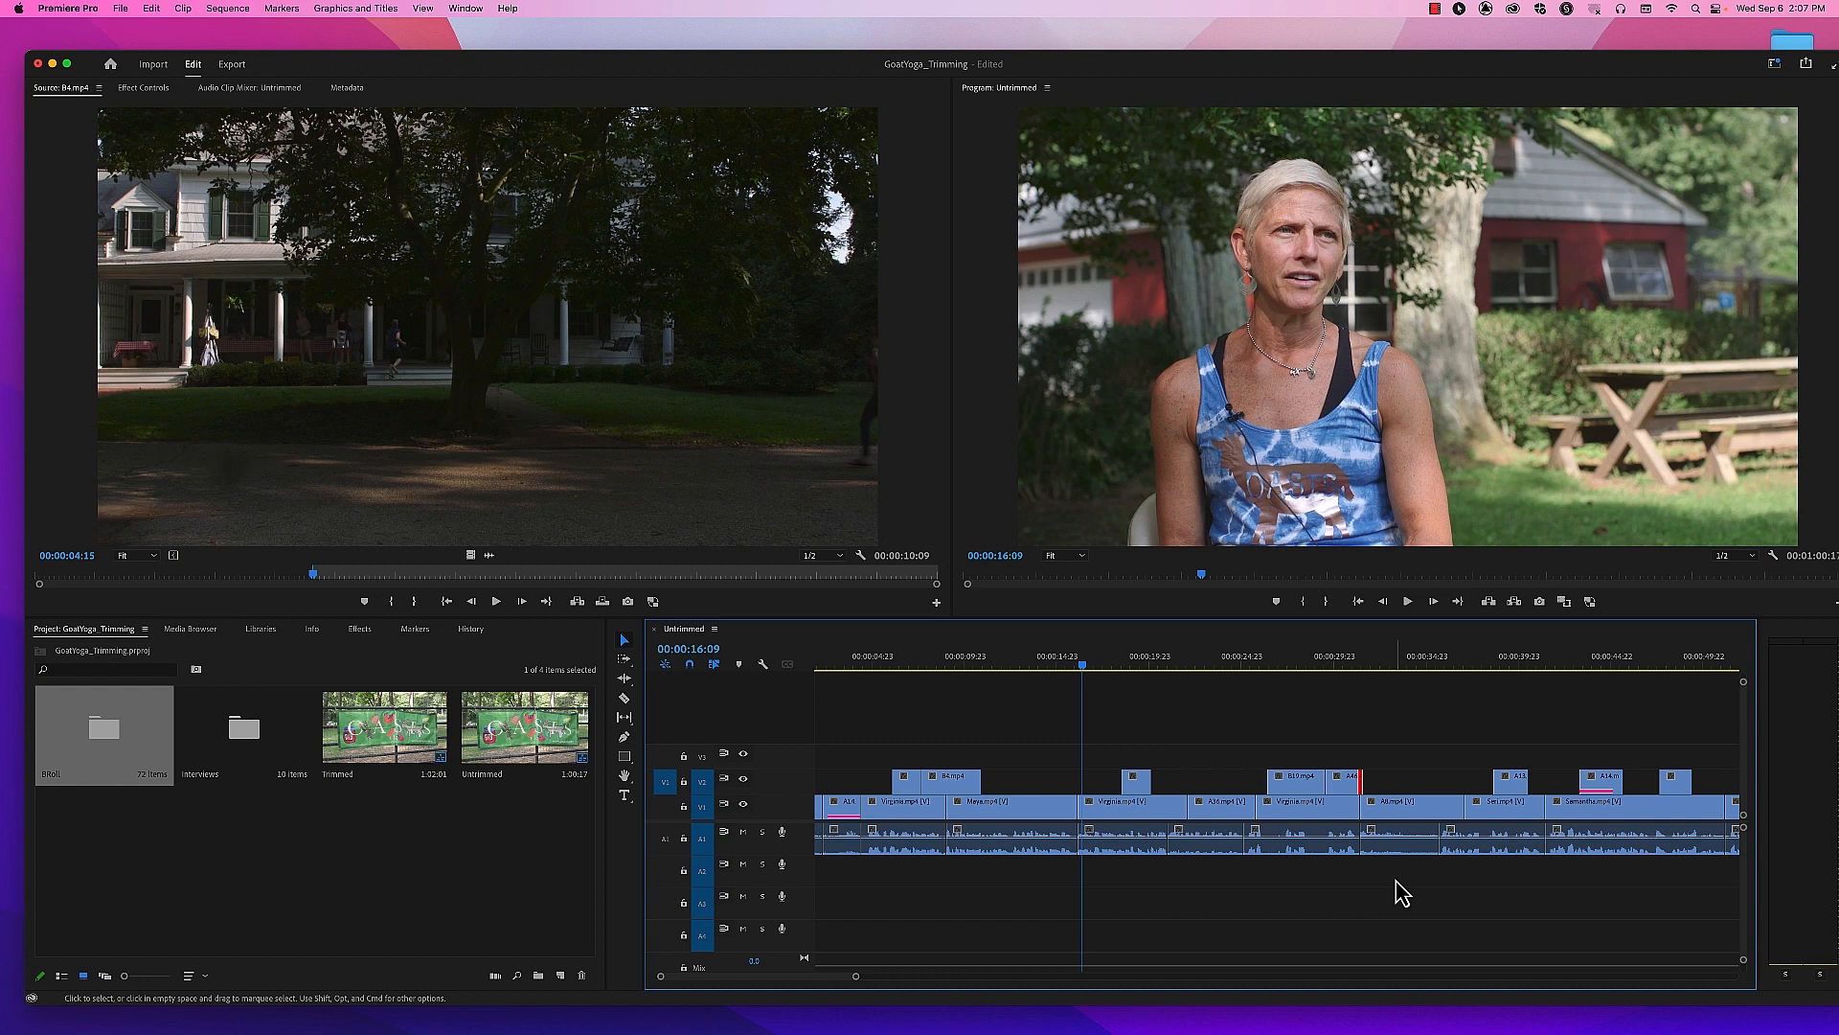
Step: Move the application window fully into view and select the interview cut near 00:00:31 for a ripple trim
left_click(498, 93)
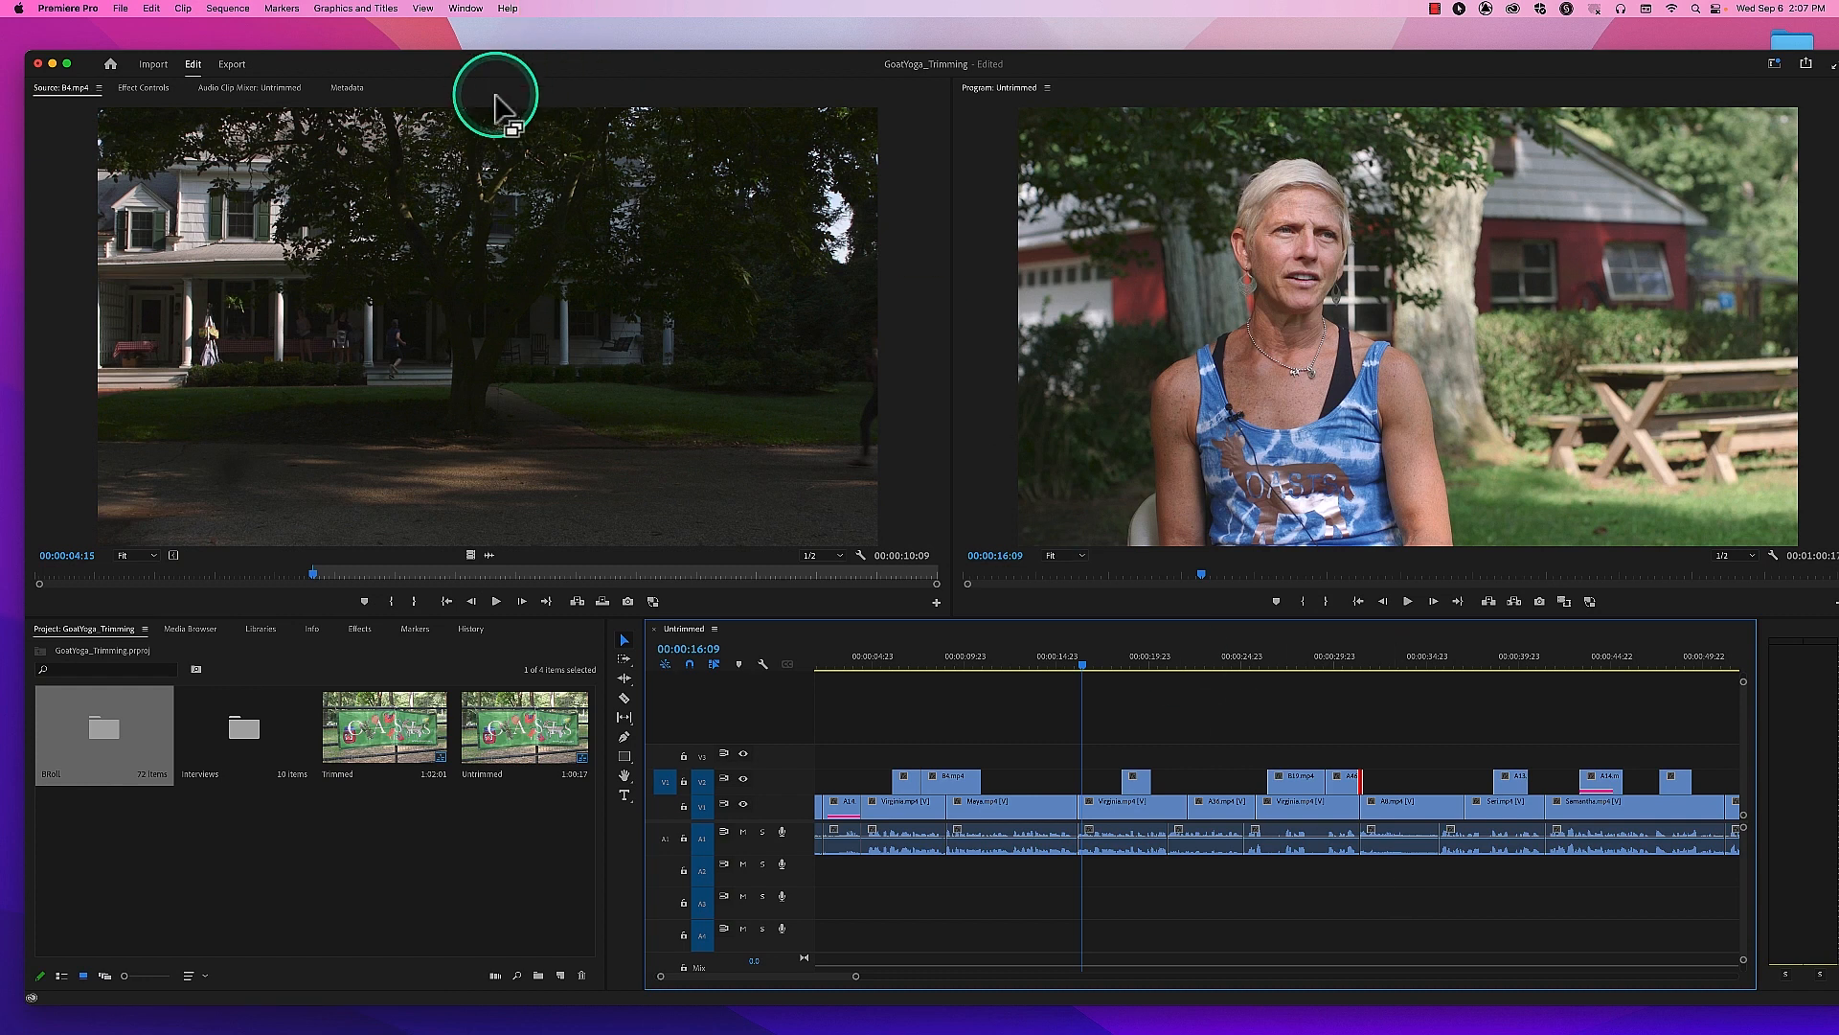
left_click_drag(393, 75, 364, 36)
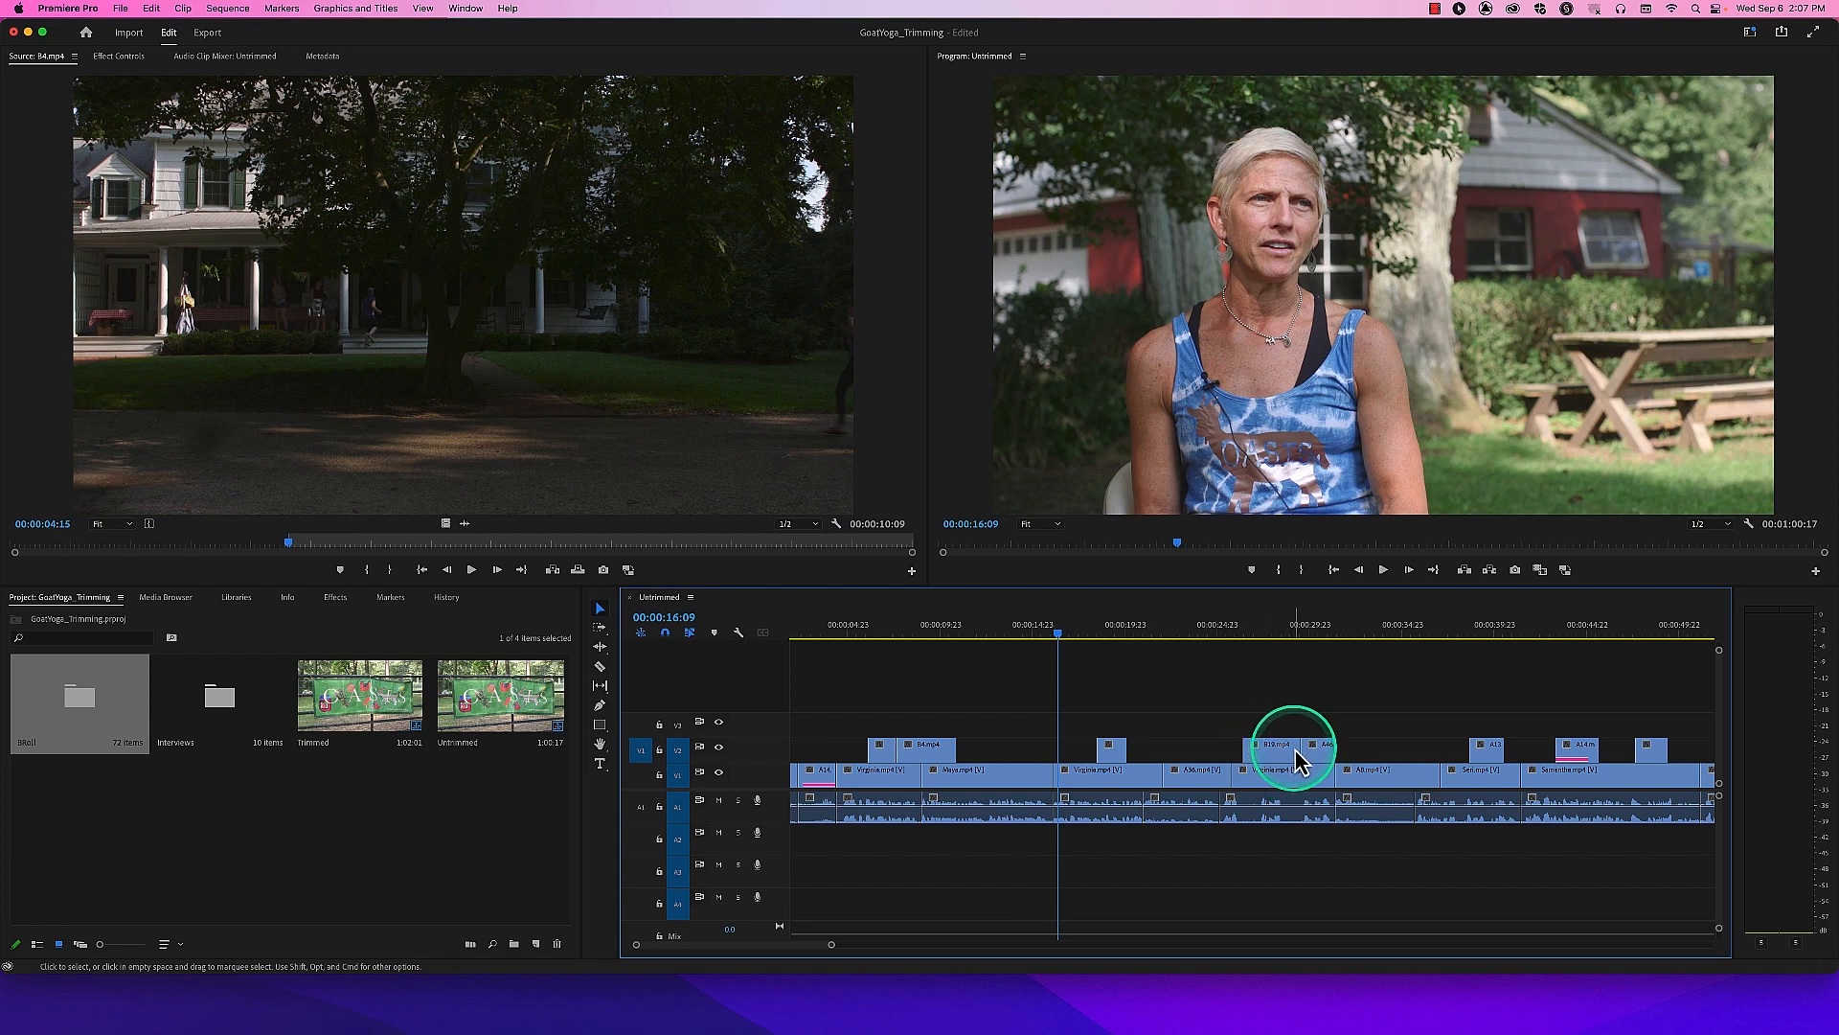
left_click(1327, 778)
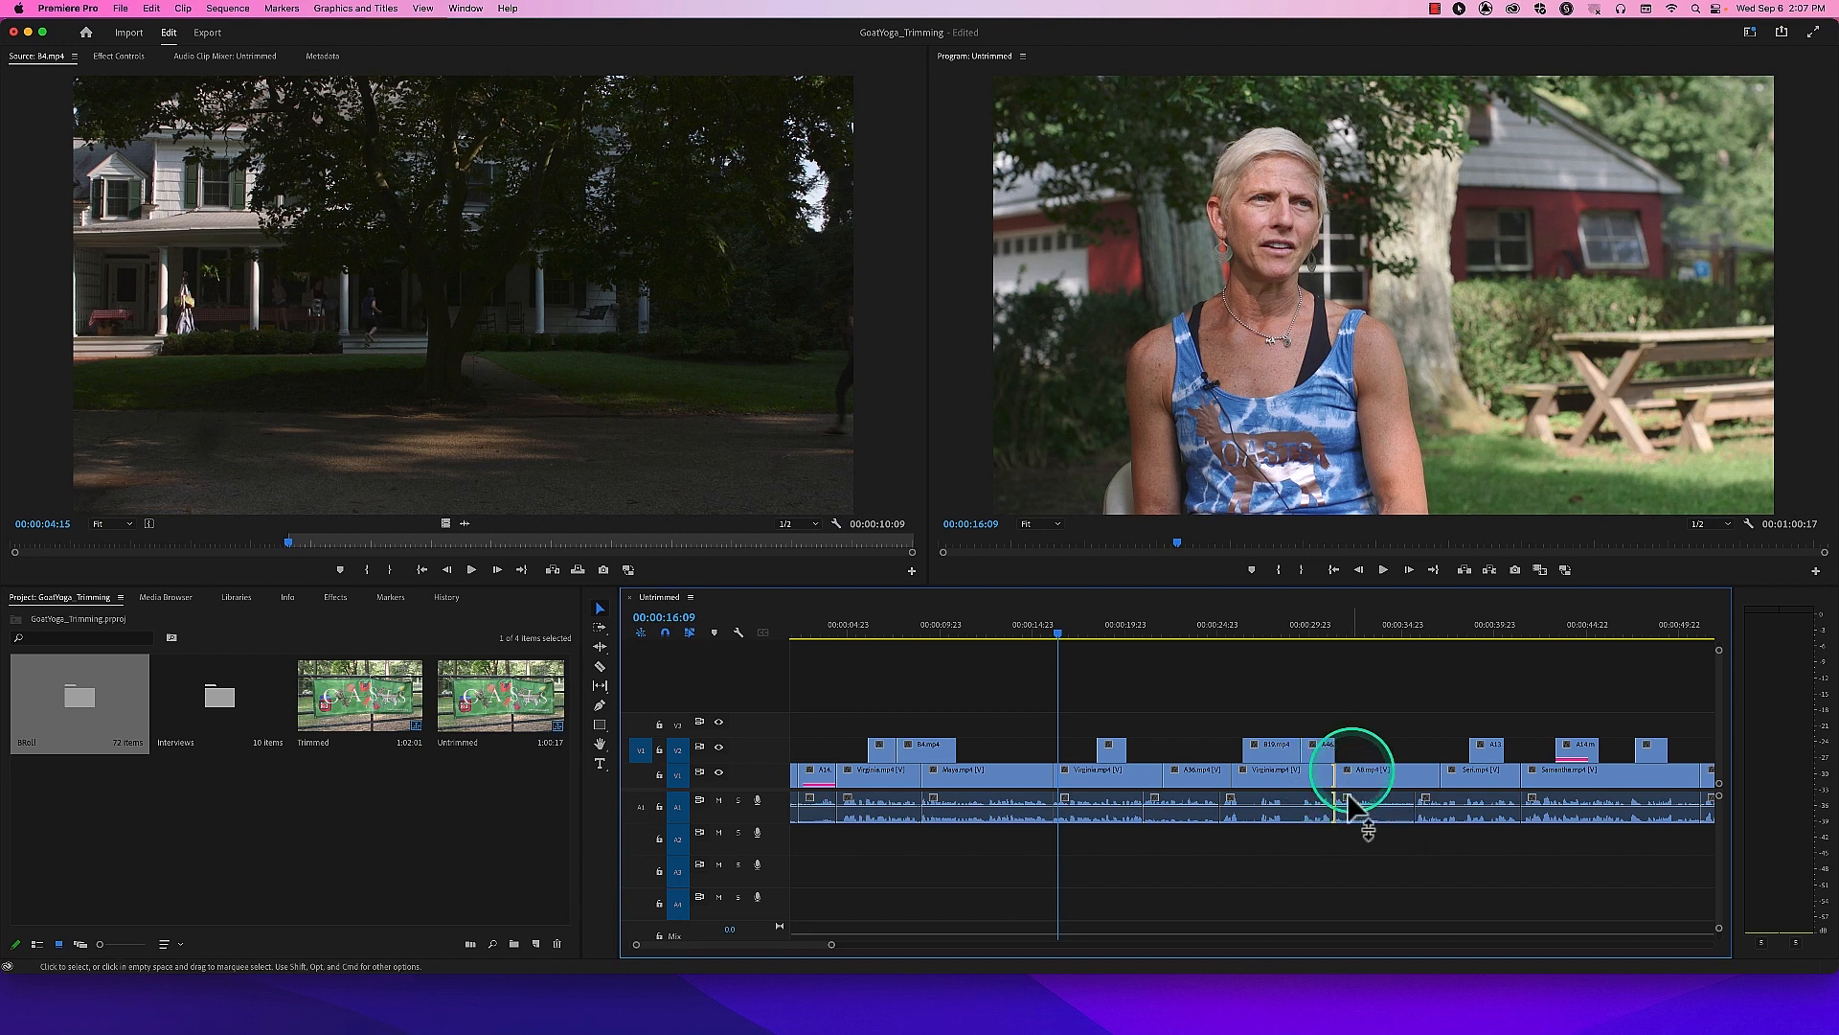
Step: Allow the Selection tool to choose Roll and Ripple trims without a modifier key, and select the interview edit point near 00:00:41
left_click(67, 9)
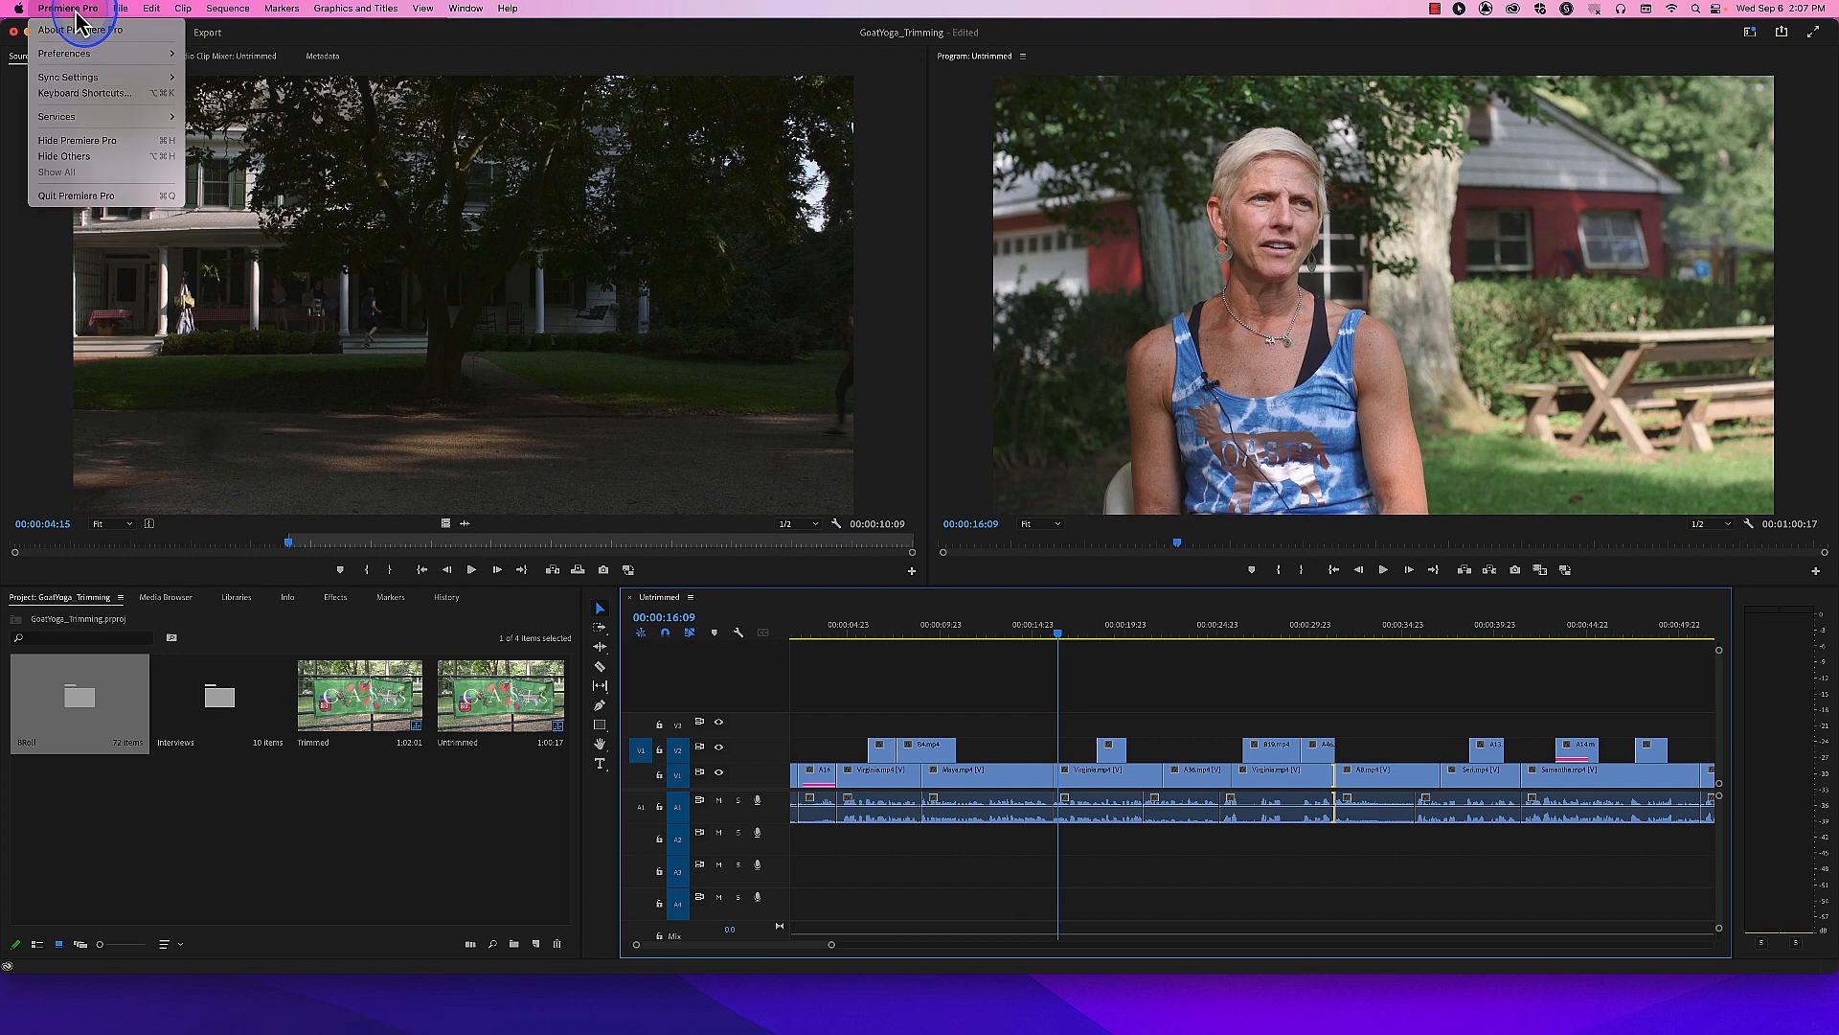
mouse_move(91, 53)
left_click(278, 322)
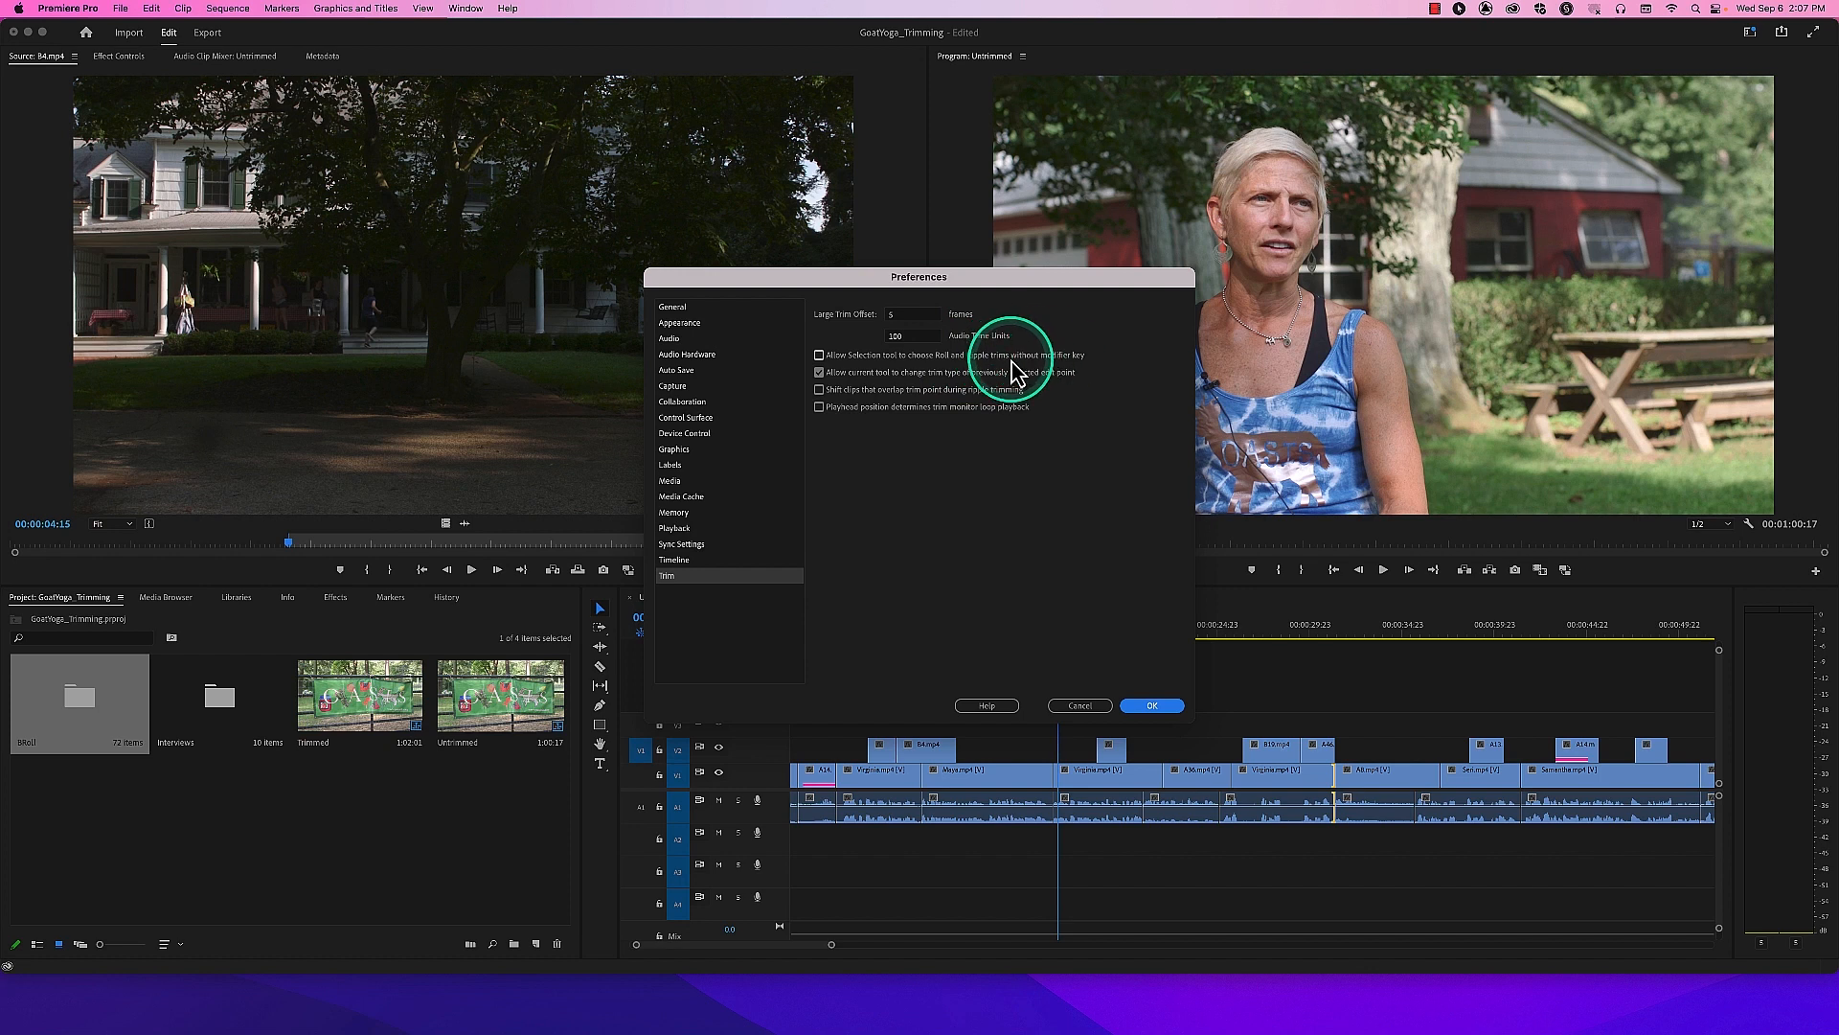
left_click(819, 355)
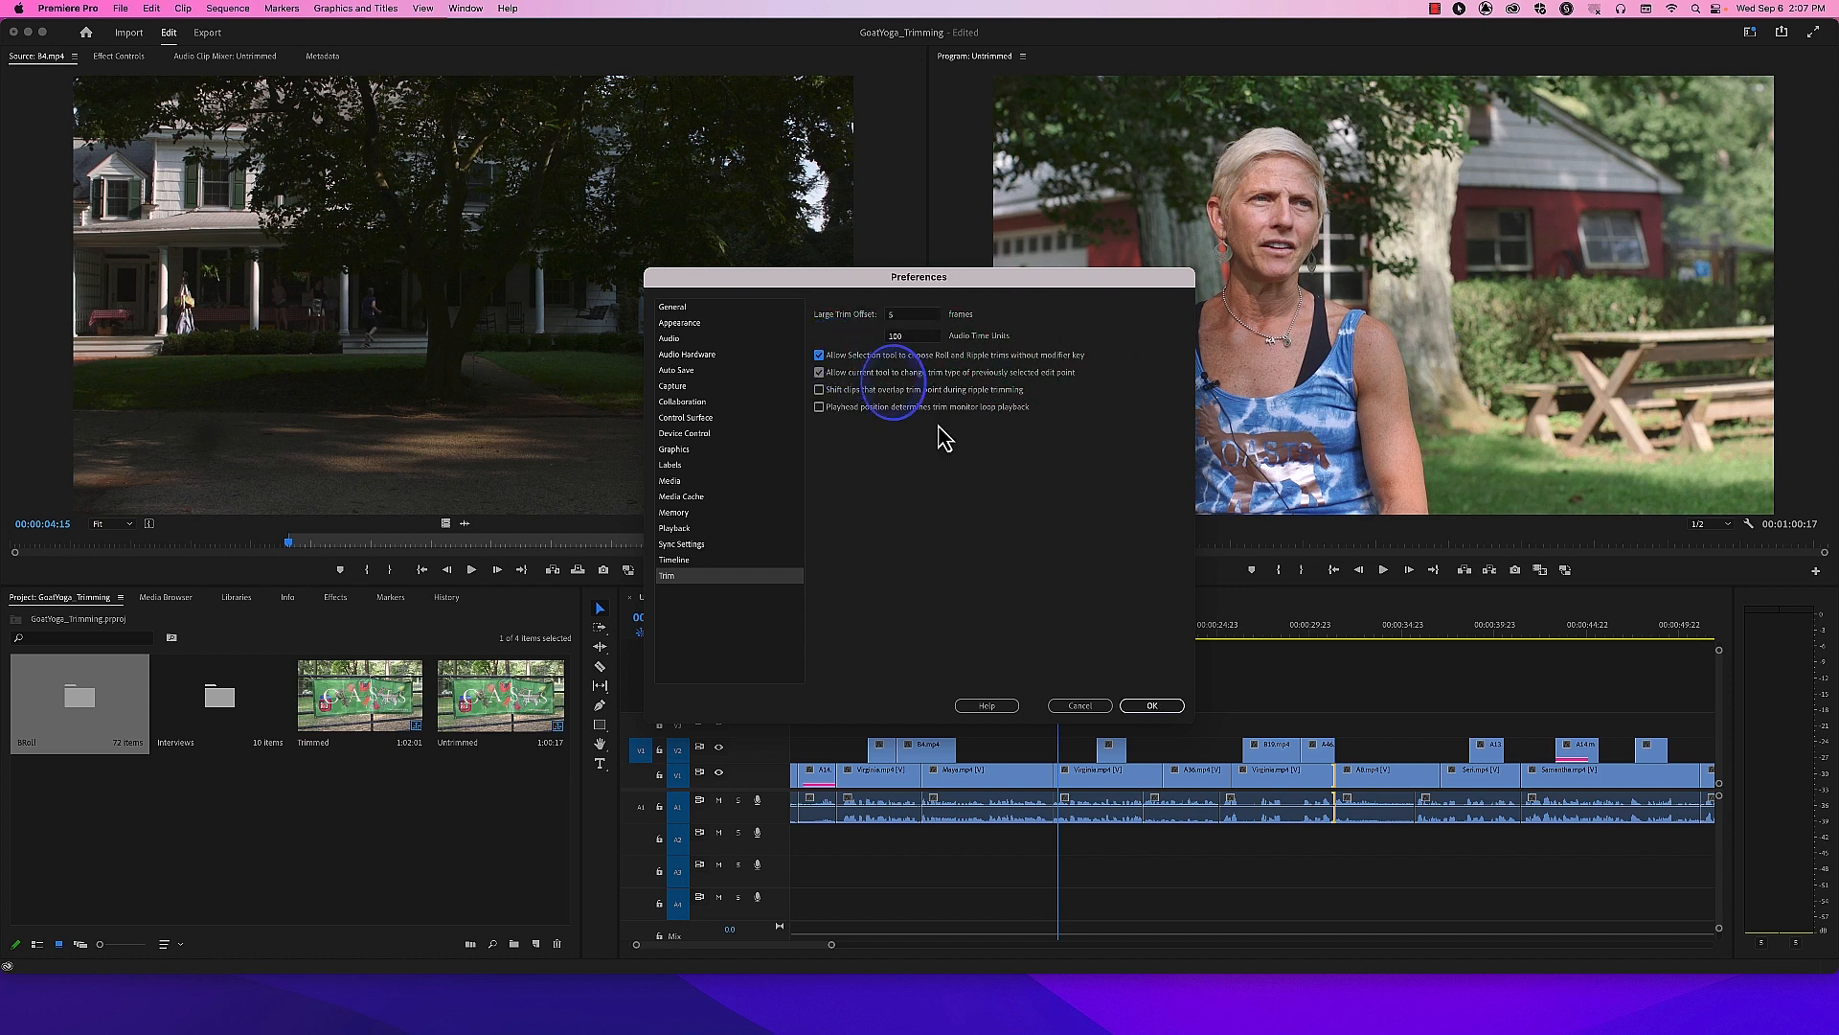
left_click(1151, 707)
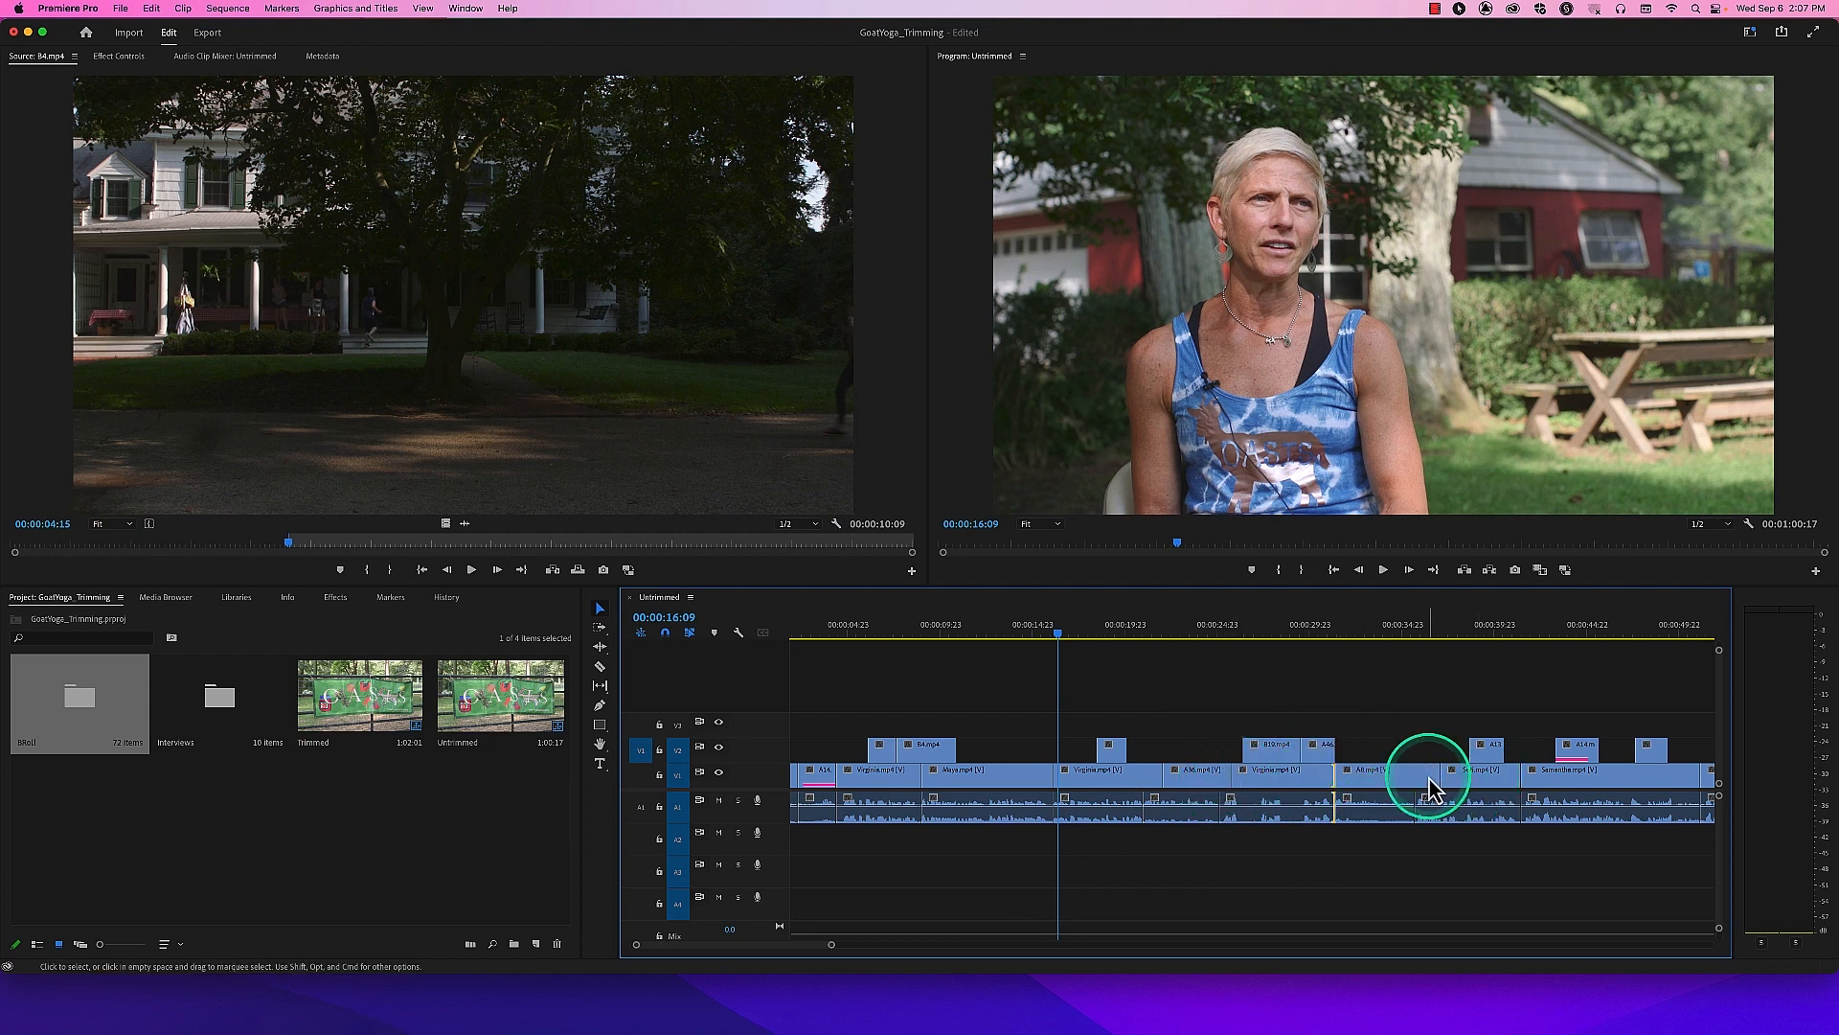
left_click(1520, 774)
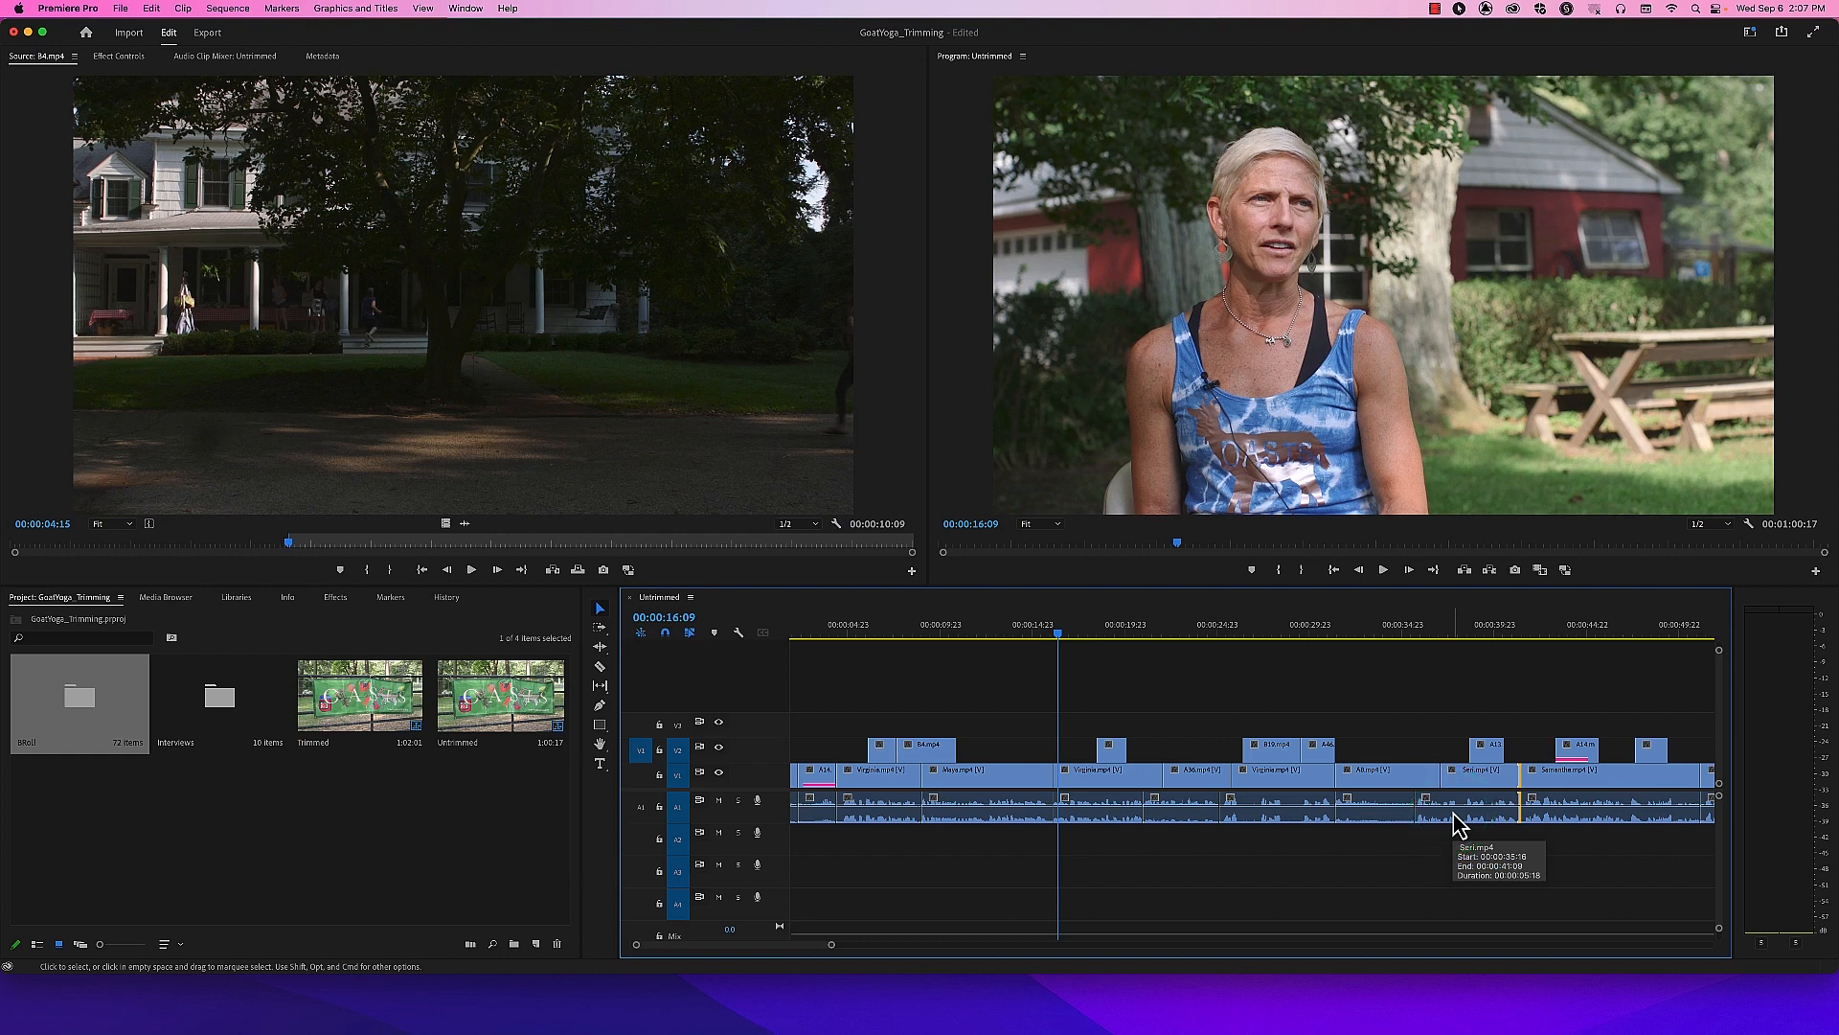
left_click(1456, 757)
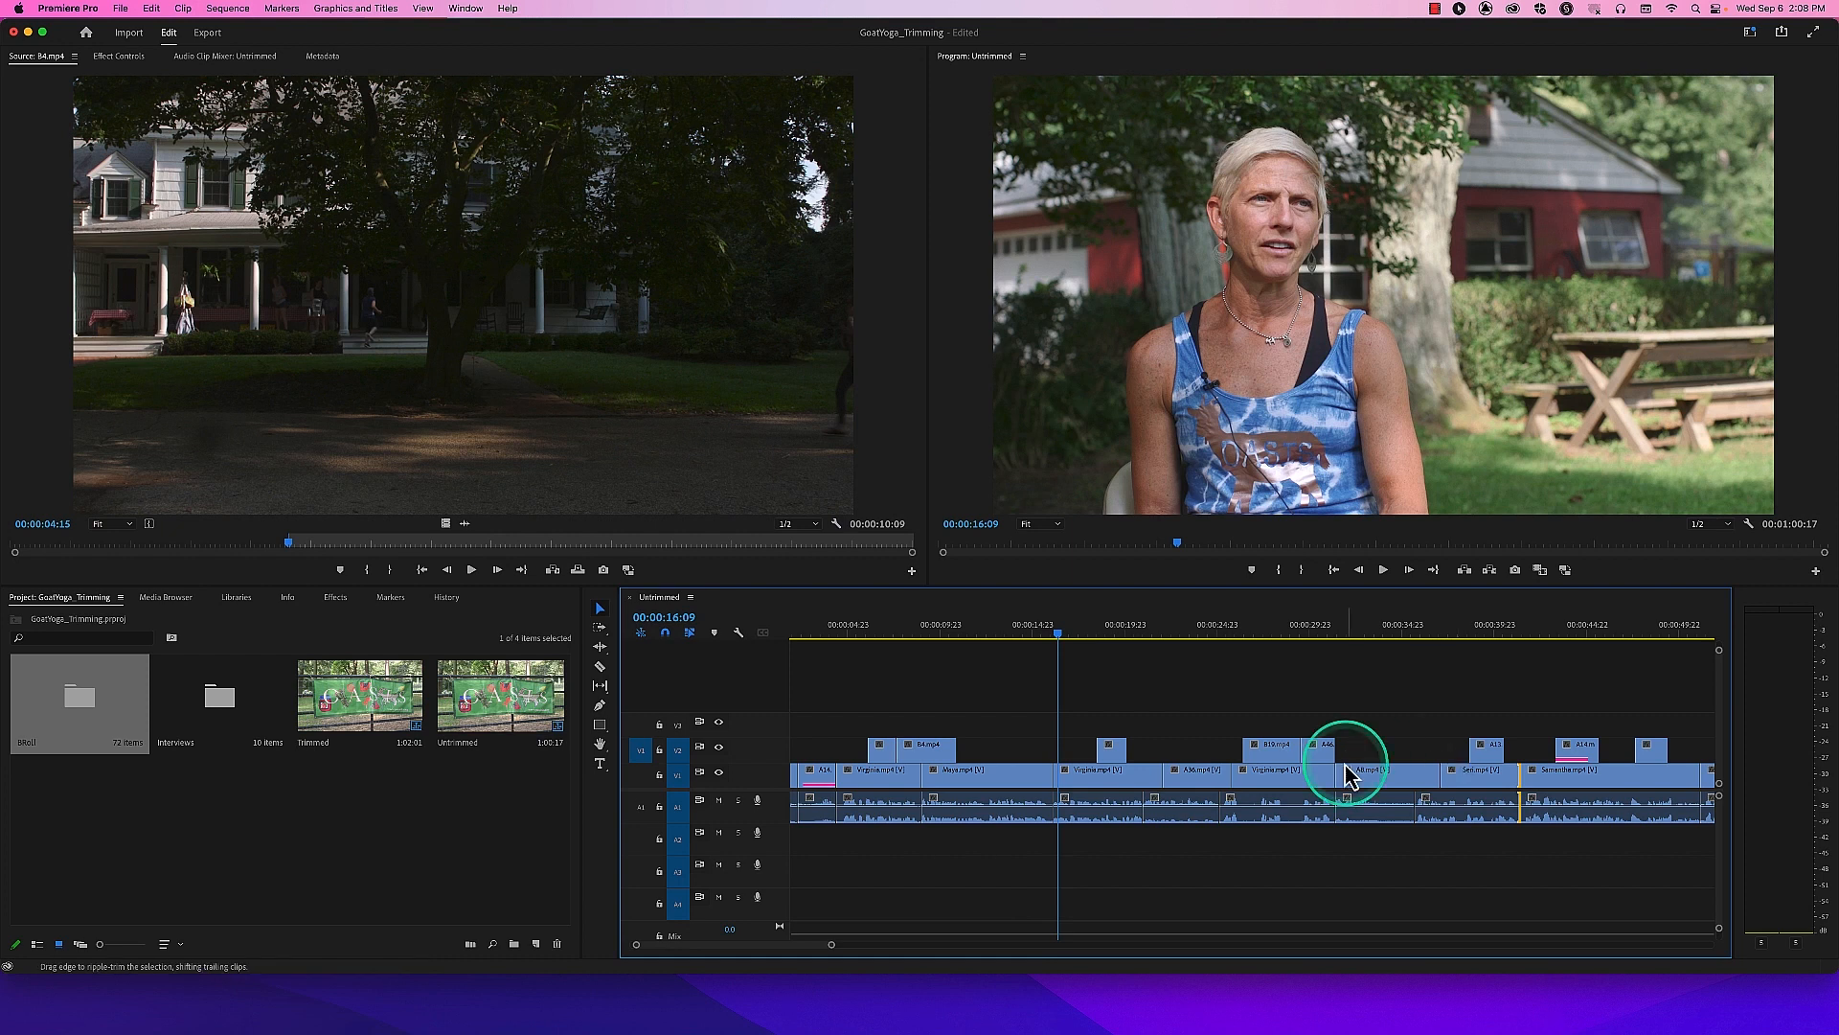
Step: Mark a range in the sequence with an In point at 00:00:28:04 and an Out point at 00:00:29:10
left_click_drag(1295, 628, 1284, 640)
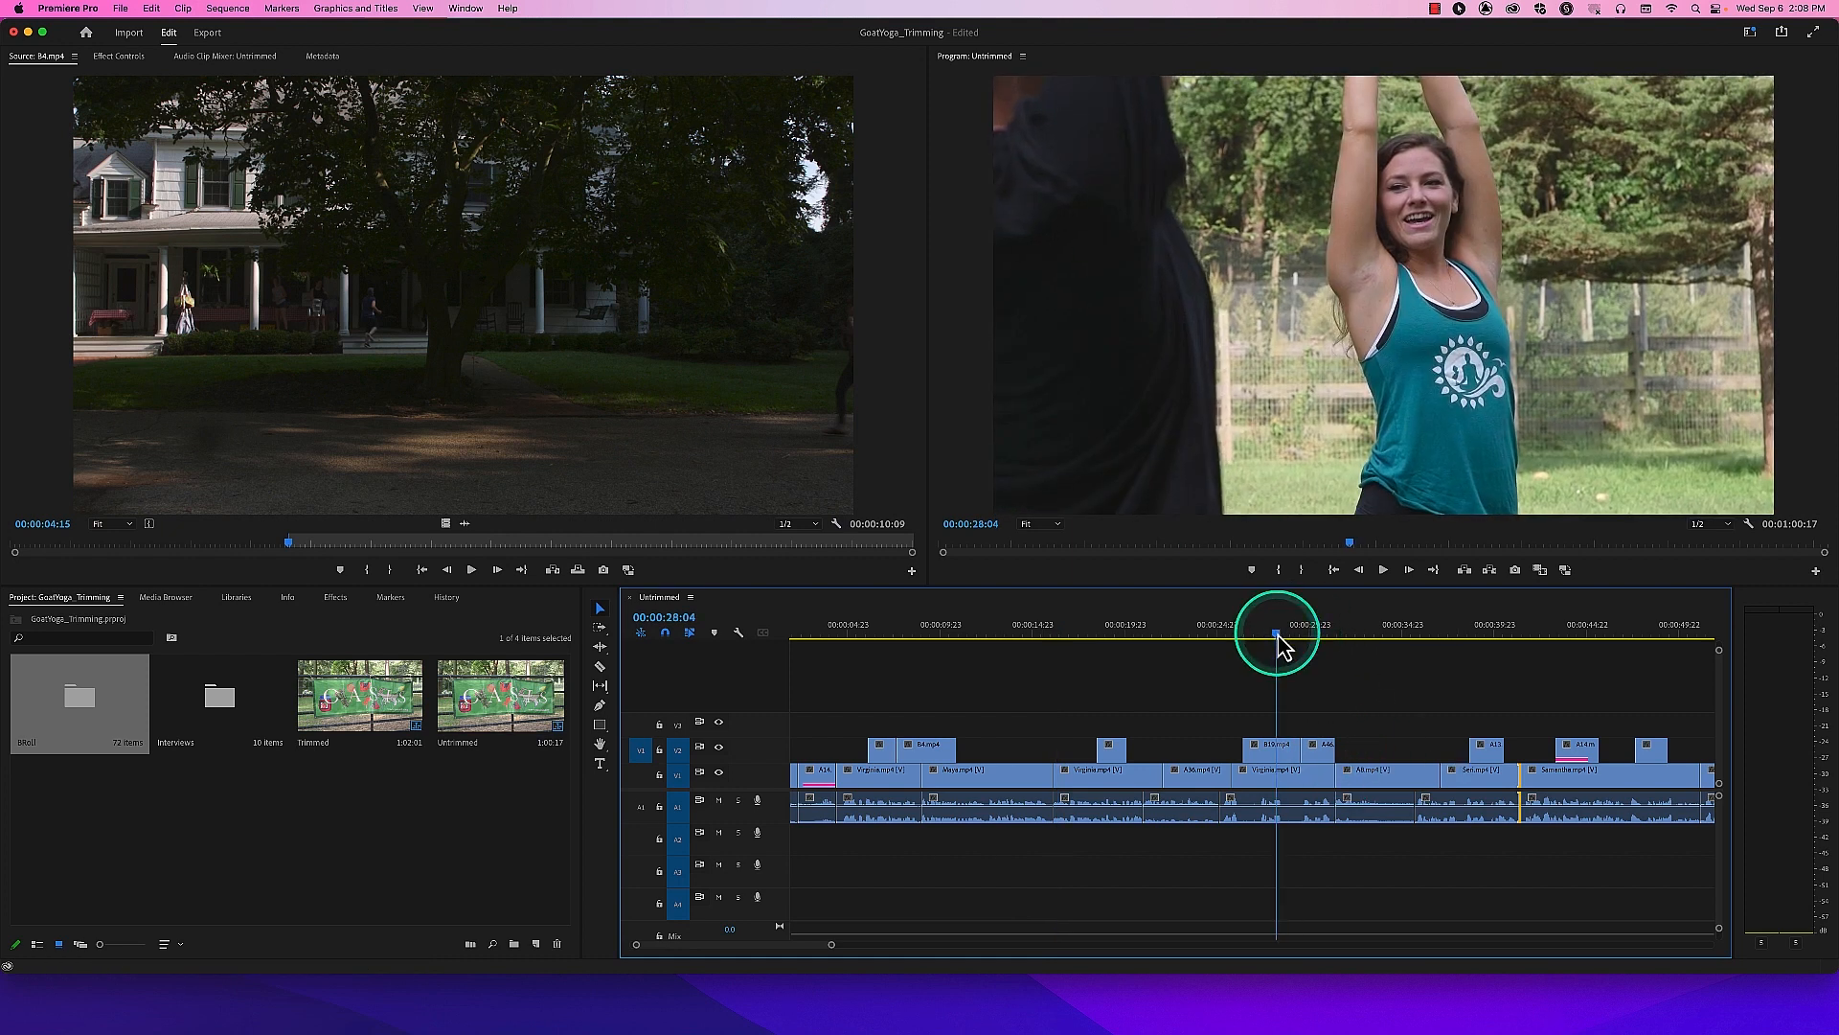
key("i")
left_click(1299, 632)
left_click_drag(1301, 634, 1303, 636)
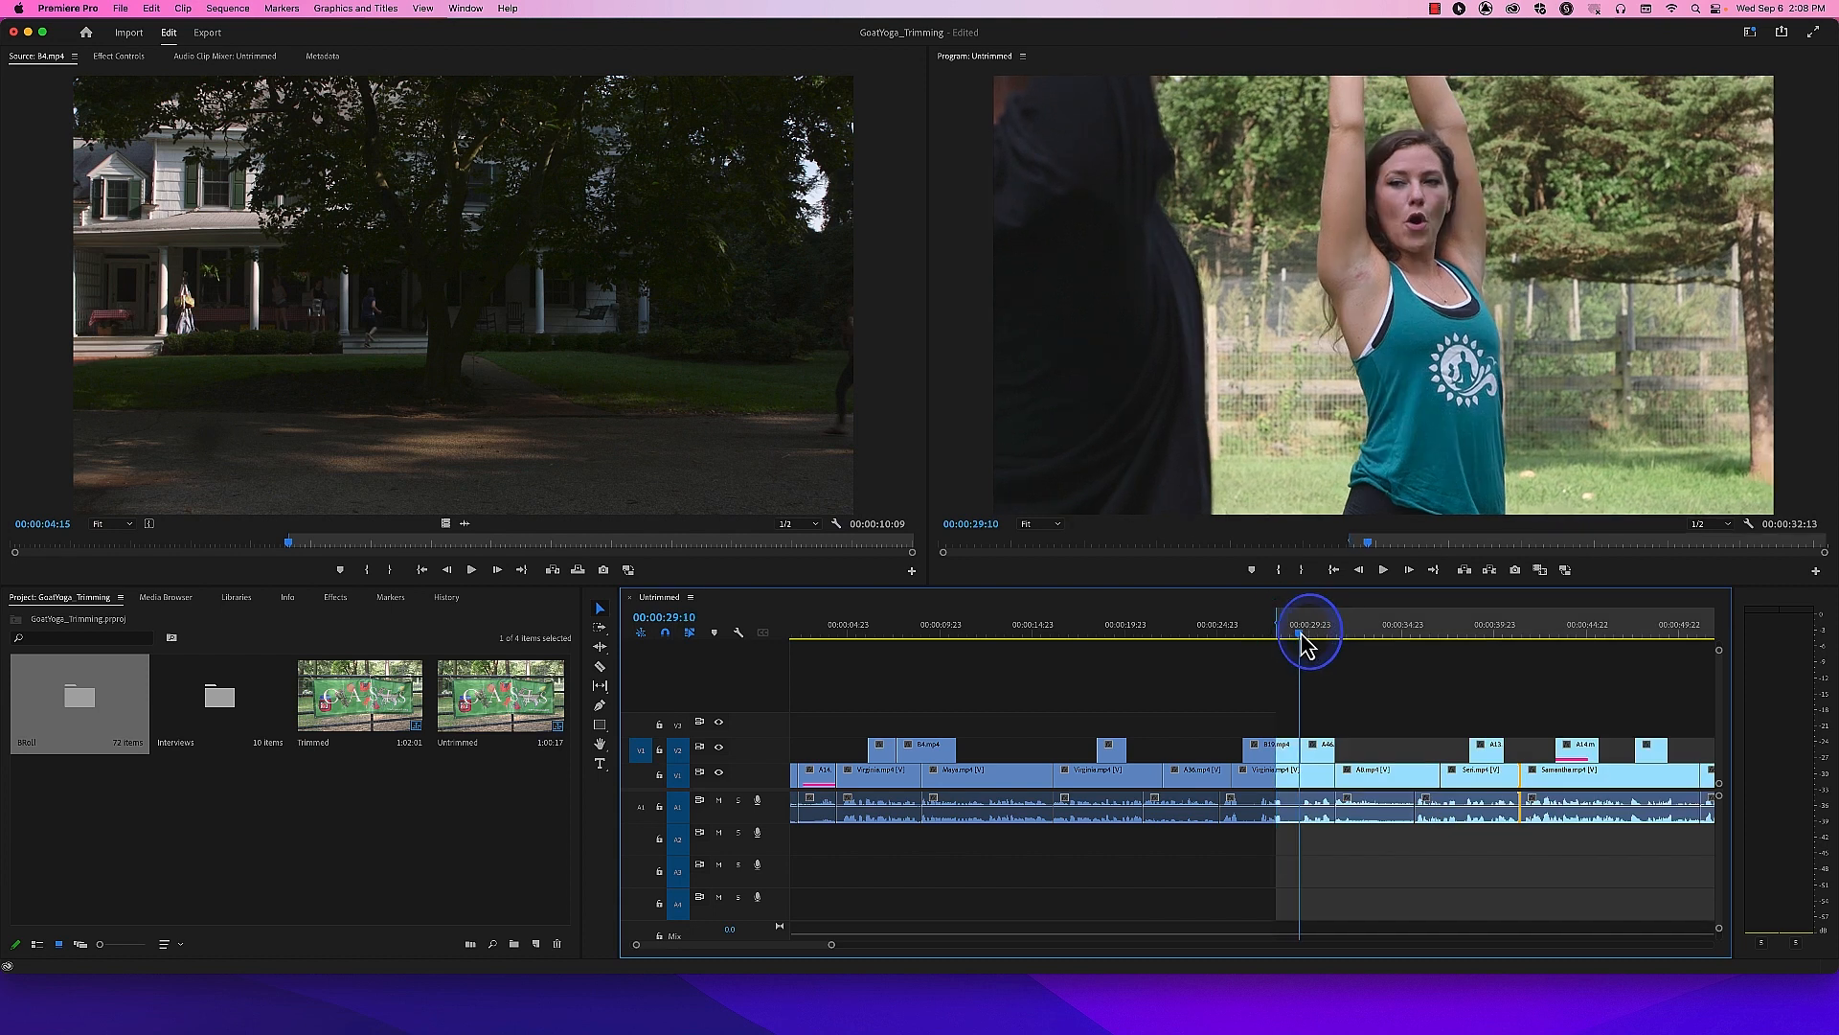
key("o")
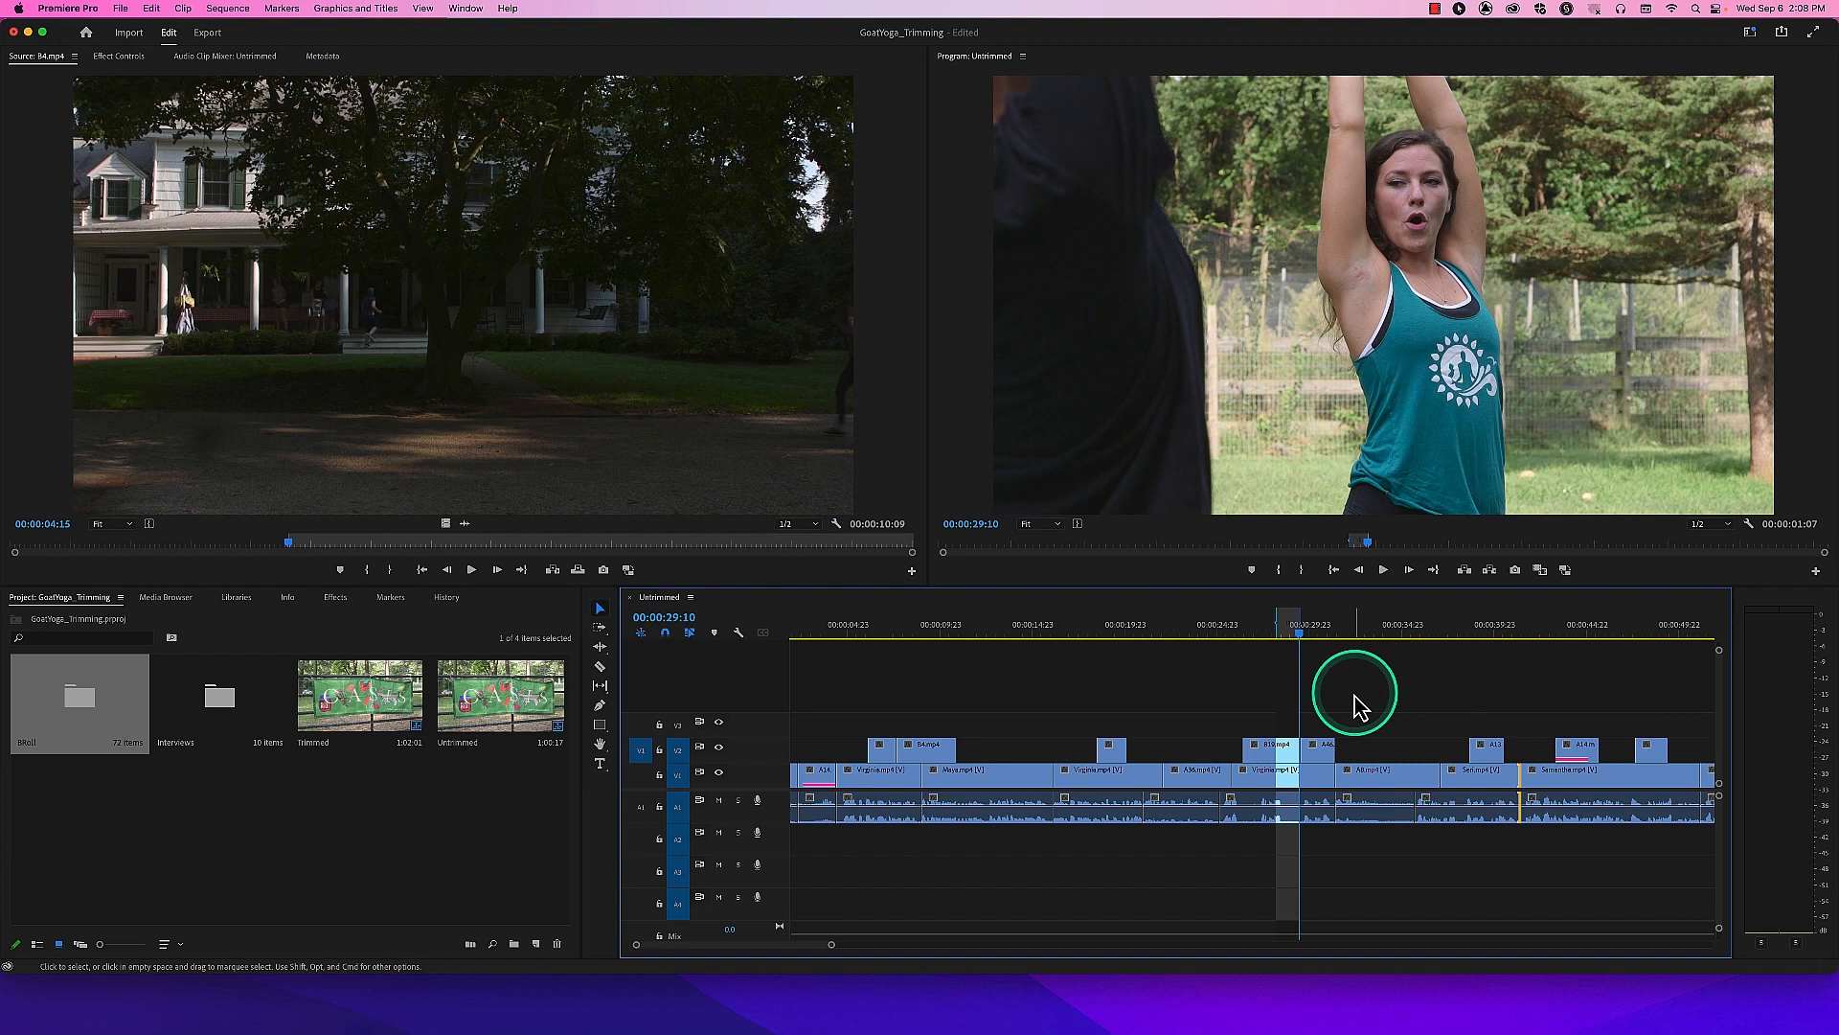
Step: Turn off track targeting for V1 and A1, lift the marked range from V2, and undo the lift
left_click(678, 822)
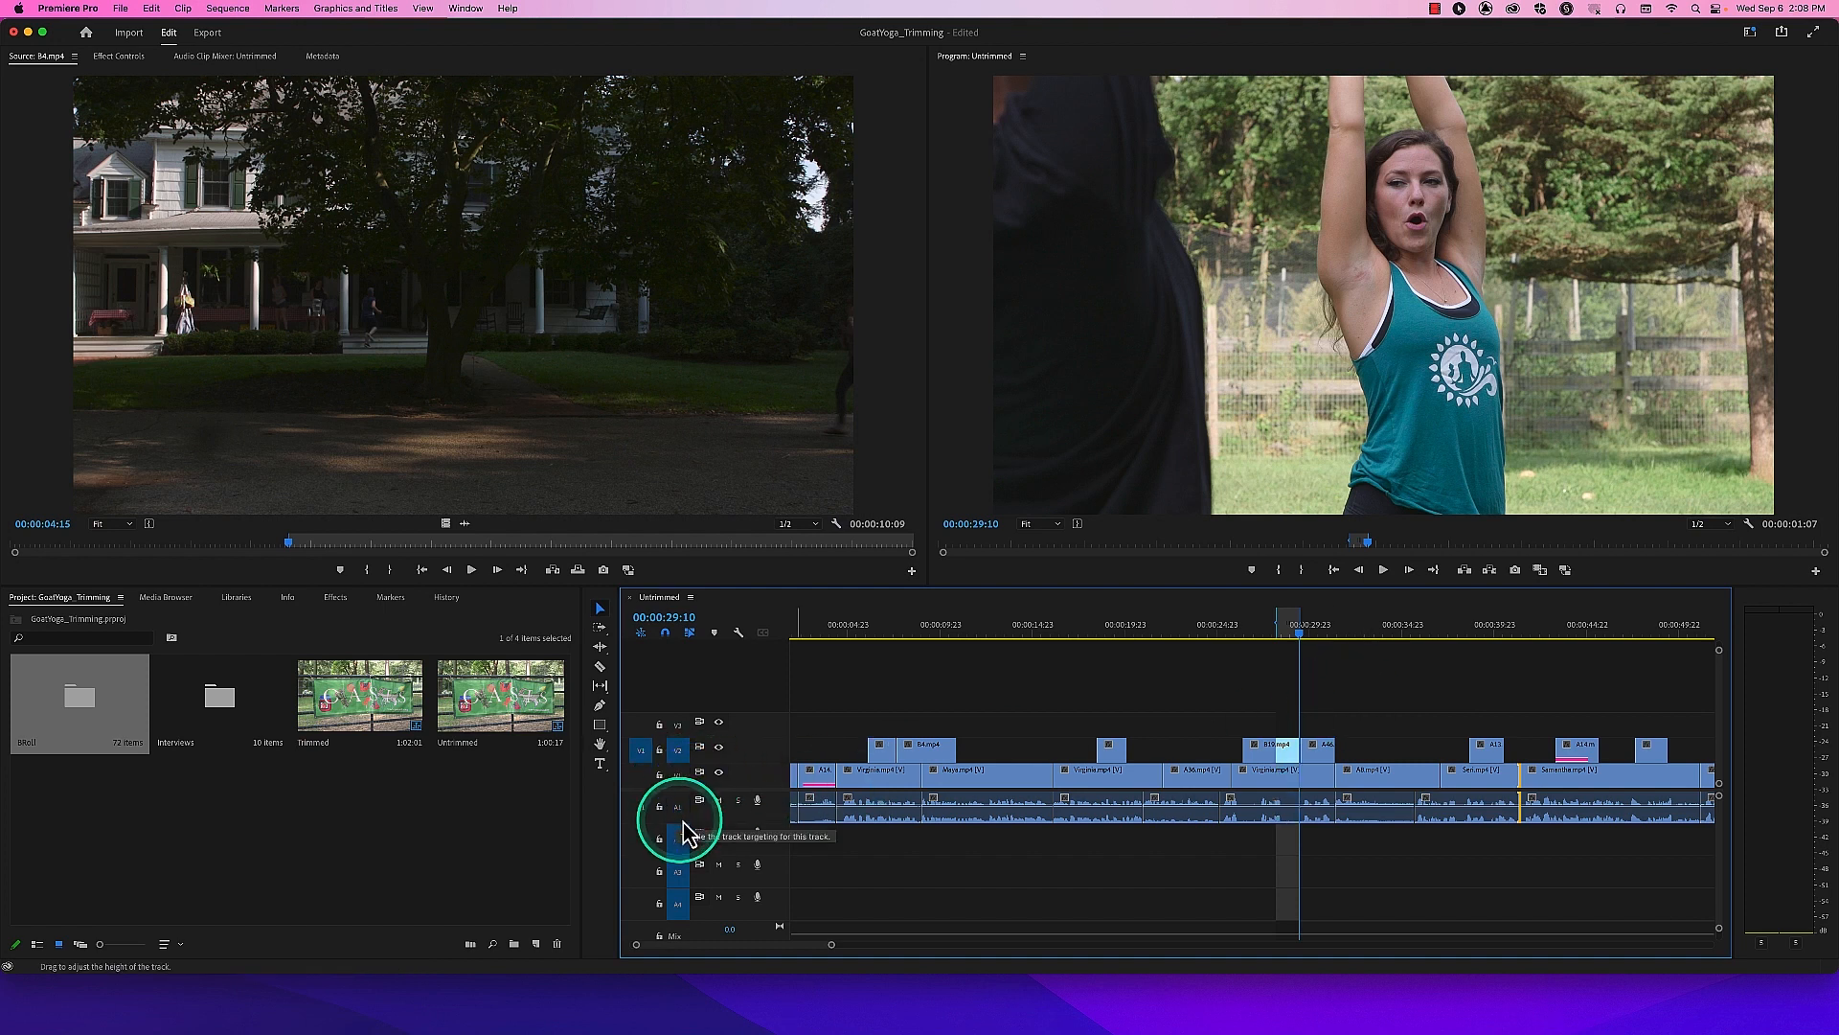
key("semicolon")
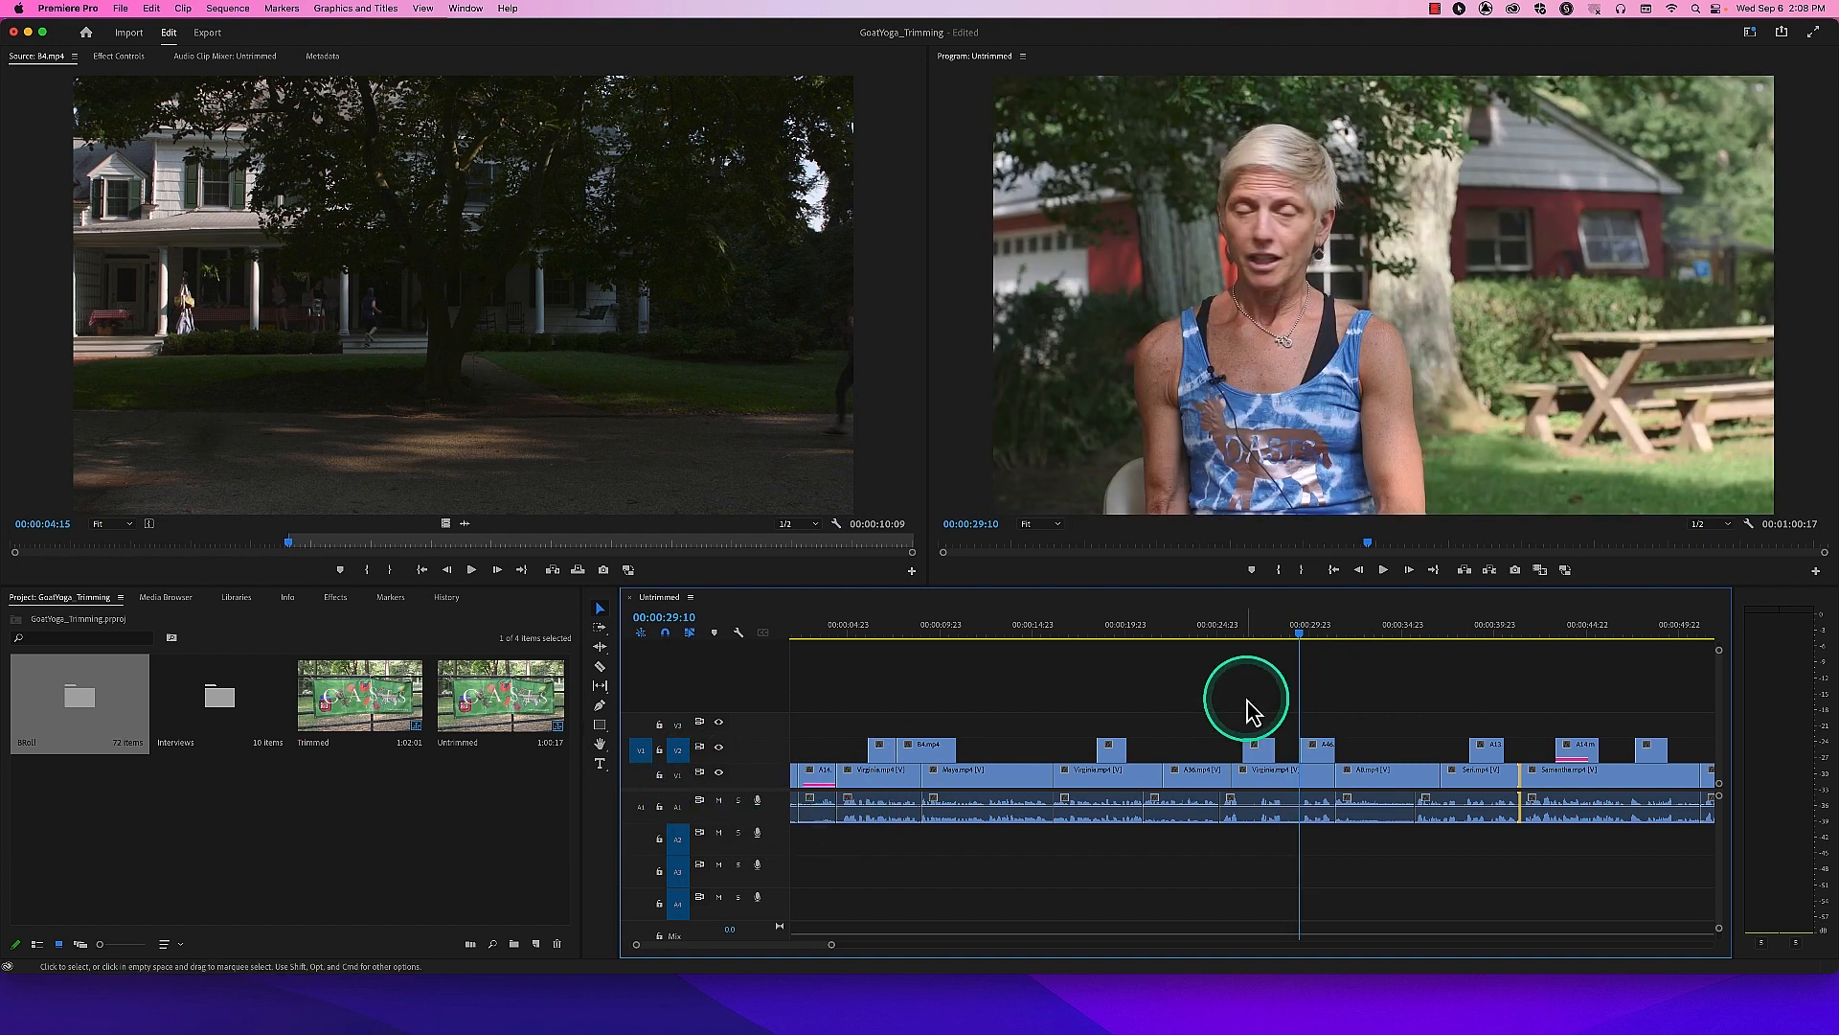
key("super+z")
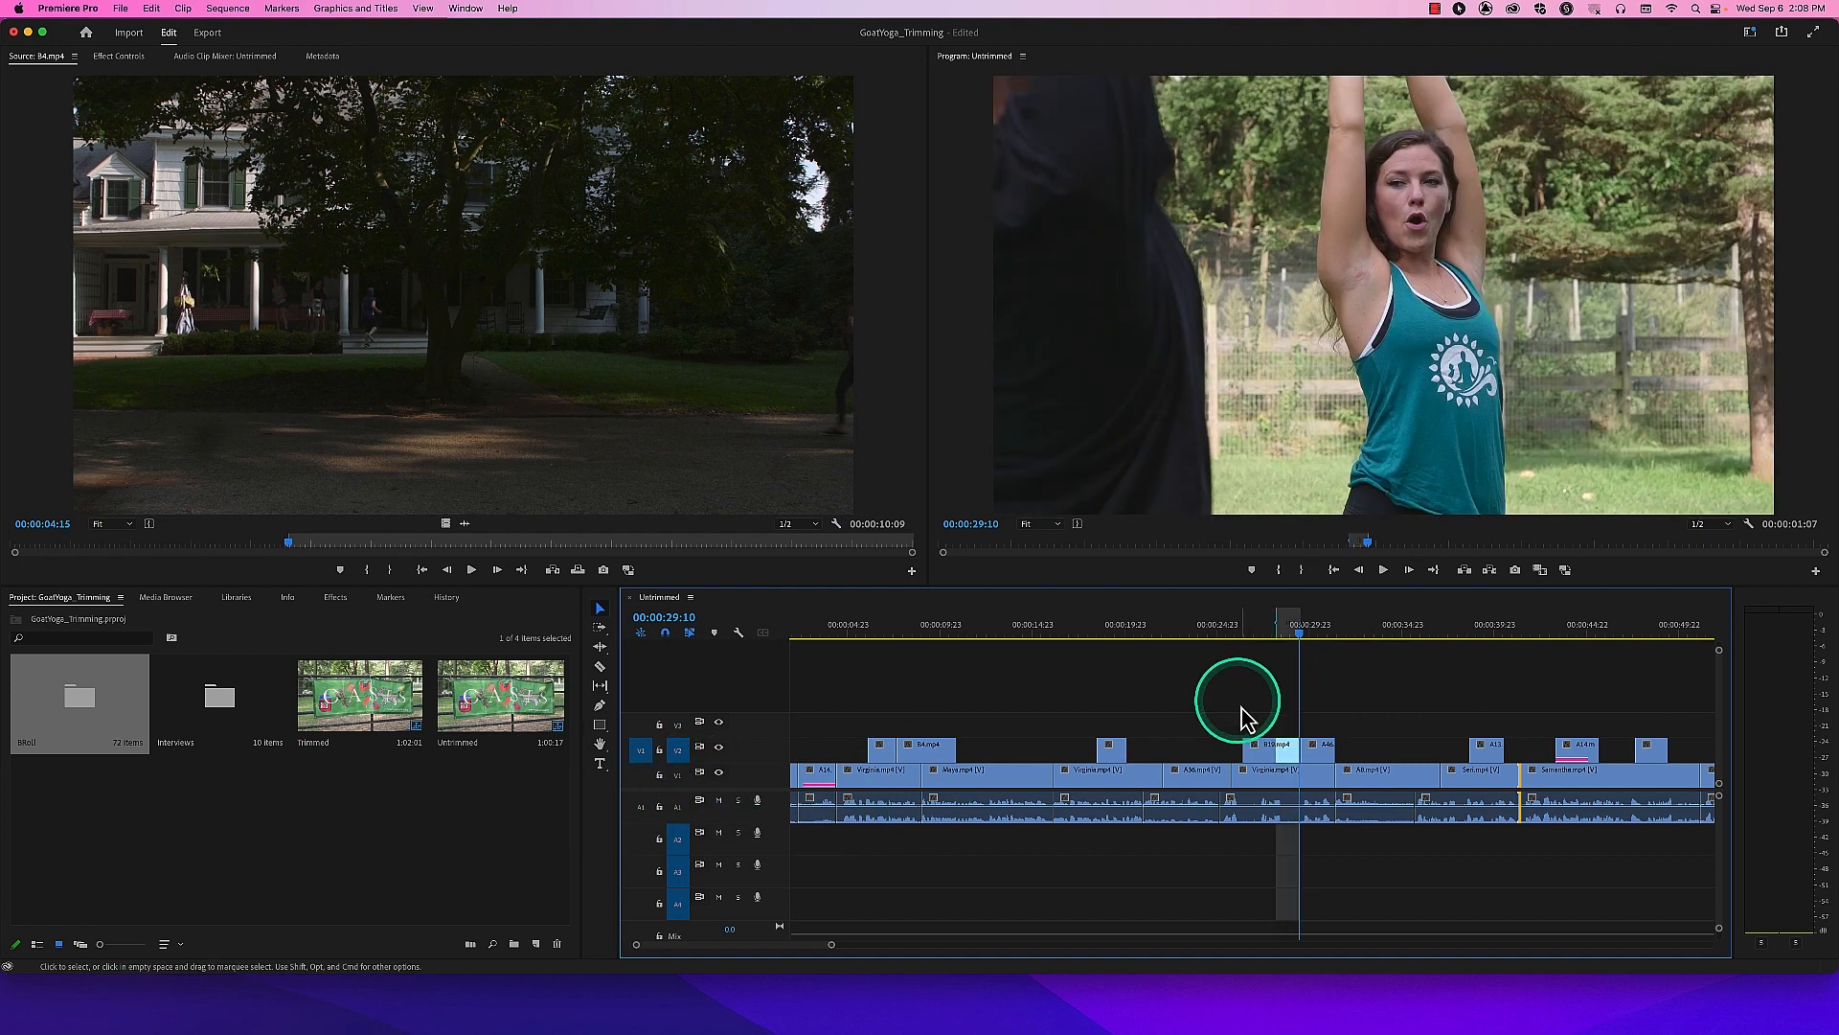
Step: Try shortening the end of the V2 clip just before the playhead, and undo the trim and the marked range
left_click(1296, 749)
left_click_drag(1291, 749, 1282, 750)
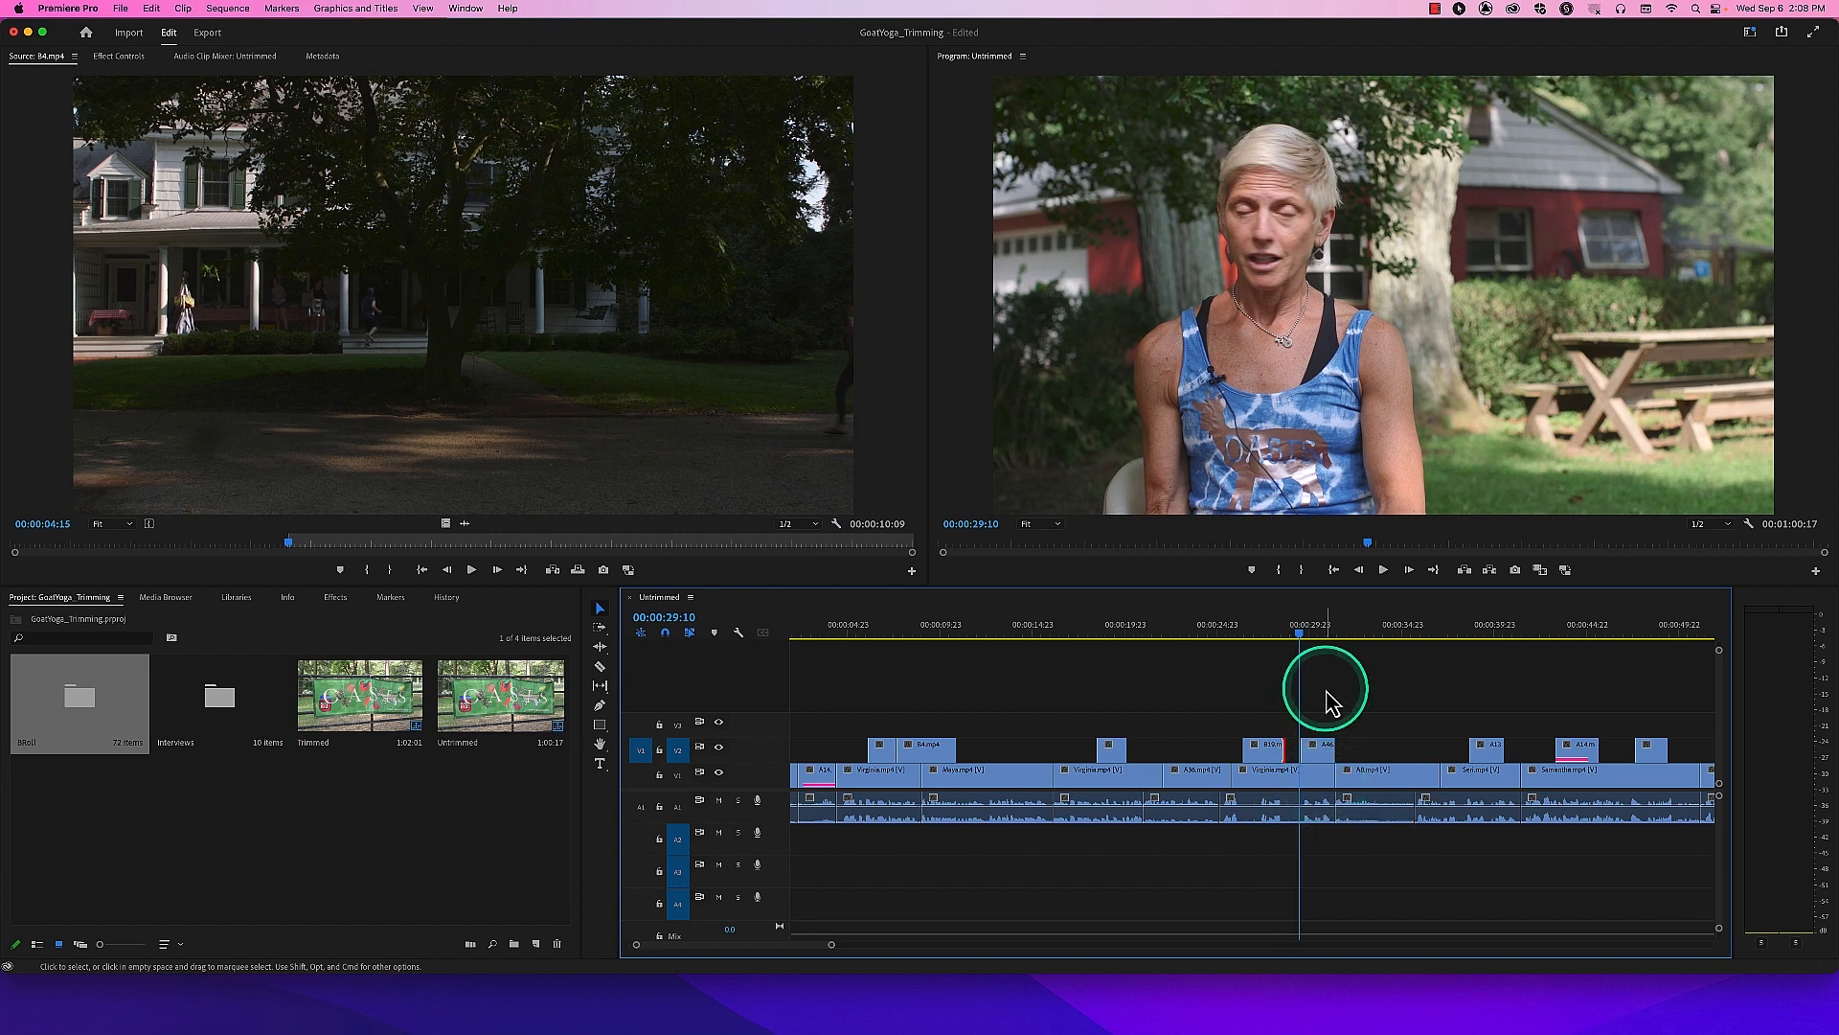
key("super+z")
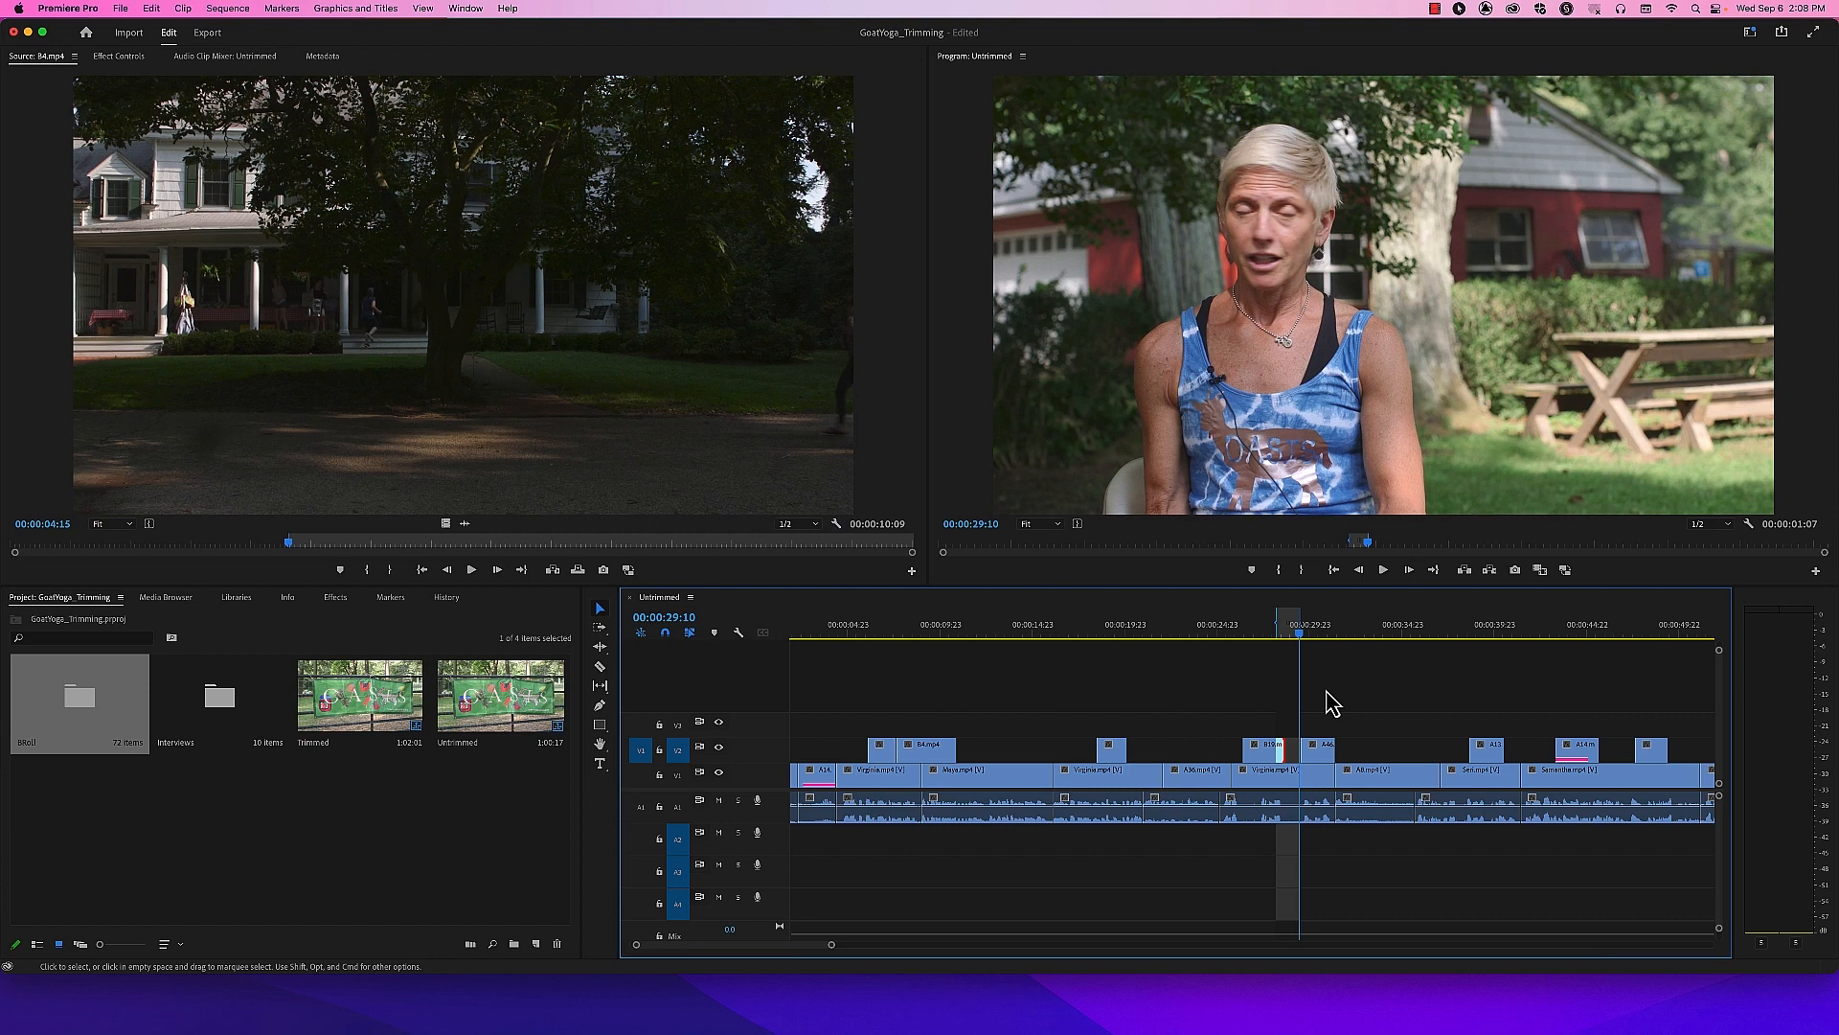
key("super+shift+z")
key("super+z")
key("super+shift+z")
key("super+shift+z")
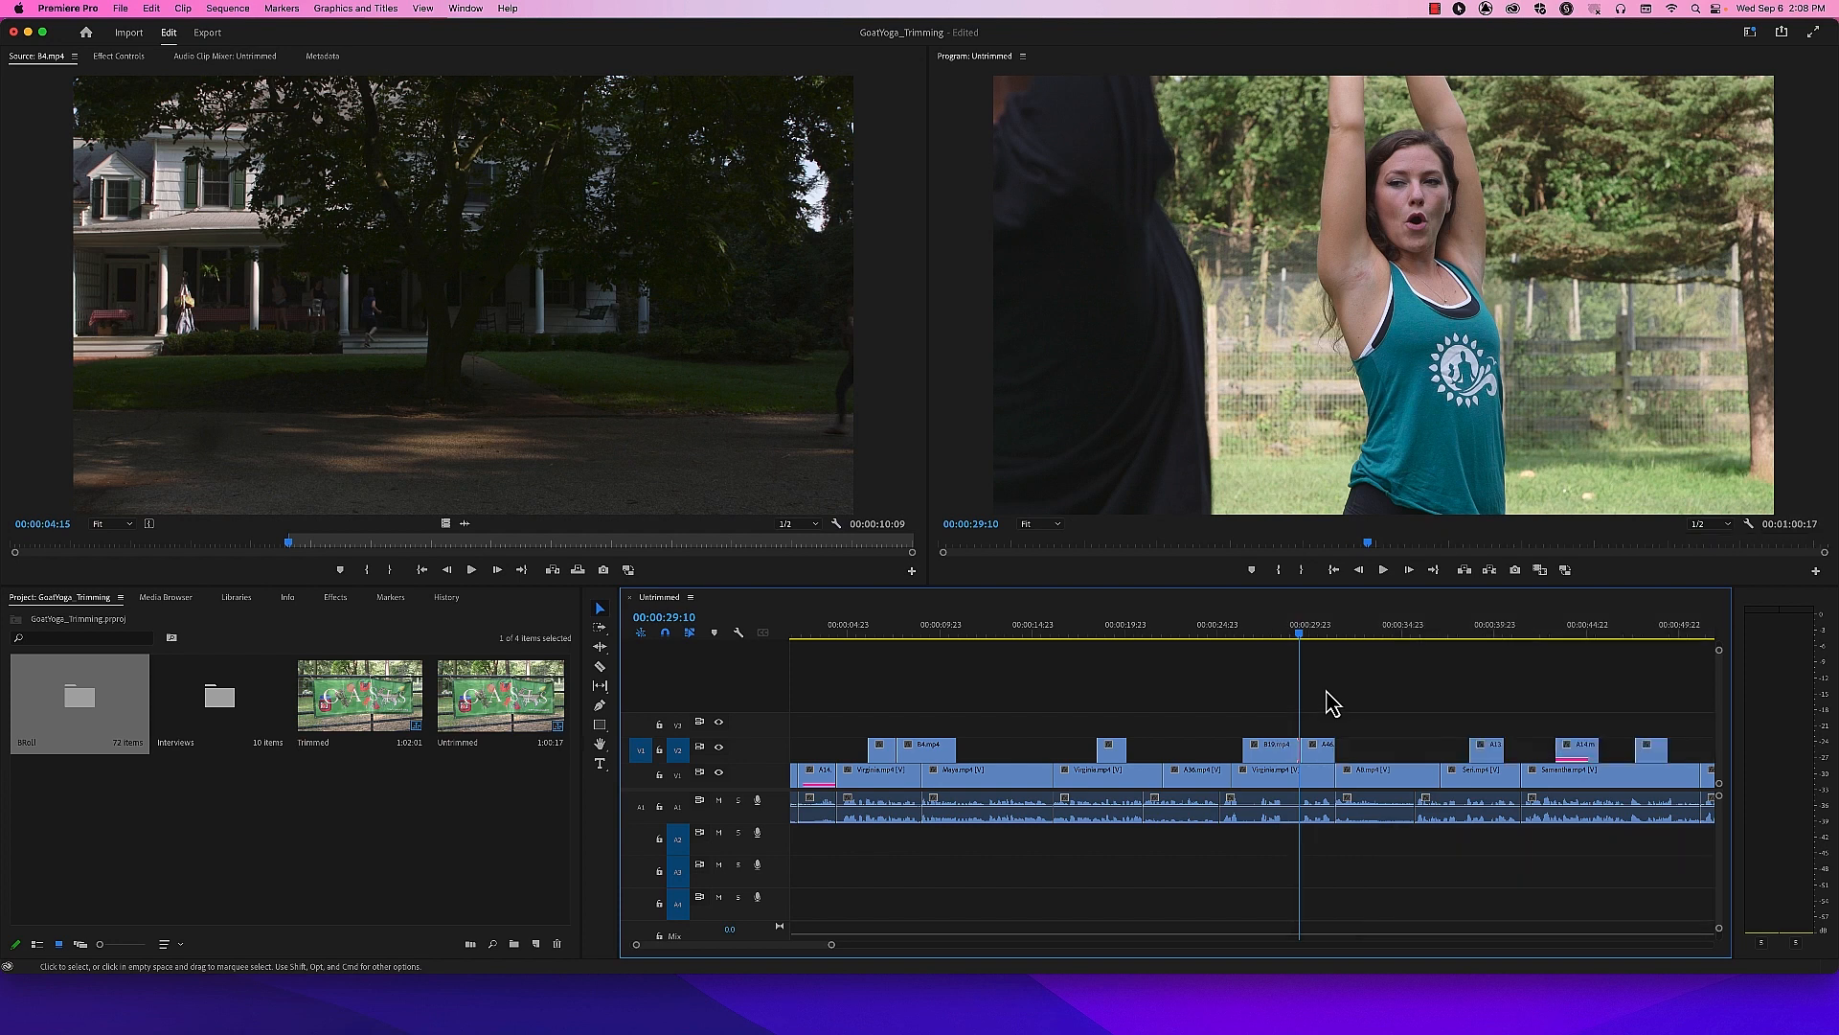
Step: Scrub through the sequence and place the playhead at 00:00:36:06, just before the V2 clip over the interviews
left_click(1243, 672)
left_click_drag(1285, 628, 976, 653)
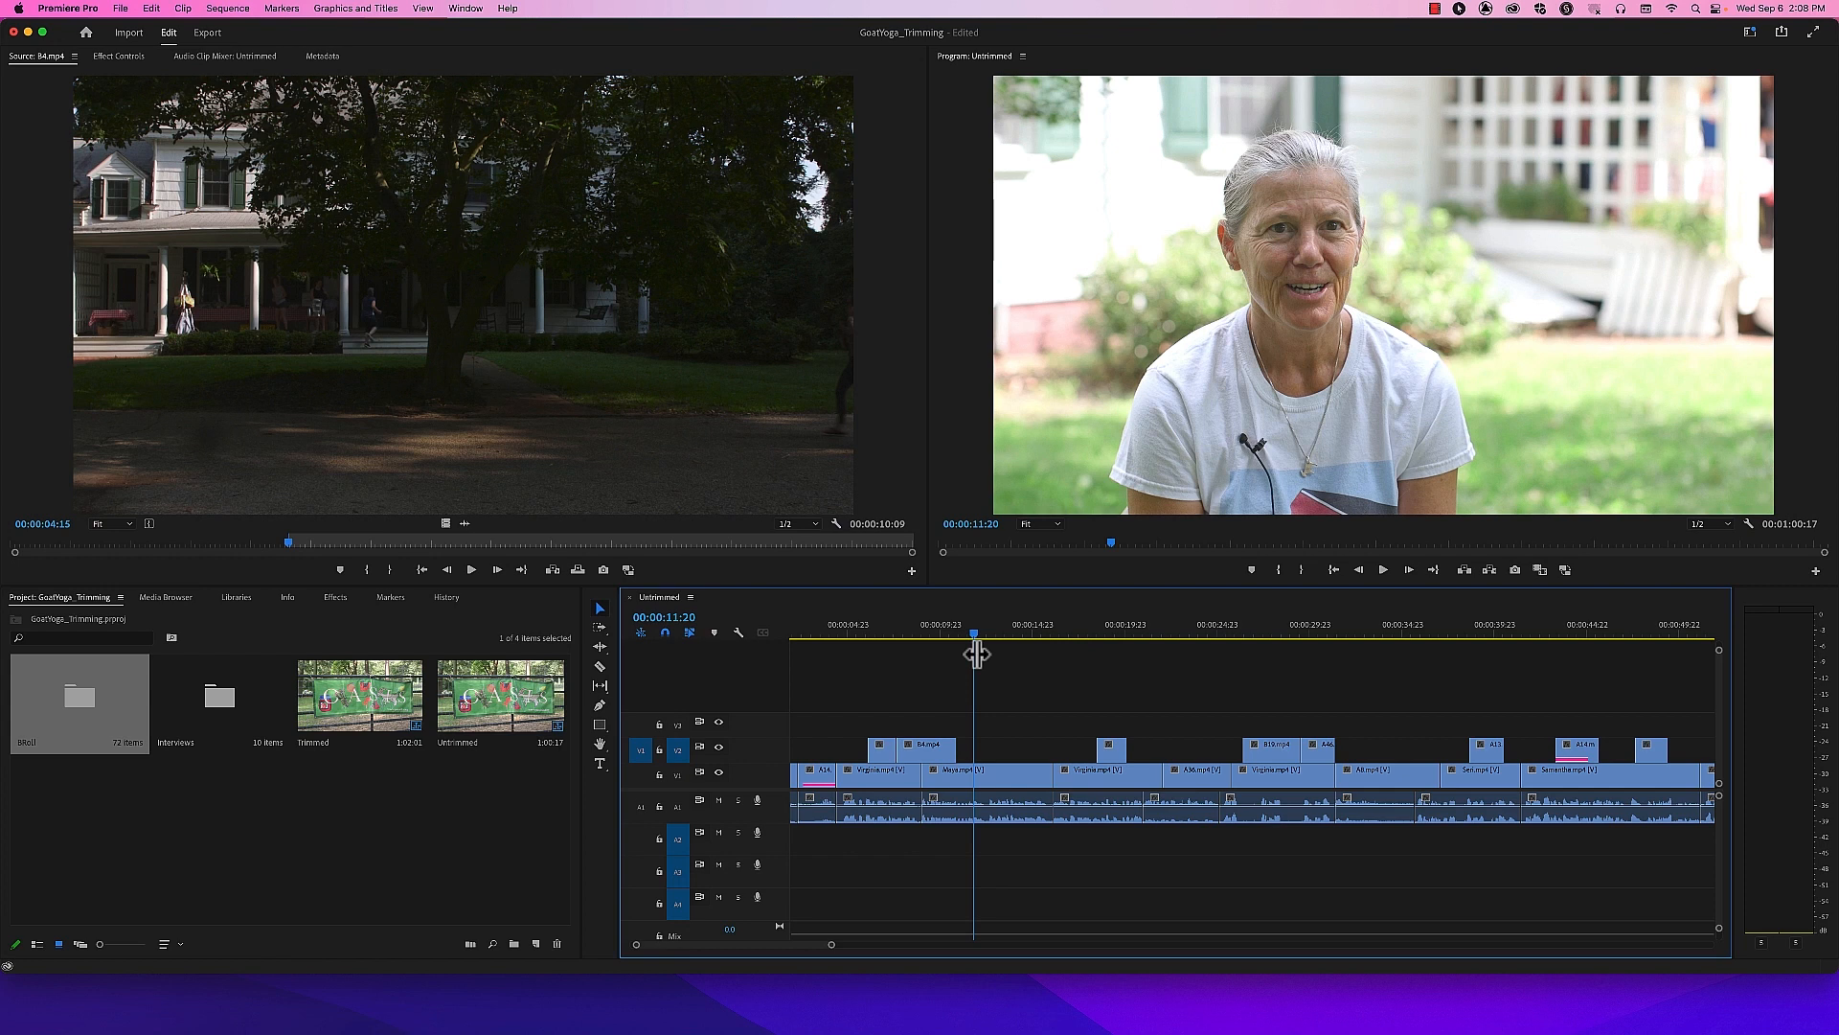
left_click(832, 945)
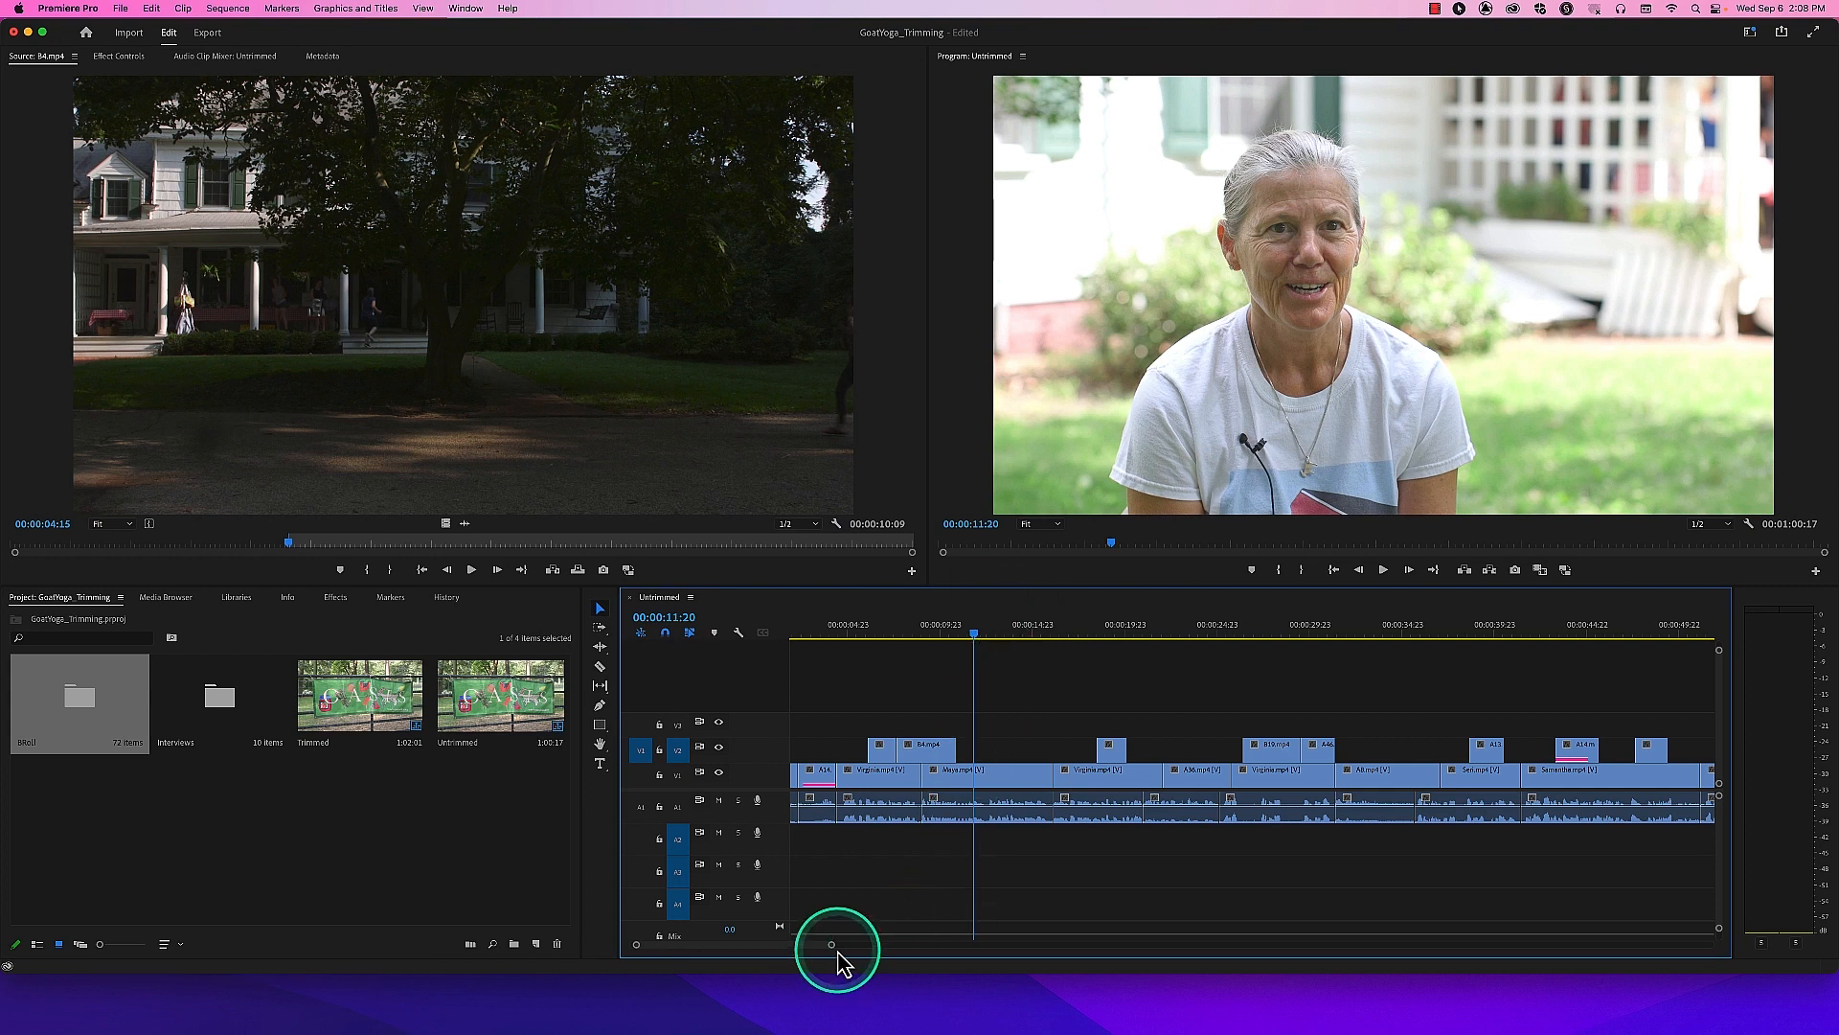
left_click_drag(833, 945, 878, 943)
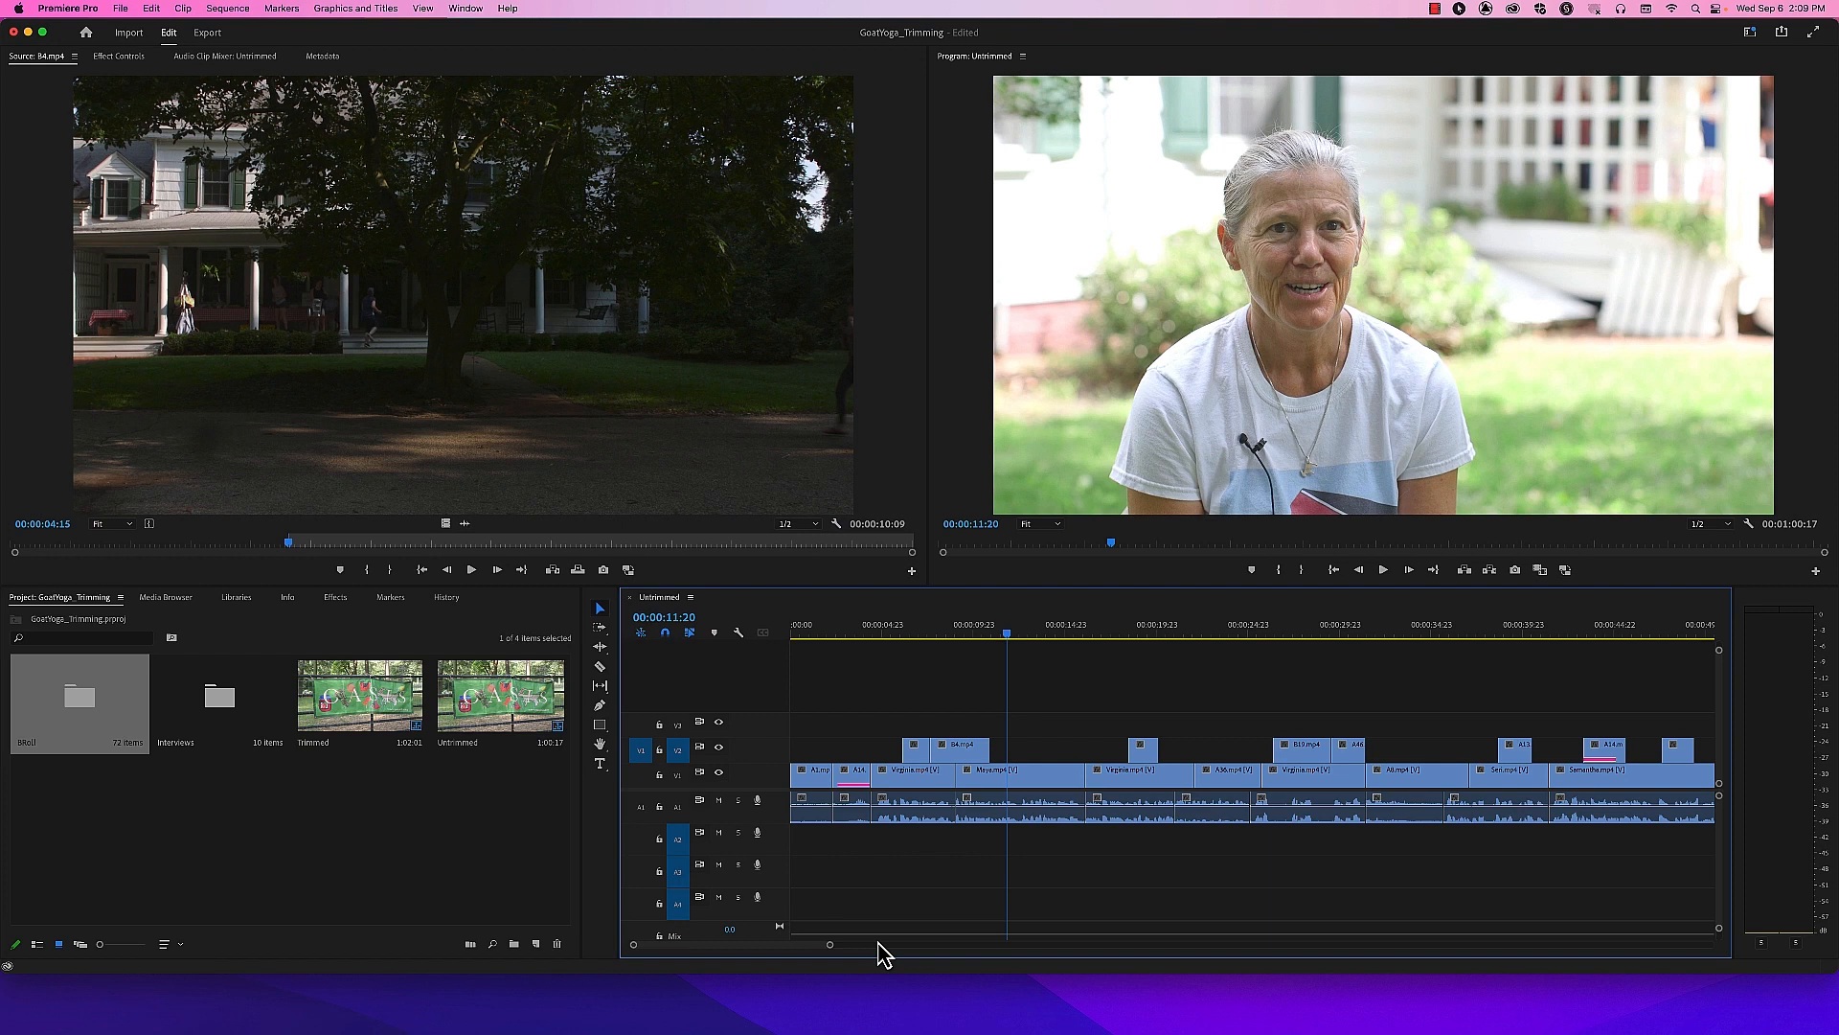
left_click_drag(1018, 636, 1455, 634)
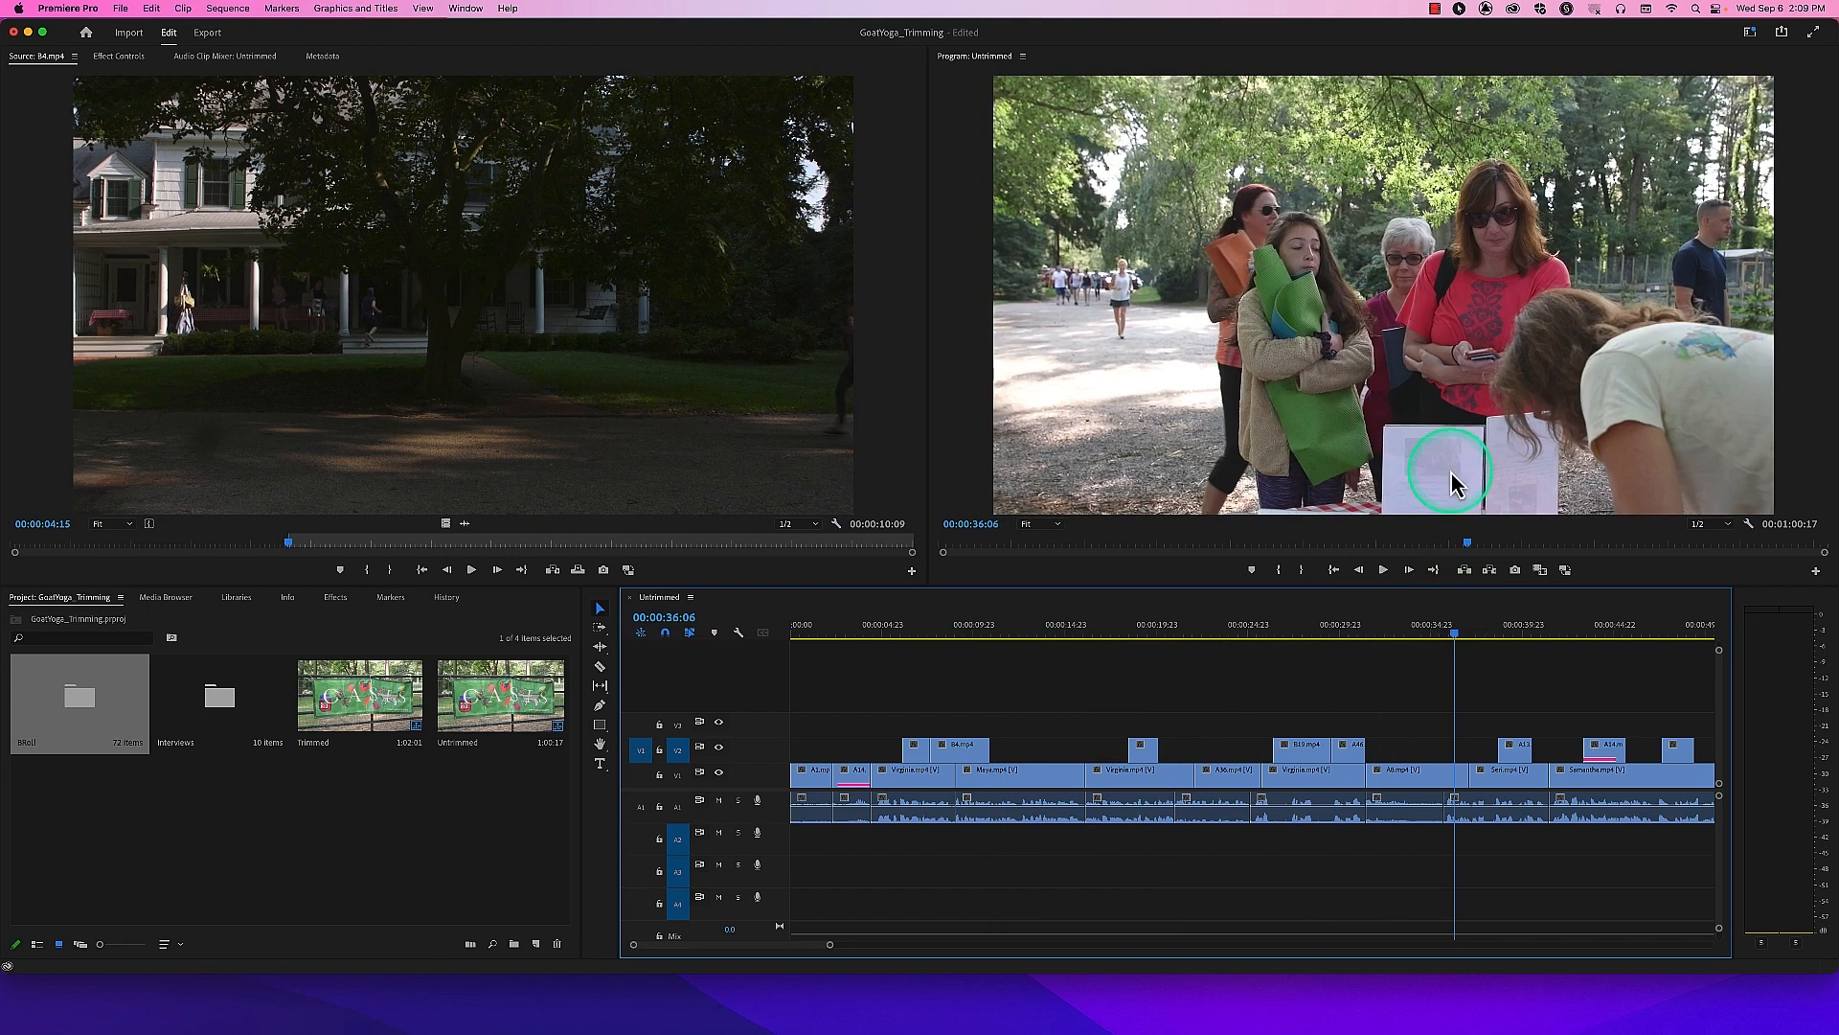